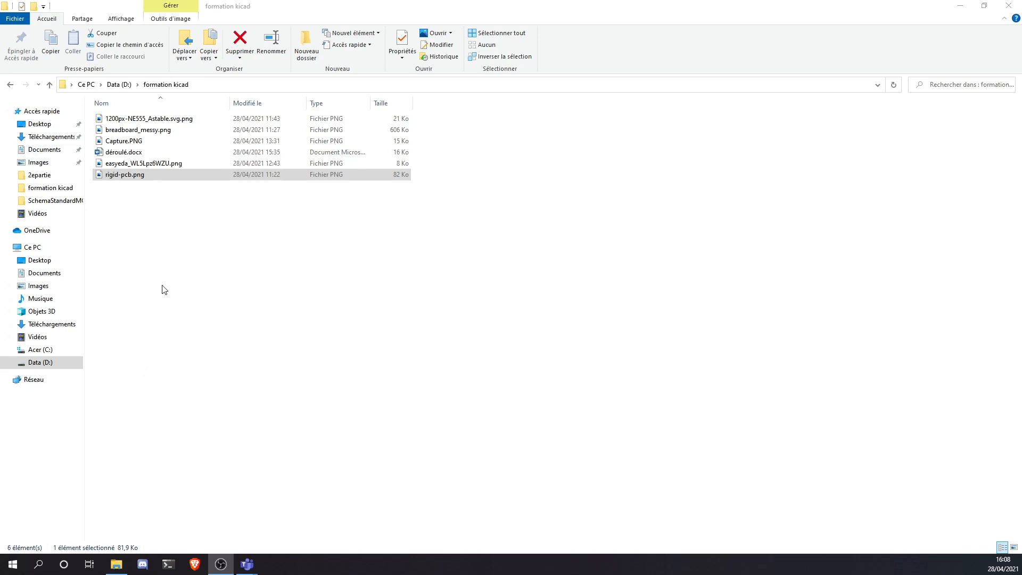
Open the déroulé.docx document from the formation kicad folder and return to the folder window
{"action": "double_click", "coordinate": [124, 152]}
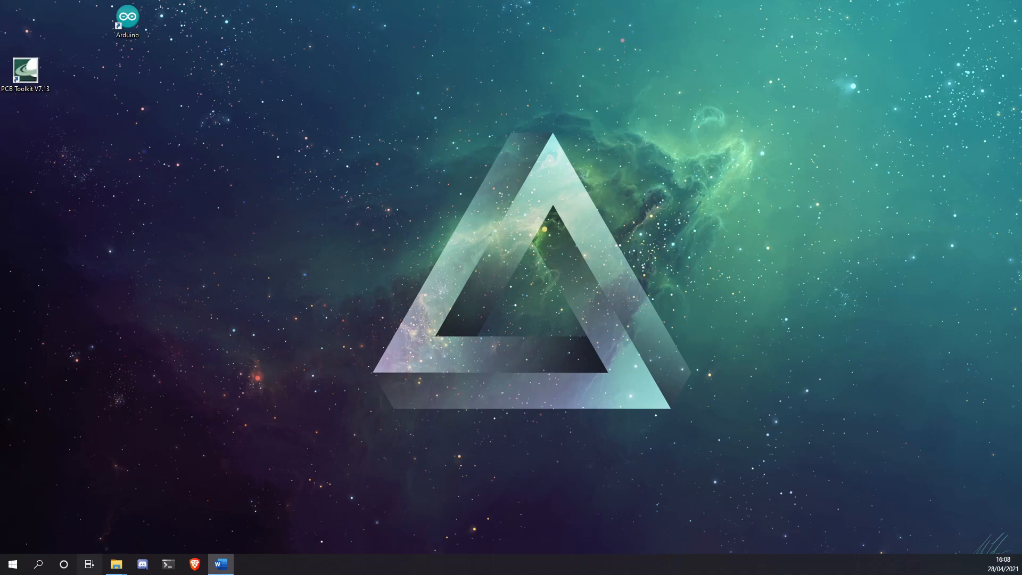
{"action": "left_click", "coordinate": [89, 564]}
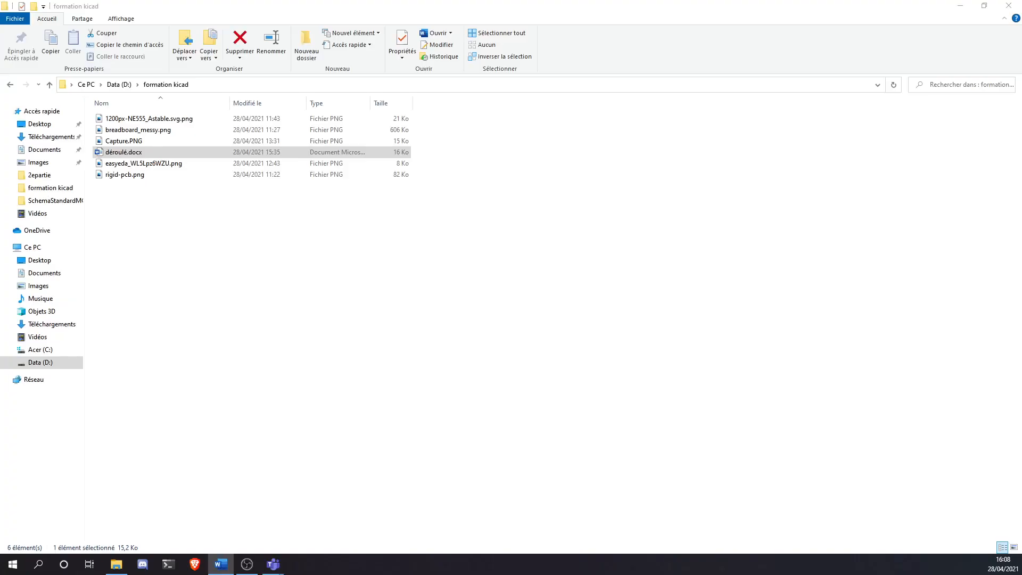
{"action": "left_click", "coordinate": [220, 266]}
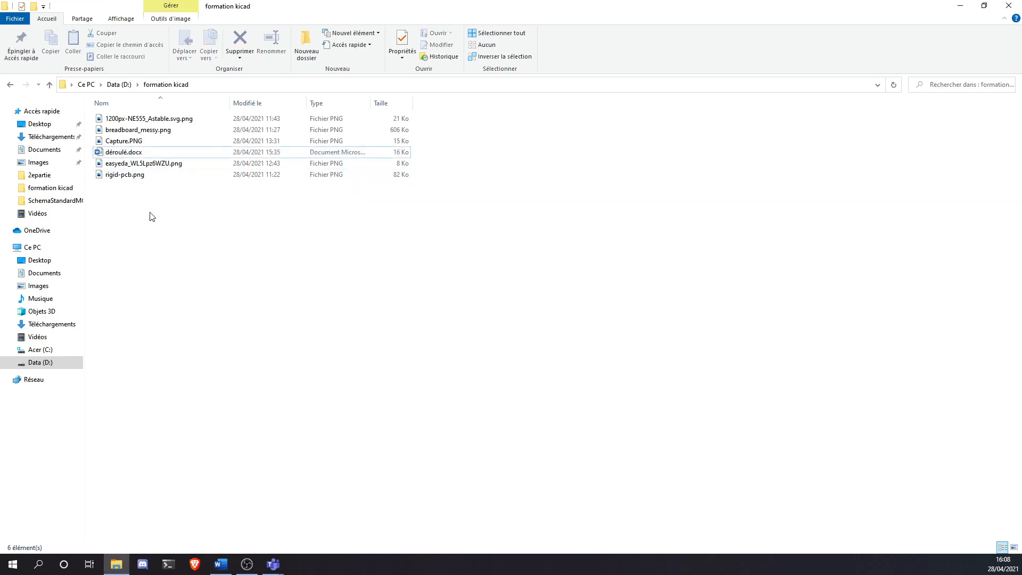
View the rigid-pcb.png and breadboard_messy.png images and return to the folder
{"action": "double_click", "coordinate": [140, 176]}
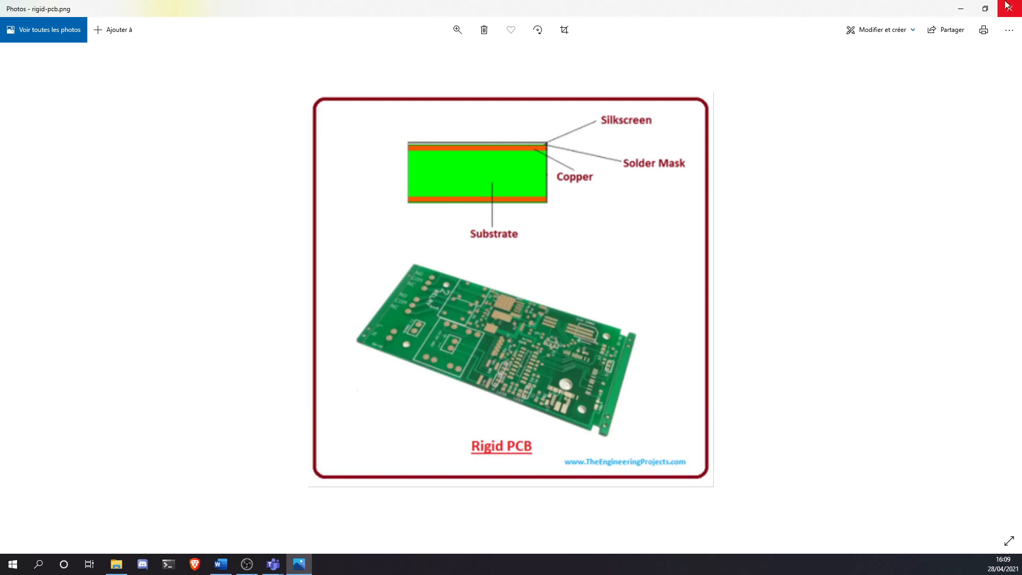
{"action": "left_click", "coordinate": [960, 8]}
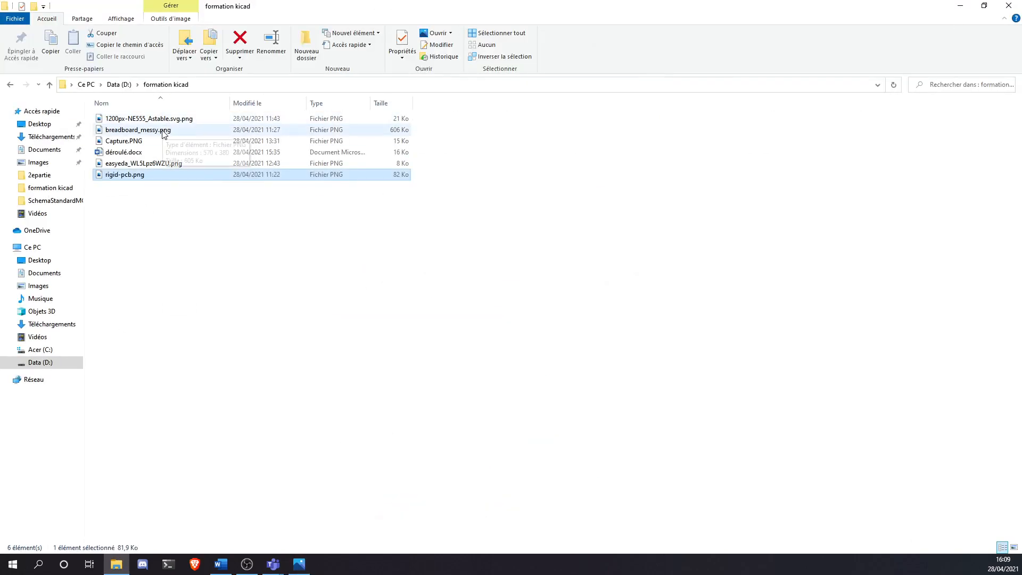
{"action": "double_click", "coordinate": [154, 130]}
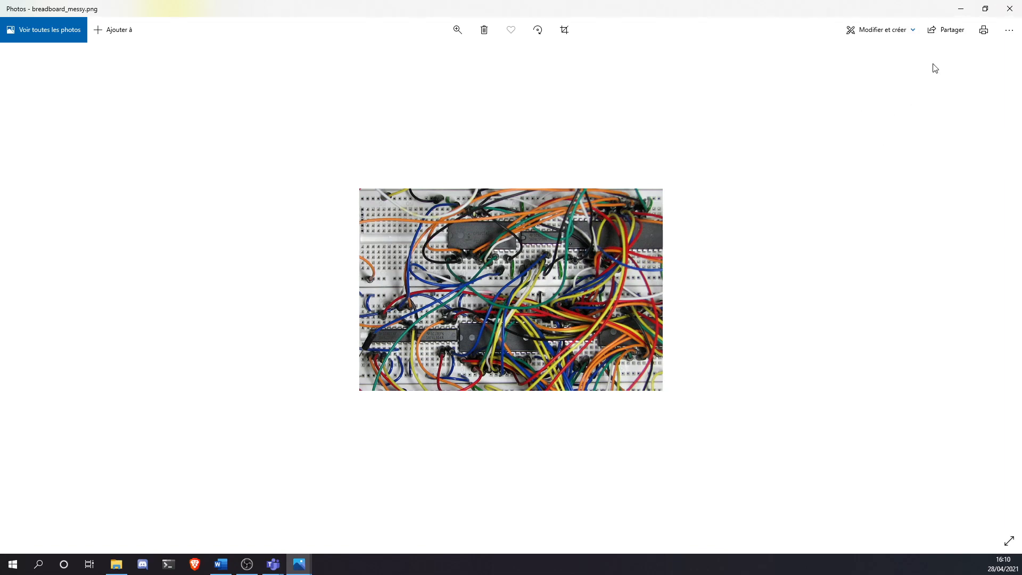
{"action": "left_click", "coordinate": [1007, 8]}
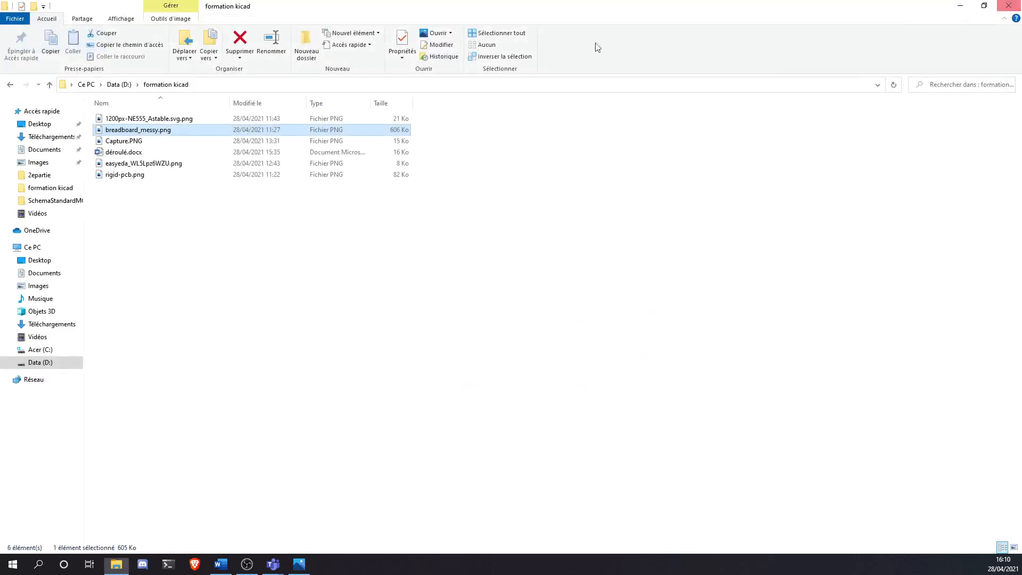
Examine the board layers in an enlarged view of rigid-pcb.png and close the image
{"action": "left_click", "coordinate": [144, 179]}
{"action": "double_click", "coordinate": [144, 181]}
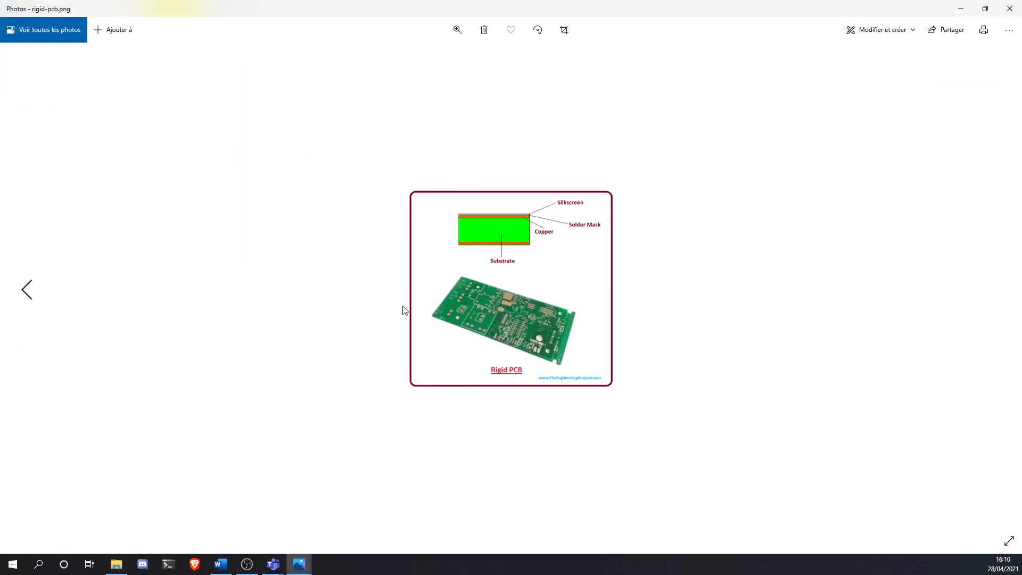
{"action": "scroll", "coordinate": [525, 258], "scroll_direction": "up", "scroll_amount": 2, "text": "ctrl"}
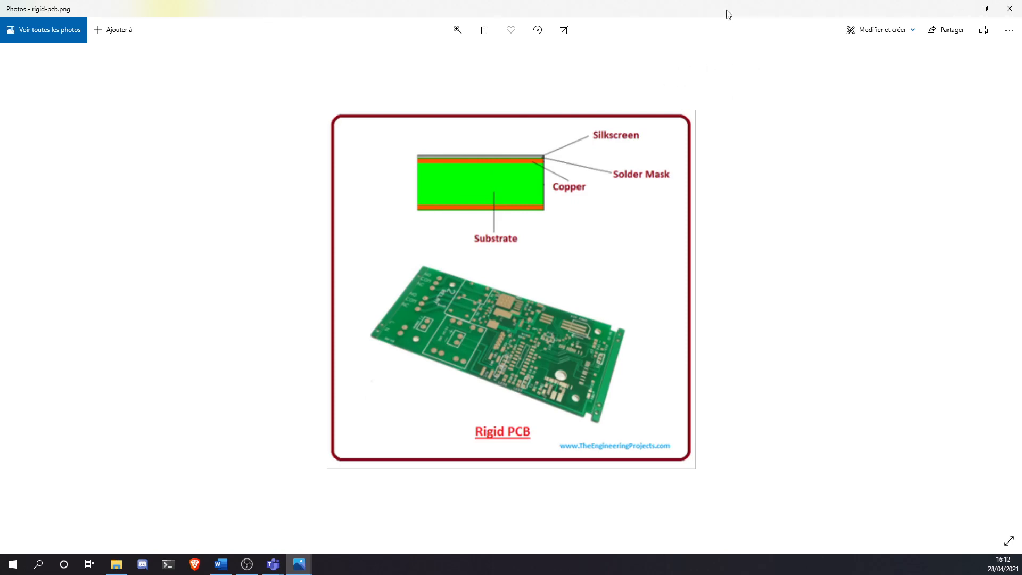
{"action": "left_click", "coordinate": [1009, 9]}
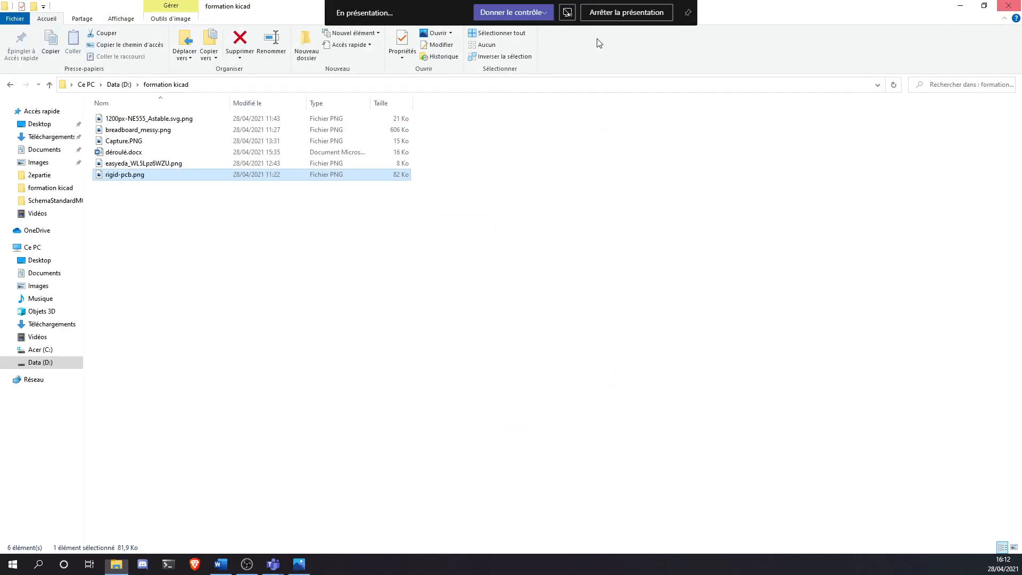
{"action": "left_click", "coordinate": [298, 248]}
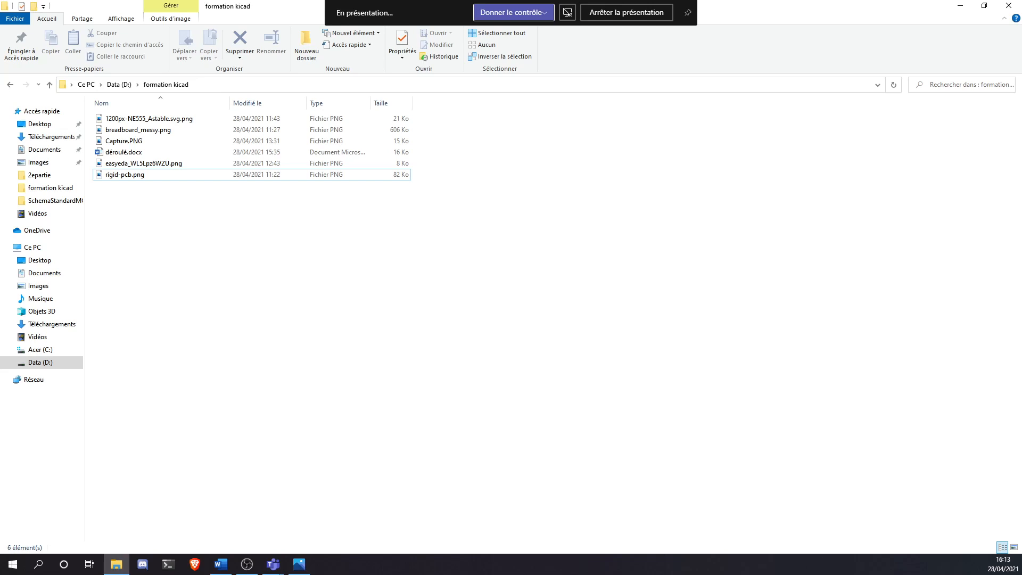
Switch to the Brave browser, search the web for kicad and open the KiCad site's Download page
{"action": "left_click", "coordinate": [195, 563]}
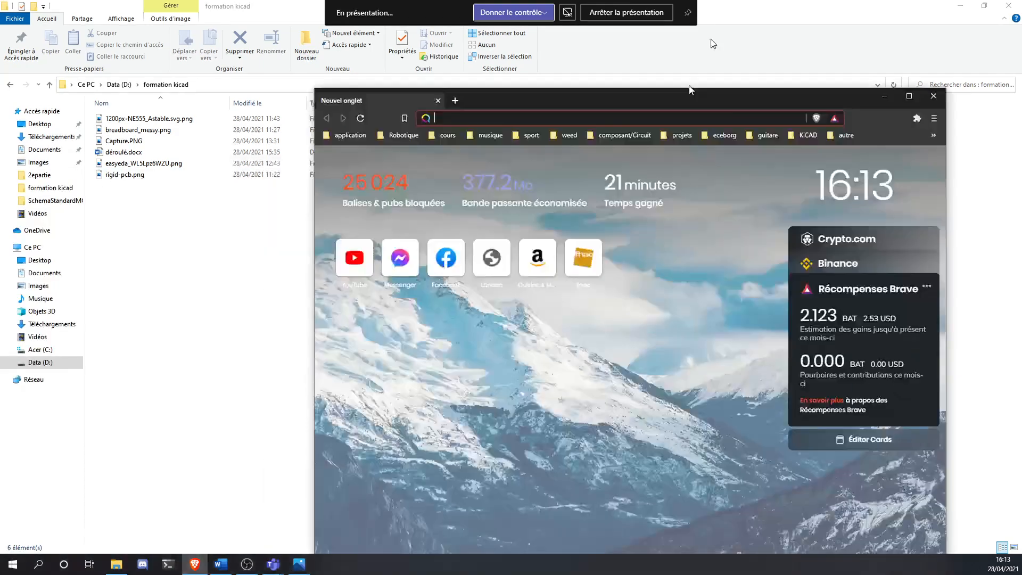
{"action": "type", "text": "kicad"}
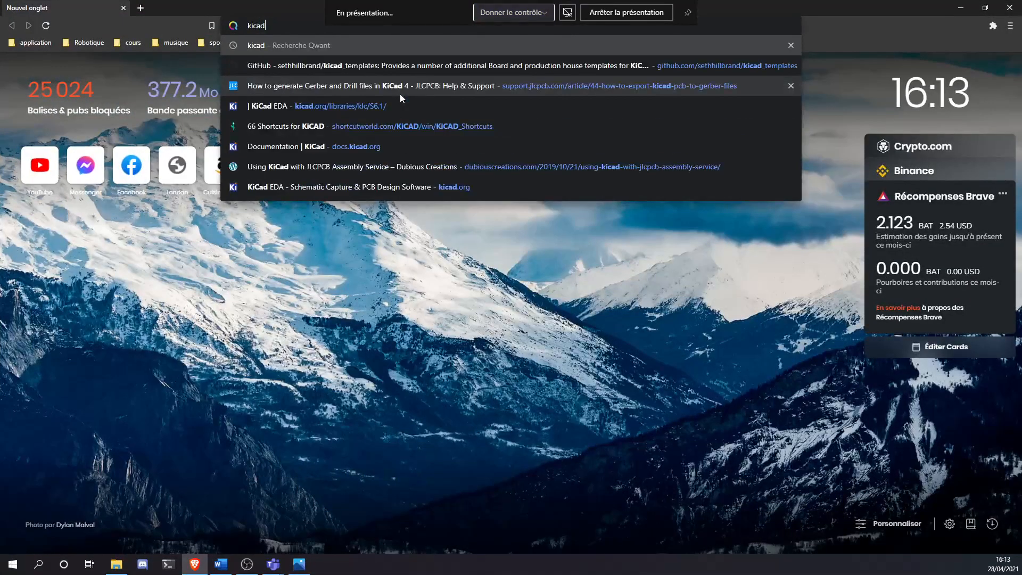
{"action": "key", "text": "Return"}
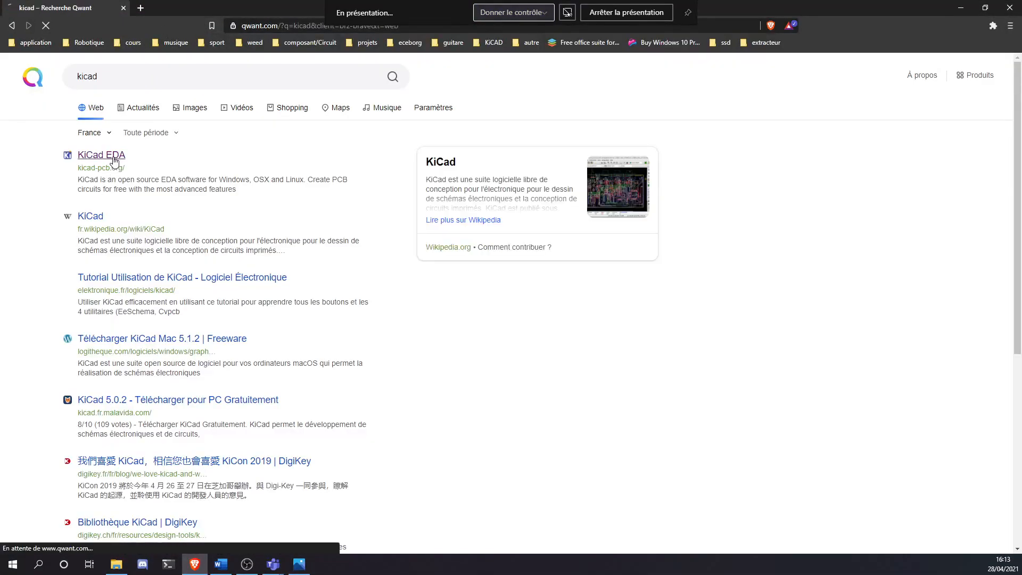
{"action": "left_click", "coordinate": [110, 156]}
{"action": "left_click", "coordinate": [469, 232]}
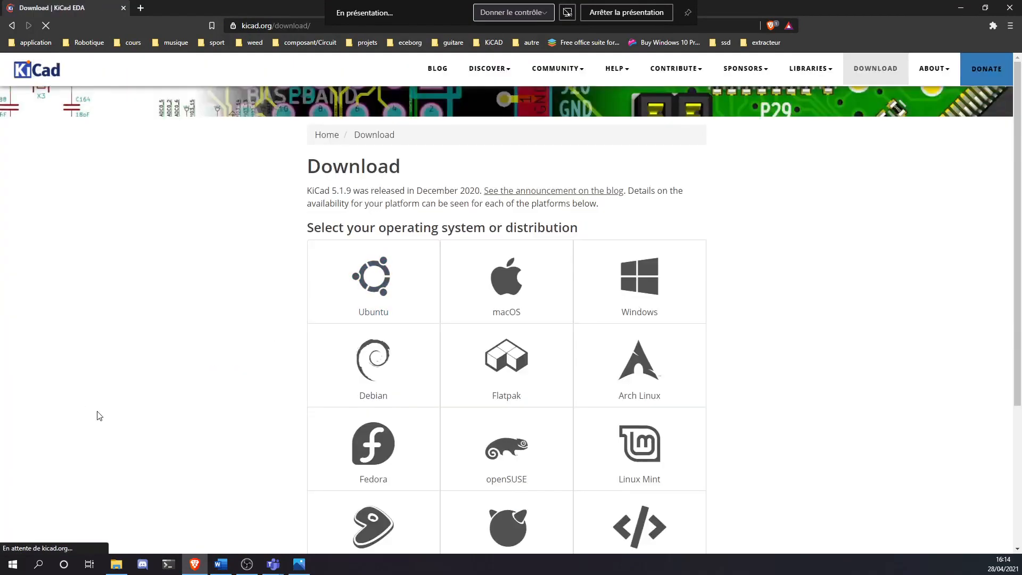
Review the supported operating systems, inspect the Windows download mirrors for the stable release and close the browser
{"action": "scroll", "coordinate": [433, 251], "scroll_direction": "down", "scroll_amount": 1}
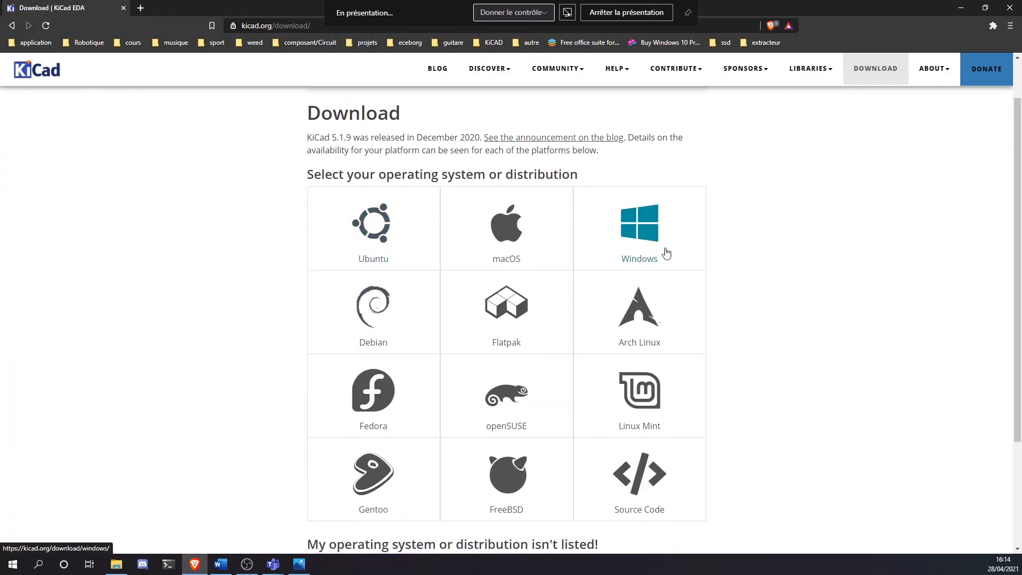
{"action": "scroll", "coordinate": [552, 538], "scroll_direction": "down", "scroll_amount": 1}
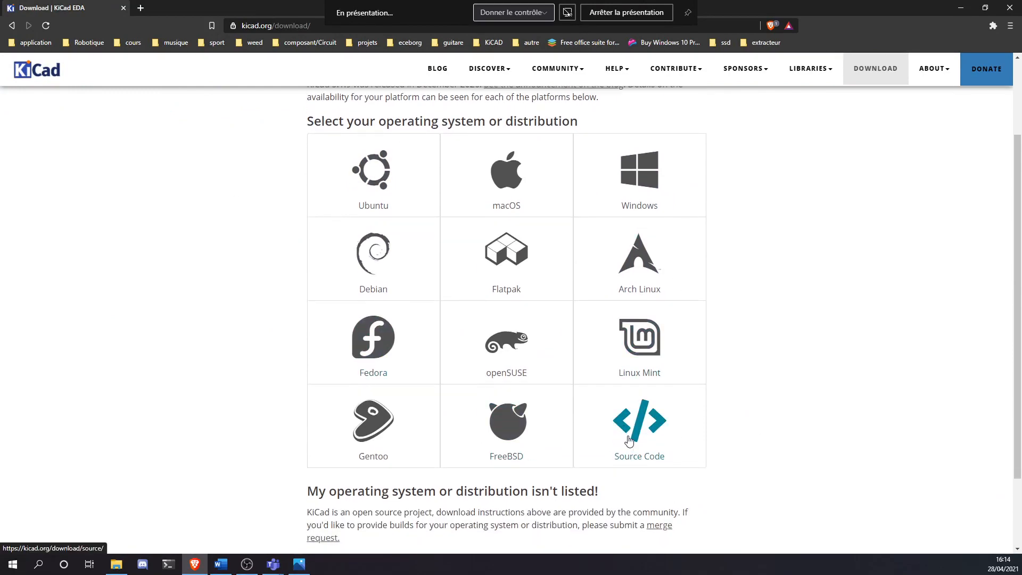
{"action": "scroll", "coordinate": [636, 448], "scroll_direction": "up", "scroll_amount": 2}
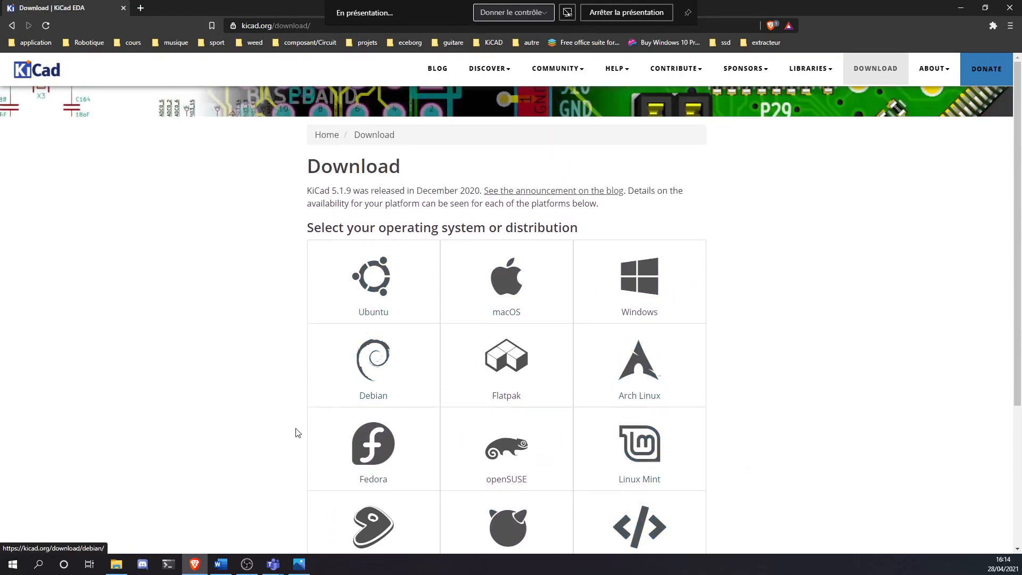
{"action": "left_click", "coordinate": [639, 282]}
{"action": "scroll", "coordinate": [128, 351], "scroll_direction": "down", "scroll_amount": 1}
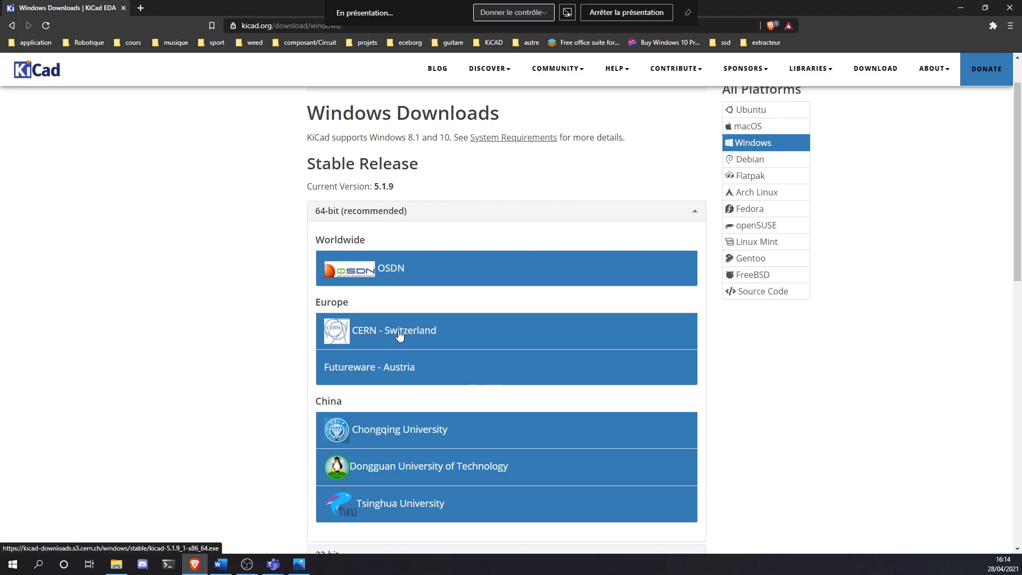
{"action": "left_click", "coordinate": [1014, 7]}
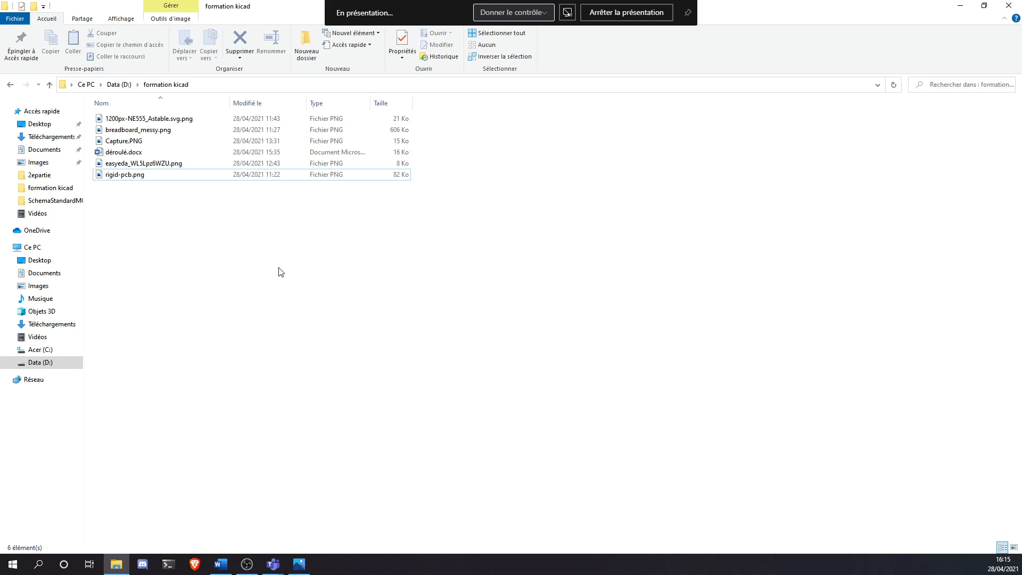
Search the computer for kicad and launch KiCad
{"action": "left_click", "coordinate": [40, 565]}
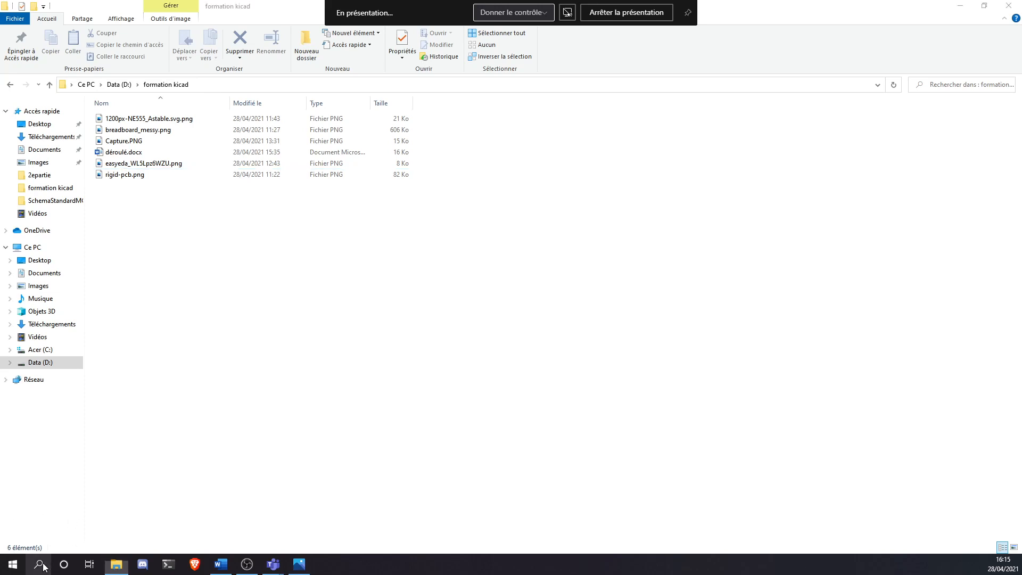
{"action": "type", "text": "kicad"}
{"action": "key", "text": "Return"}
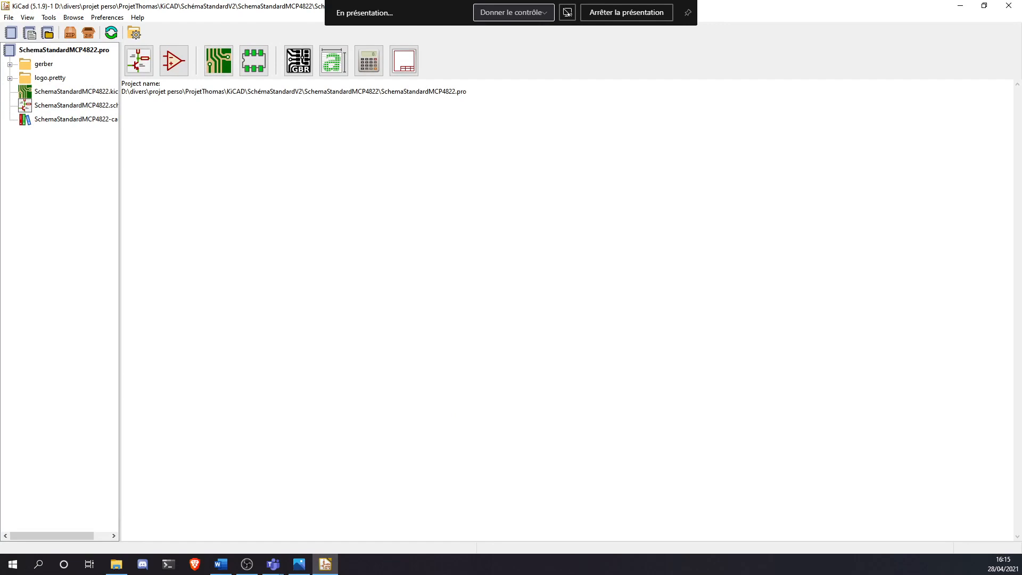
{"action": "left_click", "coordinate": [10, 17]}
{"action": "left_click", "coordinate": [11, 17]}
{"action": "left_click", "coordinate": [8, 17]}
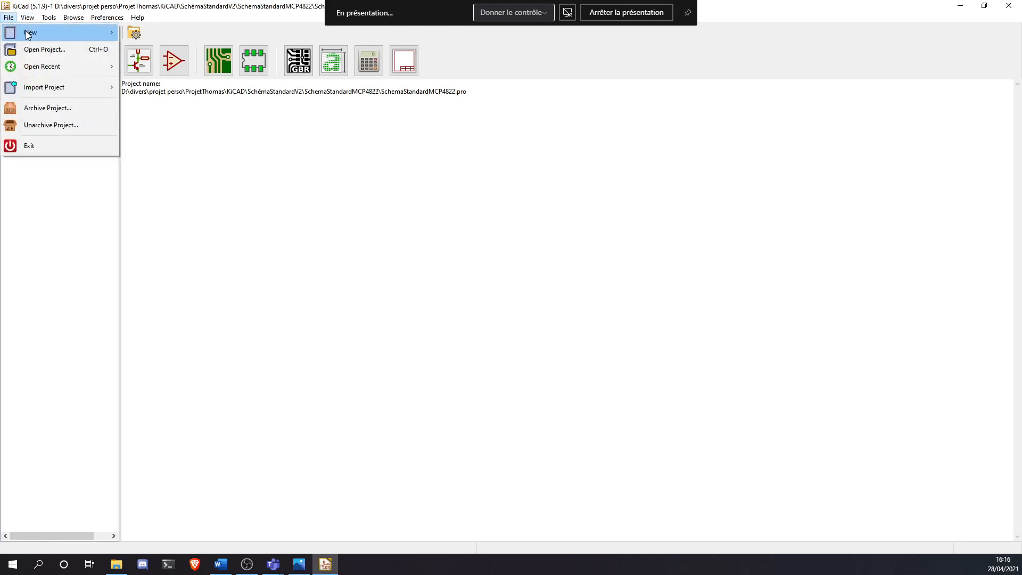
{"action": "mouse_move", "coordinate": [56, 22]}
{"action": "mouse_move", "coordinate": [9, 18]}
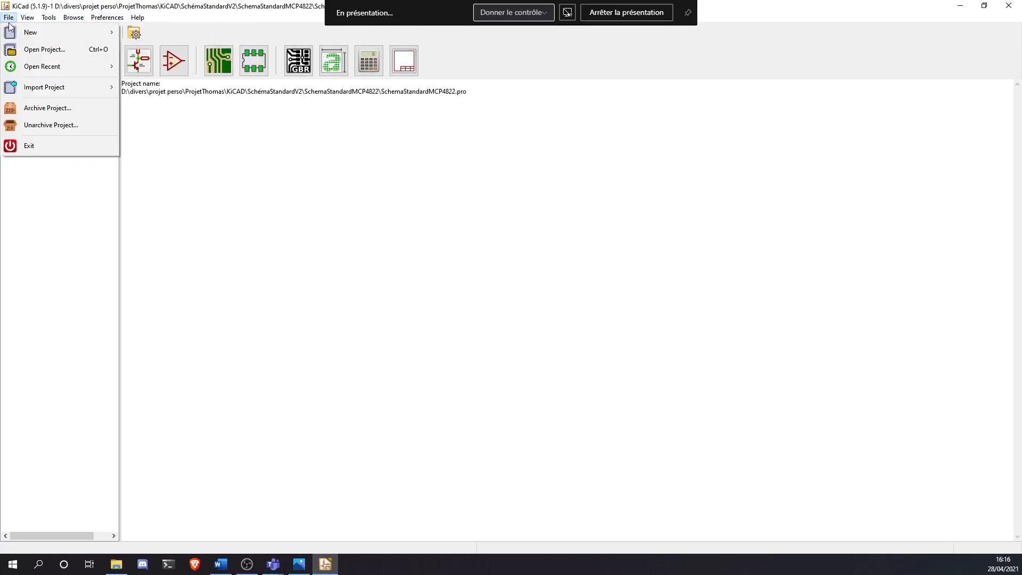
{"action": "left_click", "coordinate": [139, 33]}
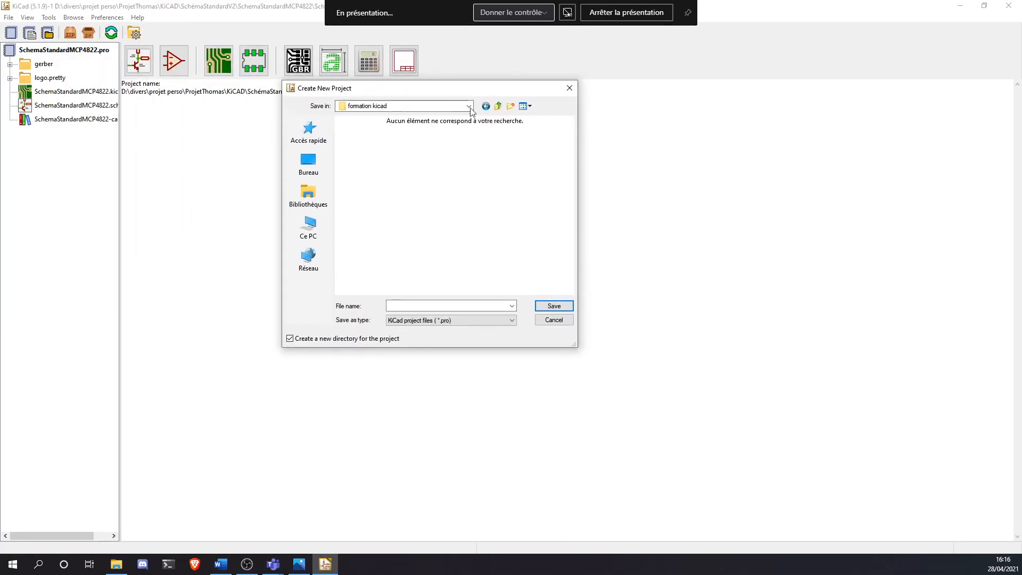
{"action": "left_click", "coordinate": [420, 306]}
{"action": "type", "text": "presentation"}
{"action": "left_click", "coordinate": [552, 319]}
Start a new KiCad project and set its save location to the formation kicad folder on Data (D:)
{"action": "left_click", "coordinate": [9, 17]}
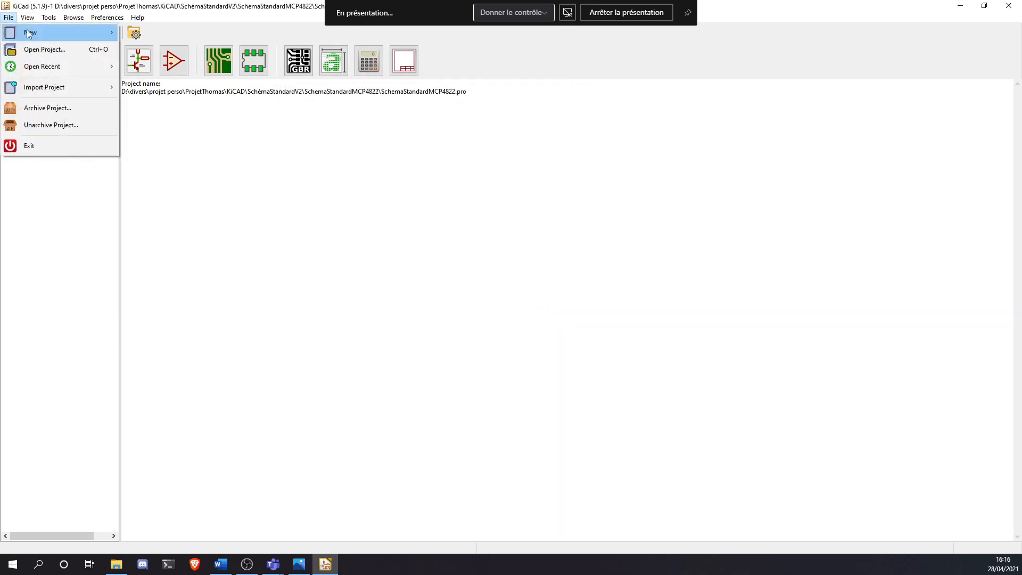
{"action": "mouse_move", "coordinate": [26, 30]}
{"action": "left_click", "coordinate": [171, 38]}
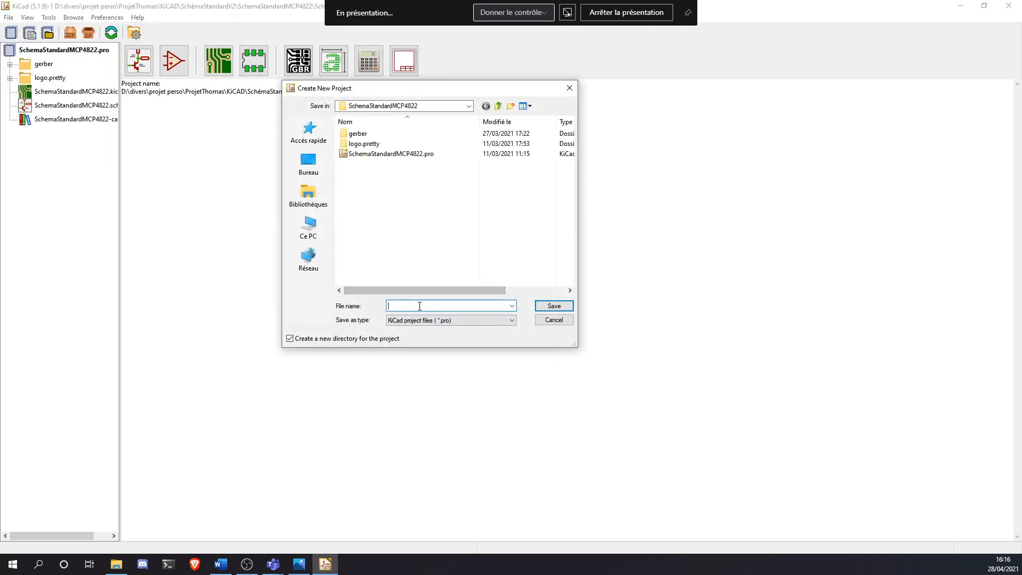
{"action": "left_click", "coordinate": [379, 107]}
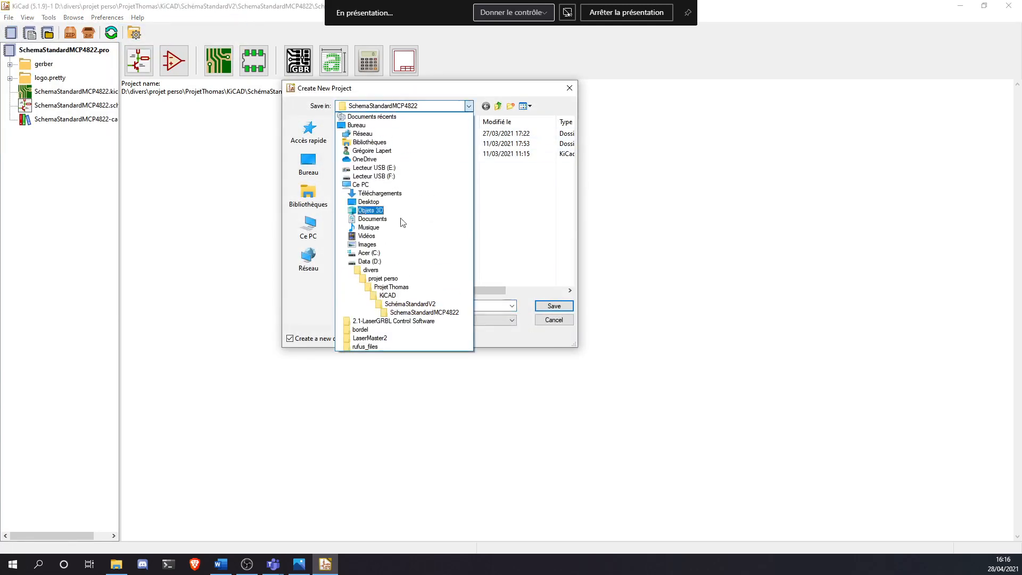
{"action": "left_click", "coordinate": [371, 263]}
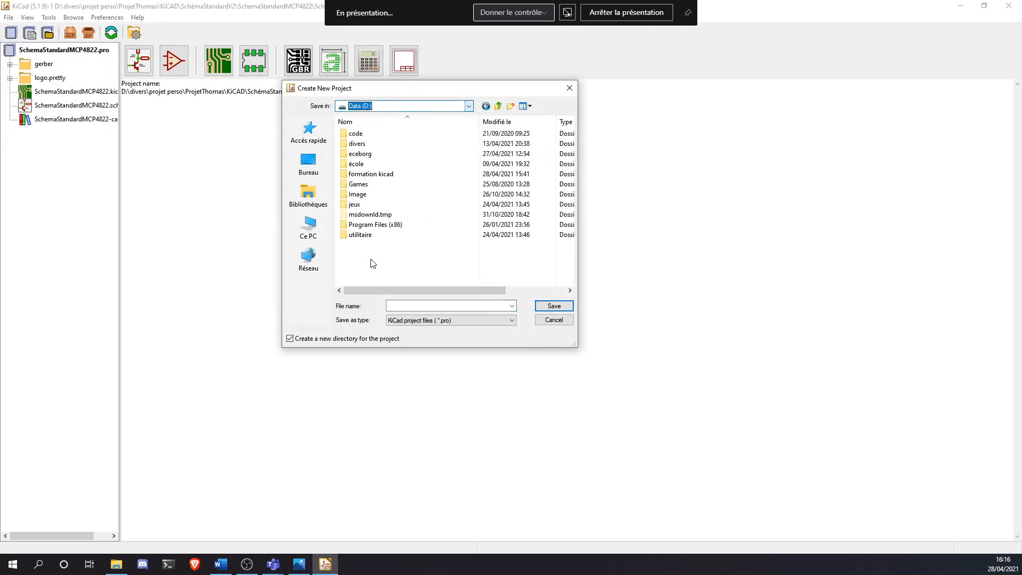
{"action": "double_click", "coordinate": [362, 164]}
{"action": "left_click", "coordinate": [392, 106]}
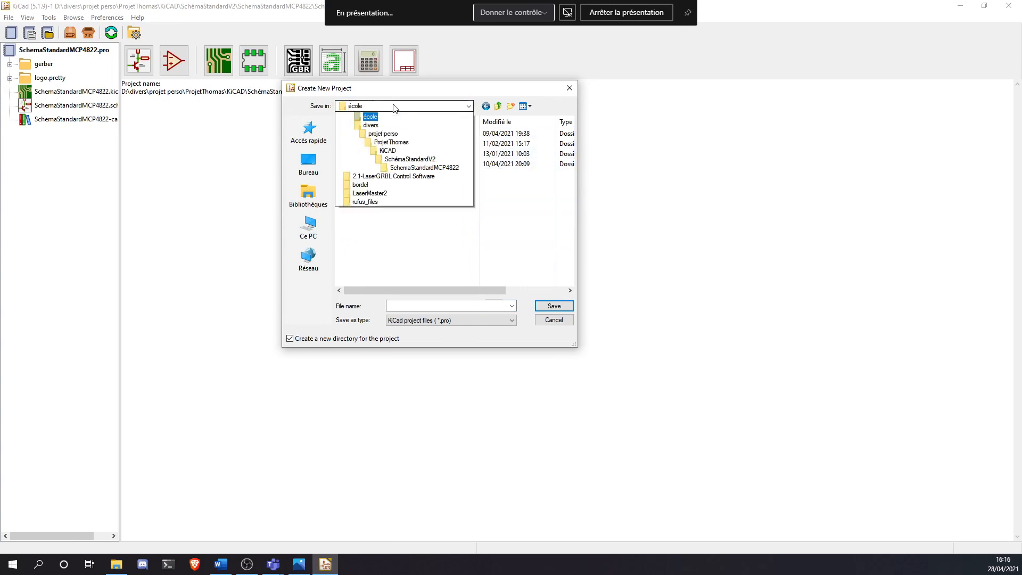
{"action": "left_click", "coordinate": [368, 262]}
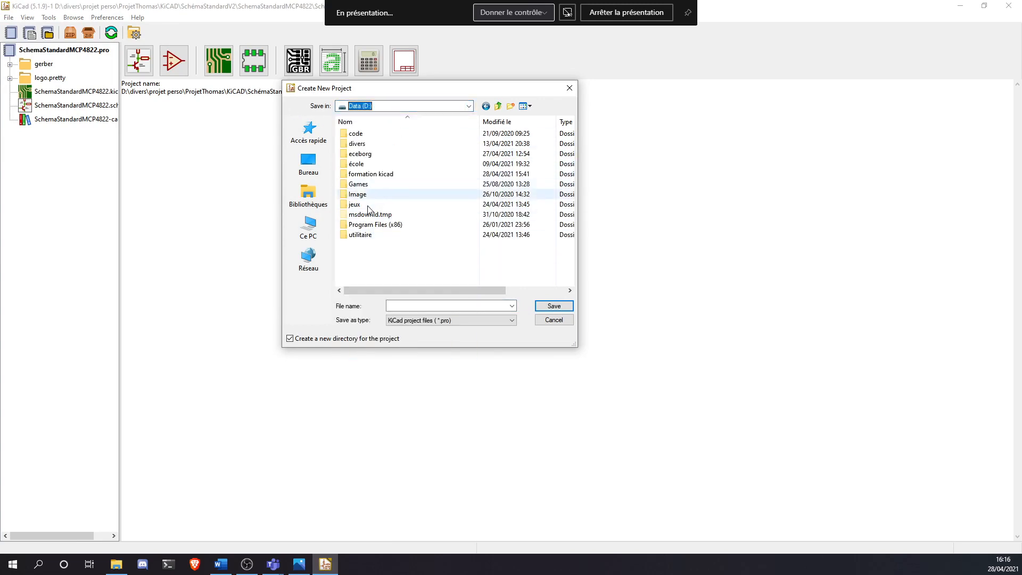
{"action": "double_click", "coordinate": [370, 177]}
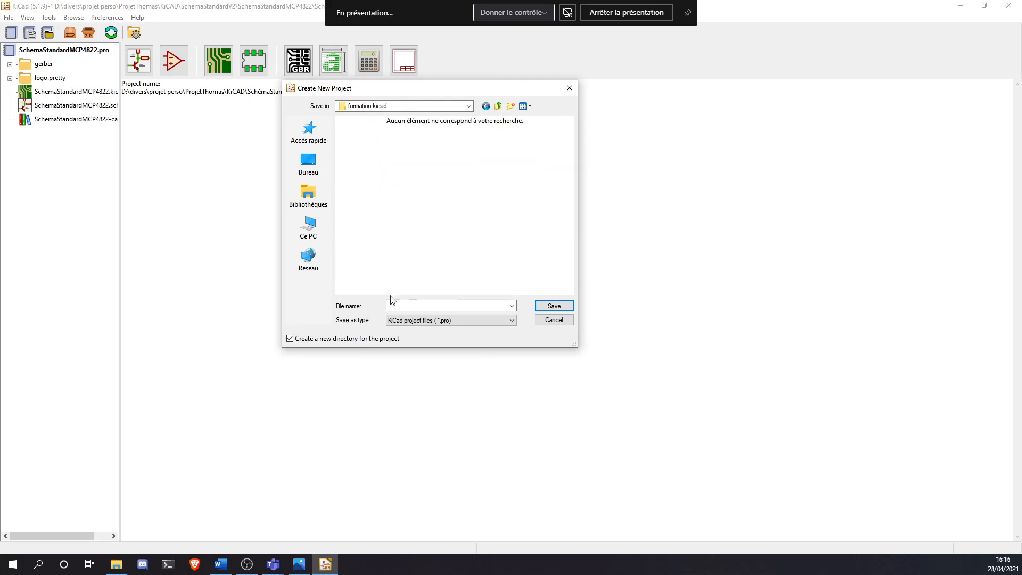
Name the project presentation and save it in its own new directory
{"action": "left_click", "coordinate": [413, 306]}
{"action": "type", "text": "prea"}
{"action": "key", "text": "BackSpace"}
{"action": "type", "text": "d"}
{"action": "type", "text": "sentati"}
{"action": "type", "text": "on"}
{"action": "left_click", "coordinate": [554, 306]}
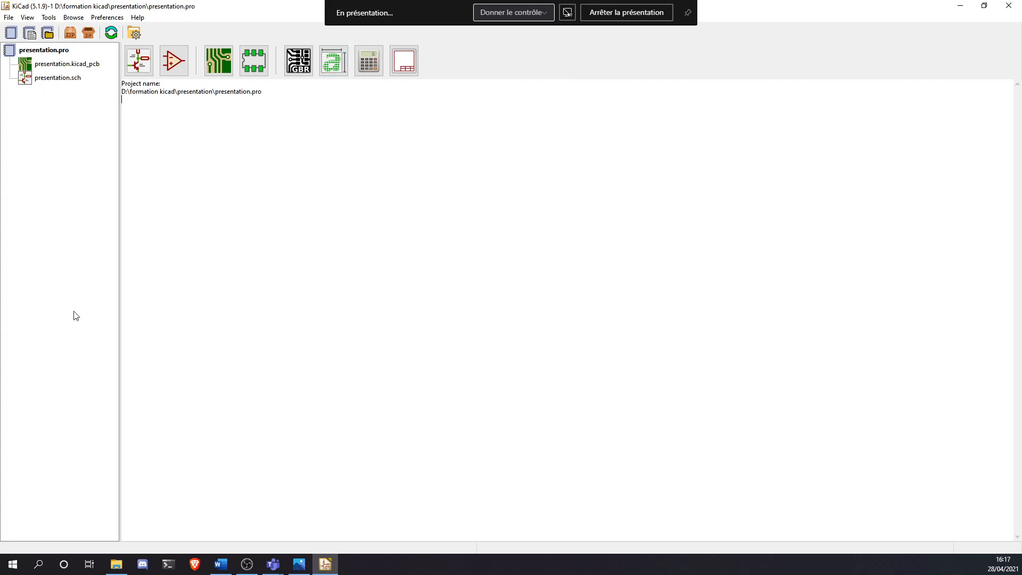
Open the presentation.sch schematic and move its editor window out of the way of the project manager
{"action": "double_click", "coordinate": [61, 78]}
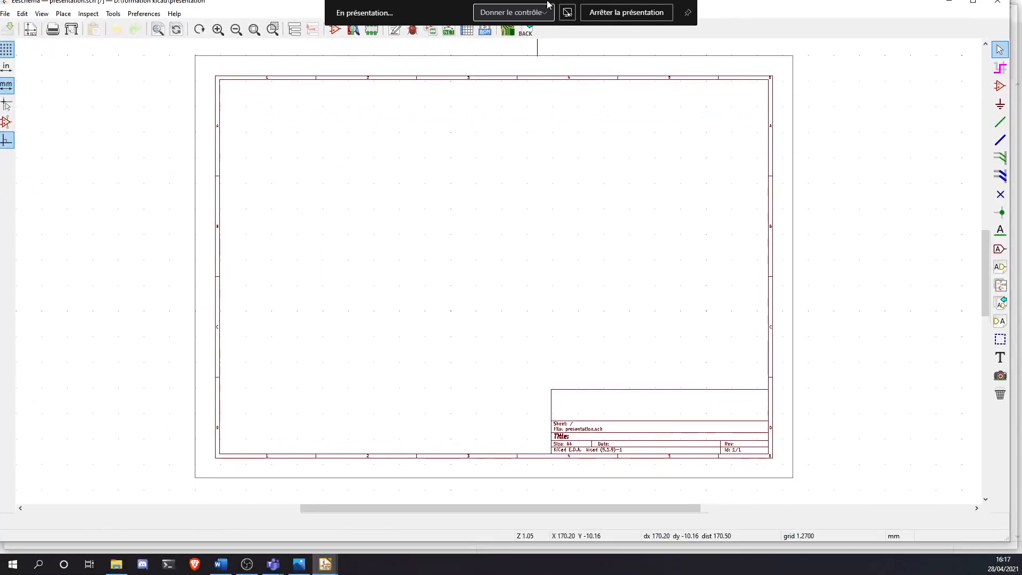
{"action": "left_click_drag", "start_coordinate": [548, 4], "coordinate": [0, 213]}
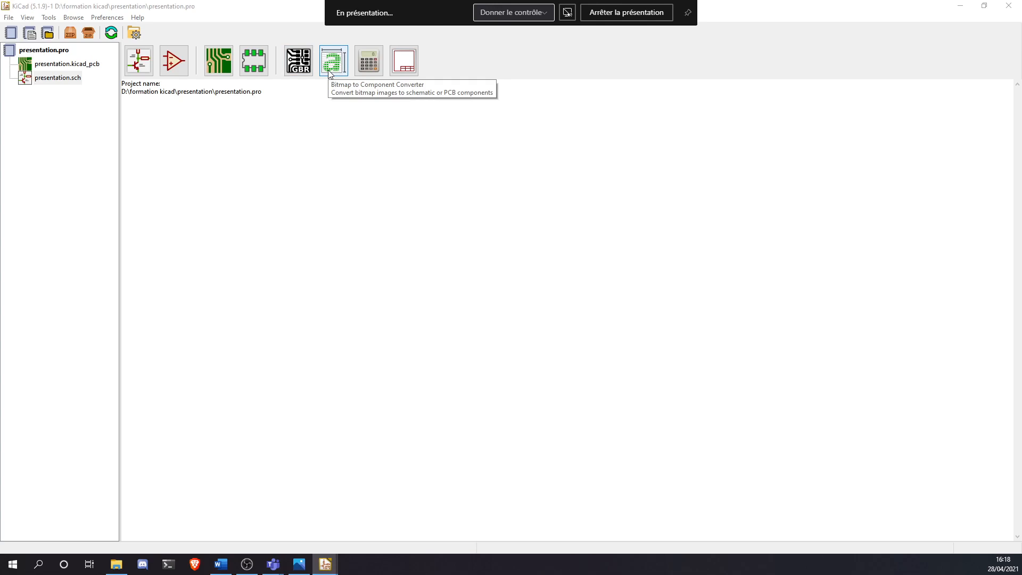
Open the PCB Calculator and look through its regulator, track width, electrical spacing, transmission line, RF attenuator and color code calculations
{"action": "left_click", "coordinate": [362, 73]}
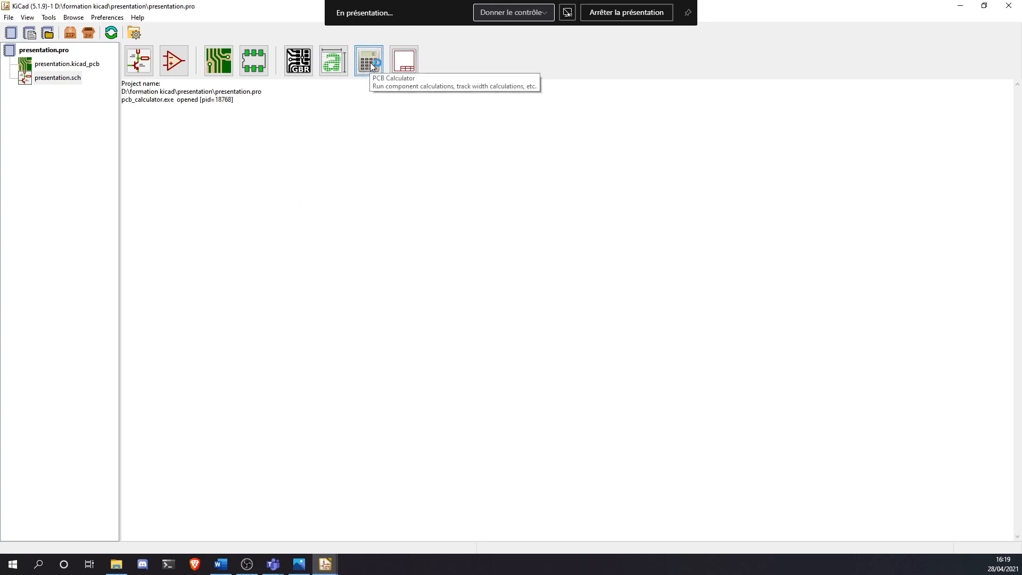
{"action": "left_click_drag", "start_coordinate": [0, 186], "coordinate": [646, 104]}
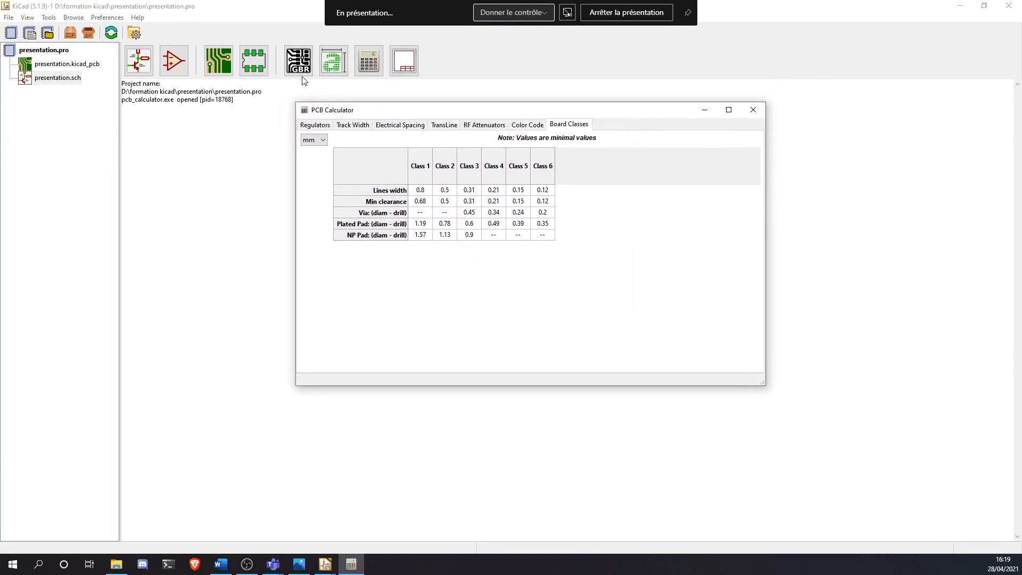
{"action": "left_click", "coordinate": [313, 125]}
{"action": "left_click", "coordinate": [361, 125]}
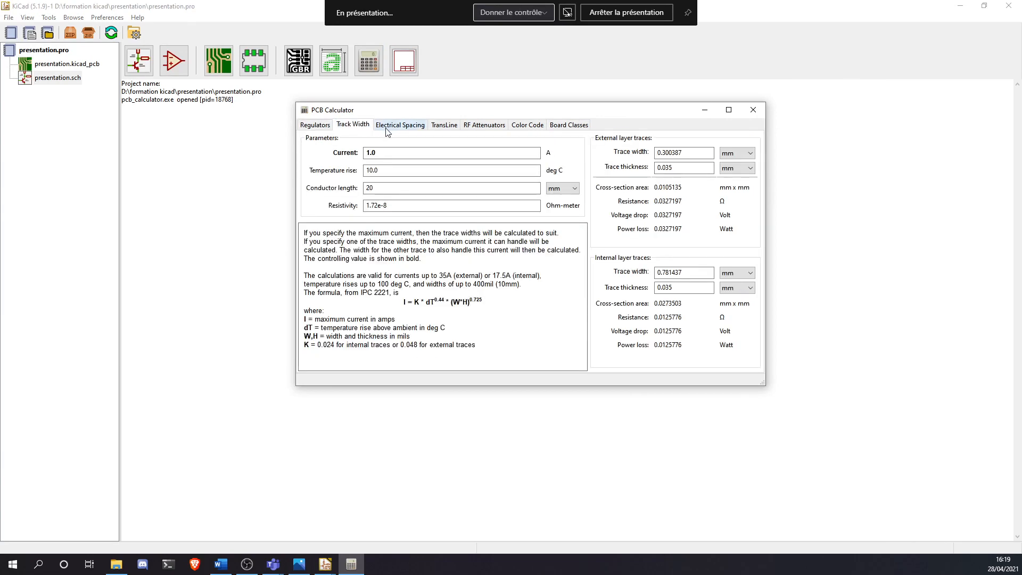
{"action": "left_click", "coordinate": [399, 125]}
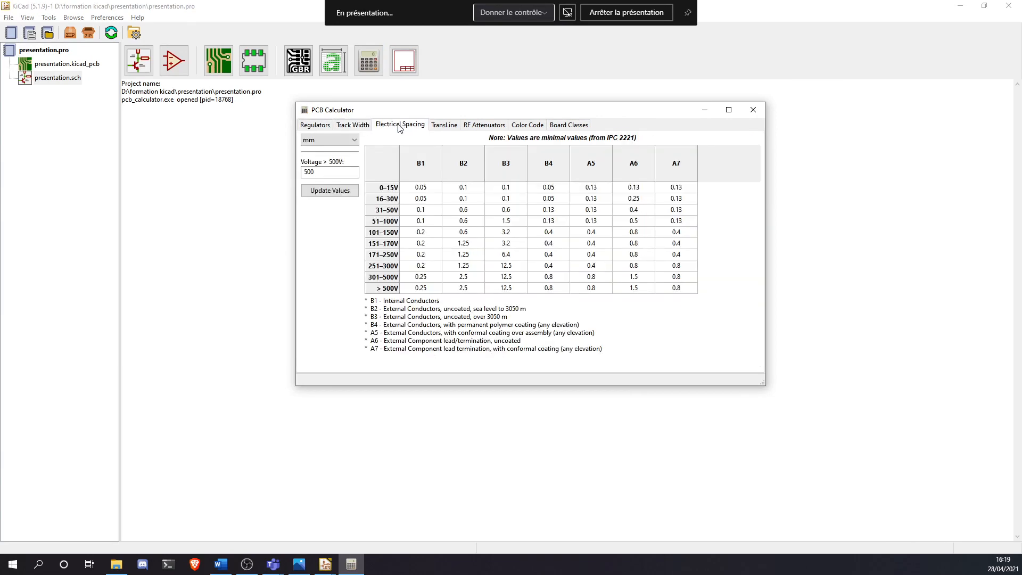
{"action": "left_click", "coordinate": [450, 127]}
{"action": "left_click", "coordinate": [479, 125]}
{"action": "left_click", "coordinate": [528, 125]}
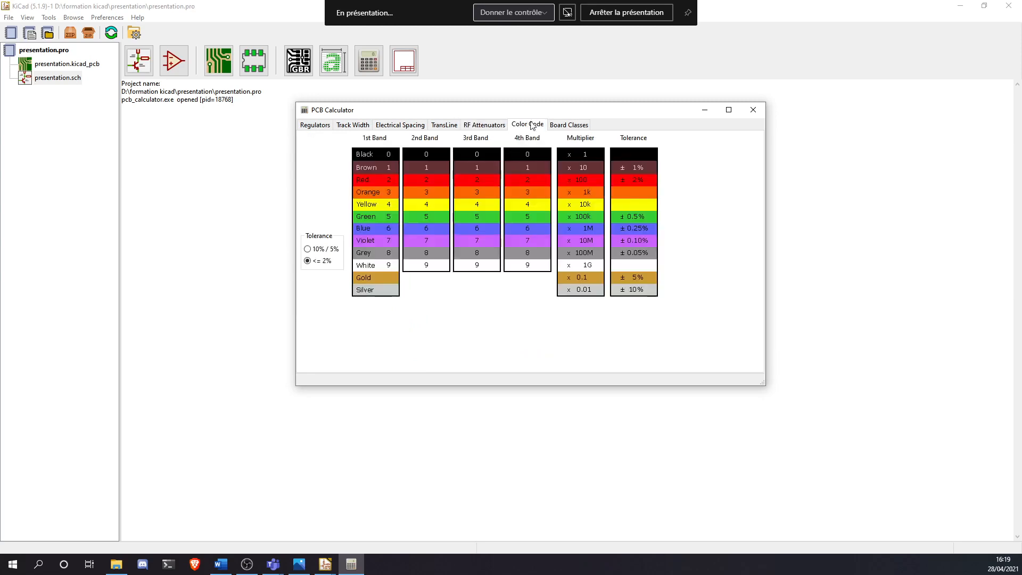
Review the board classes, RF attenuator and transmission line pages of the PCB Calculator and close it
{"action": "left_click", "coordinate": [565, 124]}
{"action": "left_click", "coordinate": [494, 125]}
{"action": "left_click", "coordinate": [453, 124]}
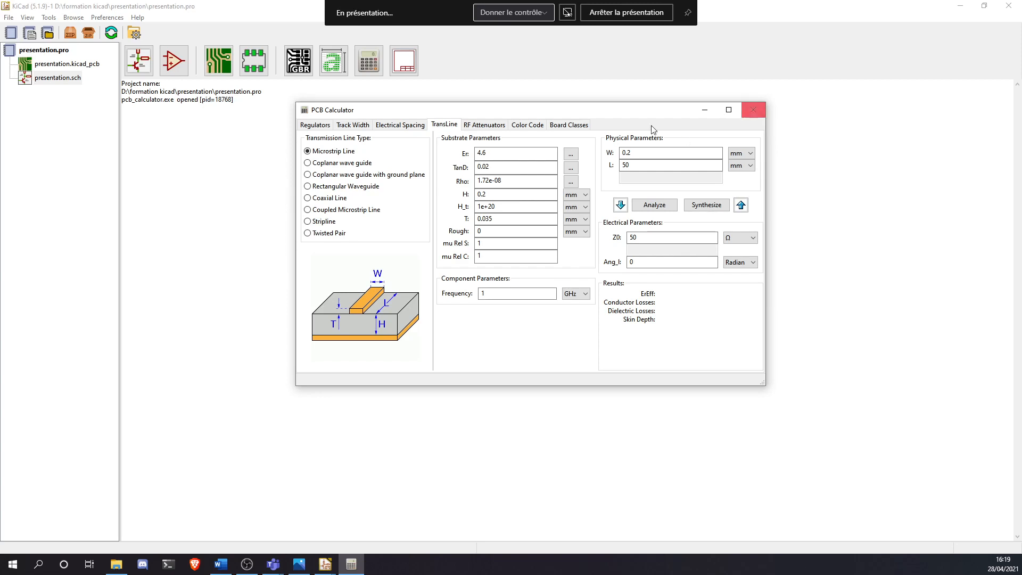
{"action": "left_click", "coordinate": [540, 126]}
{"action": "left_click", "coordinate": [577, 126]}
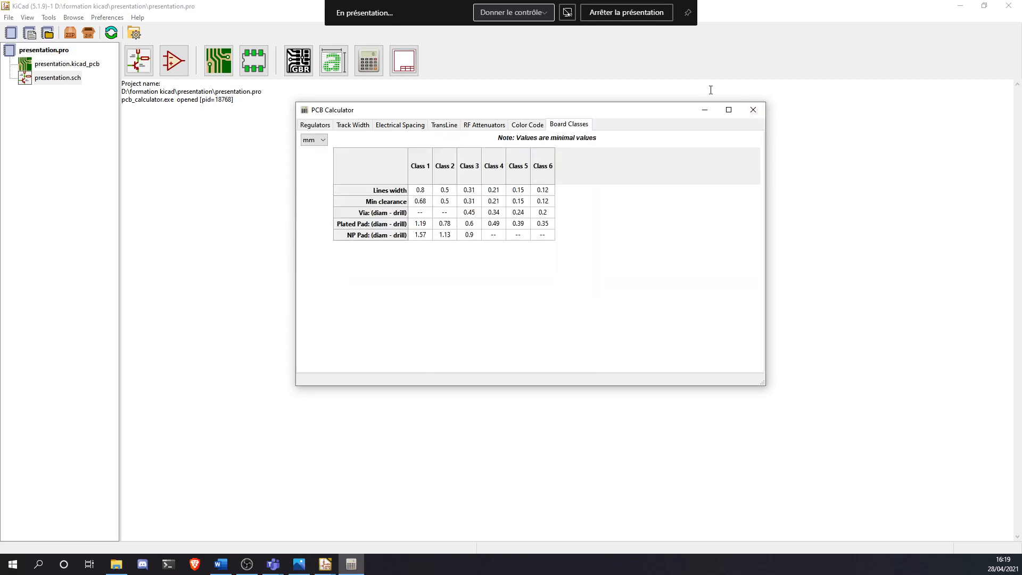
{"action": "left_click", "coordinate": [753, 109]}
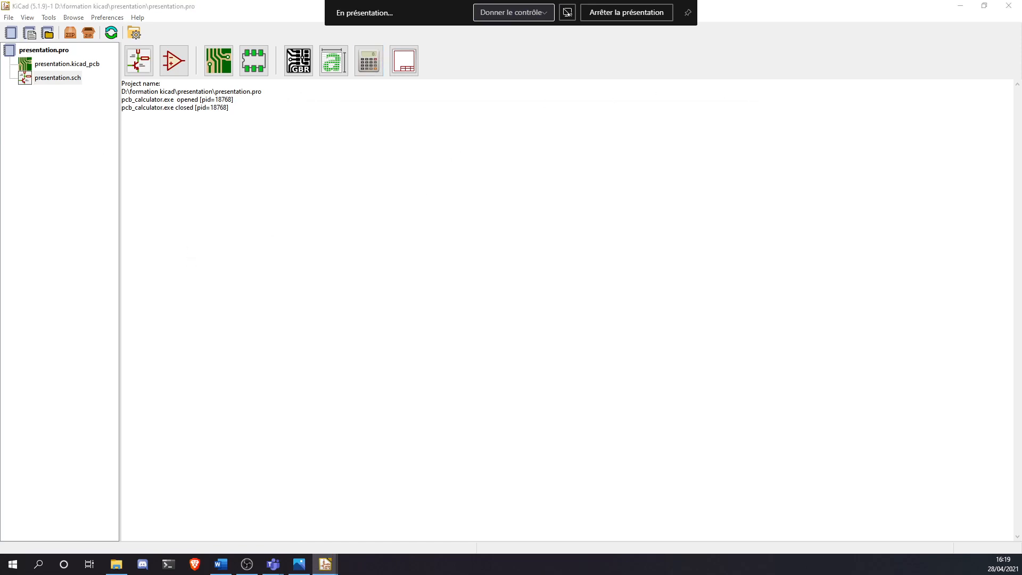
Bring the presentation.sch schematic editor window back onto the main screen at full size
{"action": "left_click_drag", "start_coordinate": [633, 574], "coordinate": [640, 2]}
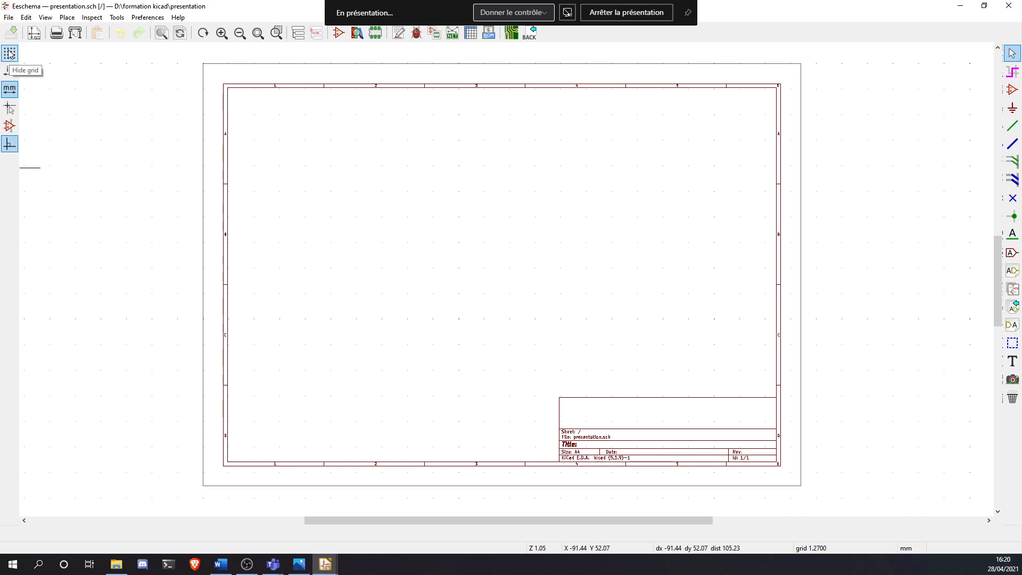
{"action": "scroll", "coordinate": [392, 146], "scroll_direction": "up", "scroll_amount": 3}
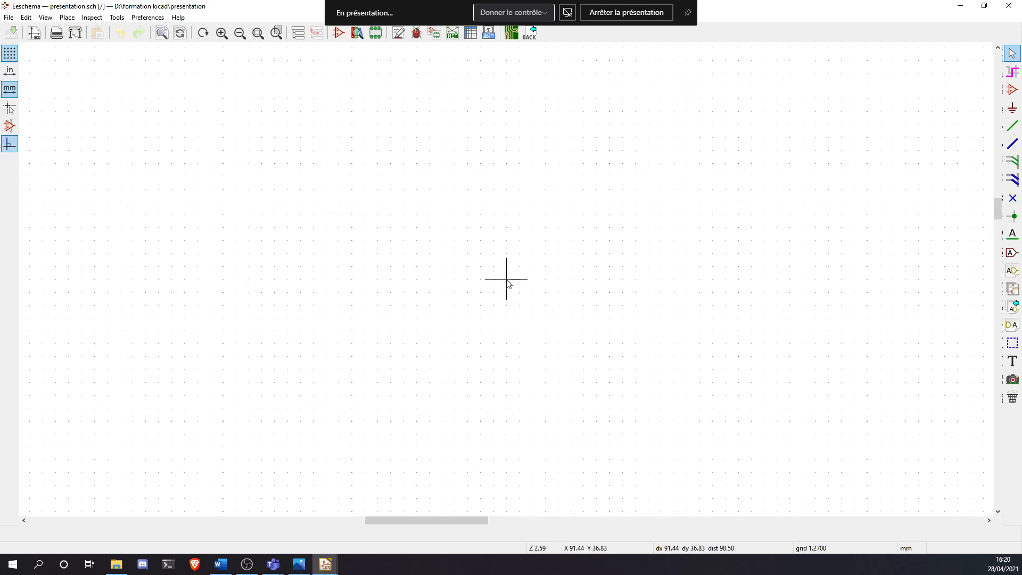
{"action": "scroll", "coordinate": [500, 266], "scroll_direction": "up", "scroll_amount": 3}
{"action": "scroll", "coordinate": [524, 268], "scroll_direction": "down", "scroll_amount": 3}
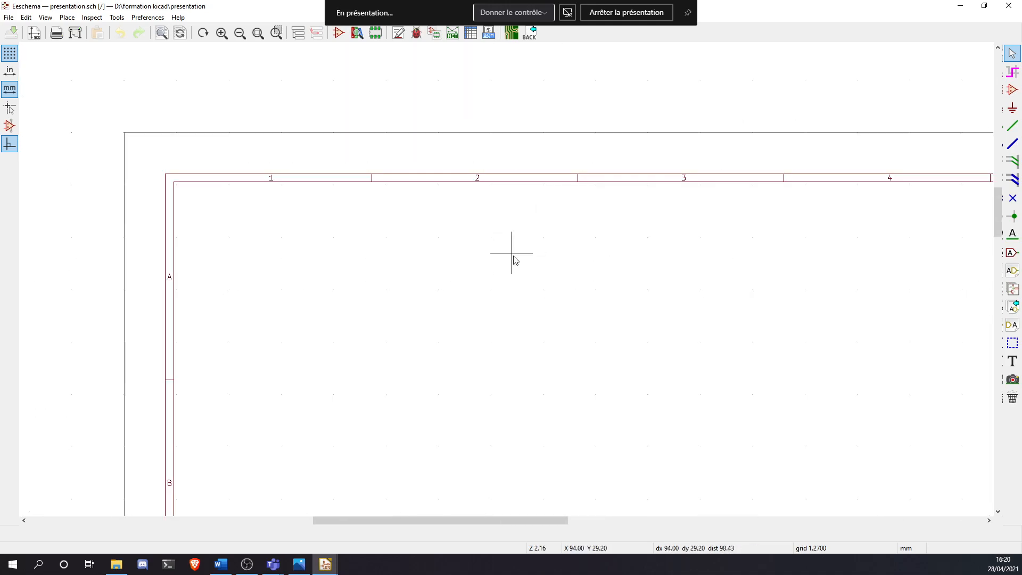
{"action": "scroll", "coordinate": [515, 260], "scroll_direction": "down", "scroll_amount": 2}
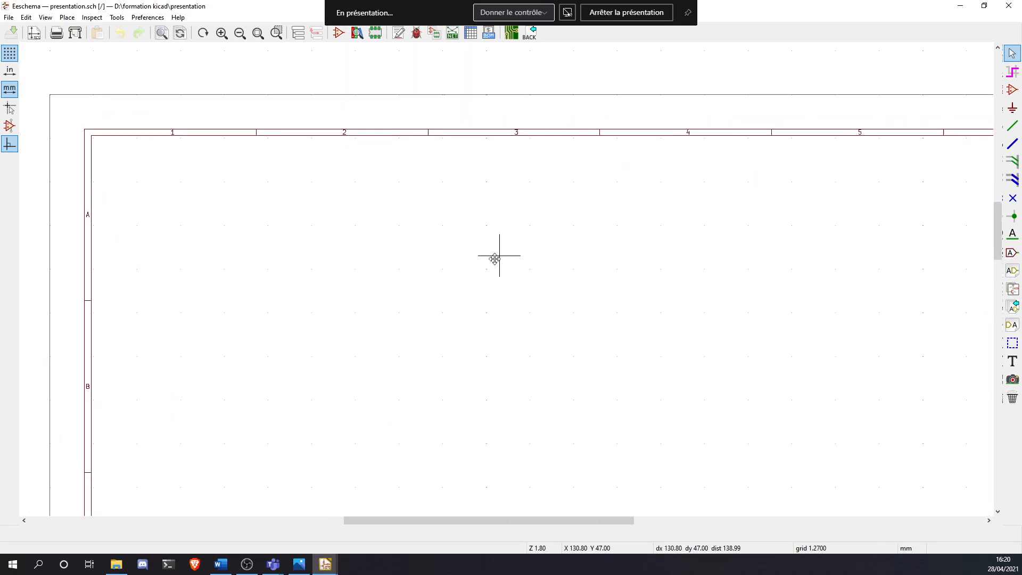
Hide the schematic grid and show it again
{"action": "left_click", "coordinate": [9, 53]}
{"action": "scroll", "coordinate": [504, 279], "scroll_direction": "up", "scroll_amount": 2}
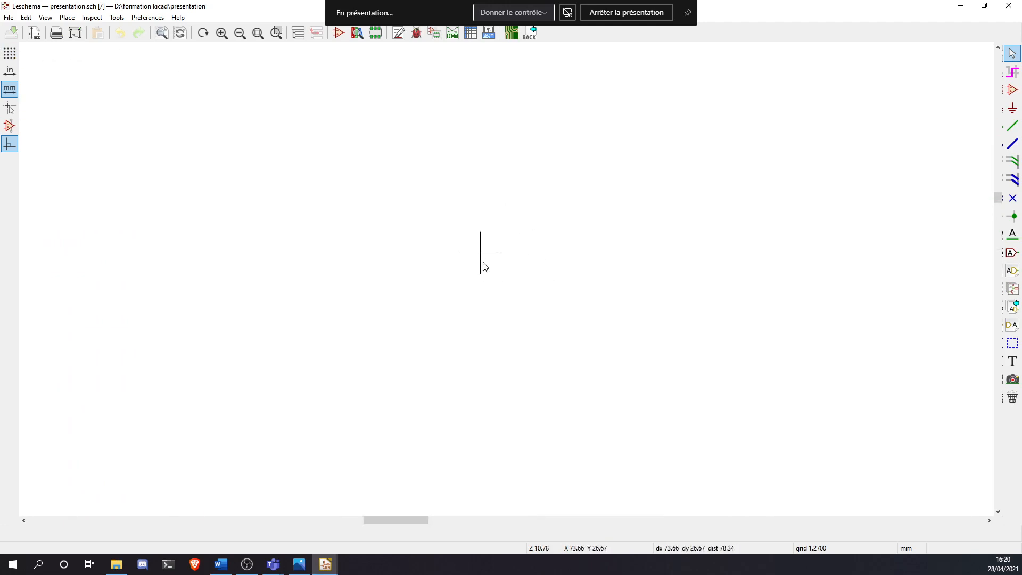
{"action": "scroll", "coordinate": [506, 281], "scroll_direction": "down", "scroll_amount": 4}
{"action": "left_click", "coordinate": [10, 53]}
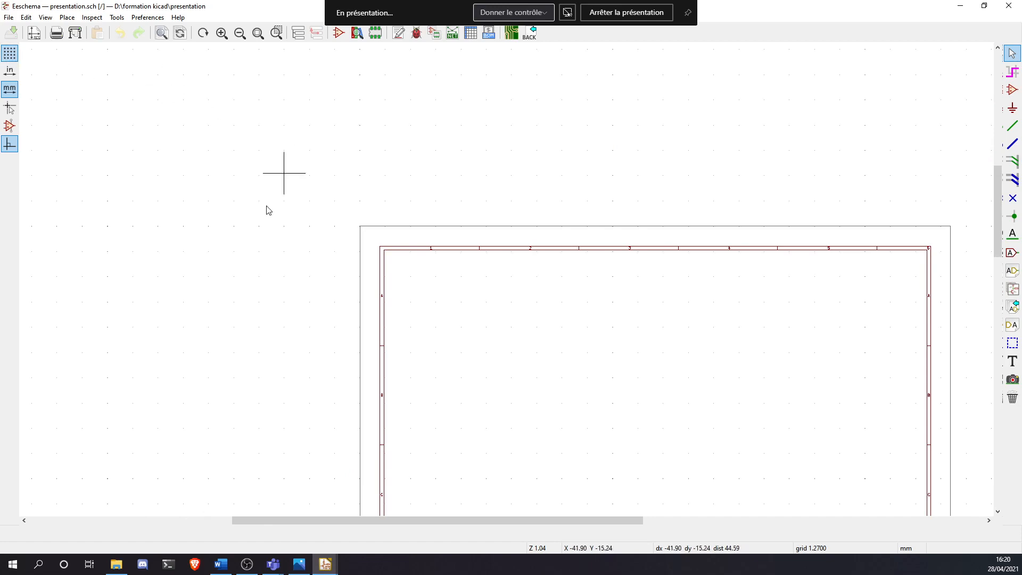
{"action": "middle_click_drag", "start_coordinate": [645, 388], "coordinate": [422, 223]}
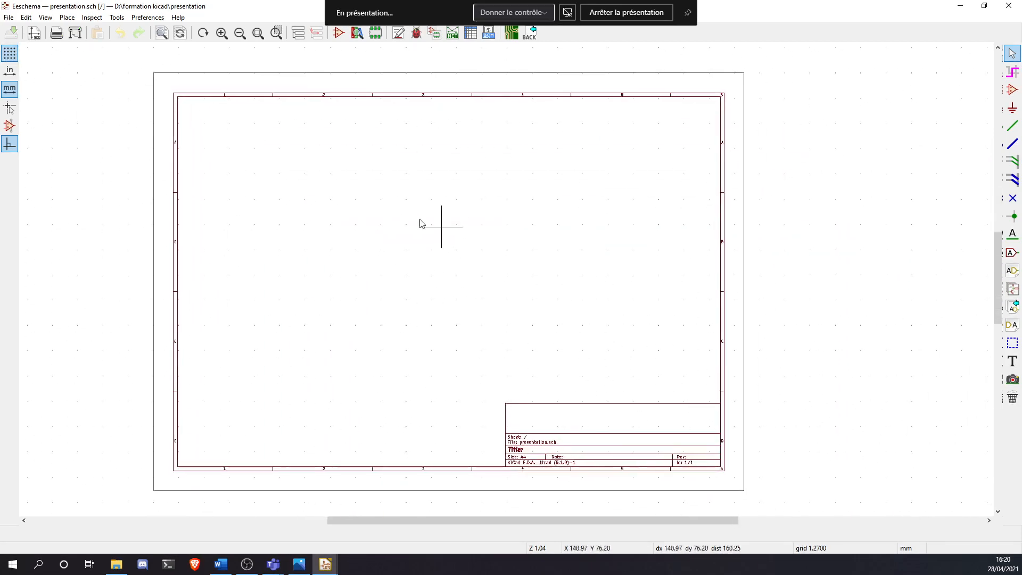
{"action": "left_click", "coordinate": [26, 18]}
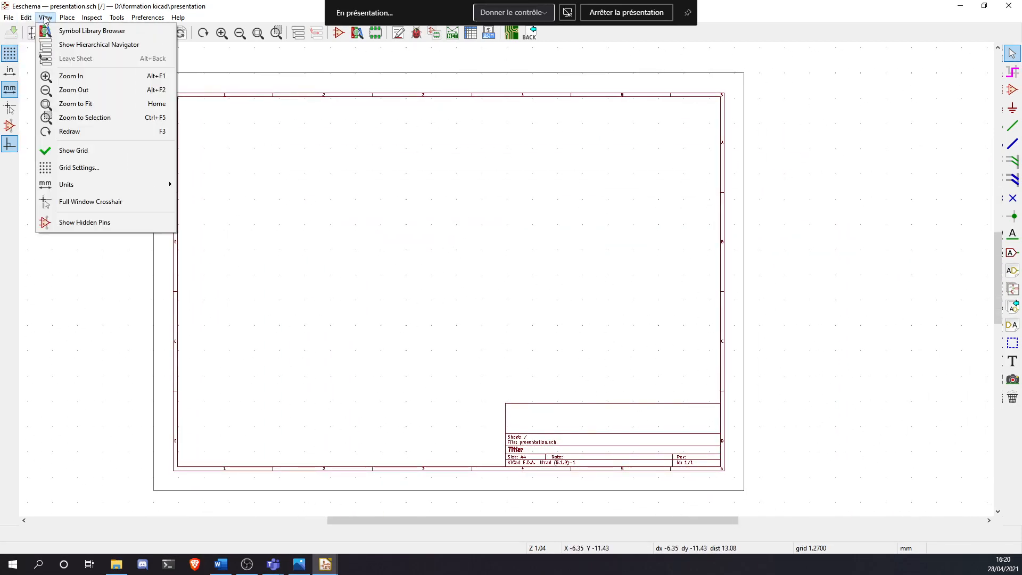
{"action": "left_click", "coordinate": [8, 69]}
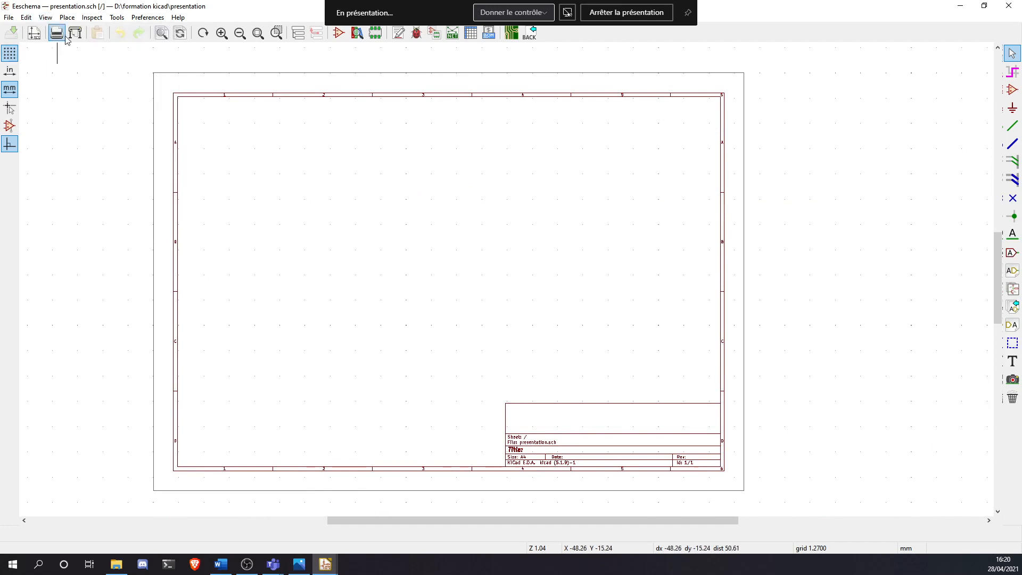
{"action": "left_click", "coordinate": [67, 17]}
{"action": "mouse_move", "coordinate": [94, 17]}
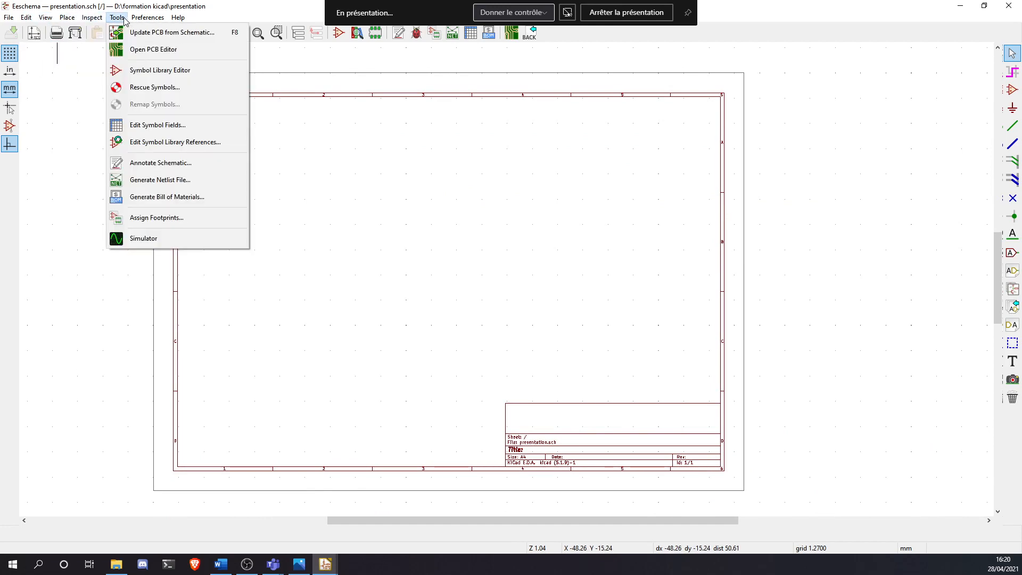
{"action": "mouse_move", "coordinate": [152, 18]}
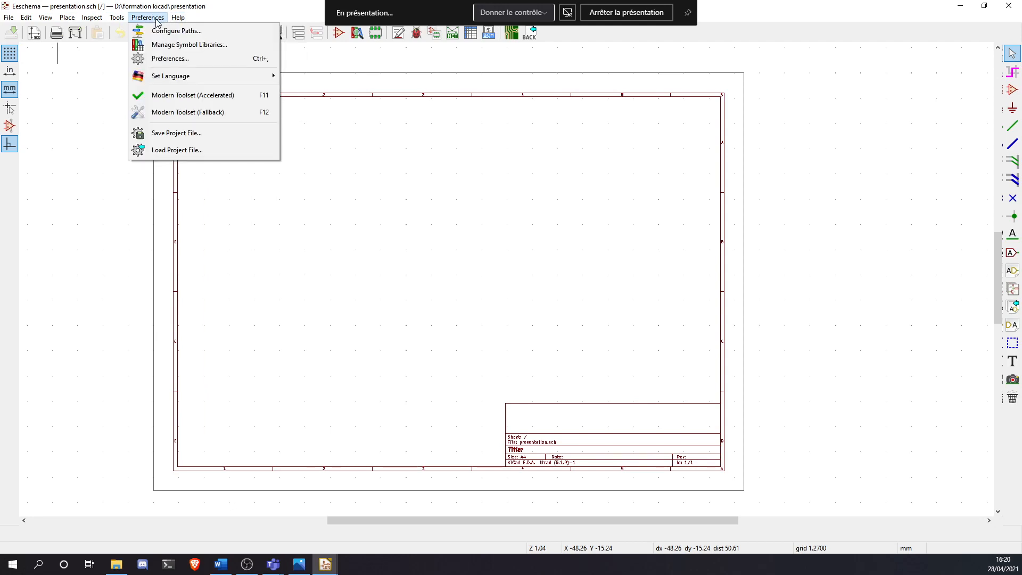
{"action": "mouse_move", "coordinate": [9, 21]}
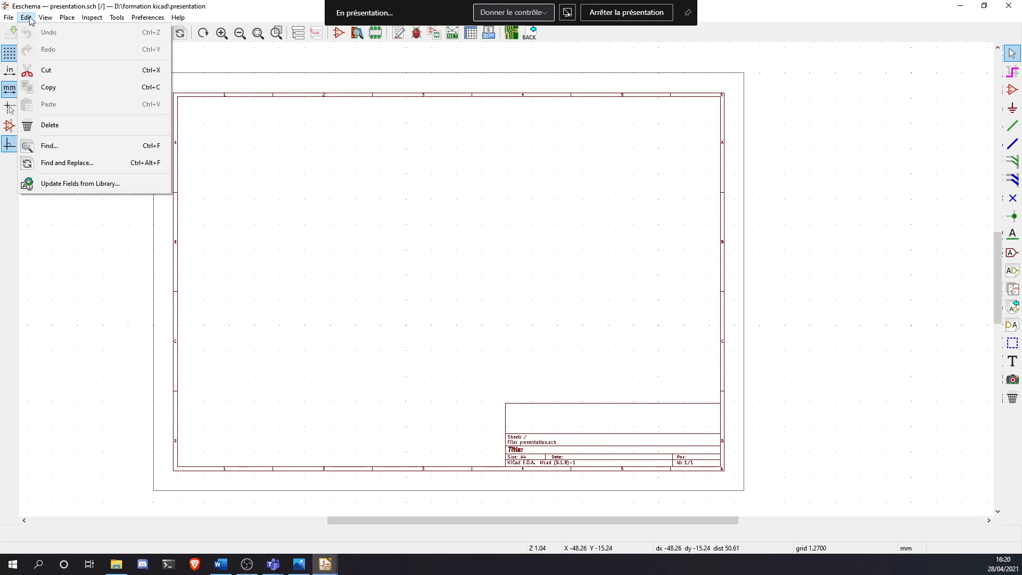
Set the schematic grid size to 1.0 mils and check the finer grid on the sheet
{"action": "mouse_move", "coordinate": [50, 20]}
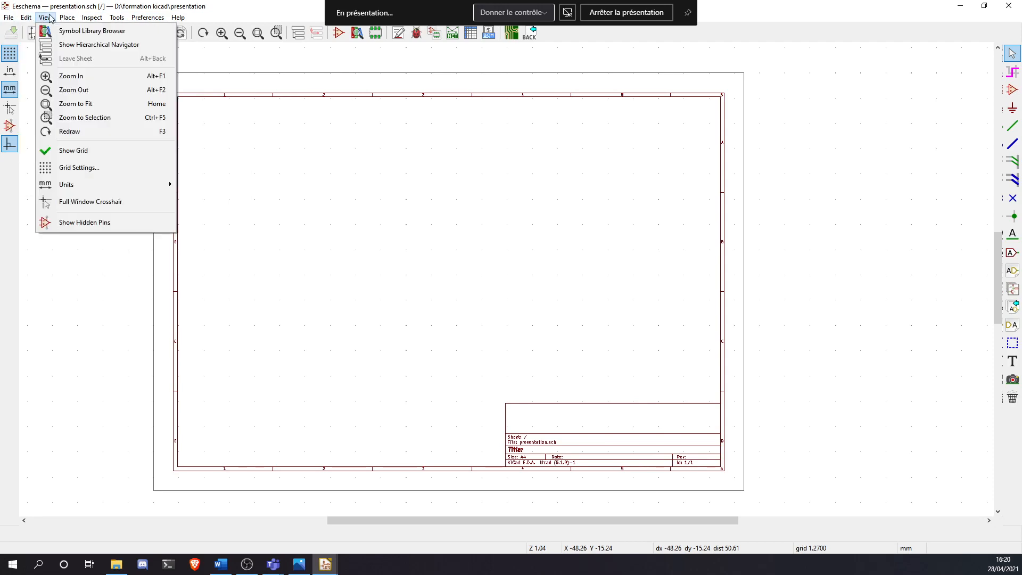
{"action": "left_click", "coordinate": [96, 168]}
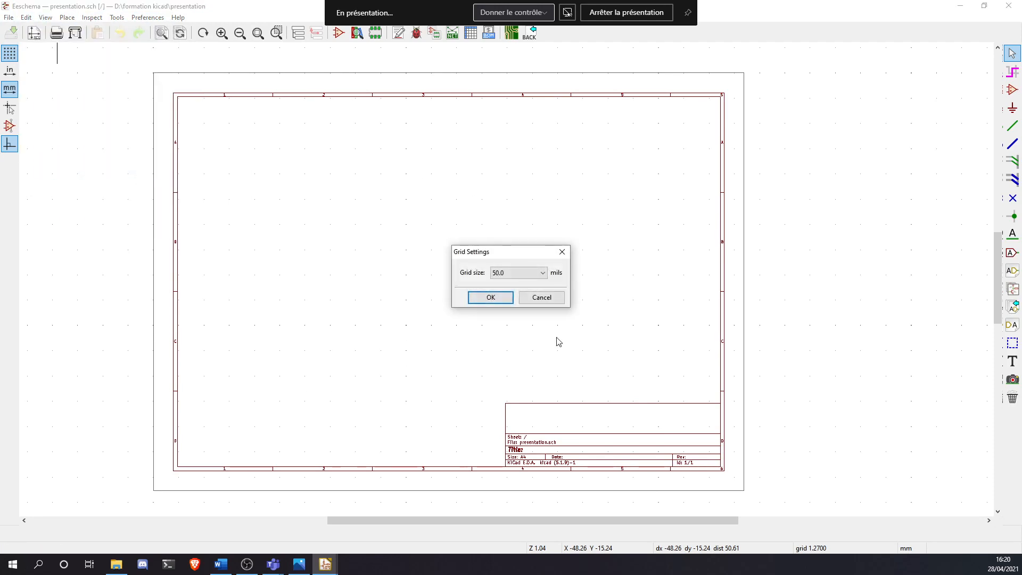
{"action": "left_click", "coordinate": [512, 273]}
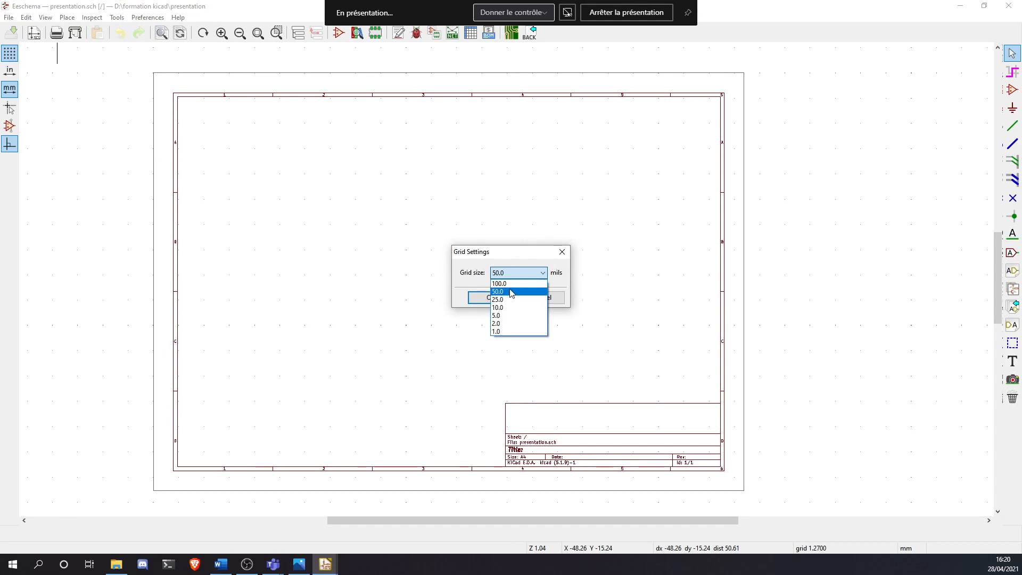
{"action": "left_click", "coordinate": [507, 274]}
{"action": "left_click", "coordinate": [507, 275]}
{"action": "left_click", "coordinate": [507, 282]}
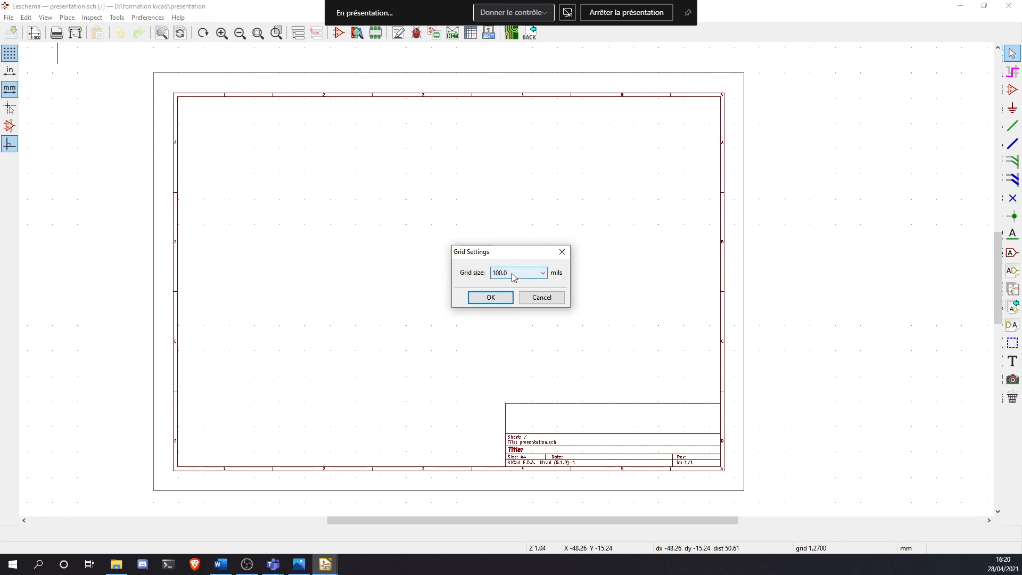
{"action": "left_click", "coordinate": [514, 275]}
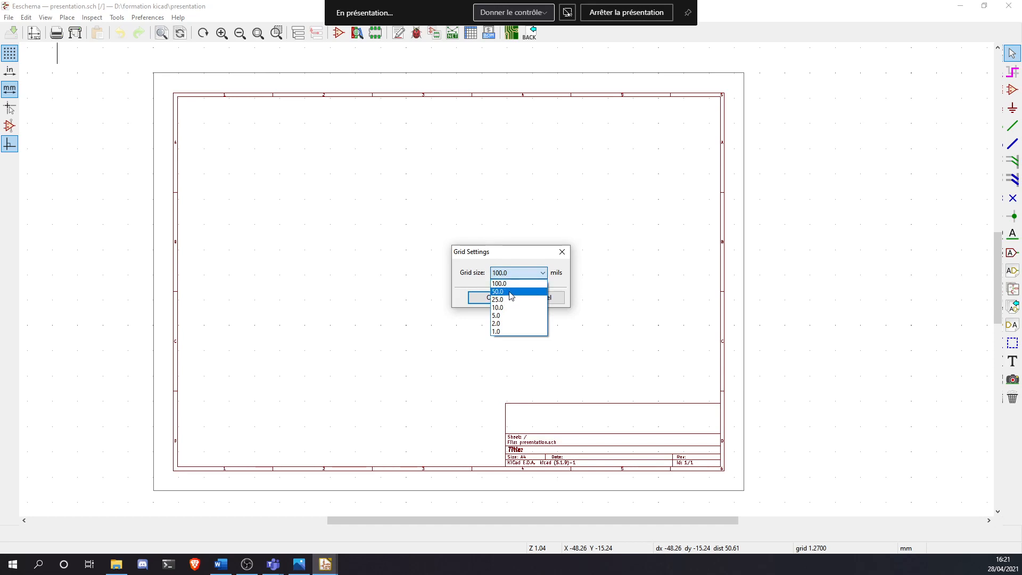
{"action": "left_click", "coordinate": [511, 293]}
{"action": "left_click", "coordinate": [515, 272]}
{"action": "left_click", "coordinate": [515, 331]}
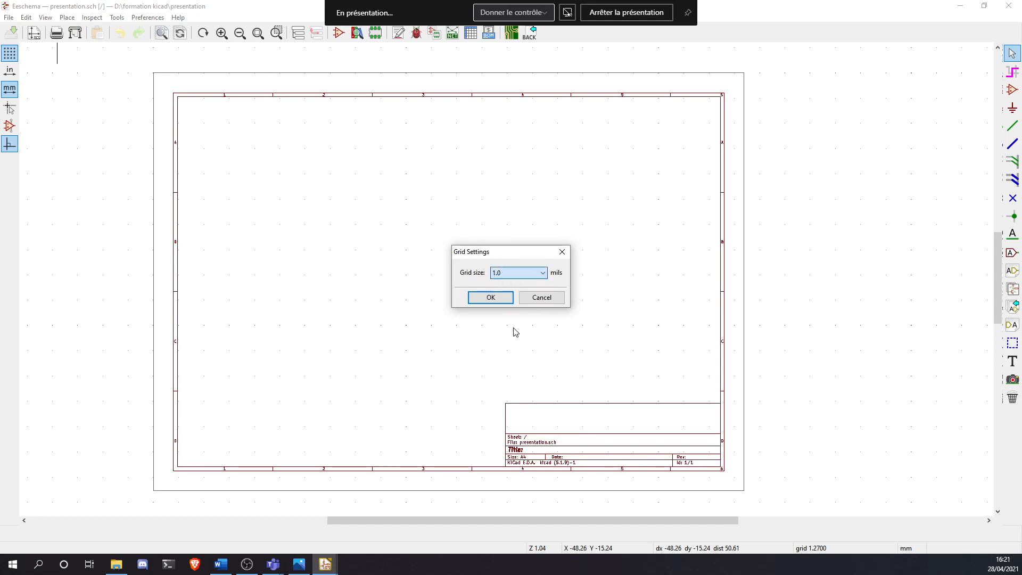
{"action": "left_click", "coordinate": [490, 297]}
{"action": "scroll", "coordinate": [497, 273], "scroll_direction": "up", "scroll_amount": 10}
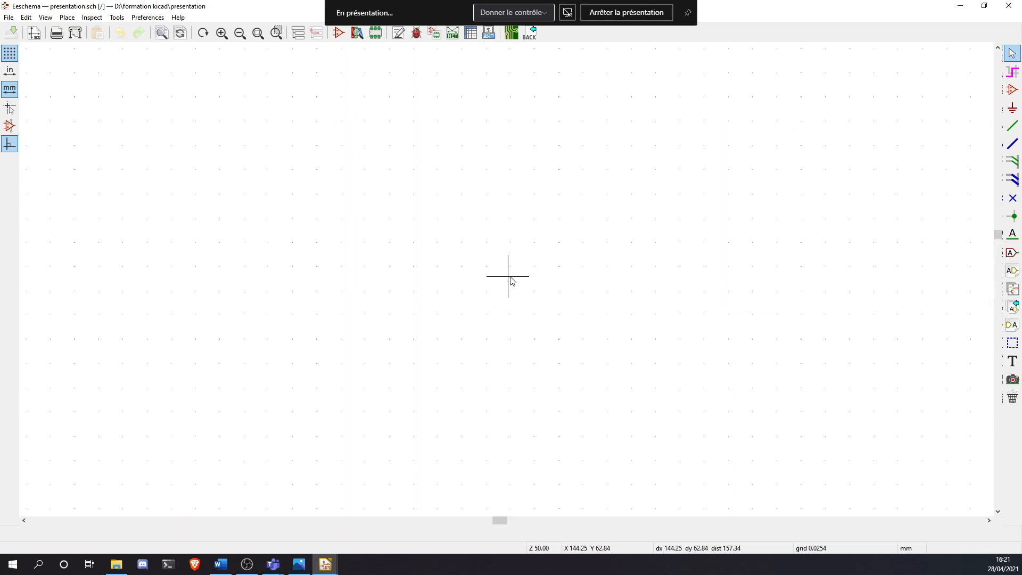
{"action": "scroll", "coordinate": [504, 280], "scroll_direction": "down", "scroll_amount": 9}
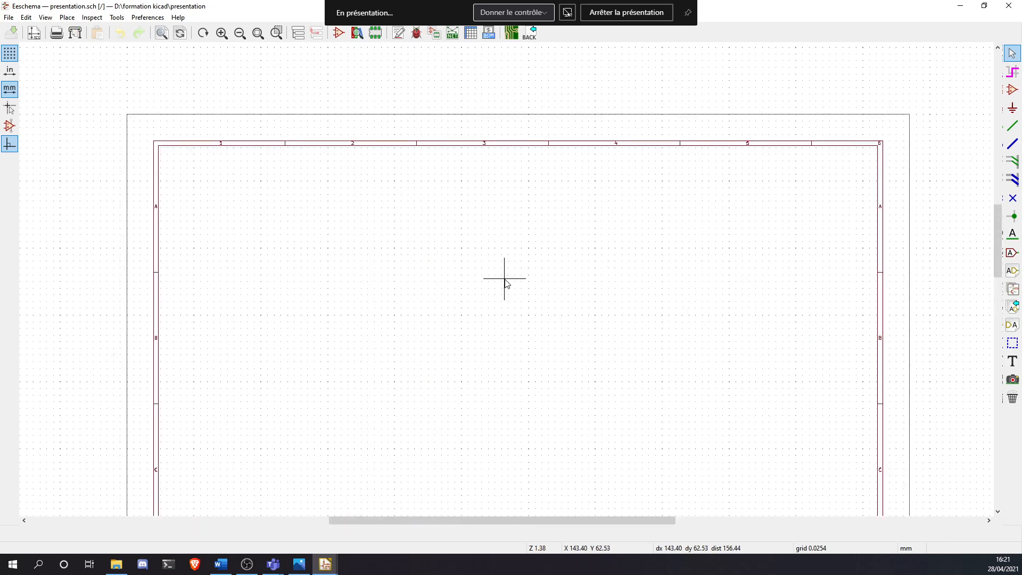
{"action": "scroll", "coordinate": [505, 280], "scroll_direction": "down", "scroll_amount": 3}
Set the schematic grid size to 50.0 mils
{"action": "left_click", "coordinate": [26, 18]}
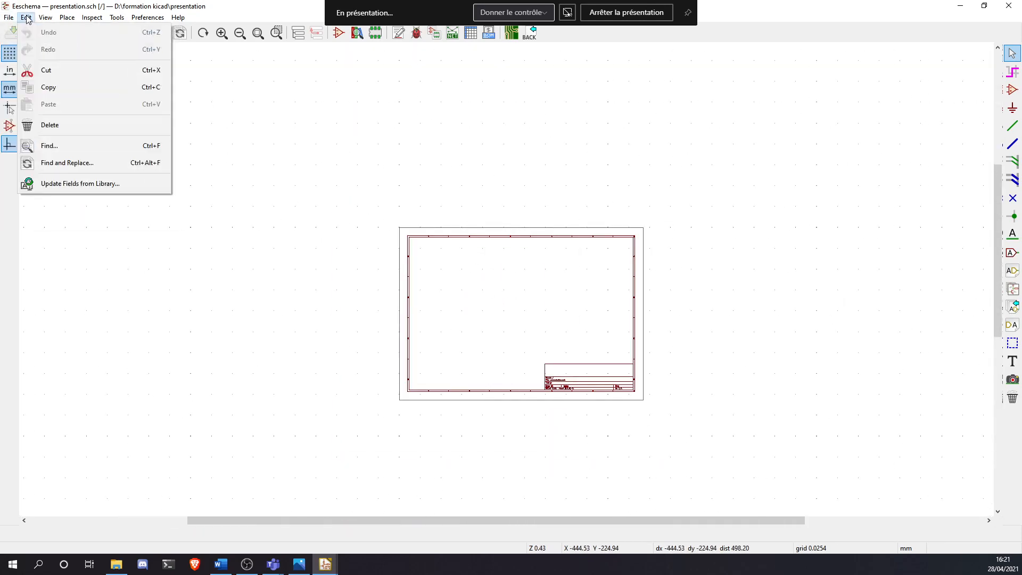
{"action": "mouse_move", "coordinate": [55, 23]}
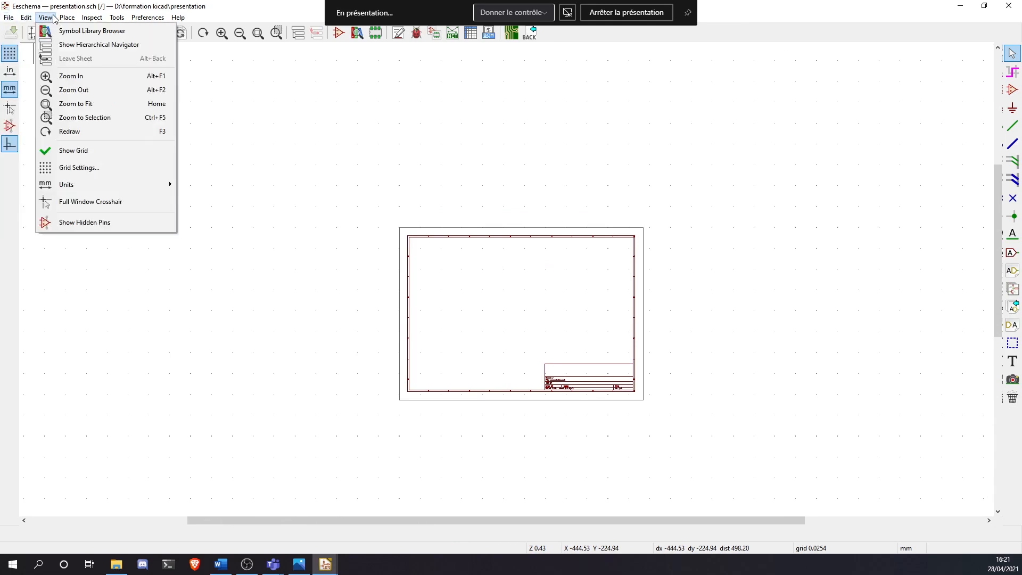
{"action": "left_click", "coordinate": [79, 167]}
{"action": "left_click", "coordinate": [517, 272]}
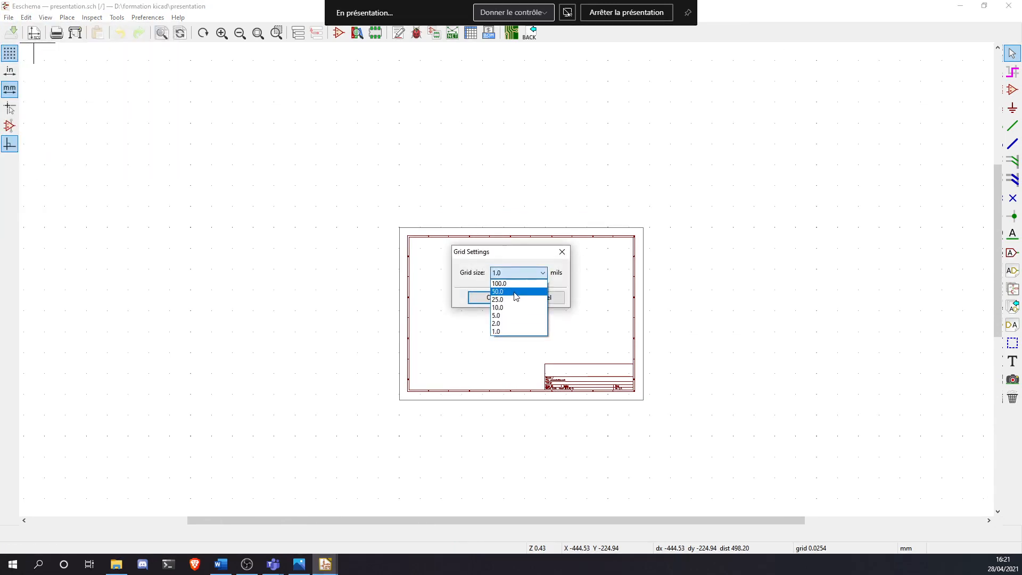
{"action": "left_click", "coordinate": [515, 291]}
{"action": "left_click", "coordinate": [503, 297]}
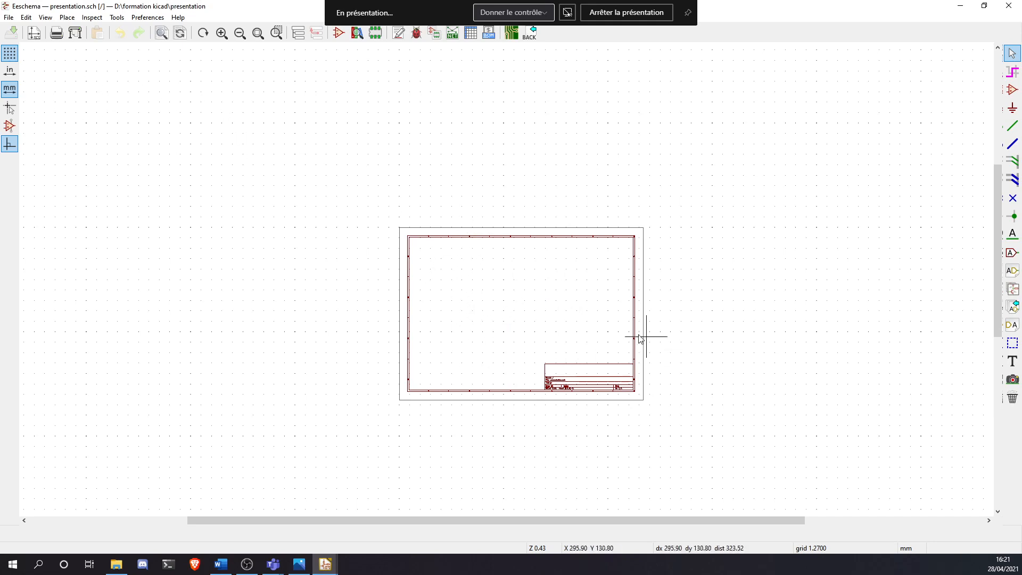
{"action": "scroll", "coordinate": [640, 338], "scroll_direction": "up", "scroll_amount": 4}
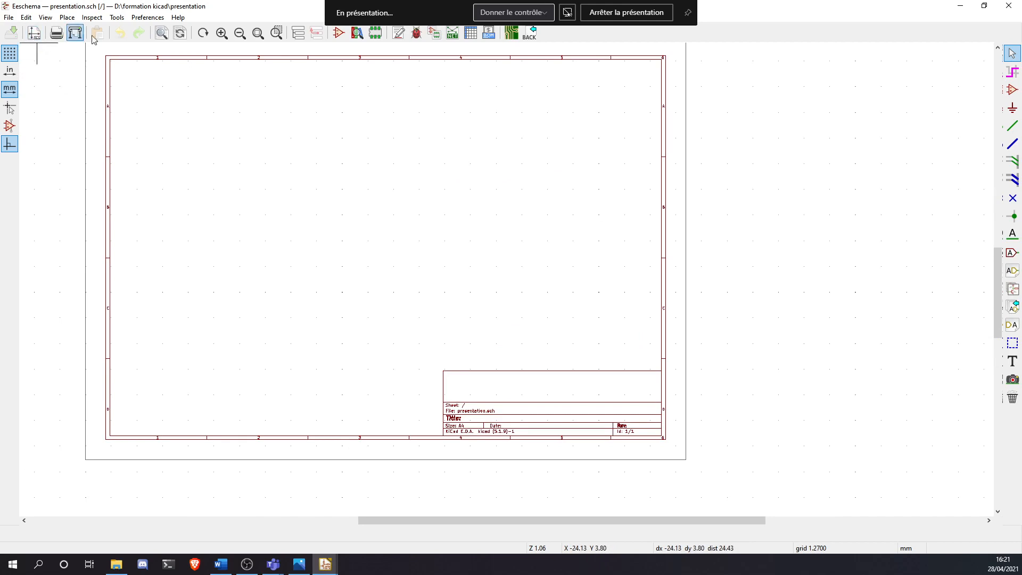
Open the schematic's page settings and look through the available paper sizes, leaving A4 210x297mm selected
{"action": "left_click", "coordinate": [376, 37]}
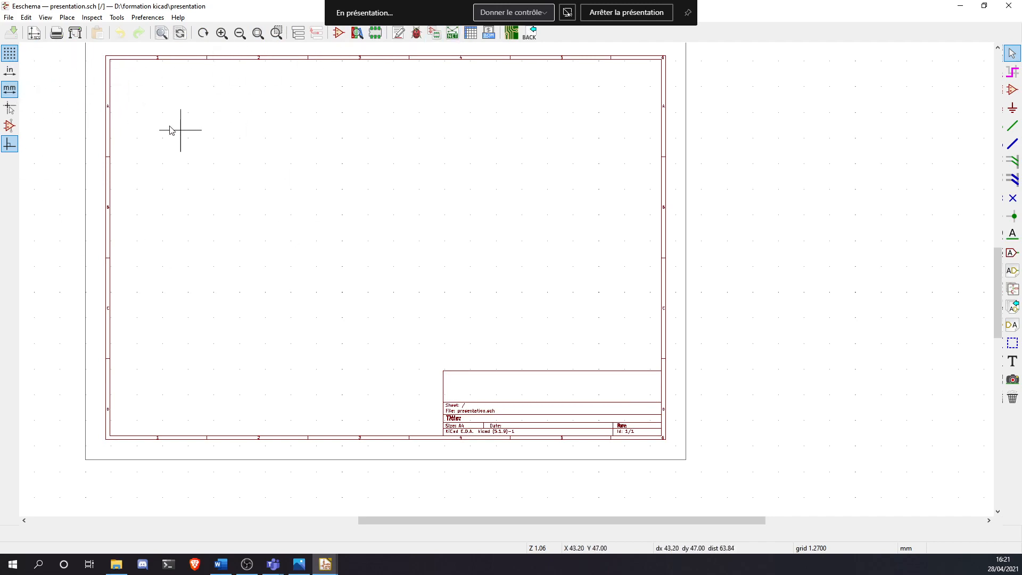
{"action": "left_click", "coordinate": [36, 34]}
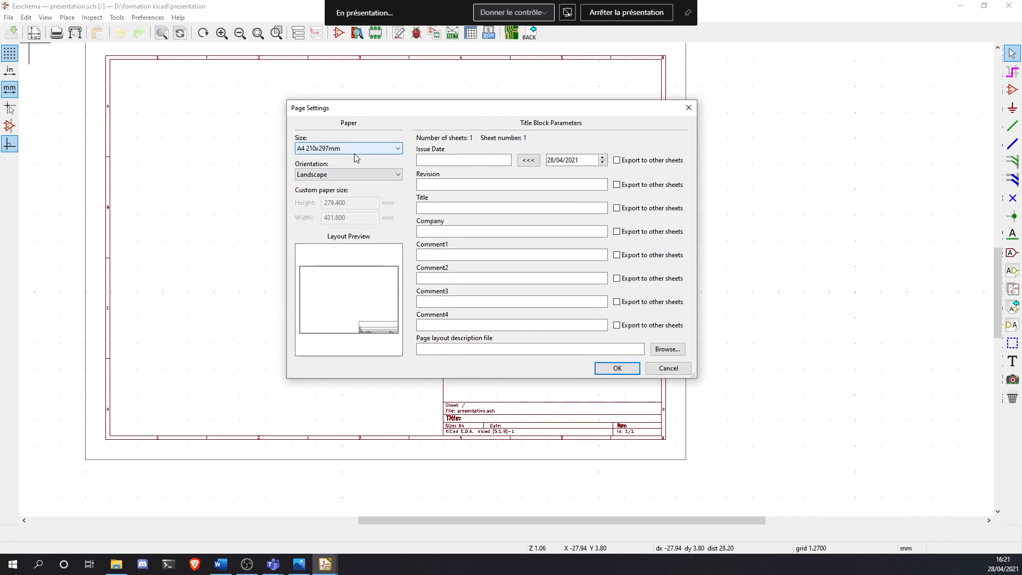
{"action": "left_click", "coordinate": [355, 156]}
{"action": "left_click", "coordinate": [355, 155]}
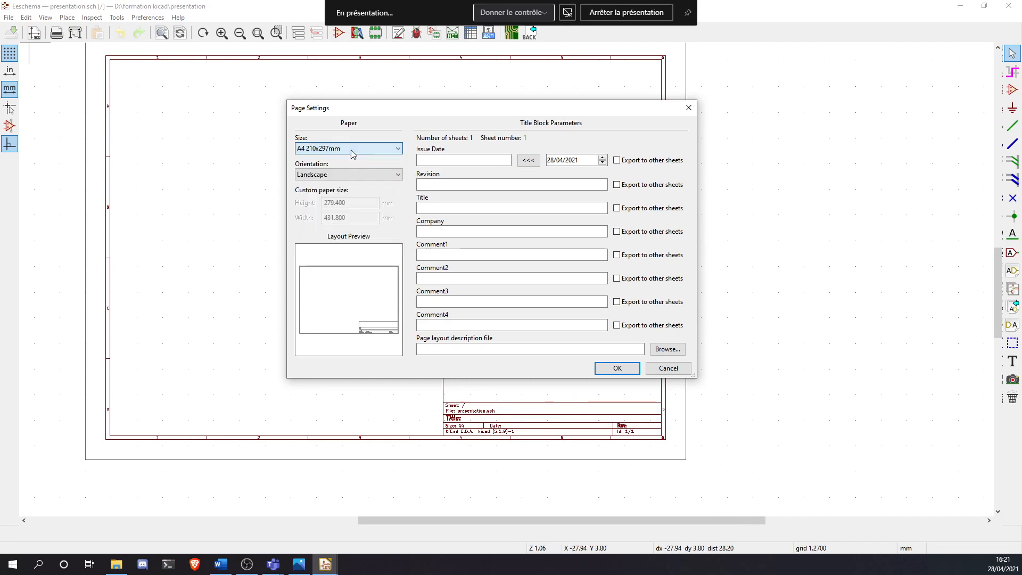
{"action": "left_click", "coordinate": [354, 155]}
{"action": "left_click", "coordinate": [343, 160]}
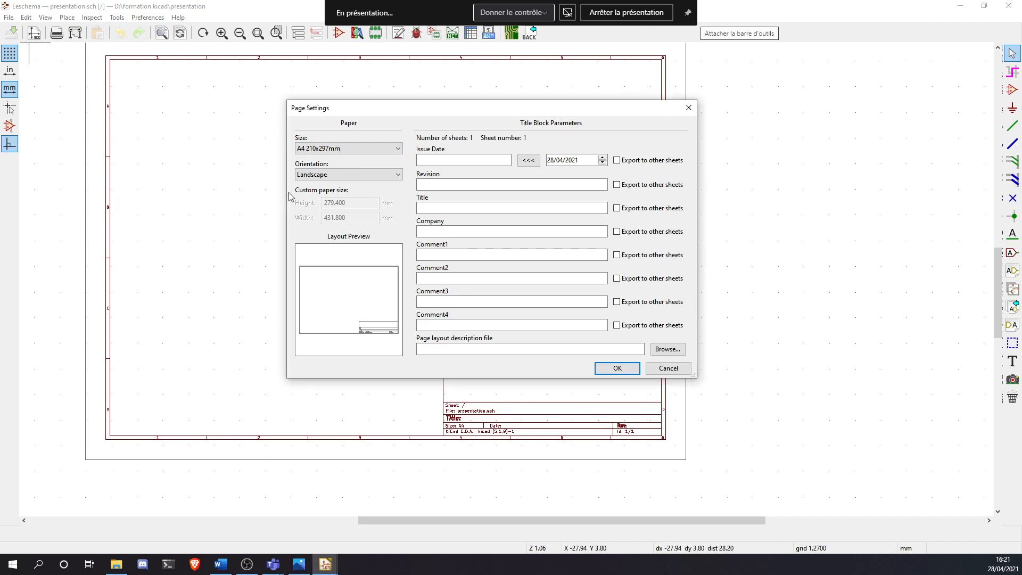
{"action": "left_click", "coordinate": [362, 150]}
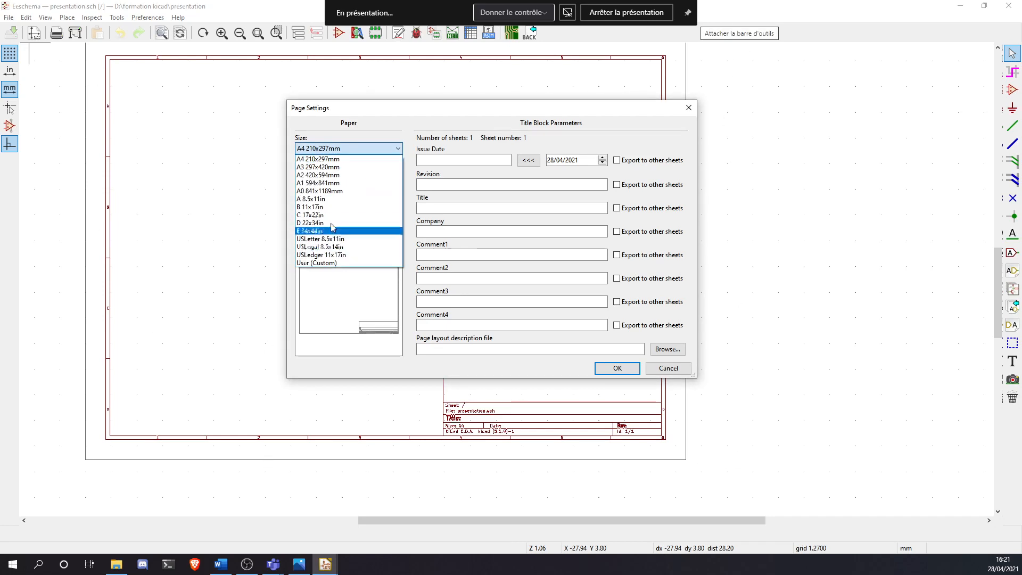
{"action": "left_click", "coordinate": [348, 147]}
{"action": "left_click", "coordinate": [347, 148]}
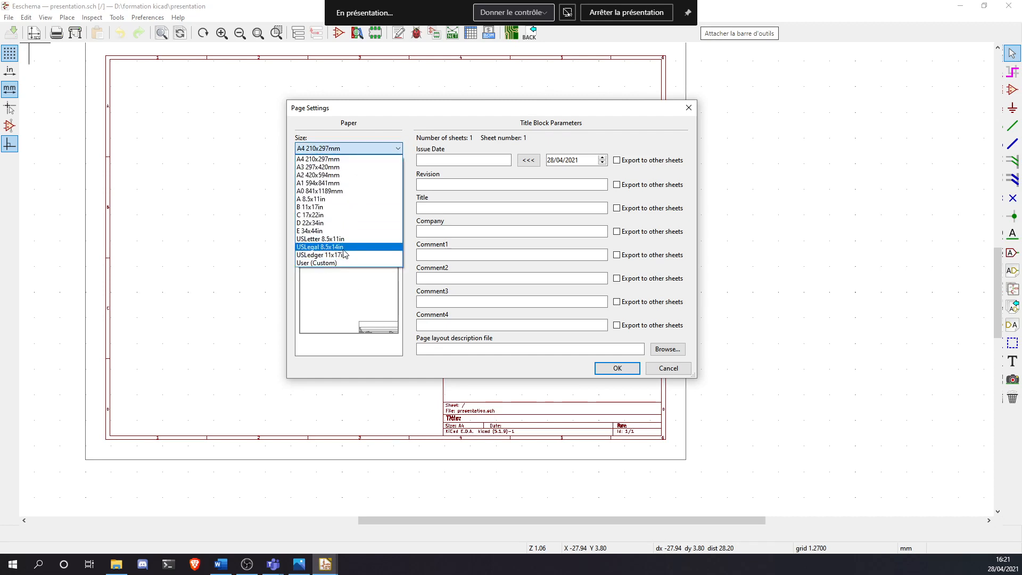
{"action": "left_click", "coordinate": [356, 149]}
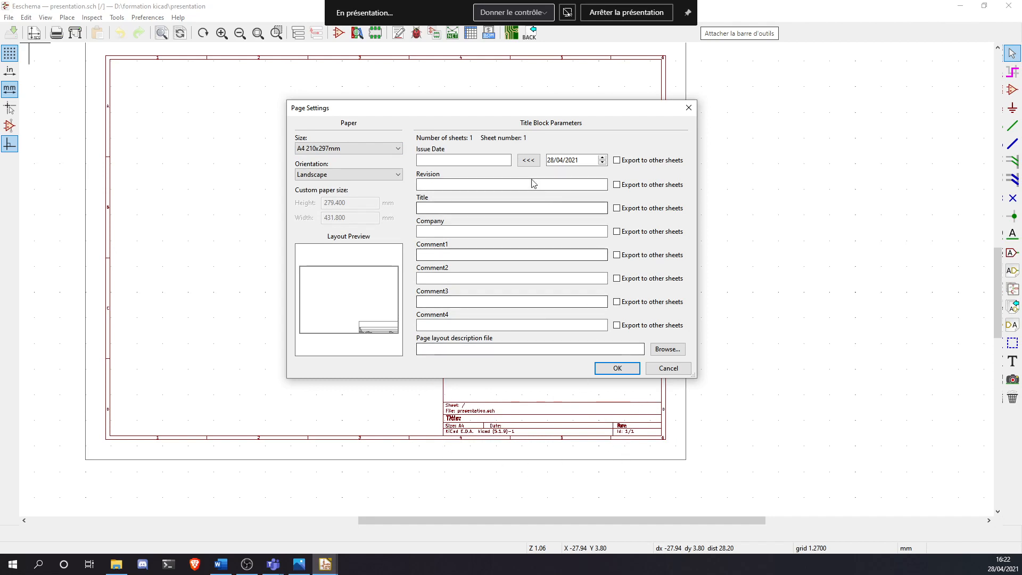
Set the title block's issue date to 2021-04-28, revision to "rev 1" and title to "ne555 astable", and check it on the sheet
{"action": "left_click", "coordinate": [528, 160]}
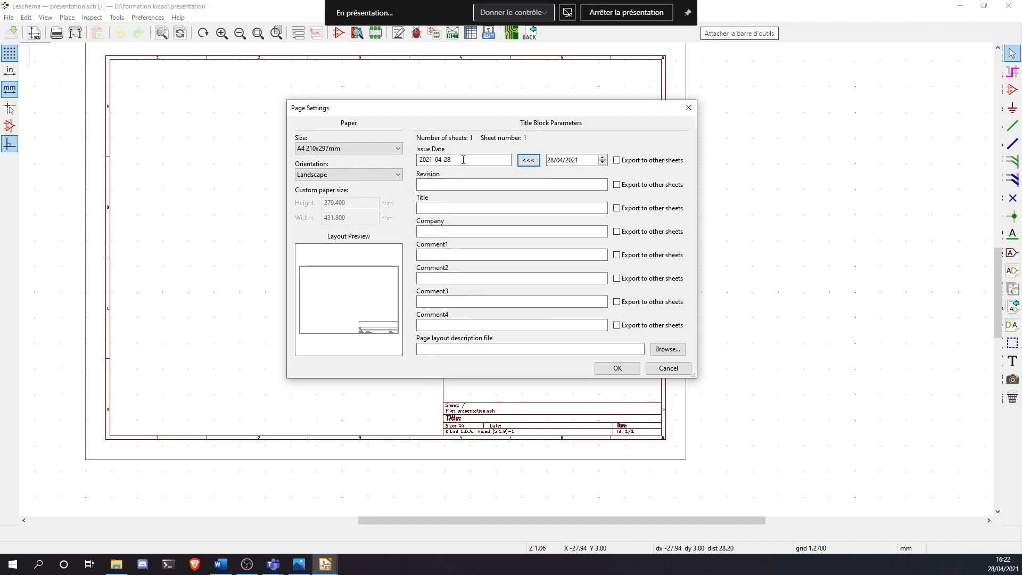
{"action": "left_click", "coordinate": [473, 184]}
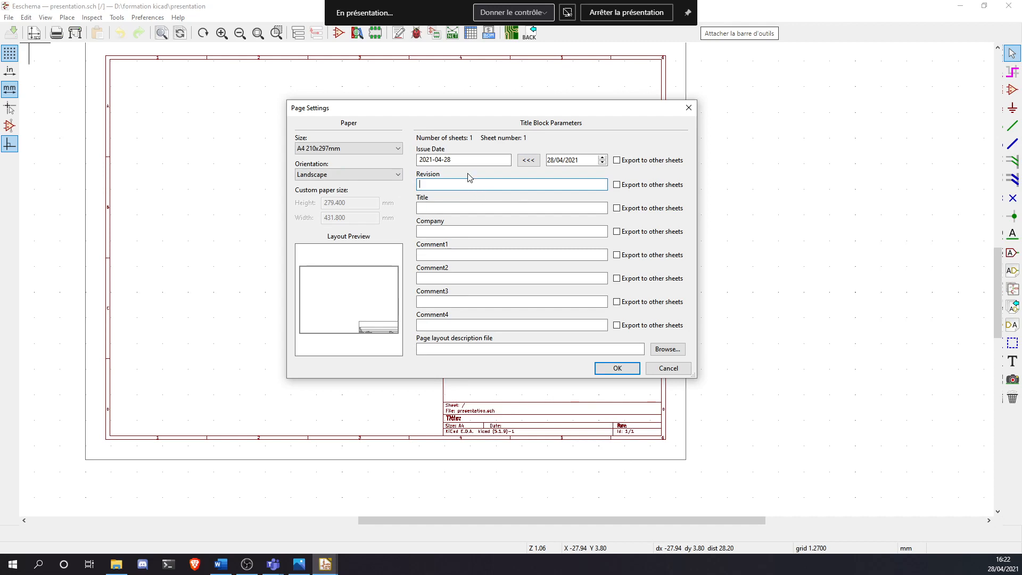
{"action": "type", "text": "rev 1"}
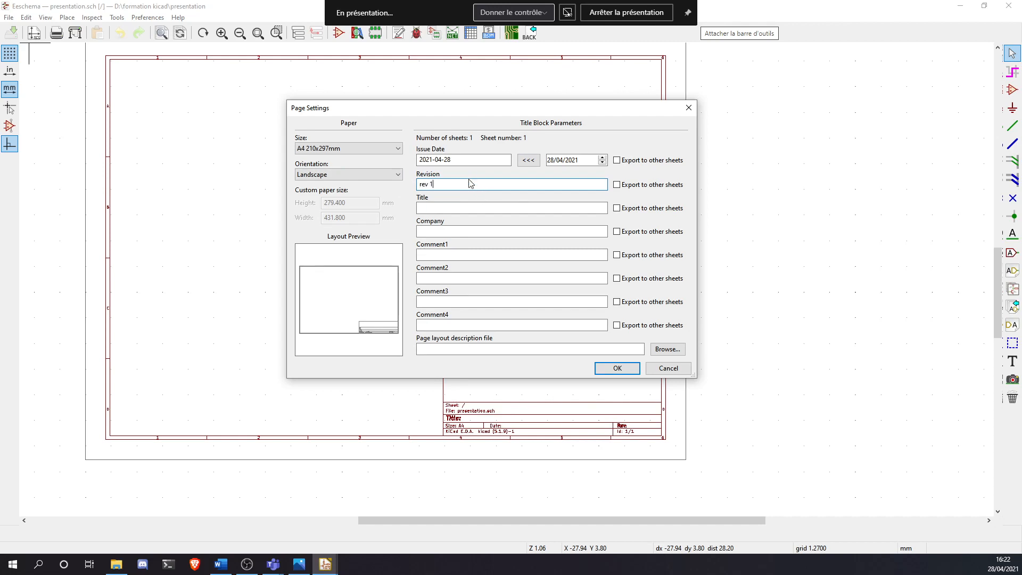
{"action": "left_click", "coordinate": [456, 206]}
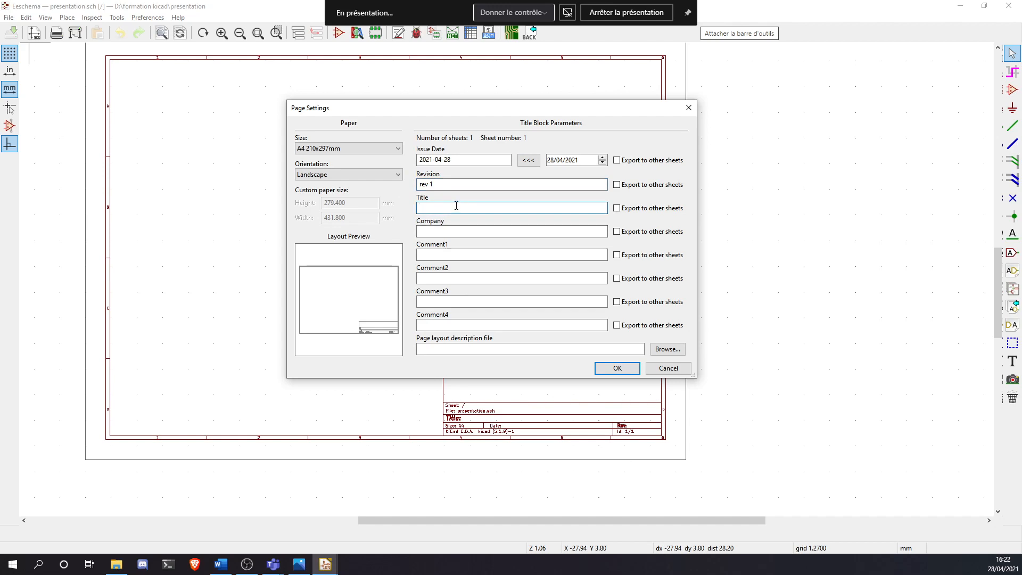
{"action": "type", "text": "ne555 astable"}
{"action": "left_click", "coordinate": [616, 368]}
{"action": "scroll", "coordinate": [490, 433], "scroll_direction": "up", "scroll_amount": 6}
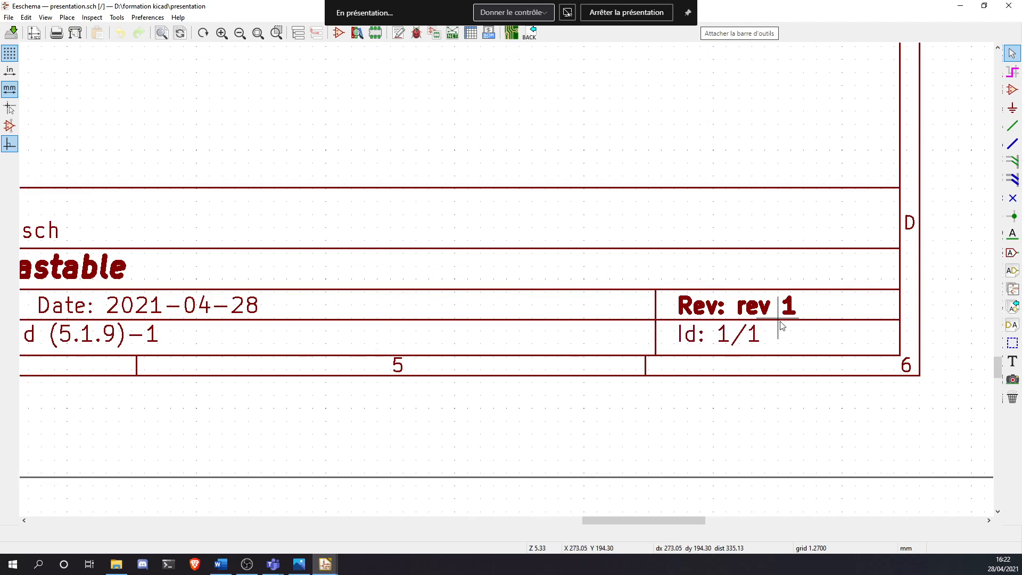
{"action": "scroll", "coordinate": [506, 278], "scroll_direction": "down", "scroll_amount": 6}
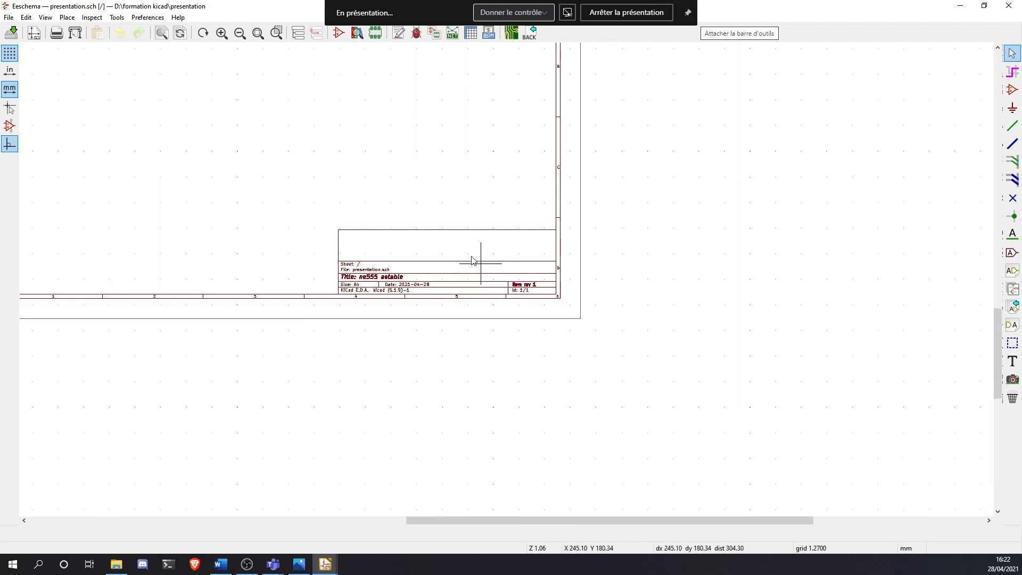
{"action": "scroll", "coordinate": [506, 279], "scroll_direction": "up", "scroll_amount": 3}
{"action": "scroll", "coordinate": [506, 112], "scroll_direction": "down", "scroll_amount": 6}
{"action": "scroll", "coordinate": [501, 274], "scroll_direction": "up", "scroll_amount": 1}
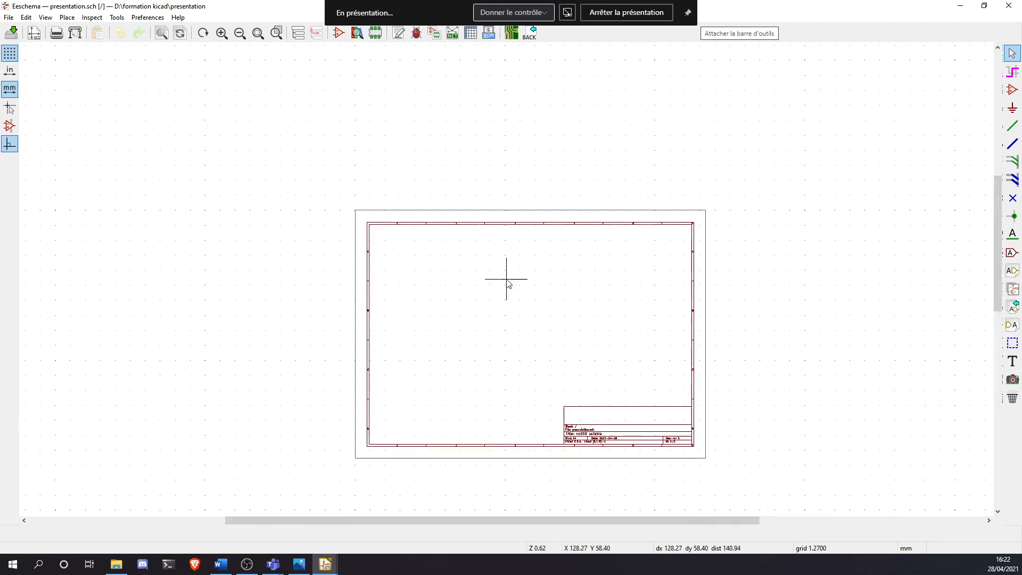
View the NE555 astable circuit image 1200px-NE555_Astable.svg.png from the formation kicad folder and return to the schematic
{"action": "left_click", "coordinate": [117, 566]}
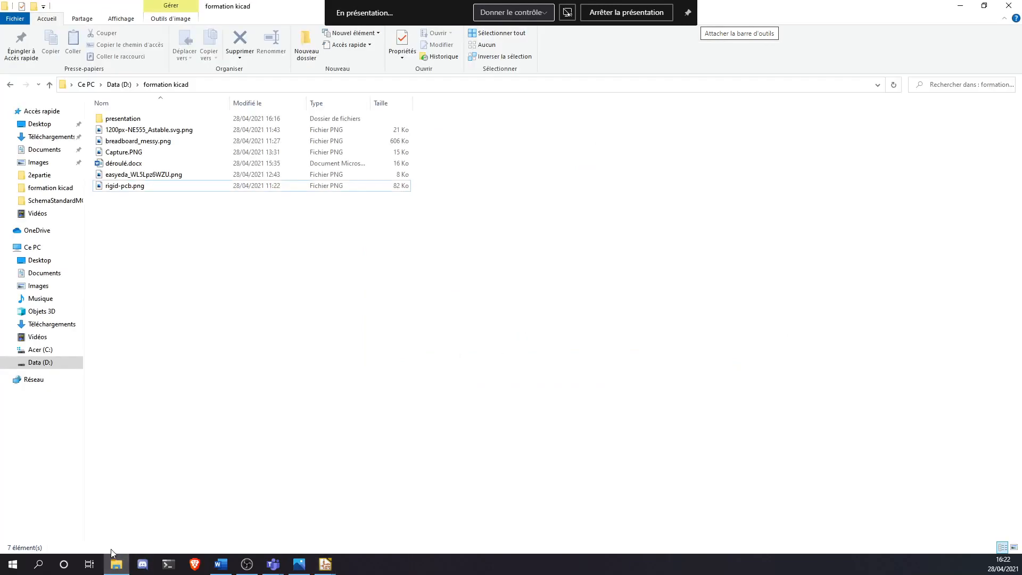
{"action": "double_click", "coordinate": [164, 129]}
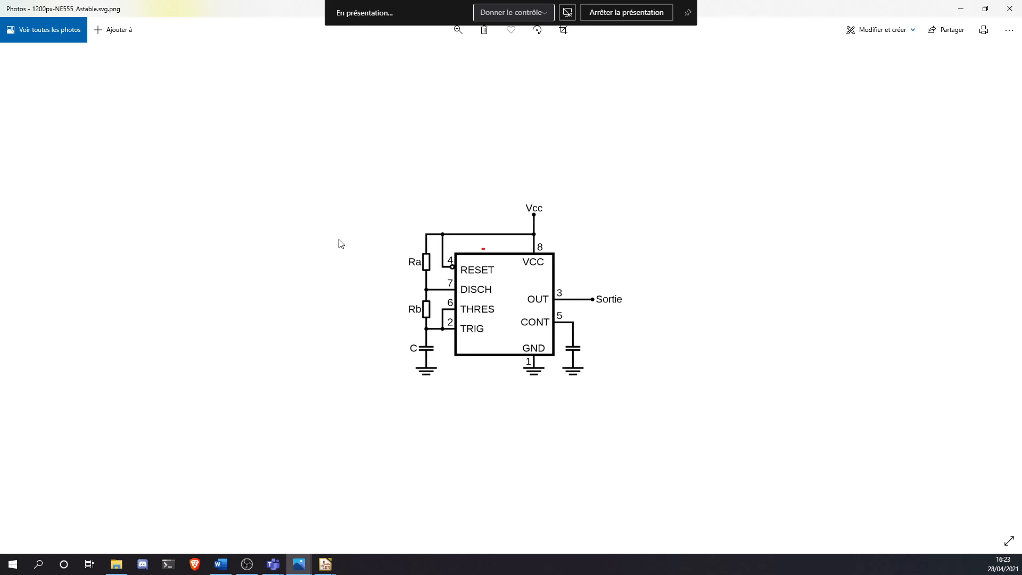
{"action": "left_click", "coordinate": [1009, 8]}
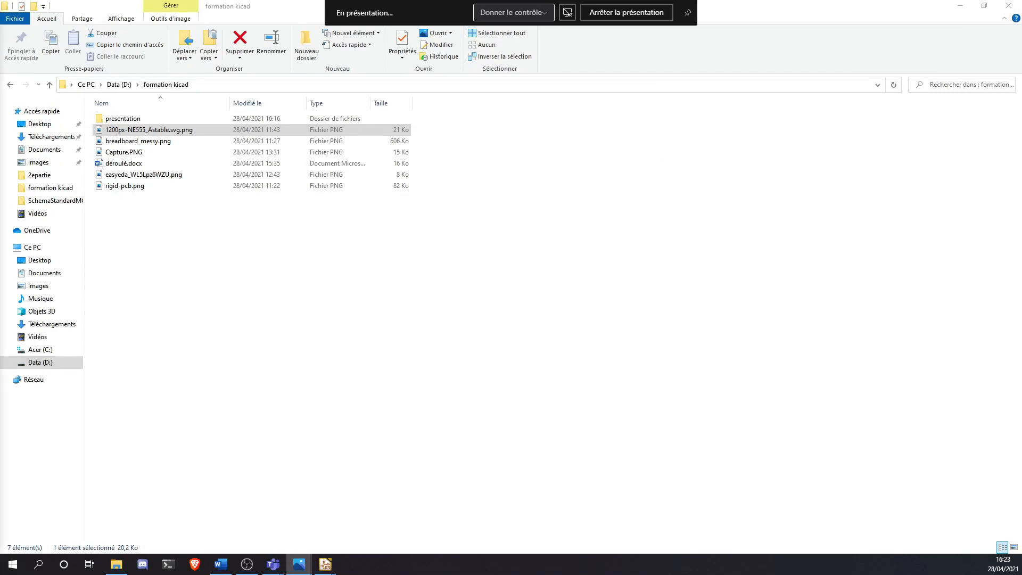
{"action": "left_click", "coordinate": [296, 285]}
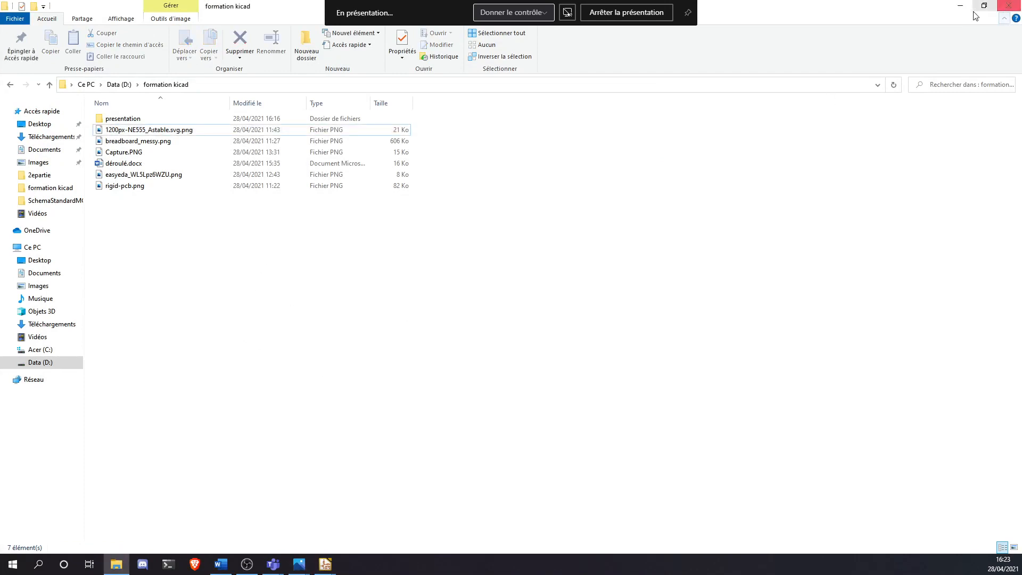
{"action": "left_click", "coordinate": [962, 7]}
{"action": "scroll", "coordinate": [558, 362], "scroll_direction": "up", "scroll_amount": 2}
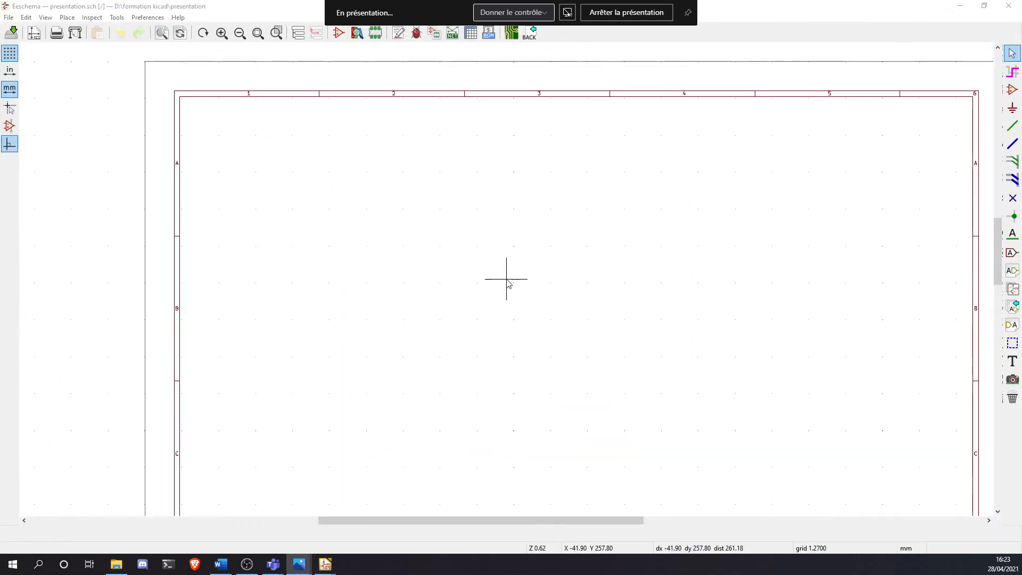
{"action": "scroll", "coordinate": [506, 279], "scroll_direction": "down", "scroll_amount": 1}
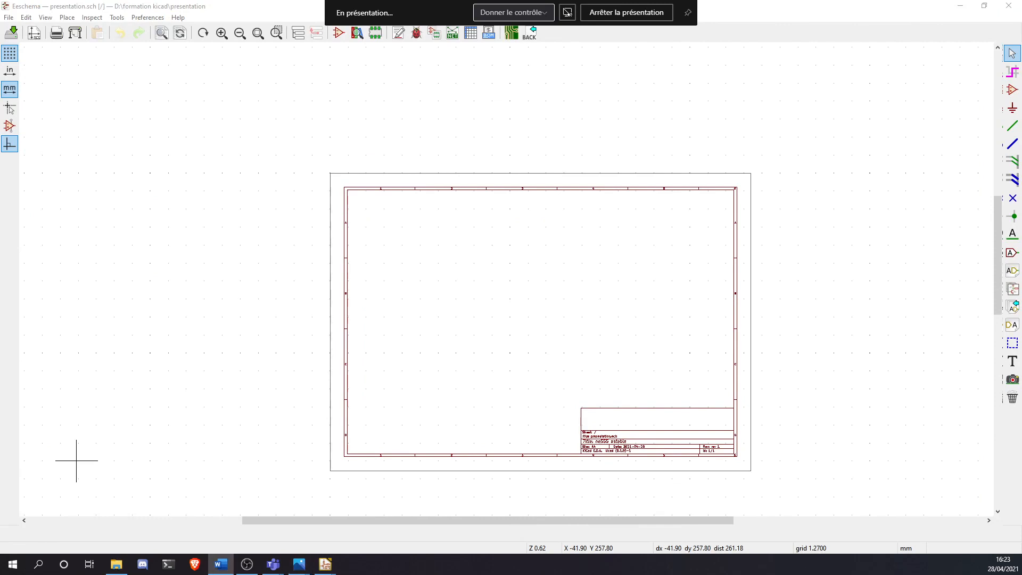
{"action": "scroll", "coordinate": [506, 279], "scroll_direction": "down", "scroll_amount": 1}
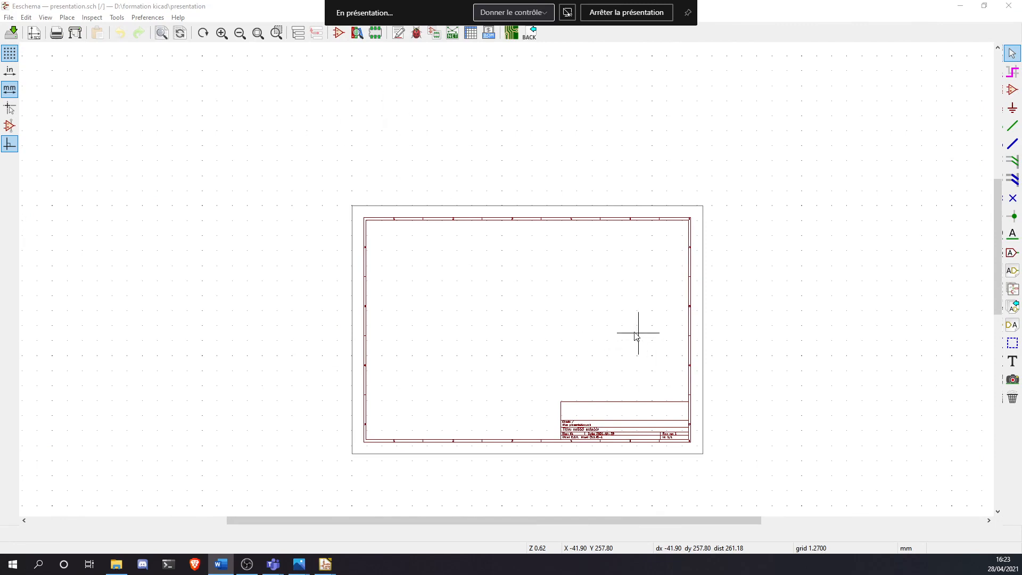
{"action": "middle_click_drag", "start_coordinate": [584, 292], "coordinate": [478, 277]}
{"action": "scroll", "coordinate": [490, 277], "scroll_direction": "up", "scroll_amount": 1}
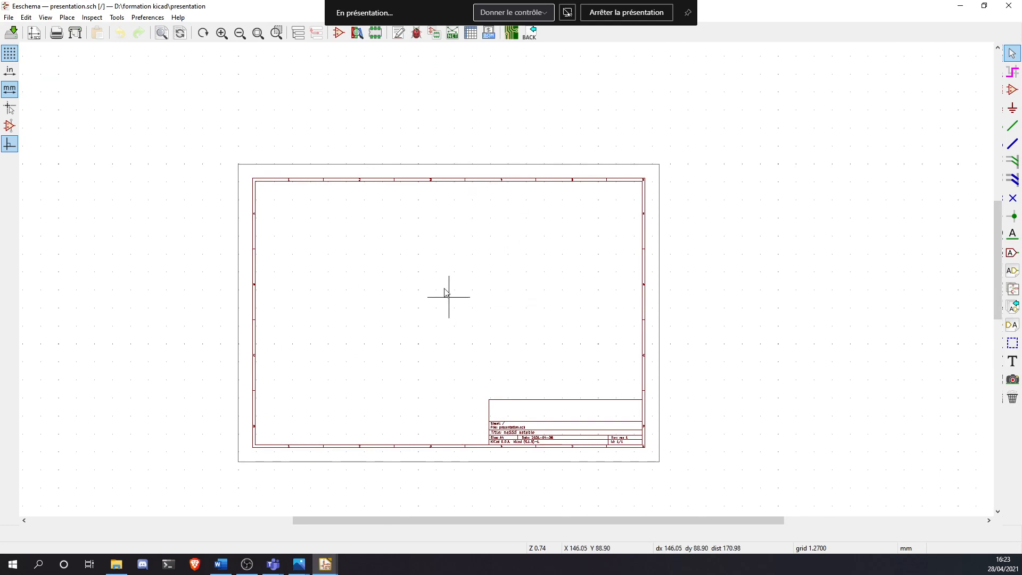
{"action": "scroll", "coordinate": [506, 278], "scroll_direction": "up", "scroll_amount": 1}
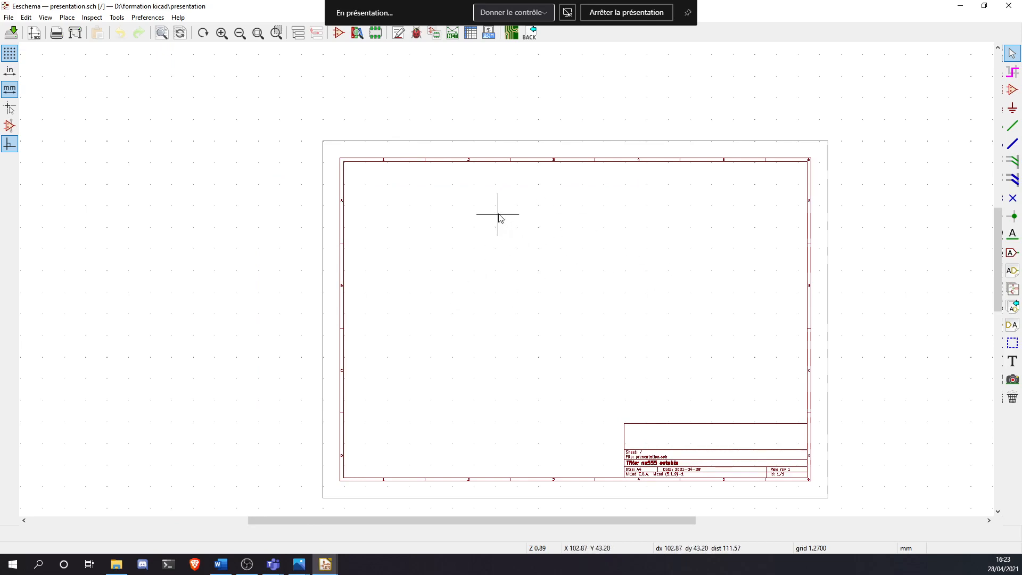
Find the resistor symbol R in the Device library and place it in the upper area of the sheet
{"action": "key", "text": "a"}
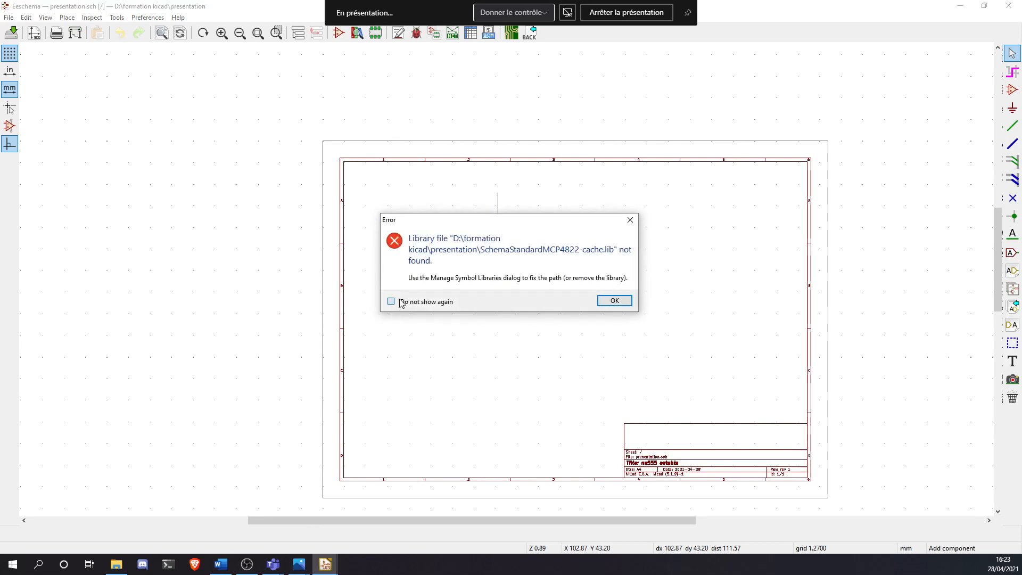
{"action": "left_click", "coordinate": [614, 300]}
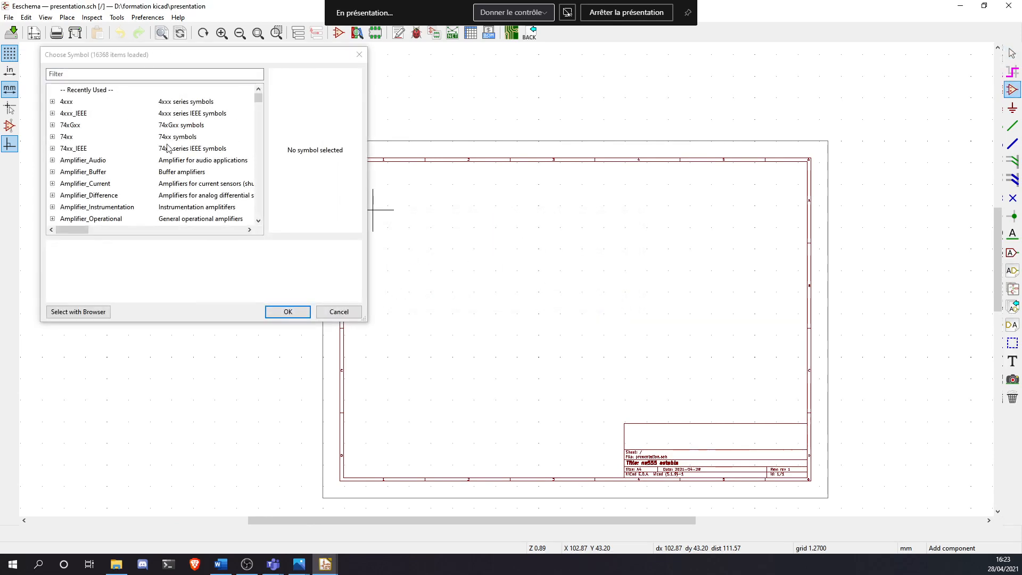
{"action": "left_click", "coordinate": [154, 74]}
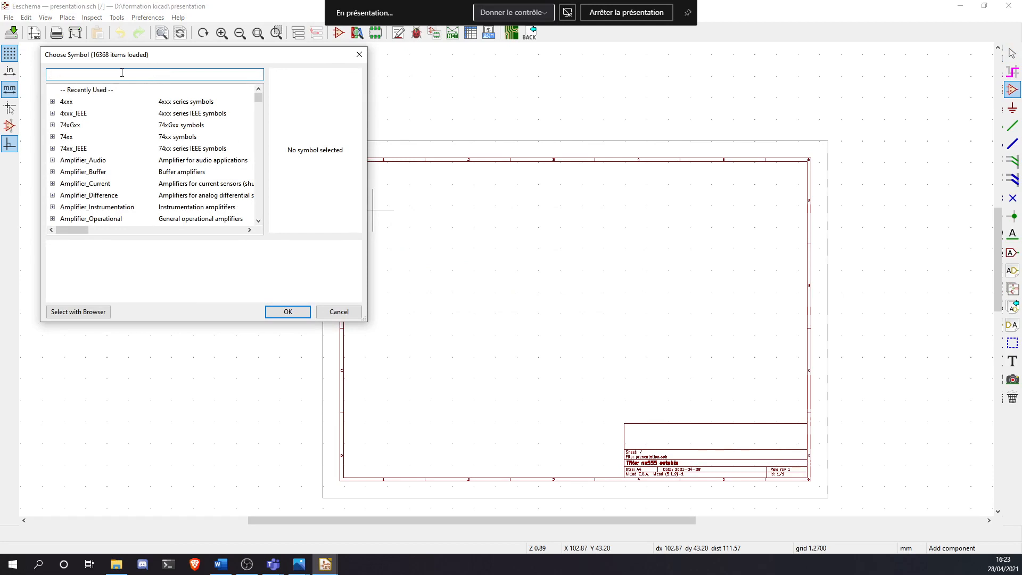
{"action": "type", "text": "r"}
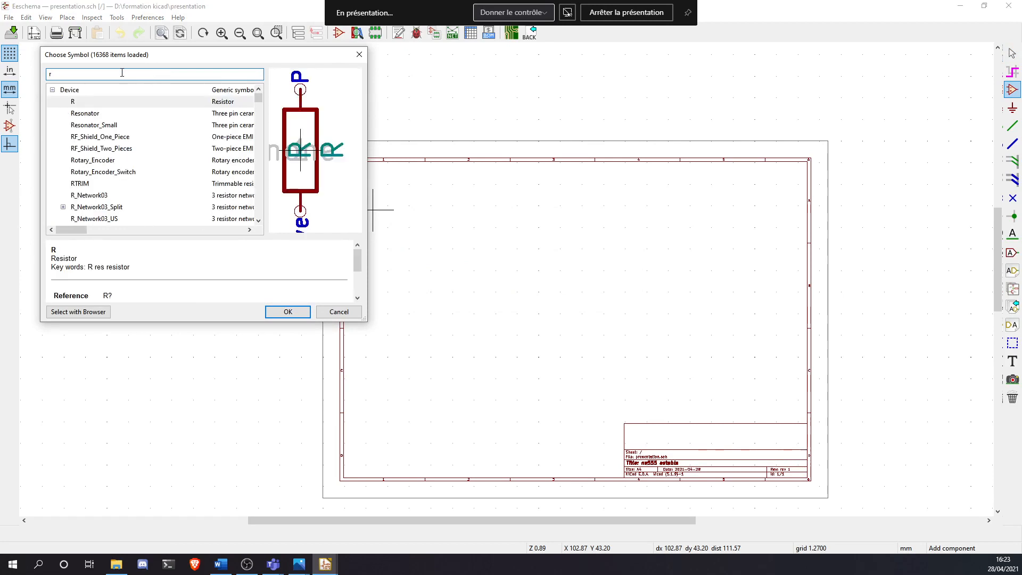
{"action": "key", "text": "Return"}
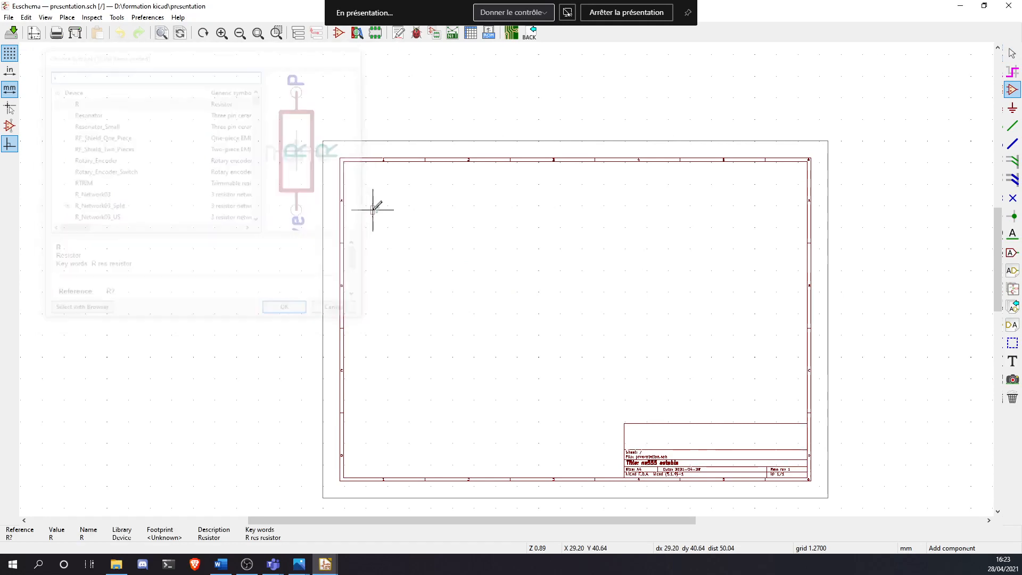
{"action": "scroll", "coordinate": [559, 285], "scroll_direction": "up", "scroll_amount": 3}
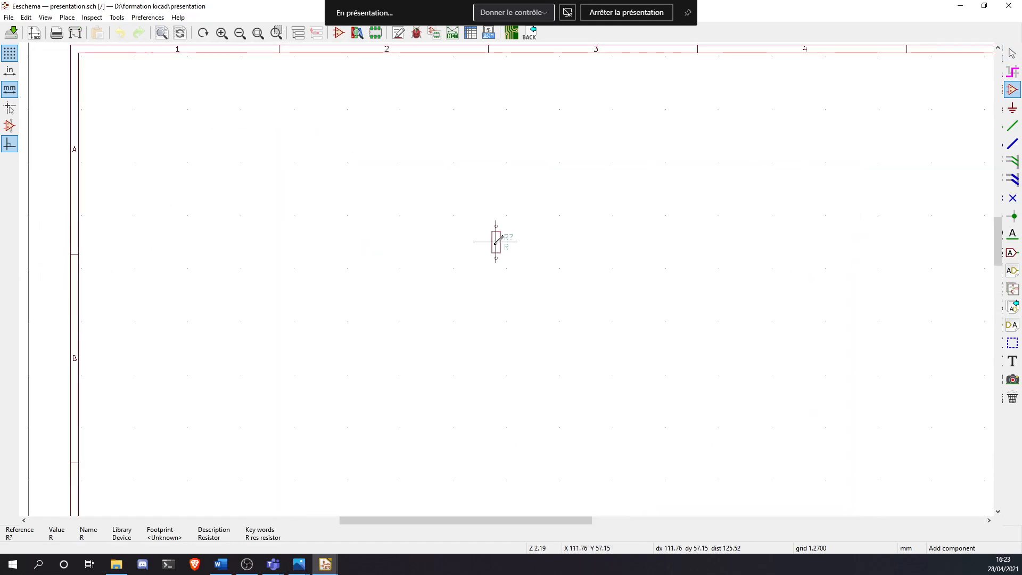
{"action": "left_click", "coordinate": [496, 241]}
Search the symbols for "atme", pick up the ATmega8-16AU, cancel its placement and remove the resistor from the sheet
{"action": "left_click", "coordinate": [595, 245]}
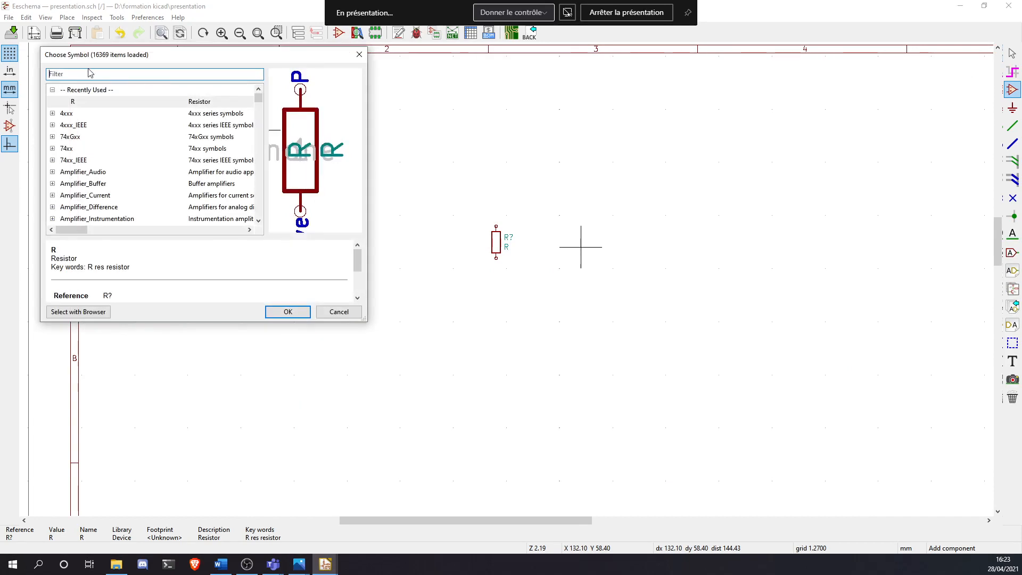
{"action": "type", "text": "atme"}
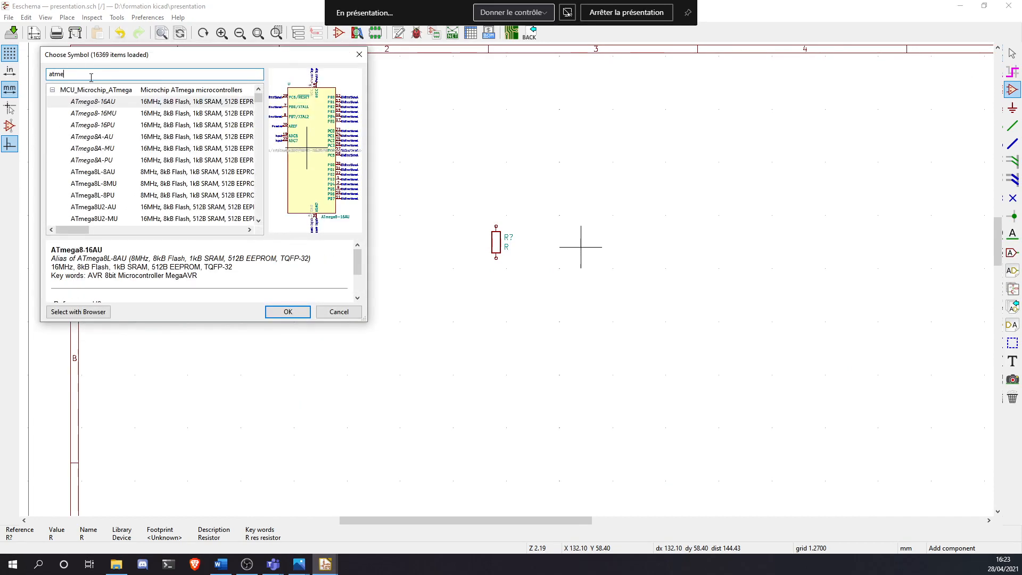
{"action": "key", "text": "Return"}
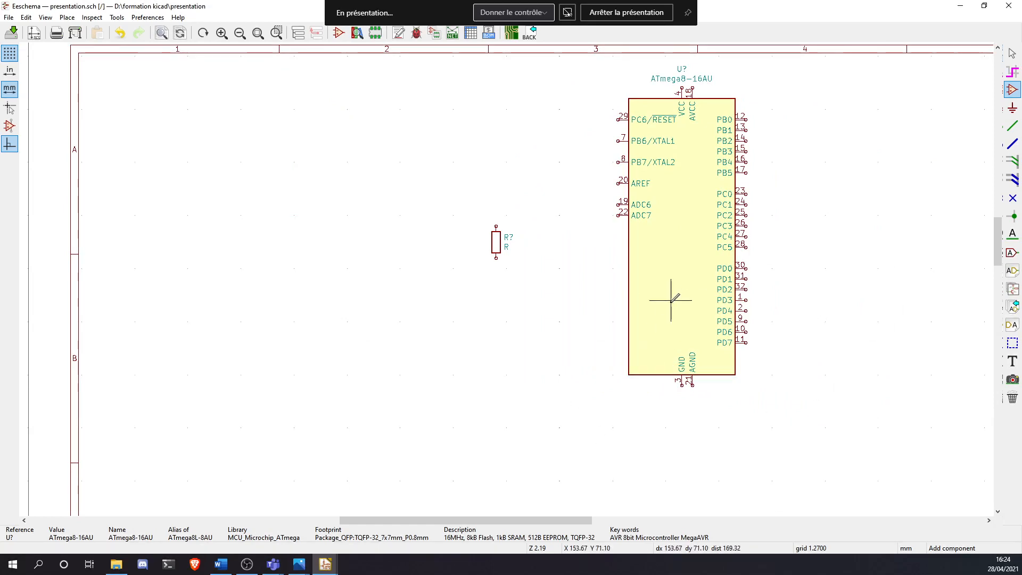
{"action": "key", "text": "Escape"}
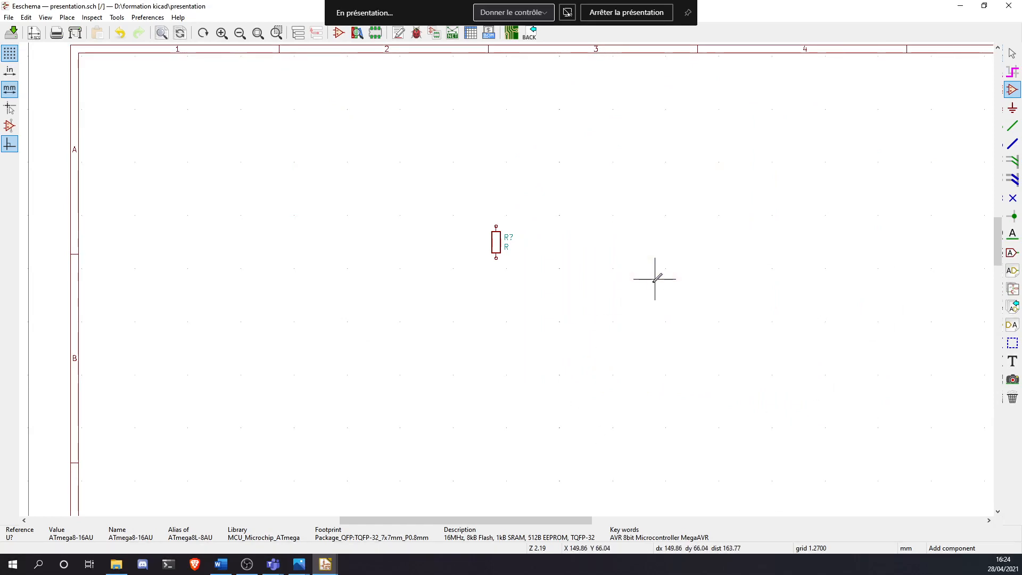
{"action": "key", "text": "Escape"}
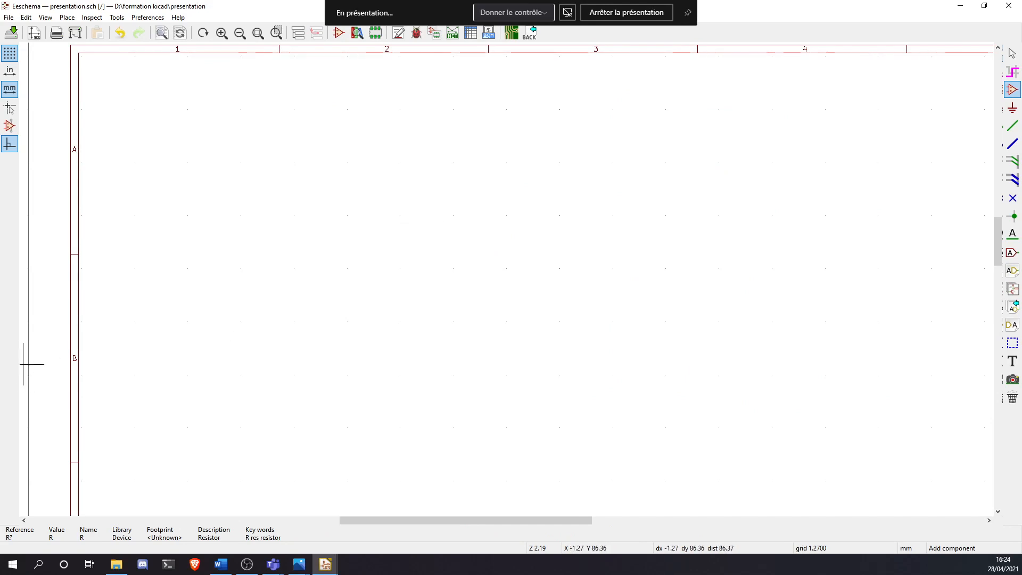
Place the recently used resistor symbol R in the upper part of the sheet, below column 2
{"action": "left_click", "coordinate": [431, 199]}
{"action": "left_click", "coordinate": [126, 114]}
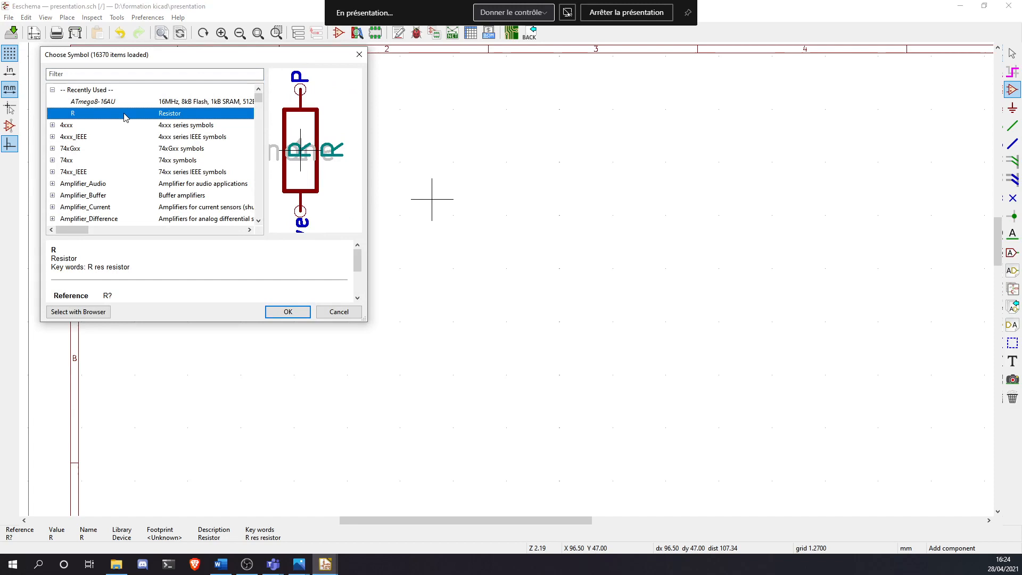
{"action": "double_click", "coordinate": [97, 116]}
{"action": "left_click", "coordinate": [501, 194]}
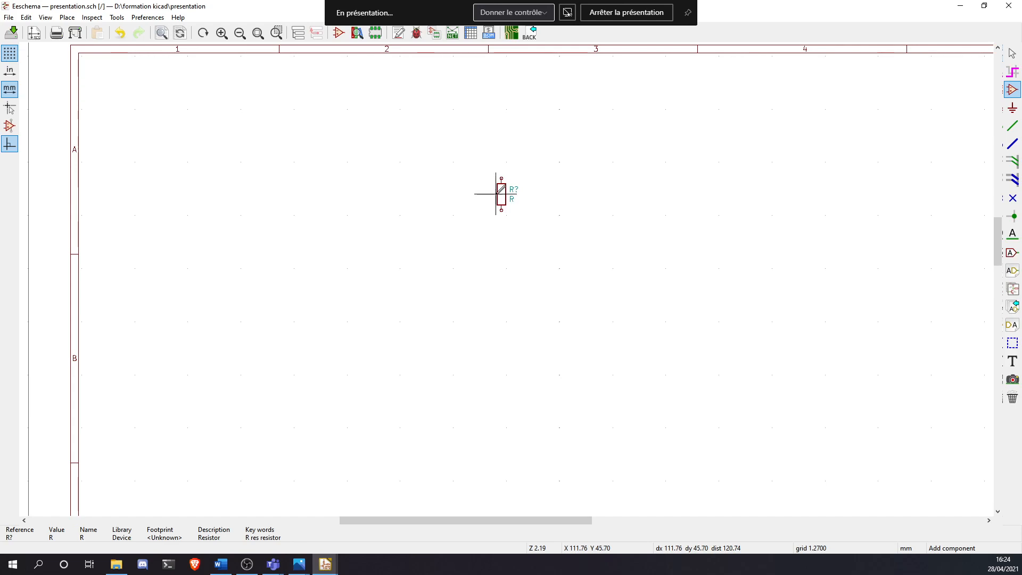
Move the resistor slightly higher on the sheet in two moves, and dismiss the symbol chooser without adding anything
{"action": "key", "text": "m"}
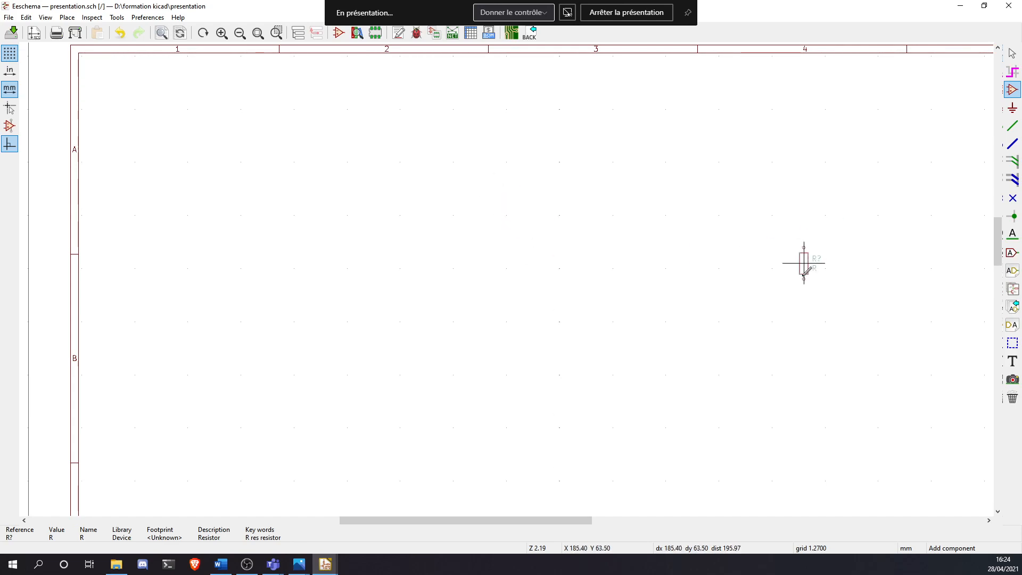
{"action": "left_click", "coordinate": [501, 172]}
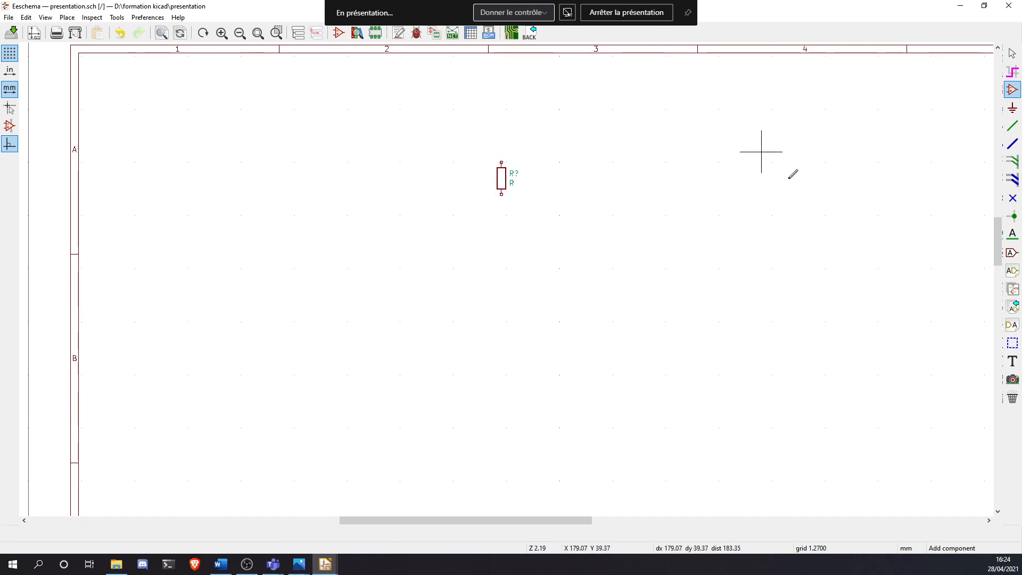
{"action": "key", "text": "m"}
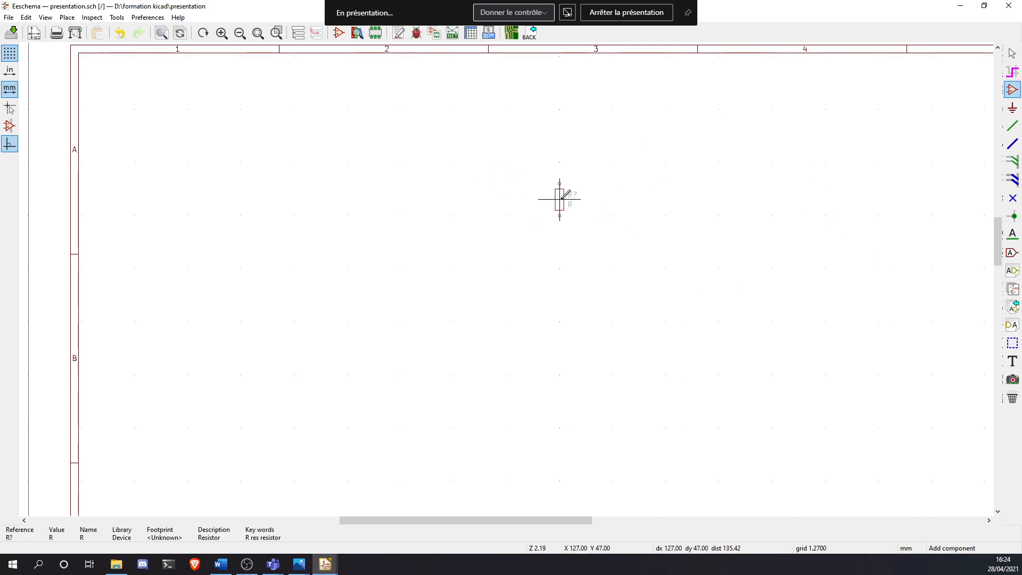
{"action": "left_click", "coordinate": [506, 157]}
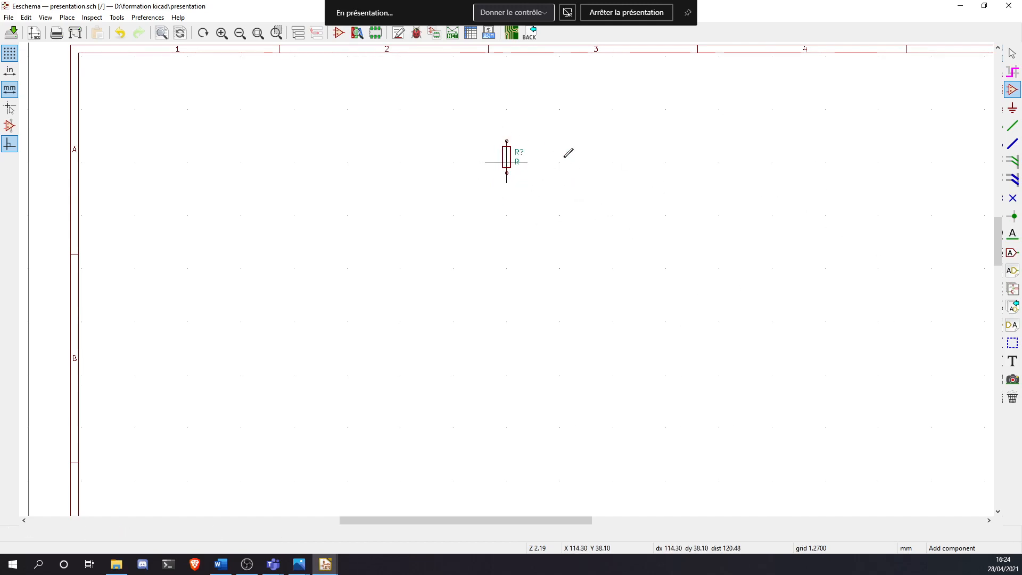
{"action": "left_click", "coordinate": [482, 152]}
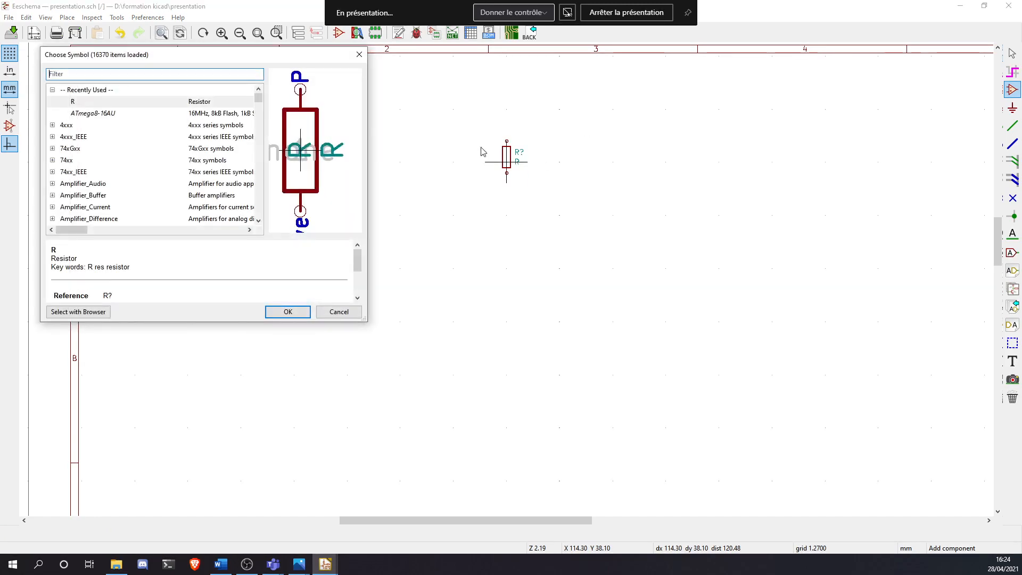
{"action": "left_click", "coordinate": [359, 56]}
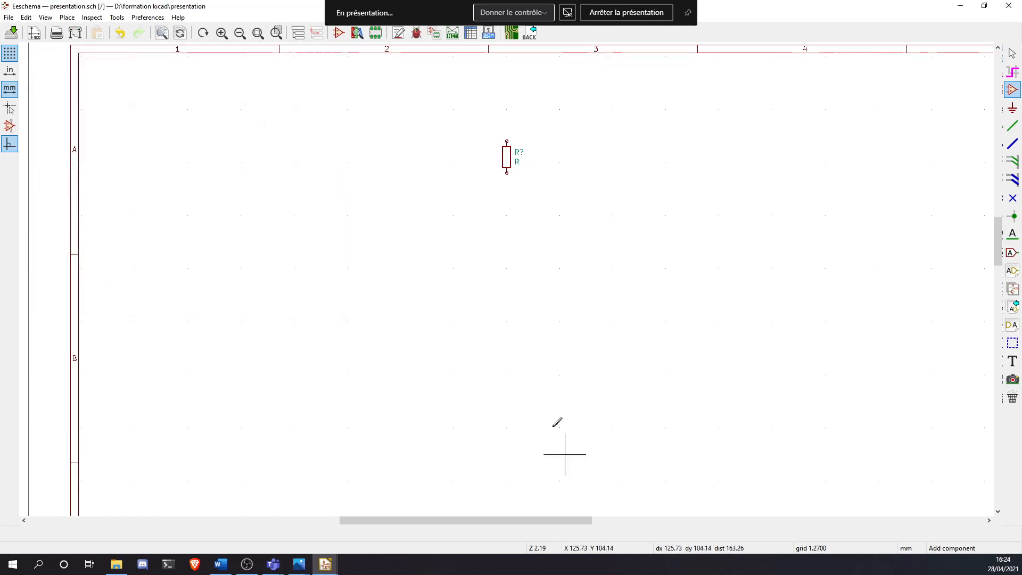
Rotate the resistor to horizontal and set it down slightly lower and further left
{"action": "key", "text": "m"}
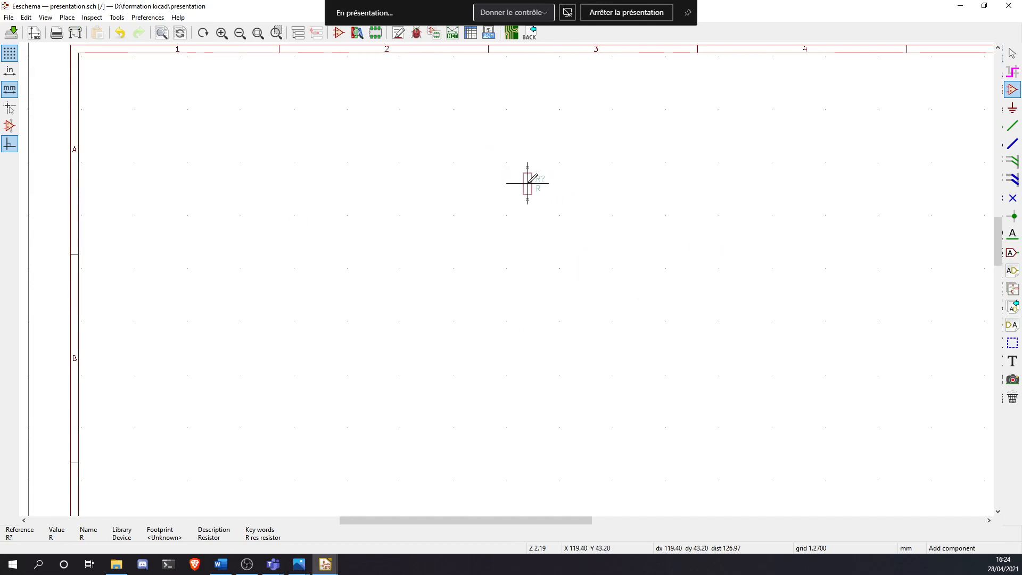
{"action": "key", "text": "r"}
{"action": "left_click", "coordinate": [474, 178]}
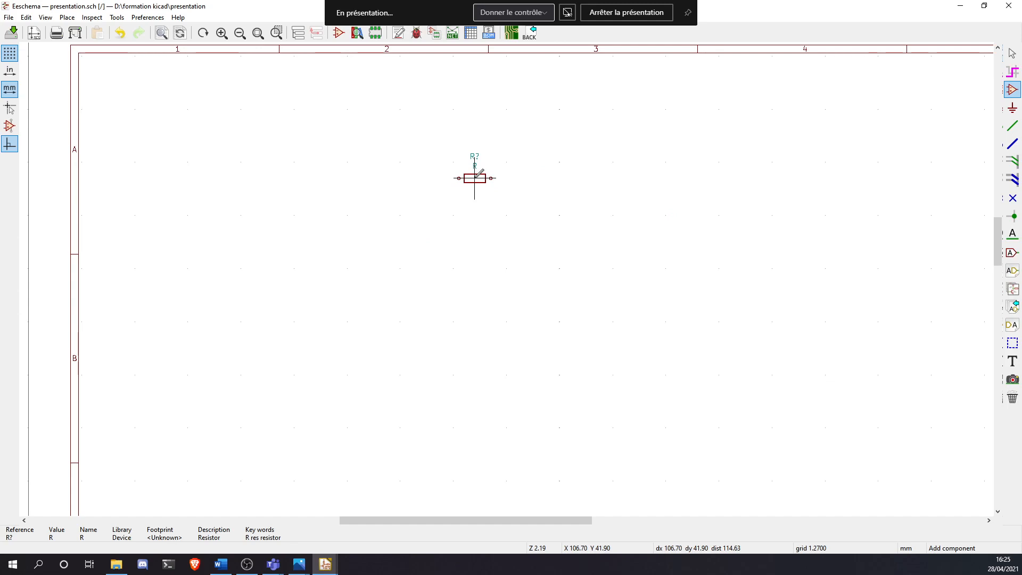
Place the recently used ATmega8-16AU to the right of the resistor, trying its mirroring about both axes
{"action": "left_click", "coordinate": [528, 220]}
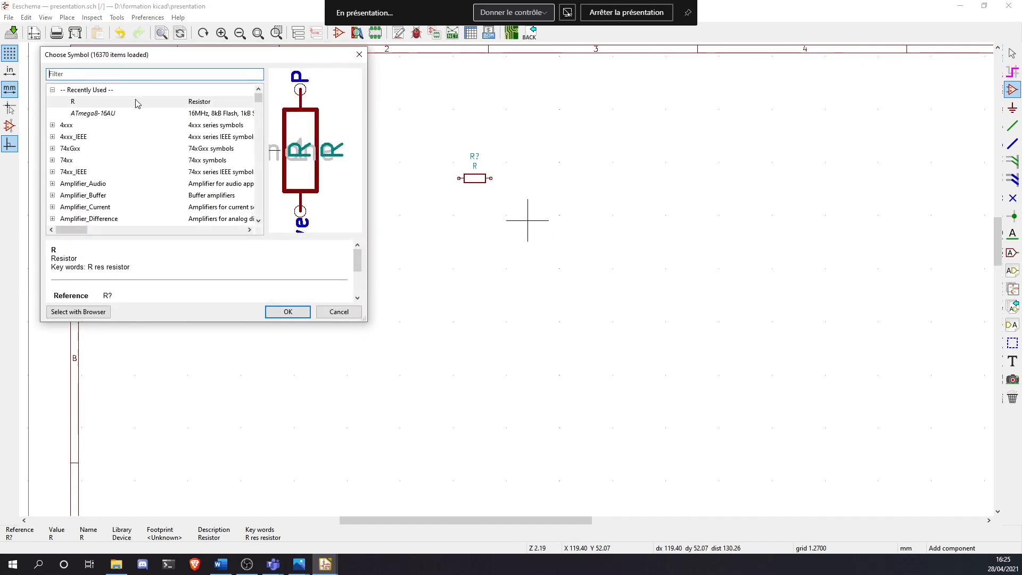
{"action": "double_click", "coordinate": [120, 111]}
{"action": "key", "text": "x"}
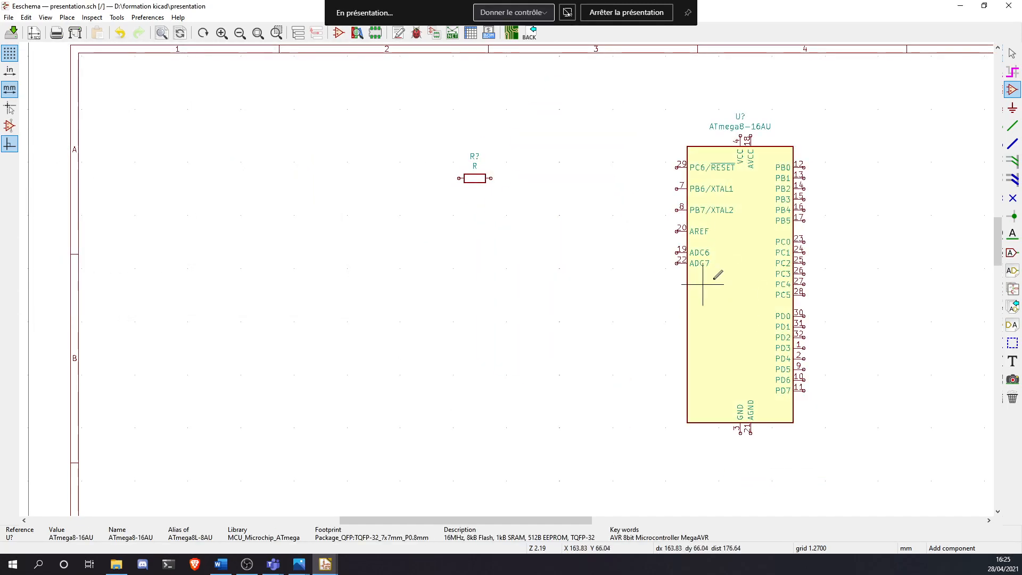
{"action": "key", "text": "x"}
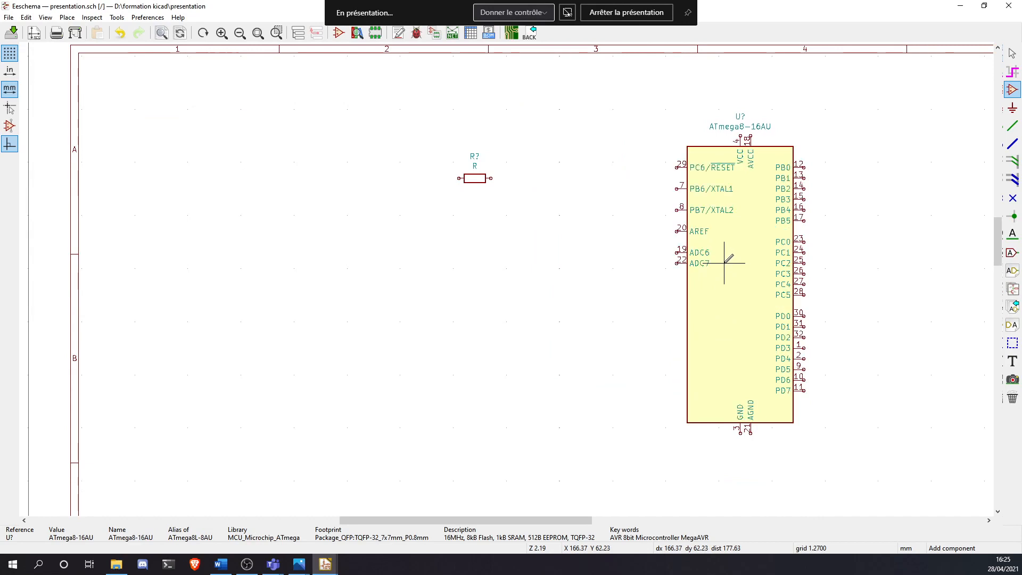
{"action": "key", "text": "y"}
{"action": "key", "text": "y"}
{"action": "left_click", "coordinate": [724, 253]}
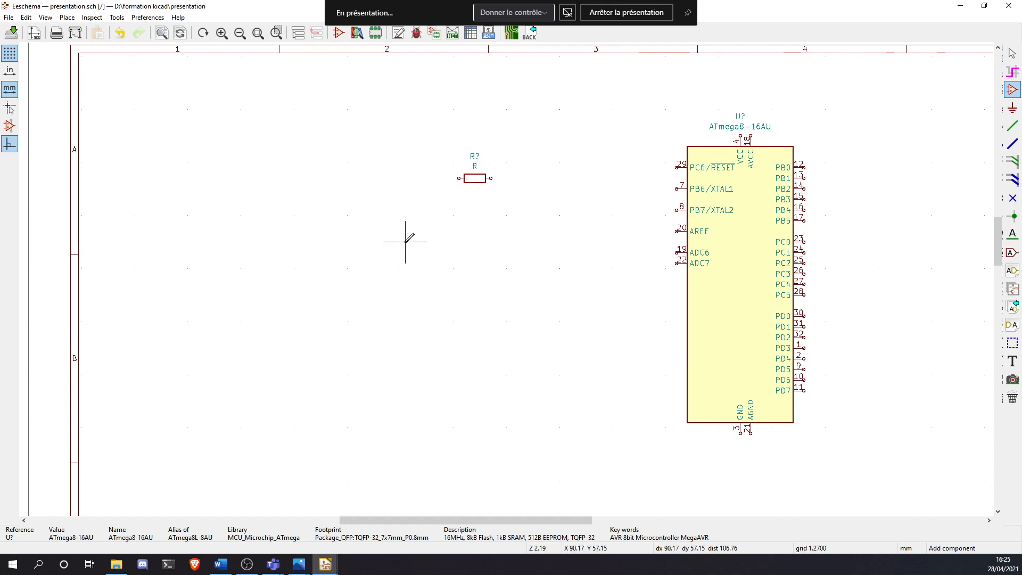
{"action": "mouse_move", "coordinate": [729, 252]}
{"action": "left_mouse_down"}
{"action": "mouse_move", "coordinate": [464, 237]}
{"action": "mouse_move", "coordinate": [729, 253]}
{"action": "left_mouse_up"}
Wire the resistor's right pin to the ATmega8's PB6/XTAL1 pin and drag the resistor level with that pin, keeping the wire attached
{"action": "key", "text": "w"}
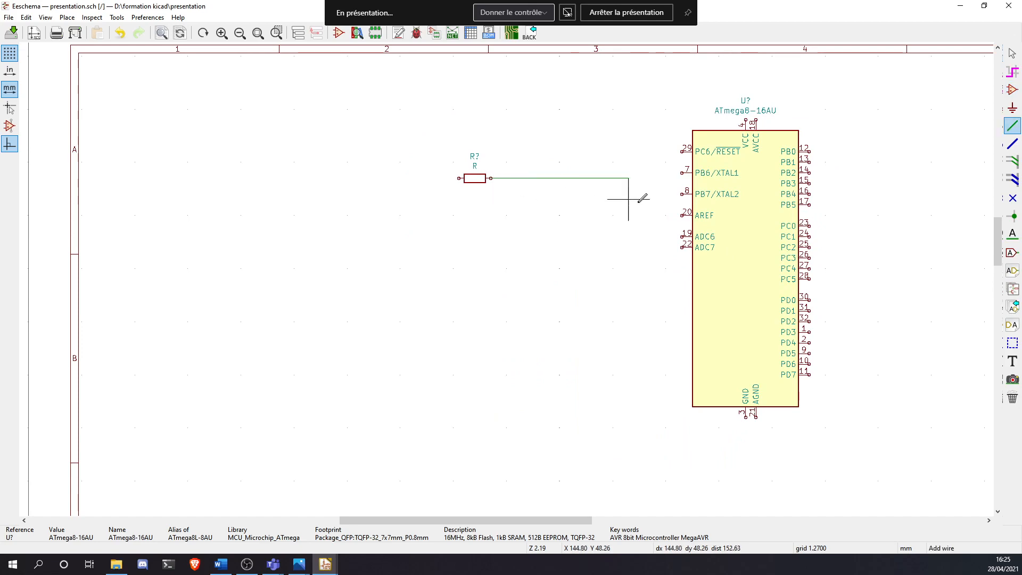
{"action": "left_click", "coordinate": [682, 173]}
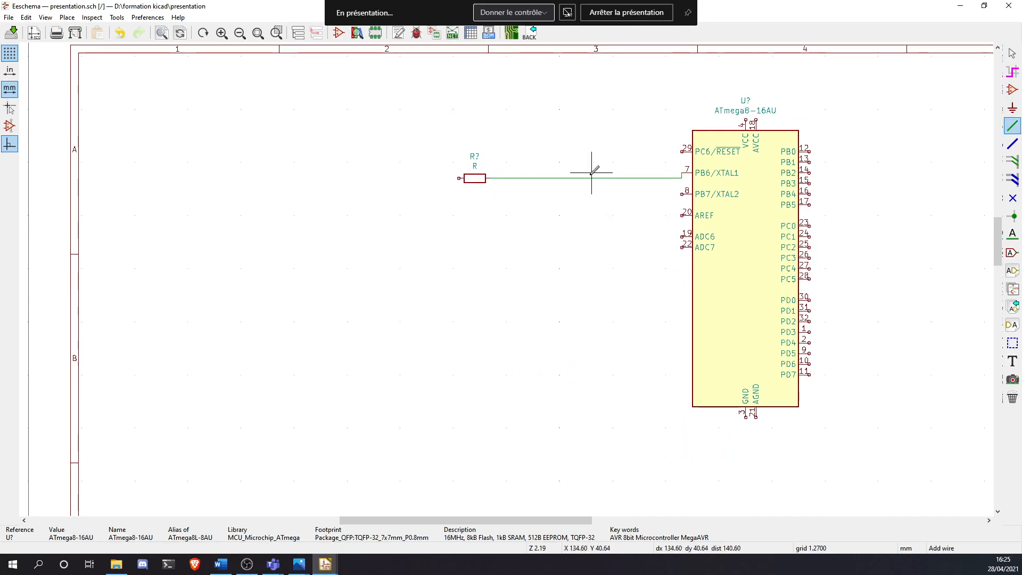
{"action": "key", "text": "g"}
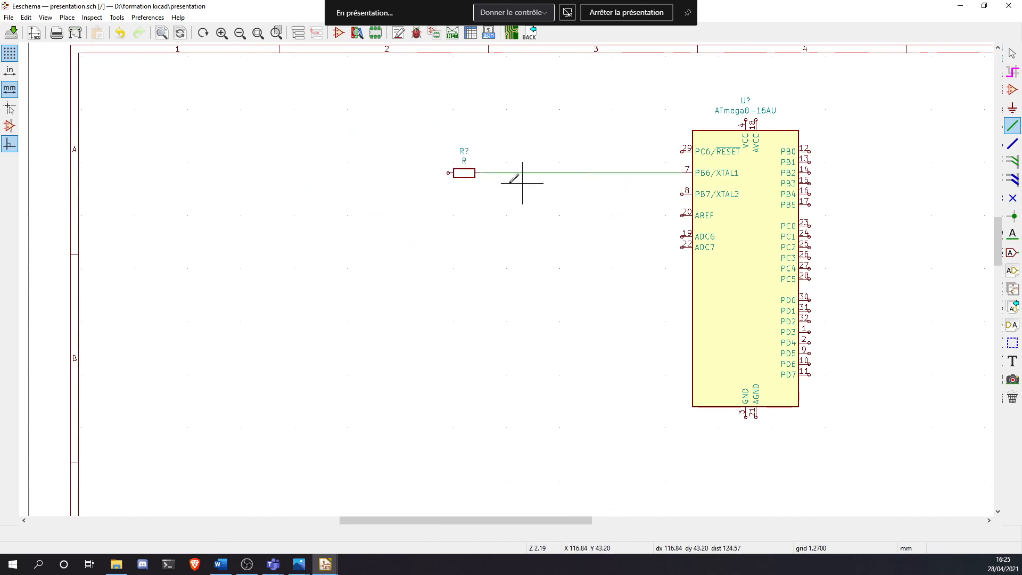
Move the resistor away without its wire, then put it back at the wire's left end
{"action": "left_click", "coordinate": [468, 171]}
{"action": "key", "text": "m"}
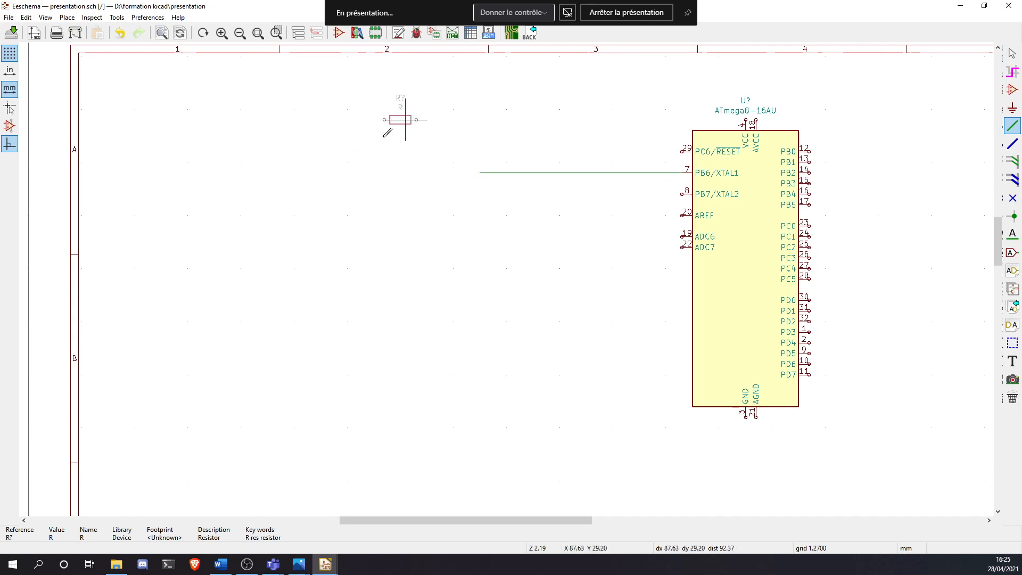
{"action": "left_click", "coordinate": [468, 172]}
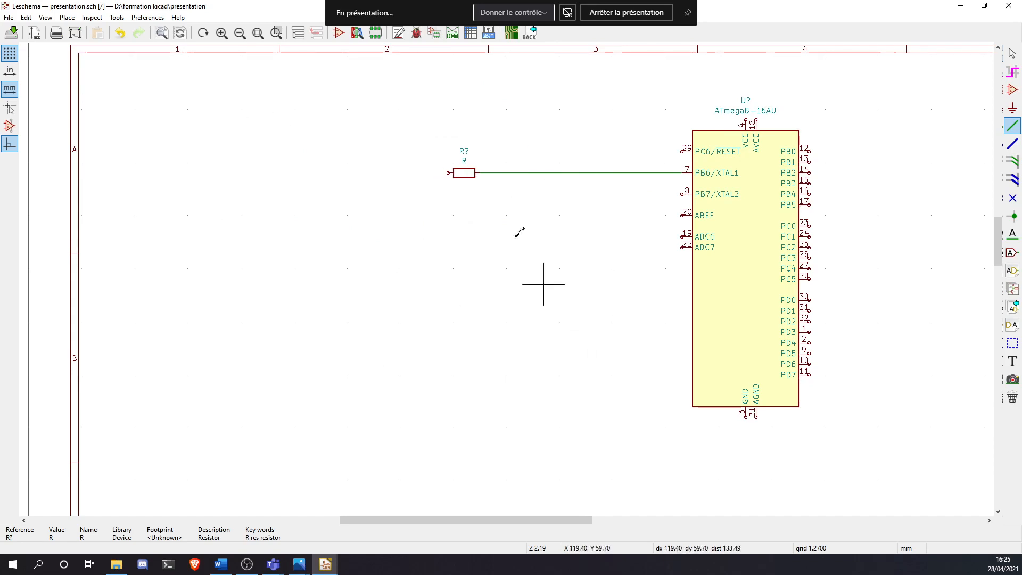
Set the resistor's value to 12k
{"action": "key", "text": "v"}
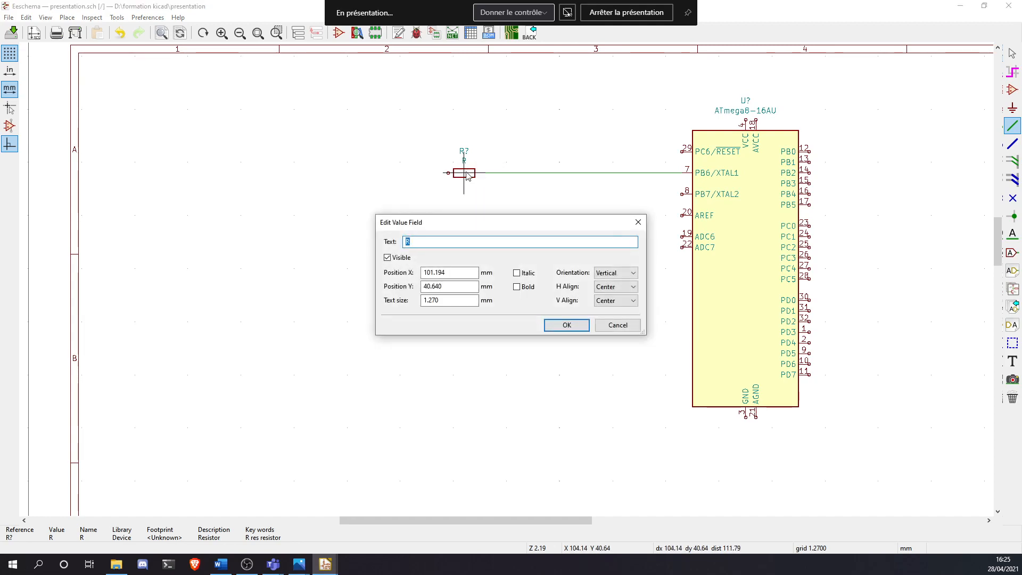
{"action": "key", "text": "Return"}
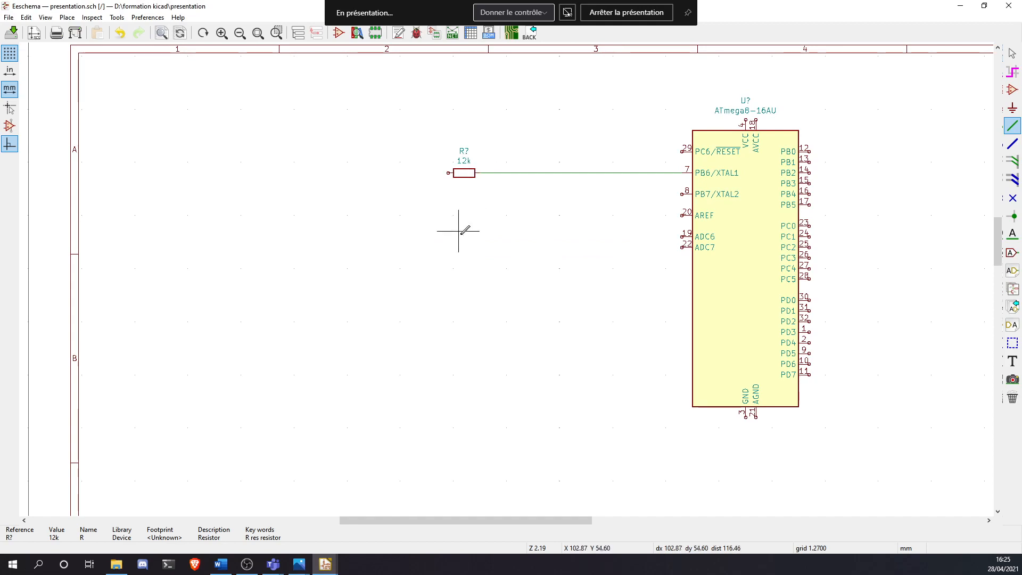
Examine the Footprint, LCSC Part and Datasheet fields in the resistor's symbol properties, then close them
{"action": "double_click", "coordinate": [464, 171]}
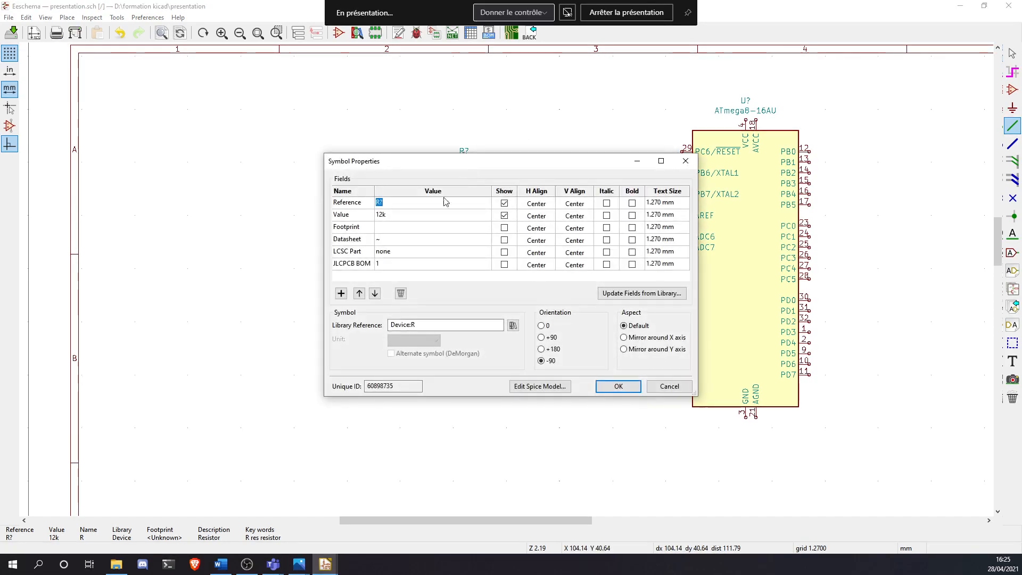
{"action": "left_click", "coordinate": [418, 227]}
{"action": "left_click", "coordinate": [353, 252]}
{"action": "left_click", "coordinate": [353, 252]}
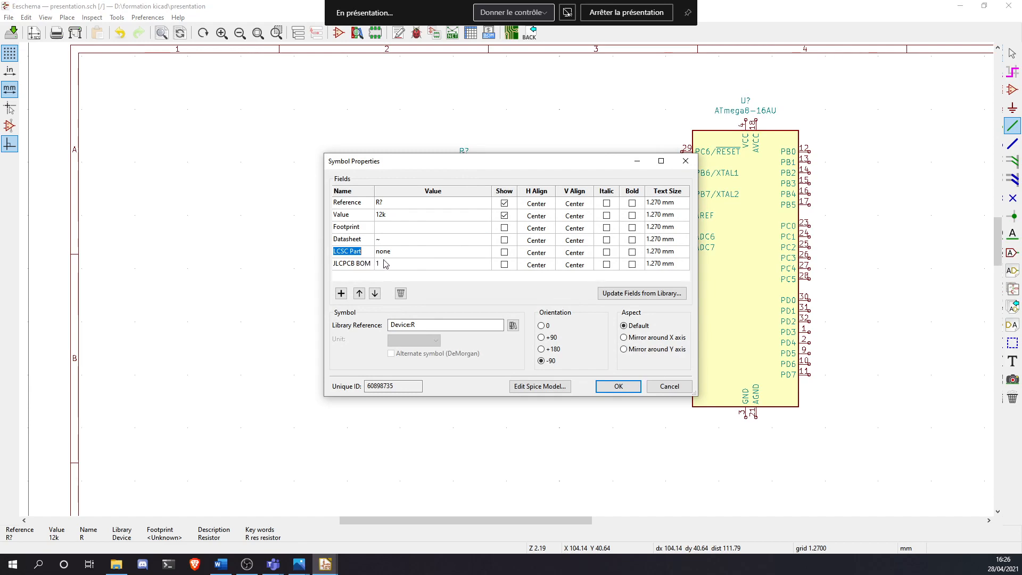
{"action": "left_click", "coordinate": [351, 241]}
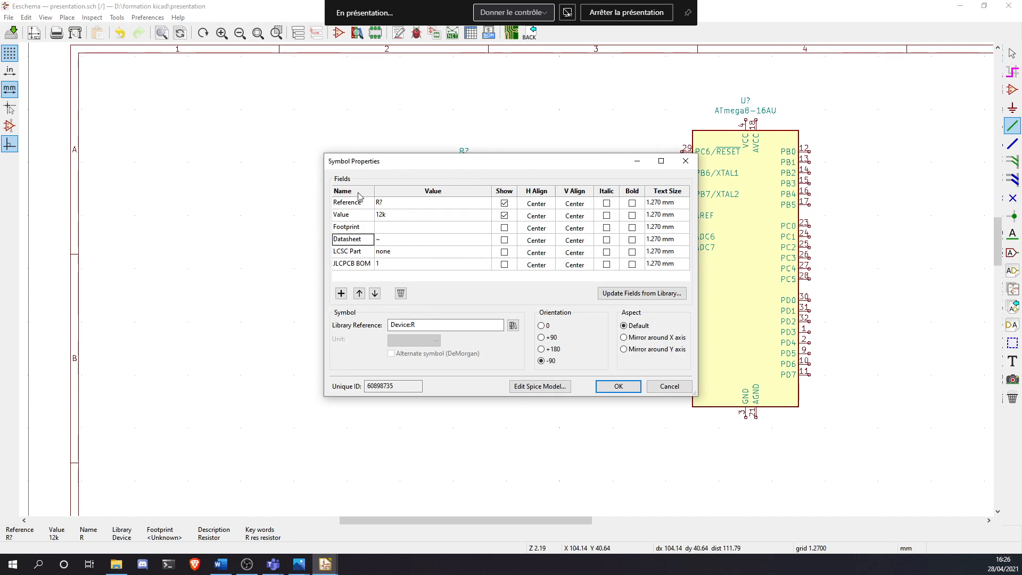
{"action": "left_click", "coordinate": [379, 239]}
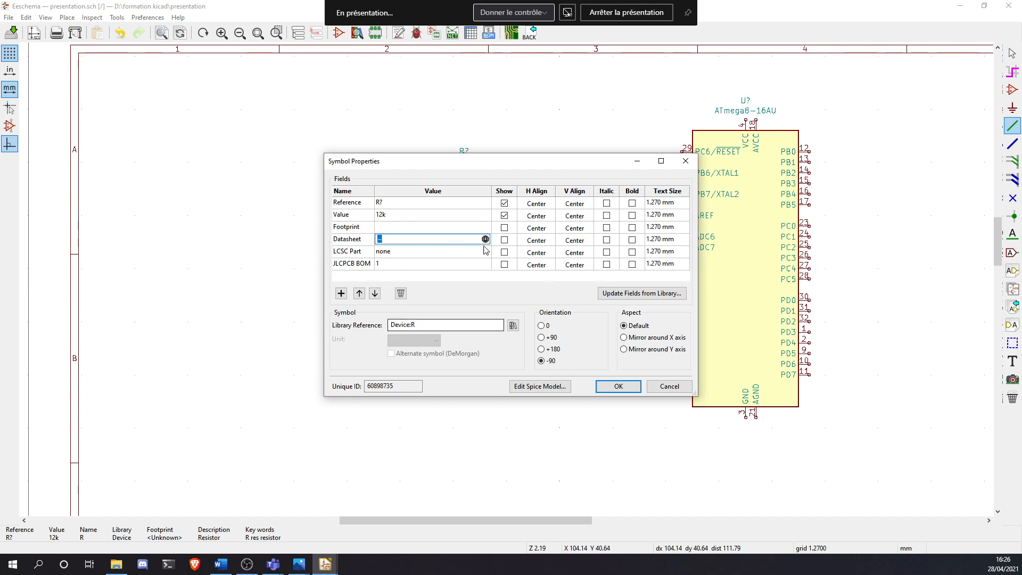
{"action": "left_click", "coordinate": [677, 162]}
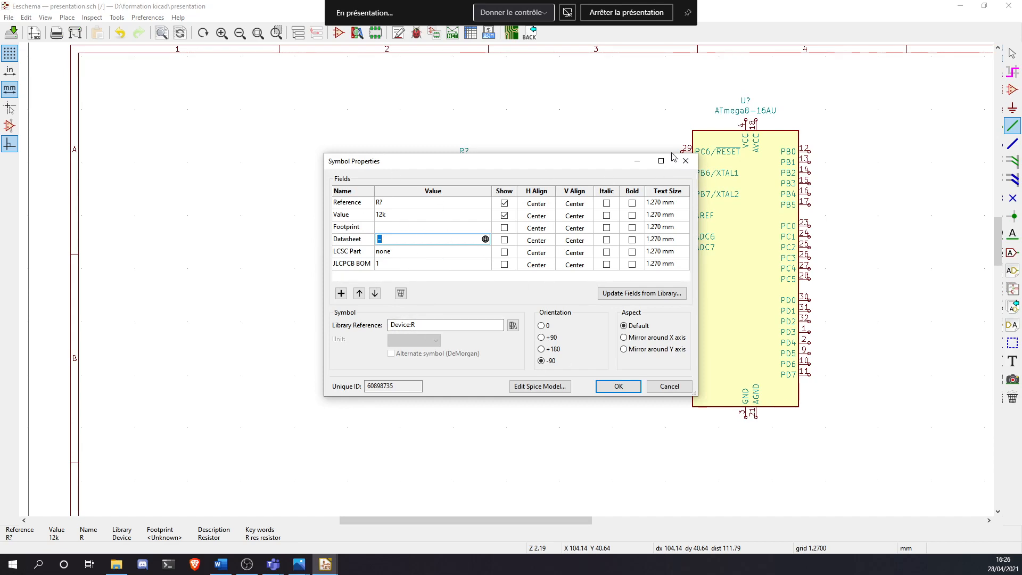
Delete the resistor, the wire and the ATmega8-16AU together from the sheet
{"action": "left_click_drag", "start_coordinate": [415, 77], "coordinate": [951, 480]}
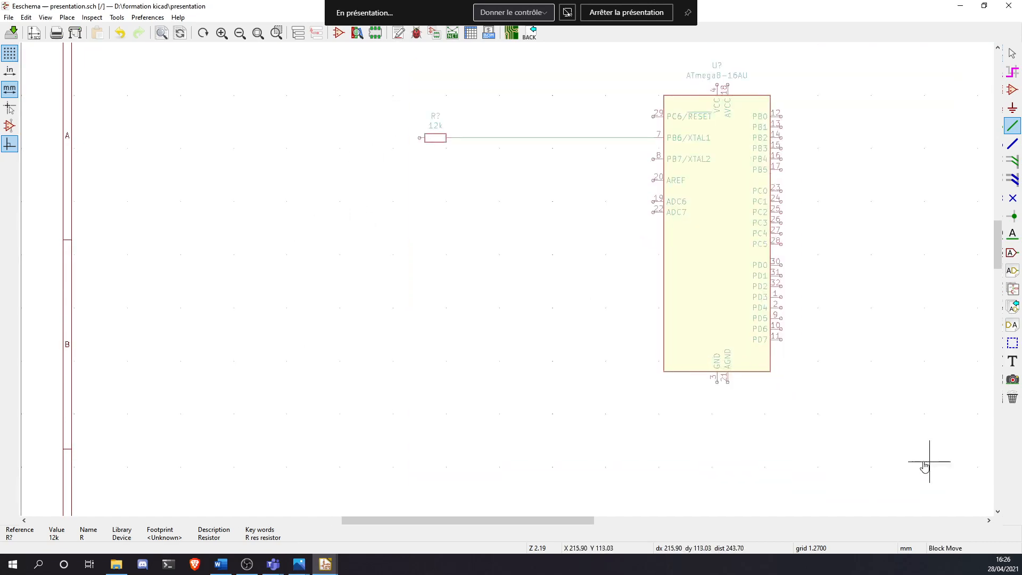
{"action": "key", "text": "Delete"}
{"action": "scroll", "coordinate": [821, 452], "scroll_direction": "down", "scroll_amount": 5}
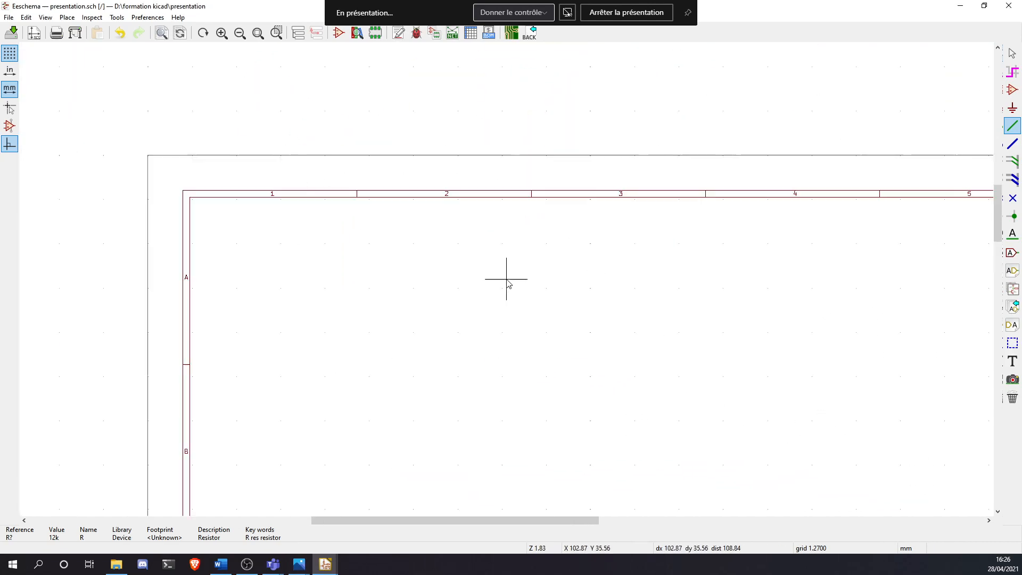
{"action": "scroll", "coordinate": [604, 328], "scroll_direction": "up", "scroll_amount": 1}
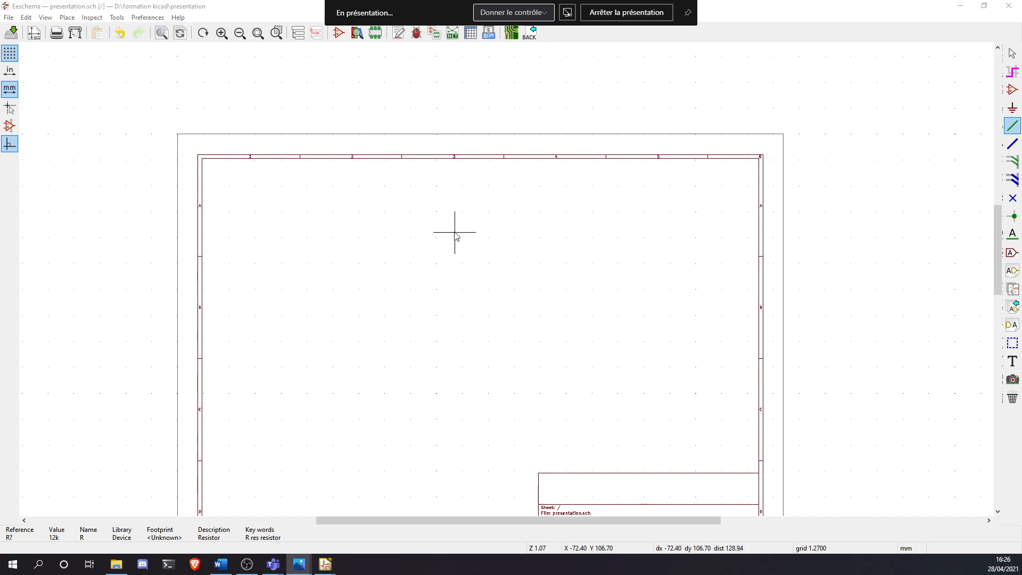
Start adding a symbol near the sheet's upper middle, filter the libraries for "ne55" and select the NE555D timer
{"action": "left_click", "coordinate": [494, 267]}
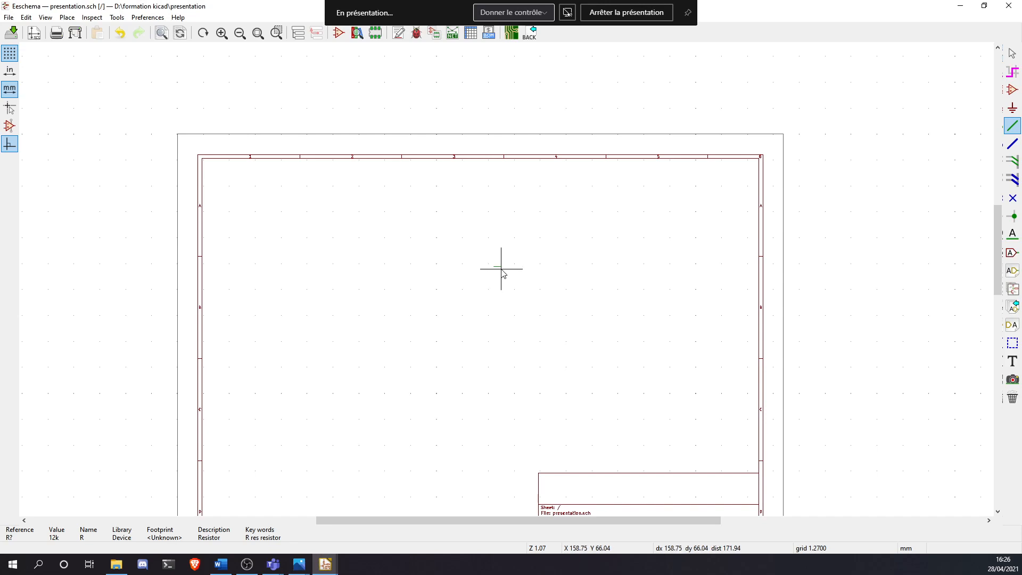
{"action": "left_click", "coordinate": [501, 270]}
{"action": "key", "text": "Escape"}
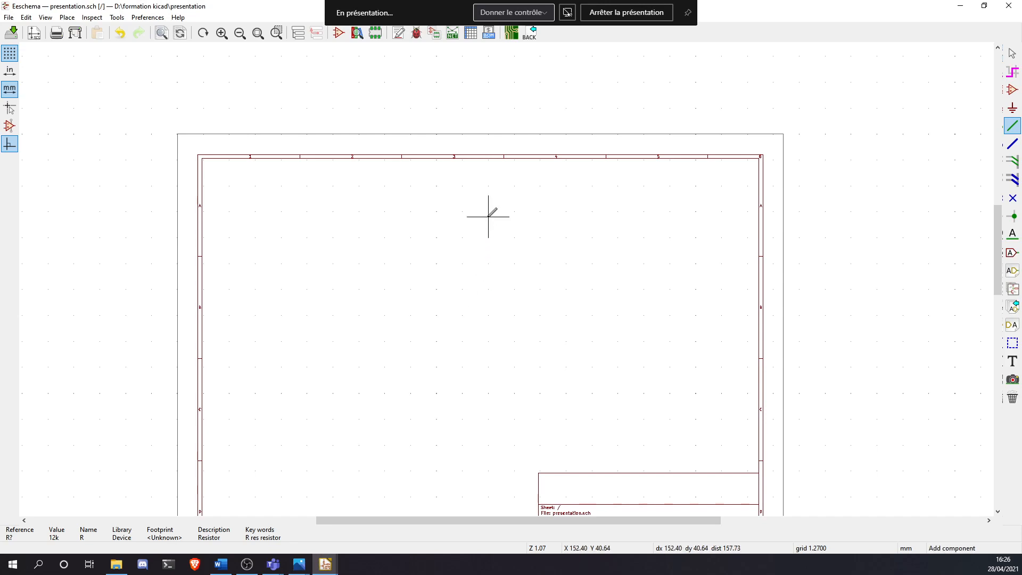
{"action": "type", "text": "a"}
{"action": "type", "text": "ne55"}
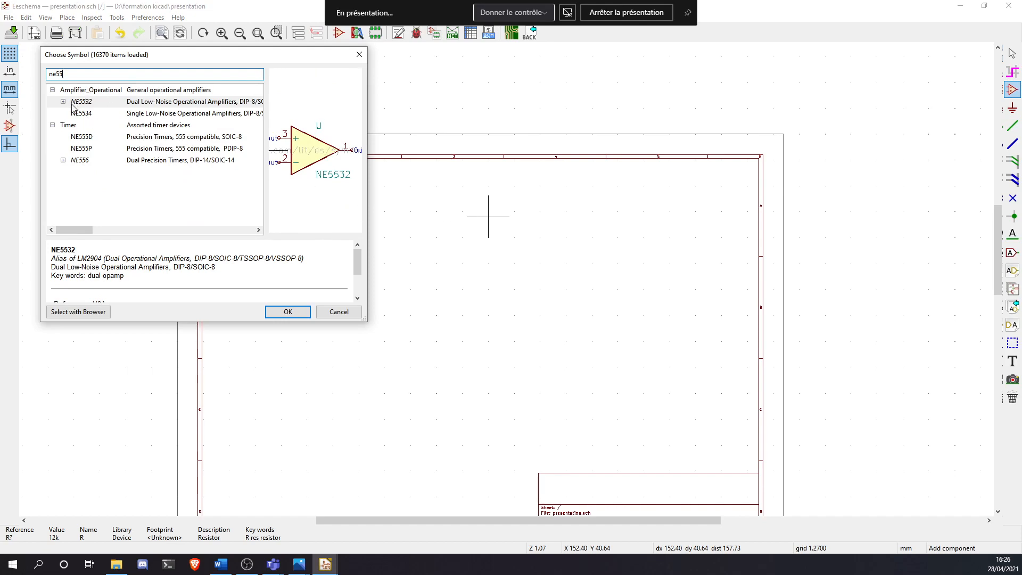
{"action": "left_click", "coordinate": [102, 137]}
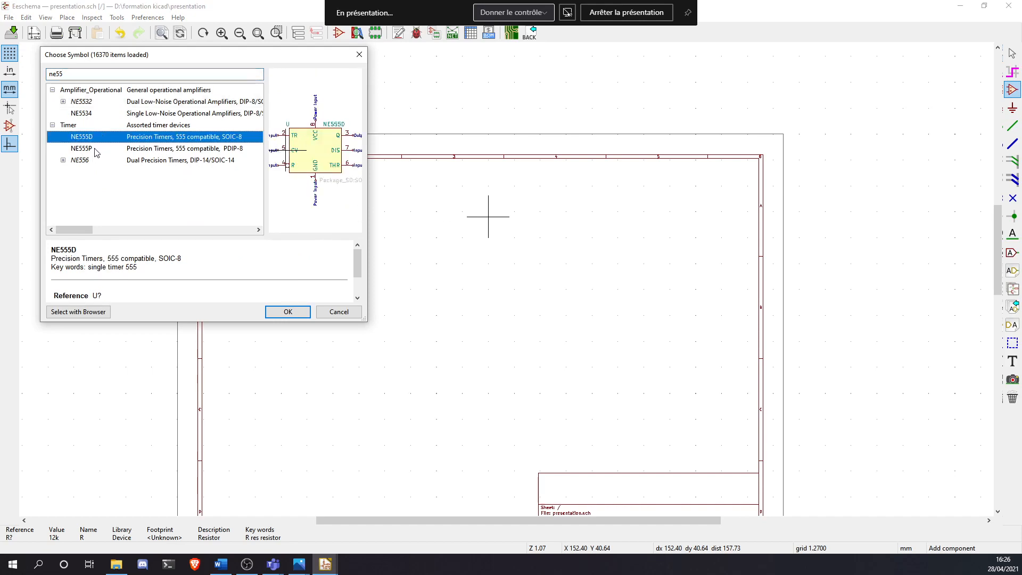
Compare the descriptions and package types of the NE555D and NE555P timer symbols
{"action": "left_click", "coordinate": [148, 148]}
{"action": "left_click", "coordinate": [149, 139]}
{"action": "left_click", "coordinate": [153, 145]}
{"action": "left_click", "coordinate": [160, 136]}
{"action": "left_click", "coordinate": [168, 146]}
{"action": "left_click", "coordinate": [172, 138]}
{"action": "left_click", "coordinate": [182, 148]}
{"action": "left_click", "coordinate": [207, 137]}
{"action": "left_click", "coordinate": [229, 149]}
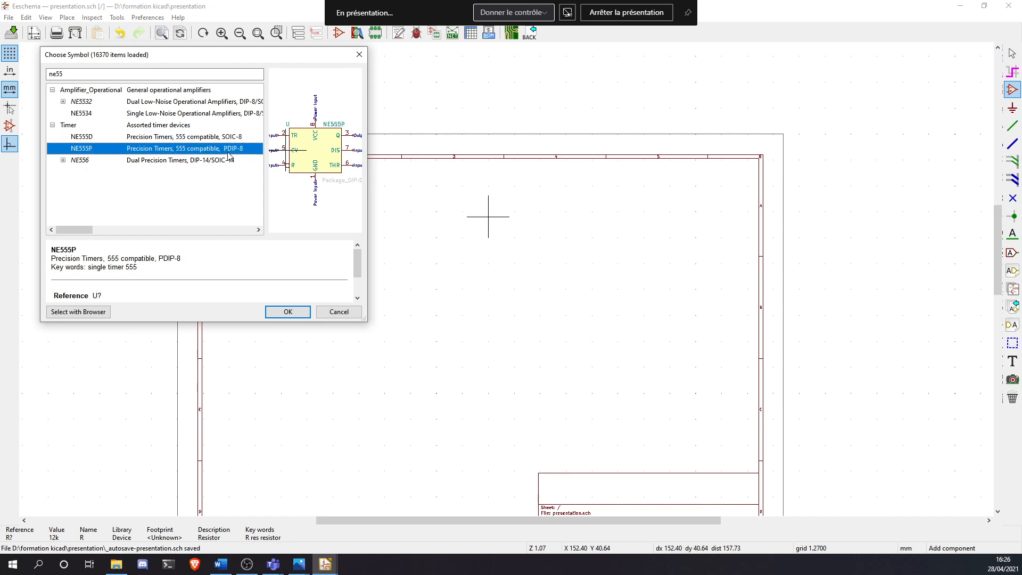
{"action": "left_click", "coordinate": [220, 140]}
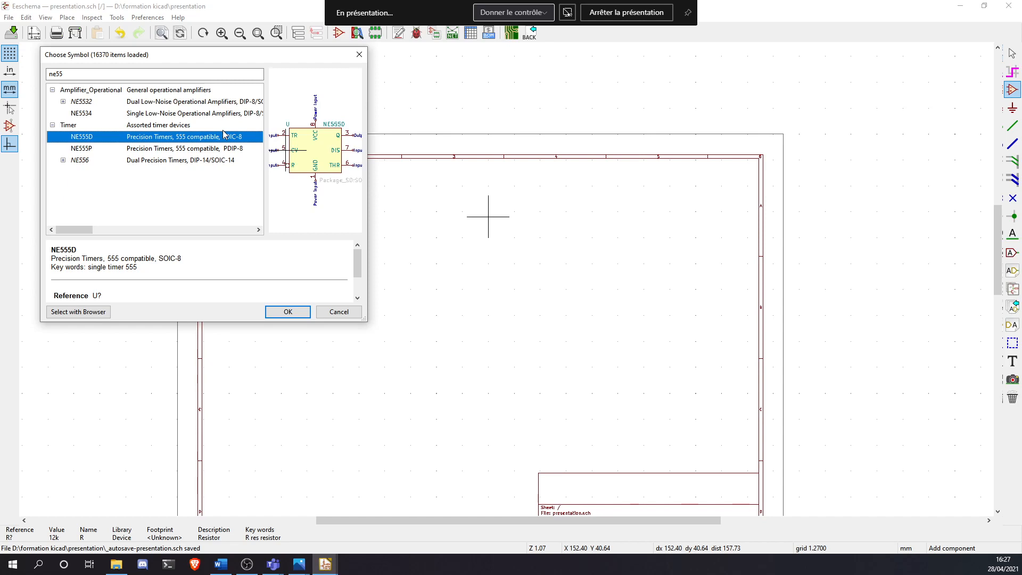
Inspect the NE555P (PDIP-8) timer symbol, then cancel choosing a symbol
{"action": "left_click", "coordinate": [238, 149]}
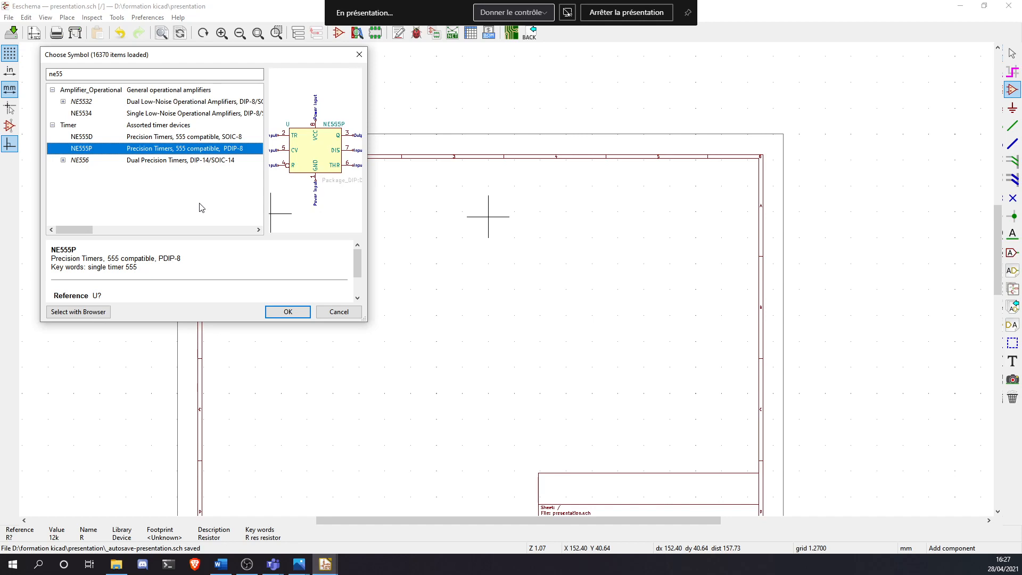
{"action": "key", "text": "Escape"}
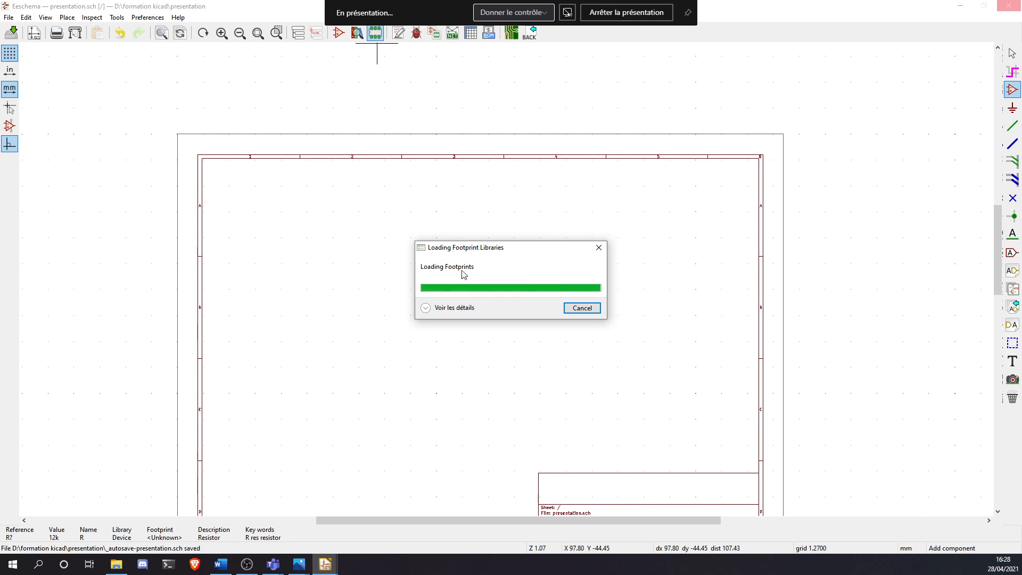
View the list of footprint libraries in the Footprint Editor, then close it and return to the schematic
{"action": "left_click_drag", "start_coordinate": [491, 247], "coordinate": [440, 207]}
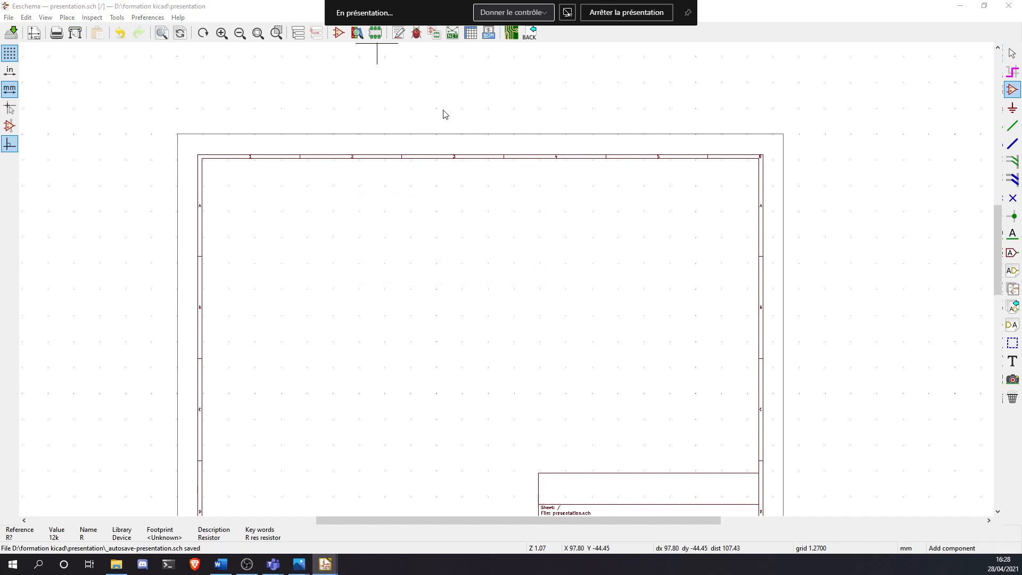
{"action": "left_click", "coordinate": [419, 157]}
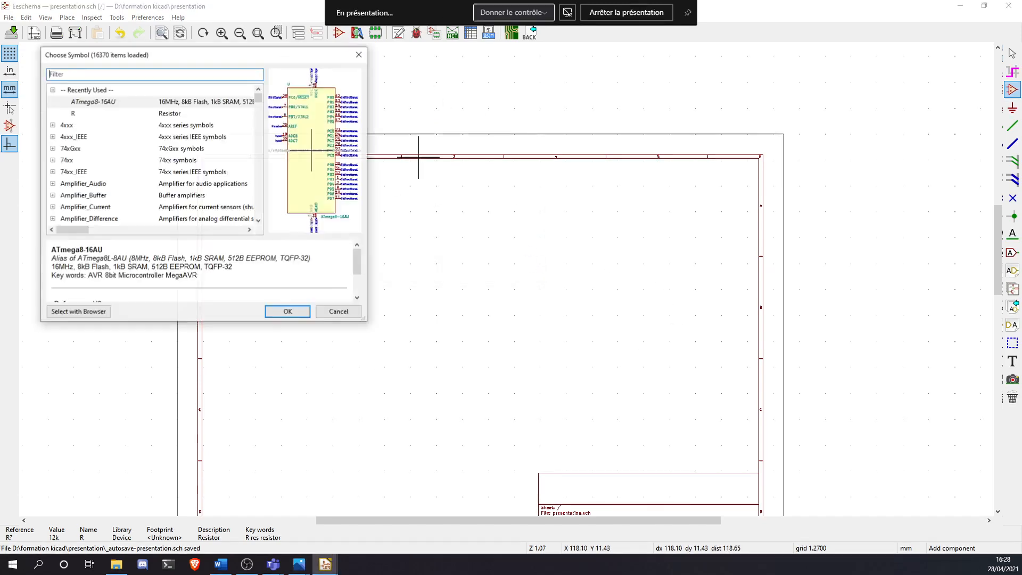
{"action": "left_click", "coordinate": [355, 56]}
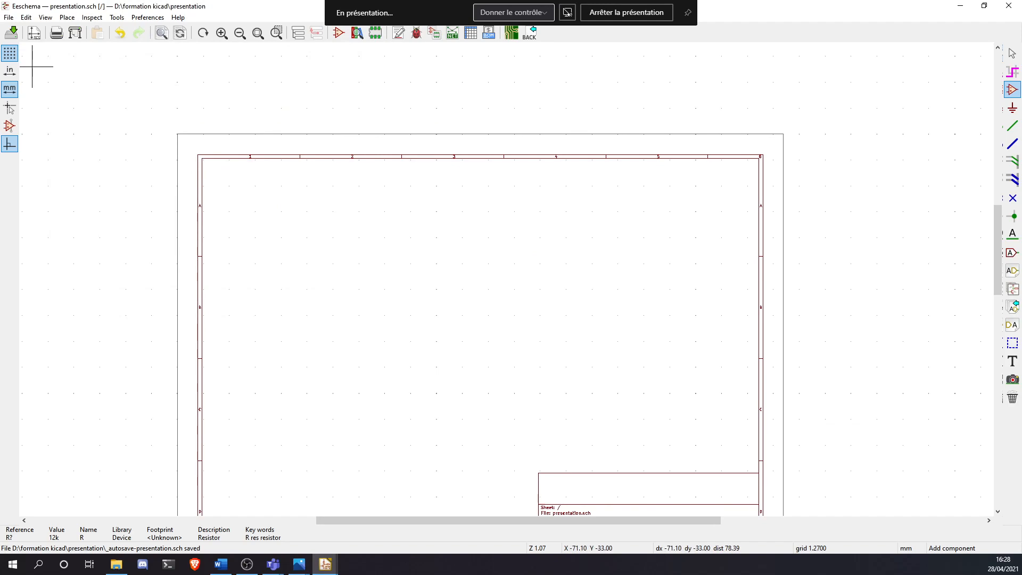
{"action": "left_click_drag", "start_coordinate": [0, 8], "coordinate": [570, 2]}
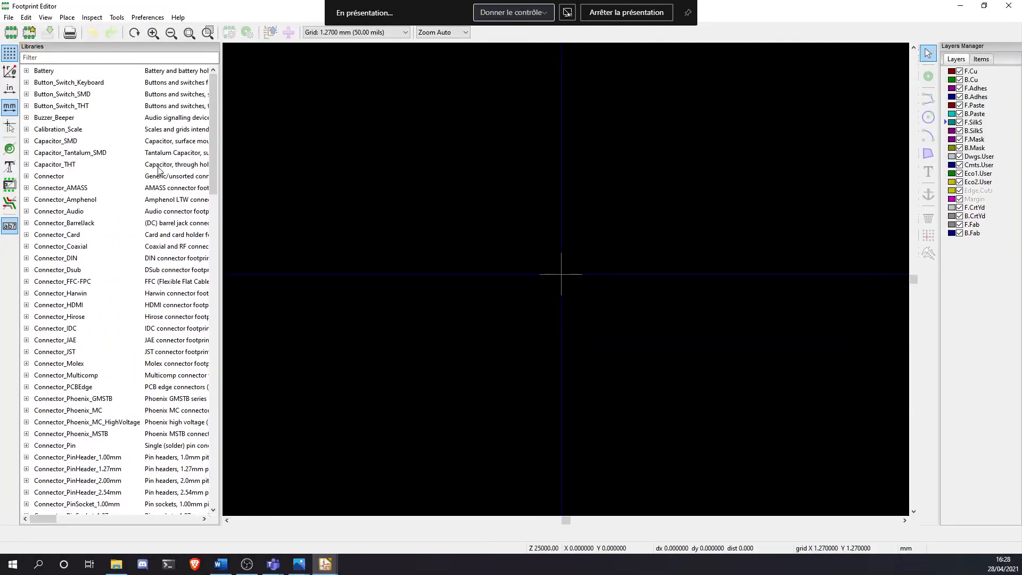
{"action": "left_click_drag", "start_coordinate": [873, 3], "coordinate": [856, 41]}
{"action": "left_click", "coordinate": [941, 41]}
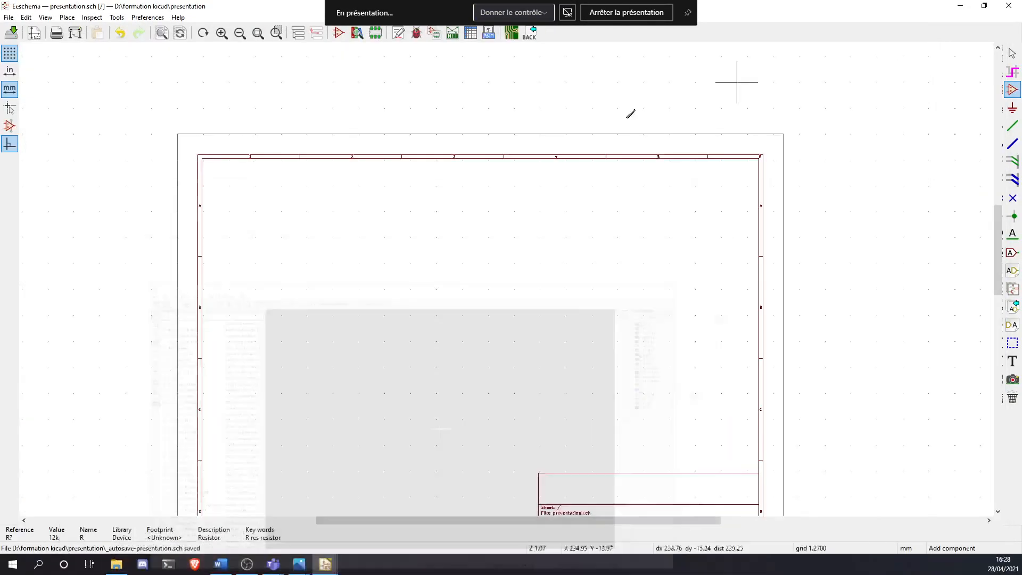
Start adding a symbol and check the Footprint field of the recently used resistor R
{"action": "left_click", "coordinate": [426, 214]}
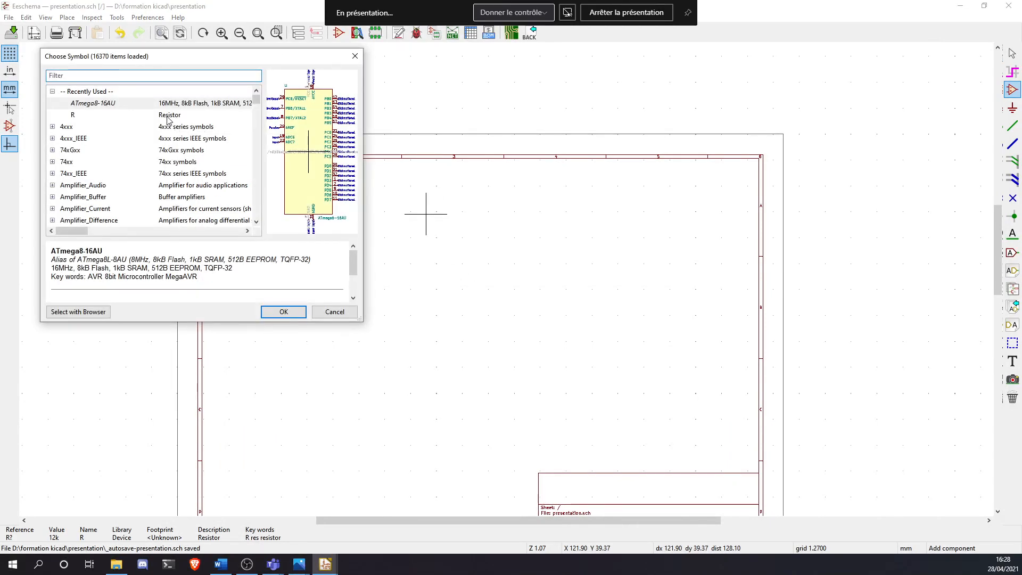
{"action": "left_click", "coordinate": [168, 116]}
{"action": "scroll", "coordinate": [154, 288], "scroll_direction": "down", "scroll_amount": 1}
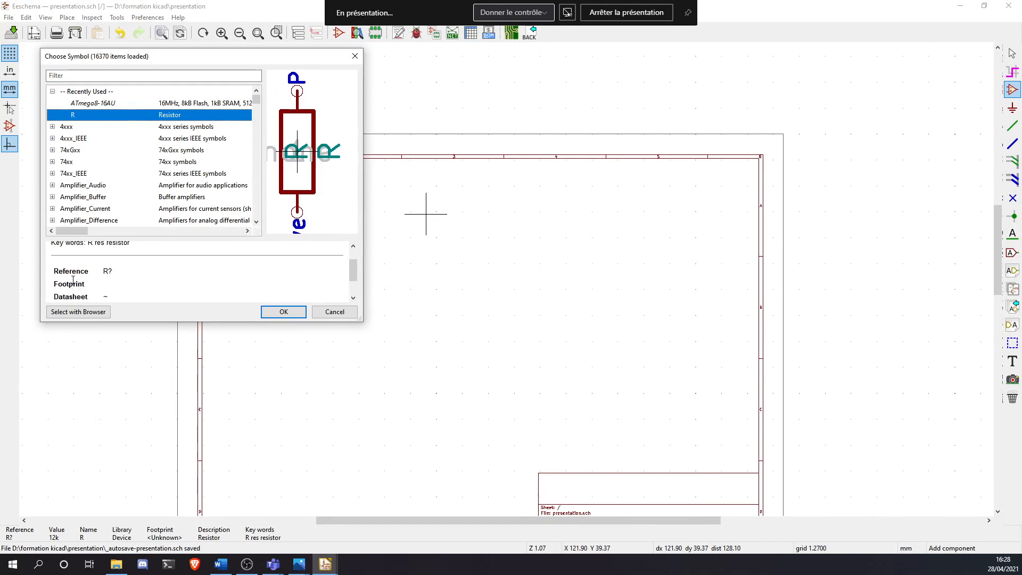
Filter the symbols for "ne55", select the NE555P and examine its assigned Footprint
{"action": "left_click", "coordinate": [110, 77]}
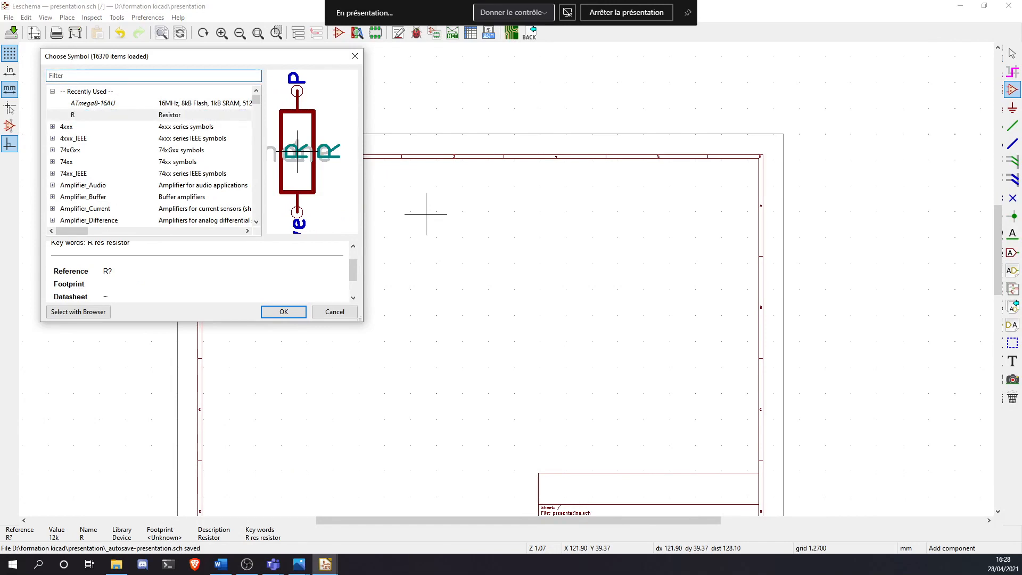
{"action": "type", "text": "ne55"}
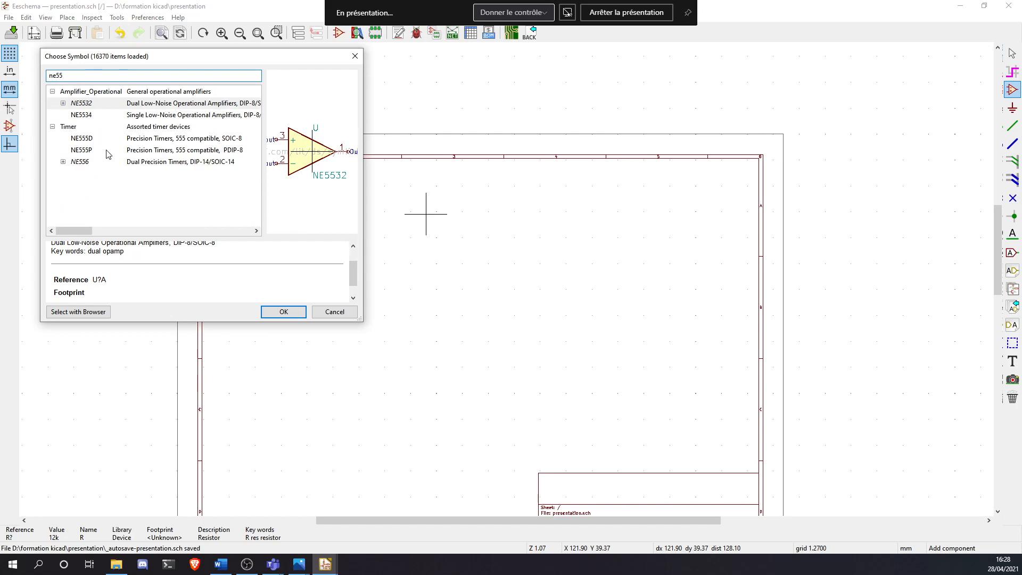
{"action": "left_click", "coordinate": [108, 152]}
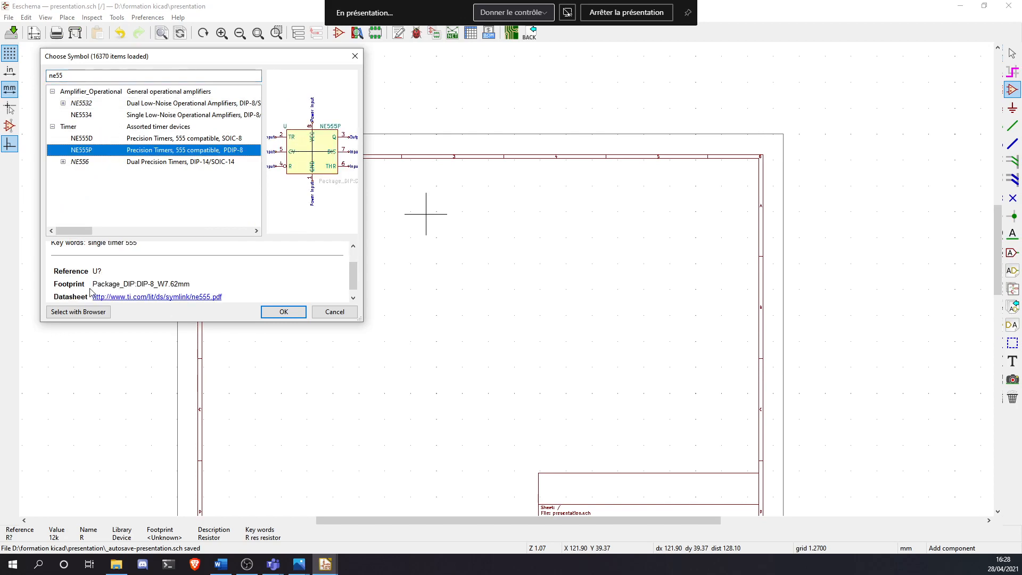
{"action": "left_click_drag", "start_coordinate": [92, 283], "coordinate": [113, 284]}
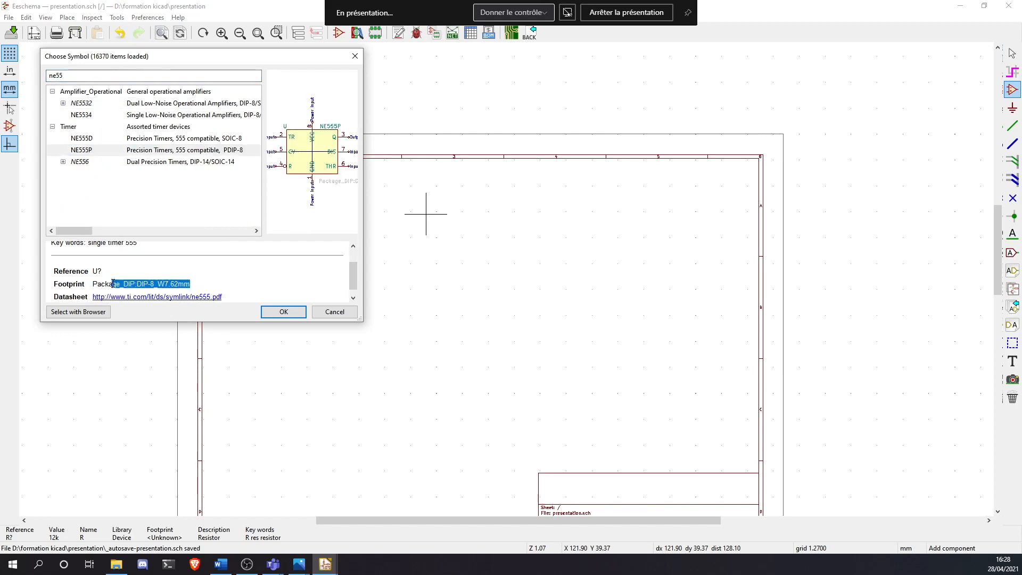
{"action": "left_click", "coordinate": [94, 283]}
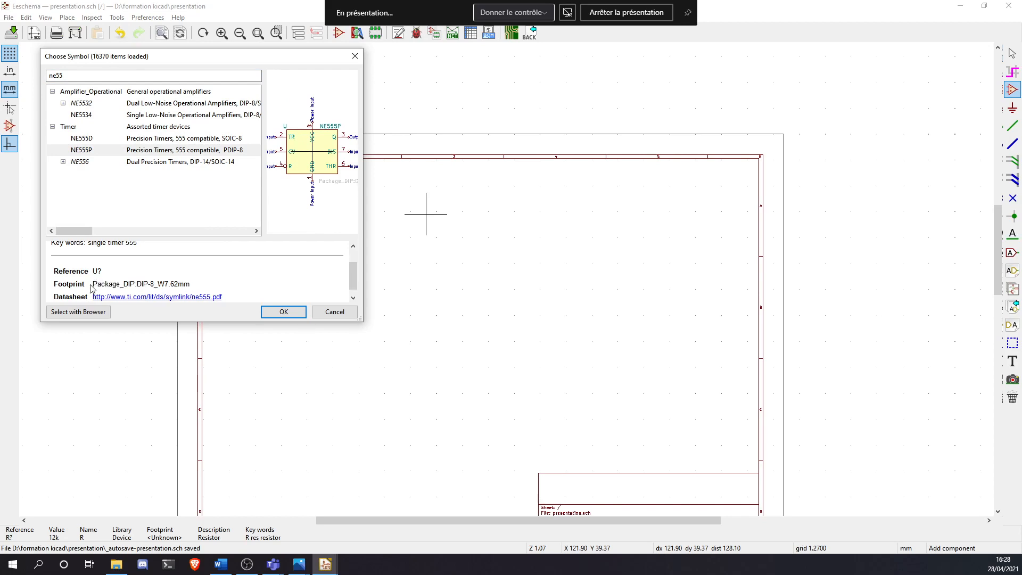
{"action": "left_click_drag", "start_coordinate": [91, 284], "coordinate": [182, 282]}
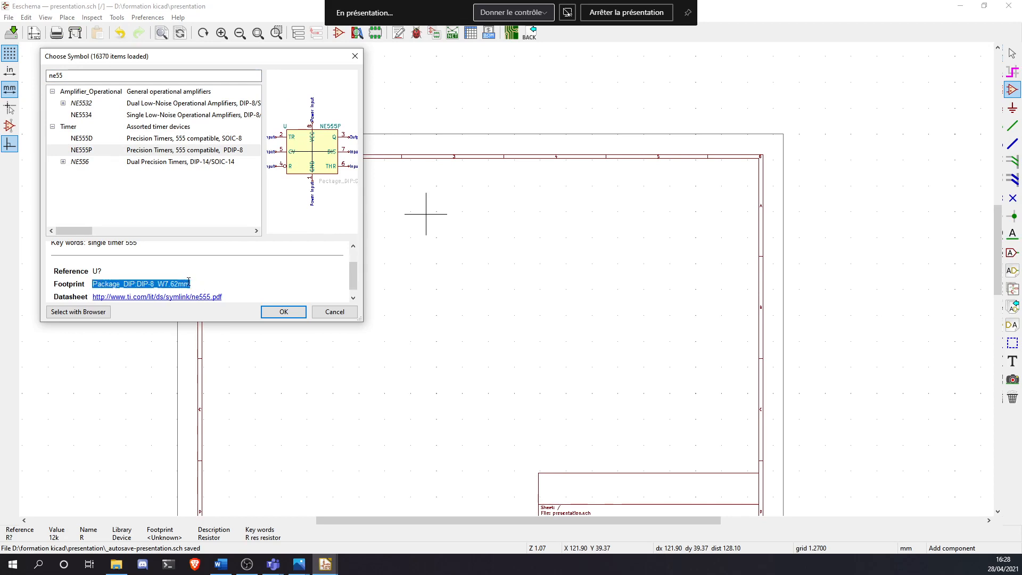
{"action": "left_click", "coordinate": [184, 281]}
Filter the symbols for "r" and place the resistor near the sheet's upper middle
{"action": "left_click_drag", "start_coordinate": [71, 75], "coordinate": [49, 78]}
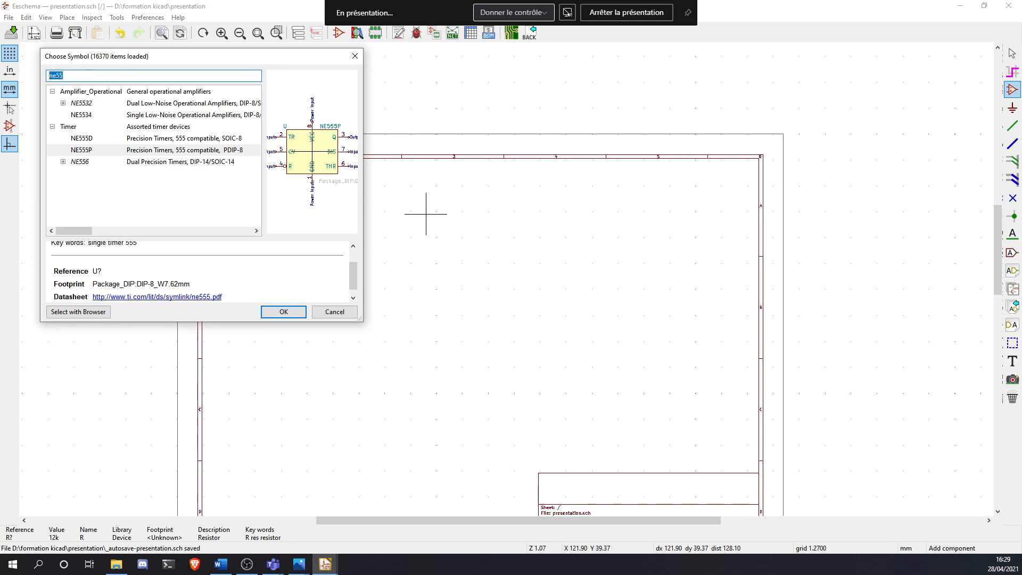
{"action": "type", "text": "r"}
{"action": "key", "text": "Return"}
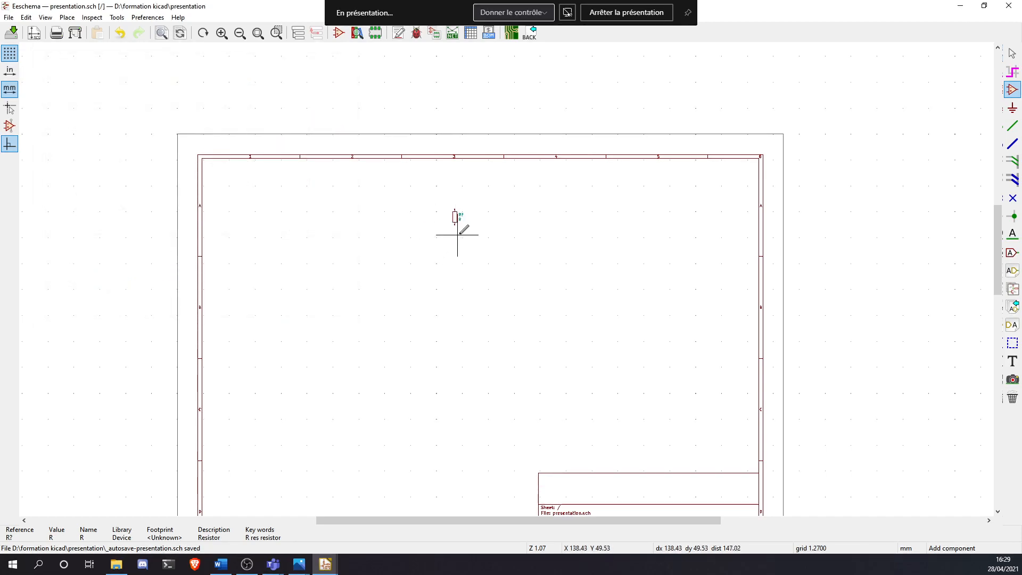
Open the resistor's symbol properties and browse the footprint libraries for its Footprint field
{"action": "scroll", "coordinate": [458, 221], "scroll_direction": "up", "scroll_amount": 2}
{"action": "scroll", "coordinate": [506, 279], "scroll_direction": "up", "scroll_amount": 2}
{"action": "key", "text": "e"}
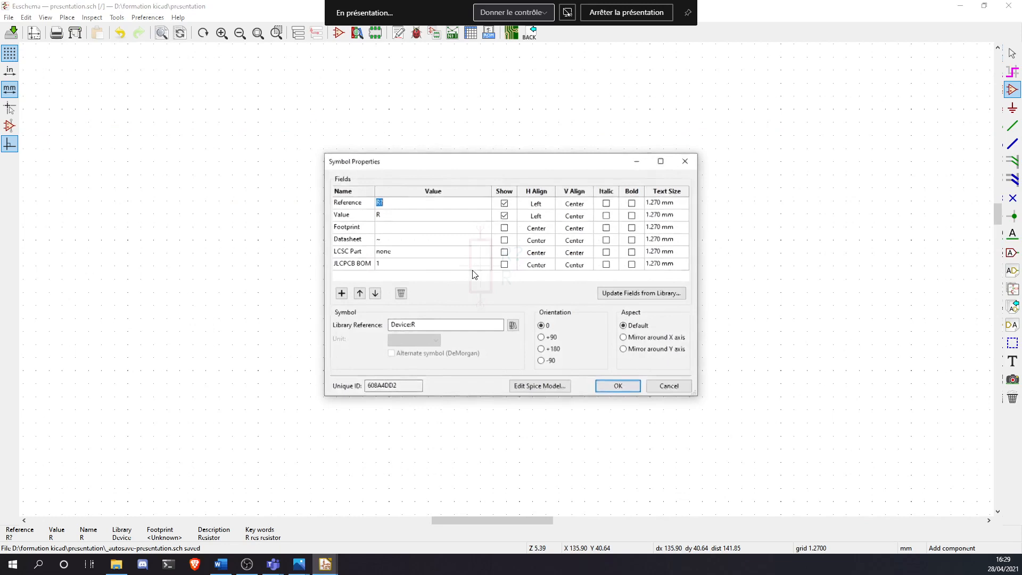
{"action": "left_click", "coordinate": [385, 228]}
{"action": "left_click", "coordinate": [485, 228]}
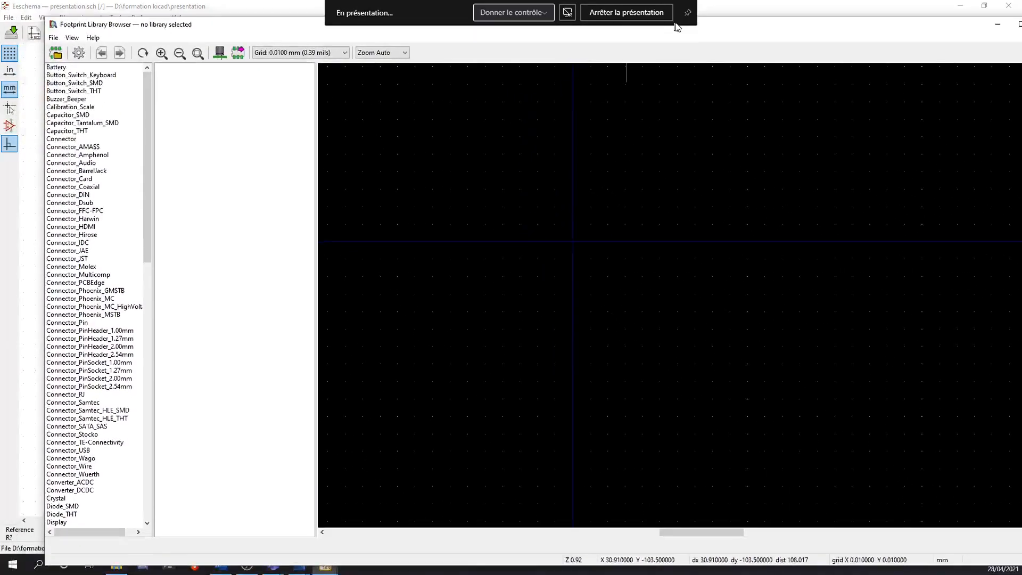
Open the Package_SO footprint library and preview several of its footprints, including an MSOP-16 with thermal vias
{"action": "scroll", "coordinate": [98, 207], "scroll_direction": "down", "scroll_amount": 20}
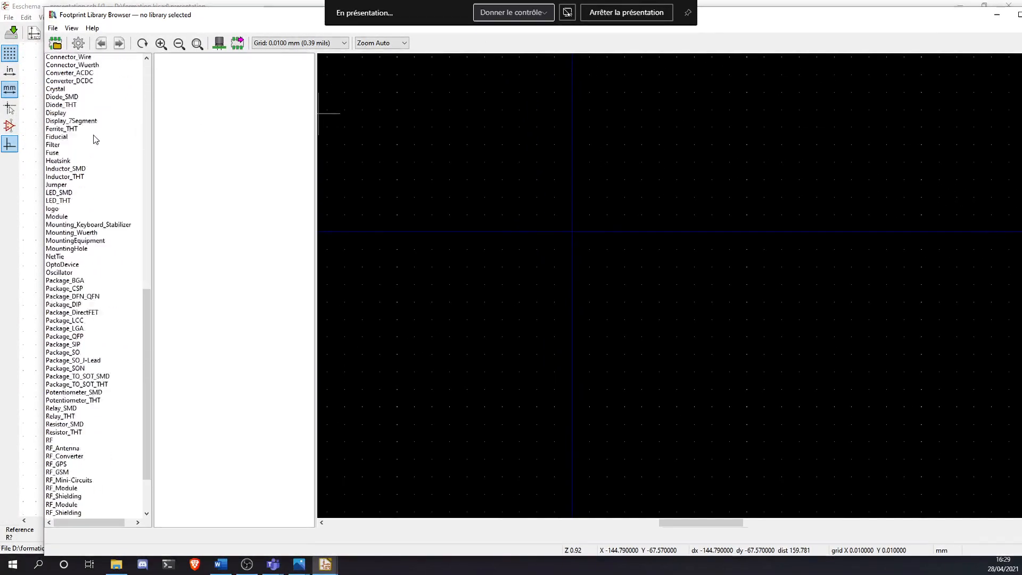
{"action": "left_click", "coordinate": [79, 201]}
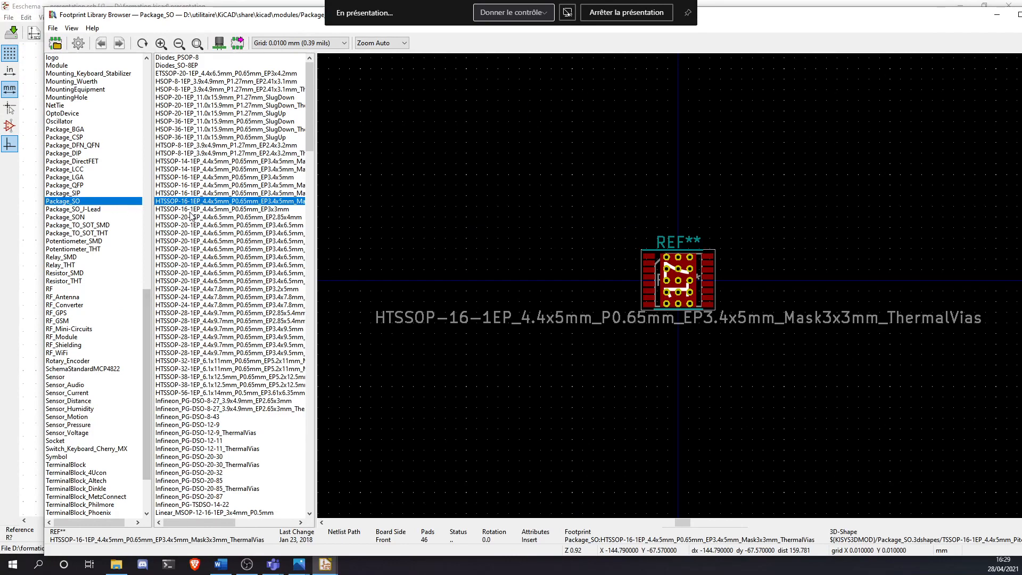
{"action": "scroll", "coordinate": [177, 206], "scroll_direction": "down", "scroll_amount": 11}
{"action": "left_click", "coordinate": [180, 195]}
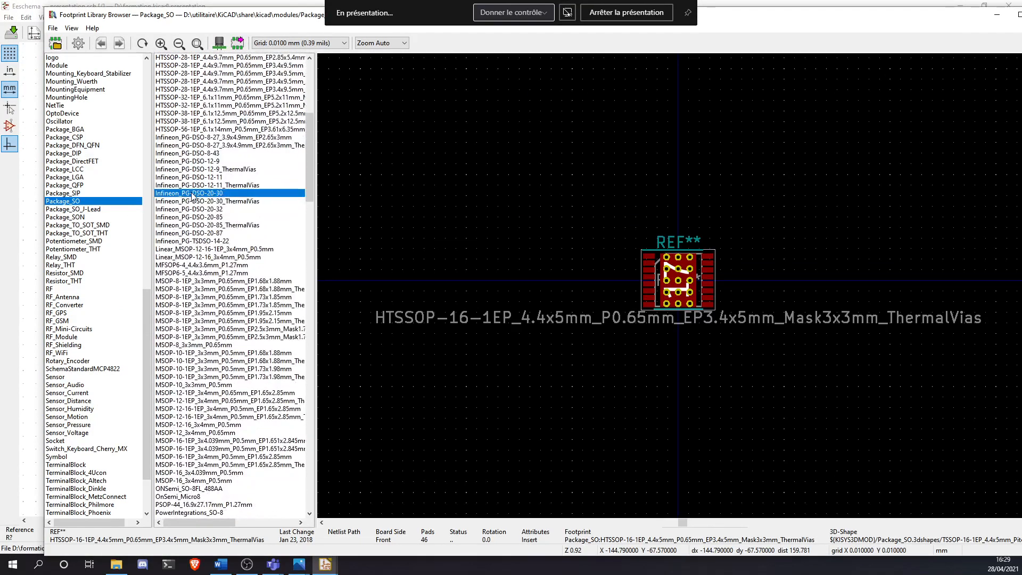
{"action": "left_click", "coordinate": [191, 331]}
{"action": "left_click", "coordinate": [191, 464]}
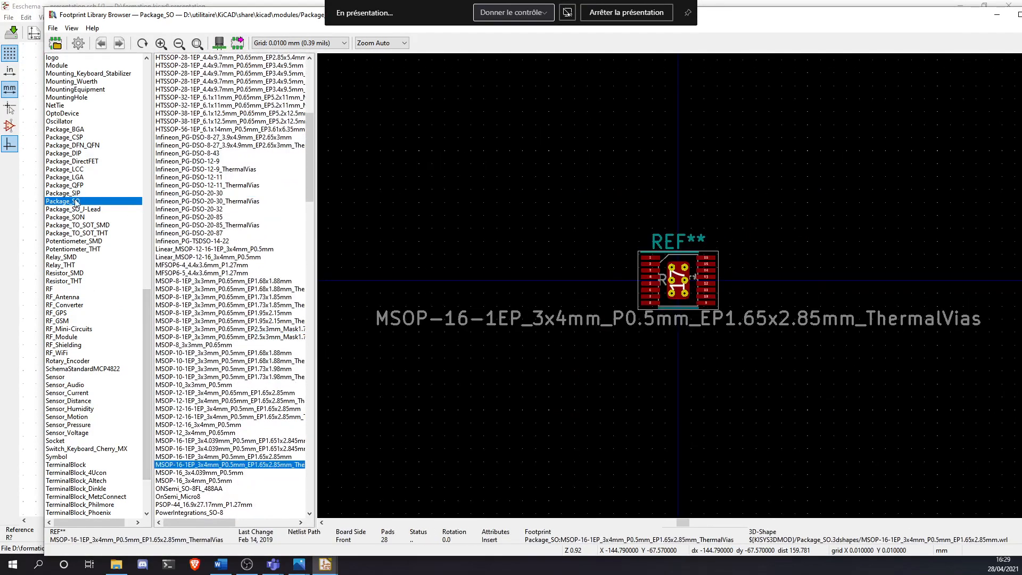
Preview several footprints in the Potentiometer_SMD library, including Potentiometer_ACP_CA6-VSMD_Vertical
{"action": "left_click", "coordinate": [96, 242]}
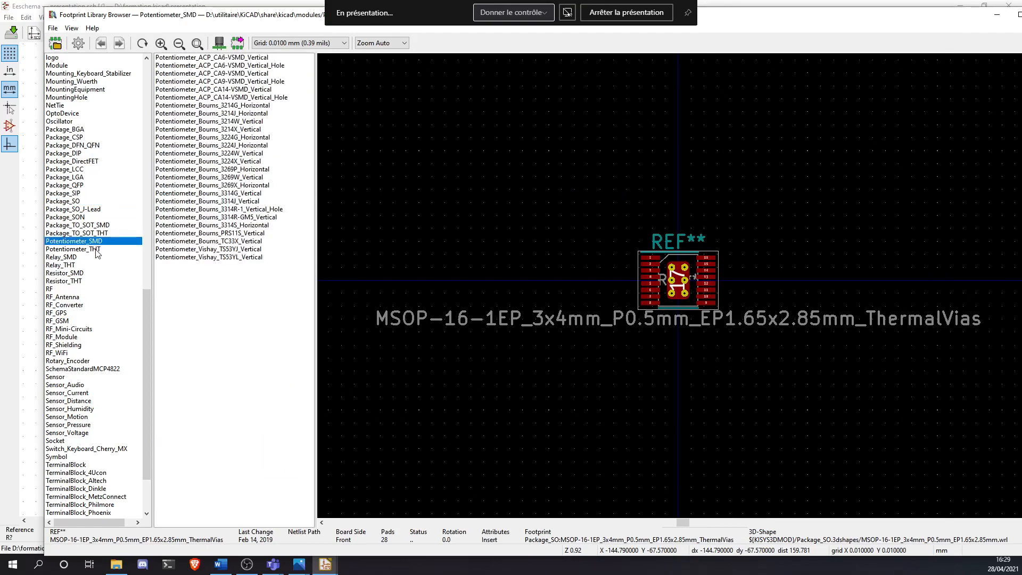
{"action": "left_click", "coordinate": [226, 226]}
{"action": "left_click", "coordinate": [225, 154]}
{"action": "left_click", "coordinate": [225, 98]}
{"action": "left_click", "coordinate": [222, 58]}
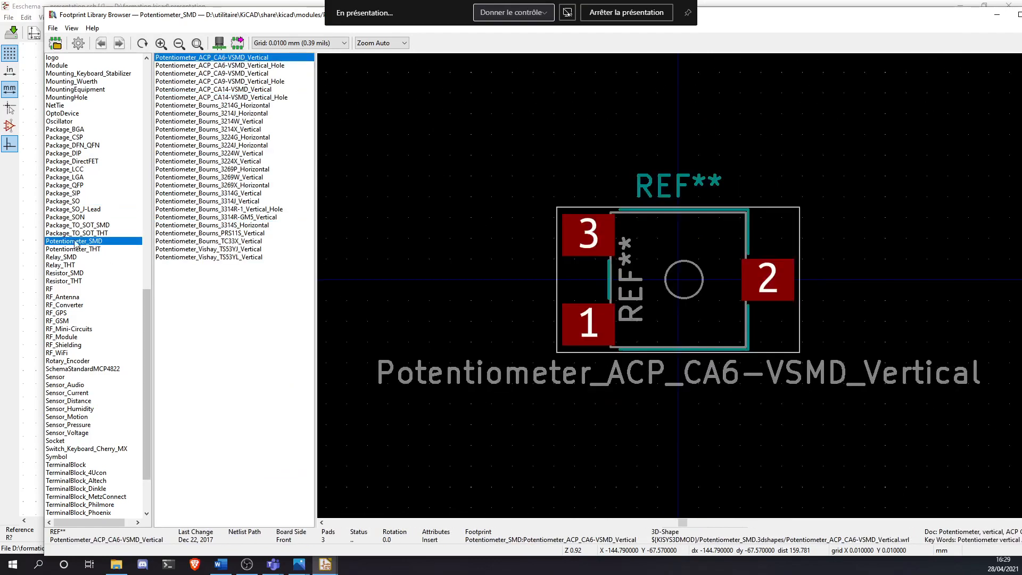
Preview several footprints in the Package_LCC library, including PLCC-28
{"action": "left_click", "coordinate": [75, 168]}
{"action": "left_click", "coordinate": [202, 185]}
{"action": "left_click", "coordinate": [202, 129]}
{"action": "left_click", "coordinate": [171, 82]}
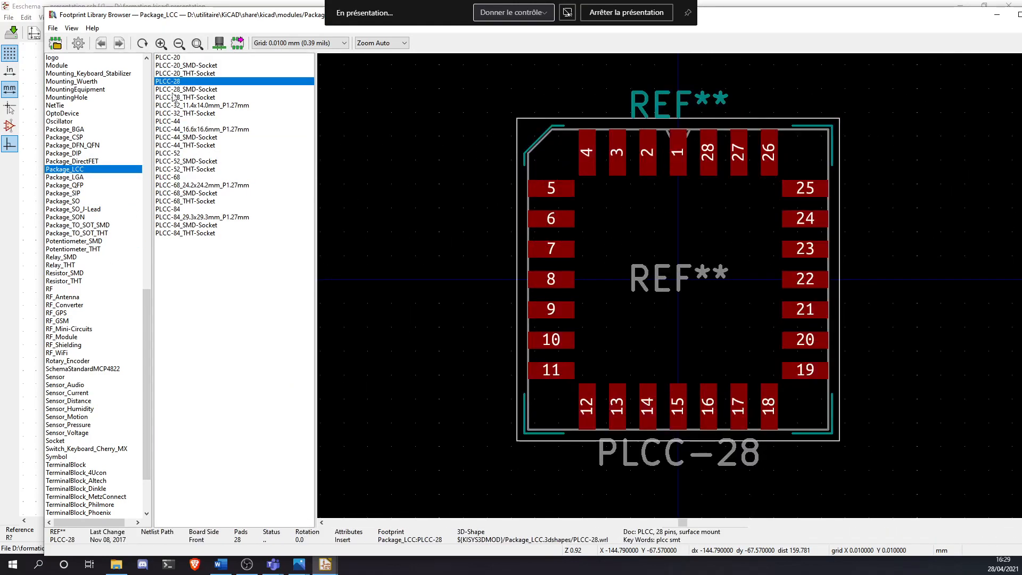
Preview DFN-6 to DFN-12 footprints in the Package_DFN_QFN library
{"action": "left_click", "coordinate": [74, 145]}
{"action": "left_click", "coordinate": [209, 121]}
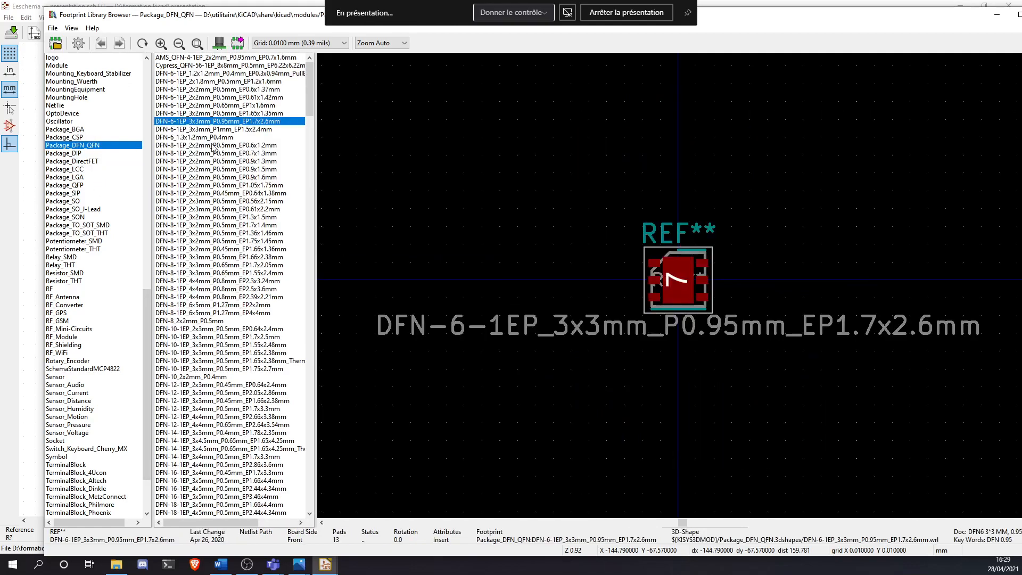
{"action": "left_click", "coordinate": [213, 216]}
{"action": "left_click", "coordinate": [212, 328]}
{"action": "left_click", "coordinate": [213, 384]}
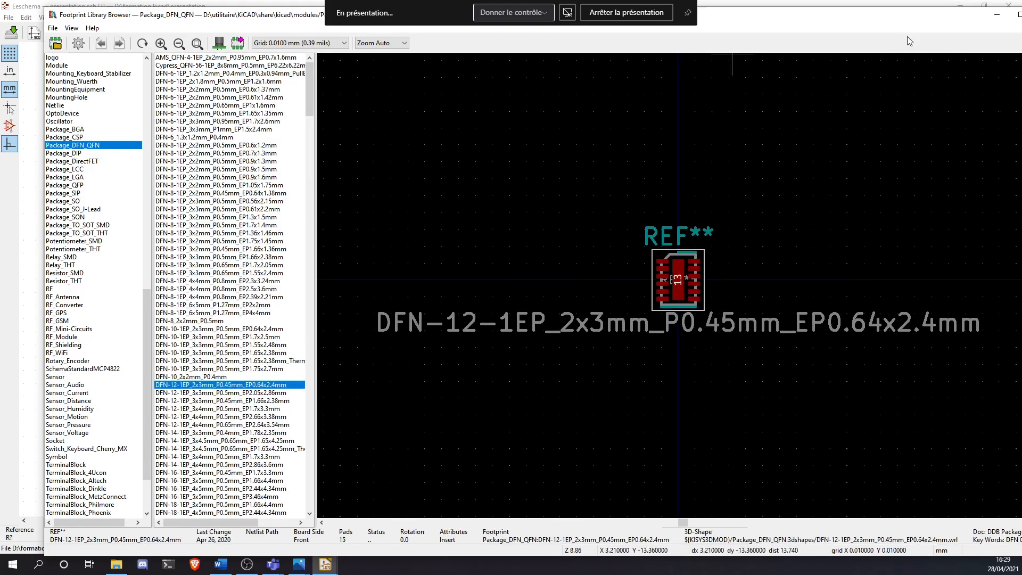
Close the footprint browser and the resistor's symbol properties without assigning a footprint
{"action": "left_click_drag", "start_coordinate": [812, 21], "coordinate": [586, 58]}
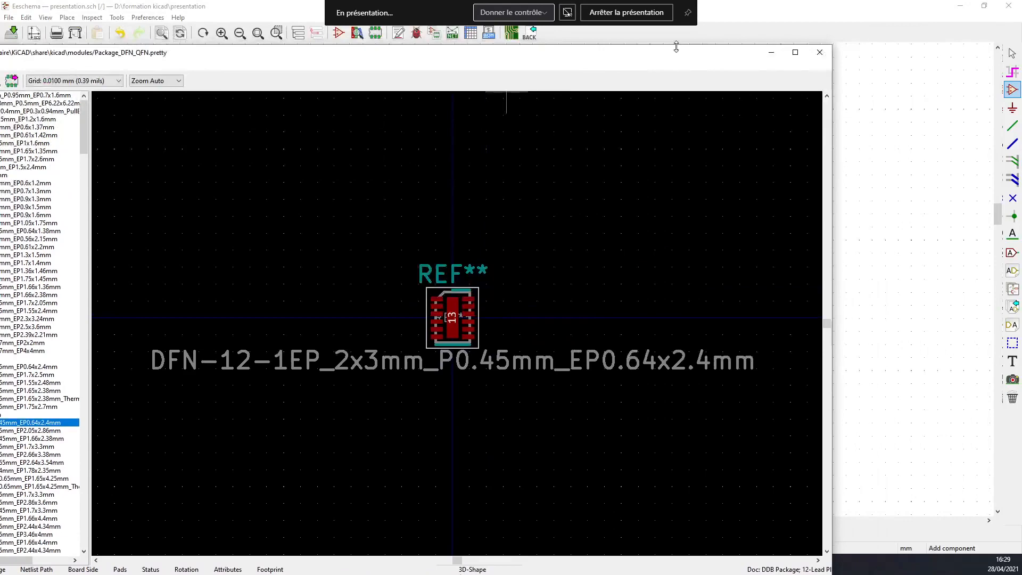
{"action": "left_click", "coordinate": [821, 52]}
{"action": "left_click", "coordinate": [685, 161]}
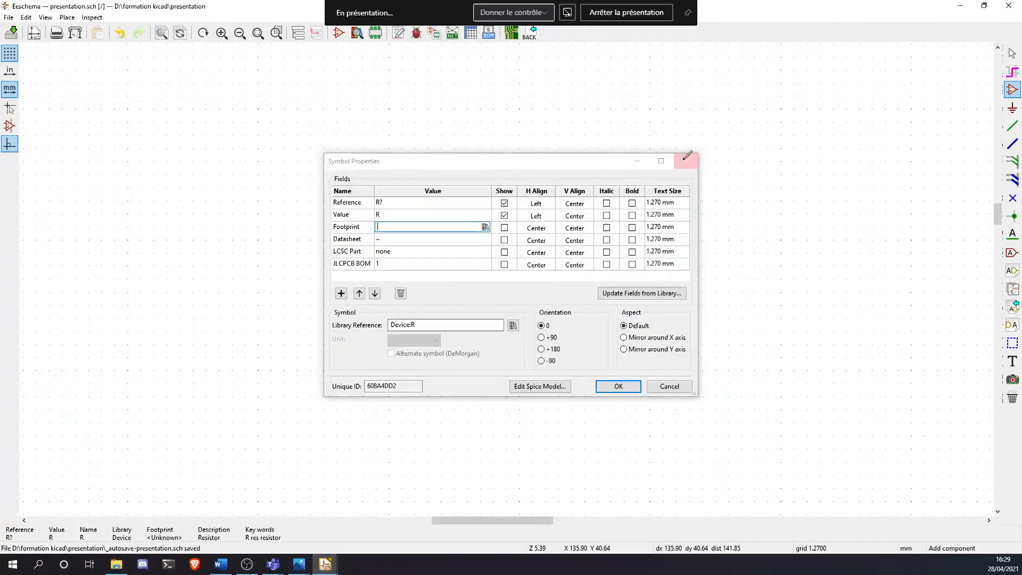
Delete the resistor from the sheet
{"action": "scroll", "coordinate": [431, 240], "scroll_direction": "down", "scroll_amount": 3}
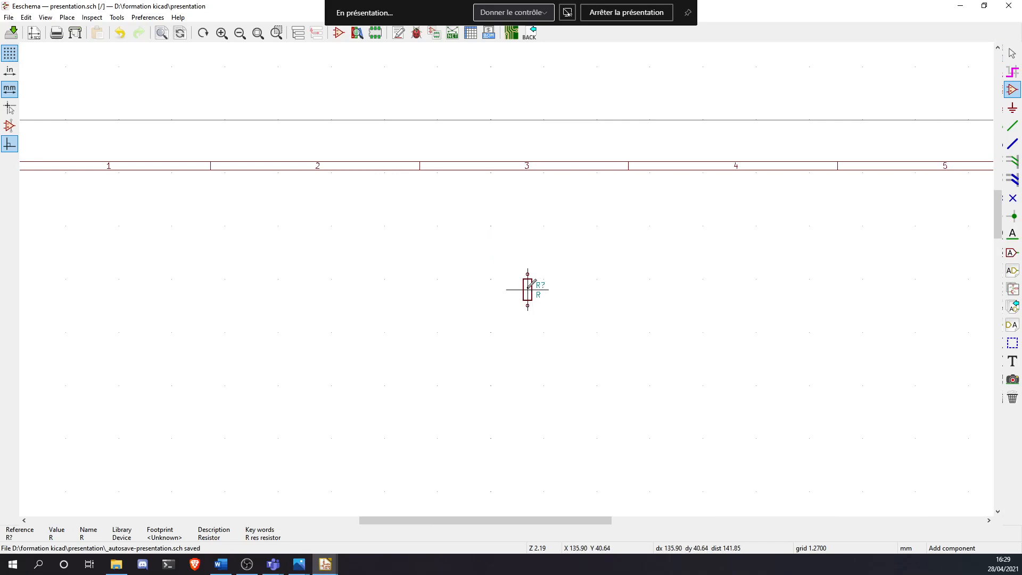
{"action": "key", "text": "Delete"}
Add the NE555D timer symbol (SOIC-8) and place it in the upper-left area of the drawing sheet
{"action": "left_click", "coordinate": [399, 336]}
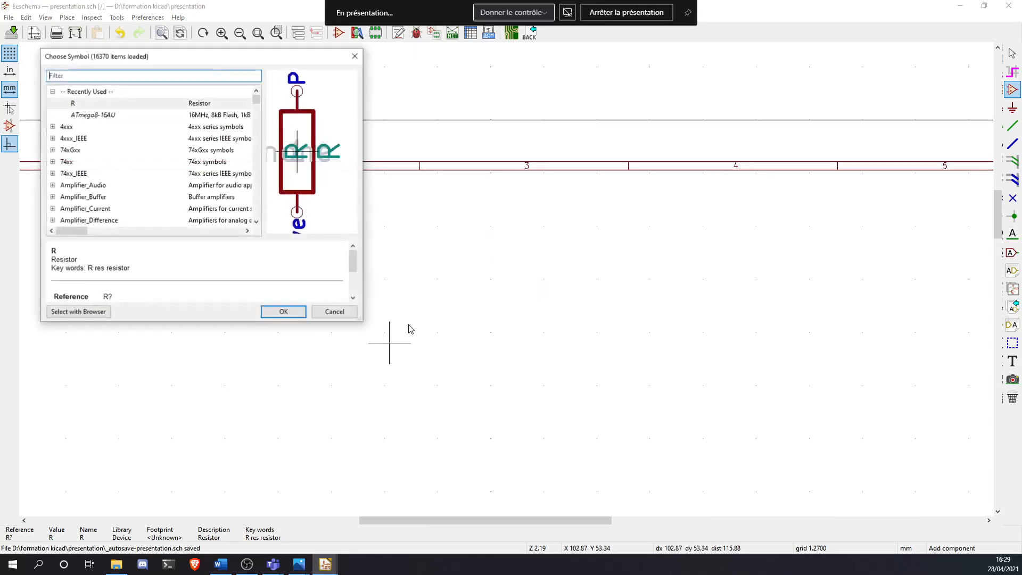
{"action": "type", "text": "ne555"}
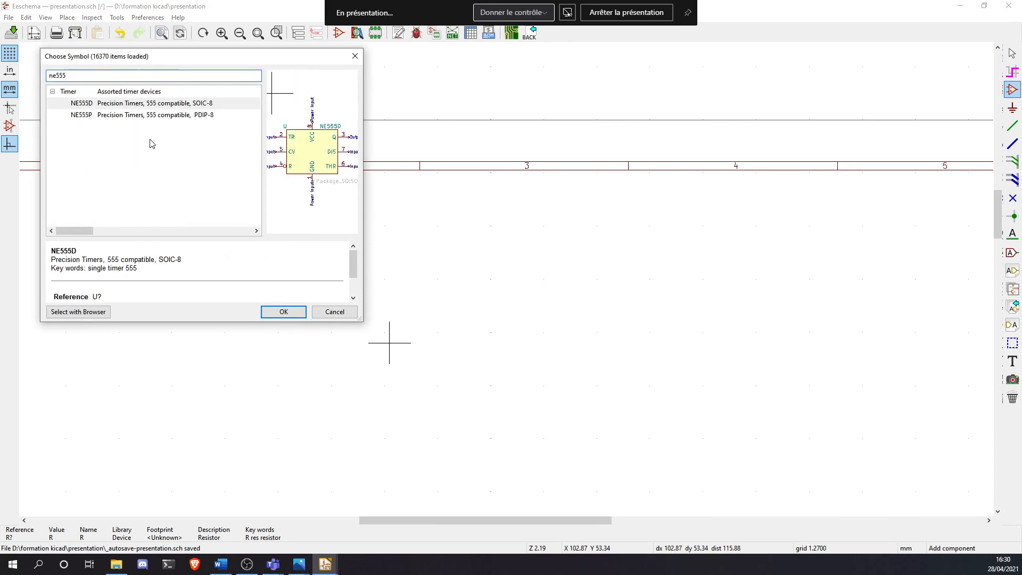
{"action": "left_click", "coordinate": [200, 104]}
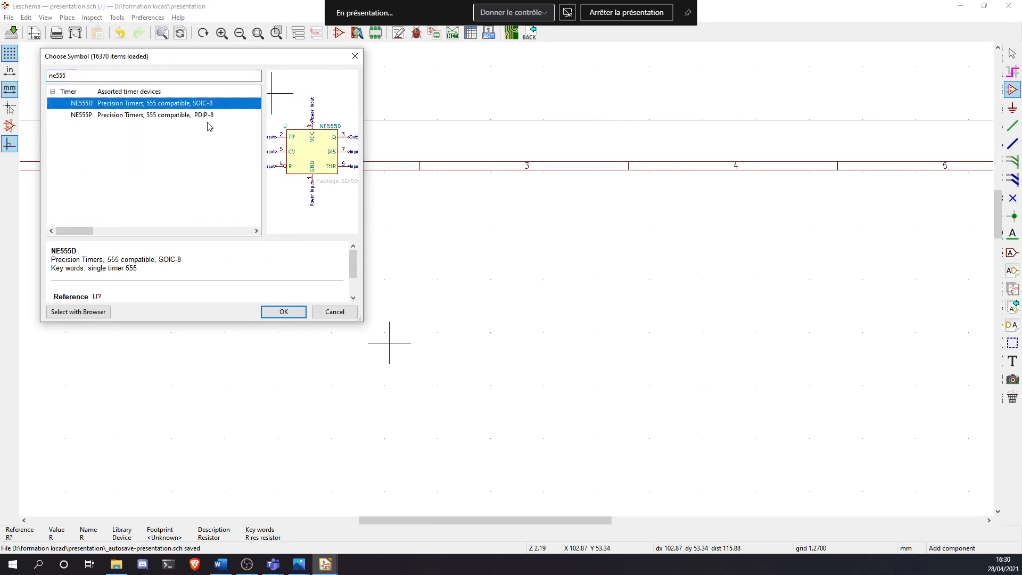
{"action": "left_click", "coordinate": [212, 116]}
{"action": "left_click", "coordinate": [218, 102]}
{"action": "double_click", "coordinate": [212, 105]}
{"action": "scroll", "coordinate": [472, 351], "scroll_direction": "down", "scroll_amount": 8}
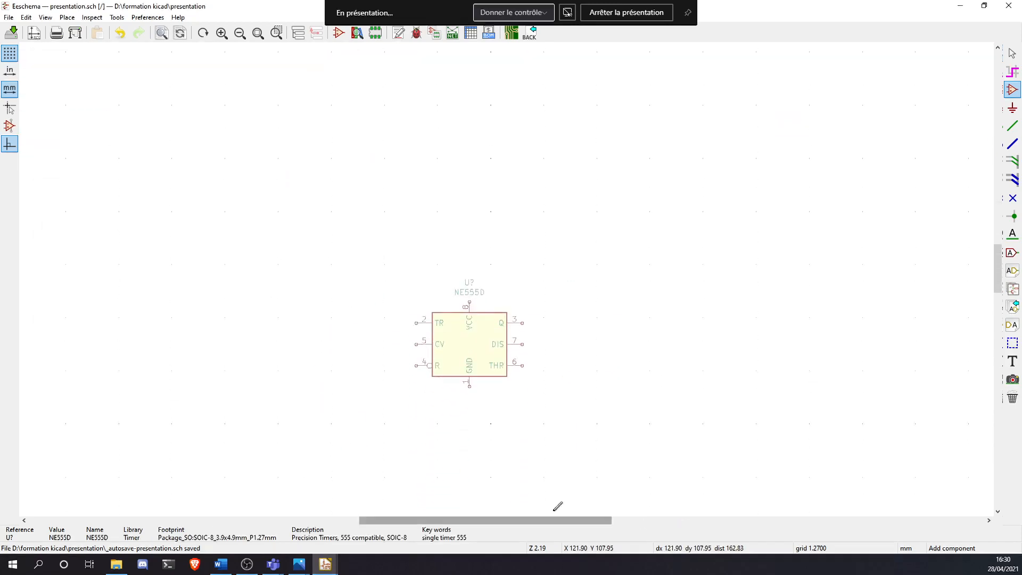
{"action": "scroll", "coordinate": [508, 276], "scroll_direction": "up", "scroll_amount": 5}
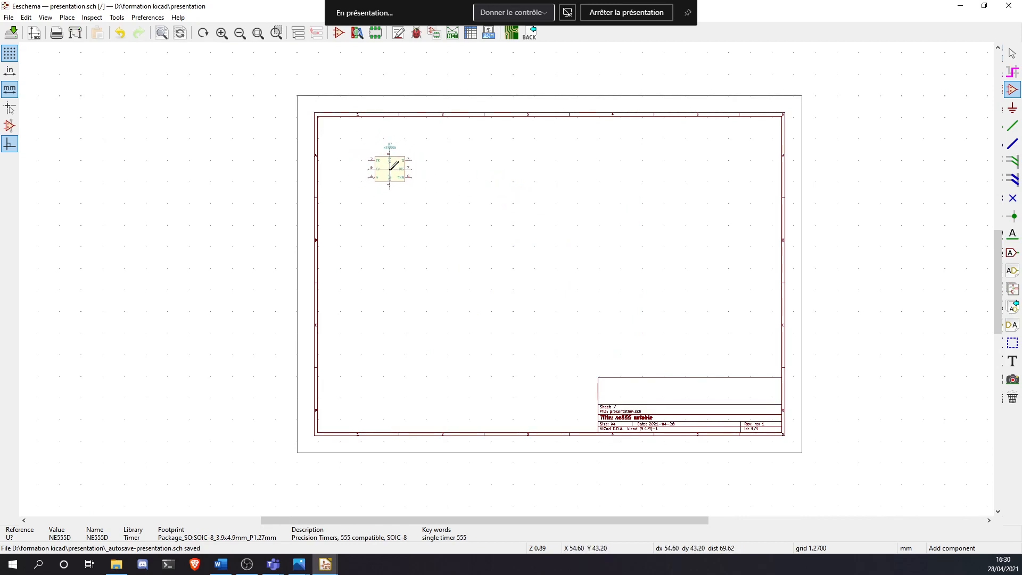
{"action": "scroll", "coordinate": [388, 162], "scroll_direction": "up", "scroll_amount": 1}
{"action": "scroll", "coordinate": [507, 277], "scroll_direction": "up", "scroll_amount": 2}
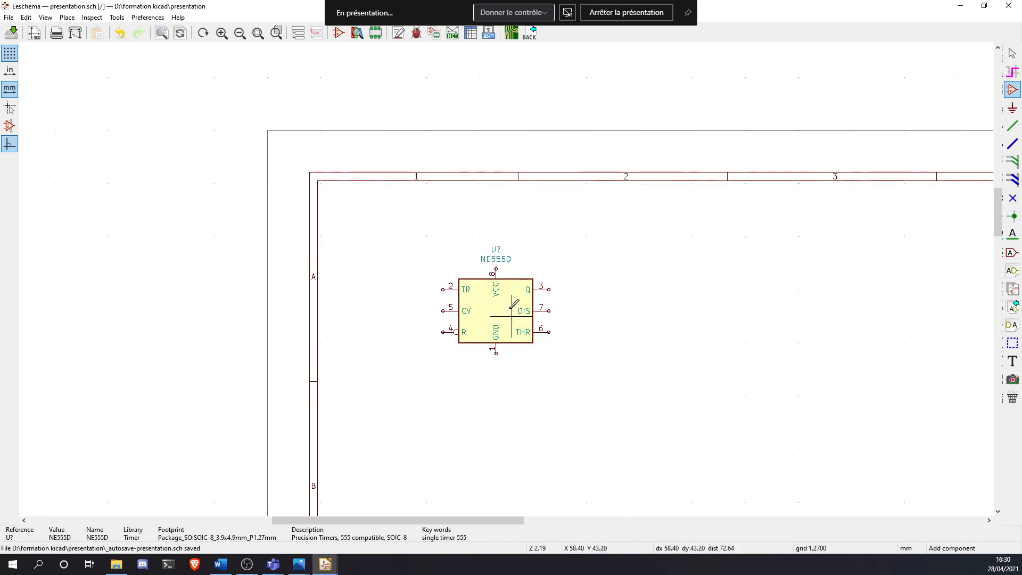
Add a VCC power symbol directly above pin 8 of the NE555D
{"action": "left_click", "coordinate": [680, 254]}
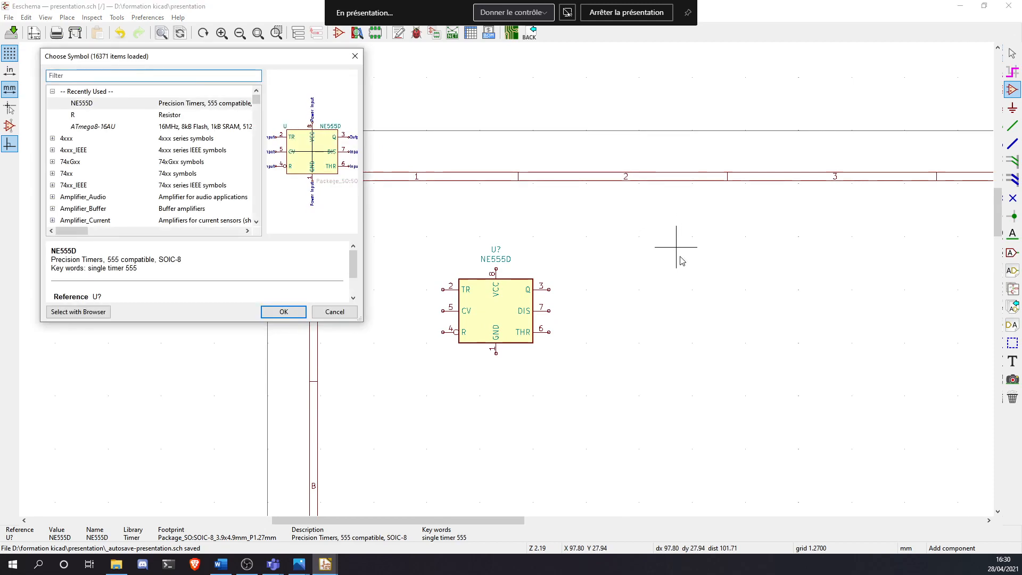
{"action": "type", "text": "vcc"}
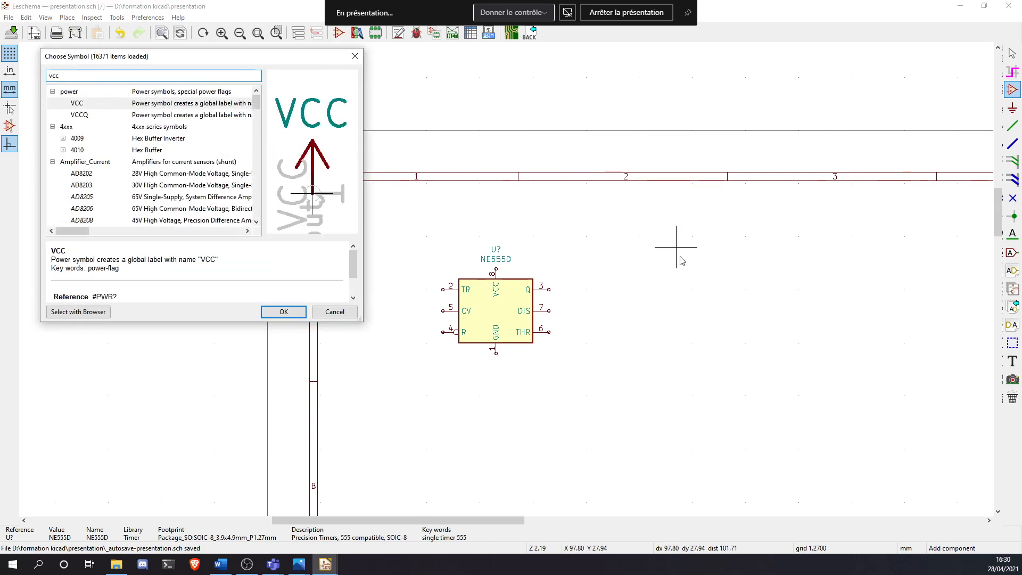
{"action": "key", "text": "Return"}
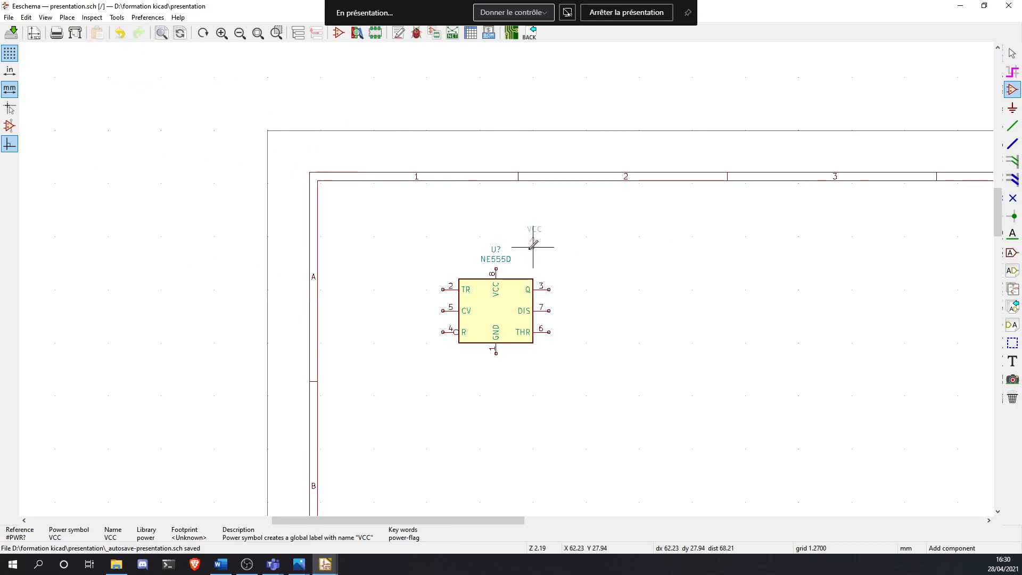
{"action": "left_click", "coordinate": [496, 242]}
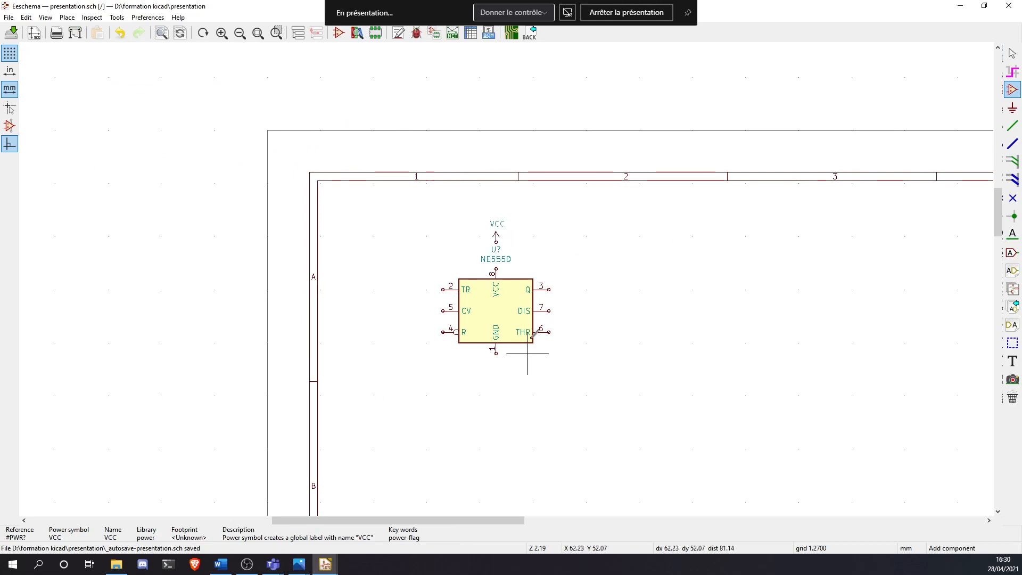
Wire the VCC power symbol to pin 8 (VCC) of the NE555D
{"action": "scroll", "coordinate": [496, 278], "scroll_direction": "up", "scroll_amount": 5}
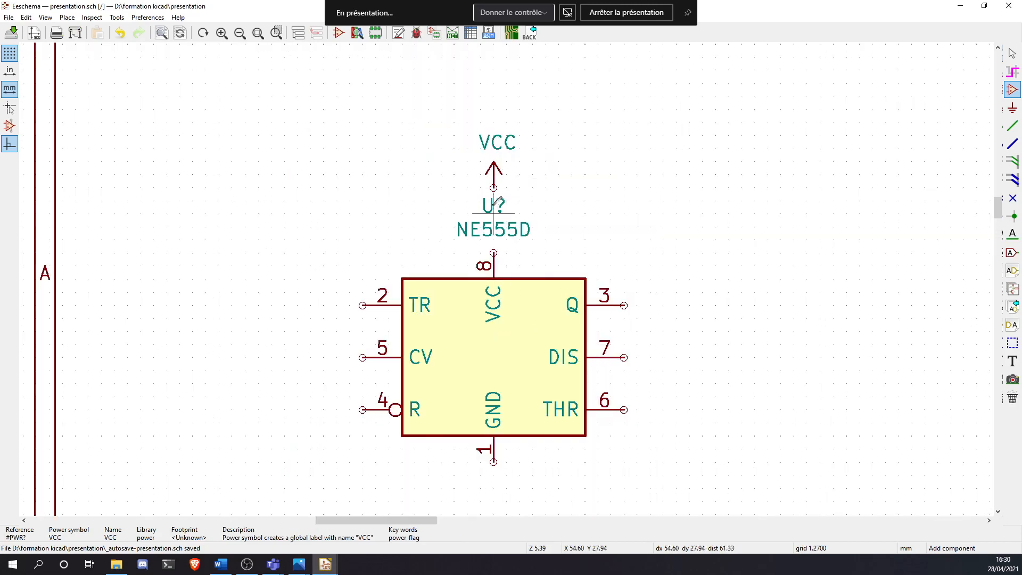
{"action": "key", "text": "w"}
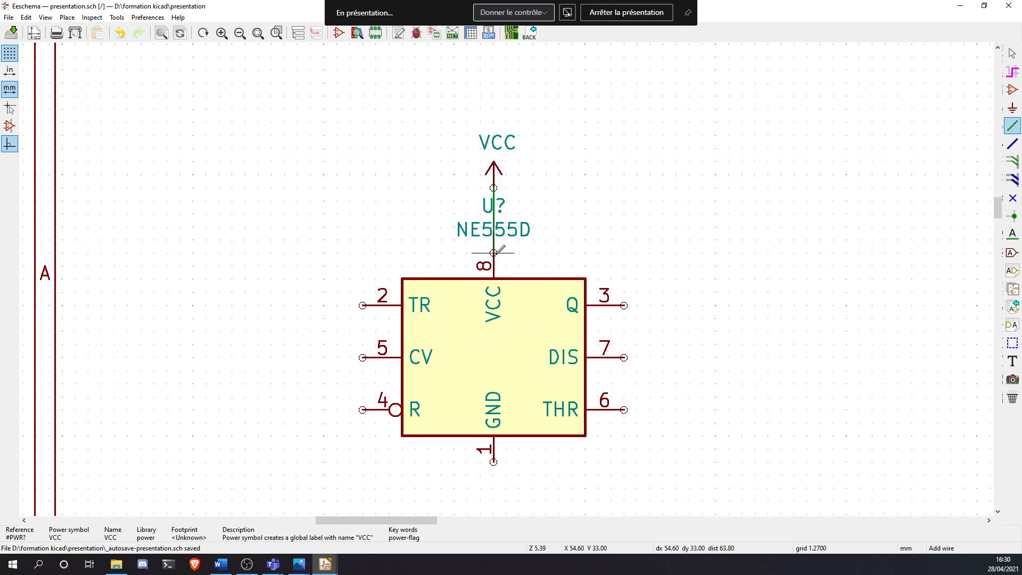
{"action": "left_click", "coordinate": [494, 253]}
Add a GND power symbol directly below pin 1 of the NE555D
{"action": "scroll", "coordinate": [505, 251], "scroll_direction": "down", "scroll_amount": 3}
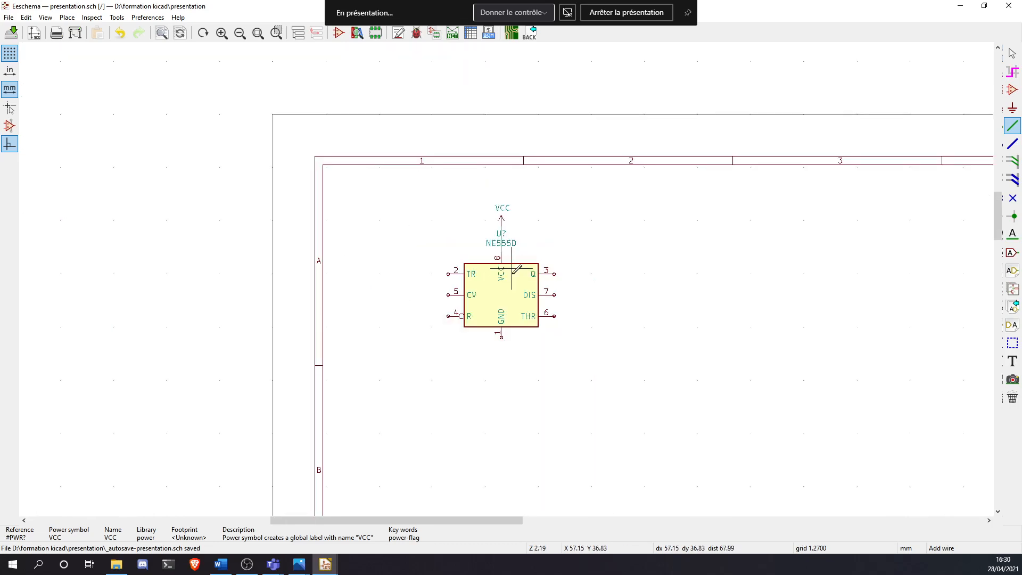
{"action": "scroll", "coordinate": [483, 216], "scroll_direction": "up", "scroll_amount": 1}
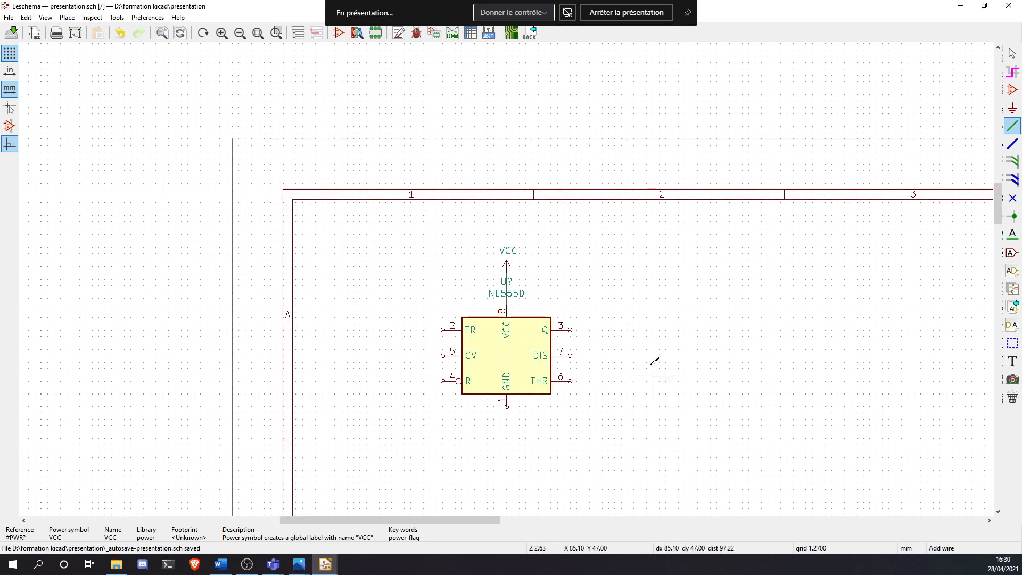
{"action": "type", "text": "a"}
{"action": "type", "text": "g"}
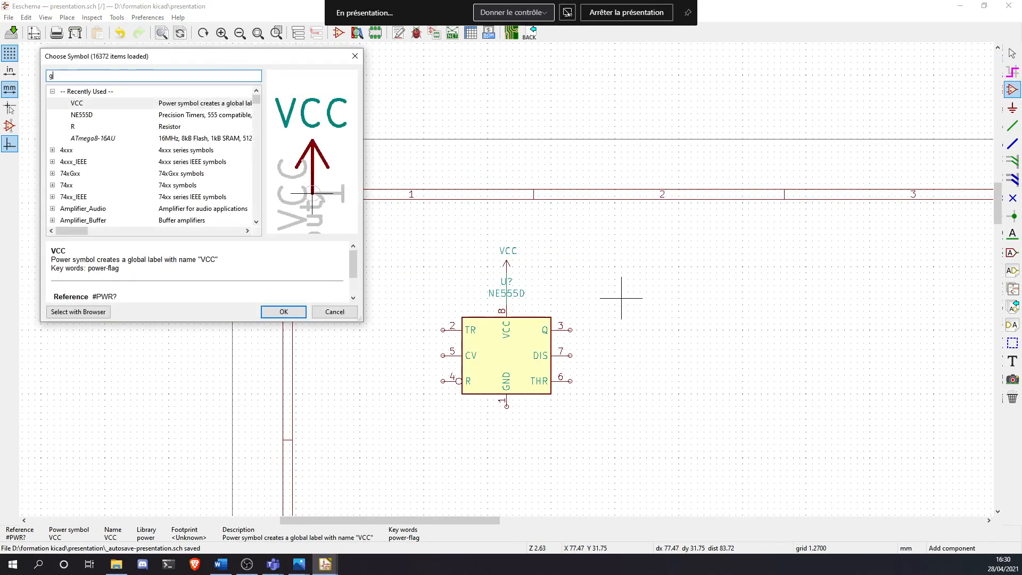
{"action": "type", "text": "nd"}
{"action": "key", "text": "Return"}
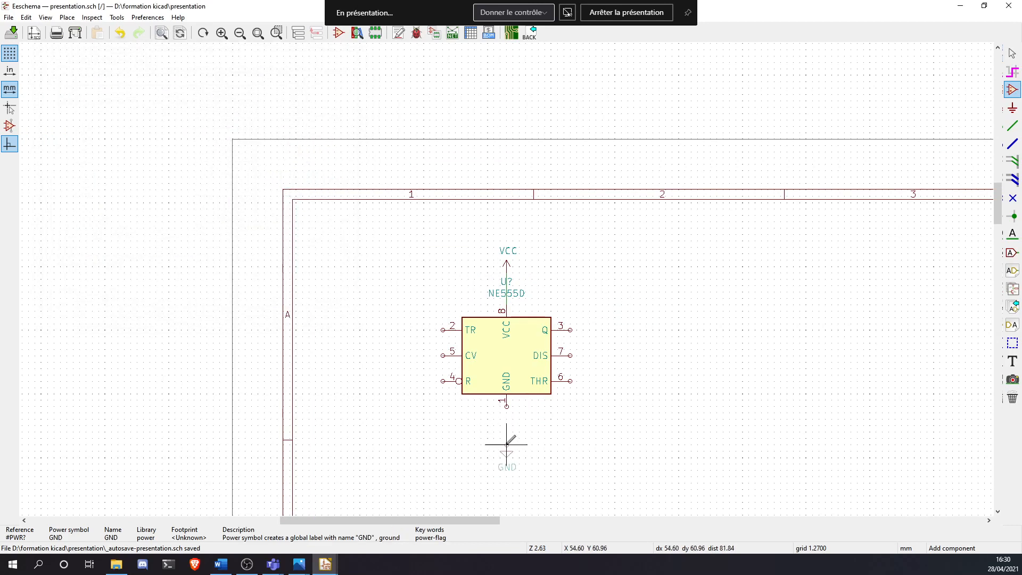
{"action": "left_click", "coordinate": [506, 438]}
Wire pin 1 (GND) of the NE555D to the GND power symbol
{"action": "scroll", "coordinate": [566, 433], "scroll_direction": "up", "scroll_amount": 2}
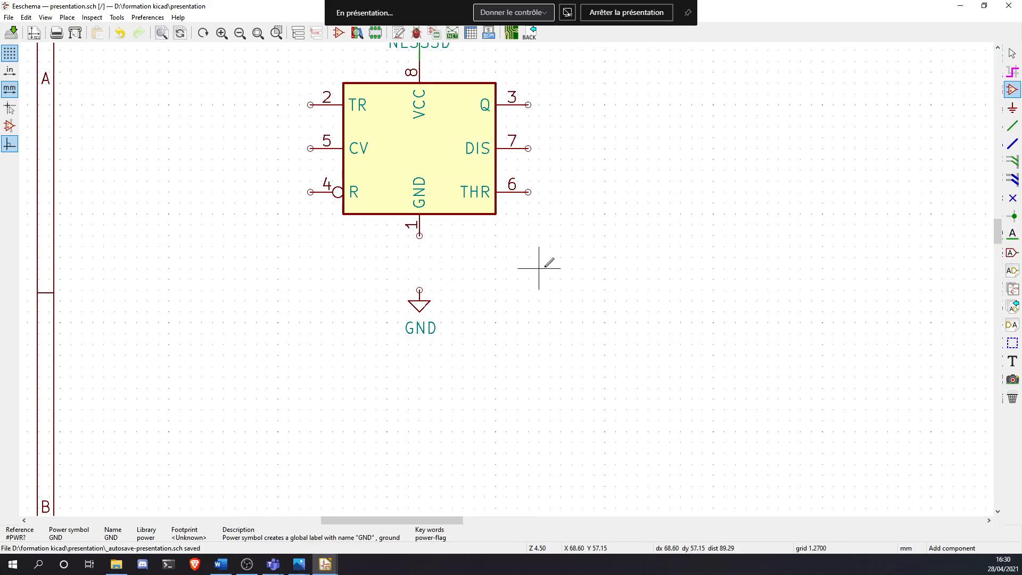
{"action": "key", "text": "w"}
{"action": "key", "text": "Escape"}
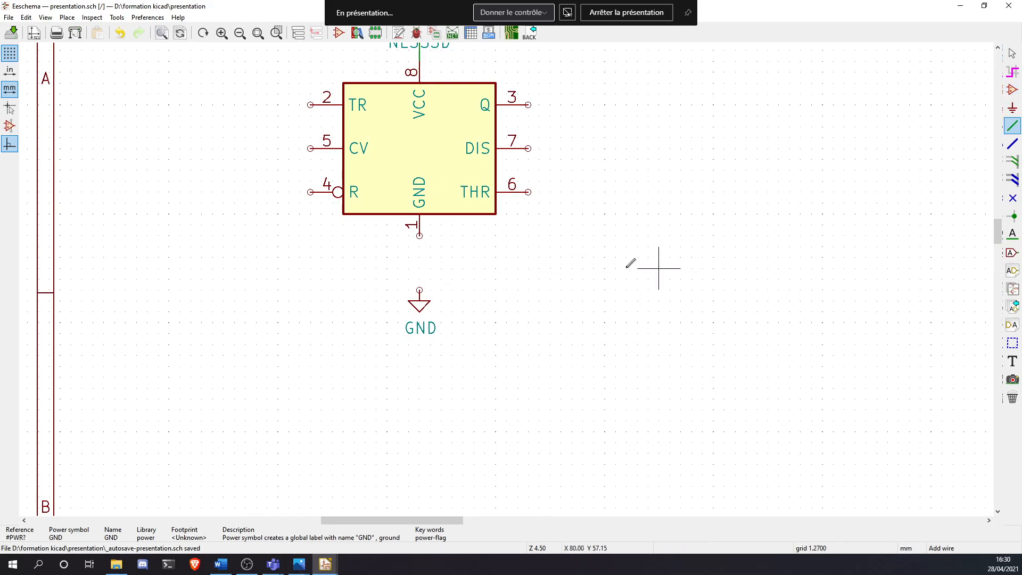
{"action": "left_click", "coordinate": [419, 235]}
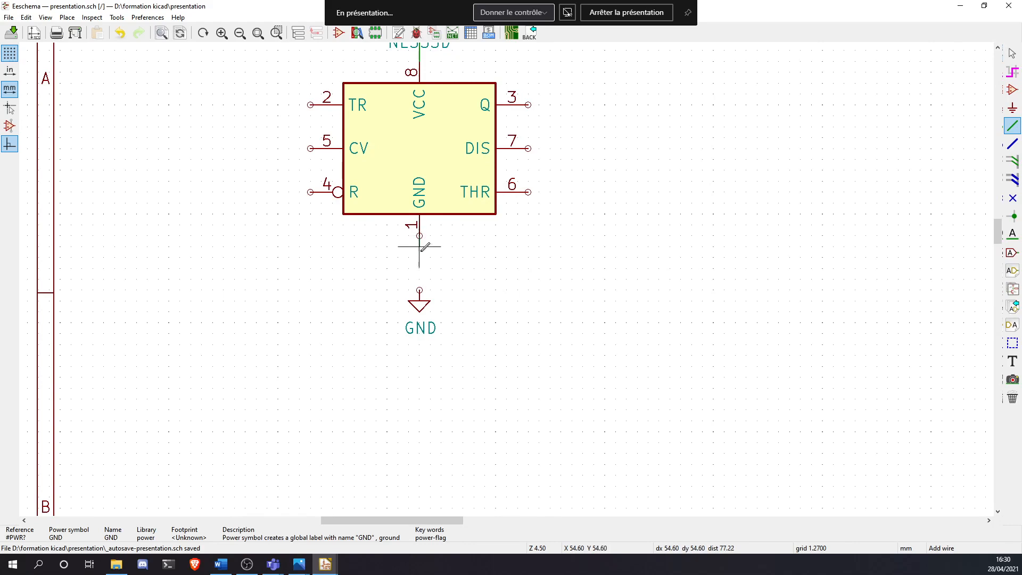
{"action": "left_click", "coordinate": [420, 290]}
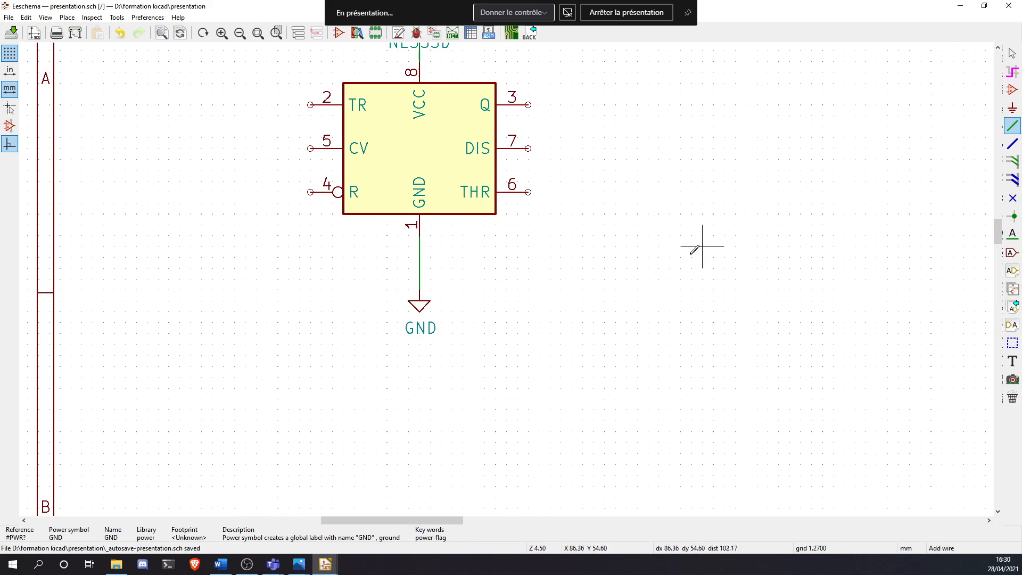
{"action": "left_click", "coordinate": [757, 236]}
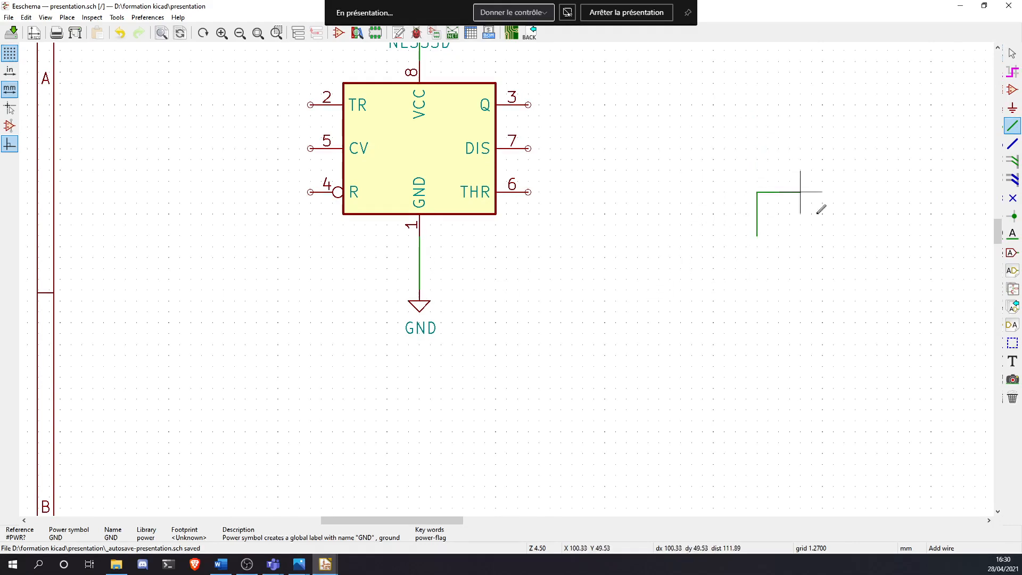
{"action": "key", "text": "Escape"}
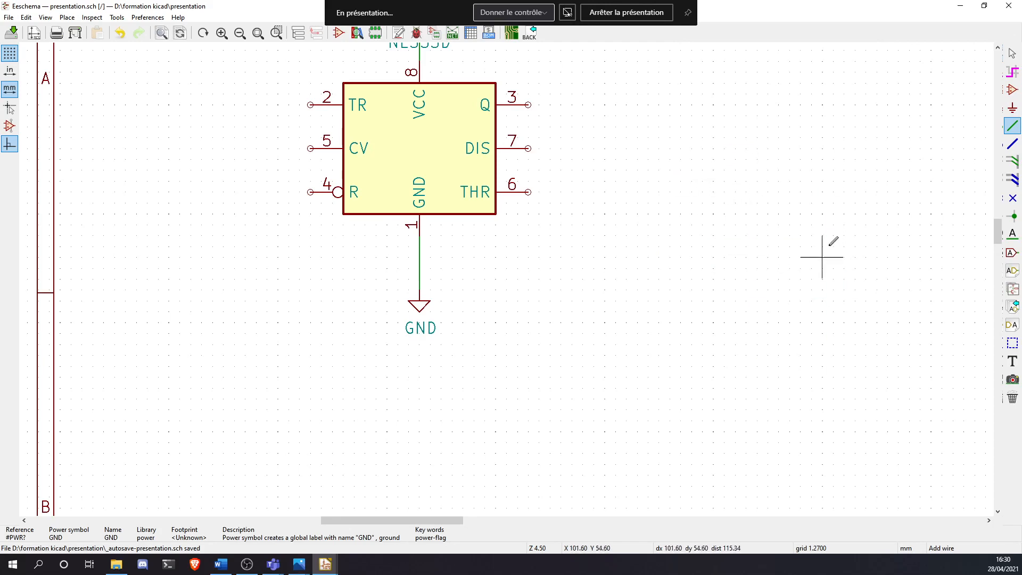
Draw a short L-shaped wire outward and up from pin 4 (R) of the NE555D
{"action": "middle_click_drag", "start_coordinate": [679, 175], "coordinate": [676, 288]}
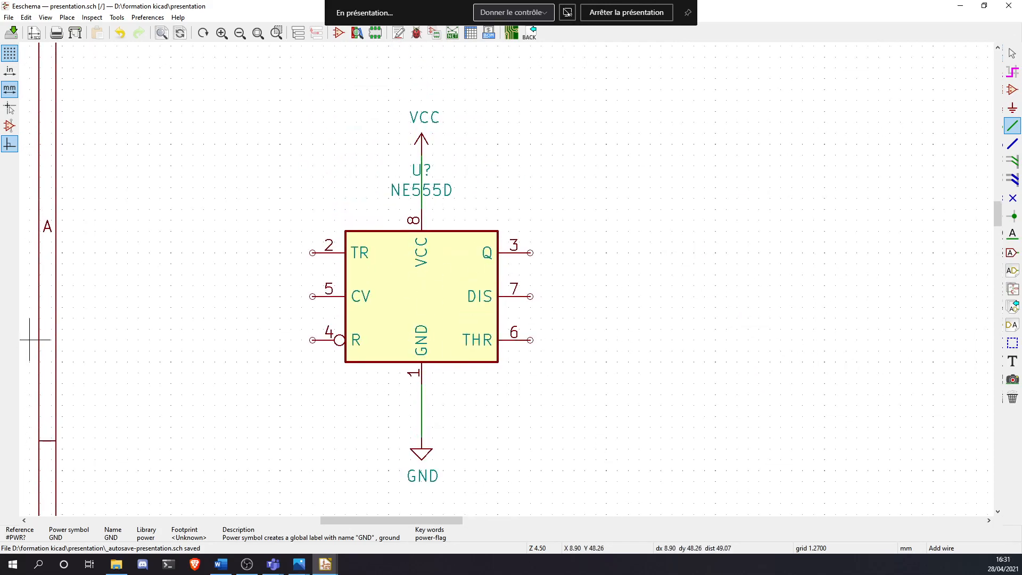
{"action": "left_click_drag", "start_coordinate": [0, 128], "coordinate": [0, 27]}
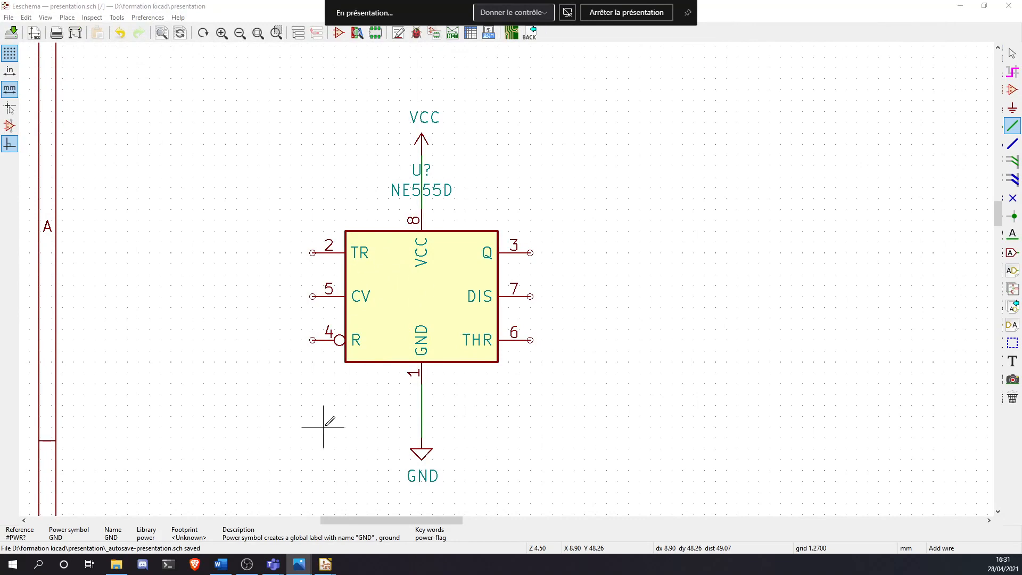
{"action": "left_click", "coordinate": [313, 339]}
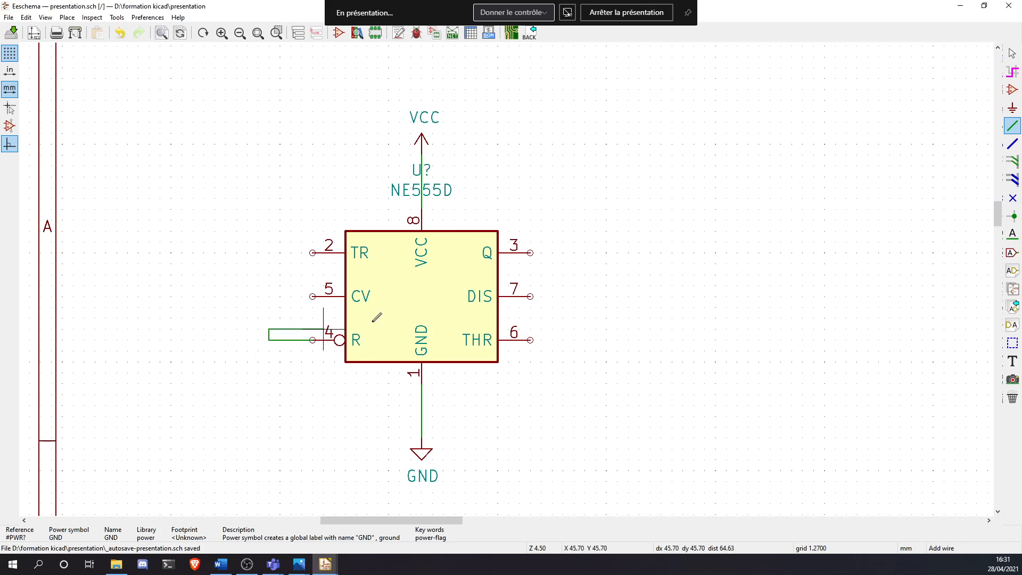
{"action": "double_click", "coordinate": [269, 329]}
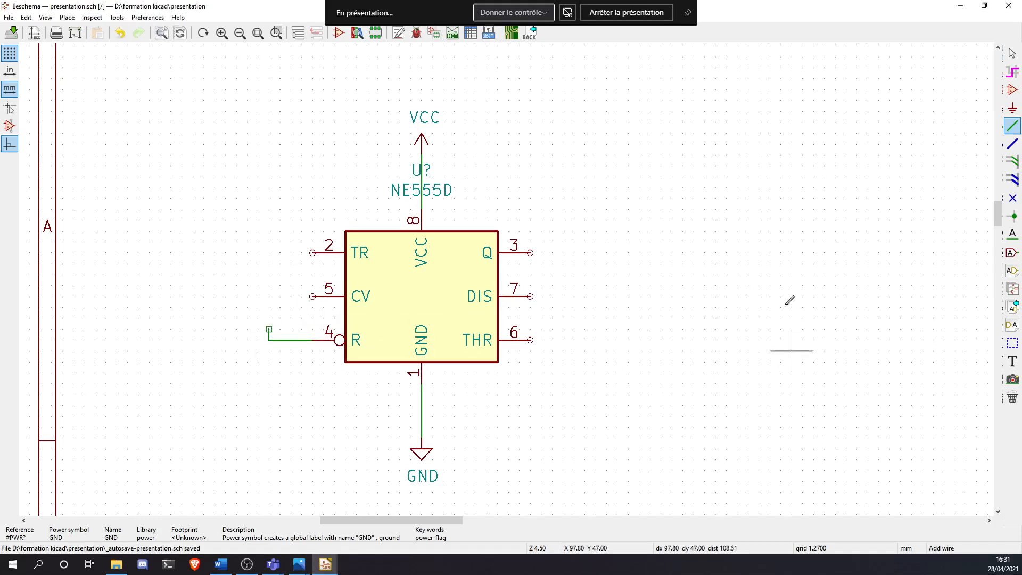
Duplicate the VCC power symbol and place the copy to the left of the wire on pin 4
{"action": "key", "text": "c"}
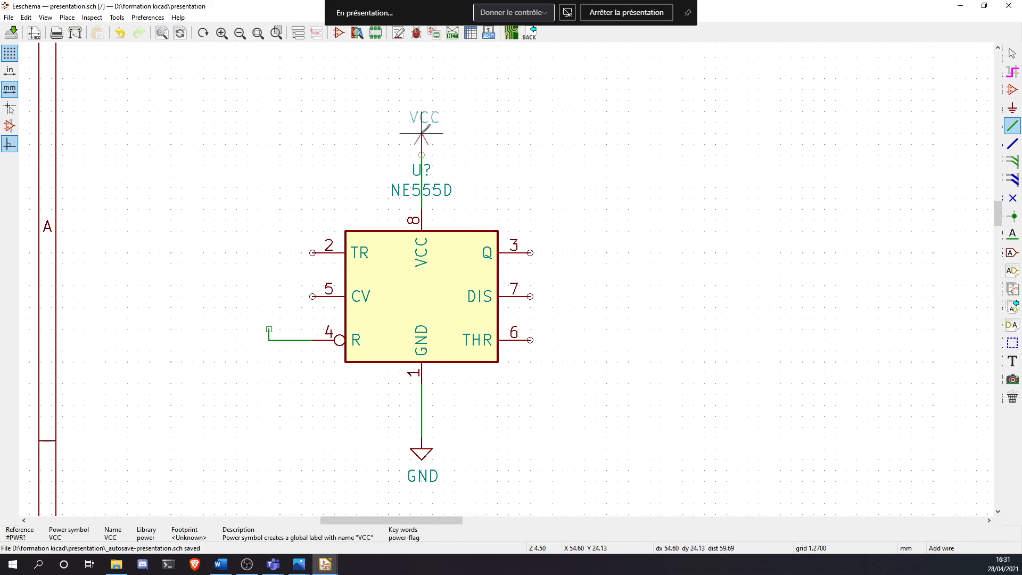
{"action": "left_click", "coordinate": [269, 329]}
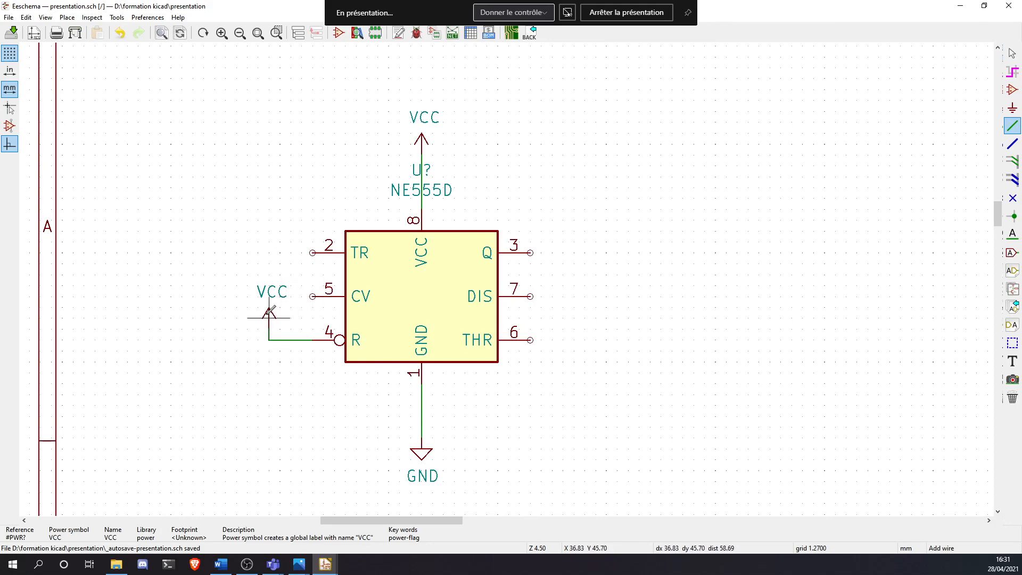
{"action": "key", "text": "m"}
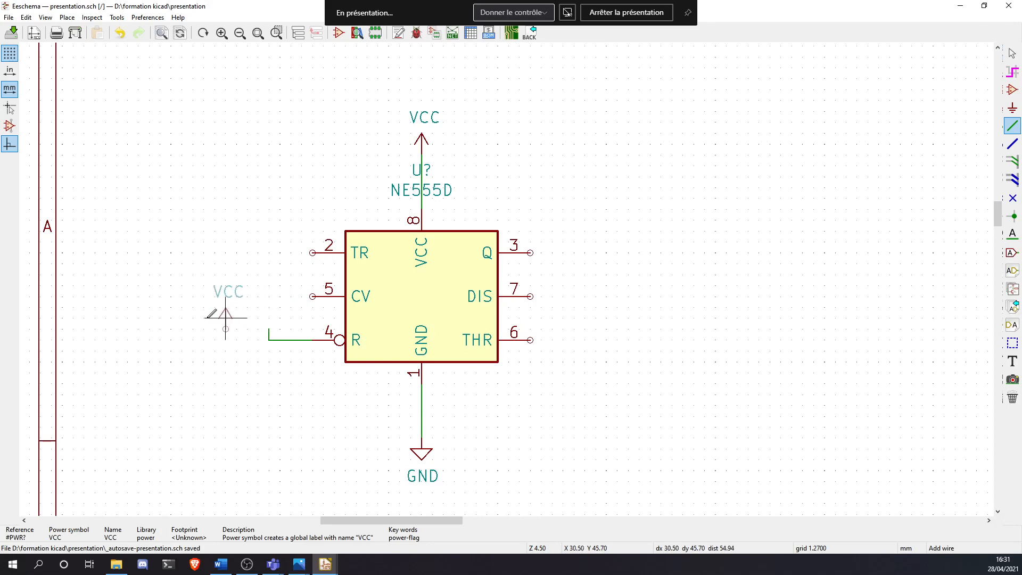
{"action": "left_click", "coordinate": [204, 317]}
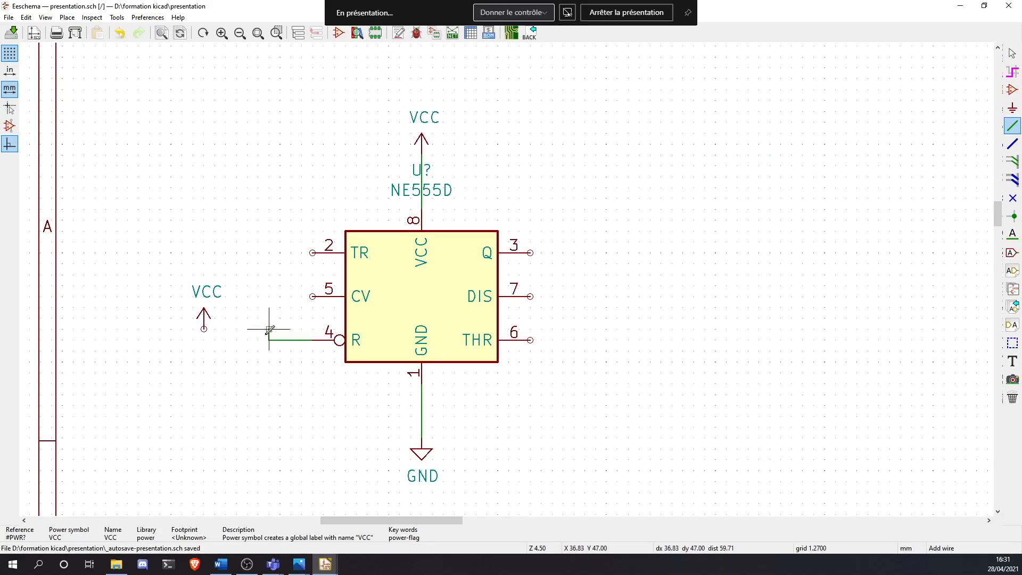
Delete both segments of the wire attached to pin 4 (R)
{"action": "key", "text": "Delete"}
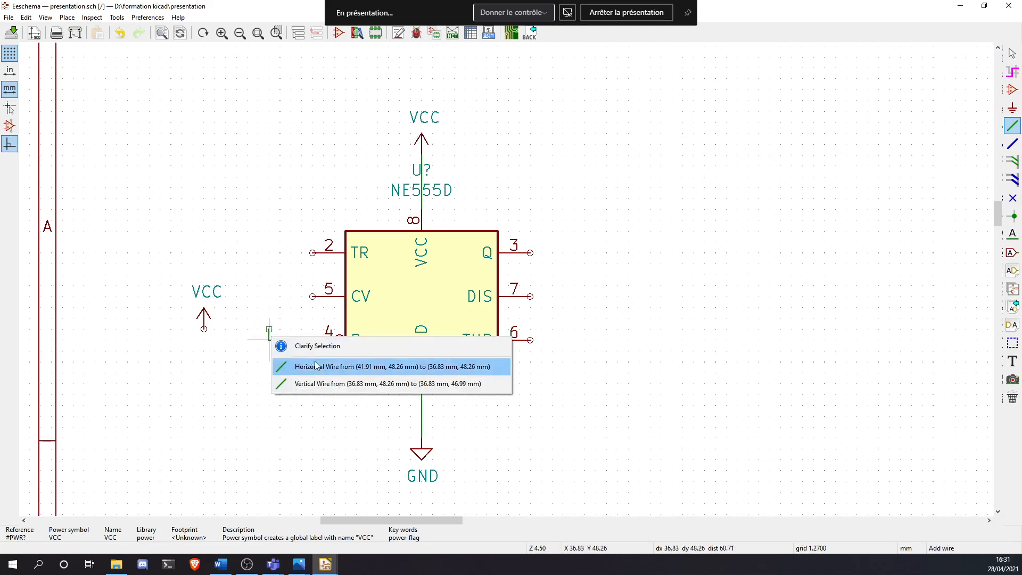
{"action": "left_click", "coordinate": [304, 362]}
{"action": "key", "text": "Delete"}
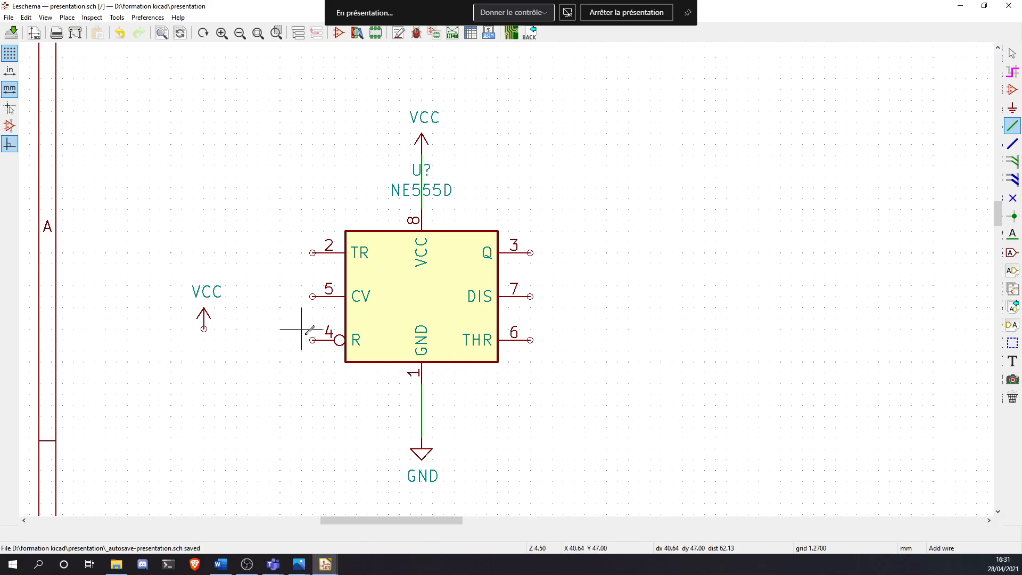
Move the copied VCC symbol level with pin 4 (R) of the NE555D and connect them with a straight wire
{"action": "key", "text": "m"}
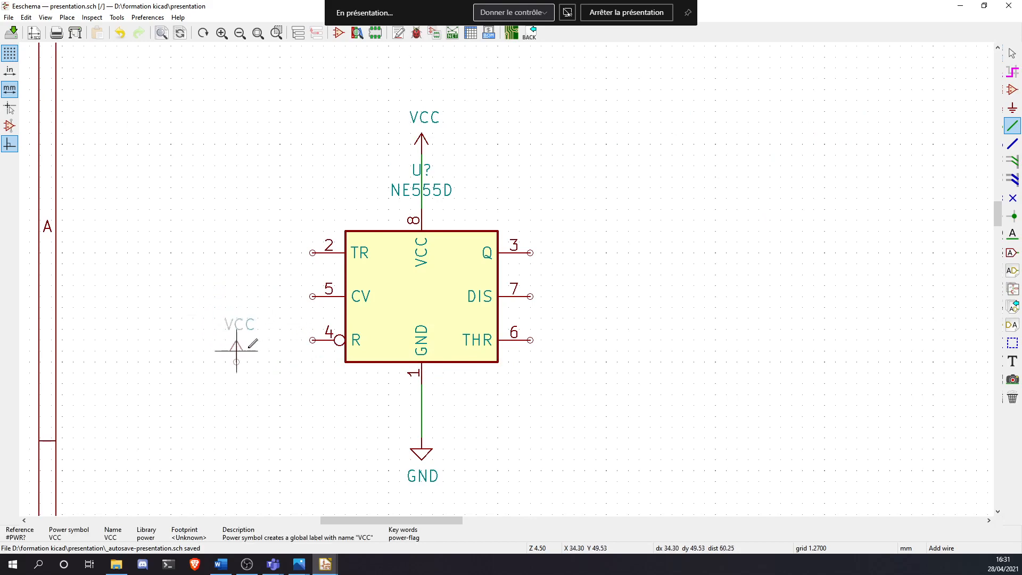
{"action": "left_click", "coordinate": [269, 329]}
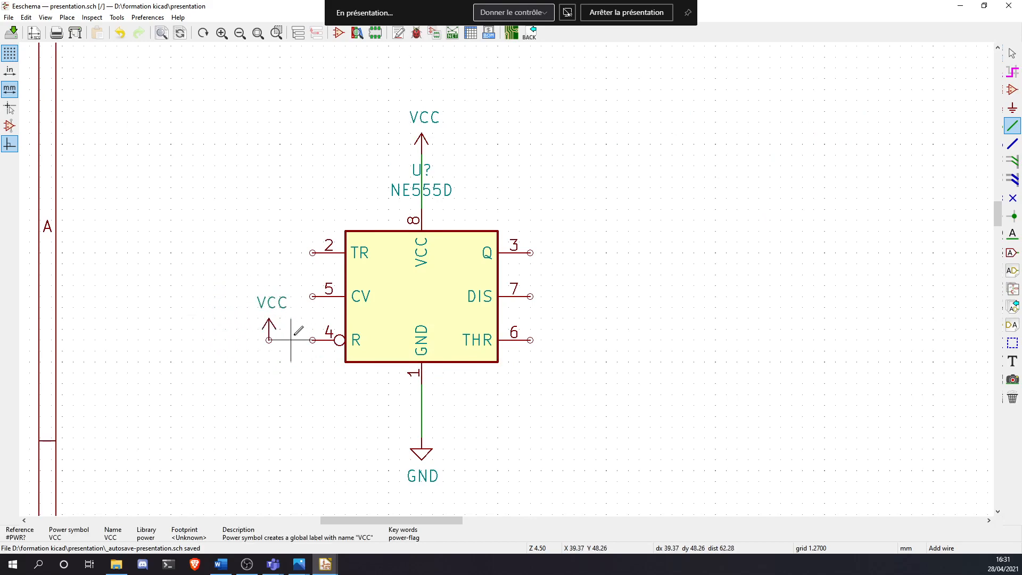
{"action": "left_click", "coordinate": [312, 339]}
{"action": "left_click", "coordinate": [268, 328]}
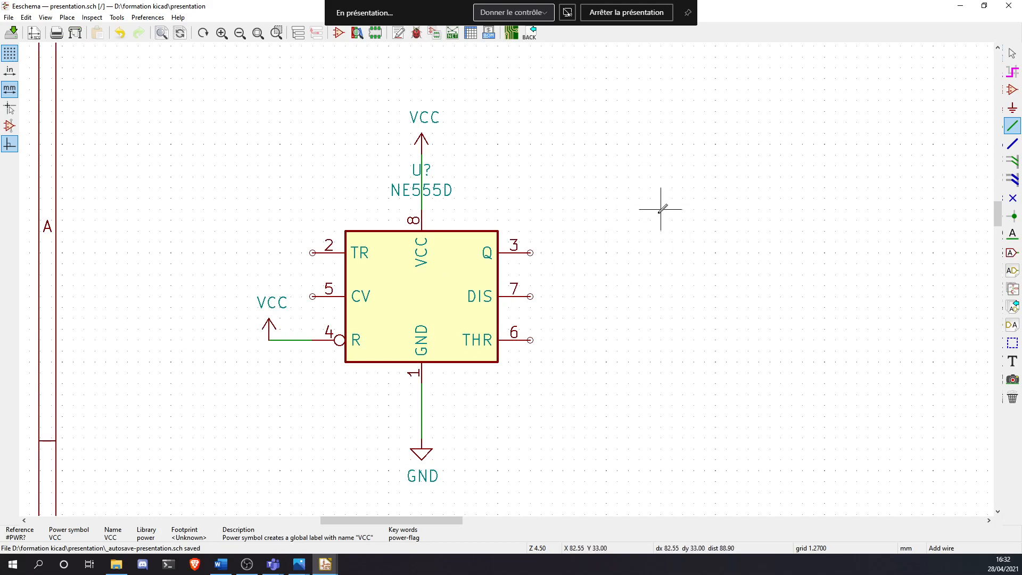
Search the symbol library for "connec" and preview the listed connector symbols
{"action": "key", "text": "a"}
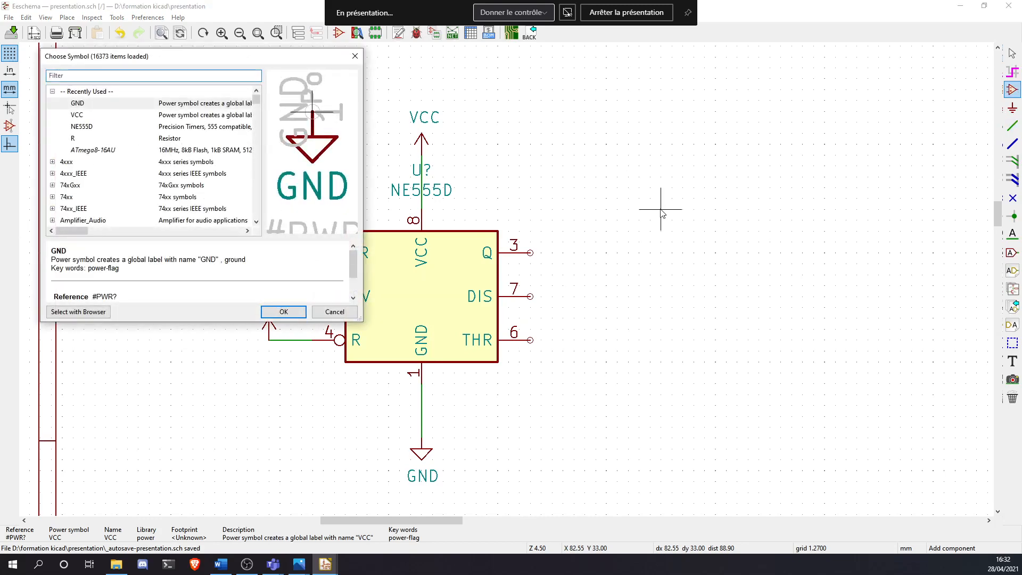
{"action": "type", "text": "connec"}
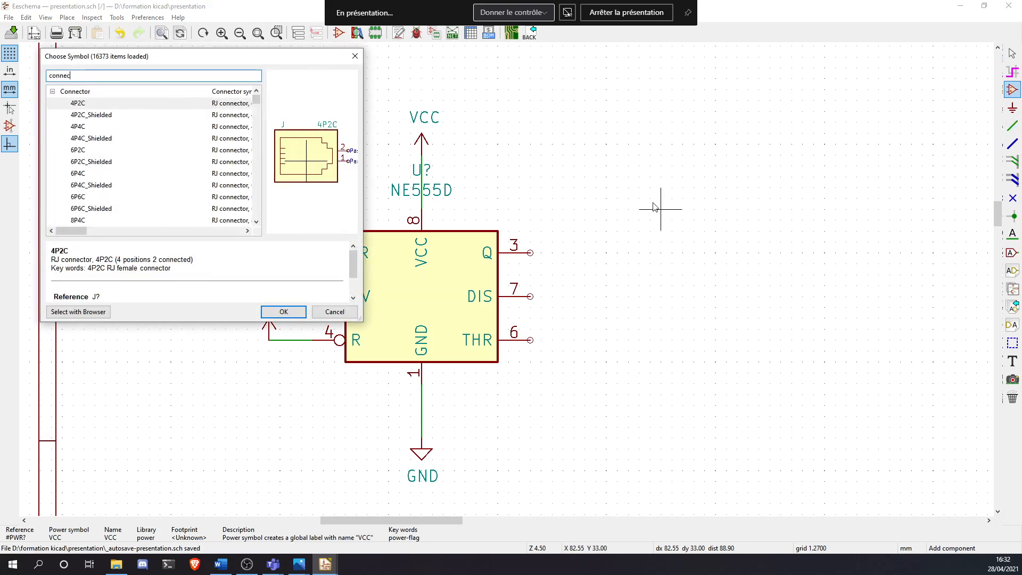
{"action": "scroll", "coordinate": [154, 128], "scroll_direction": "down", "scroll_amount": 7}
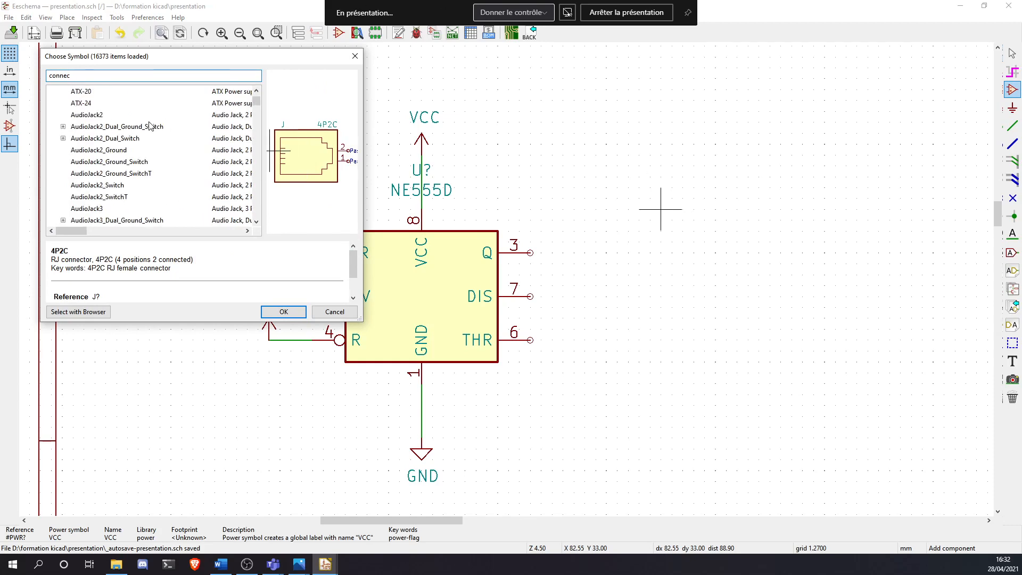
{"action": "left_click", "coordinate": [143, 150]}
{"action": "scroll", "coordinate": [127, 160], "scroll_direction": "down", "scroll_amount": 3}
{"action": "left_click", "coordinate": [120, 179]}
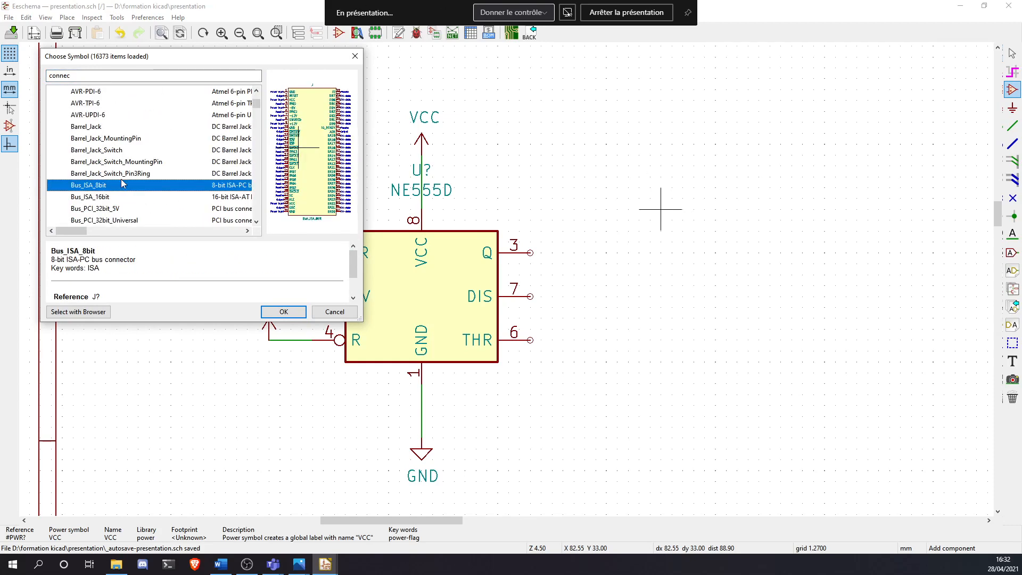
{"action": "scroll", "coordinate": [101, 139], "scroll_direction": "up", "scroll_amount": 15}
Find the Conn_01x01_Male symbol with the filter "male", place it facing pin 3 (Q) of the NE555D and wire them together
{"action": "left_click_drag", "start_coordinate": [90, 78], "coordinate": [25, 76]}
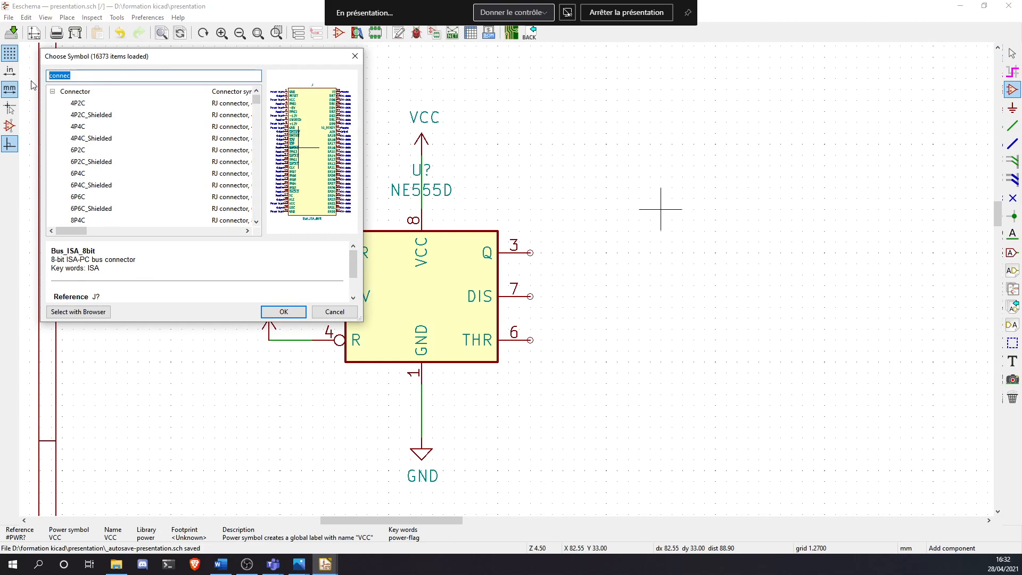
{"action": "type", "text": "male"}
{"action": "scroll", "coordinate": [133, 149], "scroll_direction": "down", "scroll_amount": 3}
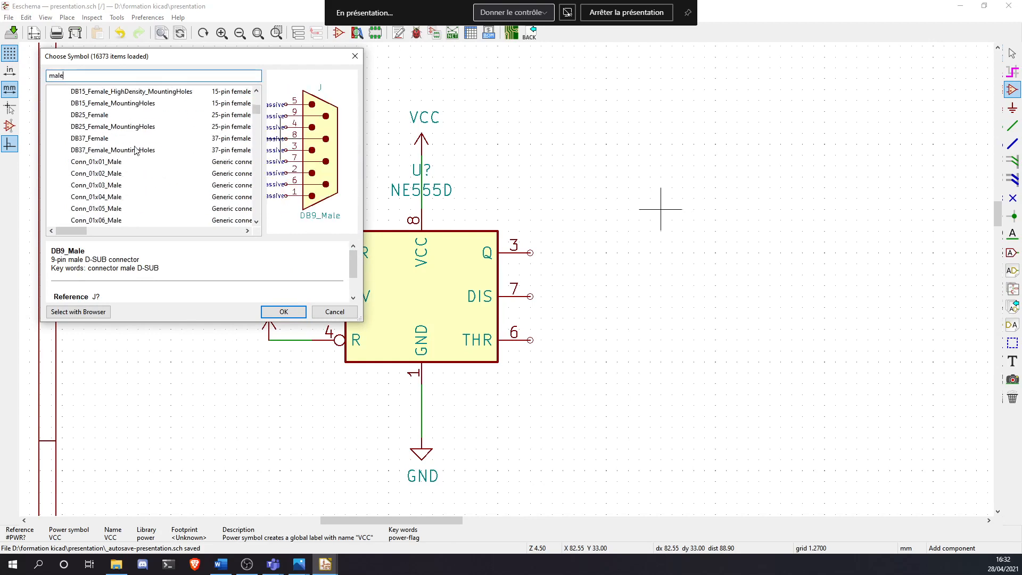
{"action": "left_click", "coordinate": [104, 163]}
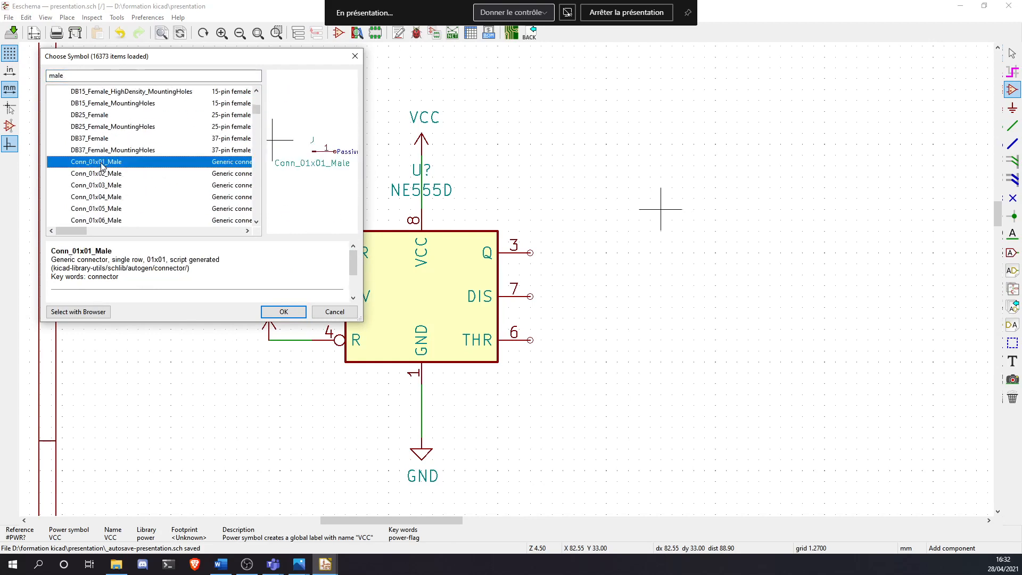
{"action": "double_click", "coordinate": [103, 165]}
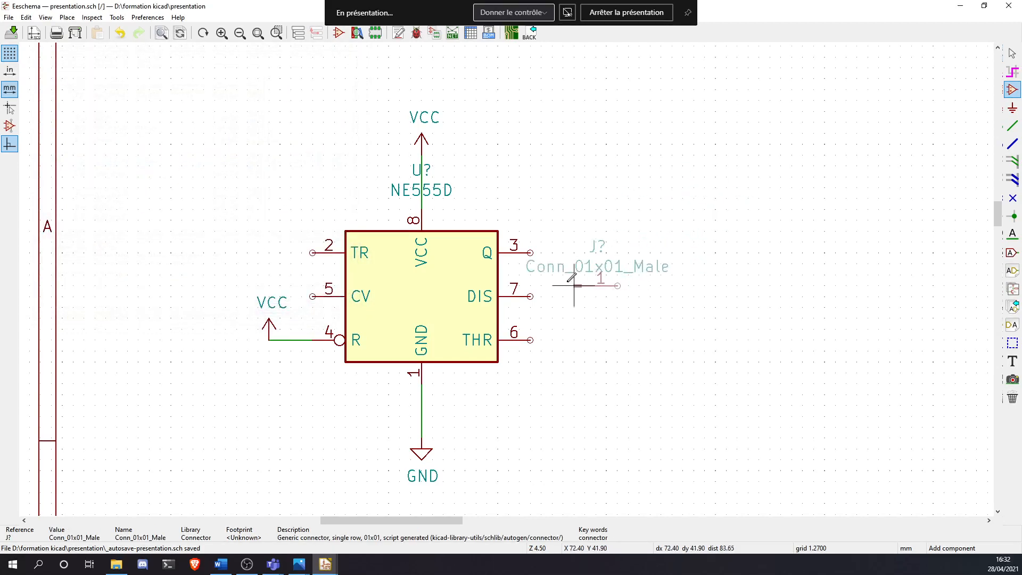
{"action": "left_click", "coordinate": [599, 249]}
{"action": "key", "text": "w"}
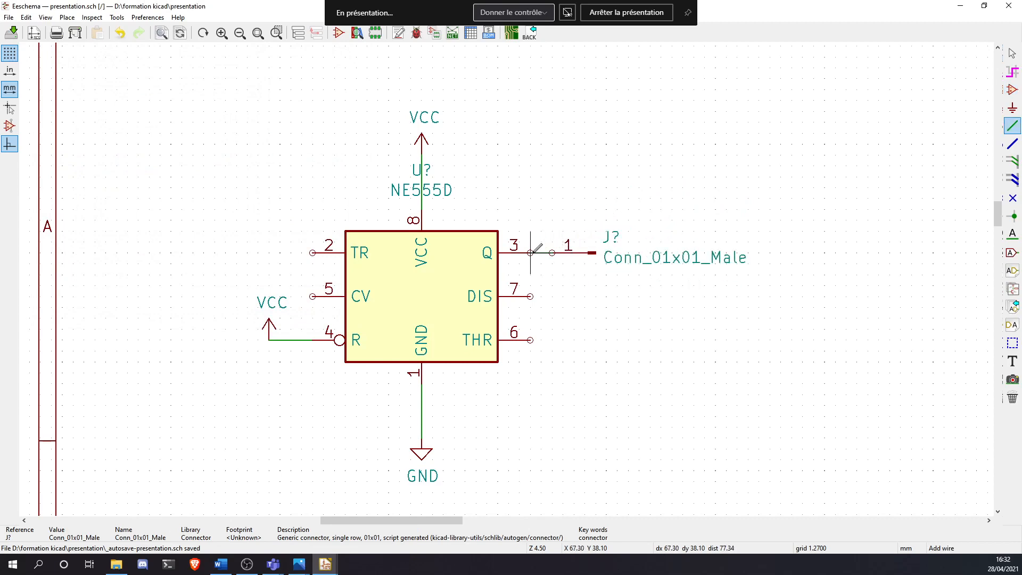
{"action": "left_click", "coordinate": [532, 251]}
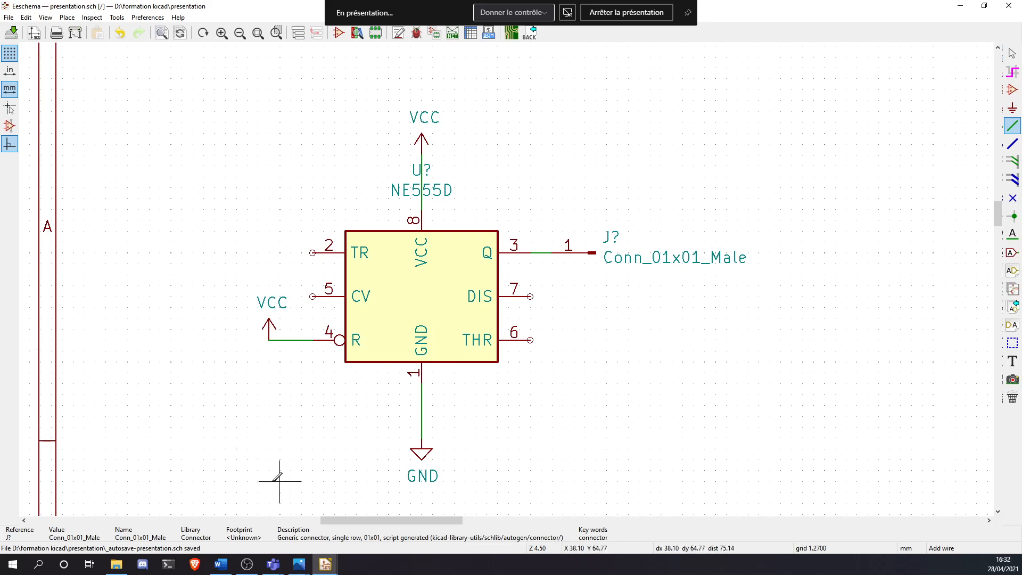
Consult the NE555 astable diagram in Photos and draw an L-shaped wire from pin 5 (CV) outward past the VCC symbol and down
{"action": "key", "text": "alt+Tab"}
{"action": "left_click_drag", "start_coordinate": [0, 78], "coordinate": [0, 49]}
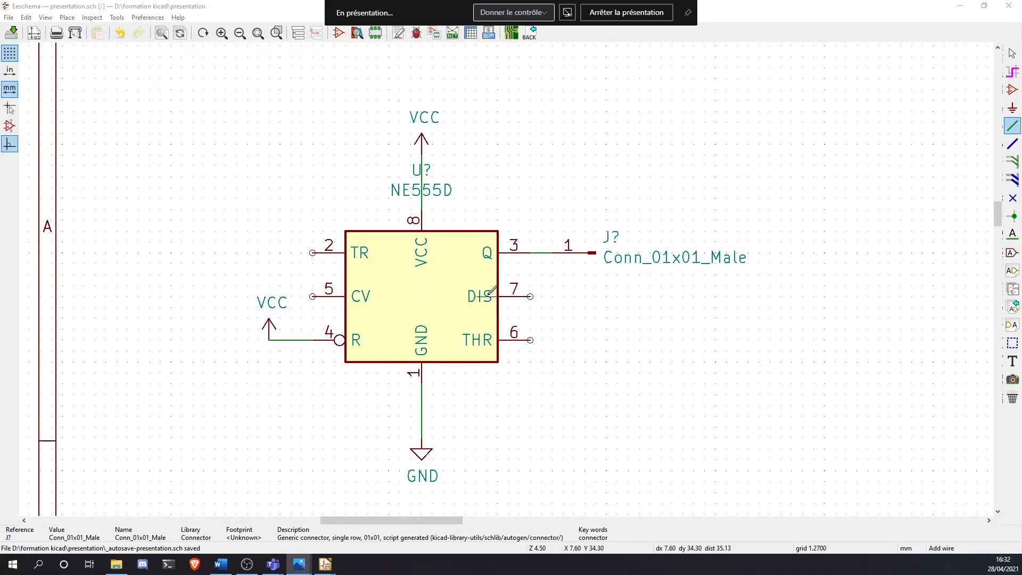
{"action": "left_click", "coordinate": [313, 296]}
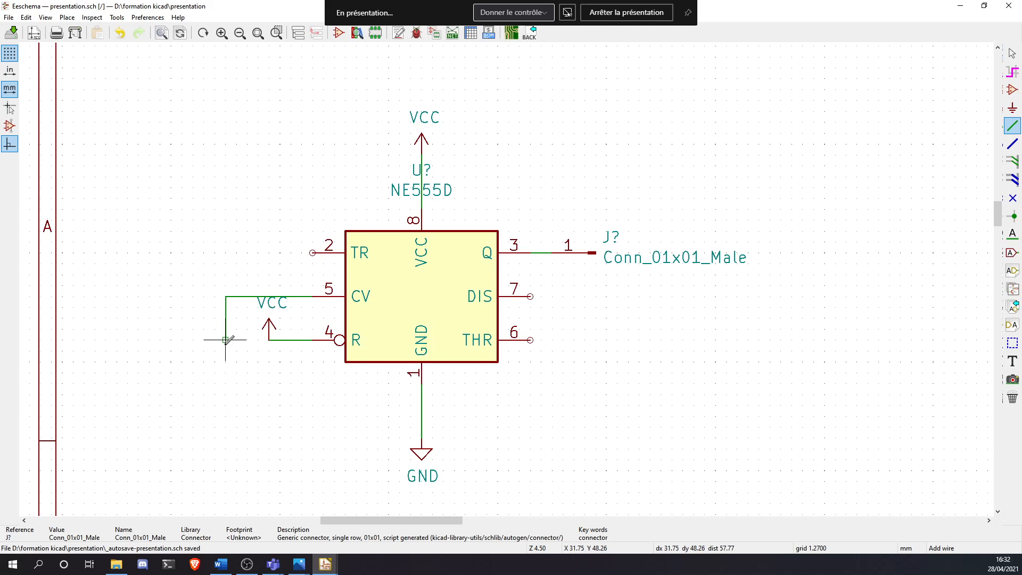
{"action": "double_click", "coordinate": [225, 340]}
Add an unpolarized capacitor (C) with its upper pin on the free end of the pin 5 (CV) wire
{"action": "type", "text": "a"}
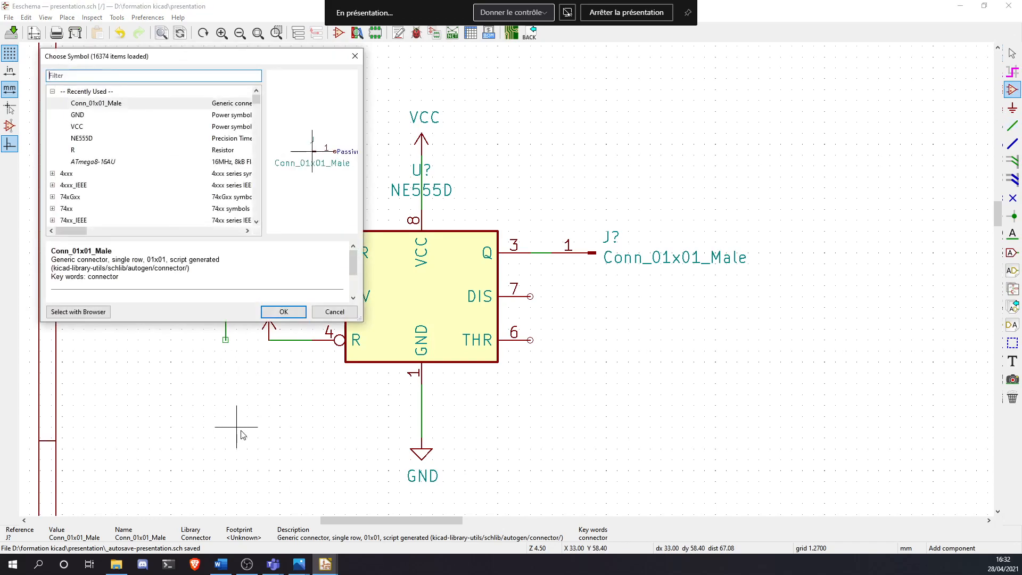
{"action": "type", "text": "c"}
{"action": "key", "text": "Return"}
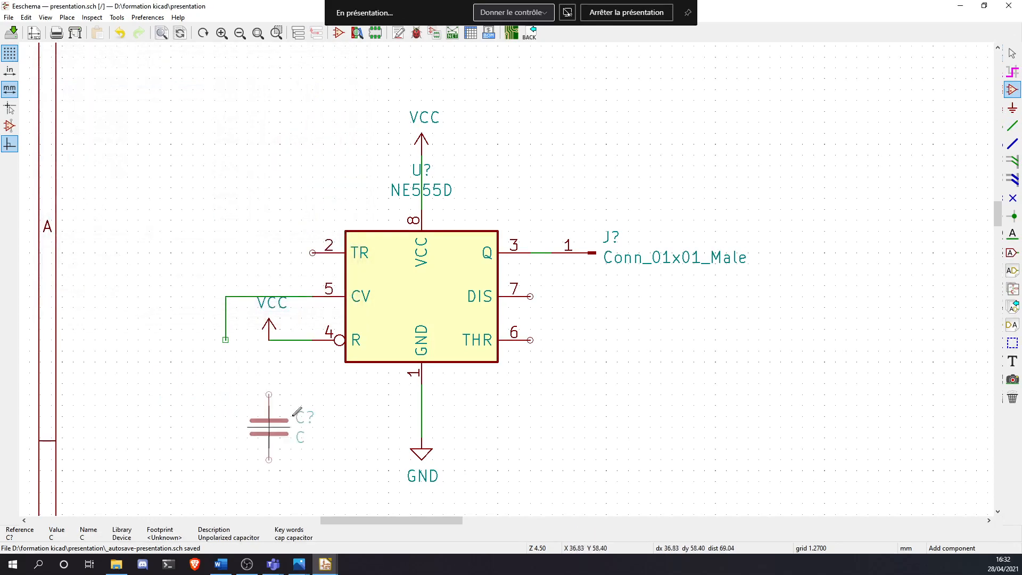
{"action": "left_click", "coordinate": [254, 358]}
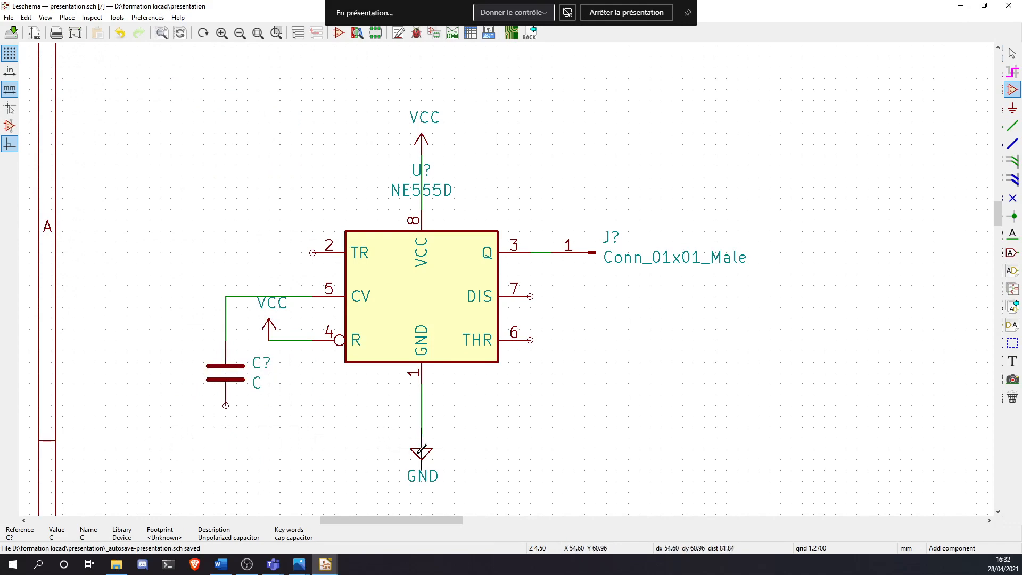
Duplicate the GND symbol, place the copy below the capacitor and wire it to the capacitor's lower pin
{"action": "key", "text": "c"}
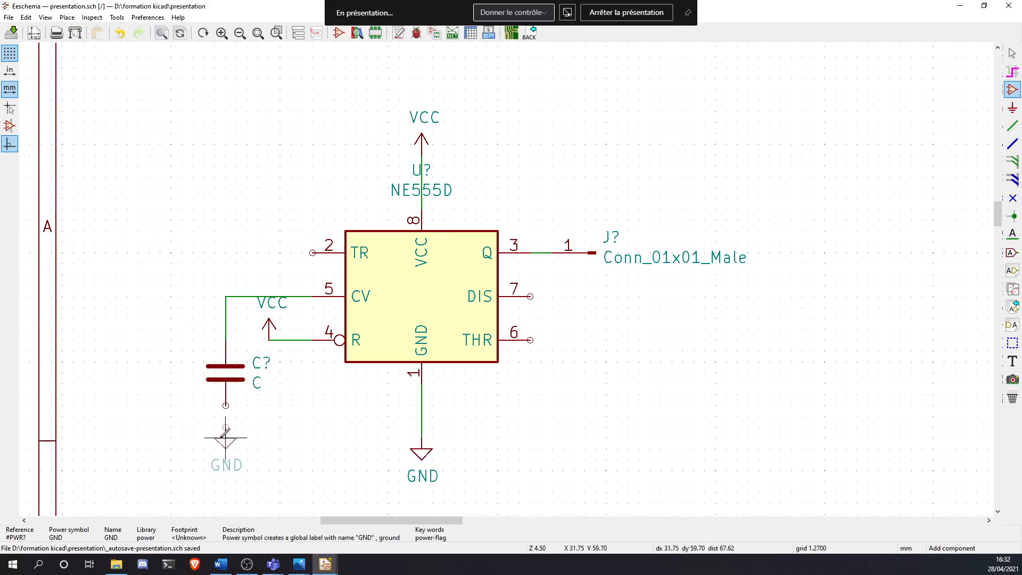
{"action": "key", "text": "w"}
{"action": "left_click", "coordinate": [226, 428]}
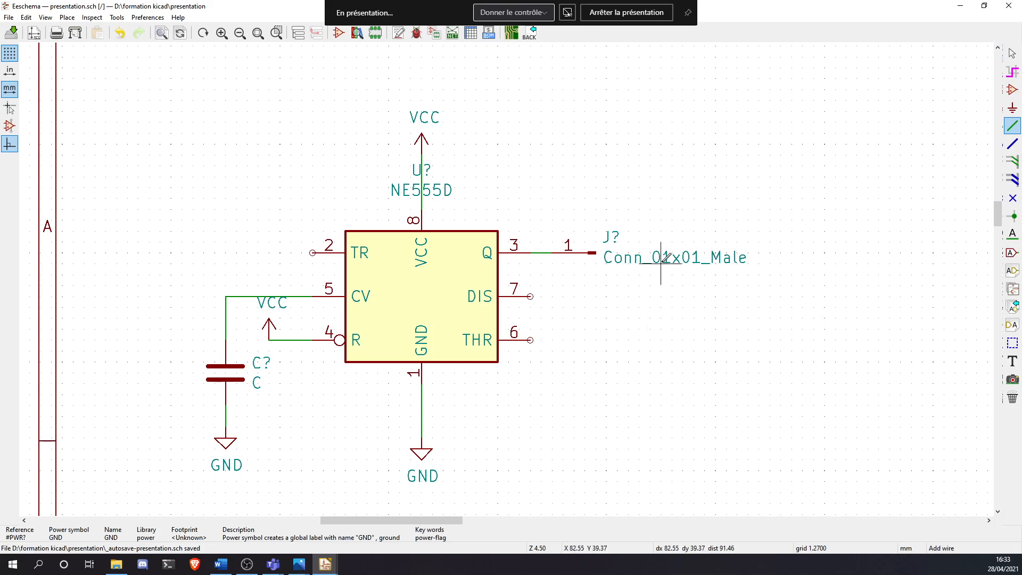
Move the Conn_01x01_Male value text directly beneath the connector symbol on pin 3 (Q)
{"action": "key", "text": "m"}
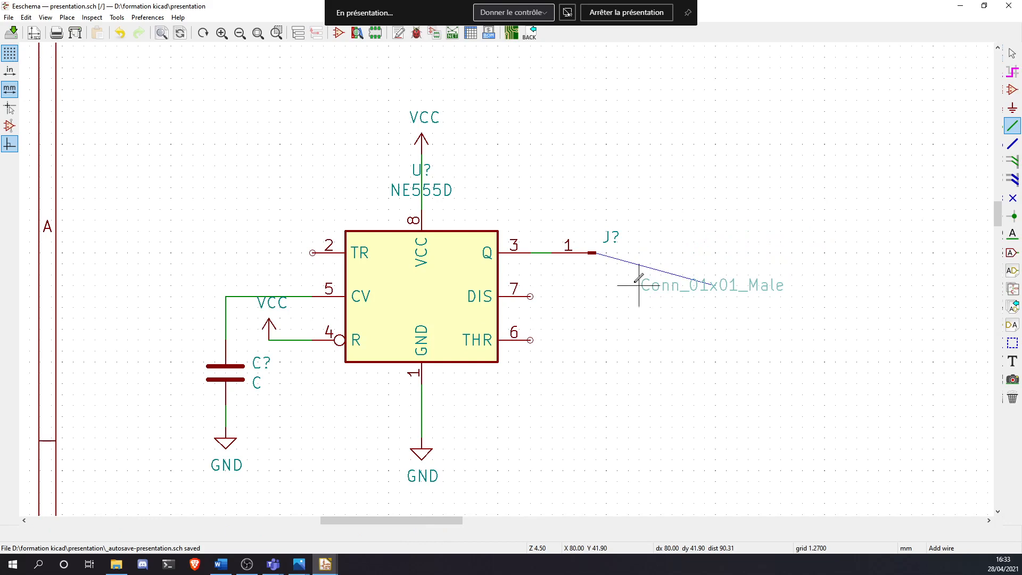
{"action": "left_click", "coordinate": [601, 258]}
{"action": "key", "text": "m"}
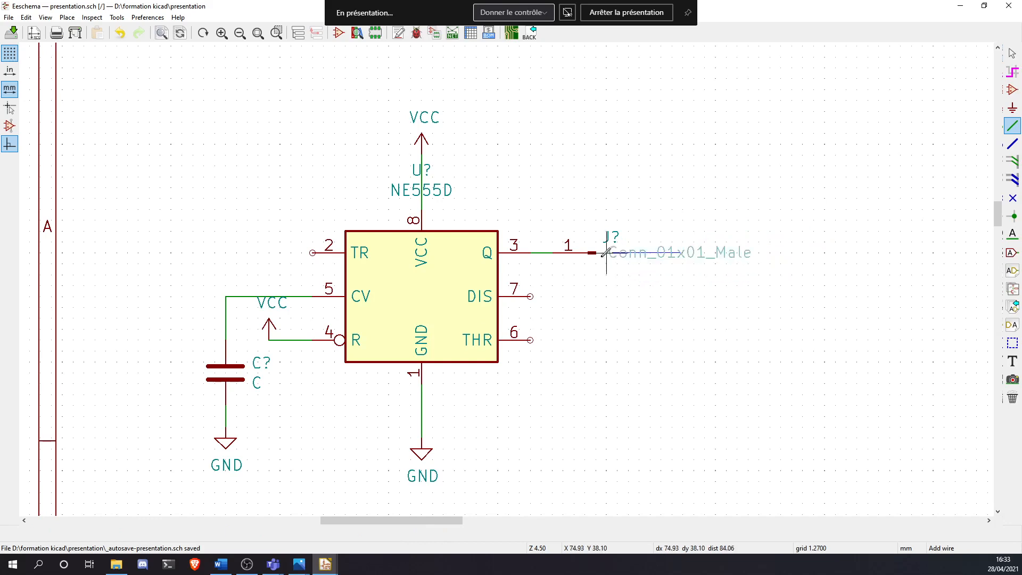
{"action": "left_click", "coordinate": [502, 261]}
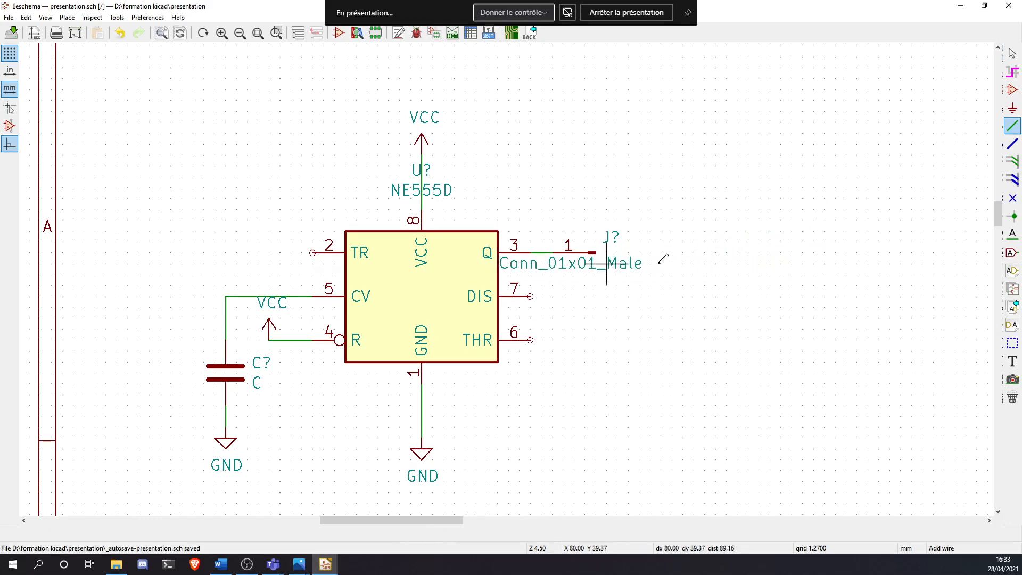
Draw an L-shaped wire from pin 7 (DIS) outward and up, and check the astable diagram in Photos
{"action": "left_click", "coordinate": [530, 296]}
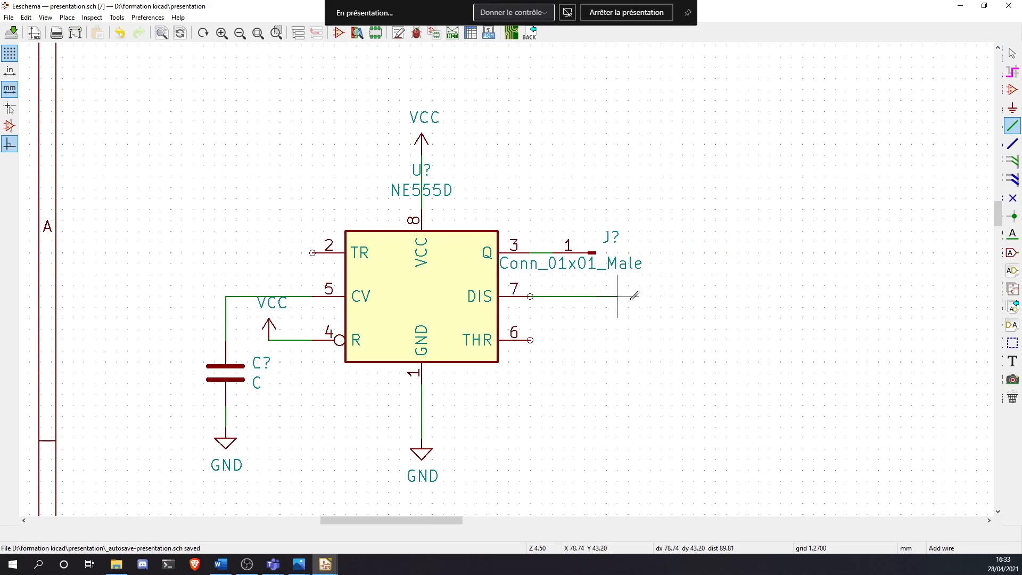
{"action": "double_click", "coordinate": [683, 263]}
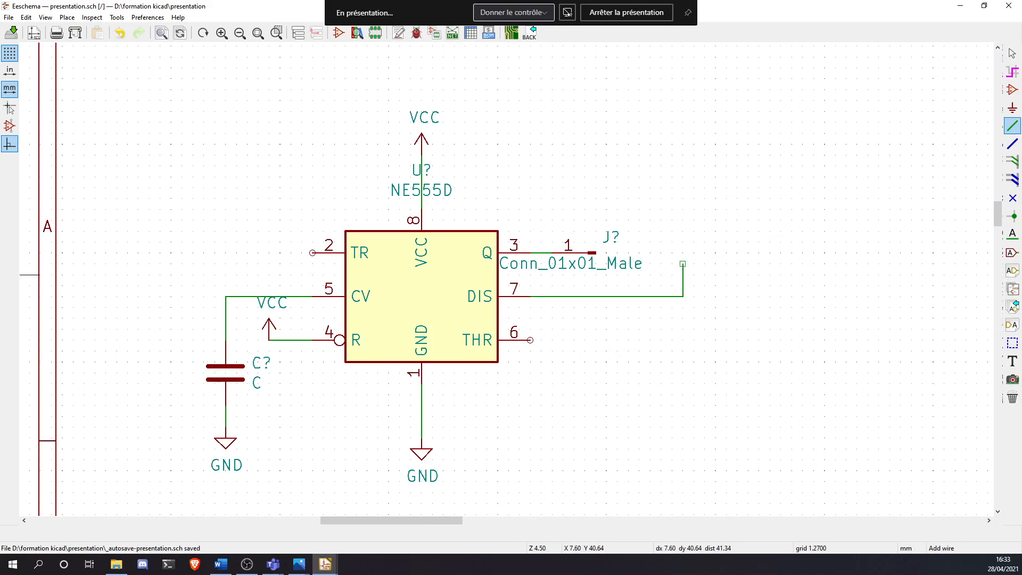
{"action": "key", "text": "alt+Tab"}
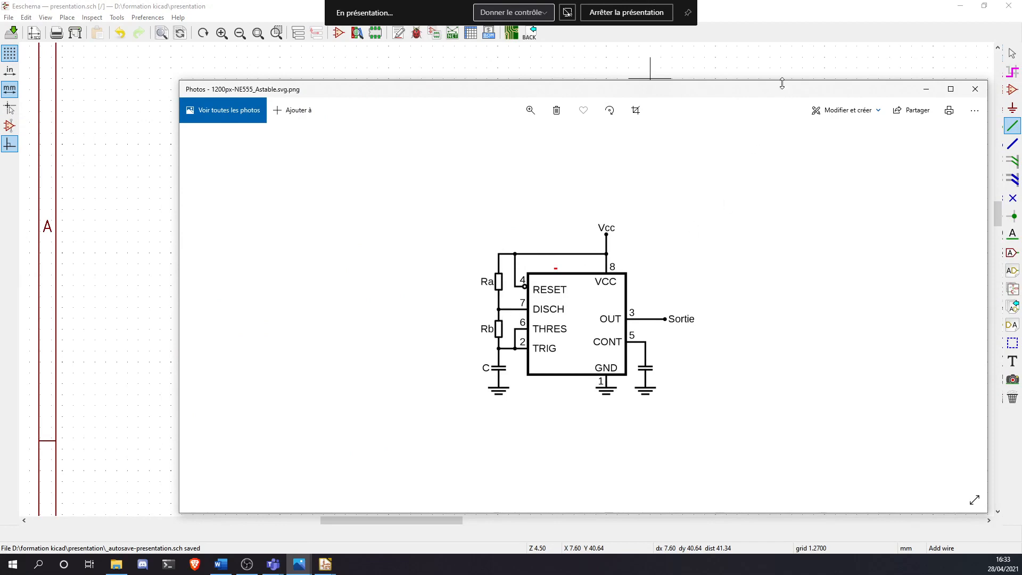
{"action": "left_click_drag", "start_coordinate": [782, 82], "coordinate": [404, 128]}
{"action": "left_click_drag", "start_coordinate": [569, 137], "coordinate": [0, 151]}
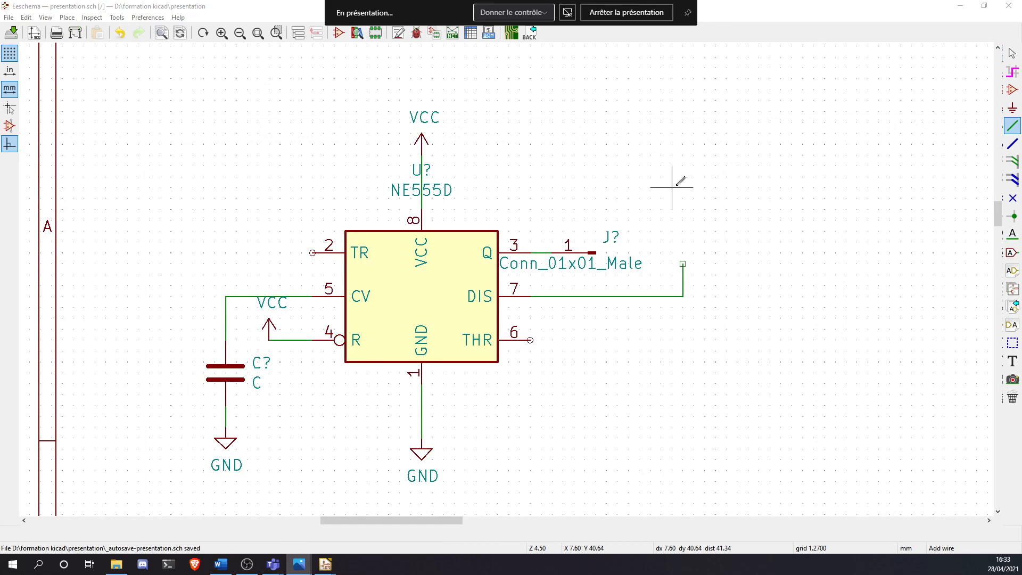
Place a VCC power symbol directly above the free end of the pin 7 (DIS) wire, leaving room for a resistor
{"action": "left_click", "coordinate": [705, 188]}
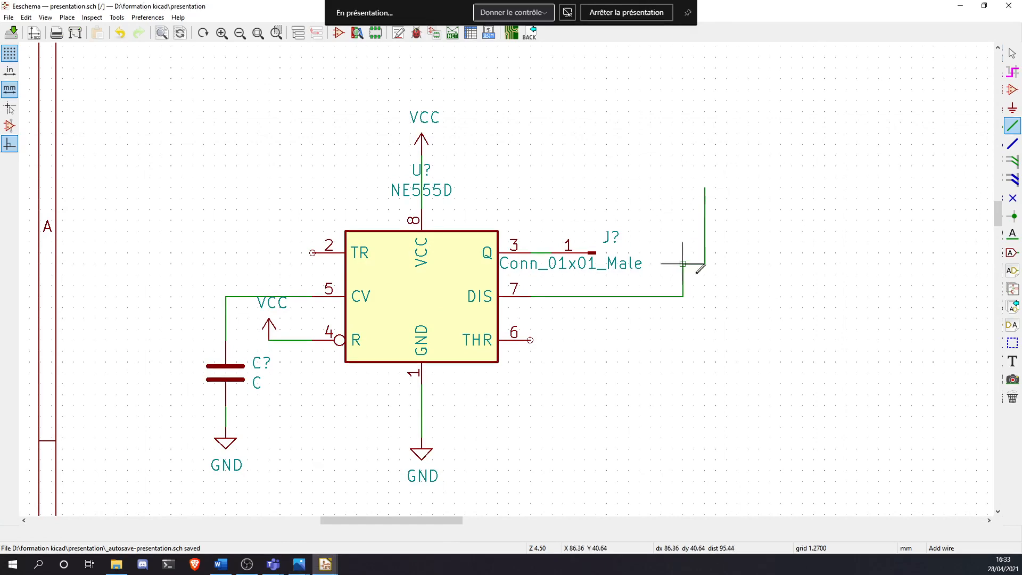
{"action": "key", "text": "Escape"}
{"action": "key", "text": "a"}
{"action": "left_click", "coordinate": [704, 198]}
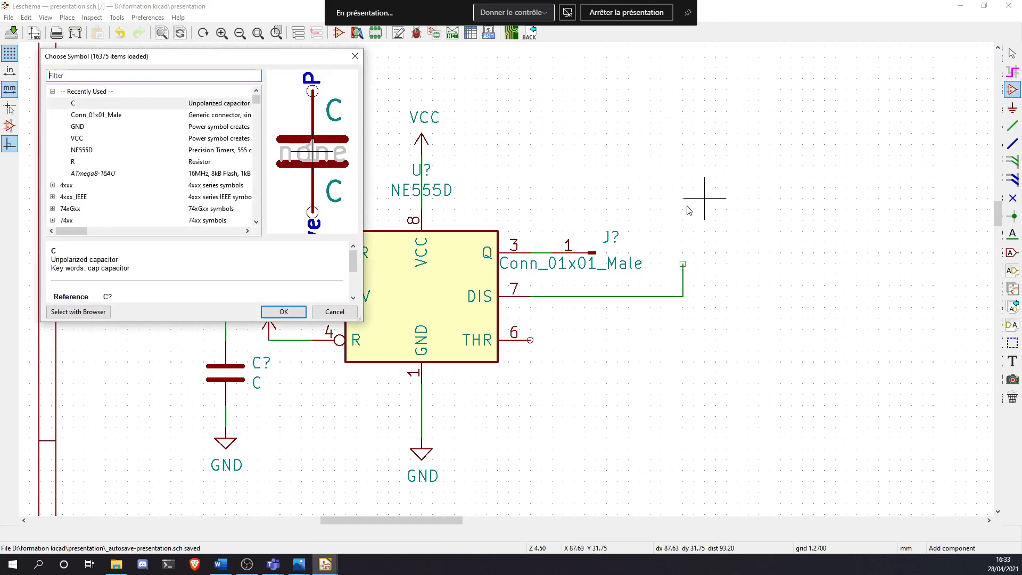
{"action": "type", "text": "vcc"}
{"action": "key", "text": "Return"}
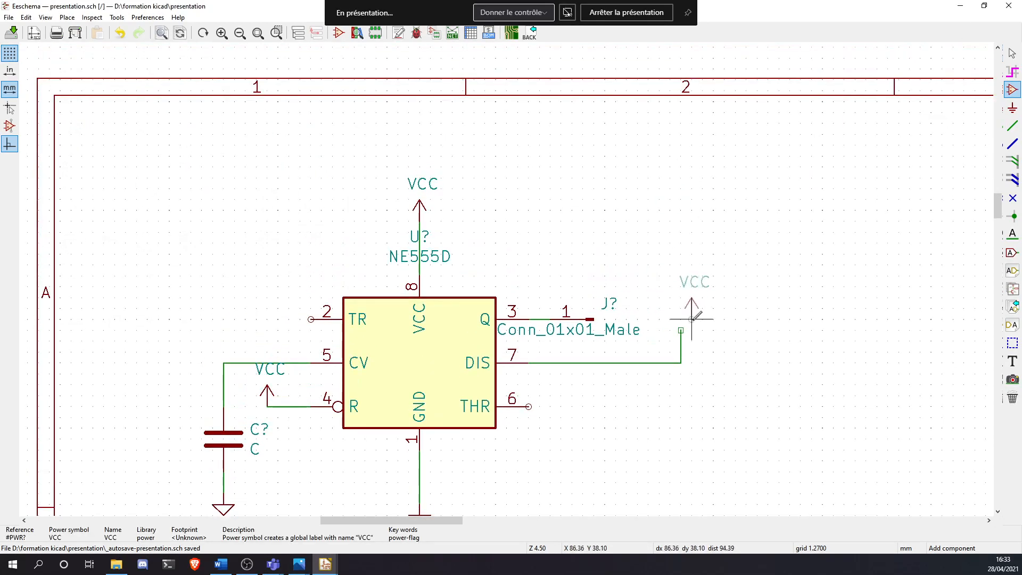
{"action": "left_click", "coordinate": [681, 254]}
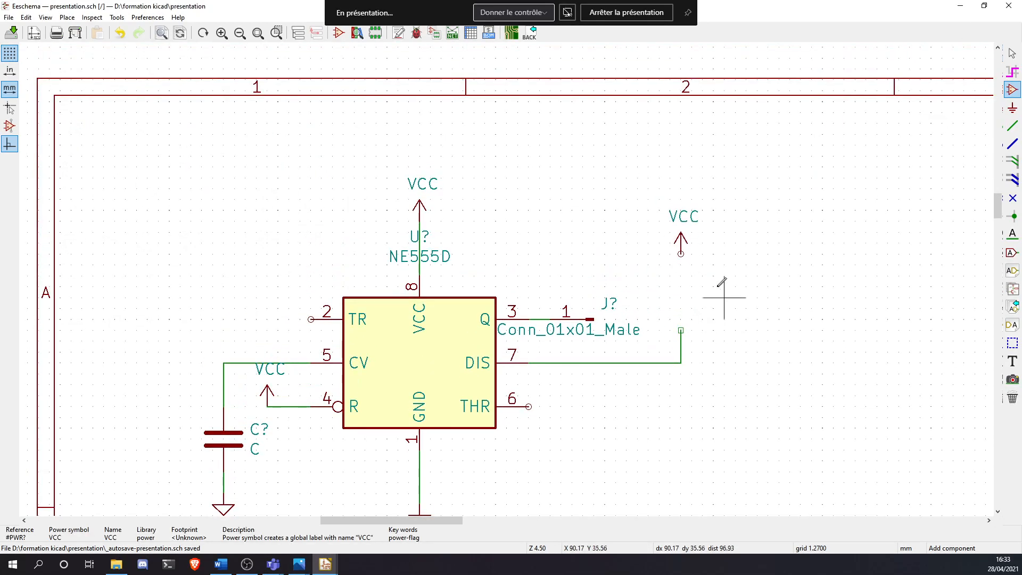
Add a resistor (R) directly under the new VCC symbol and wire its lower pin to the pin 7 (DIS) wire
{"action": "left_click", "coordinate": [718, 281]}
{"action": "type", "text": "r"}
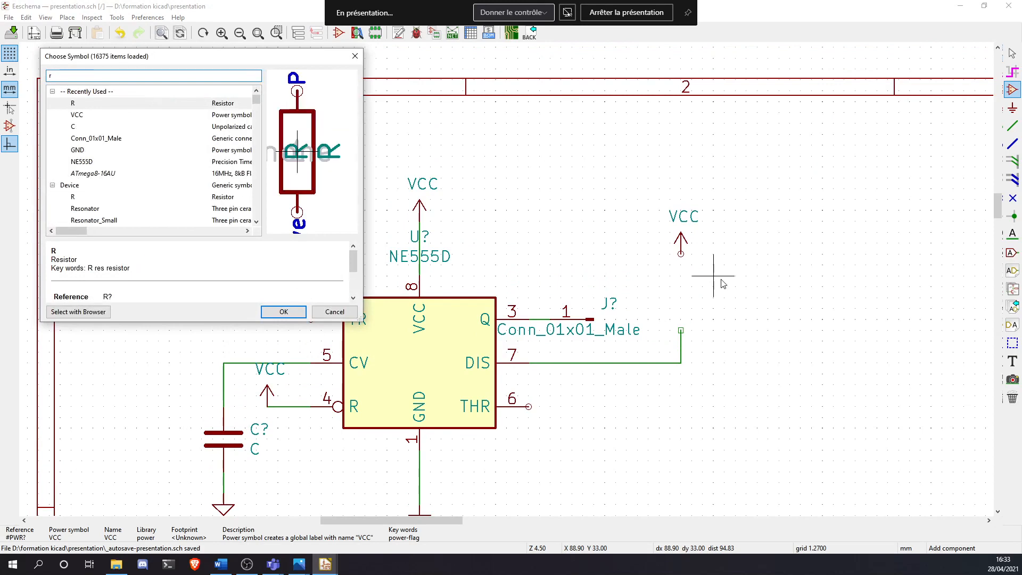
{"action": "key", "text": "Return"}
{"action": "left_click", "coordinate": [680, 287]}
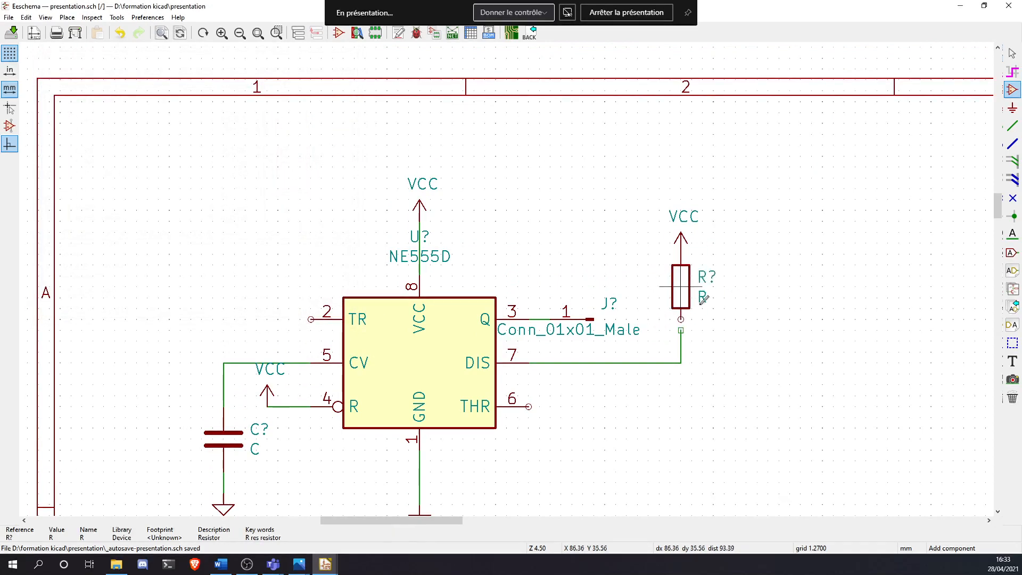
{"action": "key", "text": "w"}
{"action": "left_click", "coordinate": [680, 318]}
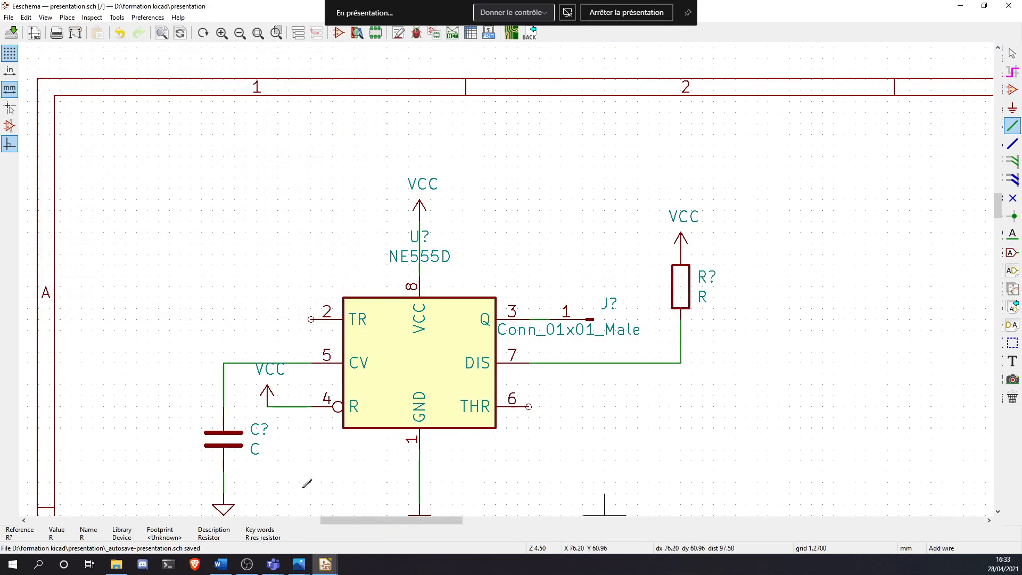
Set the reference of the resistor on the pin 7 (DIS) wire to R1
{"action": "double_click", "coordinate": [685, 279]}
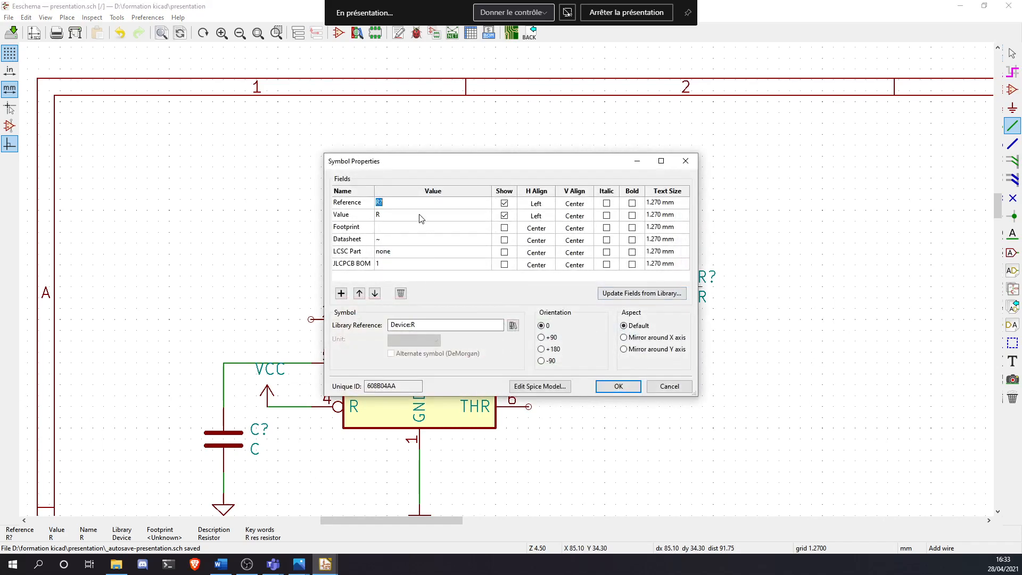
{"action": "left_click", "coordinate": [400, 208]}
{"action": "left_click", "coordinate": [618, 385]}
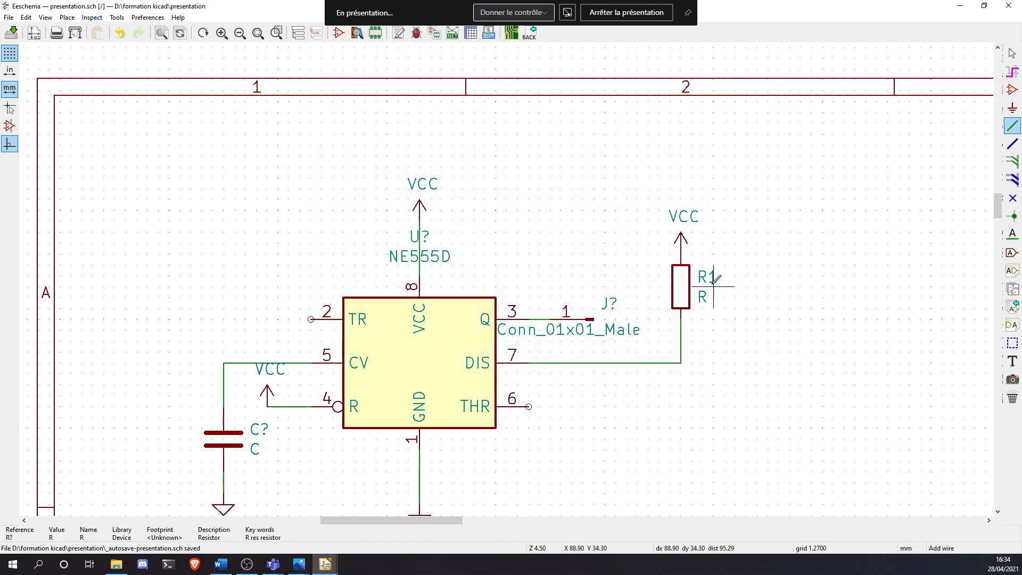
{"action": "scroll", "coordinate": [679, 404], "scroll_direction": "down", "scroll_amount": 2}
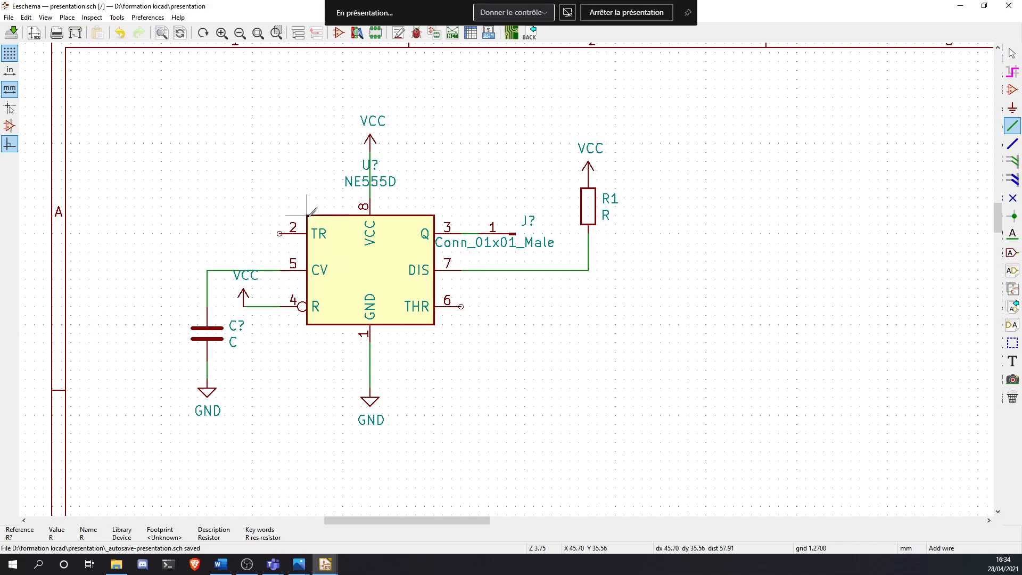
{"action": "left_click", "coordinate": [461, 306]}
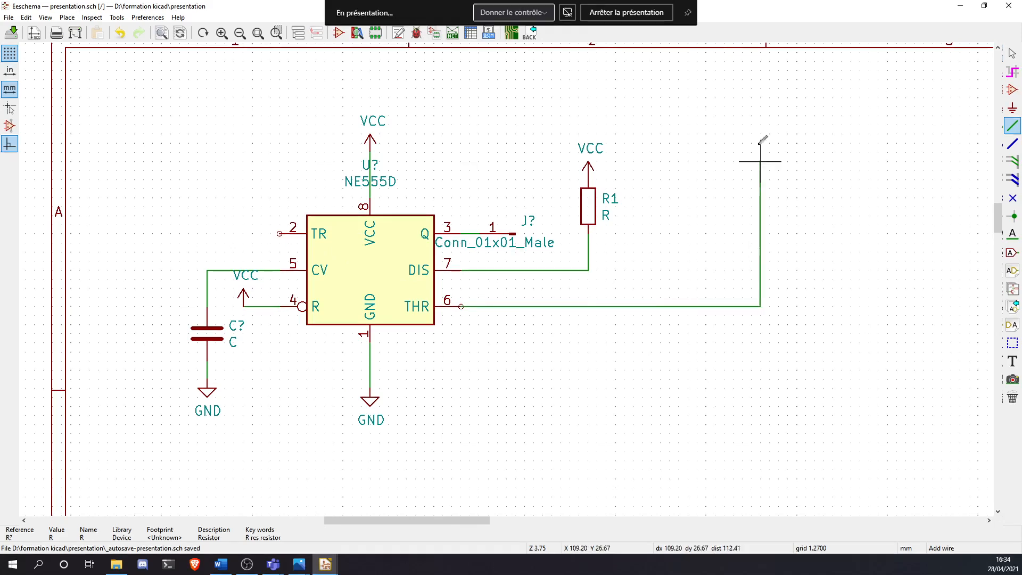
{"action": "left_click", "coordinate": [723, 142]}
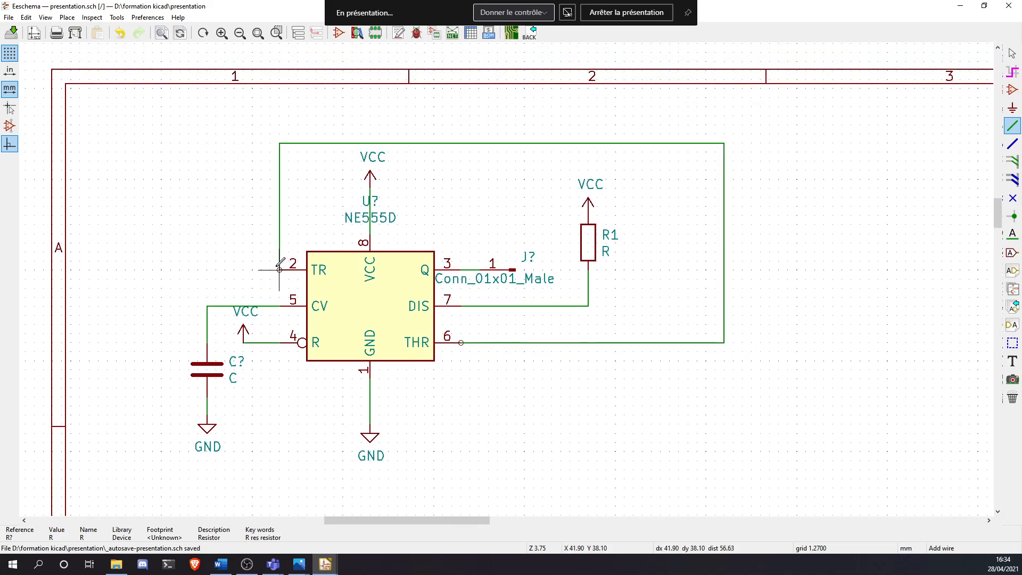
{"action": "key", "text": "Escape"}
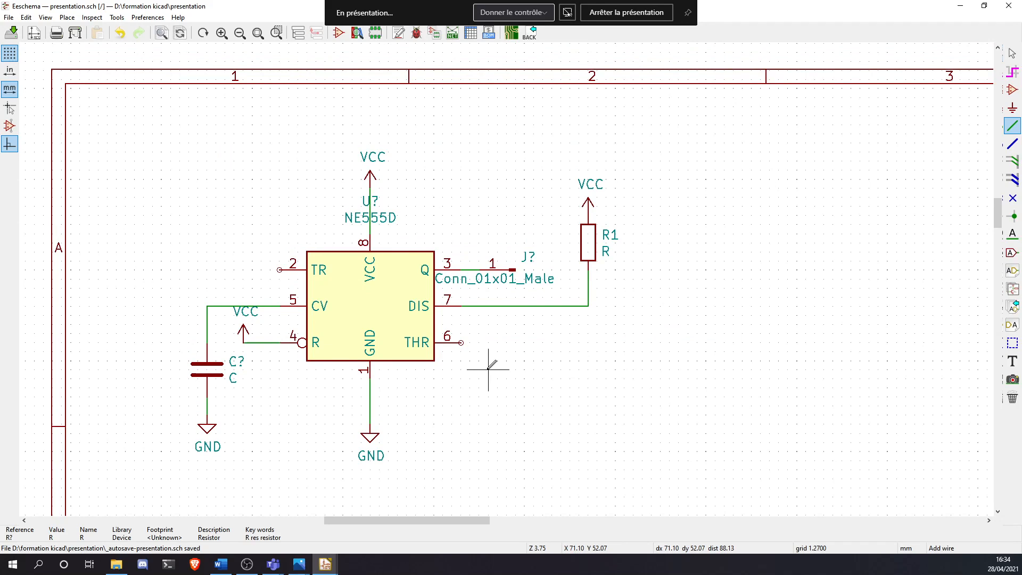
Draw a short horizontal wire outward from pin 6 (THR) and create a net label named THR-TR for its free end
{"action": "left_click", "coordinate": [460, 342]}
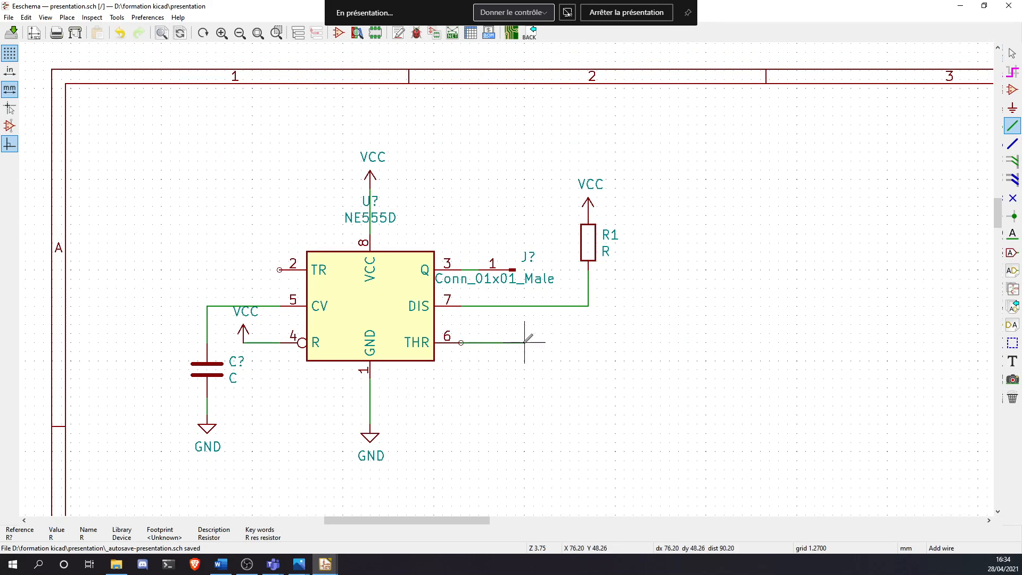
{"action": "double_click", "coordinate": [525, 342]}
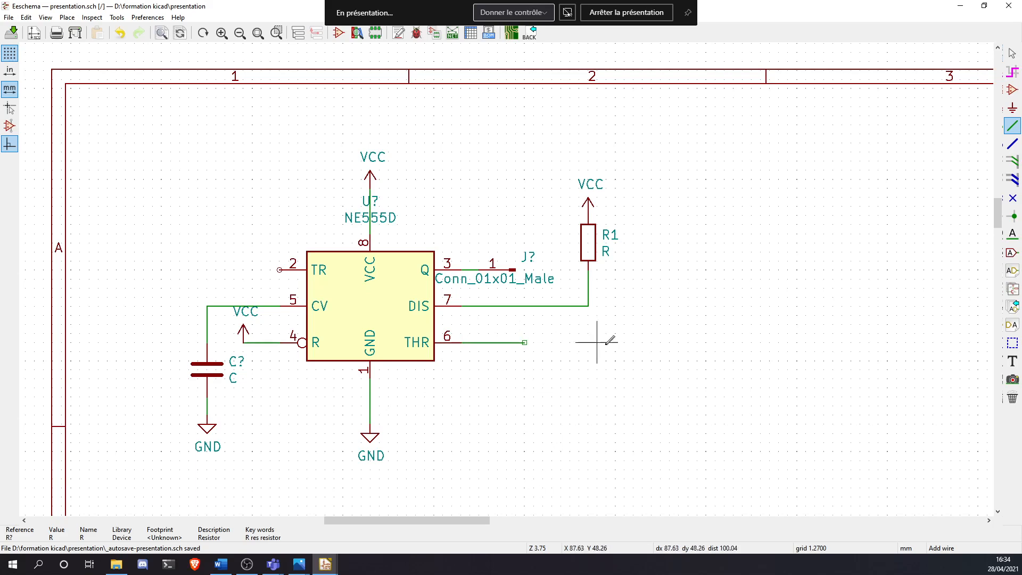
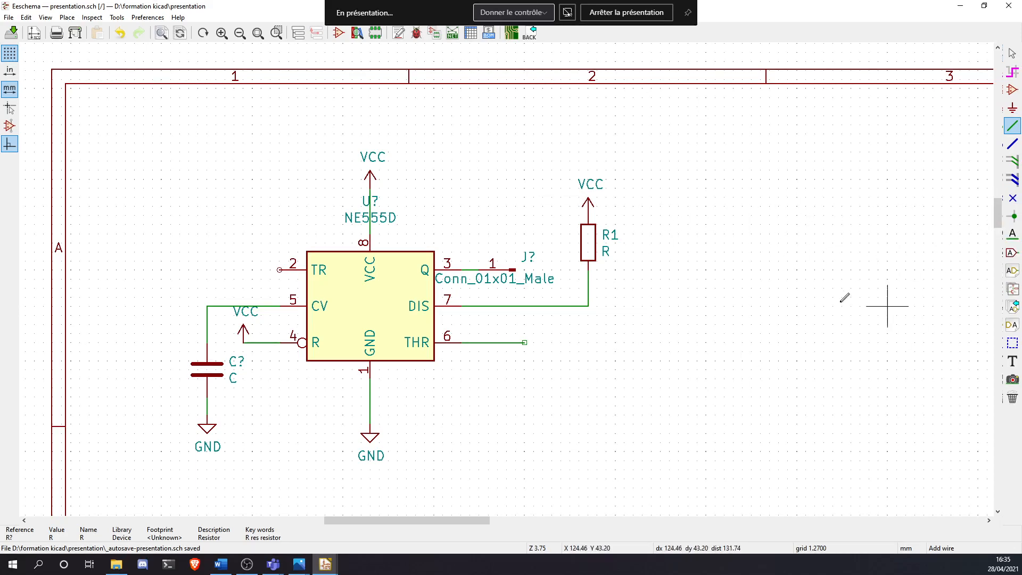
{"action": "left_click", "coordinate": [1012, 233]}
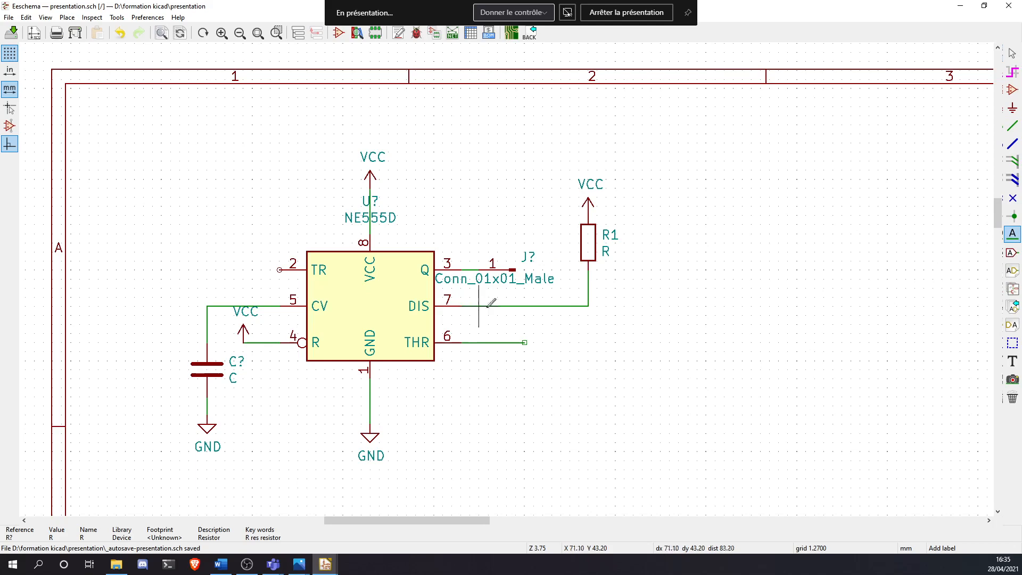
{"action": "left_click", "coordinate": [524, 342]}
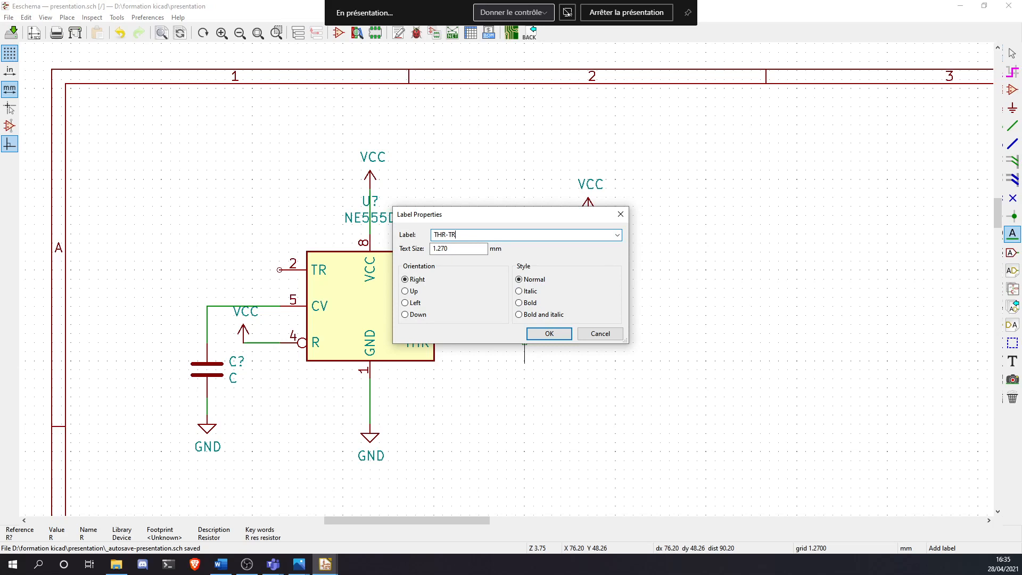
{"action": "key", "text": "Return"}
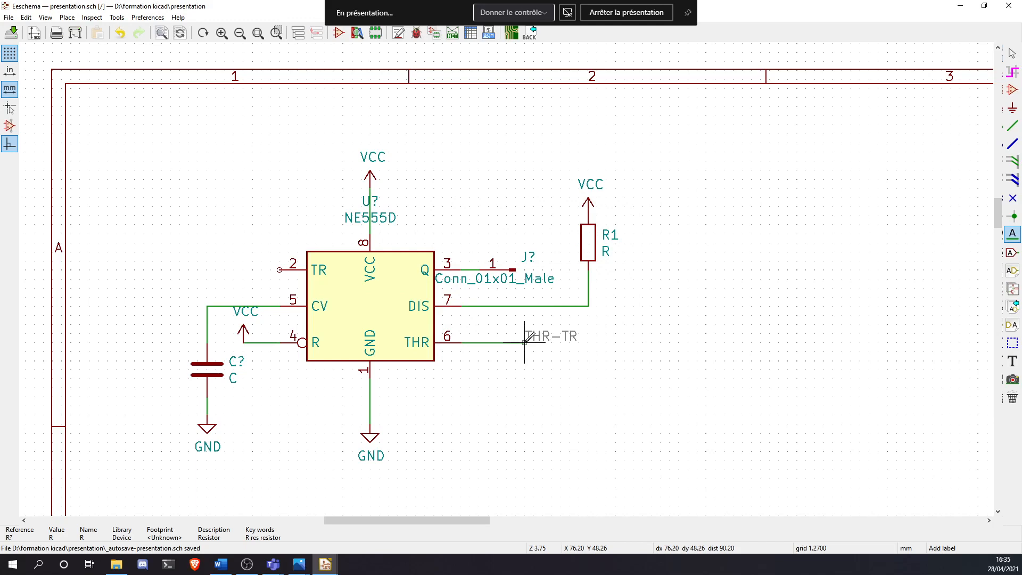
Rotate the THR-TR label so its text runs back over the wire, and place it on the free end of the pin 6 (THR) wire
{"action": "key", "text": "r"}
{"action": "key", "text": "r"}
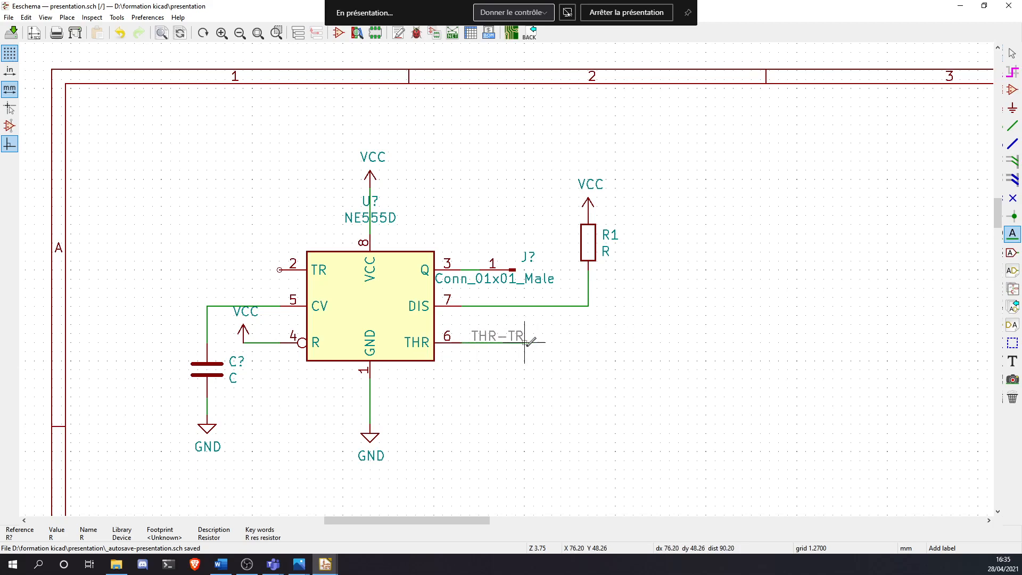
{"action": "key", "text": "r"}
{"action": "key", "text": "r"}
{"action": "key", "text": "r"}
{"action": "key", "text": "r"}
{"action": "left_click", "coordinate": [524, 342]}
{"action": "scroll", "coordinate": [137, 454], "scroll_direction": "down", "scroll_amount": 3}
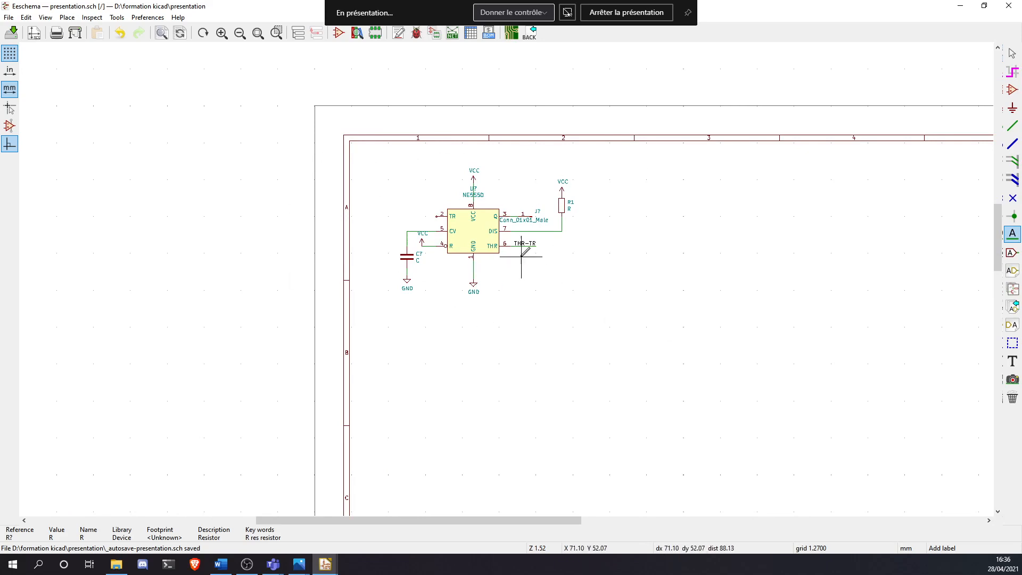
{"action": "scroll", "coordinate": [520, 237], "scroll_direction": "up", "scroll_amount": 3}
{"action": "scroll", "coordinate": [506, 279], "scroll_direction": "up", "scroll_amount": 1}
{"action": "scroll", "coordinate": [506, 279], "scroll_direction": "down", "scroll_amount": 1}
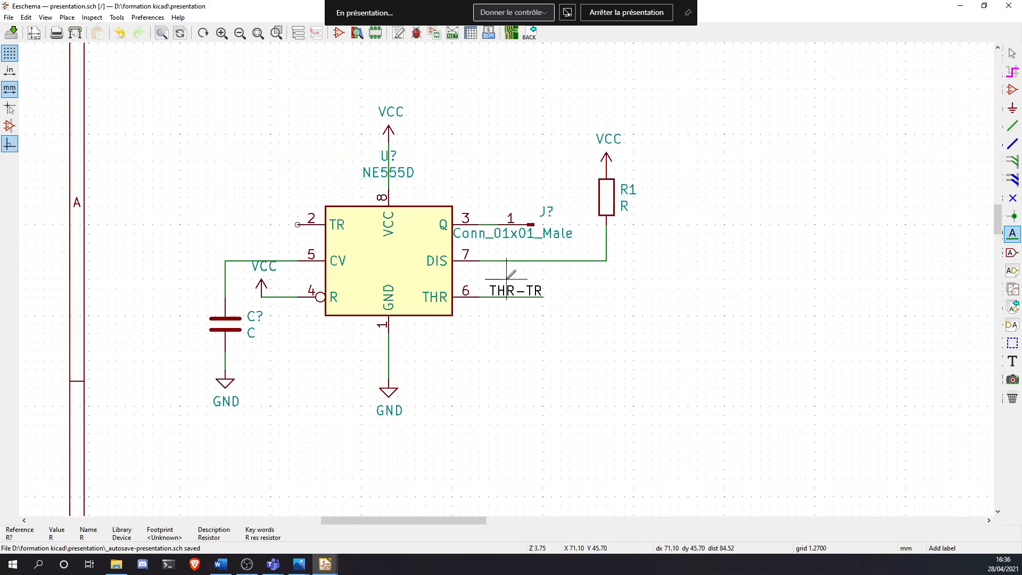
Draw a short horizontal wire outward from pin 2 (TR) and place a mirrored copy of the THR-TR label on its free end
{"action": "middle_click_drag", "start_coordinate": [461, 297], "coordinate": [574, 332]}
{"action": "key", "text": "w"}
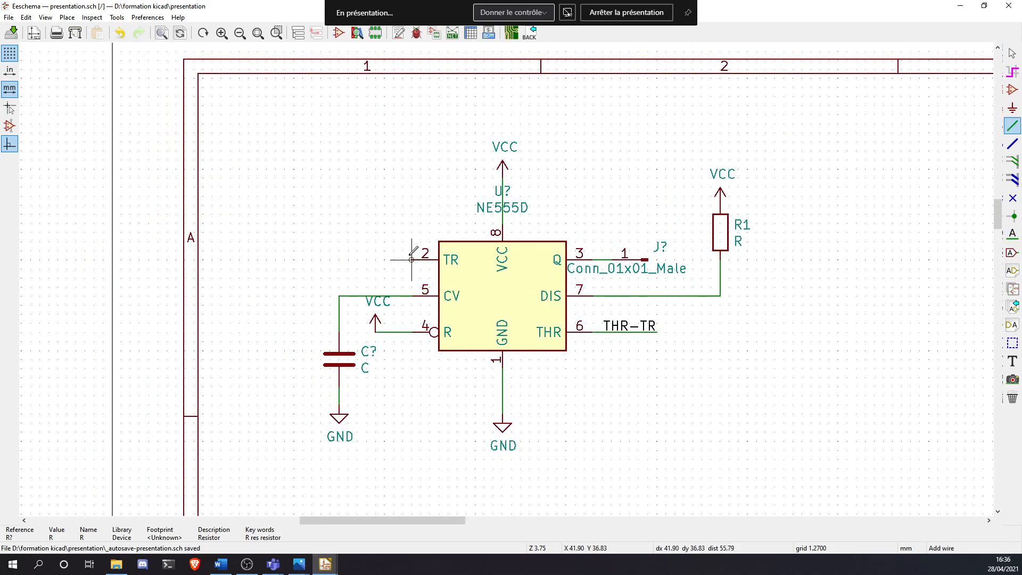
{"action": "double_click", "coordinate": [348, 259]}
{"action": "key", "text": "ctrl+d"}
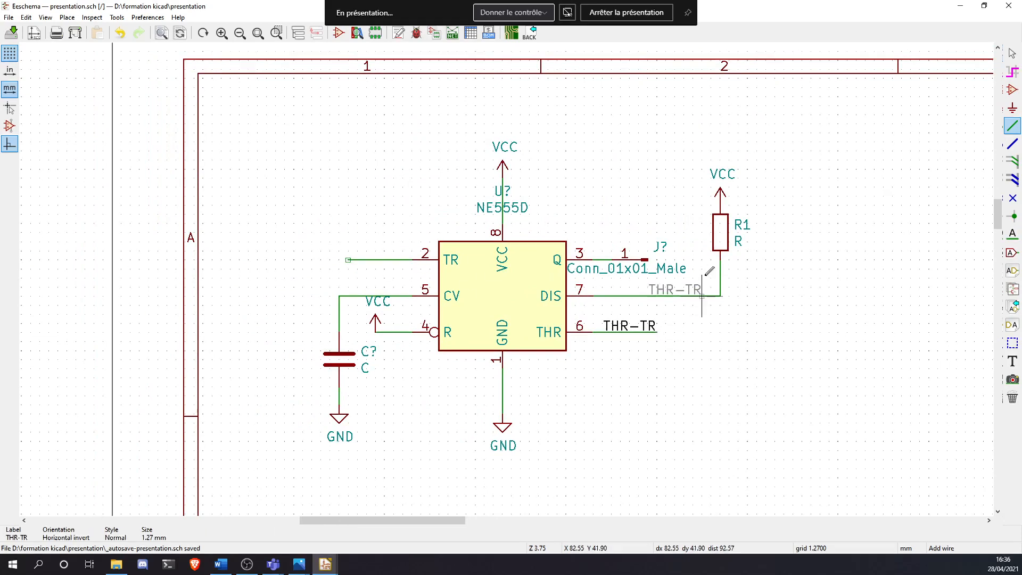
{"action": "key", "text": "y"}
{"action": "left_click", "coordinate": [348, 260]}
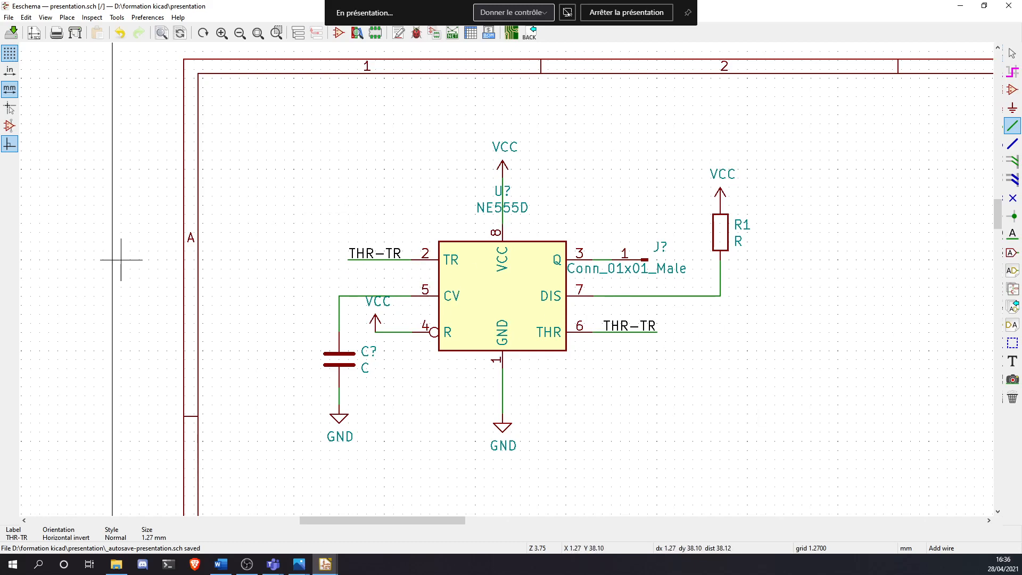
Check the astable diagram in Photos, and place a copy of resistor R1 directly below it at the corner of the pin 7 (DIS) wire
{"action": "key", "text": "alt+Tab"}
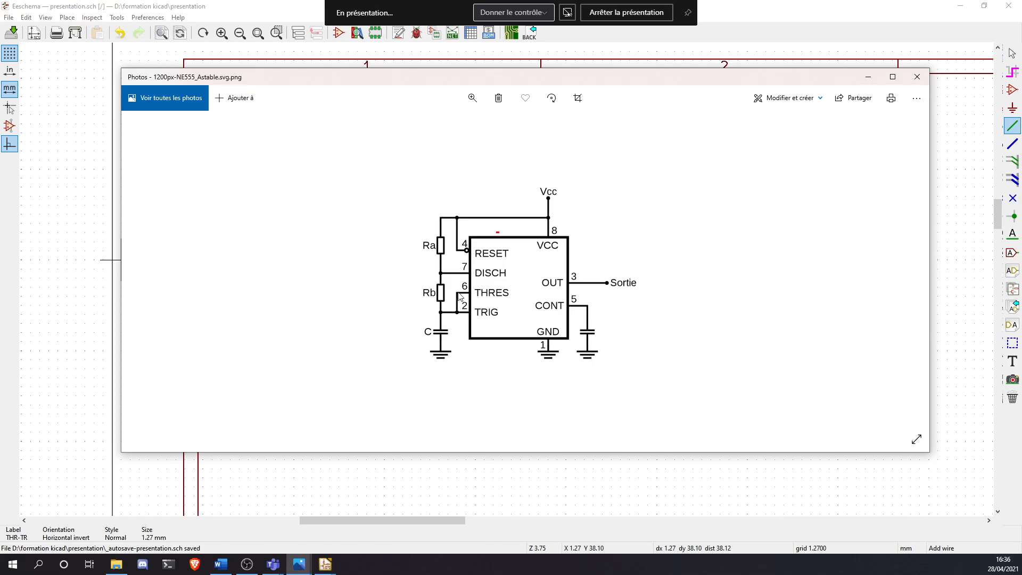
{"action": "left_click_drag", "start_coordinate": [702, 81], "coordinate": [0, 139]}
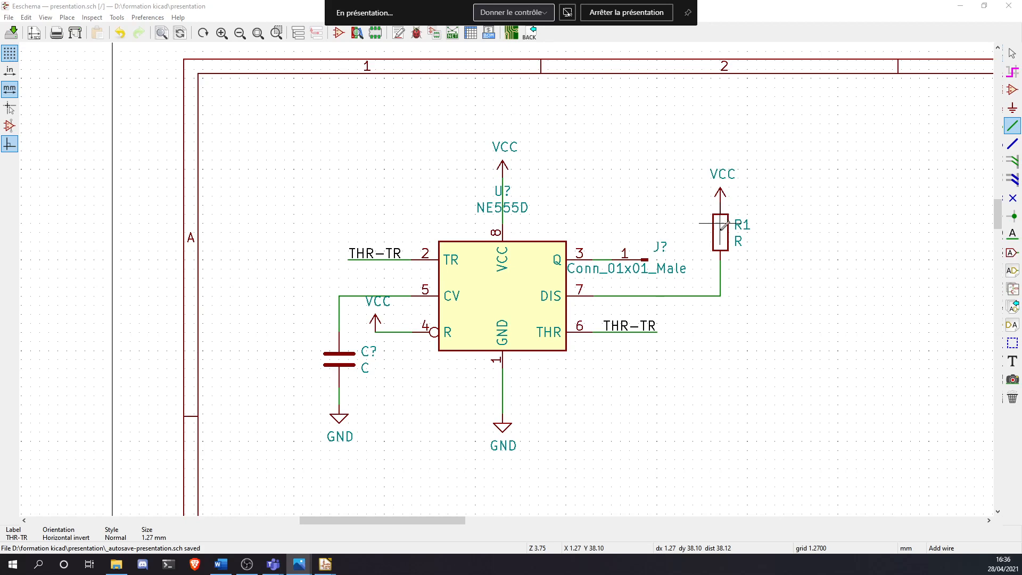
{"action": "left_click", "coordinate": [819, 259]}
{"action": "key", "text": "Escape"}
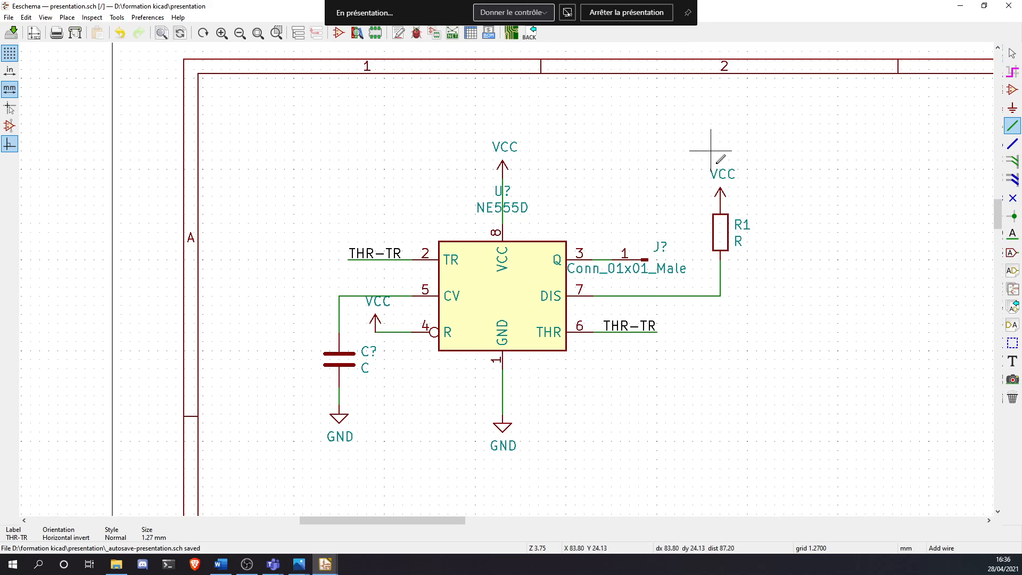
{"action": "key", "text": "c"}
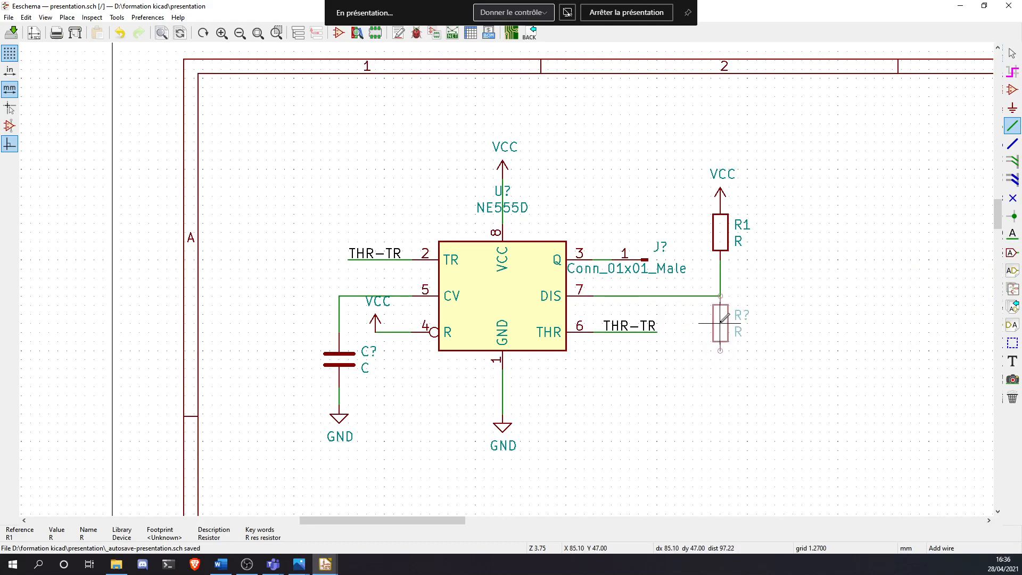
{"action": "left_click", "coordinate": [720, 323]}
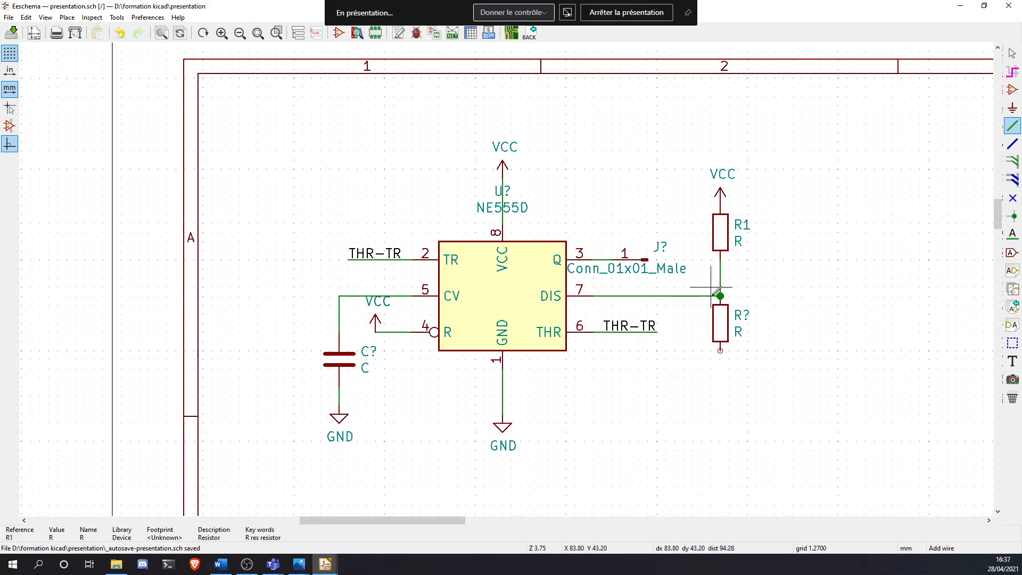
Following the Photos diagram, wire the end of the pin 6 (THR) wire to the new resistor's lower pin and set its reference to R2
{"action": "left_click_drag", "start_coordinate": [0, 122], "coordinate": [602, 61]}
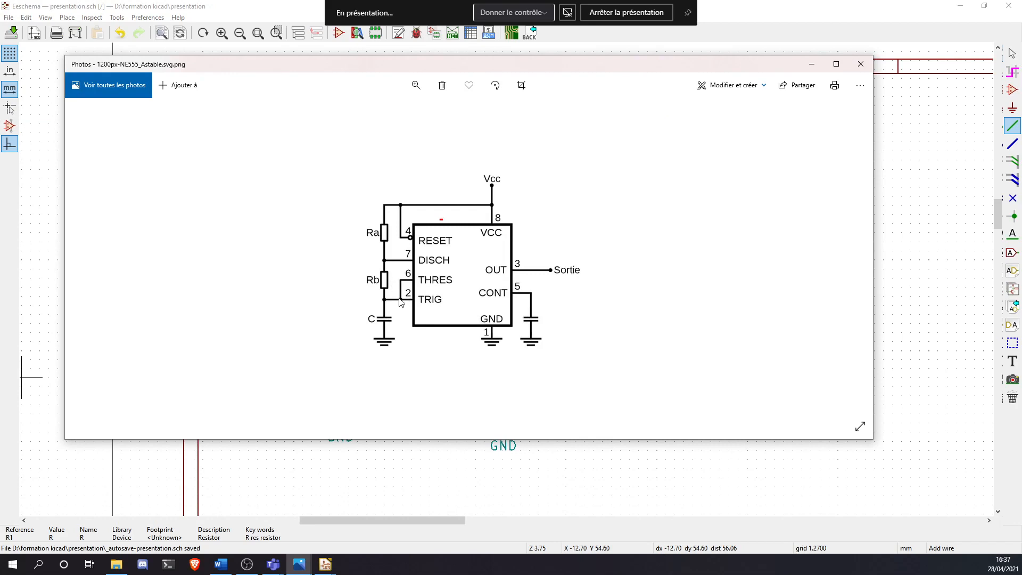
{"action": "left_click_drag", "start_coordinate": [532, 55], "coordinate": [0, 155]}
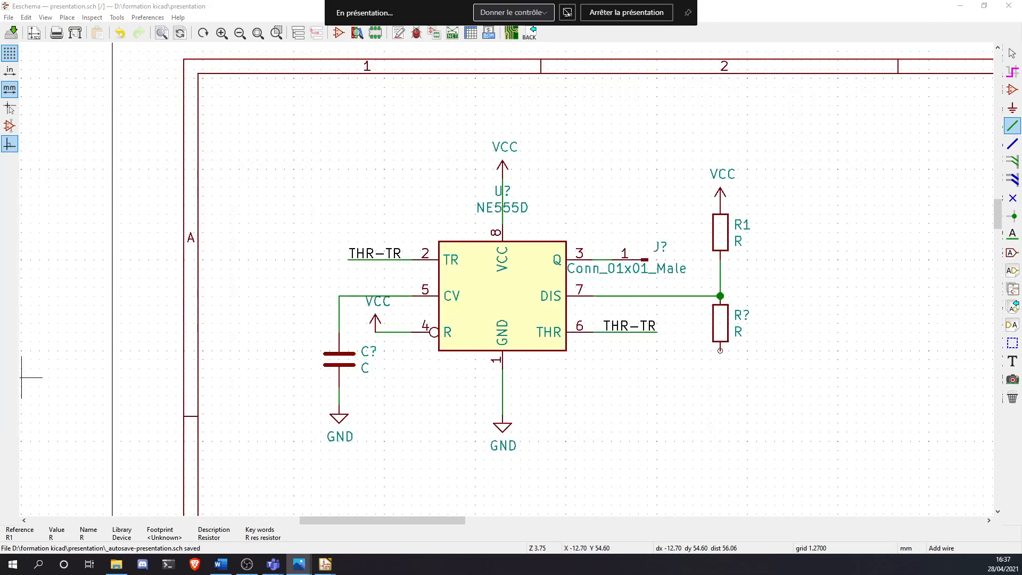
{"action": "left_click", "coordinate": [656, 332]}
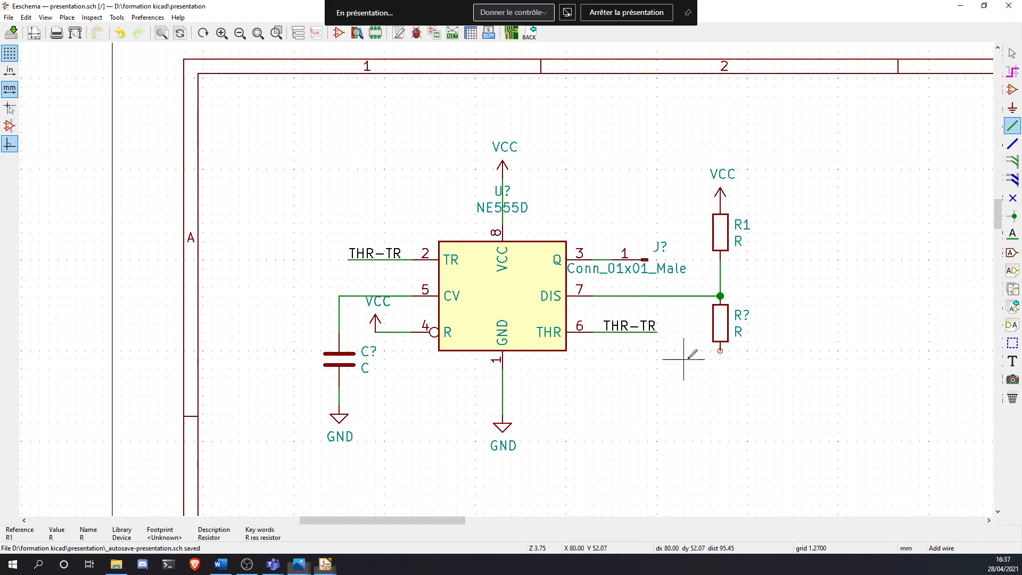
{"action": "left_click", "coordinate": [656, 332]}
{"action": "left_click", "coordinate": [720, 350]}
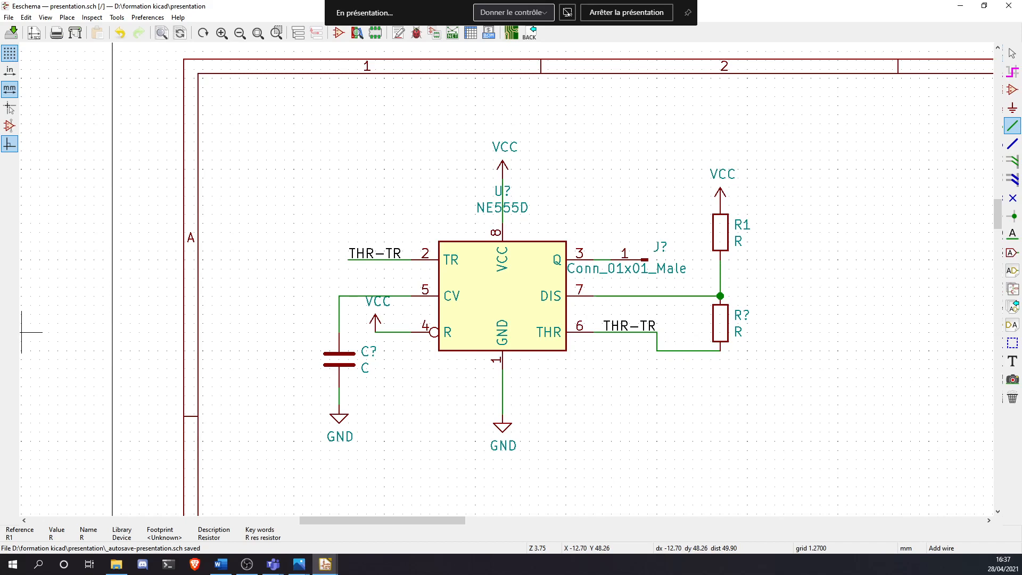
{"action": "double_click", "coordinate": [719, 326]}
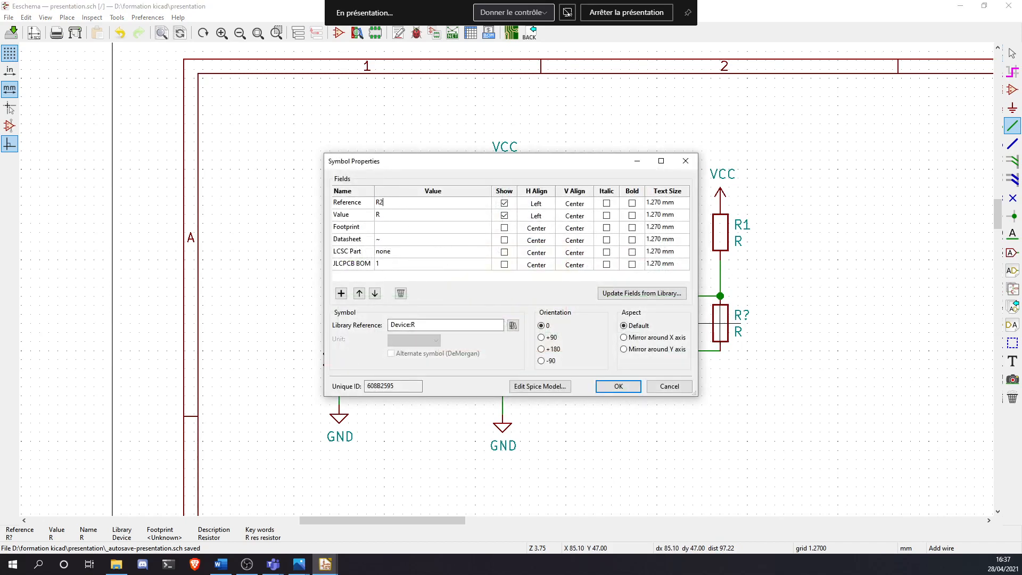
{"action": "left_click", "coordinate": [616, 385]}
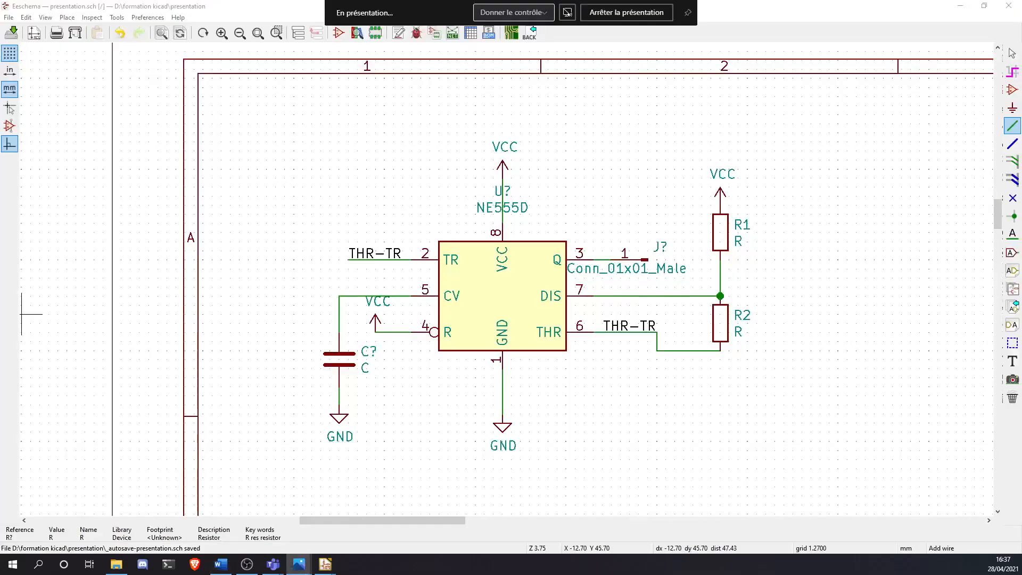
Add a capacitor (C) below R2 on a short wire from its lower pin, and ground it with a copy of the GND symbol
{"action": "left_click_drag", "start_coordinate": [0, 223], "coordinate": [0, 93]}
{"action": "left_click", "coordinate": [729, 395]}
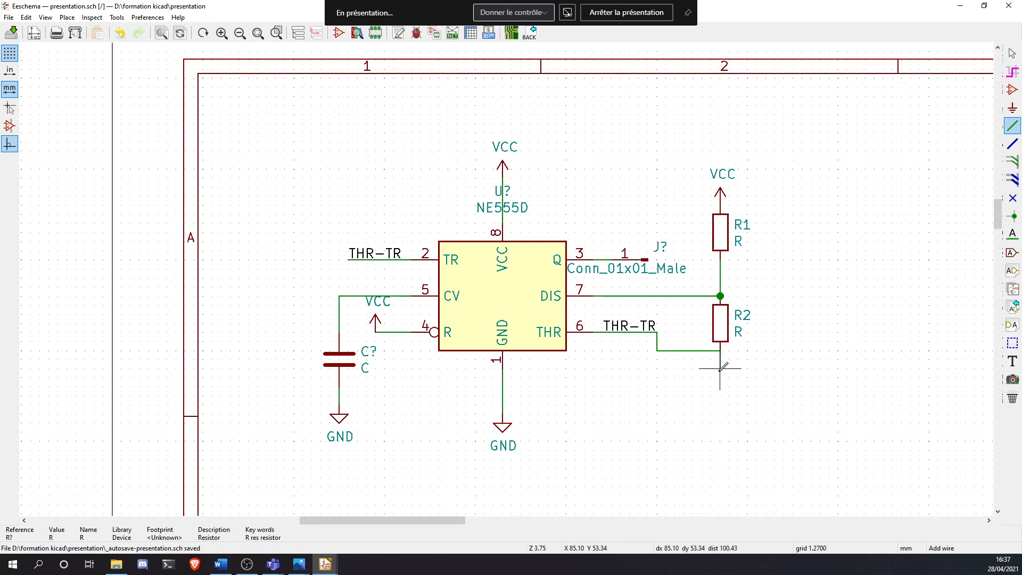
{"action": "double_click", "coordinate": [719, 367]}
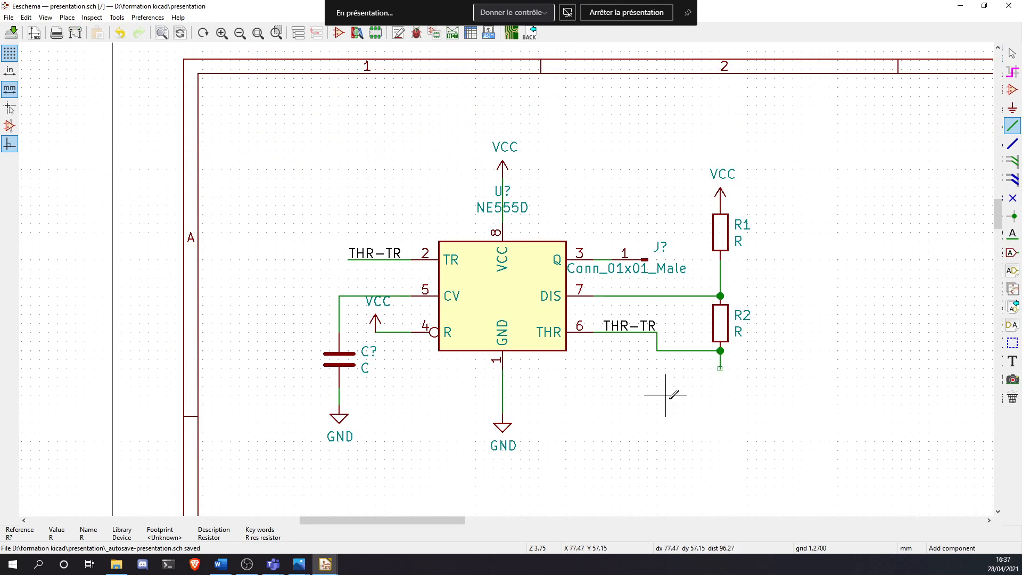
{"action": "type", "text": "ac"}
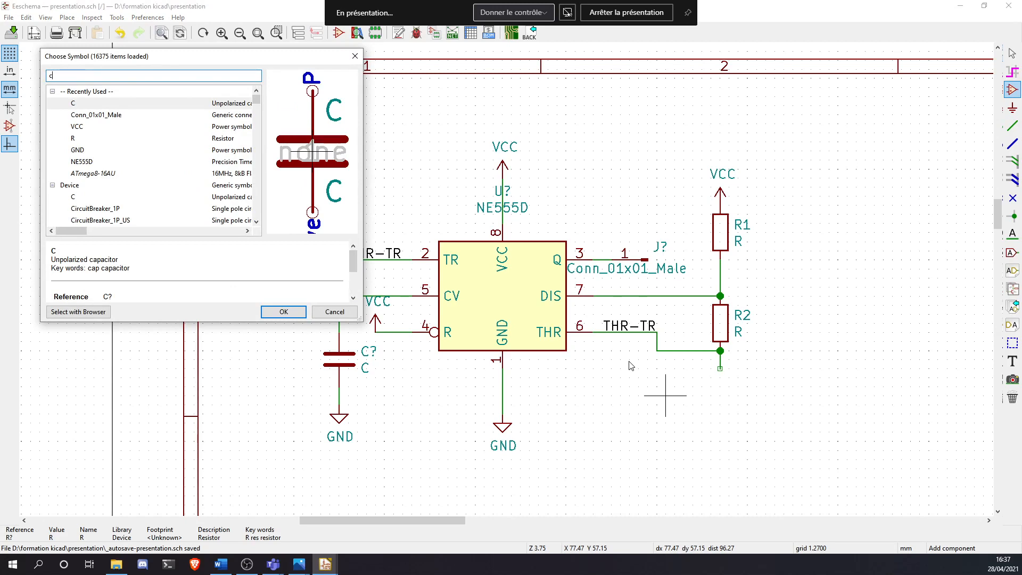
{"action": "key", "text": "Return"}
{"action": "left_click", "coordinate": [720, 395]}
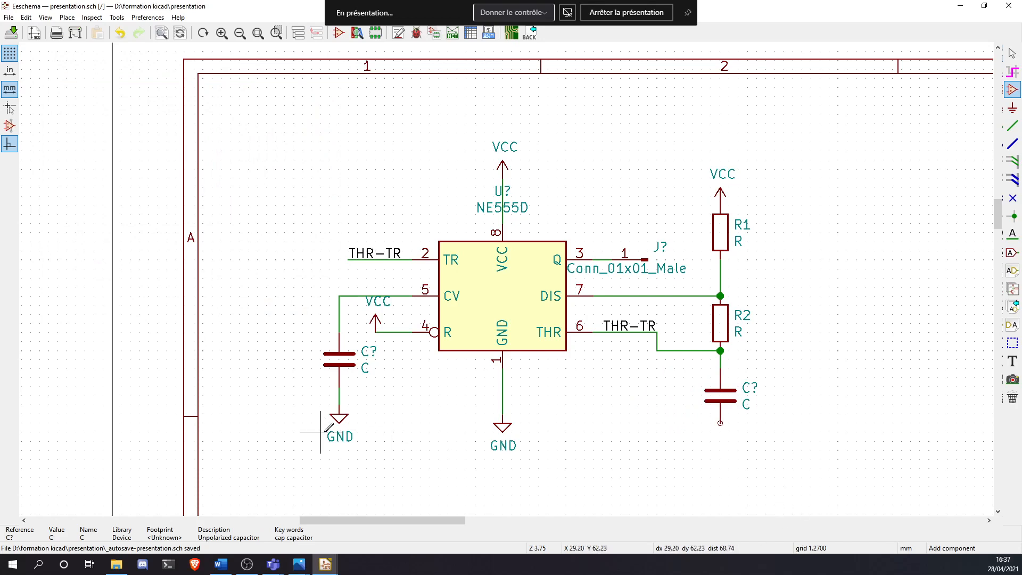
{"action": "key", "text": "c"}
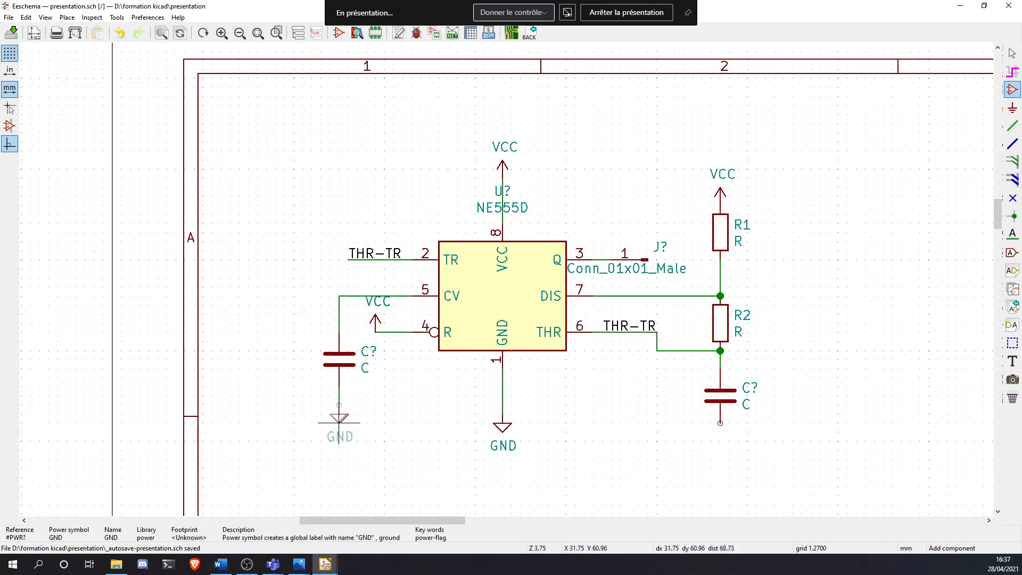
{"action": "left_click", "coordinate": [720, 436]}
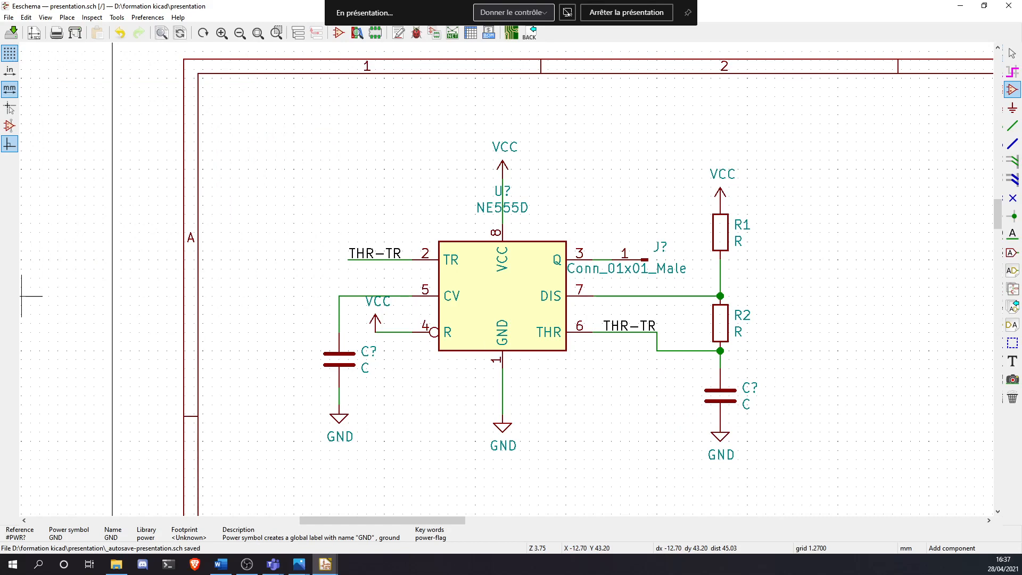
{"action": "key", "text": "alt+Tab"}
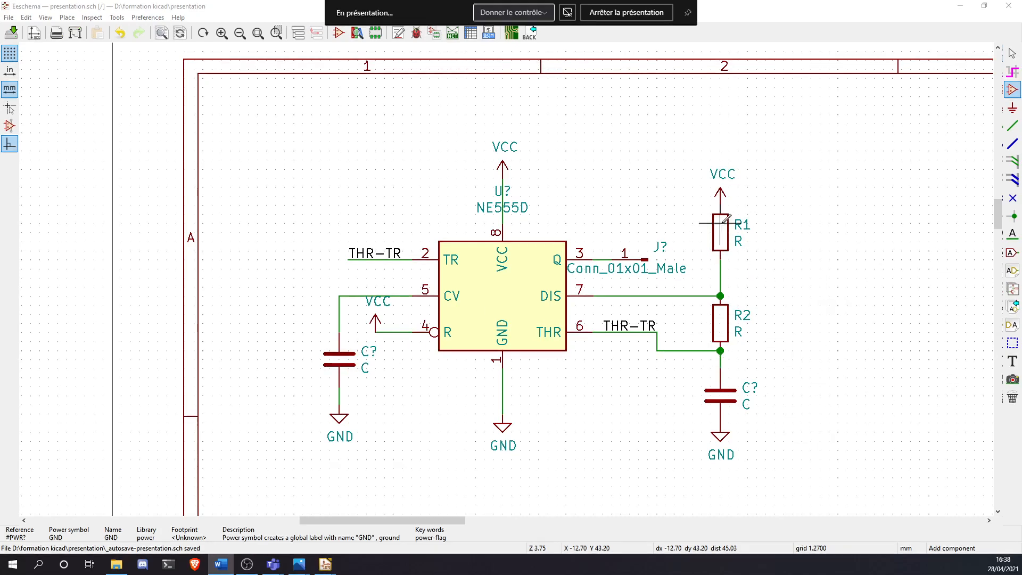
{"action": "left_click", "coordinate": [783, 245]}
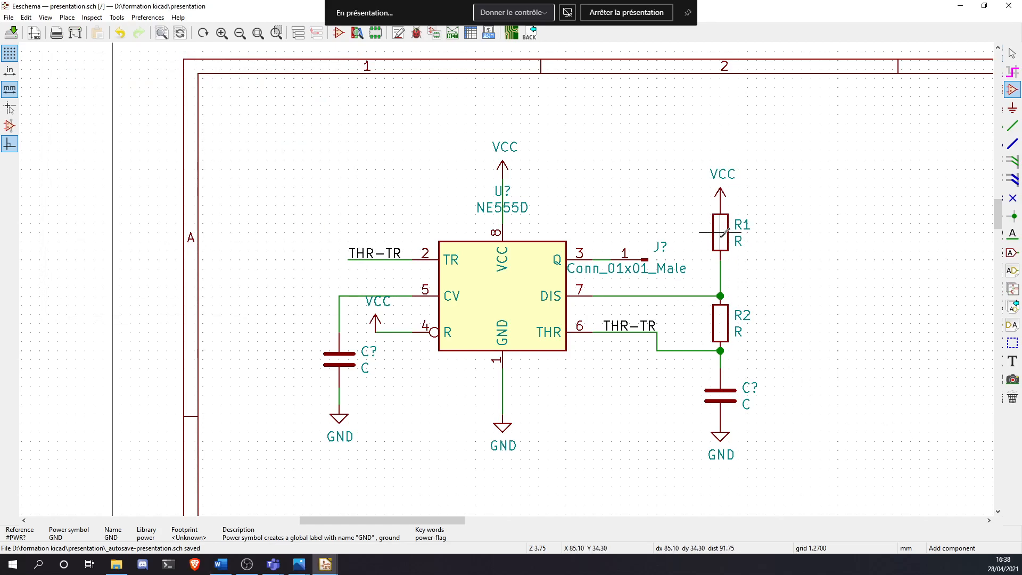
Set the value of resistor R1 to 10k and the value of resistor R2 to 15k
{"action": "key", "text": "v"}
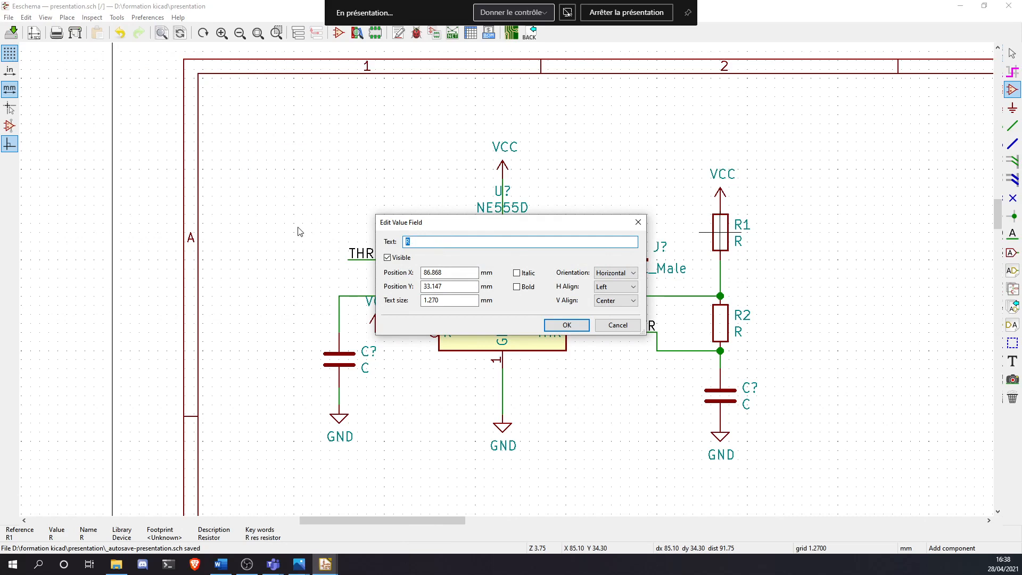
{"action": "type", "text": "10k"}
{"action": "key", "text": "Return"}
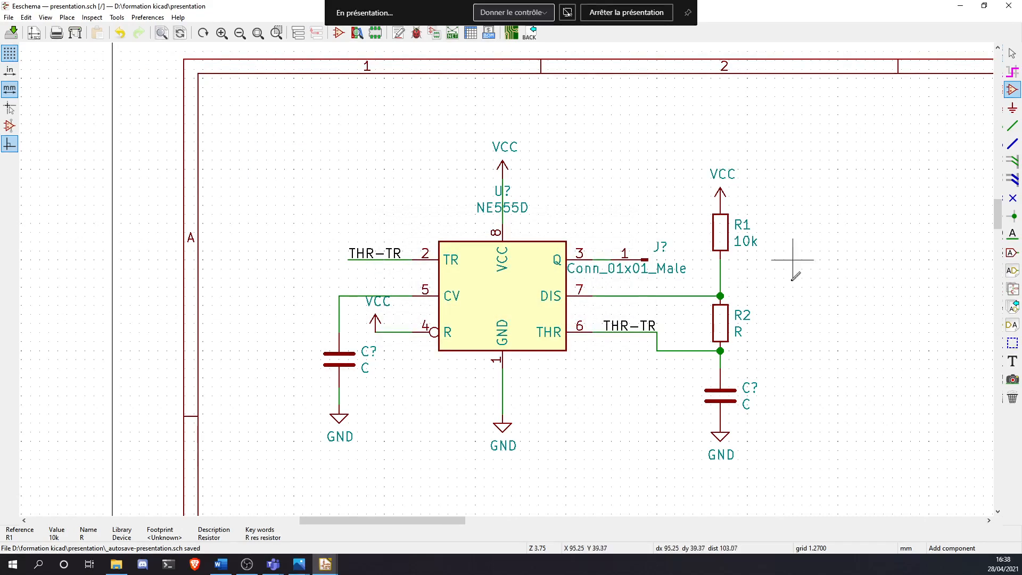
{"action": "key", "text": "e"}
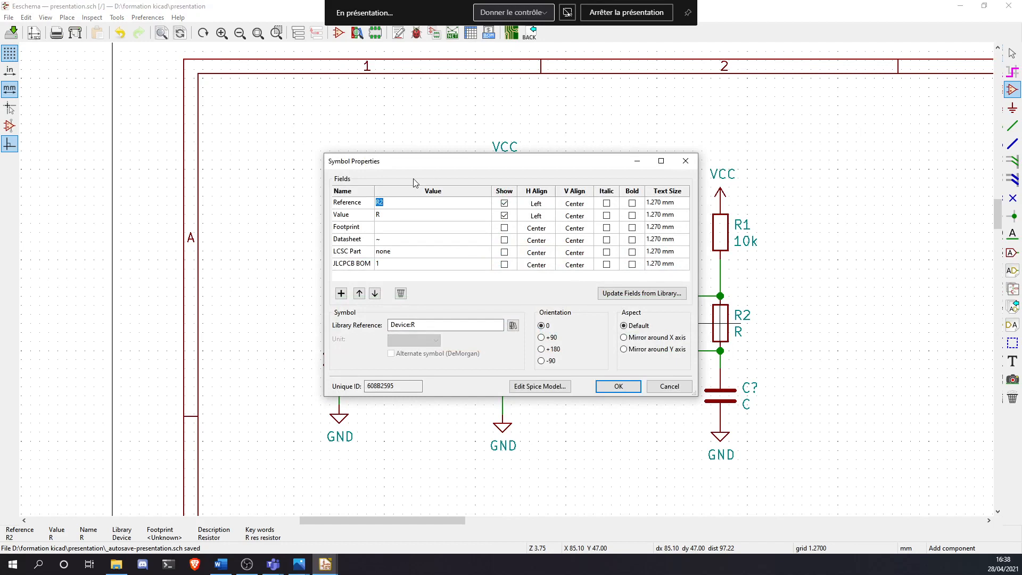
{"action": "left_click", "coordinate": [685, 161]}
{"action": "left_click", "coordinate": [404, 215]}
{"action": "left_click", "coordinate": [404, 214]}
{"action": "type", "text": "15k"}
{"action": "key", "text": "Return"}
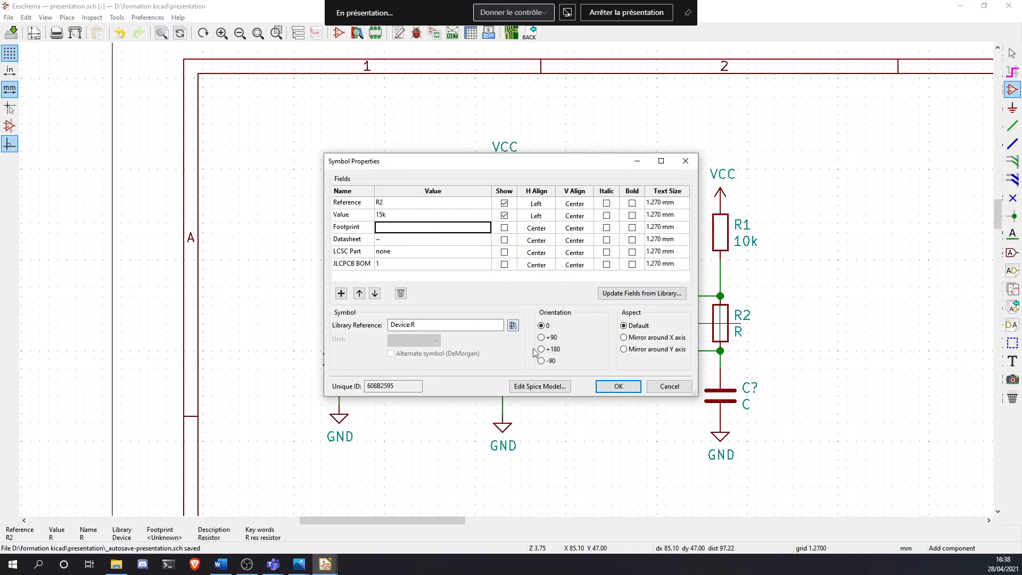
{"action": "left_click", "coordinate": [617, 387]}
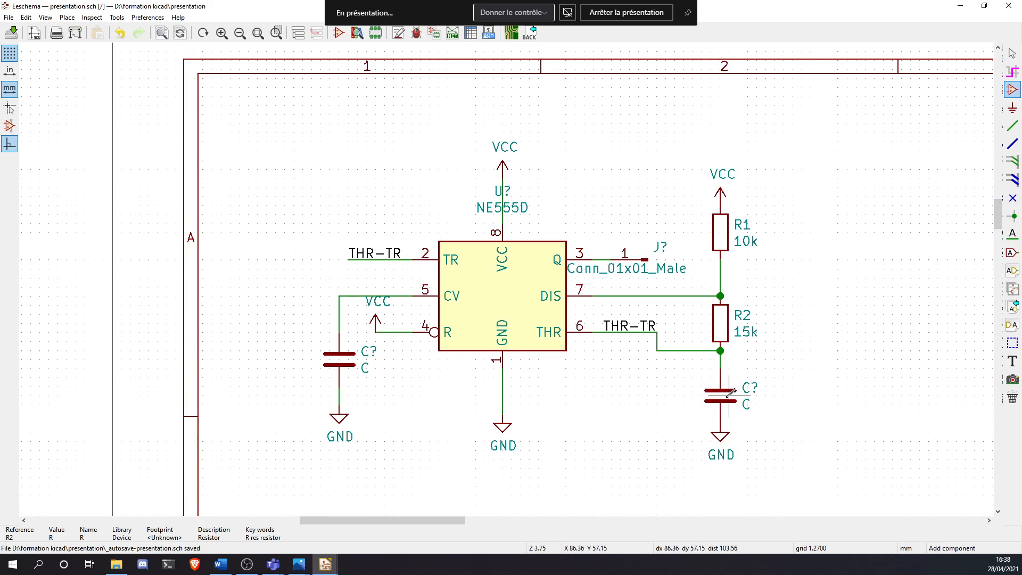
Set the value of the capacitor below R2 to 2uF and that of the pin 5 (CV) capacitor to 10nF
{"action": "key", "text": "v"}
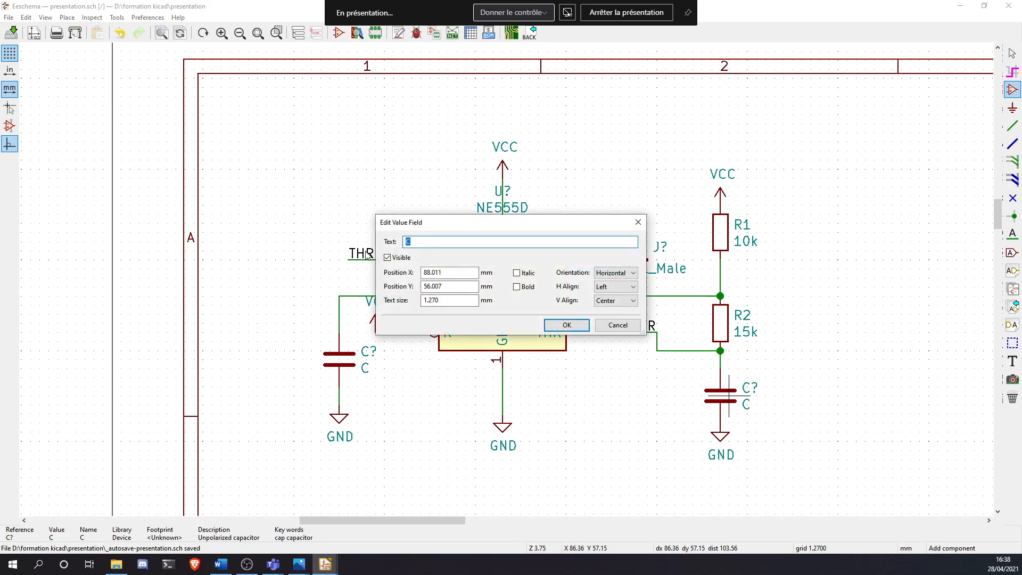
{"action": "type", "text": "2uF"}
{"action": "key", "text": "Return"}
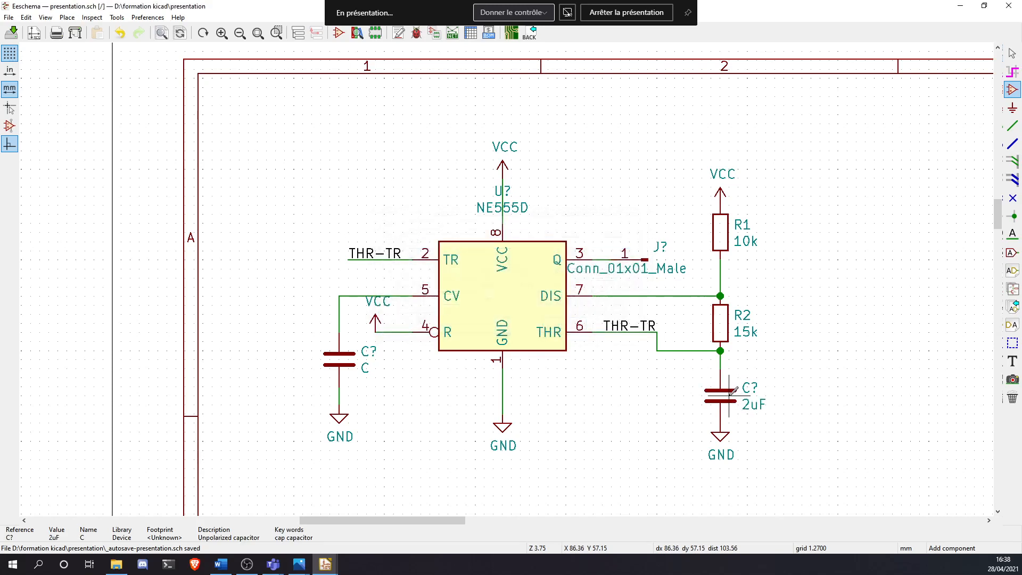
{"action": "type", "text": "v"}
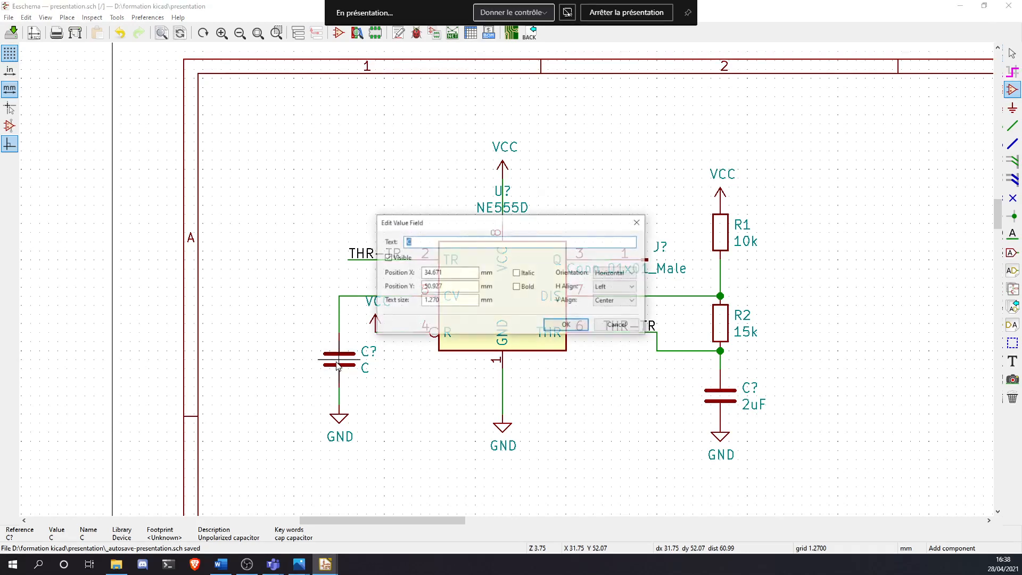
{"action": "type", "text": "10nF"}
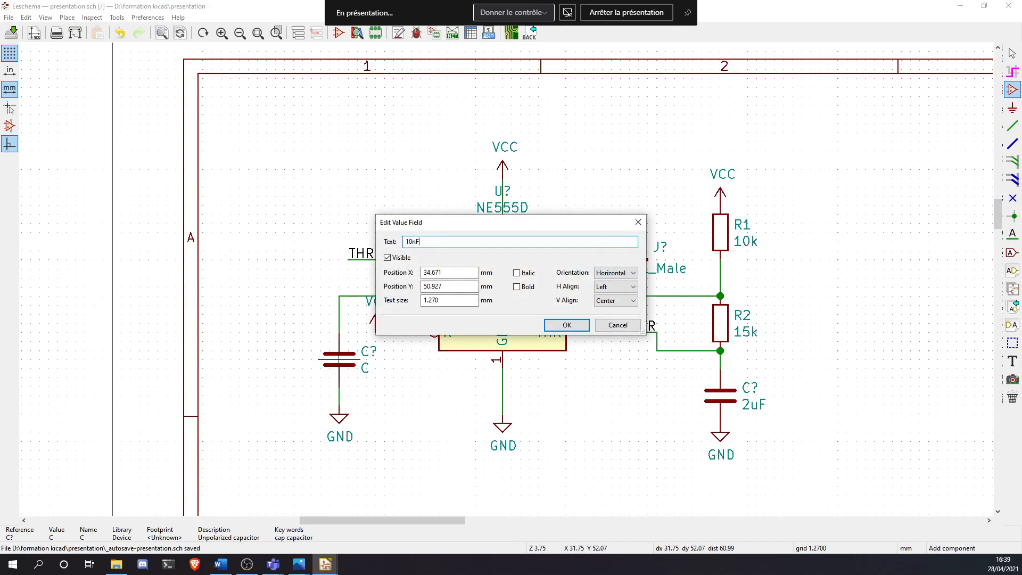
{"action": "key", "text": "Return"}
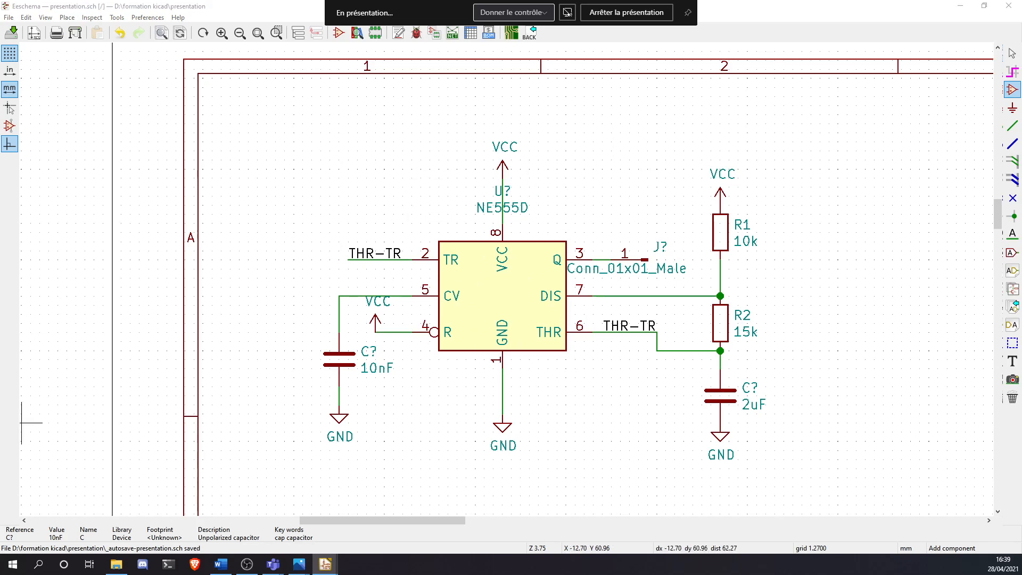
Arrange the NE555 astable diagram in Photos beside the schematic editor and compare the two circuits
{"action": "mouse_move", "coordinate": [0, 176]}
{"action": "left_mouse_down"}
{"action": "mouse_move", "coordinate": [623, 79]}
{"action": "mouse_move", "coordinate": [5, 176]}
{"action": "mouse_move", "coordinate": [223, 175]}
{"action": "mouse_move", "coordinate": [2, 166]}
{"action": "left_mouse_up"}
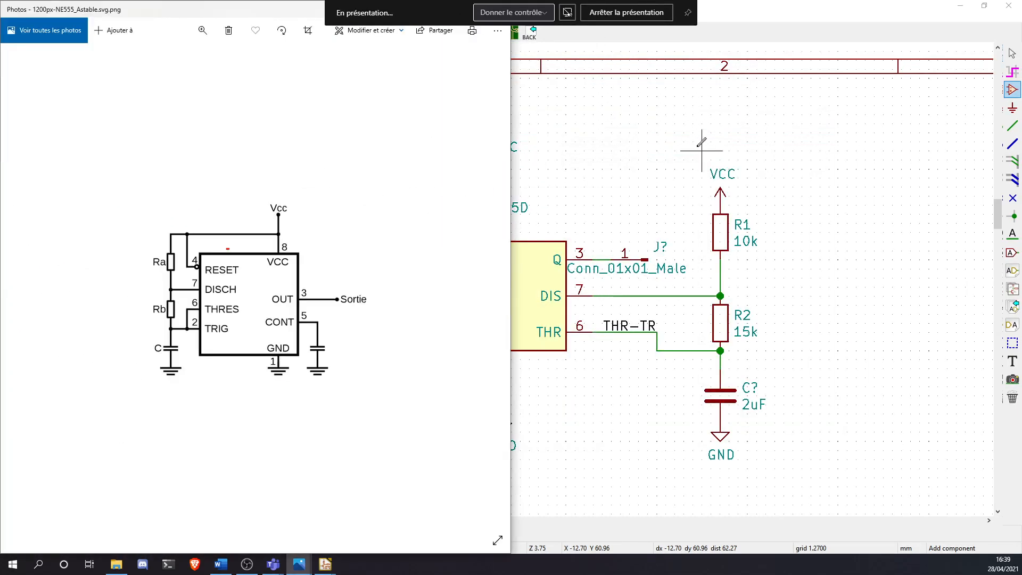
{"action": "left_click_drag", "start_coordinate": [746, 6], "coordinate": [1021, 173]}
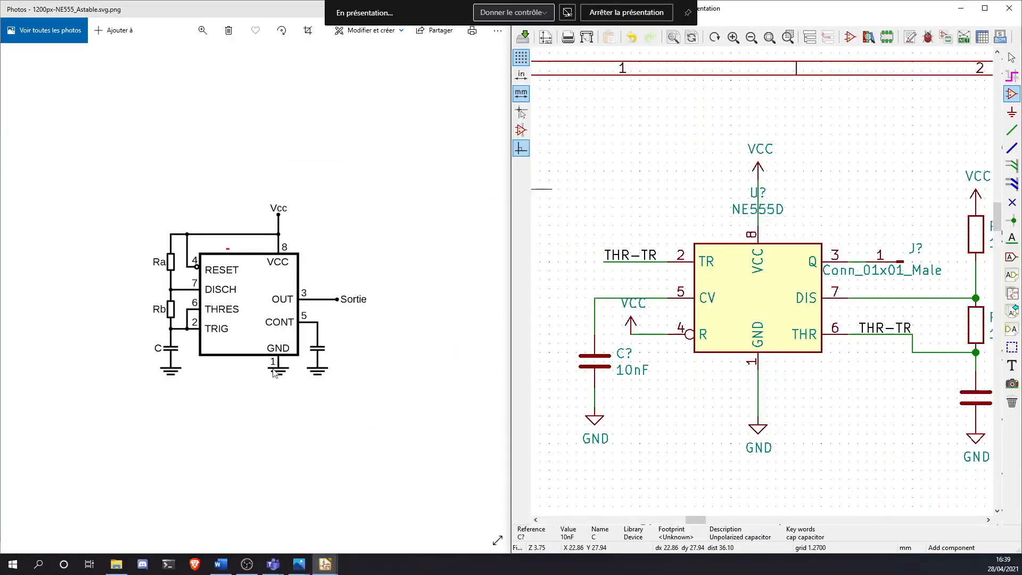
{"action": "scroll", "coordinate": [812, 416], "scroll_direction": "down", "scroll_amount": 2}
{"action": "scroll", "coordinate": [776, 276], "scroll_direction": "up", "scroll_amount": 1}
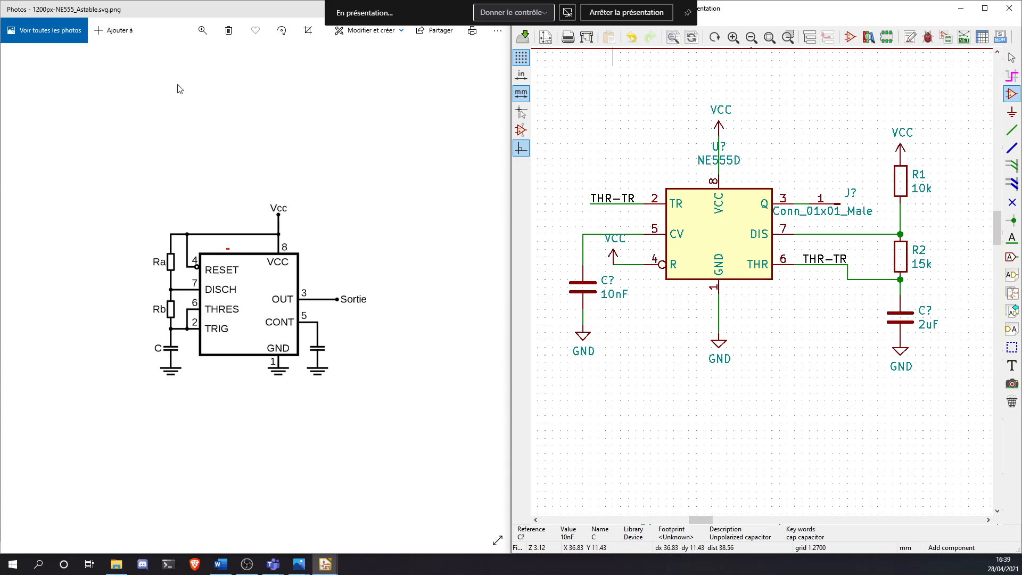
Clear the Photos diagram window away so that it no longer sits beside the schematic editor
{"action": "left_click", "coordinate": [203, 19]}
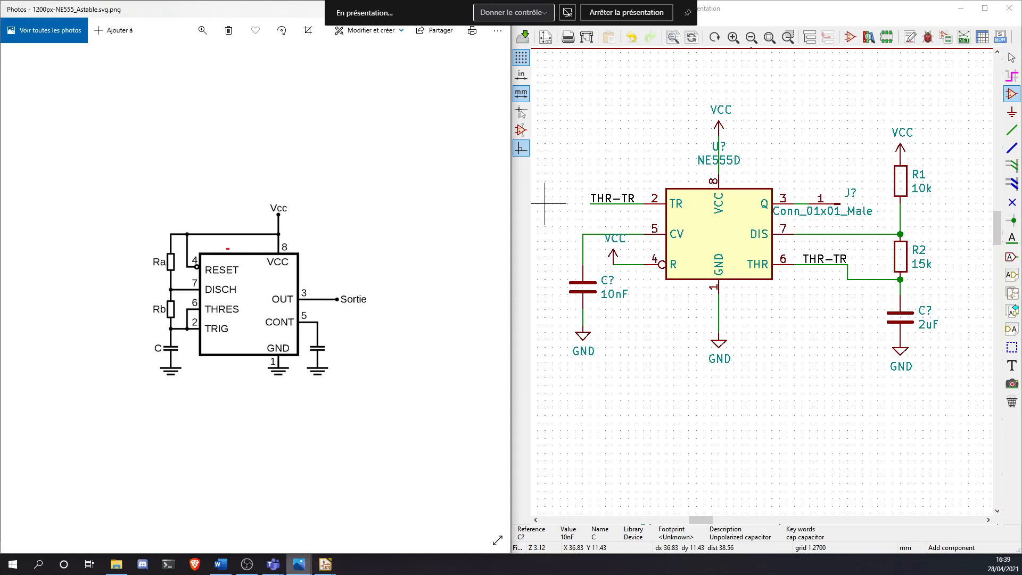
{"action": "mouse_move", "coordinate": [299, 564]}
{"action": "left_click_drag", "start_coordinate": [238, 12], "coordinate": [242, 53]}
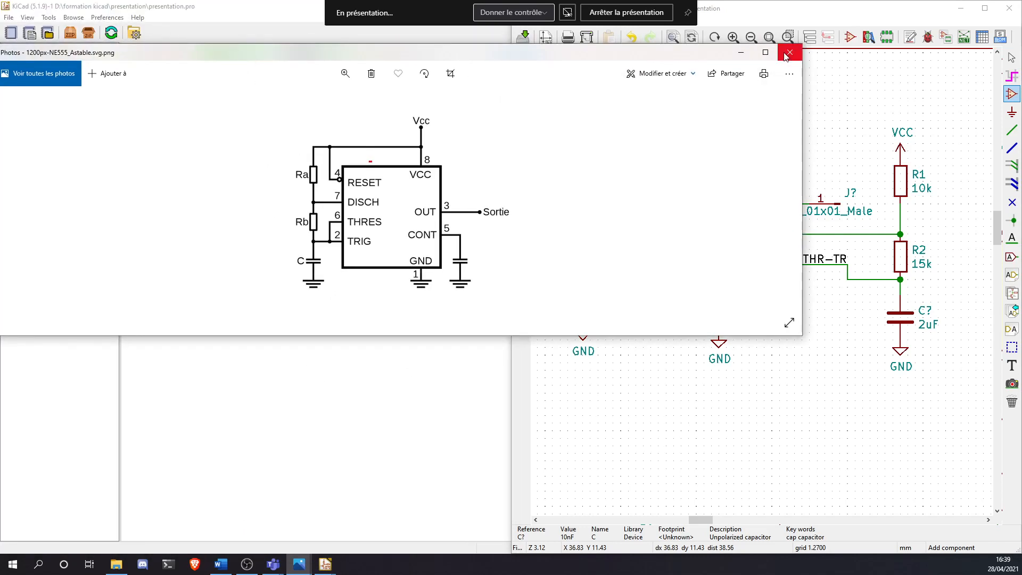
{"action": "left_click_drag", "start_coordinate": [653, 53], "coordinate": [112, 200]}
{"action": "left_click", "coordinate": [249, 201]}
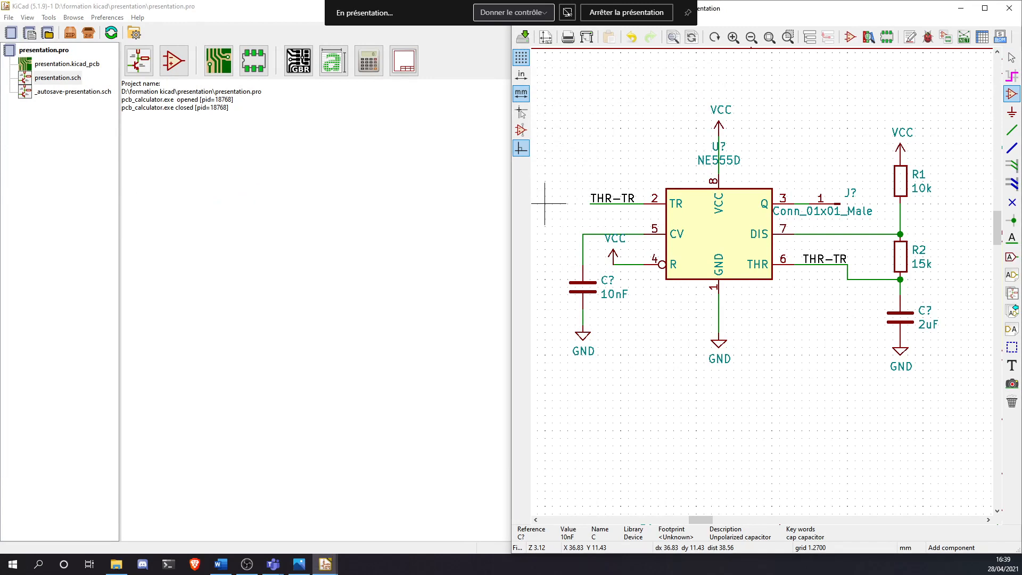
Examine the NE555 circuit on the whole drawing sheet and the free space around it for a hierarchical sheet
{"action": "scroll", "coordinate": [771, 265], "scroll_direction": "down", "scroll_amount": 1}
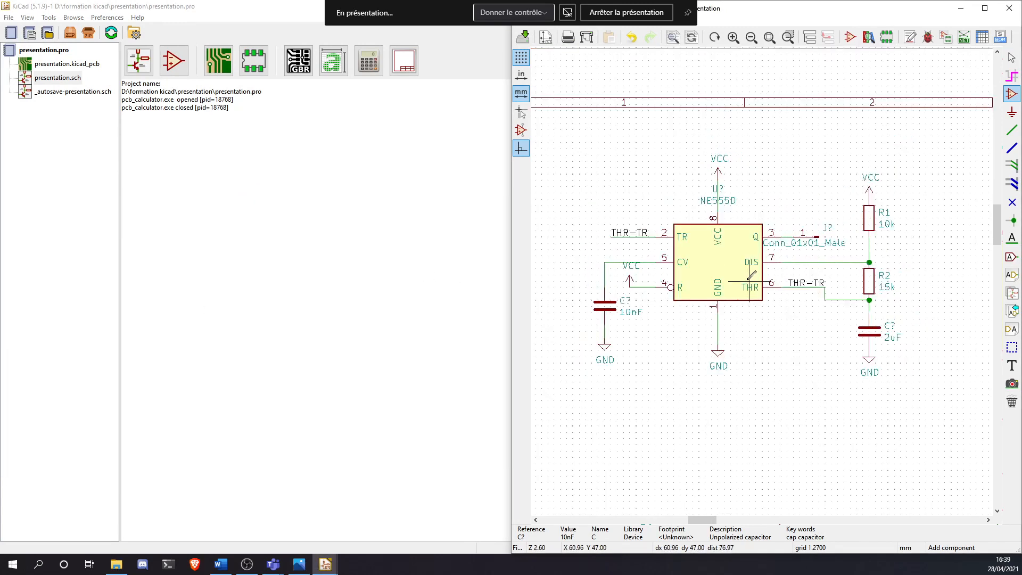
{"action": "scroll", "coordinate": [745, 276], "scroll_direction": "up", "scroll_amount": 1}
{"action": "middle_click_drag", "start_coordinate": [814, 334], "coordinate": [809, 358]}
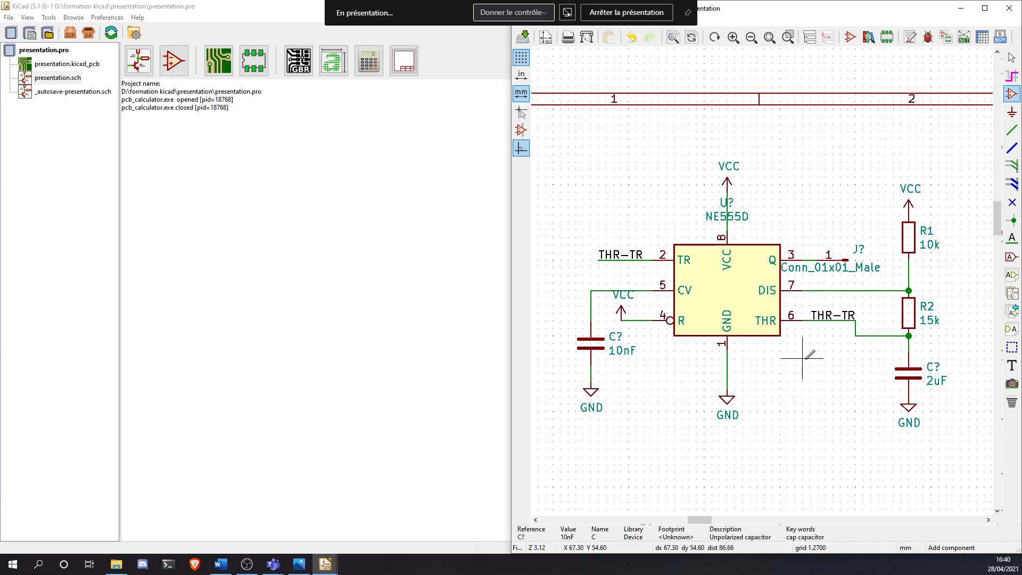
{"action": "scroll", "coordinate": [760, 358], "scroll_direction": "down", "scroll_amount": 1}
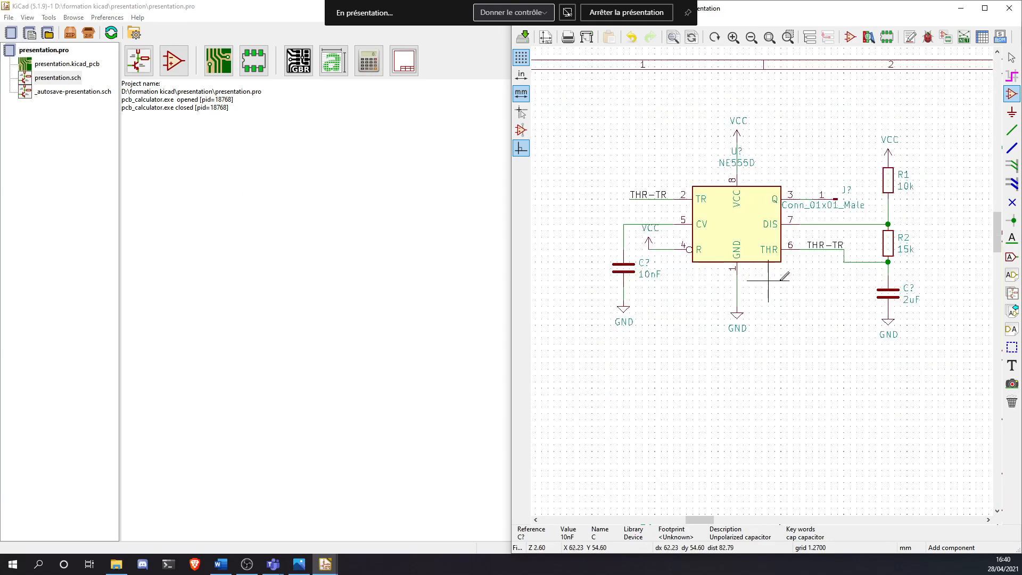
{"action": "middle_click_drag", "start_coordinate": [816, 288], "coordinate": [752, 396]}
{"action": "scroll", "coordinate": [760, 382], "scroll_direction": "down", "scroll_amount": 1}
{"action": "middle_click_drag", "start_coordinate": [751, 296], "coordinate": [764, 321]}
{"action": "scroll", "coordinate": [765, 322], "scroll_direction": "down", "scroll_amount": 1}
{"action": "middle_click_drag", "start_coordinate": [911, 326], "coordinate": [794, 335]}
{"action": "scroll", "coordinate": [756, 278], "scroll_direction": "down", "scroll_amount": 5}
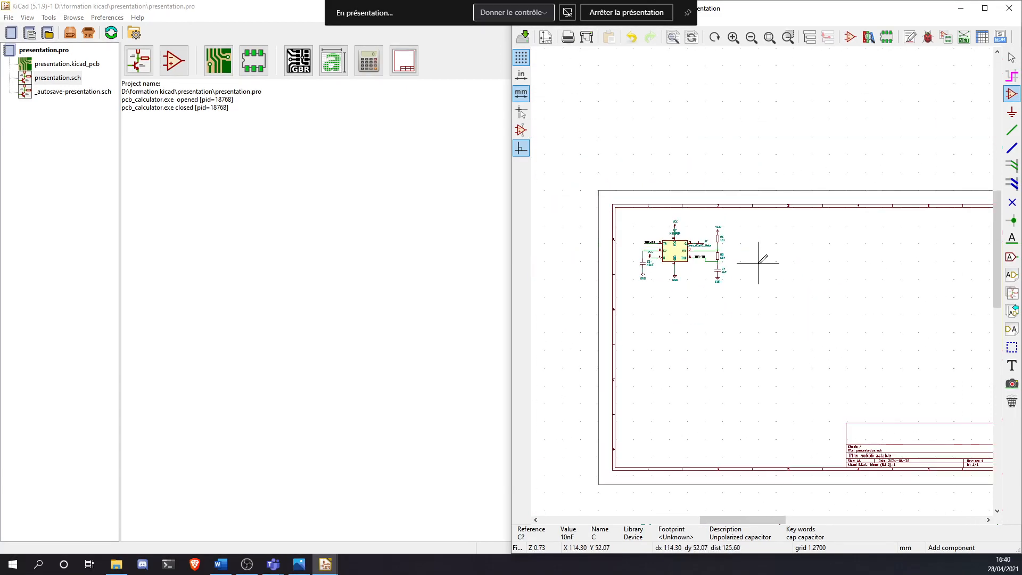
{"action": "scroll", "coordinate": [740, 314], "scroll_direction": "up", "scroll_amount": 5}
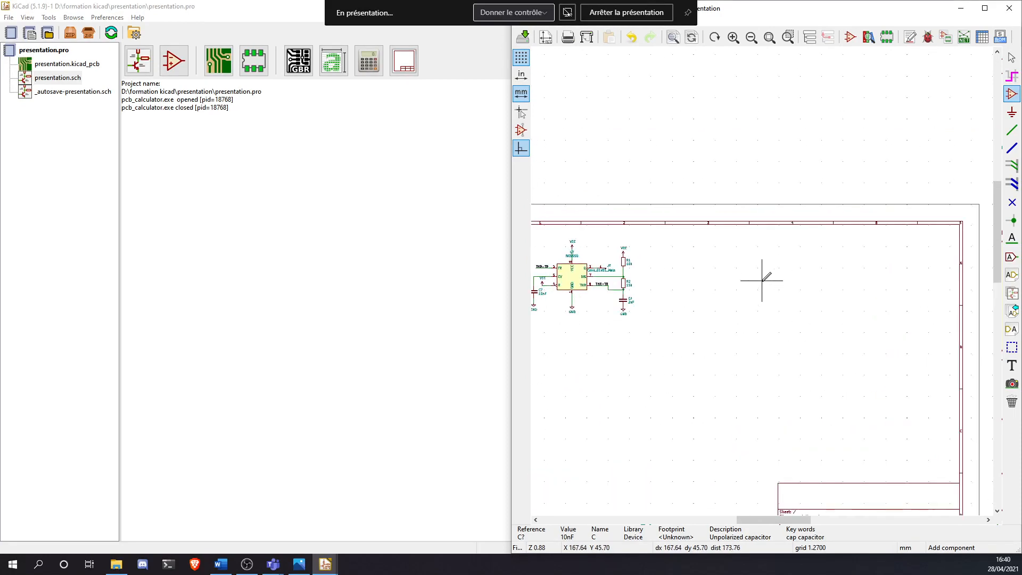
{"action": "scroll", "coordinate": [757, 285], "scroll_direction": "down", "scroll_amount": 1}
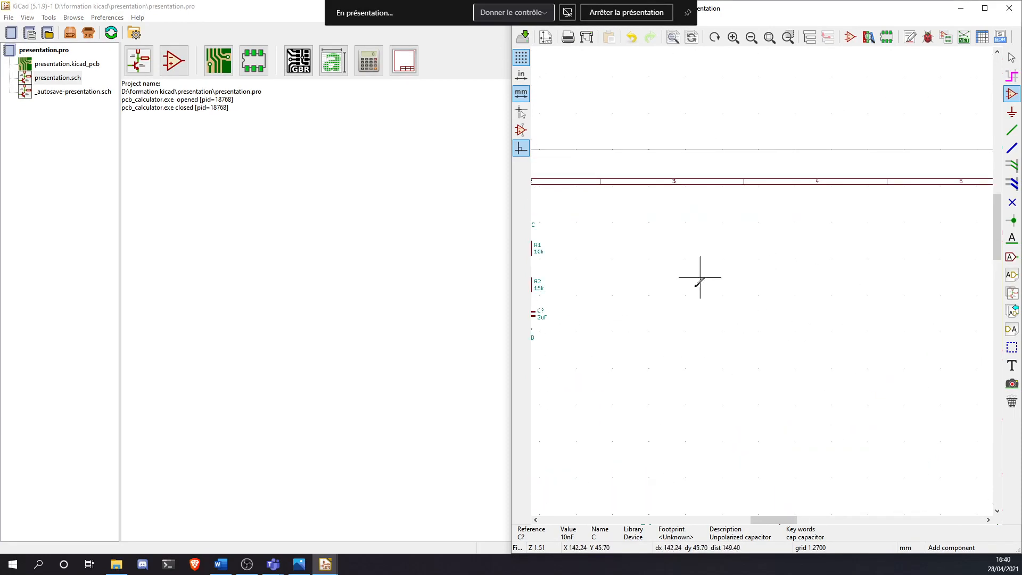
{"action": "left_click", "coordinate": [1009, 292]}
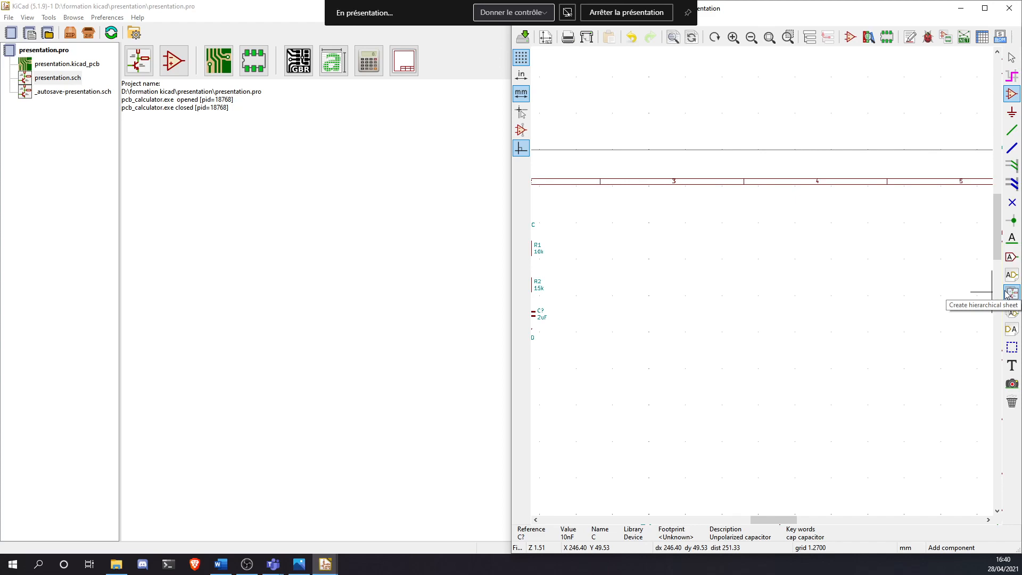
{"action": "scroll", "coordinate": [725, 282], "scroll_direction": "down", "scroll_amount": 3}
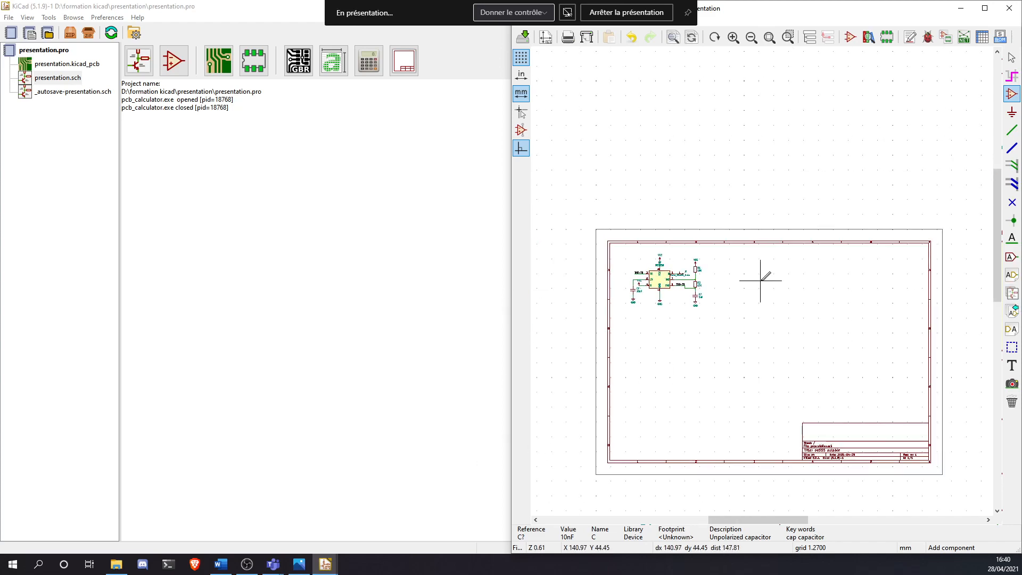
{"action": "scroll", "coordinate": [701, 296], "scroll_direction": "up", "scroll_amount": 3}
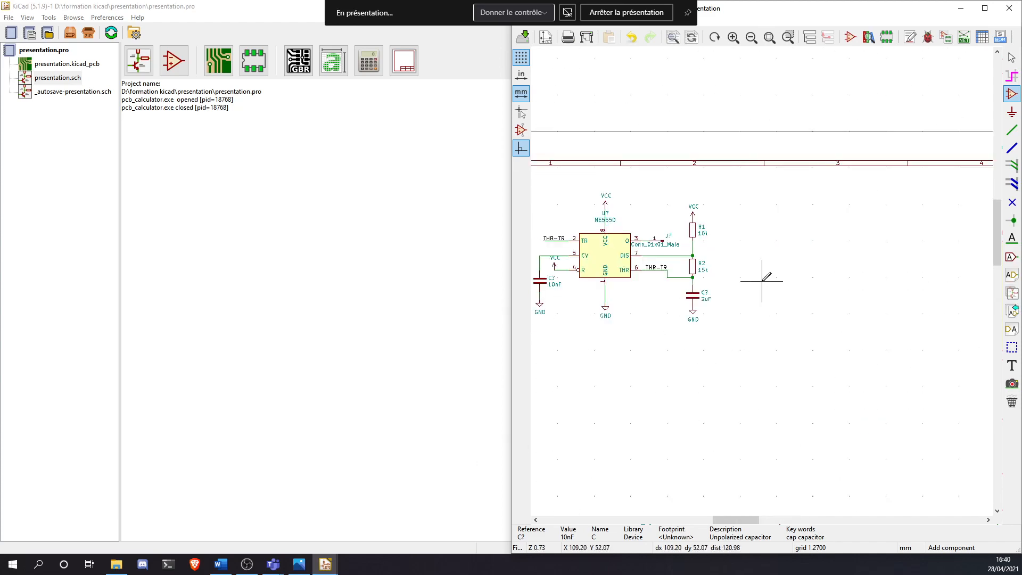
{"action": "scroll", "coordinate": [764, 281], "scroll_direction": "down", "scroll_amount": 2}
{"action": "middle_click_drag", "start_coordinate": [969, 369], "coordinate": [915, 341]}
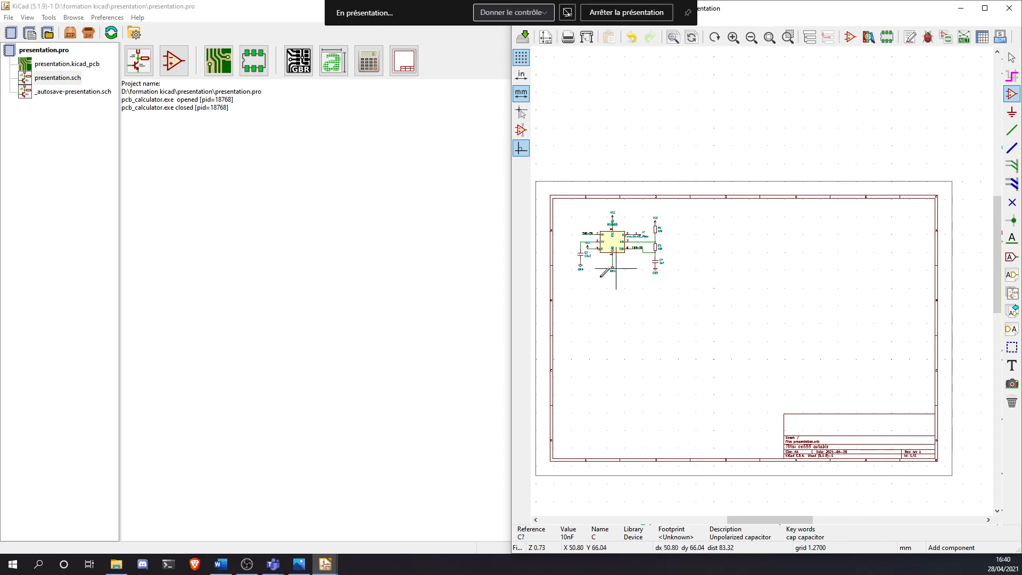
Draw a rectangular hierarchical sheet in the empty area to the right of the NE555 circuit
{"action": "left_click", "coordinate": [1011, 293]}
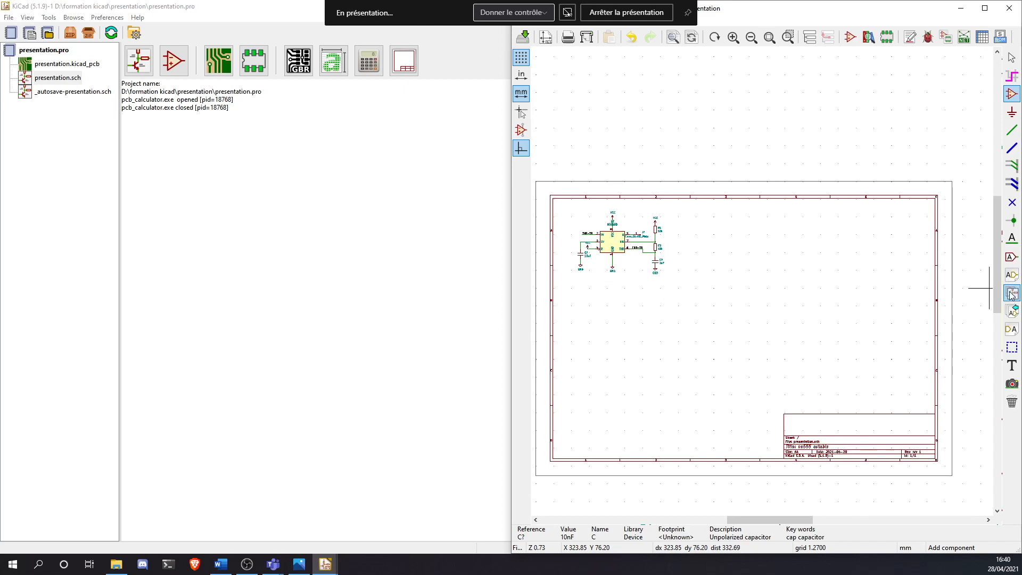
{"action": "left_click", "coordinate": [720, 221]}
{"action": "key", "text": "Escape"}
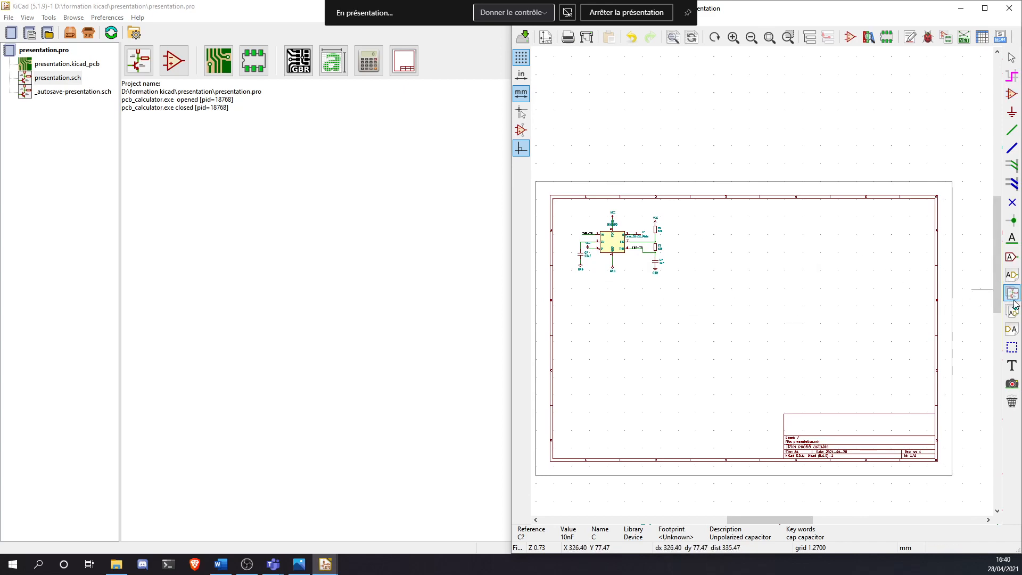
{"action": "left_click", "coordinate": [733, 253]}
{"action": "scroll", "coordinate": [772, 274], "scroll_direction": "up", "scroll_amount": 5}
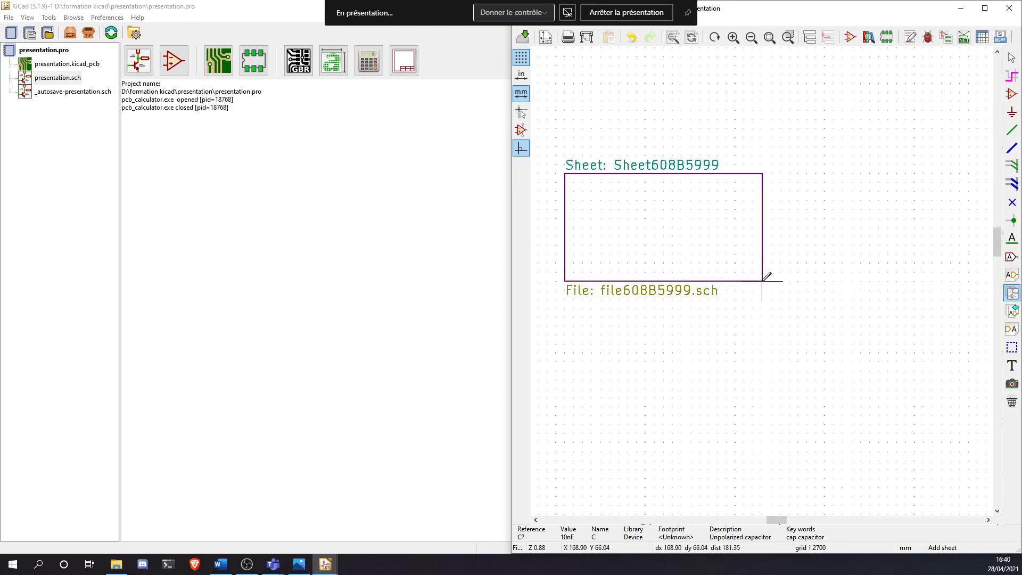
{"action": "left_click", "coordinate": [780, 272]}
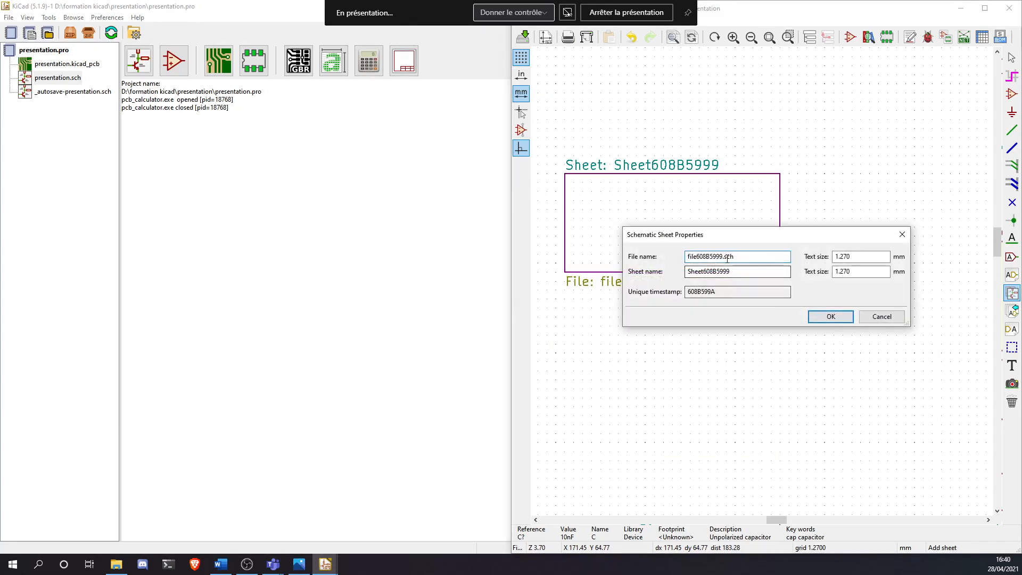
Name the hierarchical sheet led with the file name led.sch, and leave the sheet tool
{"action": "left_click_drag", "start_coordinate": [722, 256], "coordinate": [652, 261]}
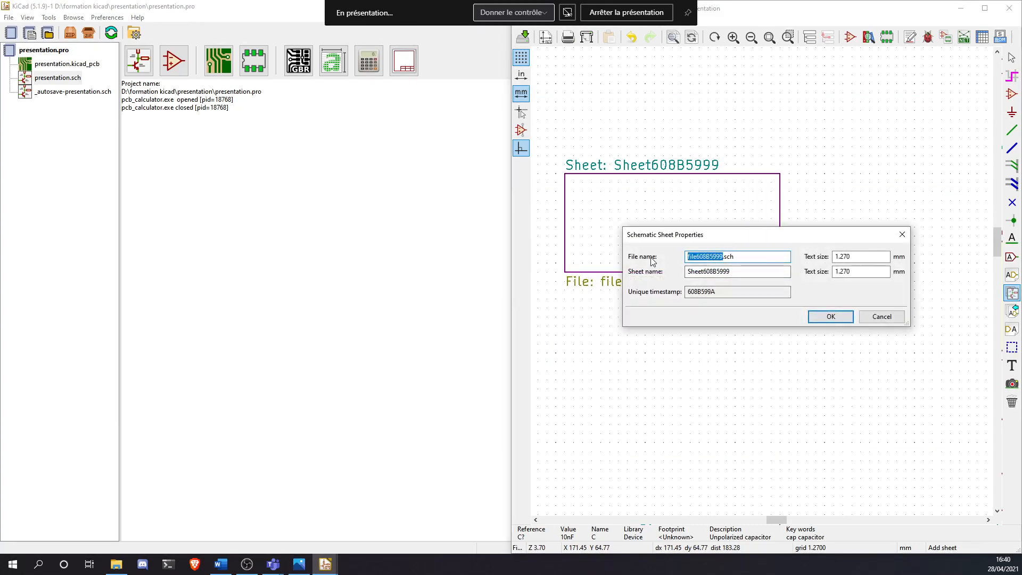
{"action": "type", "text": "led"}
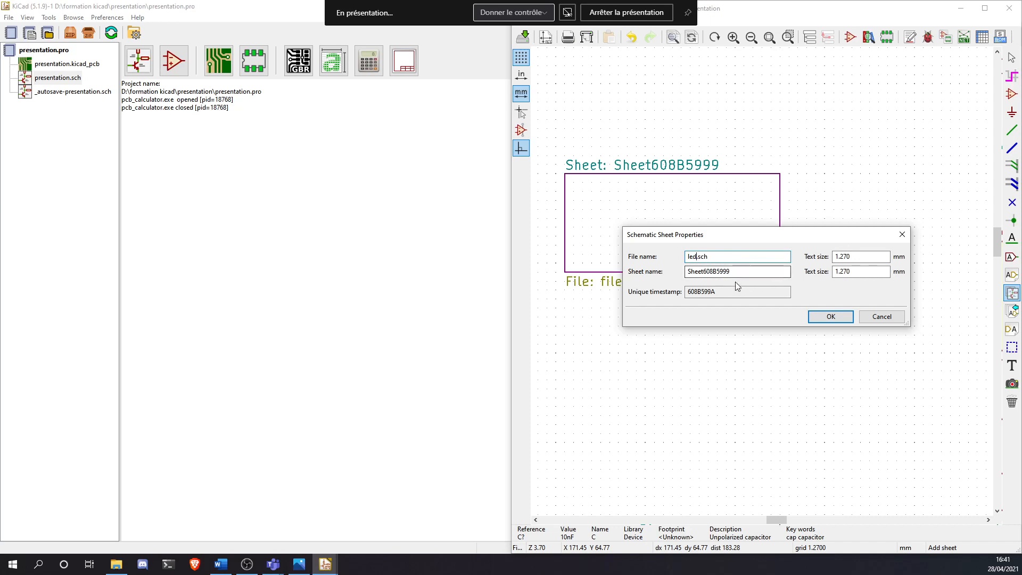
{"action": "key", "text": "Tab"}
{"action": "type", "text": "led"}
{"action": "key", "text": "Return"}
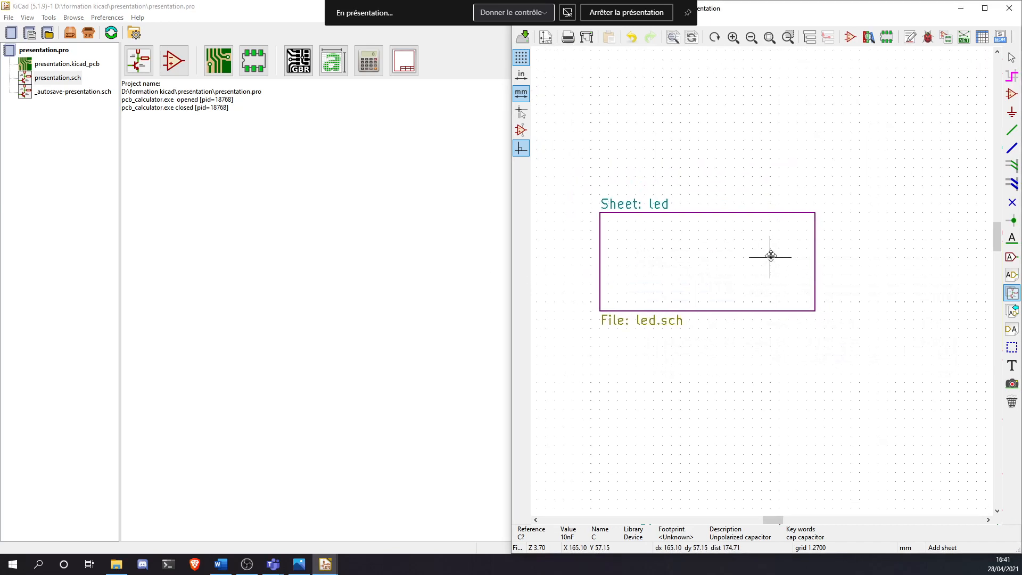
{"action": "scroll", "coordinate": [771, 256], "scroll_direction": "down", "scroll_amount": 5}
{"action": "scroll", "coordinate": [737, 283], "scroll_direction": "up", "scroll_amount": 5}
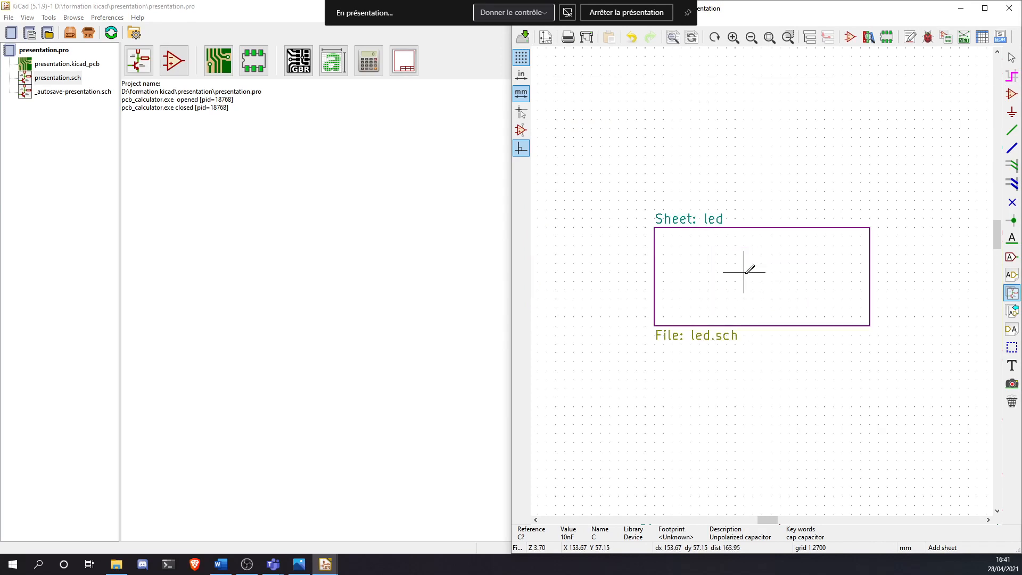
{"action": "double_click", "coordinate": [853, 294]}
{"action": "key", "text": "Escape"}
{"action": "key", "text": "Escape"}
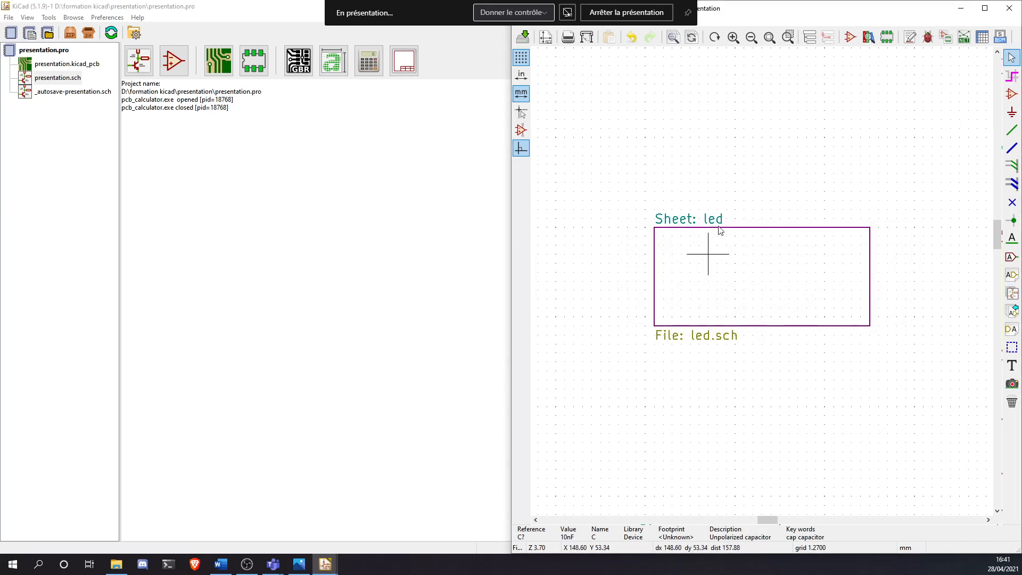
Open the led hierarchical sheet and examine its empty page and title block
{"action": "double_click", "coordinate": [747, 274]}
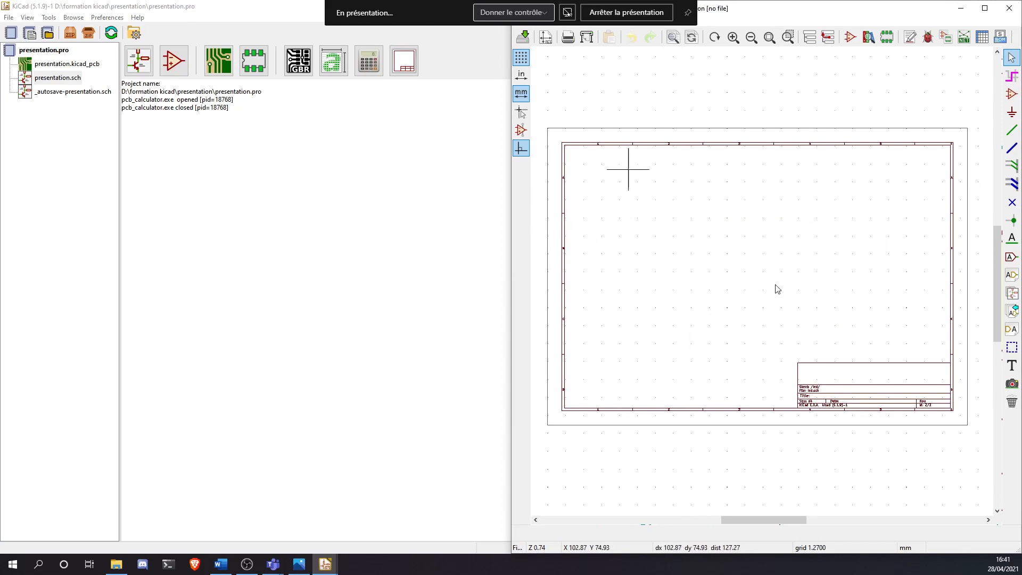
{"action": "scroll", "coordinate": [760, 338], "scroll_direction": "up", "scroll_amount": 3}
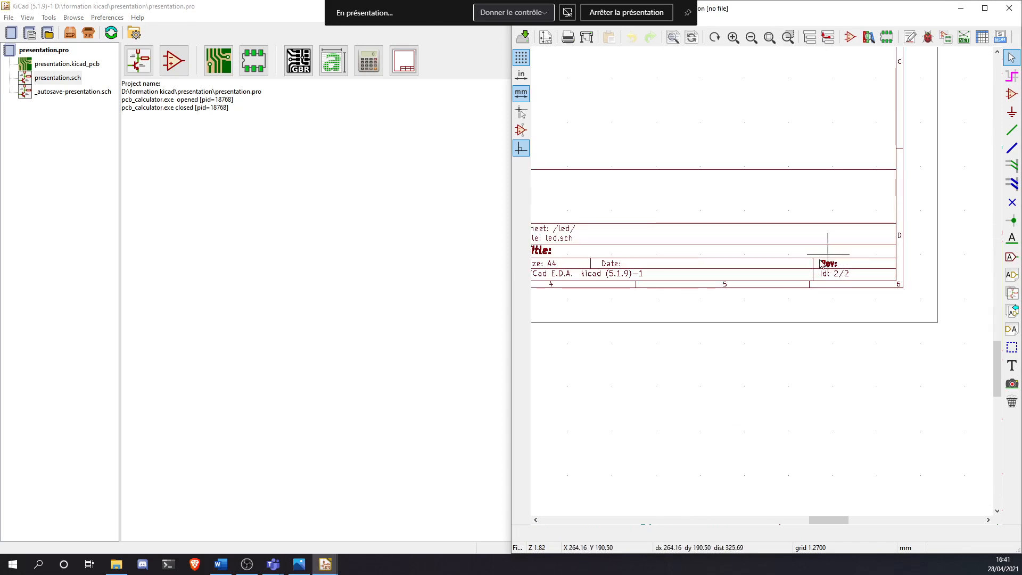
{"action": "scroll", "coordinate": [830, 274], "scroll_direction": "down", "scroll_amount": 1}
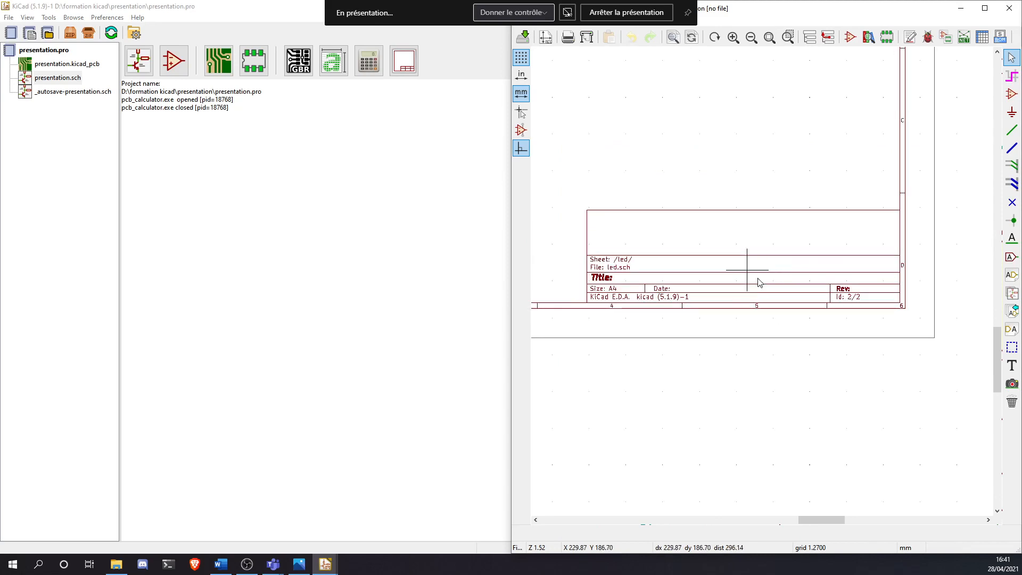
{"action": "scroll", "coordinate": [702, 211], "scroll_direction": "down", "scroll_amount": 5}
{"action": "scroll", "coordinate": [759, 290], "scroll_direction": "up", "scroll_amount": 2}
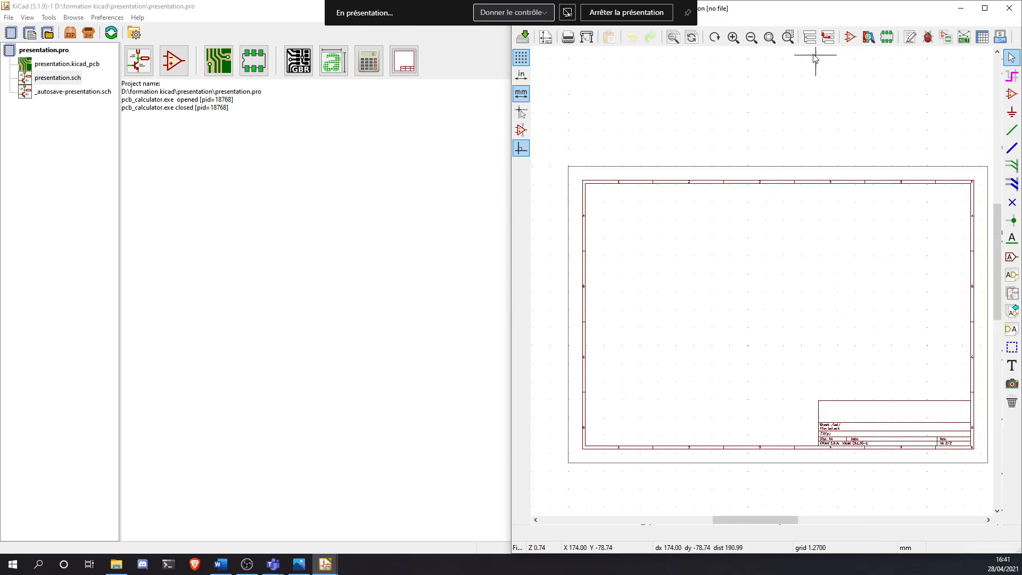
View the project's sheet hierarchy in the navigator, close it, and return from the led sheet to the root sheet
{"action": "left_click", "coordinate": [810, 37]}
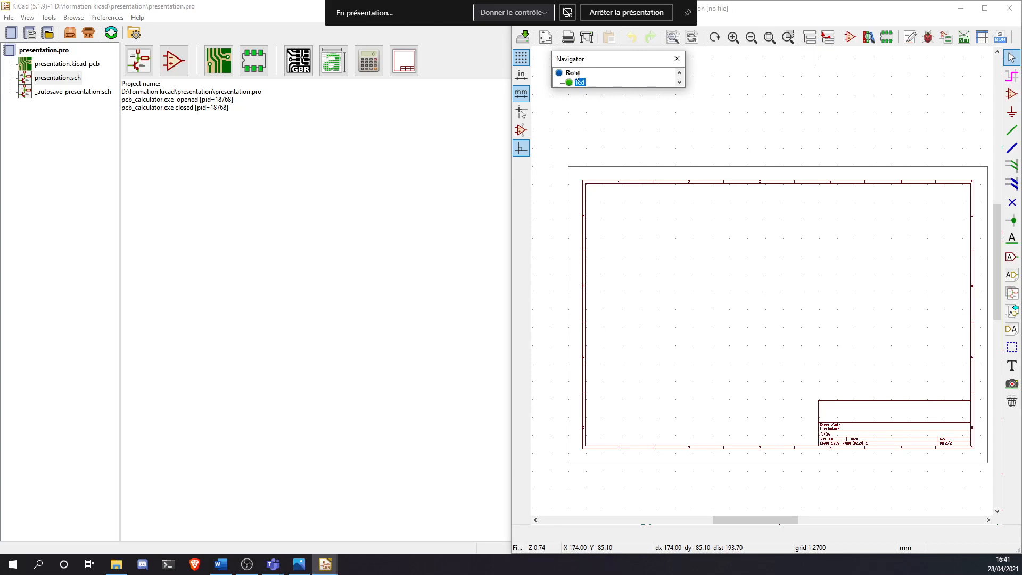
{"action": "left_click", "coordinate": [677, 59]}
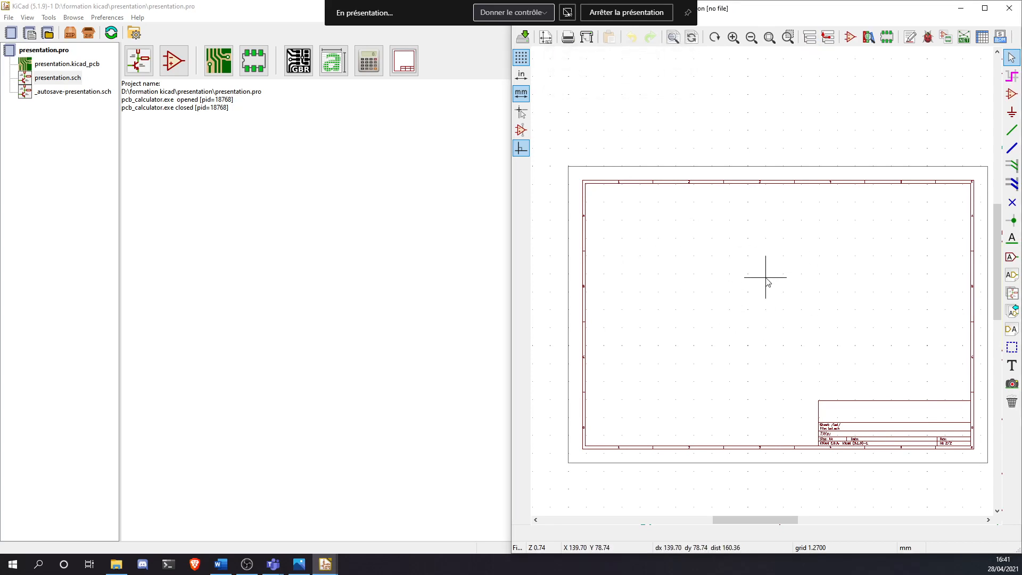
{"action": "left_click", "coordinate": [1010, 275]}
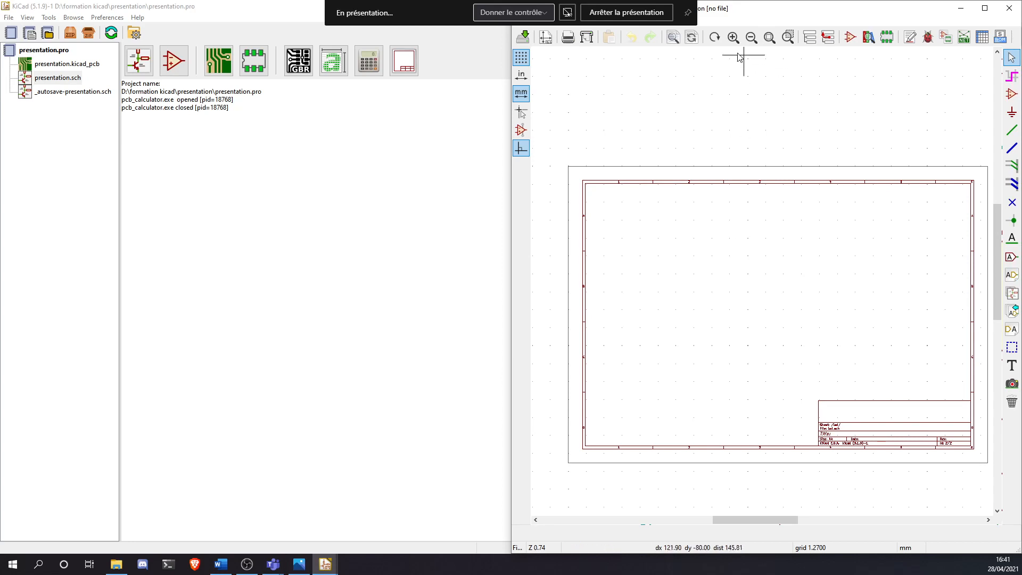
{"action": "left_click", "coordinate": [828, 37]}
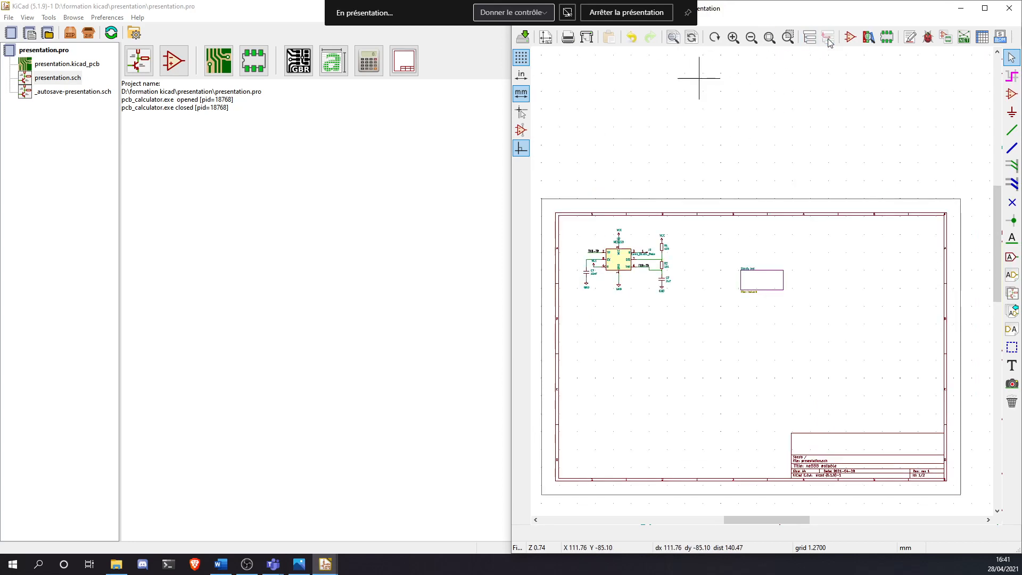
Place a left-oriented input hierarchical label named D3 on the left edge of the led sheet, near its upper corner
{"action": "scroll", "coordinate": [649, 282], "scroll_direction": "up", "scroll_amount": 4}
{"action": "left_click", "coordinate": [1010, 275]}
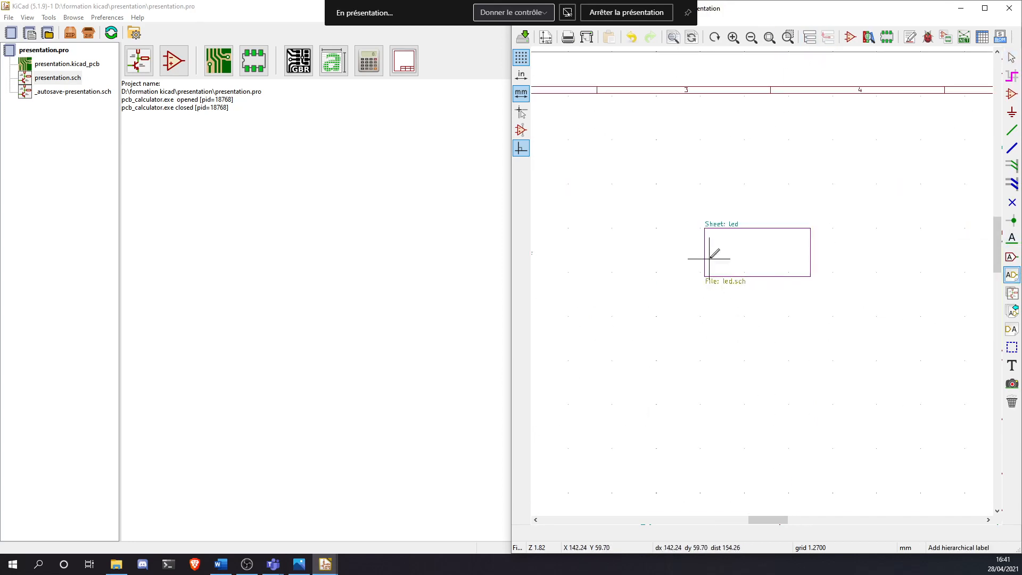
{"action": "left_click", "coordinate": [706, 239]}
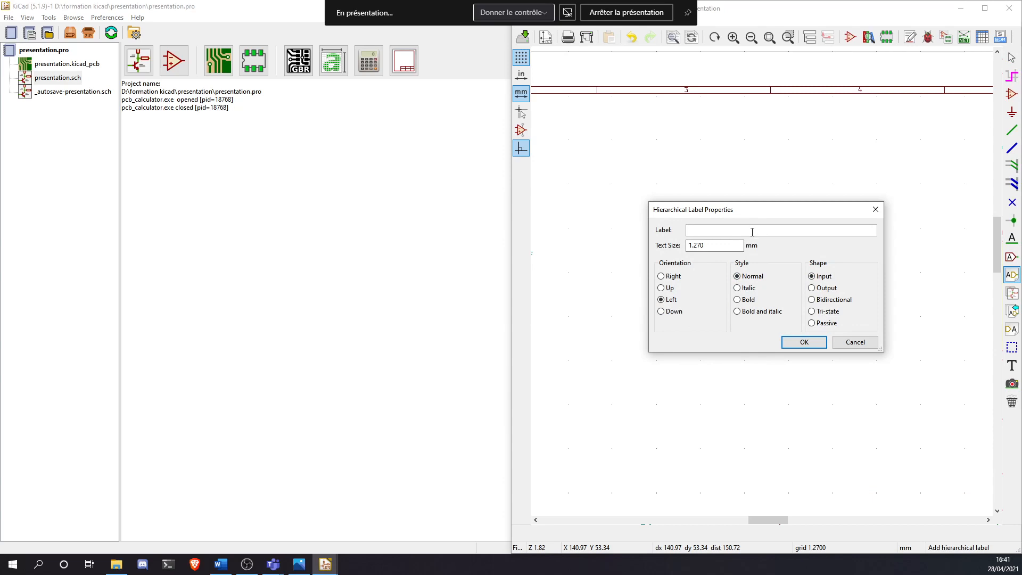
{"action": "key", "text": "Return"}
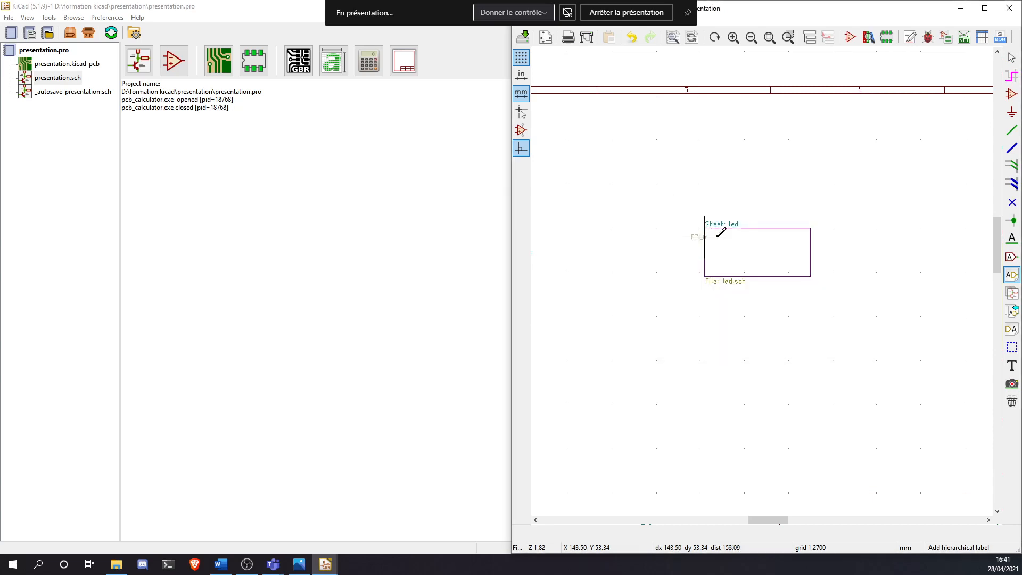
{"action": "scroll", "coordinate": [662, 221], "scroll_direction": "up", "scroll_amount": 5}
{"action": "left_click", "coordinate": [858, 235]}
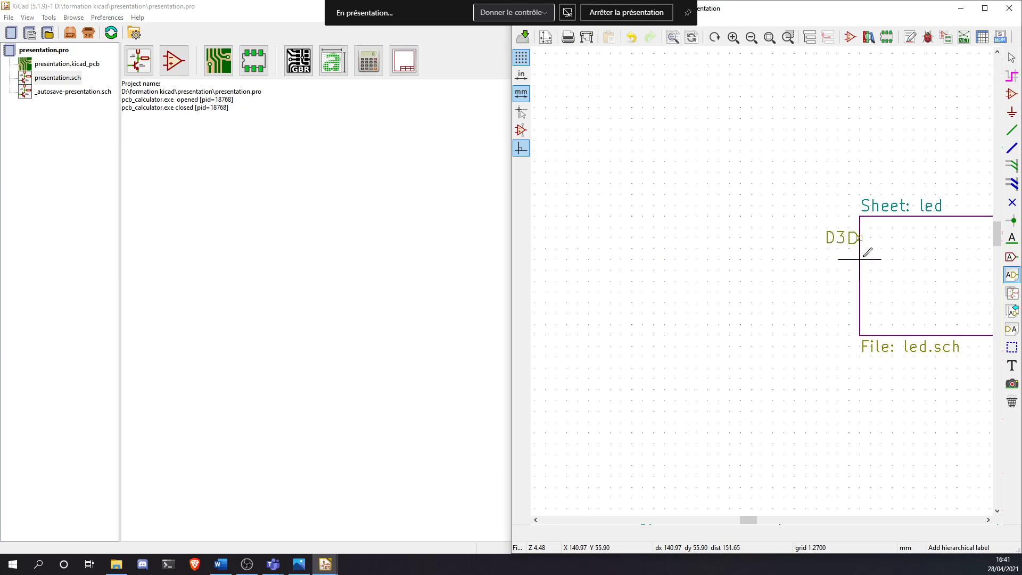
Place a left-oriented output hierarchical label named out on the right edge of the led sheet, and leave the label tool
{"action": "scroll", "coordinate": [858, 238], "scroll_direction": "down", "scroll_amount": 1}
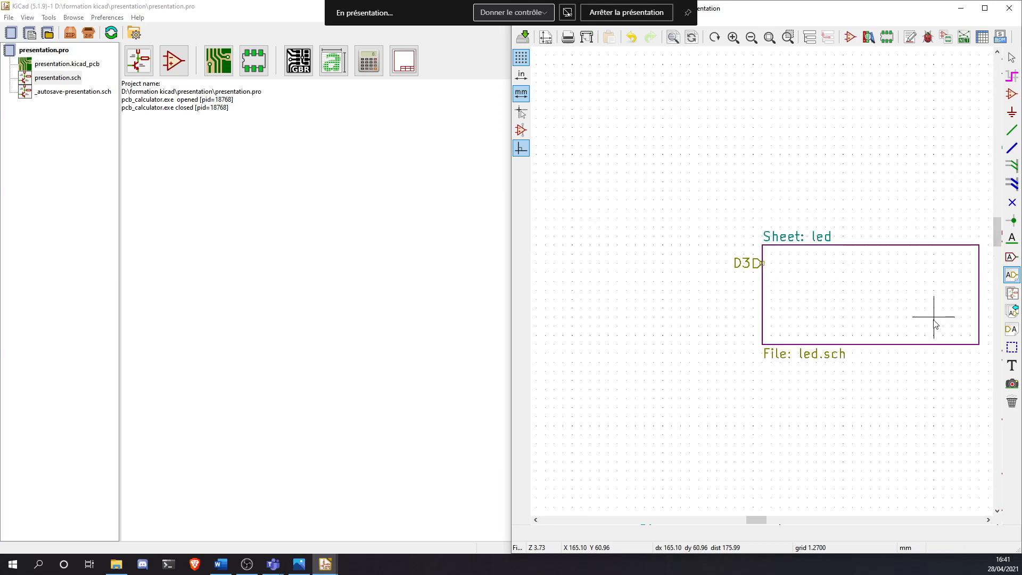
{"action": "middle_click_drag", "start_coordinate": [935, 316], "coordinate": [822, 343]}
{"action": "scroll", "coordinate": [866, 311], "scroll_direction": "down", "scroll_amount": 1}
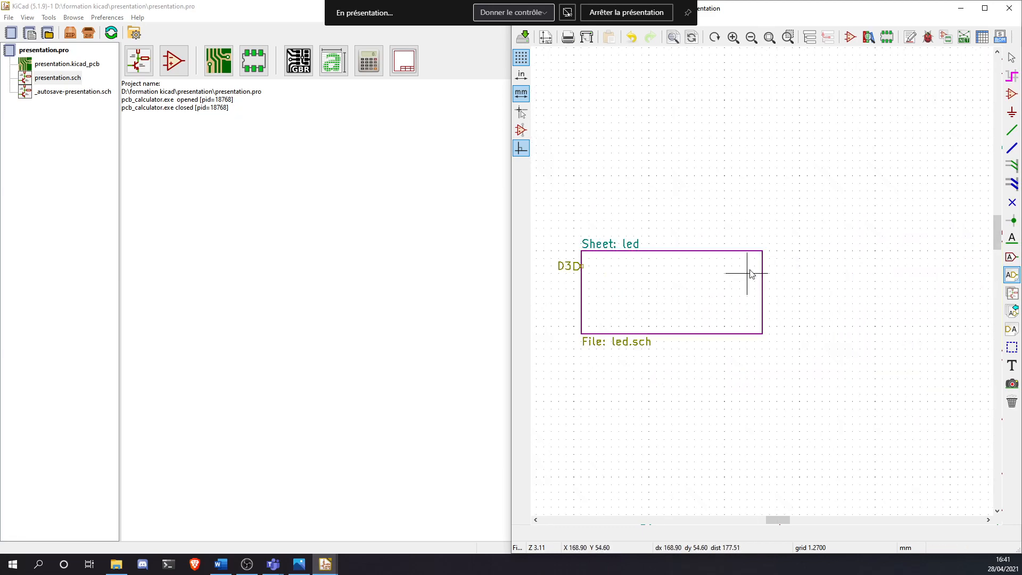
{"action": "left_click", "coordinate": [762, 259]}
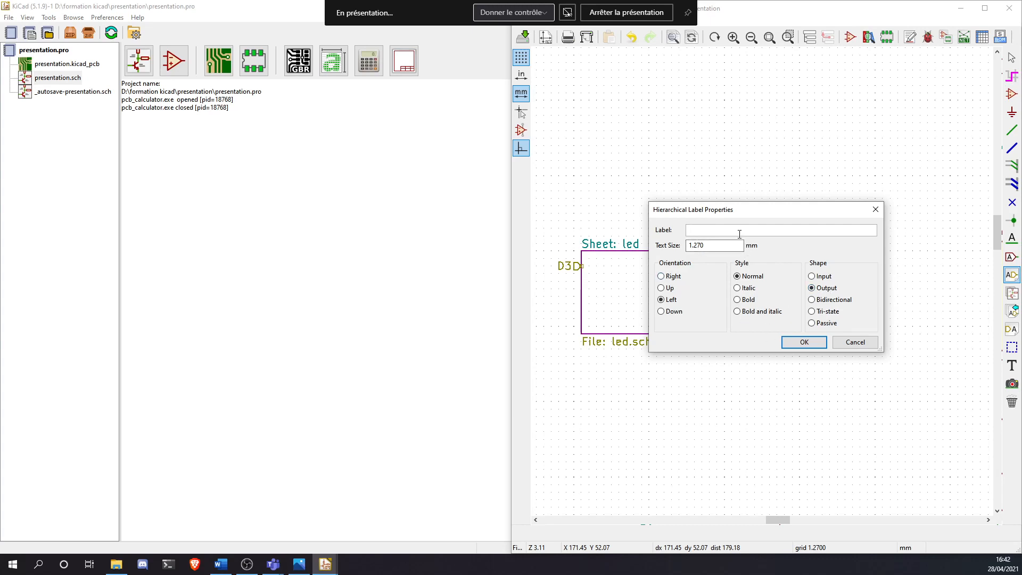
{"action": "key", "text": "Return"}
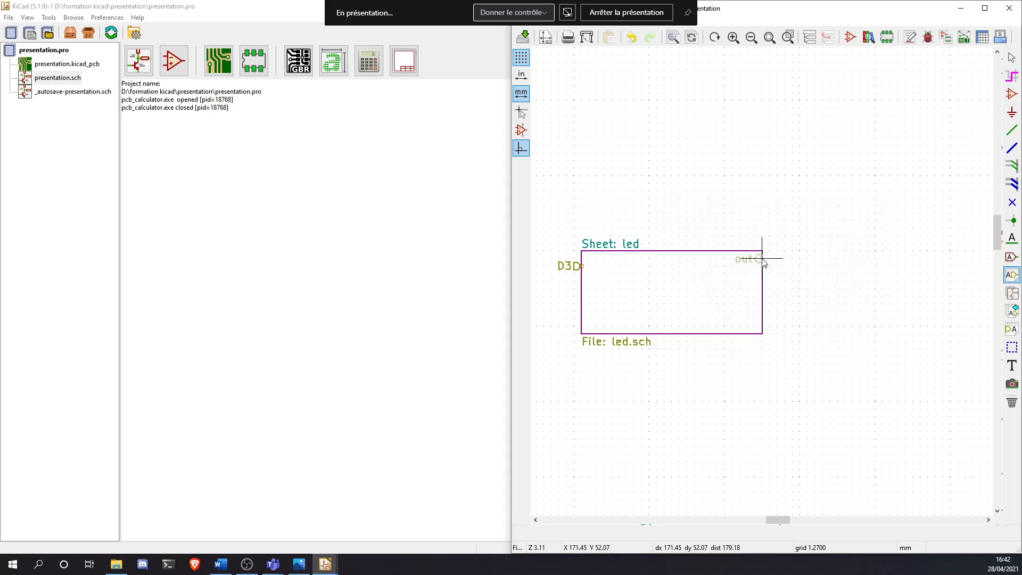
{"action": "left_click", "coordinate": [758, 260]}
{"action": "middle_click_drag", "start_coordinate": [663, 259], "coordinate": [738, 277]}
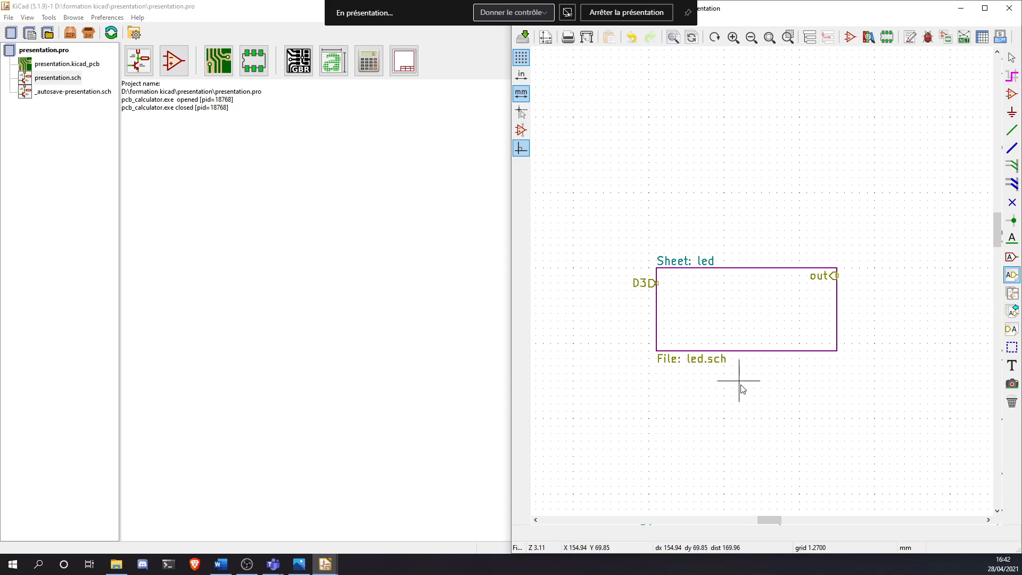
{"action": "key", "text": "Escape"}
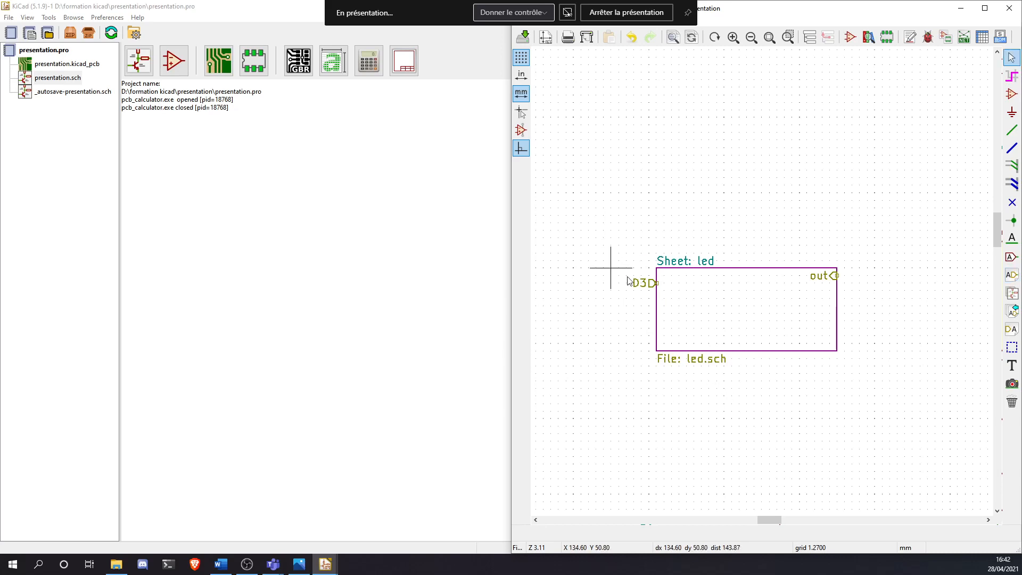
Move the led sheet together with its D3 and out labels slightly to the left as one block
{"action": "left_click_drag", "start_coordinate": [612, 251], "coordinate": [857, 386]}
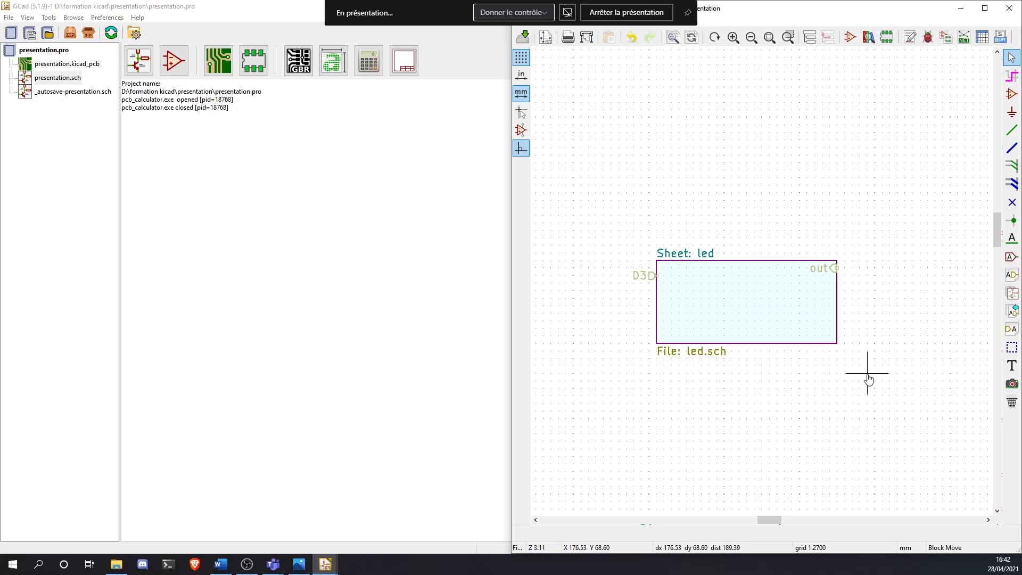
{"action": "left_click", "coordinate": [852, 387]}
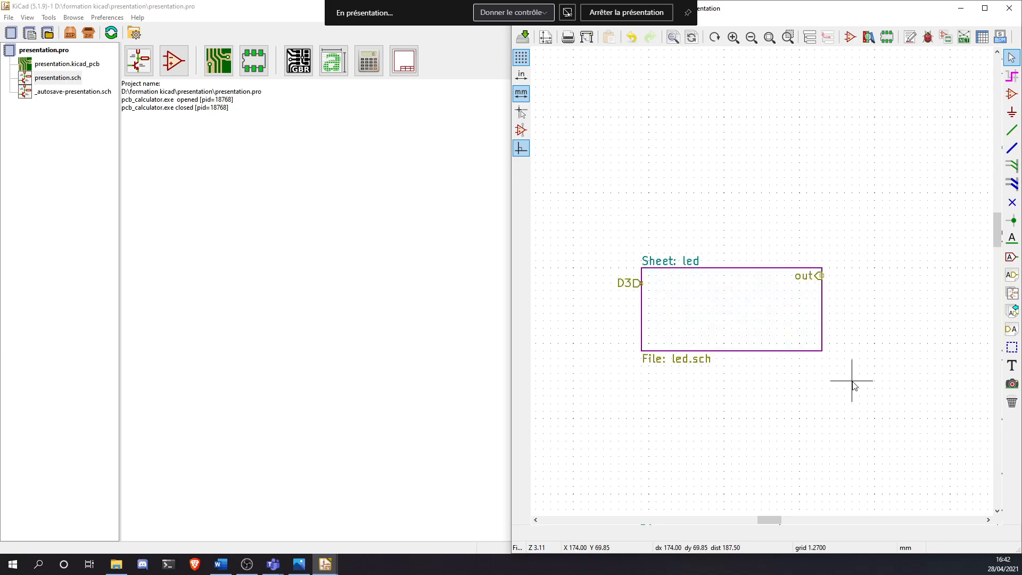
{"action": "scroll", "coordinate": [798, 410], "scroll_direction": "down", "scroll_amount": 3}
{"action": "scroll", "coordinate": [744, 256], "scroll_direction": "up", "scroll_amount": 3}
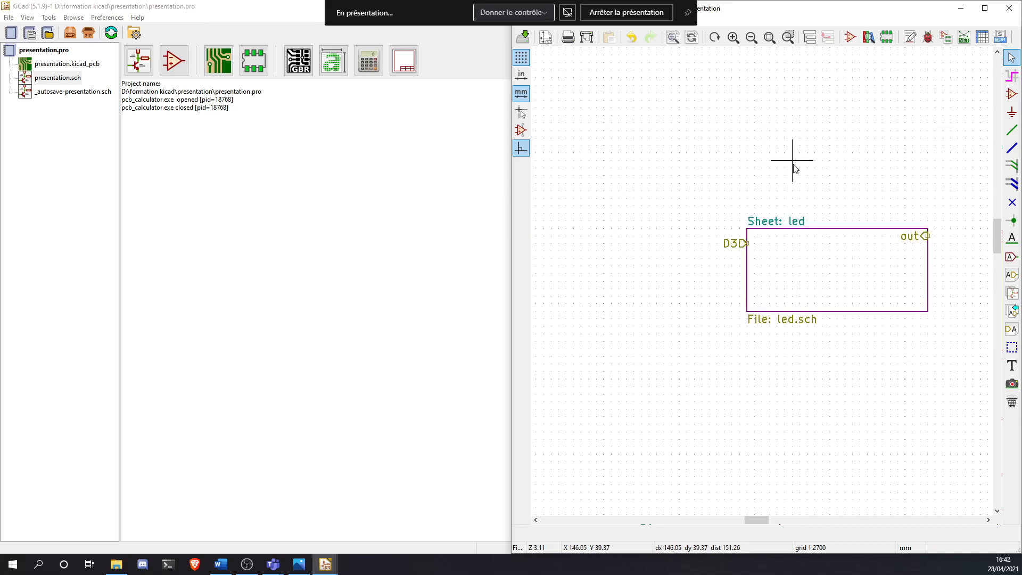
Place a local net label named THR in the empty space above the NE555 circuit, with right orientation
{"action": "scroll", "coordinate": [823, 171], "scroll_direction": "down", "scroll_amount": 5}
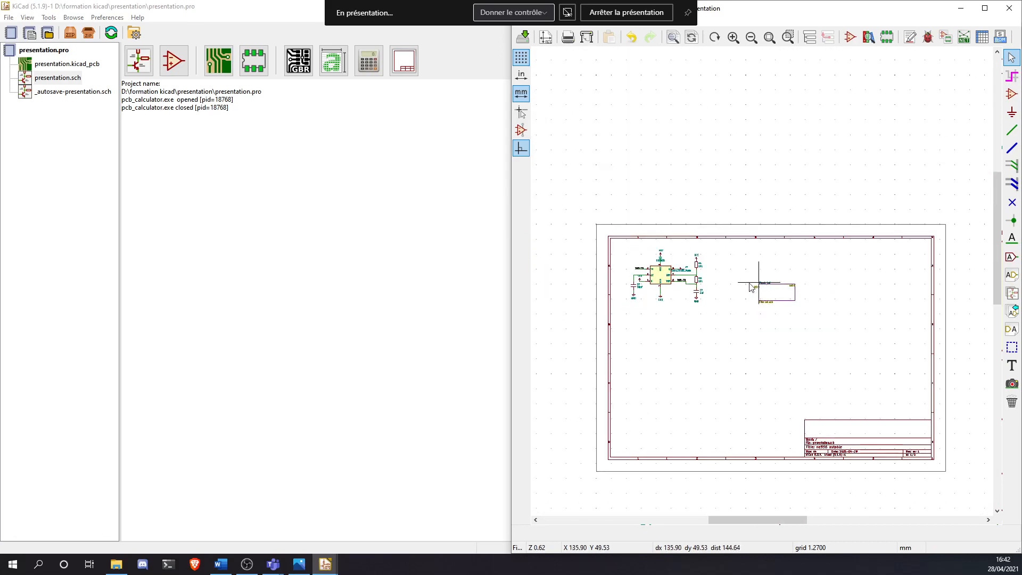
{"action": "scroll", "coordinate": [762, 288], "scroll_direction": "up", "scroll_amount": 4}
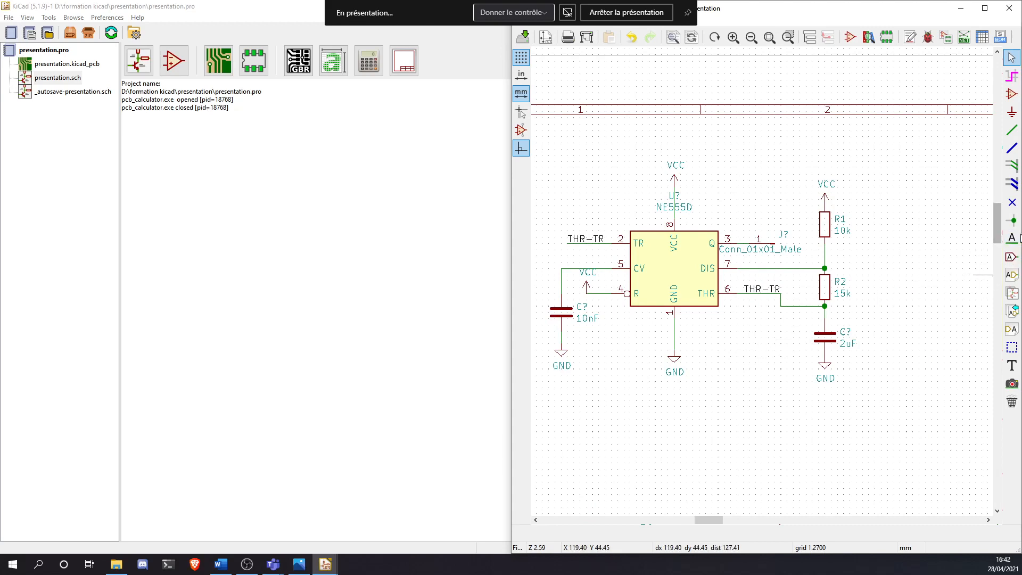
{"action": "left_click", "coordinate": [1016, 242]}
{"action": "left_click", "coordinate": [787, 144]}
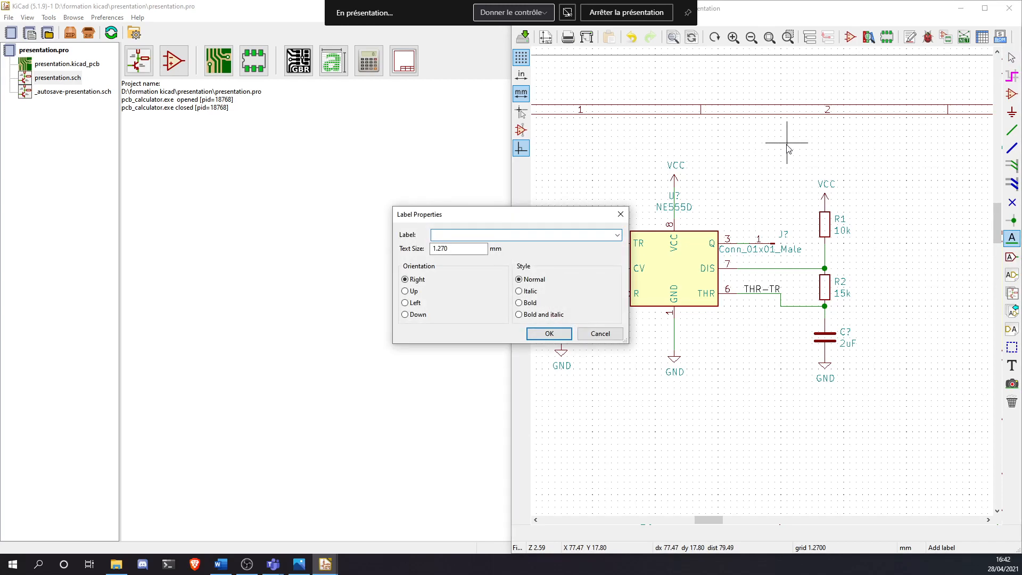
{"action": "type", "text": "THR"}
{"action": "key", "text": "Return"}
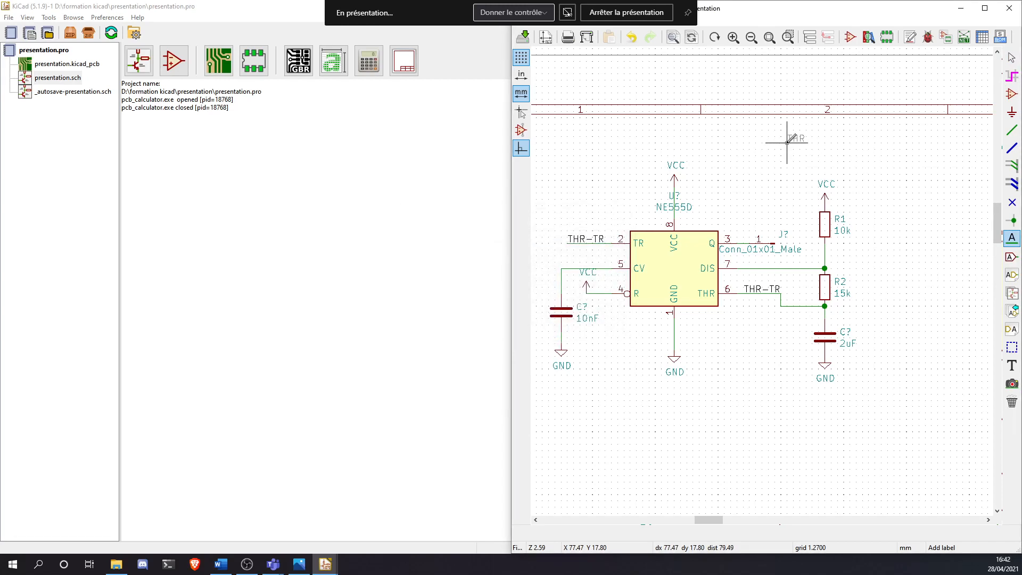
{"action": "left_click", "coordinate": [793, 136]}
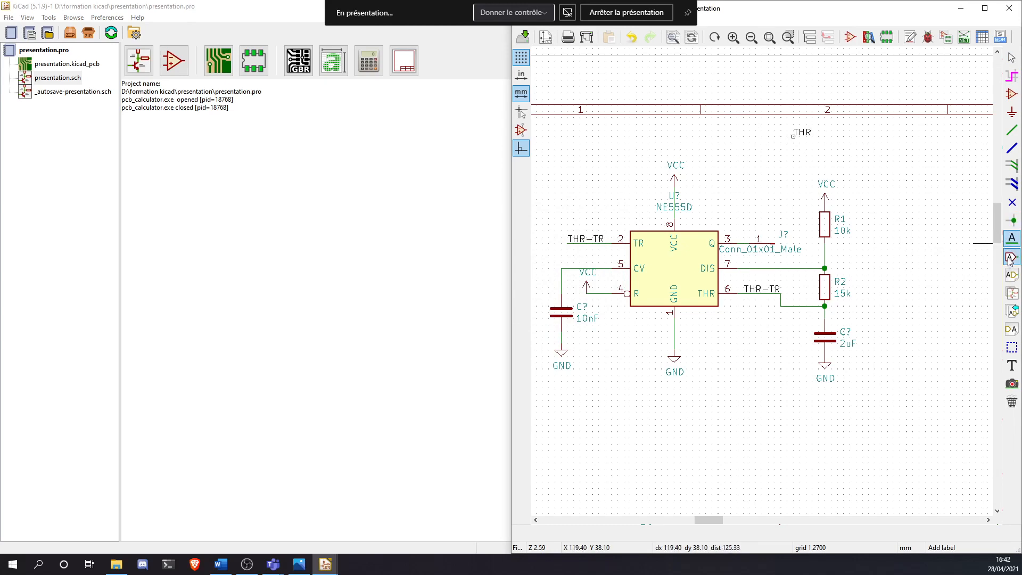
Examine where the THR label sits relative to the NE555 circuit and the led sheet
{"action": "scroll", "coordinate": [761, 281], "scroll_direction": "down", "scroll_amount": 6}
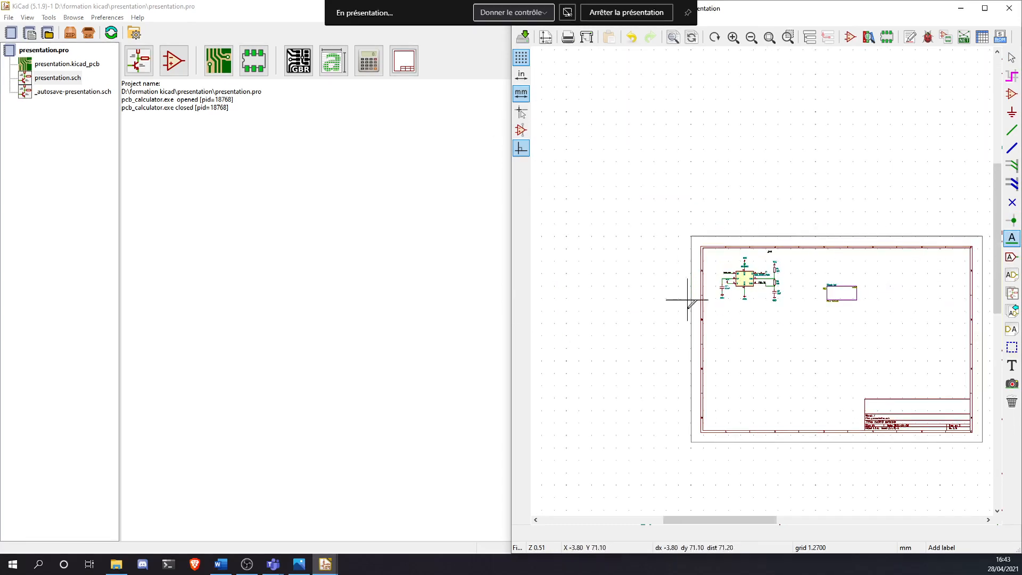
{"action": "scroll", "coordinate": [792, 292], "scroll_direction": "up", "scroll_amount": 3}
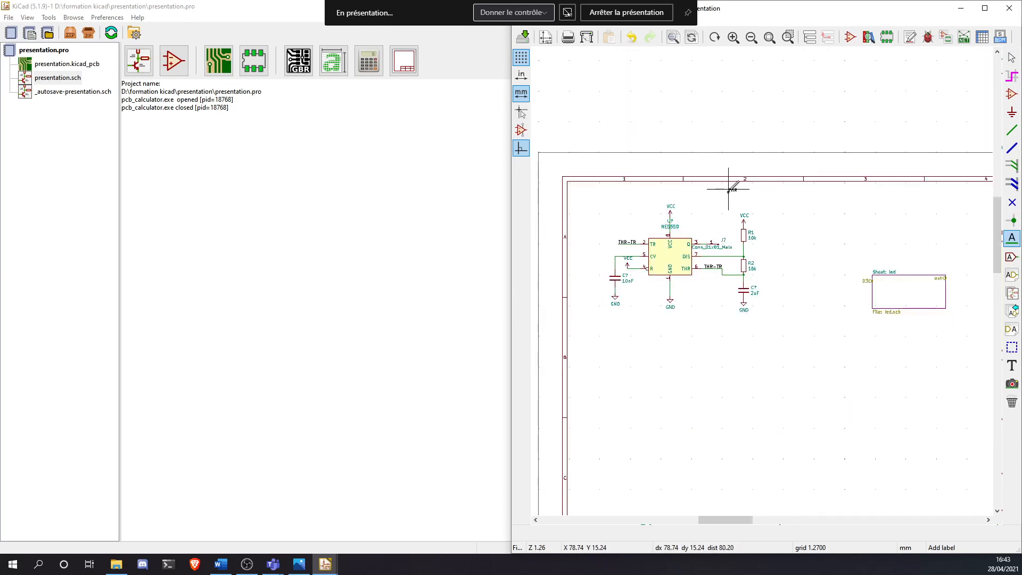
{"action": "scroll", "coordinate": [741, 234], "scroll_direction": "up", "scroll_amount": 2}
{"action": "scroll", "coordinate": [766, 277], "scroll_direction": "up", "scroll_amount": 2}
{"action": "scroll", "coordinate": [766, 276], "scroll_direction": "down", "scroll_amount": 3}
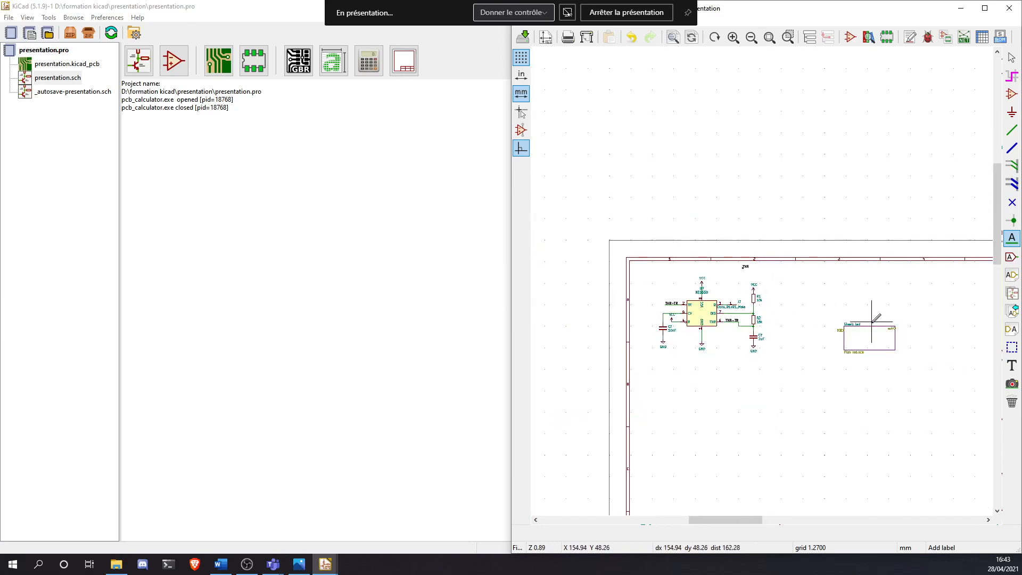
{"action": "scroll", "coordinate": [745, 297], "scroll_direction": "up", "scroll_amount": 2}
{"action": "left_click", "coordinate": [745, 296]}
{"action": "key", "text": "Escape"}
{"action": "scroll", "coordinate": [671, 259], "scroll_direction": "down", "scroll_amount": 3}
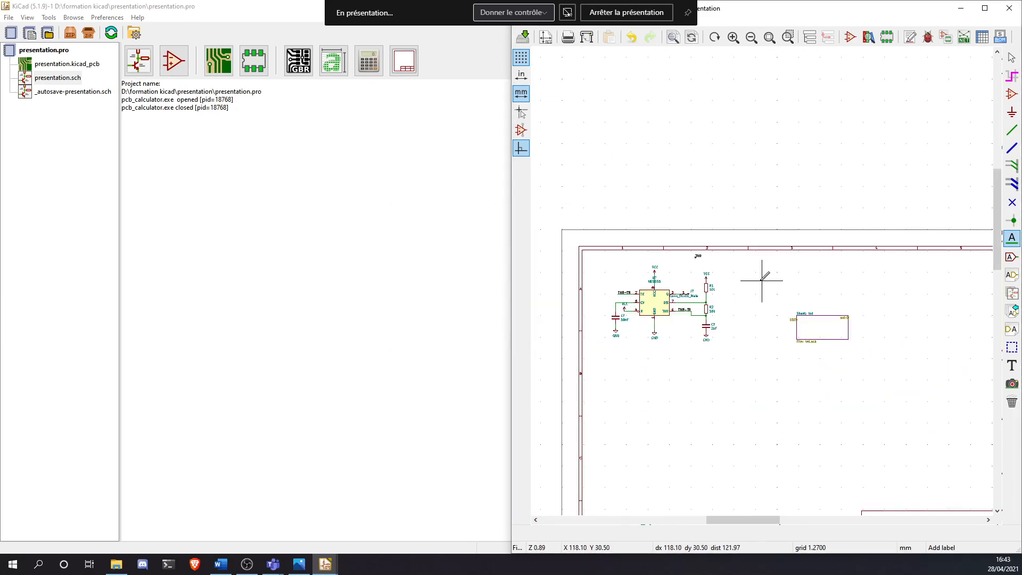
{"action": "scroll", "coordinate": [771, 269], "scroll_direction": "up", "scroll_amount": 3}
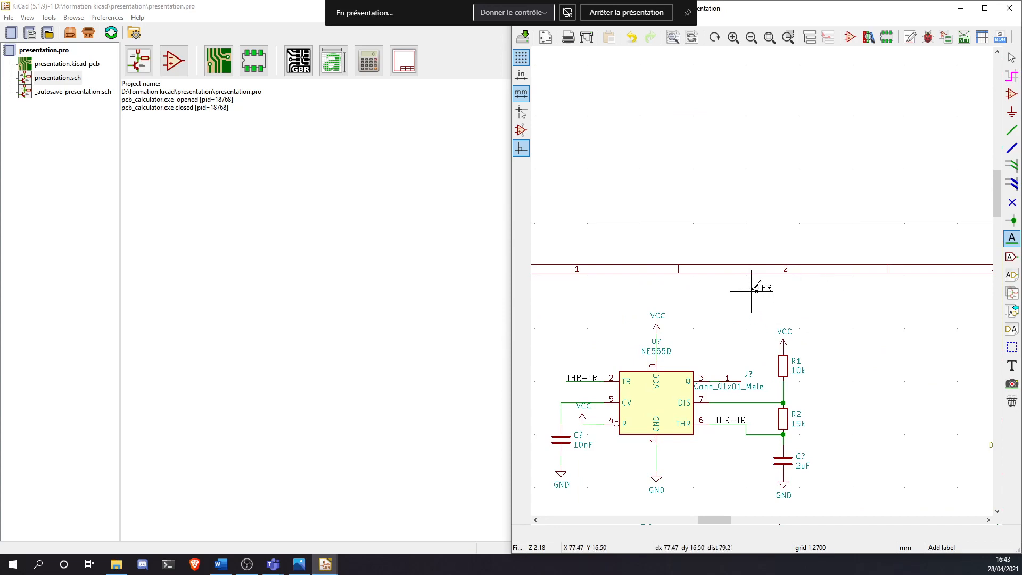
Place a left-oriented global label named THRTR with the output shape just below the THR label
{"action": "left_click", "coordinate": [1012, 256]}
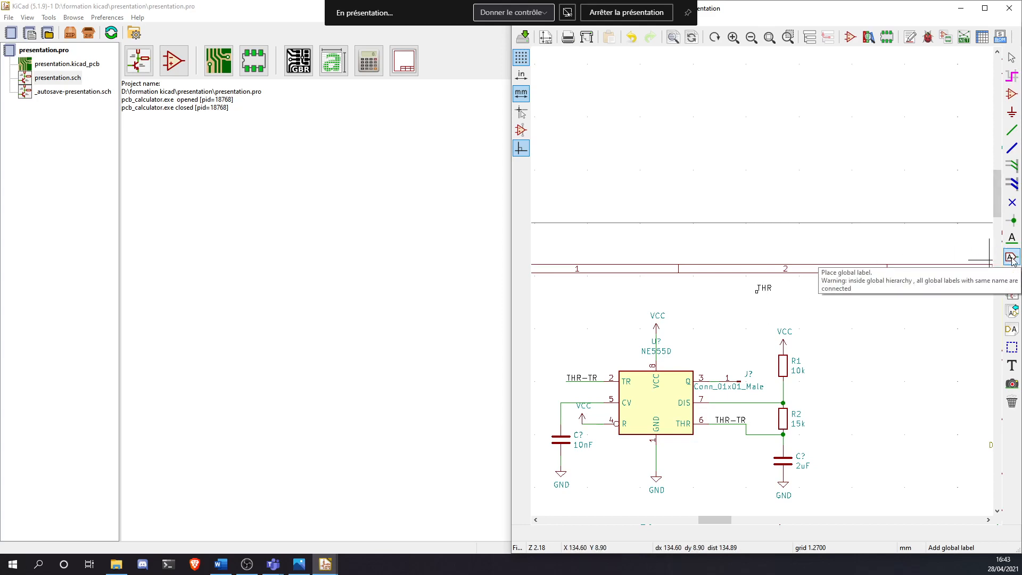
{"action": "left_click", "coordinate": [753, 293]}
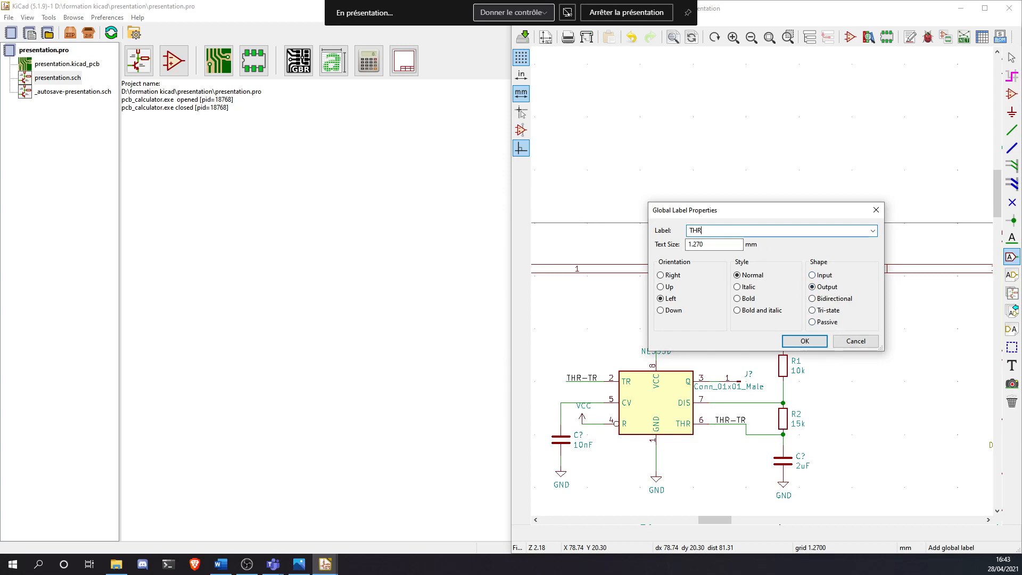
{"action": "key", "text": "Return"}
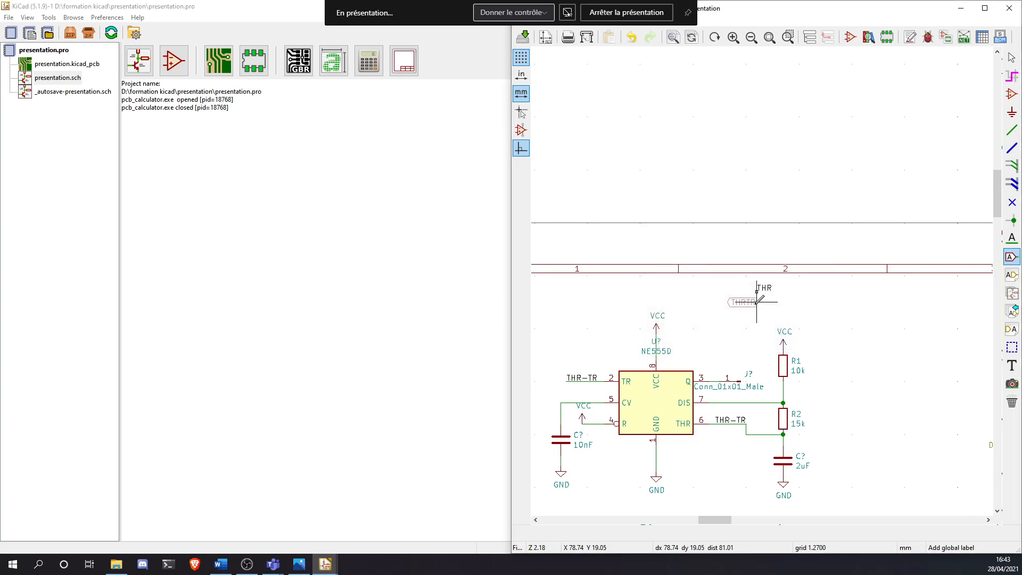
{"action": "left_click", "coordinate": [756, 302]}
{"action": "scroll", "coordinate": [787, 296], "scroll_direction": "up", "scroll_amount": 5}
{"action": "scroll", "coordinate": [767, 274], "scroll_direction": "down", "scroll_amount": 2}
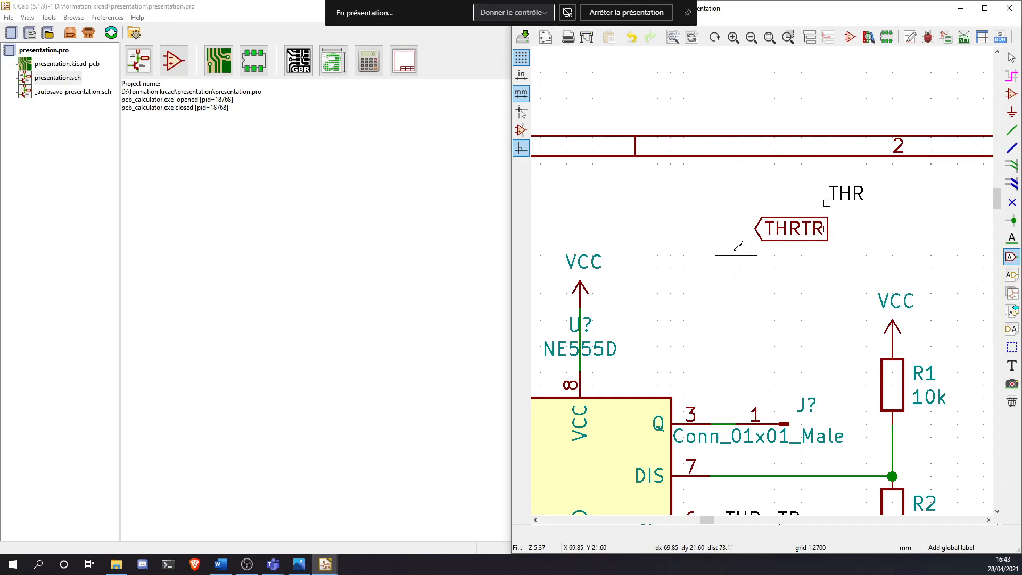
Examine the THR and THRTR labels near the NE555 circuit alongside the led sheet's D3 and out pins
{"action": "scroll", "coordinate": [734, 250], "scroll_direction": "down", "scroll_amount": 6}
{"action": "scroll", "coordinate": [761, 281], "scroll_direction": "up", "scroll_amount": 2}
{"action": "scroll", "coordinate": [761, 280], "scroll_direction": "up", "scroll_amount": 2}
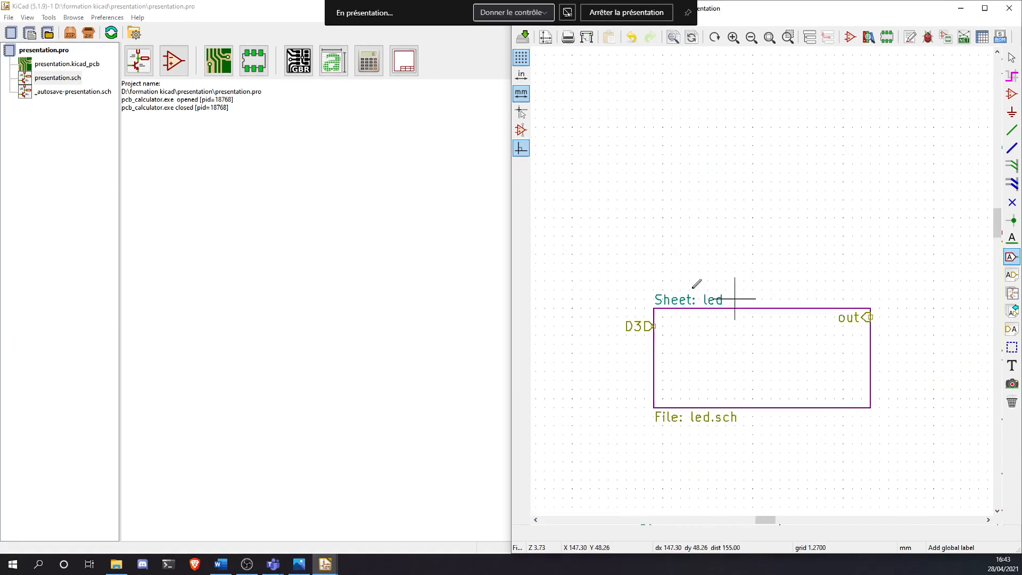
{"action": "scroll", "coordinate": [764, 325], "scroll_direction": "down", "scroll_amount": 2}
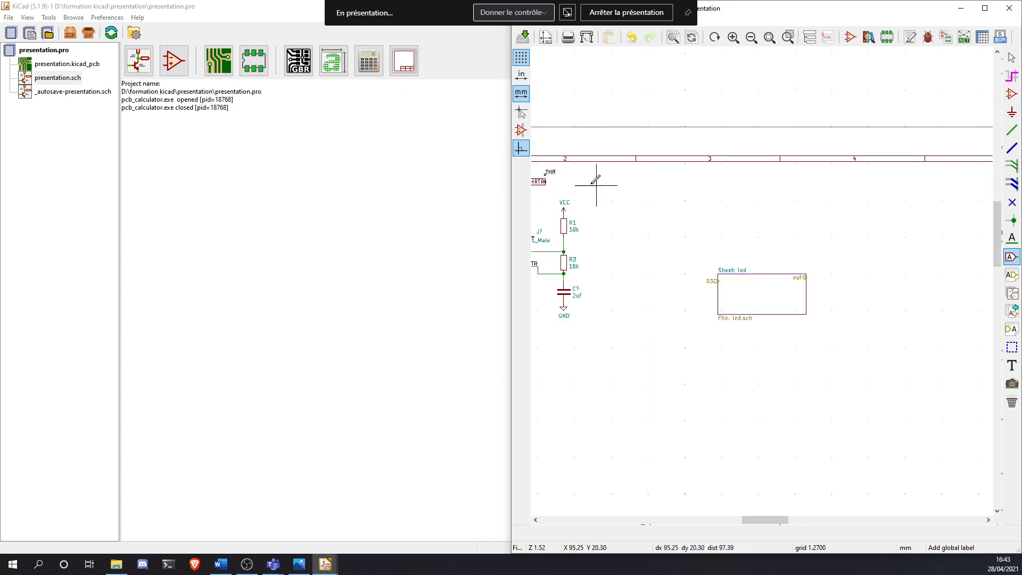
{"action": "scroll", "coordinate": [771, 273], "scroll_direction": "up", "scroll_amount": 4}
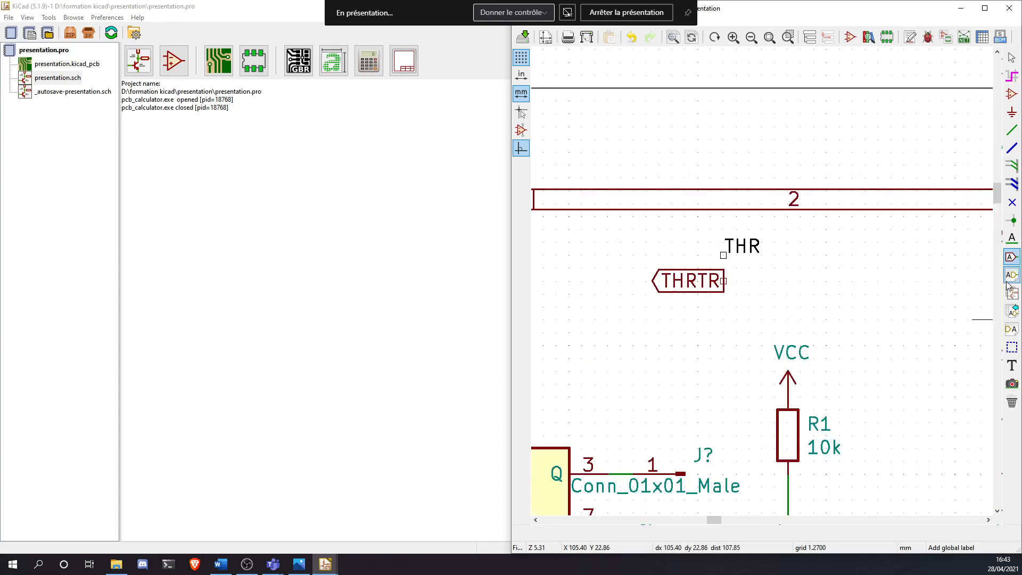
{"action": "scroll", "coordinate": [976, 274], "scroll_direction": "down", "scroll_amount": 5}
{"action": "scroll", "coordinate": [762, 280], "scroll_direction": "up", "scroll_amount": 4}
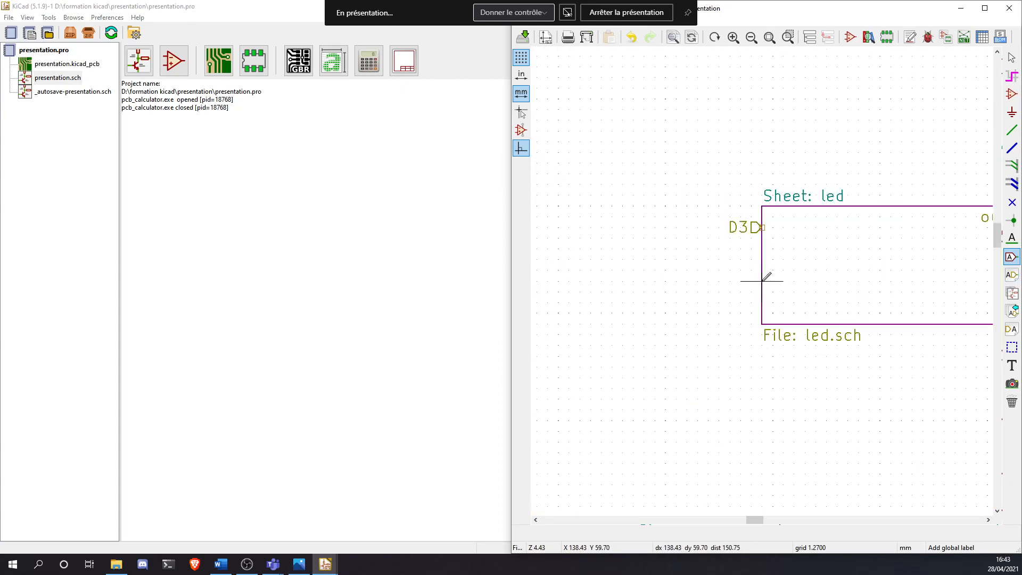
{"action": "left_click", "coordinate": [760, 228]}
{"action": "scroll", "coordinate": [771, 280], "scroll_direction": "down", "scroll_amount": 3}
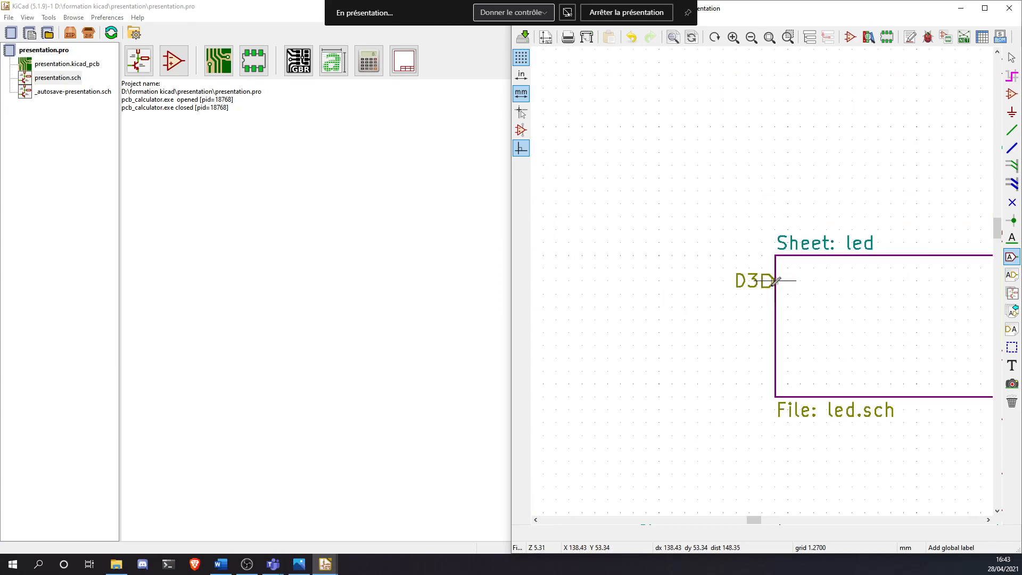
{"action": "middle_click_drag", "start_coordinate": [677, 234], "coordinate": [752, 258]}
Delete the THR local label and the THRTR global label above the NE555 circuit together
{"action": "scroll", "coordinate": [772, 238], "scroll_direction": "up", "scroll_amount": 4}
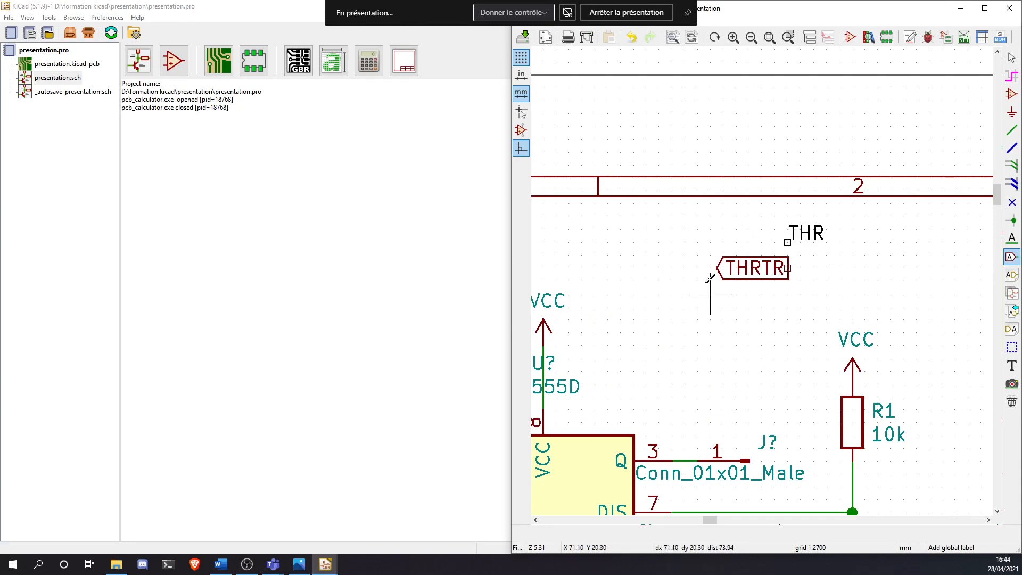
{"action": "key", "text": "Escape"}
{"action": "left_click_drag", "start_coordinate": [709, 217], "coordinate": [857, 287]}
{"action": "key", "text": "Delete"}
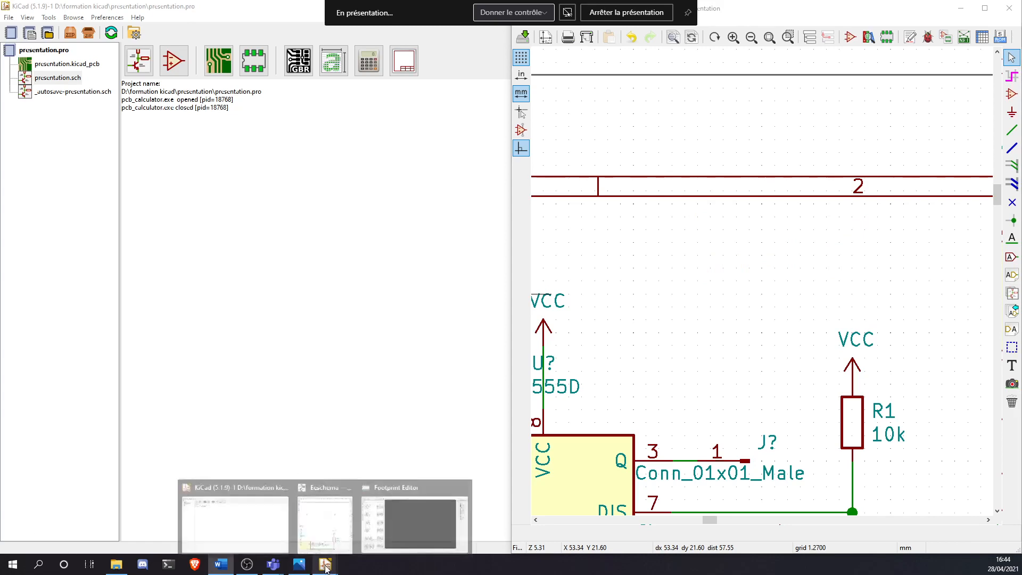
{"action": "mouse_move", "coordinate": [274, 560]}
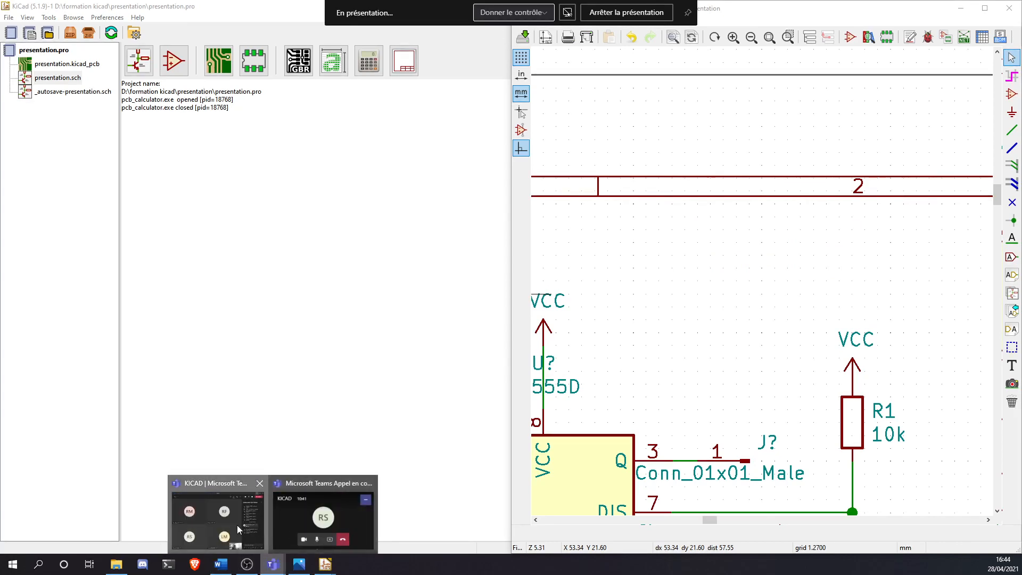
{"action": "left_click", "coordinate": [217, 516]}
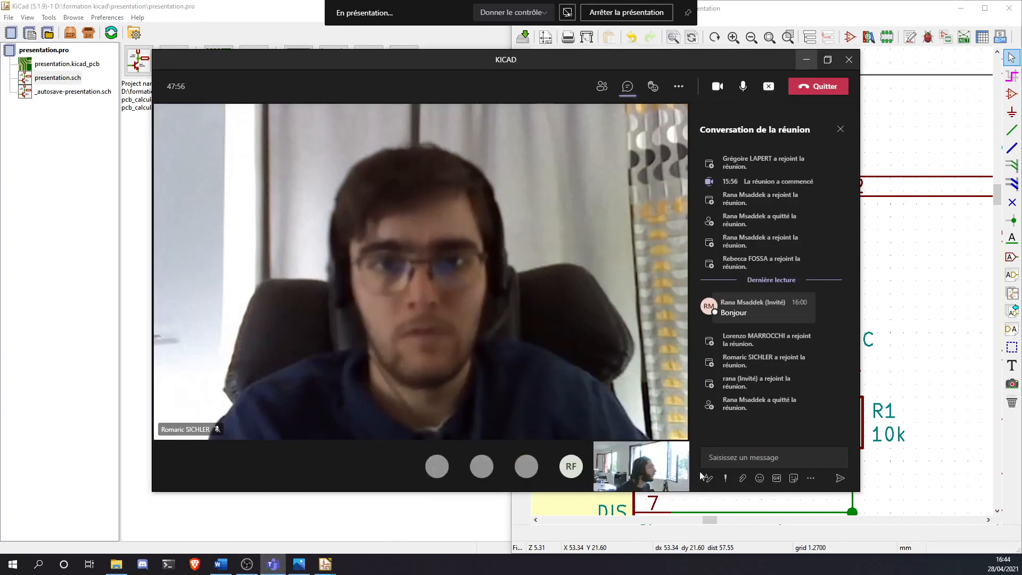
{"action": "left_click", "coordinate": [725, 452]}
{"action": "type", "text": "https://www.youtube.com/watch?v=PEoVUIZz9Iw&t=405s"}
{"action": "key", "text": "Return"}
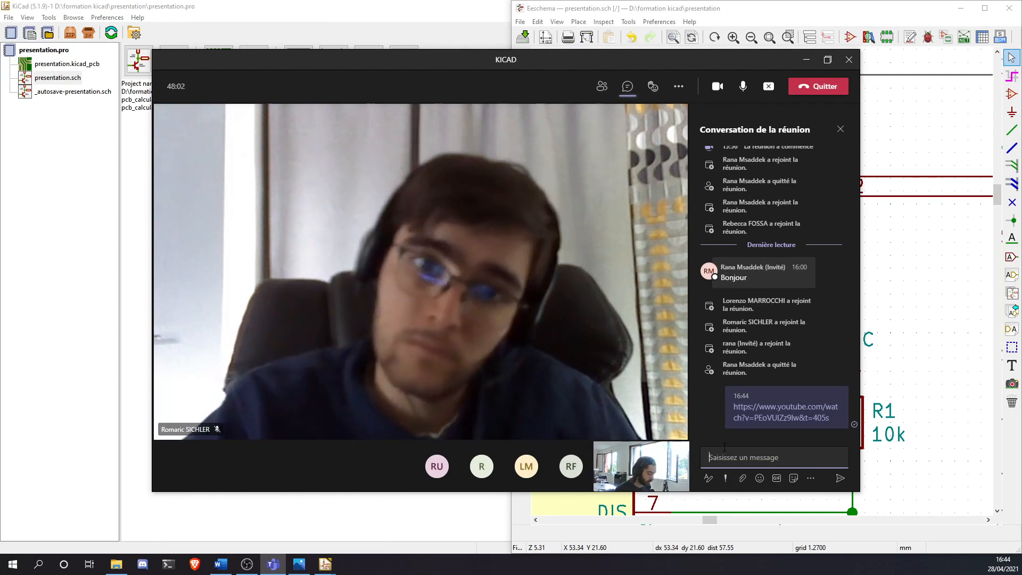
Post the message "hierarchical sheet" in the meeting chat and return to the schematic editor
{"action": "type", "text": "hierarchical sheet"}
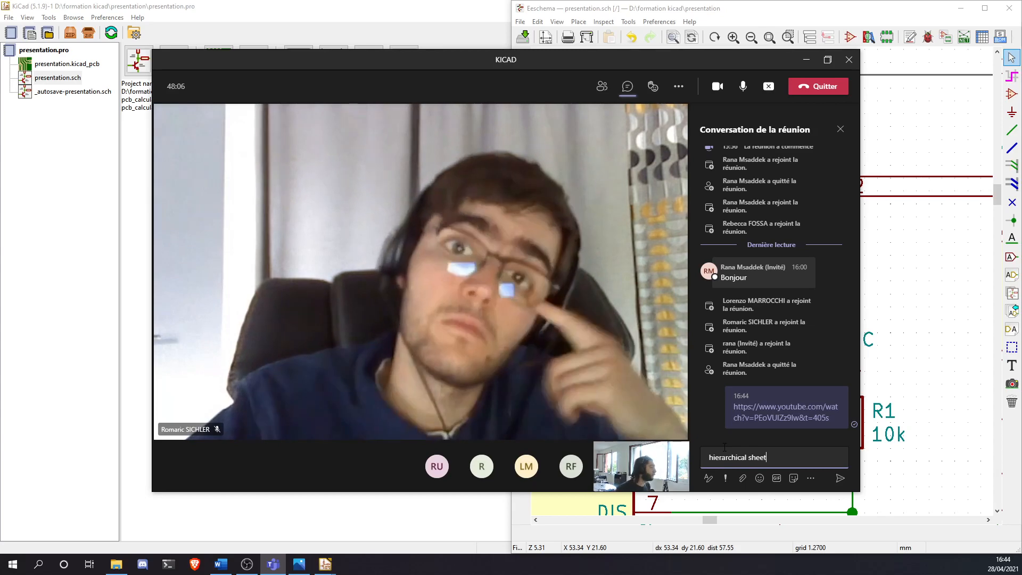
{"action": "key", "text": "Return"}
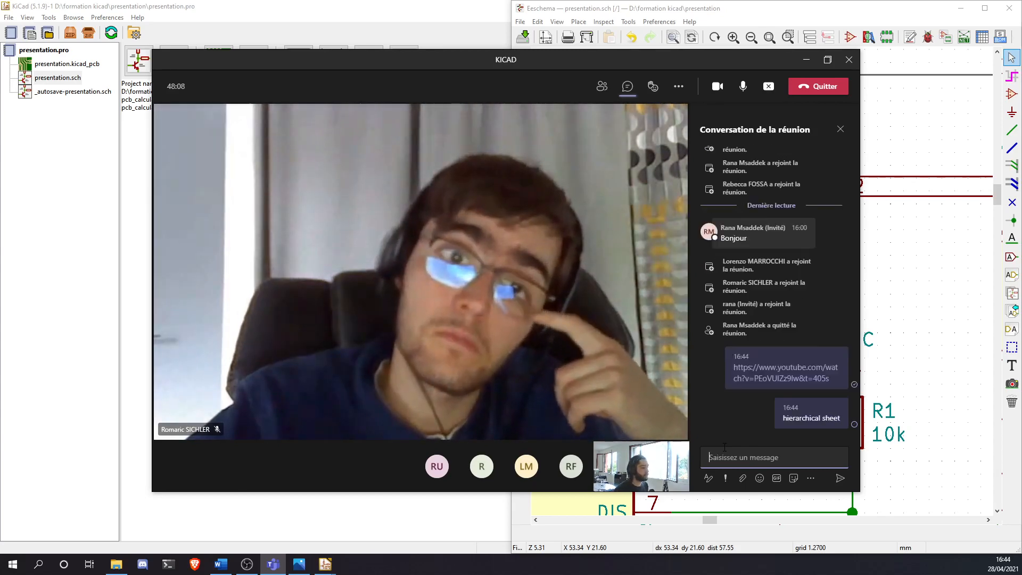
{"action": "left_click", "coordinate": [806, 59]}
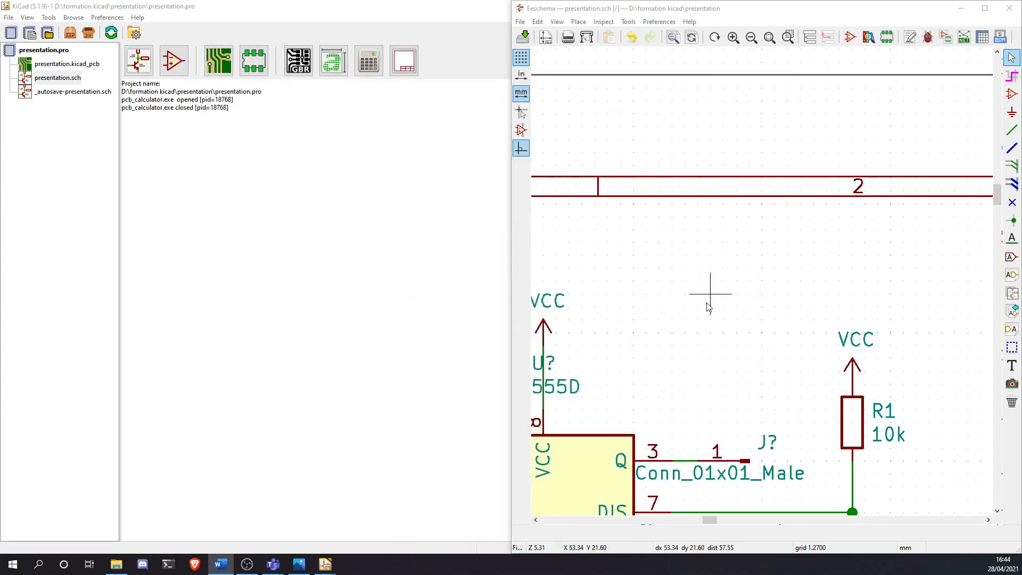
Switch to the Teams meeting chat, send the message "shortcut kicad" and share the shortcutworld.com KiCAD shortcuts link
{"action": "scroll", "coordinate": [712, 292], "scroll_direction": "down", "scroll_amount": 3}
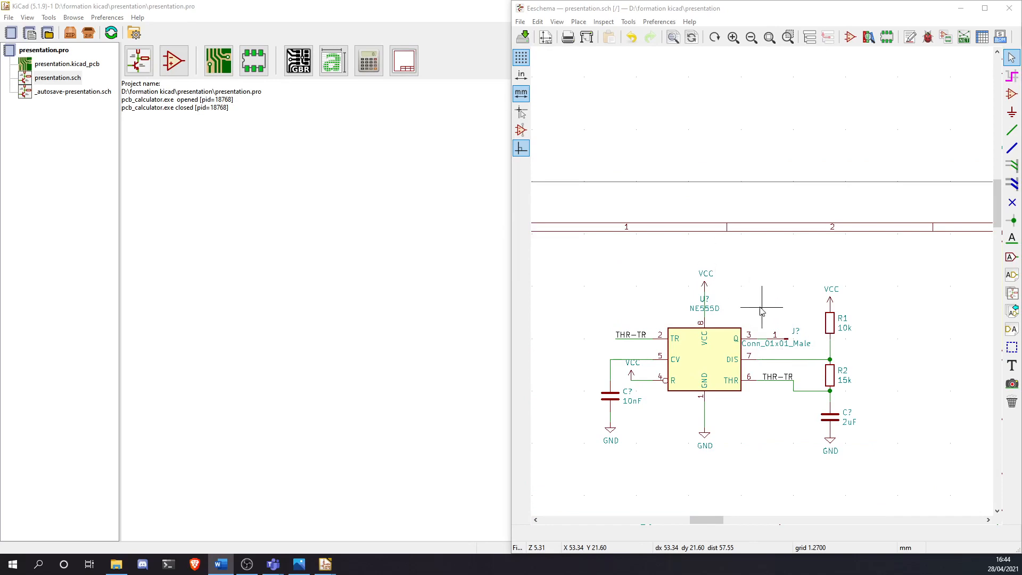
{"action": "middle_click_drag", "start_coordinate": [761, 307], "coordinate": [775, 259]}
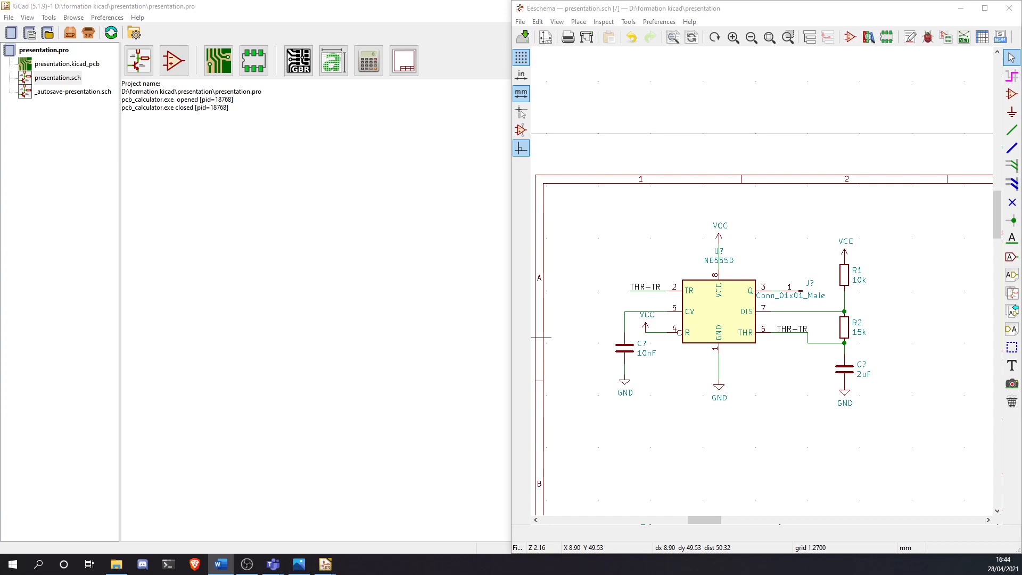
{"action": "key", "text": "alt+Tab"}
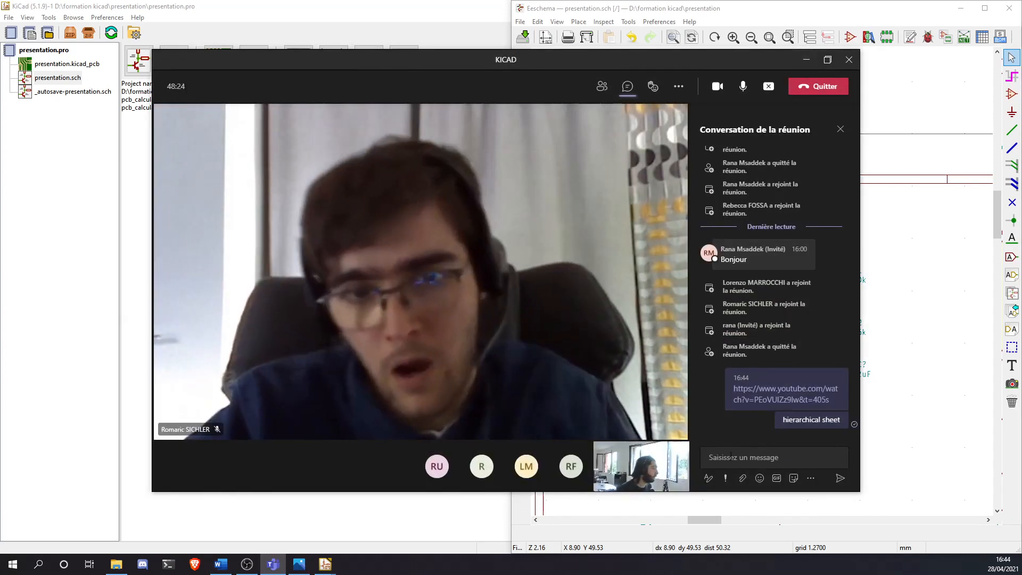
{"action": "type", "text": "shortc"}
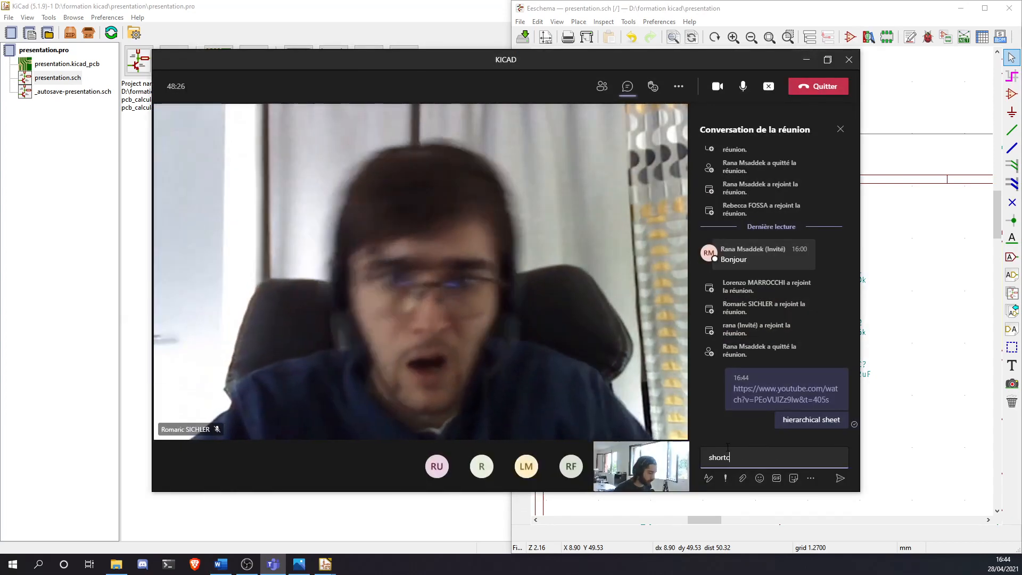
{"action": "type", "text": "ut kicad"}
{"action": "key", "text": "Return"}
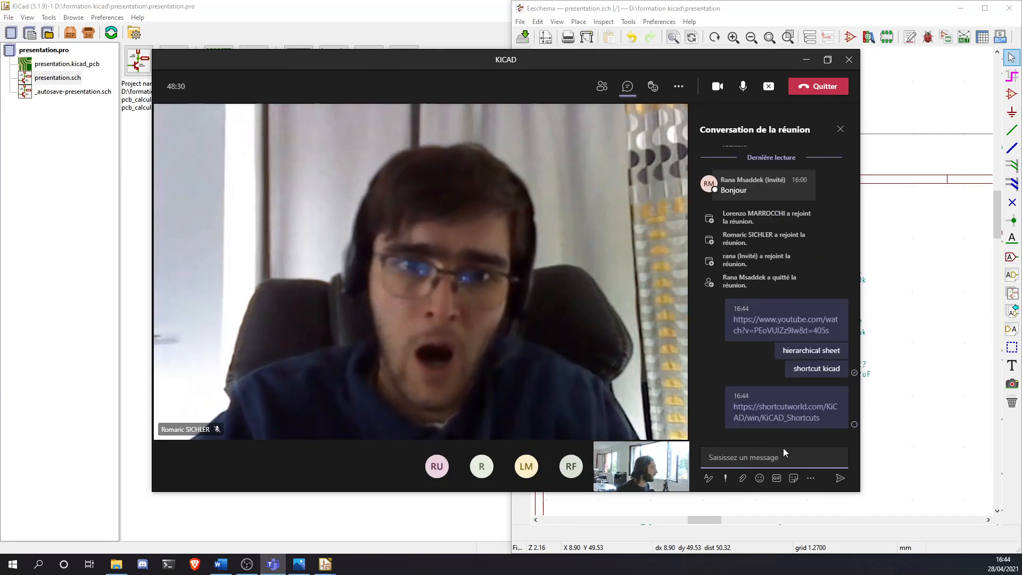
{"action": "left_click", "coordinate": [808, 59]}
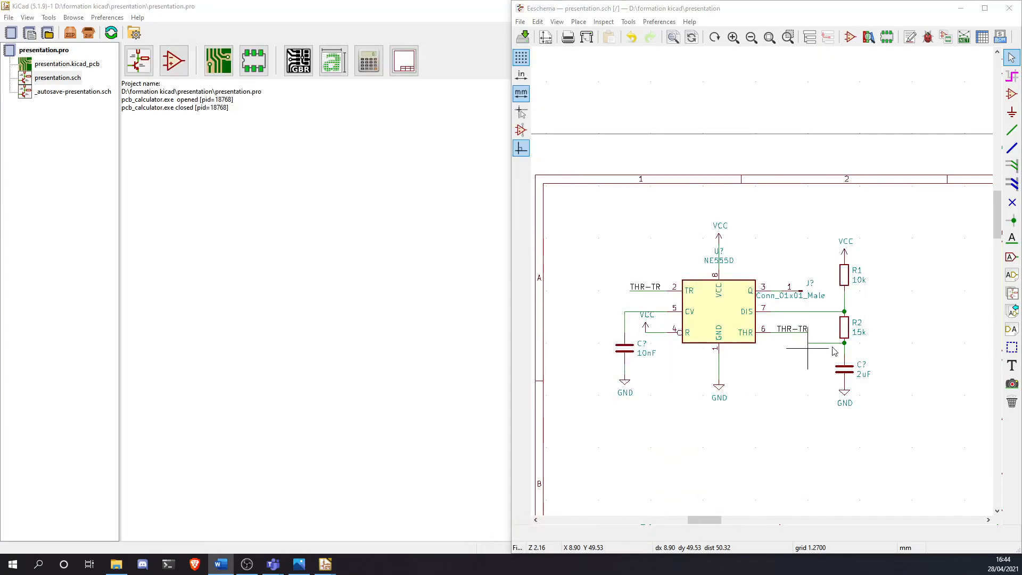
Delete the hierarchical sheet led from the presentation.sch schematic
{"action": "scroll", "coordinate": [773, 286], "scroll_direction": "down", "scroll_amount": 3}
{"action": "scroll", "coordinate": [772, 286], "scroll_direction": "up", "scroll_amount": 5}
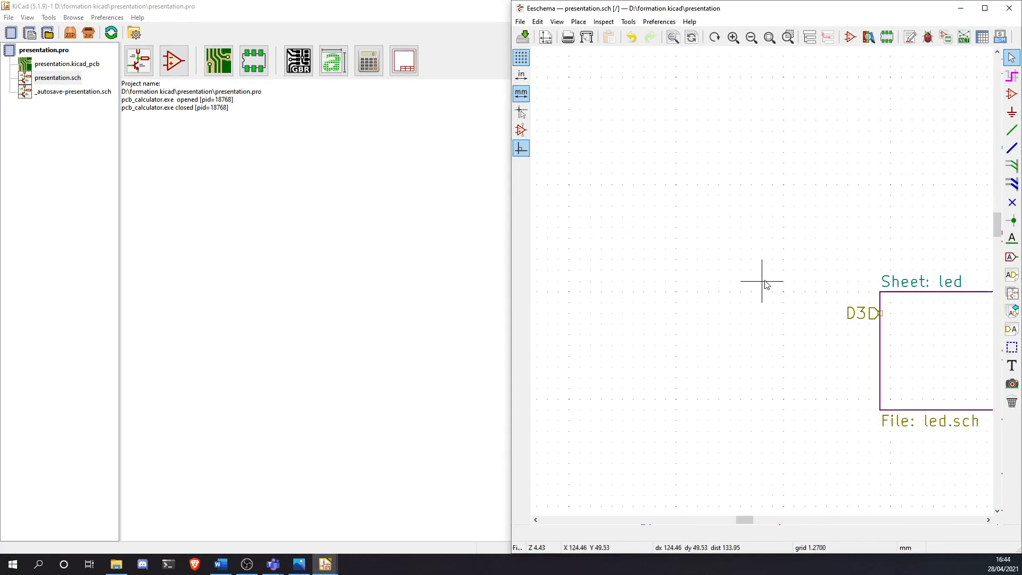
{"action": "scroll", "coordinate": [766, 286], "scroll_direction": "down", "scroll_amount": 2}
{"action": "middle_click_drag", "start_coordinate": [882, 426], "coordinate": [808, 405]}
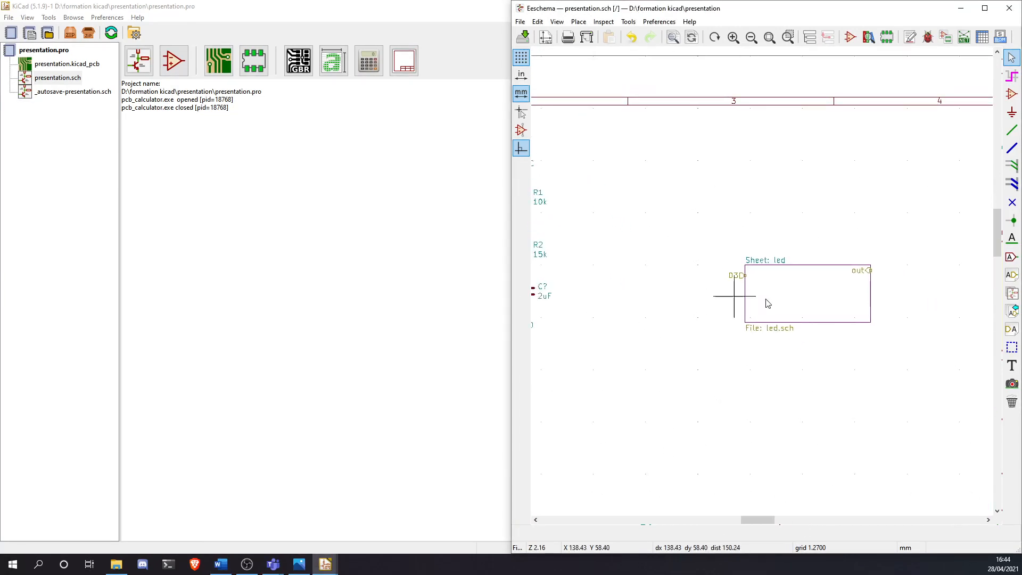
{"action": "left_click_drag", "start_coordinate": [702, 212], "coordinate": [926, 432]}
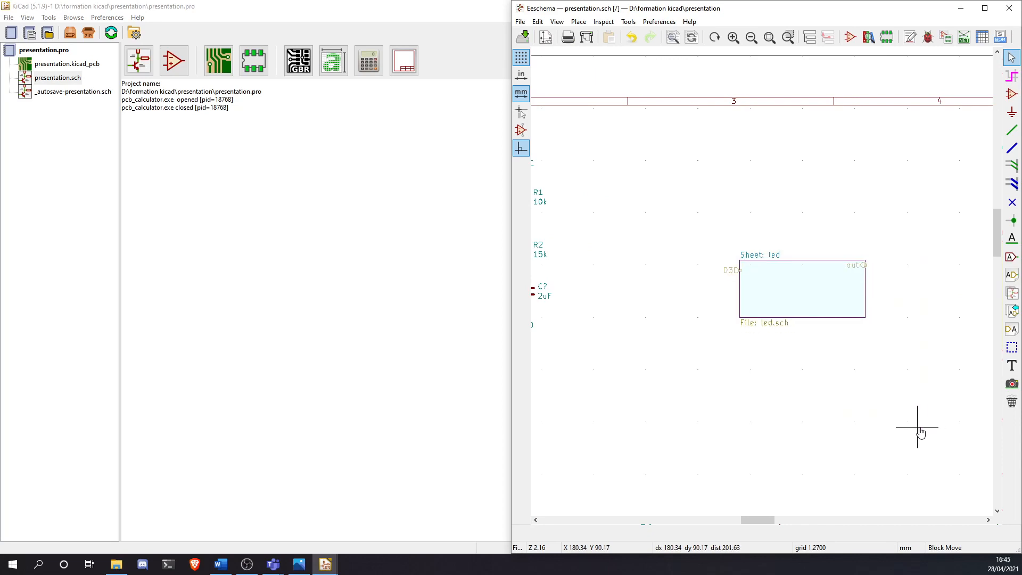
{"action": "key", "text": "Delete"}
{"action": "scroll", "coordinate": [759, 278], "scroll_direction": "down", "scroll_amount": 5}
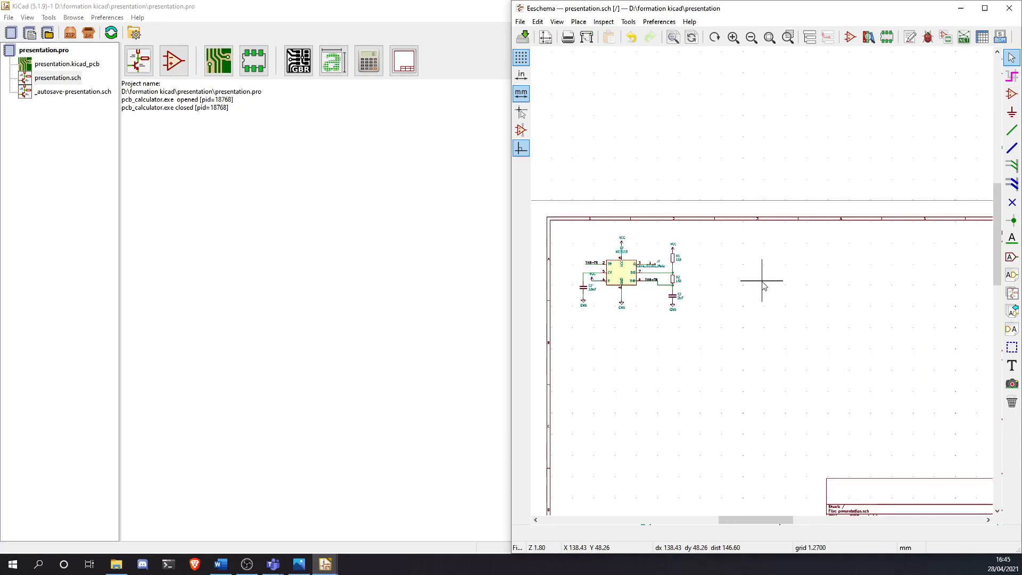
Draw a dashed graphic line around the NE555 circuit, from the sheet's upper border down and across to its side border
{"action": "scroll", "coordinate": [764, 287], "scroll_direction": "up", "scroll_amount": 2}
{"action": "scroll", "coordinate": [722, 256], "scroll_direction": "down", "scroll_amount": 1}
{"action": "middle_click_drag", "start_coordinate": [721, 256], "coordinate": [810, 278]}
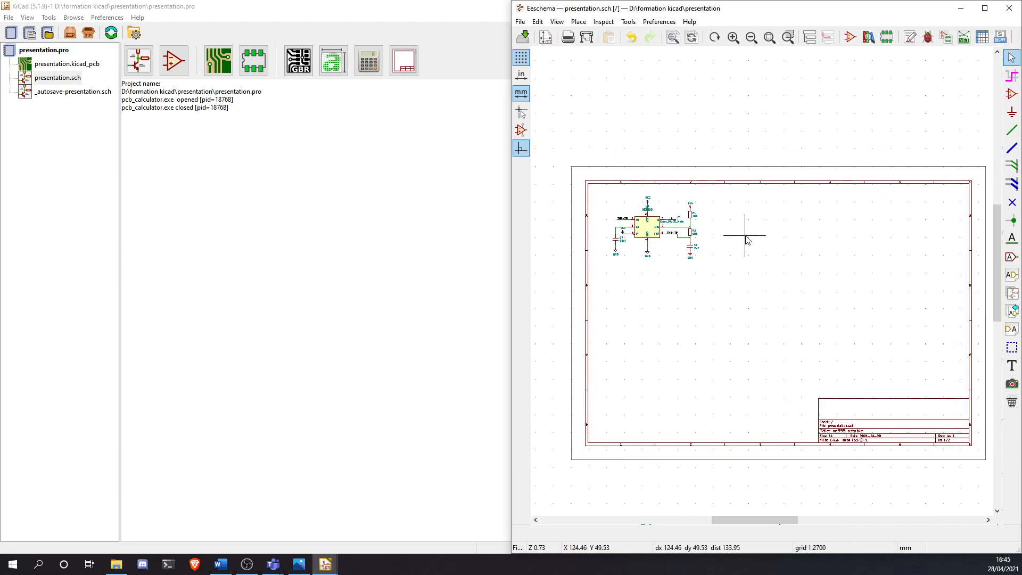
{"action": "scroll", "coordinate": [695, 282], "scroll_direction": "down", "scroll_amount": 1}
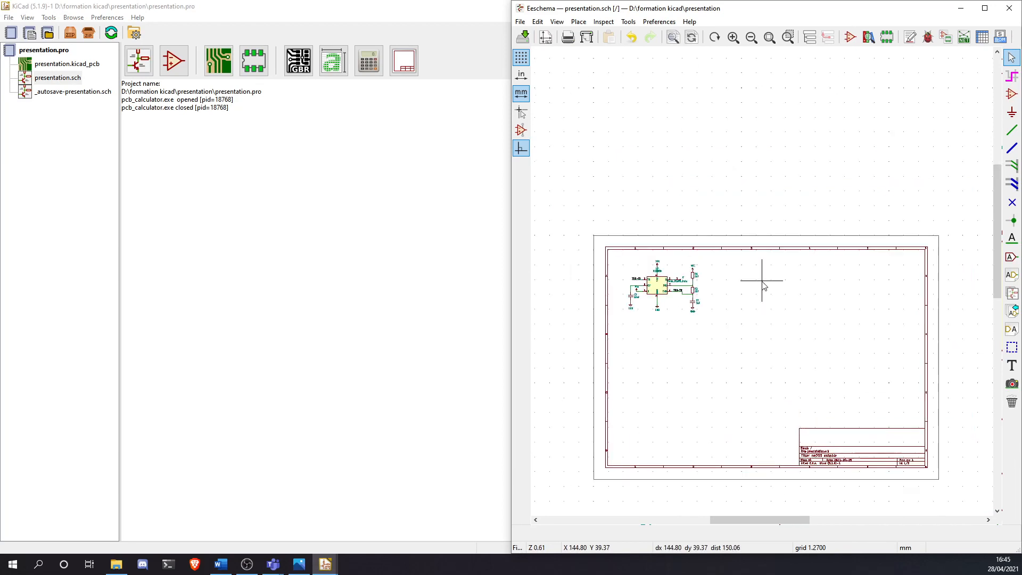
{"action": "scroll", "coordinate": [763, 284], "scroll_direction": "up", "scroll_amount": 4}
{"action": "scroll", "coordinate": [763, 285], "scroll_direction": "down", "scroll_amount": 2}
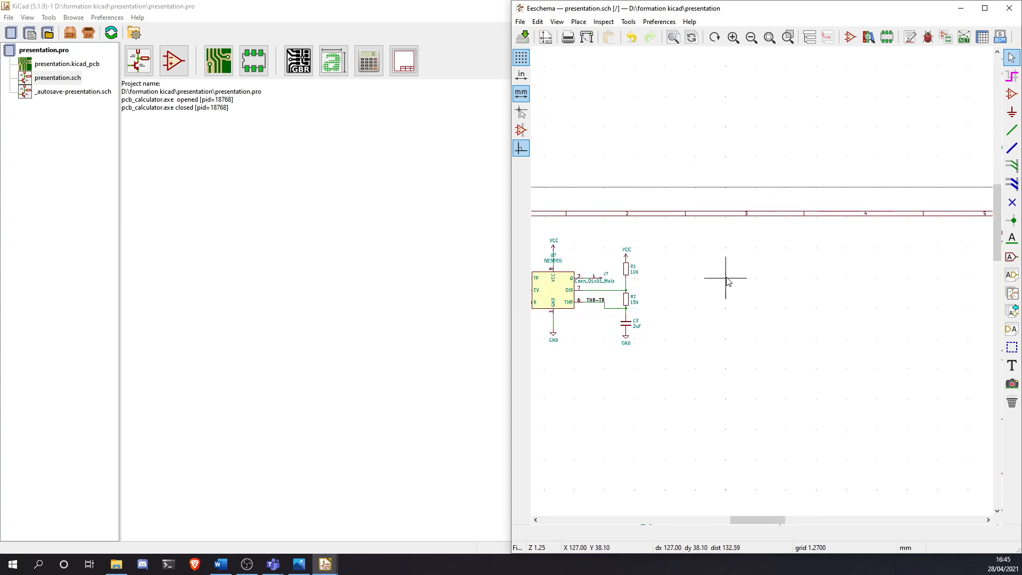
{"action": "middle_click_drag", "start_coordinate": [725, 276], "coordinate": [802, 285]}
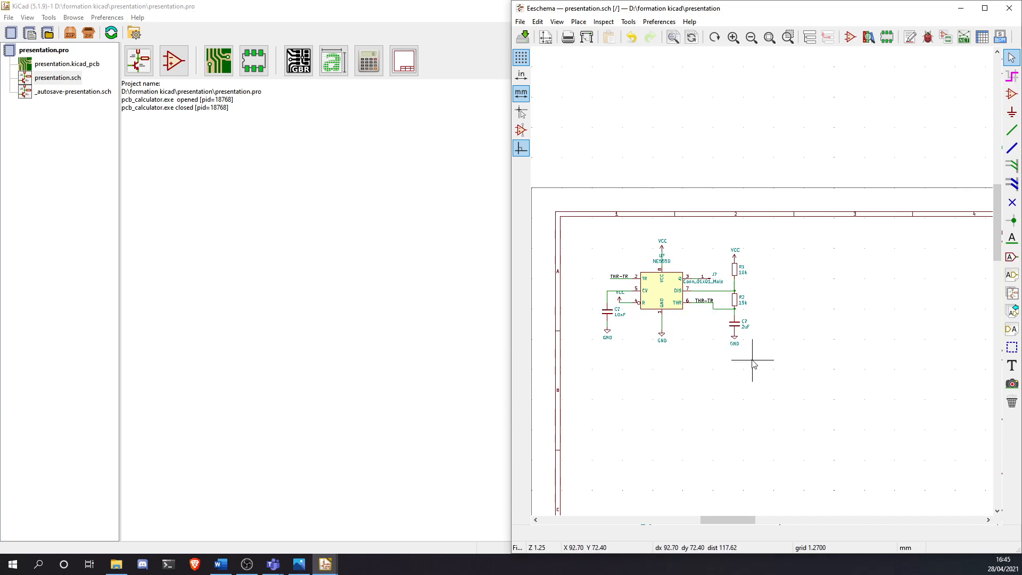
{"action": "left_click", "coordinate": [1011, 347]}
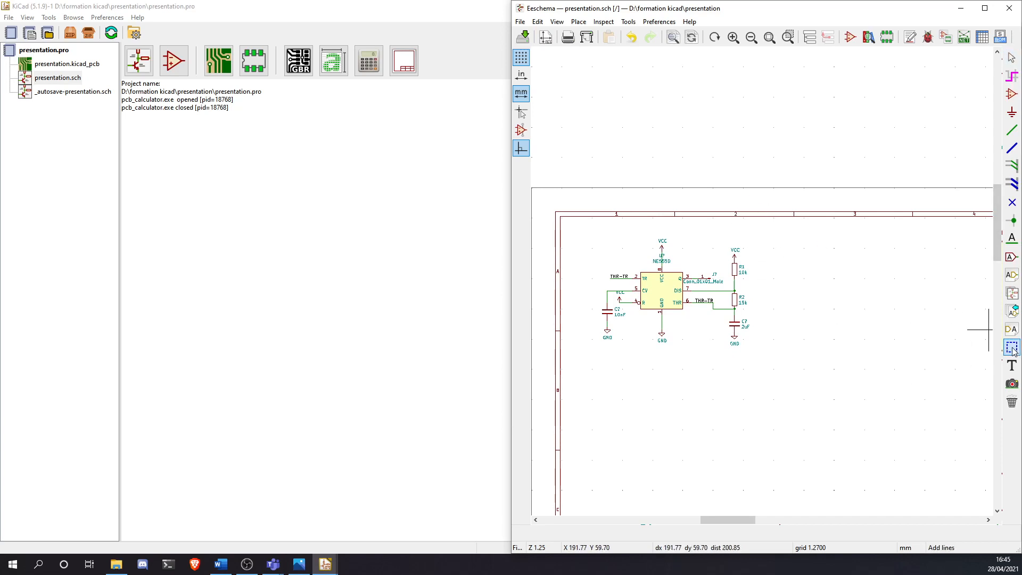
{"action": "left_click", "coordinate": [770, 214]}
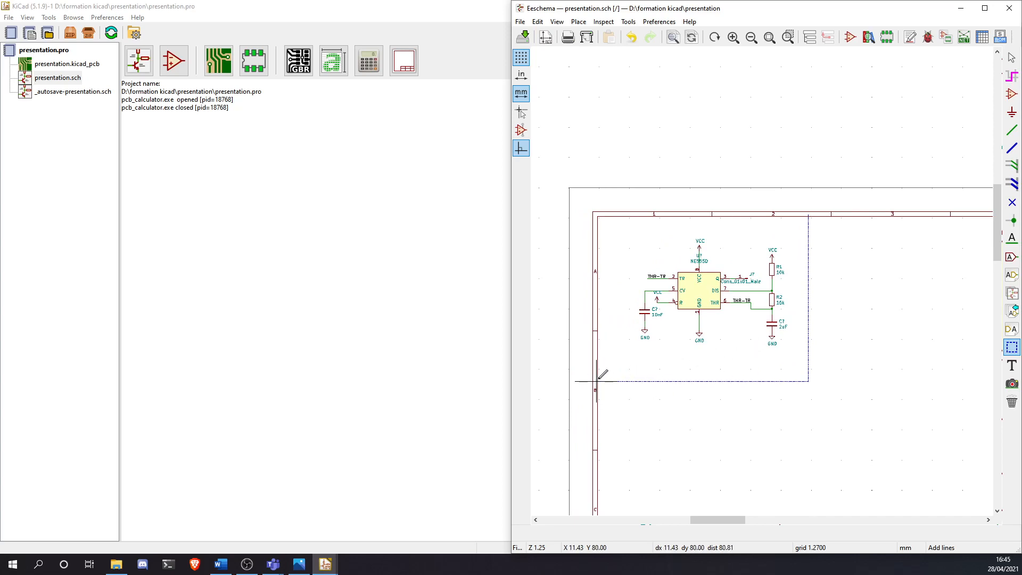
Place the graphic text "ne555" at the lower corner inside the dashed frame around the timer circuit
{"action": "scroll", "coordinate": [762, 359], "scroll_direction": "down", "scroll_amount": 5}
{"action": "scroll", "coordinate": [757, 274], "scroll_direction": "up", "scroll_amount": 3}
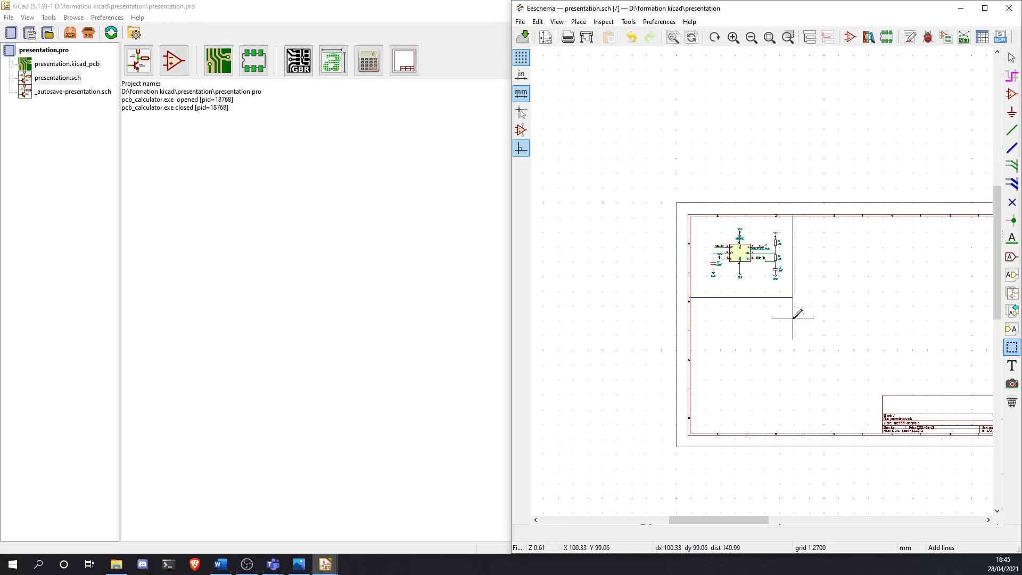
{"action": "scroll", "coordinate": [764, 278], "scroll_direction": "up", "scroll_amount": 6}
{"action": "scroll", "coordinate": [776, 277], "scroll_direction": "down", "scroll_amount": 4}
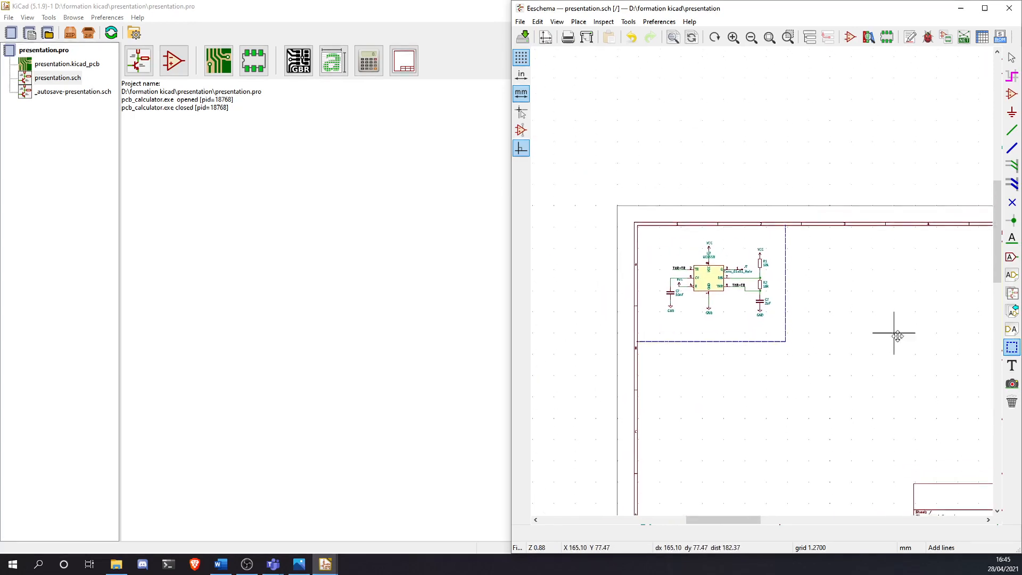
{"action": "scroll", "coordinate": [897, 337], "scroll_direction": "up", "scroll_amount": 3}
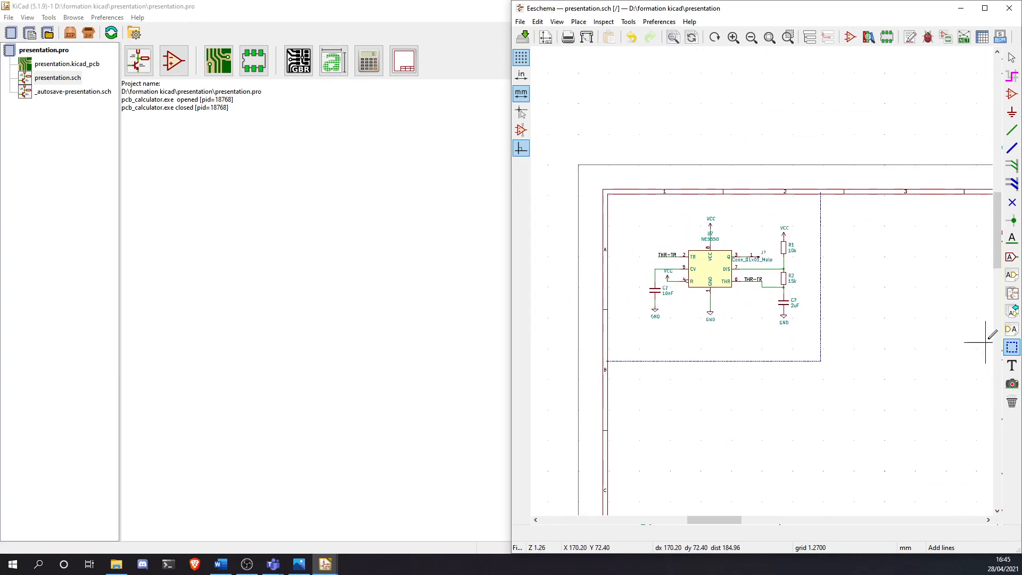
{"action": "left_click", "coordinate": [1011, 365]}
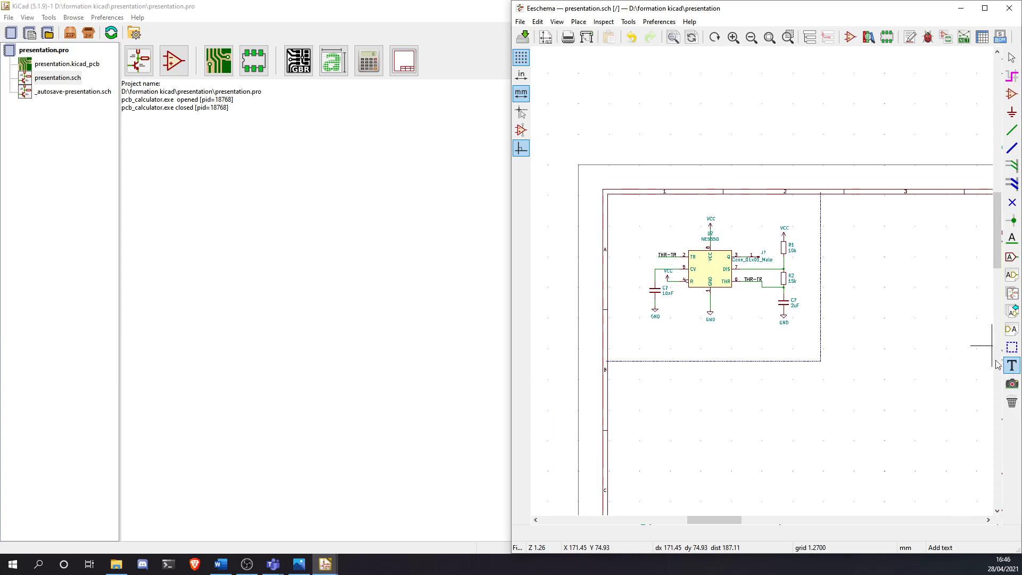
{"action": "left_click", "coordinate": [746, 350]}
{"action": "type", "text": "ne555"}
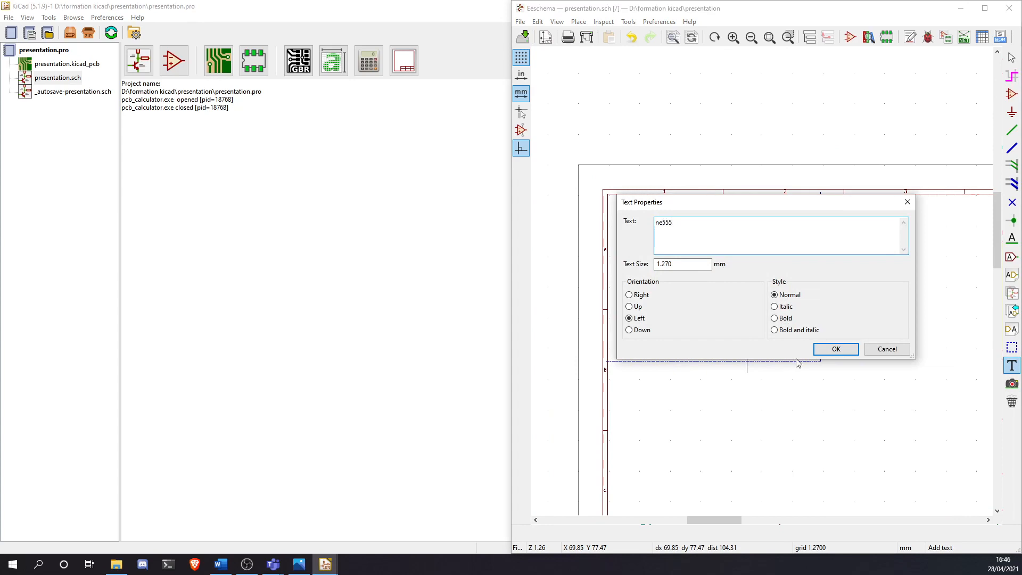
{"action": "key", "text": "Return"}
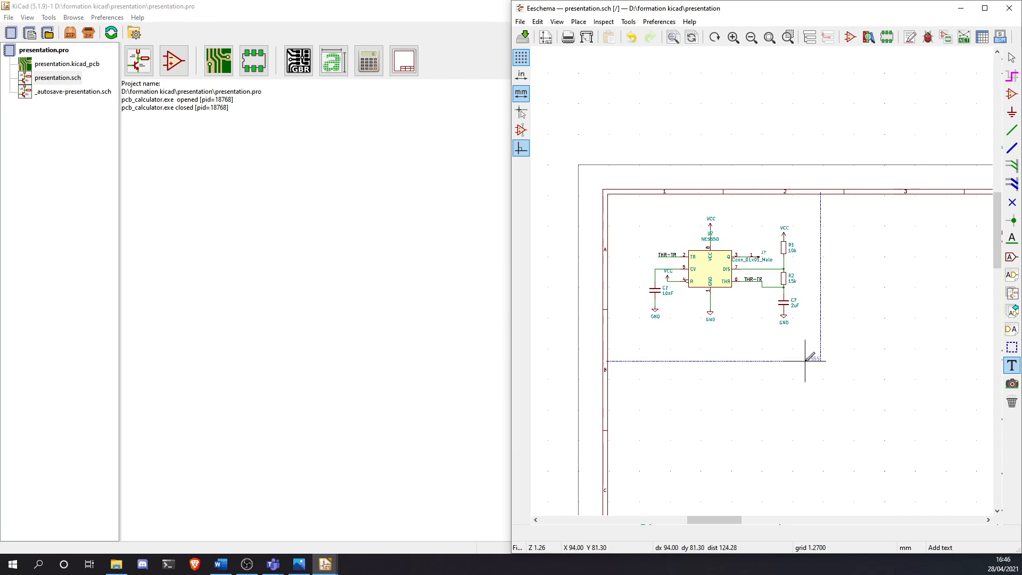
{"action": "scroll", "coordinate": [804, 389], "scroll_direction": "up", "scroll_amount": 4}
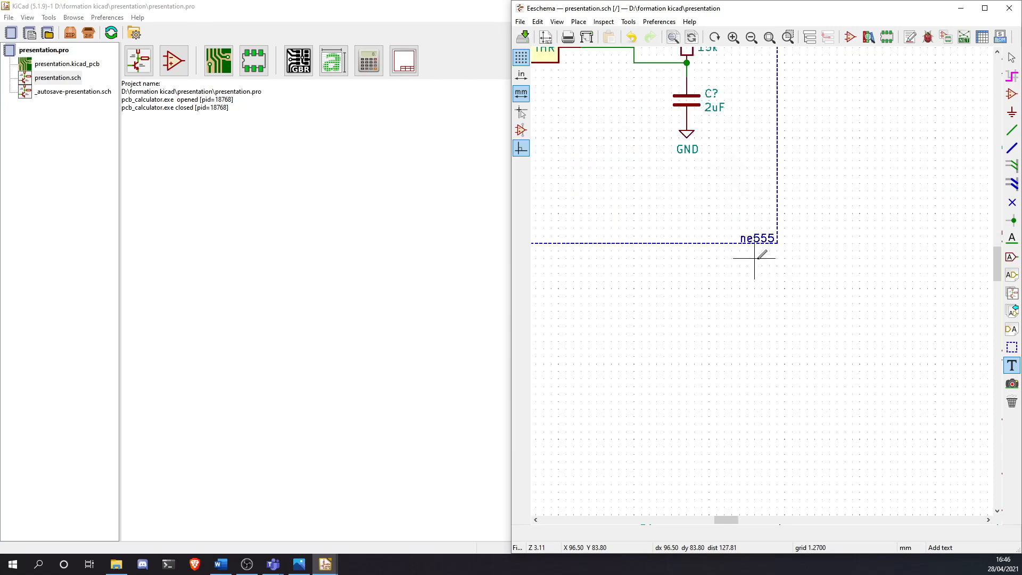
Set the ne555 text's size to 2 mm and reposition it inside the dashed frame's corner
{"action": "double_click", "coordinate": [777, 235]}
{"action": "left_click", "coordinate": [690, 260]}
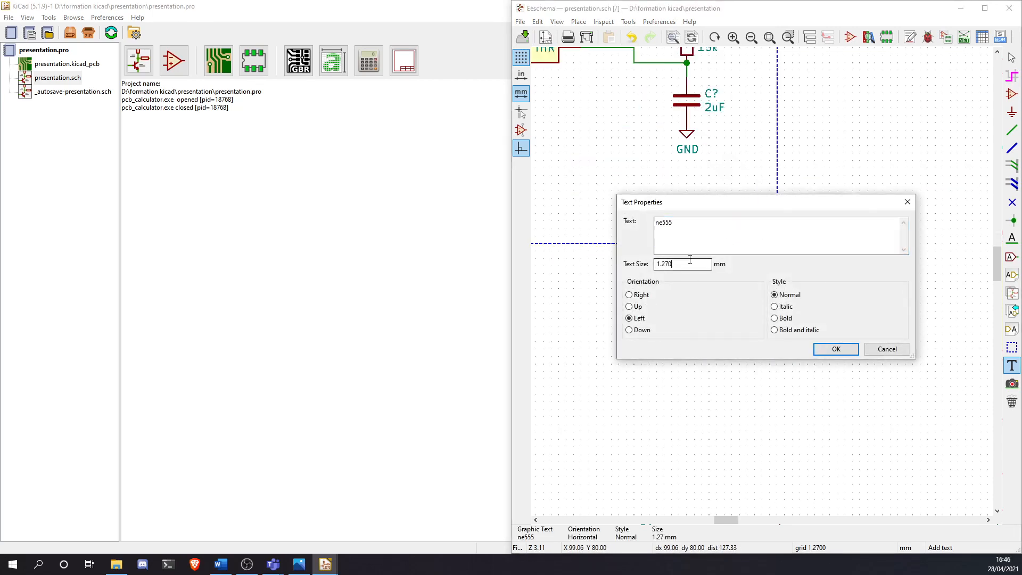
{"action": "left_click_drag", "start_coordinate": [689, 261], "coordinate": [587, 252]}
{"action": "type", "text": "20"}
{"action": "key", "text": "BackSpace"}
{"action": "key", "text": "Return"}
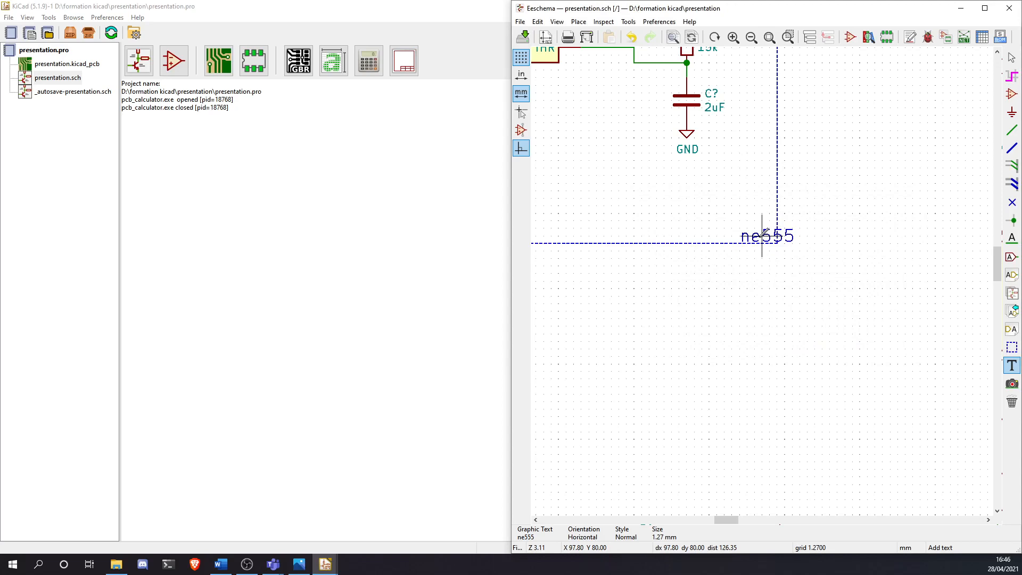
{"action": "left_click", "coordinate": [723, 244]}
Maximize the schematic editor window with the framed NE555 circuit in view
{"action": "scroll", "coordinate": [596, 266], "scroll_direction": "down", "scroll_amount": 4}
{"action": "scroll", "coordinate": [762, 280], "scroll_direction": "up", "scroll_amount": 2}
{"action": "scroll", "coordinate": [765, 278], "scroll_direction": "down", "scroll_amount": 2}
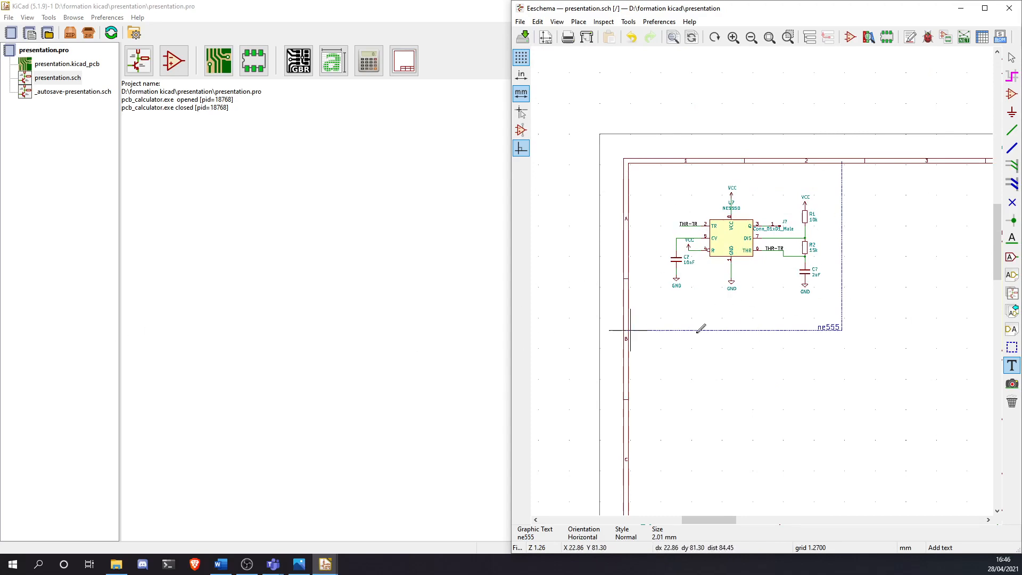
{"action": "left_click_drag", "start_coordinate": [823, 12], "coordinate": [694, 1]}
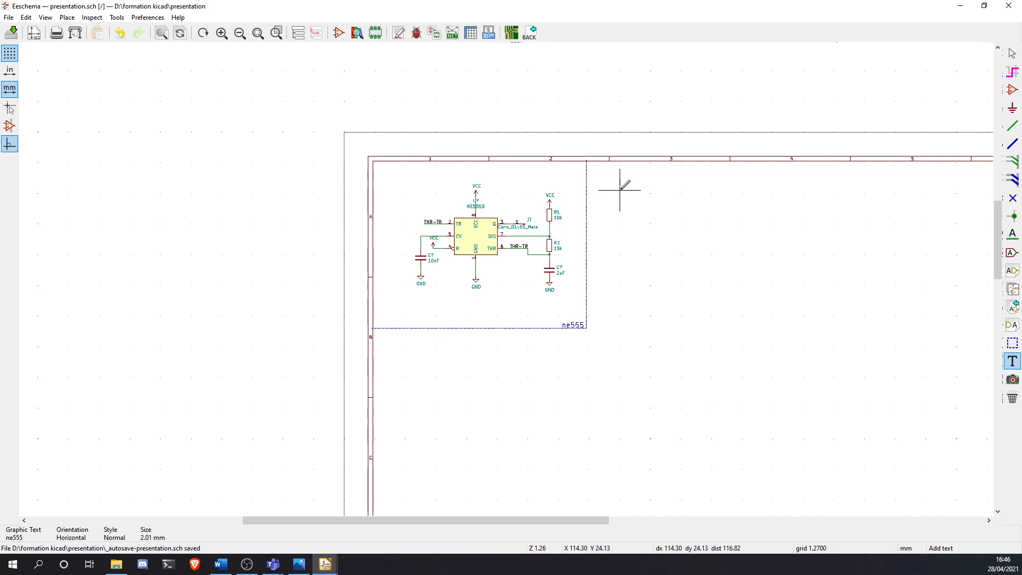
{"action": "scroll", "coordinate": [533, 238], "scroll_direction": "up", "scroll_amount": 1}
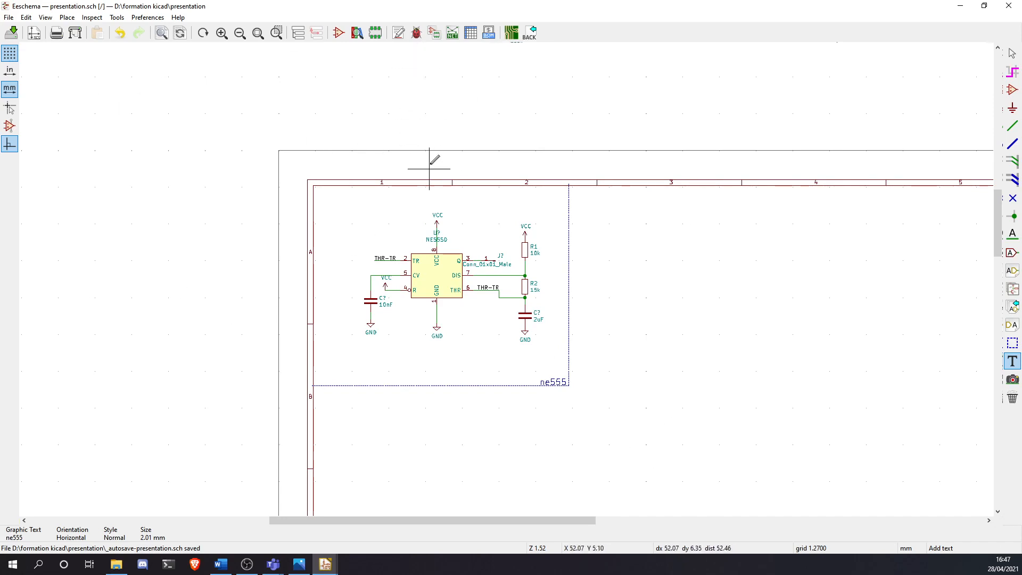
Run the electrical rules check on the schematic and examine the messages it reports
{"action": "left_click", "coordinate": [417, 33]}
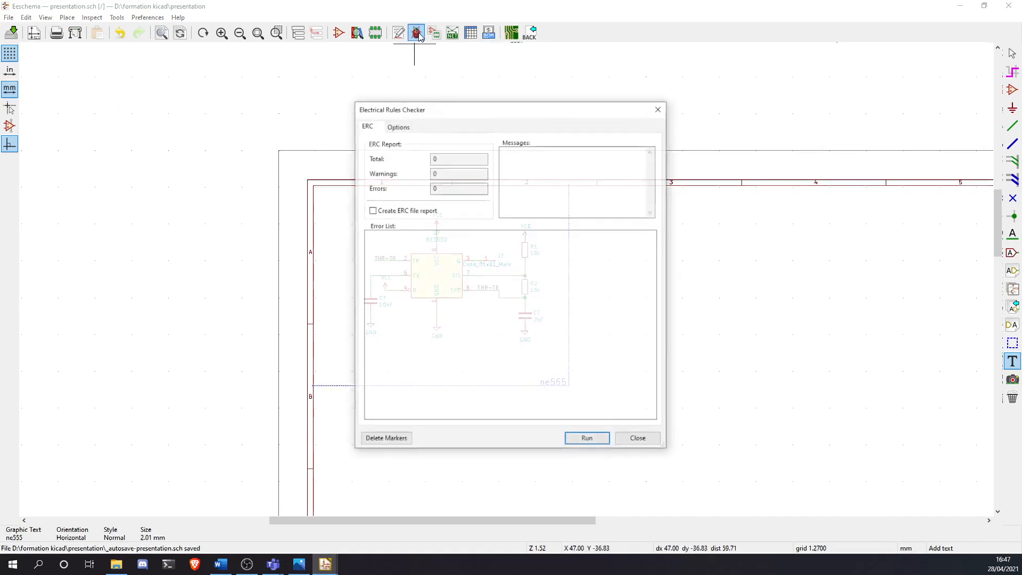
{"action": "left_click", "coordinate": [659, 109]}
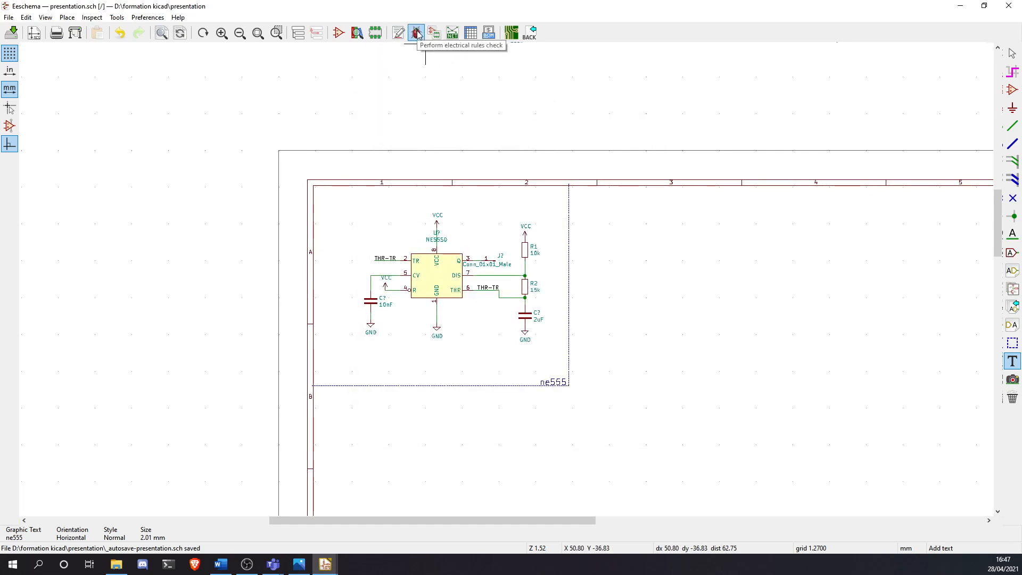
{"action": "left_click", "coordinate": [417, 33]}
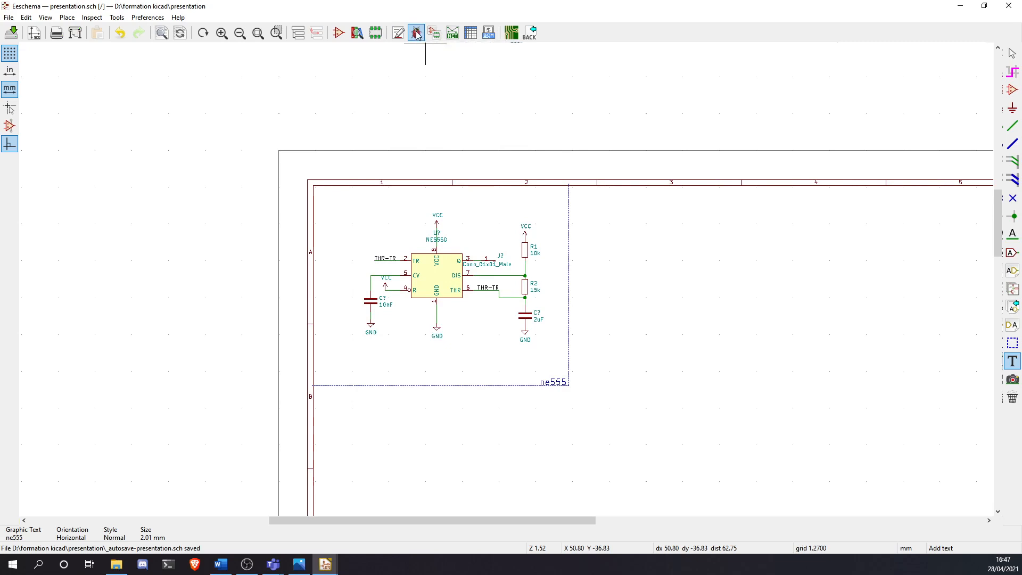
{"action": "left_click", "coordinate": [587, 439]}
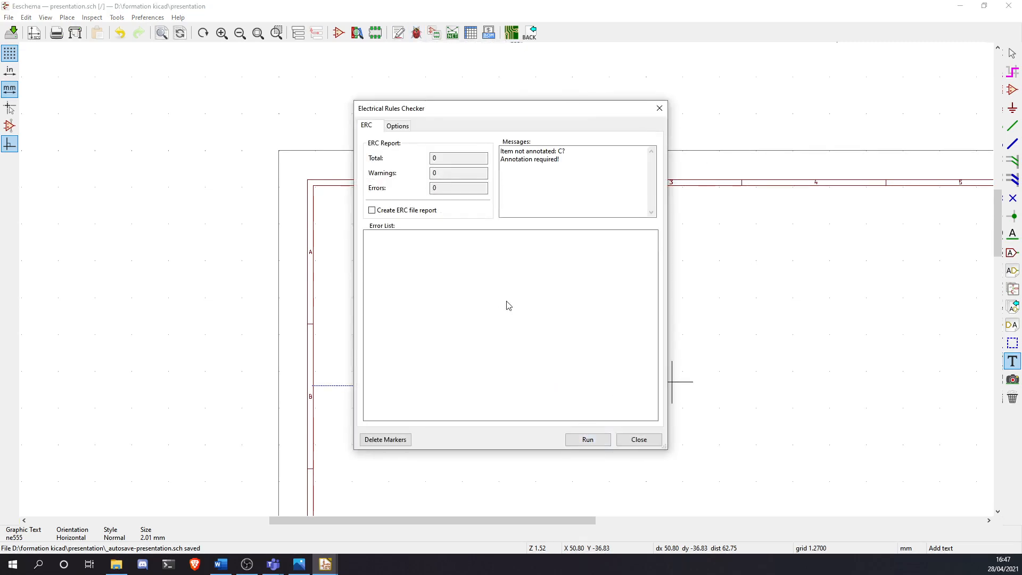
{"action": "left_click", "coordinate": [585, 439]}
{"action": "left_click", "coordinate": [398, 126]}
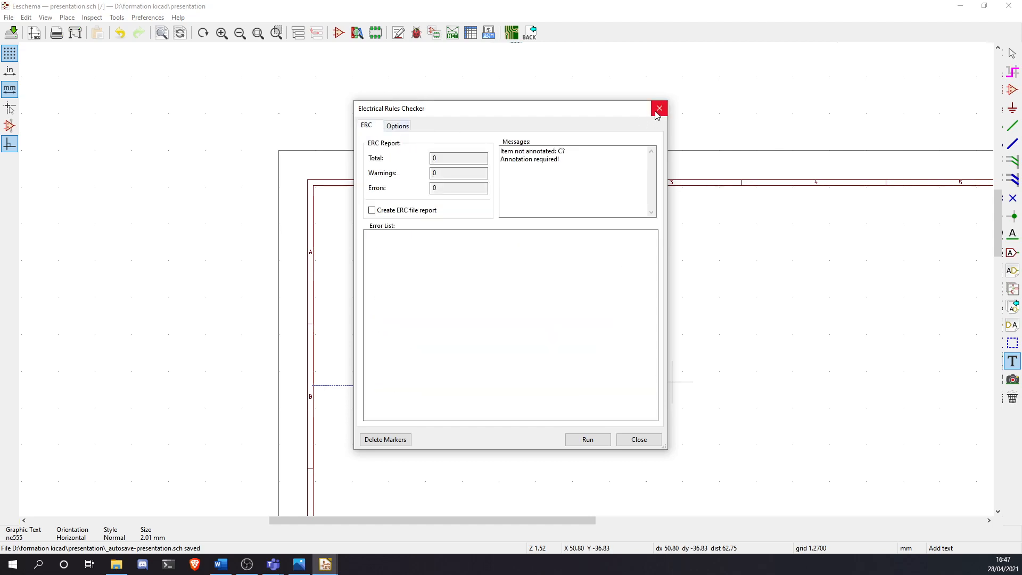
{"action": "left_click_drag", "start_coordinate": [565, 161], "coordinate": [463, 160]}
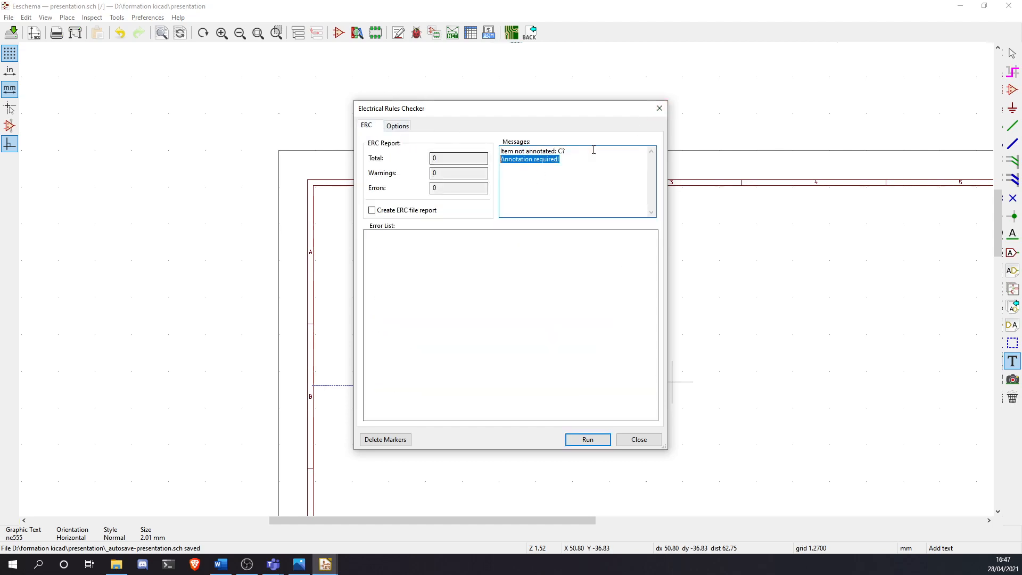
{"action": "left_click_drag", "start_coordinate": [572, 162], "coordinate": [474, 163]}
{"action": "double_click", "coordinate": [562, 154]}
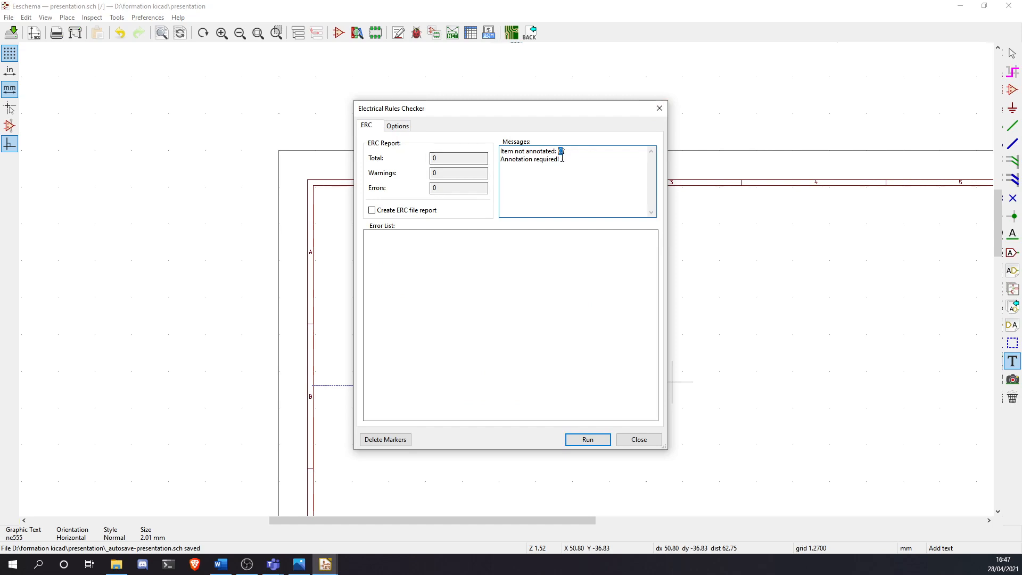
Examine the missing-annotation messages in the electrical rules checker and close it
{"action": "left_click_drag", "start_coordinate": [566, 160], "coordinate": [479, 161]}
{"action": "left_click_drag", "start_coordinate": [538, 151], "coordinate": [570, 152]}
{"action": "left_click", "coordinate": [575, 153]}
{"action": "left_click", "coordinate": [653, 111]}
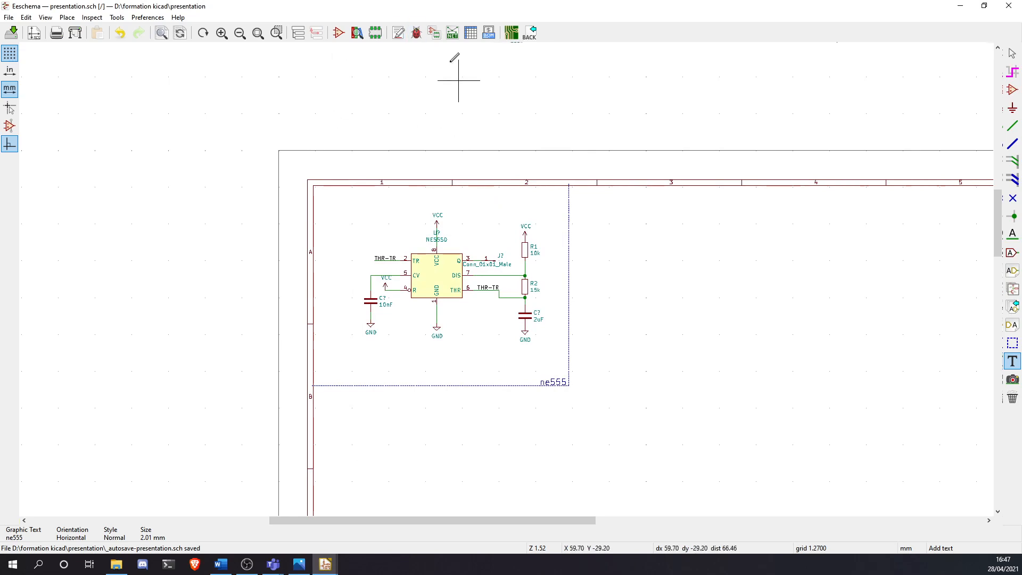
Annotate the entire schematic, keeping existing annotations, sorting components by Y position and using the first free number after 0
{"action": "left_click", "coordinate": [396, 35]}
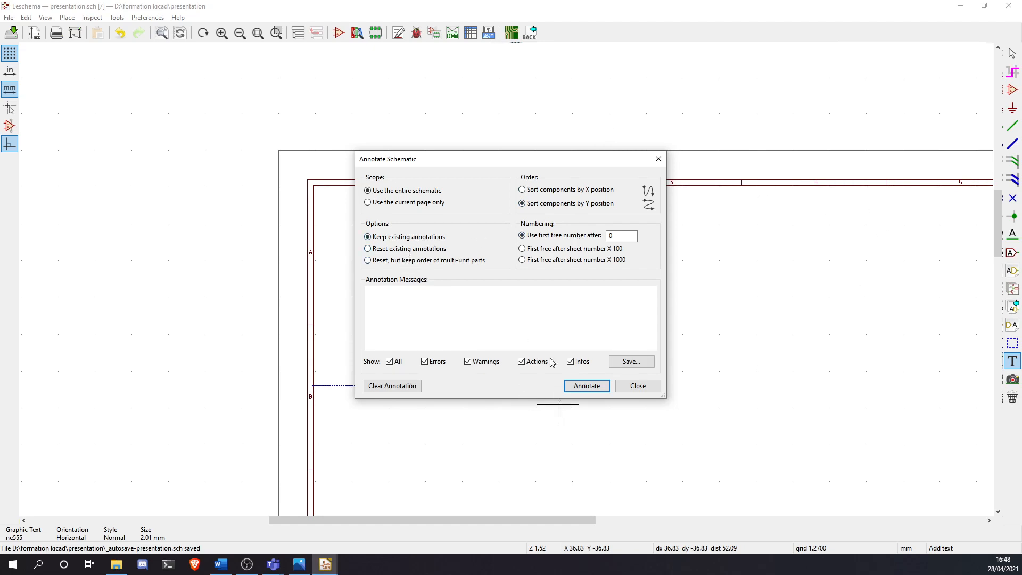
{"action": "left_click", "coordinate": [584, 388]}
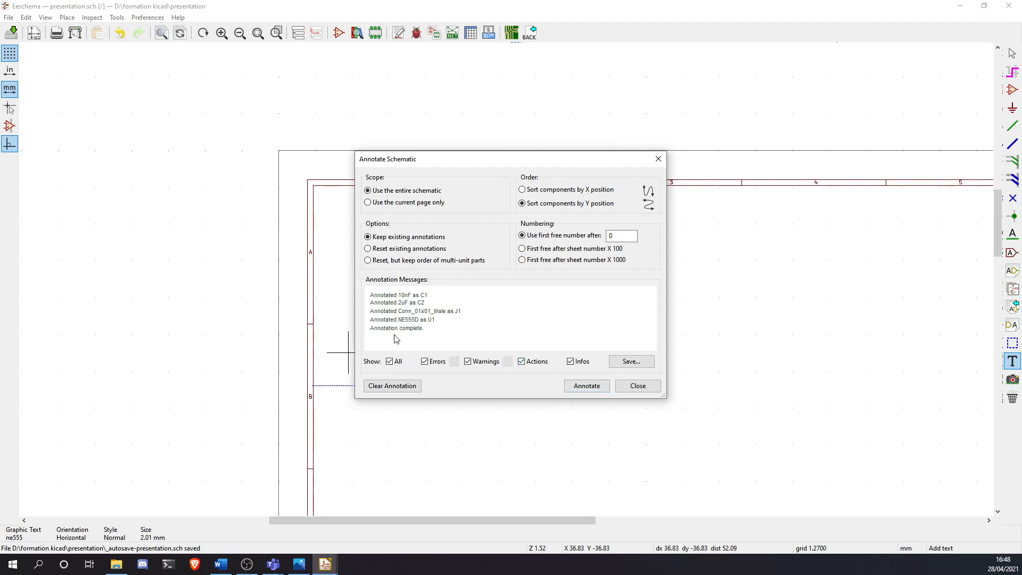
{"action": "left_click_drag", "start_coordinate": [377, 296], "coordinate": [425, 303]}
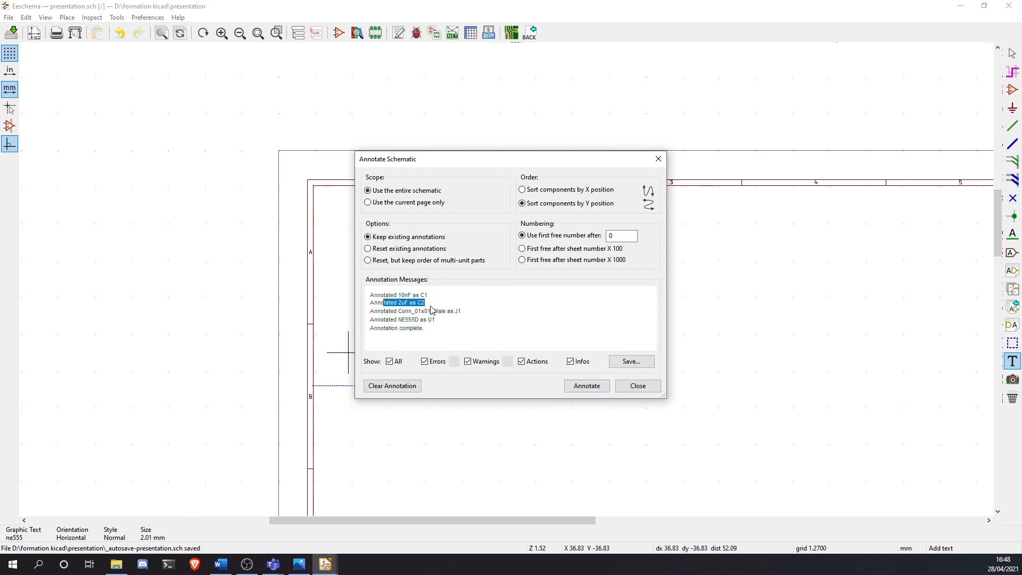
{"action": "left_click", "coordinate": [638, 387]}
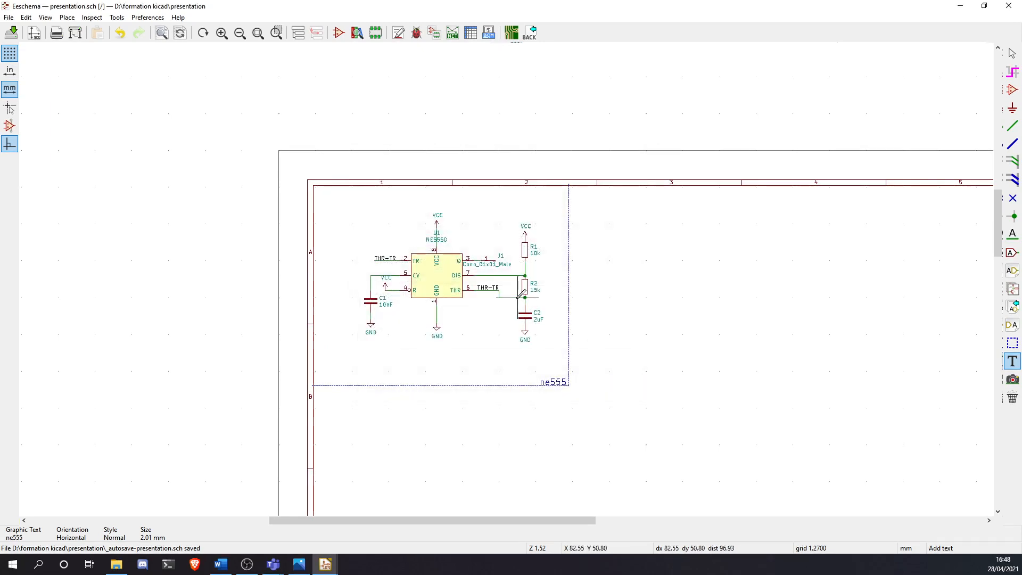
Rerun the electrical rules check on the annotated schematic and move the checker window clear of the circuit
{"action": "left_click", "coordinate": [420, 34]}
{"action": "left_click", "coordinate": [588, 438]}
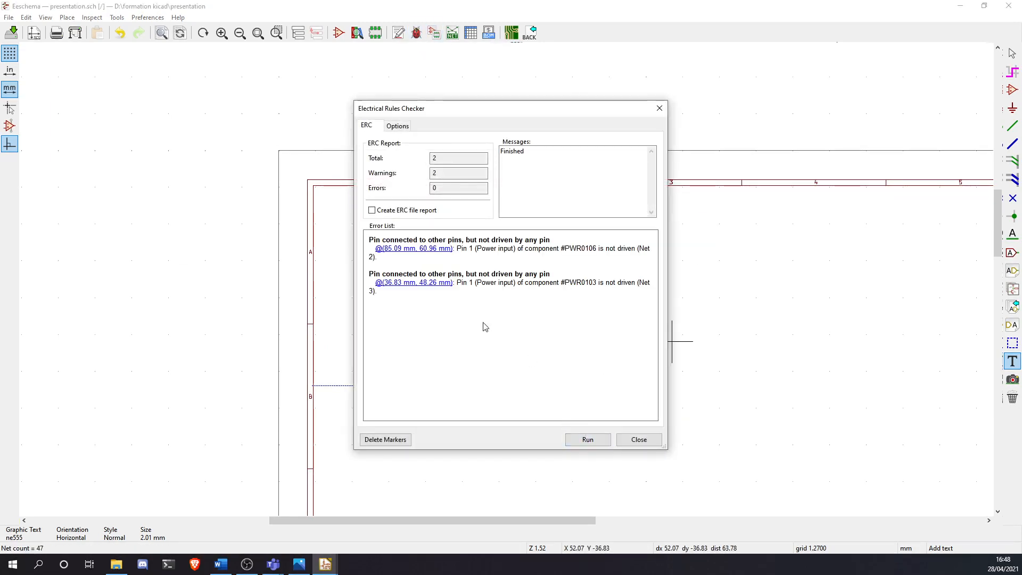
{"action": "left_click", "coordinate": [445, 251]}
{"action": "scroll", "coordinate": [315, 259], "scroll_direction": "up", "scroll_amount": 1}
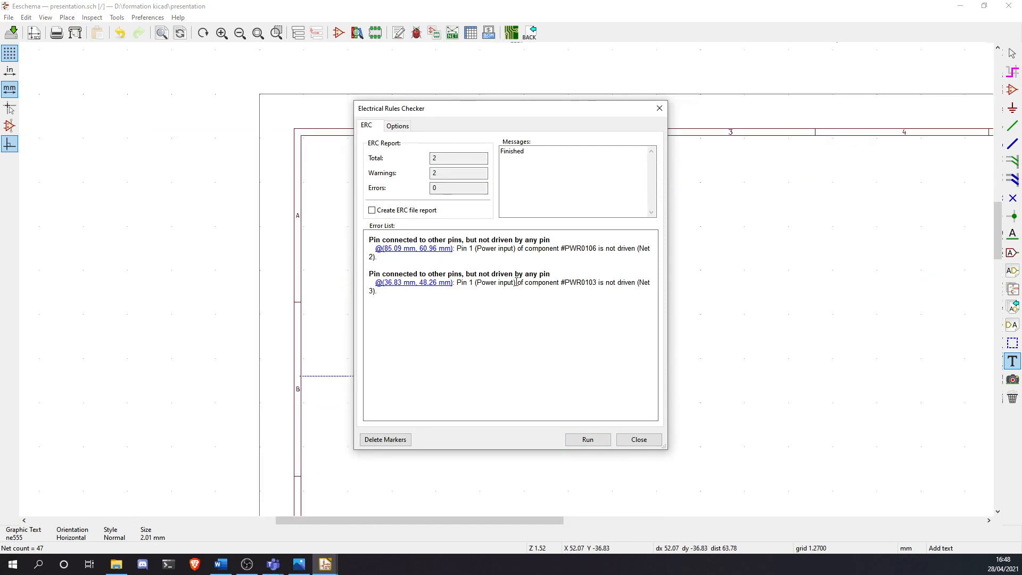
{"action": "left_click_drag", "start_coordinate": [584, 103], "coordinate": [872, 95]}
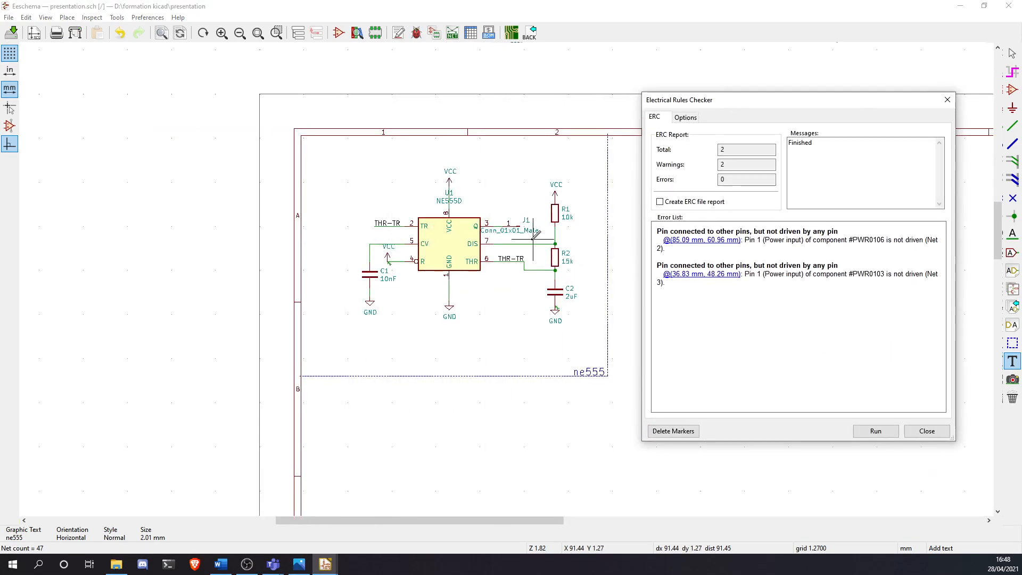
Examine where the two undriven power pin warnings sit in the circuit and close the electrical rules checker
{"action": "scroll", "coordinate": [510, 276], "scroll_direction": "up", "scroll_amount": 1}
{"action": "scroll", "coordinate": [509, 275], "scroll_direction": "up", "scroll_amount": 2}
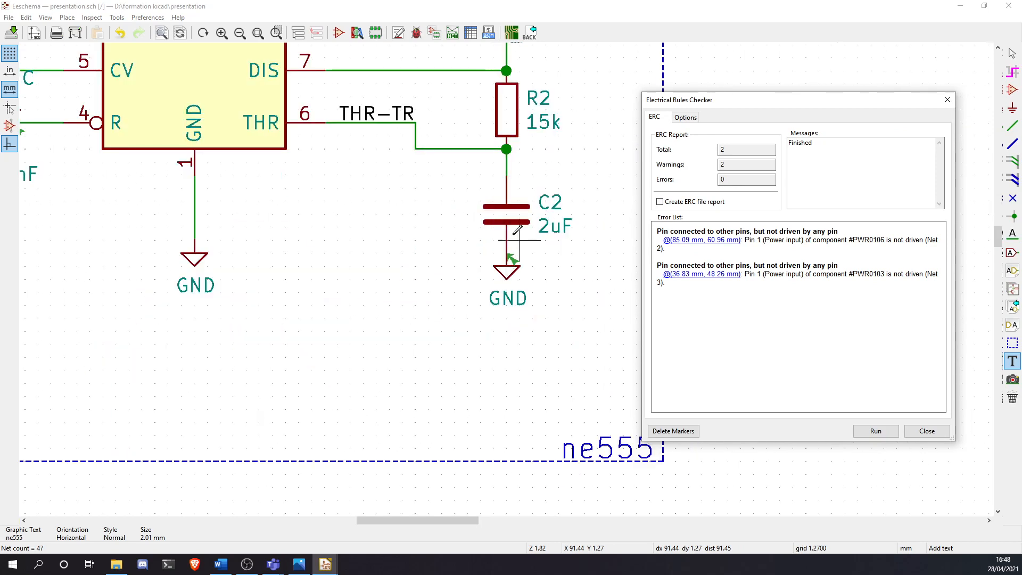
{"action": "scroll", "coordinate": [510, 275], "scroll_direction": "down", "scroll_amount": 1}
{"action": "left_click", "coordinate": [681, 240]}
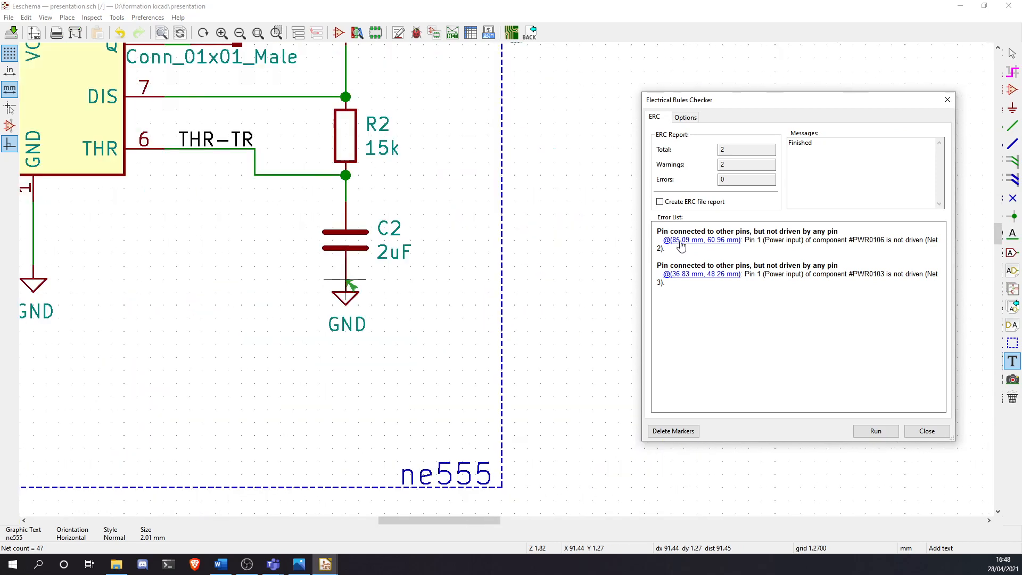
{"action": "left_click", "coordinate": [707, 275]}
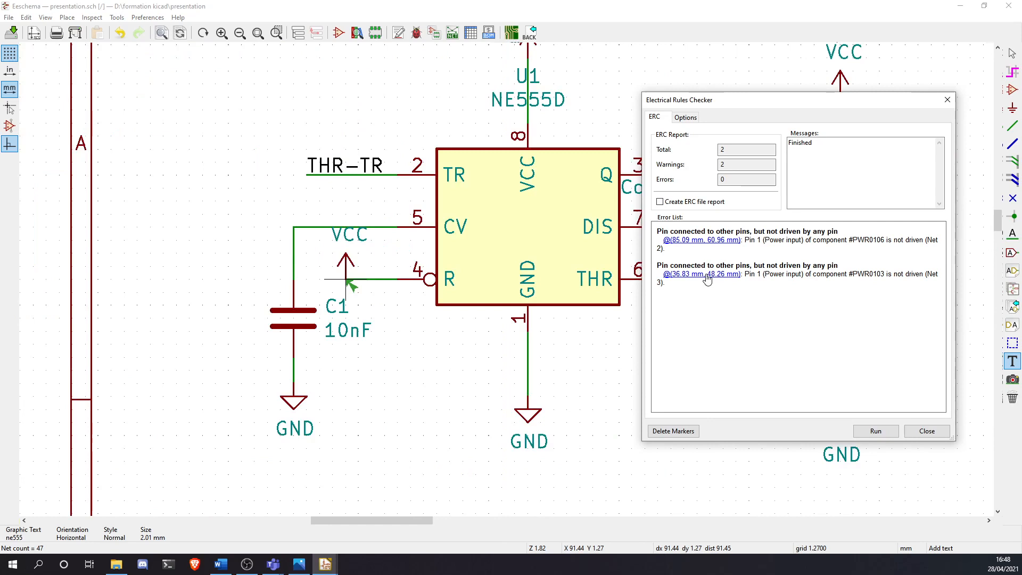
{"action": "left_click", "coordinate": [704, 240]}
{"action": "left_click", "coordinate": [699, 276]}
{"action": "left_click", "coordinate": [684, 241]}
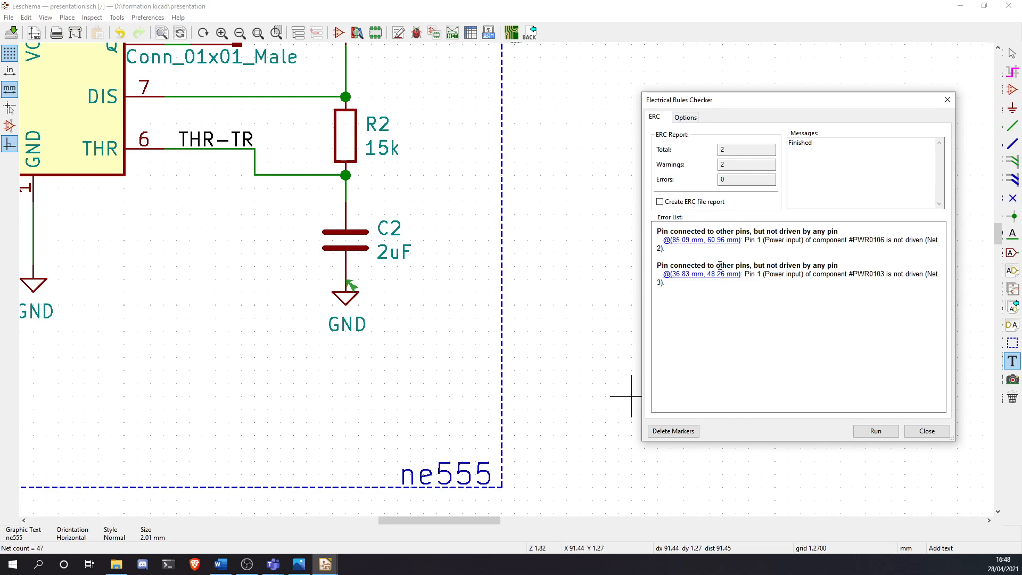
{"action": "left_click", "coordinate": [701, 274]}
{"action": "scroll", "coordinate": [511, 276], "scroll_direction": "down", "scroll_amount": 3}
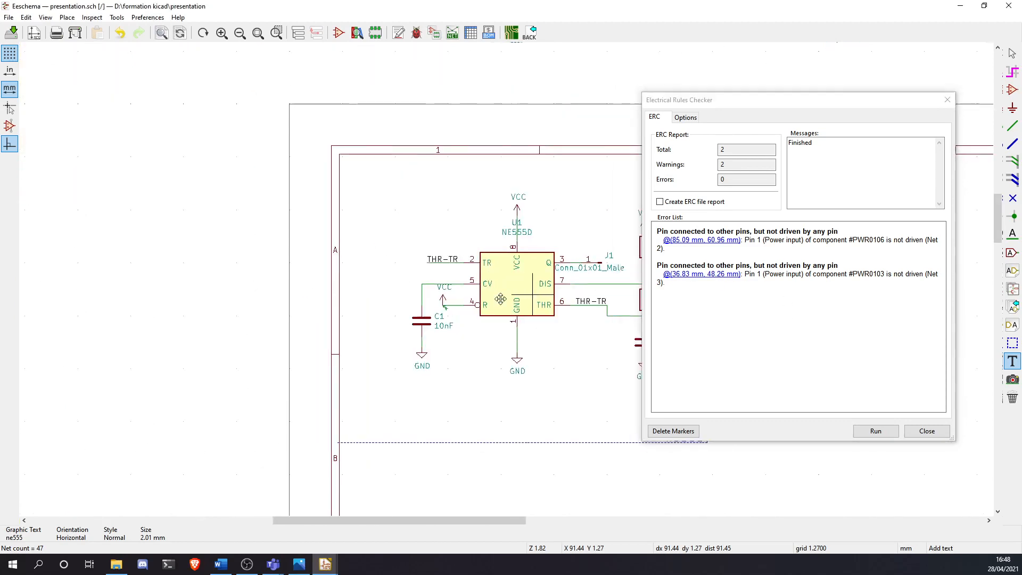
{"action": "middle_click_drag", "start_coordinate": [500, 298], "coordinate": [424, 297]}
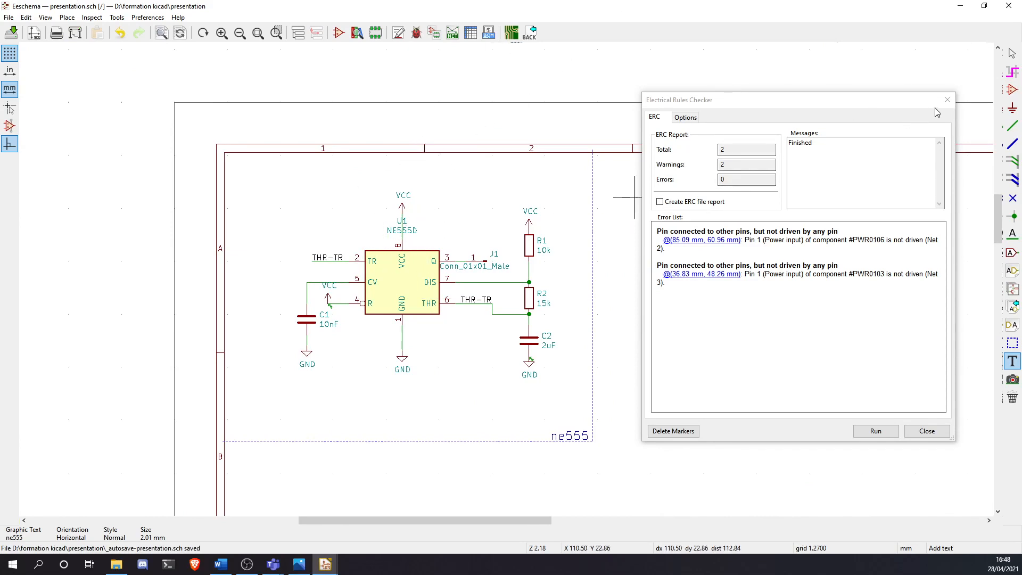
{"action": "scroll", "coordinate": [429, 267], "scroll_direction": "up", "scroll_amount": 4}
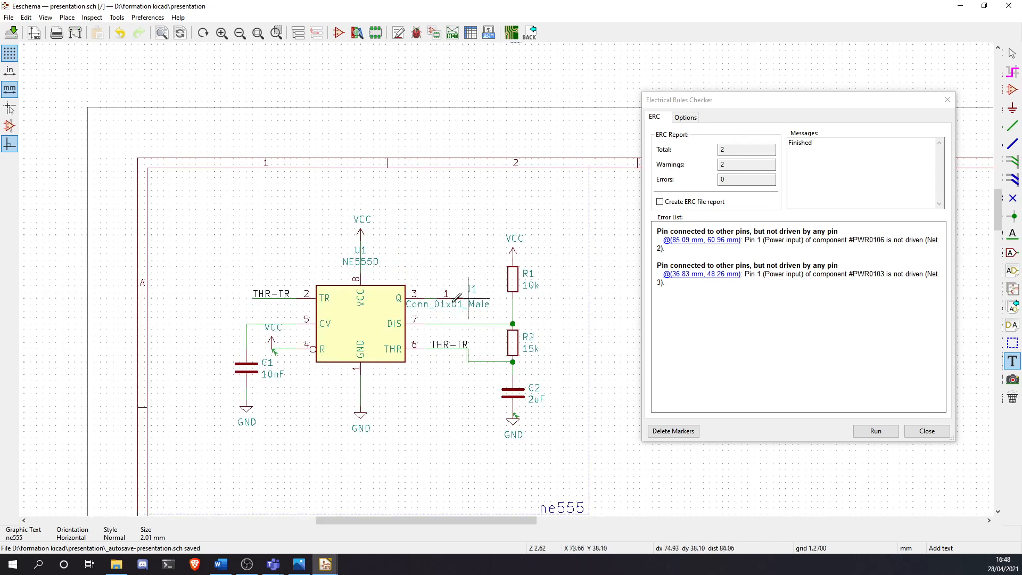
{"action": "scroll", "coordinate": [543, 266], "scroll_direction": "down", "scroll_amount": 1}
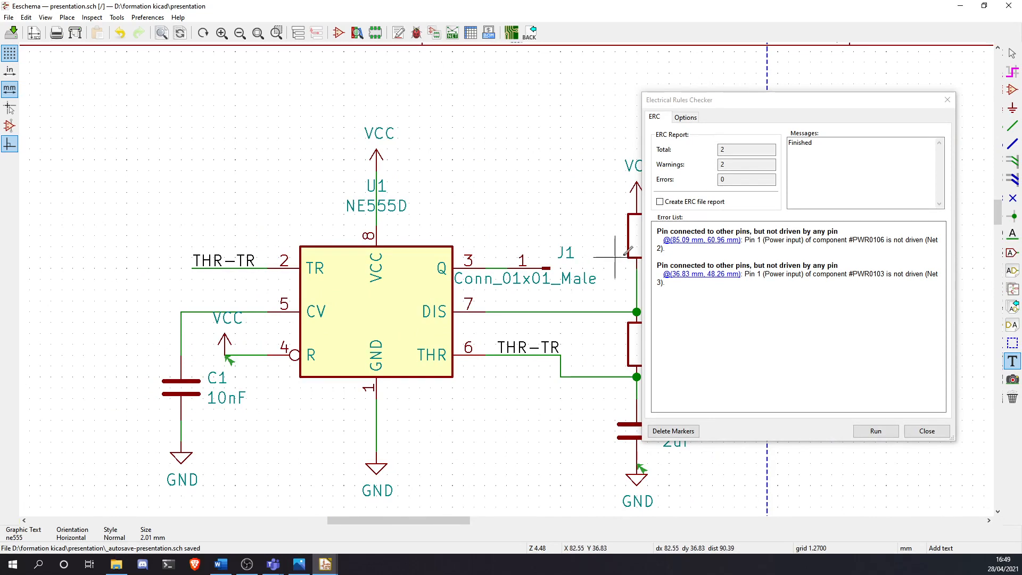
{"action": "left_click", "coordinate": [657, 236]}
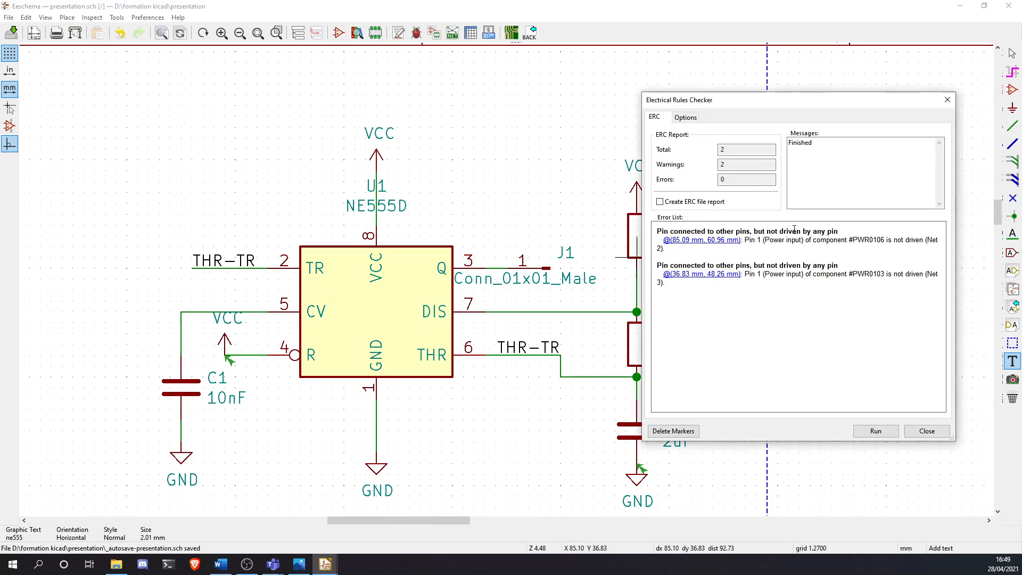
{"action": "left_click", "coordinate": [947, 101]}
Place a PWR_FLAG symbol just outside the dashed ne555 frame, near the top edge of the sheet
{"action": "scroll", "coordinate": [367, 271], "scroll_direction": "down", "scroll_amount": 1}
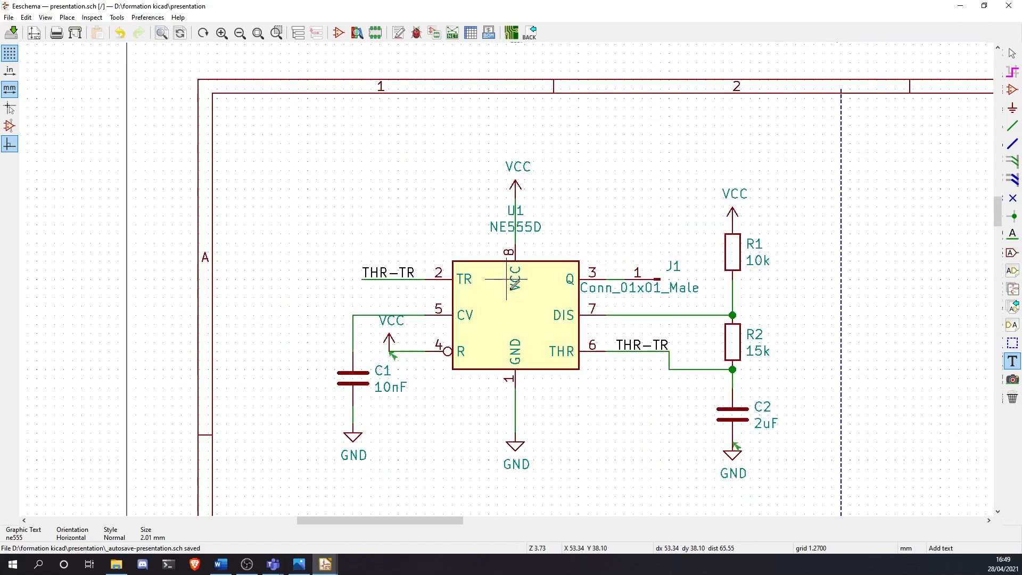
{"action": "scroll", "coordinate": [705, 369], "scroll_direction": "down", "scroll_amount": 1}
{"action": "middle_click_drag", "start_coordinate": [378, 257], "coordinate": [460, 242]}
{"action": "scroll", "coordinate": [460, 242], "scroll_direction": "down", "scroll_amount": 1}
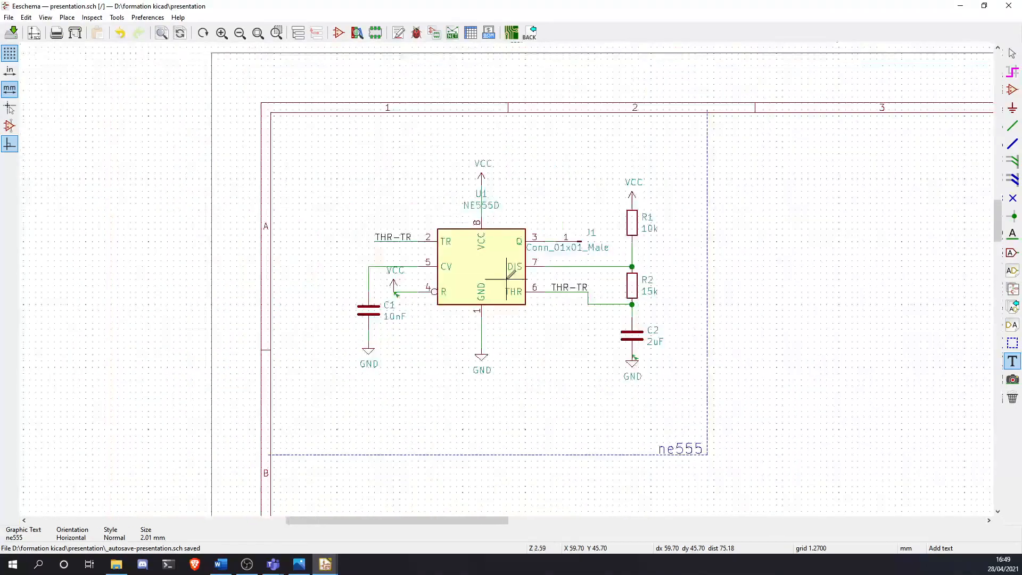
{"action": "middle_click_drag", "start_coordinate": [677, 285], "coordinate": [429, 256]}
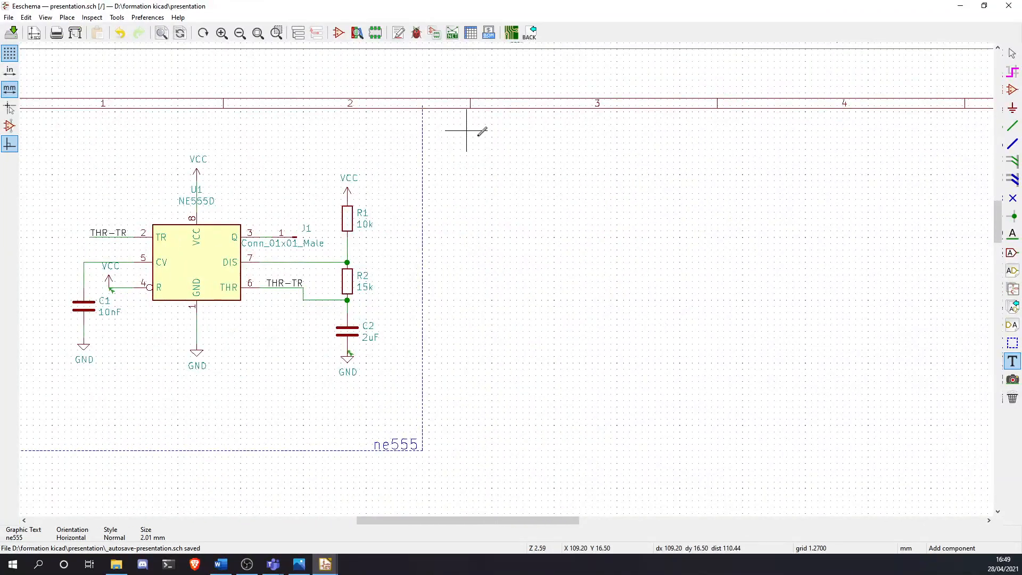
{"action": "type", "text": "apwr"}
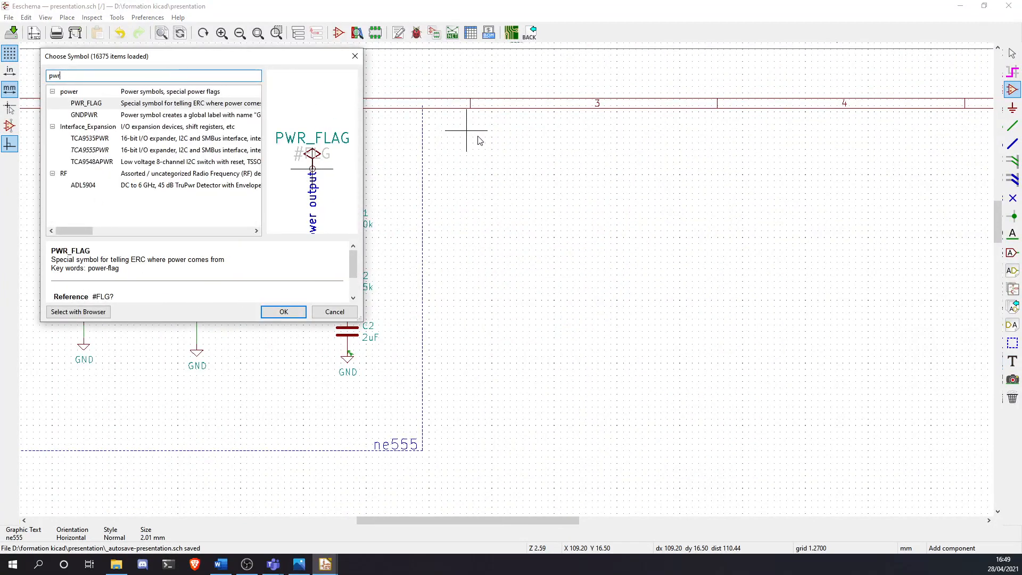
{"action": "key", "text": "Return"}
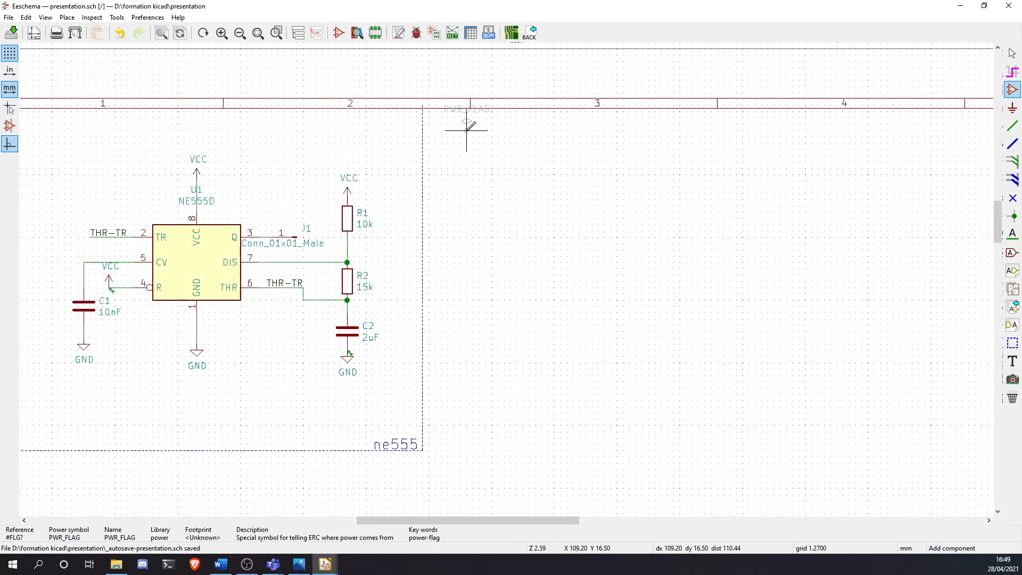
{"action": "scroll", "coordinate": [466, 143], "scroll_direction": "up", "scroll_amount": 3}
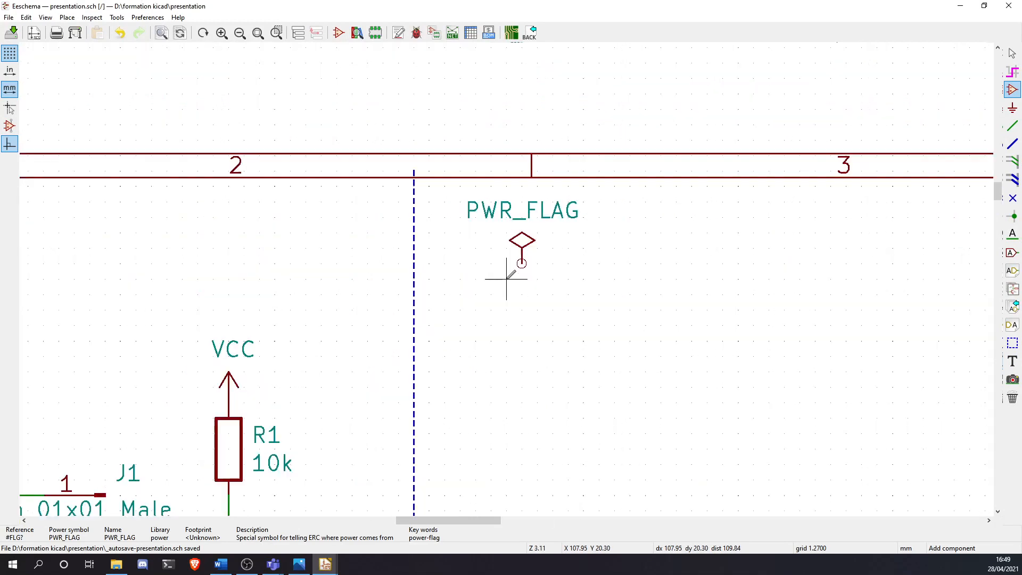
{"action": "left_click", "coordinate": [521, 262]}
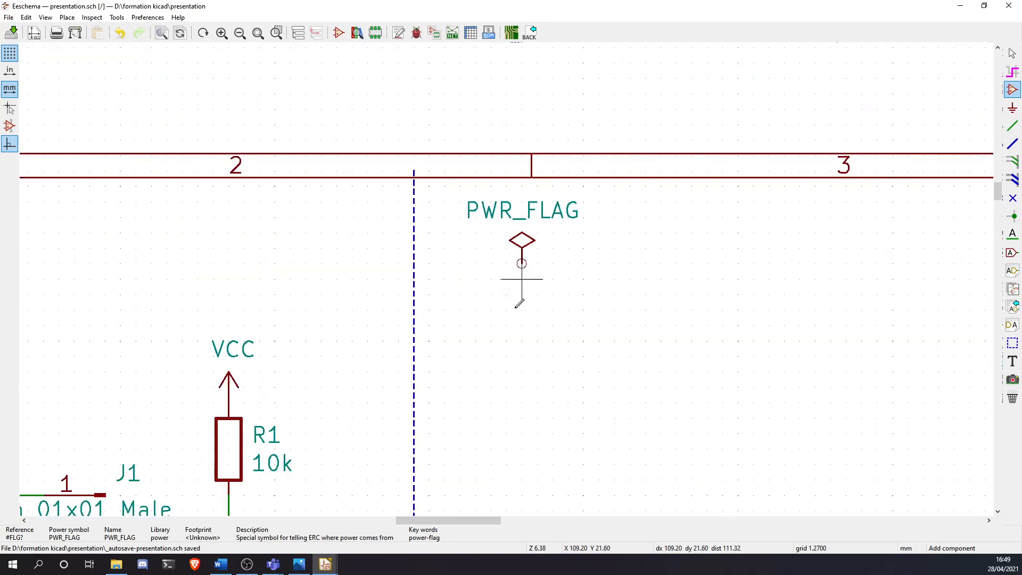
Place a vertically flipped VCC symbol below the power flag and wire the two together
{"action": "left_click", "coordinate": [515, 340]}
{"action": "type", "text": "vcc"}
{"action": "key", "text": "Return"}
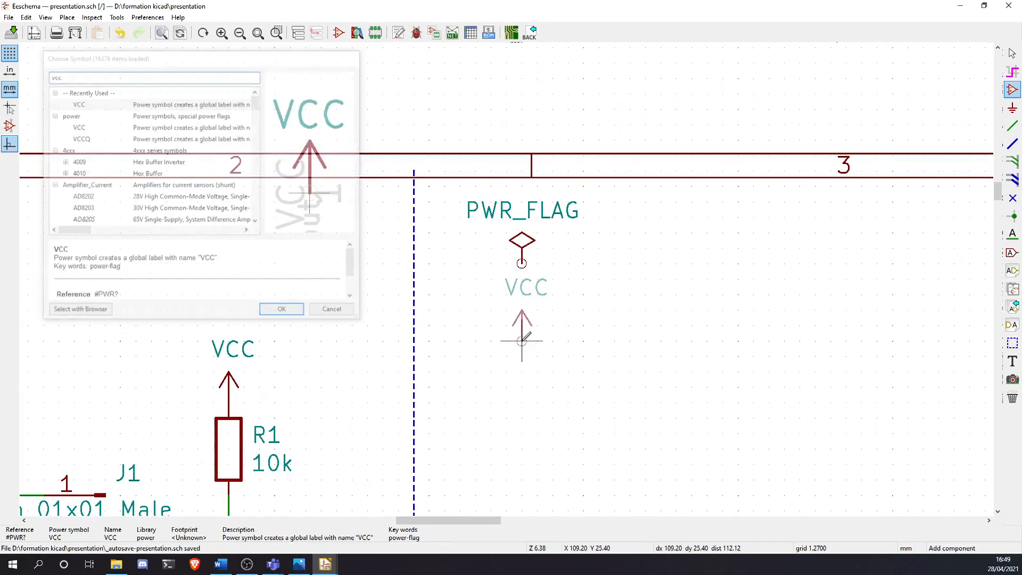
{"action": "key", "text": "x"}
{"action": "left_click", "coordinate": [521, 340]}
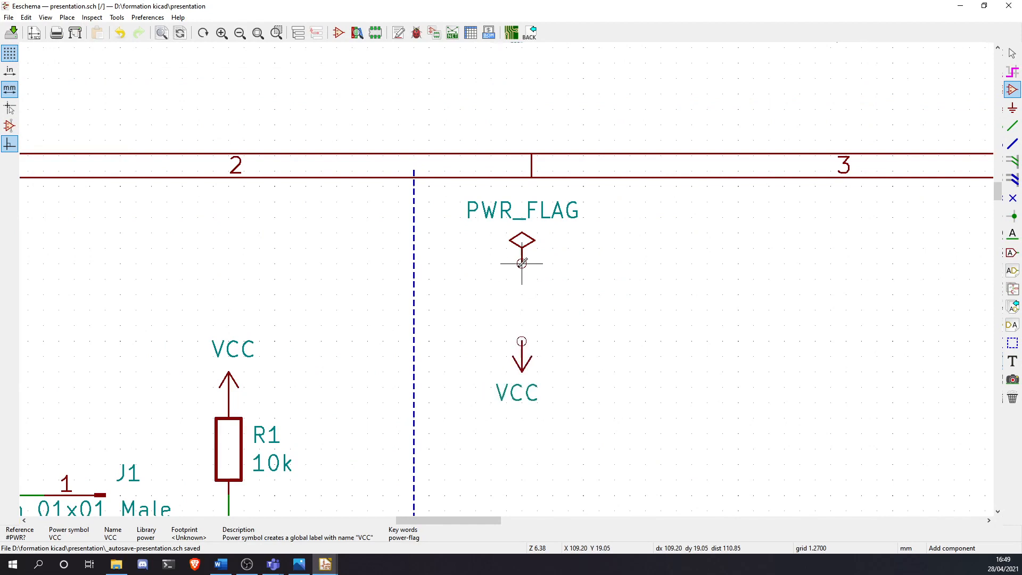
{"action": "key", "text": "w"}
{"action": "left_click", "coordinate": [522, 340]}
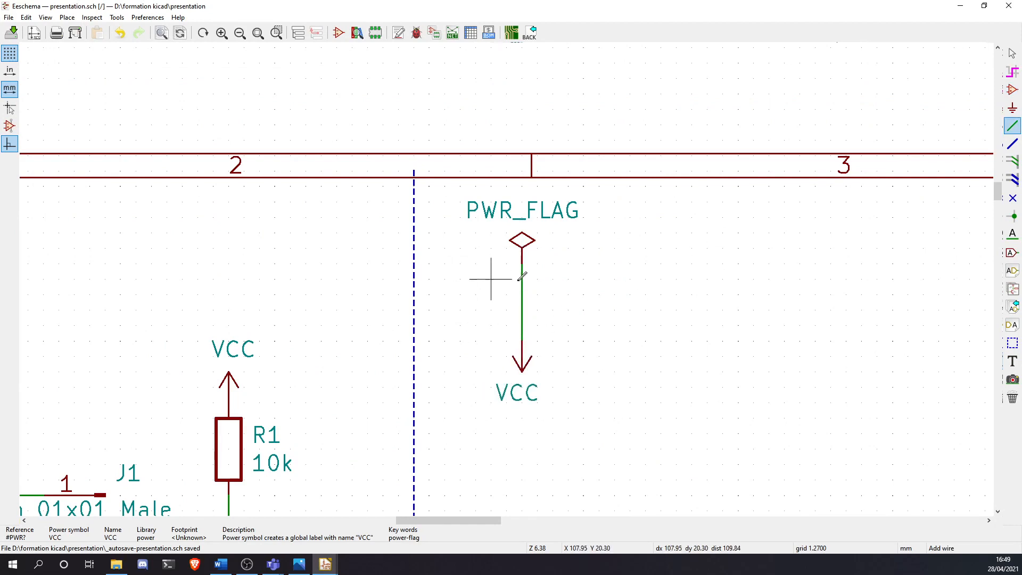
Copy the PWR_FLAG beside the first one and wire it to a new GND symbol placed below it
{"action": "key", "text": "c"}
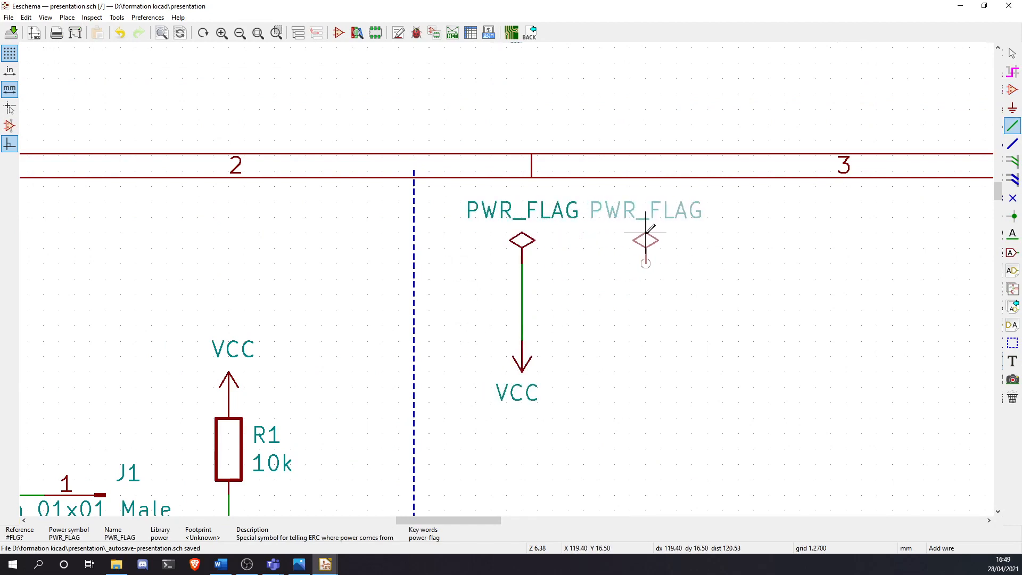
{"action": "left_click", "coordinate": [645, 232]}
{"action": "type", "text": "a"}
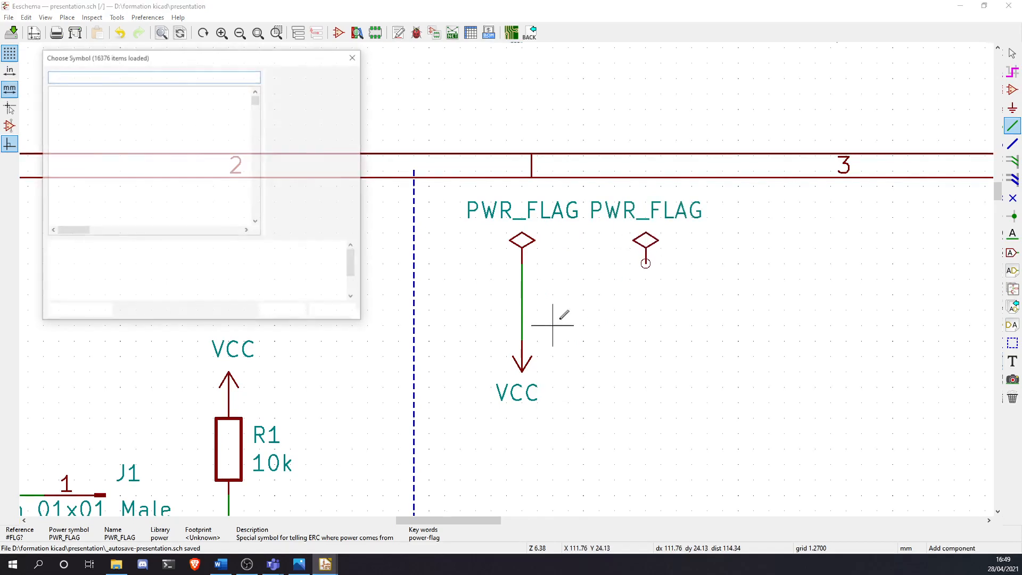
{"action": "type", "text": "gnd"}
{"action": "key", "text": "Return"}
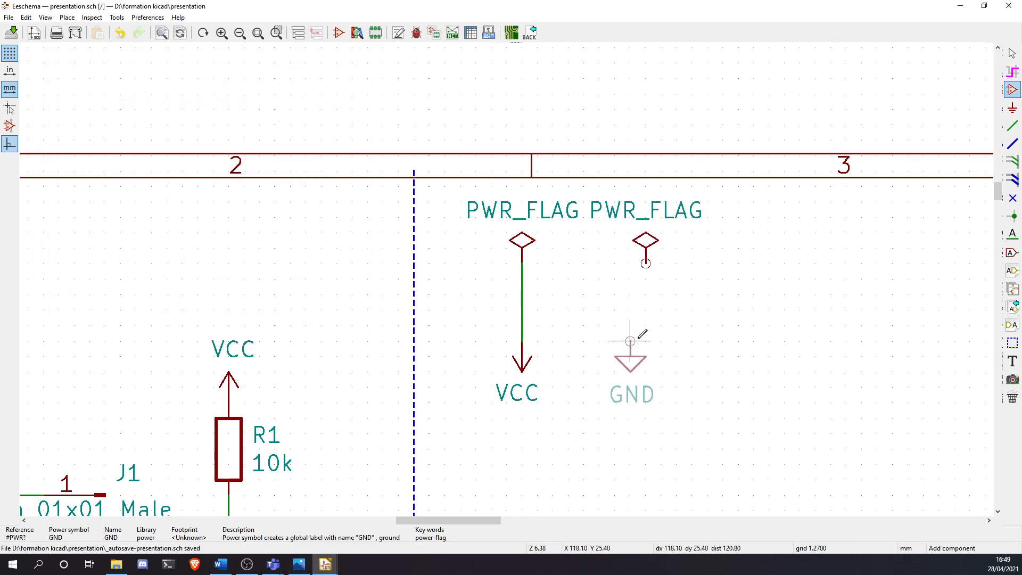
{"action": "left_click", "coordinate": [645, 356]}
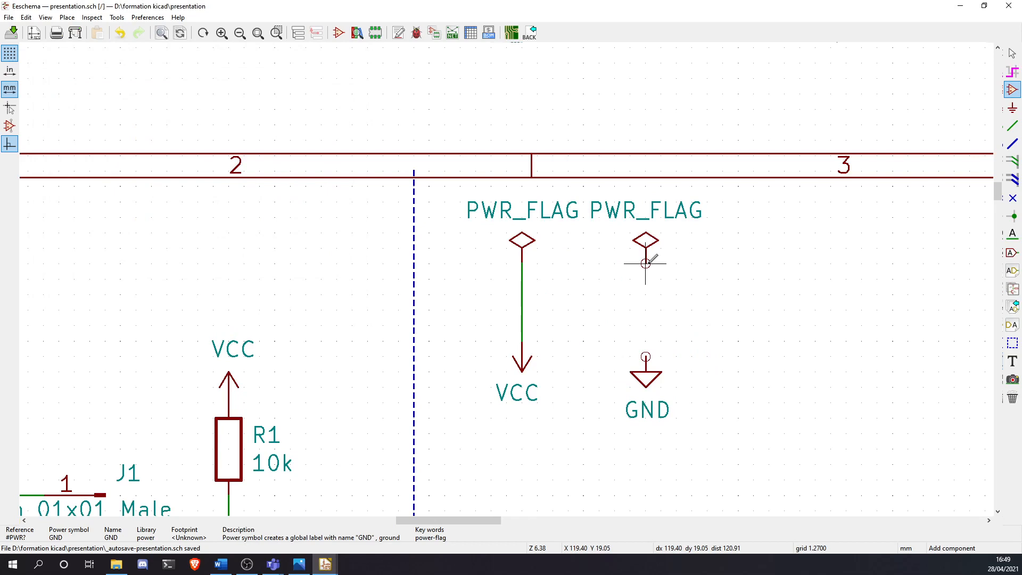
{"action": "key", "text": "w"}
{"action": "left_click", "coordinate": [645, 357]}
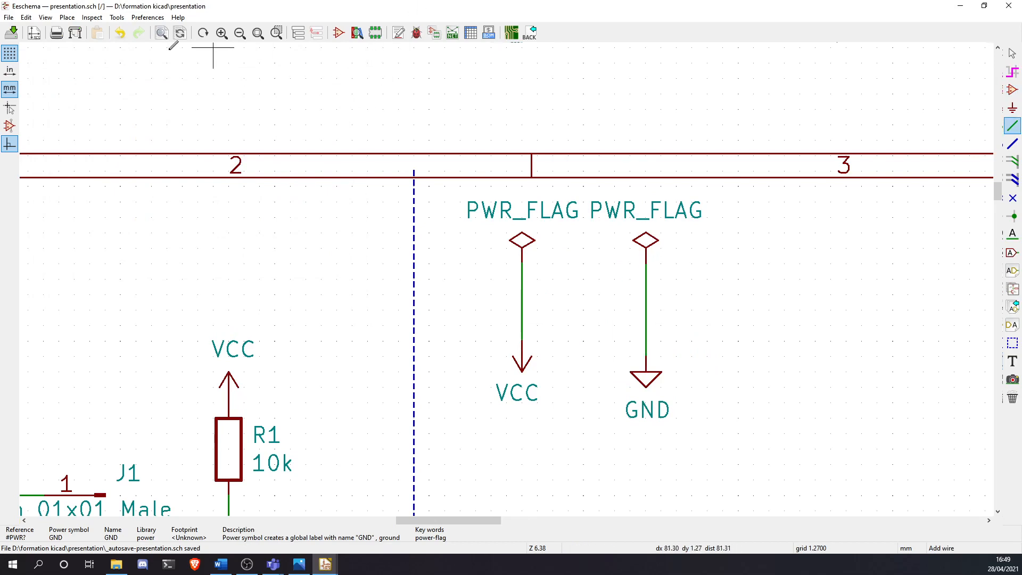
Exit wire drawing and rerun the electrical rules check with both power flags in place
{"action": "left_click", "coordinate": [412, 46]}
{"action": "key", "text": "Escape"}
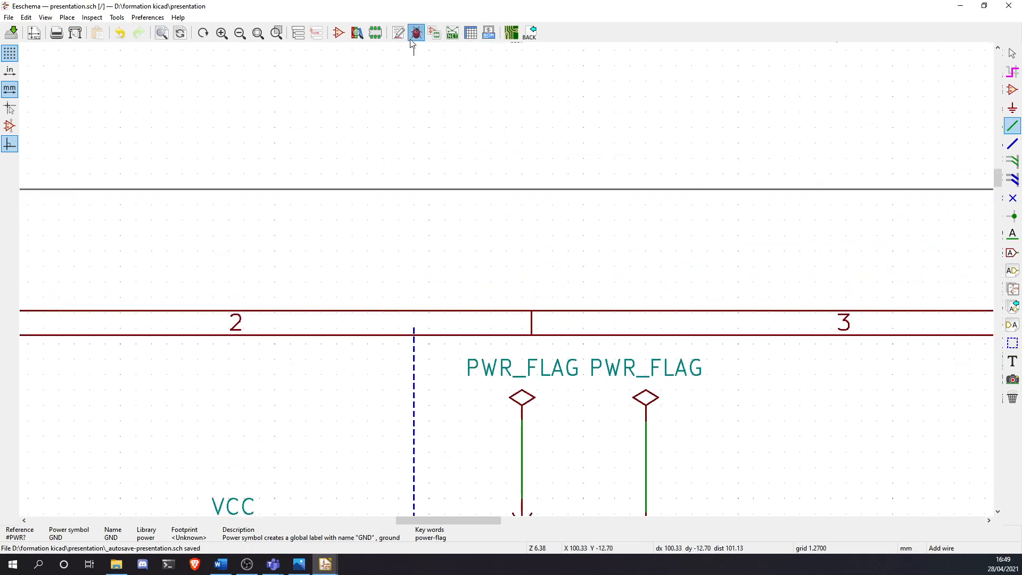
{"action": "left_click", "coordinate": [413, 38]}
{"action": "key", "text": "Return"}
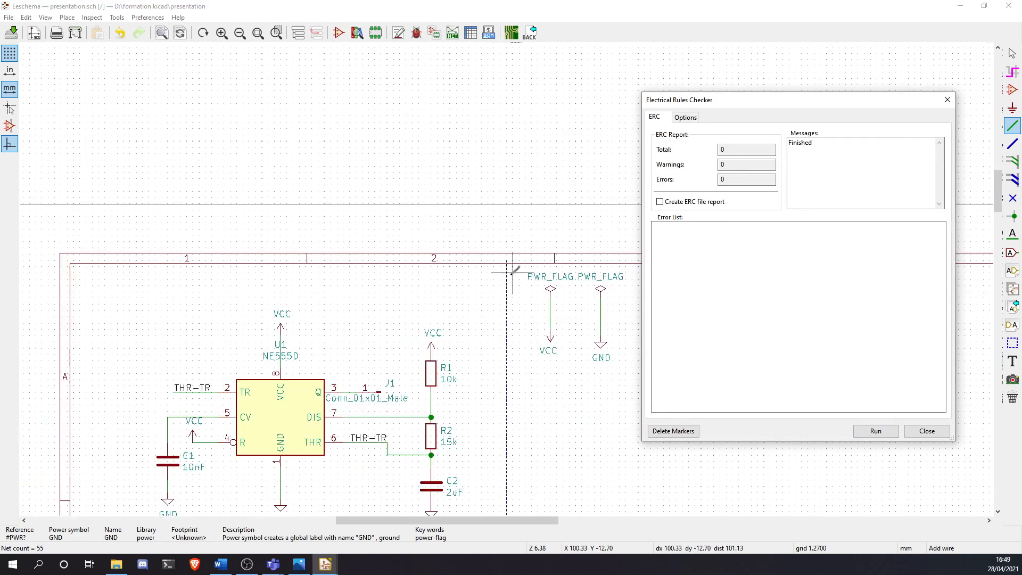
{"action": "scroll", "coordinate": [555, 309], "scroll_direction": "up", "scroll_amount": 3}
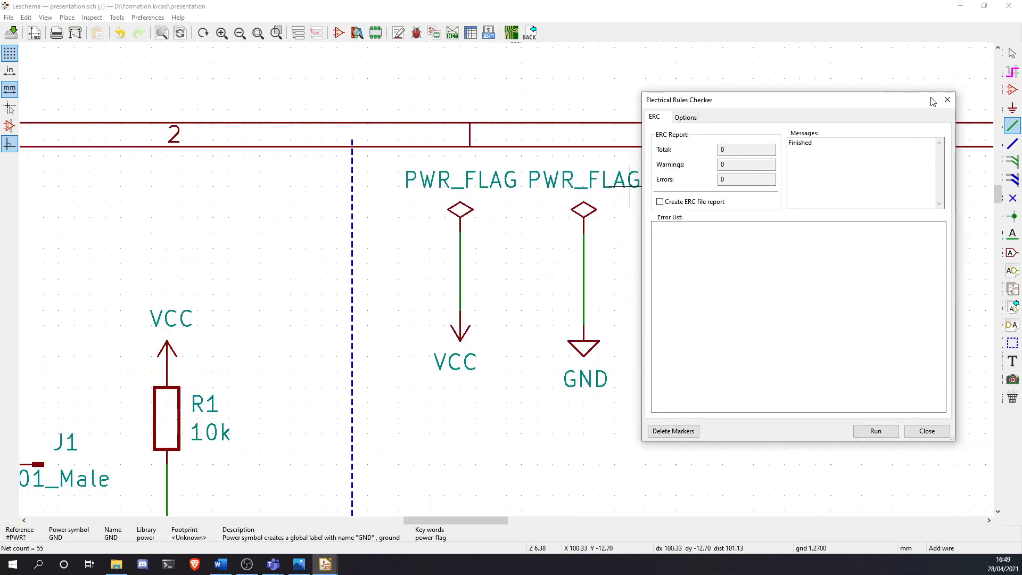
Close the electrical rules check and delete both PWR_FLAG symbols above the VCC and GND wires
{"action": "left_click", "coordinate": [947, 100]}
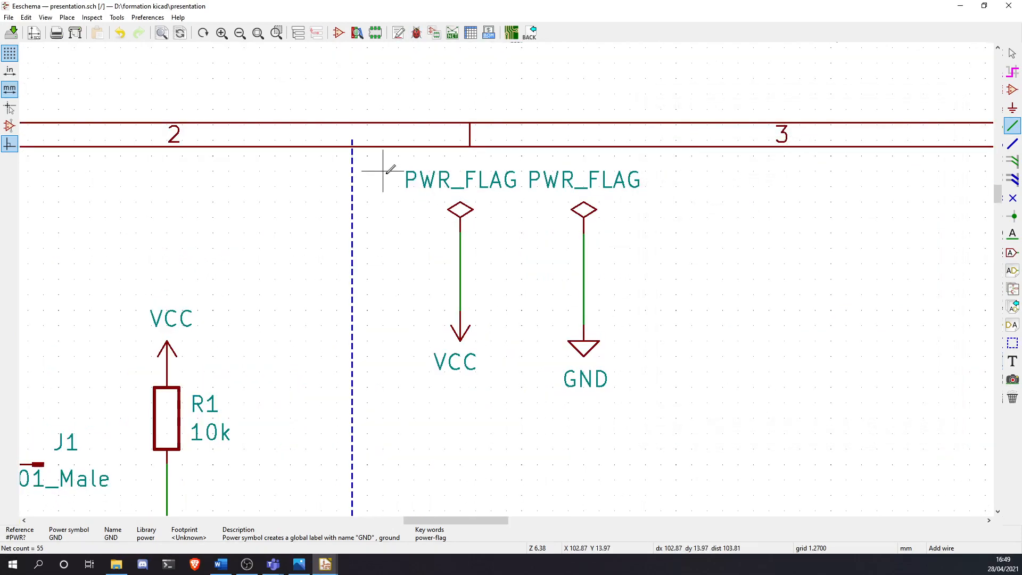
{"action": "left_click_drag", "start_coordinate": [383, 156], "coordinate": [521, 219]}
{"action": "key", "text": "Delete"}
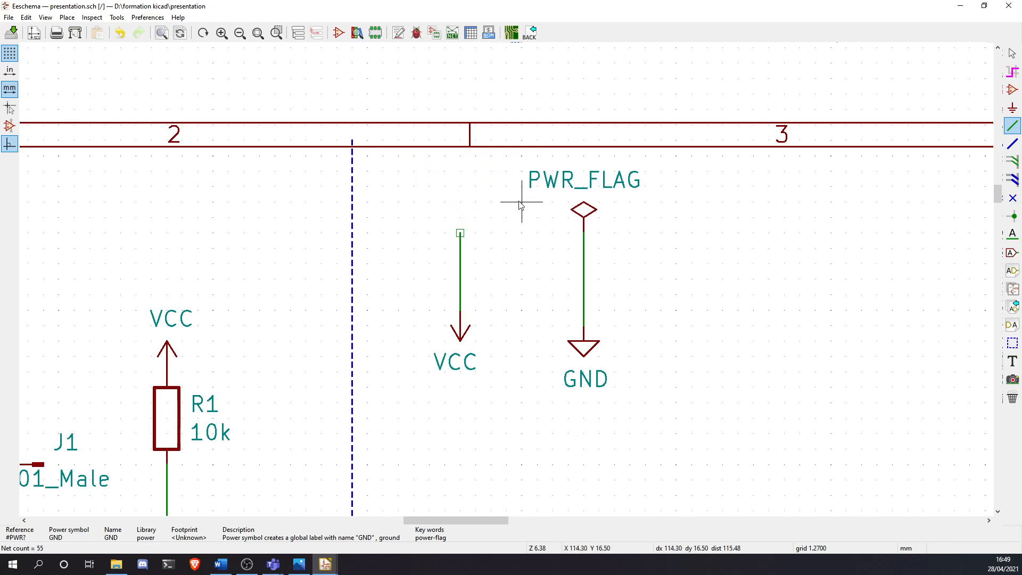
{"action": "left_click_drag", "start_coordinate": [520, 155], "coordinate": [671, 218]}
{"action": "key", "text": "Delete"}
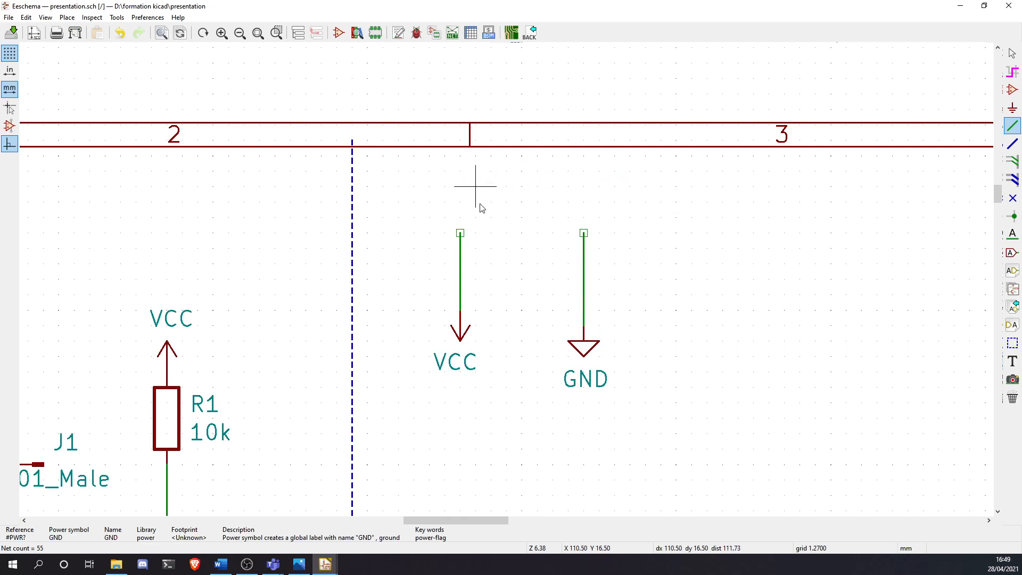
Place a rotated Conn_01x02_Male connector above the VCC and GND wires, its pins pointing down
{"action": "key", "text": "a"}
{"action": "left_click", "coordinate": [499, 218]}
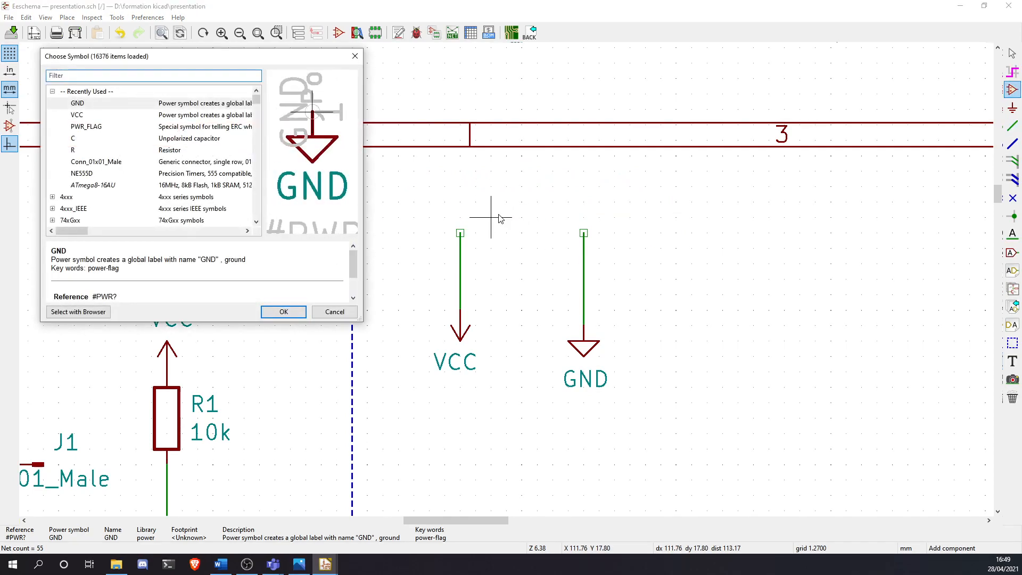
{"action": "type", "text": "male"}
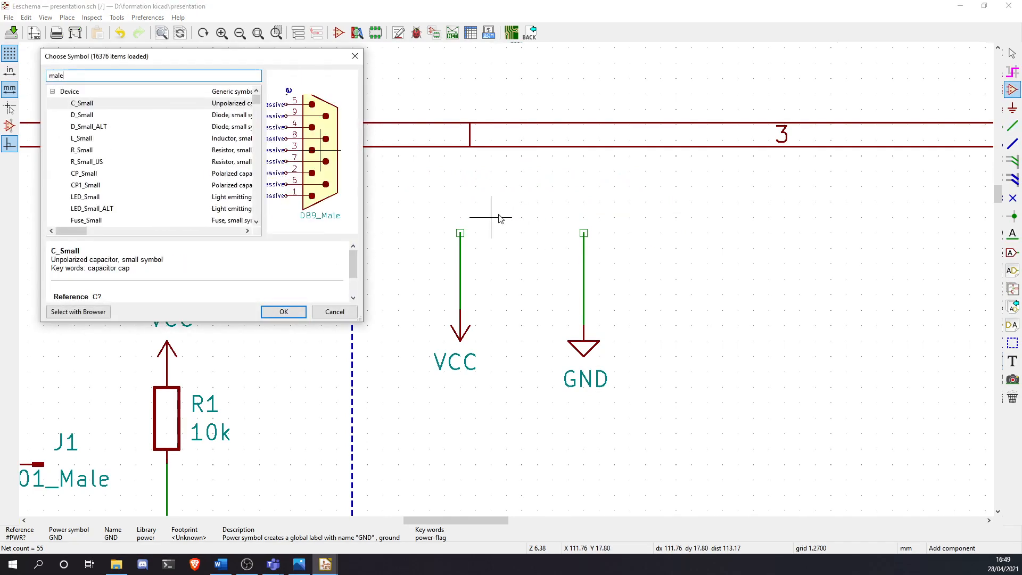
{"action": "scroll", "coordinate": [146, 133], "scroll_direction": "down", "scroll_amount": 3}
{"action": "scroll", "coordinate": [146, 133], "scroll_direction": "down", "scroll_amount": 2}
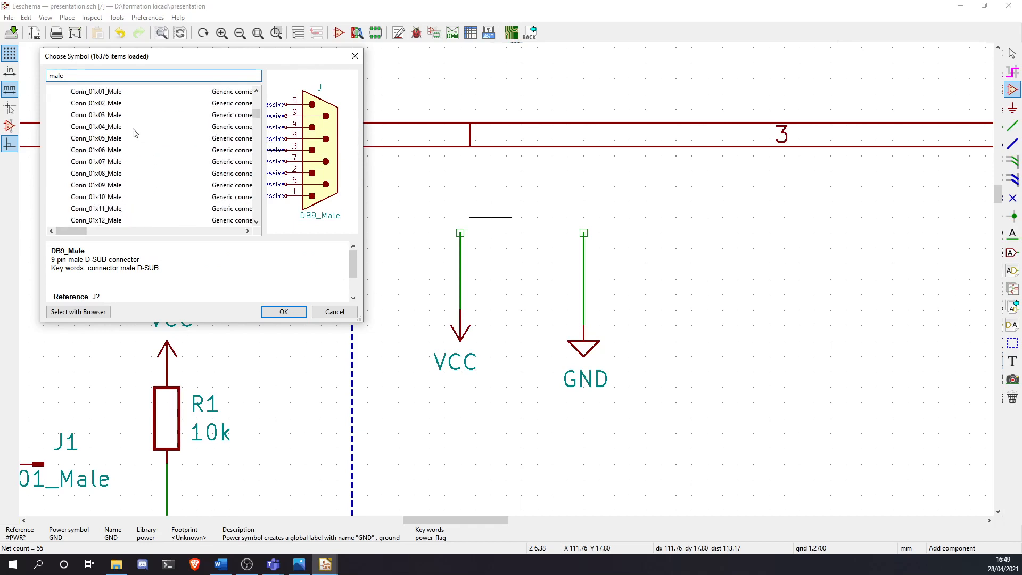
{"action": "left_click", "coordinate": [123, 174]}
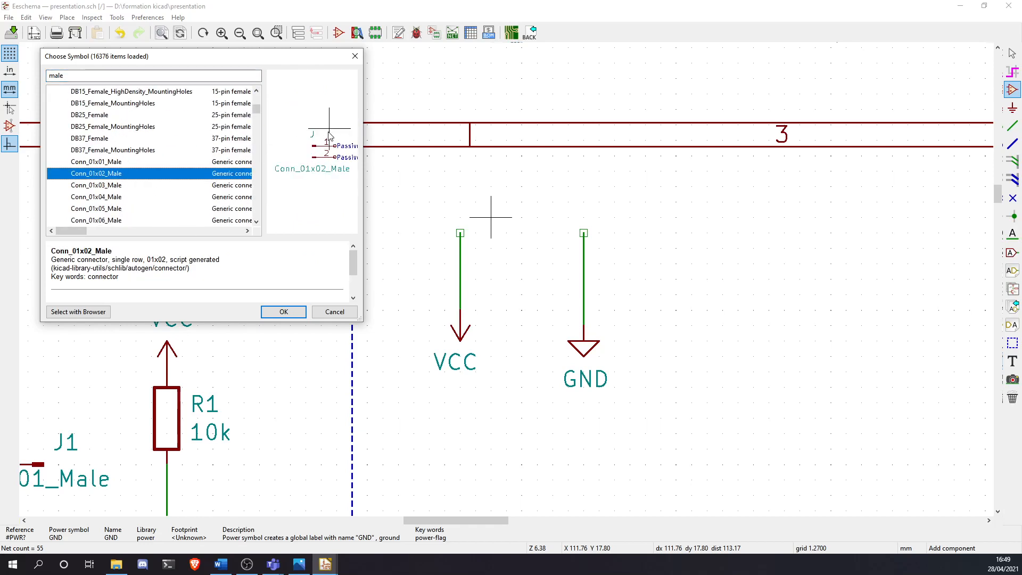
{"action": "left_click", "coordinate": [272, 311]}
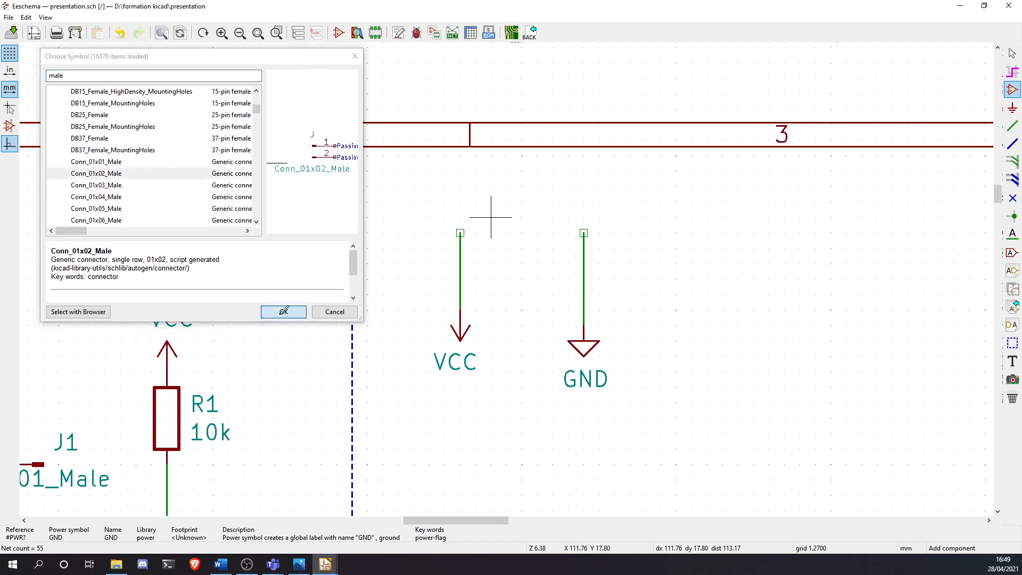
{"action": "key", "text": "r"}
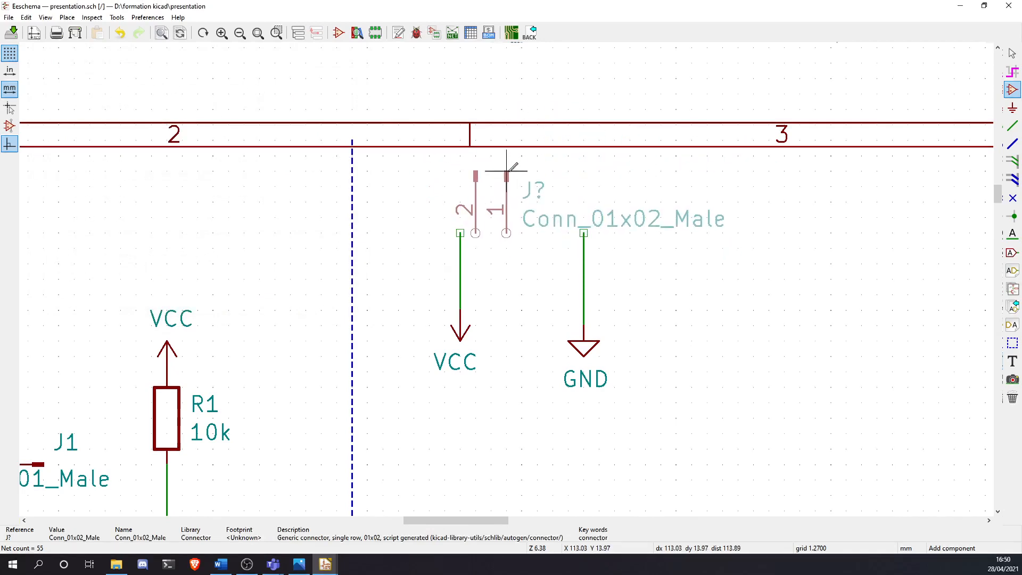
{"action": "left_click", "coordinate": [521, 156]}
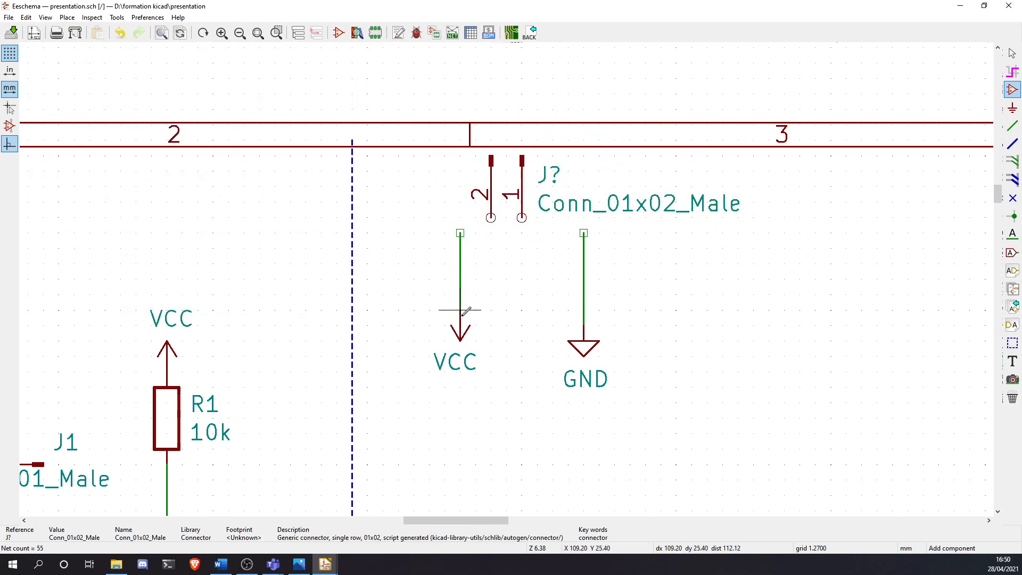
Move the VCC symbol with its wire closer to the two-pin connector and wire it to pin 2
{"action": "left_click_drag", "start_coordinate": [424, 230], "coordinate": [473, 349]}
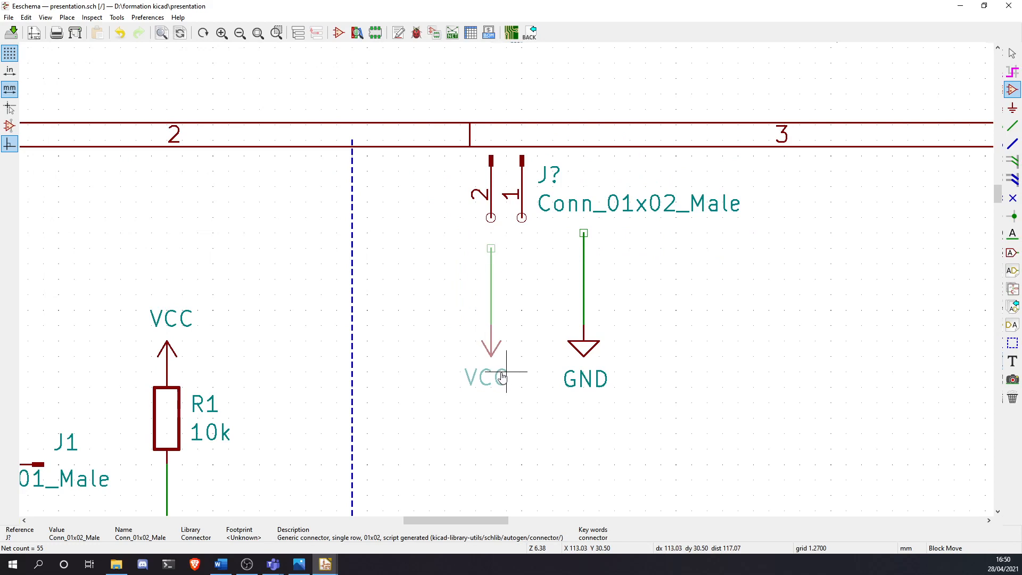
{"action": "left_click", "coordinate": [490, 372]}
{"action": "key", "text": "w"}
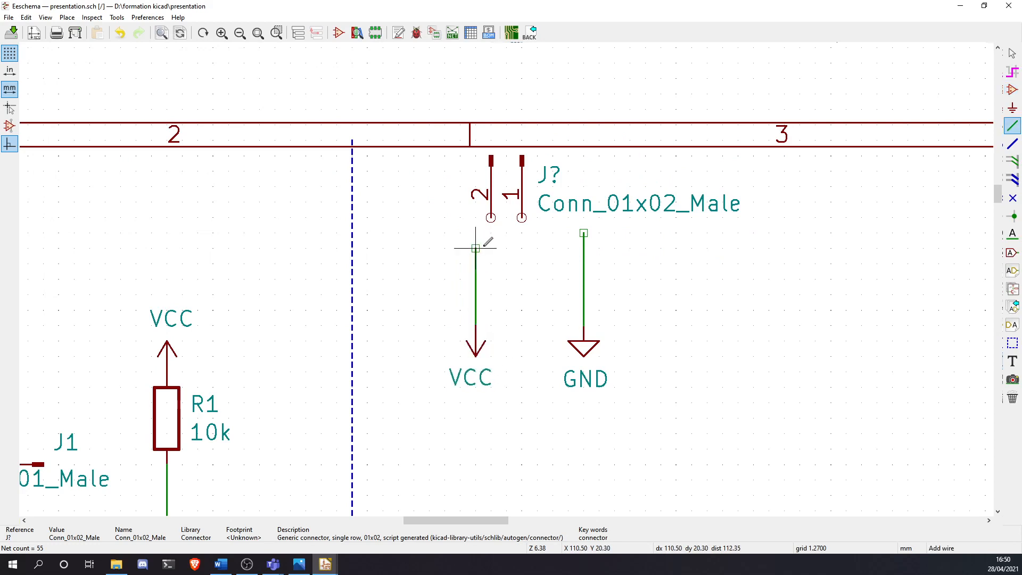
{"action": "left_click", "coordinate": [491, 217]}
Move the GND symbol with its wire closer to the two-pin connector and wire it to pin 1
{"action": "left_click_drag", "start_coordinate": [549, 214], "coordinate": [633, 407]}
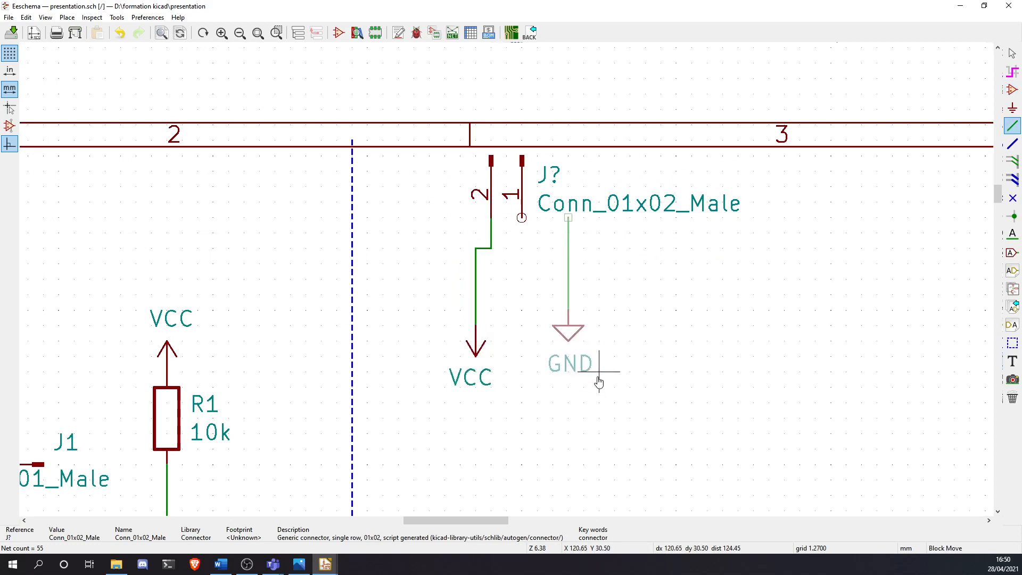
{"action": "left_click", "coordinate": [565, 401]}
{"action": "key", "text": "w"}
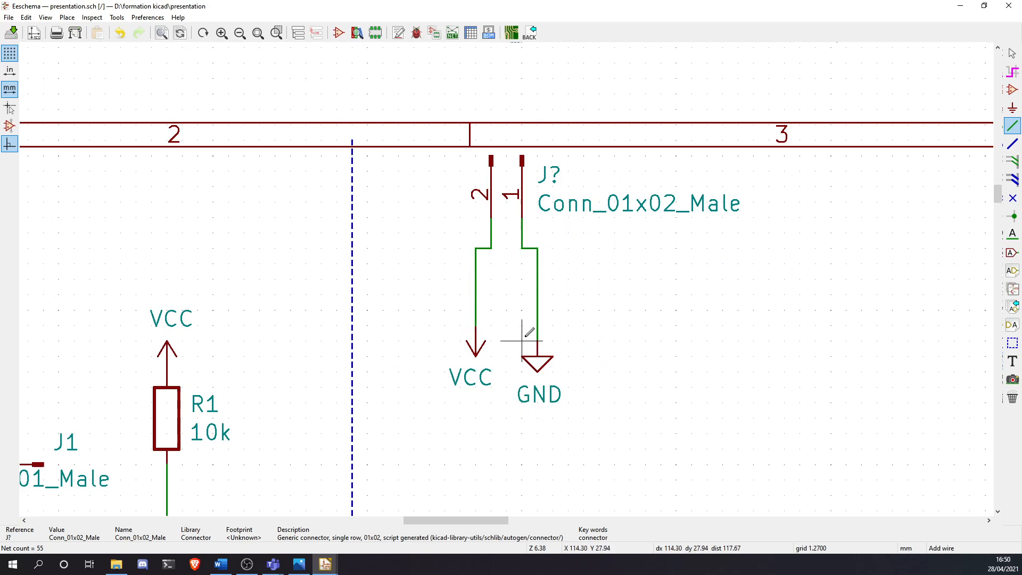
Realign the connector's GND symbol level with its VCC symbol and replace the vertical wire between GND and pin 1
{"action": "key", "text": "m"}
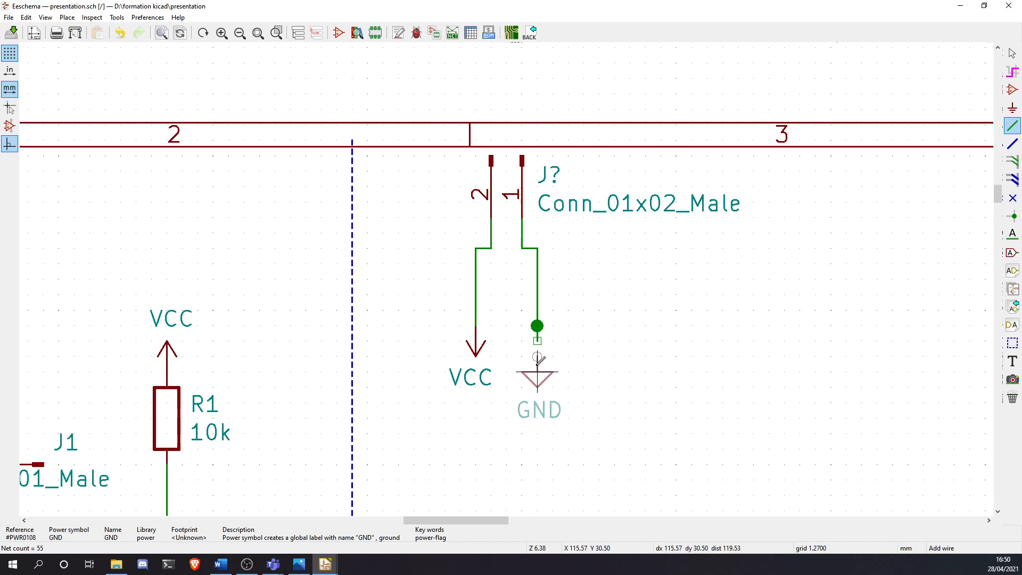
{"action": "key", "text": "Escape"}
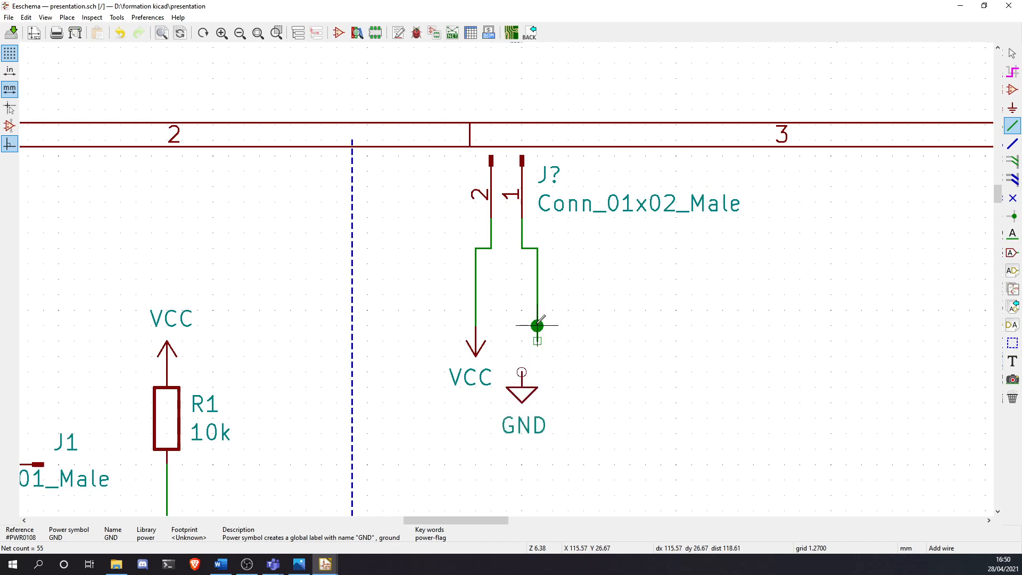
{"action": "key", "text": "Delete"}
{"action": "left_click", "coordinate": [556, 370]}
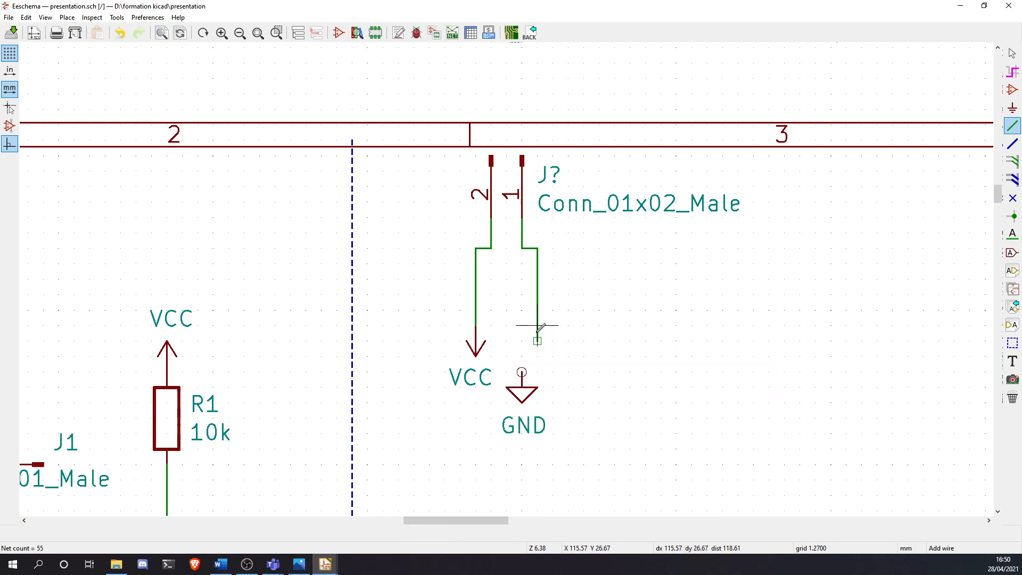
{"action": "key", "text": "Delete"}
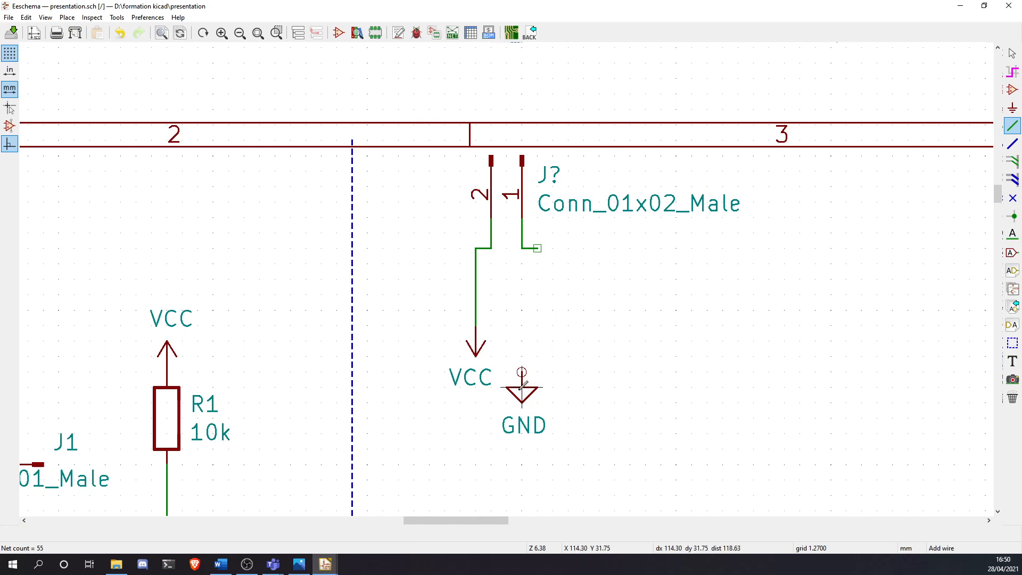
{"action": "key", "text": "m"}
{"action": "left_click", "coordinate": [538, 340]}
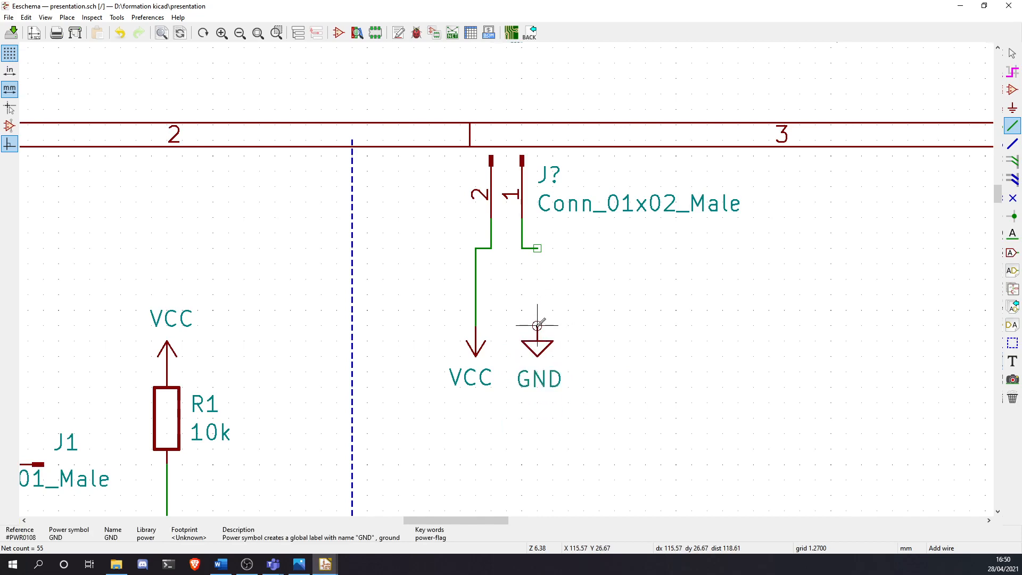
{"action": "left_click", "coordinate": [537, 248]}
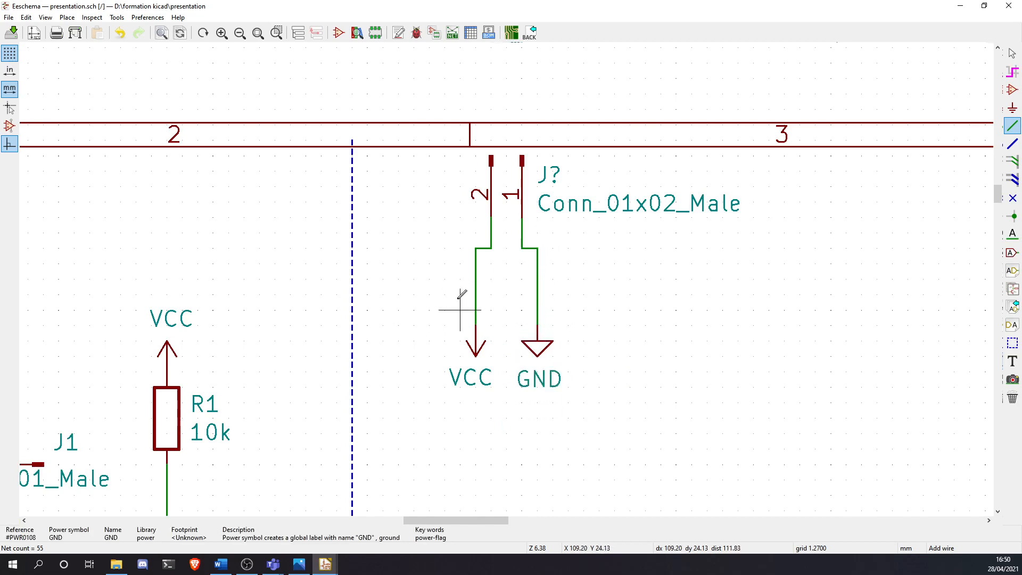
Run the electrical rules check with the two-pin connector in place and read its messages
{"action": "scroll", "coordinate": [468, 296], "scroll_direction": "down", "scroll_amount": 3}
{"action": "middle_click_drag", "start_coordinate": [488, 391], "coordinate": [469, 316]}
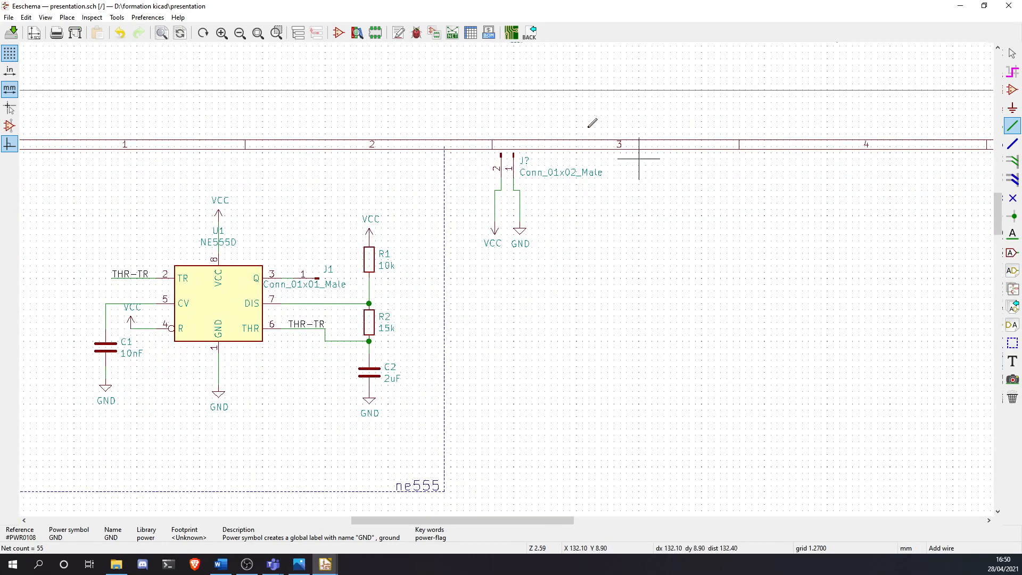
{"action": "left_click", "coordinate": [416, 34]}
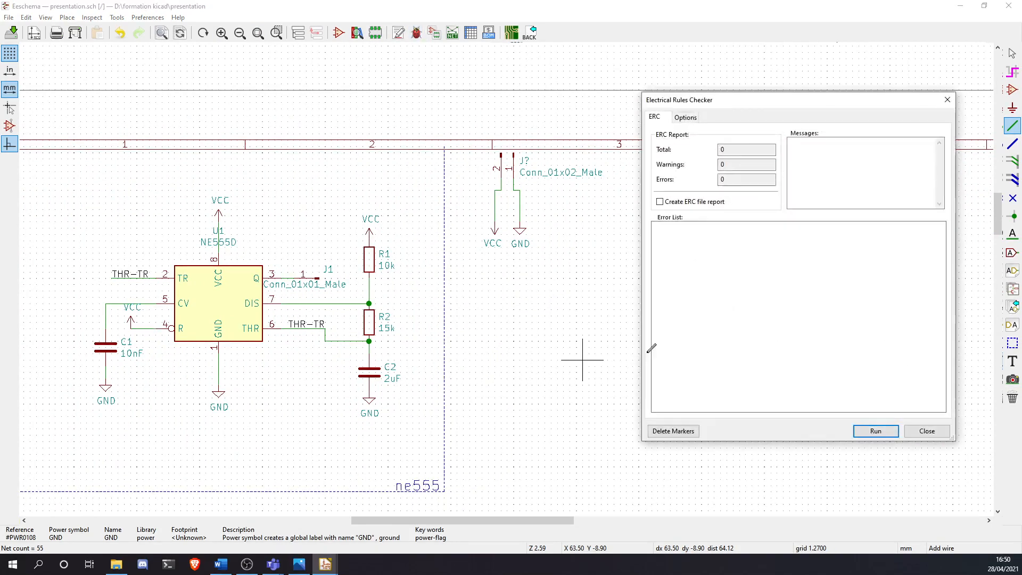
{"action": "left_click", "coordinate": [853, 431]}
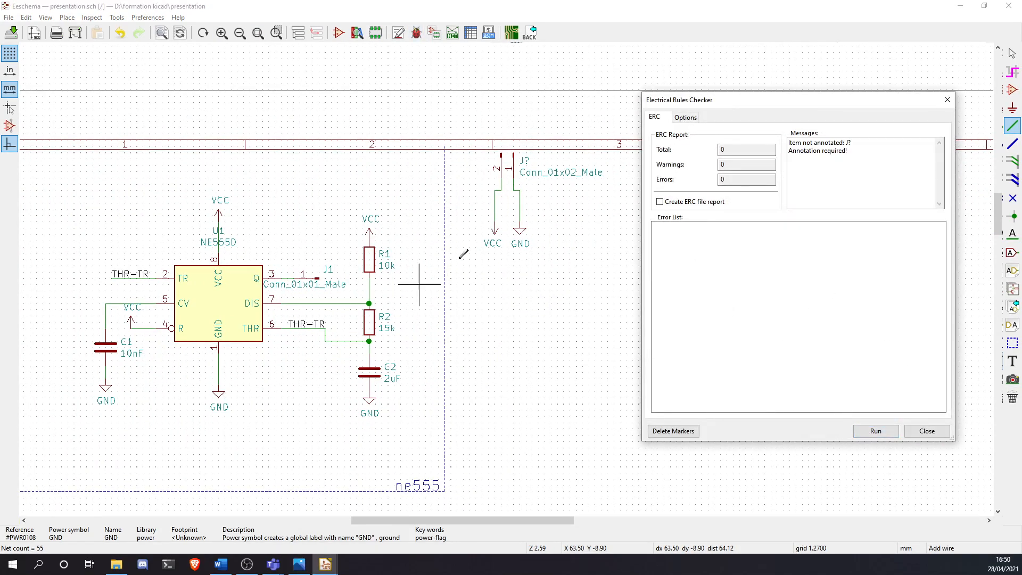
{"action": "left_click_drag", "start_coordinate": [842, 144], "coordinate": [850, 151]}
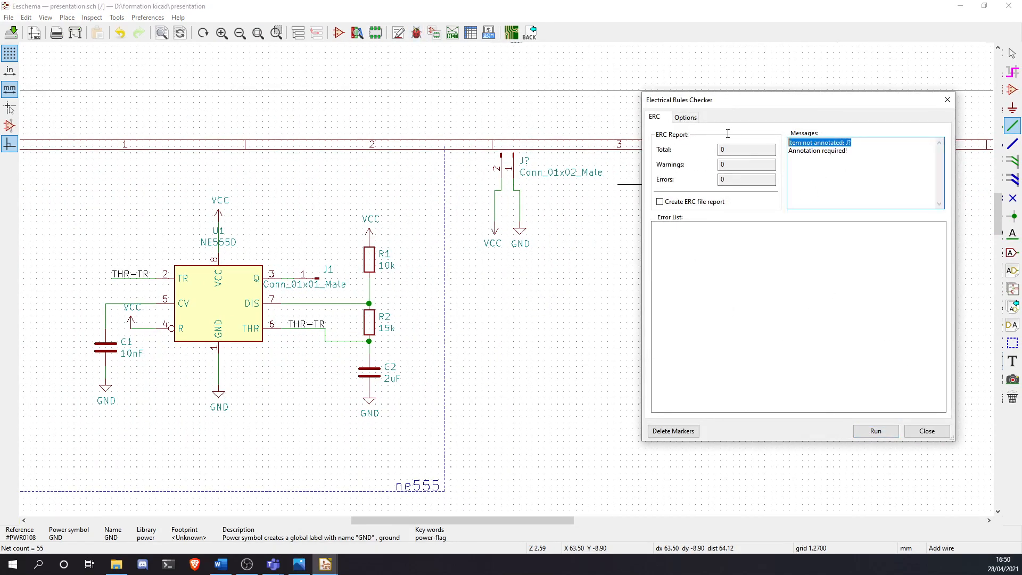
{"action": "left_click", "coordinate": [927, 431]}
Annotate the entire schematic, keeping existing annotations, so the new two-pin connector gets a reference number
{"action": "scroll", "coordinate": [508, 169], "scroll_direction": "up", "scroll_amount": 3}
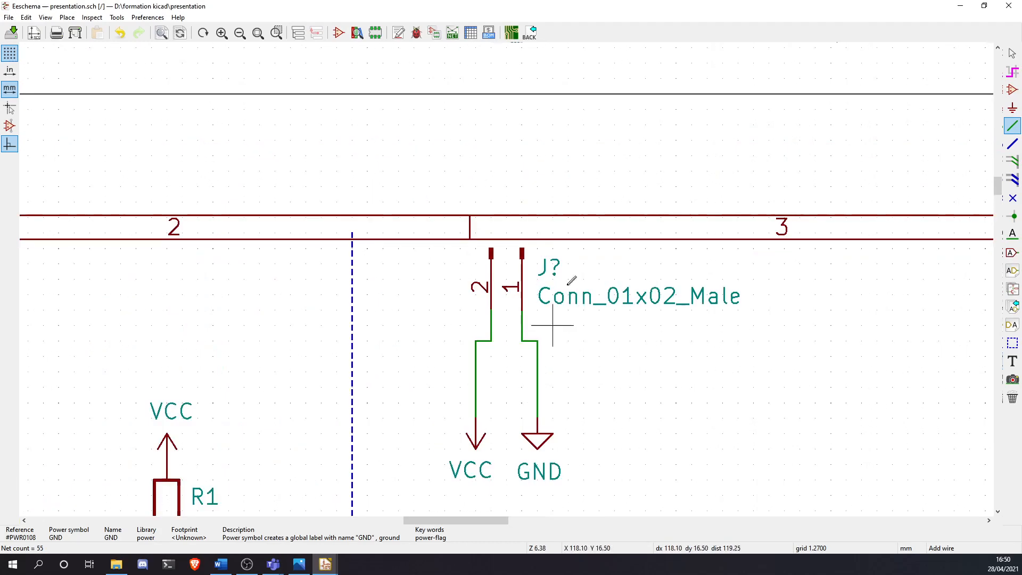
{"action": "left_click", "coordinate": [398, 33]}
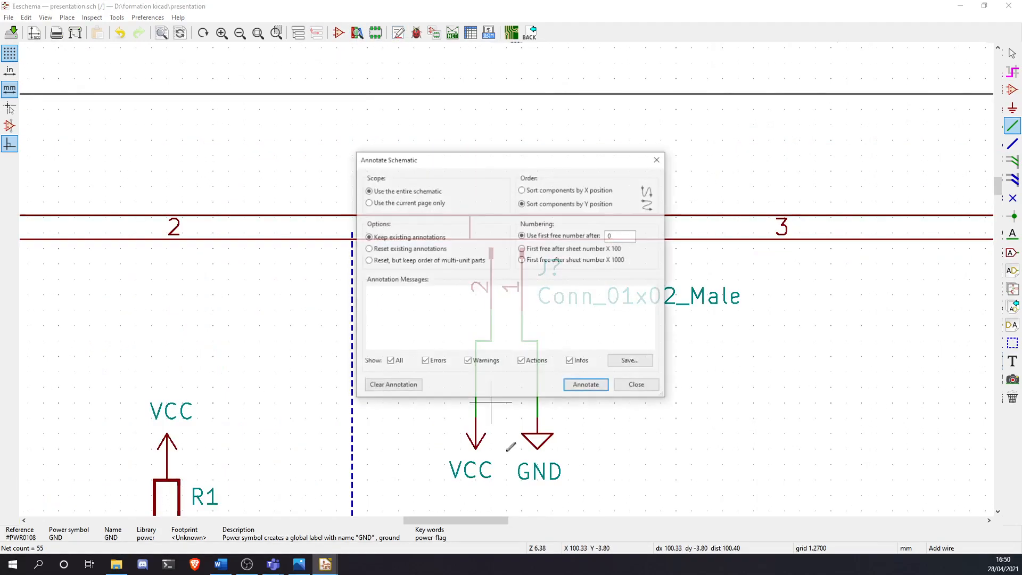
{"action": "left_click", "coordinate": [587, 385]}
{"action": "left_click", "coordinate": [658, 159]}
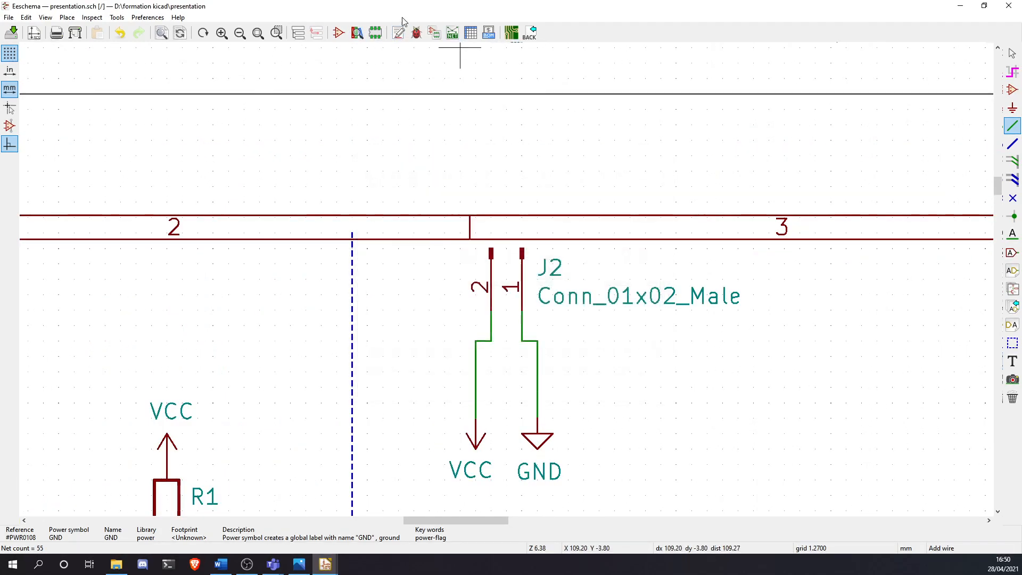
Rerun the electrical rules check and locate both reported undriven power pins on the schematic
{"action": "left_click", "coordinate": [416, 33]}
{"action": "left_click", "coordinate": [875, 431]}
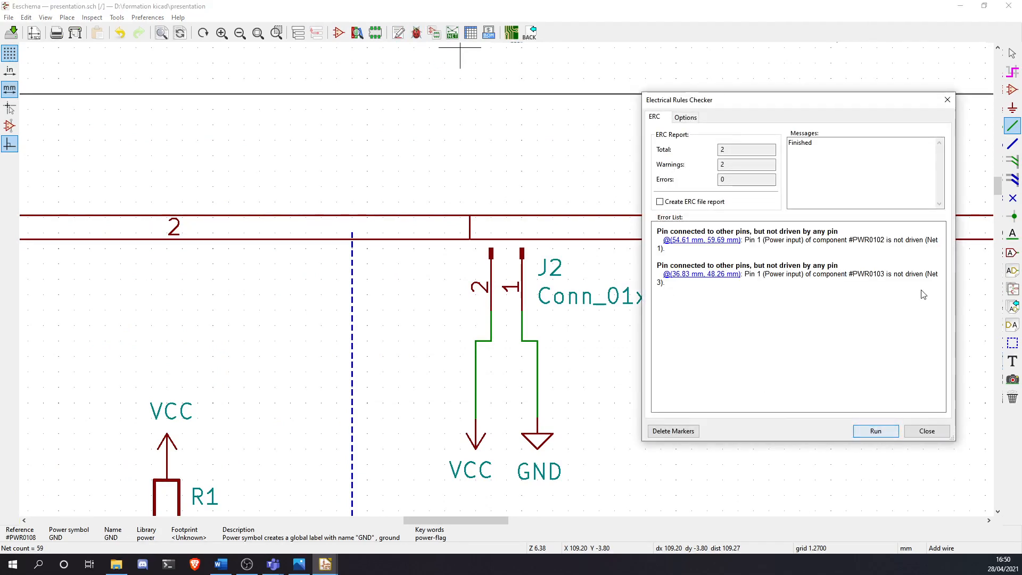
{"action": "left_click", "coordinate": [714, 242]}
{"action": "left_click", "coordinate": [713, 274]}
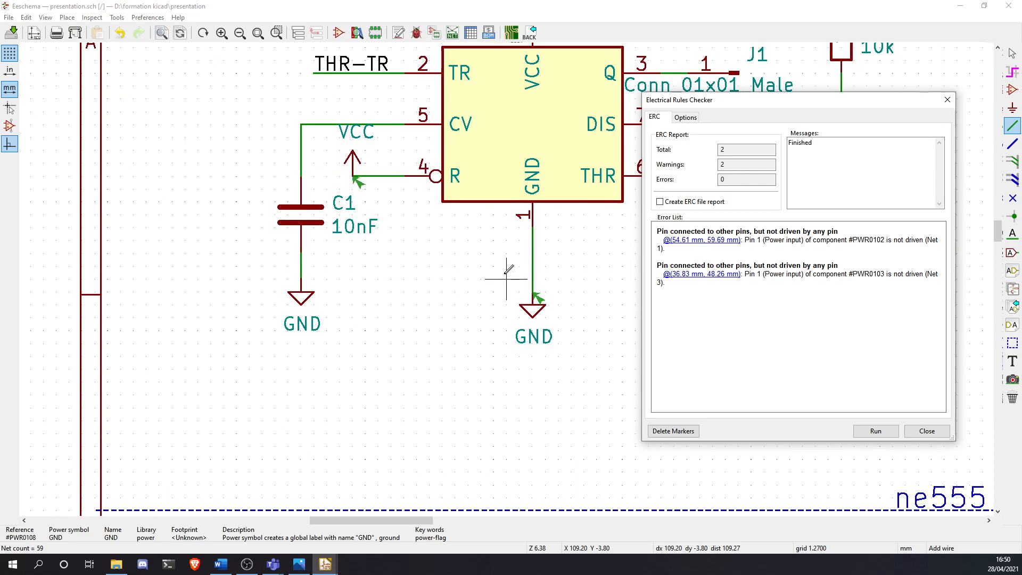
{"action": "key", "text": "Escape"}
Examine the marked VCC and GND symbols around the NE555 and the supply connections of connector J2
{"action": "scroll", "coordinate": [506, 278], "scroll_direction": "down", "scroll_amount": 5}
{"action": "scroll", "coordinate": [509, 274], "scroll_direction": "up", "scroll_amount": 5}
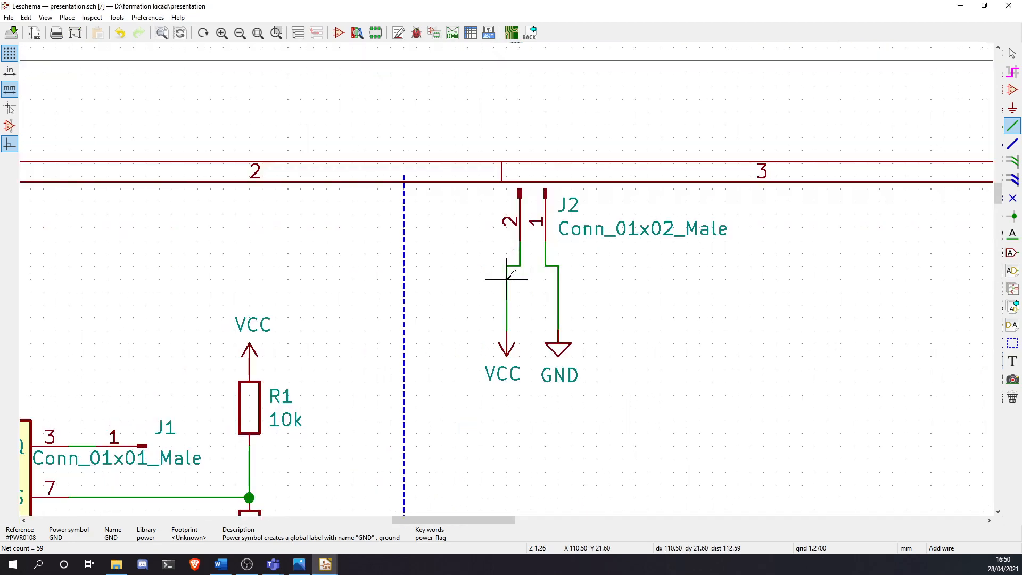
{"action": "scroll", "coordinate": [518, 314], "scroll_direction": "down", "scroll_amount": 4}
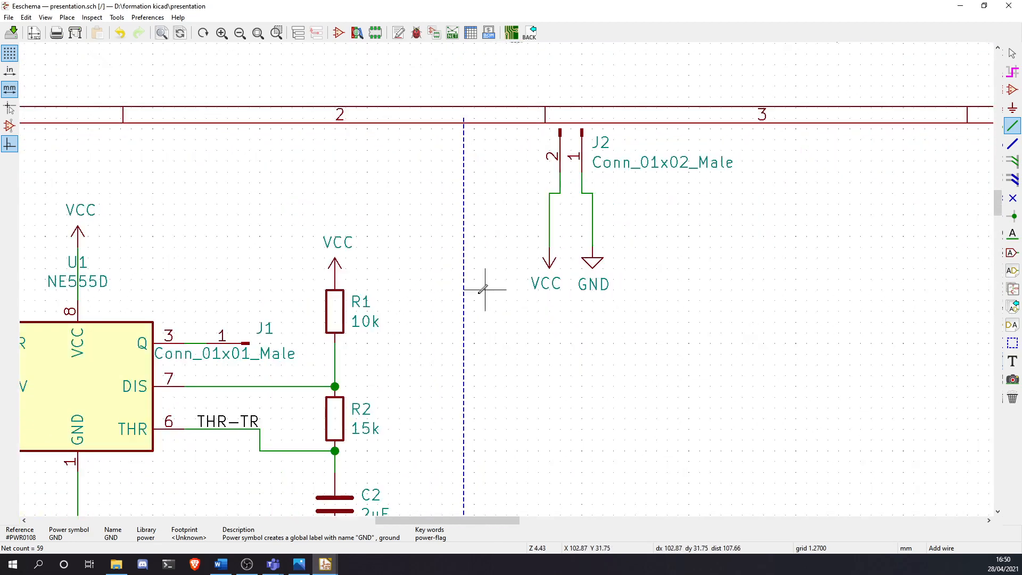
{"action": "scroll", "coordinate": [350, 378], "scroll_direction": "up", "scroll_amount": 4}
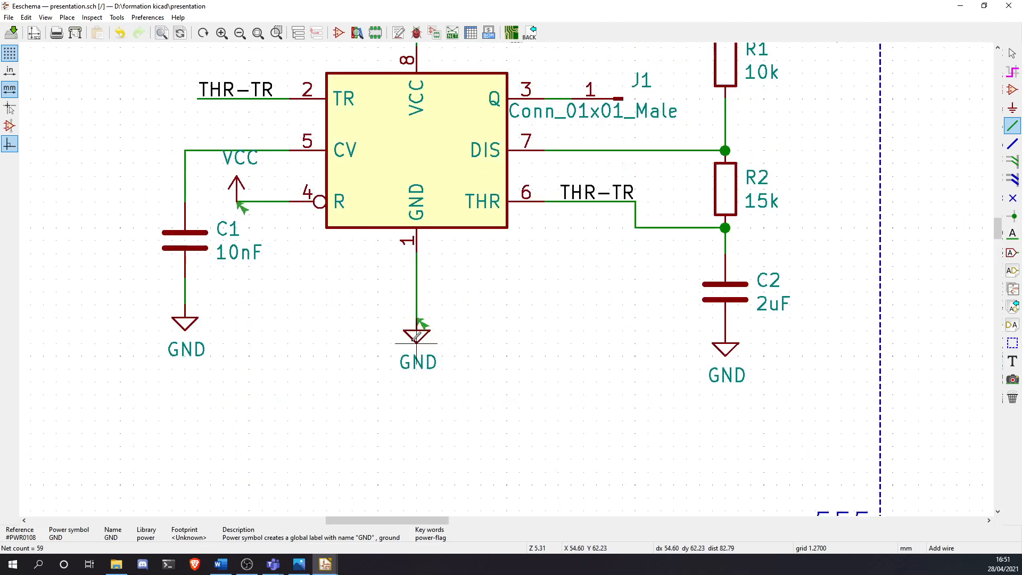
{"action": "key", "text": "m"}
{"action": "left_click", "coordinate": [413, 340]}
{"action": "scroll", "coordinate": [596, 317], "scroll_direction": "down", "scroll_amount": 2}
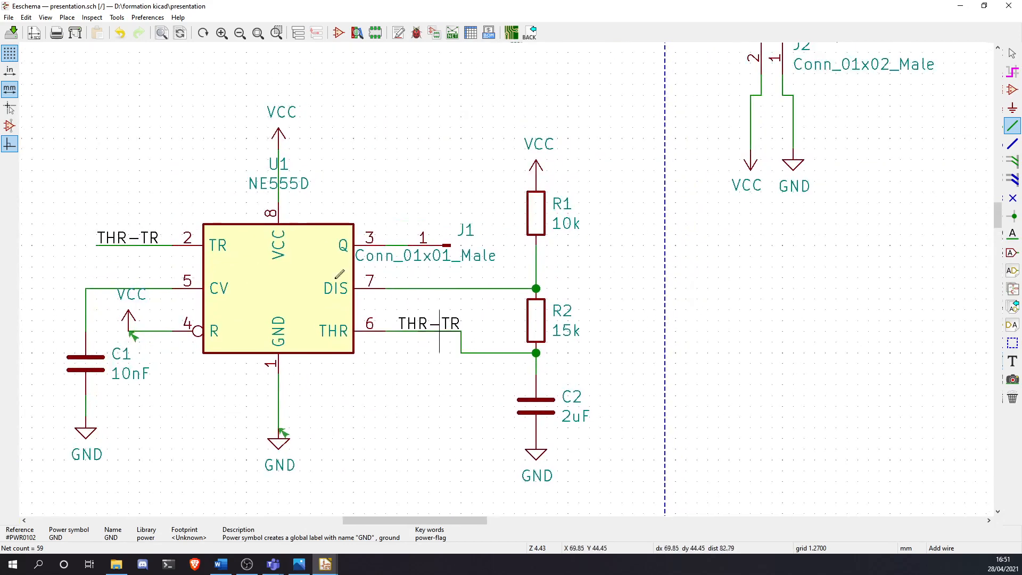
{"action": "middle_click_drag", "start_coordinate": [686, 256], "coordinate": [567, 377]}
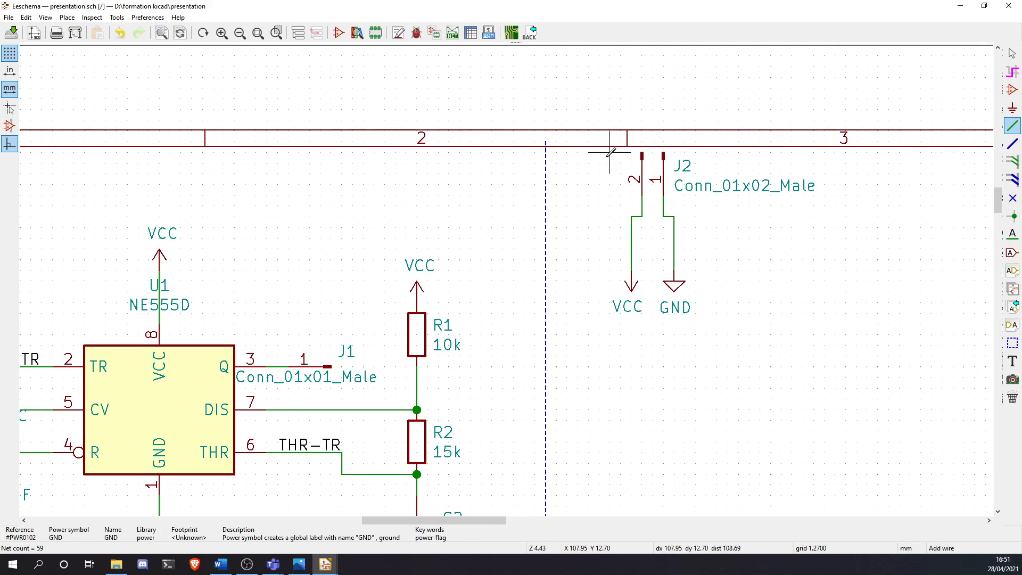
{"action": "scroll", "coordinate": [598, 173], "scroll_direction": "down", "scroll_amount": 3}
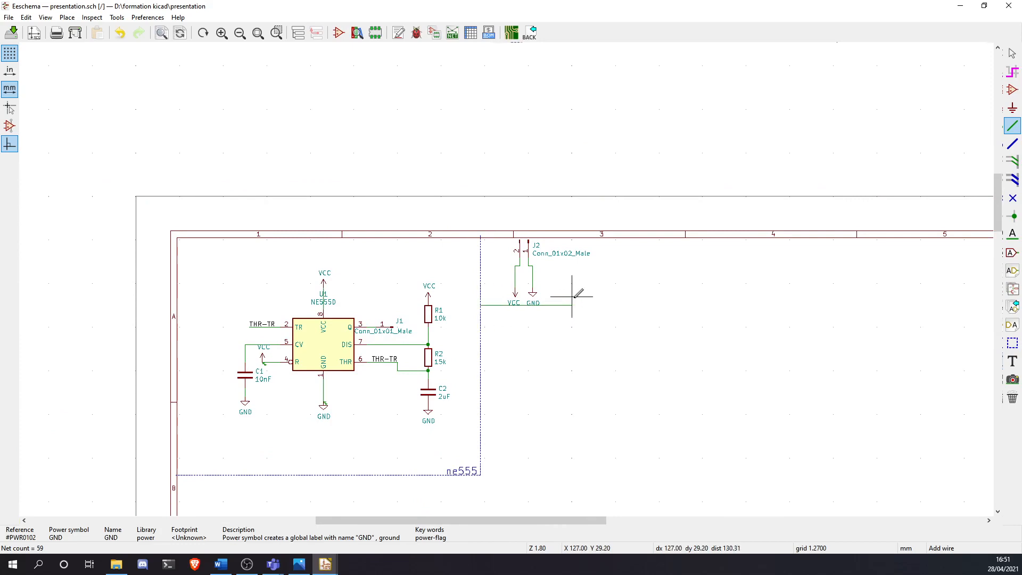
Draw dashed graphic lines framing connector J2 between the ne555 block and the sheet's upper border
{"action": "left_click", "coordinate": [1012, 343]}
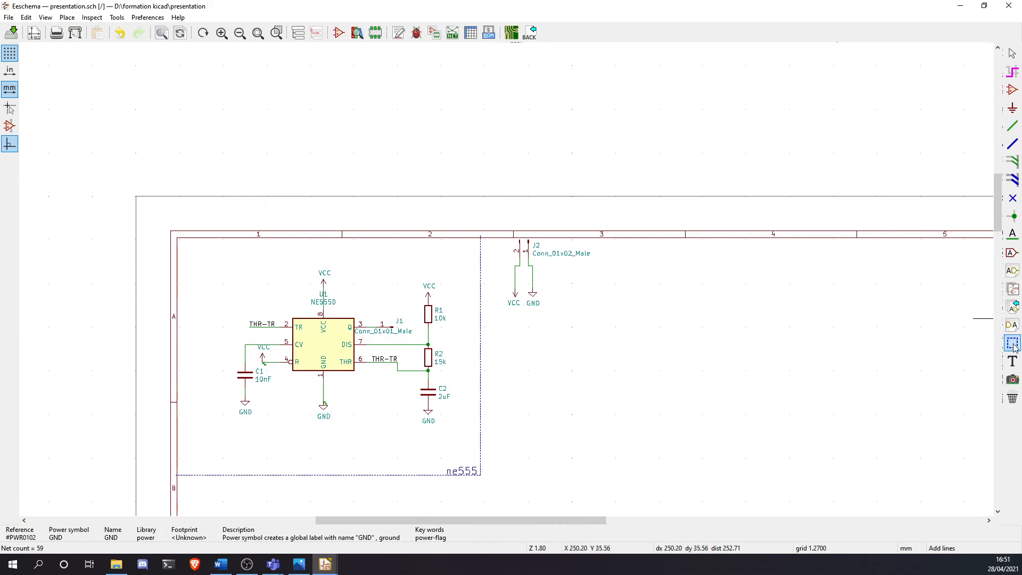
{"action": "left_click", "coordinate": [480, 313]}
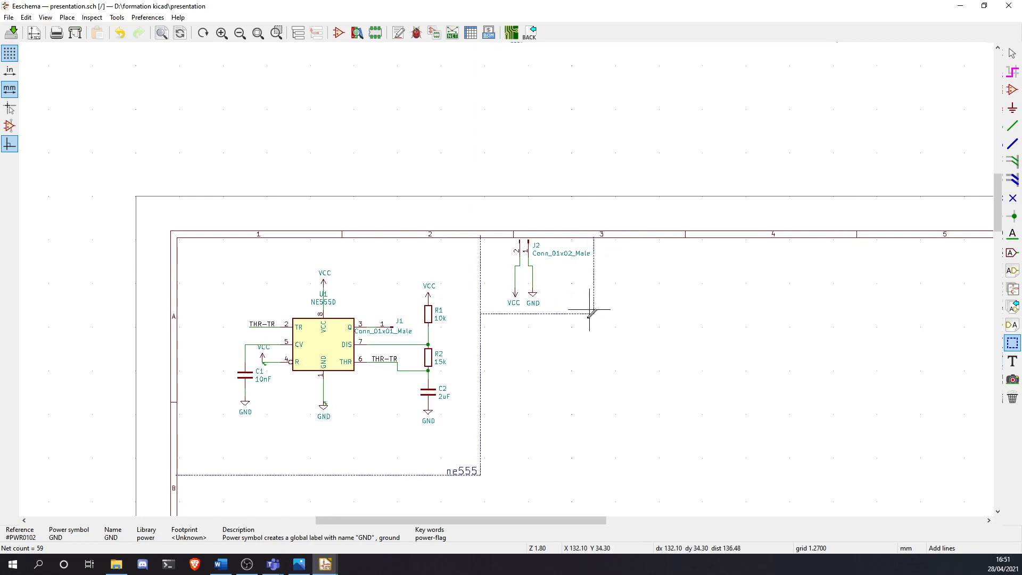
{"action": "scroll", "coordinate": [528, 318], "scroll_direction": "up", "scroll_amount": 3}
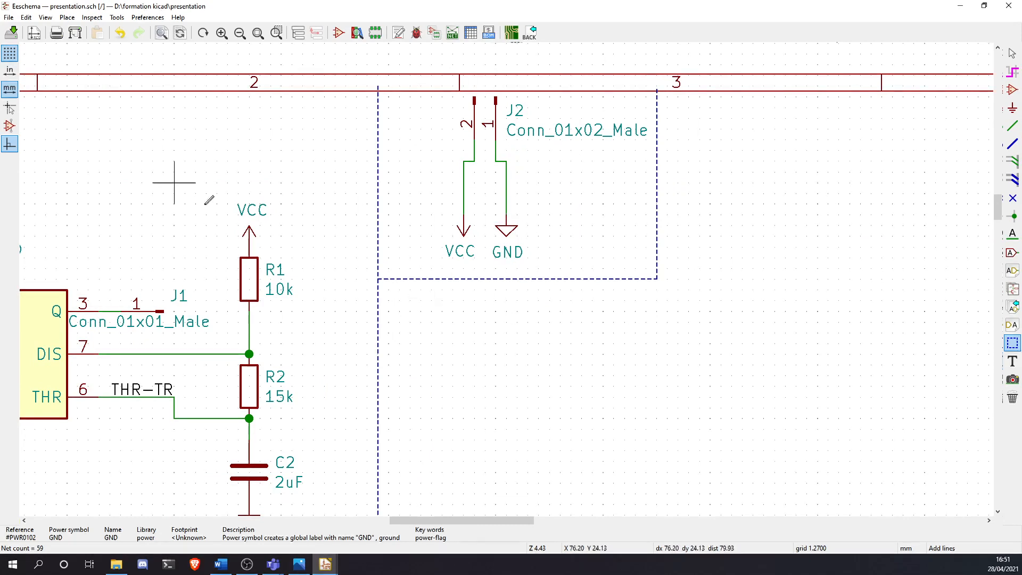
Place two PWR_FLAG symbols side by side just below the frame around connector J2
{"action": "type", "text": "a"}
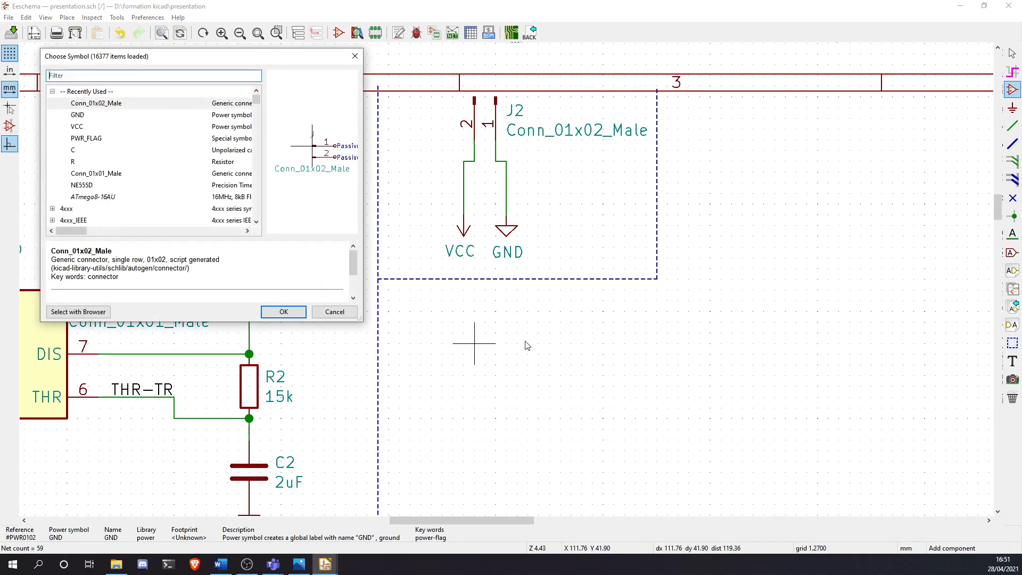
{"action": "type", "text": "pw"}
{"action": "key", "text": "Return"}
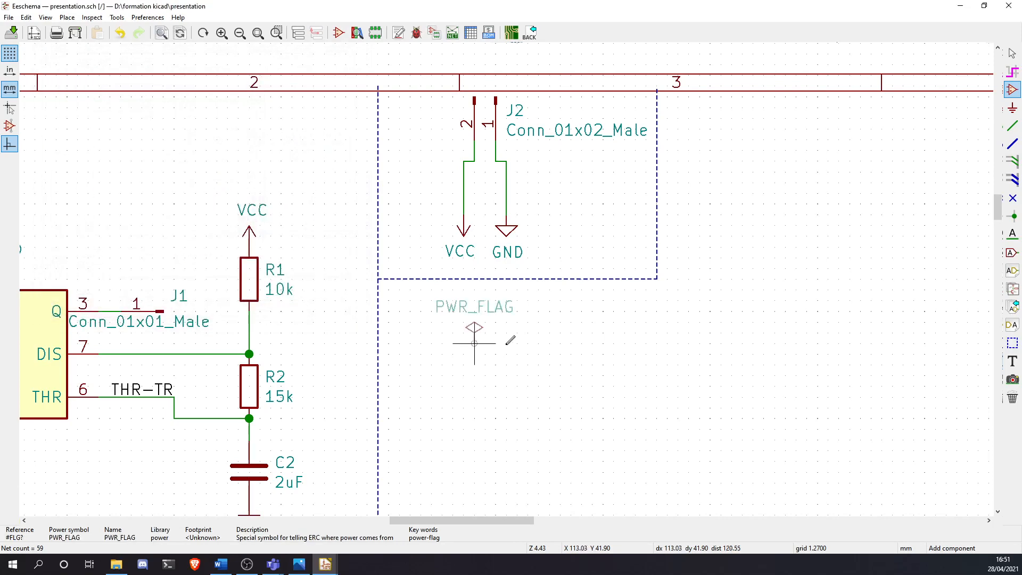
{"action": "left_click", "coordinate": [452, 325]}
{"action": "left_click", "coordinate": [539, 322]}
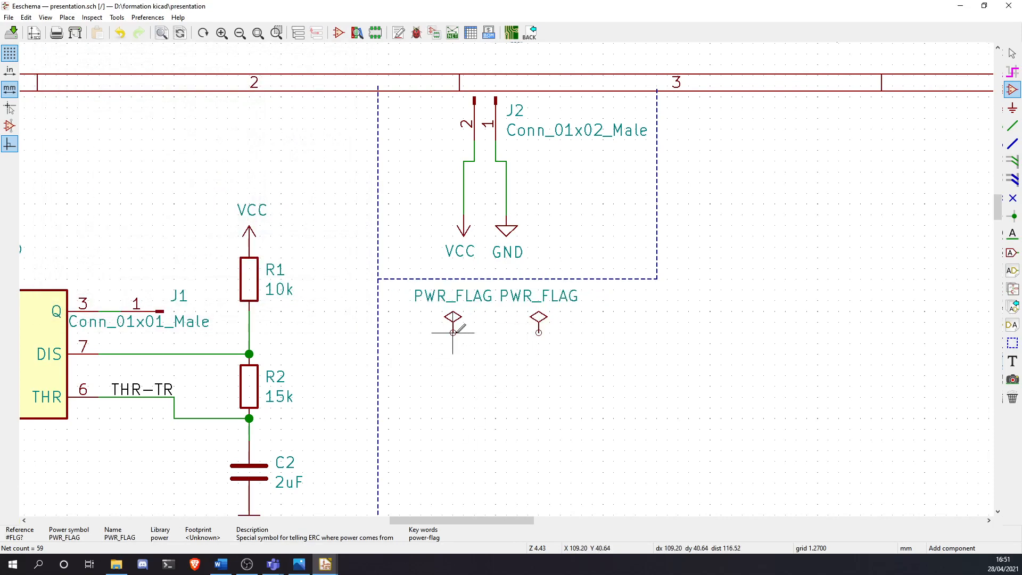
Place a VCC power symbol pointing down below the left PWR_FLAG and wire the two together
{"action": "key", "text": "w"}
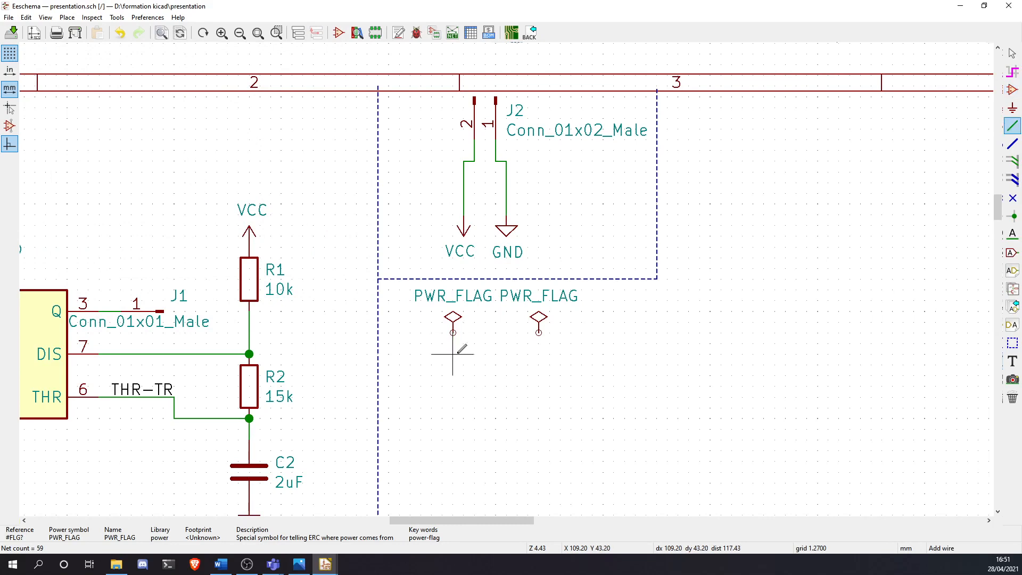
{"action": "type", "text": "pvcc"}
{"action": "key", "text": "Return"}
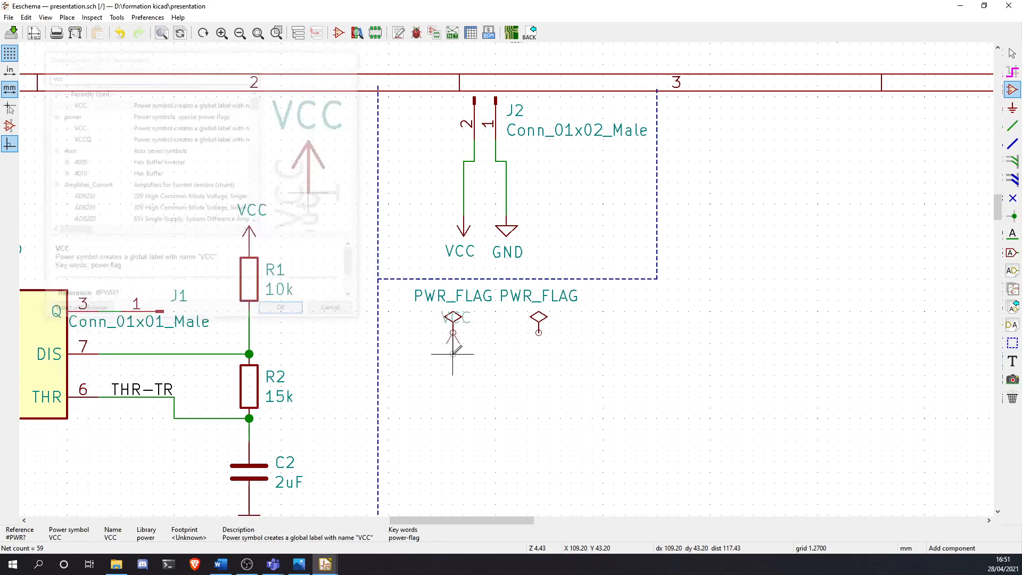
{"action": "key", "text": "x"}
{"action": "left_click", "coordinate": [453, 353]}
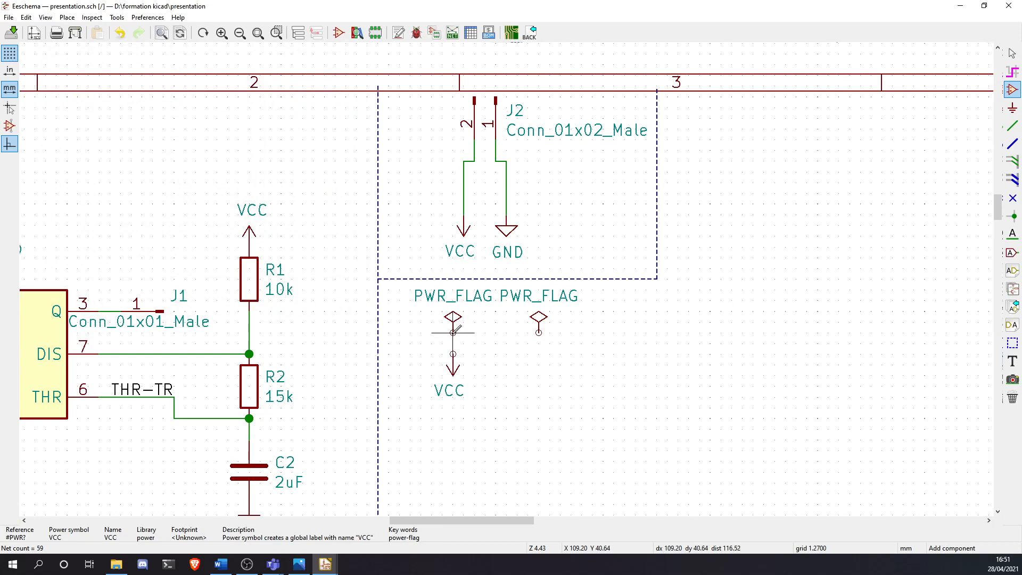
{"action": "key", "text": "w"}
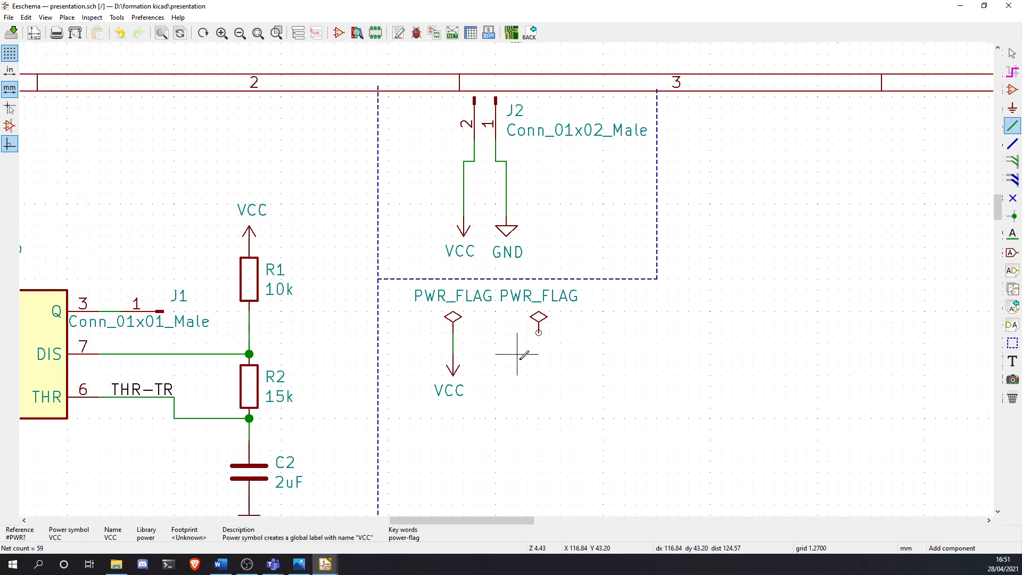
Place a GND symbol below the right PWR_FLAG and wire the two together
{"action": "type", "text": "agnd"}
{"action": "key", "text": "Return"}
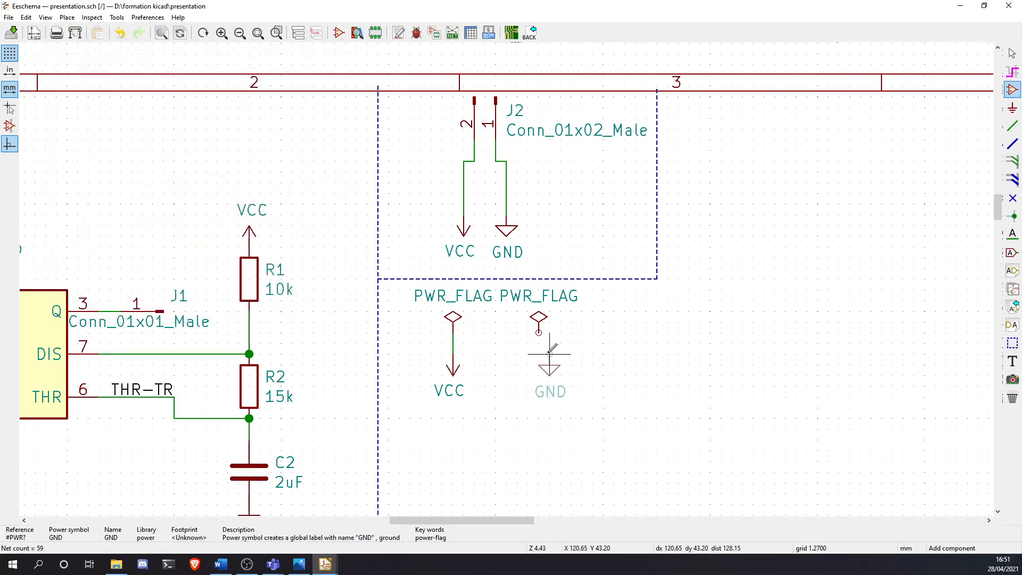
{"action": "left_click", "coordinate": [538, 354]}
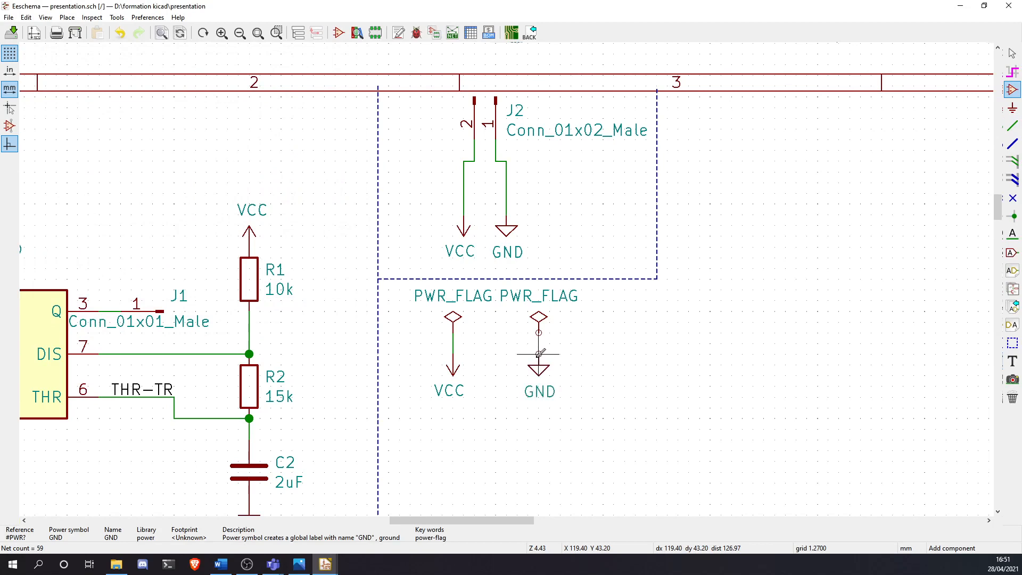
{"action": "key", "text": "w"}
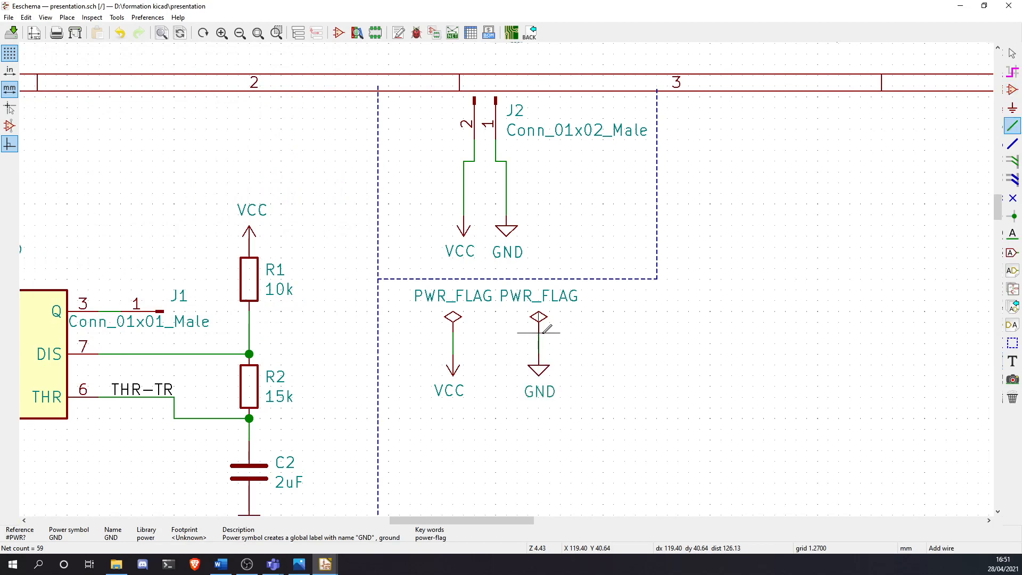
Draw a dashed graphic frame around the two power flags, joining the J2 frame and the ne555 block's edge
{"action": "left_click", "coordinate": [1012, 343]}
{"action": "left_click", "coordinate": [656, 279]}
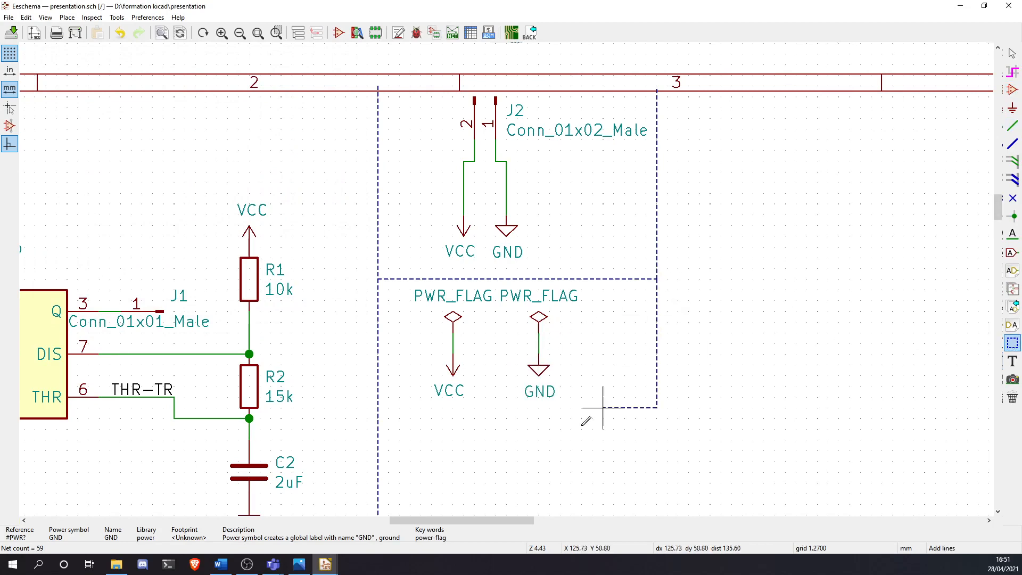
{"action": "double_click", "coordinate": [379, 429]}
Label the J2 frame with the text "alimentation" at size 2 mm in its lower right corner
{"action": "left_click", "coordinate": [1012, 361]}
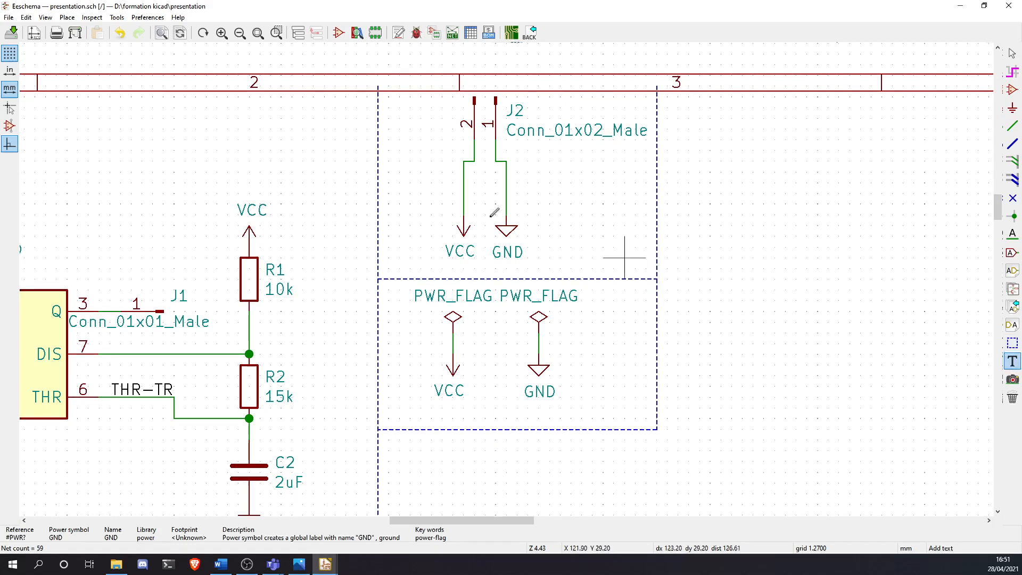
{"action": "left_click", "coordinate": [593, 268]}
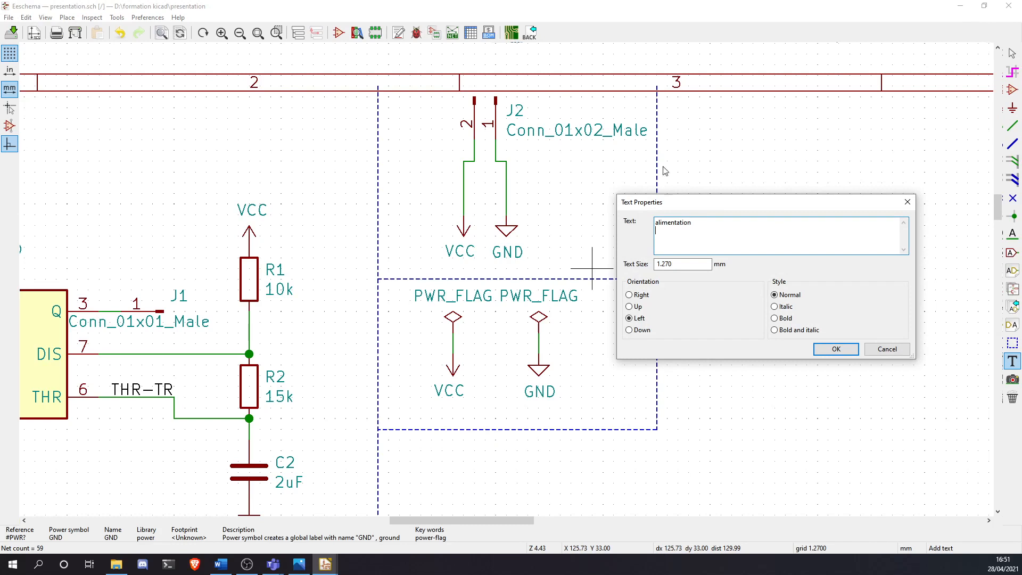
{"action": "double_click", "coordinate": [682, 264]}
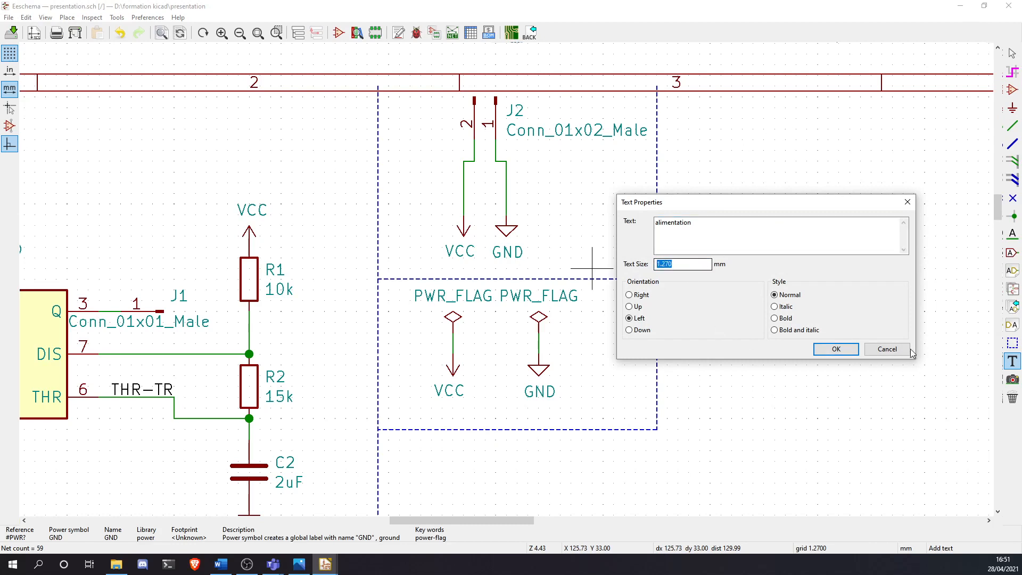
{"action": "type", "text": "2"}
{"action": "left_click", "coordinate": [835, 349]}
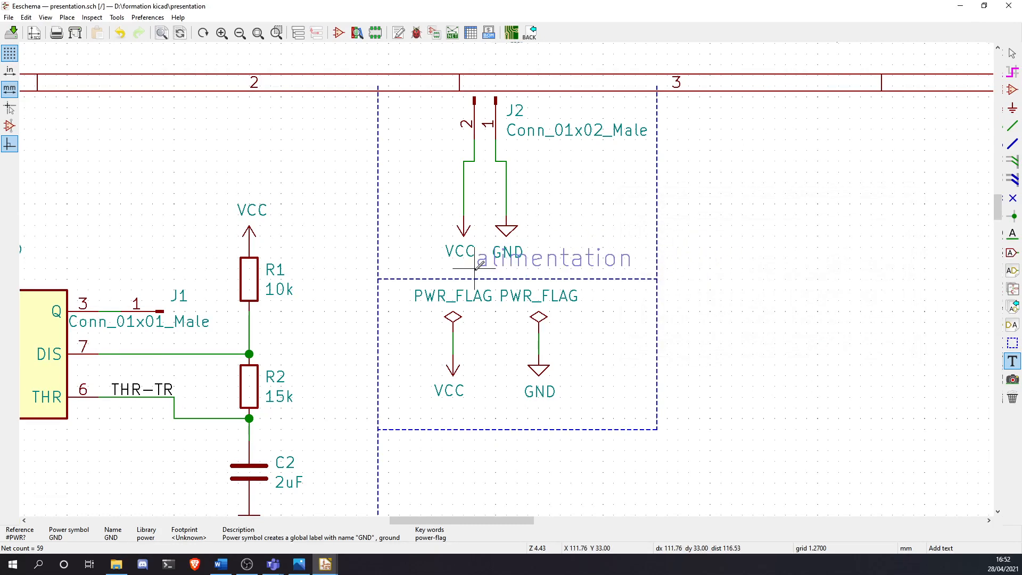
{"action": "left_click", "coordinate": [496, 278]}
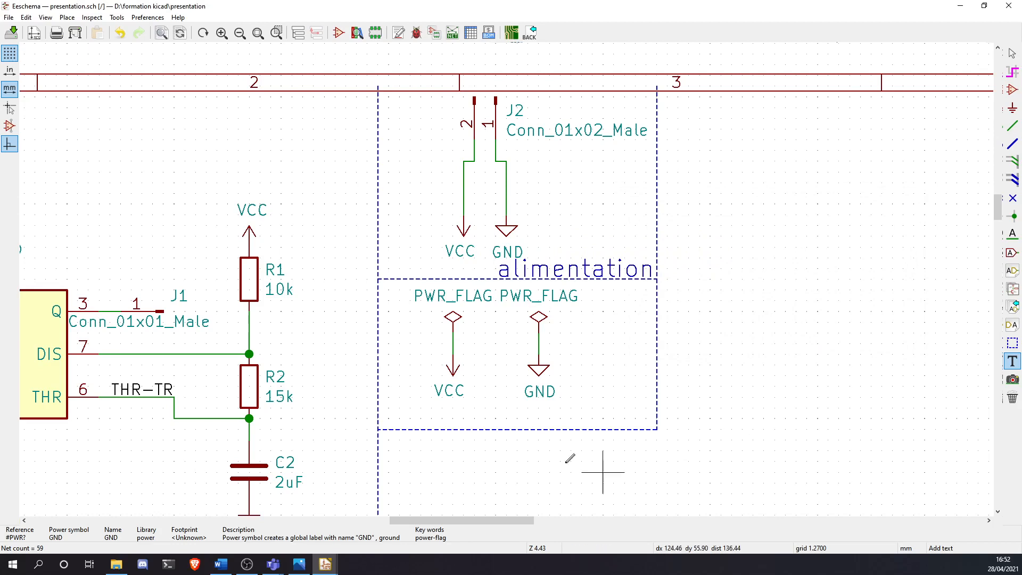
Label the power-flag frame with the text "il m'embête" in its lower right corner
{"action": "left_click", "coordinate": [581, 418]}
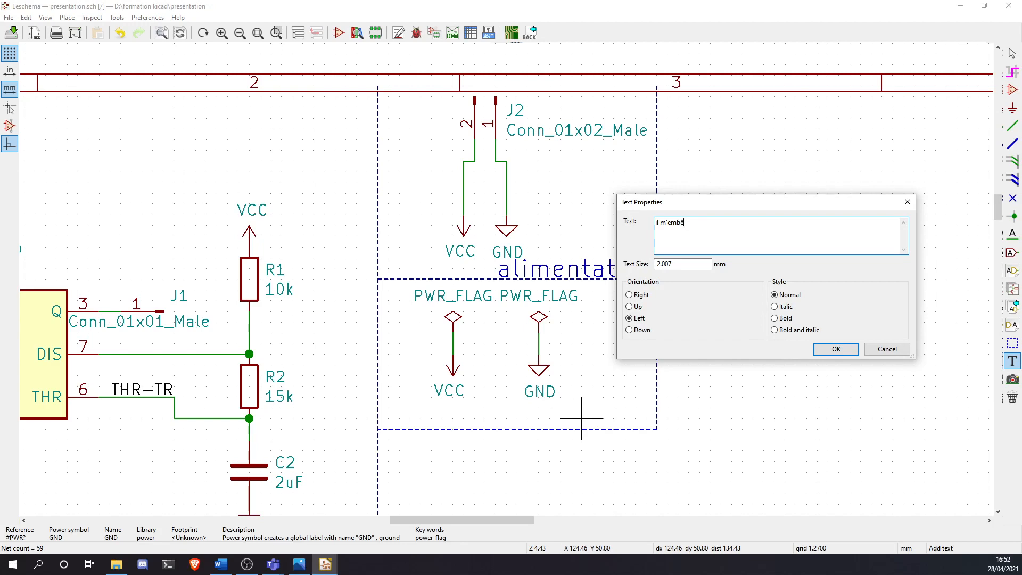
{"action": "left_click", "coordinate": [836, 348]}
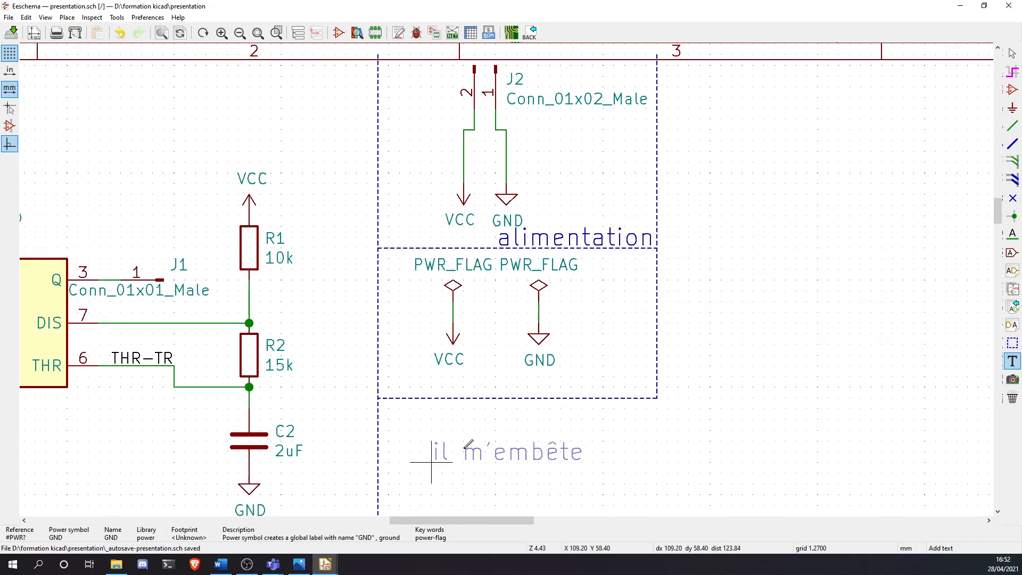
{"action": "left_click", "coordinate": [506, 387]}
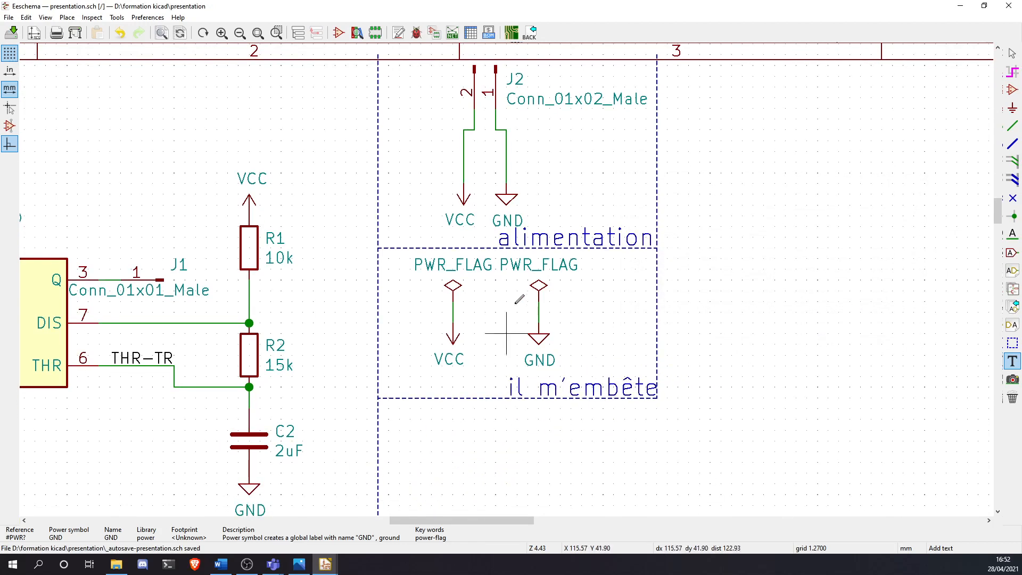
Save the schematic and review the NE555, supply and power-flag blocks
{"action": "scroll", "coordinate": [484, 335], "scroll_direction": "down", "scroll_amount": 4}
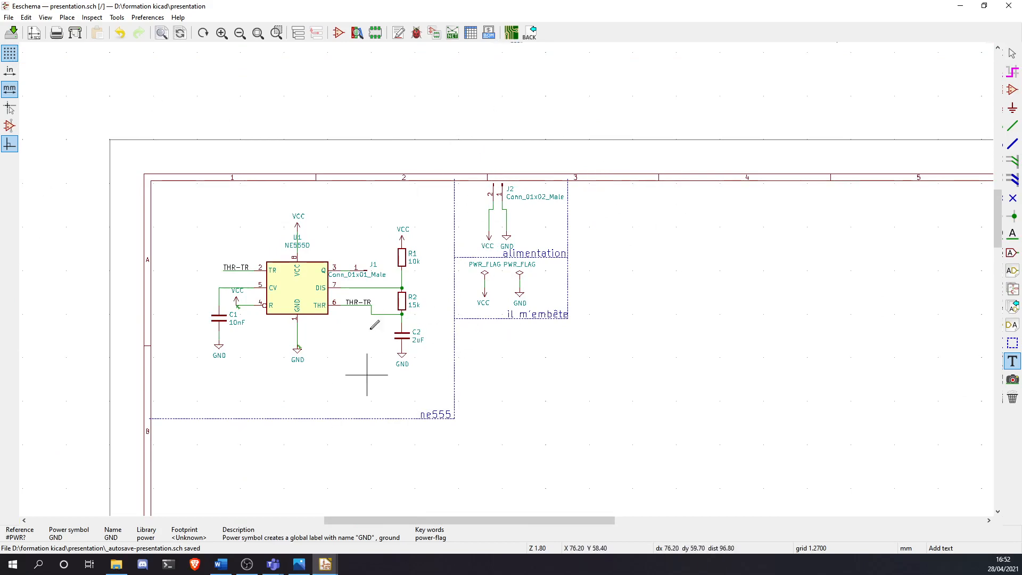
{"action": "scroll", "coordinate": [348, 279], "scroll_direction": "up", "scroll_amount": 4}
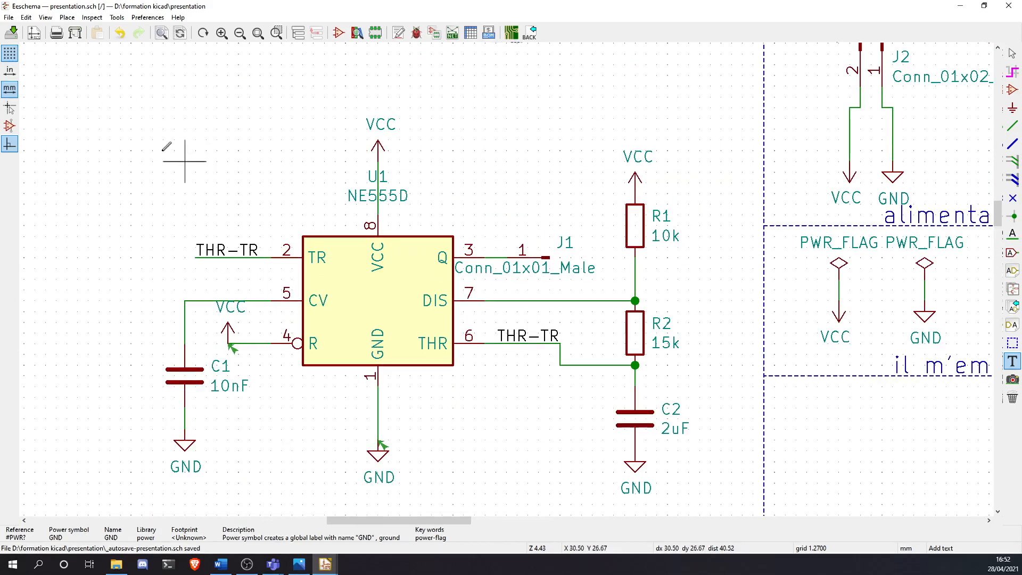
{"action": "scroll", "coordinate": [346, 428], "scroll_direction": "down", "scroll_amount": 4}
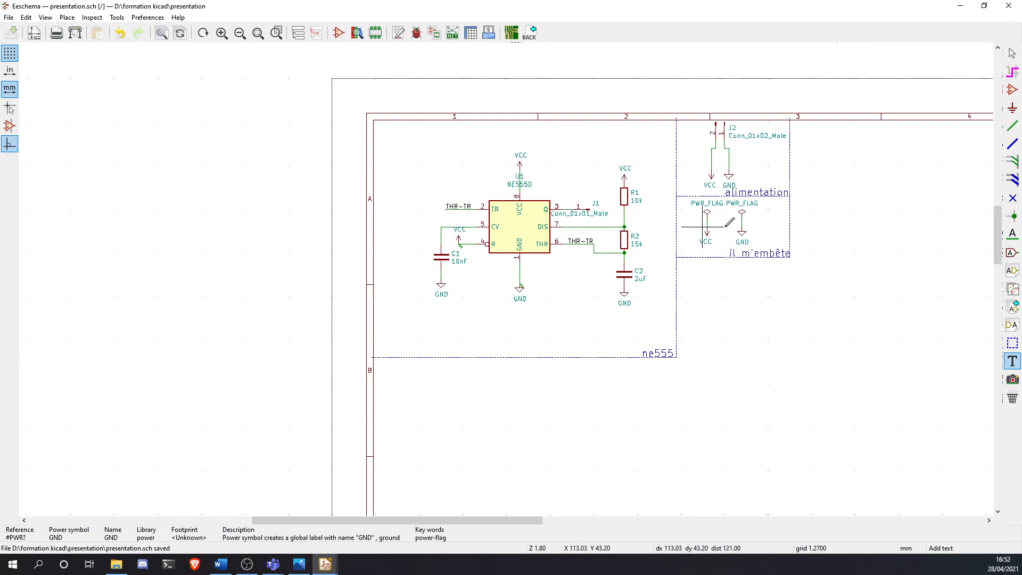
{"action": "scroll", "coordinate": [713, 226], "scroll_direction": "up", "scroll_amount": 1}
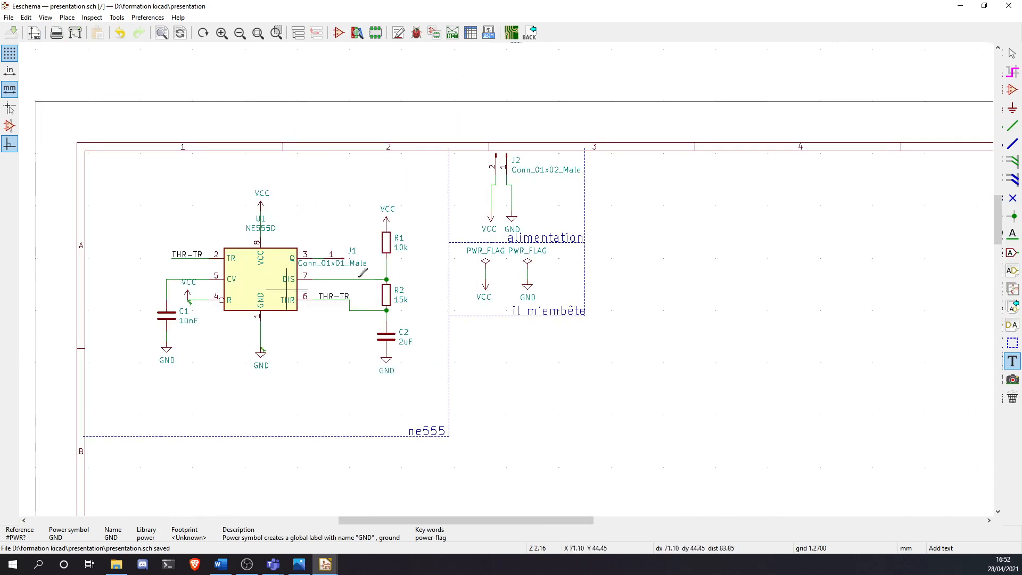
{"action": "scroll", "coordinate": [355, 253], "scroll_direction": "up", "scroll_amount": 1}
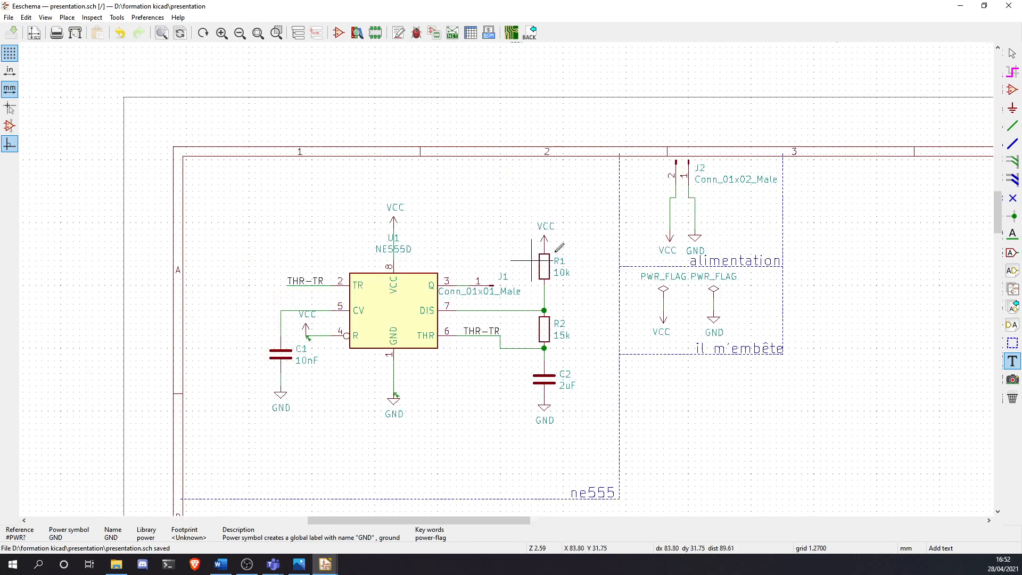
{"action": "middle_click_drag", "start_coordinate": [637, 245], "coordinate": [610, 197]}
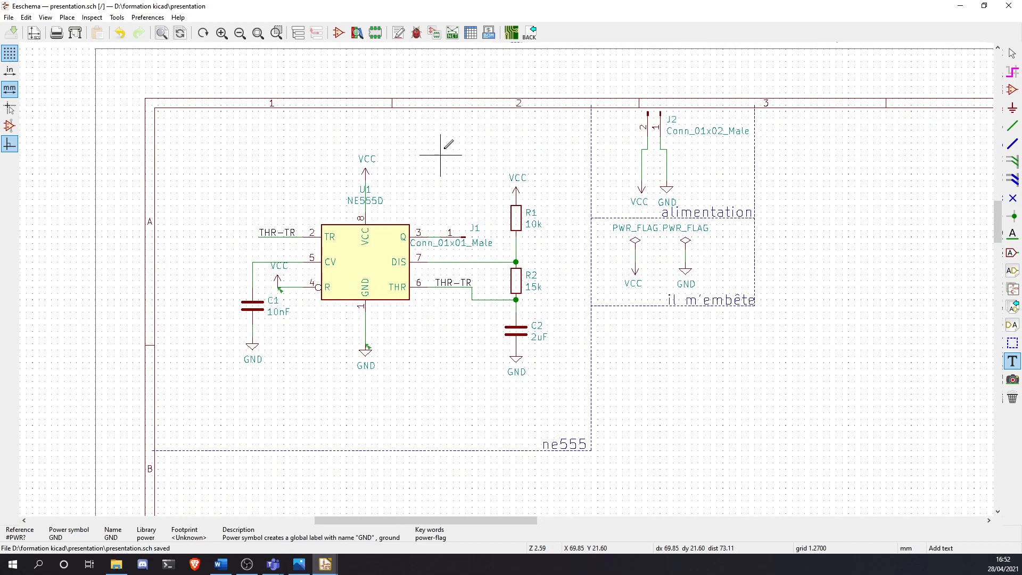
Open the footprint library from resistor R1's symbol properties, and close both without choosing a footprint
{"action": "key", "text": "Escape"}
{"action": "double_click", "coordinate": [521, 219]}
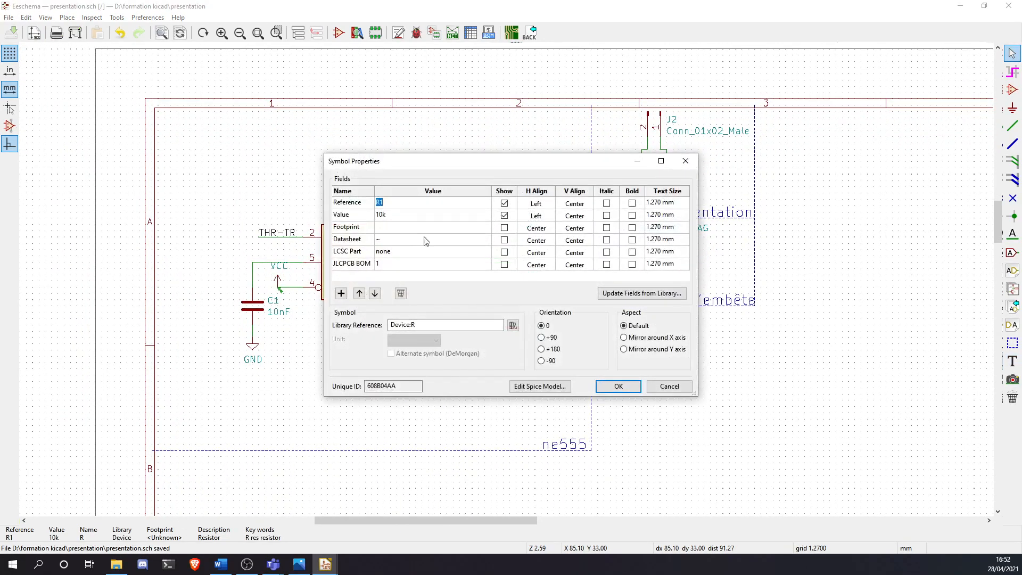
{"action": "left_click", "coordinate": [482, 227]}
{"action": "left_click", "coordinate": [485, 227]}
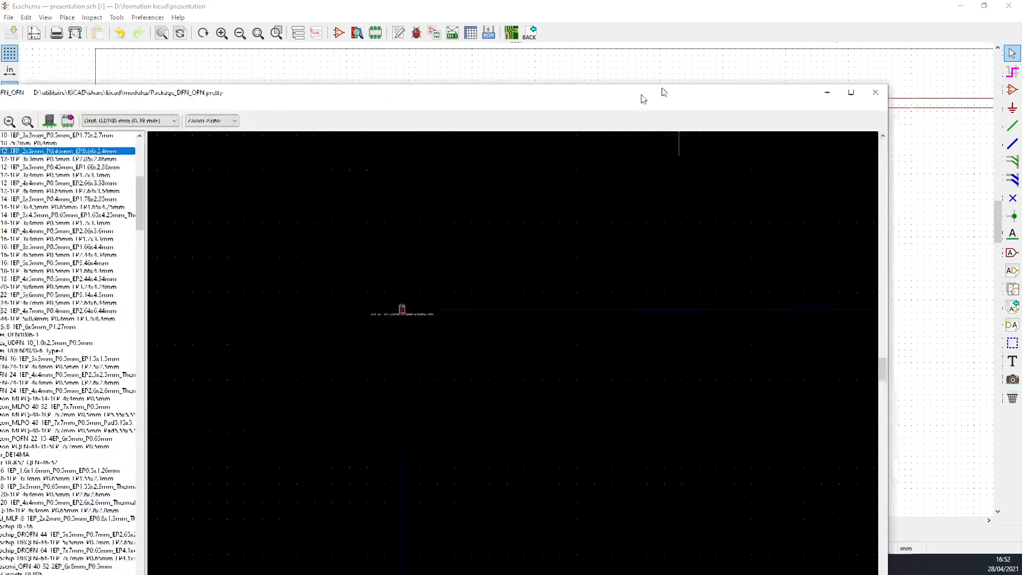
{"action": "left_click_drag", "start_coordinate": [636, 95], "coordinate": [507, 86]}
{"action": "left_click", "coordinate": [747, 81]}
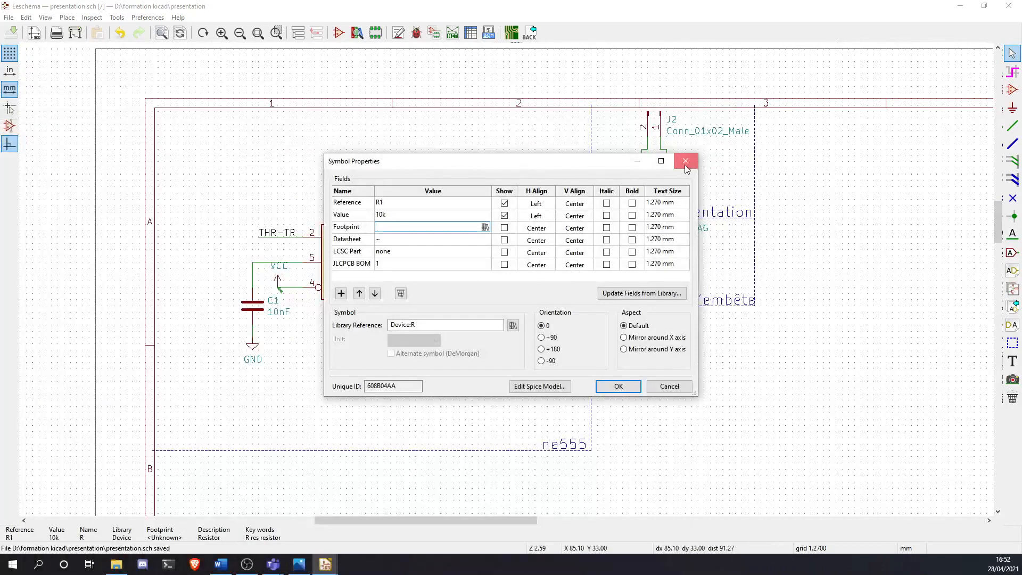
{"action": "left_click", "coordinate": [661, 159]}
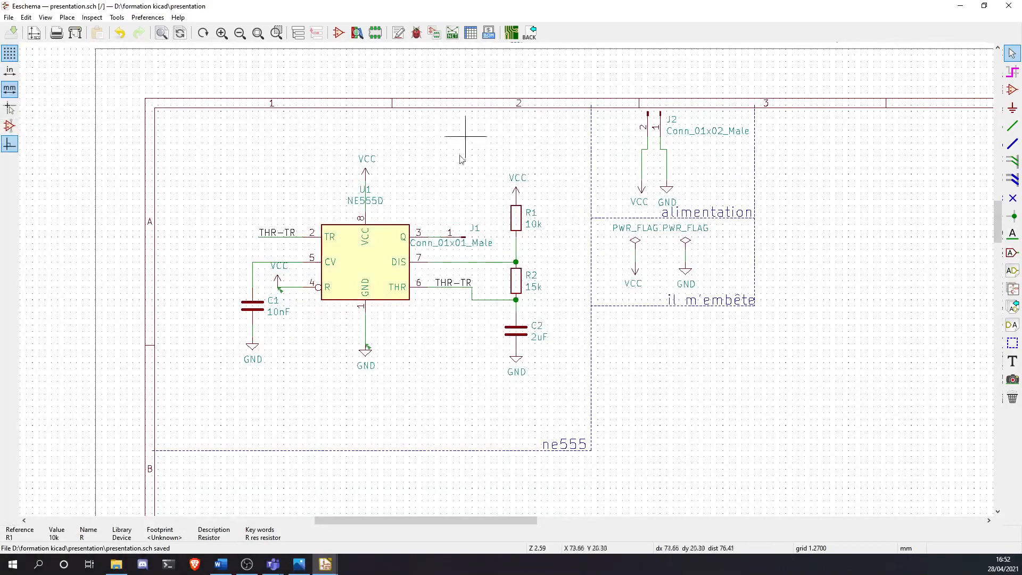
Open the symbol fields table, launch the footprint library from resistor R2's footprint field and list the Resistor_THT footprints
{"action": "left_click", "coordinate": [470, 34]}
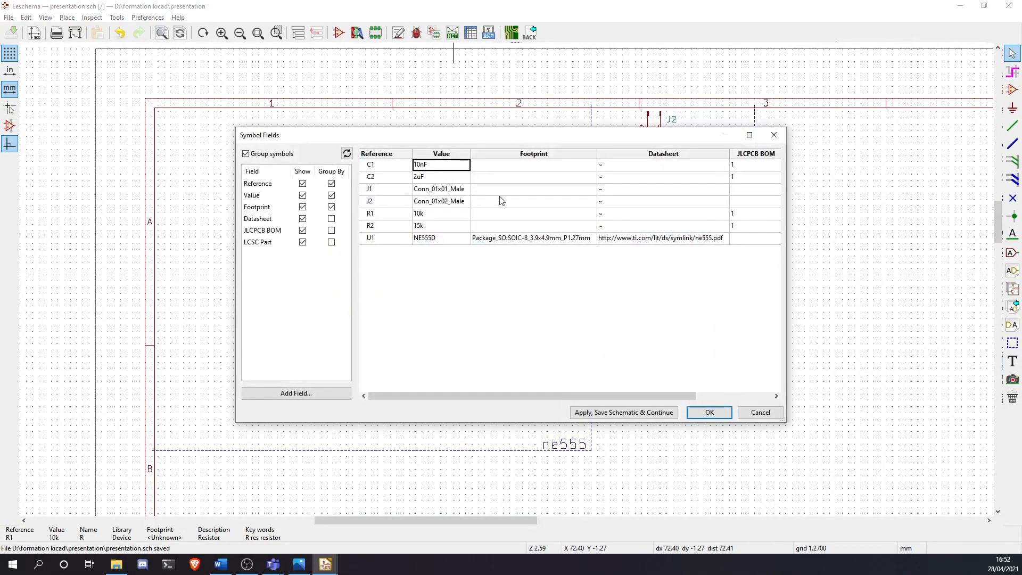
{"action": "left_click", "coordinate": [464, 215]}
{"action": "left_click", "coordinate": [492, 215]}
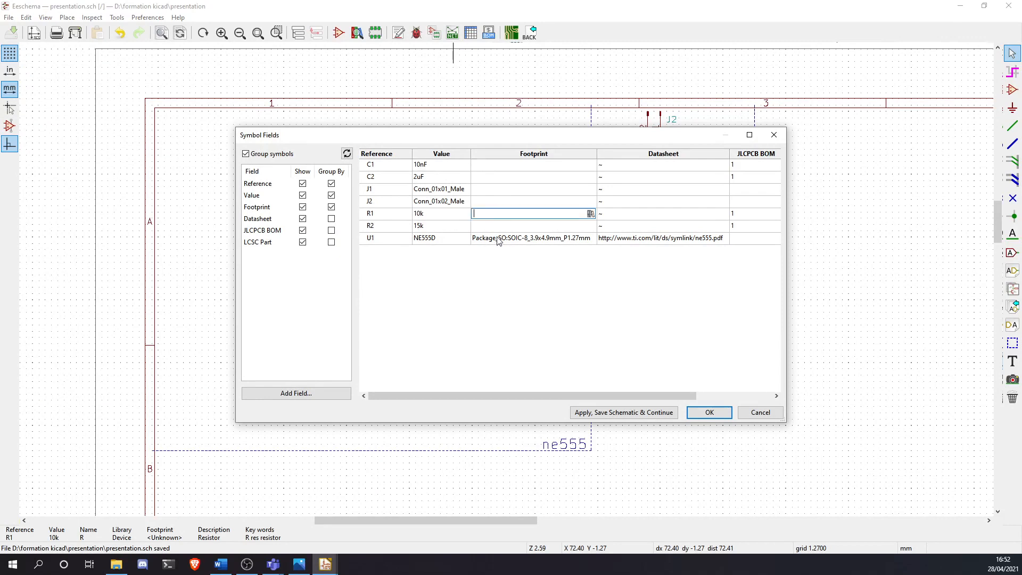
{"action": "left_click", "coordinate": [493, 227]}
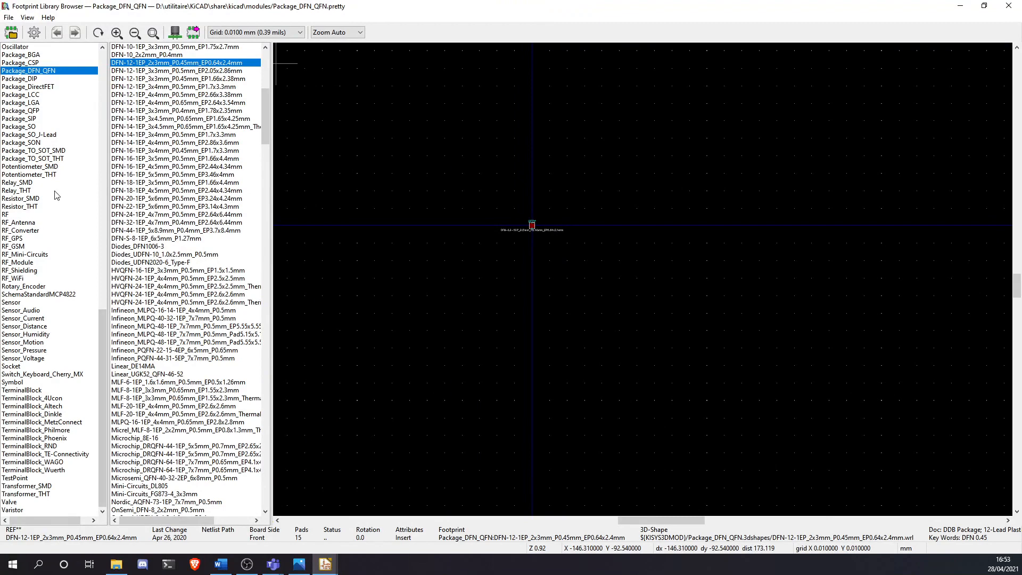
{"action": "scroll", "coordinate": [47, 349], "scroll_direction": "up", "scroll_amount": 9}
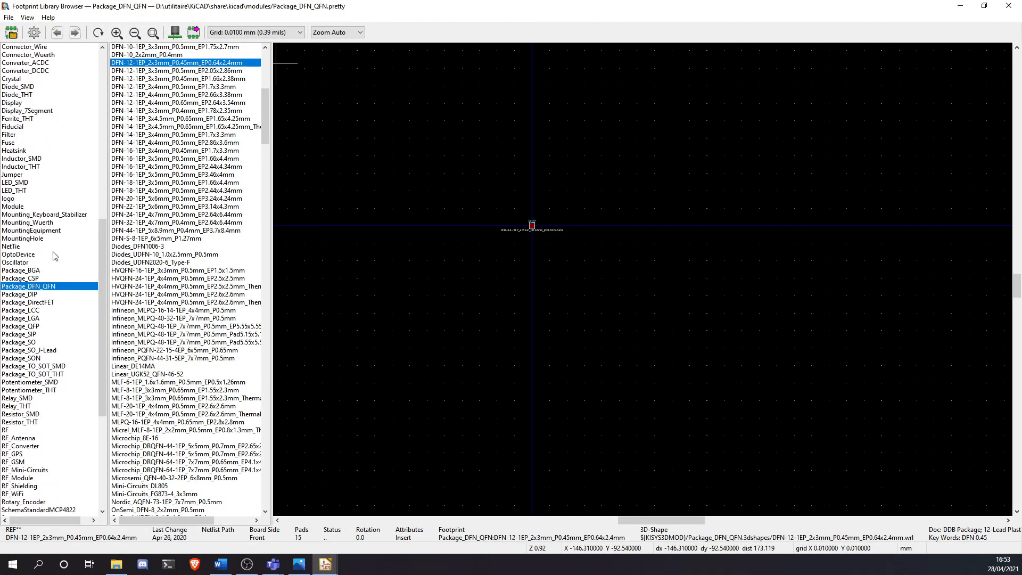
{"action": "scroll", "coordinate": [53, 240], "scroll_direction": "up", "scroll_amount": 2}
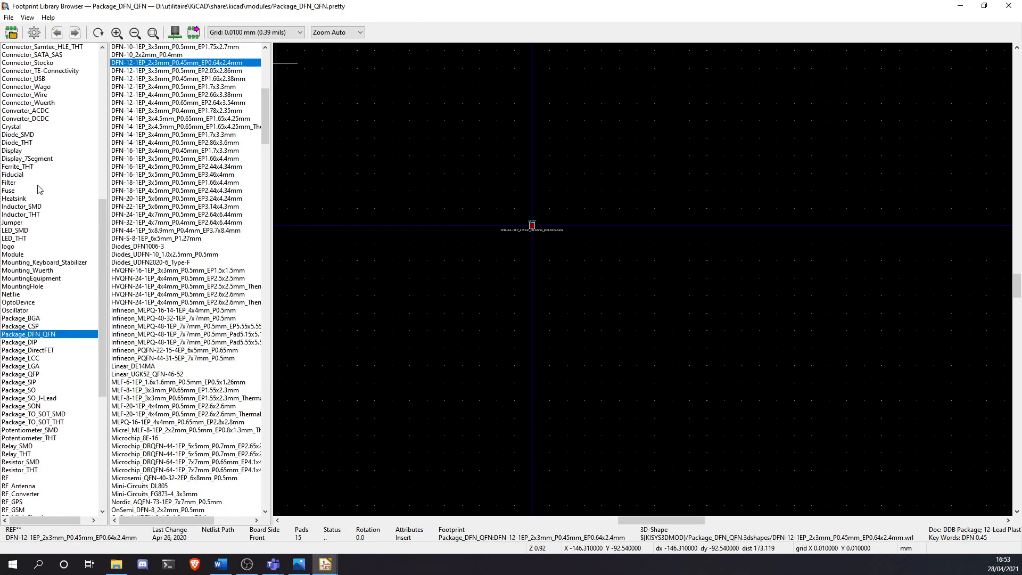
{"action": "scroll", "coordinate": [43, 307], "scroll_direction": "down", "scroll_amount": 6}
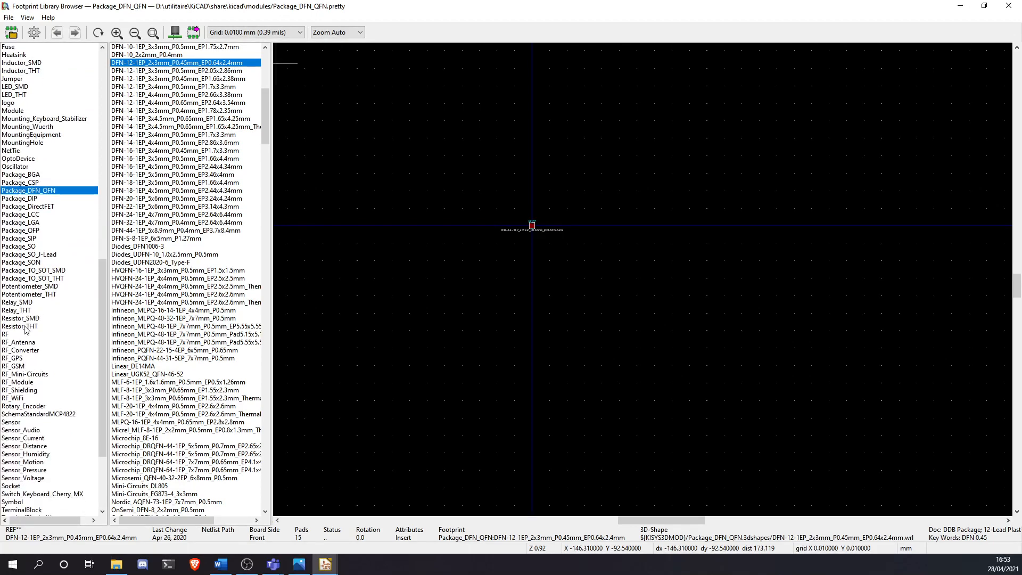
{"action": "left_click", "coordinate": [25, 326]}
{"action": "left_click", "coordinate": [36, 320]}
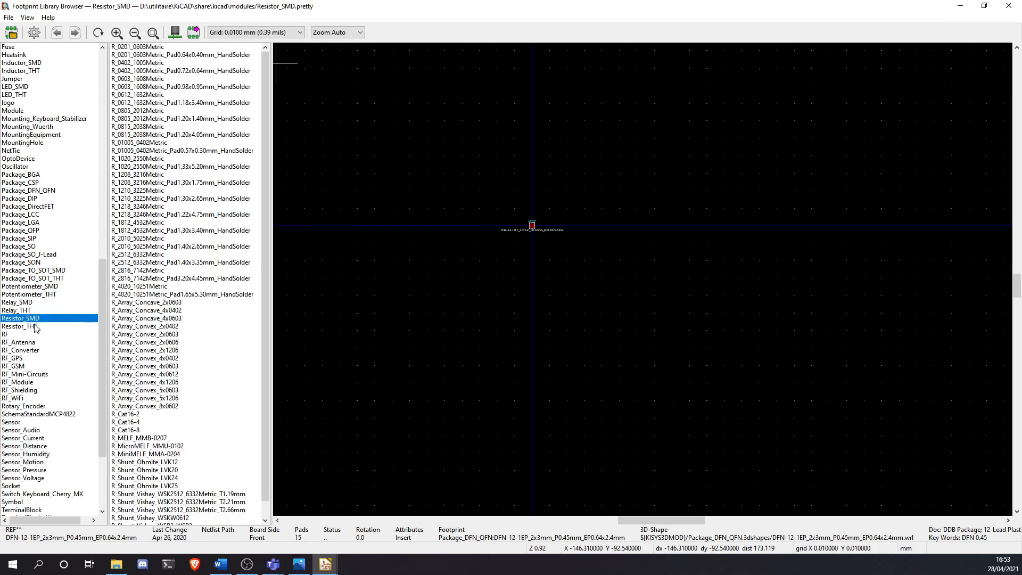
{"action": "left_click", "coordinate": [34, 327]}
{"action": "left_click", "coordinate": [37, 319]}
{"action": "left_click", "coordinate": [32, 326]}
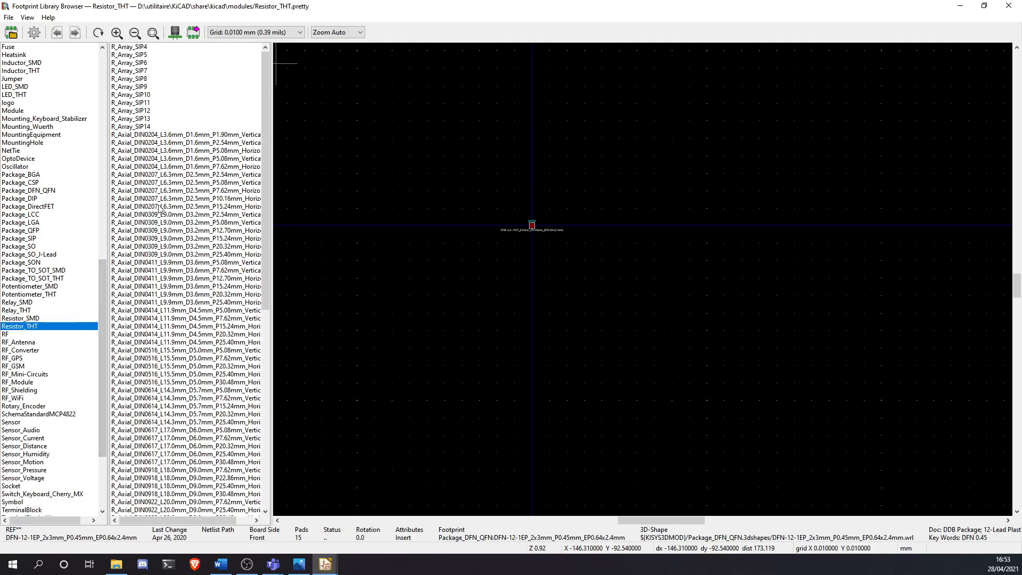
Preview various vertical, horizontal and power axial resistor footprints in the Resistor_THT library to compare their sizes
{"action": "scroll", "coordinate": [178, 169], "scroll_direction": "down", "scroll_amount": 9}
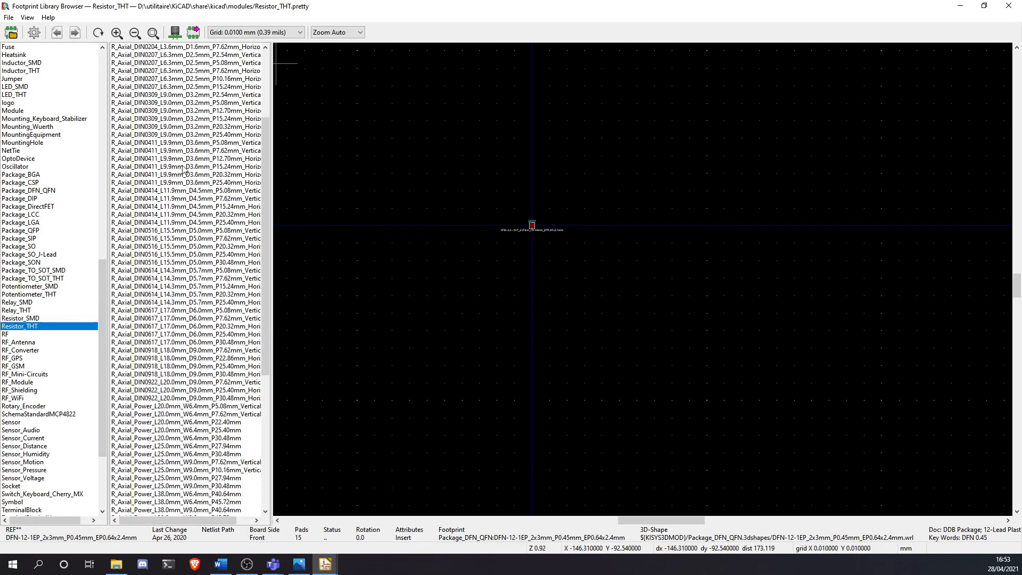
{"action": "left_click", "coordinate": [160, 207]}
{"action": "left_click", "coordinate": [165, 262]}
{"action": "left_click", "coordinate": [162, 222]}
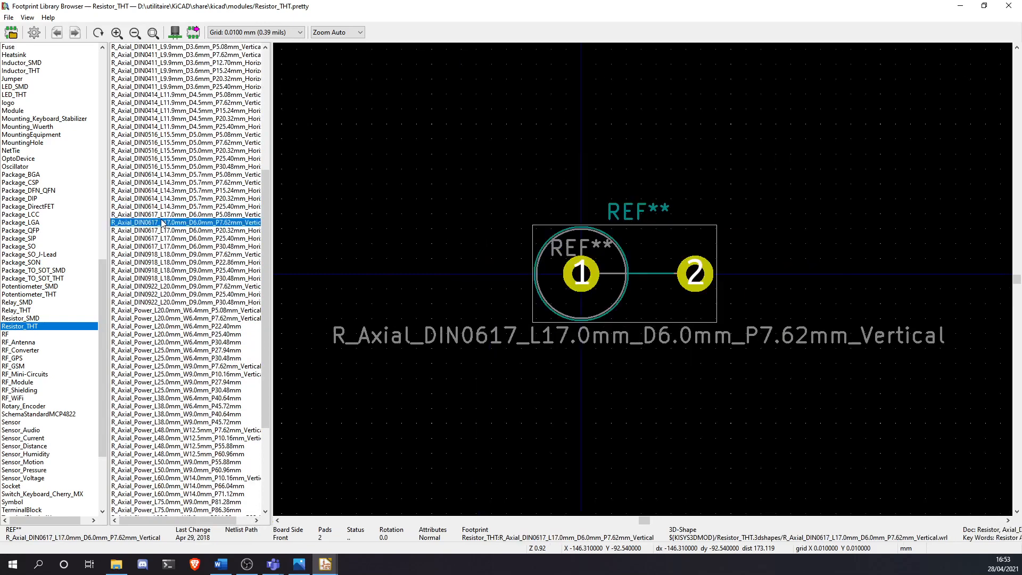
{"action": "left_click", "coordinate": [168, 199]}
{"action": "left_click", "coordinate": [176, 191]}
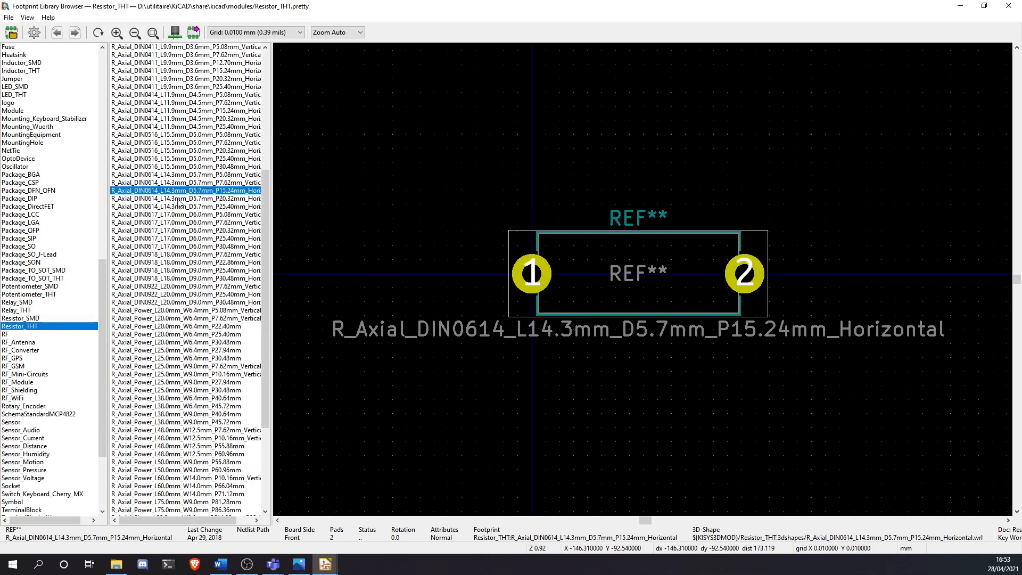
{"action": "left_click", "coordinate": [177, 159]}
{"action": "left_click", "coordinate": [178, 111]}
{"action": "left_click", "coordinate": [179, 255]}
{"action": "left_click", "coordinate": [180, 326]}
{"action": "left_click", "coordinate": [181, 405]}
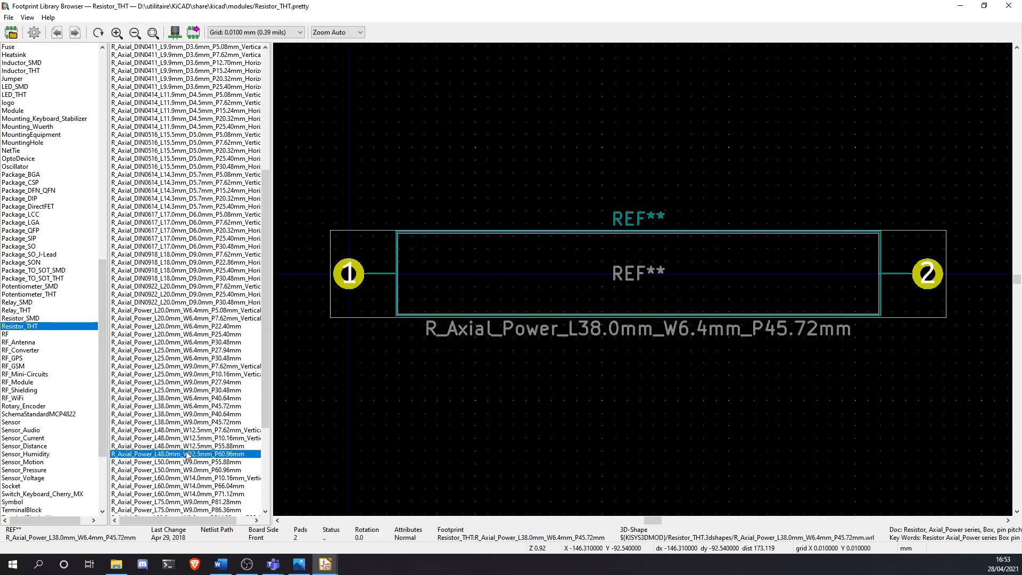
{"action": "left_click", "coordinate": [184, 486]}
{"action": "left_click", "coordinate": [189, 293]}
{"action": "left_click", "coordinate": [194, 182]}
{"action": "left_click", "coordinate": [201, 111]}
{"action": "scroll", "coordinate": [205, 122], "scroll_direction": "up", "scroll_amount": 2}
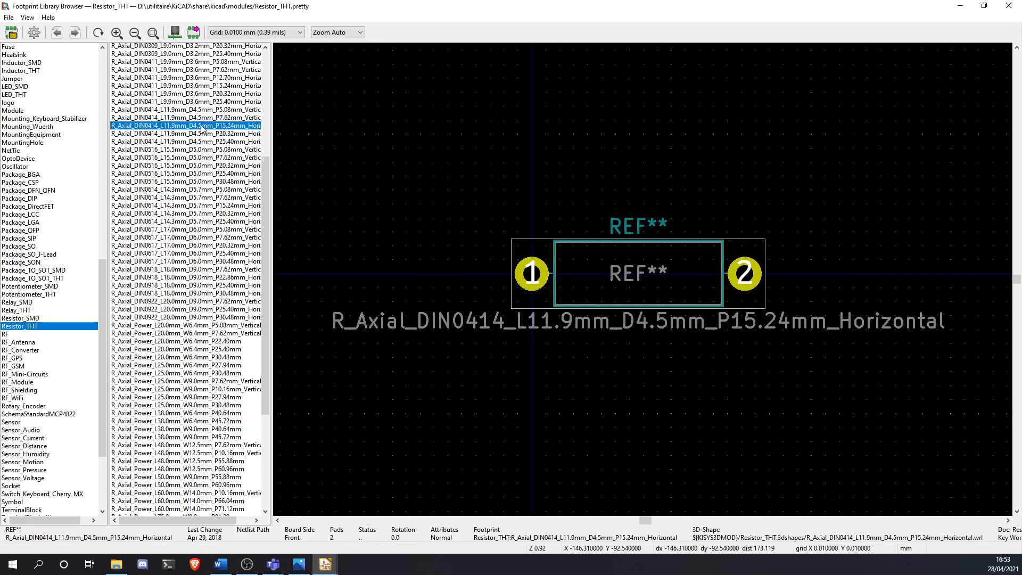
Assign the footprint Resistor_THT:R_Axial_DIN0414_L11.9mm_D4.5mm_P20.32mm_Horizontal to R2, and give R1 the same footprint
{"action": "left_click", "coordinate": [213, 151]}
{"action": "left_click", "coordinate": [213, 160]}
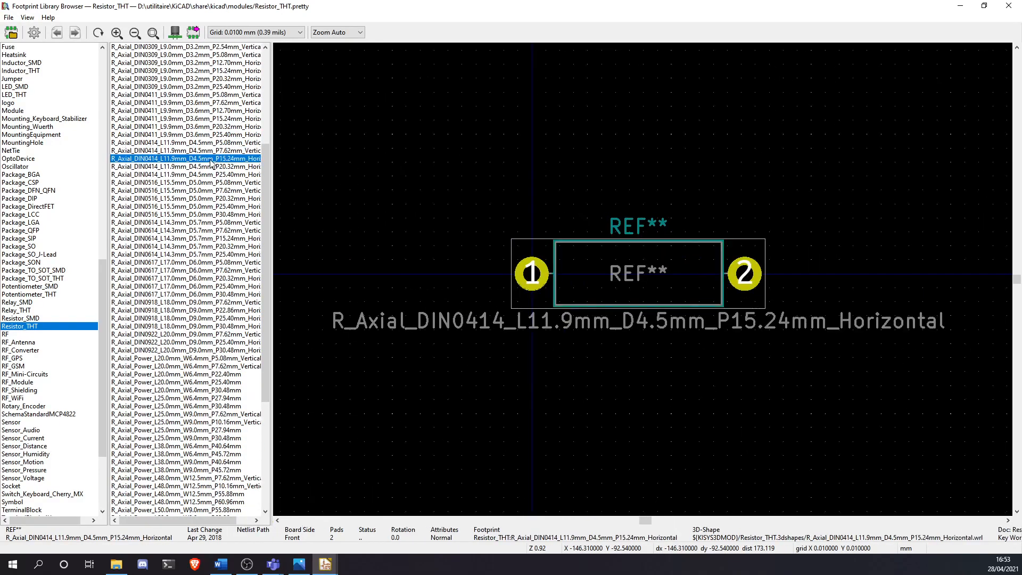
{"action": "left_click", "coordinate": [211, 174]}
{"action": "left_click", "coordinate": [208, 159]}
{"action": "left_click", "coordinate": [214, 174]}
{"action": "left_click", "coordinate": [213, 159]}
{"action": "left_click", "coordinate": [212, 167]}
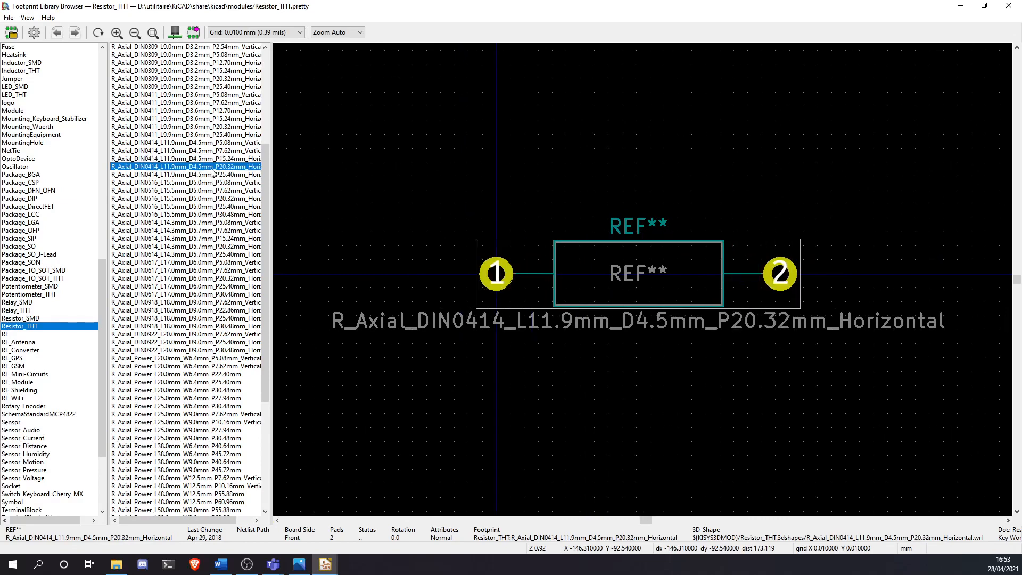
{"action": "double_click", "coordinate": [212, 168]}
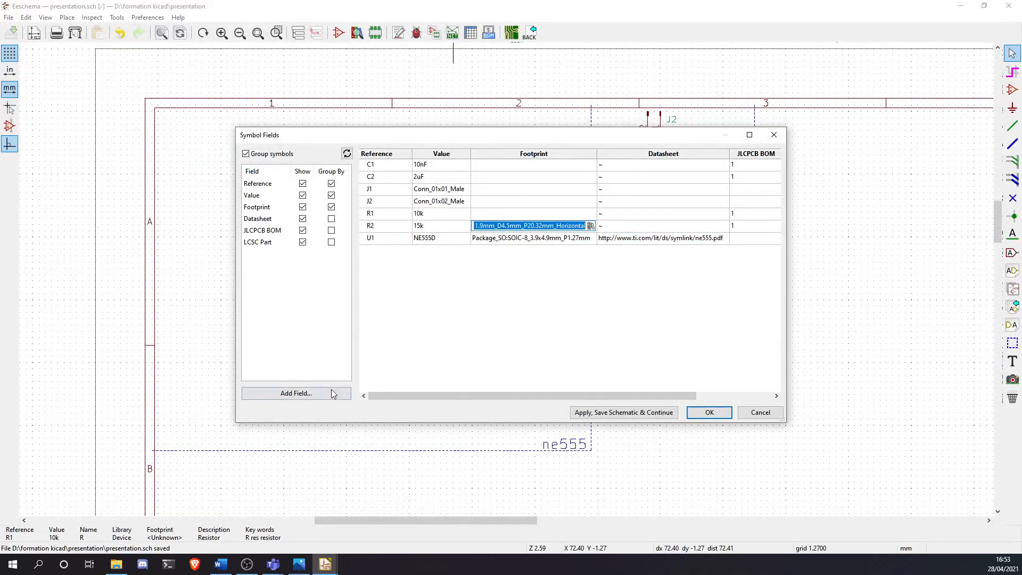
{"action": "left_click", "coordinate": [503, 214]}
{"action": "type", "text": "Resistor_THT:R_Axial_DIN0414_L11.9mm_D4.5mm_P20.32mm_Horizontal"}
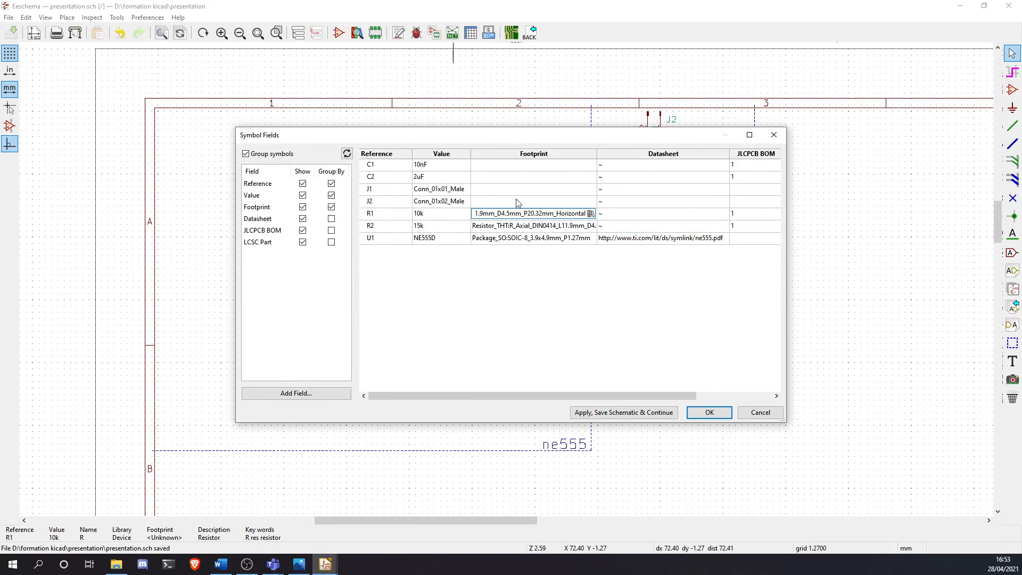
Open the footprint library from capacitor C2's footprint field and list the Capacitor_THT footprints
{"action": "left_click", "coordinate": [506, 180]}
{"action": "left_click", "coordinate": [591, 178]}
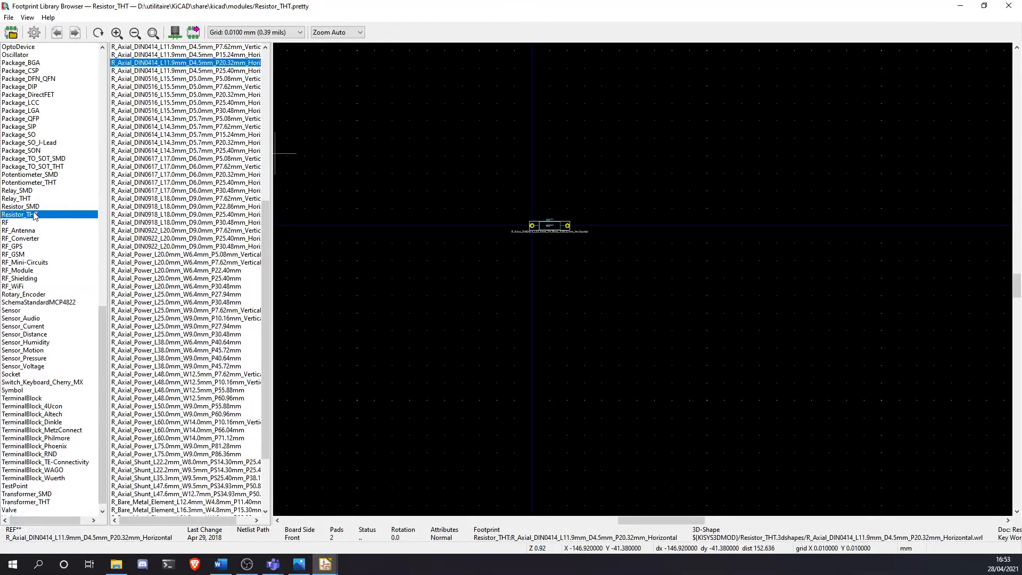
{"action": "scroll", "coordinate": [41, 205], "scroll_direction": "up", "scroll_amount": 16}
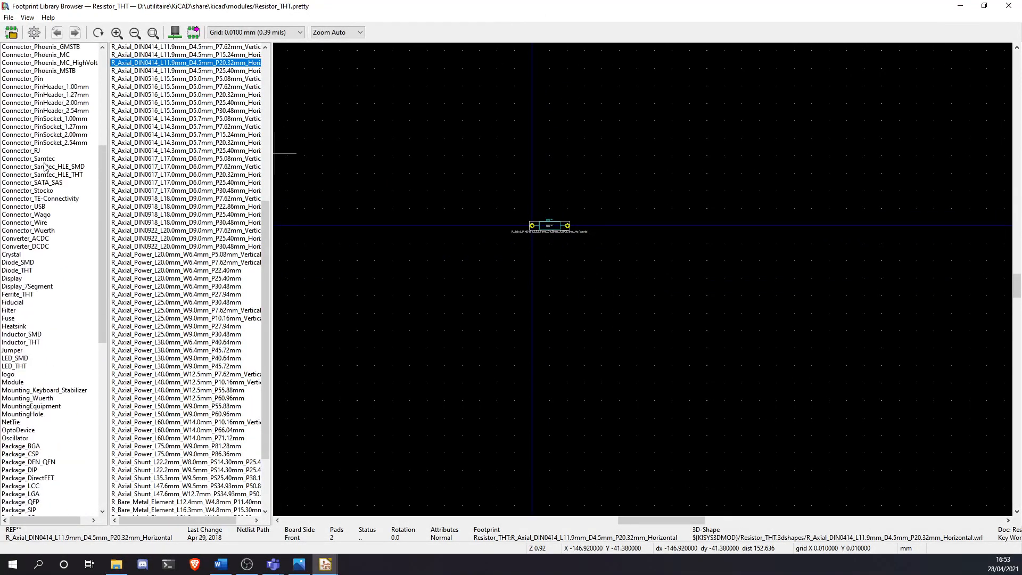
{"action": "scroll", "coordinate": [32, 240], "scroll_direction": "up", "scroll_amount": 9}
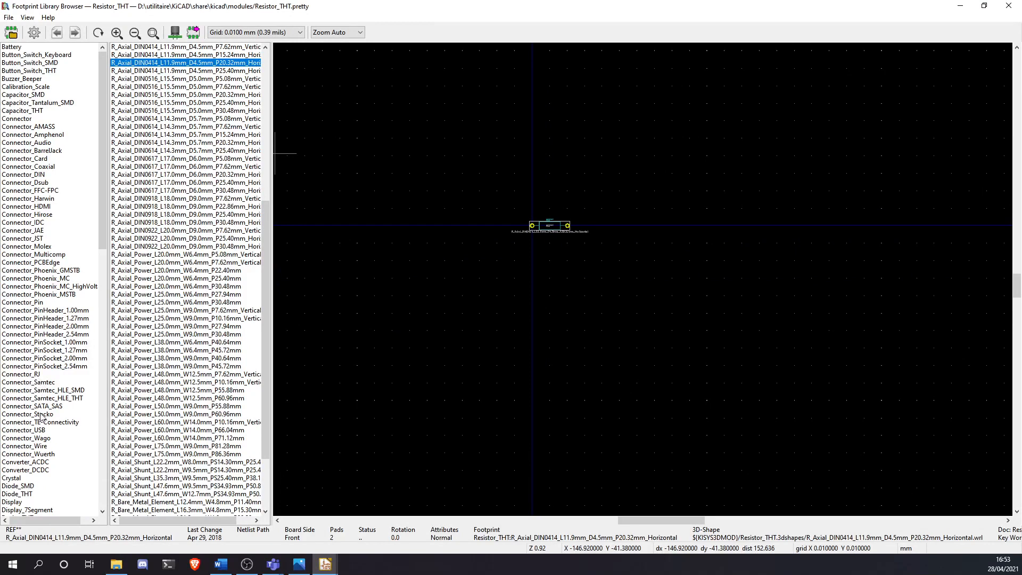
{"action": "left_click", "coordinate": [35, 454]}
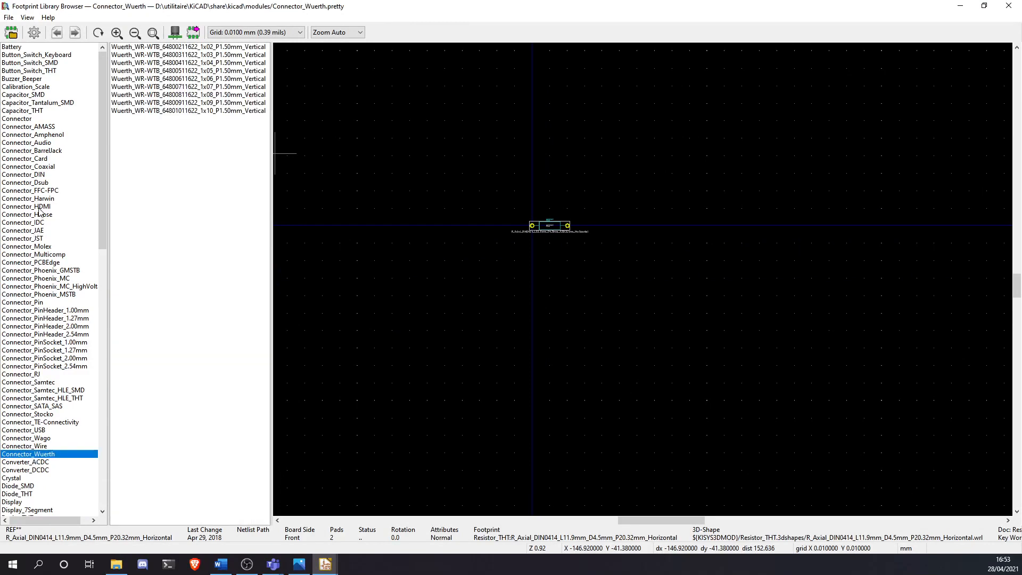
{"action": "left_click", "coordinate": [38, 111]}
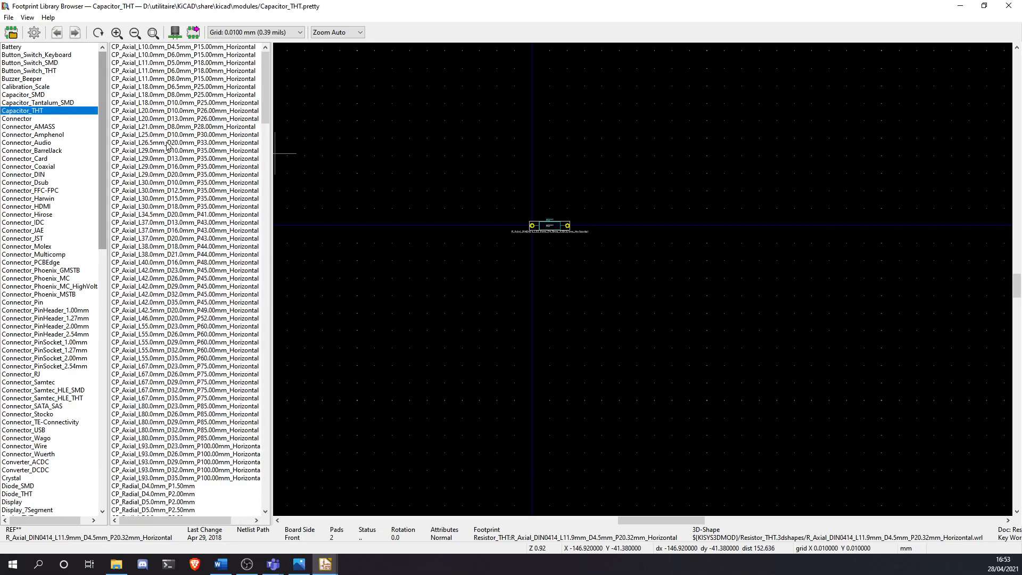
Preview axial footprints in the Capacitor_THT library and surface-mount footprints in Capacitor_Tantalum_SMD to compare them
{"action": "left_click", "coordinate": [154, 150]}
{"action": "left_click", "coordinate": [162, 111]}
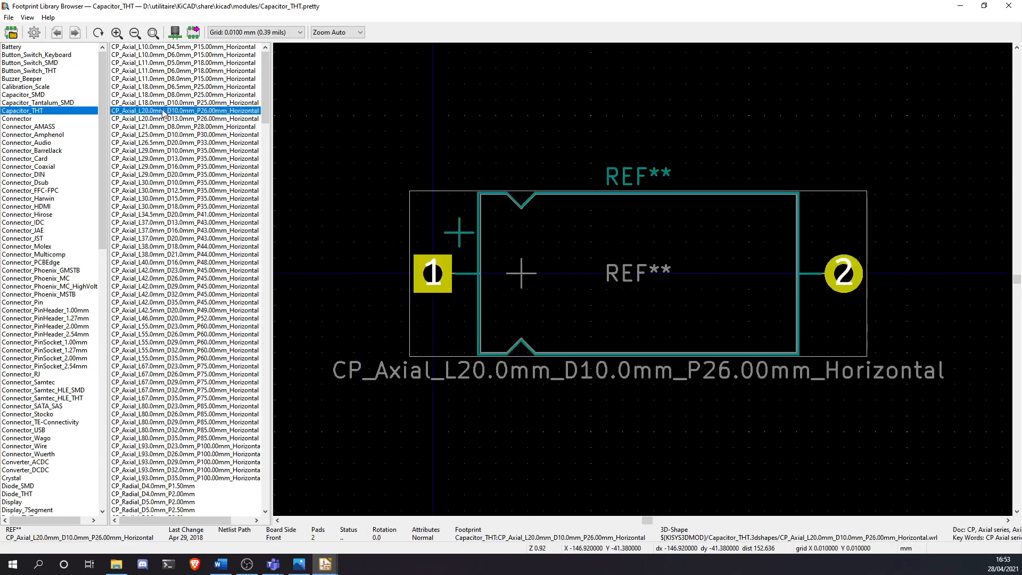
{"action": "left_click", "coordinate": [171, 184]}
{"action": "left_click", "coordinate": [169, 288]}
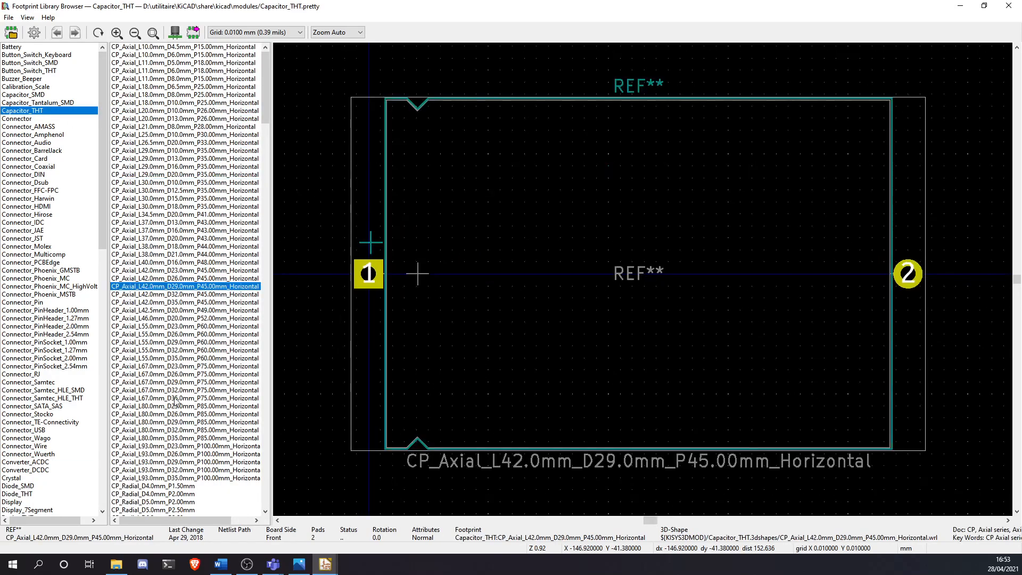
{"action": "left_click", "coordinate": [164, 400]}
{"action": "left_click", "coordinate": [161, 454]}
{"action": "left_click", "coordinate": [159, 278]}
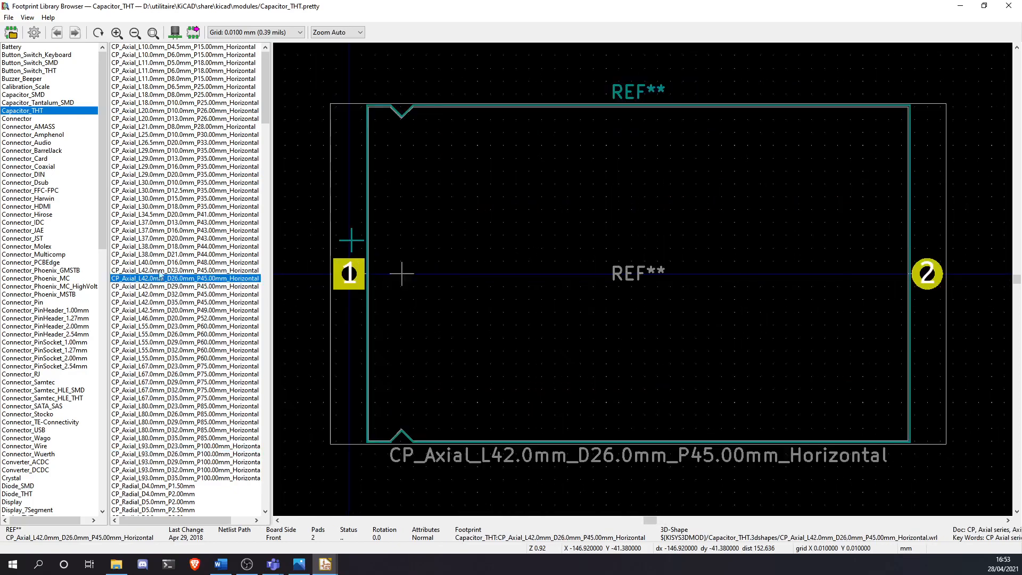
{"action": "left_click", "coordinate": [66, 103]}
{"action": "left_click", "coordinate": [154, 134]}
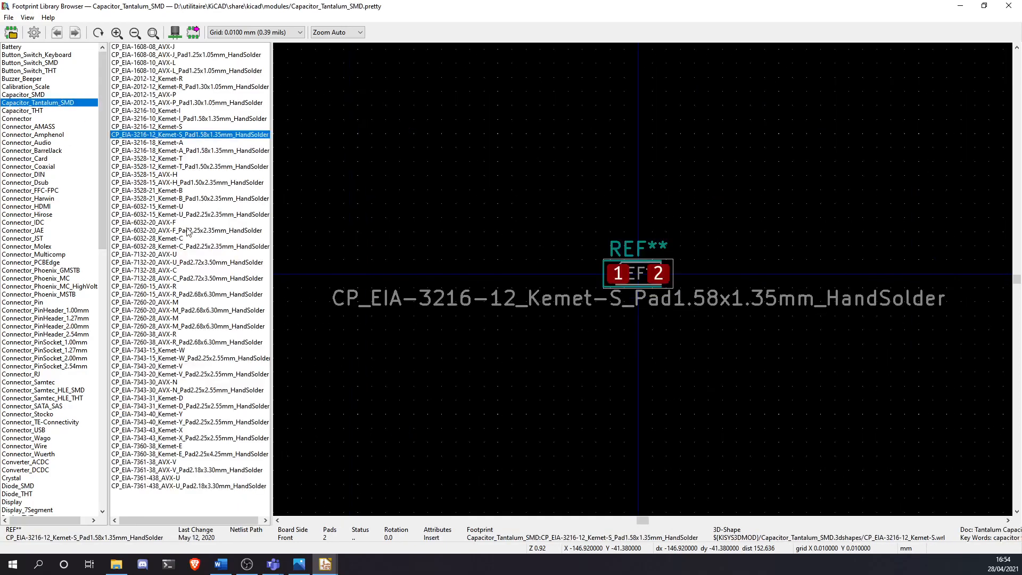
{"action": "left_click", "coordinate": [159, 238]}
{"action": "left_click", "coordinate": [170, 326]}
{"action": "left_click", "coordinate": [160, 182]}
{"action": "left_click", "coordinate": [157, 86]}
{"action": "left_click", "coordinate": [154, 254]}
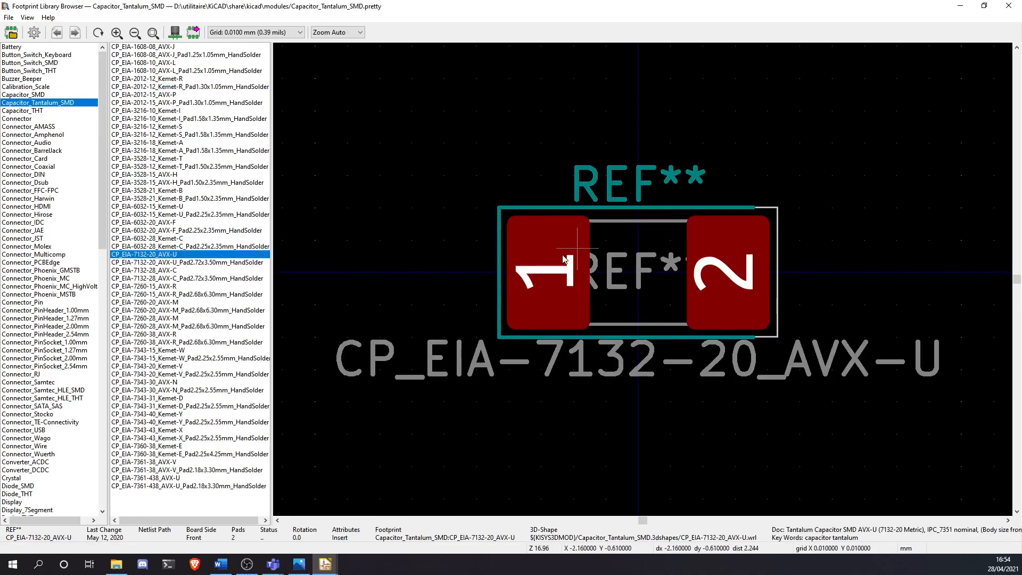
Assign the footprint Capacitor_THT:CP_Radial_D4.0mm_P2.00mm to C2, and give C1 the same footprint
{"action": "left_click", "coordinate": [37, 111]}
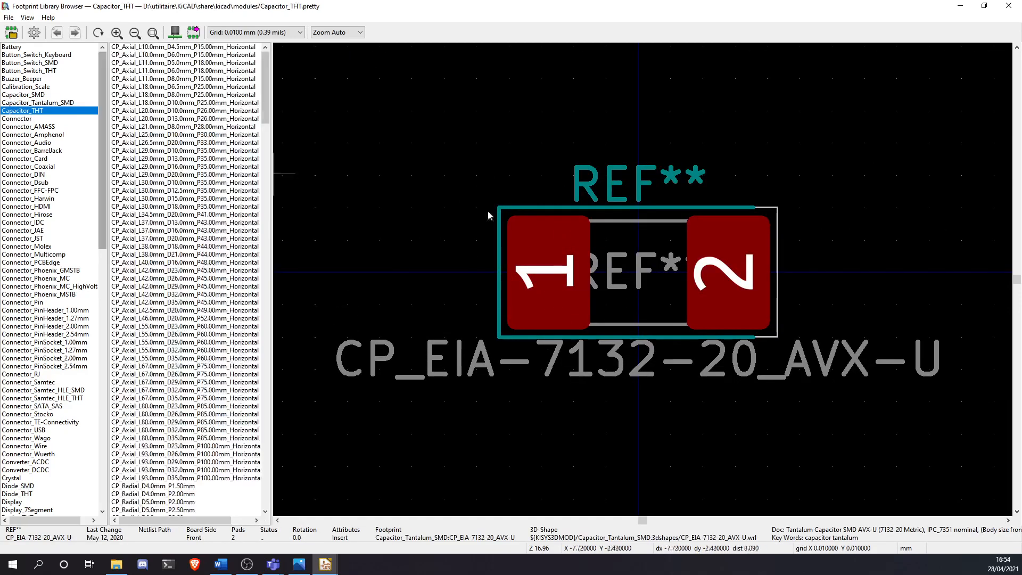
{"action": "left_click", "coordinate": [224, 159]}
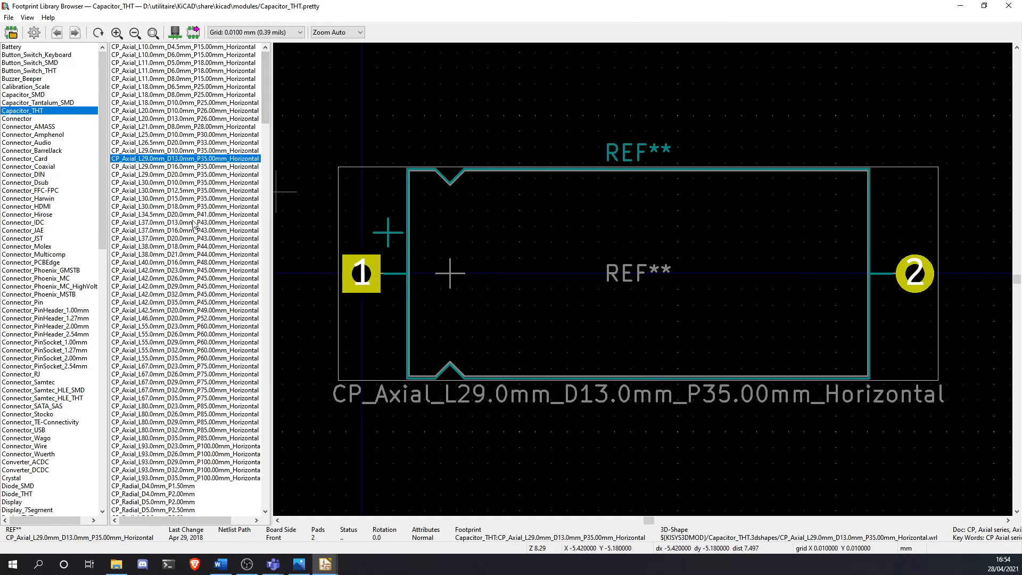
{"action": "left_click", "coordinate": [211, 175]}
{"action": "left_click", "coordinate": [209, 303]}
{"action": "left_click", "coordinate": [182, 416]}
{"action": "scroll", "coordinate": [173, 369], "scroll_direction": "down", "scroll_amount": 4}
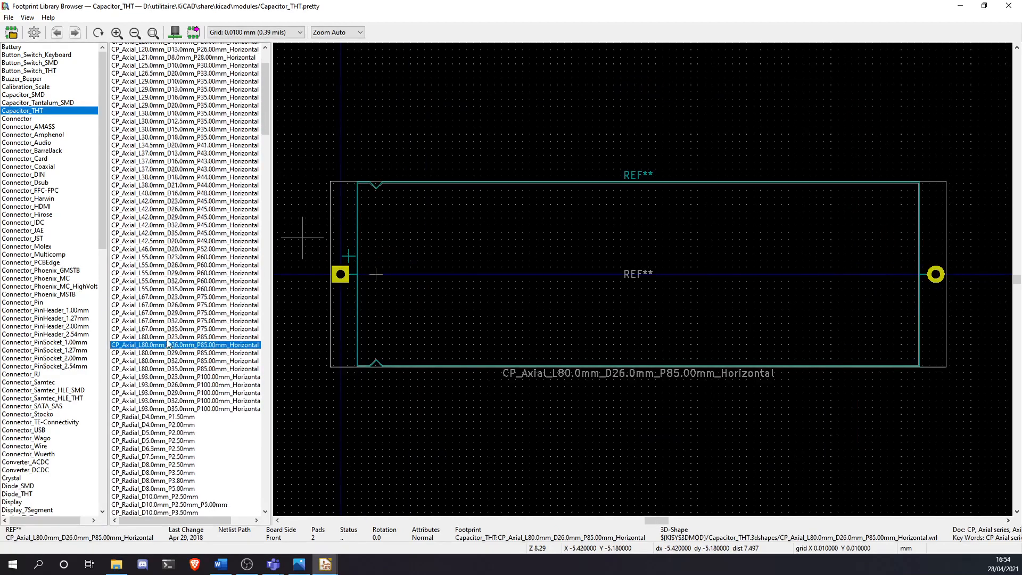
{"action": "left_click", "coordinate": [171, 406]}
{"action": "left_click", "coordinate": [178, 398]}
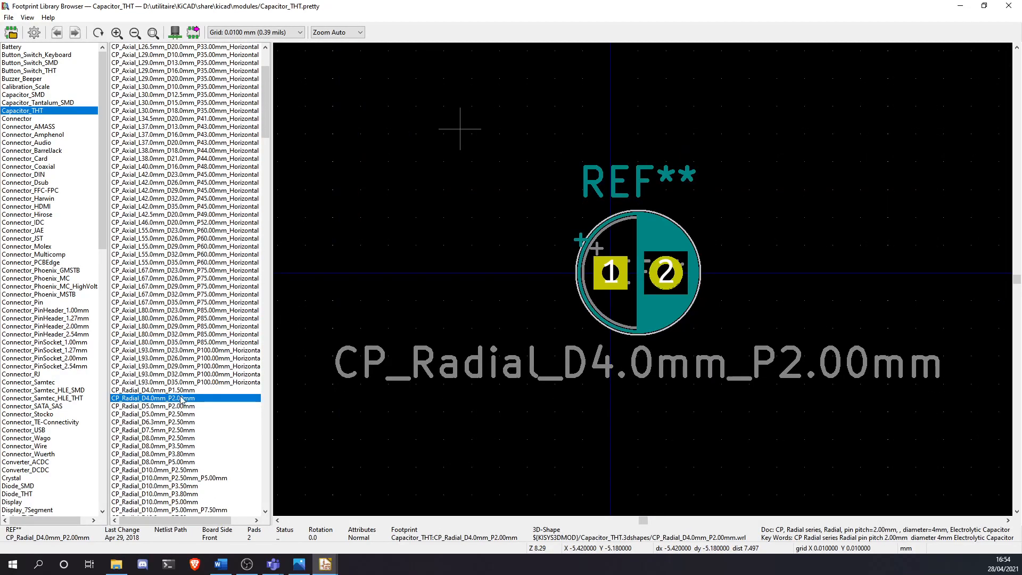
{"action": "left_click", "coordinate": [187, 406]}
{"action": "key", "text": "Up"}
{"action": "double_click", "coordinate": [186, 400]}
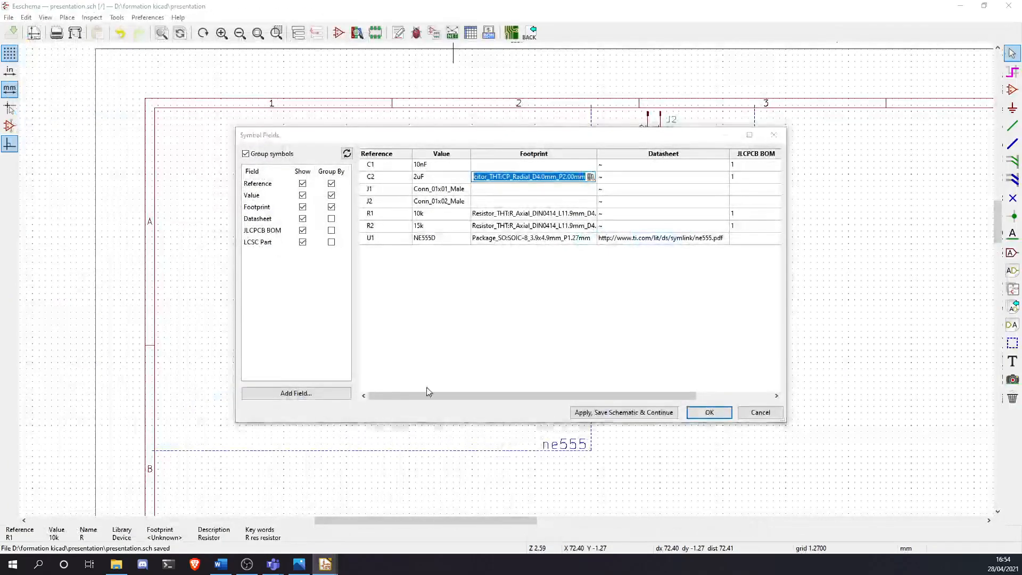
{"action": "left_click", "coordinate": [505, 167]}
{"action": "type", "text": "Capacitor_THT:CP_Radial_D4.0mm_P2.00mm"}
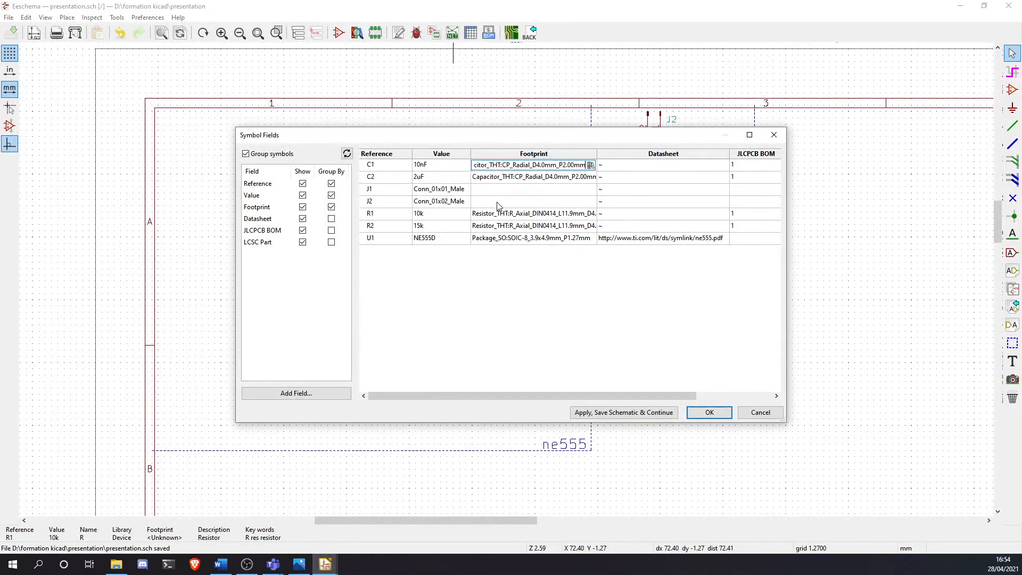
Open the footprint library from connector J1's footprint field and preview several footprints in the Connector_Pin library
{"action": "left_click", "coordinate": [499, 190]}
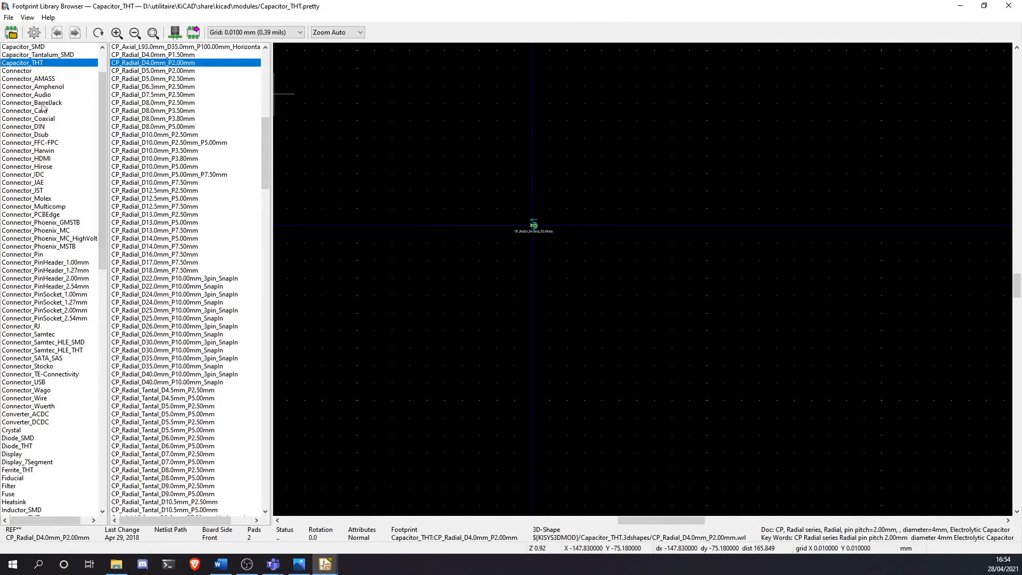
{"action": "left_click", "coordinate": [51, 256]}
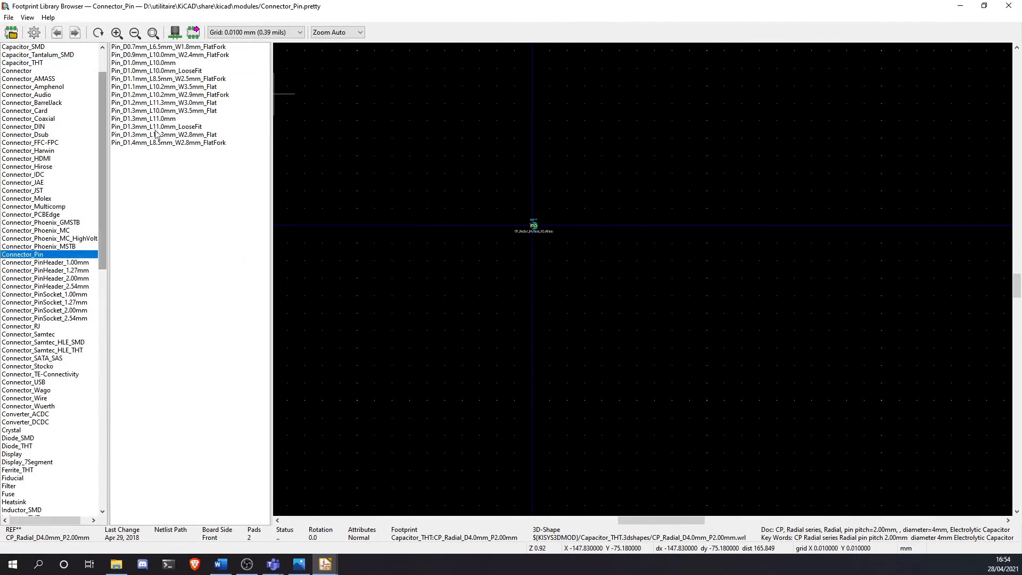
{"action": "left_click", "coordinate": [179, 57]}
{"action": "left_click", "coordinate": [173, 86]}
{"action": "left_click", "coordinate": [164, 142]}
{"action": "left_click", "coordinate": [157, 72]}
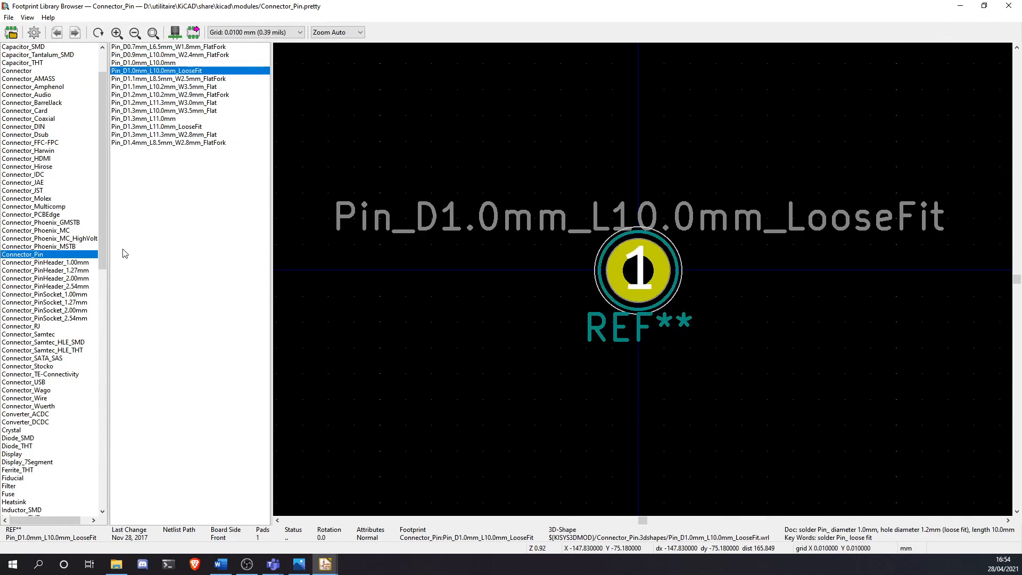
Compare the 2.54 mm pin headers and assign the footprint Connector_PinHeader_2.54mm:PinHeader_1x01_P2.54mm_Vertical to J1
{"action": "left_click", "coordinate": [71, 264]}
{"action": "left_click", "coordinate": [76, 271]}
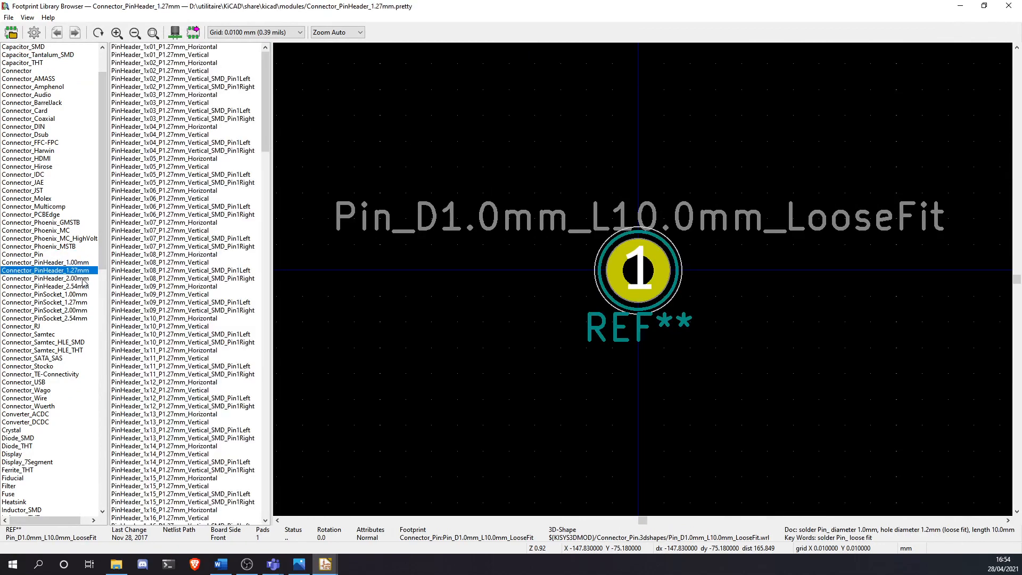
{"action": "left_click", "coordinate": [75, 287]}
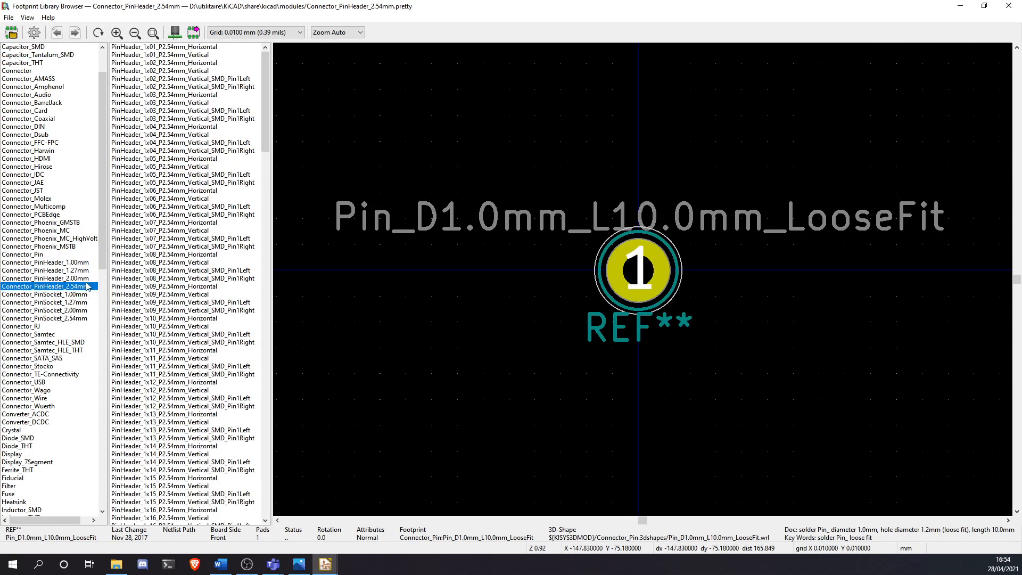
{"action": "left_click", "coordinate": [204, 56]}
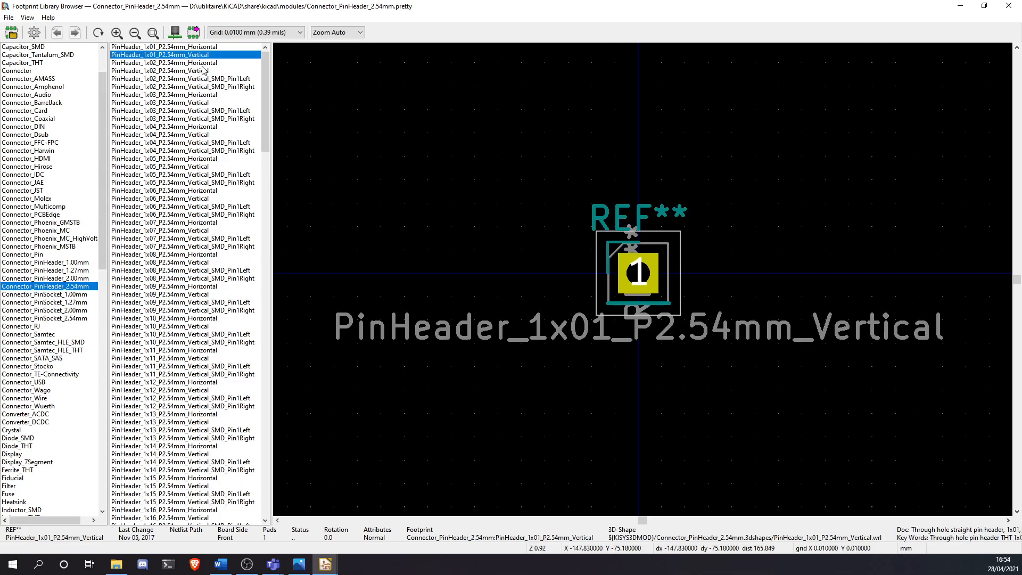
{"action": "left_click", "coordinate": [204, 70]}
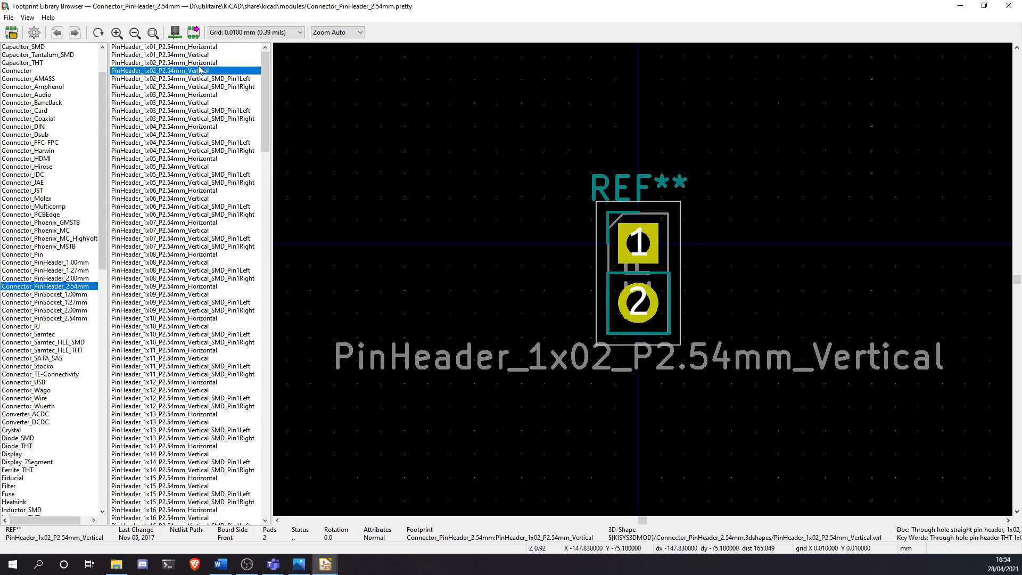
{"action": "left_click", "coordinate": [194, 56]}
{"action": "key", "text": "Up"}
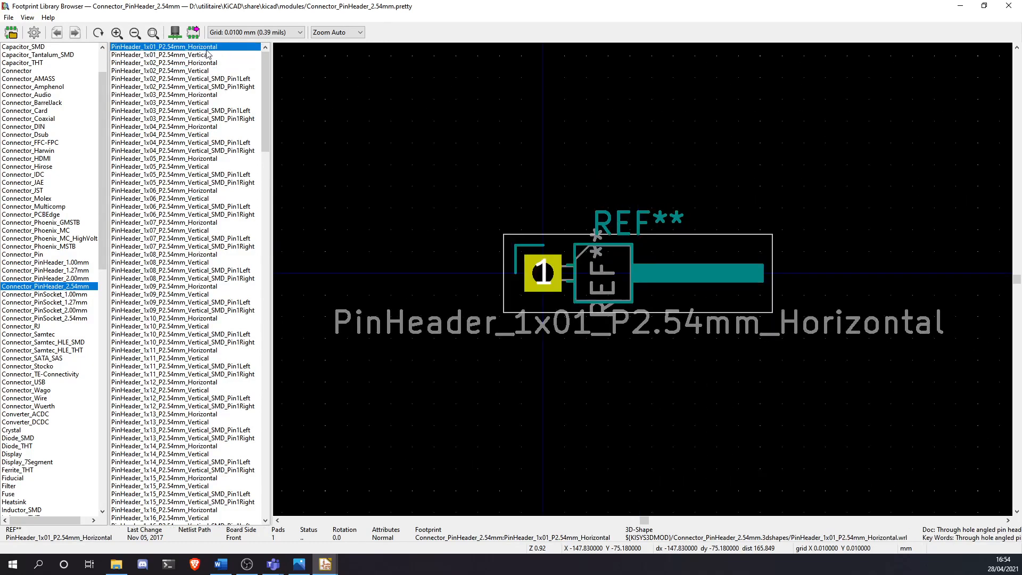
{"action": "left_click", "coordinate": [202, 55]}
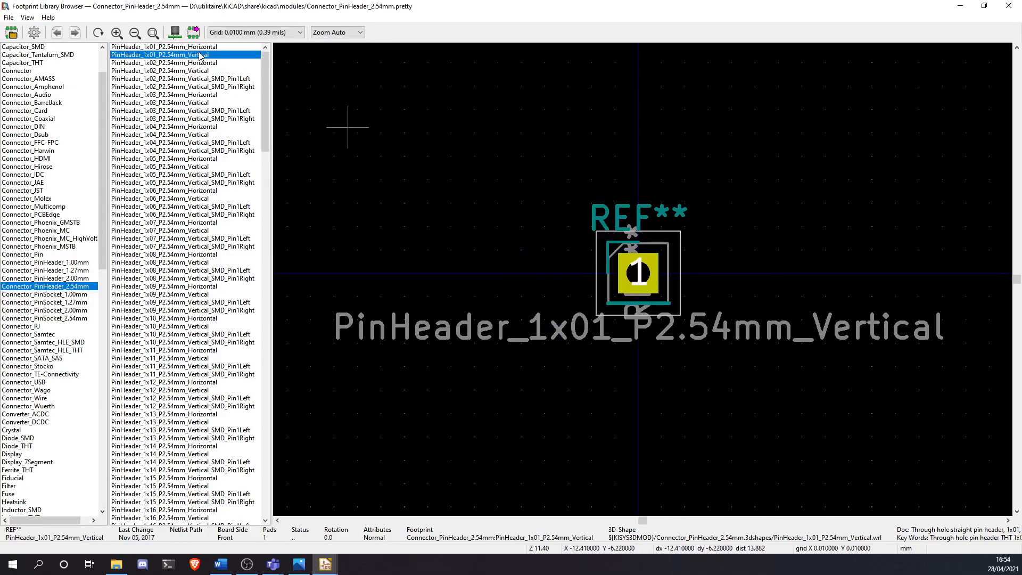
{"action": "left_click", "coordinate": [204, 47]}
{"action": "left_click", "coordinate": [202, 56]}
{"action": "double_click", "coordinate": [196, 56]}
Open the footprint library from connector J2's footprint field and preview the header PinHeader_1x02_P2.54mm_Vertical
{"action": "left_click", "coordinate": [510, 201]}
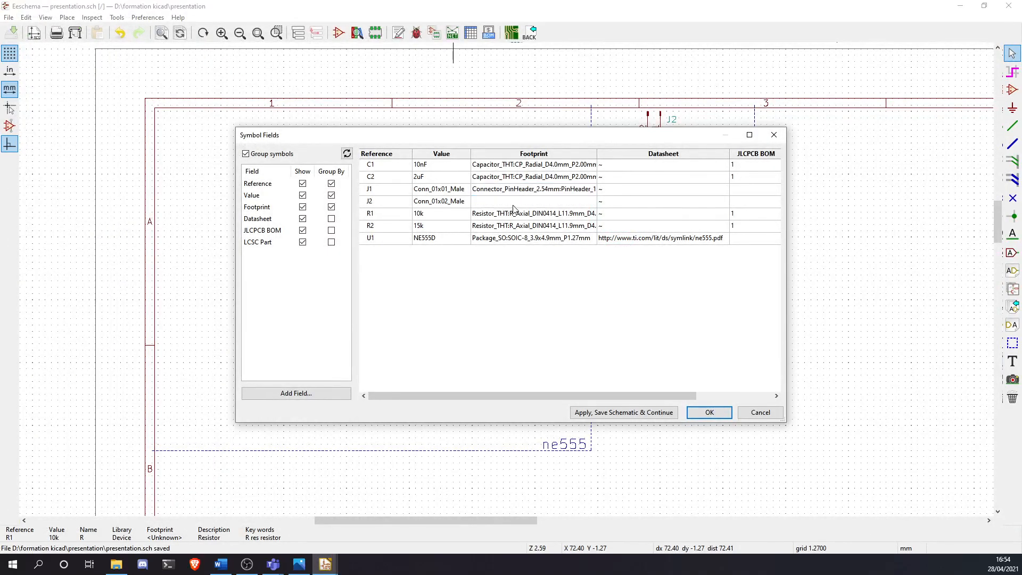
{"action": "left_click", "coordinate": [591, 201]}
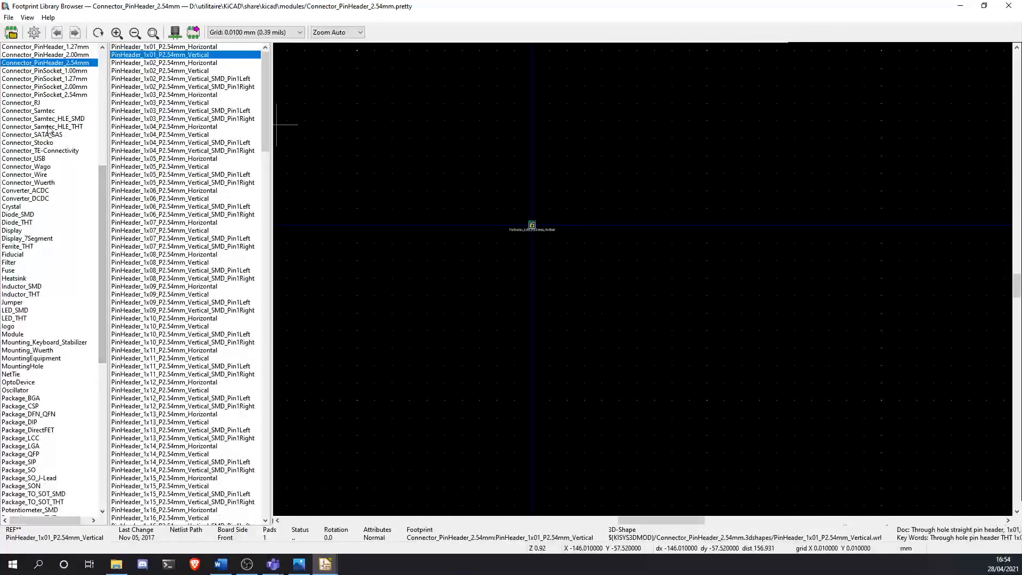
{"action": "left_click", "coordinate": [195, 72]}
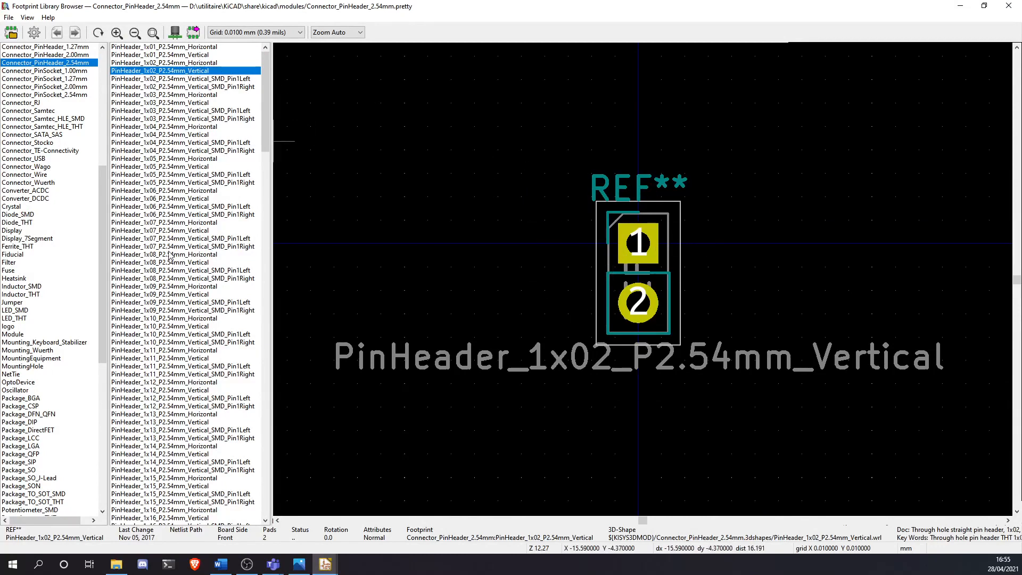
Assign the footprint TerminalBlock:TerminalBlock_Altech_AK300-2_P5.00mm to J2, then accept the symbol field changes and save the schematic
{"action": "scroll", "coordinate": [25, 300], "scroll_direction": "down", "scroll_amount": 14}
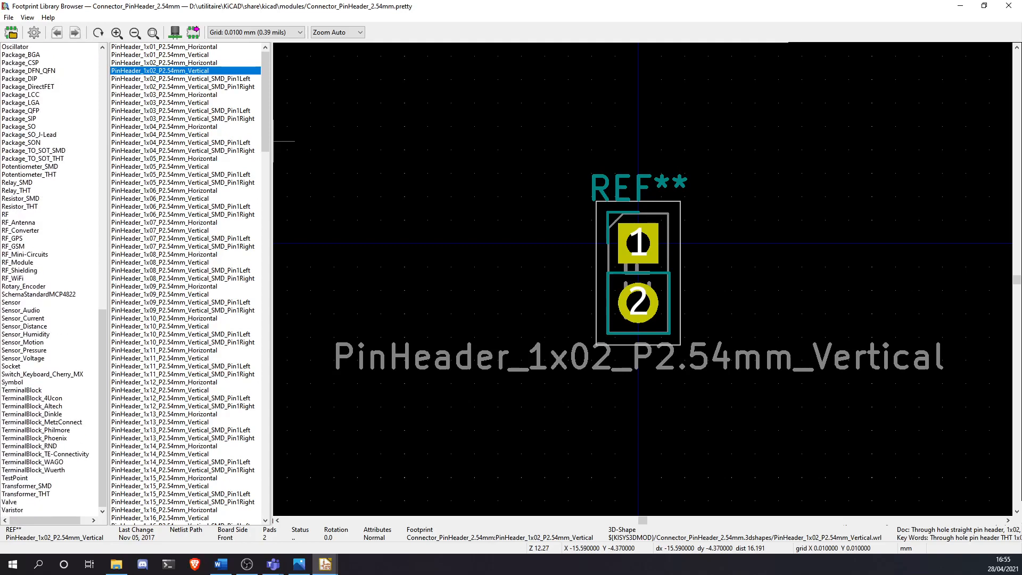
{"action": "left_click", "coordinate": [32, 390]}
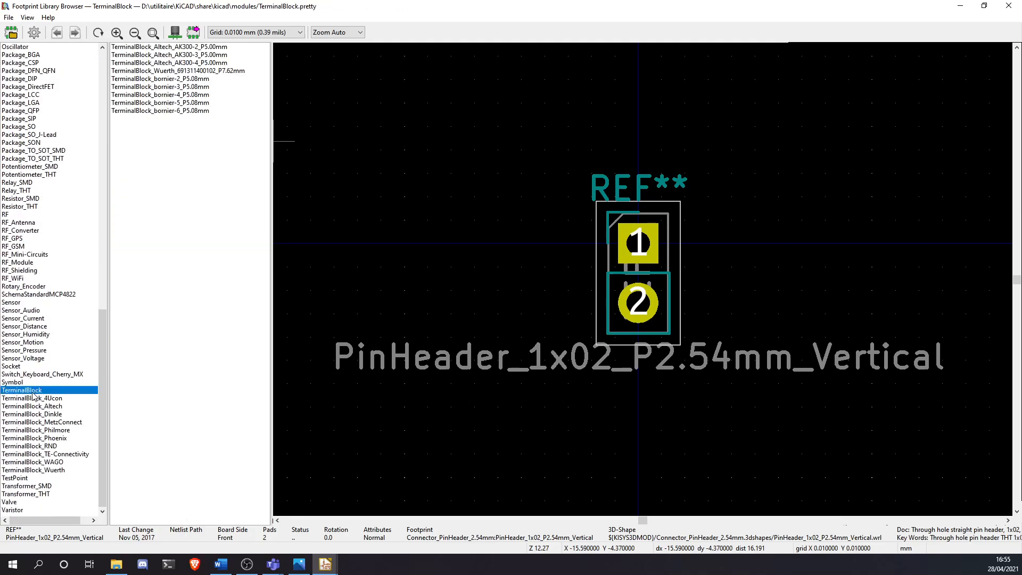
{"action": "left_click", "coordinate": [206, 71]}
{"action": "left_click", "coordinate": [208, 48]}
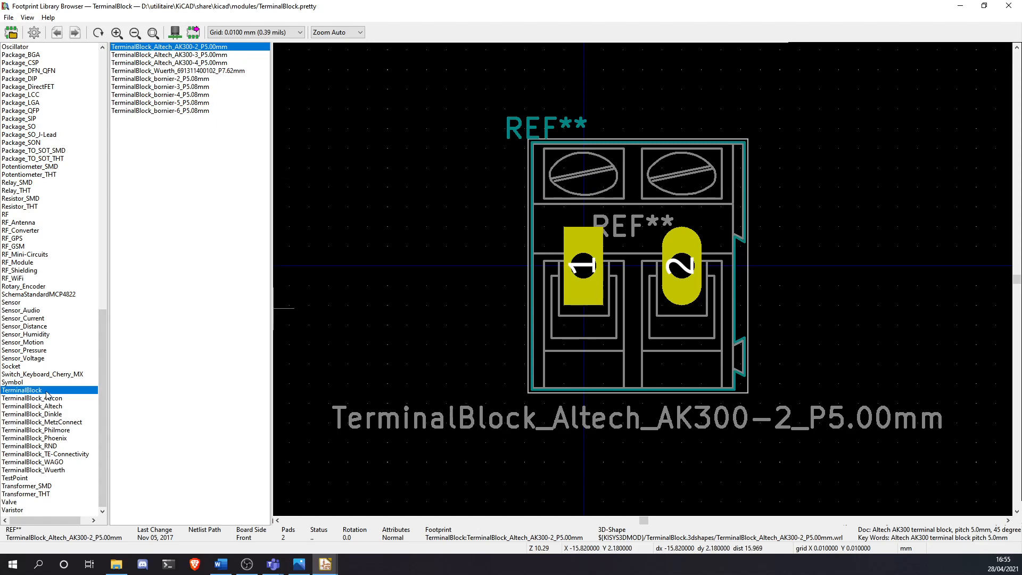
{"action": "double_click", "coordinate": [222, 47]}
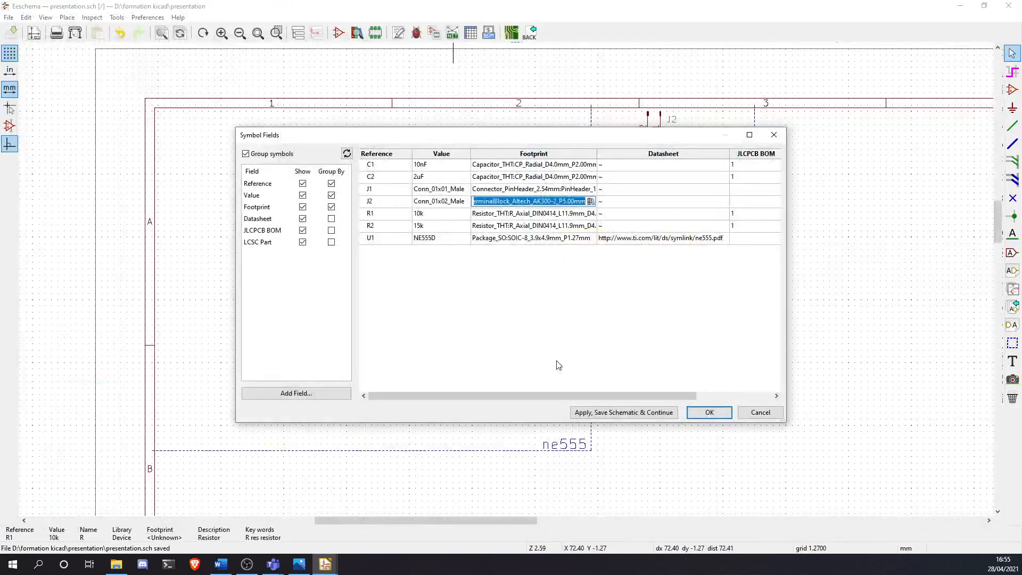
{"action": "left_click", "coordinate": [709, 411]}
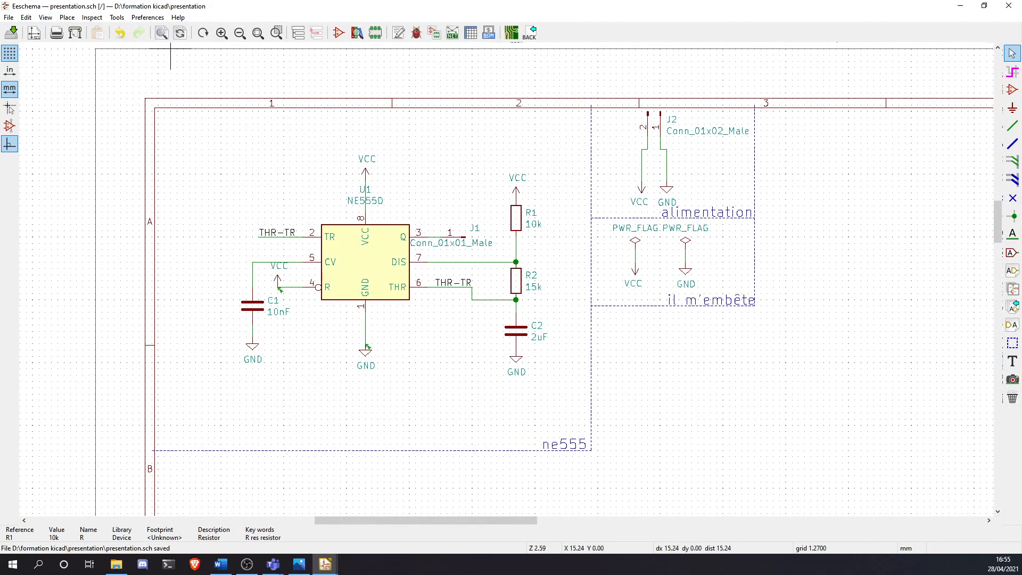
{"action": "left_click", "coordinate": [11, 33]}
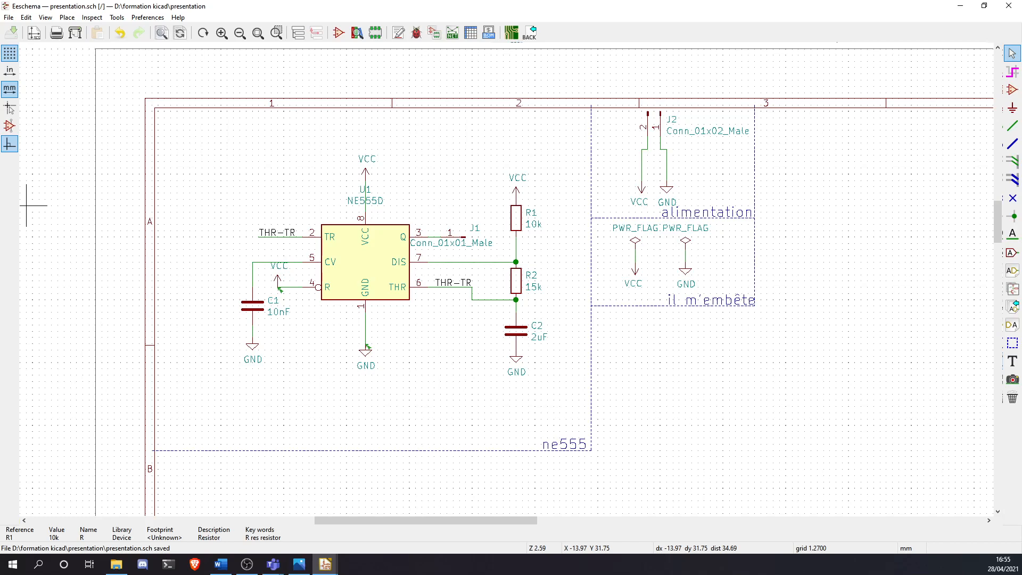
Check the footprint assigned to resistor R1 in its symbol properties and view it in the footprint library
{"action": "double_click", "coordinate": [517, 229]}
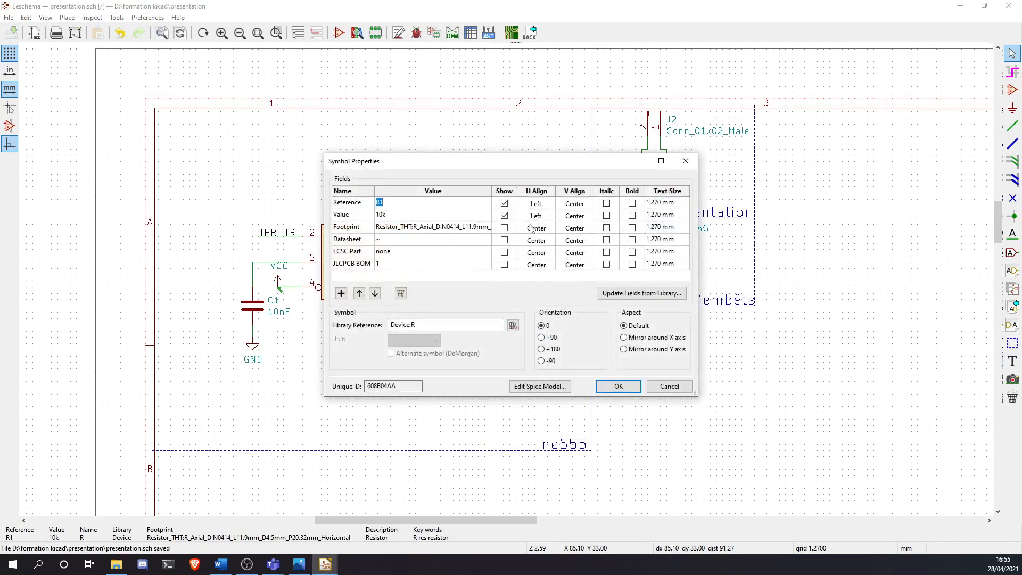
{"action": "left_click", "coordinate": [429, 231]}
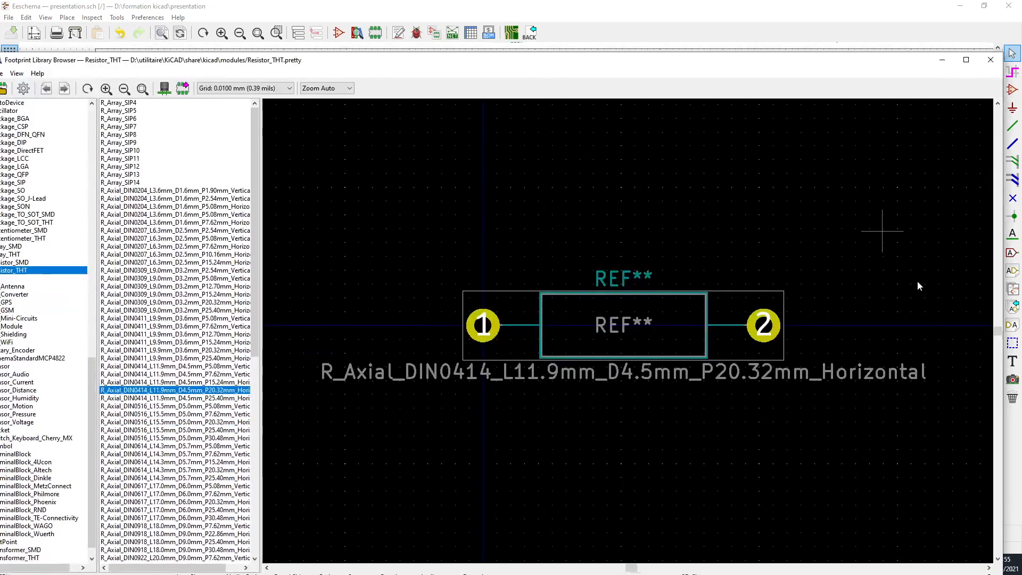
{"action": "left_click", "coordinate": [990, 60]}
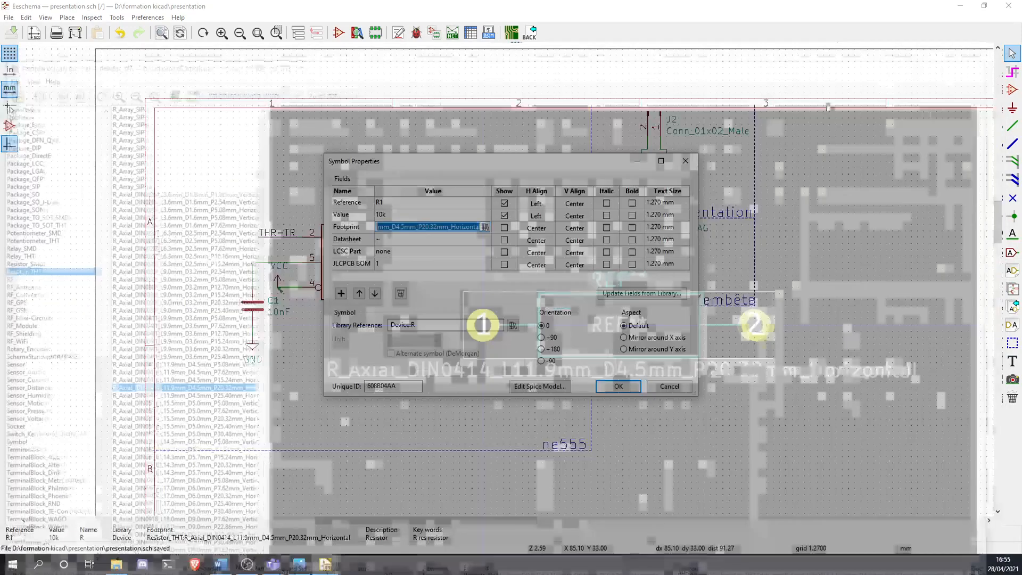
{"action": "left_click", "coordinate": [686, 160]}
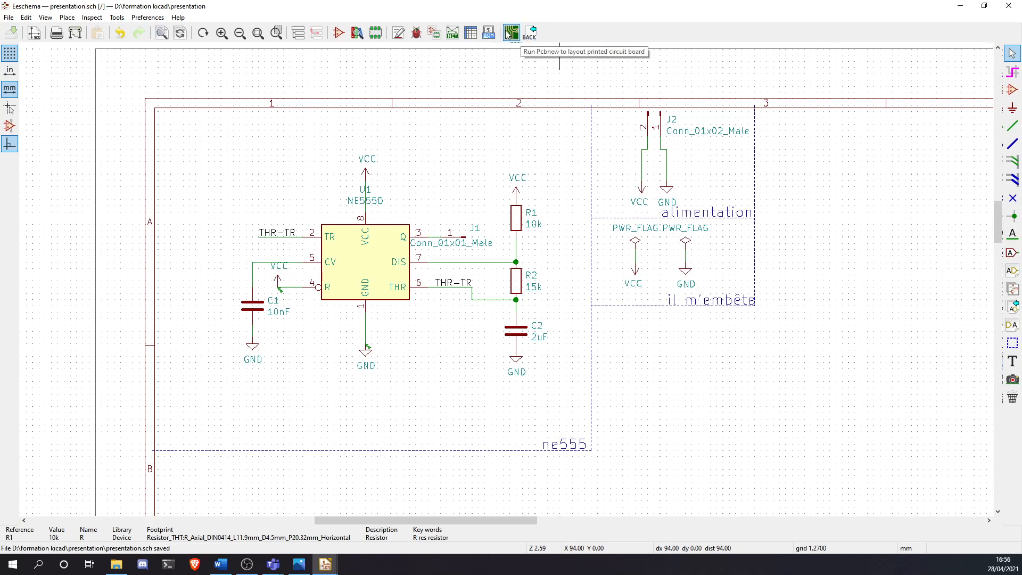
Switch to Pcbnew to lay out the schematic's printed circuit board, and look over the empty sheet
{"action": "left_click", "coordinate": [509, 33]}
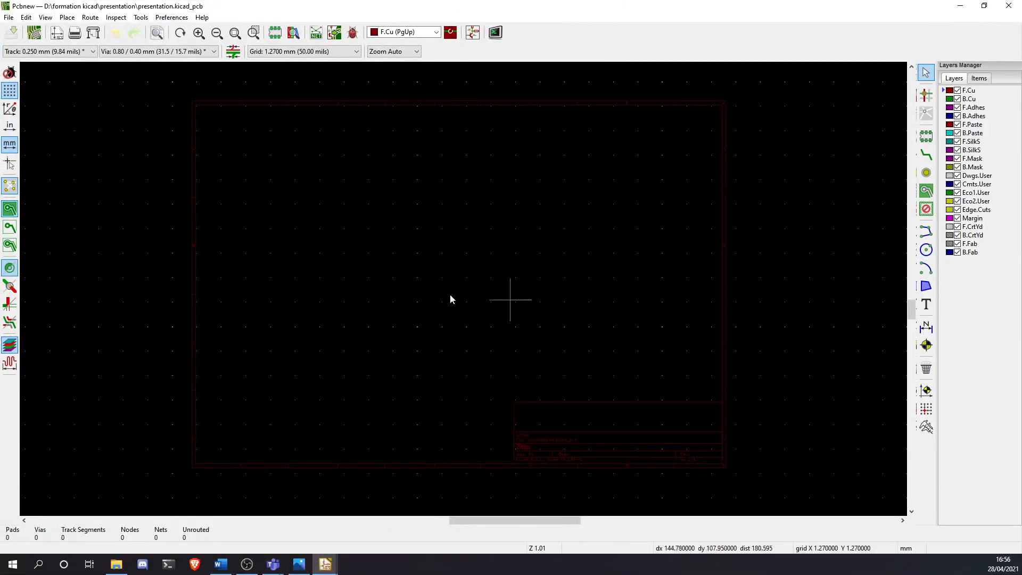
{"action": "scroll", "coordinate": [450, 298], "scroll_direction": "up", "scroll_amount": 5}
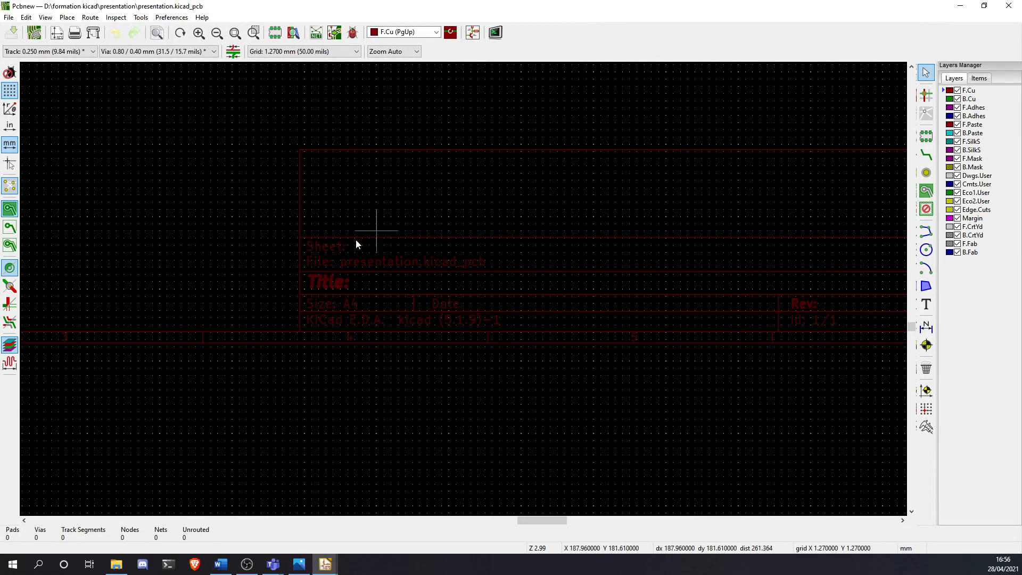
{"action": "scroll", "coordinate": [736, 327], "scroll_direction": "down", "scroll_amount": 7}
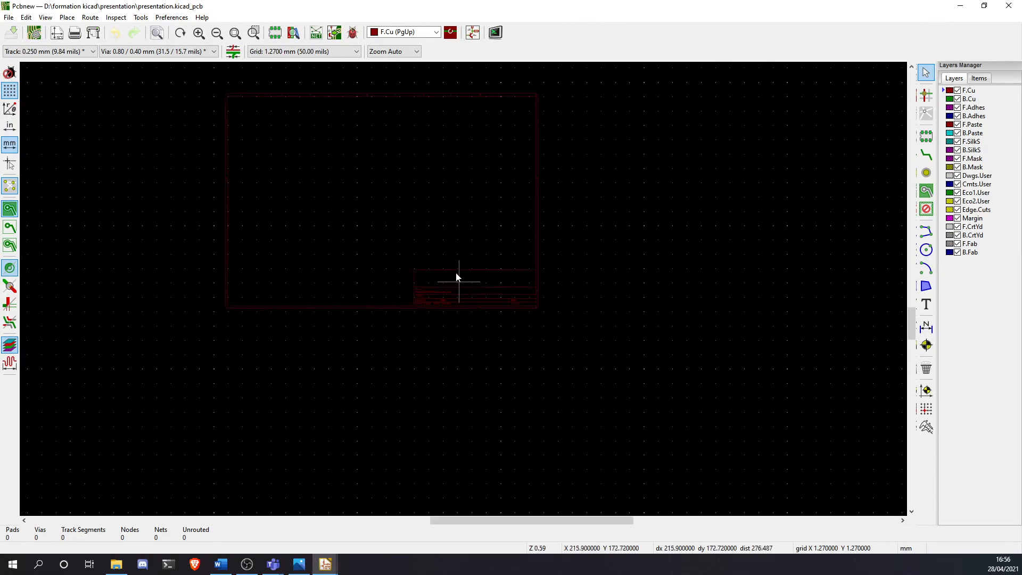
Fill in the board sheet's title block with issue date 2021-04-28, revision 1 and title ne555
{"action": "left_click", "coordinate": [56, 33]}
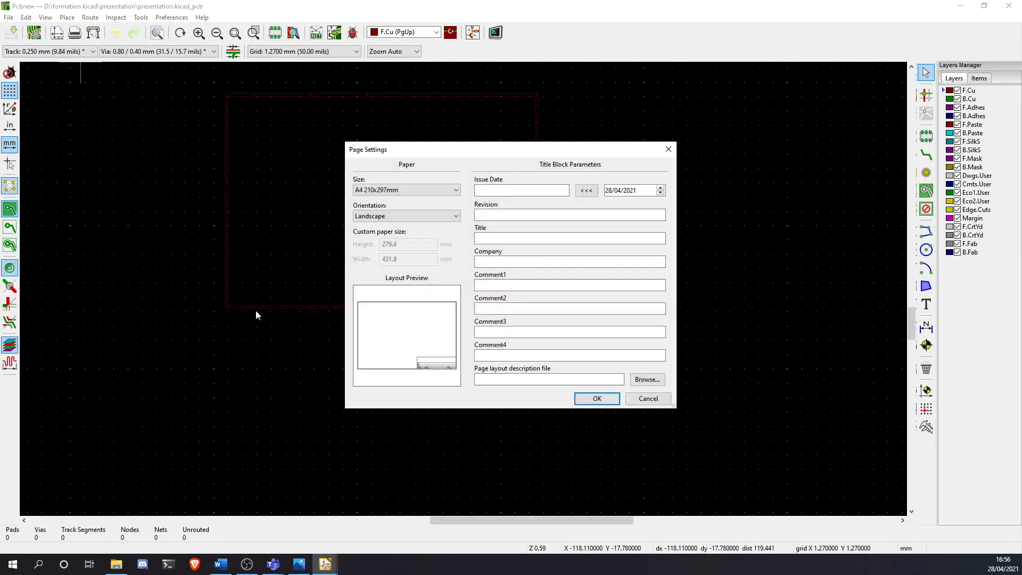
{"action": "left_click", "coordinate": [586, 190]}
{"action": "left_click", "coordinate": [508, 215]}
{"action": "type", "text": "1"}
{"action": "left_click", "coordinate": [491, 241]}
{"action": "type", "text": "ne555"}
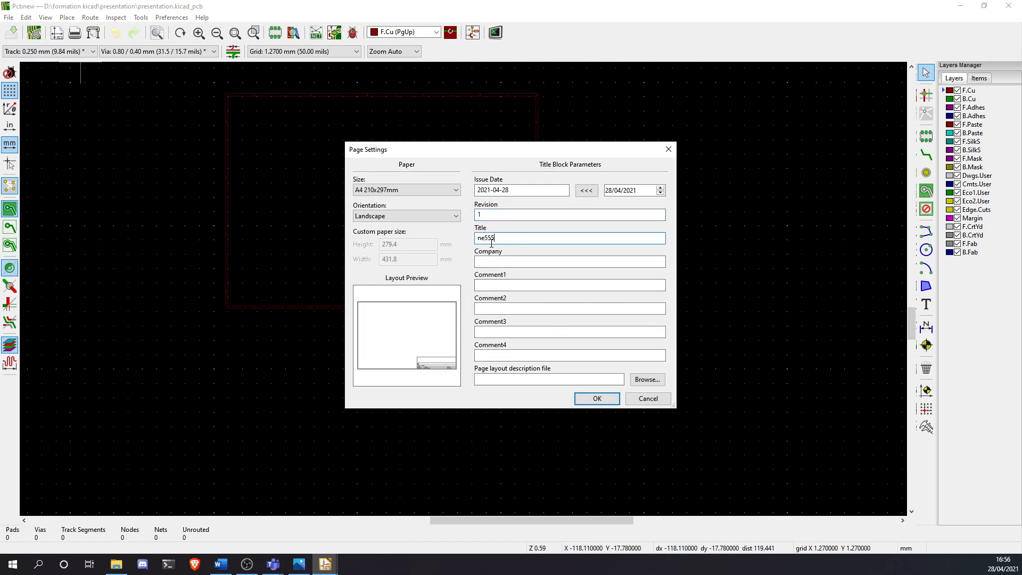
{"action": "left_click", "coordinate": [608, 402]}
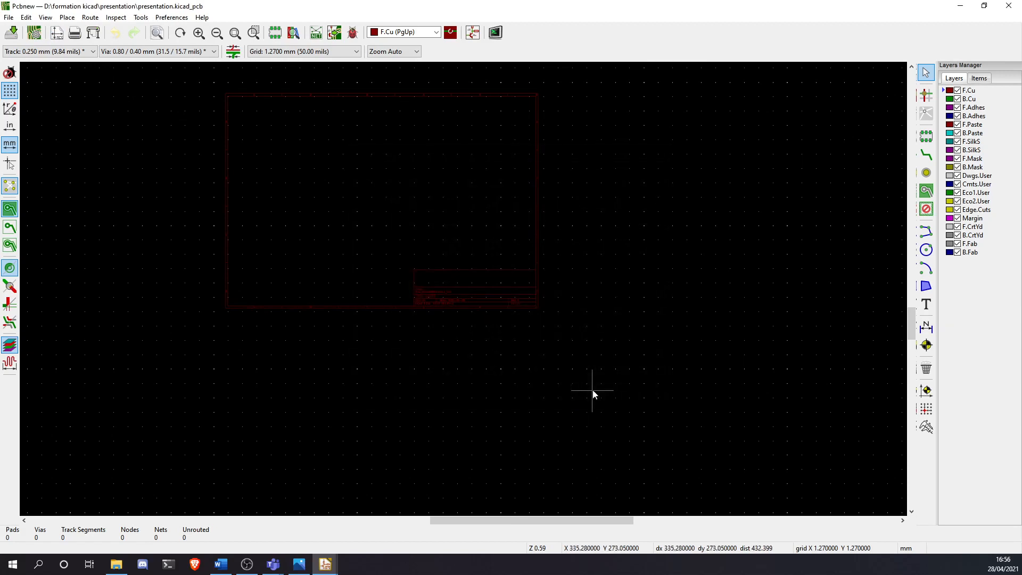
Try the A3 297x420mm paper size for the board sheet and set it back to A4 210x297mm
{"action": "left_click", "coordinate": [57, 33]}
{"action": "left_click", "coordinate": [393, 189]}
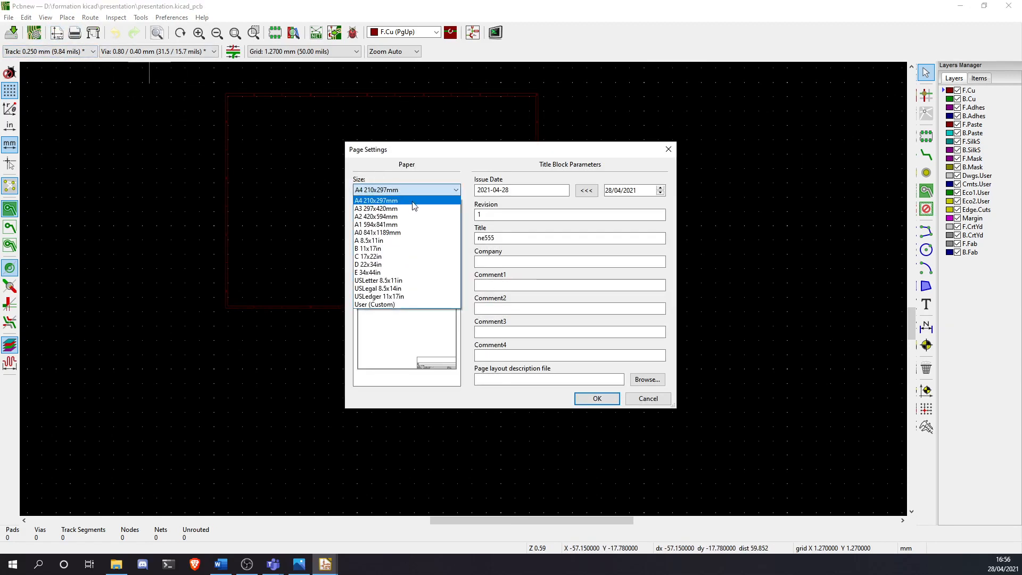
{"action": "left_click", "coordinate": [412, 212]}
{"action": "left_click", "coordinate": [597, 400]}
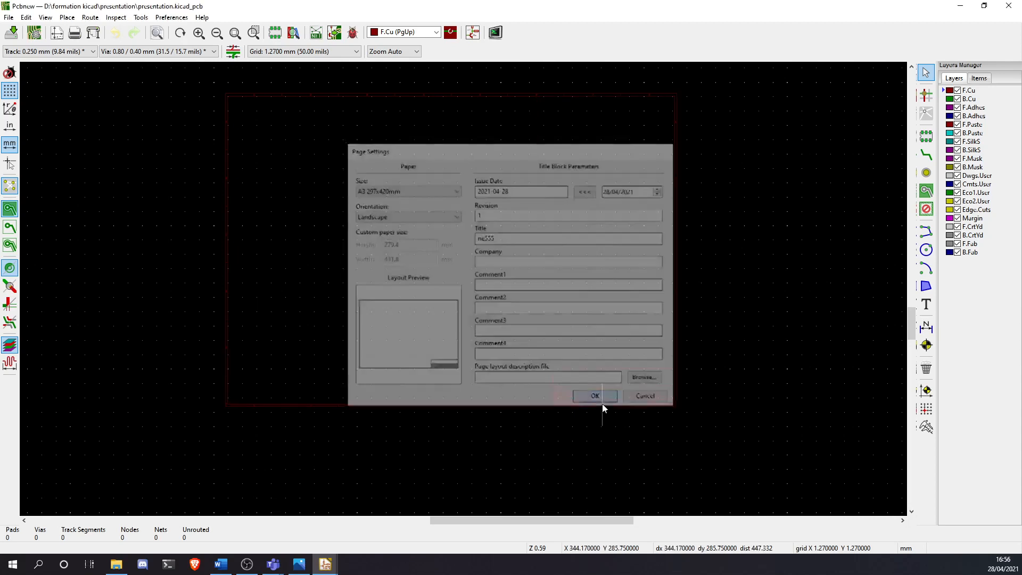
{"action": "left_click", "coordinate": [57, 33]}
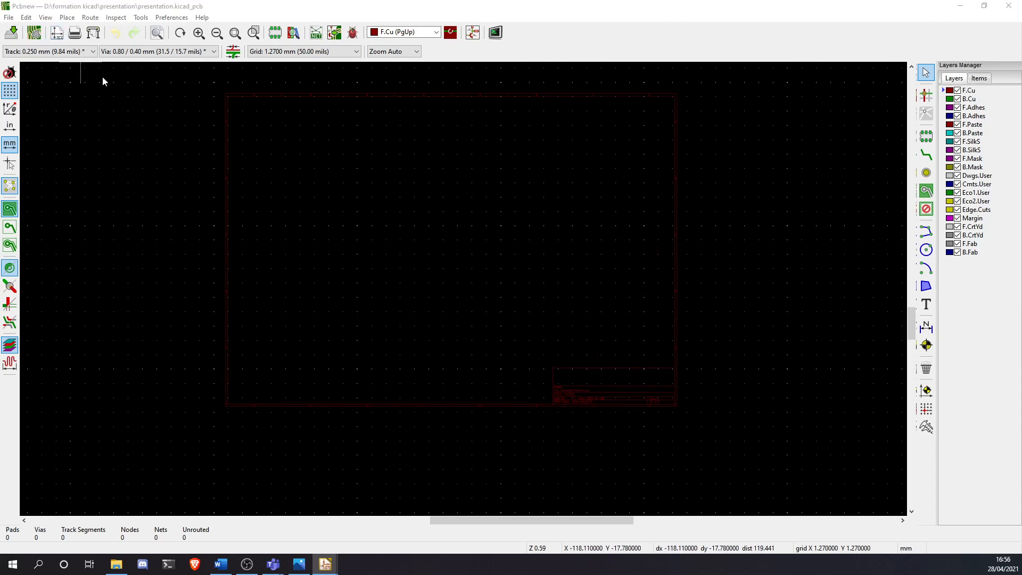
{"action": "left_click", "coordinate": [386, 190]}
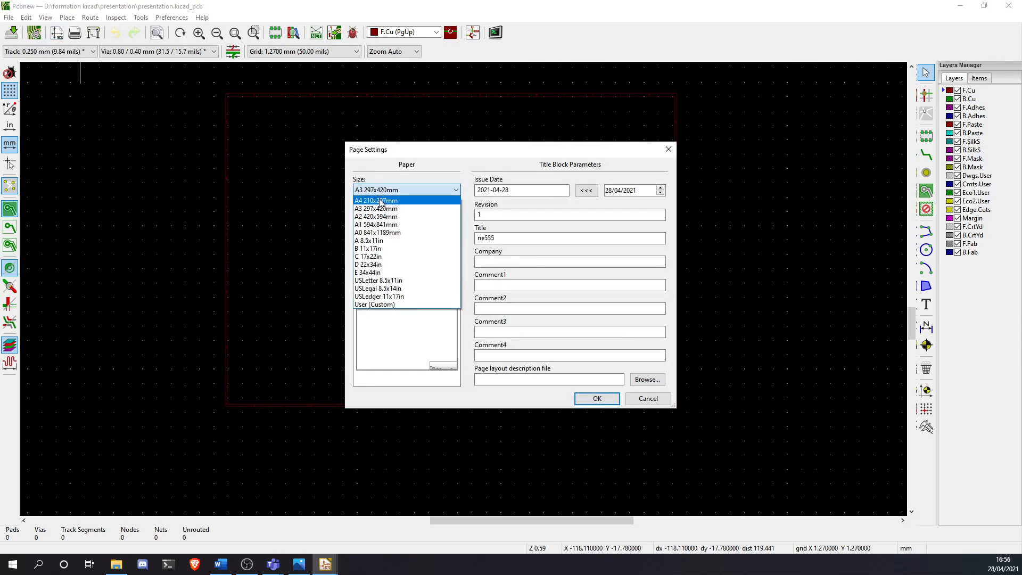
{"action": "left_click", "coordinate": [383, 204]}
{"action": "left_click", "coordinate": [597, 399]}
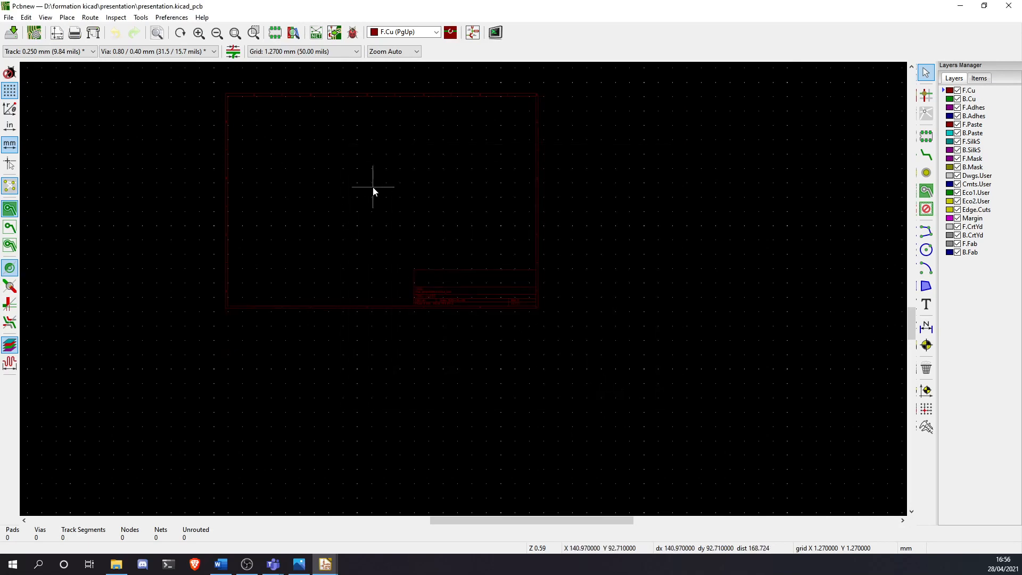
Save the board file with its updated page settings
{"action": "scroll", "coordinate": [372, 190], "scroll_direction": "up", "scroll_amount": 1}
{"action": "scroll", "coordinate": [463, 293], "scroll_direction": "up", "scroll_amount": 1}
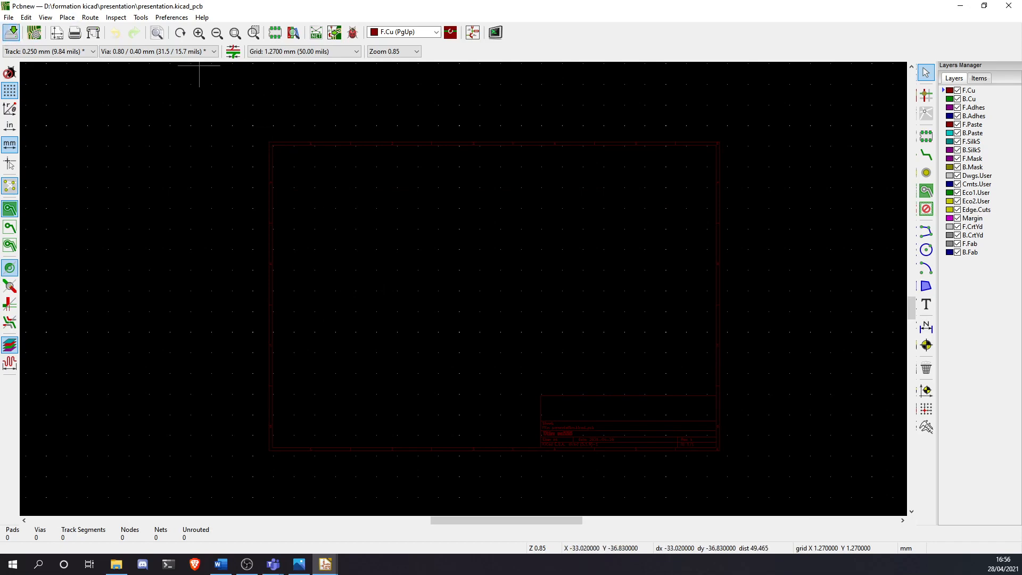
{"action": "left_click", "coordinate": [11, 33]}
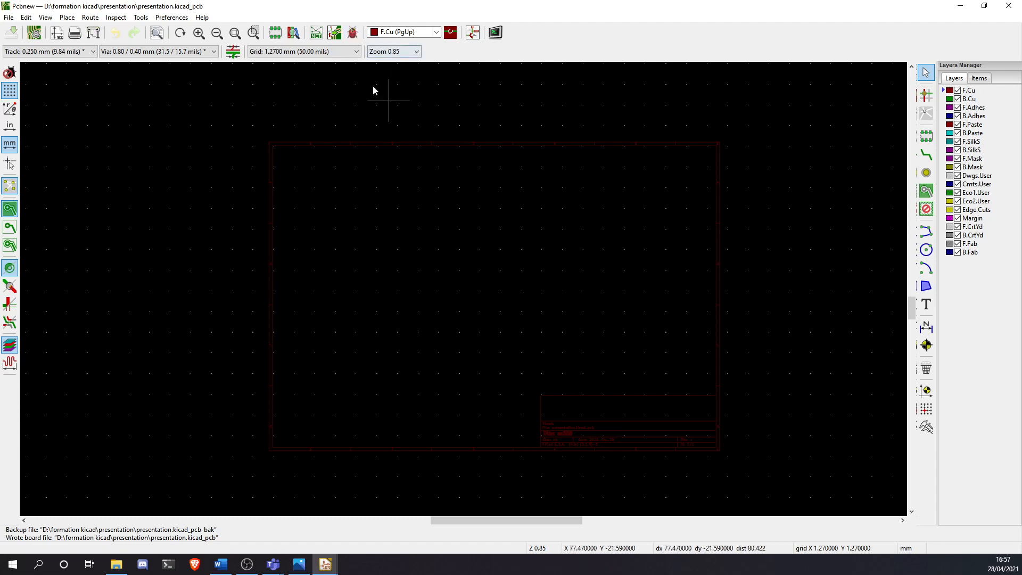
Update the PCB from the schematic, keeping existing symbol-to-footprint associations, to bring in all component footprints
{"action": "left_click", "coordinate": [332, 36]}
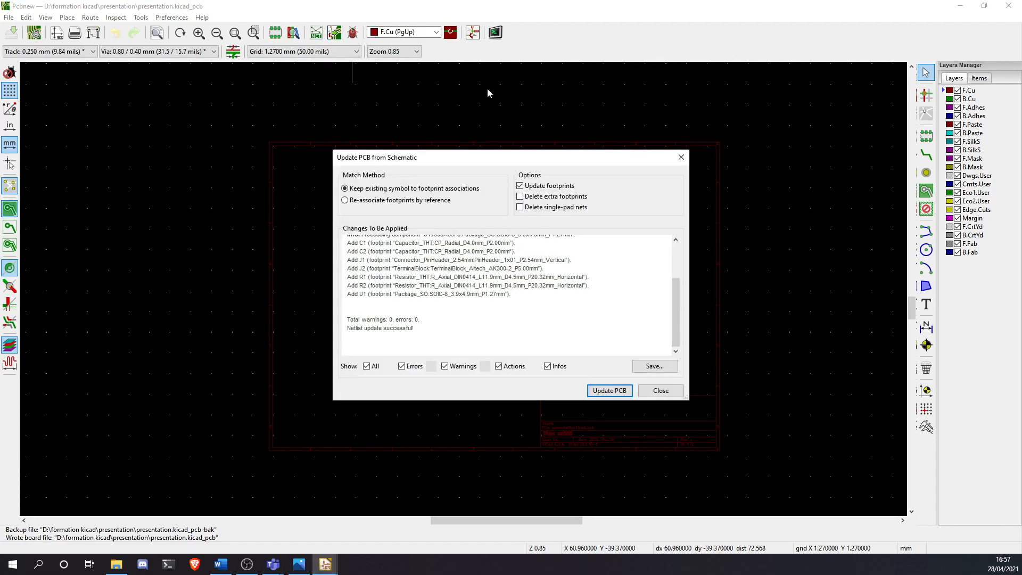
{"action": "scroll", "coordinate": [395, 282], "scroll_direction": "up", "scroll_amount": 2}
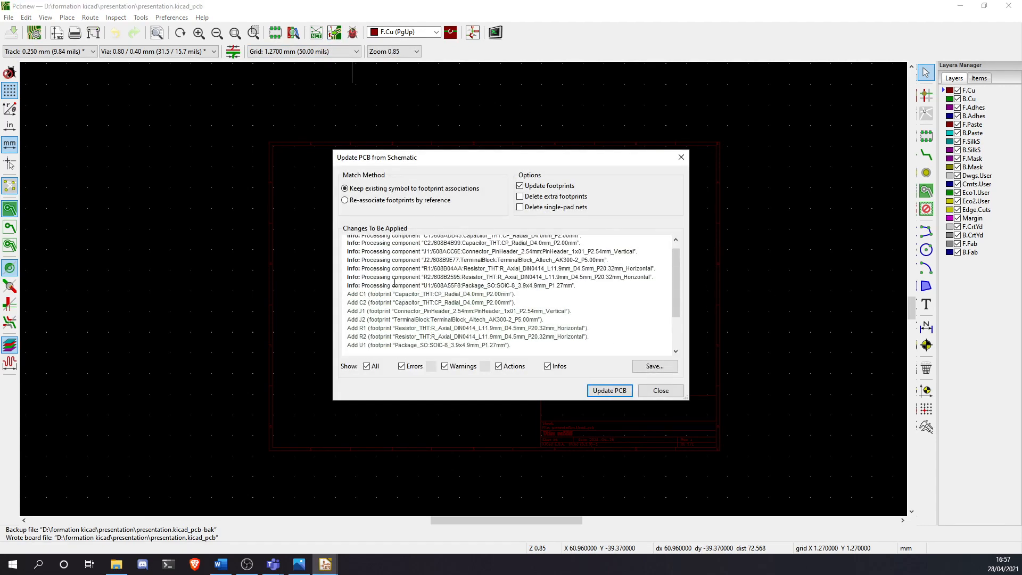
{"action": "scroll", "coordinate": [375, 299], "scroll_direction": "down", "scroll_amount": 2}
{"action": "left_click", "coordinate": [612, 394]}
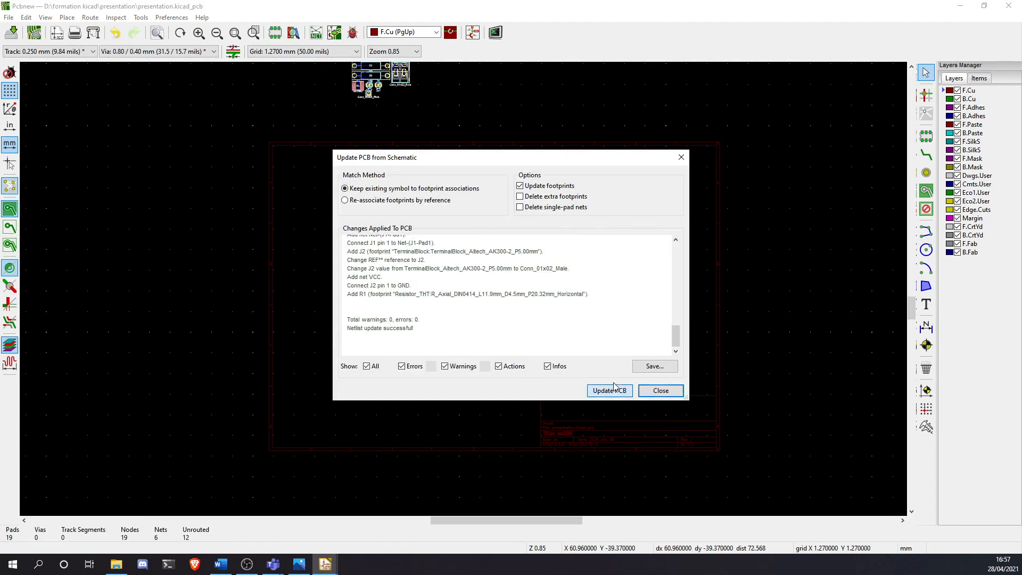
{"action": "left_click", "coordinate": [660, 391]}
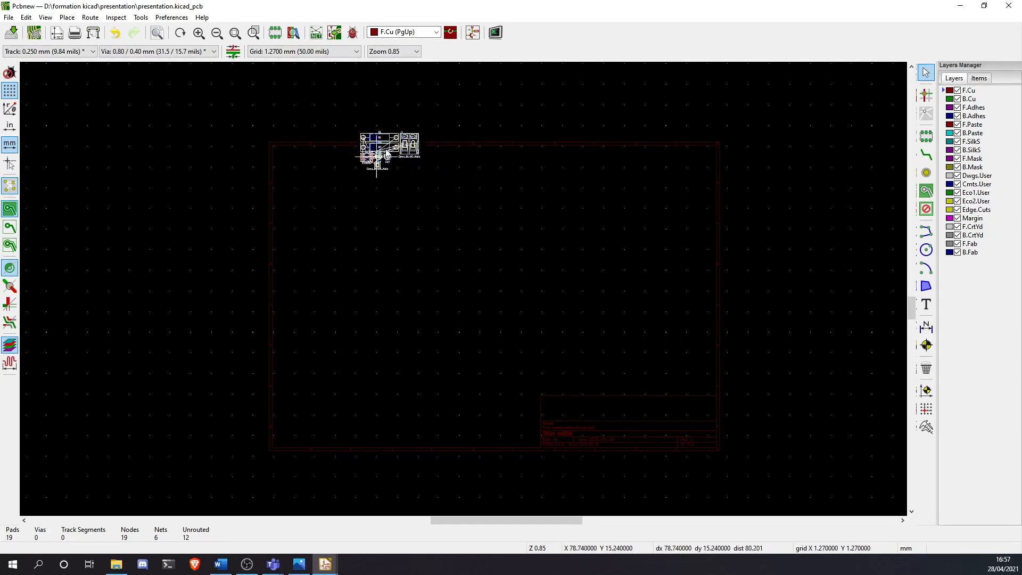
Place the imported footprint group just above the sheet frame's upper edge and look over the board sheet
{"action": "scroll", "coordinate": [475, 262], "scroll_direction": "up", "scroll_amount": 6}
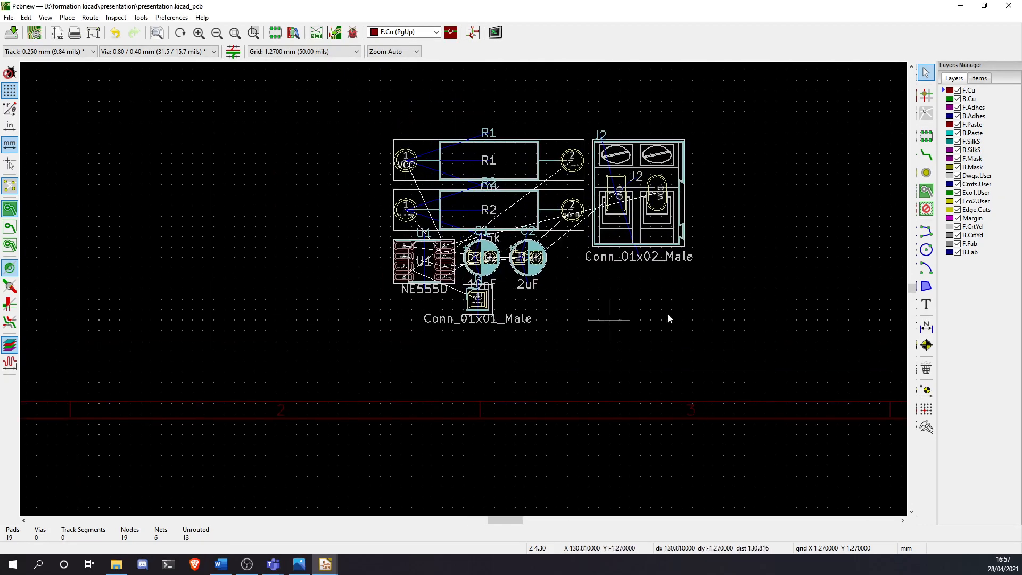
{"action": "scroll", "coordinate": [578, 320], "scroll_direction": "down", "scroll_amount": 1}
{"action": "scroll", "coordinate": [464, 289], "scroll_direction": "down", "scroll_amount": 3}
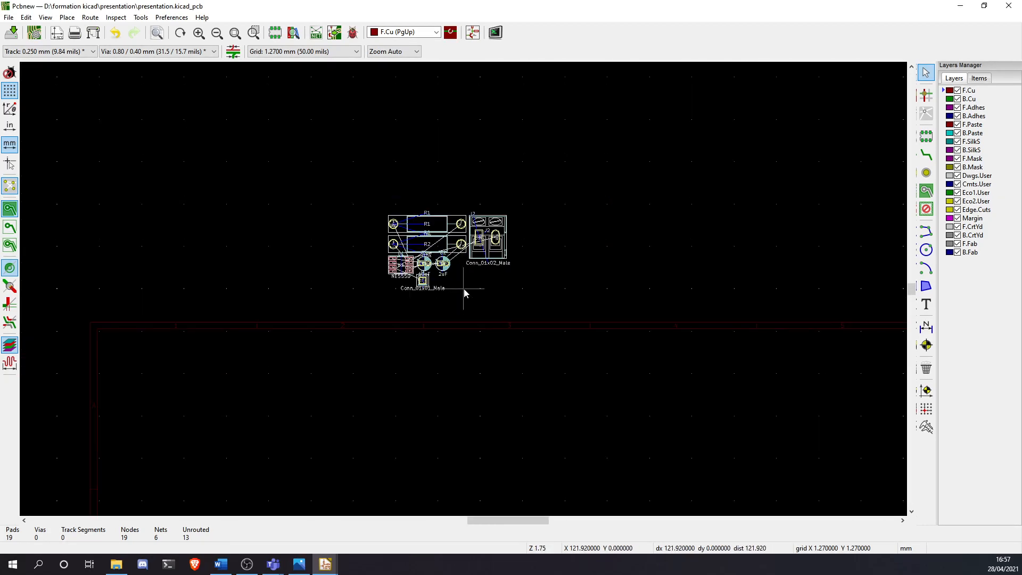
{"action": "scroll", "coordinate": [439, 299], "scroll_direction": "down", "scroll_amount": 1}
{"action": "middle_click_drag", "start_coordinate": [537, 409], "coordinate": [413, 237]}
{"action": "scroll", "coordinate": [414, 241], "scroll_direction": "down", "scroll_amount": 1}
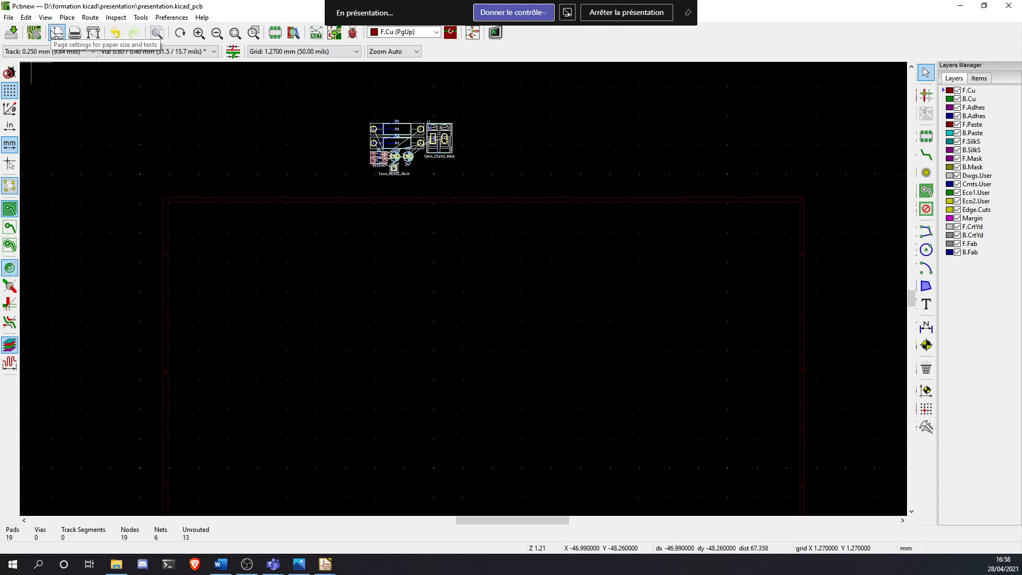
{"action": "scroll", "coordinate": [456, 313], "scroll_direction": "down", "scroll_amount": 3}
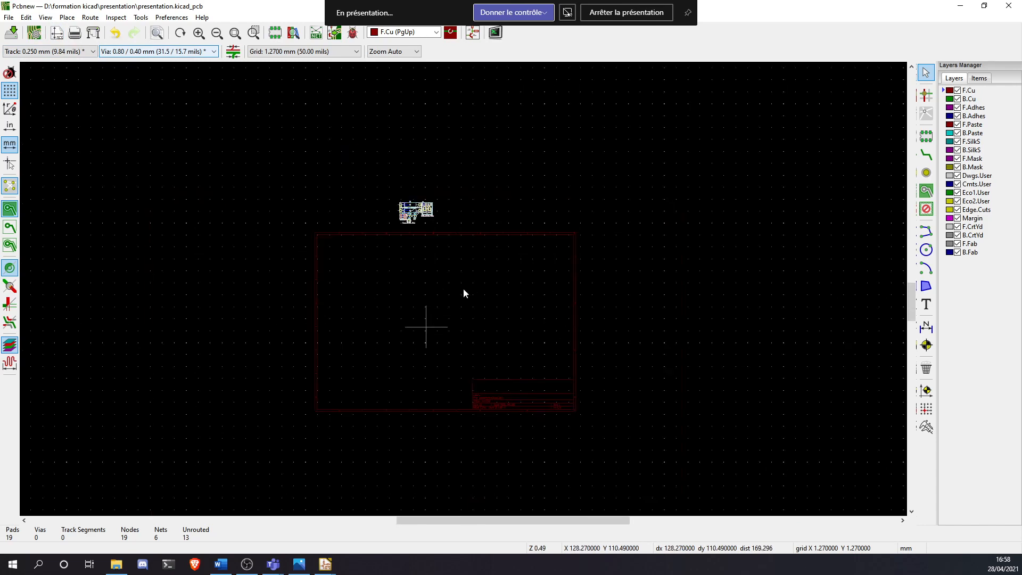
{"action": "scroll", "coordinate": [463, 292], "scroll_direction": "up", "scroll_amount": 1}
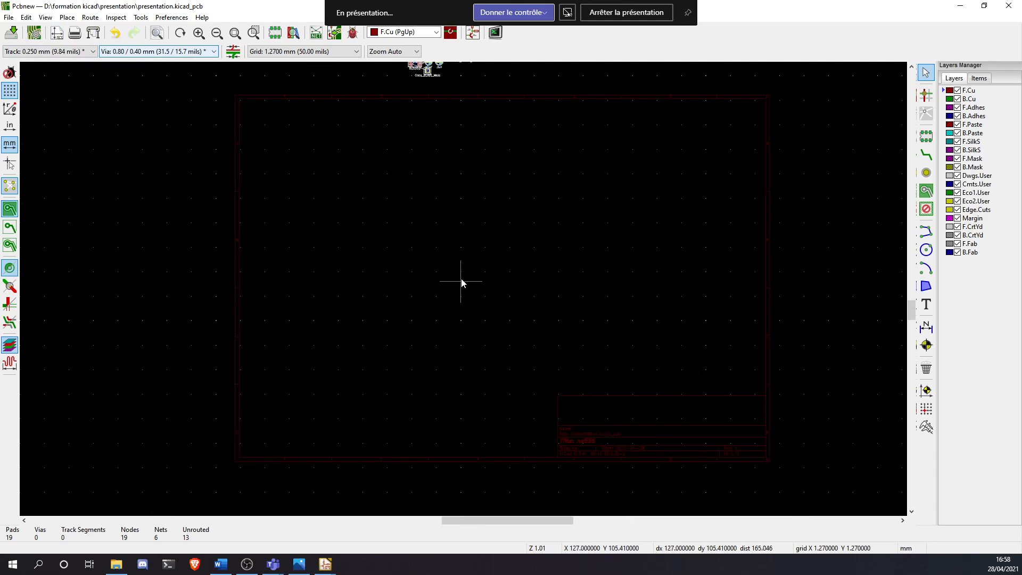
Try 6 and 10 copper layers in the board setup and set the count back to 2
{"action": "left_click", "coordinate": [37, 37]}
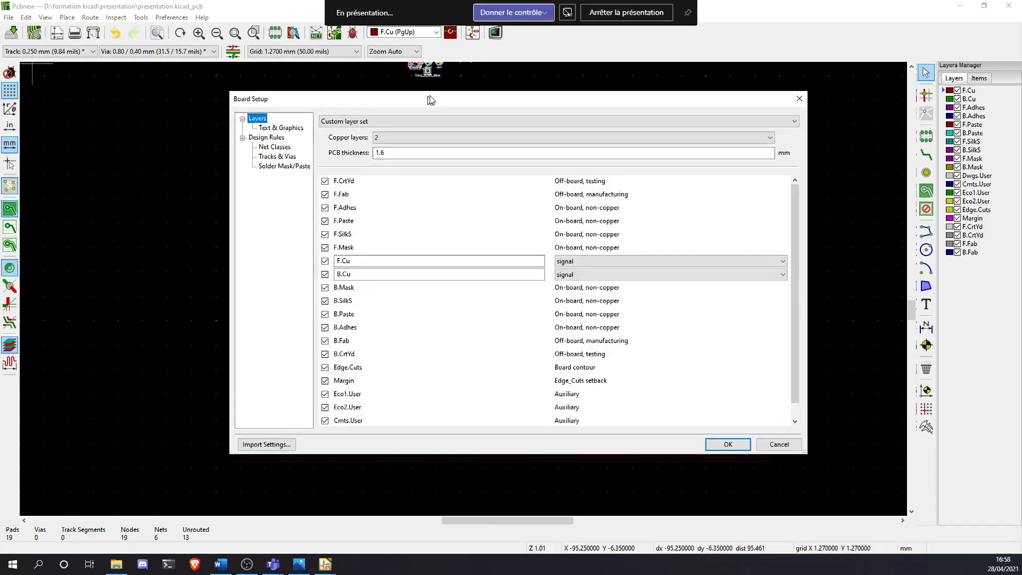
{"action": "left_click_drag", "start_coordinate": [429, 99], "coordinate": [453, 109]}
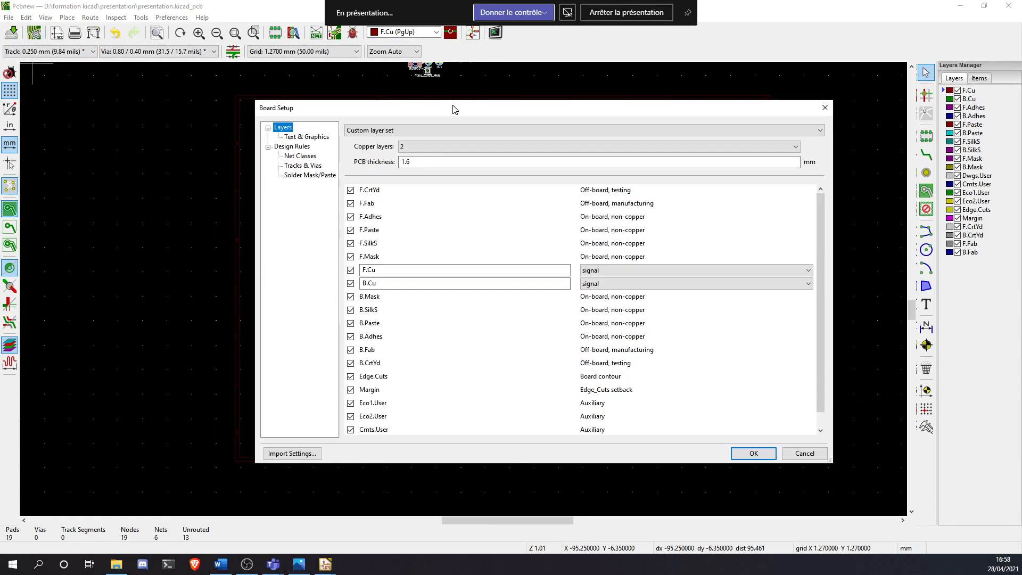
{"action": "left_click", "coordinate": [437, 147]}
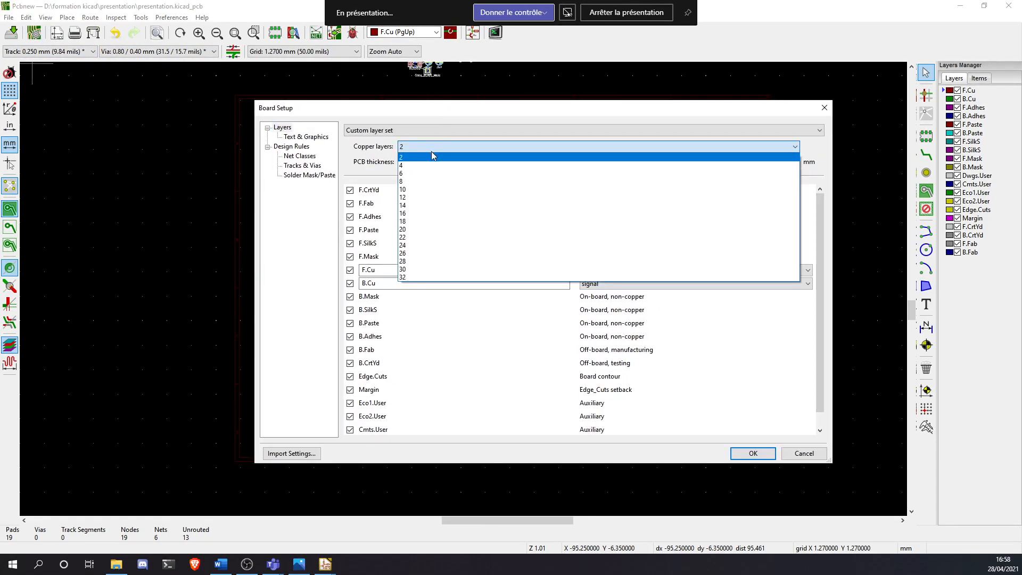
{"action": "left_click", "coordinate": [428, 173]}
{"action": "left_click", "coordinate": [424, 144]}
{"action": "left_click", "coordinate": [426, 189]}
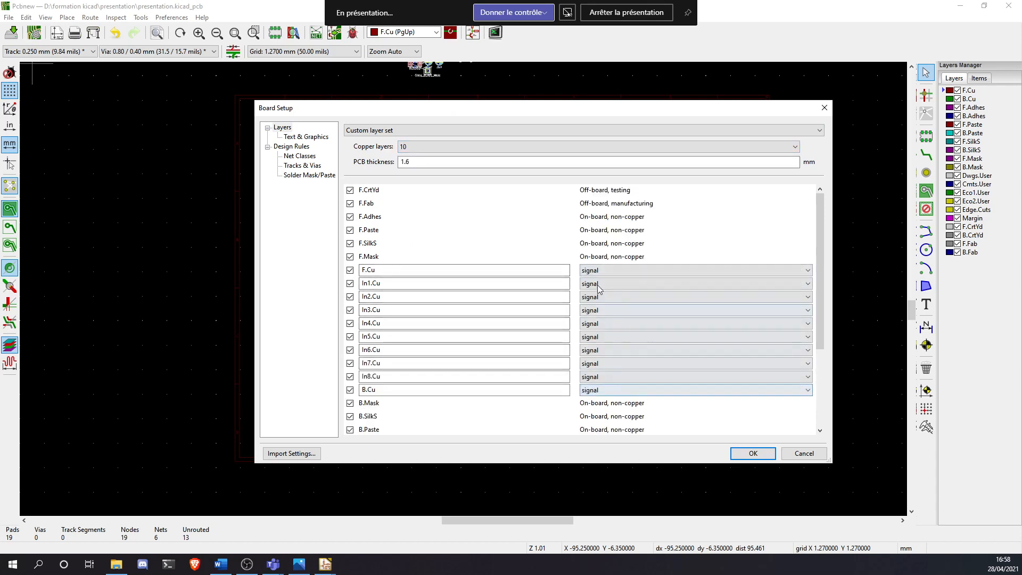
{"action": "left_click", "coordinate": [466, 147]}
{"action": "left_click", "coordinate": [460, 158]}
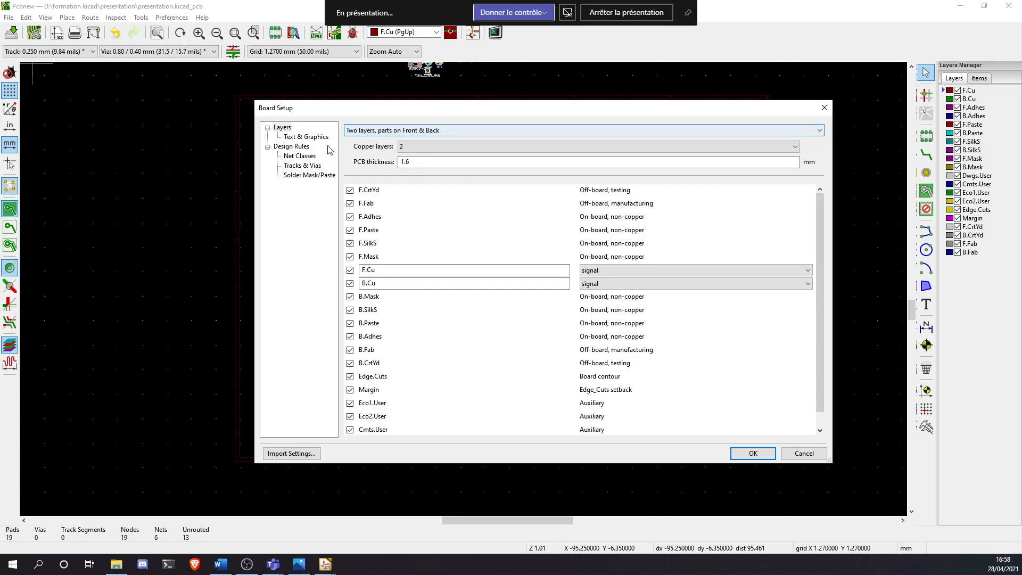
Review the default text and graphics properties and the minimum track, via and hole design rules in the board setup
{"action": "left_click", "coordinate": [301, 136]}
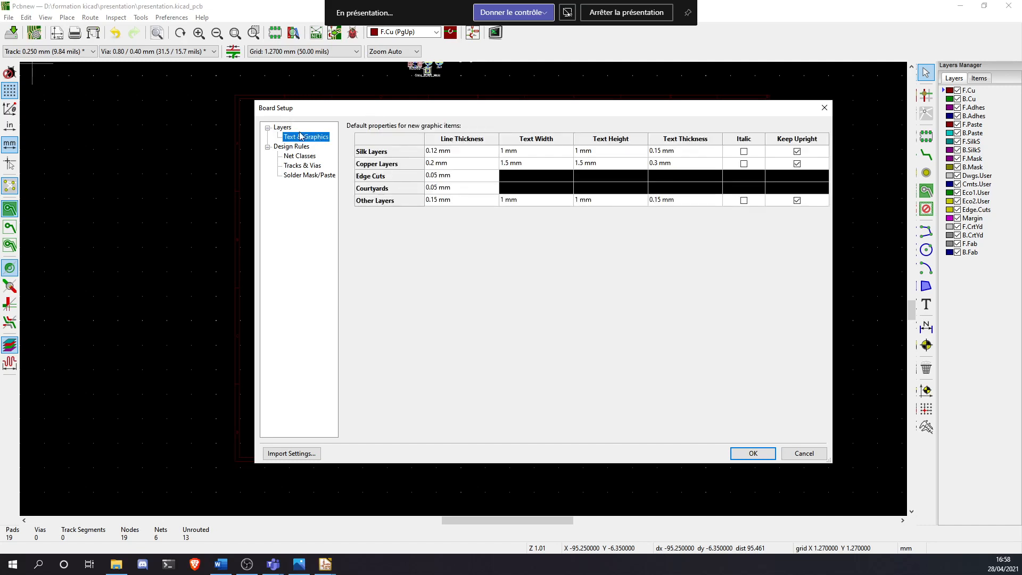
{"action": "left_click", "coordinate": [460, 154]}
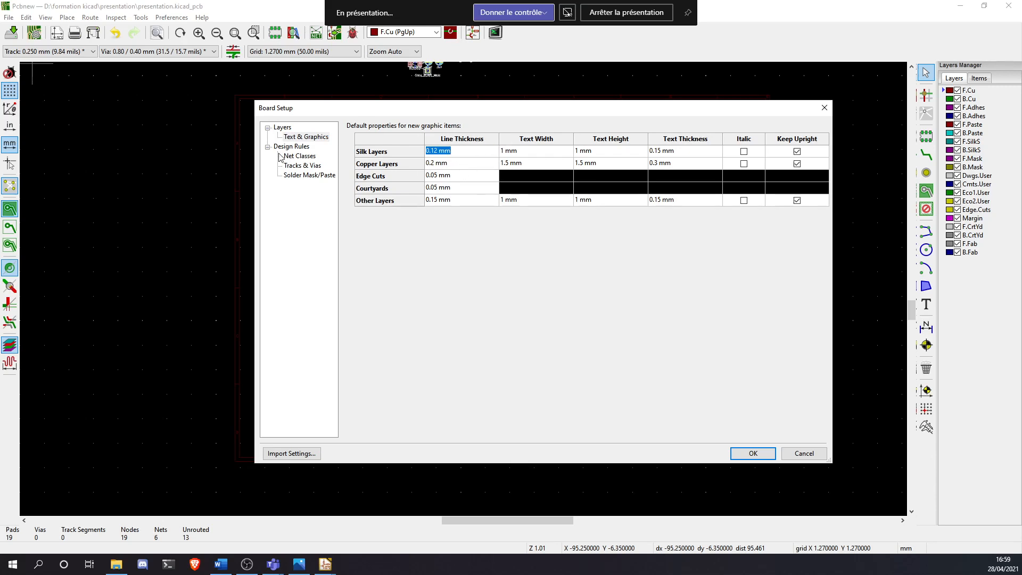
{"action": "left_click", "coordinate": [296, 147]}
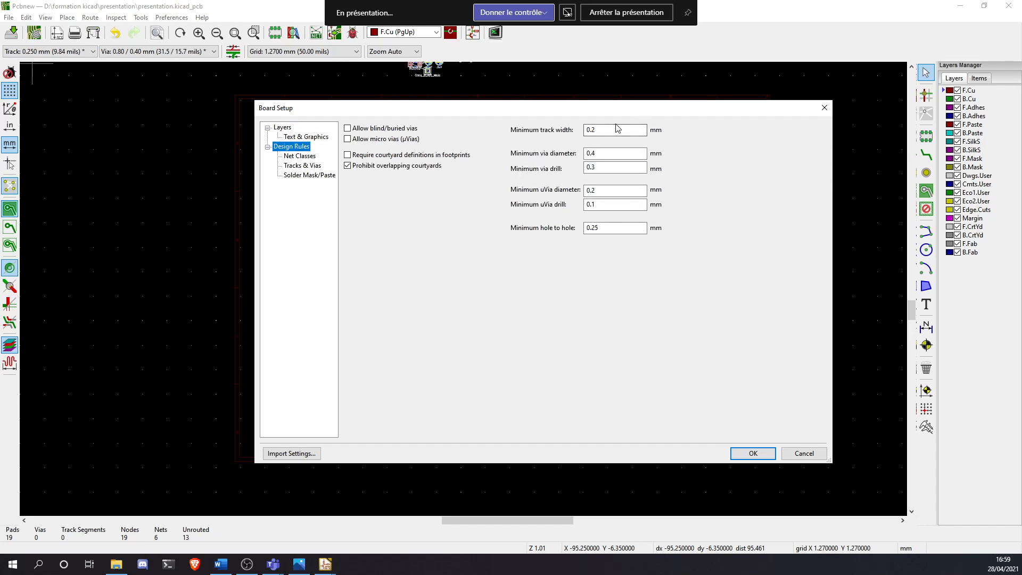
{"action": "left_click", "coordinate": [508, 134]}
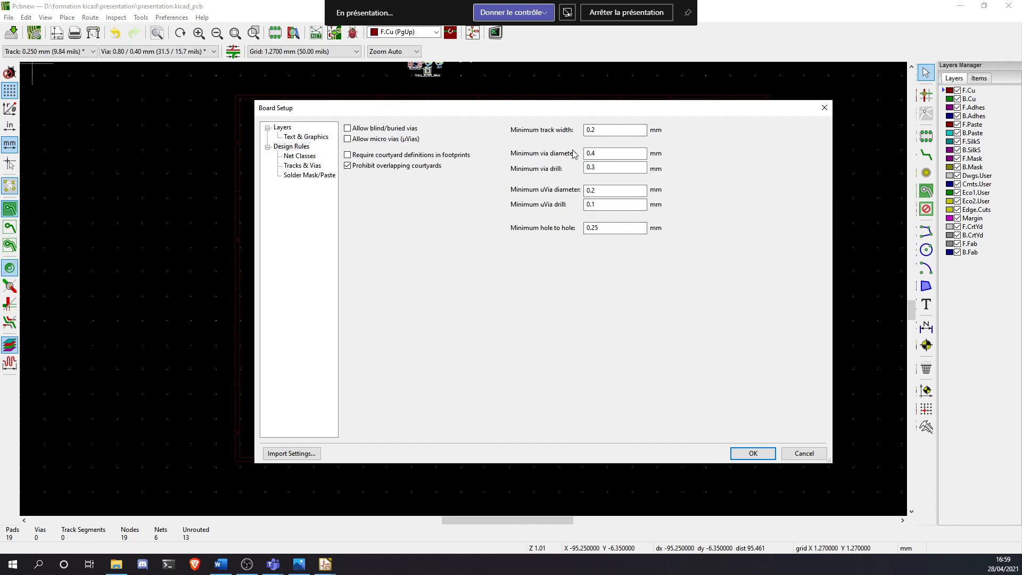
Examine the Default net class and go through the board's nets, including /THR-TR, in the net class memberships
{"action": "left_click", "coordinate": [300, 156]}
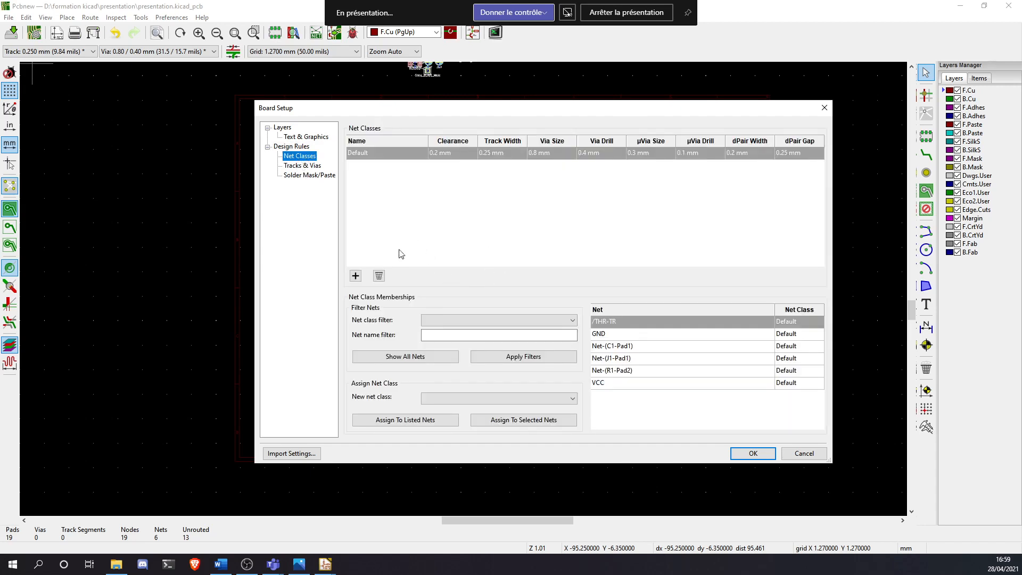
{"action": "left_click", "coordinate": [382, 172]}
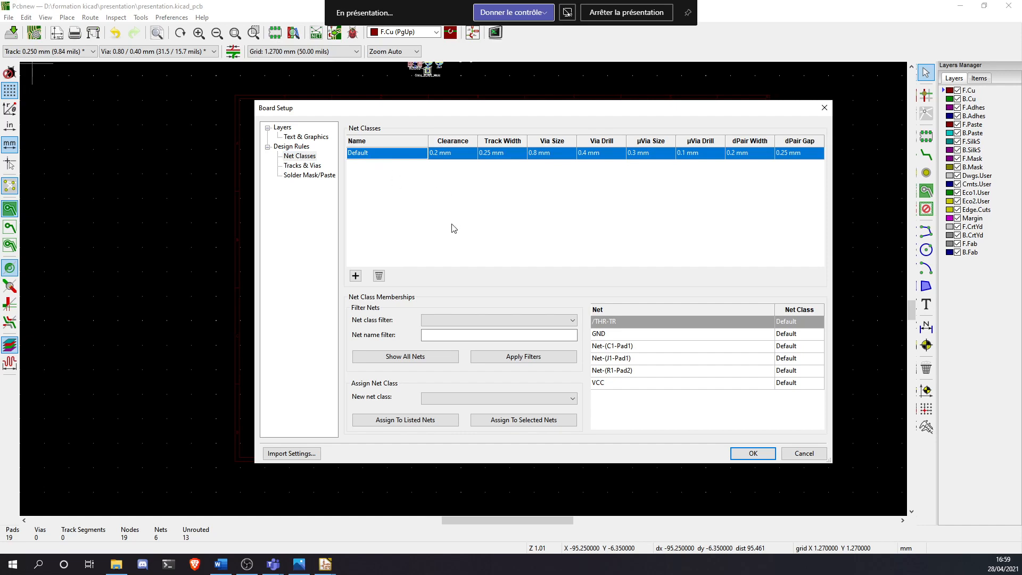
{"action": "left_click", "coordinate": [682, 348]}
{"action": "left_click", "coordinate": [685, 379]}
{"action": "left_click", "coordinate": [681, 359]}
{"action": "left_click", "coordinate": [677, 347]}
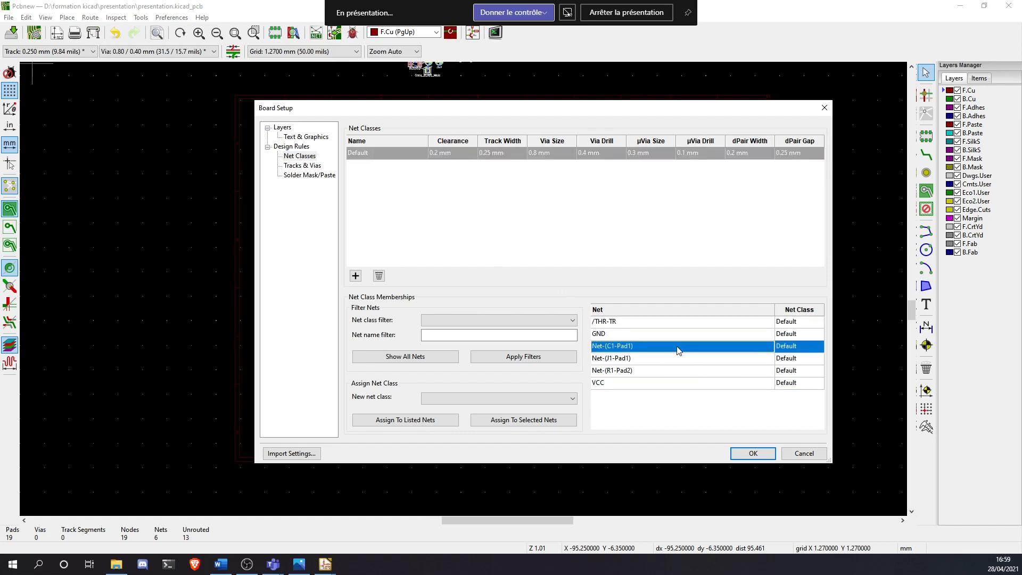
{"action": "left_click", "coordinate": [645, 358]}
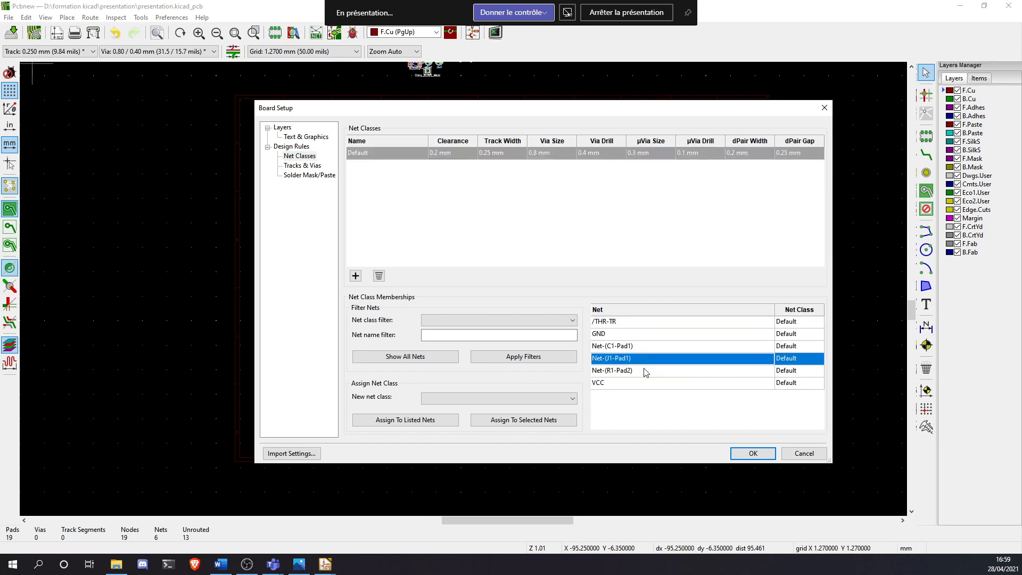
{"action": "left_click", "coordinate": [646, 371]}
{"action": "left_click", "coordinate": [645, 347]}
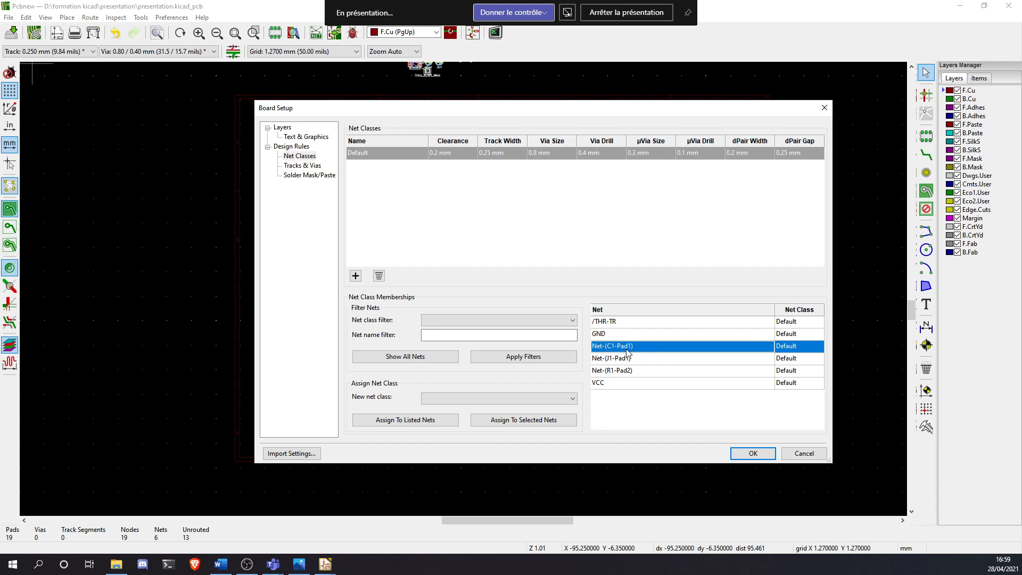
{"action": "left_click", "coordinate": [612, 323]}
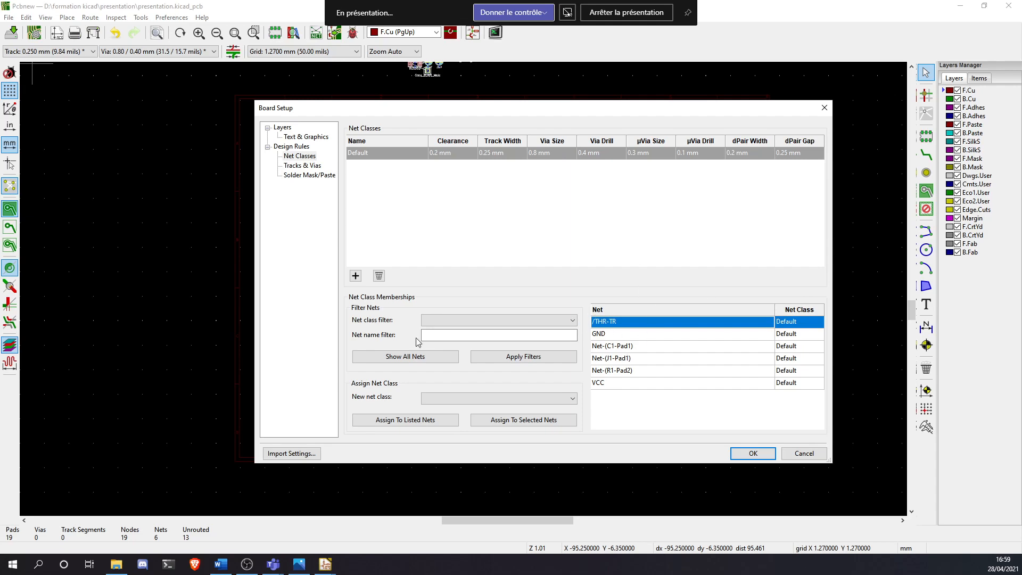
View the NE555 schematic in Eeschema, return to Pcbnew's Default net class, and close the board setup without applying changes
{"action": "left_click", "coordinate": [325, 564]}
{"action": "left_click", "coordinate": [307, 525]}
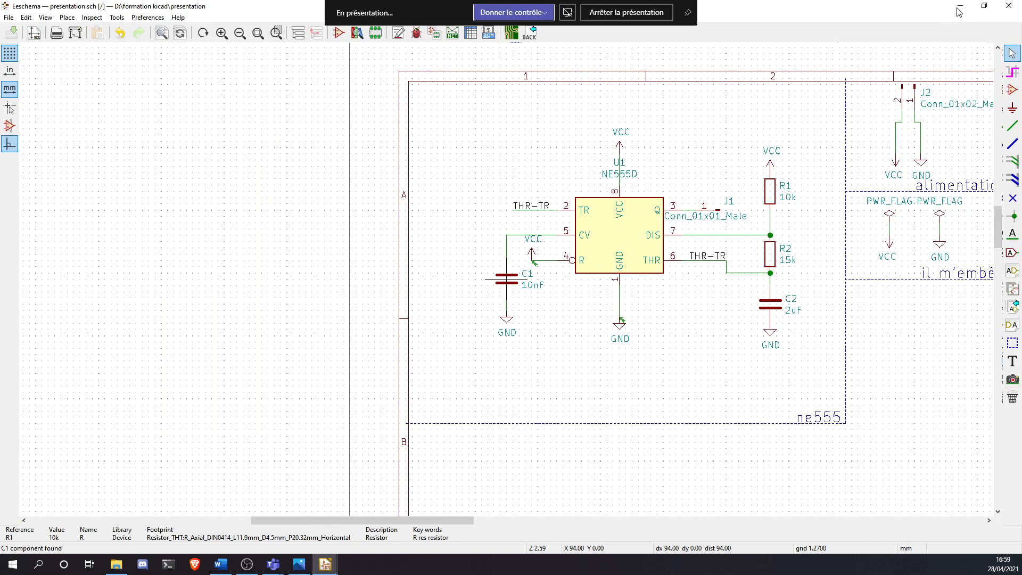
{"action": "left_click", "coordinate": [325, 564]}
{"action": "left_click", "coordinate": [490, 521]}
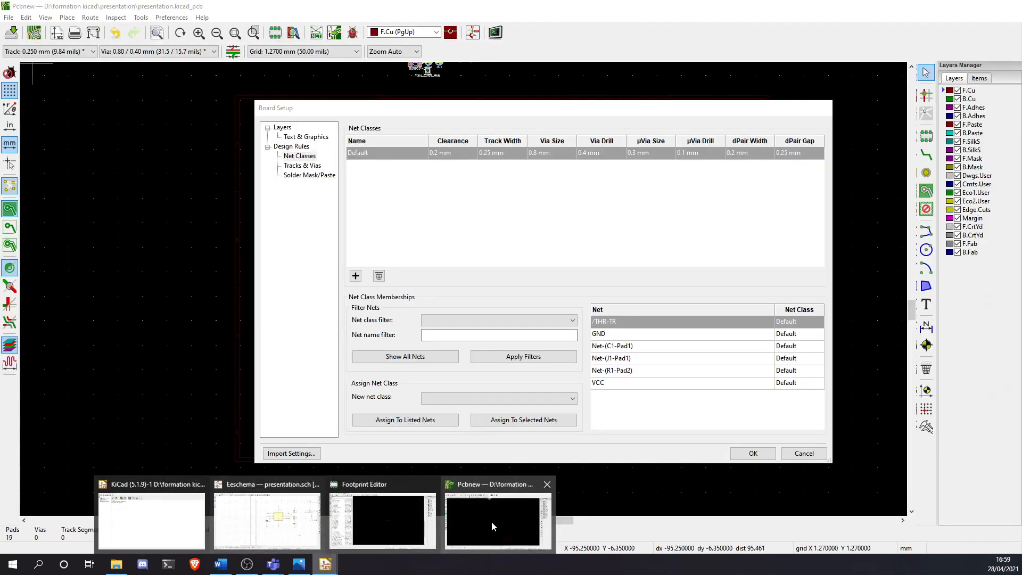
{"action": "left_click", "coordinate": [325, 564]}
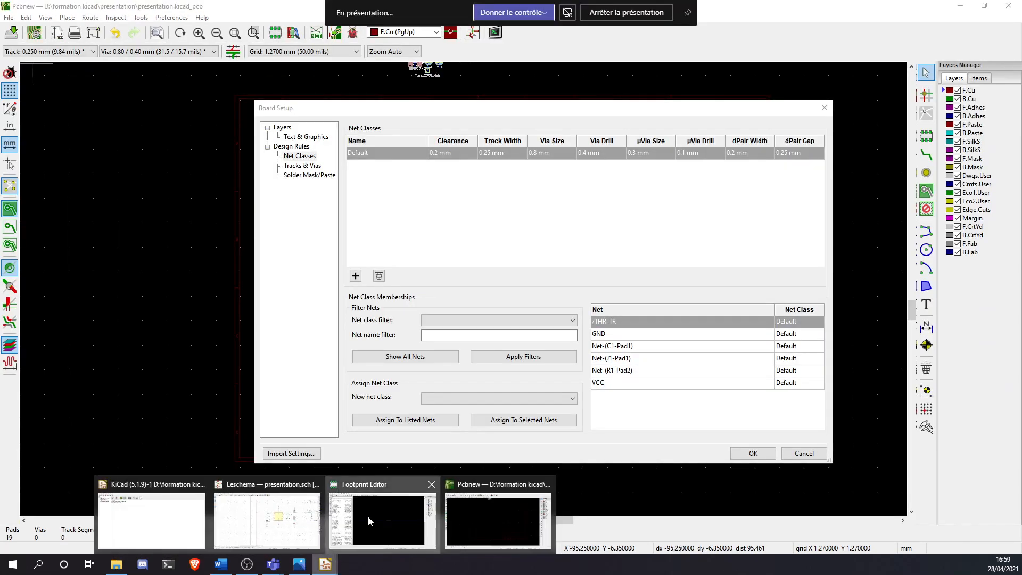
{"action": "left_click", "coordinate": [368, 516]}
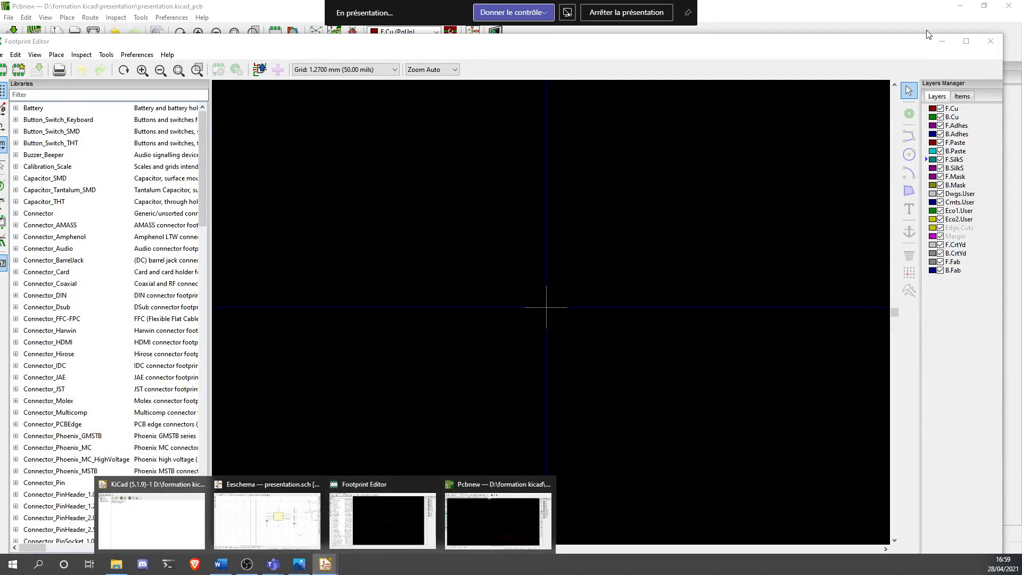
{"action": "left_click", "coordinate": [325, 564]}
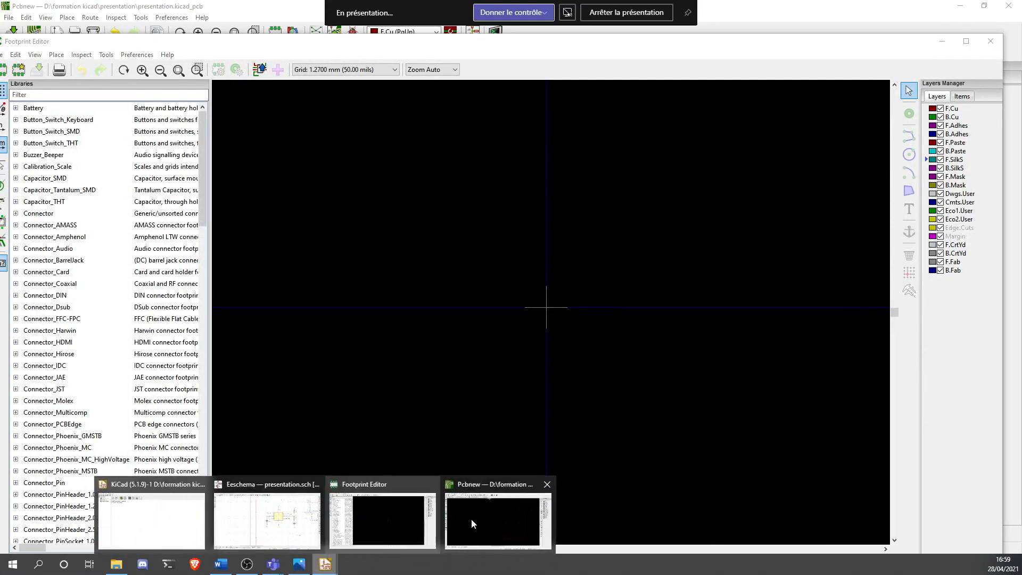
{"action": "left_click", "coordinate": [471, 518]}
{"action": "left_click", "coordinate": [367, 153]}
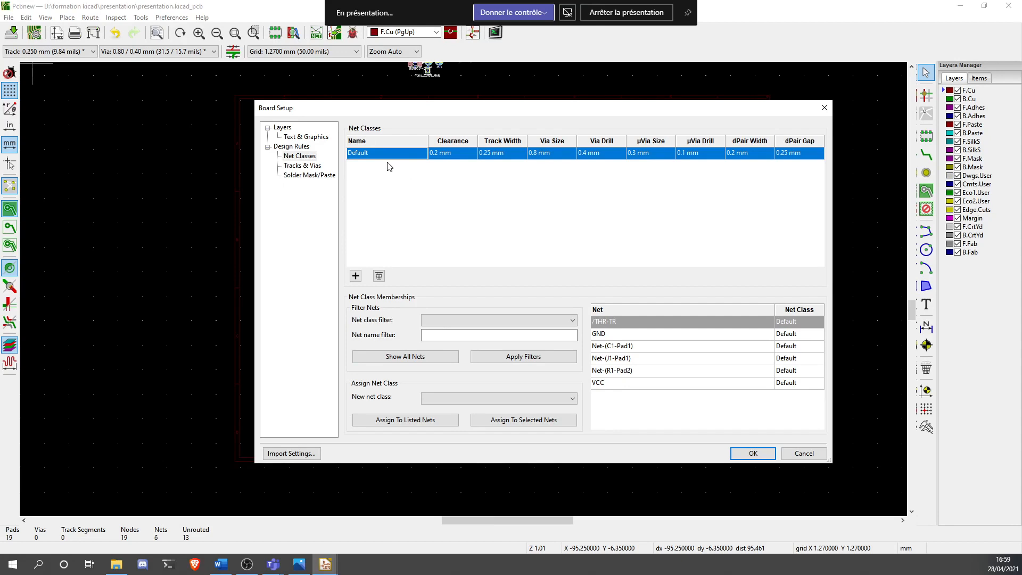
{"action": "left_click", "coordinate": [824, 107]}
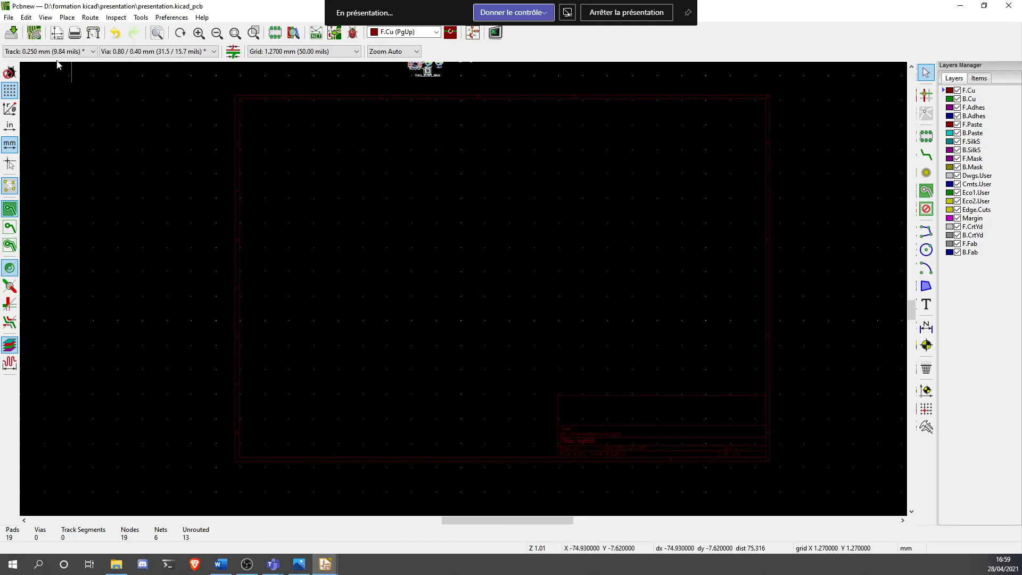
Add a 0.4 mm width to the board's pre-defined track sizes and apply the board setup
{"action": "left_click", "coordinate": [40, 52]}
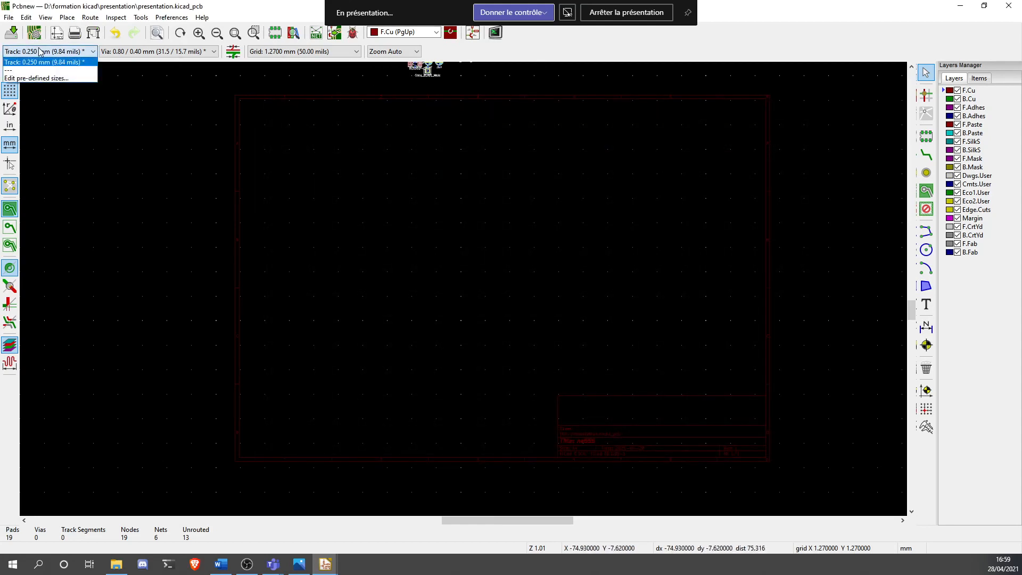
{"action": "left_click", "coordinate": [48, 78]}
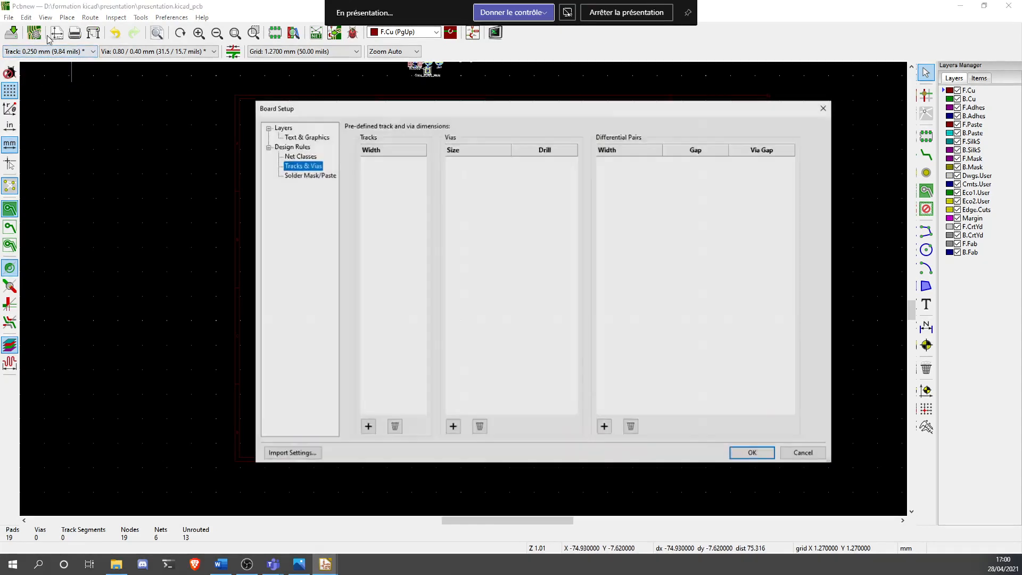
{"action": "left_click", "coordinate": [367, 426]}
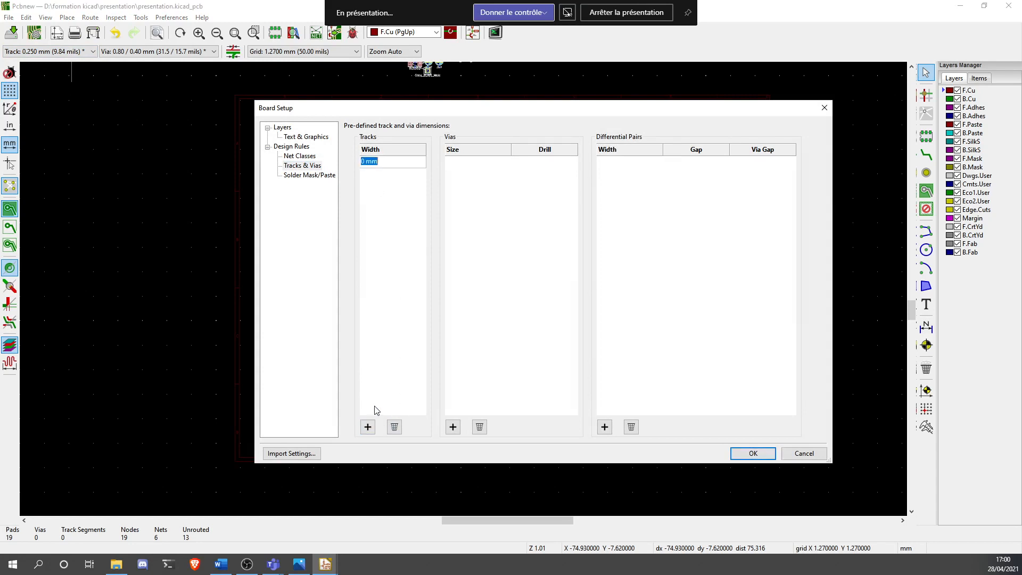
{"action": "type", "text": "0.4"}
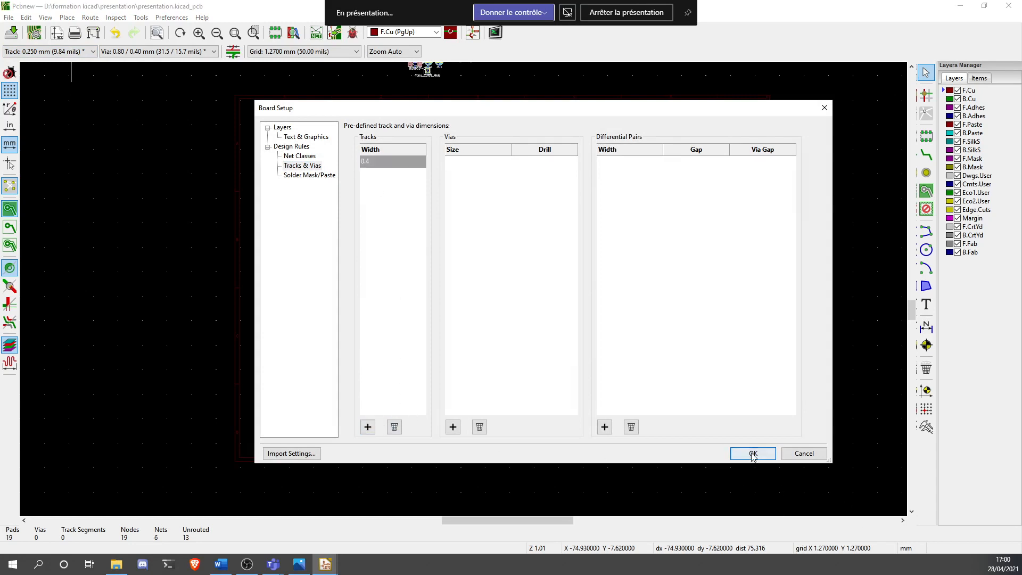
{"action": "left_click", "coordinate": [752, 452]}
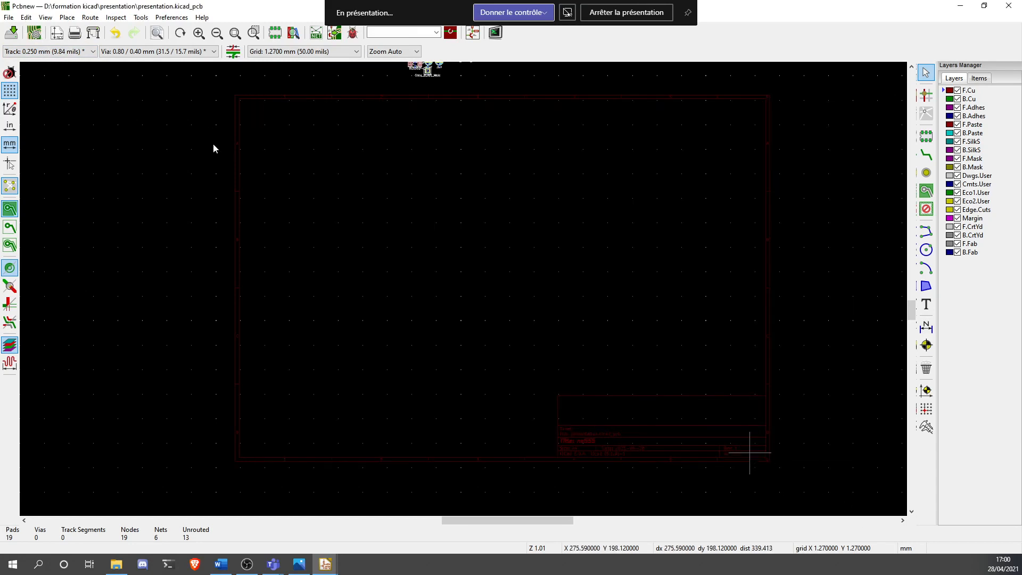
Select the 0.400 mm track width and route a straight horizontal test track inside the sheet frame on F.Cu
{"action": "left_click", "coordinate": [46, 56]}
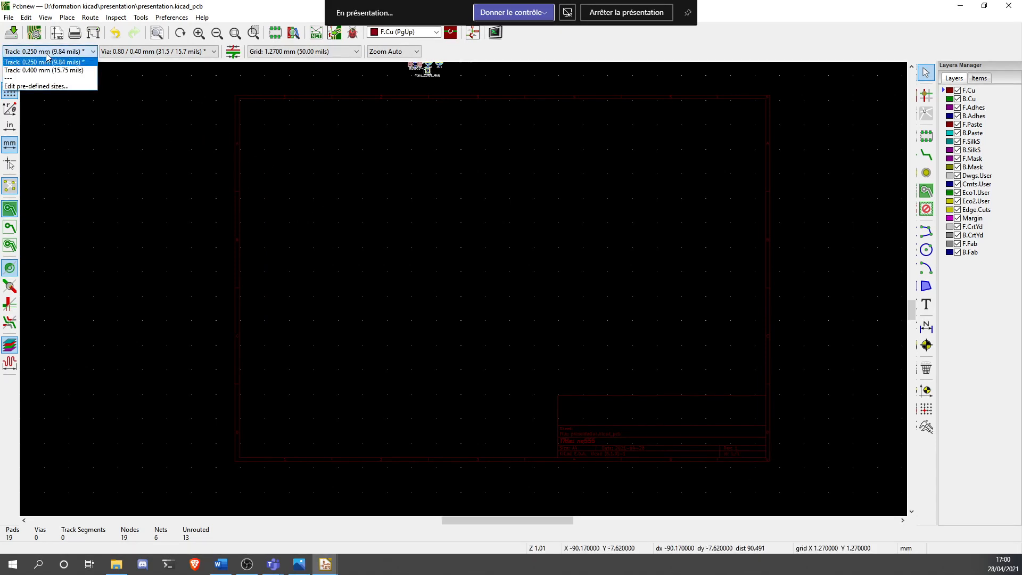
{"action": "left_click", "coordinate": [32, 71]}
{"action": "scroll", "coordinate": [314, 169], "scroll_direction": "up", "scroll_amount": 3}
{"action": "key", "text": "x"}
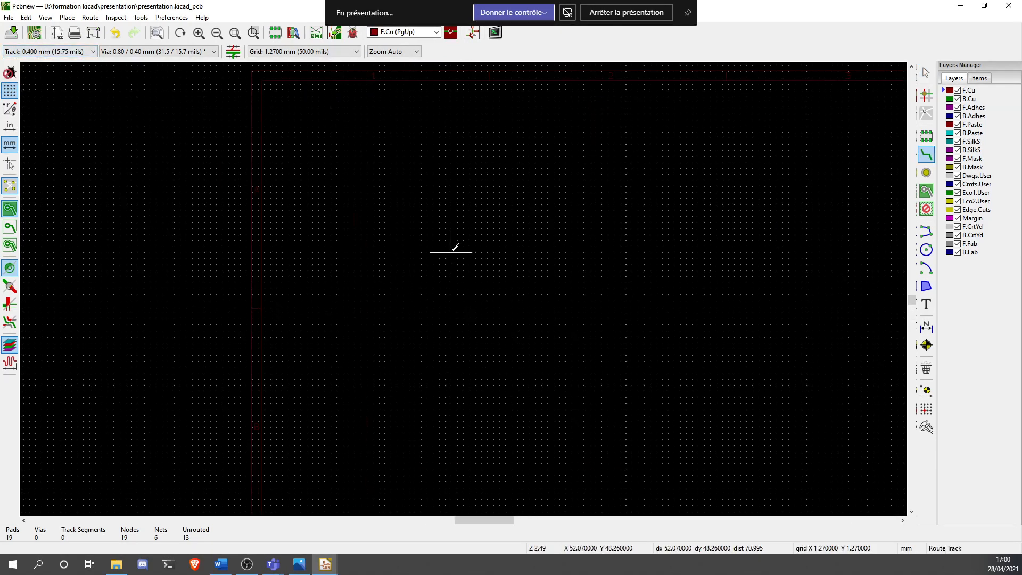
{"action": "key", "text": "Escape"}
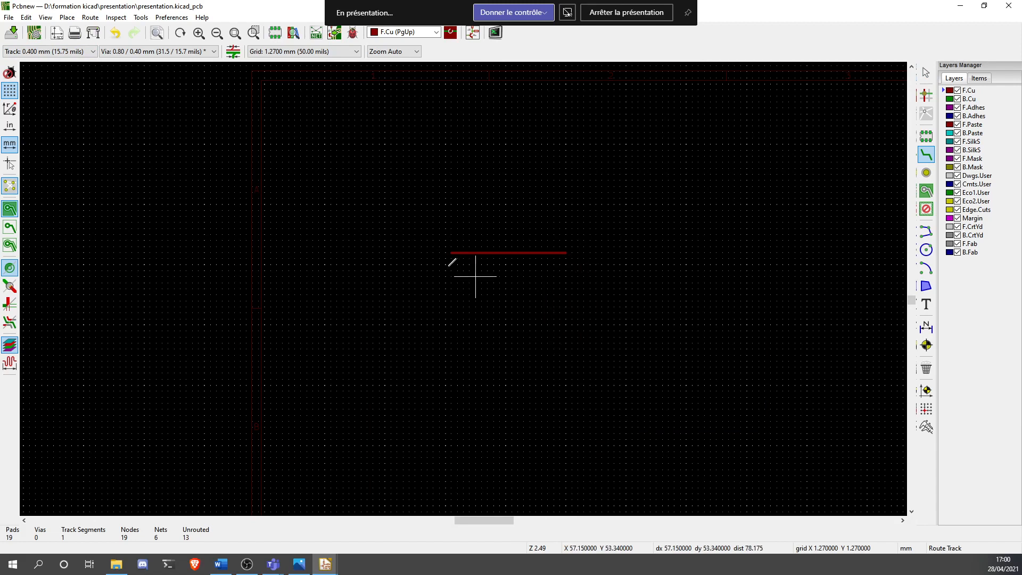
Route a short 0.250 mm comparison track above the first one, then undo both test tracks
{"action": "left_click", "coordinate": [53, 52]}
{"action": "left_click", "coordinate": [55, 64]}
{"action": "scroll", "coordinate": [596, 253], "scroll_direction": "up", "scroll_amount": 5}
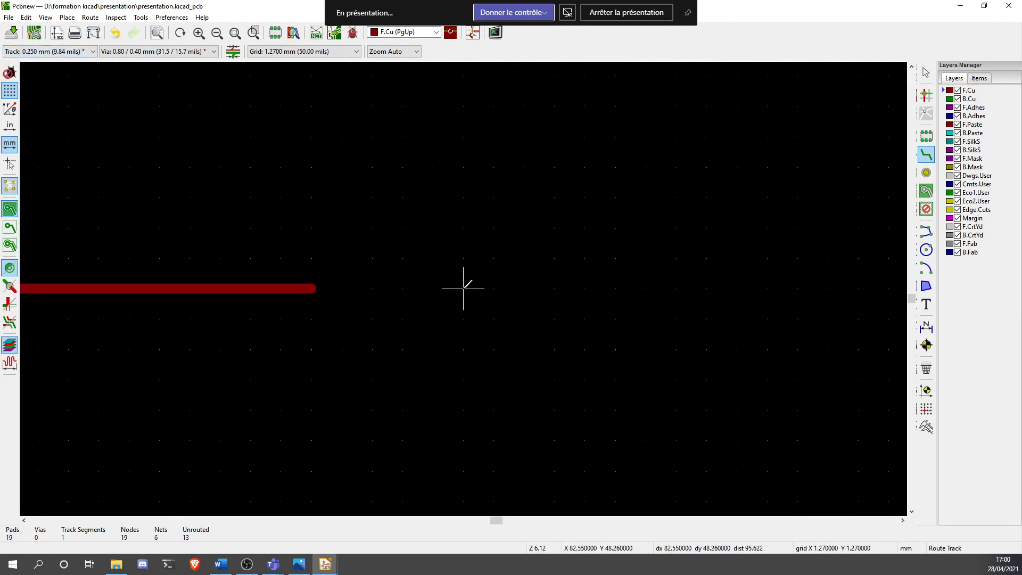
{"action": "left_click", "coordinate": [189, 228]}
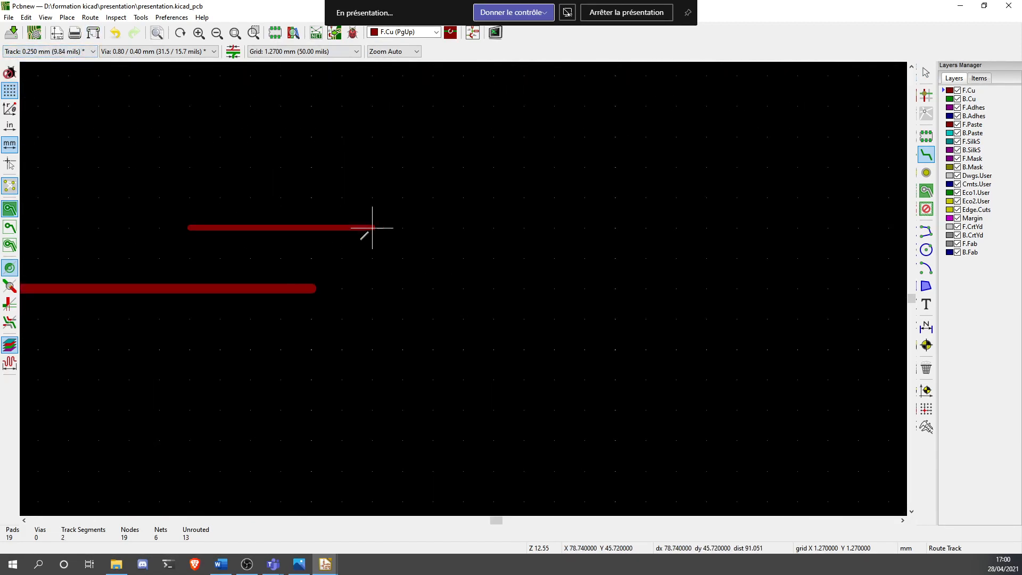
{"action": "key", "text": "Escape"}
{"action": "key", "text": "ctrl+z"}
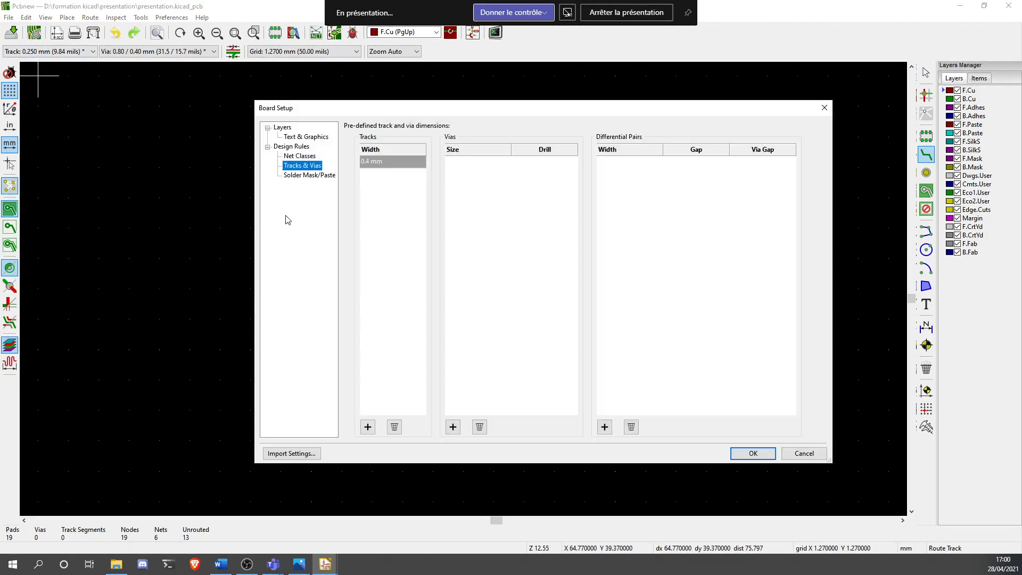
Create a net class named PWR with a track width of 0.6 mm in the board setup
{"action": "left_click", "coordinate": [301, 156]}
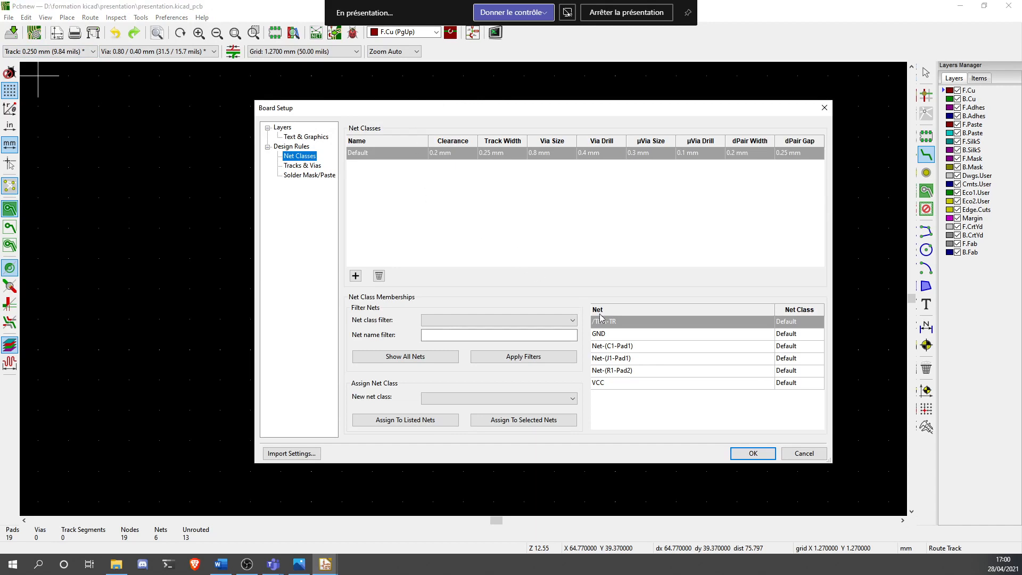
{"action": "left_click", "coordinate": [610, 335]}
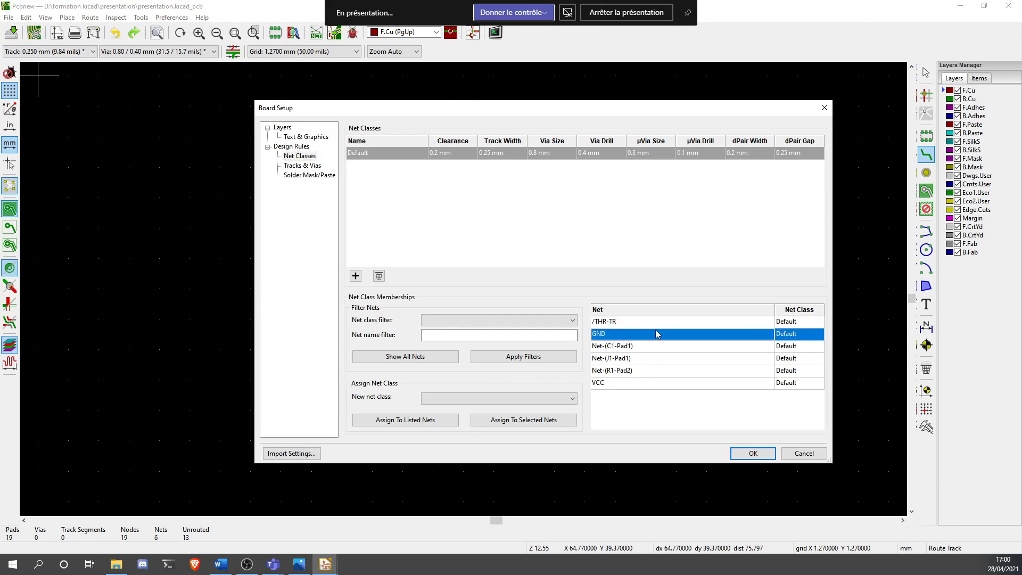
{"action": "left_click", "coordinate": [355, 275]}
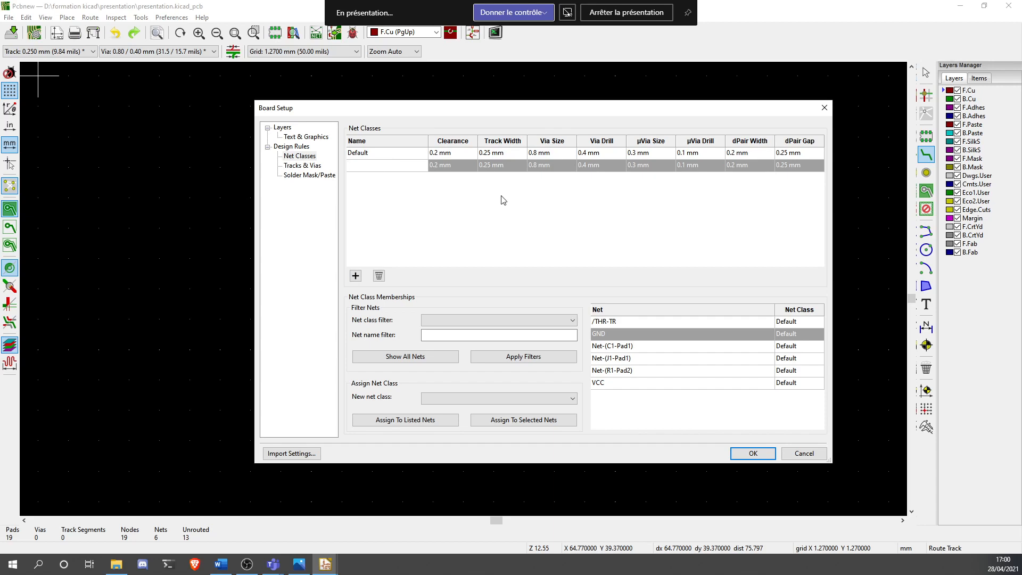
{"action": "type", "text": "PWR"}
{"action": "left_click", "coordinate": [457, 166]}
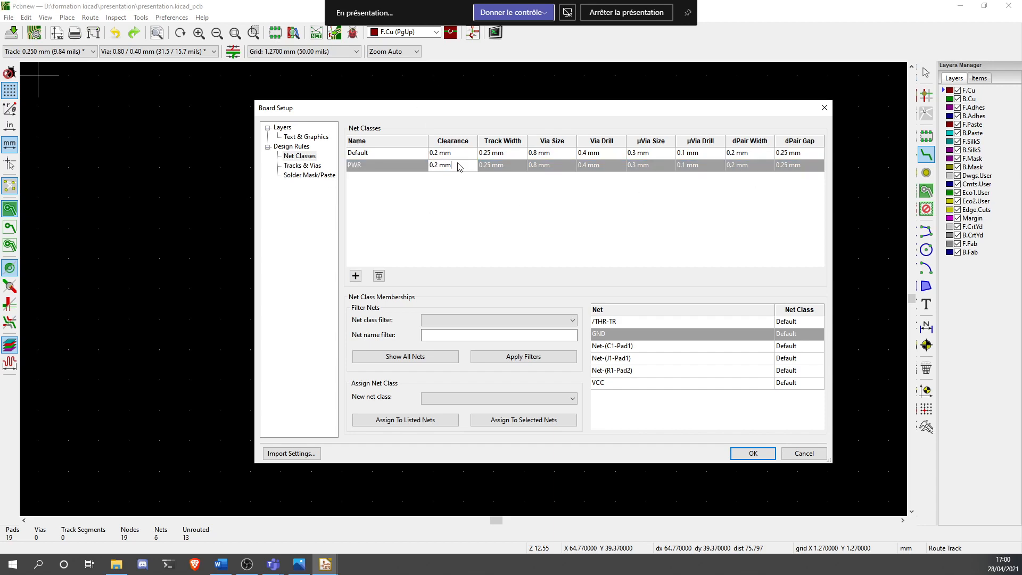
{"action": "left_click", "coordinate": [507, 168]}
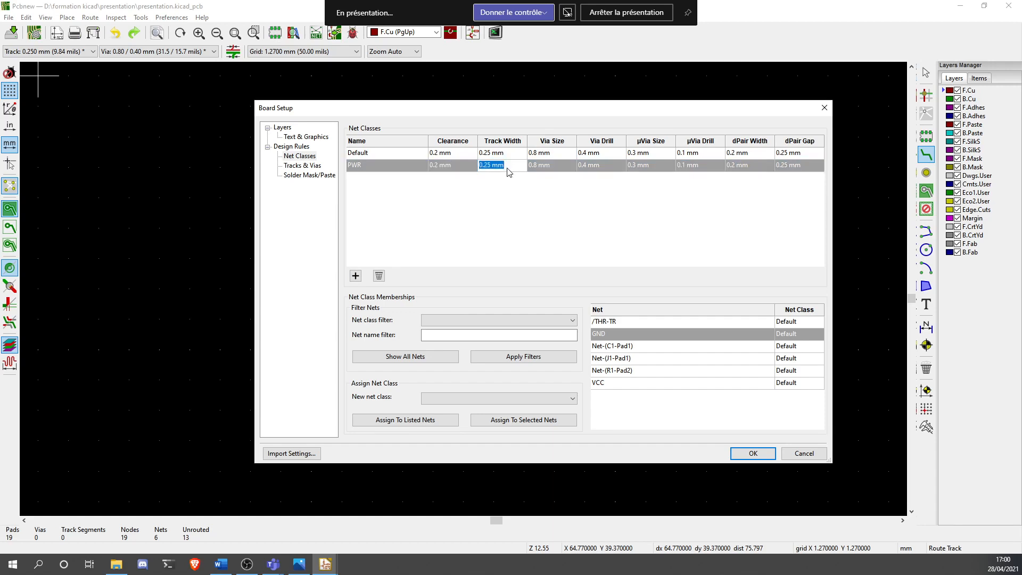
{"action": "type", "text": "0.6"}
{"action": "key", "text": "Return"}
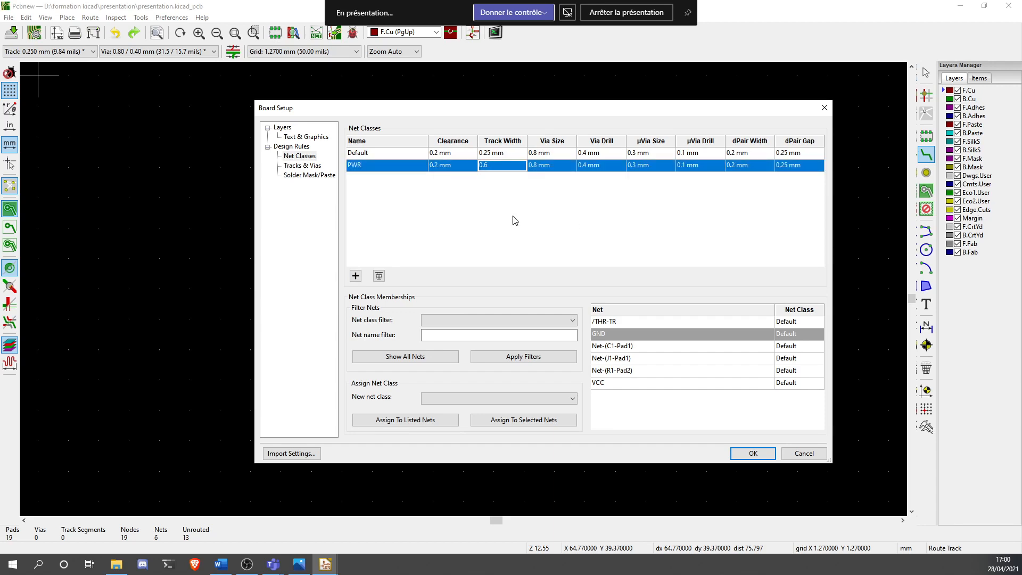
{"action": "left_click", "coordinate": [517, 169]}
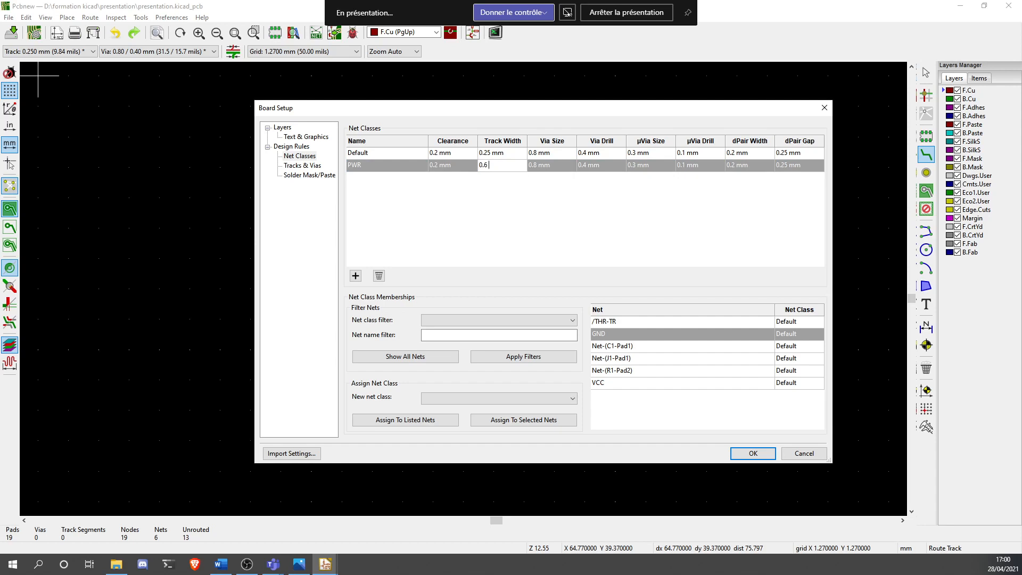
{"action": "key", "text": "Return"}
Assign the GND net to the PWR net class and apply the board setup
{"action": "left_click", "coordinate": [649, 338]}
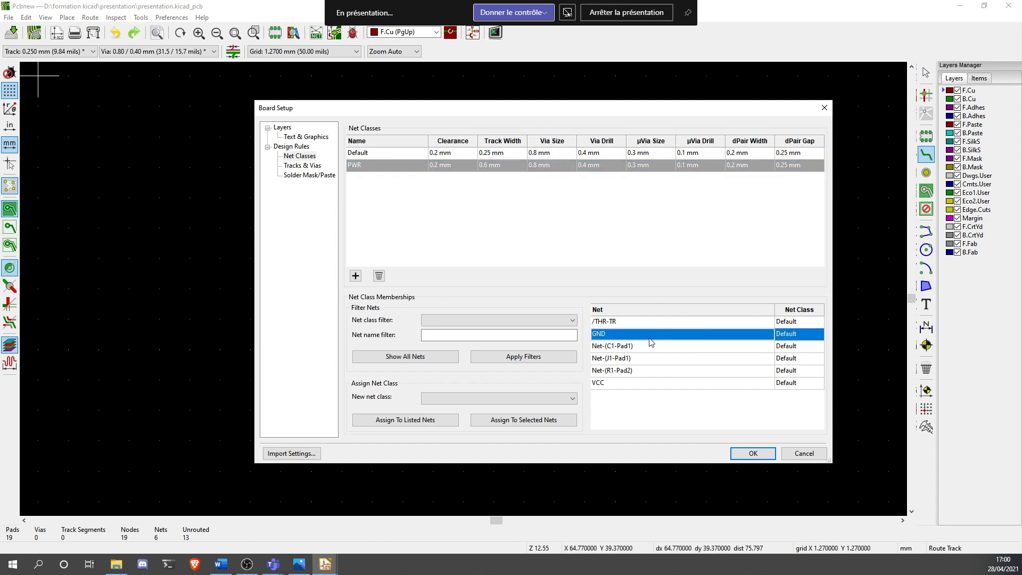
{"action": "left_click", "coordinate": [790, 334]}
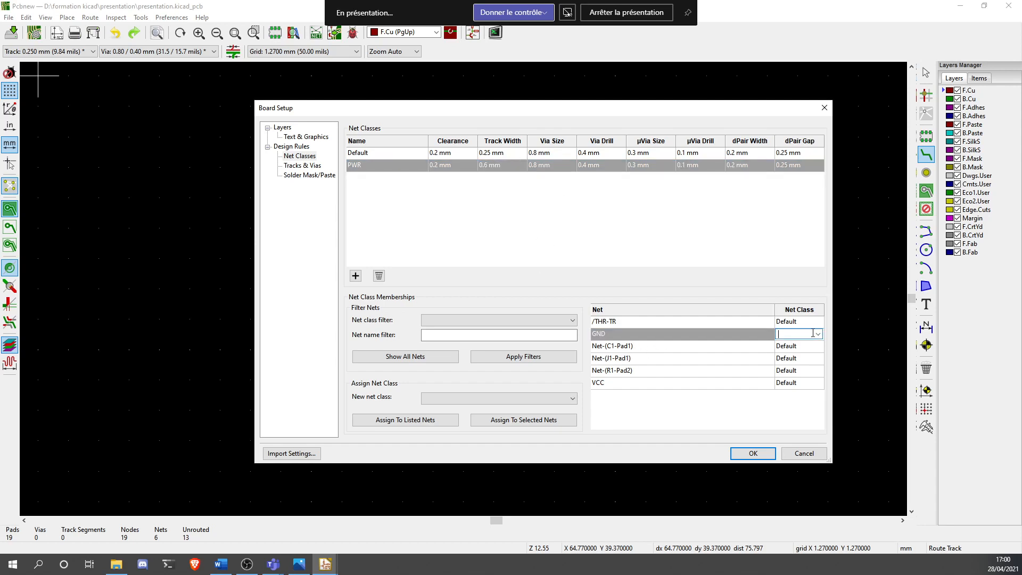
{"action": "left_click", "coordinate": [817, 333]}
{"action": "left_click", "coordinate": [800, 352]}
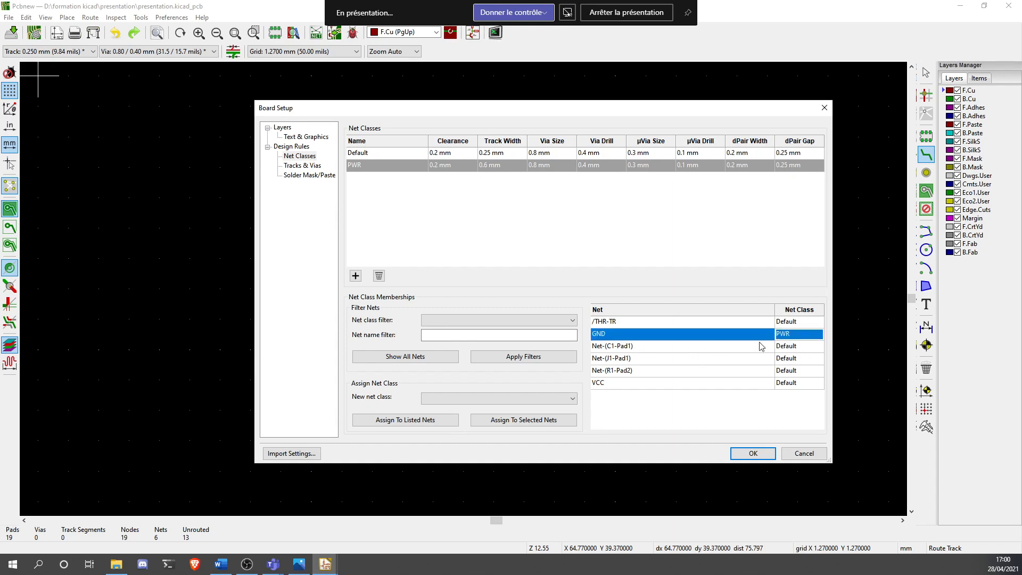
{"action": "left_click", "coordinate": [753, 452]}
Route a horizontal test track outward from U1's GND pad 1 using the PWR class width
{"action": "scroll", "coordinate": [463, 288], "scroll_direction": "down", "scroll_amount": 5}
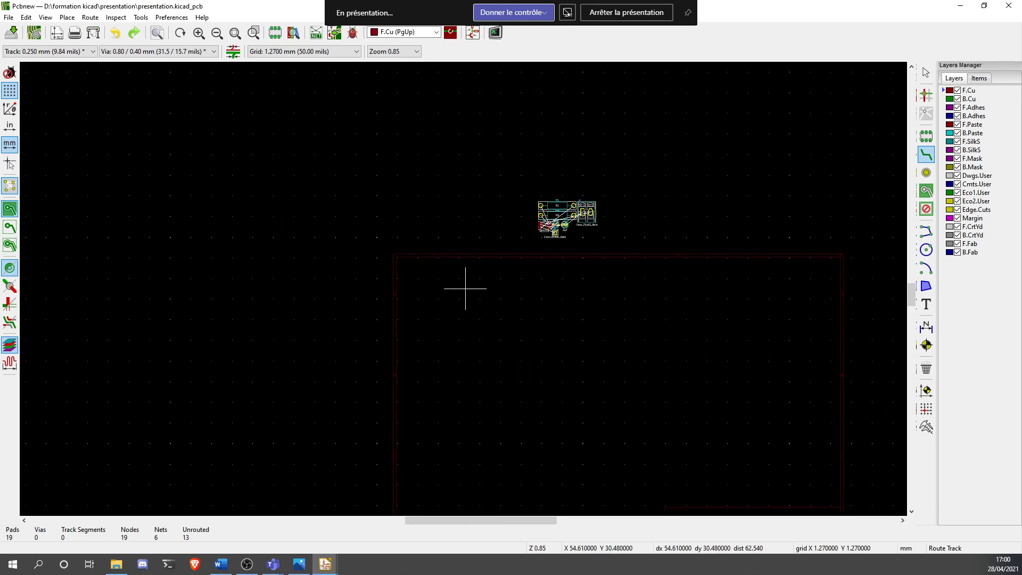
{"action": "scroll", "coordinate": [476, 287], "scroll_direction": "up", "scroll_amount": 1}
{"action": "scroll", "coordinate": [591, 212], "scroll_direction": "up", "scroll_amount": 3}
{"action": "scroll", "coordinate": [463, 288], "scroll_direction": "up", "scroll_amount": 9}
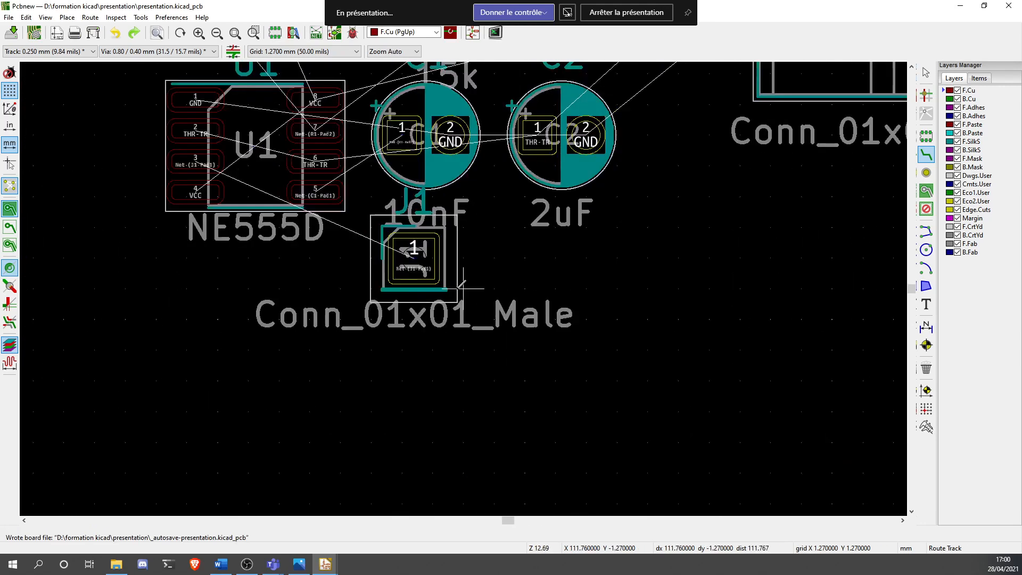
{"action": "scroll", "coordinate": [542, 428], "scroll_direction": "down", "scroll_amount": 2}
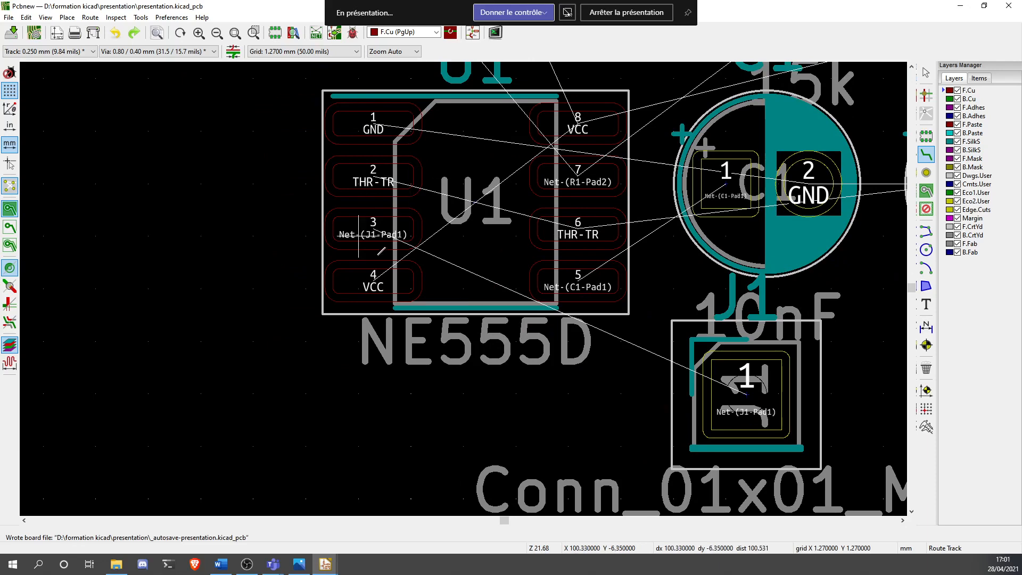
{"action": "left_click", "coordinate": [372, 281]}
{"action": "key", "text": "Escape"}
{"action": "left_click", "coordinate": [373, 128]}
{"action": "left_click", "coordinate": [154, 123]}
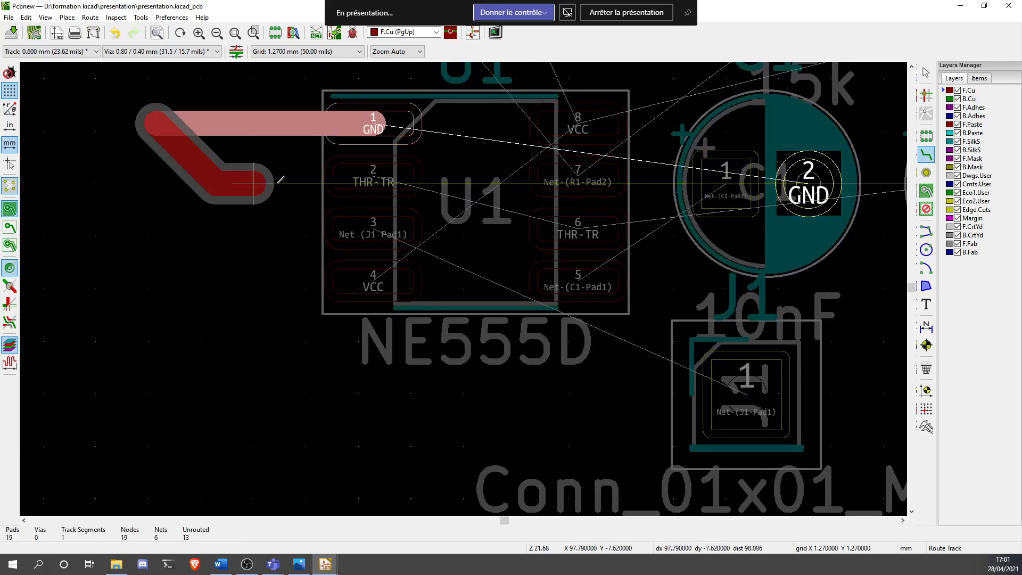
{"action": "key", "text": "Escape"}
Route a comparison track outward from U1's pad 3, then undo both test tracks
{"action": "left_click", "coordinate": [373, 229]}
{"action": "left_click", "coordinate": [207, 227]}
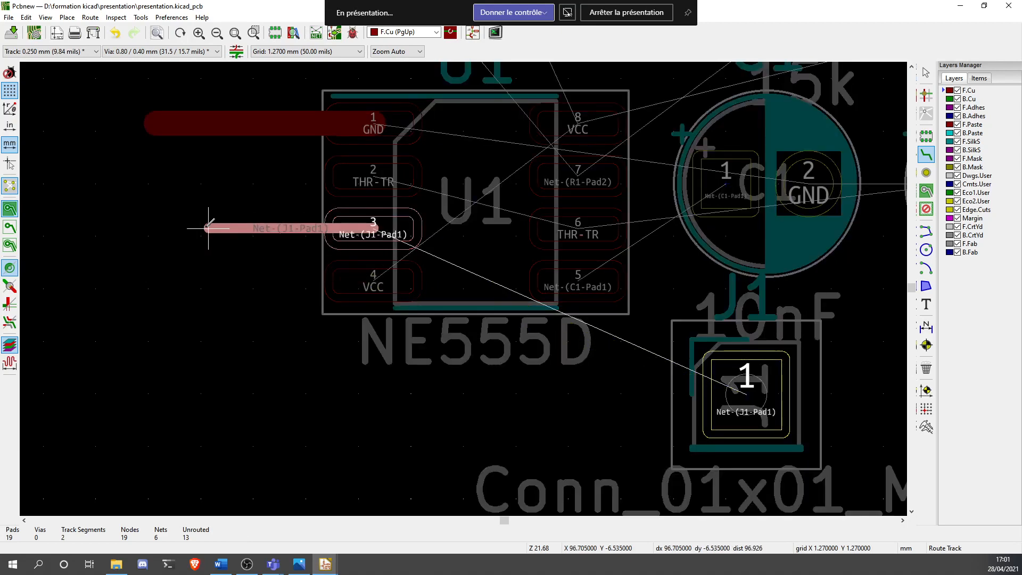
{"action": "key", "text": "Escape"}
{"action": "key", "text": "ctrl+z"}
{"action": "key", "text": "ctrl+z"}
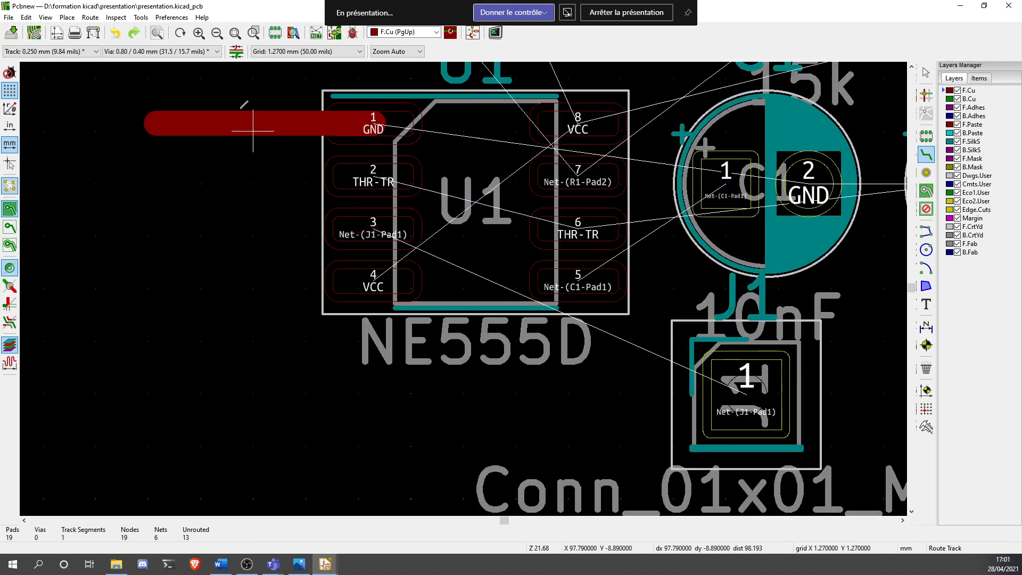
Review the solder mask, track and via, net class and minimum design rule settings in the board setup
{"action": "scroll", "coordinate": [258, 125], "scroll_direction": "down", "scroll_amount": 6}
{"action": "scroll", "coordinate": [463, 287], "scroll_direction": "down", "scroll_amount": 5}
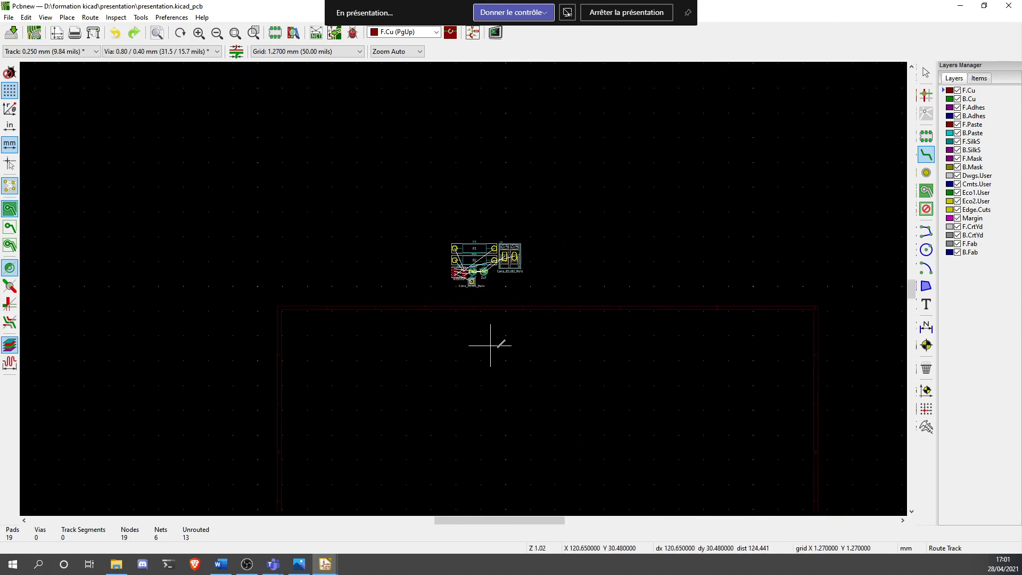
{"action": "middle_click_drag", "start_coordinate": [488, 346], "coordinate": [360, 183]}
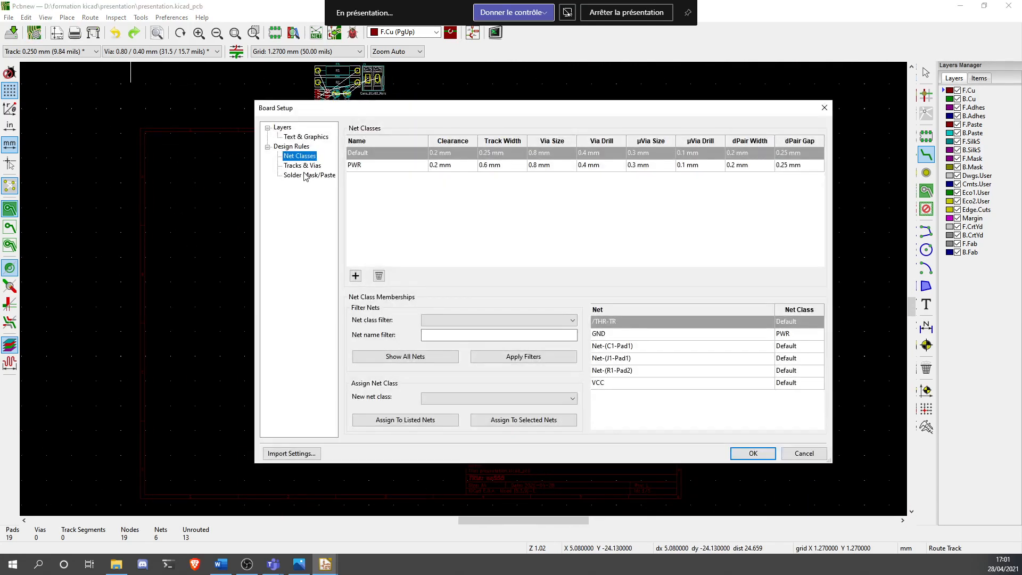
{"action": "left_click", "coordinate": [305, 176]}
{"action": "left_click", "coordinate": [296, 166]}
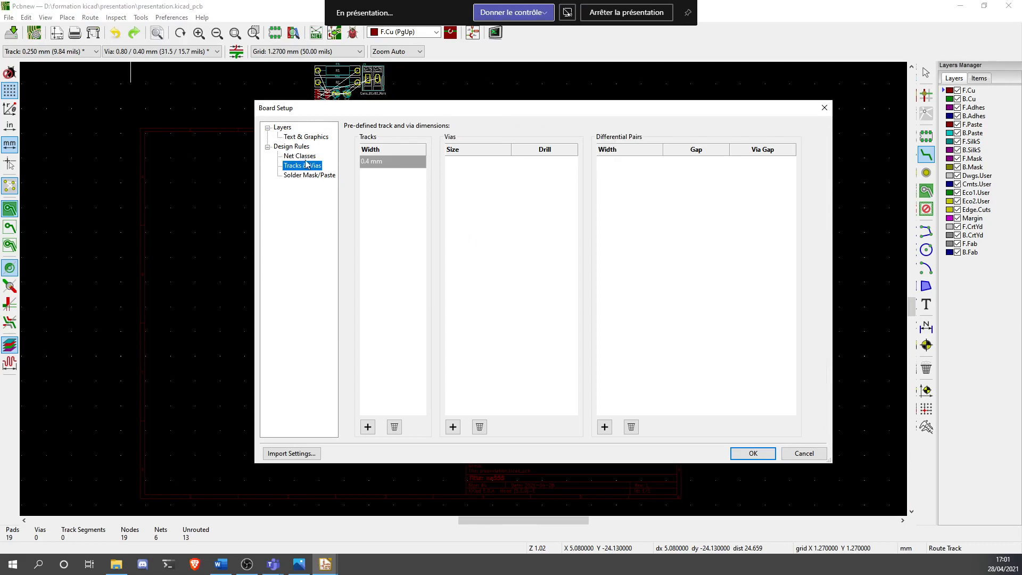
{"action": "left_click", "coordinate": [301, 156]}
{"action": "left_click", "coordinate": [287, 147]}
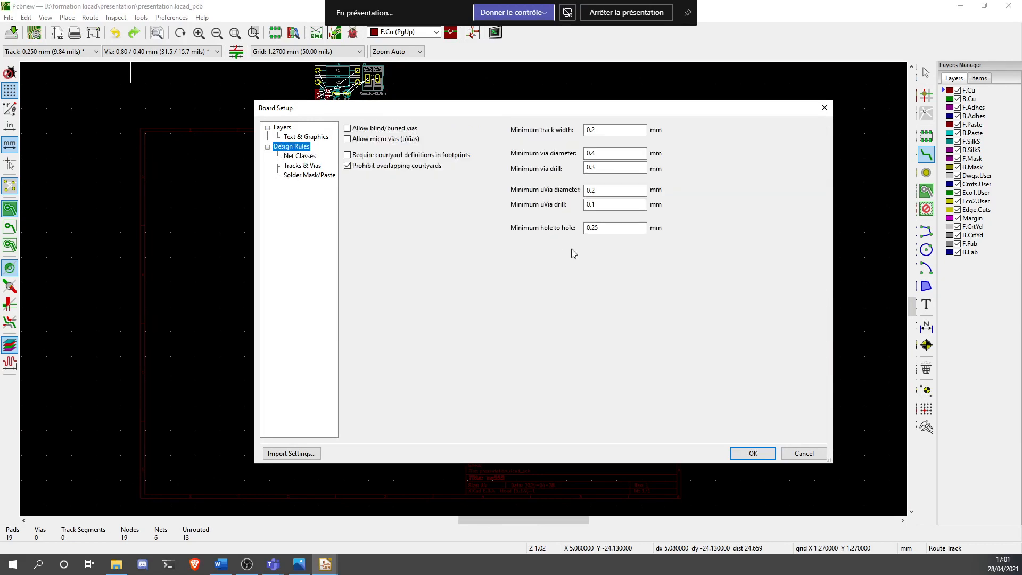
Switch to the Brave browser, search for "jlcpcb" and open the JLCPCB manufacturer's website
{"action": "left_click", "coordinate": [205, 567]}
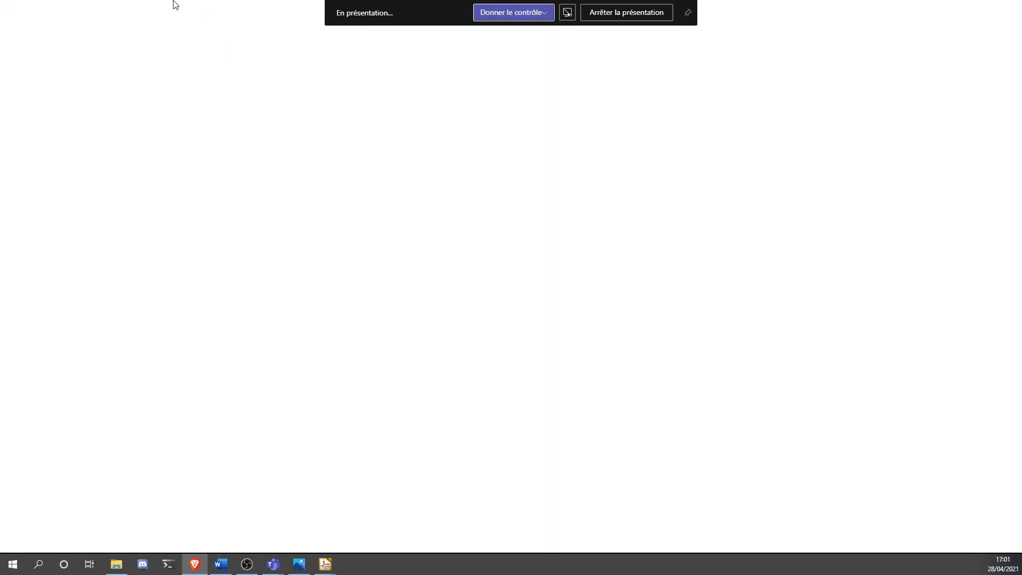
{"action": "type", "text": "jlcpcb"}
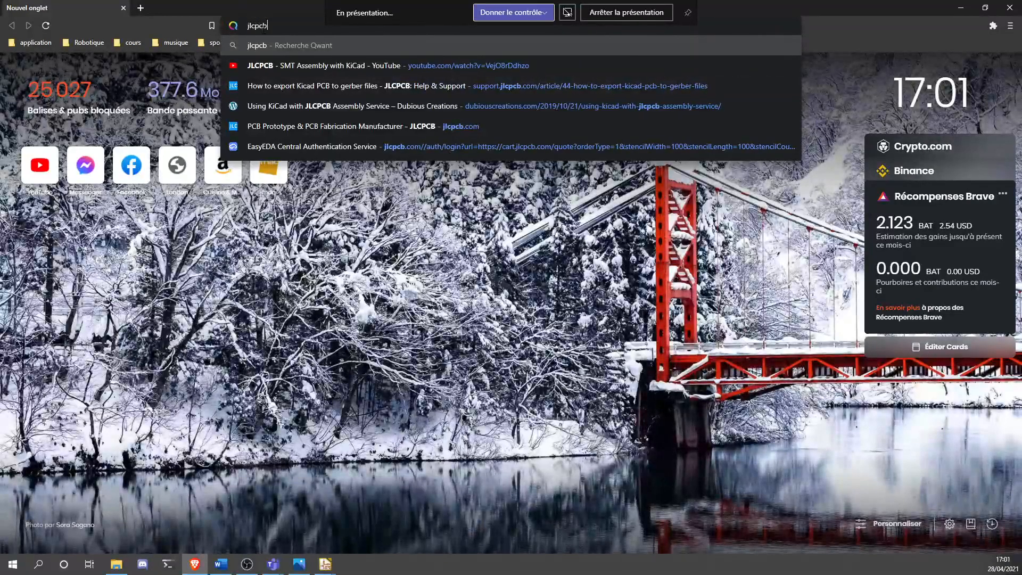
{"action": "key", "text": "Return"}
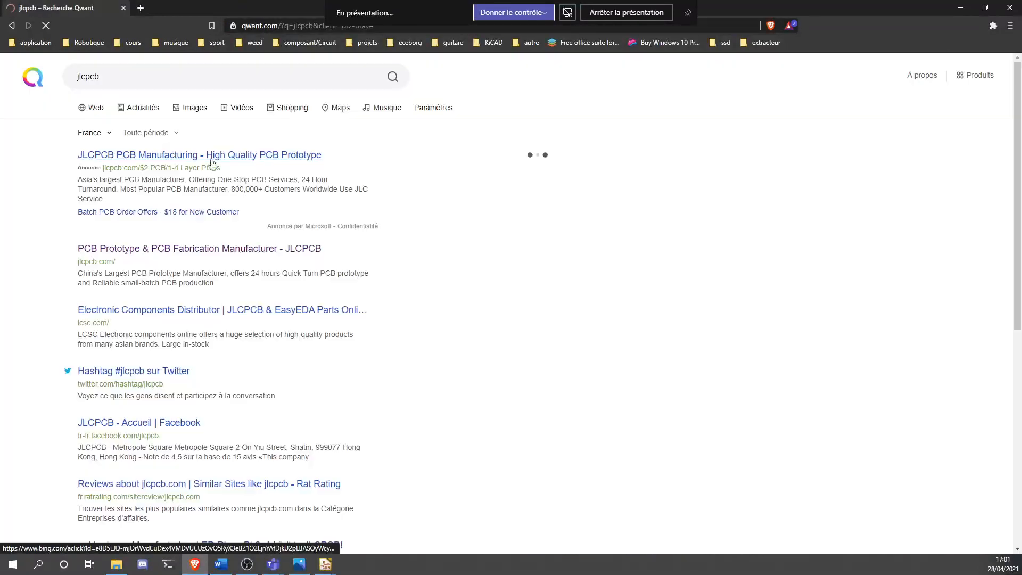
{"action": "left_click", "coordinate": [107, 155]}
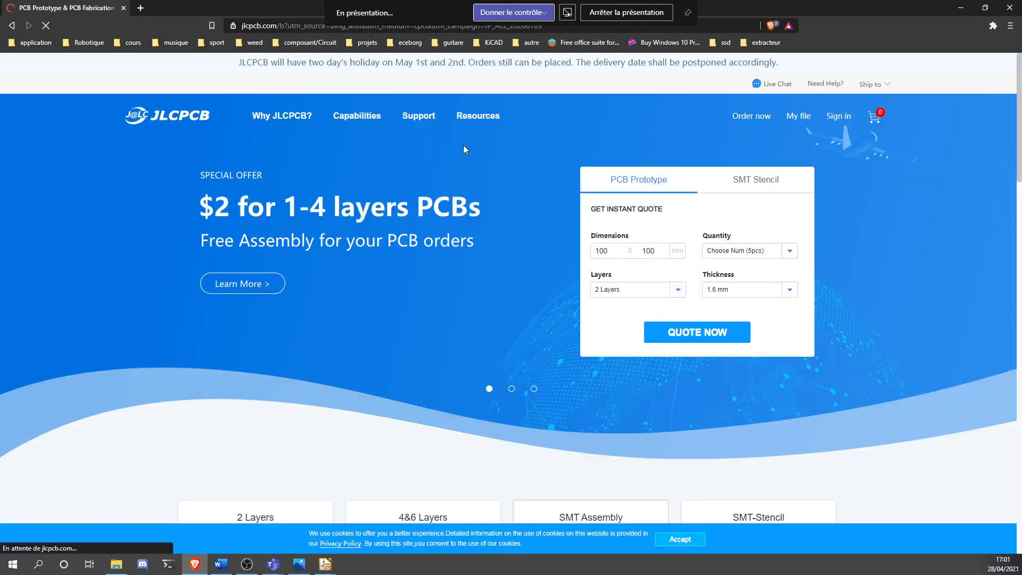
Open JLCPCB's manufacturing capabilities page and examine the PCB specifications and the drill/hole size table
{"action": "mouse_move", "coordinate": [481, 119]}
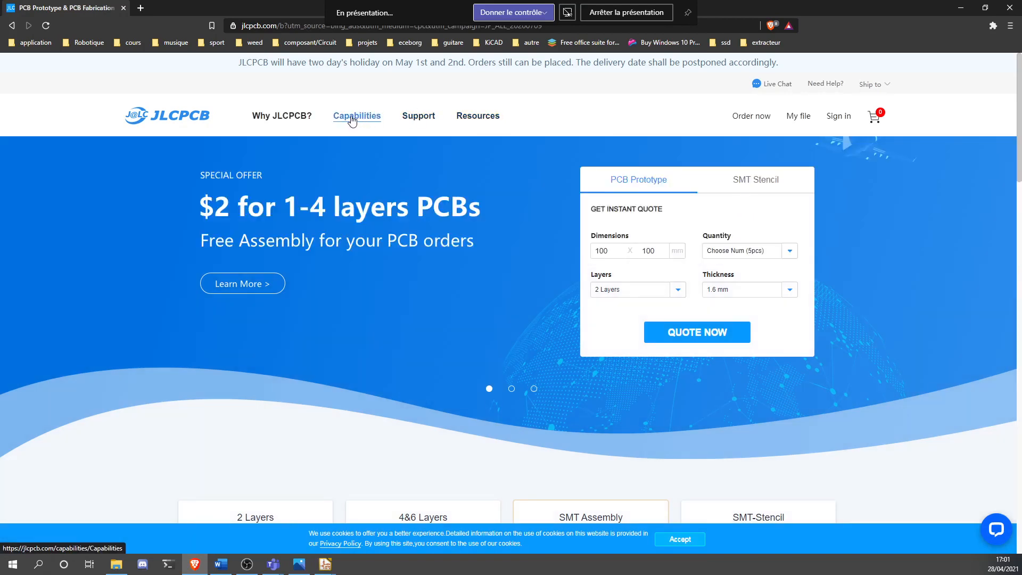
{"action": "left_click", "coordinate": [353, 118]}
{"action": "scroll", "coordinate": [463, 312], "scroll_direction": "down", "scroll_amount": 4}
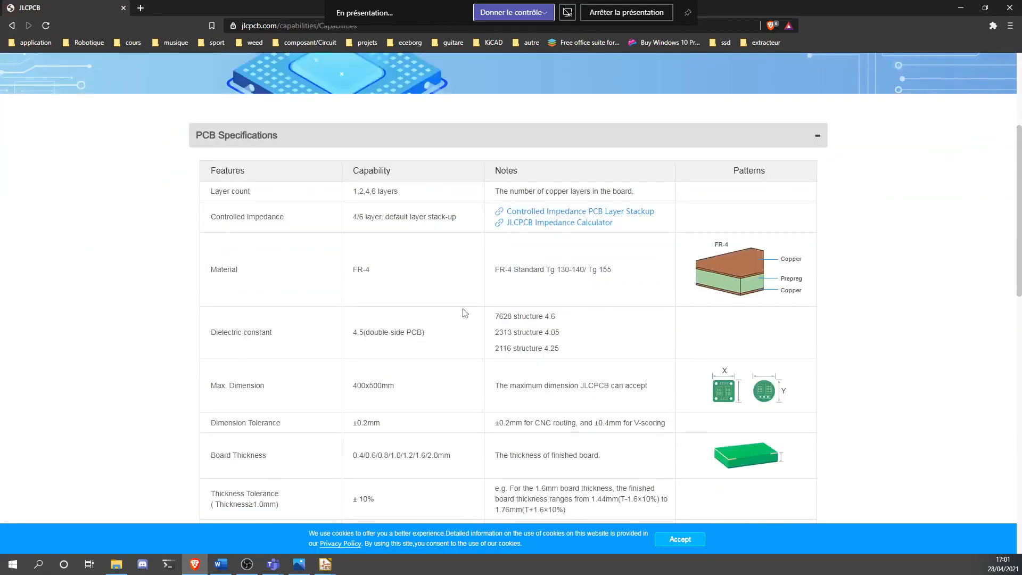
{"action": "scroll", "coordinate": [488, 289], "scroll_direction": "down", "scroll_amount": 15}
{"action": "scroll", "coordinate": [472, 294], "scroll_direction": "up", "scroll_amount": 5}
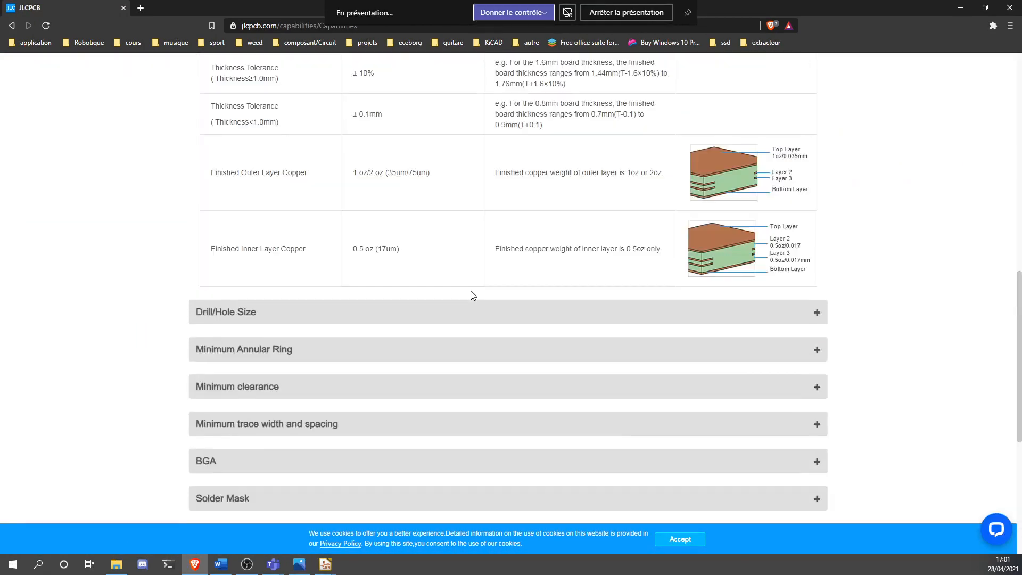
{"action": "left_click", "coordinate": [447, 317]}
{"action": "scroll", "coordinate": [456, 392], "scroll_direction": "down", "scroll_amount": 10}
{"action": "scroll", "coordinate": [456, 354], "scroll_direction": "down", "scroll_amount": 13}
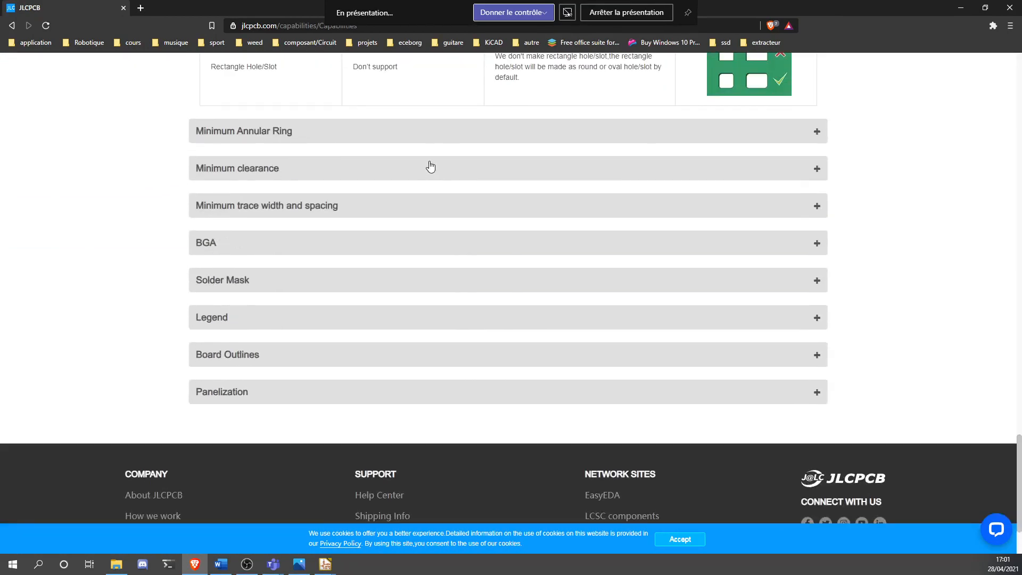
Examine the minimum annular ring and minimum clearance tables, including the hole-to-track rows, then close the browser and the board setup
{"action": "left_click", "coordinate": [437, 139]}
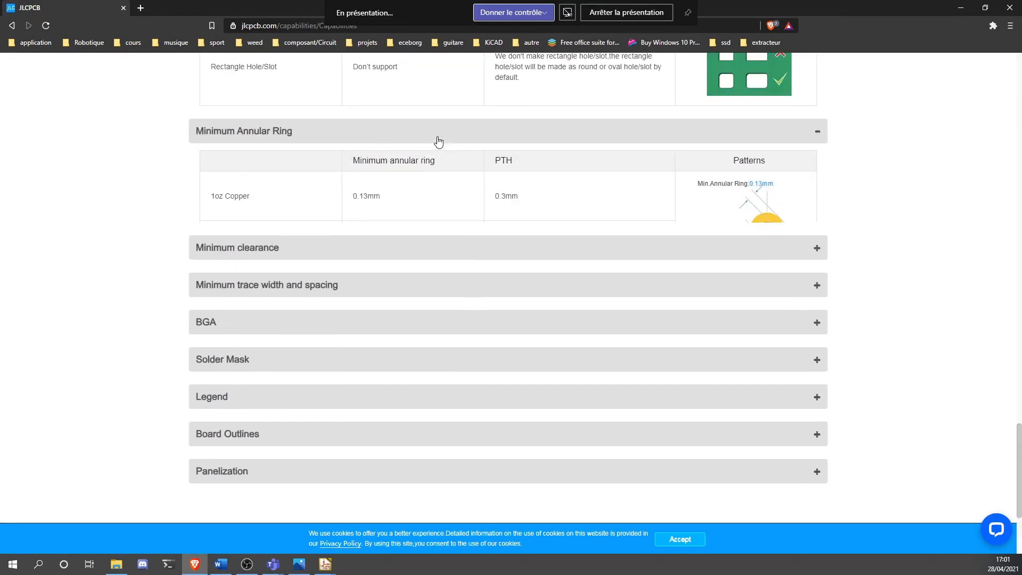
{"action": "scroll", "coordinate": [445, 213], "scroll_direction": "down", "scroll_amount": 3}
{"action": "scroll", "coordinate": [422, 197], "scroll_direction": "up", "scroll_amount": 3}
{"action": "left_click", "coordinate": [390, 229]}
{"action": "scroll", "coordinate": [390, 230], "scroll_direction": "down", "scroll_amount": 14}
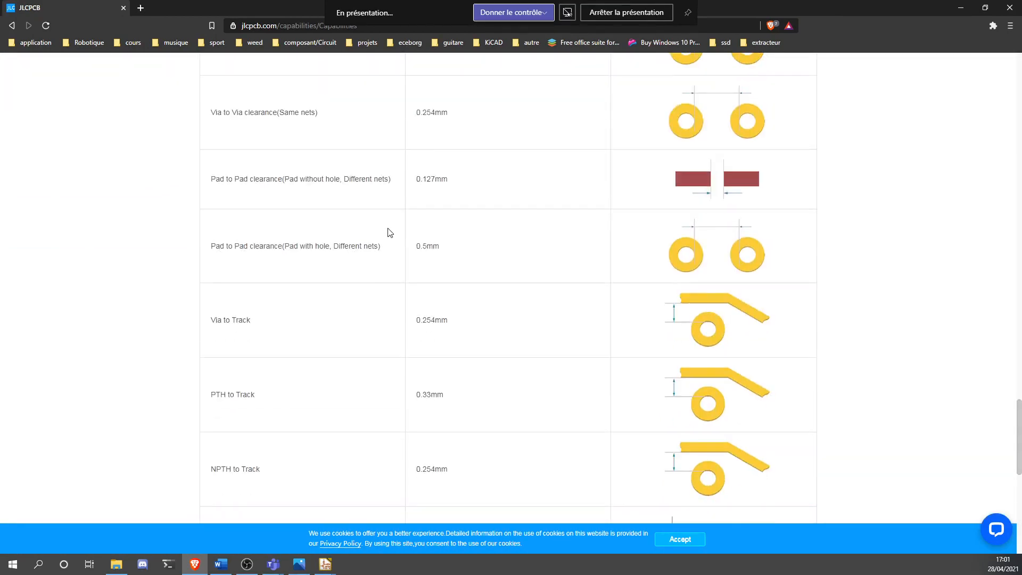
{"action": "scroll", "coordinate": [383, 217], "scroll_direction": "up", "scroll_amount": 5}
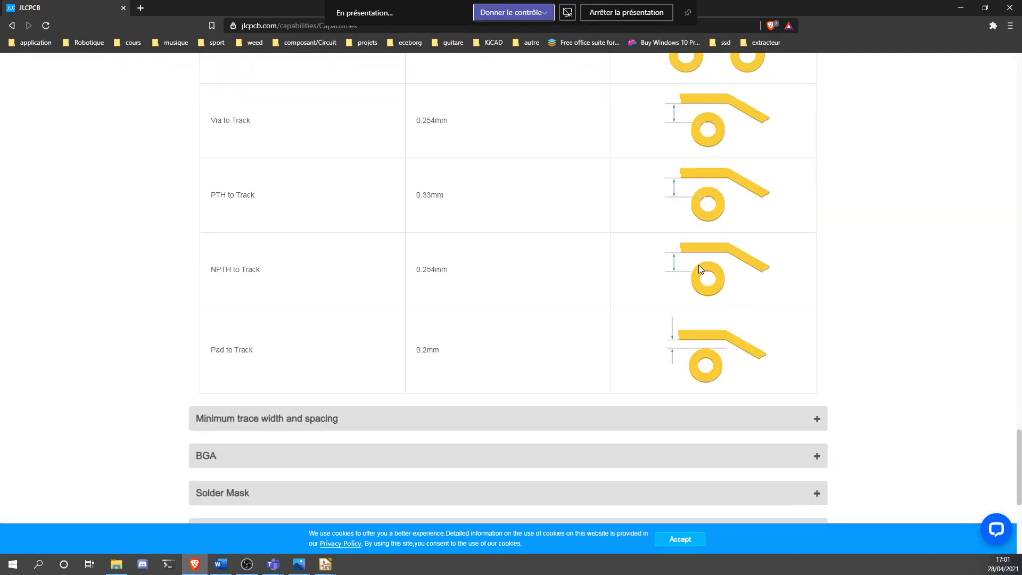
{"action": "left_click_drag", "start_coordinate": [210, 269], "coordinate": [264, 276]}
{"action": "left_click_drag", "start_coordinate": [423, 195], "coordinate": [406, 179]}
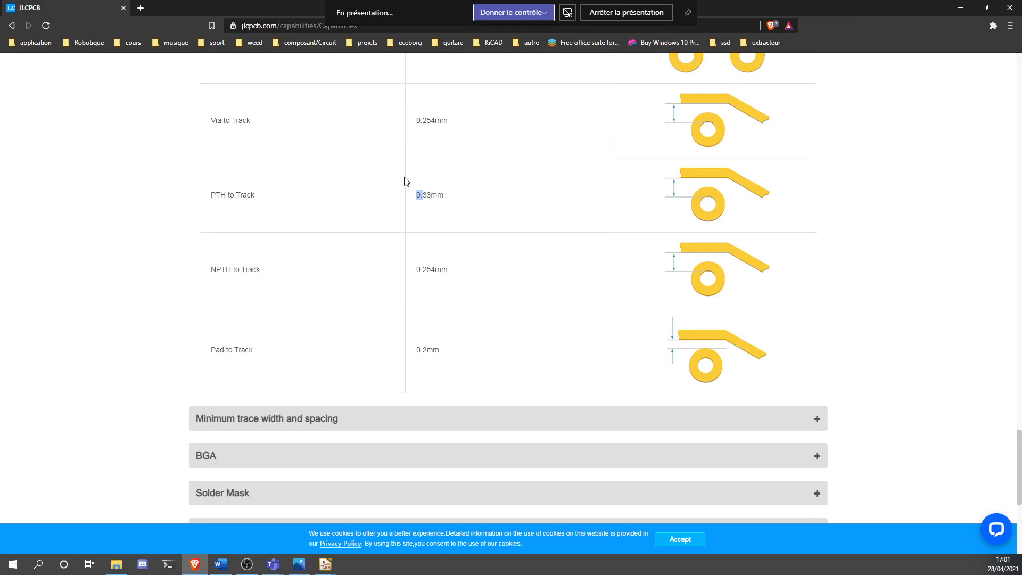
{"action": "left_click", "coordinate": [1006, 7]}
{"action": "left_click", "coordinate": [823, 108]}
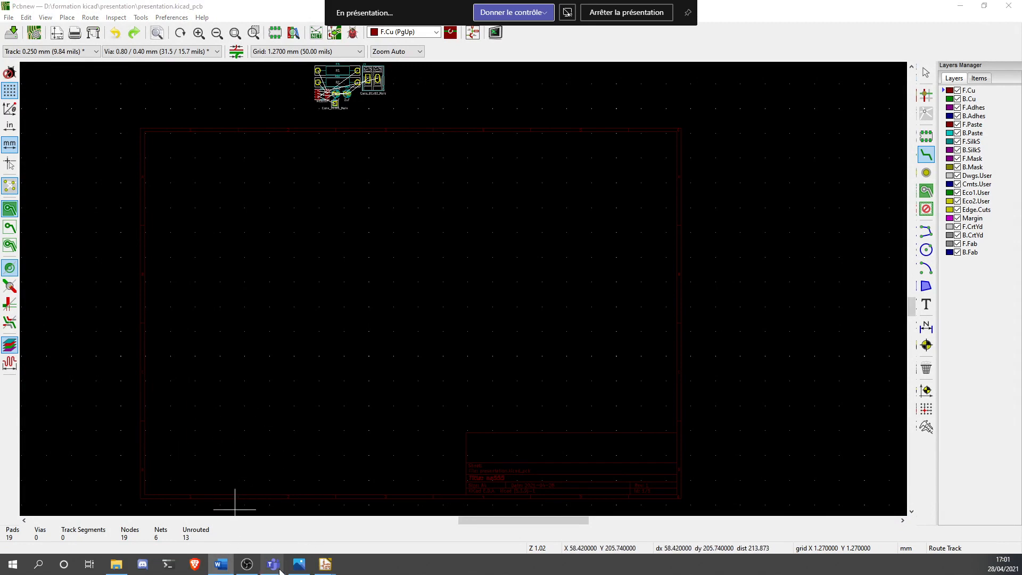
Switch to the Teams meeting and post the GitHub link ending in "kicad_templatesmm" in the chat, then minimize the meeting window
{"action": "mouse_move", "coordinate": [273, 564]}
{"action": "left_click", "coordinate": [266, 512]}
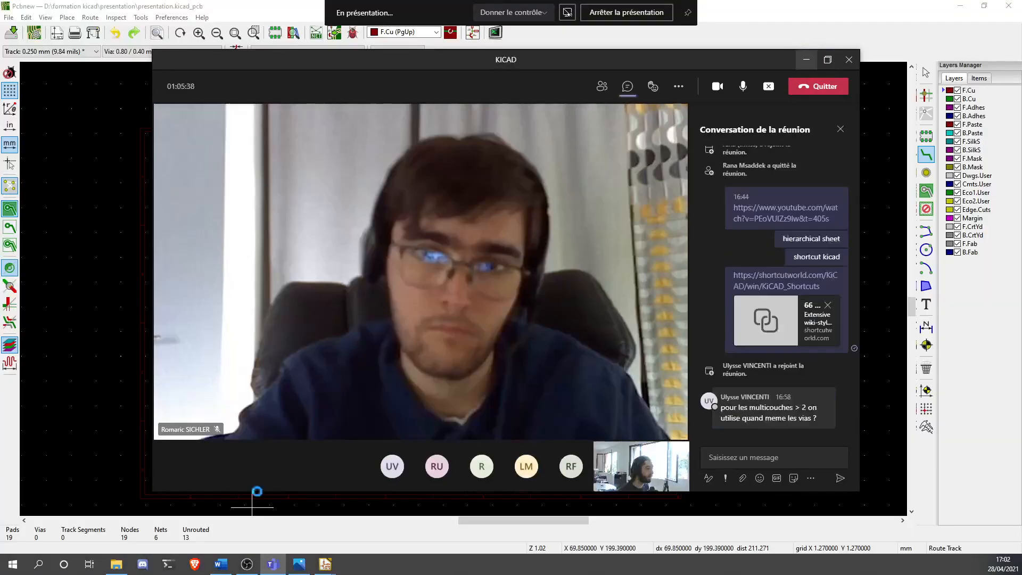
{"action": "left_click", "coordinate": [718, 450]}
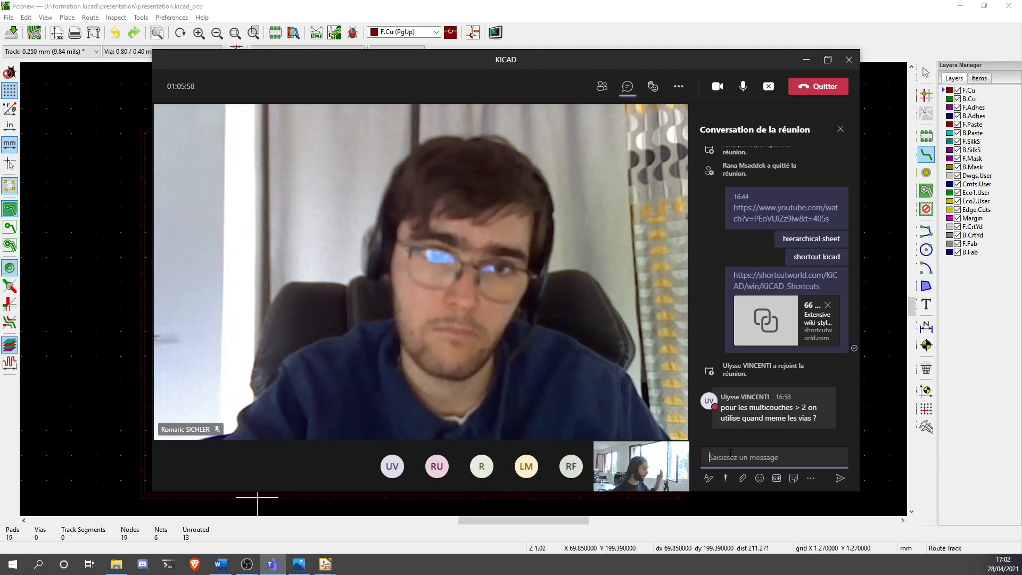
{"action": "type", "text": "https://github.com/sethhillbrand/kicad_templatesmm"}
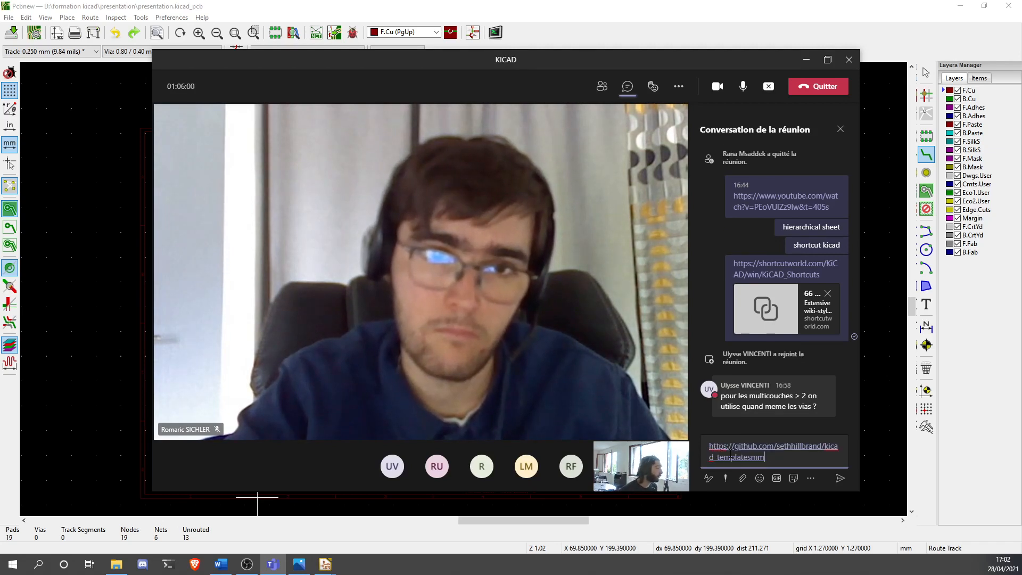
{"action": "key", "text": "Return"}
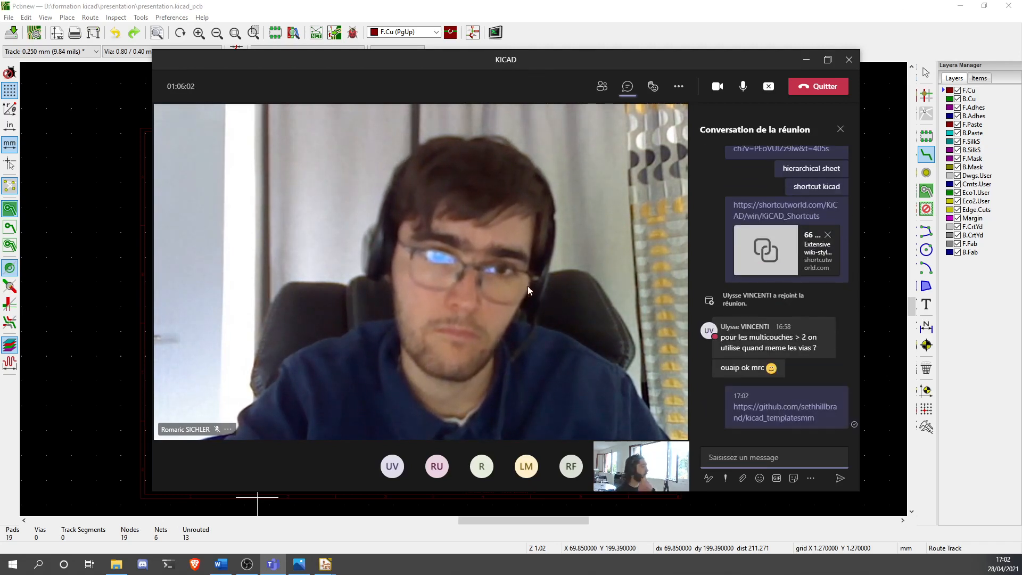
{"action": "left_click", "coordinate": [807, 61]}
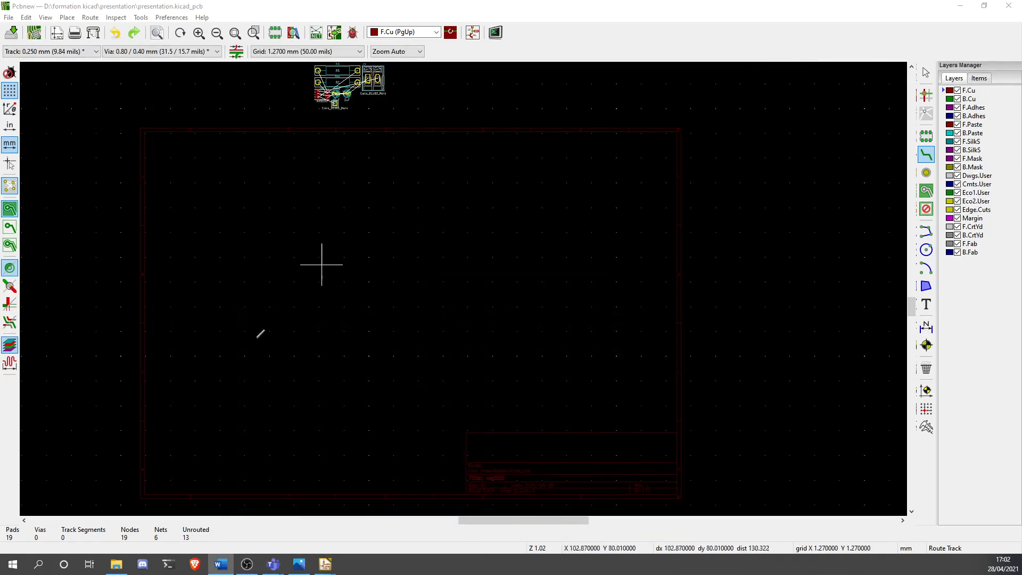
Start a board settings import and browse to D:\divers\projet perso\templateKicad\kicad_templates-master\JLCPCB_1-2Layer
{"action": "mouse_move", "coordinate": [116, 563]}
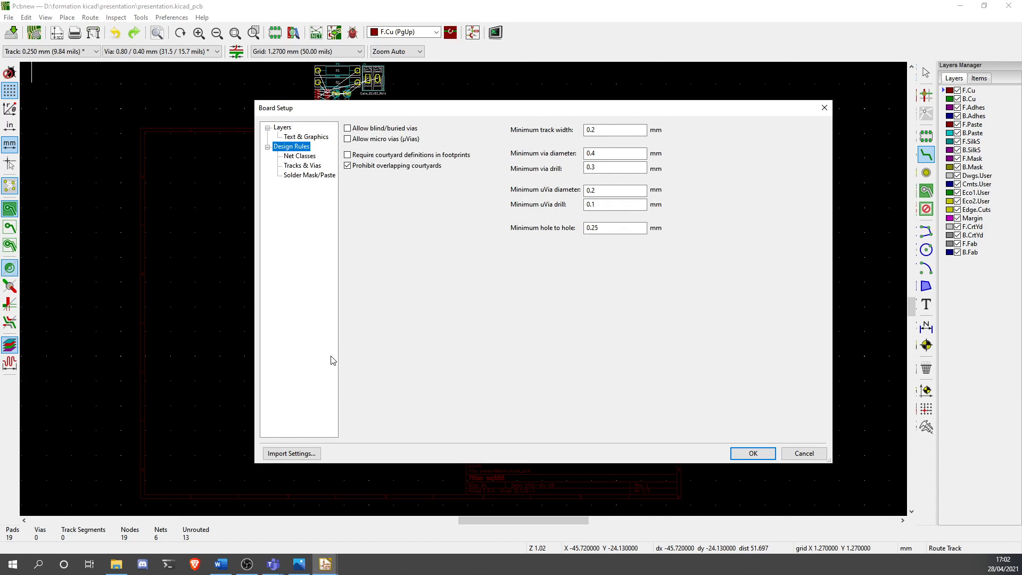
{"action": "left_click", "coordinate": [298, 454]}
{"action": "left_click", "coordinate": [643, 240]}
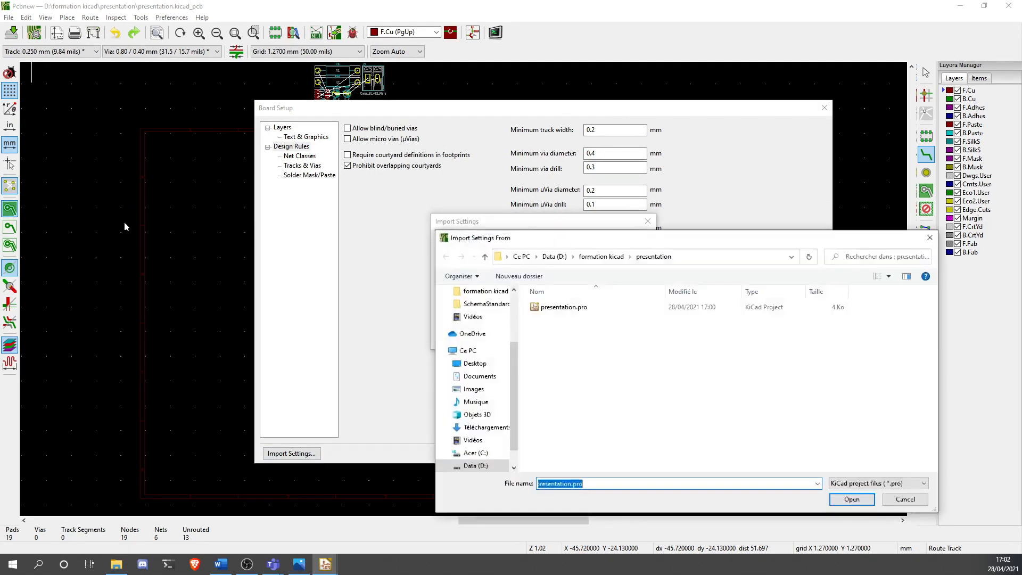
{"action": "left_click", "coordinate": [554, 257]}
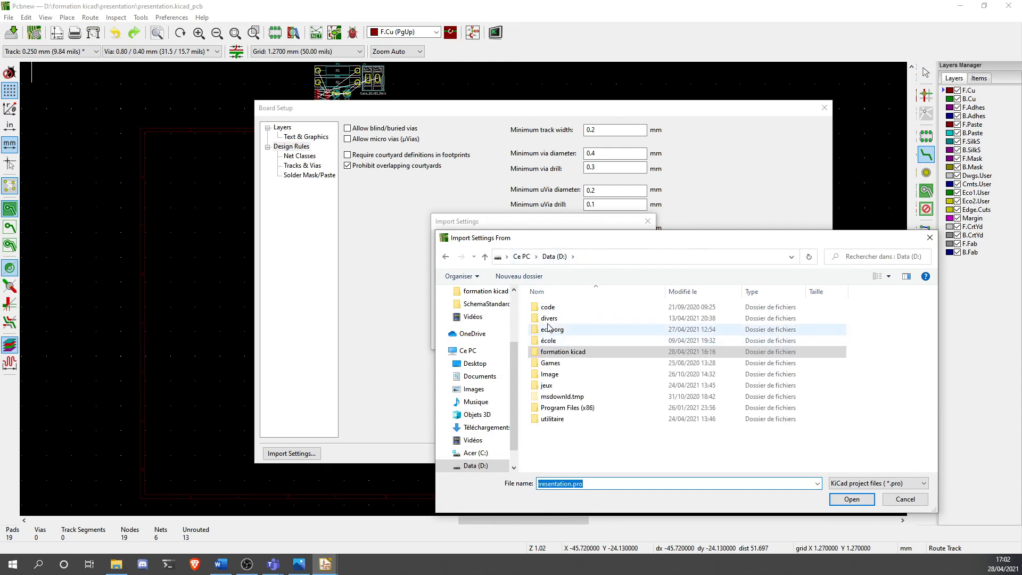
{"action": "double_click", "coordinate": [548, 318]}
{"action": "double_click", "coordinate": [564, 423]}
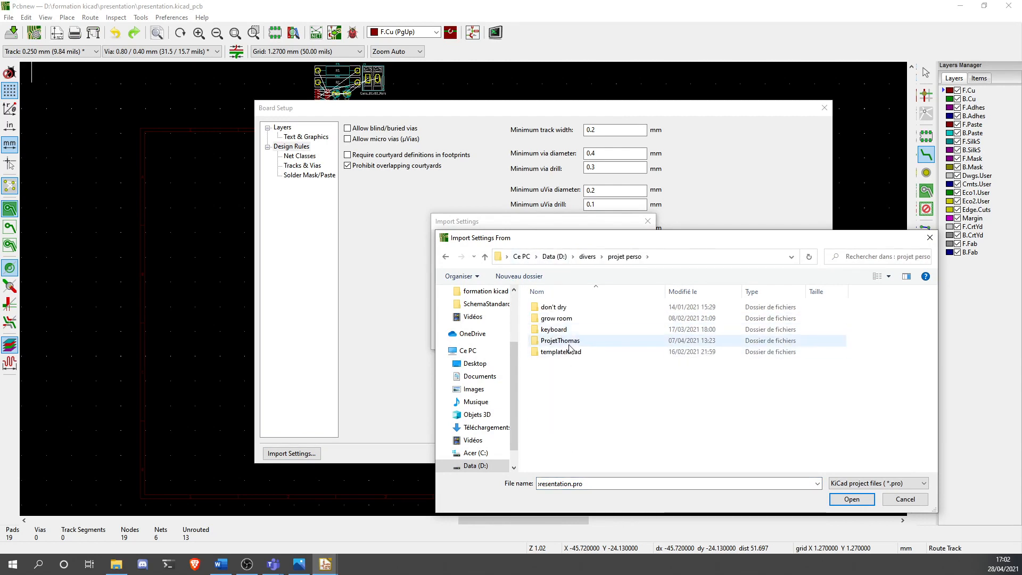
{"action": "double_click", "coordinate": [568, 352]}
{"action": "double_click", "coordinate": [575, 308]}
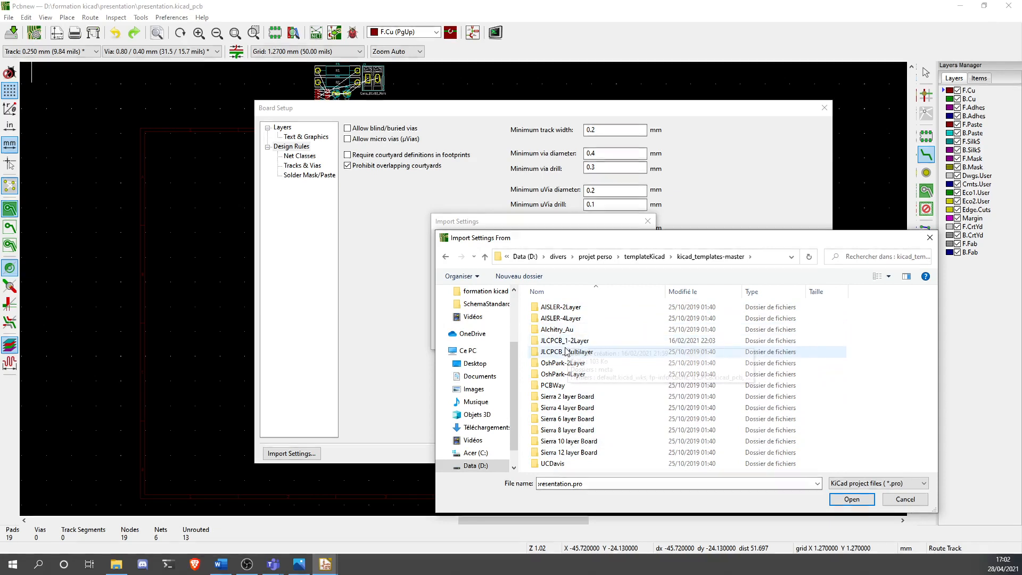
{"action": "double_click", "coordinate": [568, 341]}
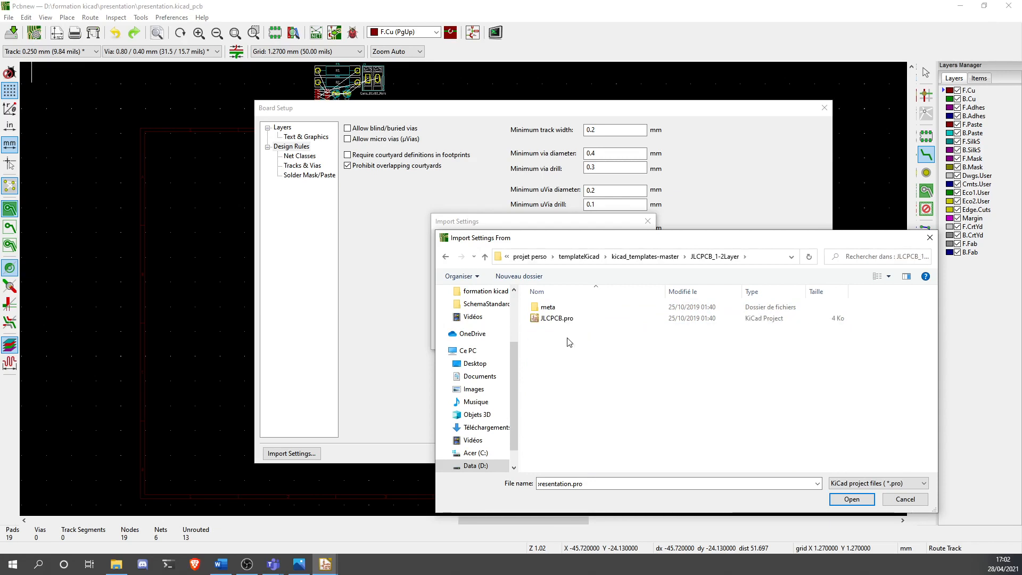
Import all settings except the layers setup from JLCPCB.pro in the JLCPCB_1-2Layer folder and apply them to the board
{"action": "left_click", "coordinate": [559, 322]}
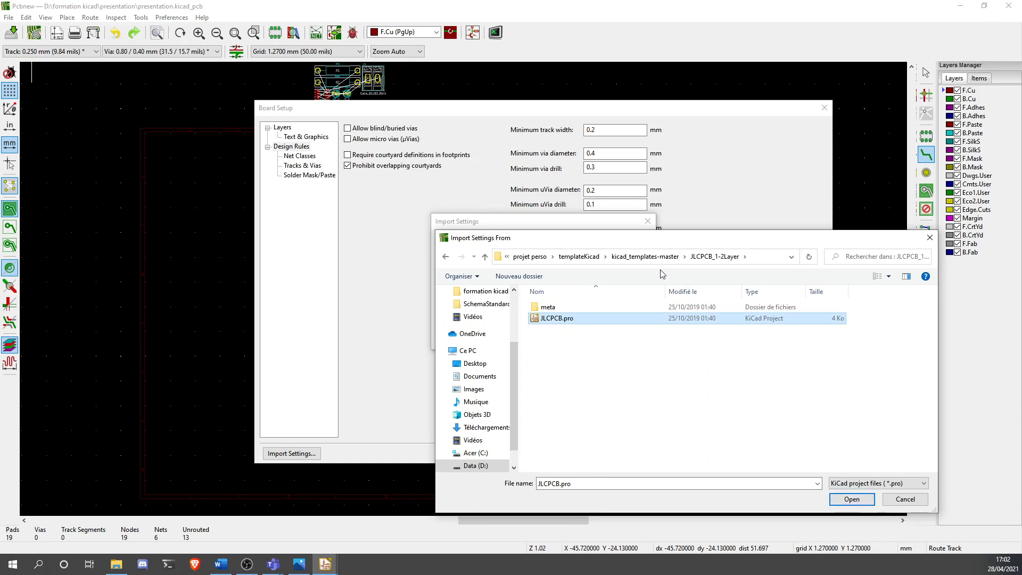
{"action": "left_click", "coordinate": [656, 257]}
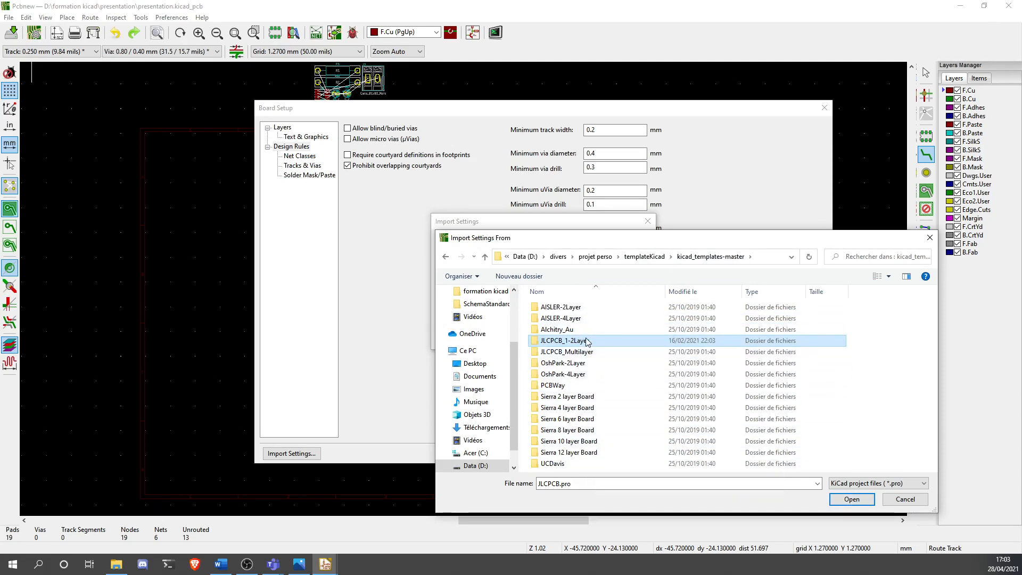
{"action": "double_click", "coordinate": [564, 340]}
{"action": "left_click", "coordinate": [556, 319]}
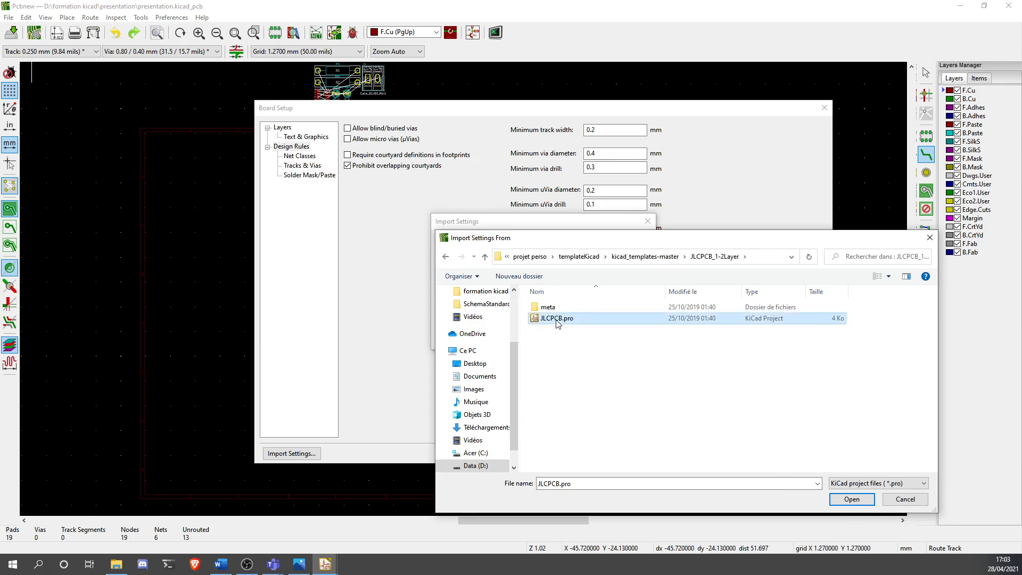
{"action": "left_click", "coordinate": [851, 499]}
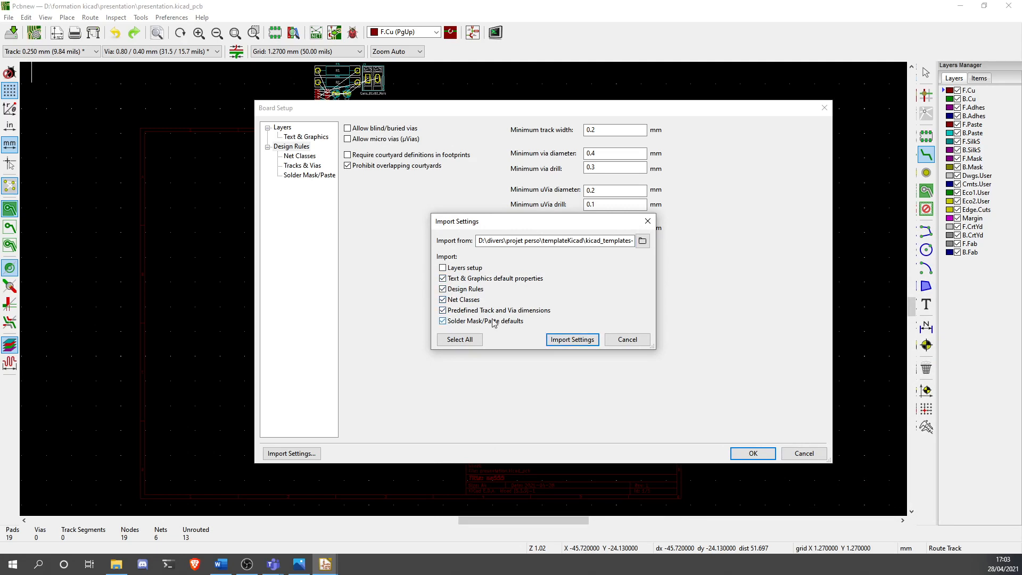
{"action": "left_click", "coordinate": [572, 340]}
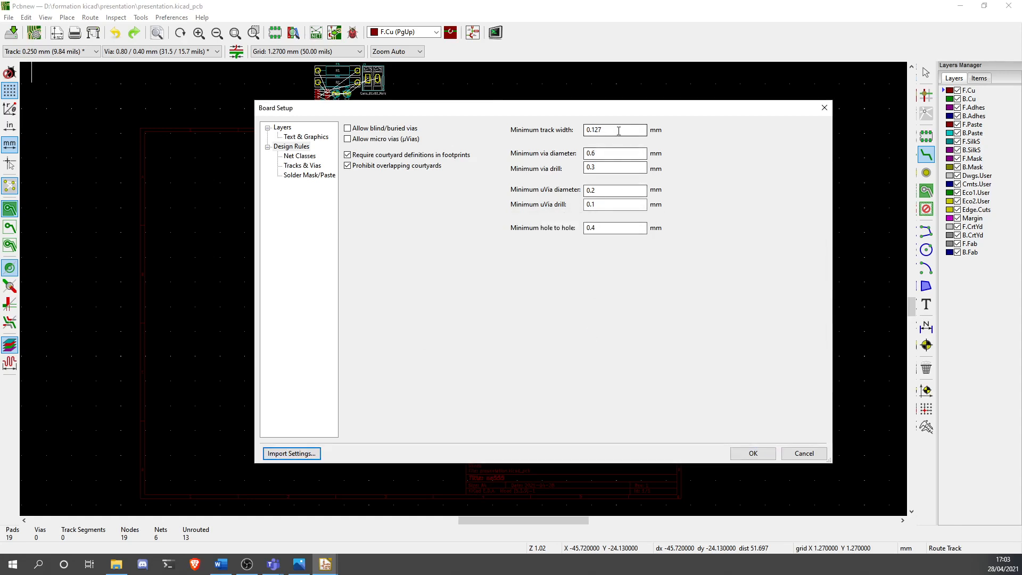
{"action": "left_click", "coordinate": [747, 451]}
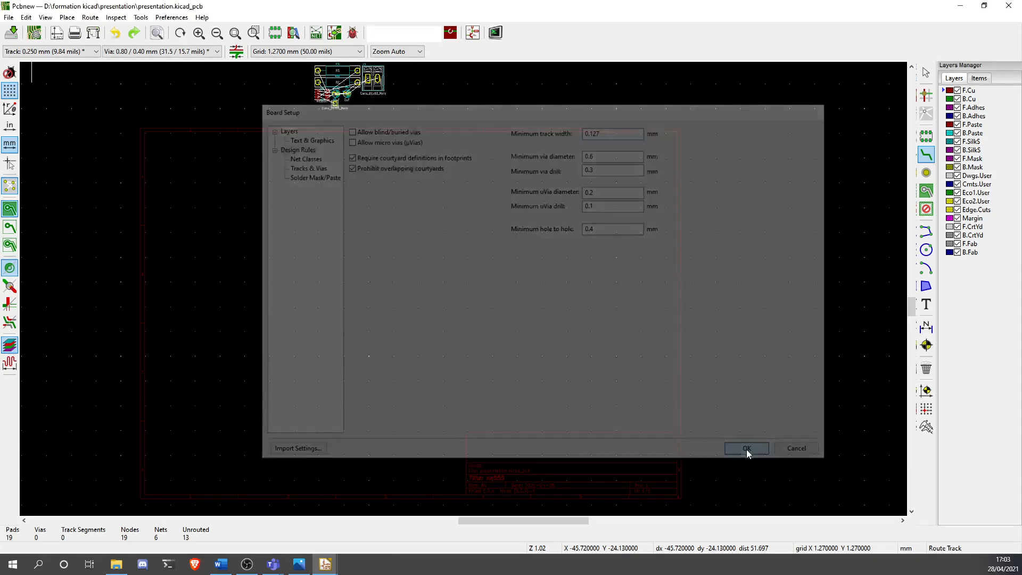
Check the imported predefined track widths and via sizes available for routing
{"action": "left_click", "coordinate": [57, 53]}
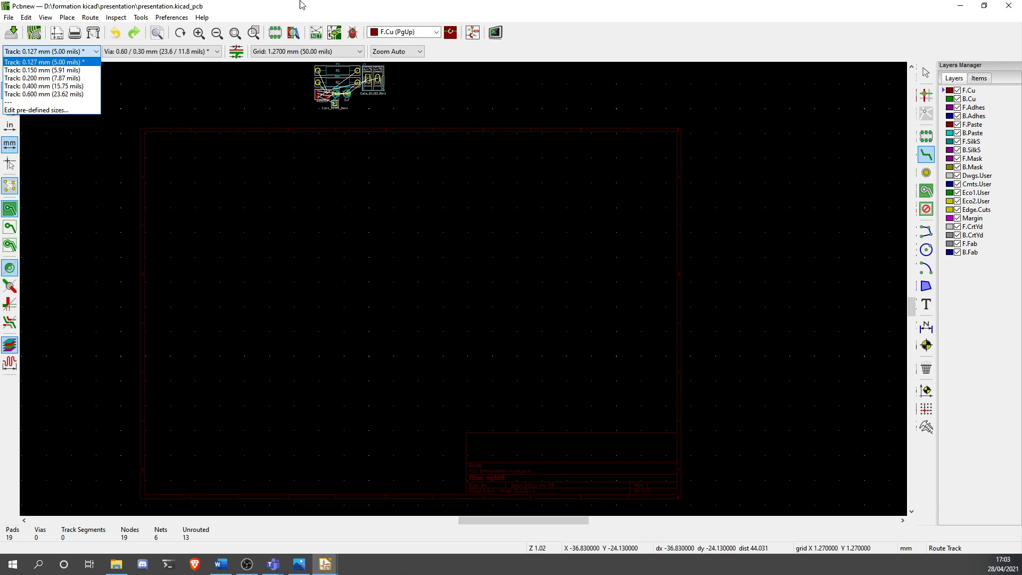
{"action": "left_click", "coordinate": [229, 178]}
{"action": "left_click", "coordinate": [153, 51]}
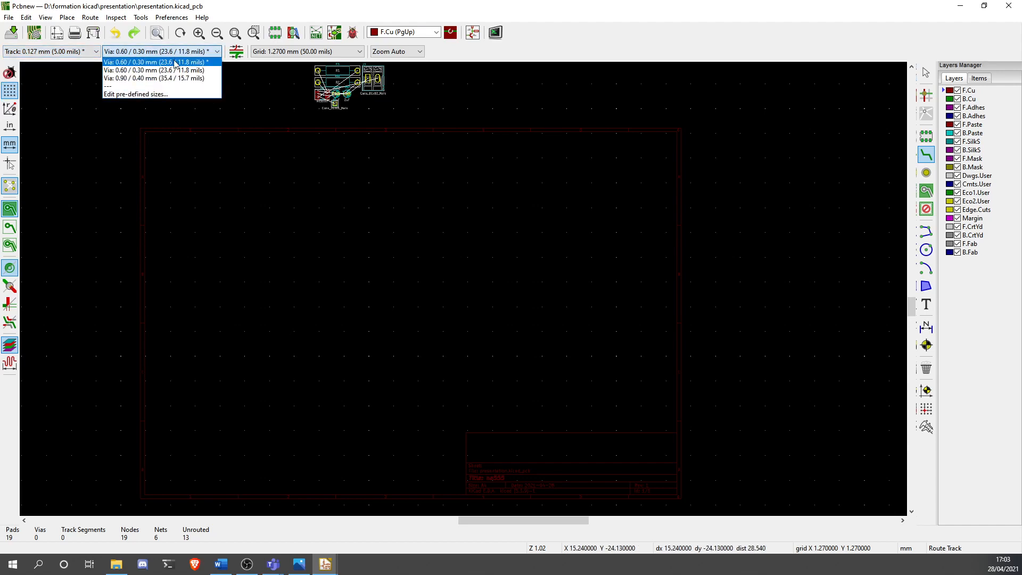
{"action": "left_click", "coordinate": [170, 83]}
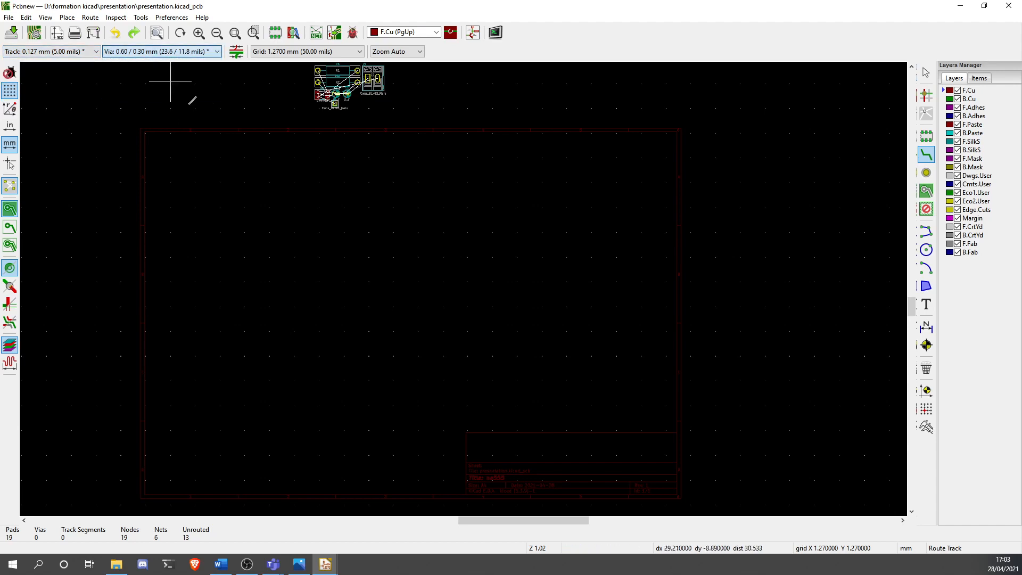
{"action": "left_click", "coordinate": [202, 568]}
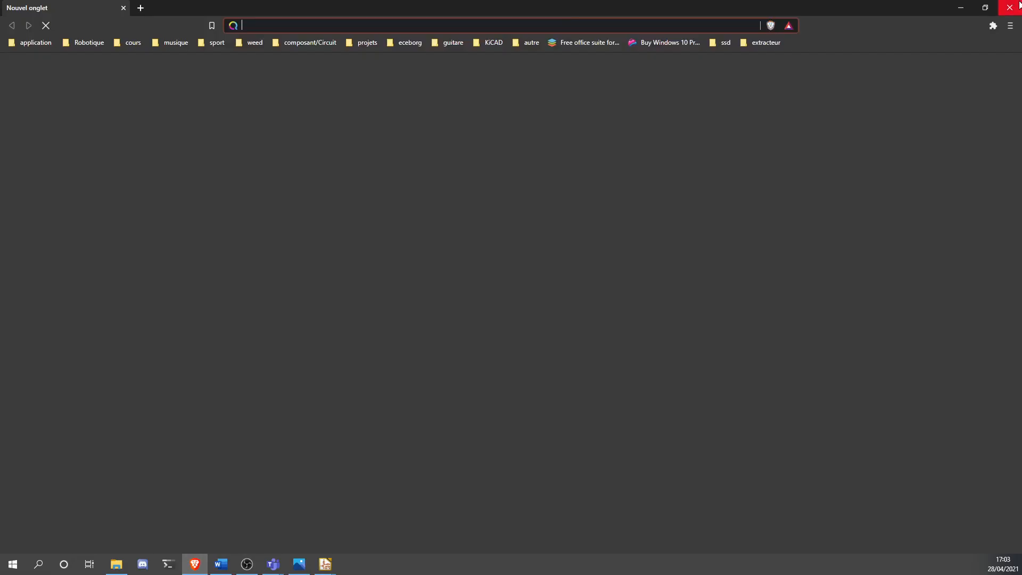
{"action": "left_click", "coordinate": [1009, 5]}
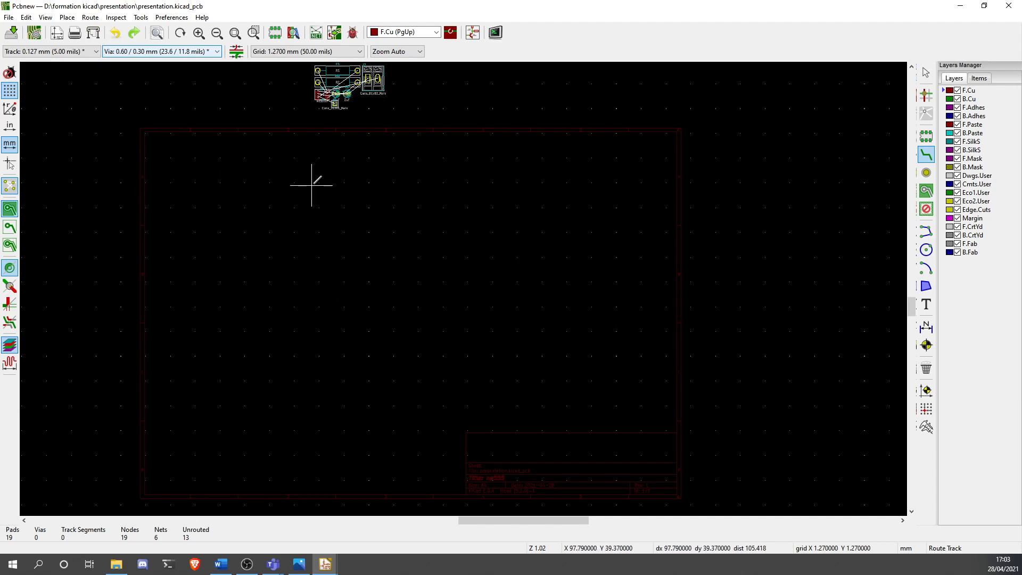
{"action": "middle_click_drag", "start_coordinate": [352, 188], "coordinate": [371, 252]}
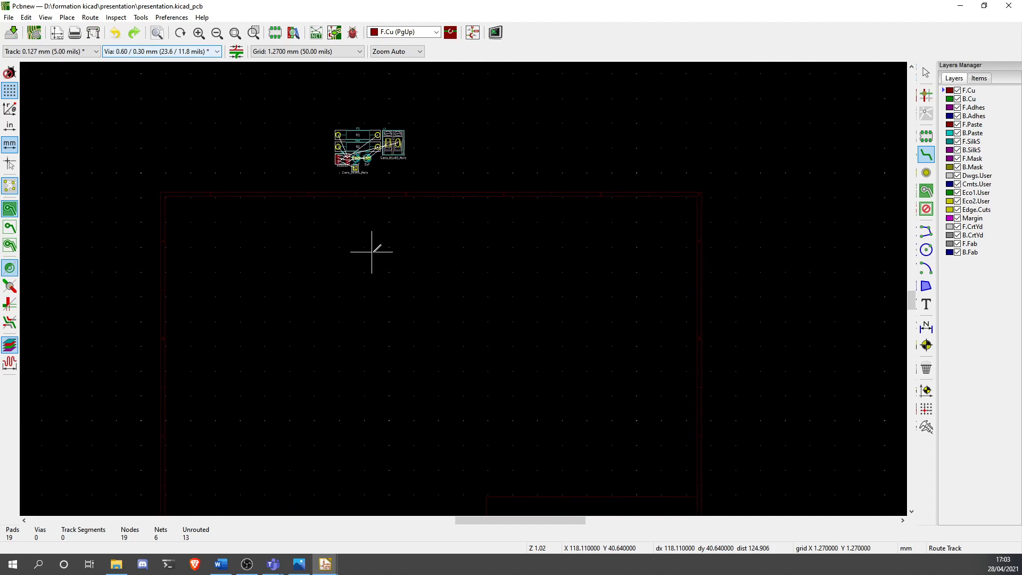
Make the back copper layer B.Cu active, then return to the front copper layer F.Cu
{"action": "left_click", "coordinate": [949, 100]}
{"action": "left_click", "coordinate": [978, 78]}
{"action": "left_click", "coordinate": [953, 78]}
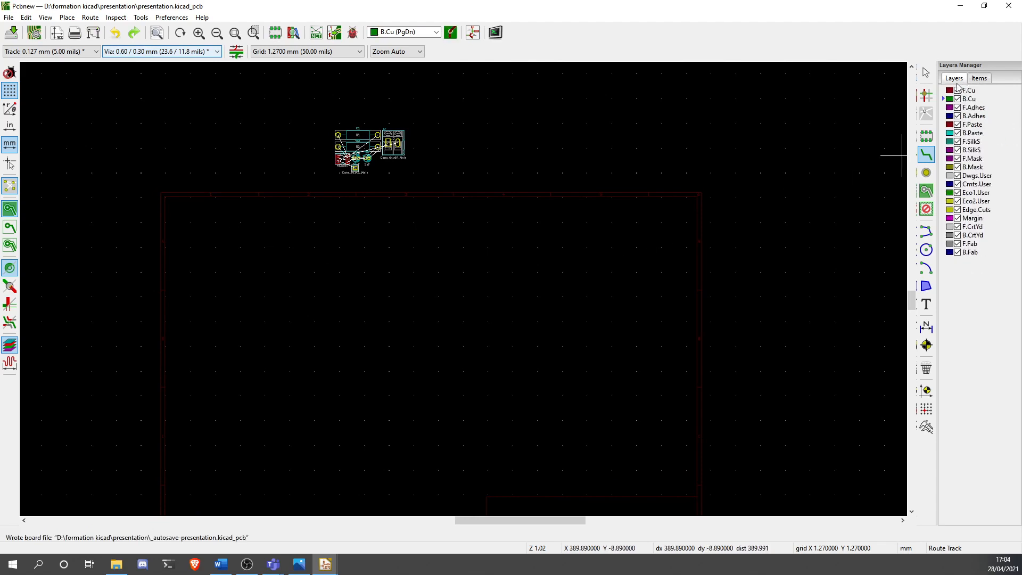
{"action": "left_click", "coordinate": [950, 93]}
{"action": "left_click", "coordinate": [404, 32]}
{"action": "left_click", "coordinate": [401, 41]}
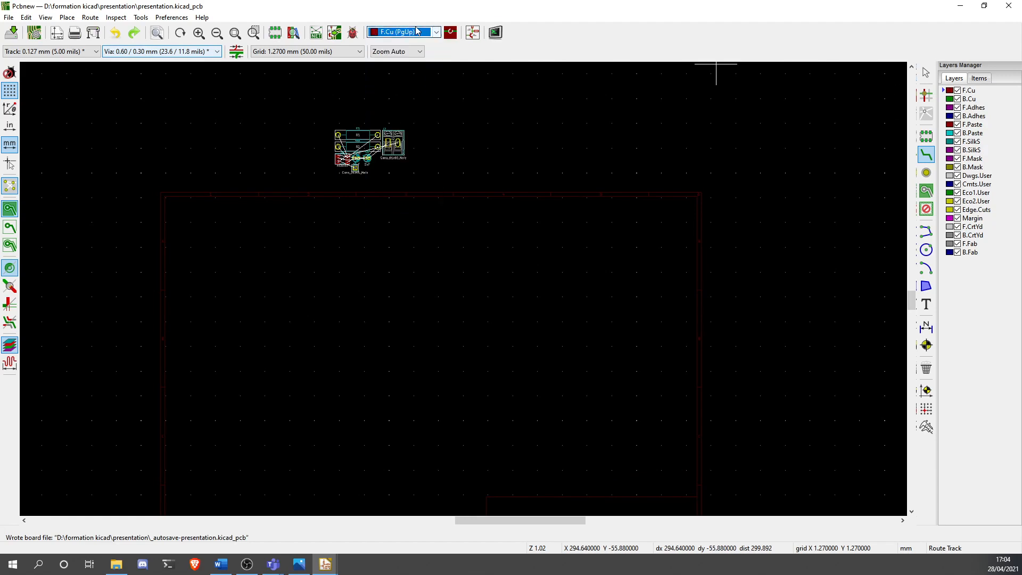
Route a horizontal track on F.Cu inside the sheet frame and a shorter parallel one below it on B.Cu
{"action": "scroll", "coordinate": [463, 288], "scroll_direction": "up", "scroll_amount": 3}
{"action": "left_click", "coordinate": [480, 239]}
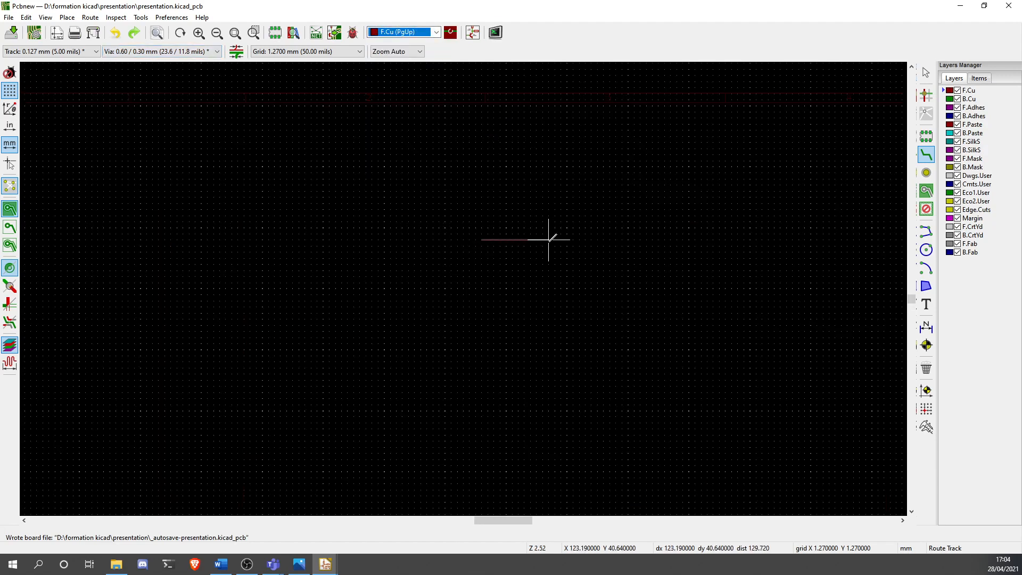
{"action": "scroll", "coordinate": [457, 251], "scroll_direction": "up", "scroll_amount": 5}
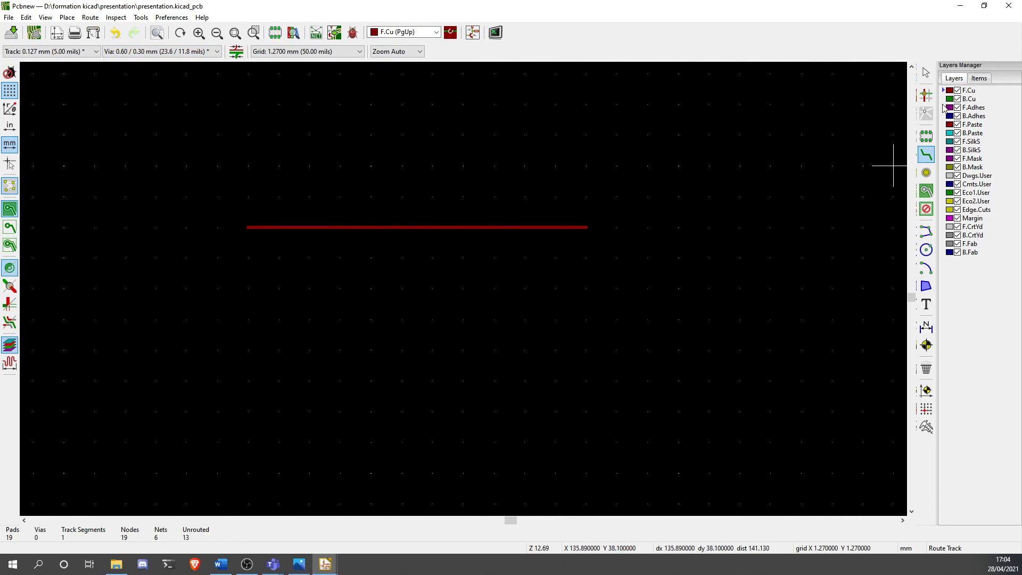
{"action": "left_click", "coordinate": [945, 99]}
{"action": "left_click", "coordinate": [308, 258]}
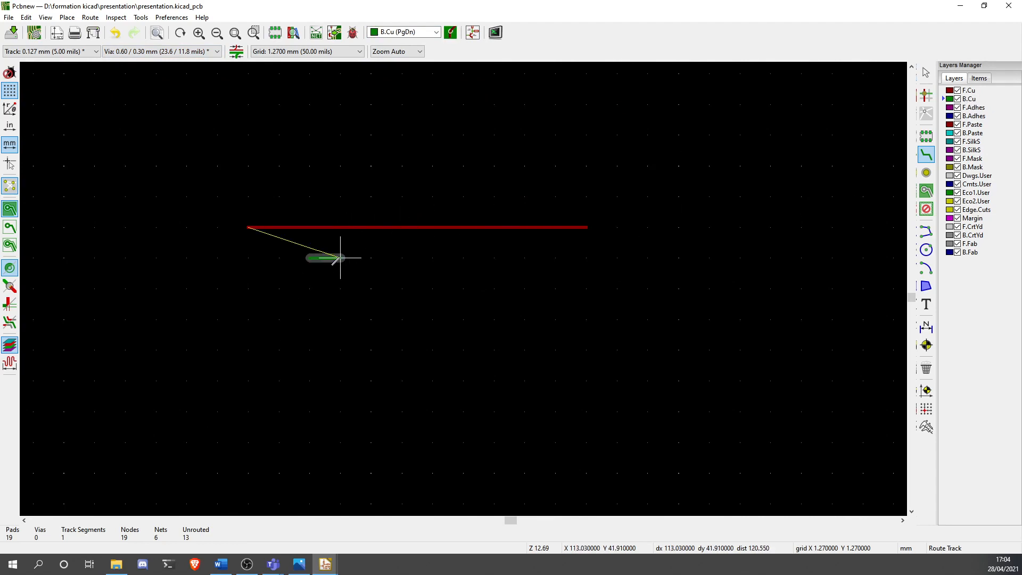
{"action": "double_click", "coordinate": [495, 258]}
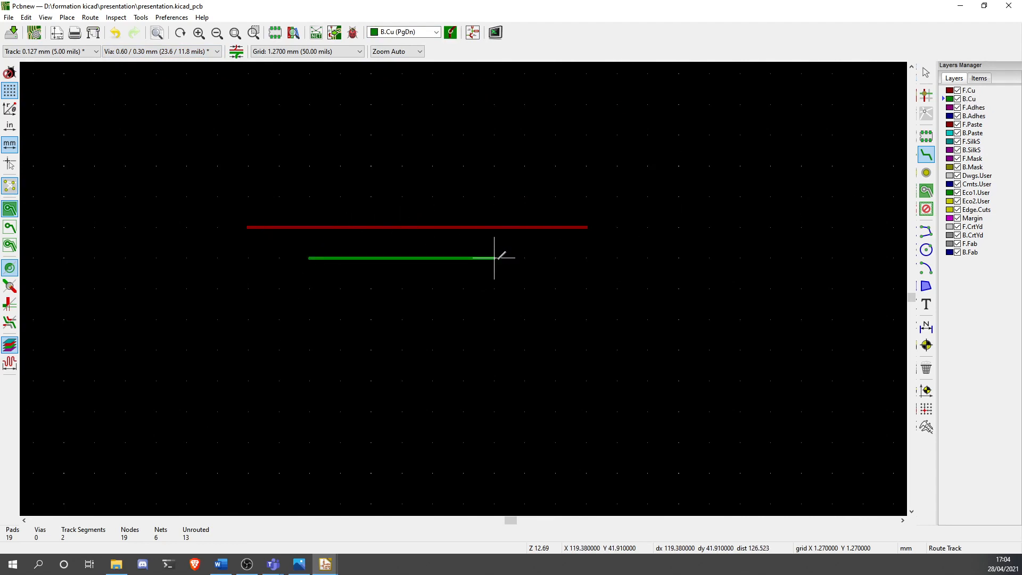
Switch the active routing layer back and forth between F.Cu and B.Cu
{"action": "left_click", "coordinate": [248, 227]}
{"action": "key", "text": "Escape"}
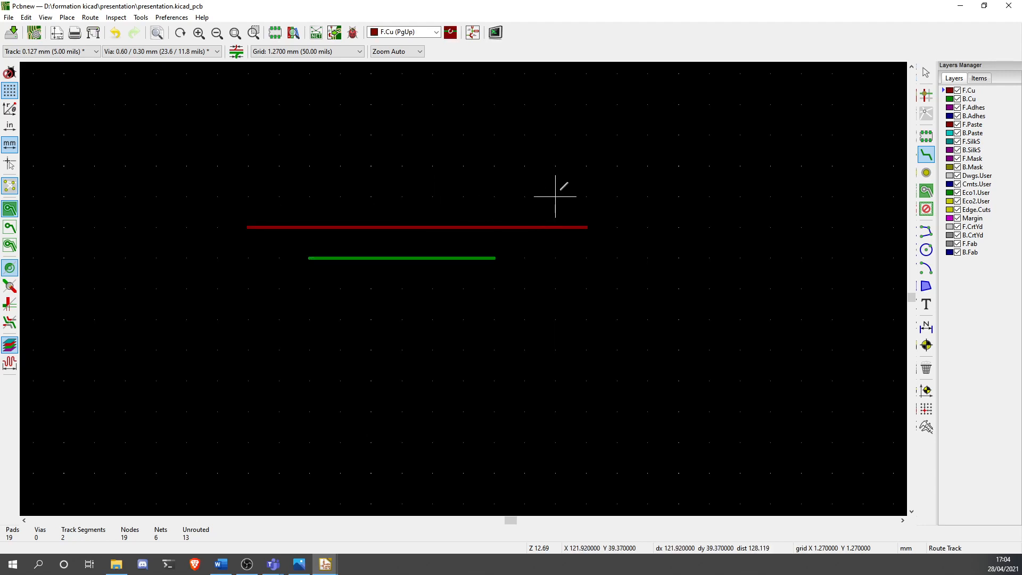
{"action": "key", "text": "Page_Down"}
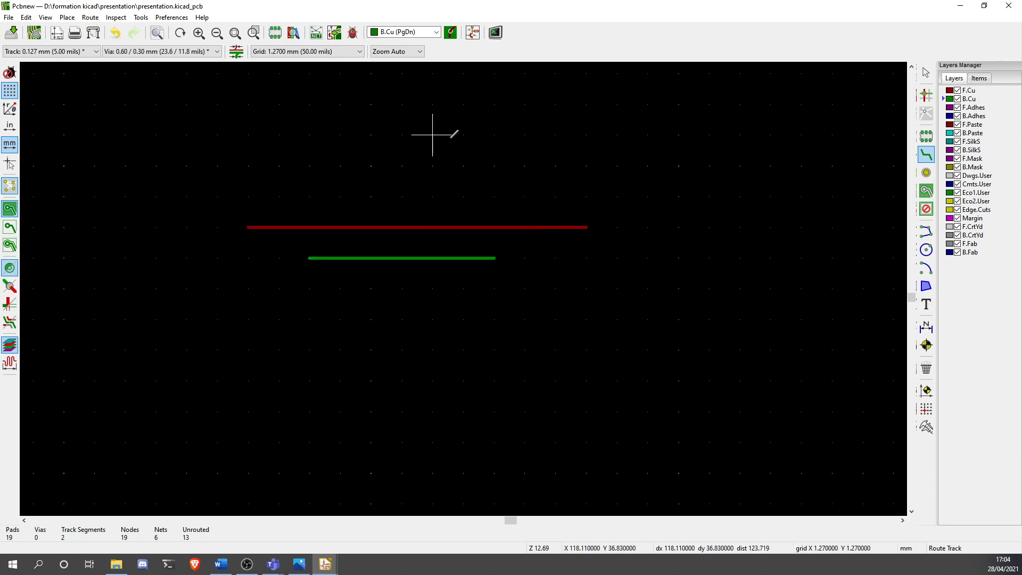
{"action": "key", "text": "Page_Up"}
{"action": "key", "text": "Page_Down"}
{"action": "key", "text": "Page_Up"}
{"action": "key", "text": "Page_Down"}
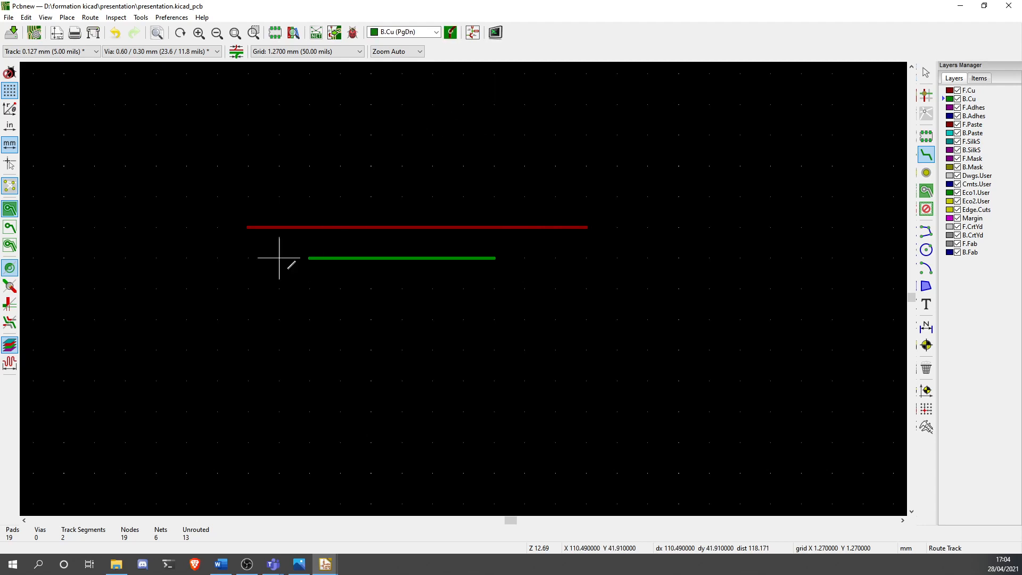
Abandon the track started at the F.Cu segment's end and delete both test tracks
{"action": "left_click", "coordinate": [248, 228]}
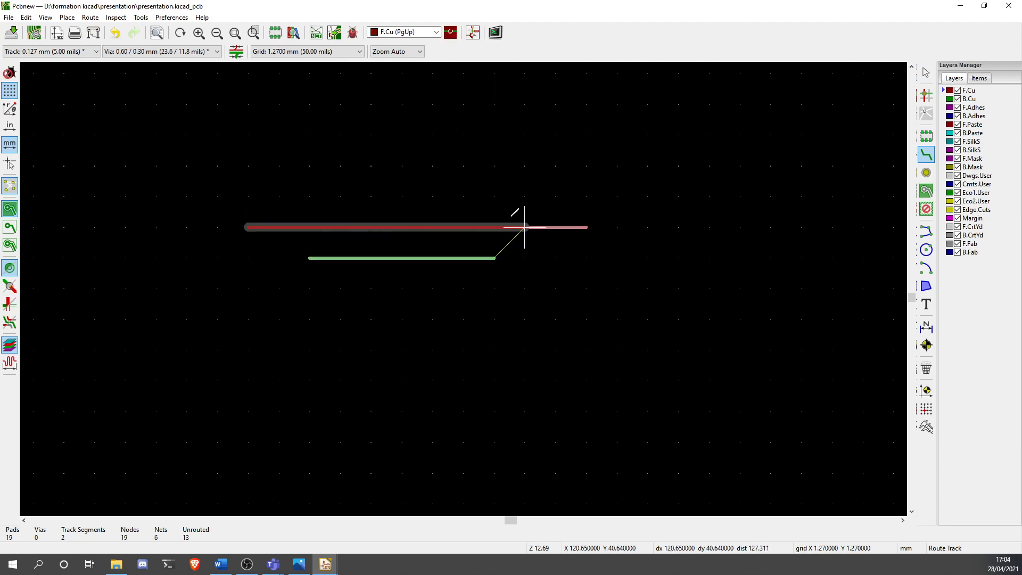
{"action": "key", "text": "Escape"}
{"action": "key", "text": "Escape"}
{"action": "key", "text": "ctrl+a"}
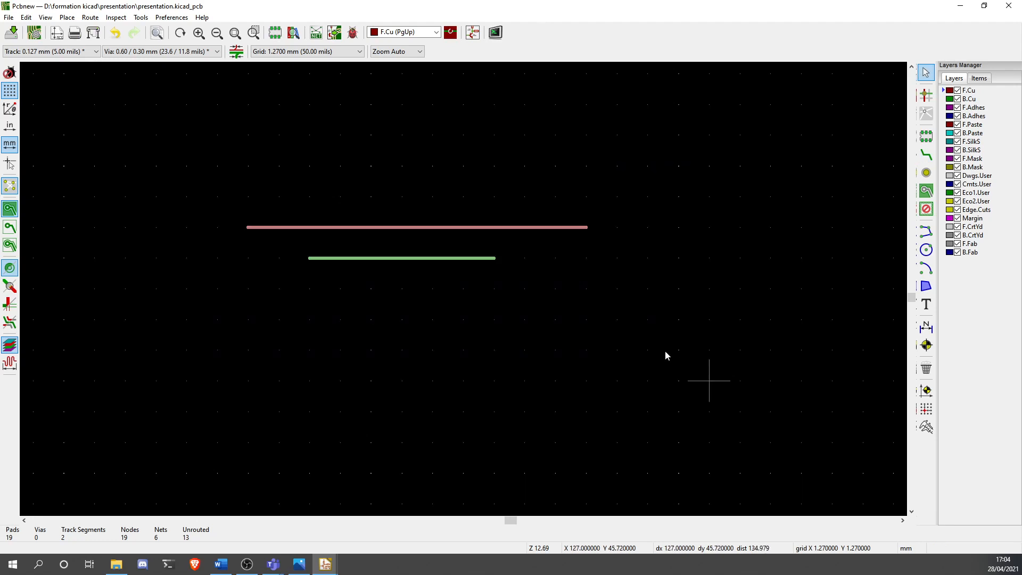
{"action": "key", "text": "Delete"}
Select all the footprints above the sheet frame and flip them to the back side of the board
{"action": "scroll", "coordinate": [508, 238], "scroll_direction": "down", "scroll_amount": 7}
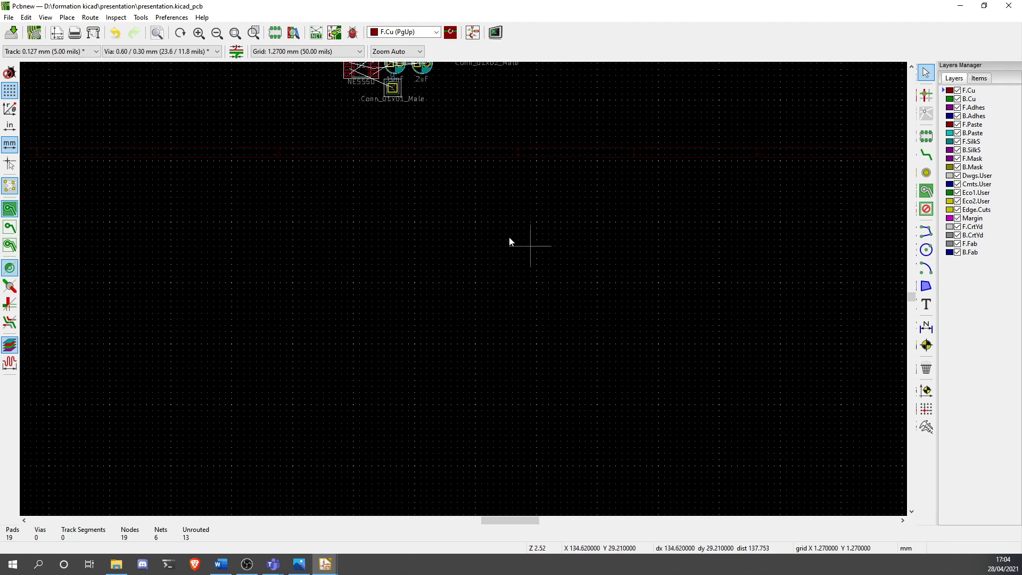
{"action": "scroll", "coordinate": [463, 290], "scroll_direction": "down", "scroll_amount": 3}
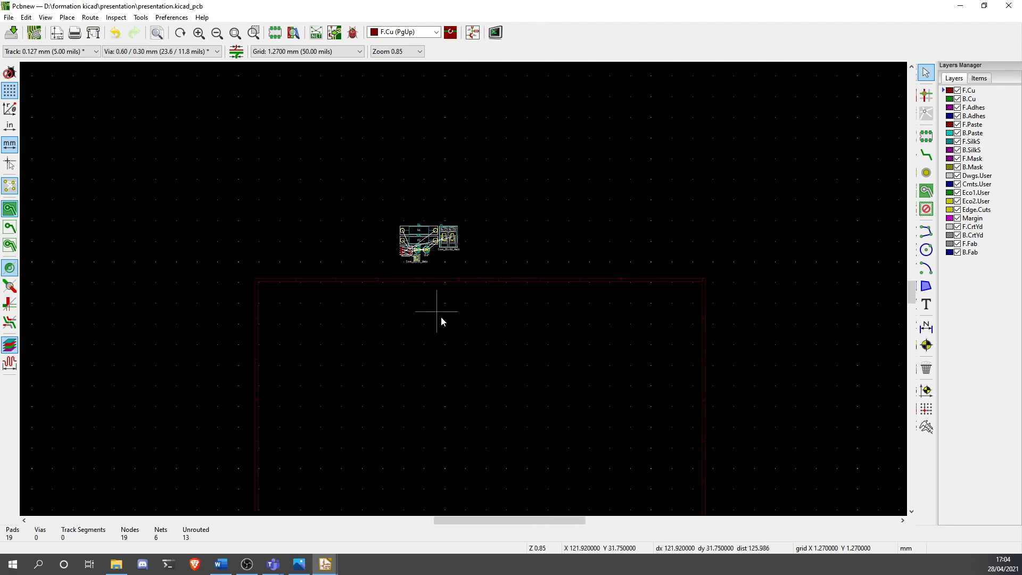
{"action": "left_click_drag", "start_coordinate": [361, 198], "coordinate": [606, 333]}
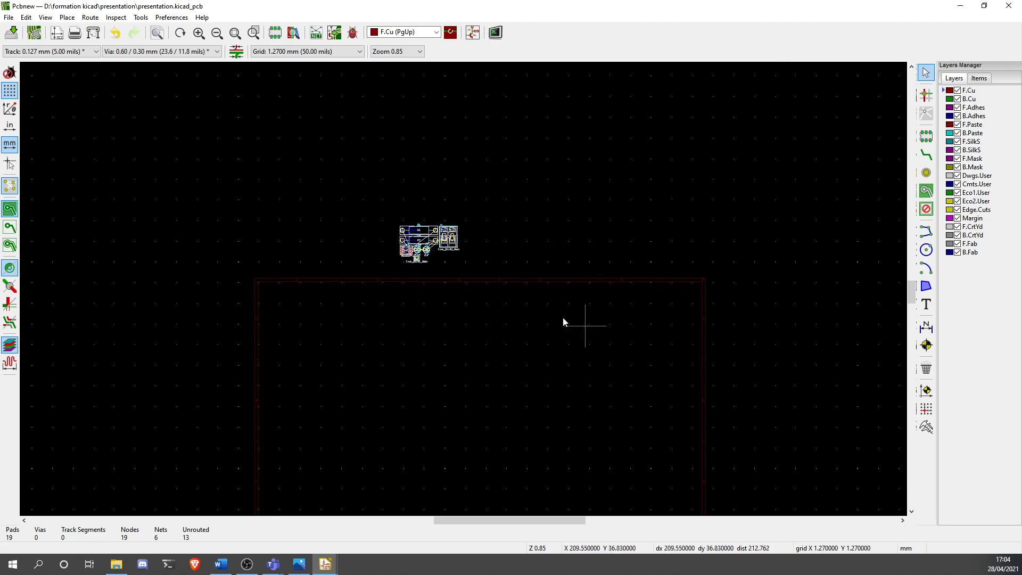
{"action": "scroll", "coordinate": [400, 265], "scroll_direction": "up", "scroll_amount": 6}
{"action": "middle_click_drag", "start_coordinate": [671, 287], "coordinate": [359, 266]}
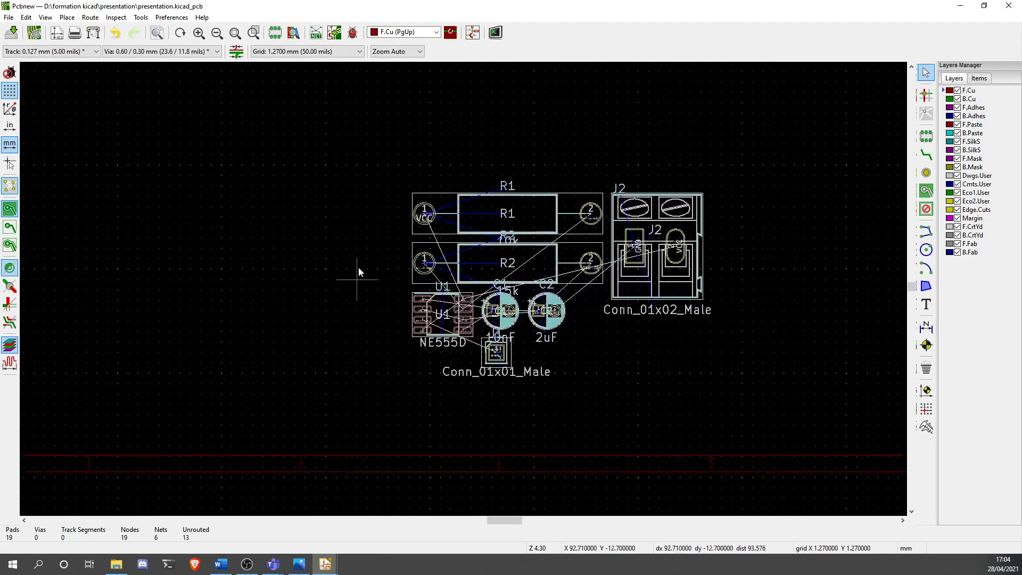
{"action": "key", "text": "f"}
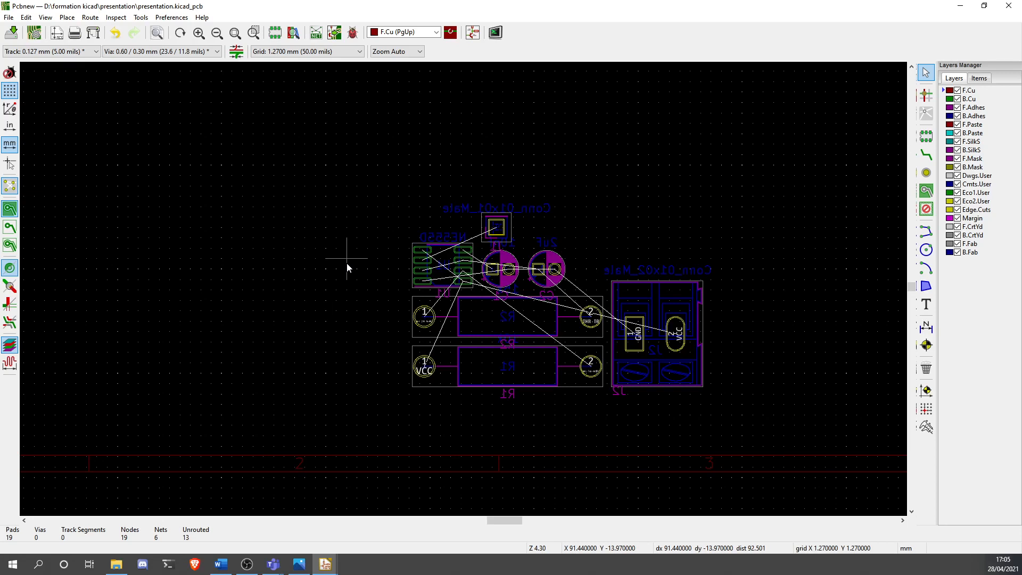
{"action": "left_click_drag", "start_coordinate": [349, 206], "coordinate": [781, 506]}
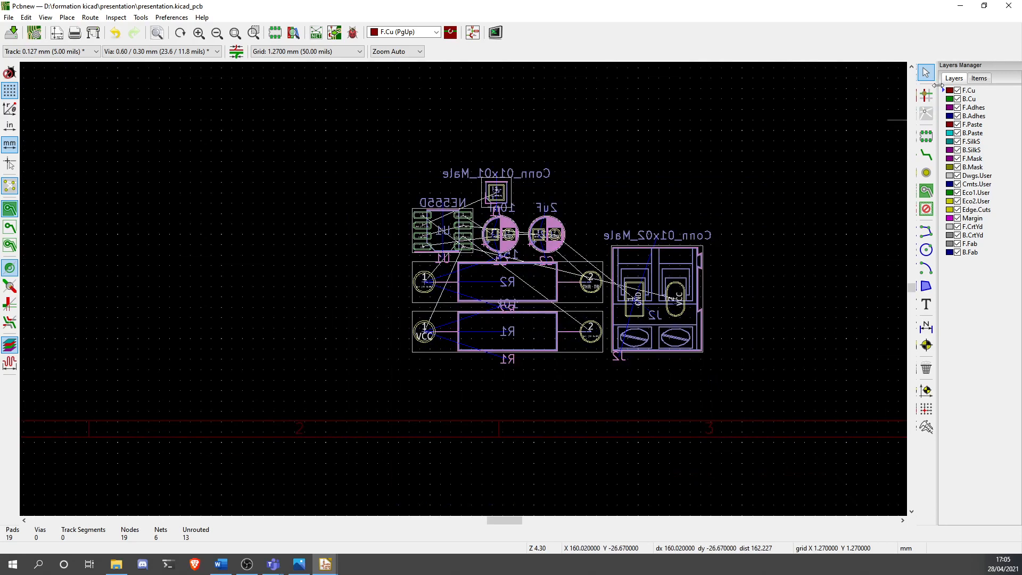
Make the silkscreen layers F.SilkS and B.SilkS active in turn, followed by the drawing layer Dwgs.User
{"action": "left_click", "coordinate": [950, 144]}
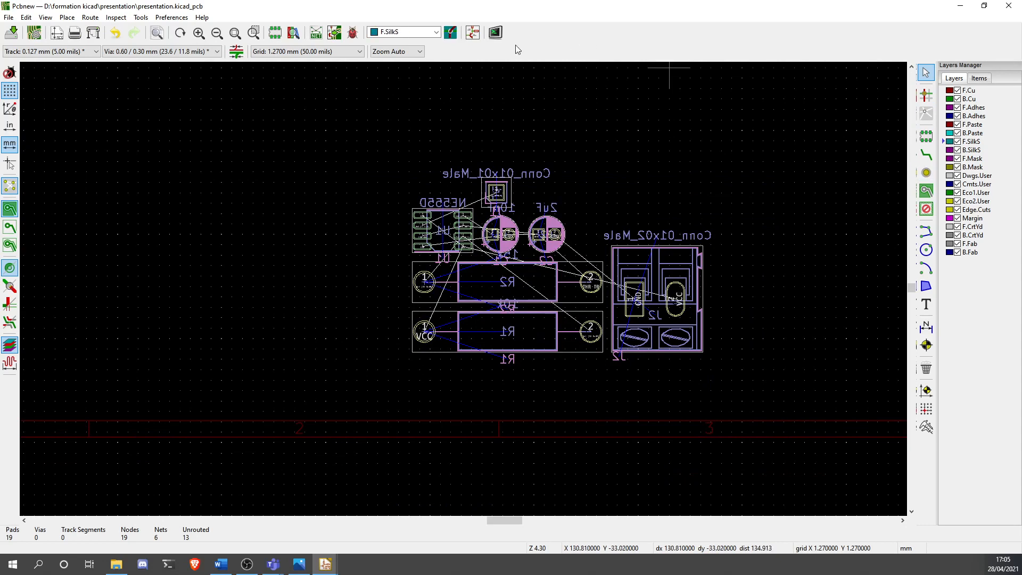
{"action": "left_click", "coordinate": [435, 33]}
{"action": "left_click", "coordinate": [430, 33]}
{"action": "left_click", "coordinate": [949, 151]}
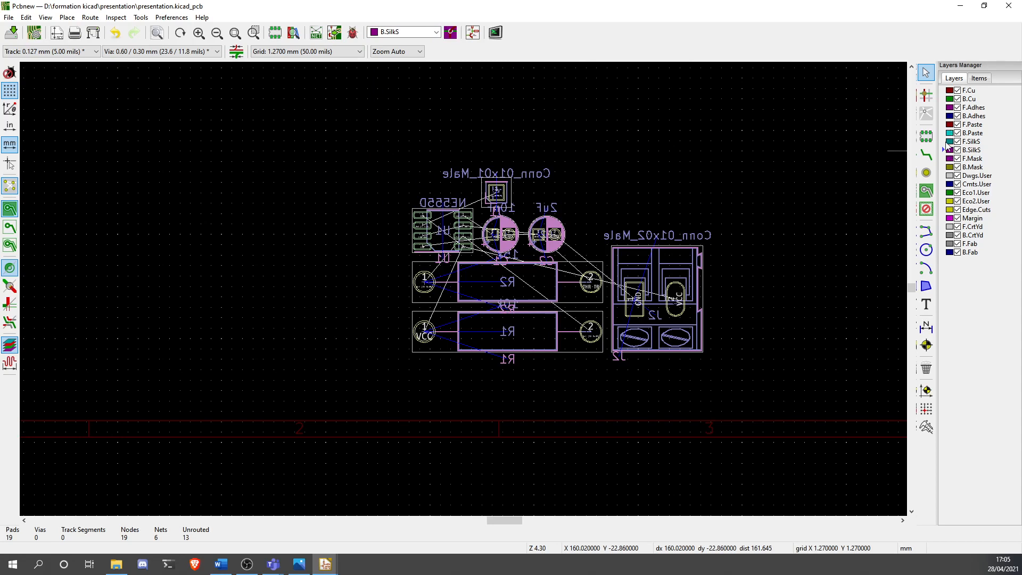
{"action": "left_click", "coordinate": [949, 177]}
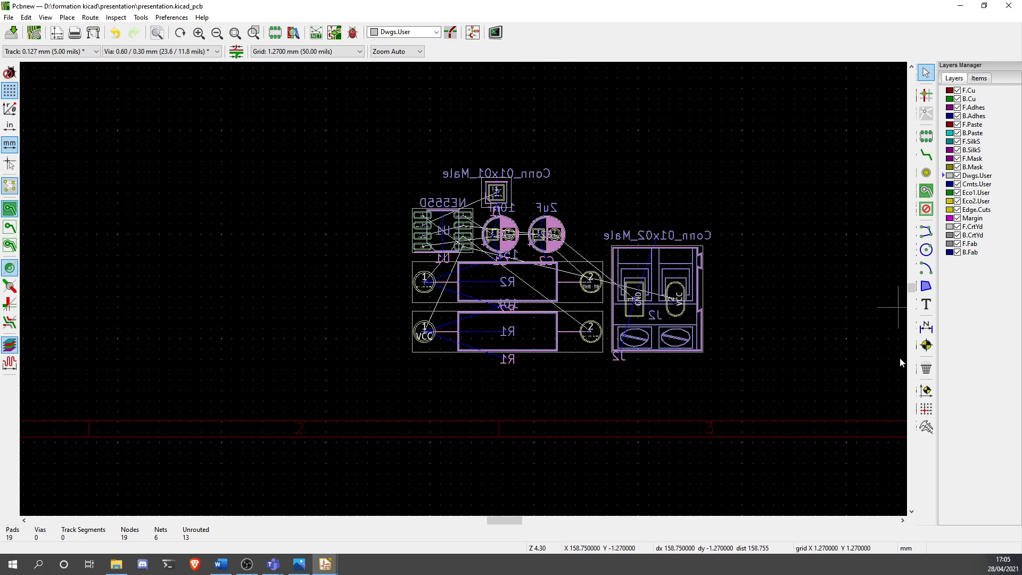
{"action": "left_click", "coordinate": [926, 286]}
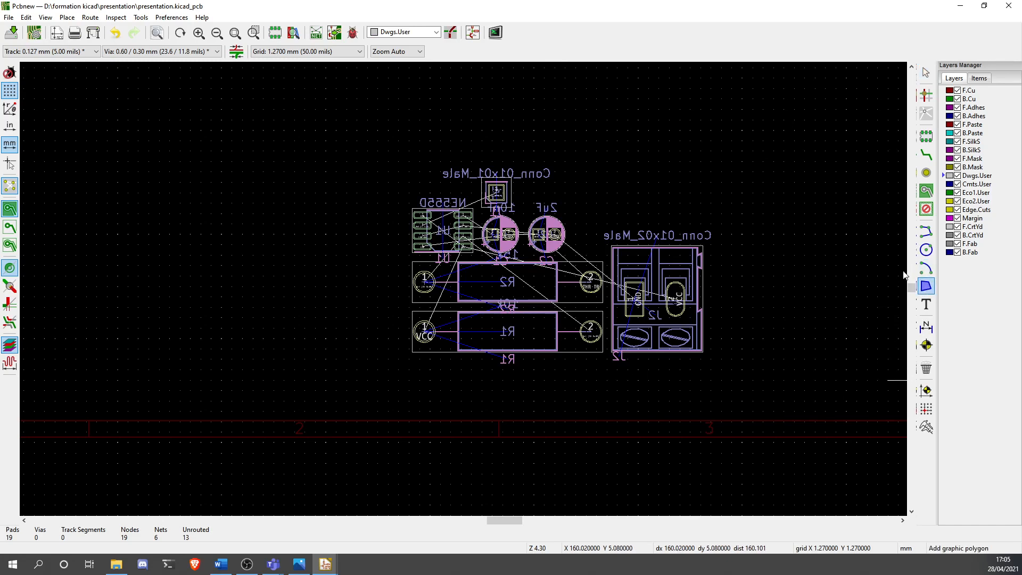
{"action": "left_click", "coordinate": [795, 141]}
{"action": "key", "text": "Escape"}
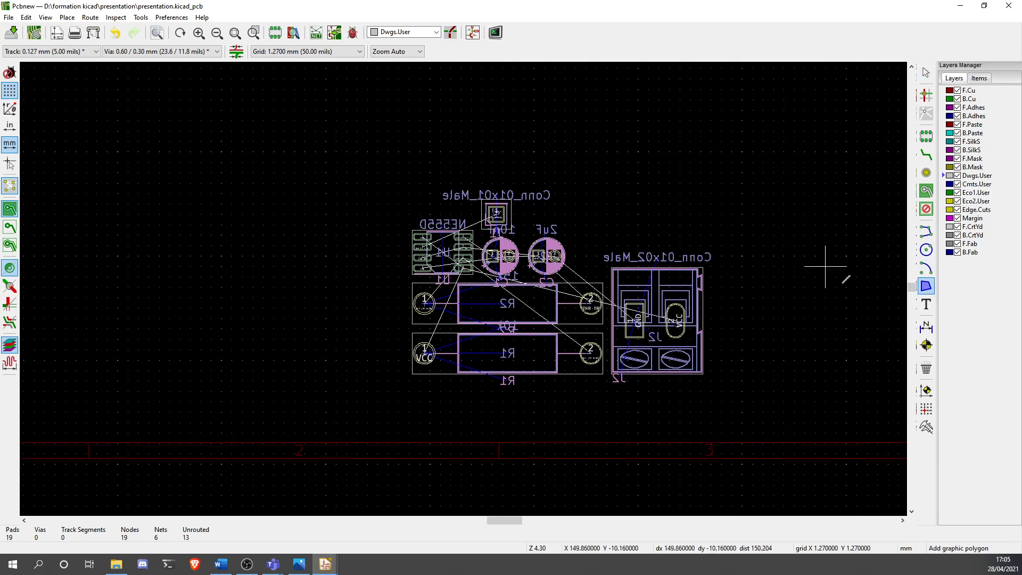
{"action": "left_click", "coordinate": [949, 91]}
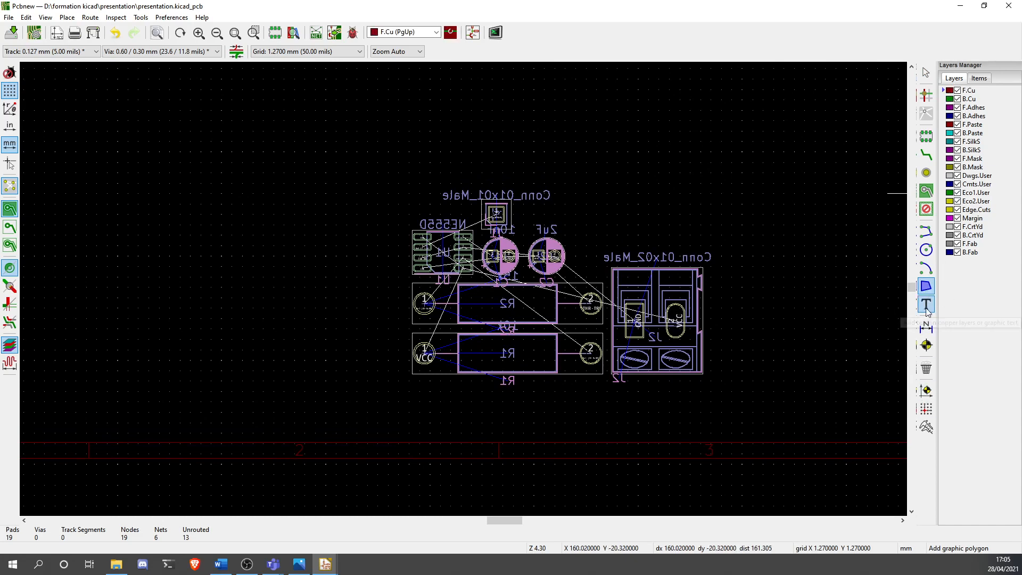
{"action": "left_click", "coordinate": [849, 282]}
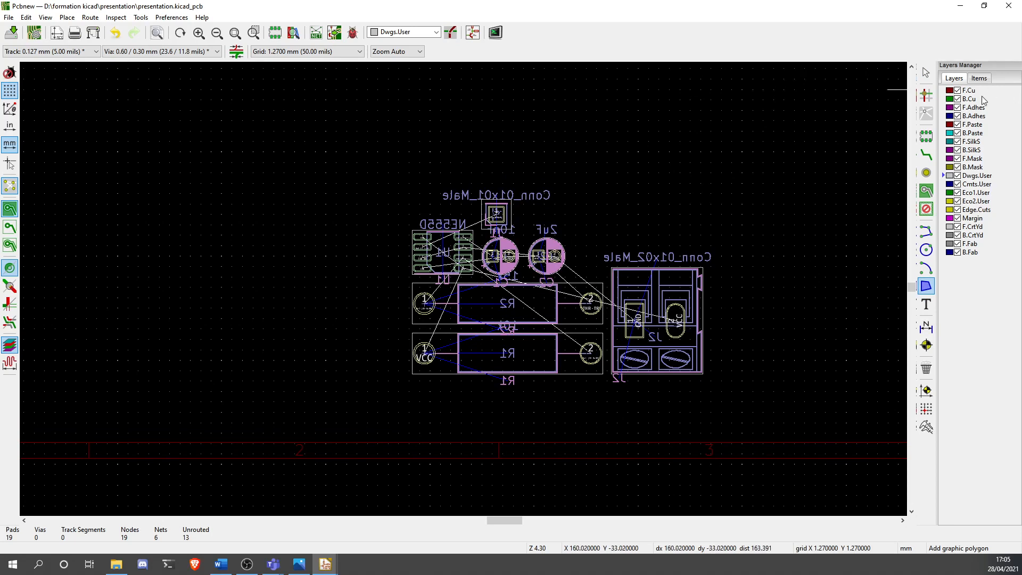
Make F.CrtYd the active layer, leave the graphic polygon tool and examine the courtyard outline around connector J2
{"action": "left_click", "coordinate": [950, 229]}
{"action": "scroll", "coordinate": [642, 337], "scroll_direction": "up", "scroll_amount": 3}
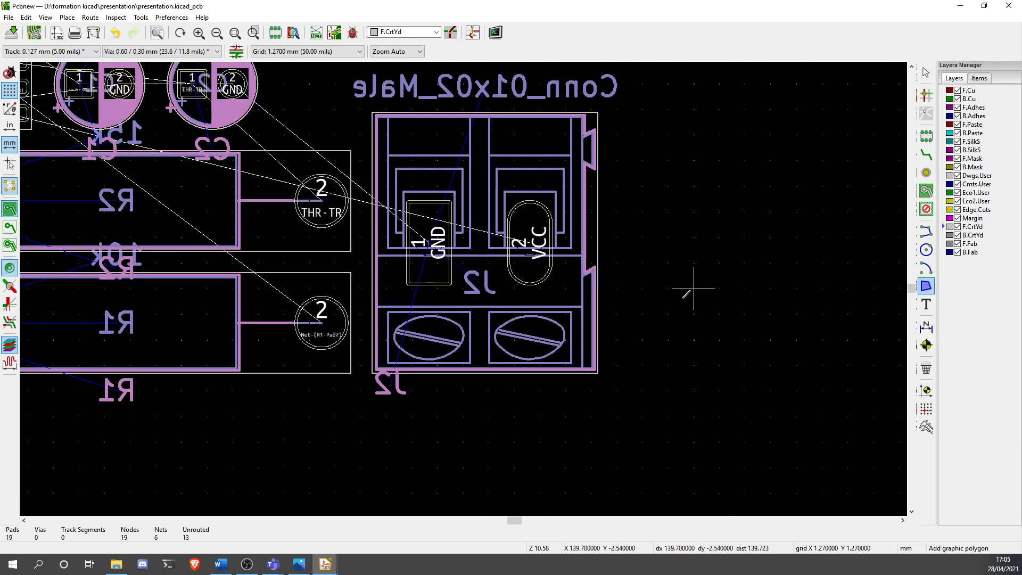
{"action": "key", "text": "Escape"}
{"action": "scroll", "coordinate": [456, 285], "scroll_direction": "up", "scroll_amount": 2}
{"action": "scroll", "coordinate": [561, 347], "scroll_direction": "down", "scroll_amount": 3}
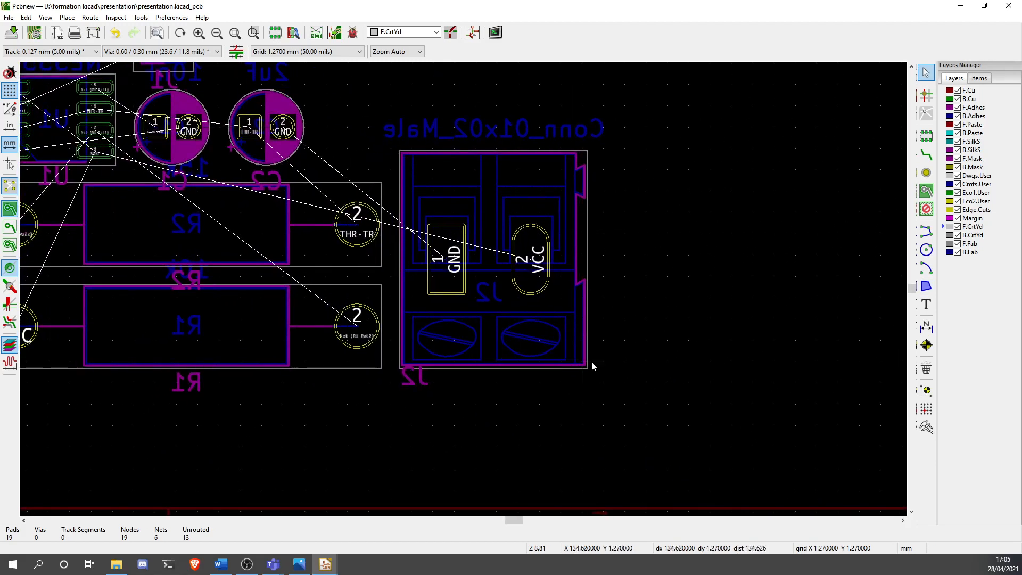
Try moving resistor R2 onto connector J2 so that their courtyards overlap, and undo the move
{"action": "middle_click_drag", "start_coordinate": [442, 274], "coordinate": [763, 308]}
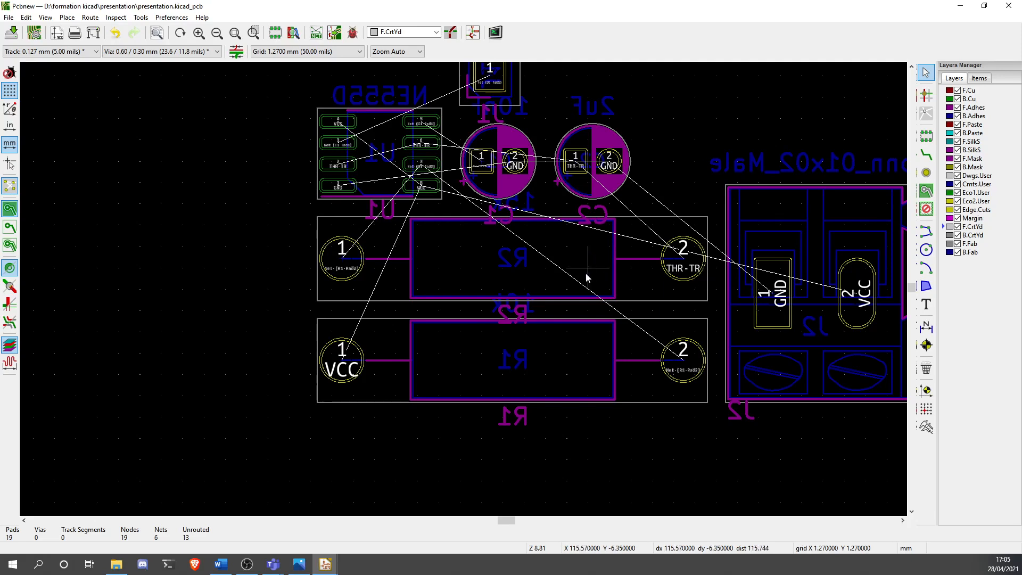
{"action": "left_click_drag", "start_coordinate": [586, 273], "coordinate": [572, 232]}
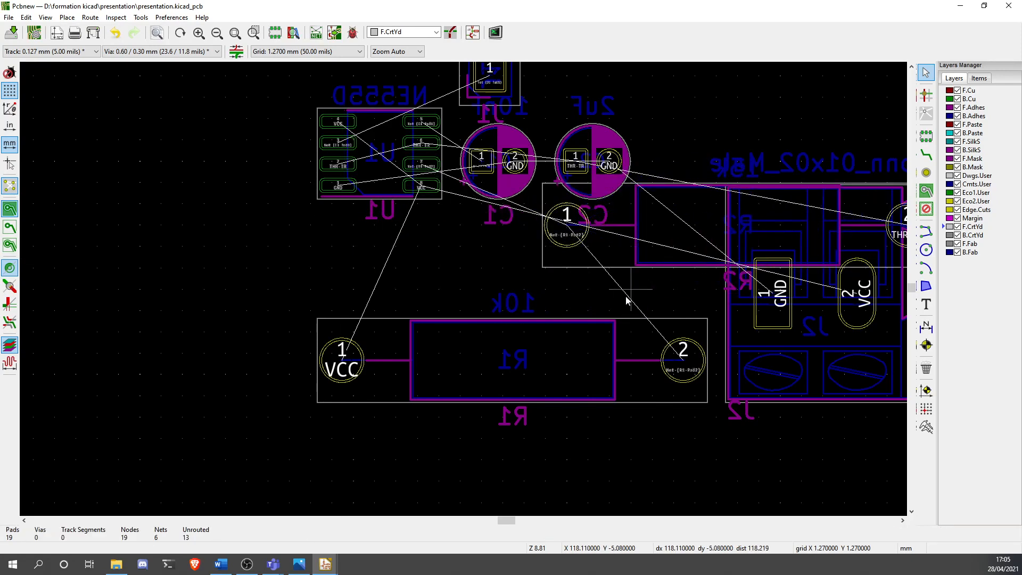
{"action": "middle_click_drag", "start_coordinate": [625, 298], "coordinate": [338, 338]}
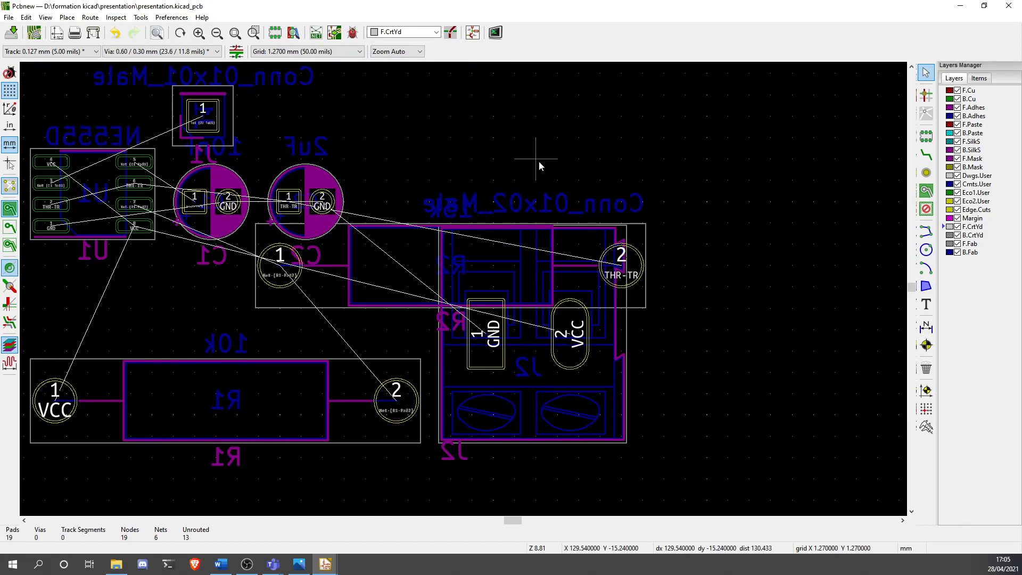
{"action": "key", "text": "ctrl+z"}
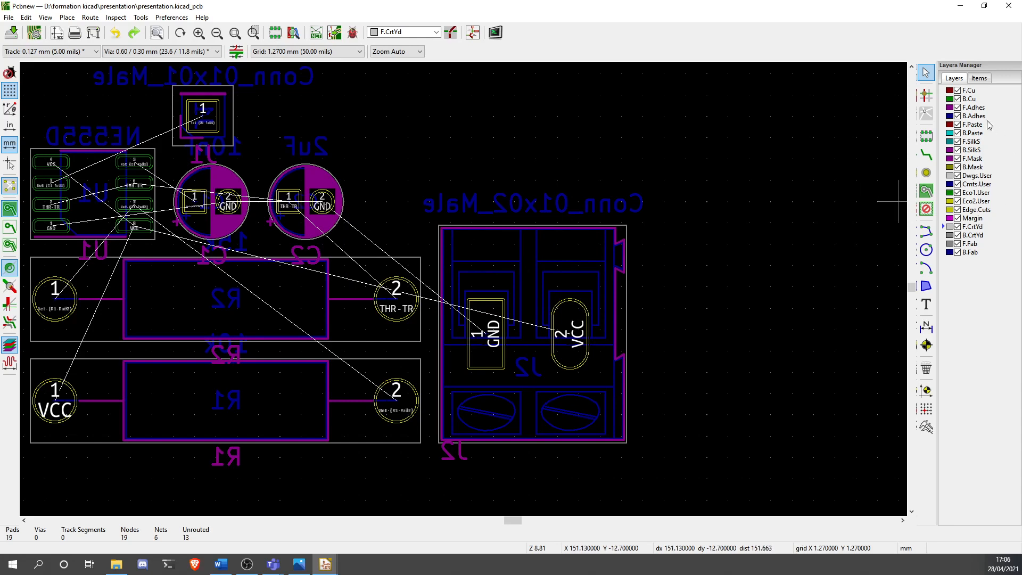
Toggle the visibility of the F.Cu, F.CrtYd and B.CrtYd layers off and back on
{"action": "left_click", "coordinate": [957, 91]}
{"action": "left_click", "coordinate": [957, 227]}
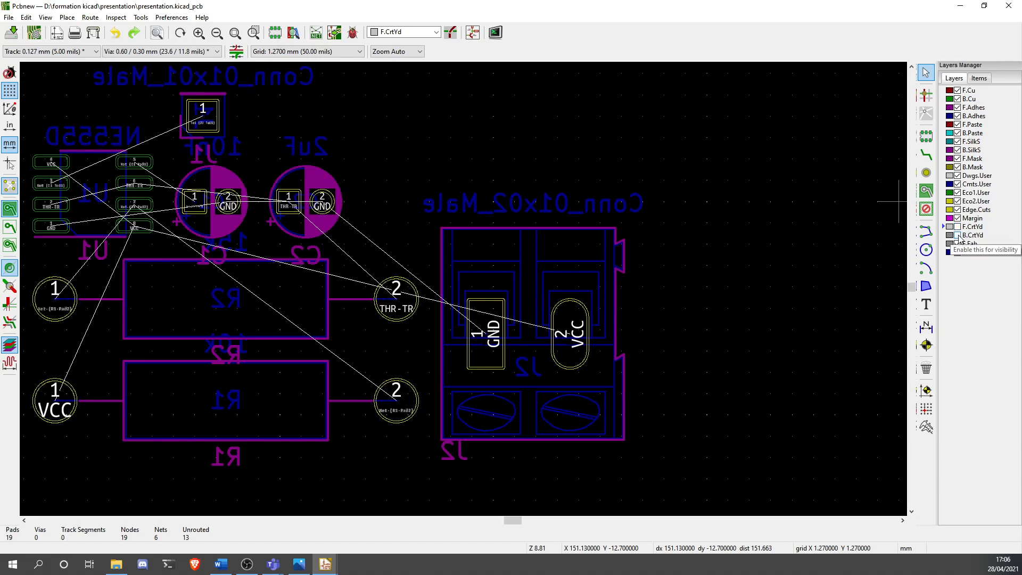
{"action": "double_click", "coordinate": [956, 235]}
{"action": "left_click", "coordinate": [956, 235]}
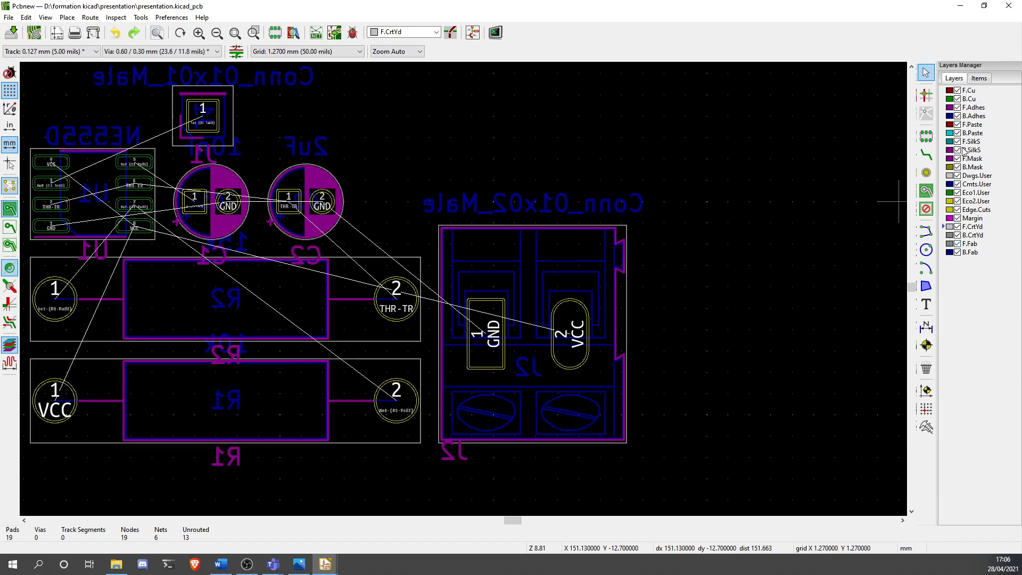
Toggle the visibility of the front footprints and the ratsnest off and back on, and return to the layer list
{"action": "left_click", "coordinate": [978, 78]}
{"action": "left_click", "coordinate": [952, 92]}
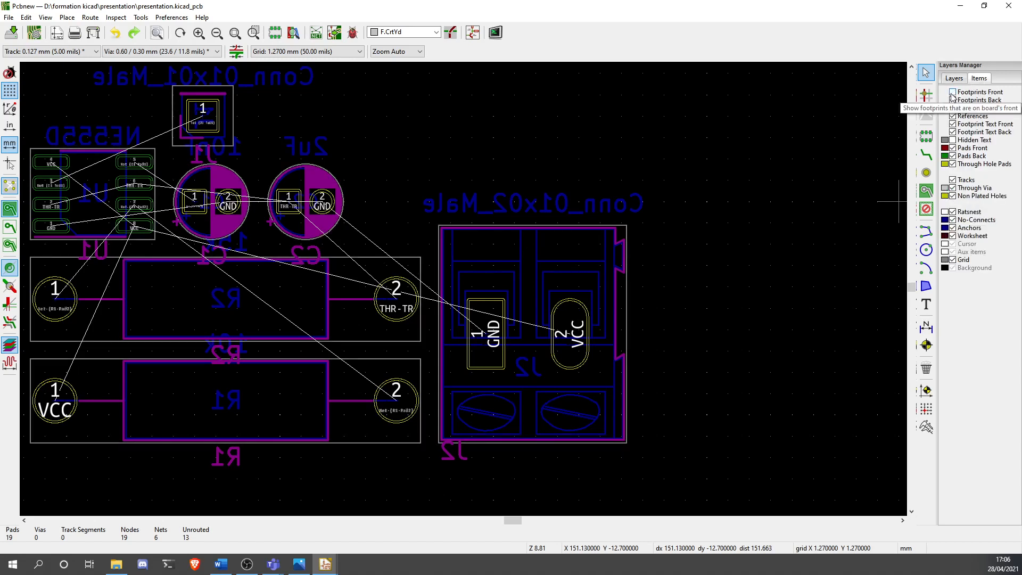
{"action": "left_click", "coordinate": [953, 92]}
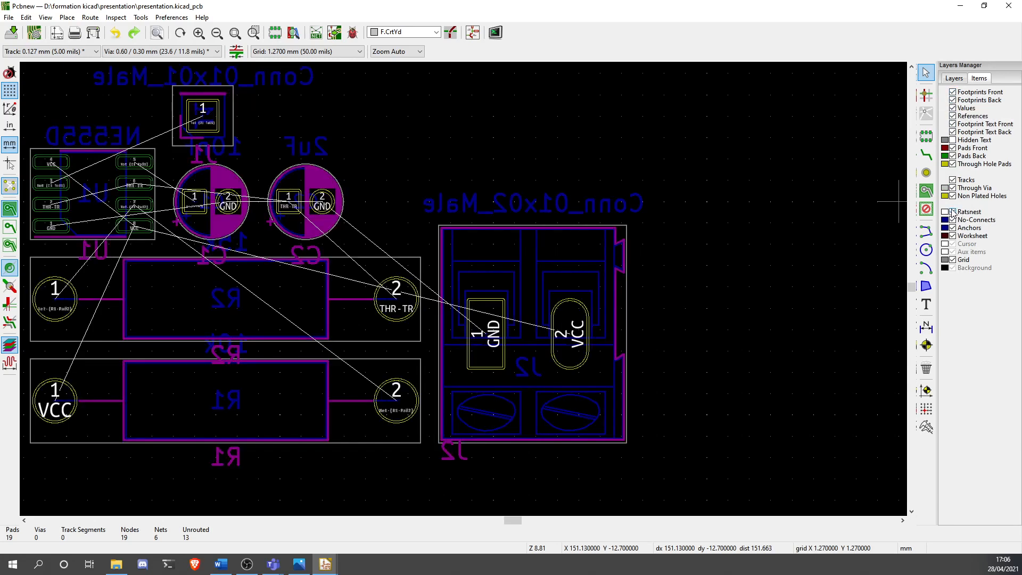
{"action": "left_click", "coordinate": [953, 212]}
{"action": "left_click", "coordinate": [953, 212]}
{"action": "left_click", "coordinate": [953, 78]}
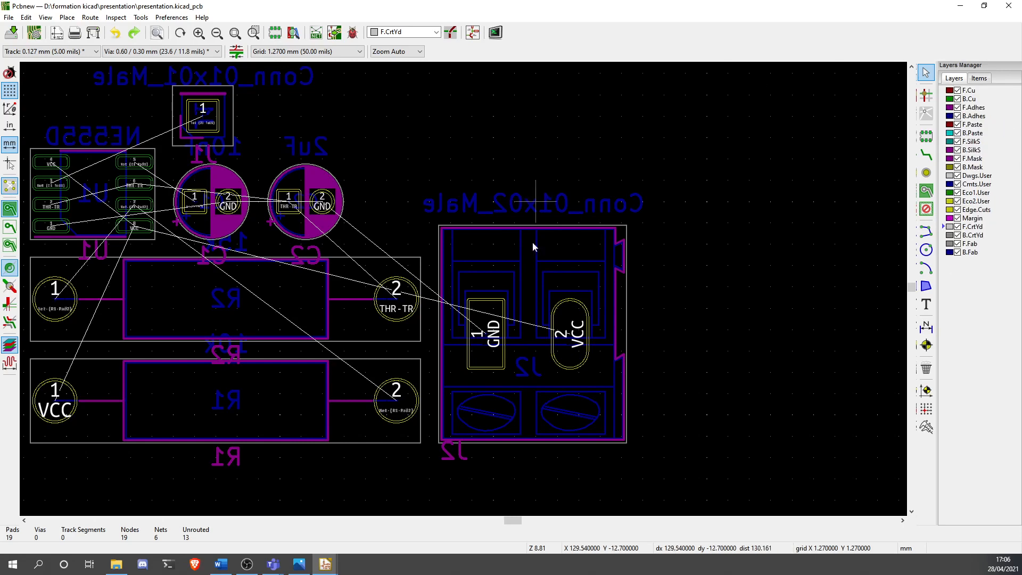
{"action": "middle_click_drag", "start_coordinate": [532, 242], "coordinate": [791, 216]}
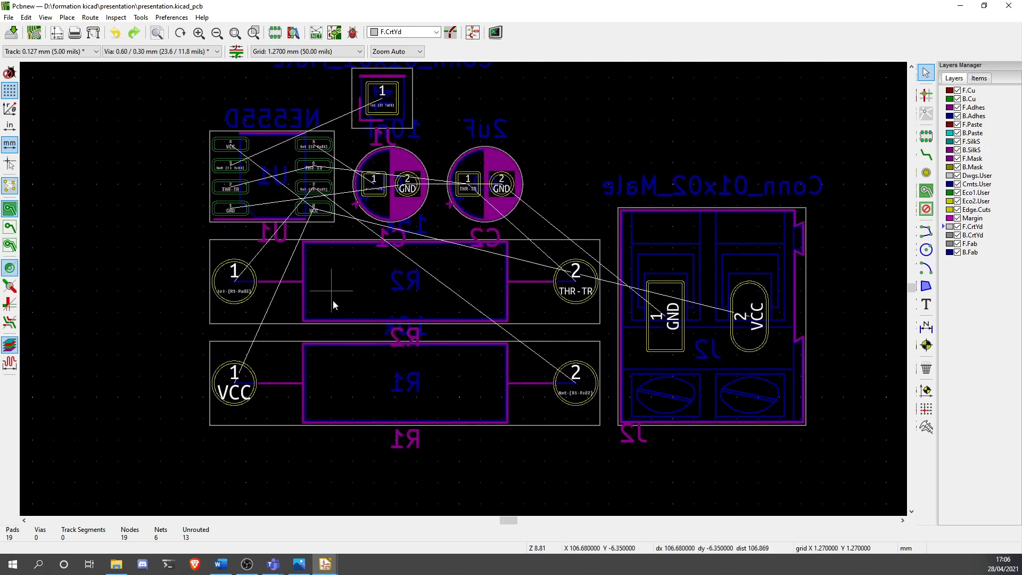
{"action": "middle_click_drag", "start_coordinate": [488, 423], "coordinate": [495, 456]}
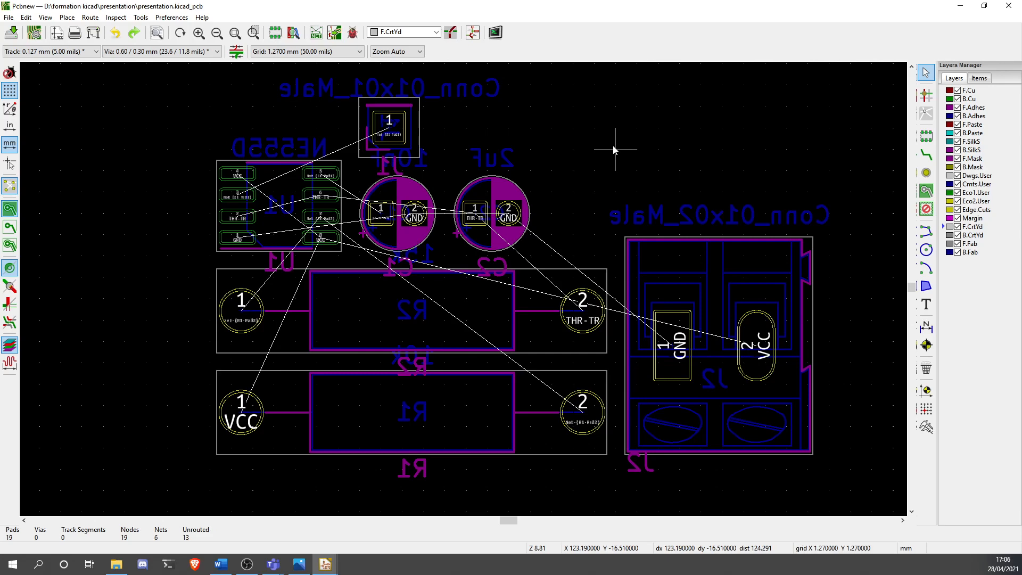
Set the grid to 1.2700 mm (50.00 mils) and move all the footprints together as one group above the sheet frame
{"action": "scroll", "coordinate": [624, 203], "scroll_direction": "down", "scroll_amount": 5}
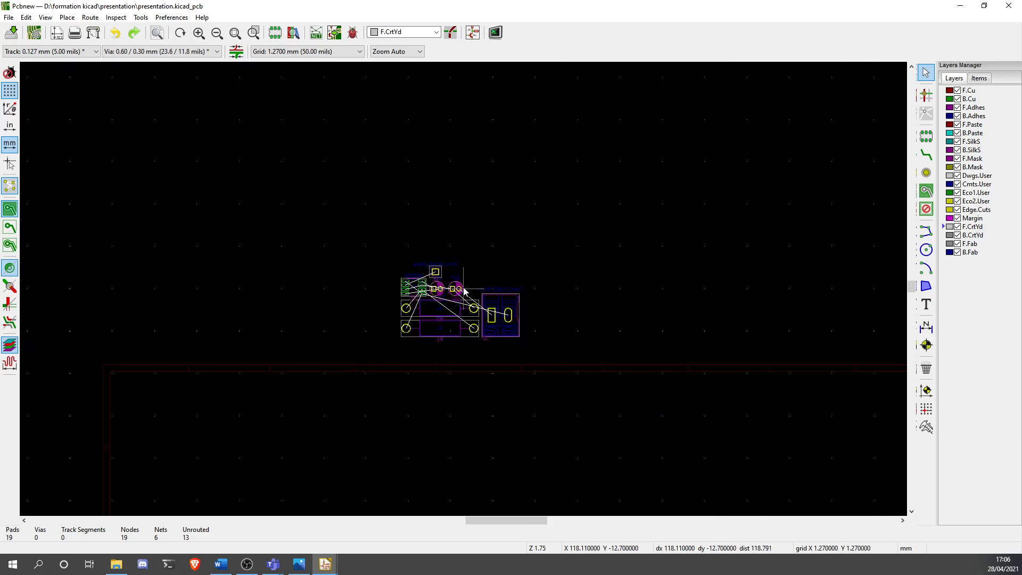
{"action": "left_click_drag", "start_coordinate": [353, 233], "coordinate": [666, 376]}
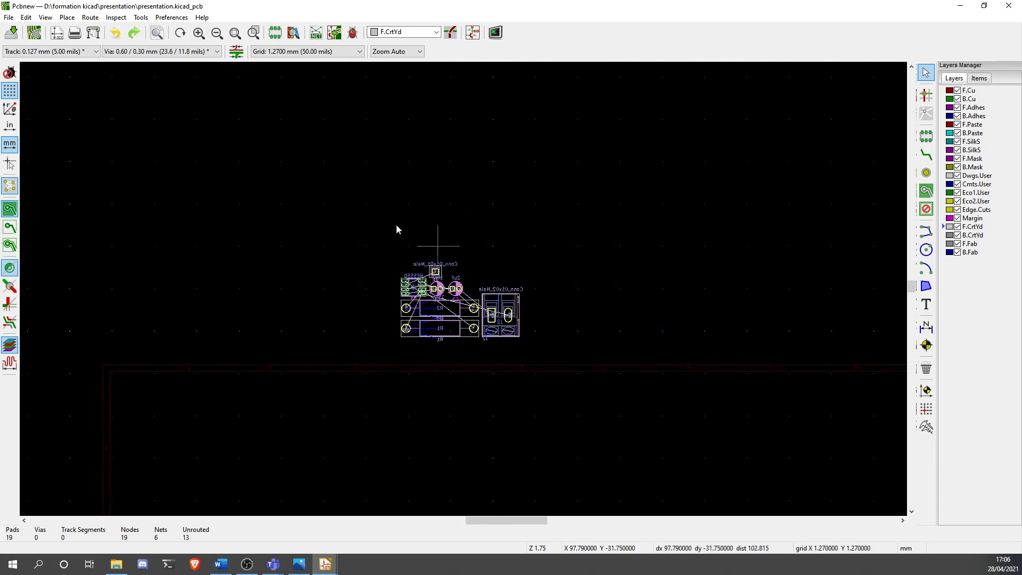
{"action": "left_click", "coordinate": [429, 183]}
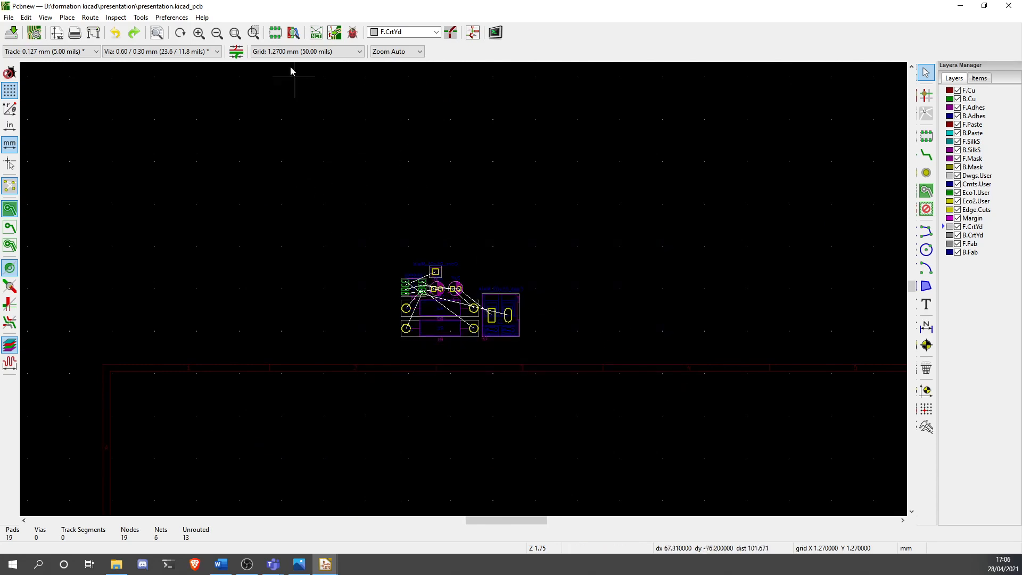
{"action": "left_click", "coordinate": [296, 51]}
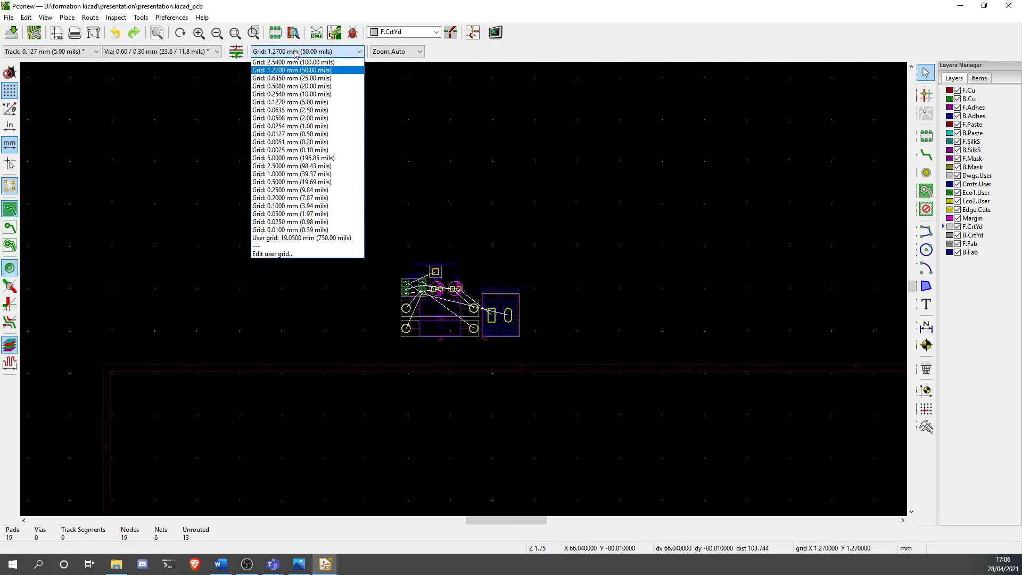
{"action": "left_click", "coordinate": [313, 70]}
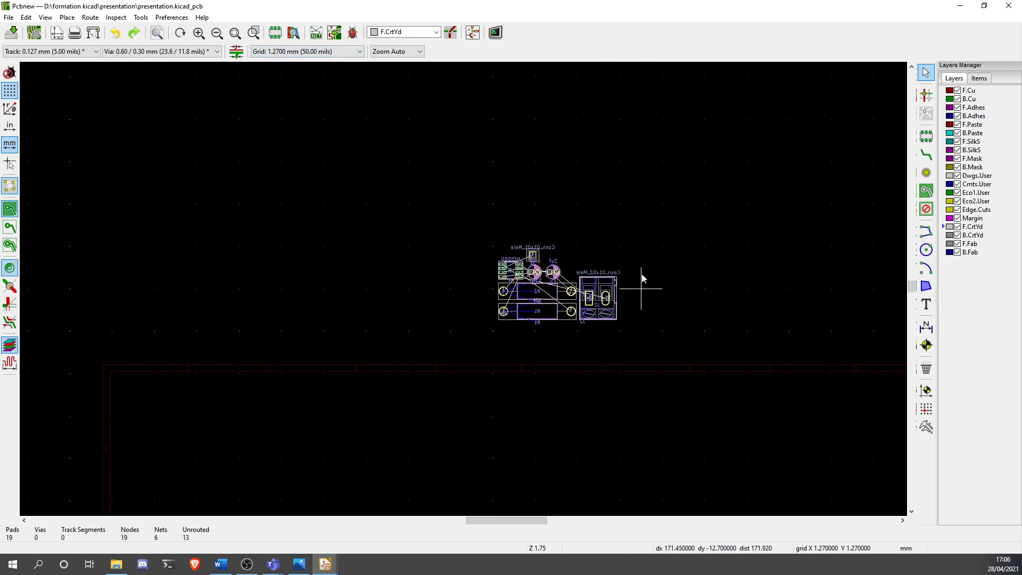
{"action": "left_click", "coordinate": [513, 284]}
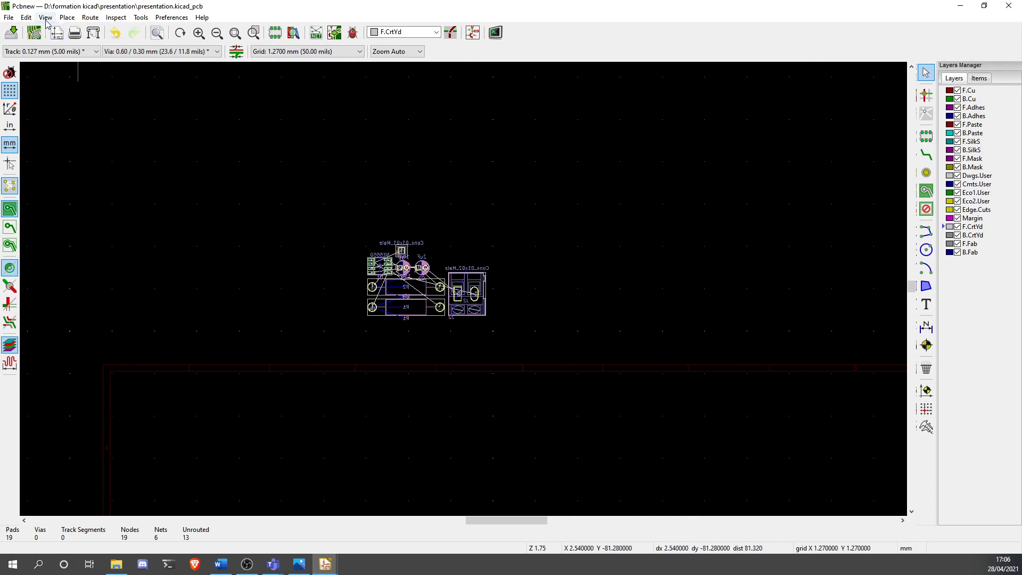
Examine the Hotkeys list in the preferences, including the Board Editor commands, and close the preferences without changes
{"action": "left_click", "coordinate": [141, 17]}
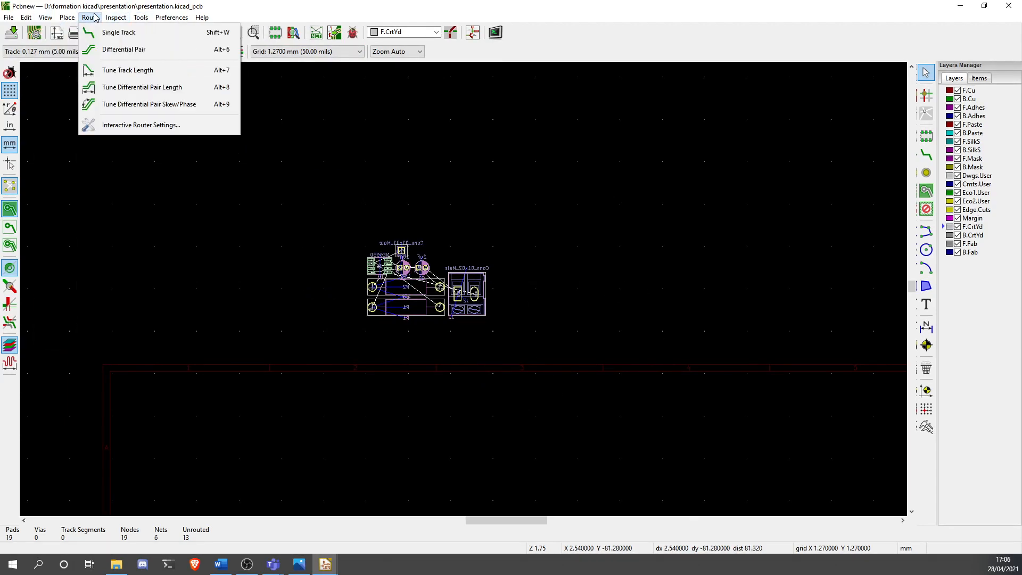
{"action": "mouse_move", "coordinate": [171, 18]}
{"action": "left_click", "coordinate": [193, 78]}
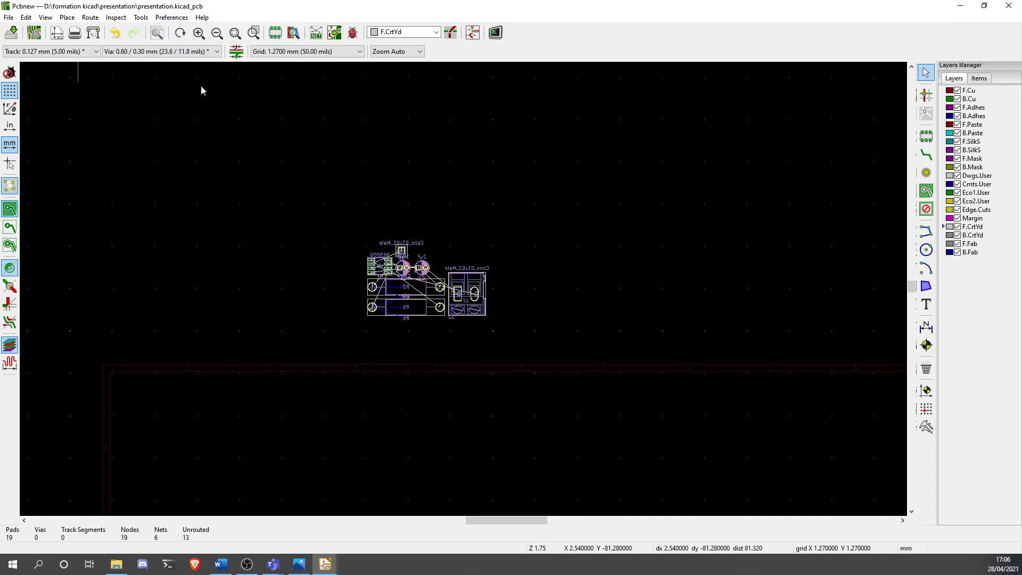
{"action": "left_click", "coordinate": [320, 161]}
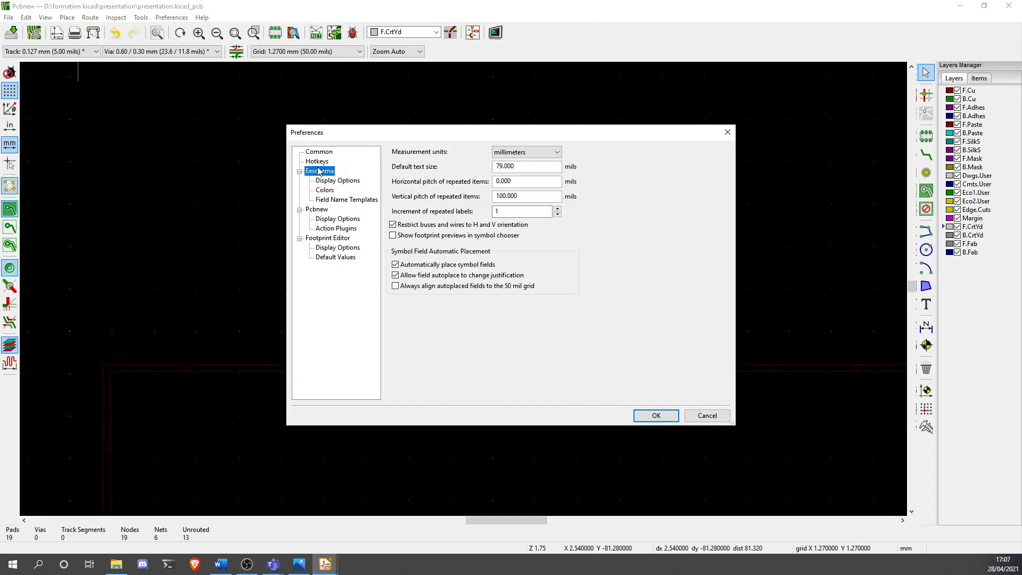
{"action": "scroll", "coordinate": [584, 212], "scroll_direction": "down", "scroll_amount": 4}
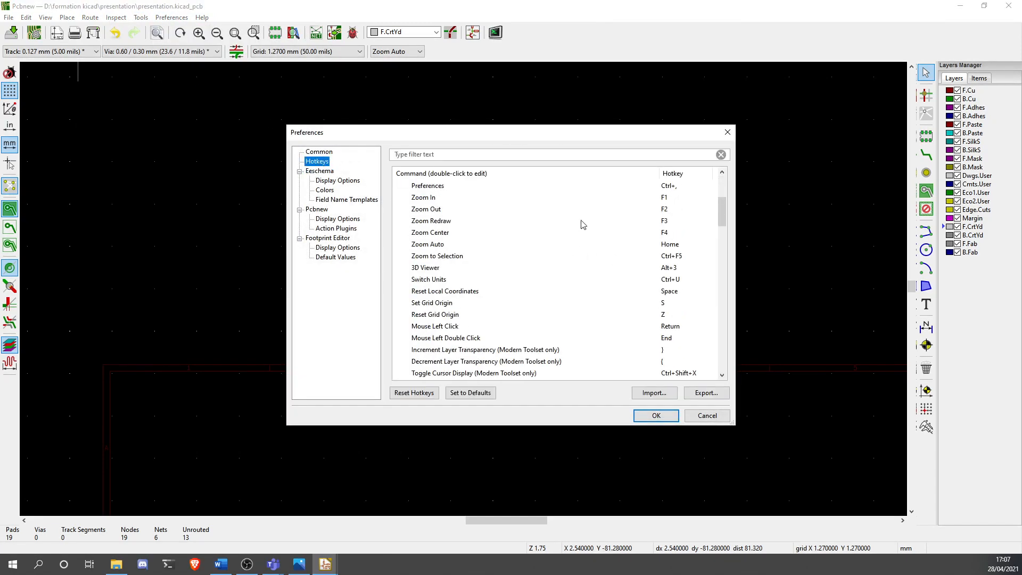
{"action": "scroll", "coordinate": [463, 335], "scroll_direction": "down", "scroll_amount": 1}
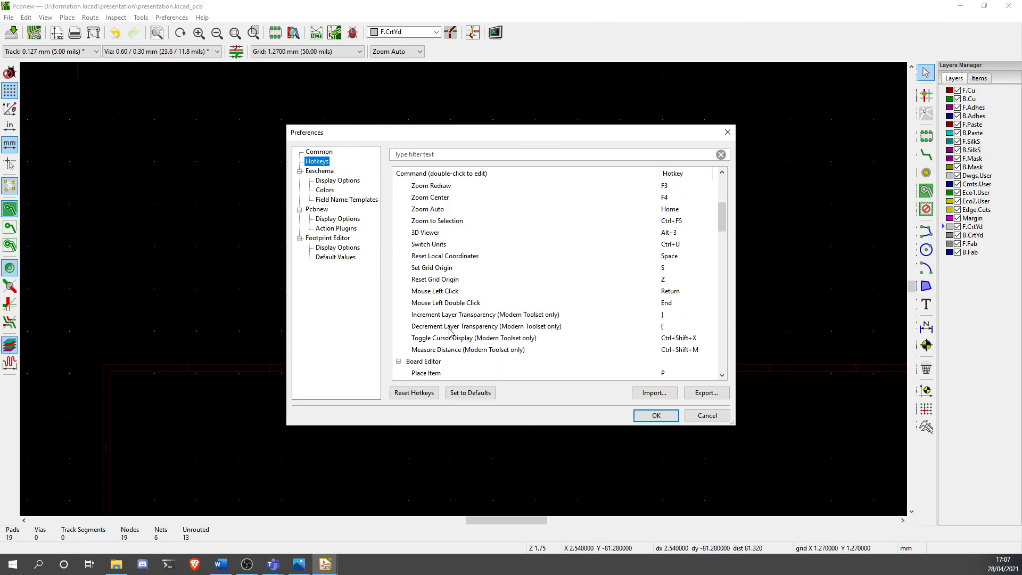
{"action": "scroll", "coordinate": [449, 331], "scroll_direction": "up", "scroll_amount": 3}
{"action": "scroll", "coordinate": [448, 330], "scroll_direction": "down", "scroll_amount": 10}
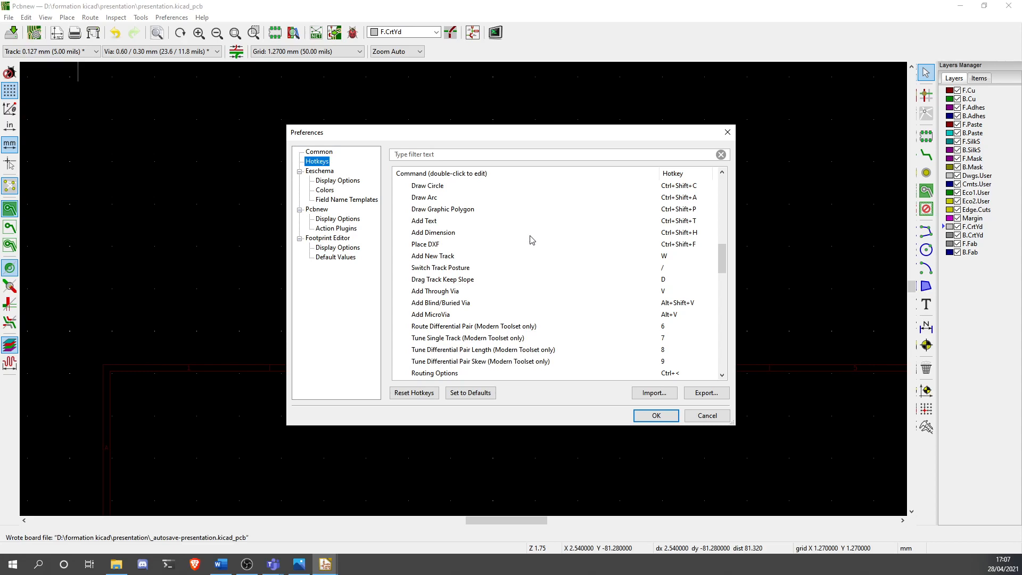
{"action": "left_click", "coordinate": [727, 132]}
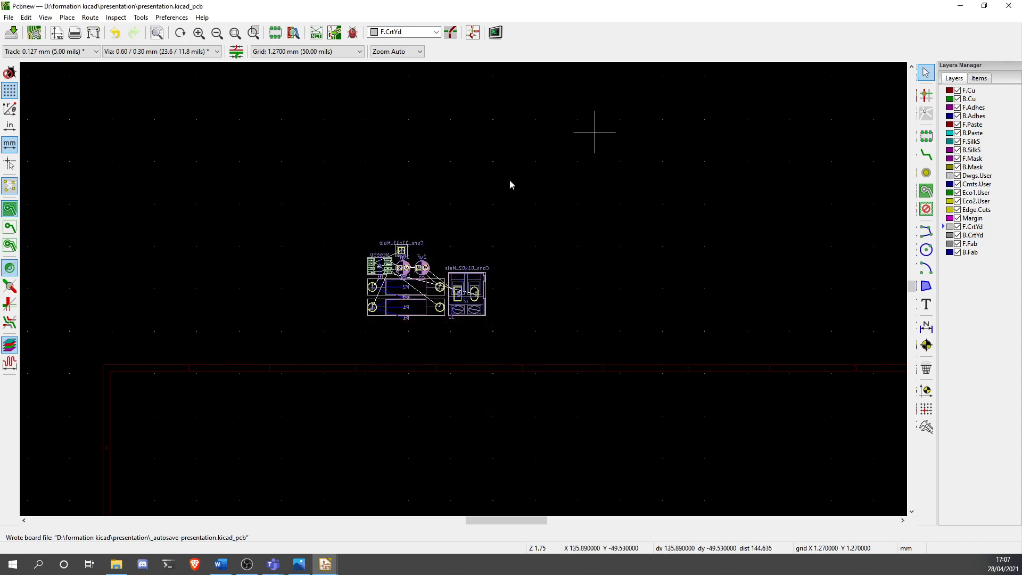
{"action": "scroll", "coordinate": [524, 331], "scroll_direction": "up", "scroll_amount": 3}
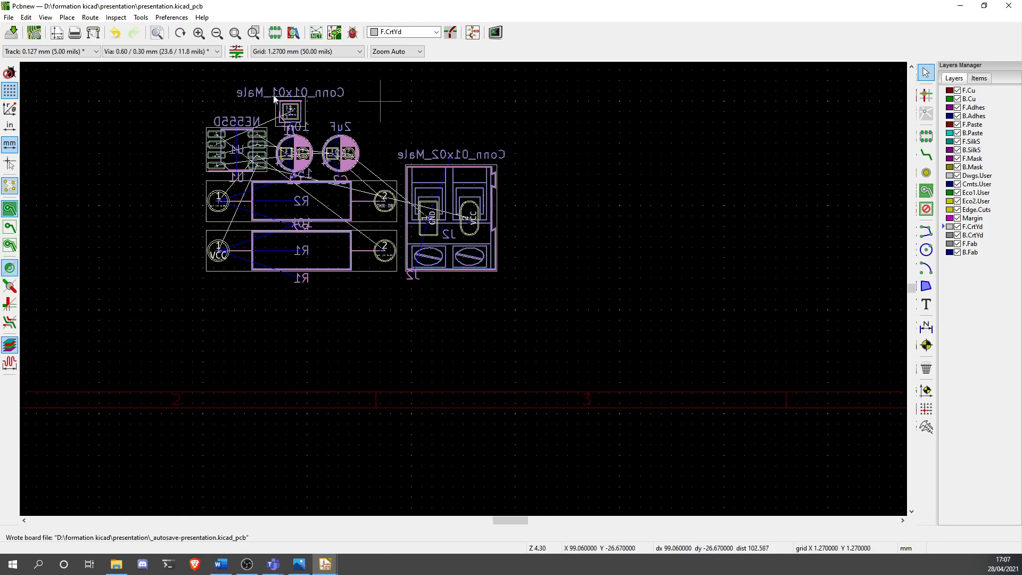
{"action": "scroll", "coordinate": [388, 96], "scroll_direction": "down", "scroll_amount": 1}
{"action": "scroll", "coordinate": [468, 284], "scroll_direction": "down", "scroll_amount": 2}
{"action": "scroll", "coordinate": [483, 342], "scroll_direction": "up", "scroll_amount": 1}
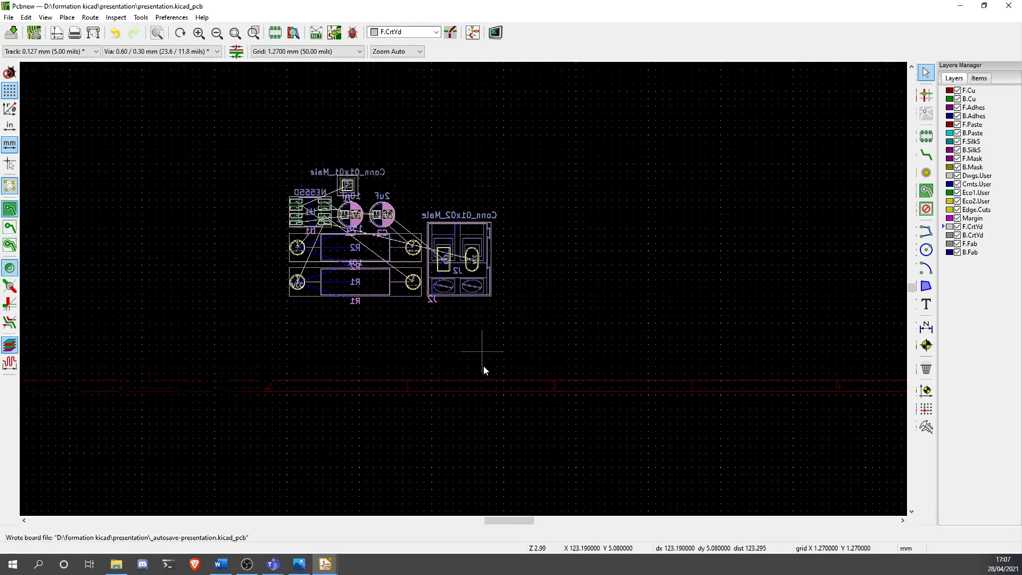
{"action": "middle_click_drag", "start_coordinate": [582, 323], "coordinate": [639, 485]}
{"action": "scroll", "coordinate": [456, 289], "scroll_direction": "down", "scroll_amount": 6}
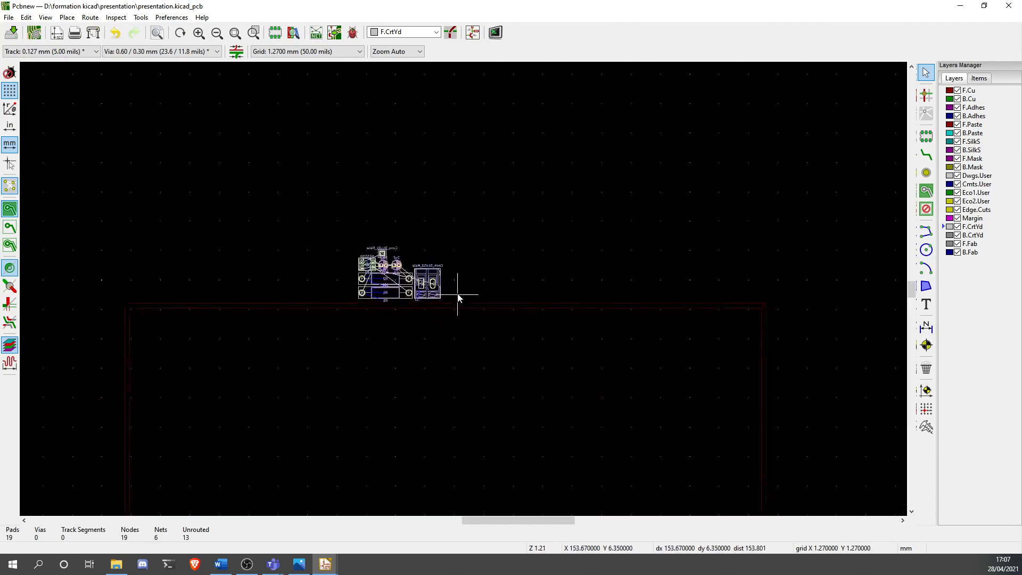
{"action": "scroll", "coordinate": [461, 347], "scroll_direction": "up", "scroll_amount": 6}
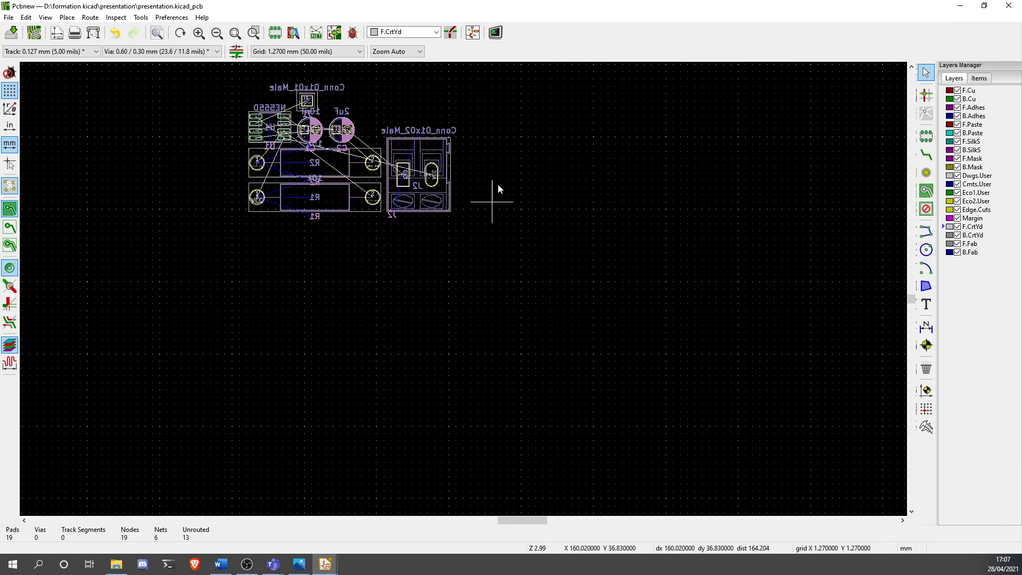
{"action": "key", "text": "Escape"}
Review the board setup's predefined tracks and vias, net classes, solder mask and paste, and text and graphics settings, and close it
{"action": "left_click", "coordinate": [49, 52]}
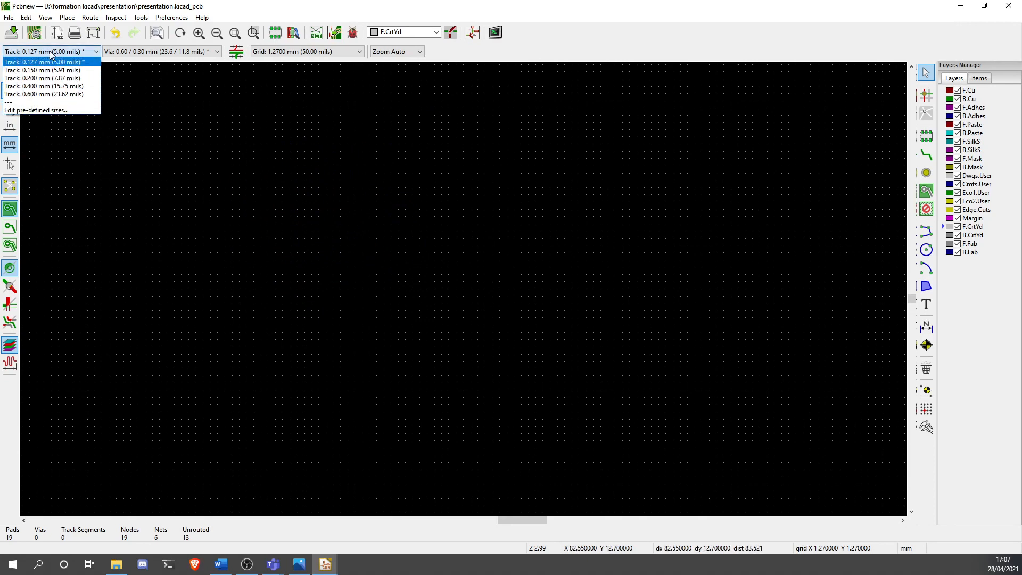
{"action": "left_click", "coordinate": [64, 109]}
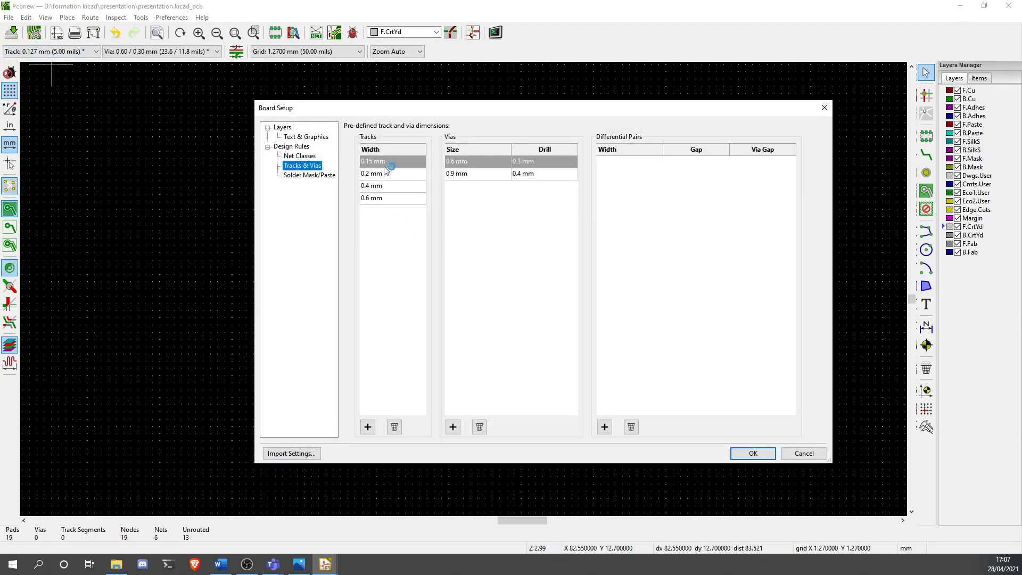
{"action": "left_click", "coordinate": [301, 156]}
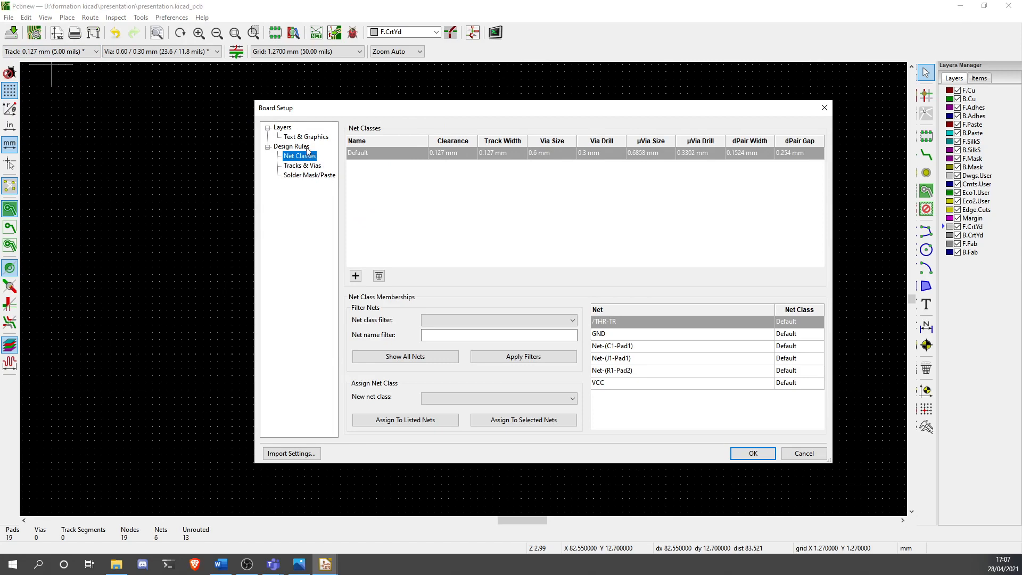
{"action": "left_click", "coordinate": [298, 178]}
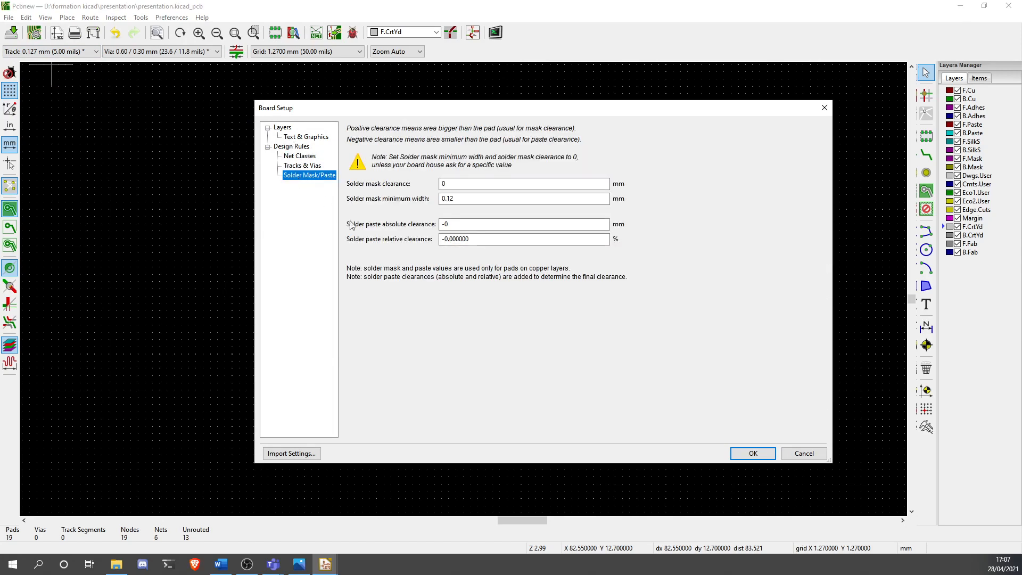
{"action": "left_click", "coordinate": [308, 137]}
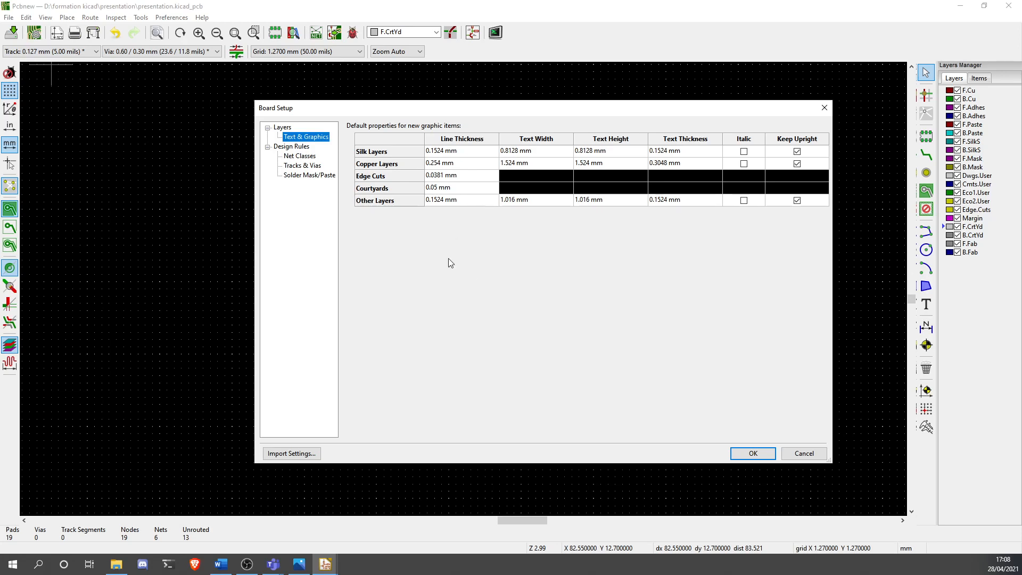
{"action": "left_click", "coordinate": [281, 128]}
{"action": "left_click", "coordinate": [298, 141]}
{"action": "left_click", "coordinate": [823, 107]}
Open easyeda_WL5Lpz6WZU.png from the formation kicad folder, examine its do and don't track routing examples, and return to the board
{"action": "scroll", "coordinate": [625, 121], "scroll_direction": "down", "scroll_amount": 3}
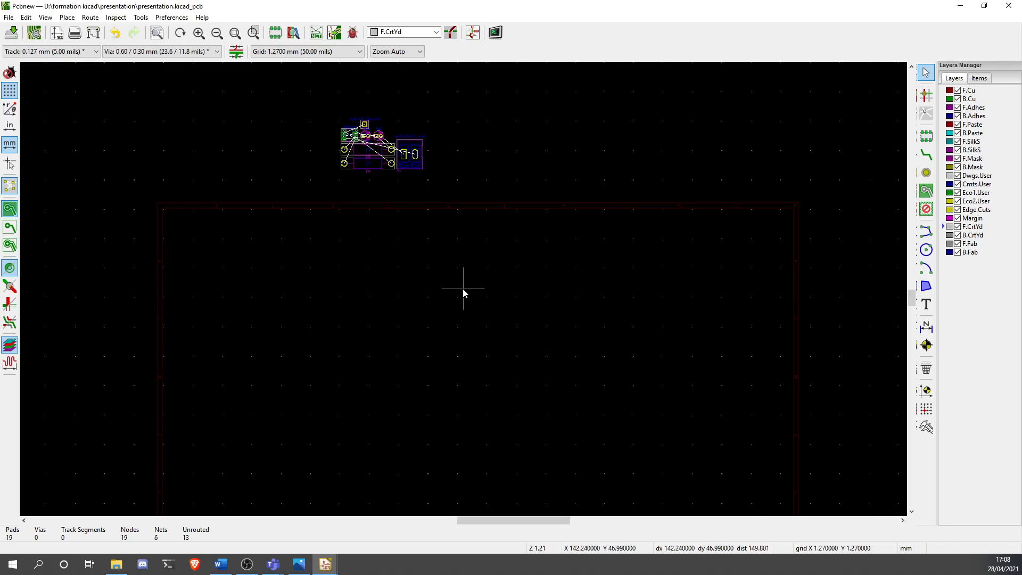
{"action": "scroll", "coordinate": [465, 292], "scroll_direction": "down", "scroll_amount": 1}
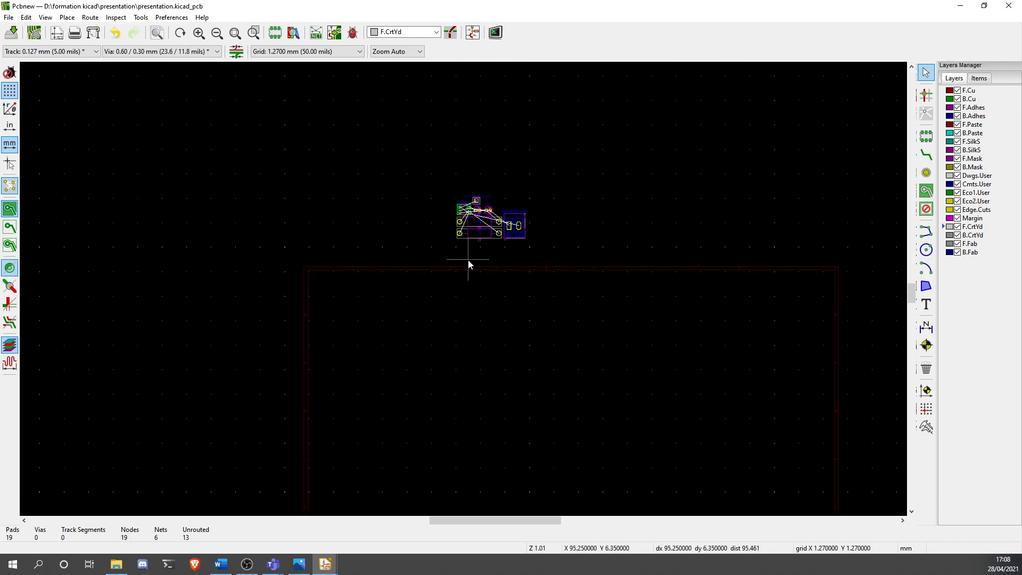
{"action": "middle_click_drag", "start_coordinate": [540, 227], "coordinate": [527, 259]}
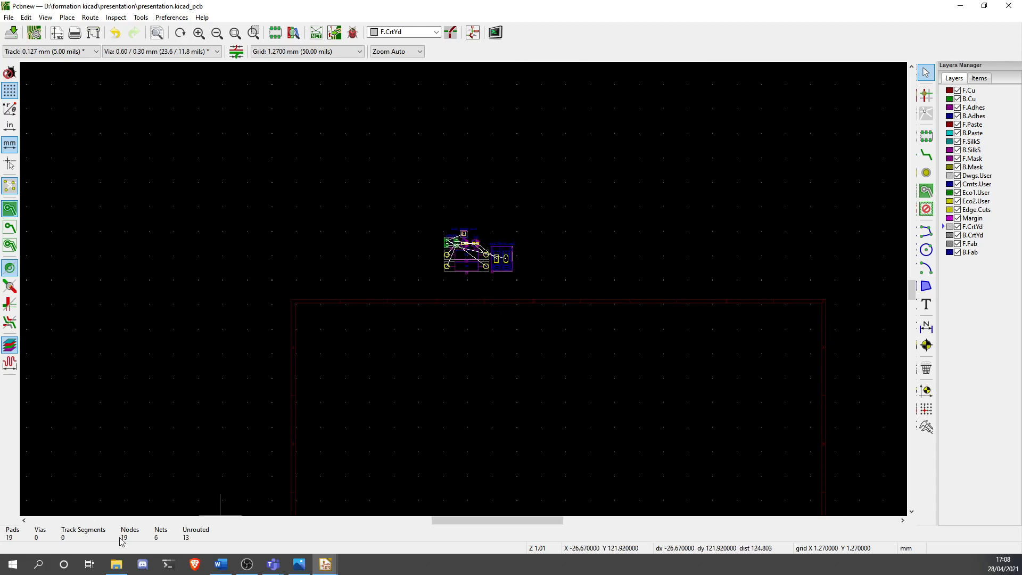
{"action": "left_click", "coordinate": [116, 564]}
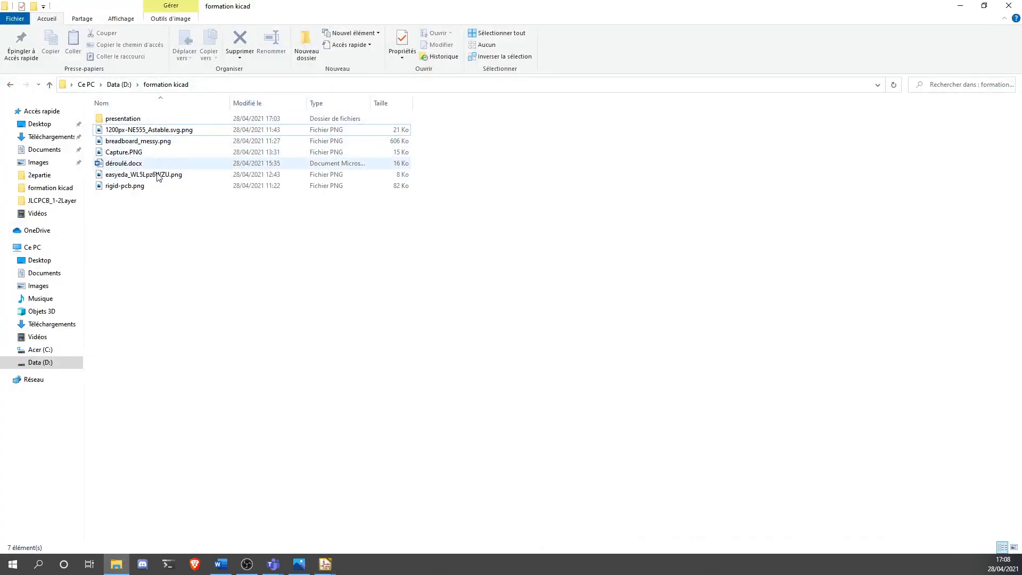
{"action": "double_click", "coordinate": [149, 175]}
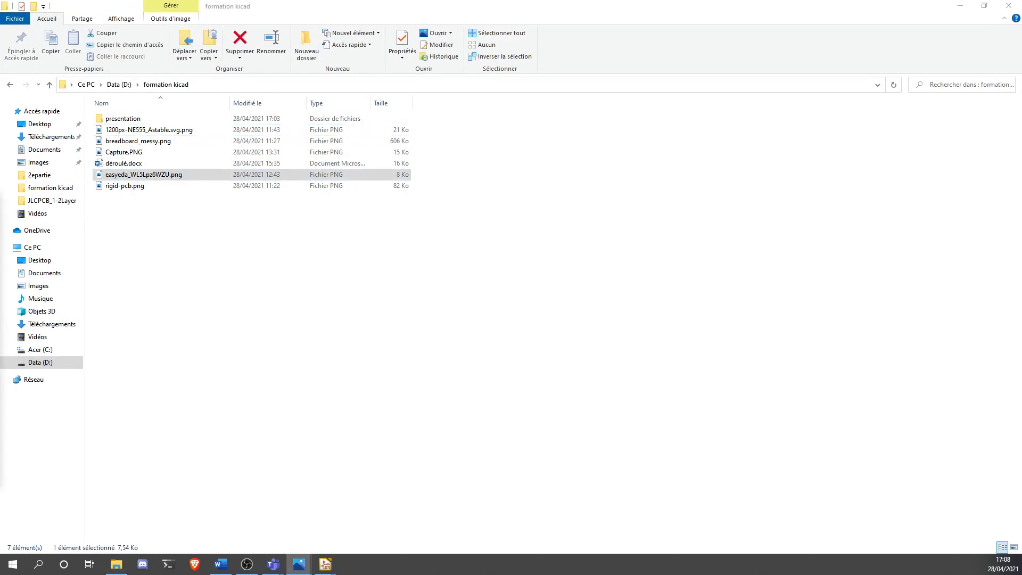
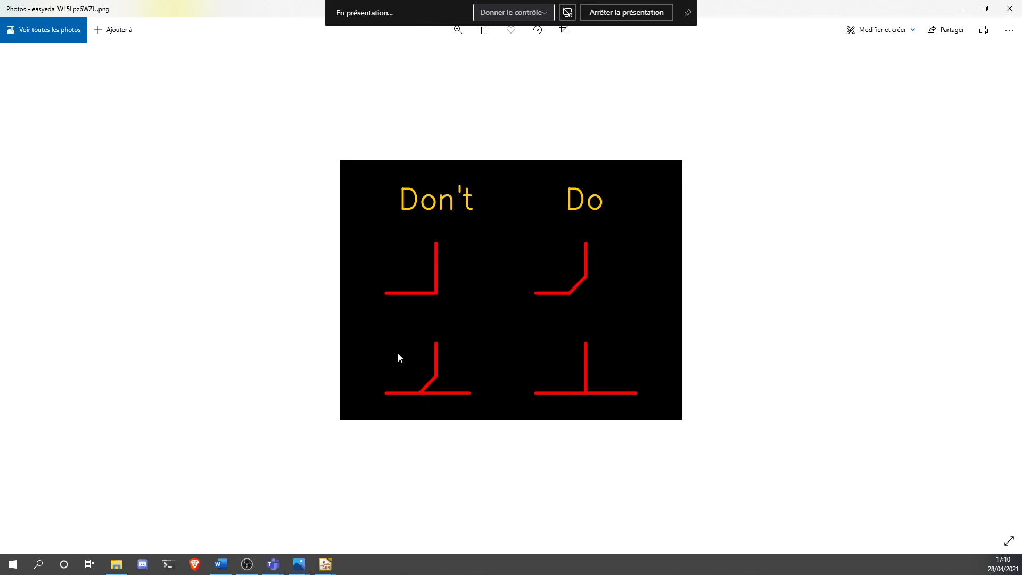
{"action": "left_click", "coordinate": [1009, 9]}
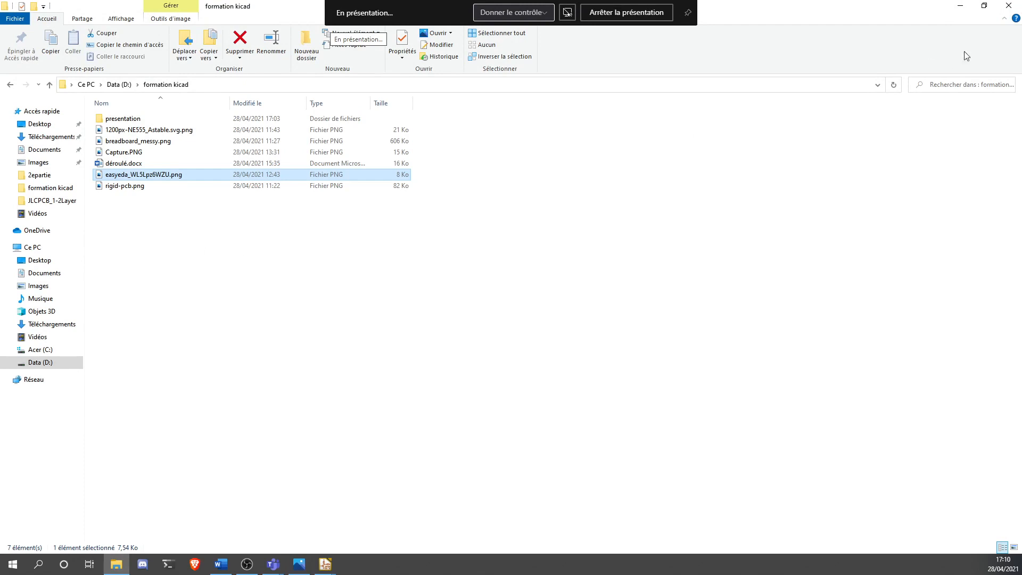
{"action": "left_click", "coordinate": [960, 6]}
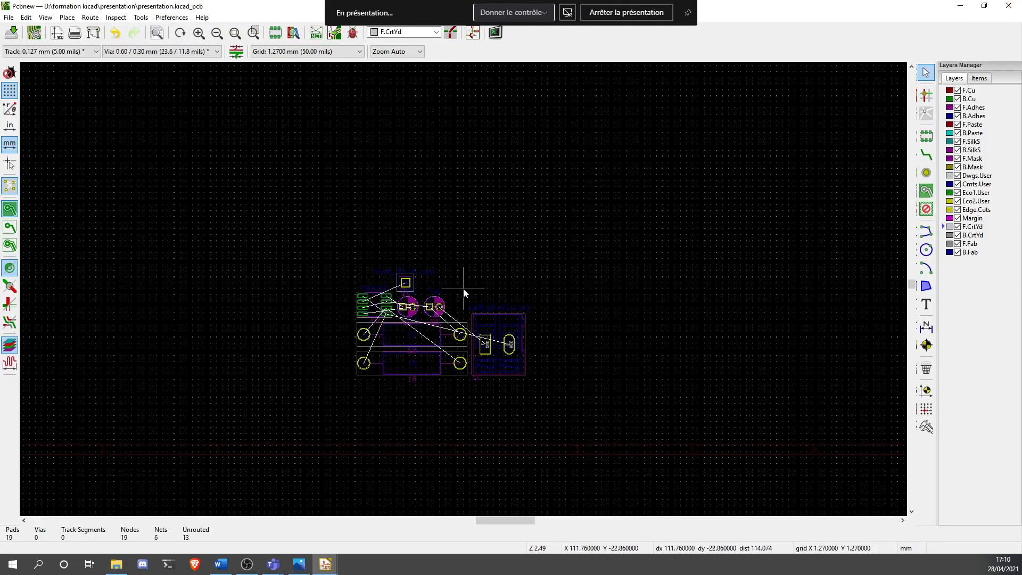
Switch to Paint and choose a thicker brush size on the blank canvas
{"action": "left_click_drag", "start_coordinate": [318, 232], "coordinate": [514, 355]}
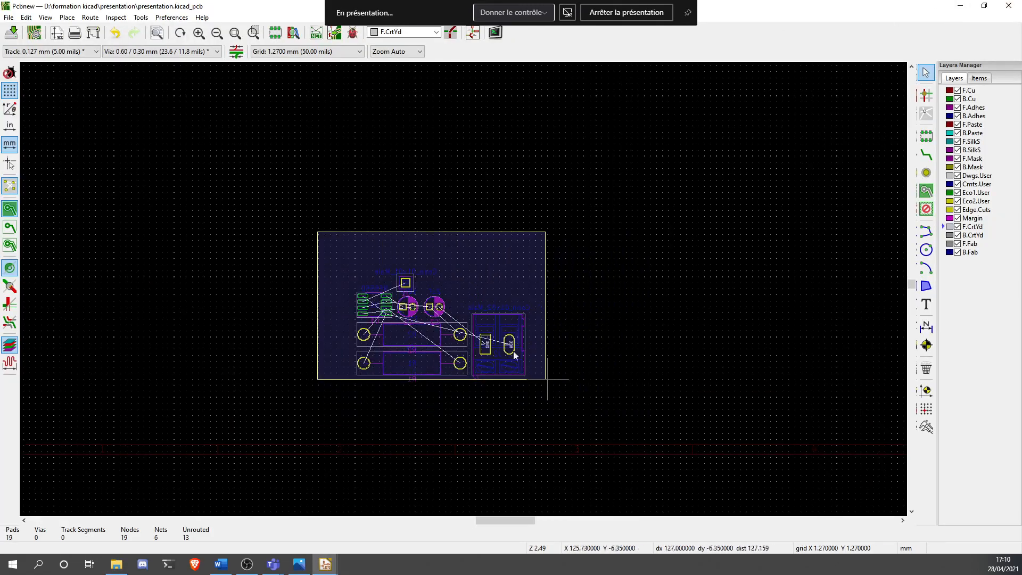
{"action": "left_click", "coordinate": [38, 564]}
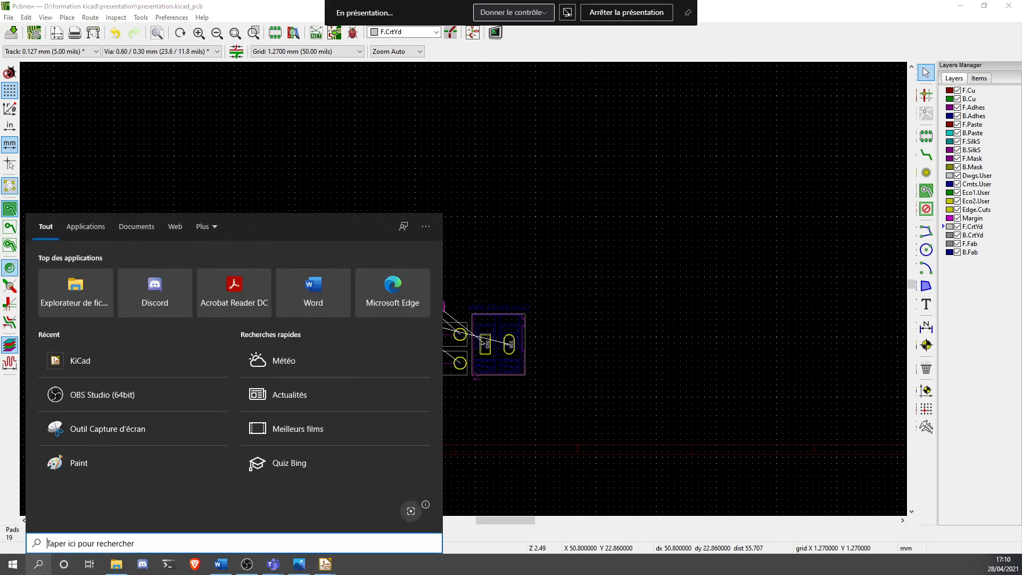
{"action": "type", "text": "paint"}
{"action": "key", "text": "Return"}
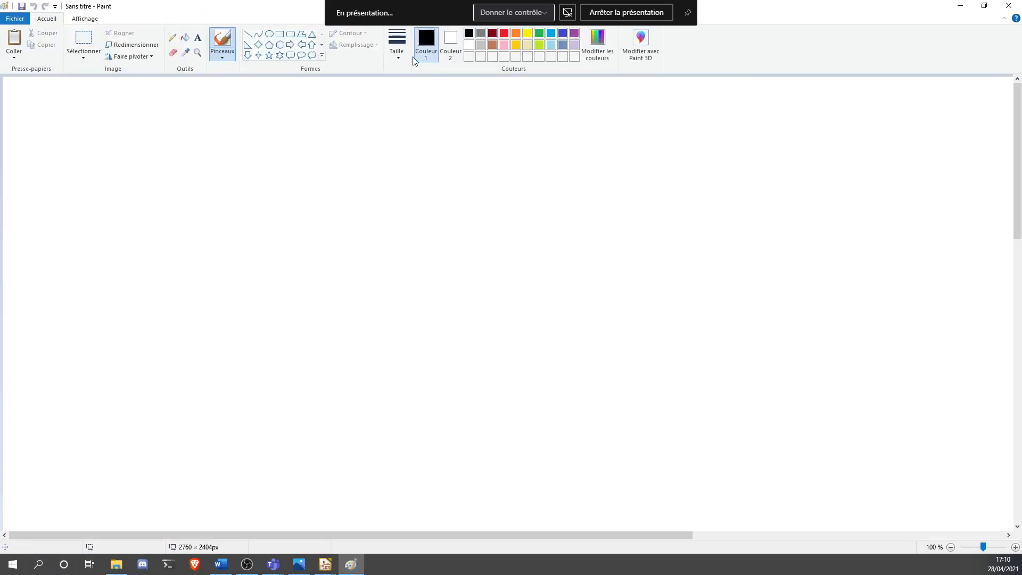
{"action": "left_click", "coordinate": [399, 51]}
{"action": "left_click", "coordinate": [401, 130]}
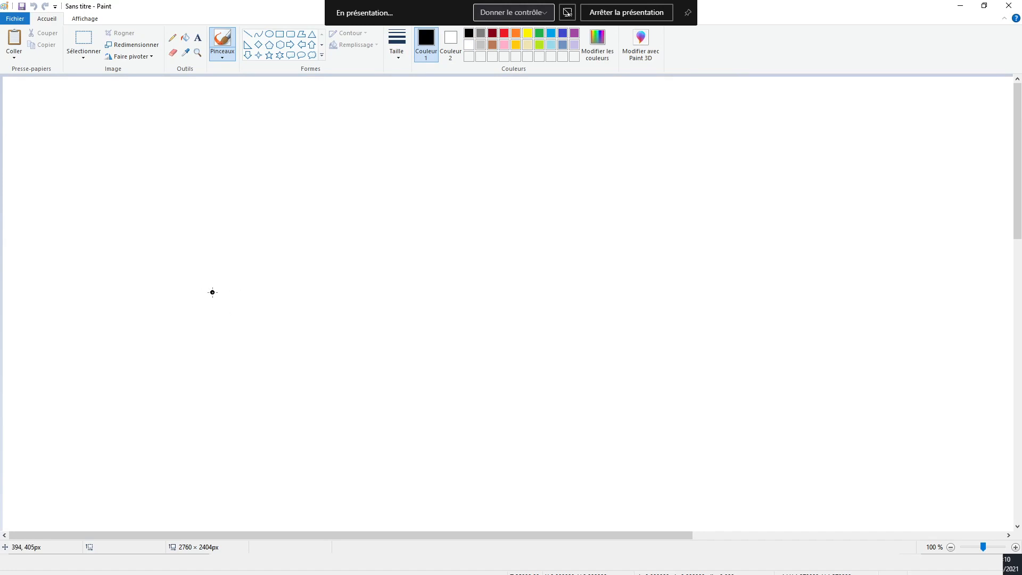
Draw a long horizontal track outline and mark its width with a double arrow and the label L
{"action": "mouse_move", "coordinate": [183, 296]}
{"action": "left_mouse_down"}
{"action": "mouse_move", "coordinate": [640, 292]}
{"action": "mouse_move", "coordinate": [655, 336]}
{"action": "mouse_move", "coordinate": [326, 354]}
{"action": "mouse_move", "coordinate": [175, 340]}
{"action": "mouse_move", "coordinate": [183, 295]}
{"action": "left_mouse_up"}
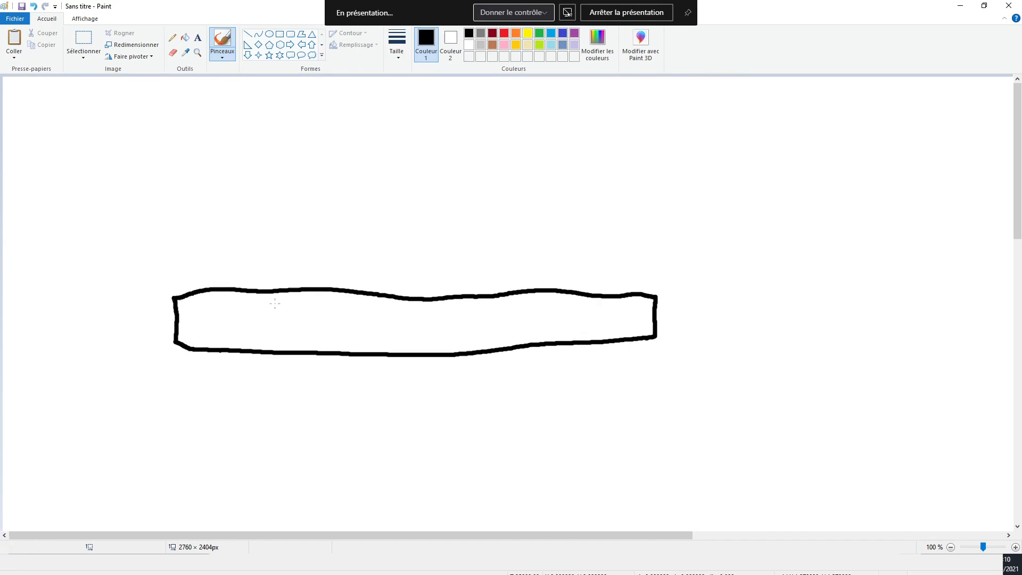
{"action": "mouse_move", "coordinate": [666, 294]}
{"action": "left_mouse_down"}
{"action": "mouse_move", "coordinate": [670, 330]}
{"action": "mouse_move", "coordinate": [683, 307]}
{"action": "mouse_move", "coordinate": [713, 326]}
{"action": "left_mouse_up"}
{"action": "left_click_drag", "start_coordinate": [746, 295], "coordinate": [781, 341]}
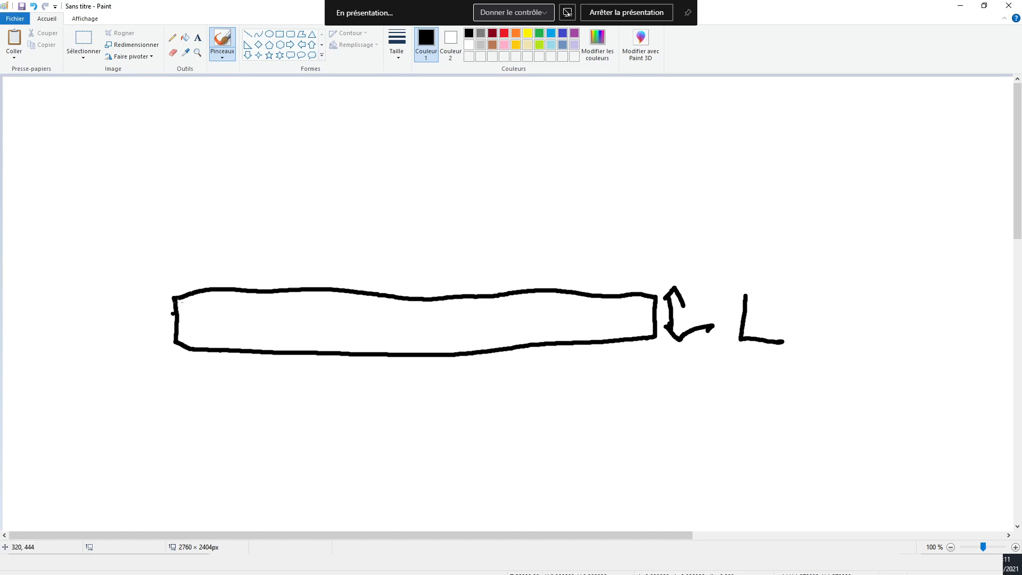
Draw three radiating arcs around the track's left end and a thinner parallel track just above it
{"action": "mouse_move", "coordinate": [183, 262]}
{"action": "left_mouse_down"}
{"action": "mouse_move", "coordinate": [175, 371]}
{"action": "mouse_move", "coordinate": [225, 383]}
{"action": "left_mouse_up"}
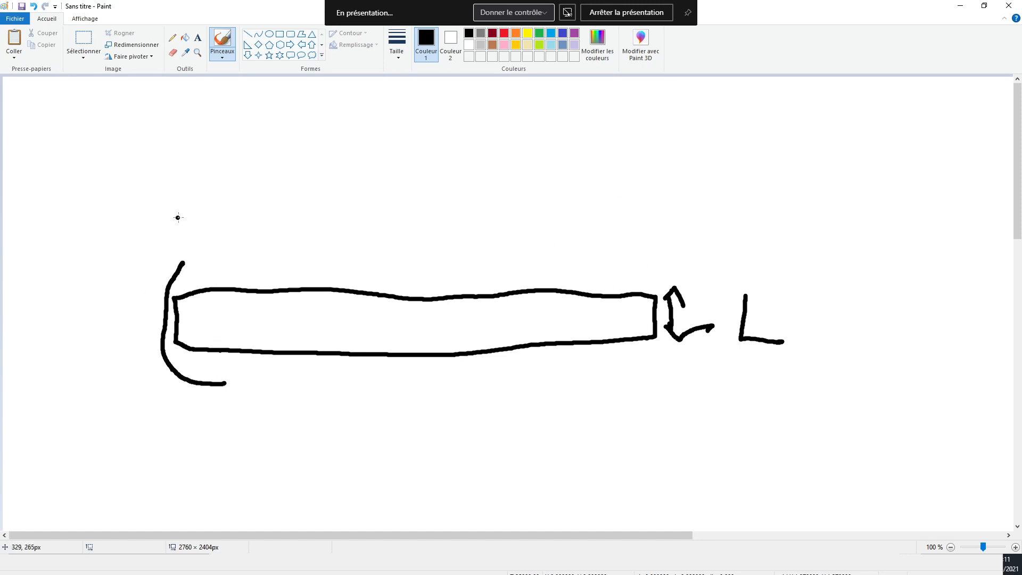
{"action": "mouse_move", "coordinate": [182, 215]}
{"action": "left_mouse_down"}
{"action": "mouse_move", "coordinate": [121, 285]}
{"action": "mouse_move", "coordinate": [165, 440]}
{"action": "left_mouse_up"}
{"action": "mouse_move", "coordinate": [163, 184]}
{"action": "left_mouse_down"}
{"action": "mouse_move", "coordinate": [79, 397]}
{"action": "mouse_move", "coordinate": [119, 473]}
{"action": "left_mouse_up"}
{"action": "mouse_move", "coordinate": [198, 267]}
{"action": "left_mouse_down"}
{"action": "mouse_move", "coordinate": [641, 268]}
{"action": "mouse_move", "coordinate": [559, 251]}
{"action": "mouse_move", "coordinate": [277, 251]}
{"action": "mouse_move", "coordinate": [198, 266]}
{"action": "left_mouse_up"}
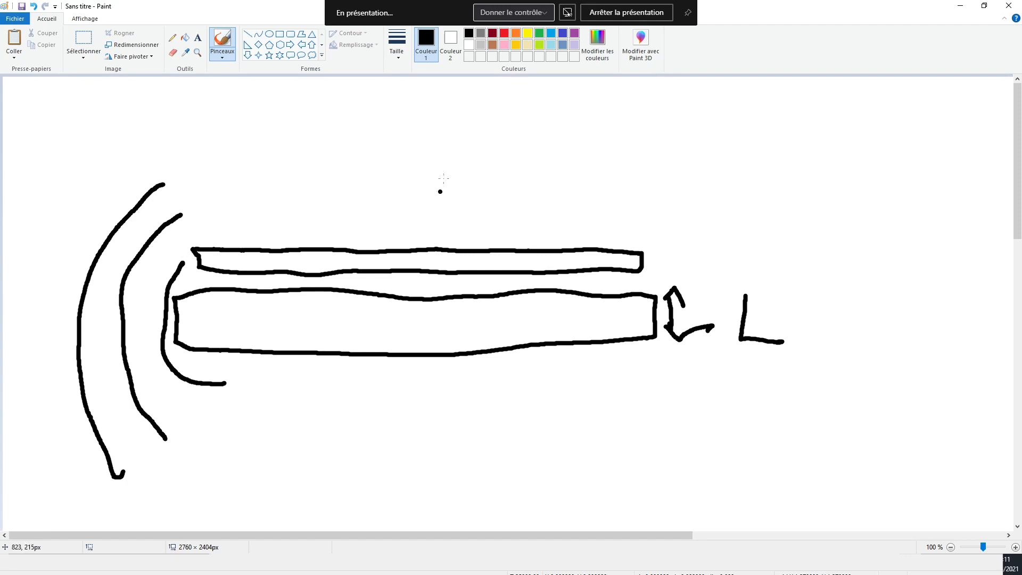
Roughly erase the outline of the thin track just above the wide one
{"action": "left_click", "coordinate": [174, 52]}
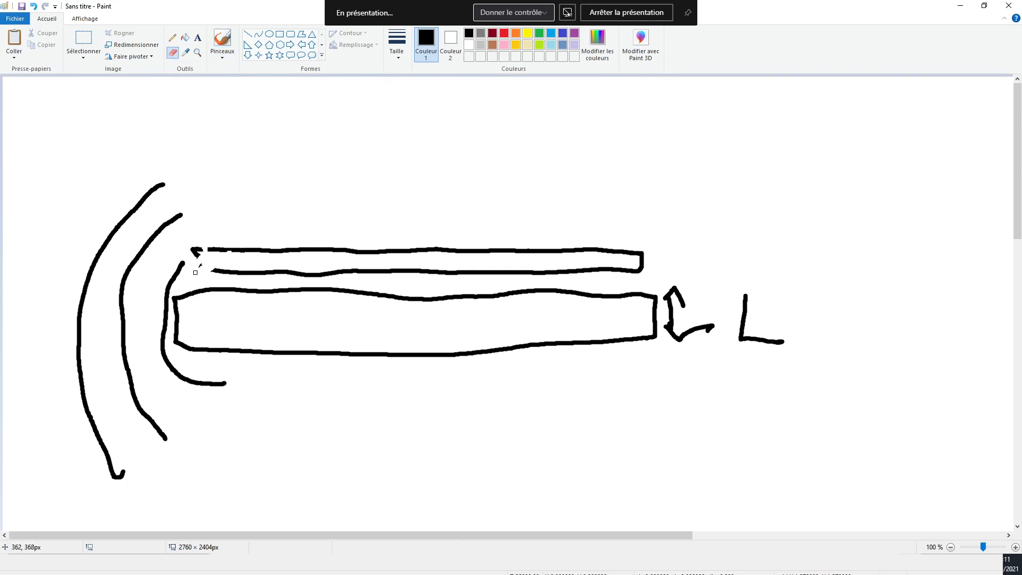
{"action": "left_click_drag", "start_coordinate": [195, 272], "coordinate": [649, 258]}
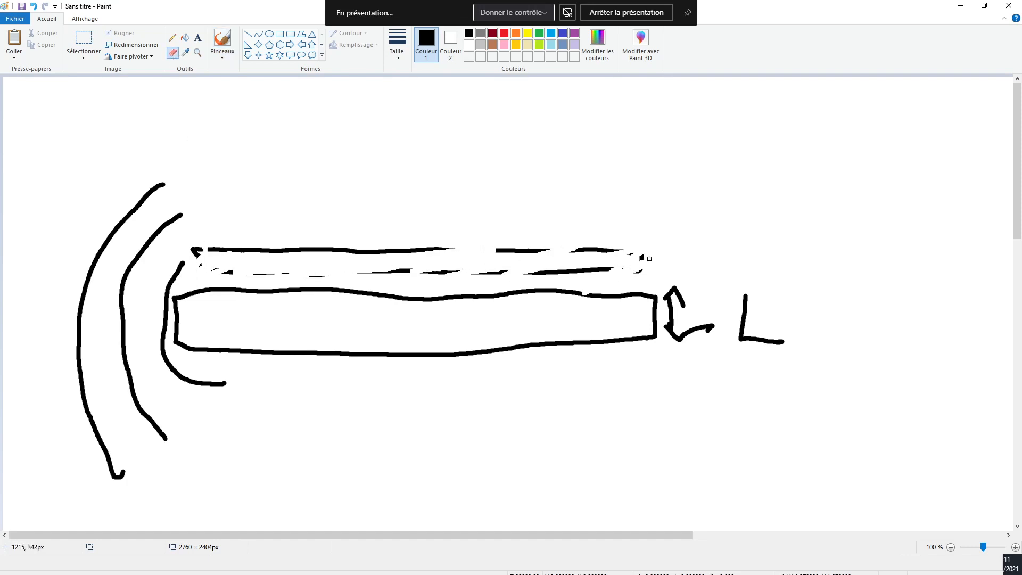
{"action": "left_click_drag", "start_coordinate": [463, 240], "coordinate": [200, 234]}
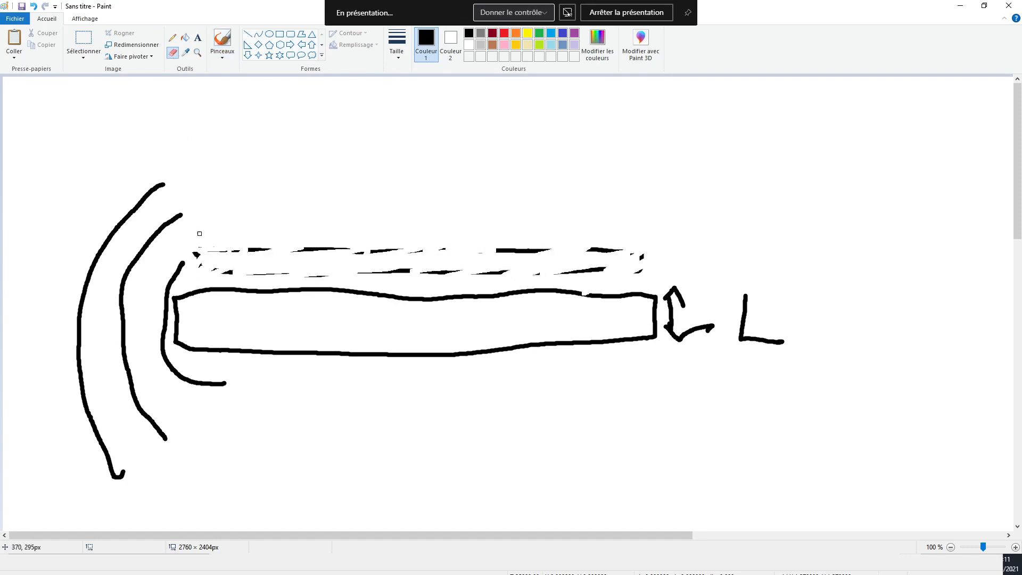
Draw a vertical double arrow labelled 3 L above the wide track and a second track outline at its upper end
{"action": "left_click", "coordinate": [223, 41]}
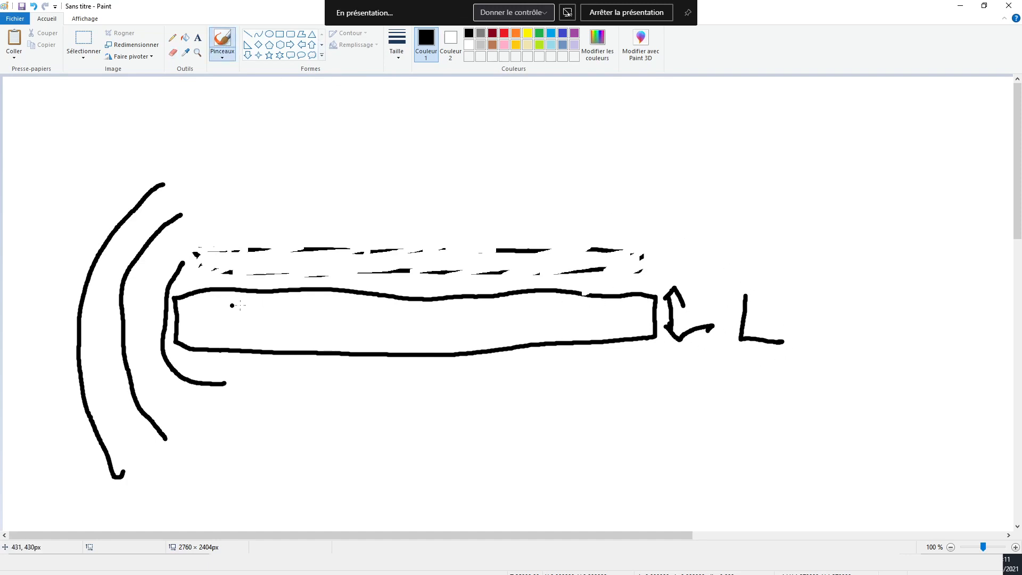
{"action": "left_click_drag", "start_coordinate": [419, 187], "coordinate": [423, 291]}
{"action": "left_click_drag", "start_coordinate": [417, 149], "coordinate": [424, 157]}
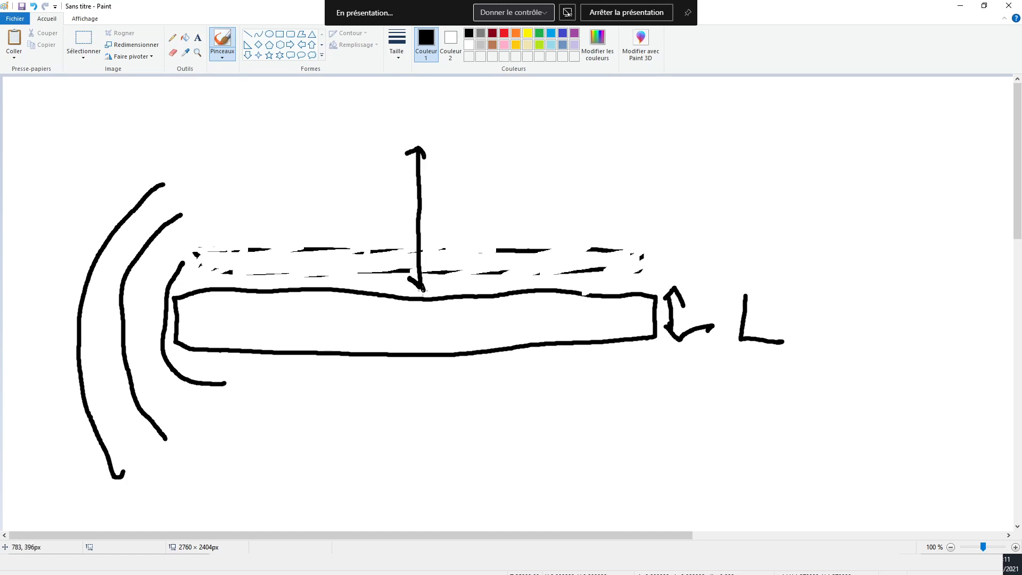
{"action": "left_click_drag", "start_coordinate": [496, 180], "coordinate": [486, 215]}
{"action": "mouse_move", "coordinate": [539, 180]}
{"action": "left_mouse_down"}
{"action": "mouse_move", "coordinate": [553, 209]}
{"action": "mouse_move", "coordinate": [566, 203]}
{"action": "left_mouse_up"}
{"action": "mouse_move", "coordinate": [183, 129]}
{"action": "left_mouse_down"}
{"action": "mouse_move", "coordinate": [771, 141]}
{"action": "mouse_move", "coordinate": [671, 117]}
{"action": "mouse_move", "coordinate": [229, 109]}
{"action": "mouse_move", "coordinate": [186, 111]}
{"action": "mouse_move", "coordinate": [187, 134]}
{"action": "left_mouse_up"}
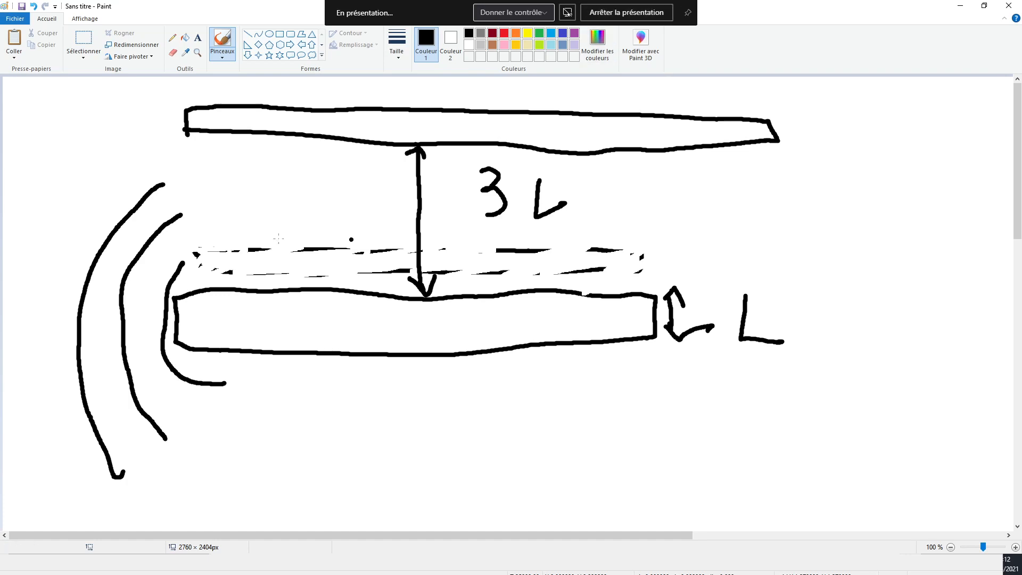
Partly erase the L width label beside the wide track and close Paint without saving the sketch
{"action": "left_click", "coordinate": [173, 53]}
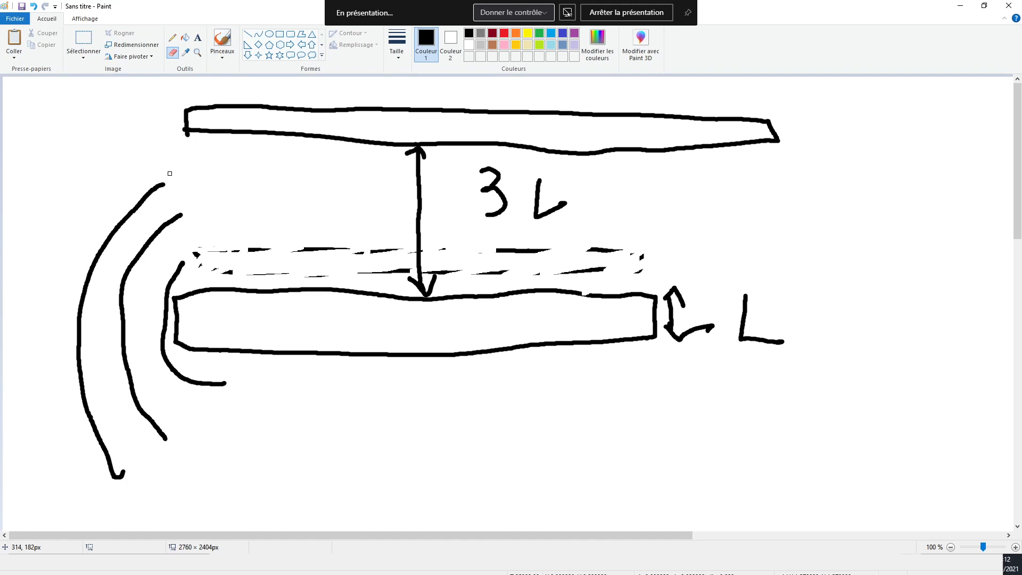
{"action": "mouse_move", "coordinate": [756, 340]}
{"action": "left_mouse_down"}
{"action": "mouse_move", "coordinate": [742, 322]}
{"action": "mouse_move", "coordinate": [617, 340]}
{"action": "left_mouse_up"}
{"action": "left_click", "coordinate": [1005, 6]}
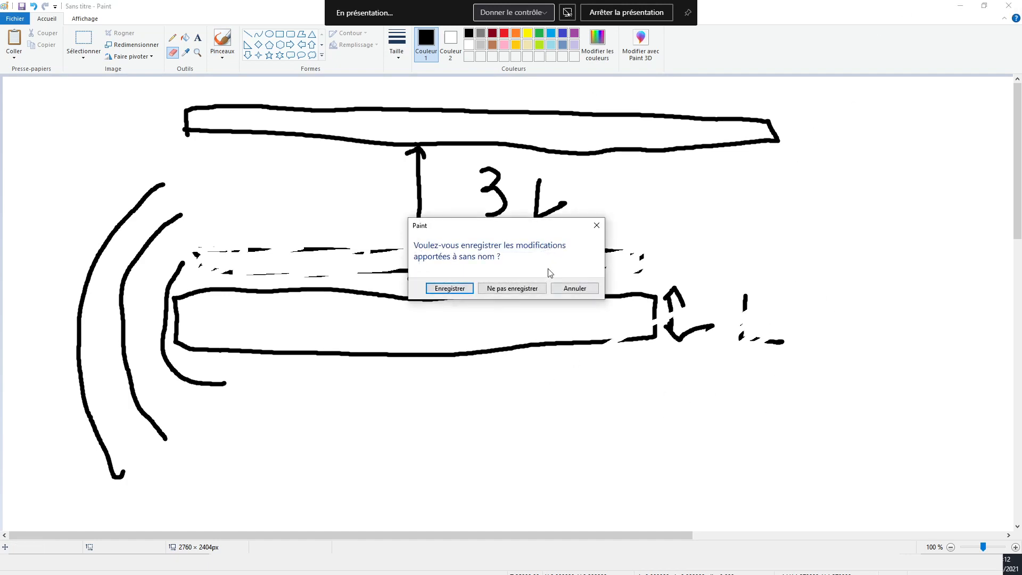
{"action": "left_click", "coordinate": [532, 286]}
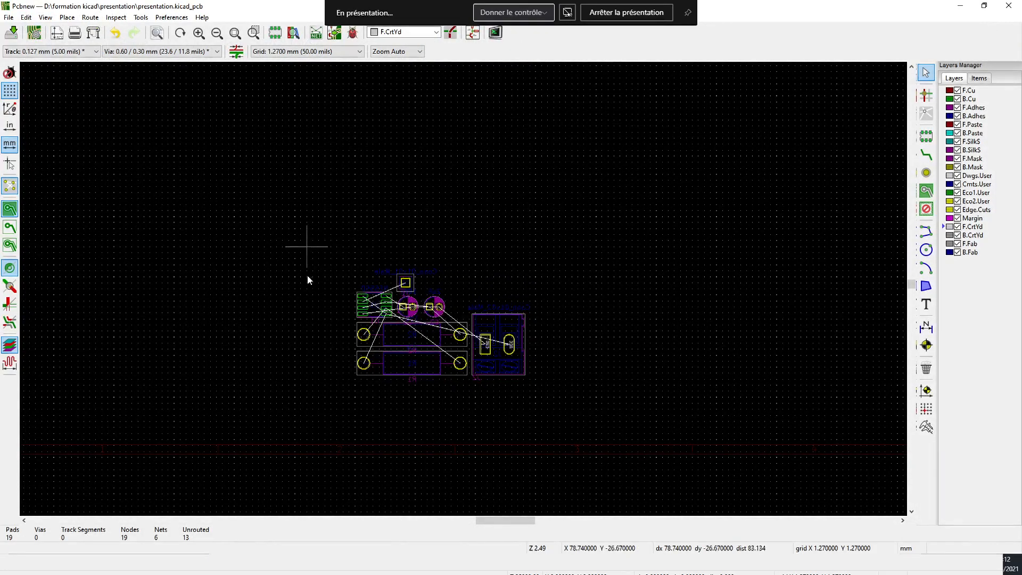
Select all the footprints placed on the sheet and make B.Cu the active layer
{"action": "left_click_drag", "start_coordinate": [281, 232], "coordinate": [679, 465]}
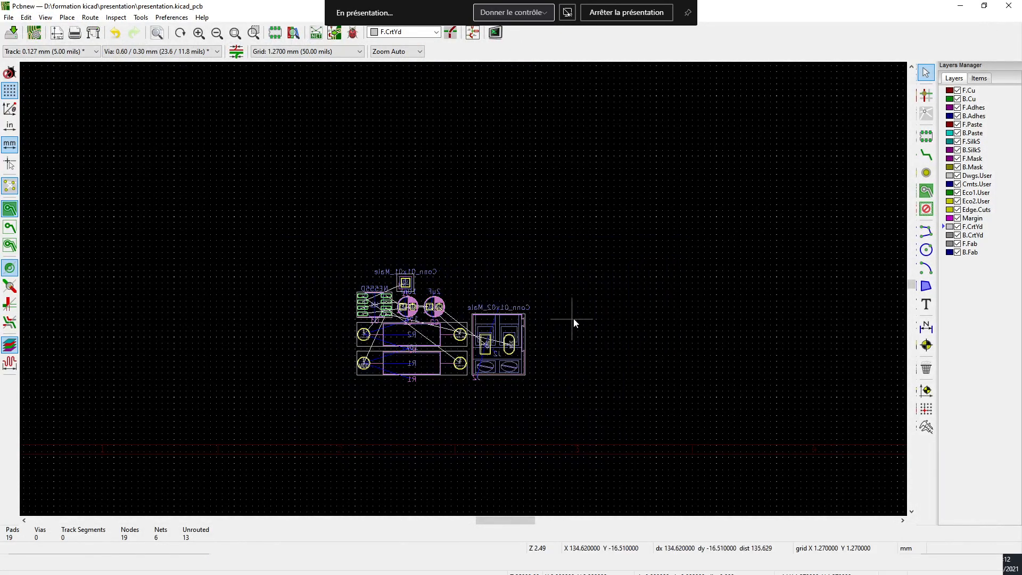
{"action": "scroll", "coordinate": [572, 322], "scroll_direction": "down", "scroll_amount": 5}
{"action": "scroll", "coordinate": [463, 289], "scroll_direction": "up", "scroll_amount": 3}
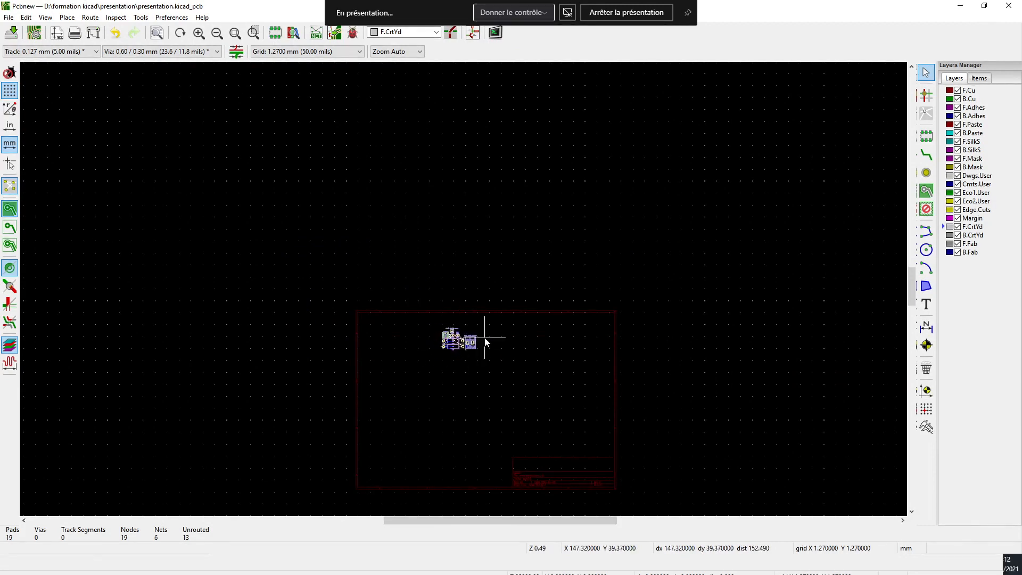
{"action": "scroll", "coordinate": [464, 290], "scroll_direction": "up", "scroll_amount": 4}
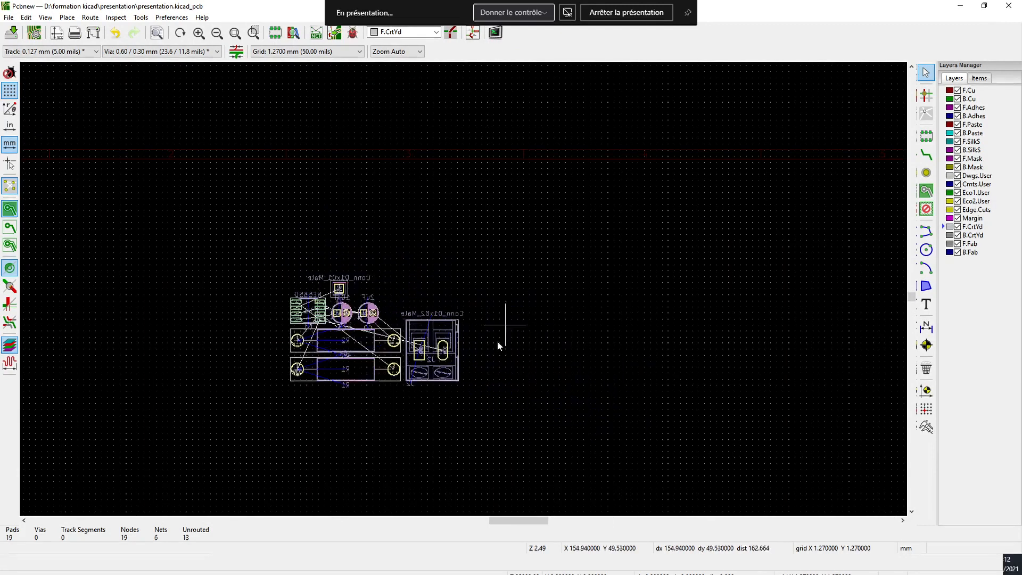
{"action": "scroll", "coordinate": [465, 283], "scroll_direction": "down", "scroll_amount": 2}
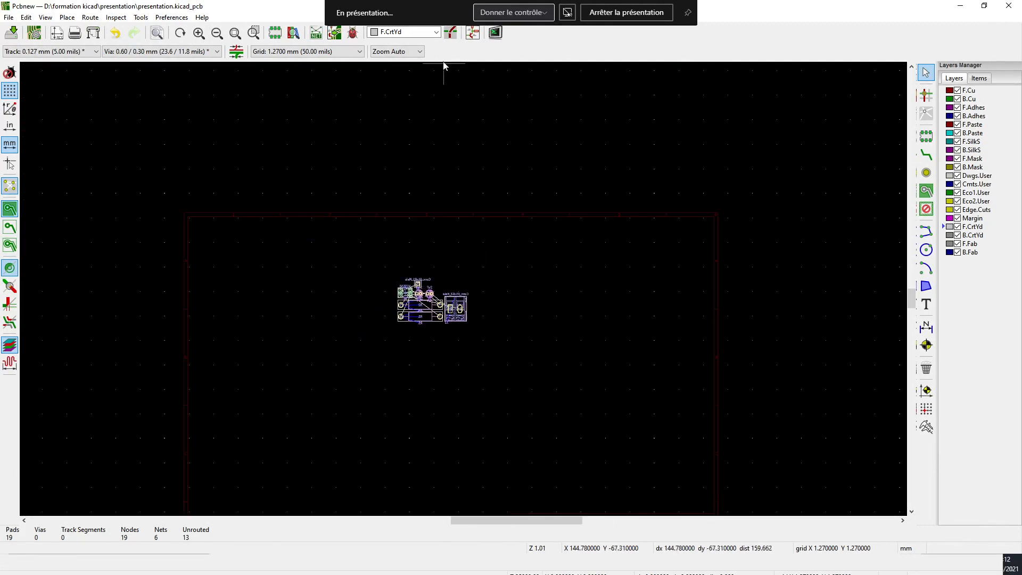
{"action": "left_click", "coordinate": [435, 33]}
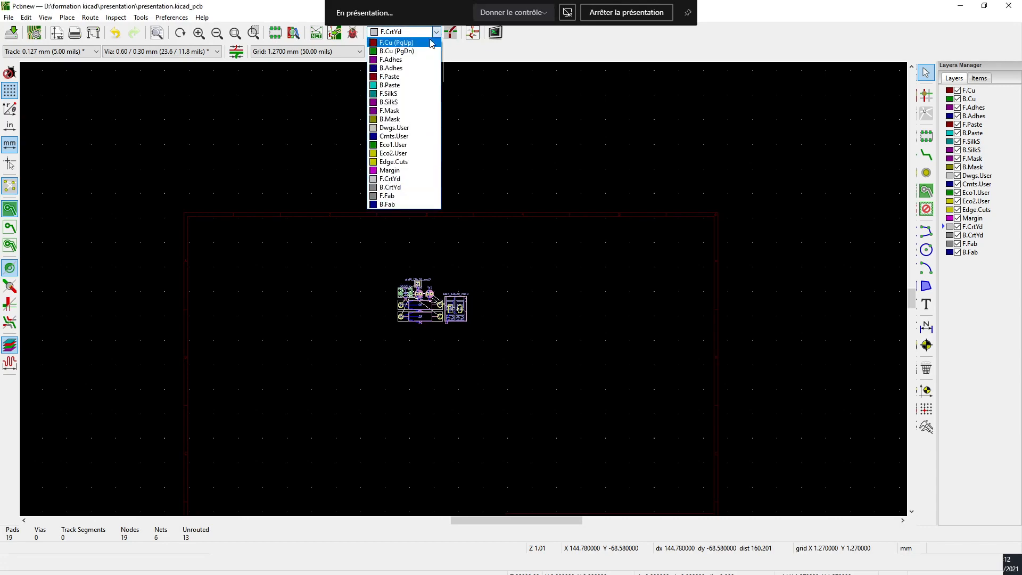
{"action": "left_click", "coordinate": [399, 48]}
Arrange the schematic and the board layout side by side, with both showing the NE555 circuit
{"action": "scroll", "coordinate": [456, 292], "scroll_direction": "up", "scroll_amount": 3}
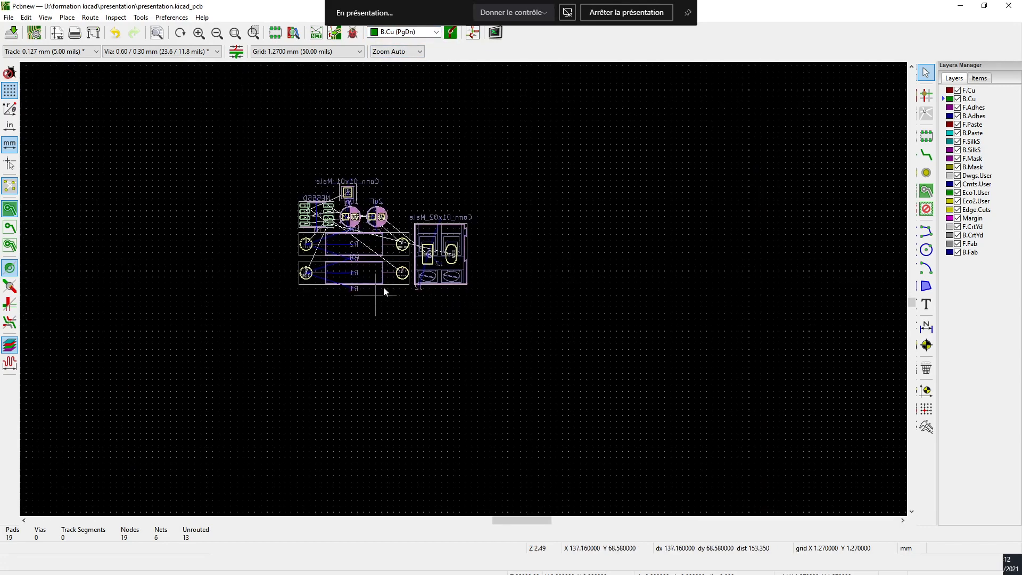
{"action": "scroll", "coordinate": [462, 289], "scroll_direction": "up", "scroll_amount": 4}
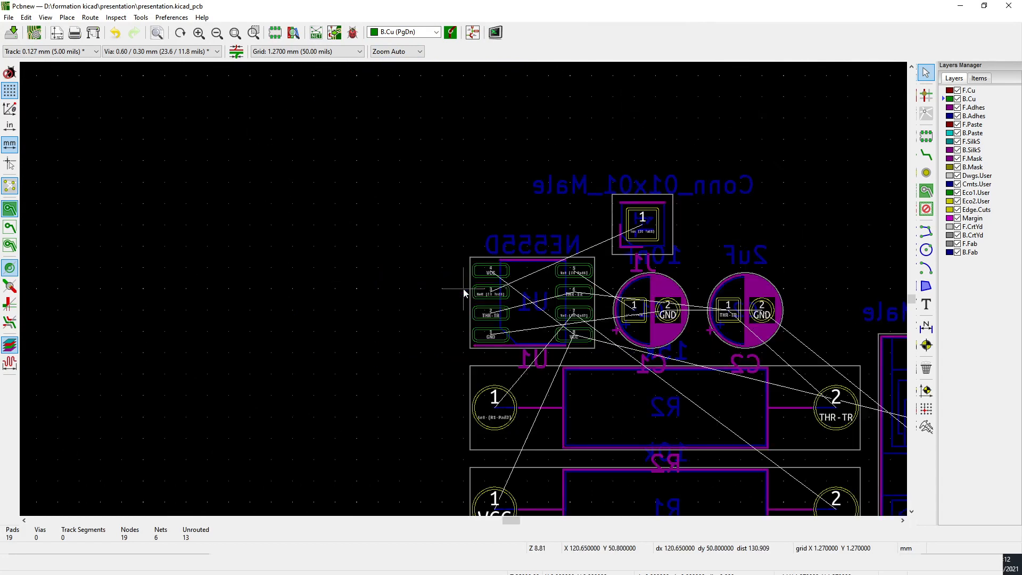
{"action": "scroll", "coordinate": [286, 147], "scroll_direction": "up", "scroll_amount": 1}
{"action": "scroll", "coordinate": [655, 351], "scroll_direction": "down", "scroll_amount": 1}
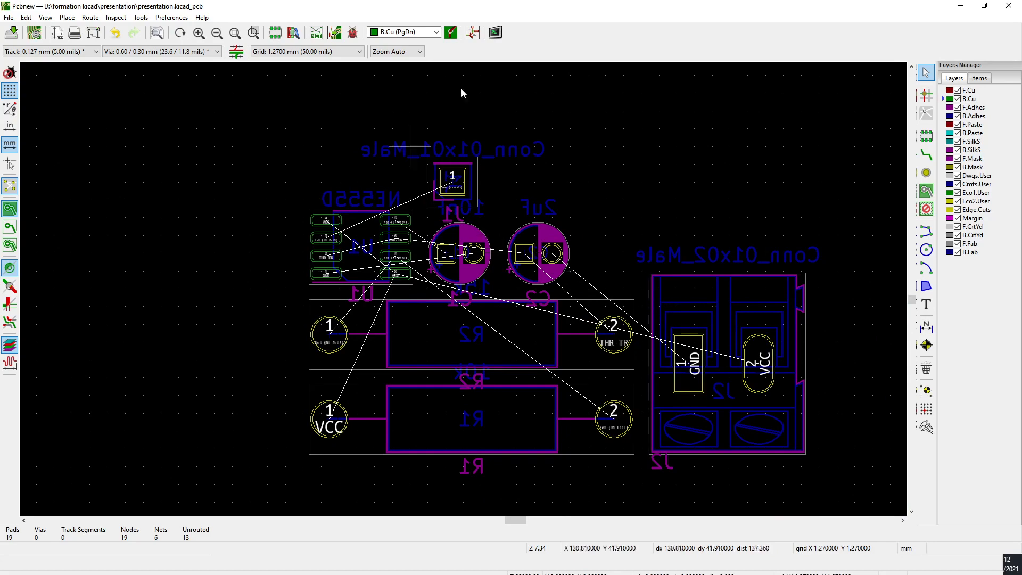
{"action": "left_click", "coordinate": [472, 32]}
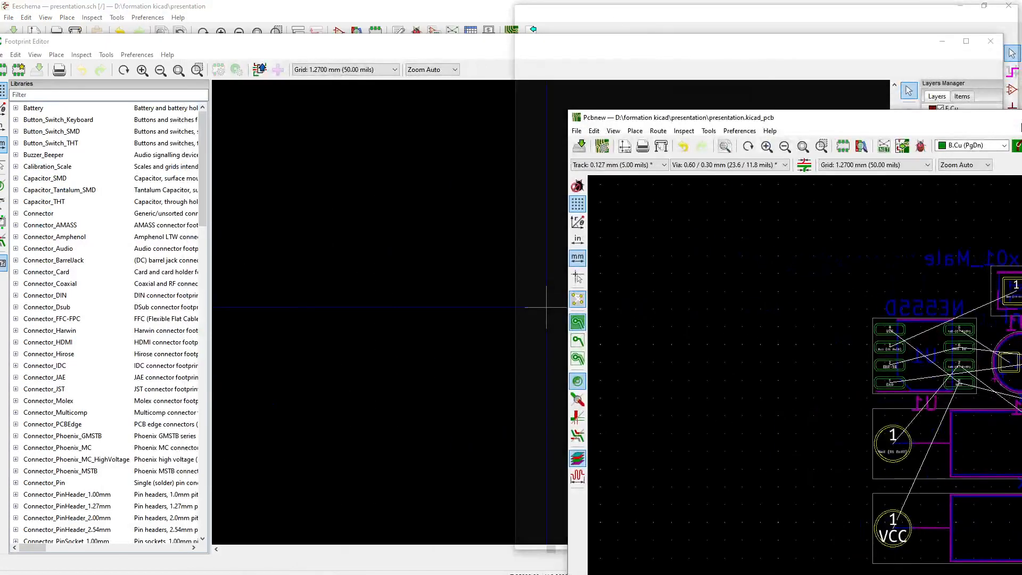
{"action": "key", "text": "super+Right"}
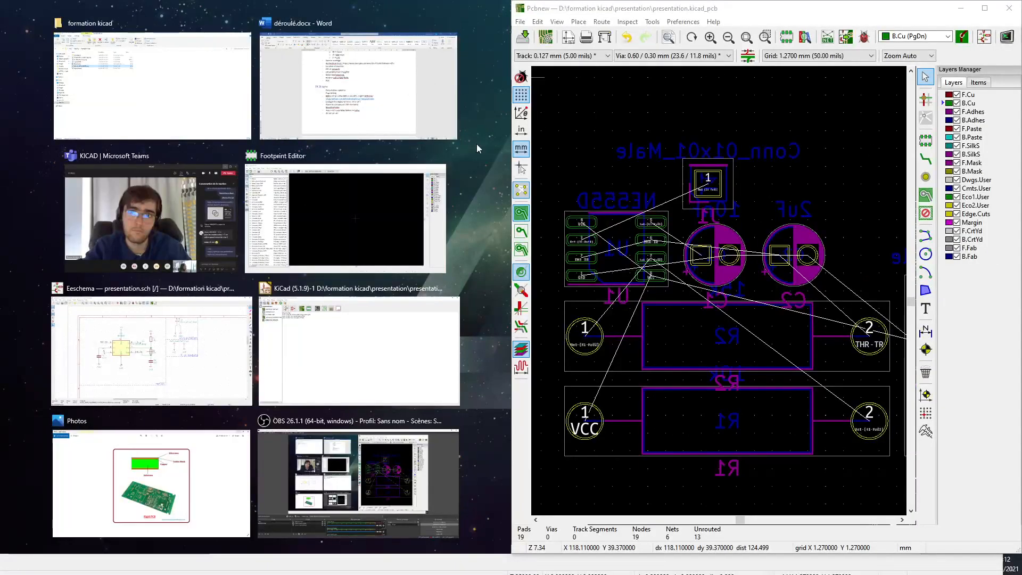
{"action": "left_click", "coordinate": [149, 349]}
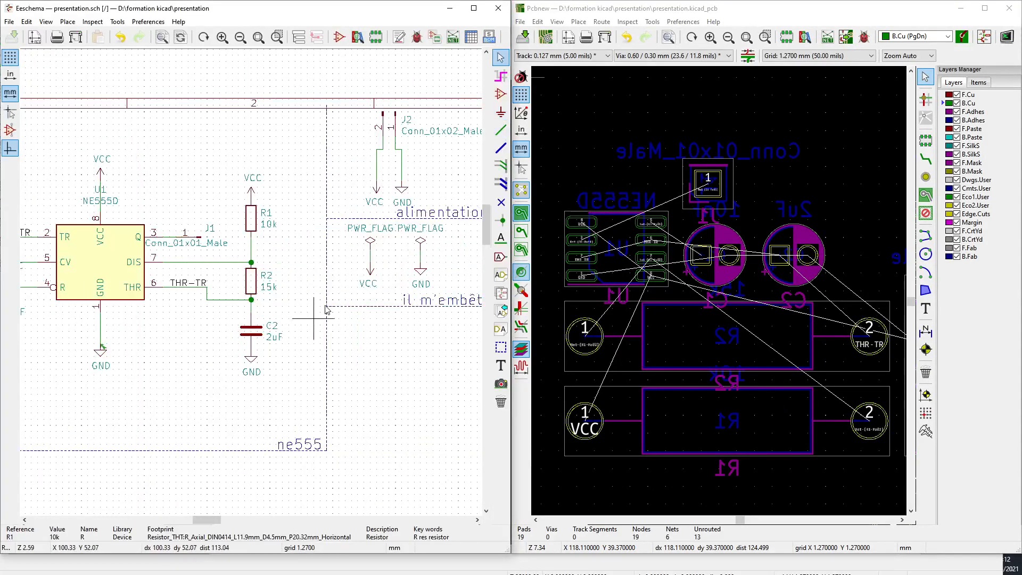
{"action": "scroll", "coordinate": [346, 221], "scroll_direction": "down", "scroll_amount": 1}
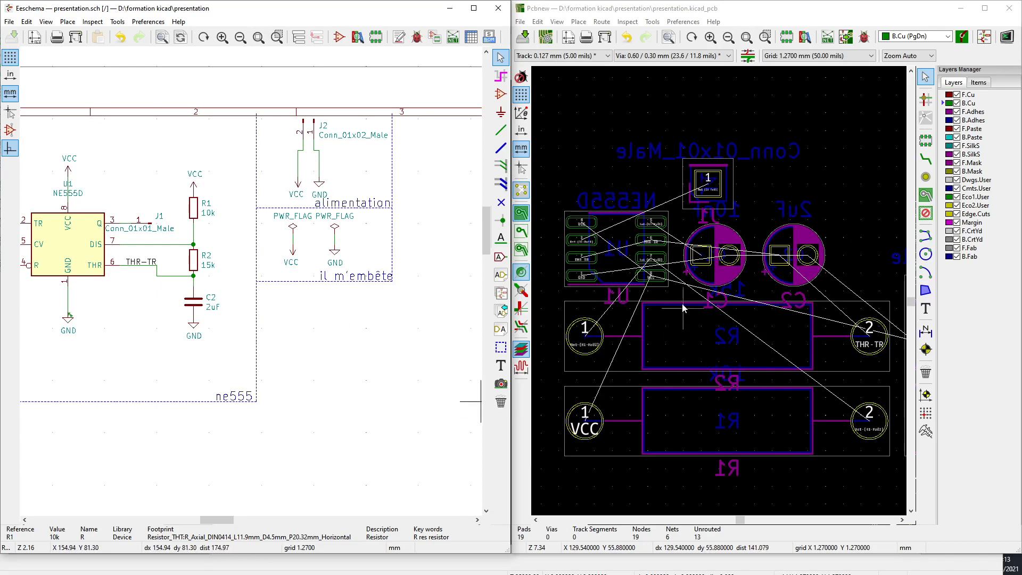
Cross-probe U1, its pad 5 and the J1 connector from the board to locate them in the schematic
{"action": "left_click", "coordinate": [631, 235]}
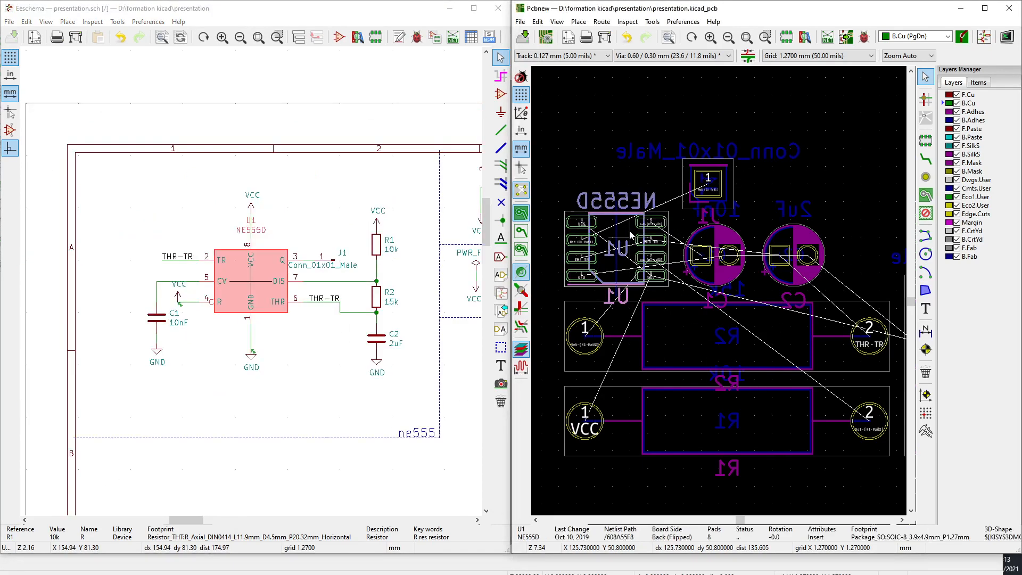
{"action": "left_click", "coordinate": [663, 226]}
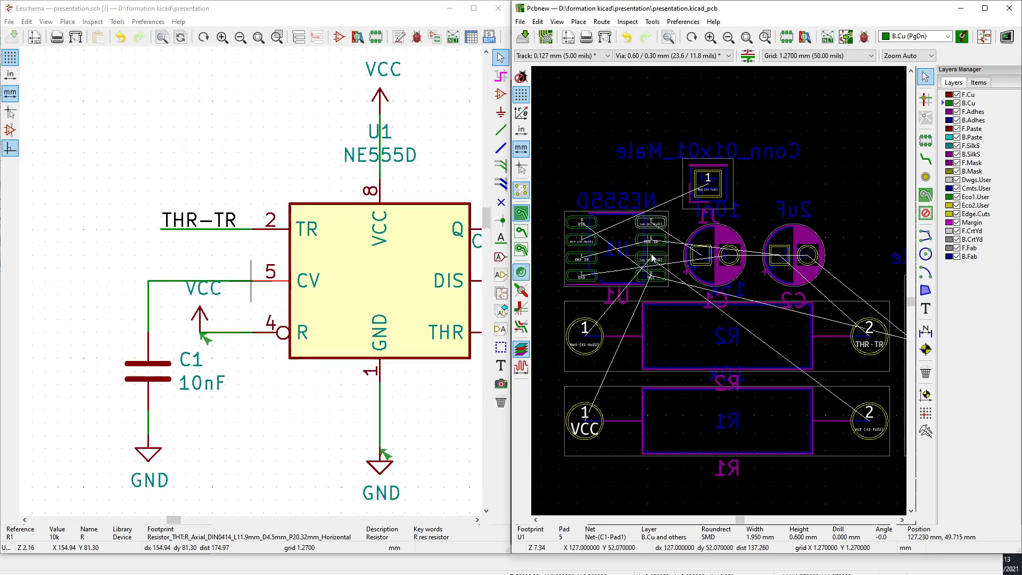
{"action": "left_click", "coordinate": [658, 269]}
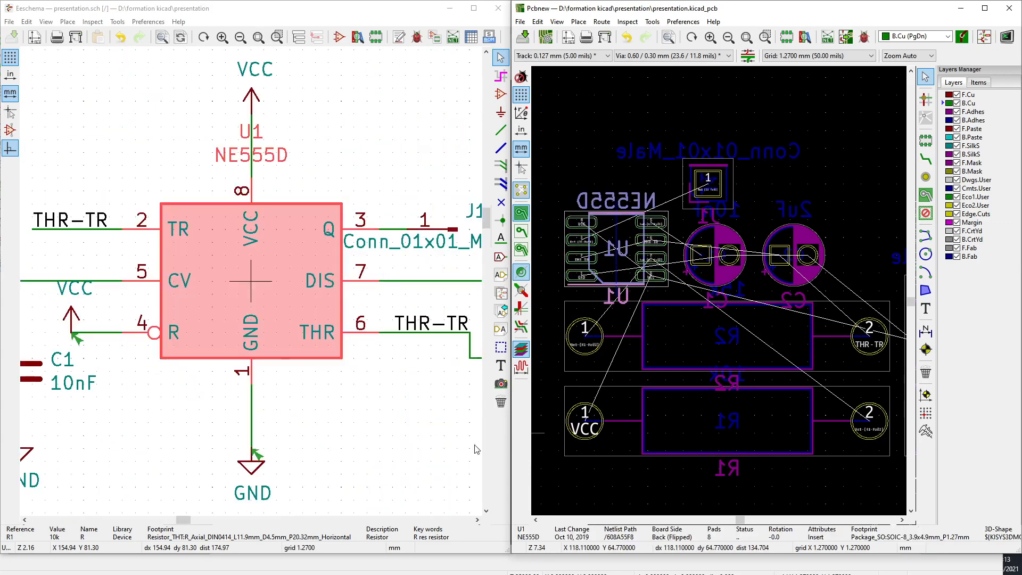
{"action": "left_click", "coordinate": [617, 156]}
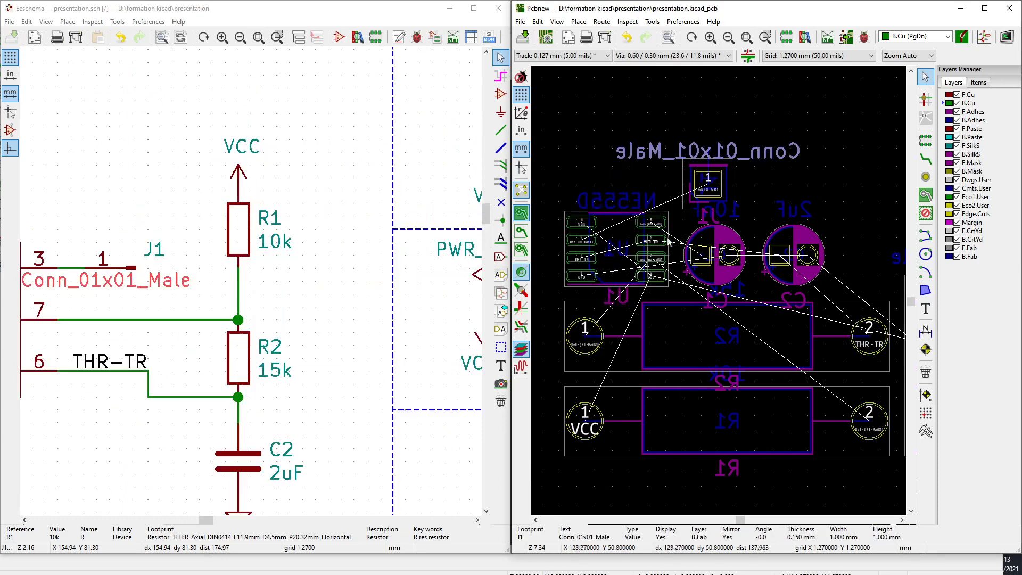
{"action": "left_click", "coordinate": [706, 194]}
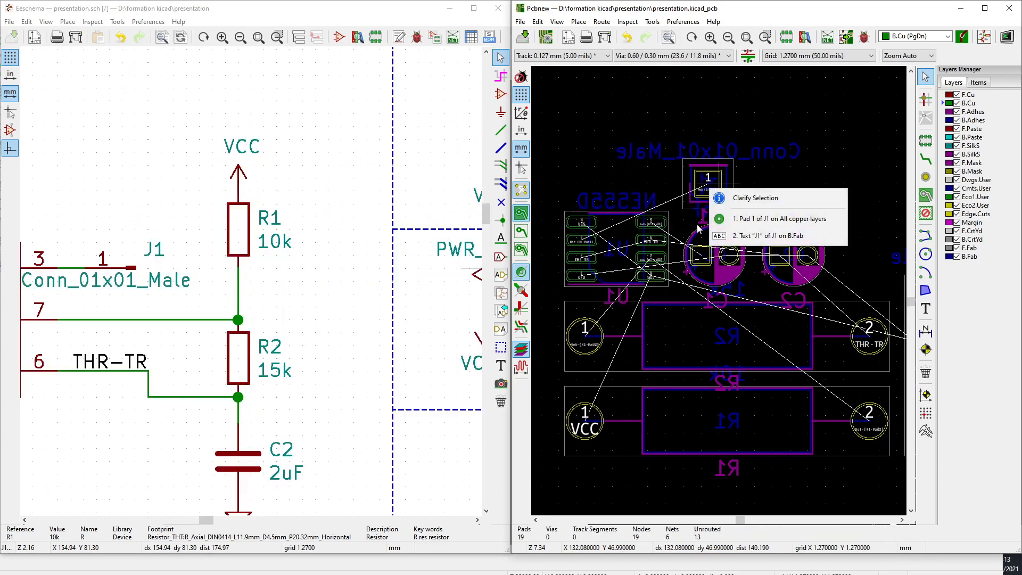
{"action": "left_click", "coordinate": [606, 227]}
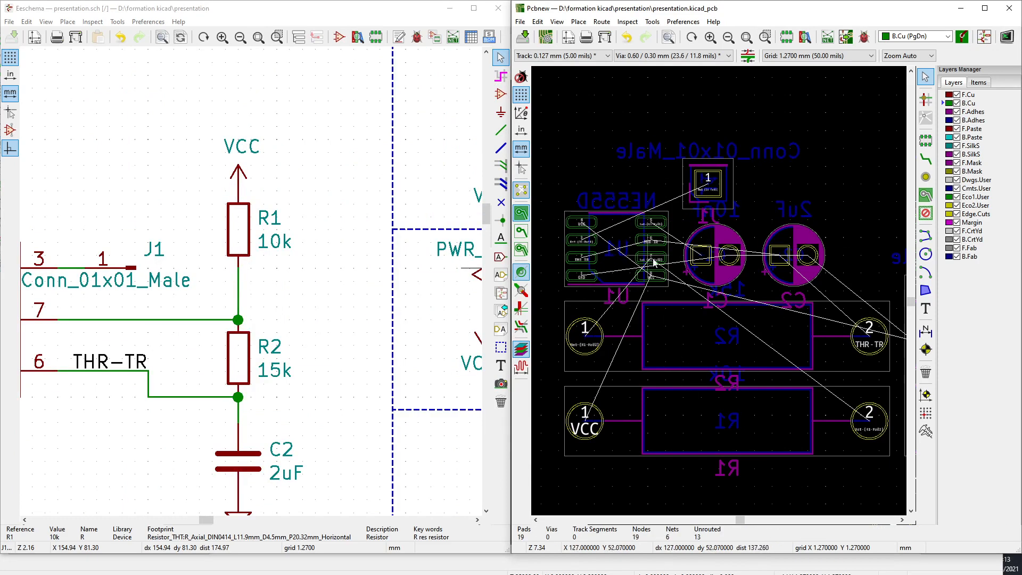
{"action": "left_click", "coordinate": [620, 245]}
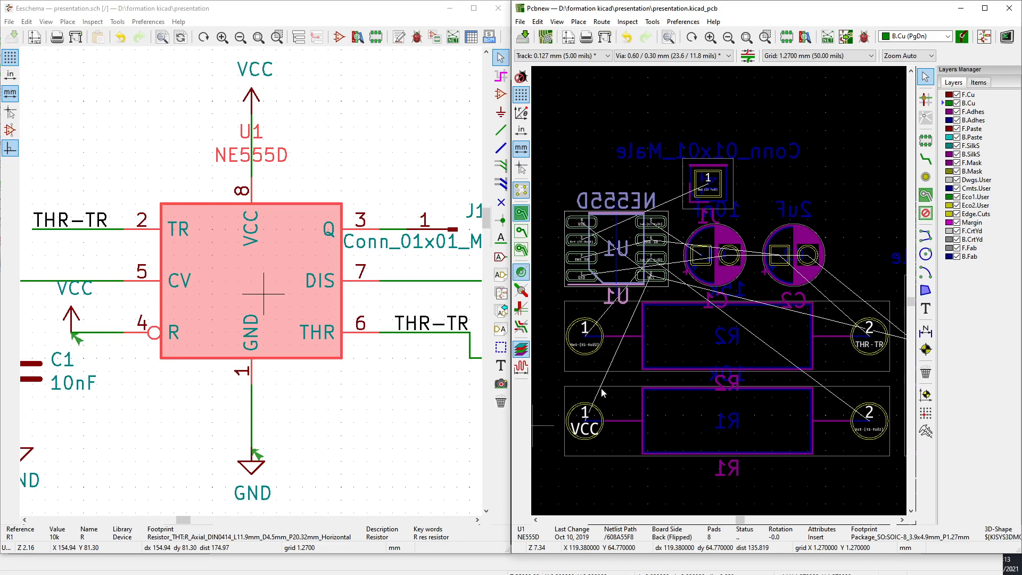
Open the NE555D symbol's properties in the schematic and browse the Package_DIP library for its footprint
{"action": "left_click", "coordinate": [344, 413]}
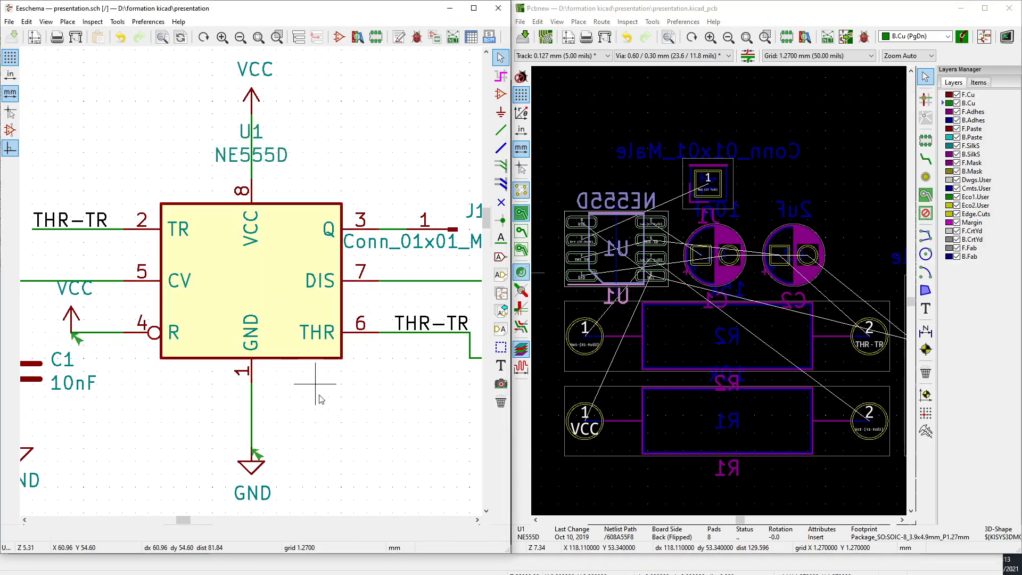
{"action": "double_click", "coordinate": [254, 289]}
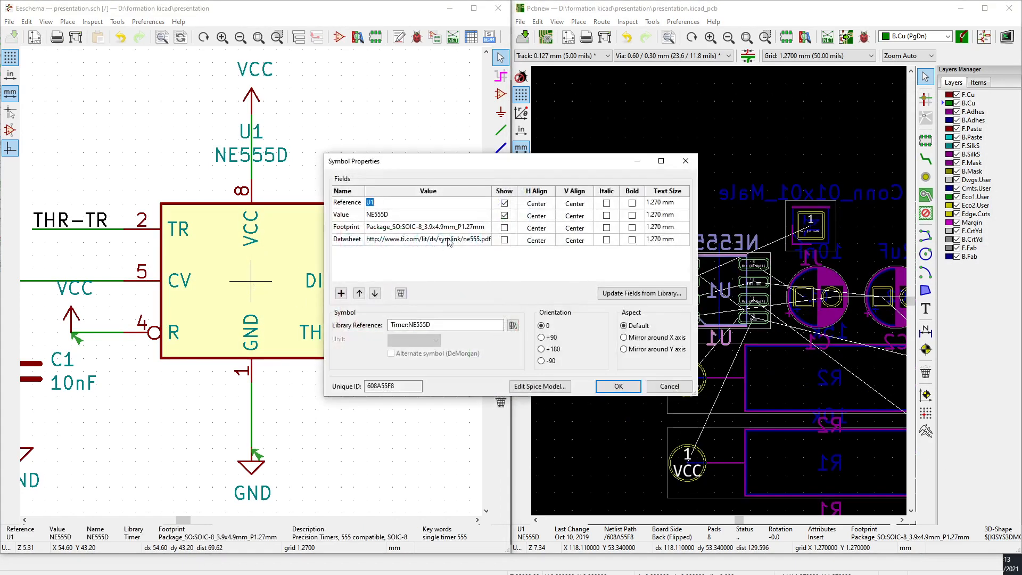
{"action": "left_click", "coordinate": [476, 227]}
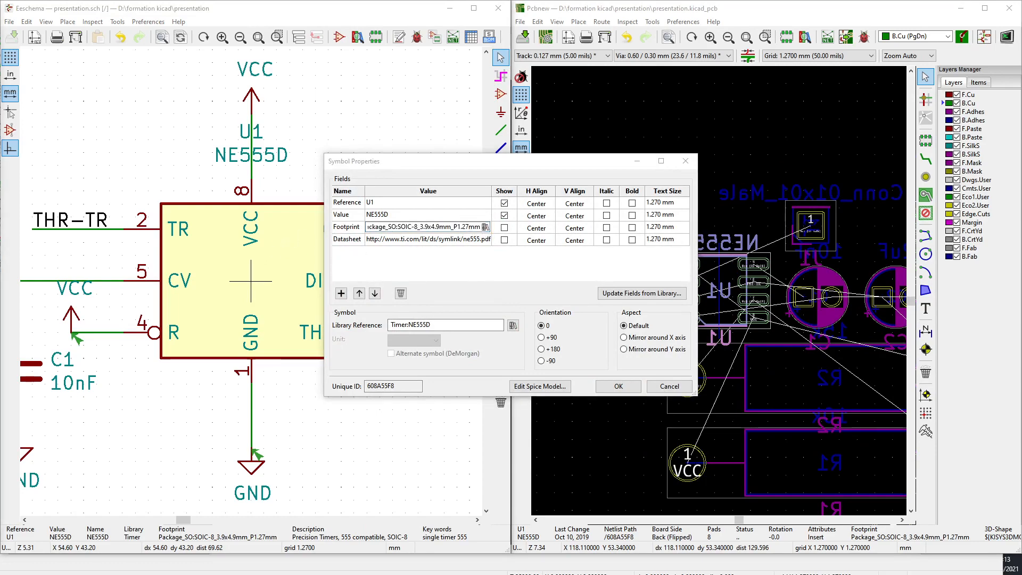
{"action": "left_click_drag", "start_coordinate": [0, 11], "coordinate": [619, 2]}
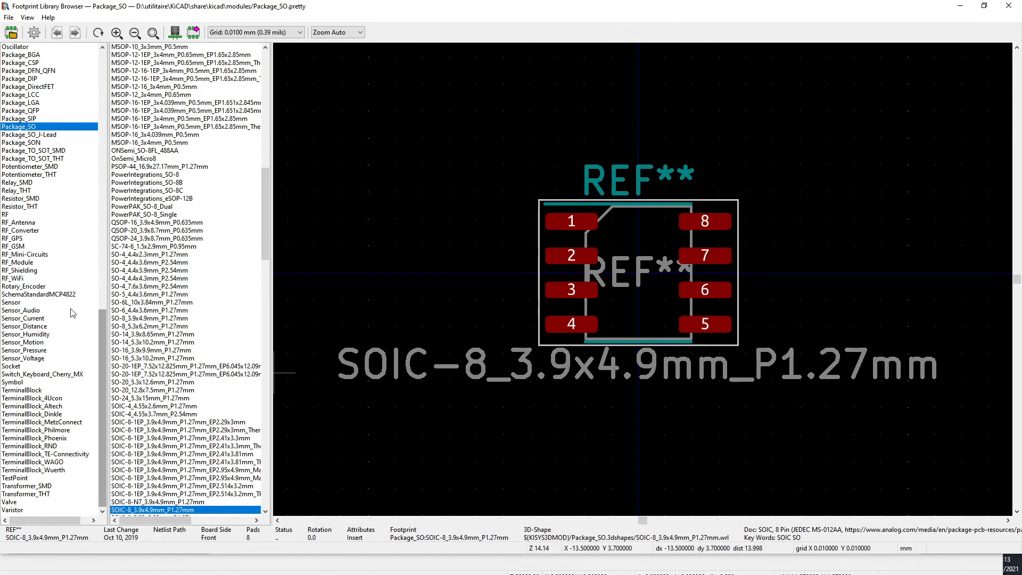
{"action": "scroll", "coordinate": [36, 184], "scroll_direction": "up", "scroll_amount": 3}
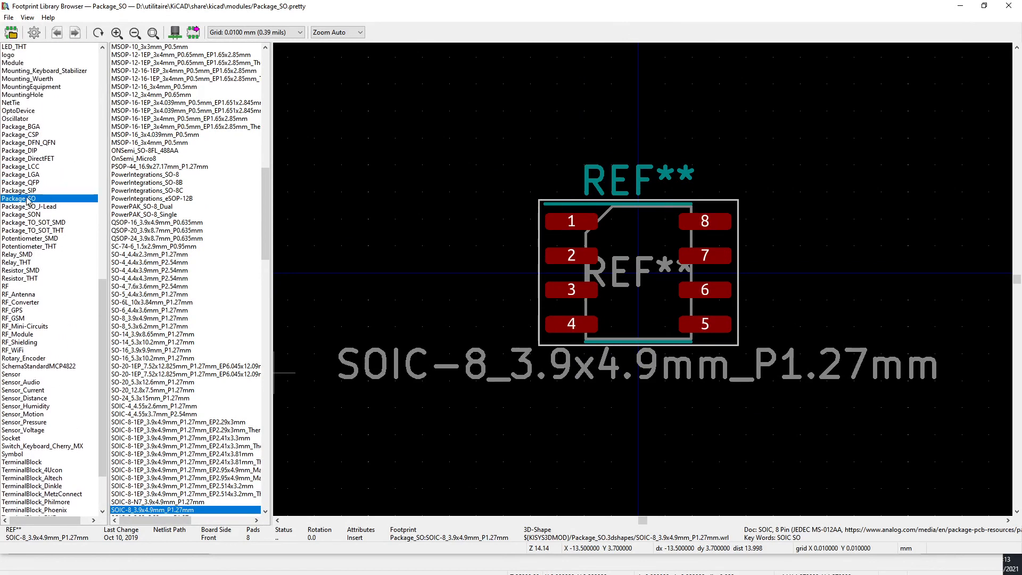
{"action": "left_click", "coordinate": [31, 152]}
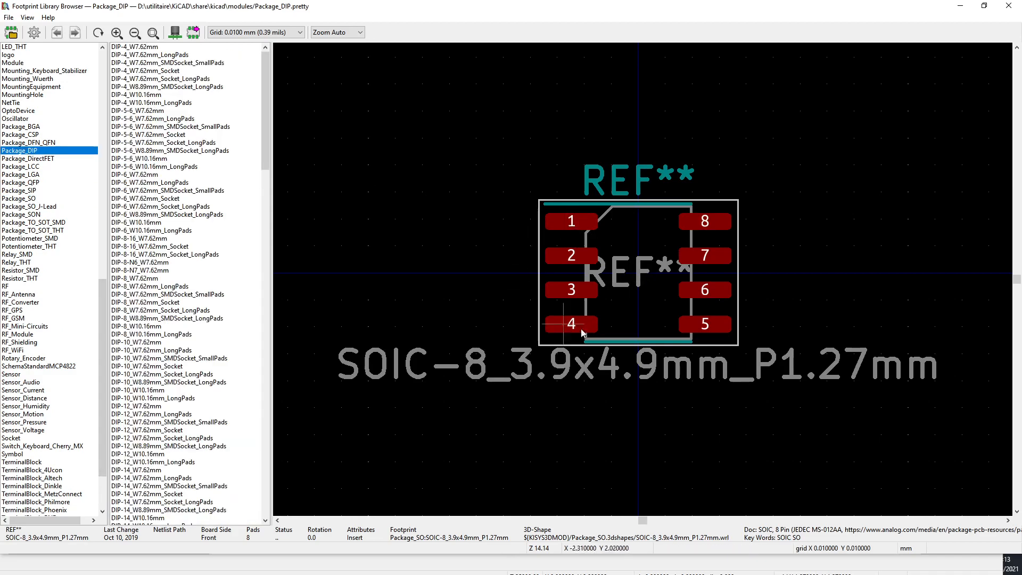
Preview the DIP-8-16_W7.62mm variants and the DIP-8-N7_W7.62mm footprint
{"action": "left_click", "coordinate": [150, 239]}
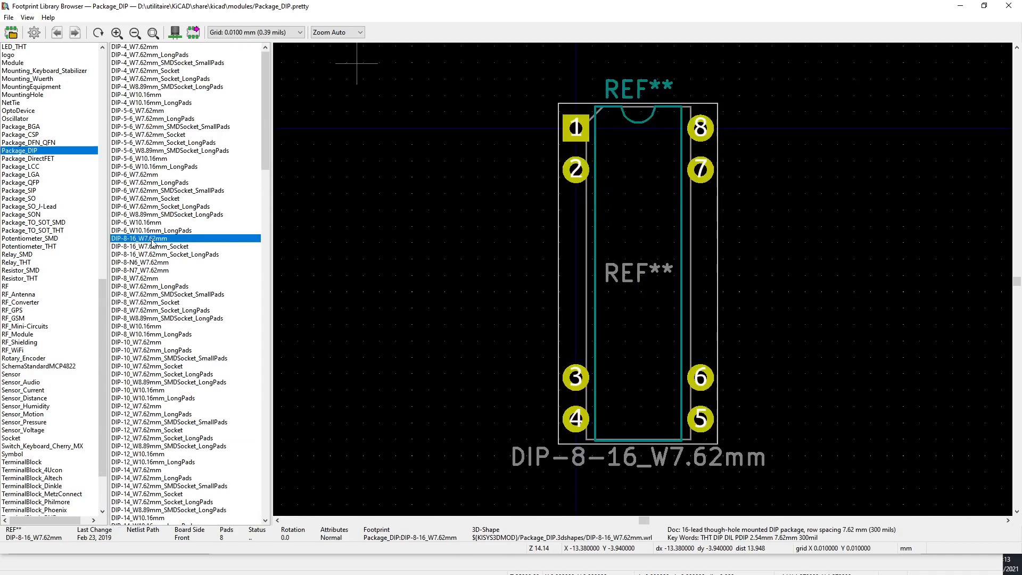
{"action": "left_click", "coordinate": [154, 247]}
{"action": "left_click", "coordinate": [153, 254]}
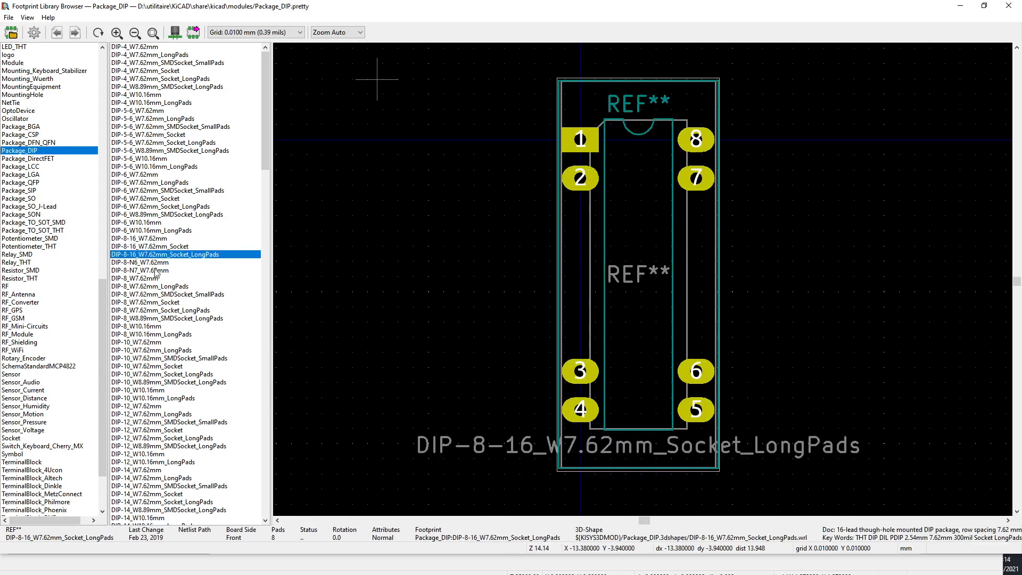
{"action": "left_click", "coordinate": [153, 270]}
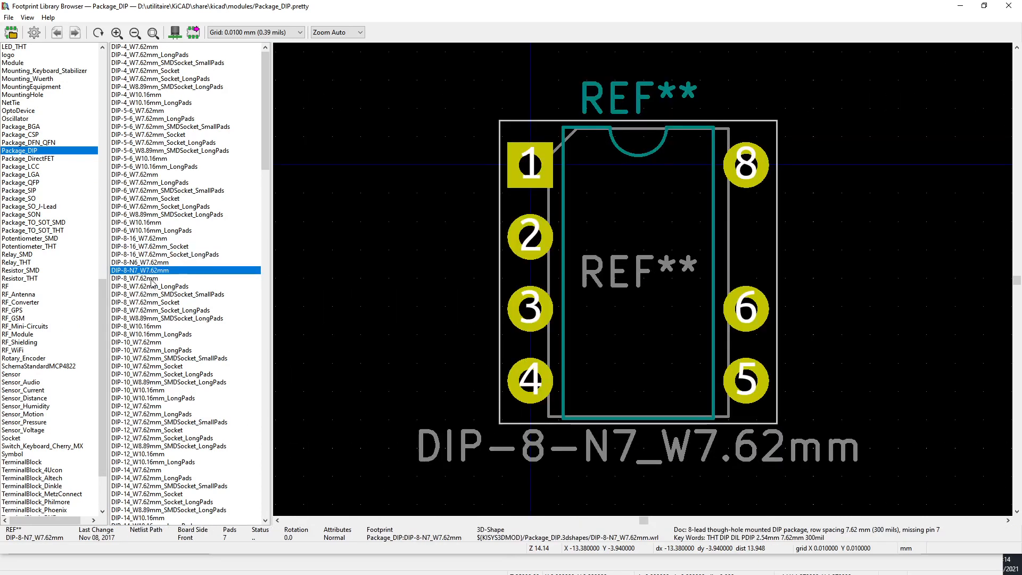
Compare the DIP-8_W7.62mm footprint with its LongPads version
{"action": "left_click", "coordinate": [149, 278]}
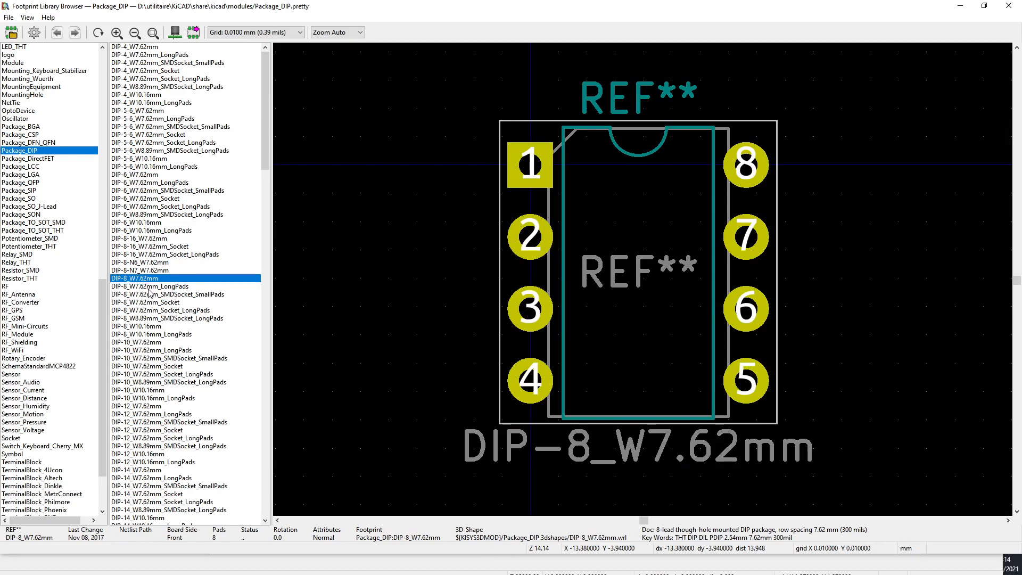
{"action": "left_click", "coordinate": [151, 286]}
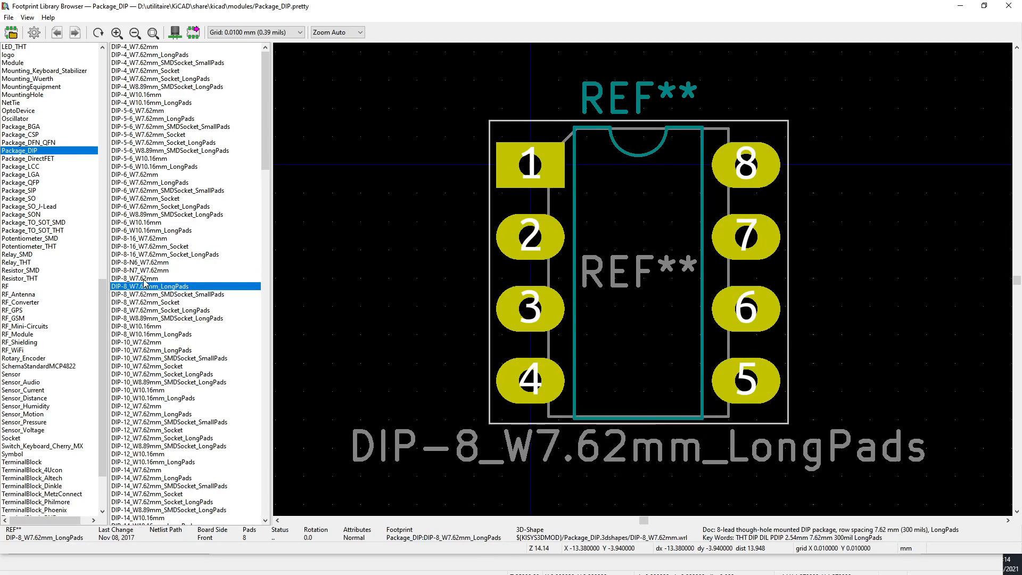
{"action": "key", "text": "Up"}
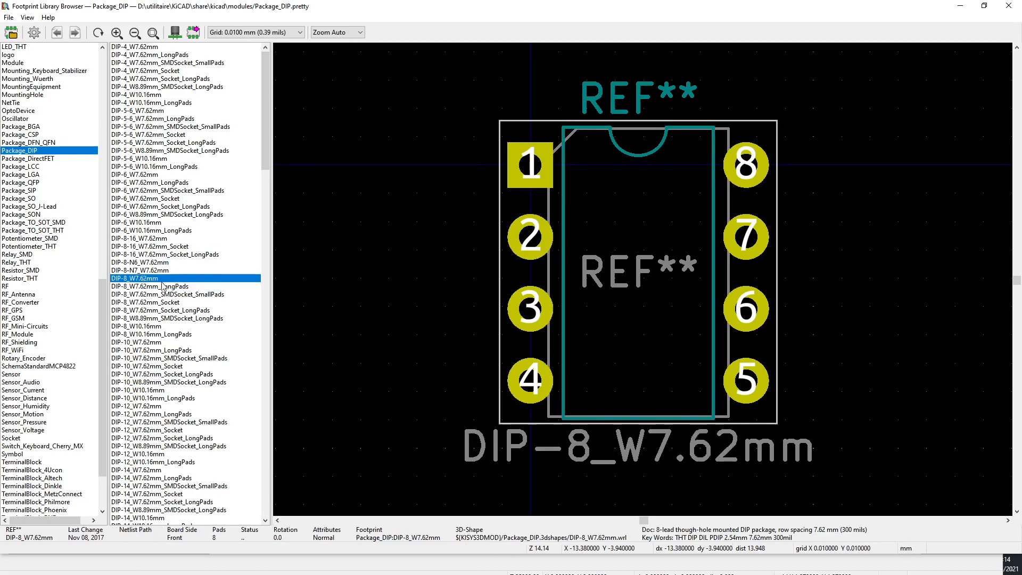
{"action": "left_click", "coordinate": [163, 287]}
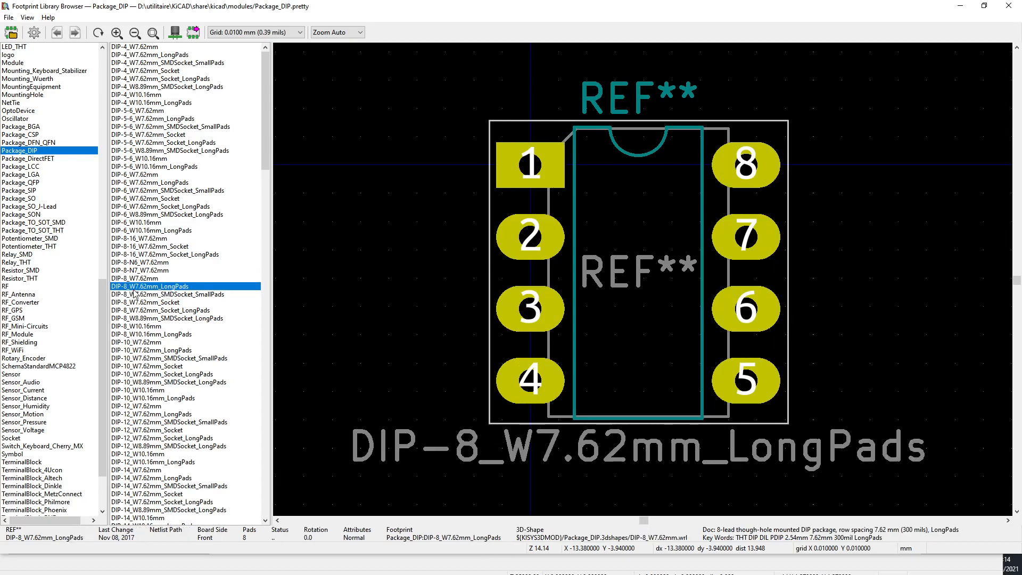
{"action": "key", "text": "Up"}
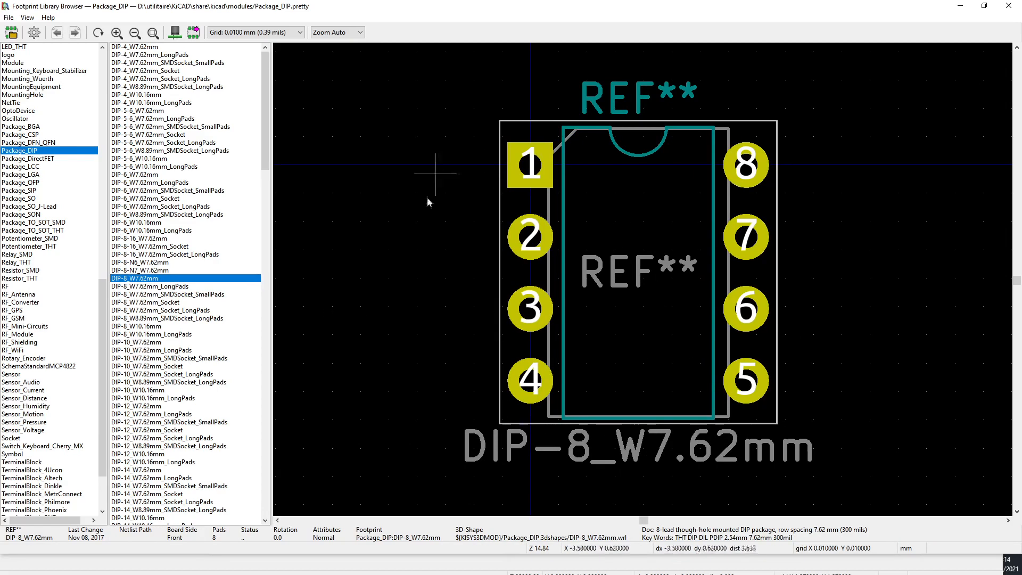
Assign the DIP-8_W7.62mm_LongPads footprint to U1 and return to the board layout at full window size
{"action": "left_click", "coordinate": [153, 287]}
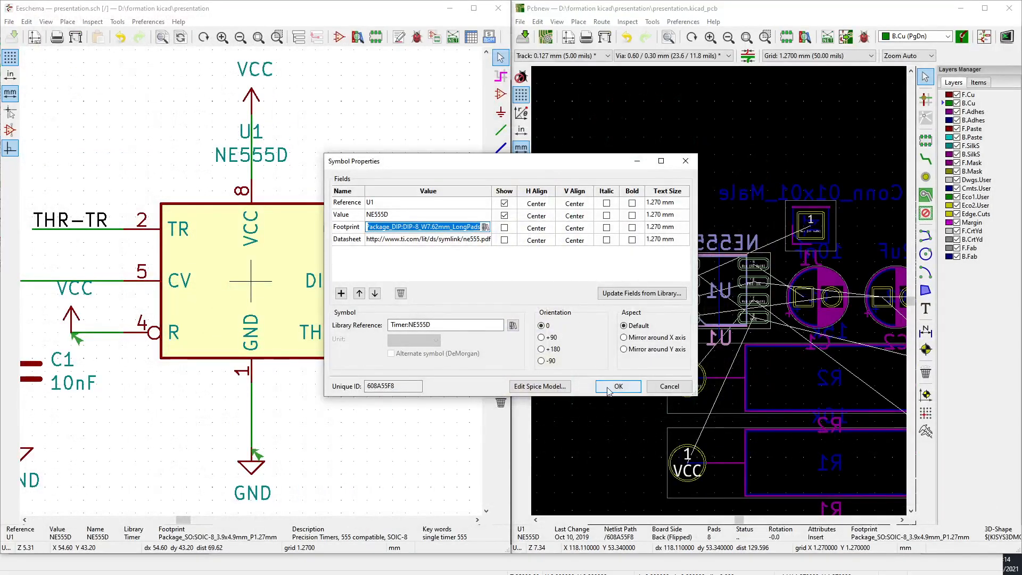
{"action": "left_click", "coordinate": [612, 388]}
{"action": "left_click_drag", "start_coordinate": [598, 8], "coordinate": [313, 2]}
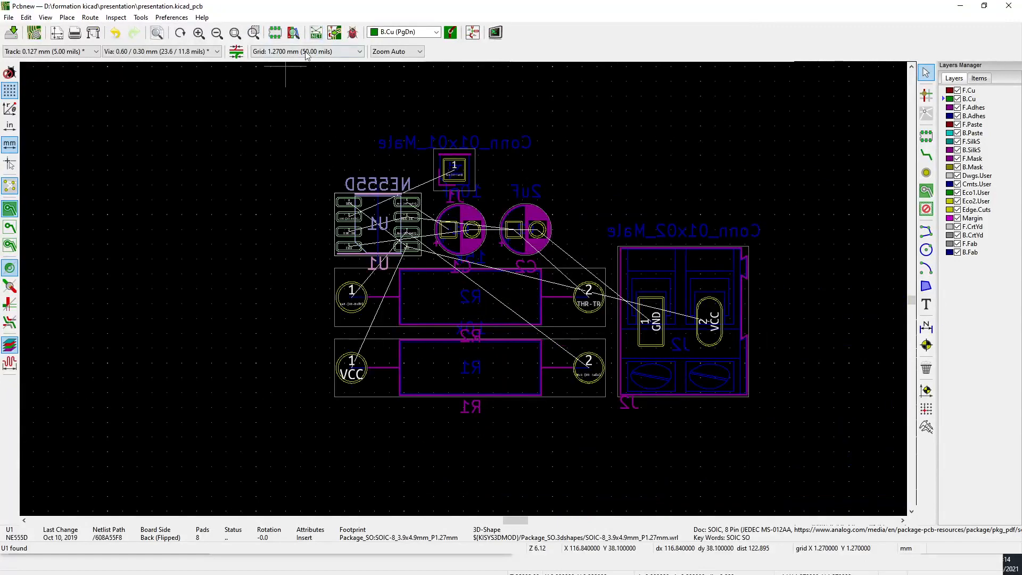
Update the board from the schematic, re-associating footprints by reference so that U1 gets DIP-8_W7.62mm_LongPads
{"action": "left_click", "coordinate": [334, 33]}
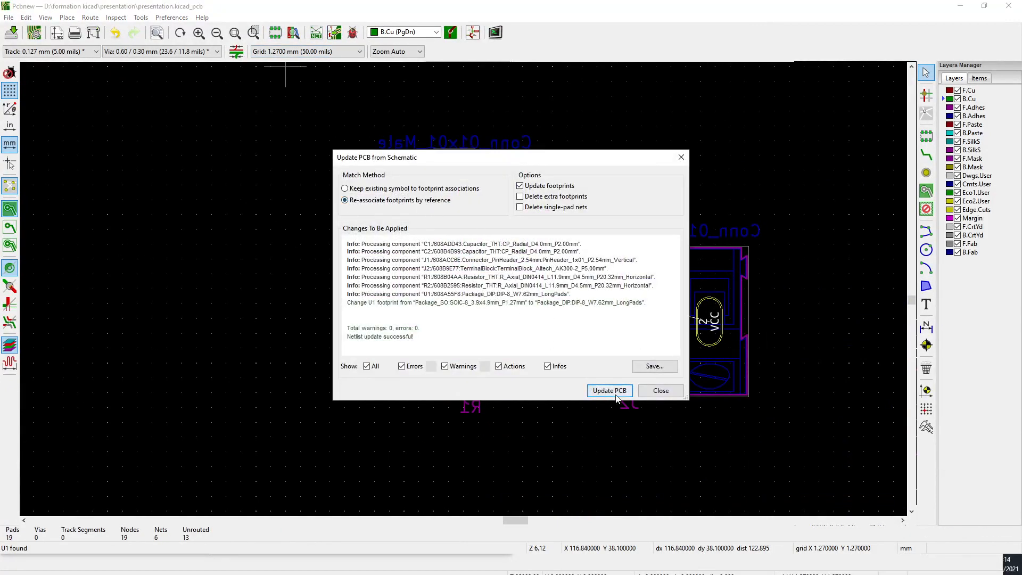
{"action": "left_click", "coordinate": [610, 390]}
{"action": "left_click", "coordinate": [661, 391]}
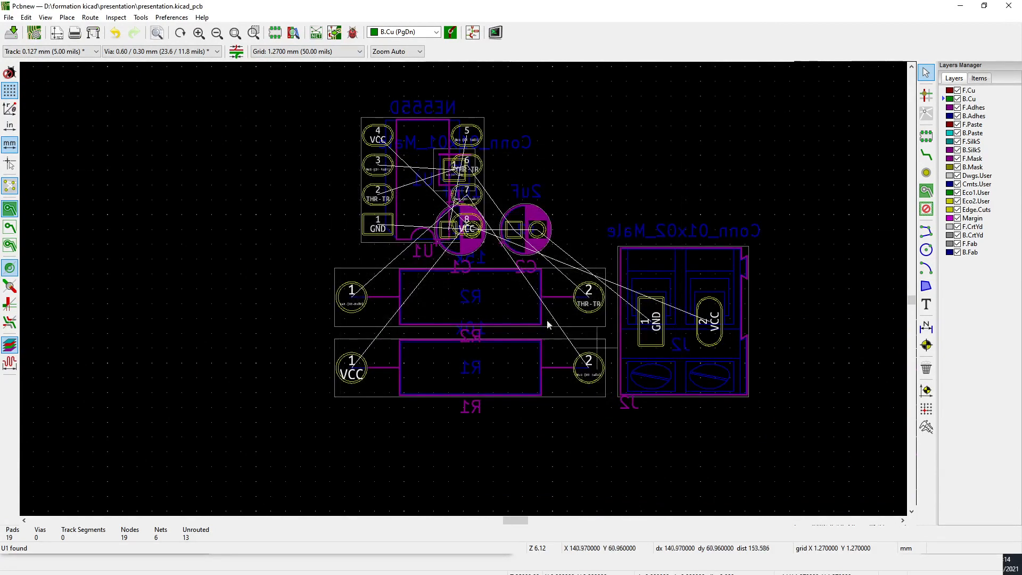
Move U1 out of the component cluster, rotate it to 90° and place it below resistor R1
{"action": "left_click_drag", "start_coordinate": [410, 208], "coordinate": [159, 224]}
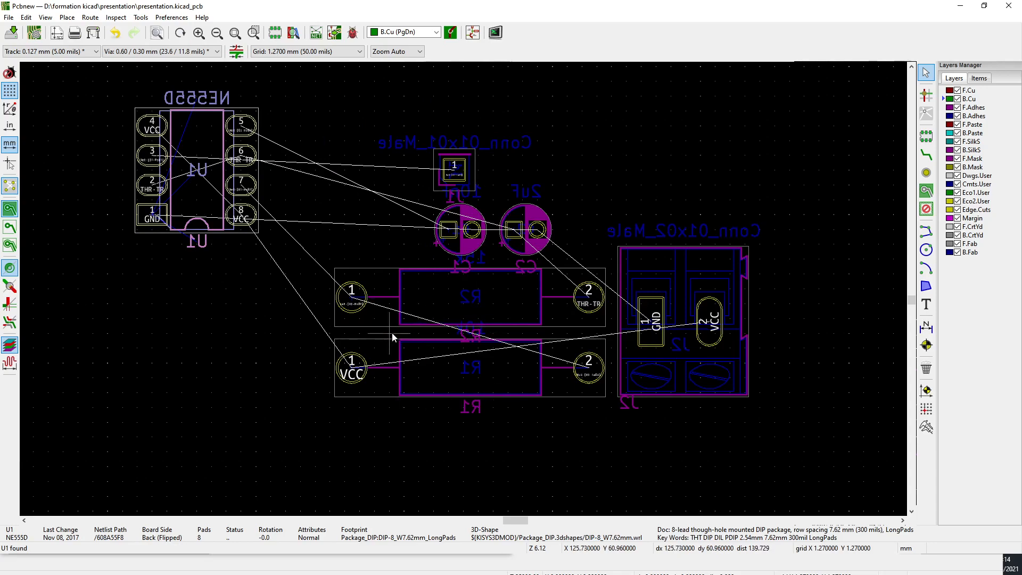
{"action": "middle_click_drag", "start_coordinate": [379, 356], "coordinate": [461, 399]}
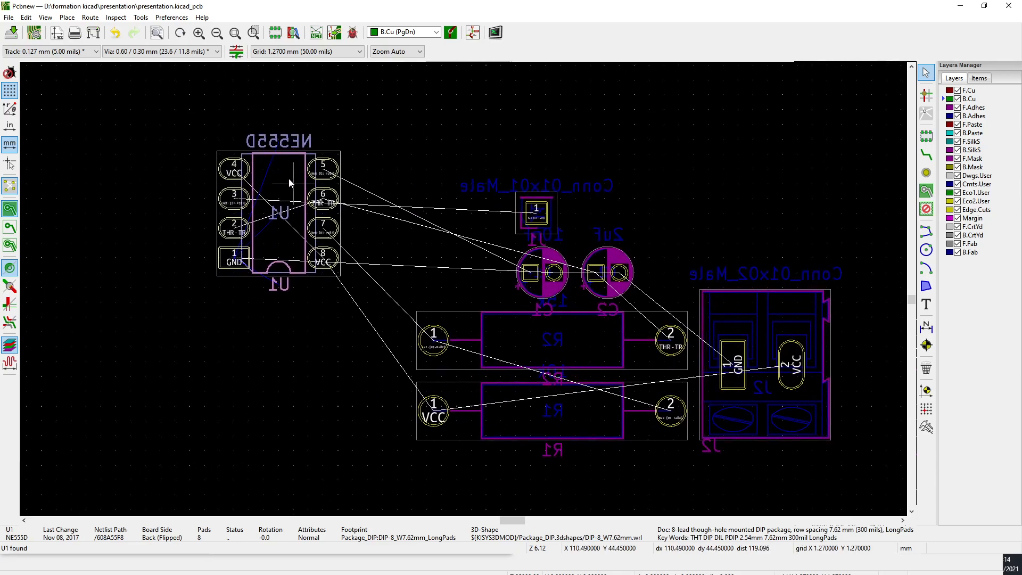
{"action": "key", "text": "m"}
{"action": "scroll", "coordinate": [340, 468], "scroll_direction": "down", "scroll_amount": 3}
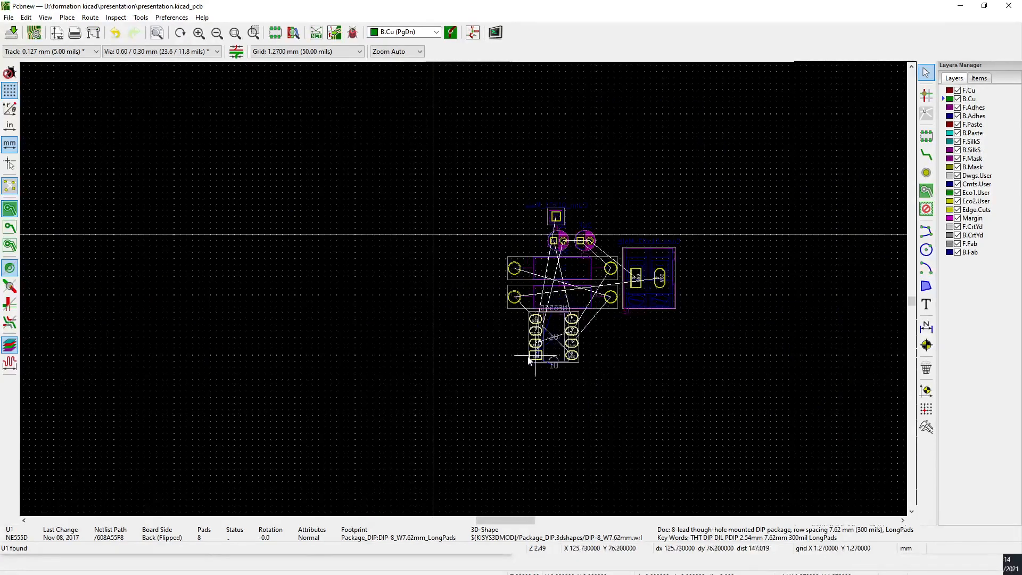
{"action": "key", "text": "r"}
{"action": "scroll", "coordinate": [565, 423], "scroll_direction": "up", "scroll_amount": 5}
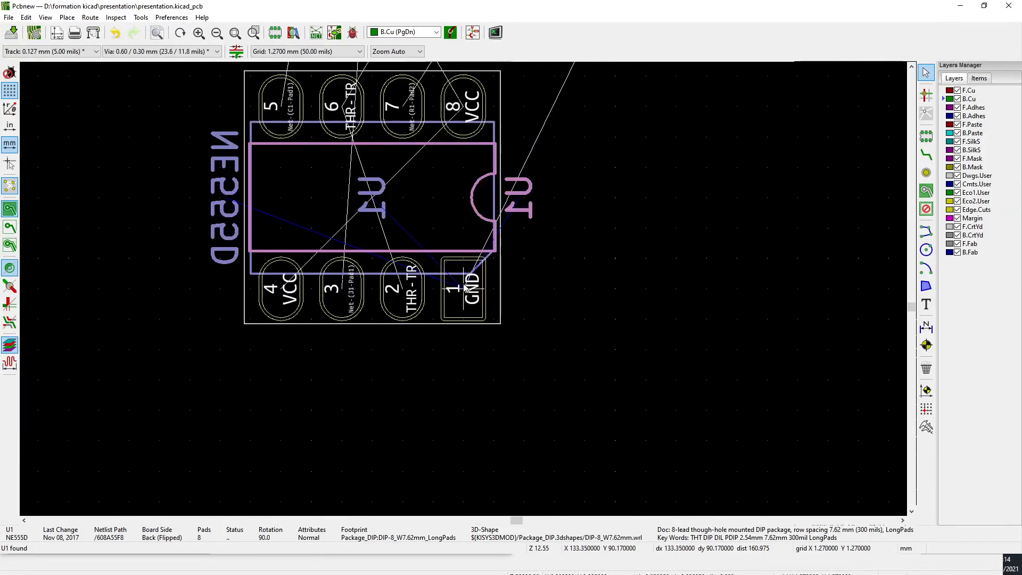
{"action": "scroll", "coordinate": [466, 287], "scroll_direction": "down", "scroll_amount": 3}
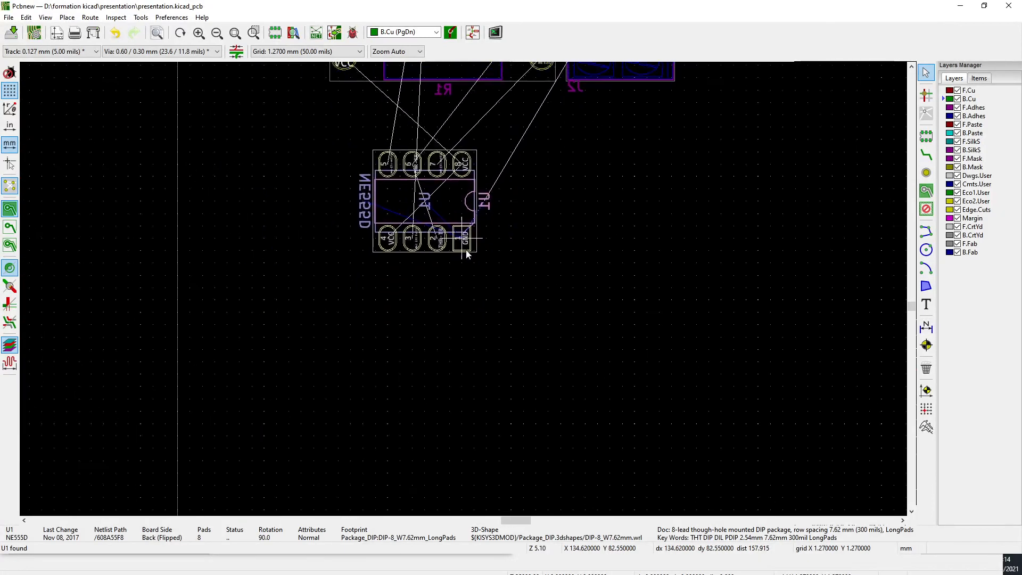
{"action": "middle_click_drag", "start_coordinate": [466, 251], "coordinate": [467, 301]}
{"action": "left_click", "coordinate": [466, 301]}
{"action": "scroll", "coordinate": [535, 212], "scroll_direction": "down", "scroll_amount": 1}
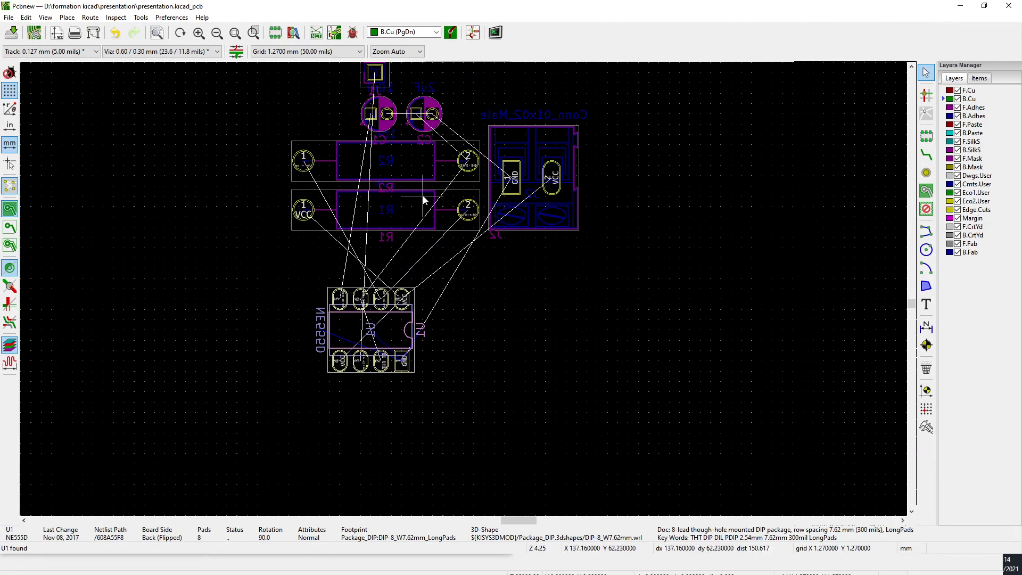
{"action": "left_click", "coordinate": [562, 374]}
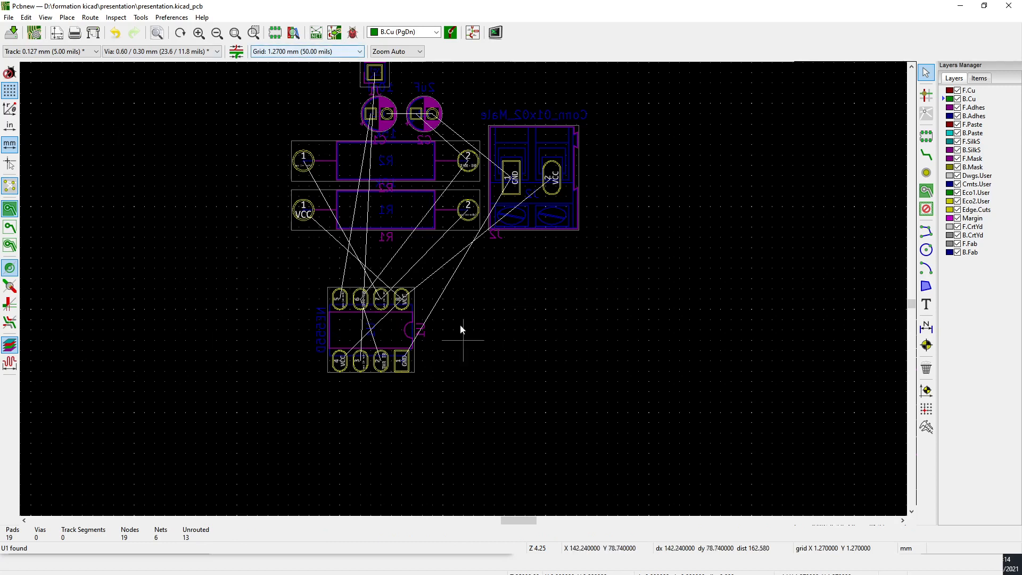
Rotate terminal block J2 to 90° and place it beside U1 with its pads next to U1's pins 8 and 1
{"action": "scroll", "coordinate": [458, 281], "scroll_direction": "up", "scroll_amount": 4}
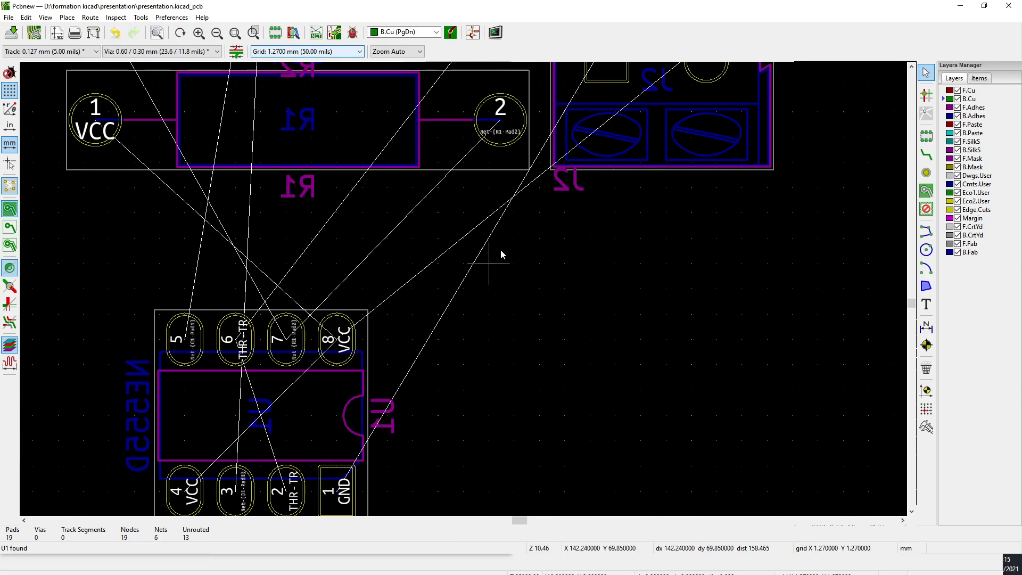
{"action": "scroll", "coordinate": [522, 198], "scroll_direction": "down", "scroll_amount": 4}
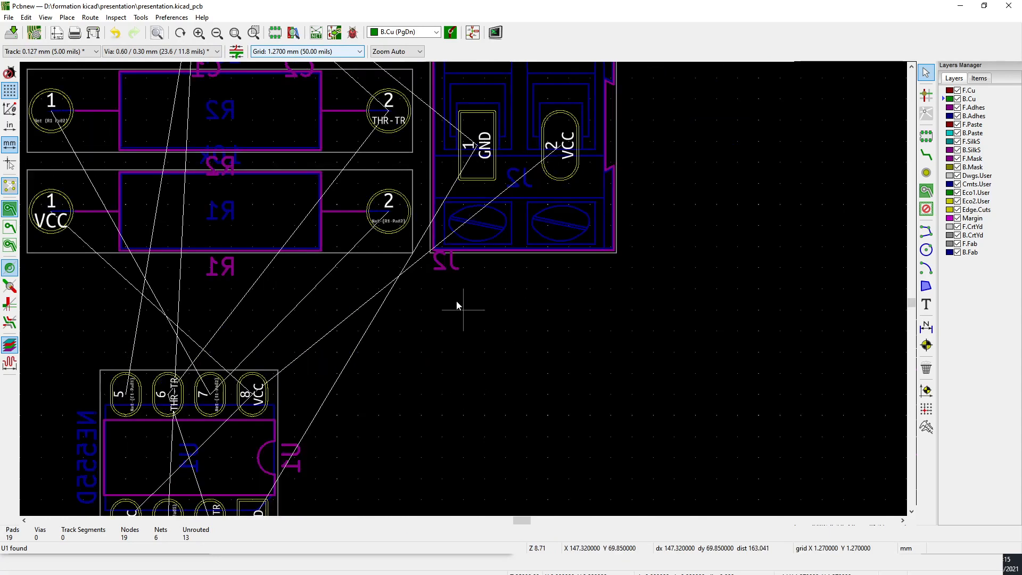
{"action": "left_click_drag", "start_coordinate": [490, 184], "coordinate": [468, 366]}
{"action": "scroll", "coordinate": [466, 360], "scroll_direction": "up", "scroll_amount": 4}
{"action": "key", "text": "r"}
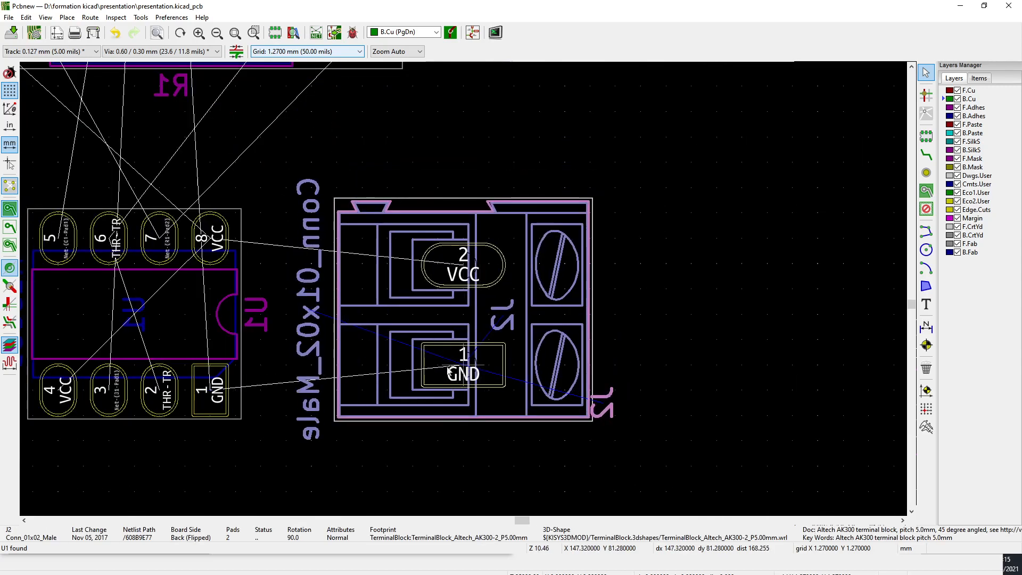
{"action": "scroll", "coordinate": [463, 292], "scroll_direction": "down", "scroll_amount": 4}
{"action": "scroll", "coordinate": [464, 292], "scroll_direction": "up", "scroll_amount": 3}
{"action": "scroll", "coordinate": [431, 249], "scroll_direction": "down", "scroll_amount": 5}
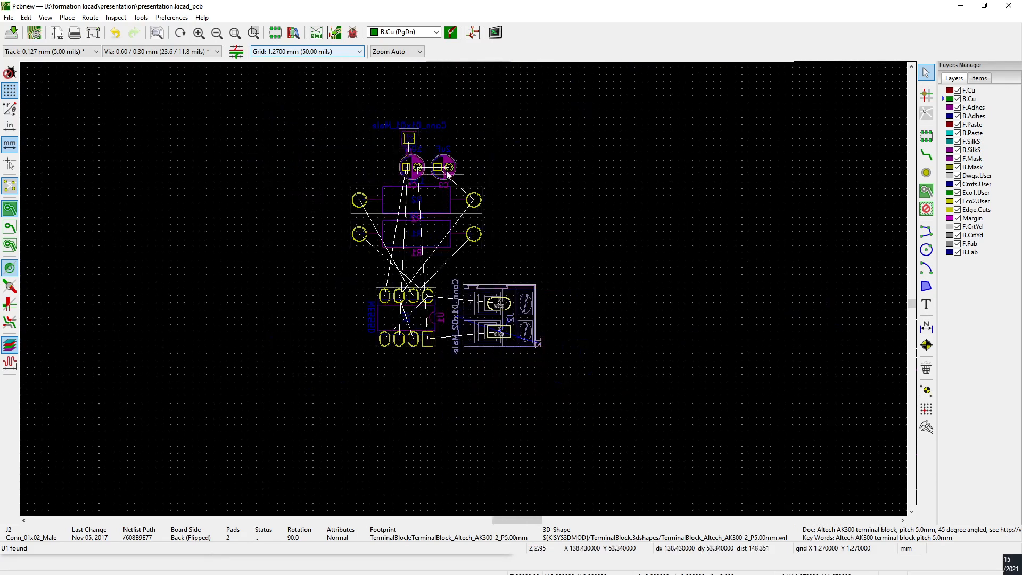
{"action": "left_click", "coordinate": [439, 171]}
{"action": "left_click", "coordinate": [460, 180]}
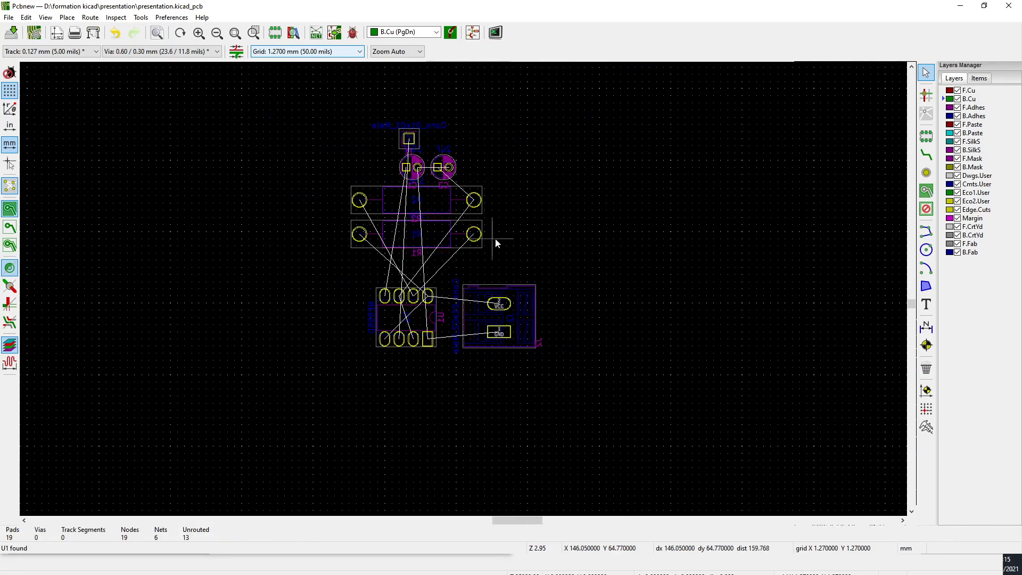
{"action": "scroll", "coordinate": [468, 261], "scroll_direction": "up", "scroll_amount": 1}
{"action": "left_click", "coordinate": [403, 256]}
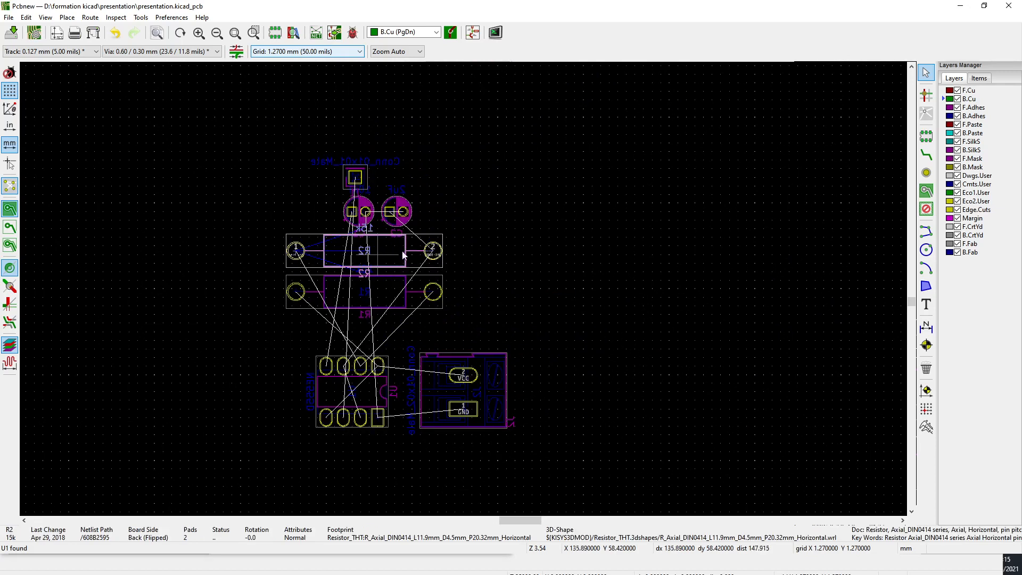
{"action": "left_click", "coordinate": [393, 297], "text": "shift"}
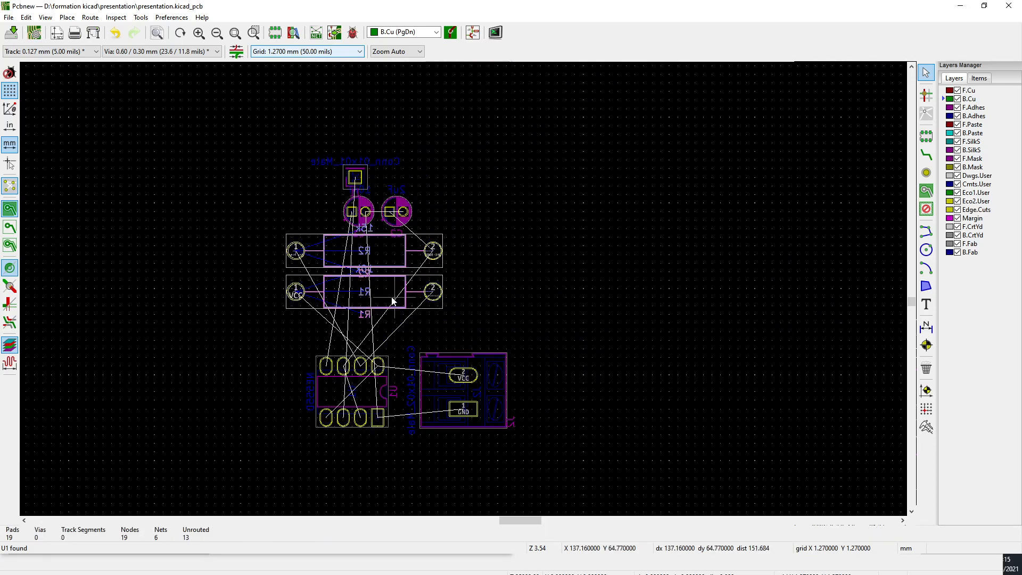
{"action": "key", "text": "m"}
{"action": "key", "text": "Escape"}
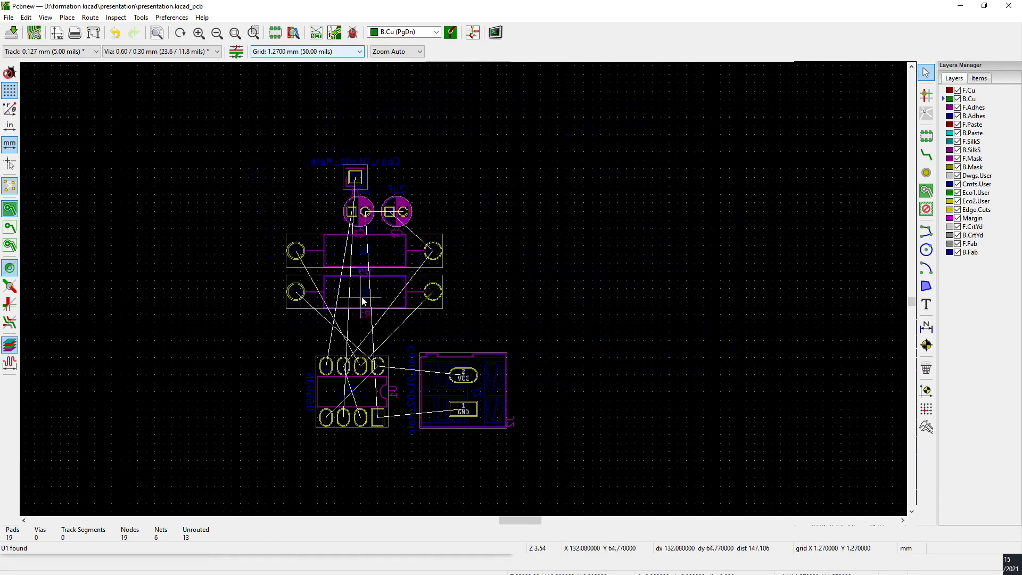
{"action": "left_click", "coordinate": [395, 305]}
{"action": "left_click", "coordinate": [404, 253], "text": "shift"}
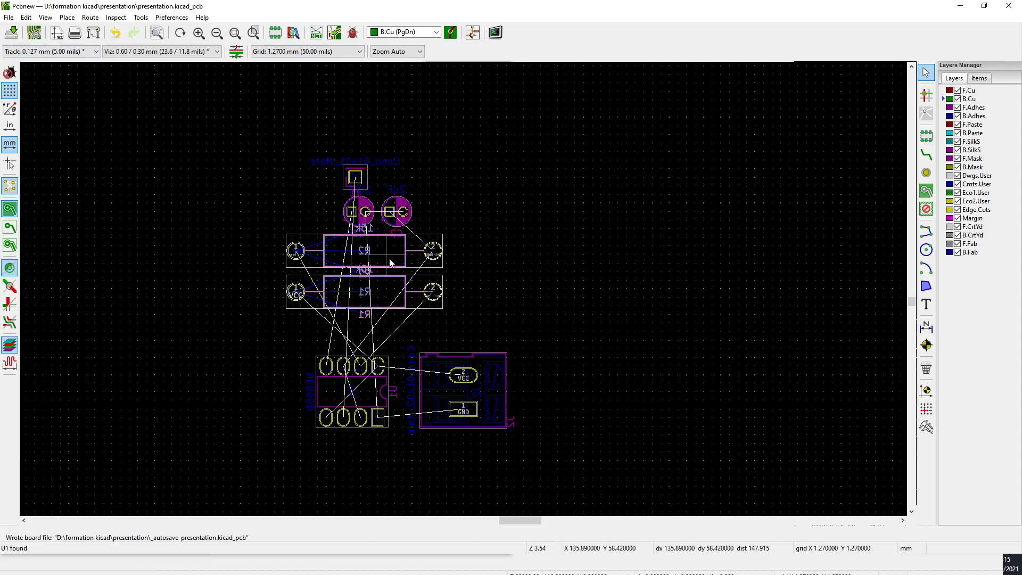
Inspect R1's footprint properties, including its clearance settings and 3D model preview
{"action": "left_click", "coordinate": [380, 289]}
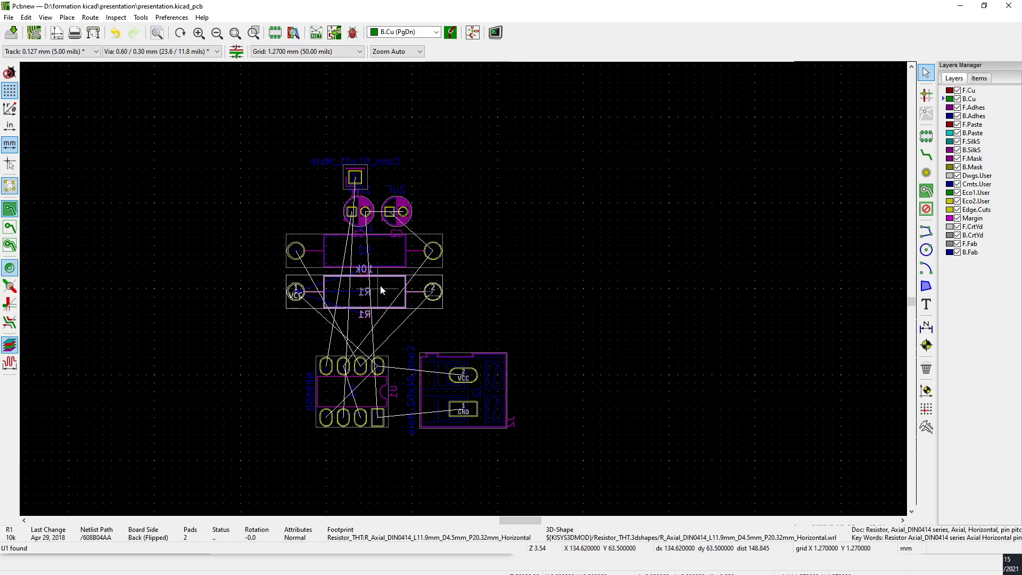
{"action": "key", "text": "e"}
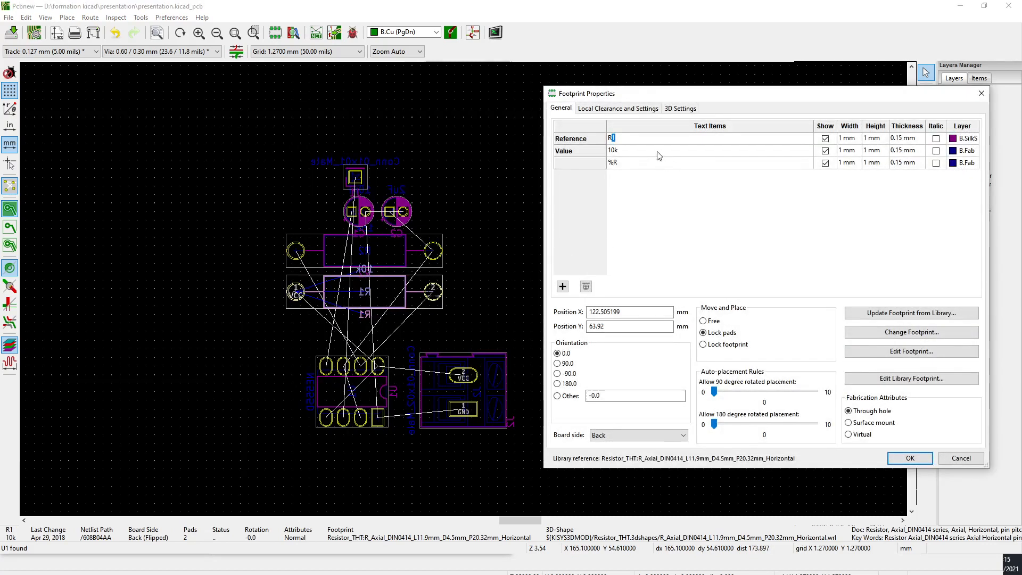
{"action": "left_click", "coordinate": [617, 108]}
{"action": "left_click", "coordinate": [676, 108]}
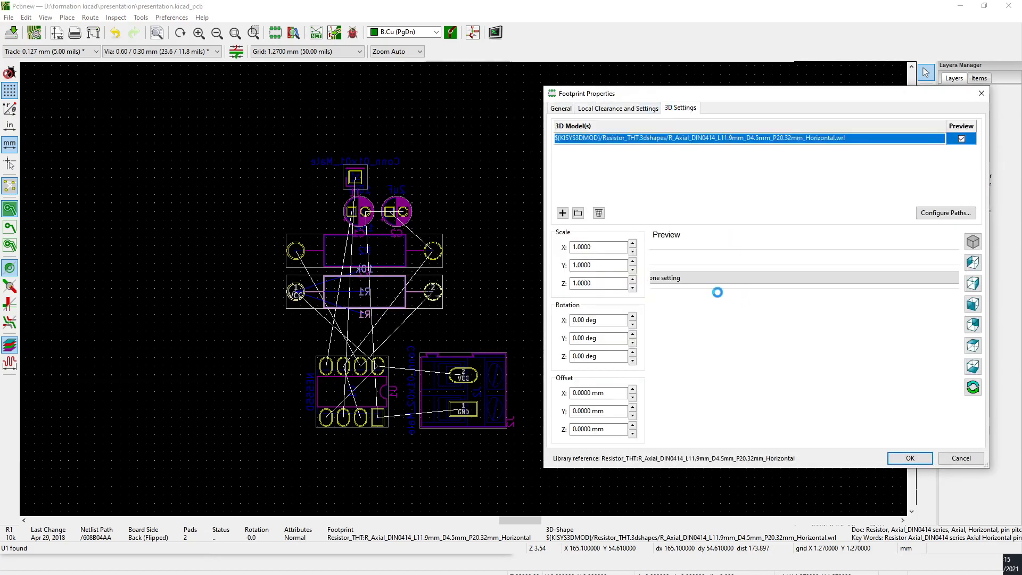
{"action": "left_click_drag", "start_coordinate": [758, 323], "coordinate": [734, 276]}
{"action": "left_click", "coordinate": [561, 108]}
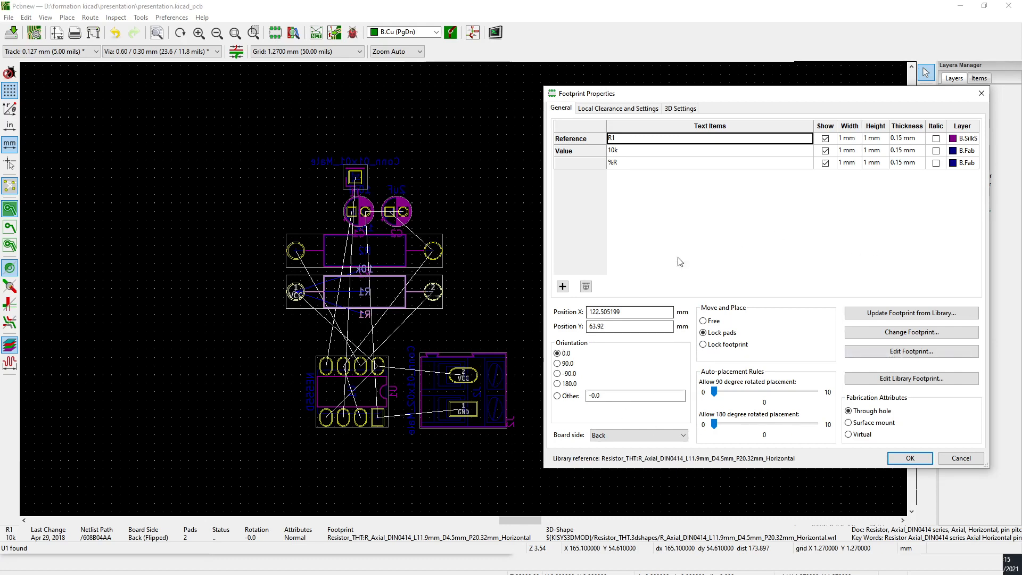
{"action": "key", "text": "Escape"}
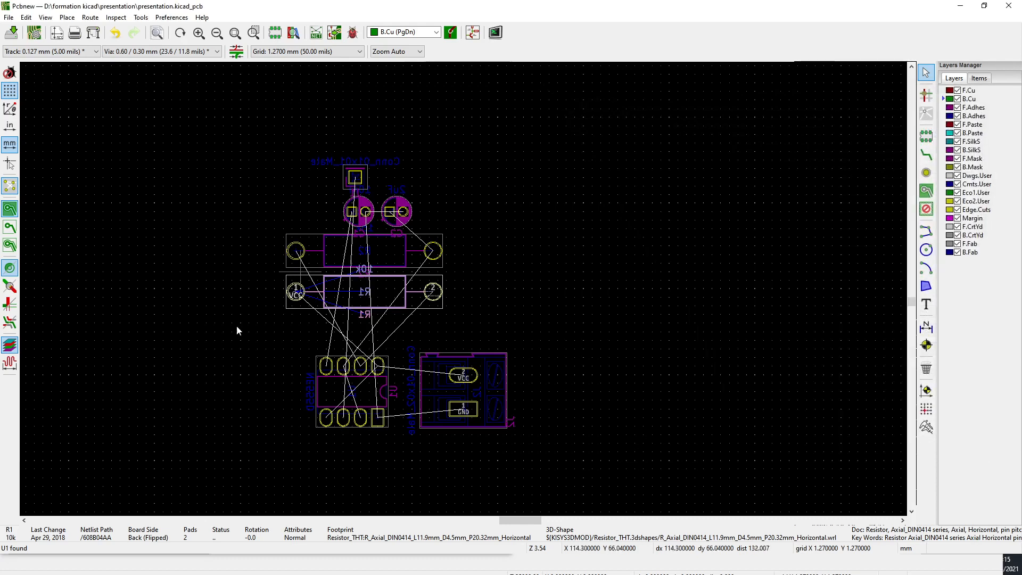
Hide R1's reference and %R texts on the board and restore their visibility
{"action": "double_click", "coordinate": [389, 301]}
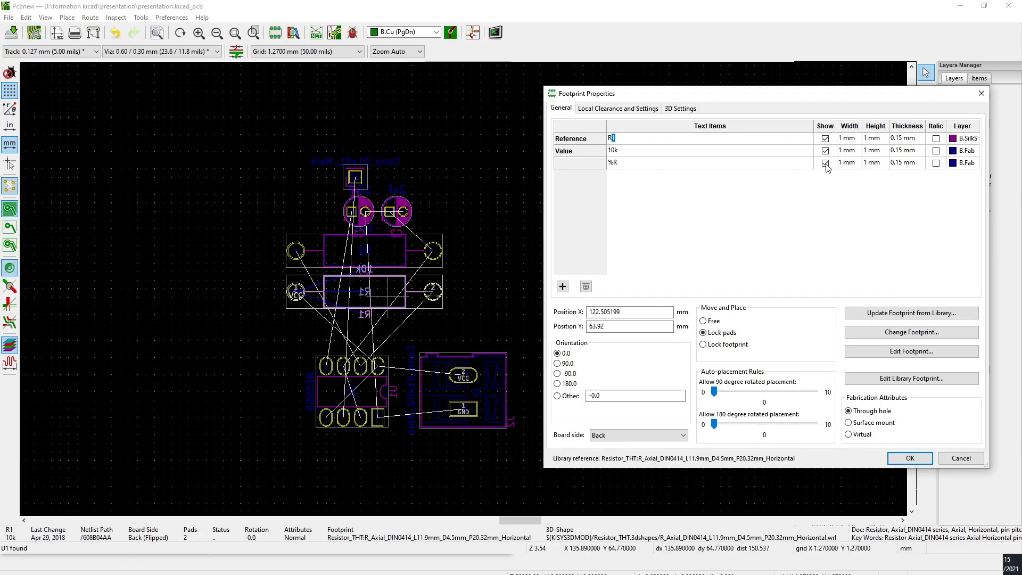
{"action": "left_click", "coordinate": [907, 456]}
{"action": "double_click", "coordinate": [384, 300]}
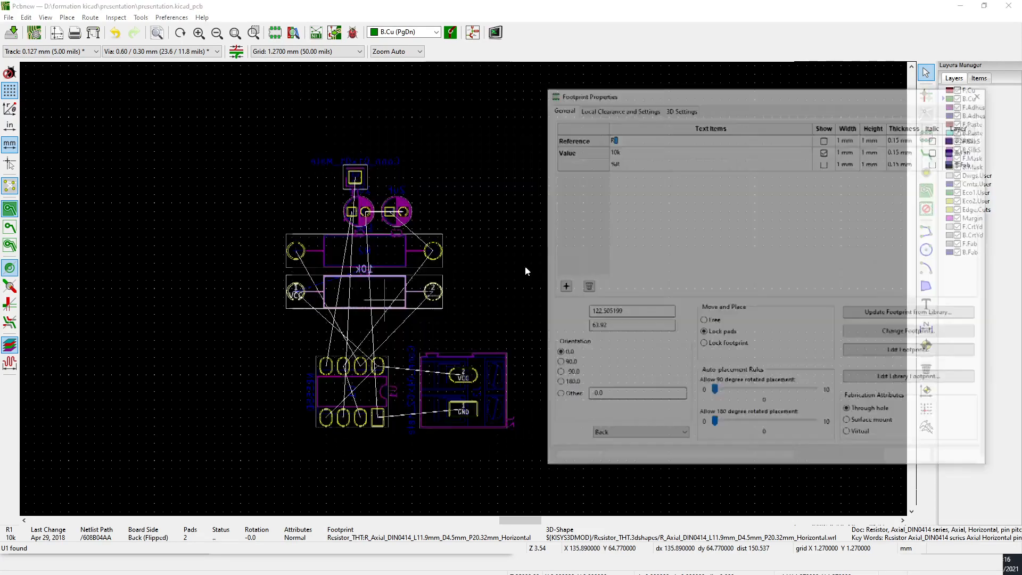
{"action": "left_click", "coordinate": [824, 138]}
{"action": "left_click", "coordinate": [825, 163]}
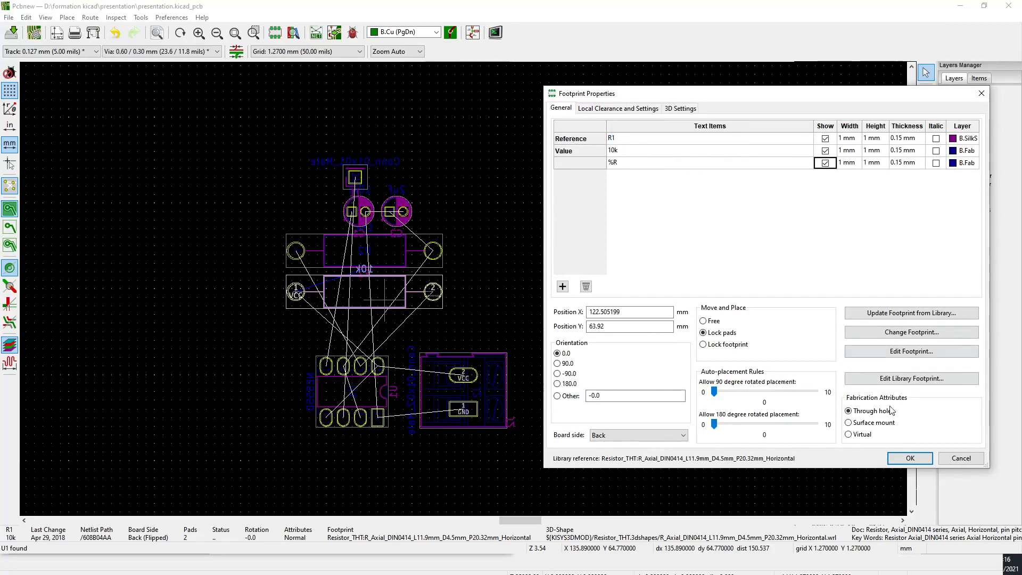
{"action": "left_click", "coordinate": [910, 458]}
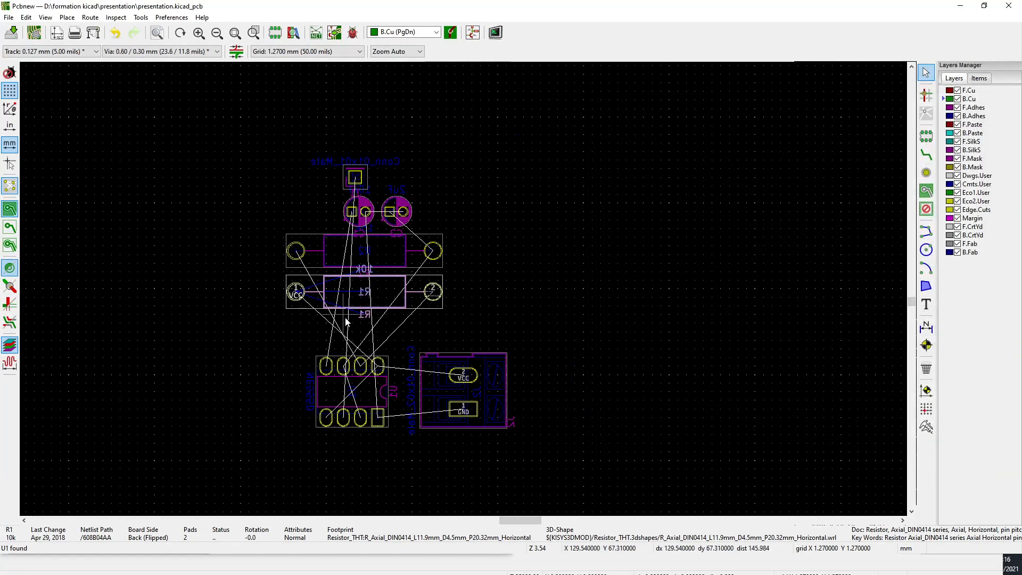
Move R1 out of the upper group and place it horizontally below U1
{"action": "scroll", "coordinate": [348, 319], "scroll_direction": "up", "scroll_amount": 3}
{"action": "scroll", "coordinate": [717, 368], "scroll_direction": "down", "scroll_amount": 2}
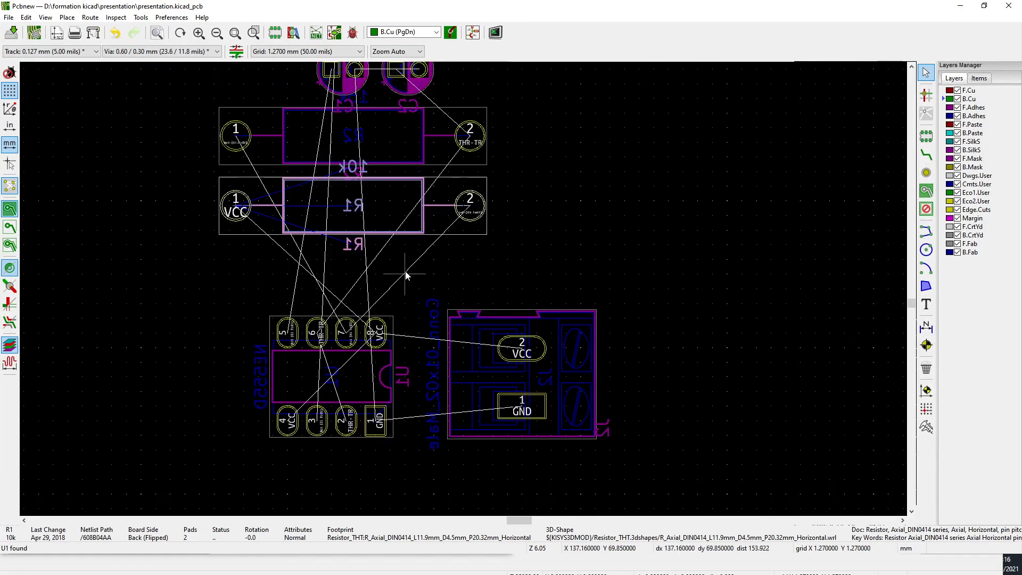
{"action": "key", "text": "m"}
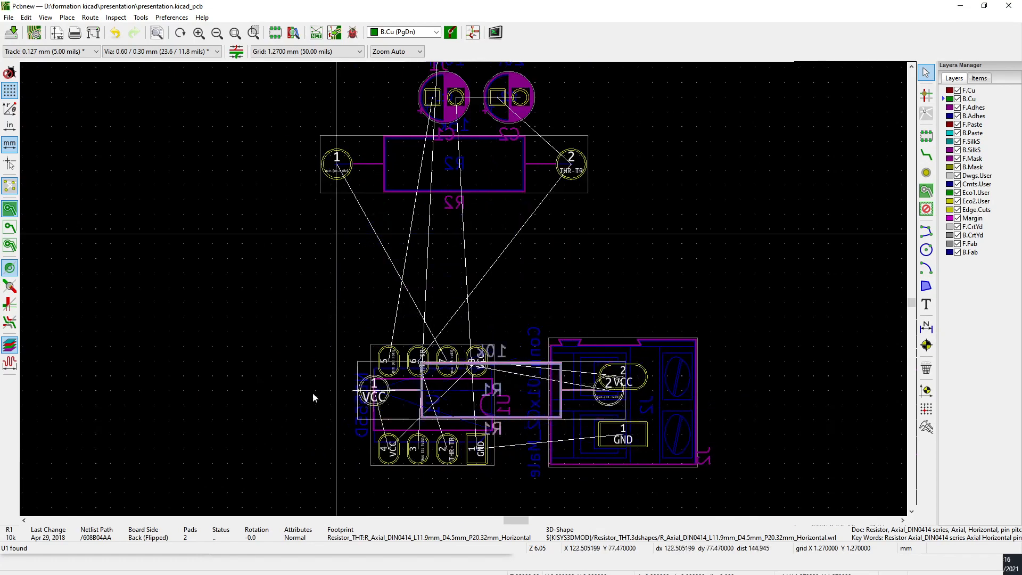
{"action": "scroll", "coordinate": [311, 391], "scroll_direction": "down", "scroll_amount": 5}
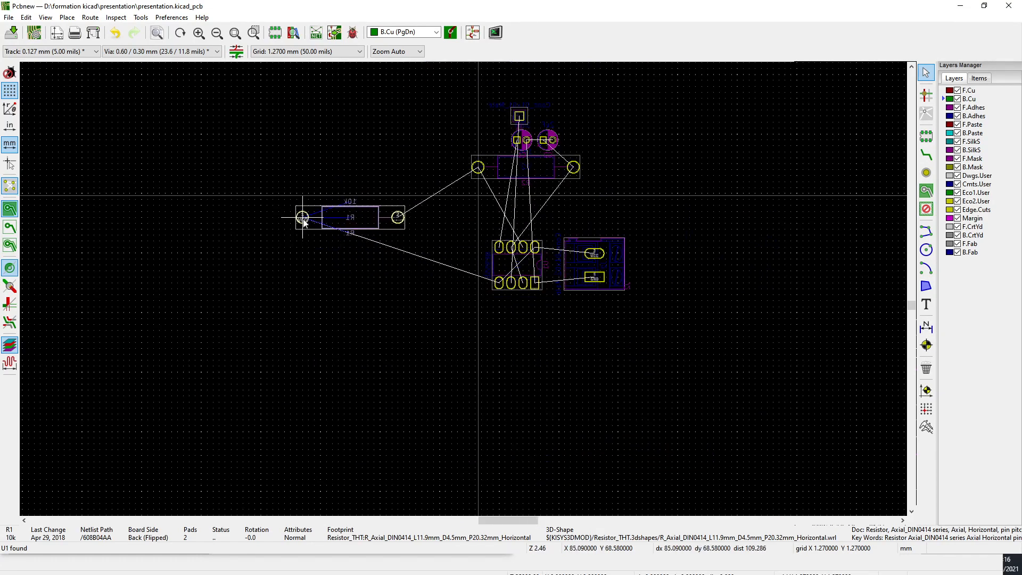
{"action": "key", "text": "r"}
{"action": "key", "text": "r"}
{"action": "key", "text": "r"}
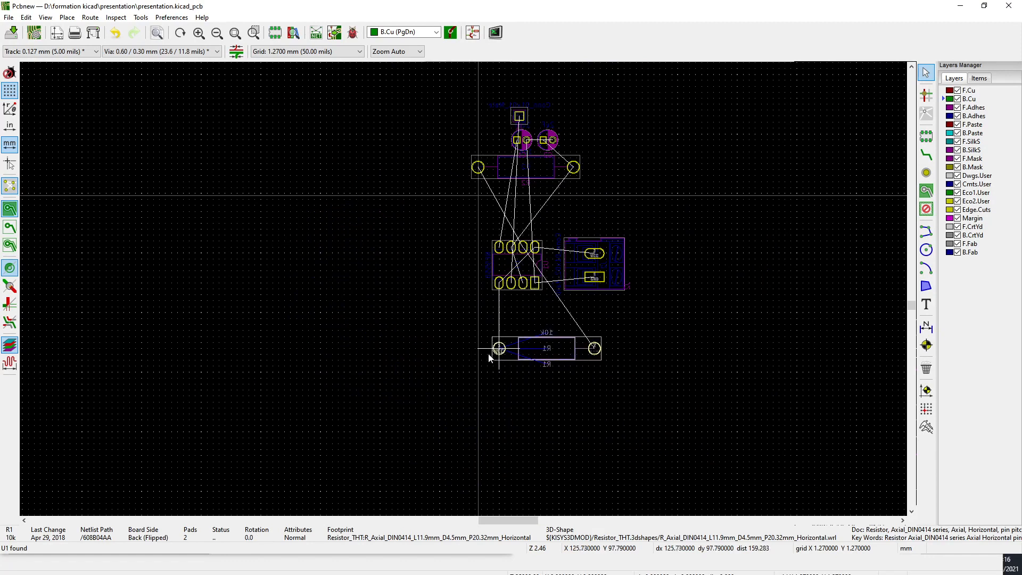
{"action": "left_click", "coordinate": [493, 353]}
Move R2 beside R1 so both resistors lie in one horizontal row with R2's pad 1 facing R1's pad 2
{"action": "left_click", "coordinate": [501, 174]}
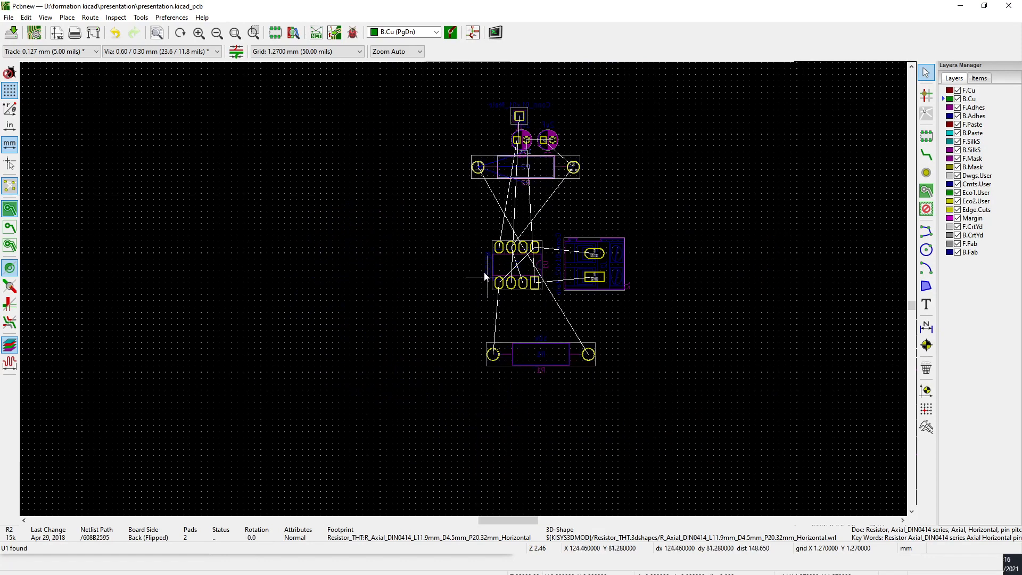
{"action": "key", "text": "m"}
{"action": "left_click", "coordinate": [621, 355]}
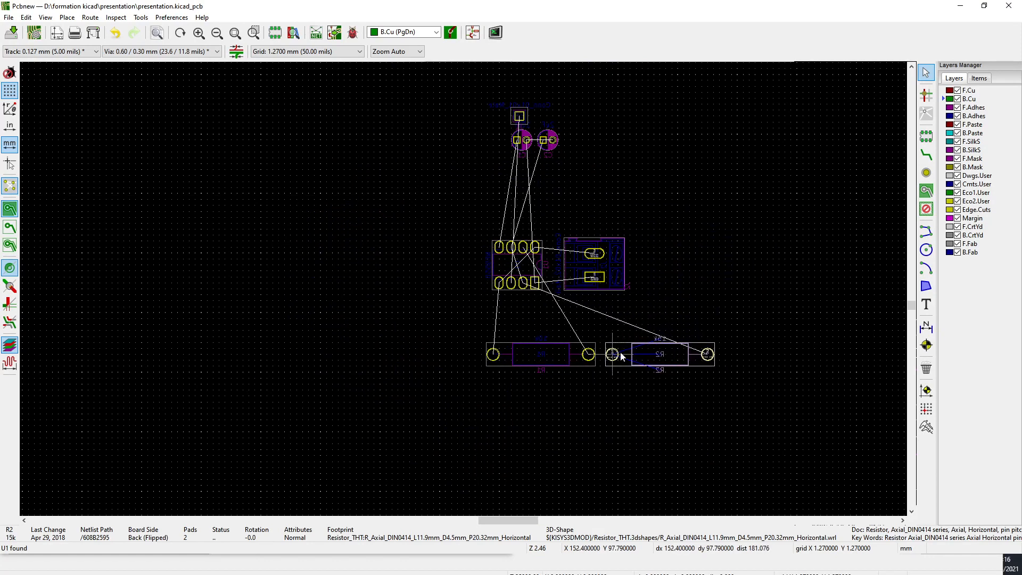
Move R1 and R2 together to sit under U1, aligning R2's pad 1 vertically with U1's pin 7
{"action": "left_click", "coordinate": [701, 408]}
{"action": "key", "text": "m"}
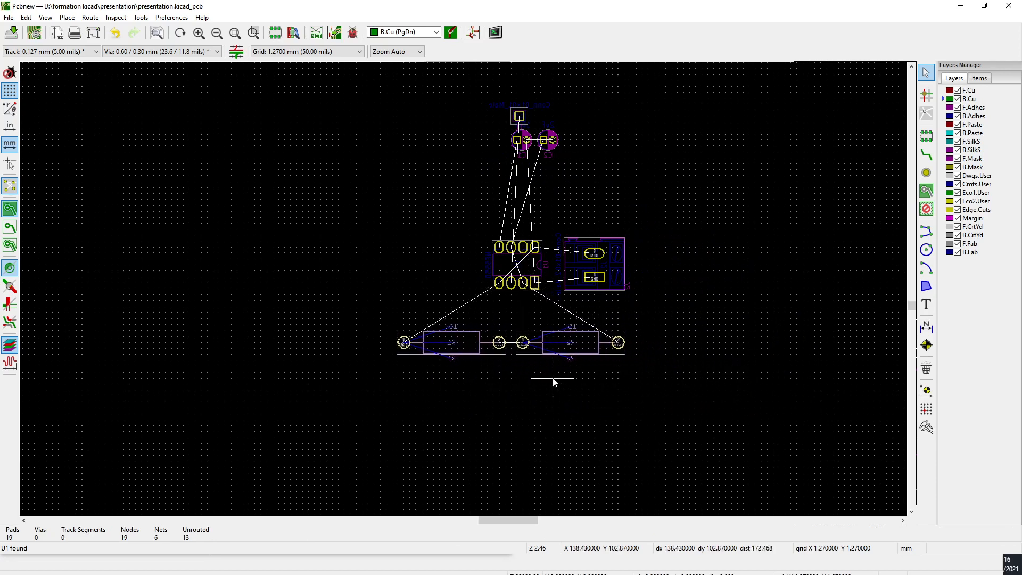
{"action": "scroll", "coordinate": [553, 373], "scroll_direction": "up", "scroll_amount": 5}
{"action": "scroll", "coordinate": [486, 364], "scroll_direction": "down", "scroll_amount": 2}
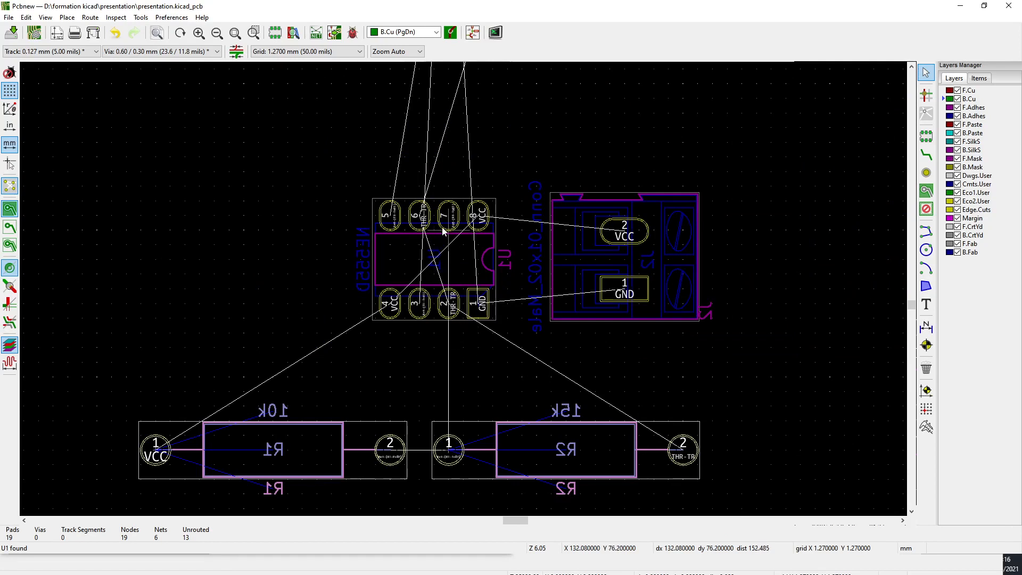
Move C2 directly above U1's pin 6, rotated 90° so its pad 1 faces the chip
{"action": "scroll", "coordinate": [464, 292], "scroll_direction": "down", "scroll_amount": 2}
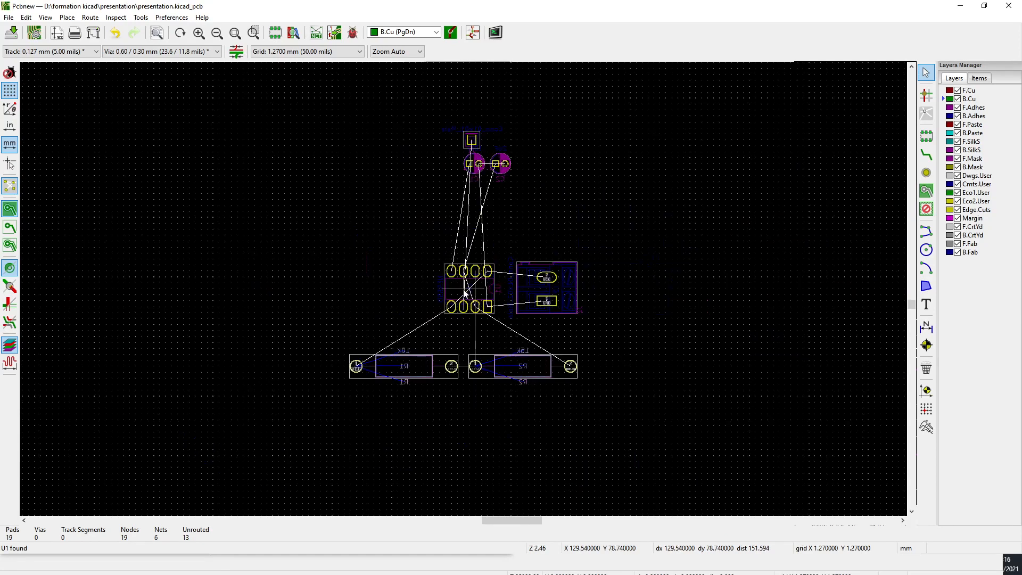
{"action": "left_click", "coordinate": [500, 169]}
{"action": "key", "text": "m"}
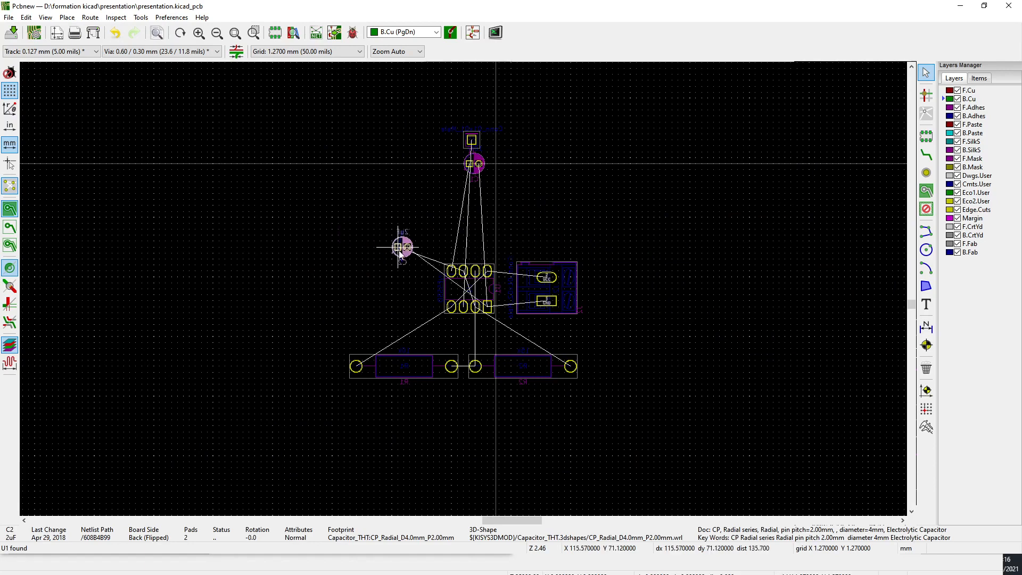
{"action": "scroll", "coordinate": [379, 247], "scroll_direction": "up", "scroll_amount": 2}
{"action": "scroll", "coordinate": [465, 305], "scroll_direction": "up", "scroll_amount": 1}
{"action": "scroll", "coordinate": [488, 374], "scroll_direction": "down", "scroll_amount": 1}
{"action": "middle_click_drag", "start_coordinate": [520, 364], "coordinate": [274, 241]}
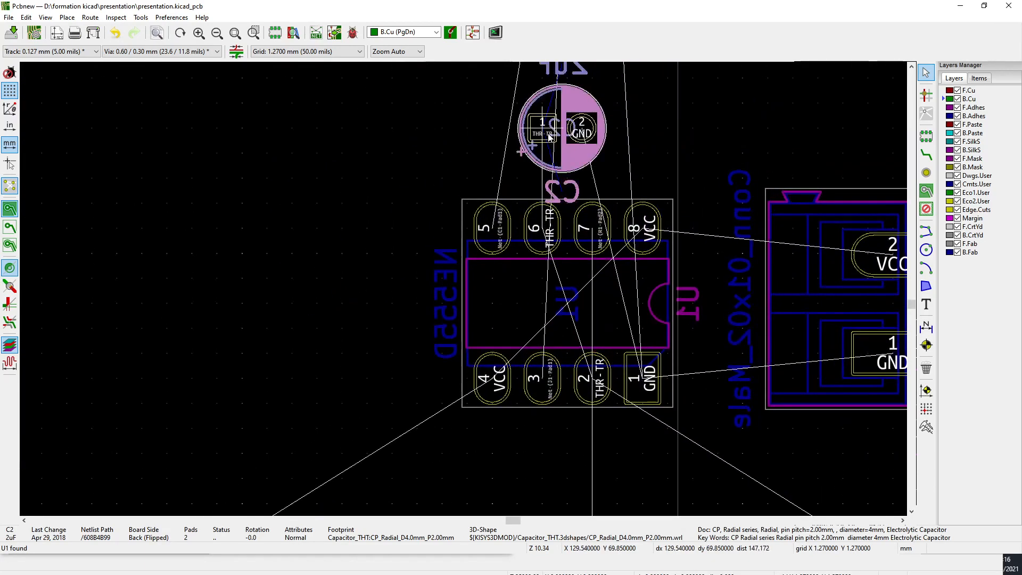
{"action": "middle_click_drag", "start_coordinate": [551, 134], "coordinate": [544, 211]}
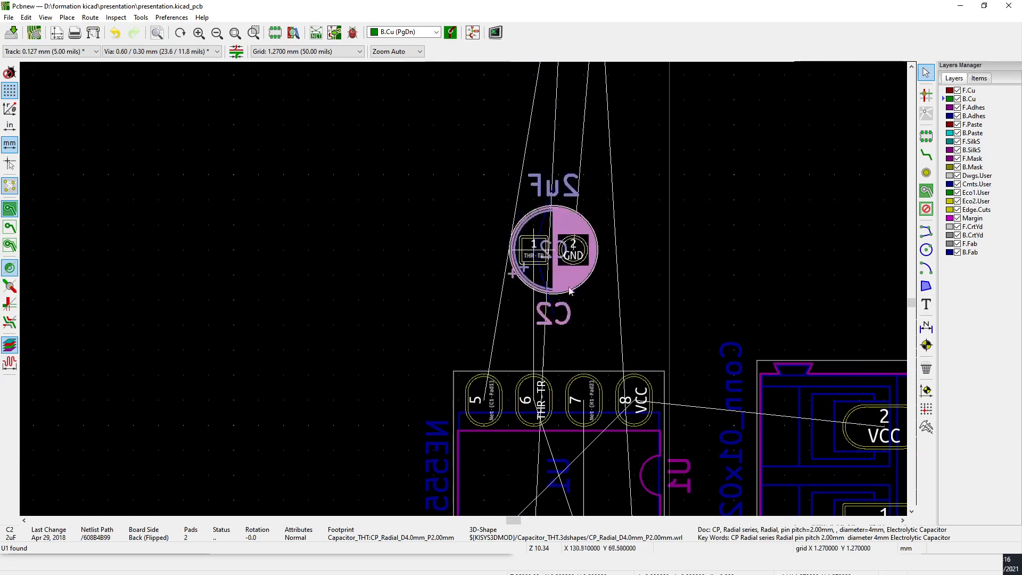
{"action": "key", "text": "r"}
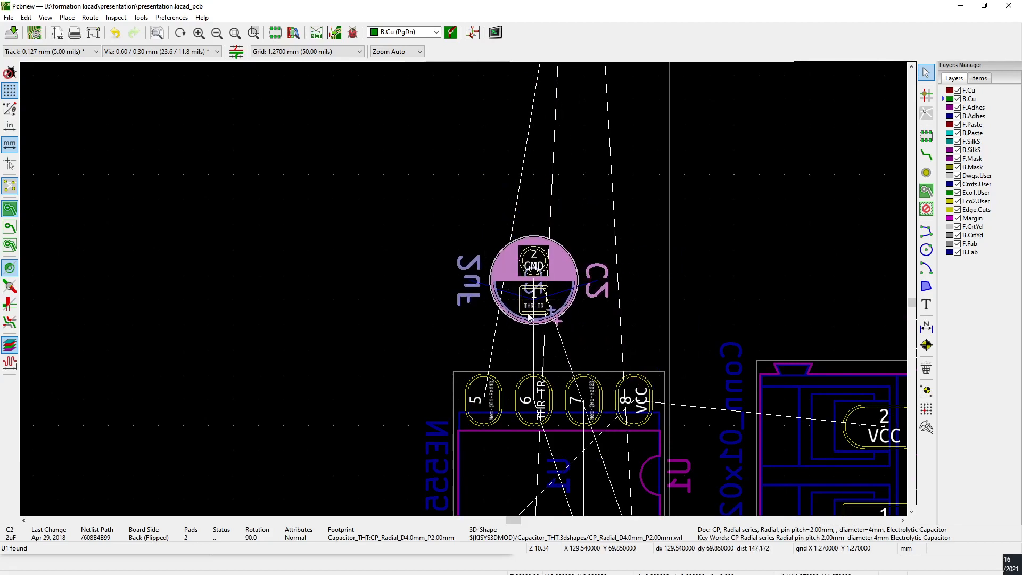
{"action": "left_click", "coordinate": [530, 333]}
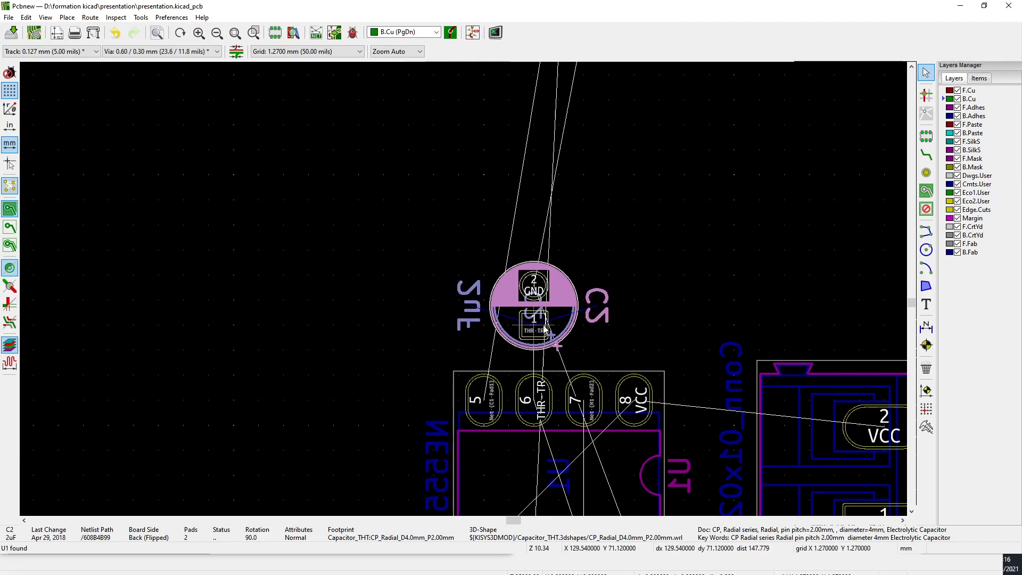
Place C1 beside C2 near U1's pin 5, rotated 90° so its pad 1 faces the chip
{"action": "scroll", "coordinate": [555, 307], "scroll_direction": "down", "scroll_amount": 3}
{"action": "left_click", "coordinate": [474, 186]}
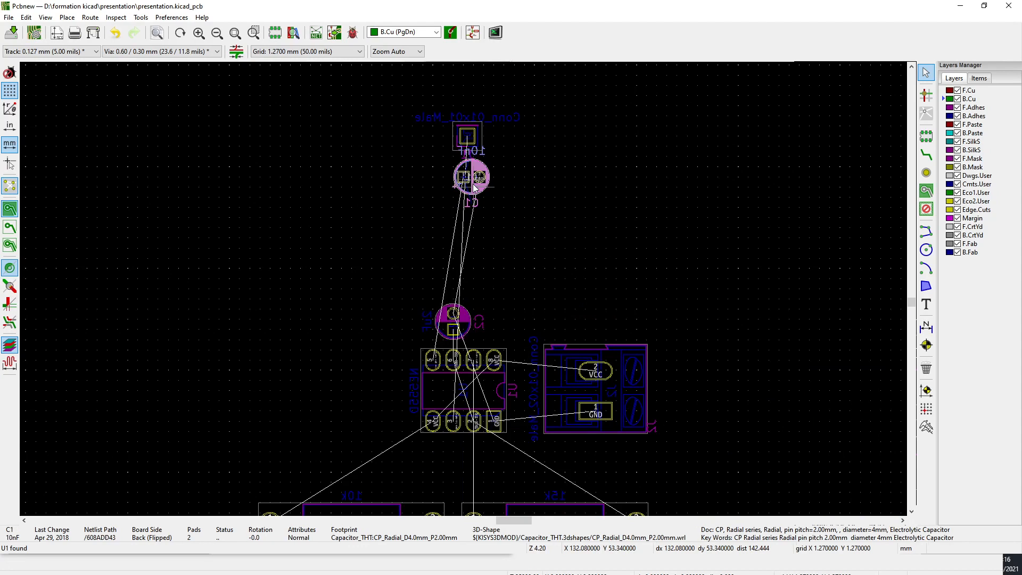
{"action": "key", "text": "m"}
{"action": "scroll", "coordinate": [327, 287], "scroll_direction": "up", "scroll_amount": 3}
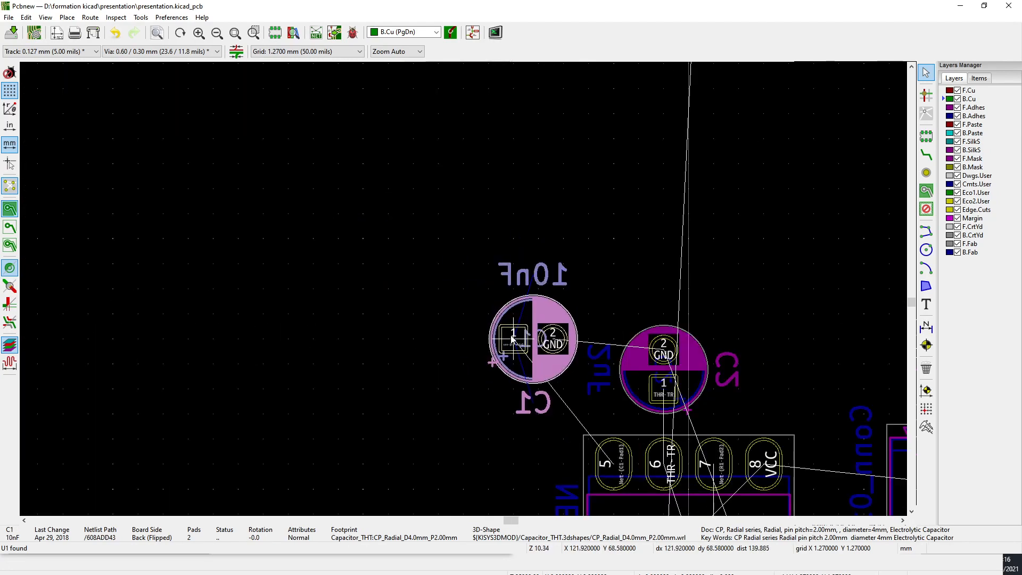
{"action": "key", "text": "r"}
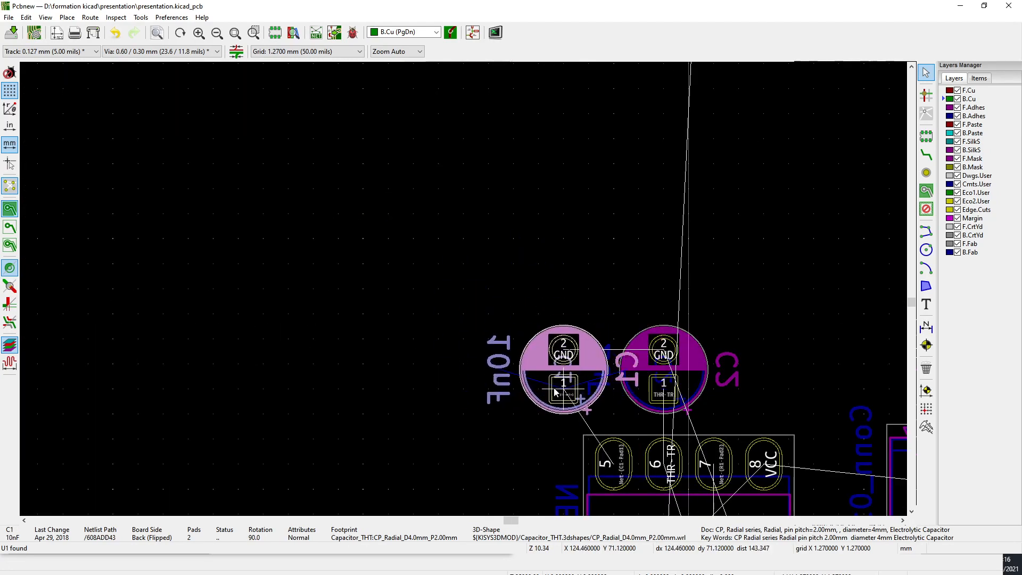
{"action": "left_click", "coordinate": [570, 387]}
Shift C2 and C1 slightly farther above U1, keeping them side by side
{"action": "left_click", "coordinate": [696, 364]}
{"action": "left_click_drag", "start_coordinate": [697, 362], "coordinate": [722, 311]}
{"action": "left_click", "coordinate": [595, 355]}
{"action": "left_click_drag", "start_coordinate": [566, 393], "coordinate": [590, 341]}
Align connector J1 with U1 so that their centers share one vertical line
{"action": "scroll", "coordinate": [742, 298], "scroll_direction": "down", "scroll_amount": 3}
{"action": "left_click_drag", "start_coordinate": [357, 271], "coordinate": [552, 328]}
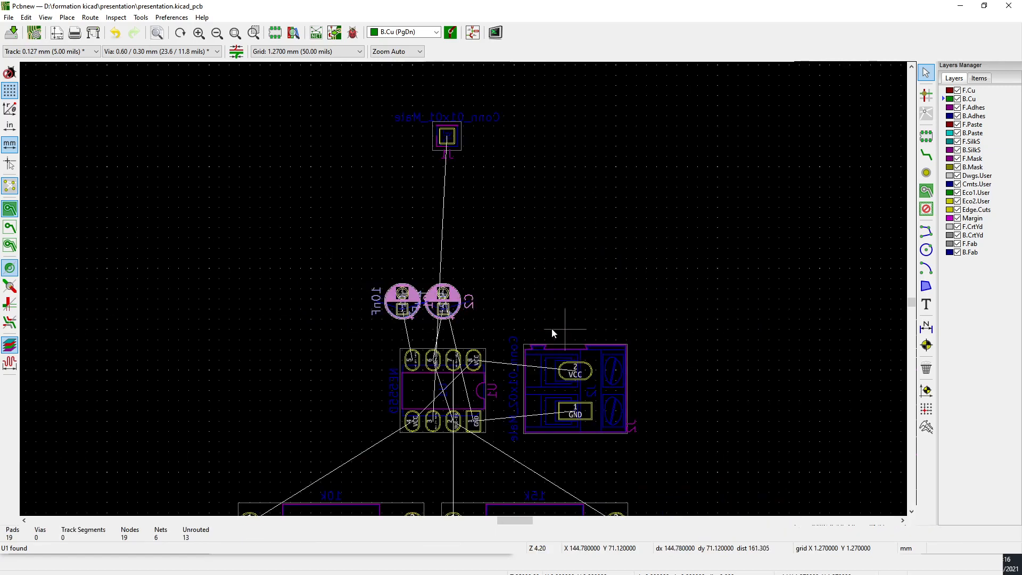
{"action": "left_click", "coordinate": [453, 209]}
{"action": "left_click_drag", "start_coordinate": [431, 101], "coordinate": [514, 321]}
{"action": "right_click", "coordinate": [463, 392]}
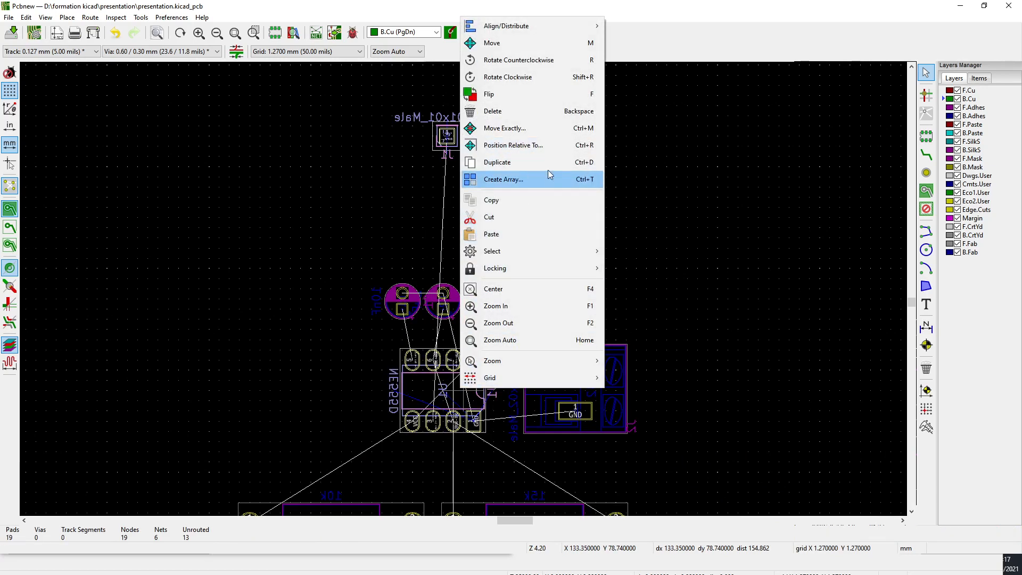
{"action": "mouse_move", "coordinate": [541, 28]}
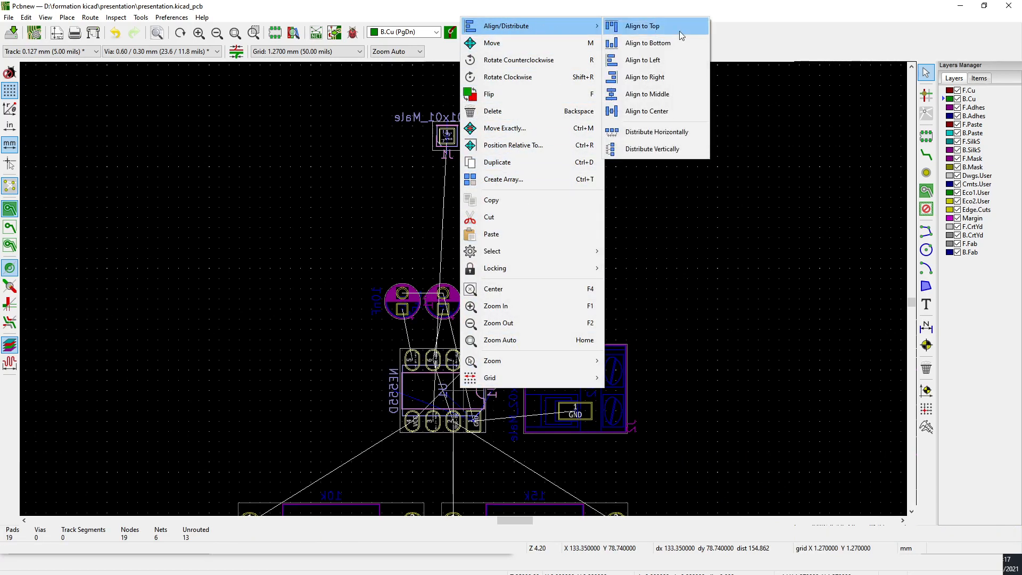
{"action": "left_click", "coordinate": [668, 88]}
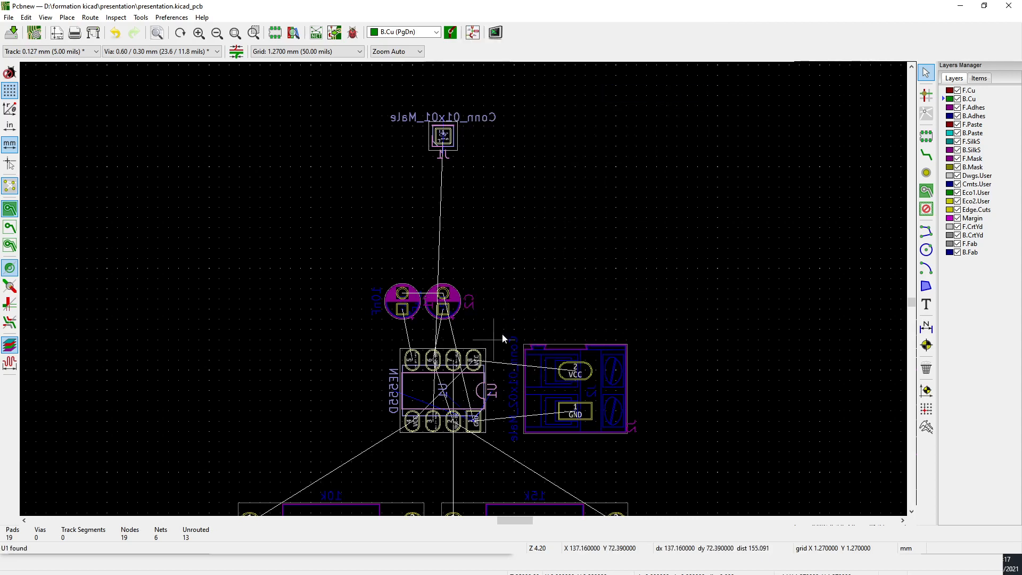
Move connector J1 from above the capacitors to directly below U1's pin 3
{"action": "left_click", "coordinate": [411, 308]}
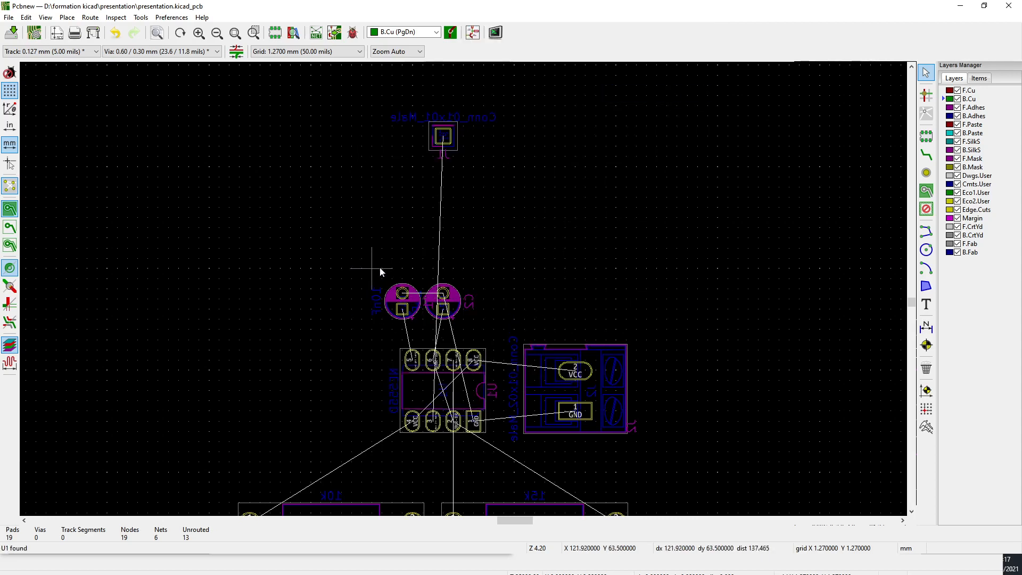
{"action": "scroll", "coordinate": [428, 224], "scroll_direction": "up", "scroll_amount": 5}
{"action": "scroll", "coordinate": [463, 287], "scroll_direction": "down", "scroll_amount": 8}
{"action": "scroll", "coordinate": [482, 298], "scroll_direction": "up", "scroll_amount": 5}
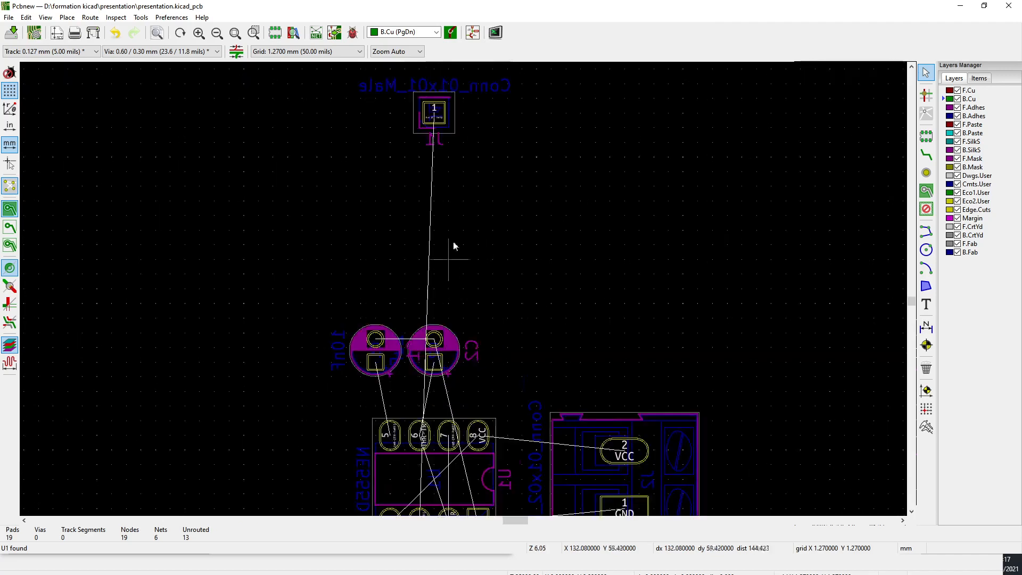
{"action": "left_click", "coordinate": [441, 117]}
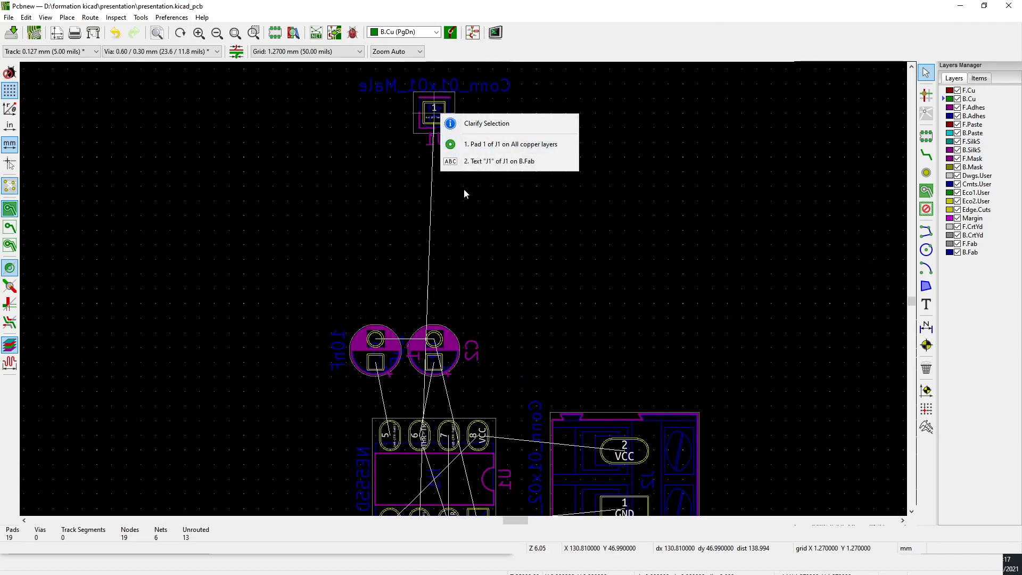
{"action": "left_click", "coordinate": [524, 144]}
{"action": "left_click", "coordinate": [454, 114]}
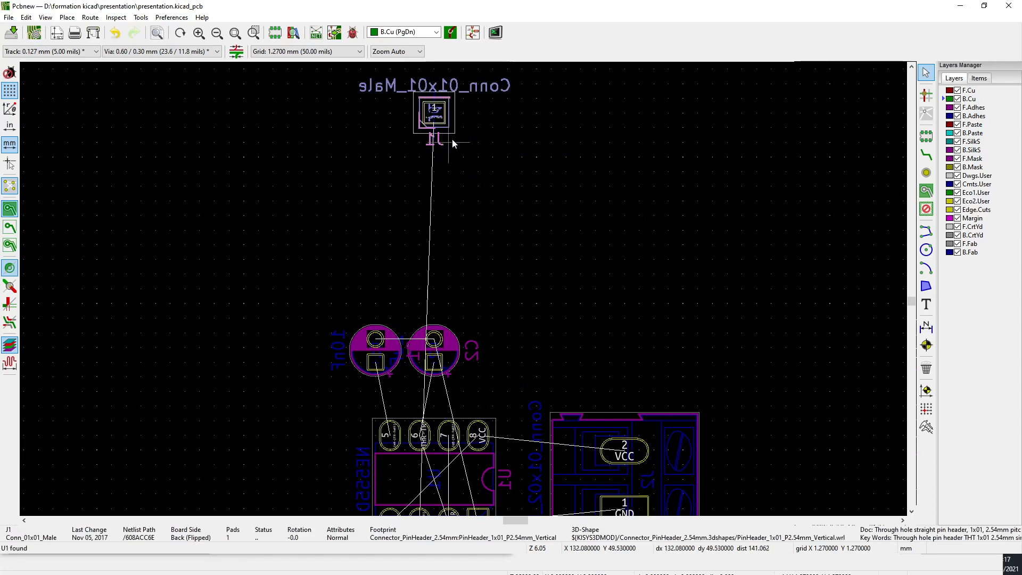
{"action": "key", "text": "m"}
{"action": "scroll", "coordinate": [495, 364], "scroll_direction": "down", "scroll_amount": 3}
{"action": "scroll", "coordinate": [431, 402], "scroll_direction": "up", "scroll_amount": 3}
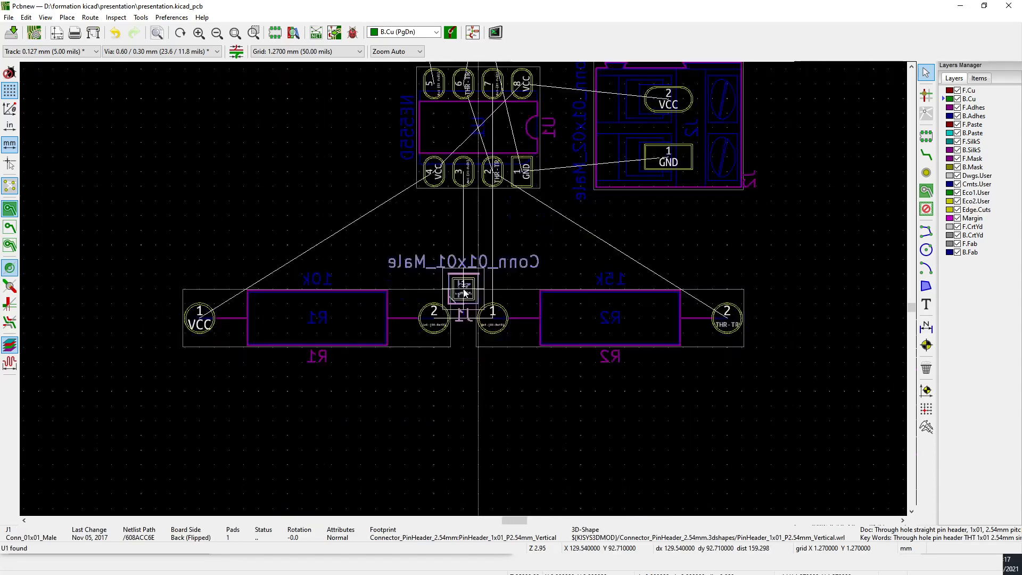
{"action": "scroll", "coordinate": [464, 292], "scroll_direction": "up", "scroll_amount": 4}
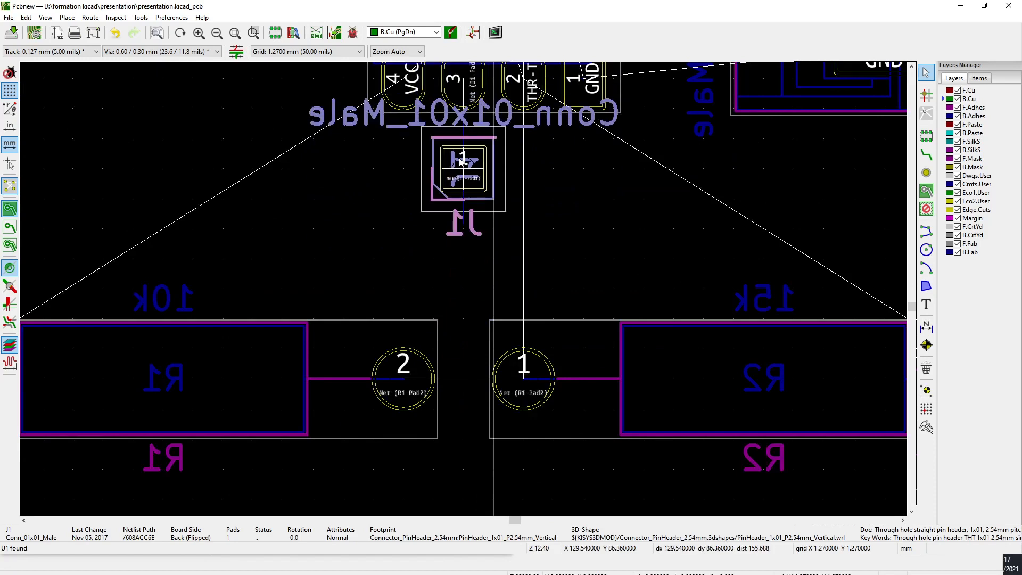
{"action": "left_click", "coordinate": [461, 161]}
Examine the unrouted connections from U1 to the capacitors, J1, J2 and the two resistors
{"action": "scroll", "coordinate": [575, 111], "scroll_direction": "down", "scroll_amount": 1}
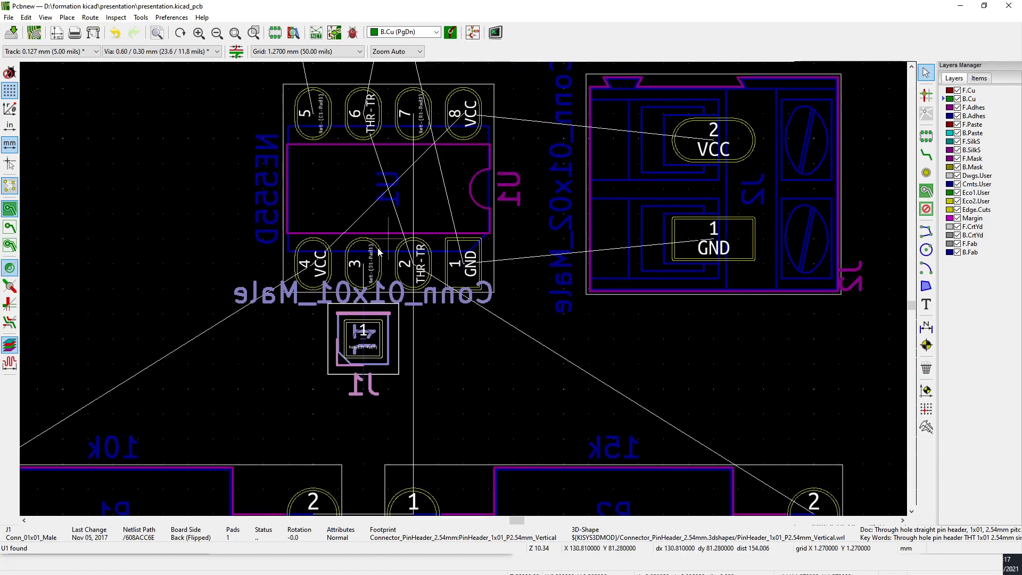
{"action": "middle_click_drag", "start_coordinate": [385, 251], "coordinate": [388, 313]}
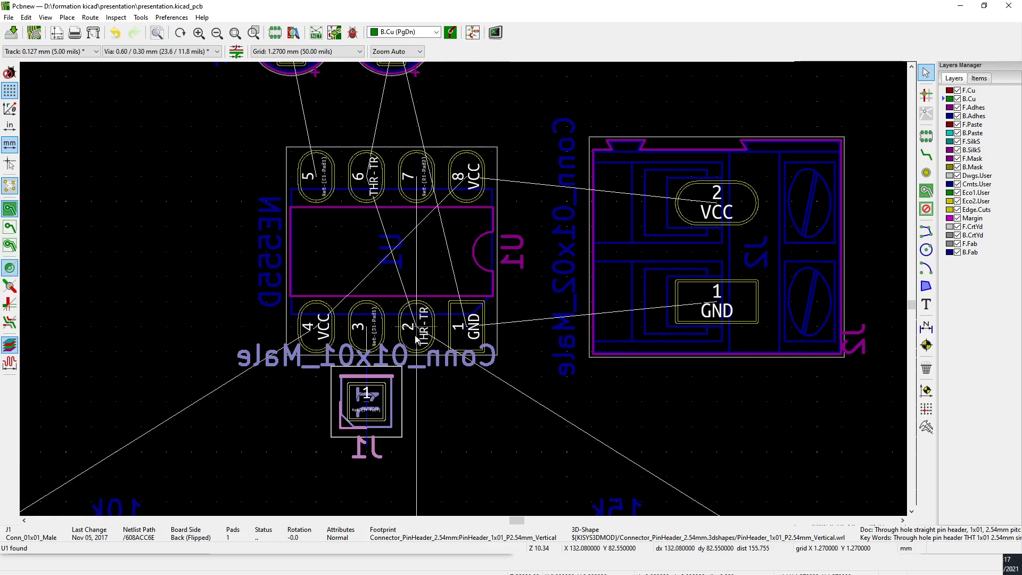
{"action": "scroll", "coordinate": [416, 339], "scroll_direction": "down", "scroll_amount": 1}
{"action": "scroll", "coordinate": [457, 256], "scroll_direction": "down", "scroll_amount": 1}
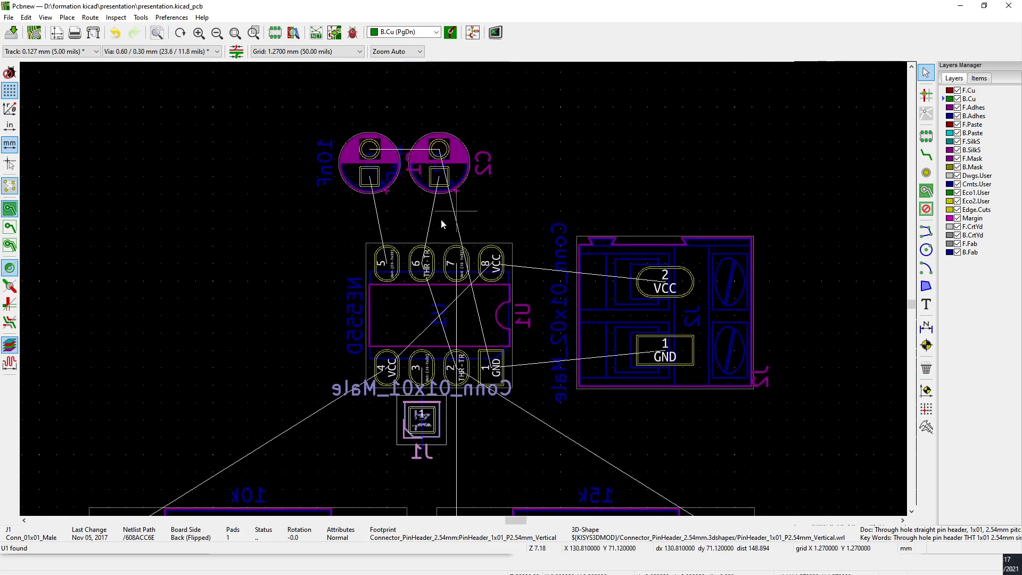
{"action": "middle_click_drag", "start_coordinate": [473, 397], "coordinate": [389, 255]}
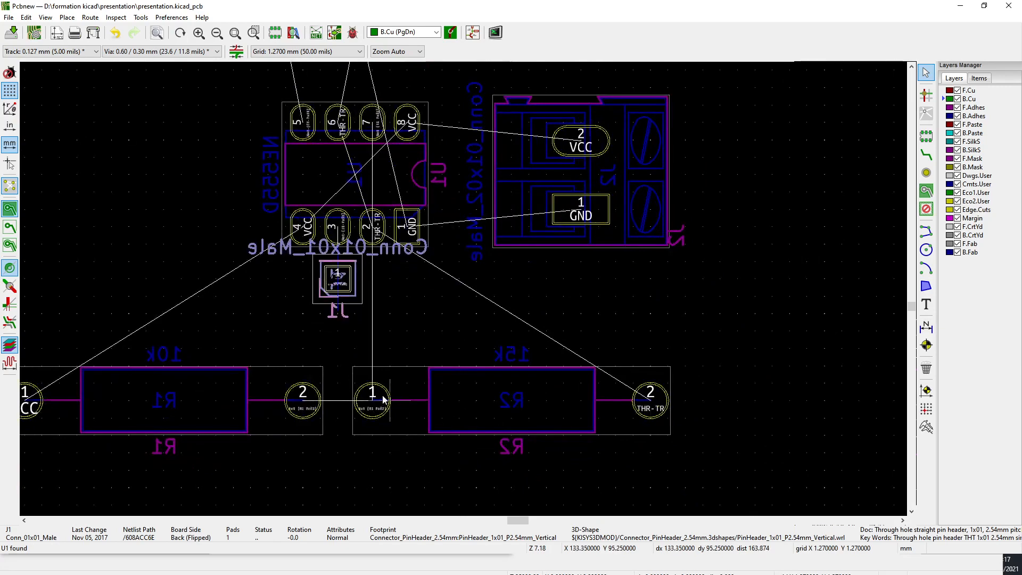
{"action": "scroll", "coordinate": [408, 315], "scroll_direction": "up", "scroll_amount": 5}
{"action": "scroll", "coordinate": [379, 160], "scroll_direction": "down", "scroll_amount": 5}
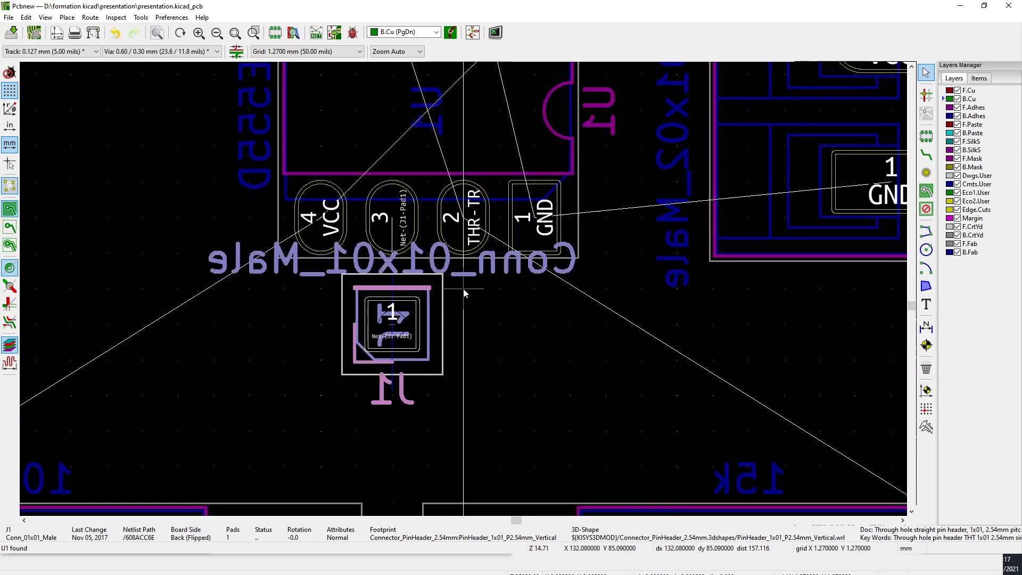
{"action": "left_click", "coordinate": [573, 445]}
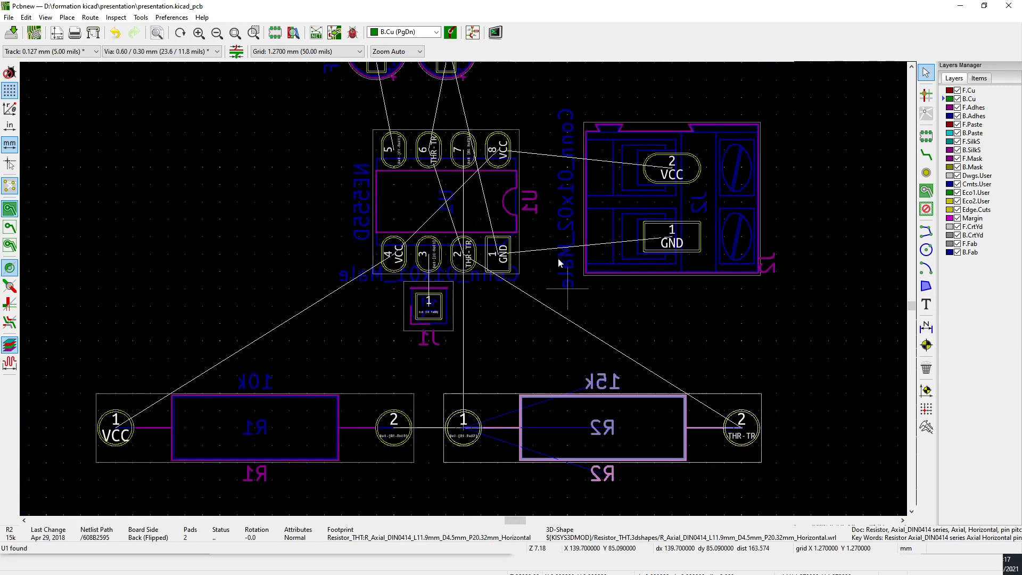
Move C1 and C2 together away to the left to clear the area above U1
{"action": "scroll", "coordinate": [522, 299], "scroll_direction": "down", "scroll_amount": 2}
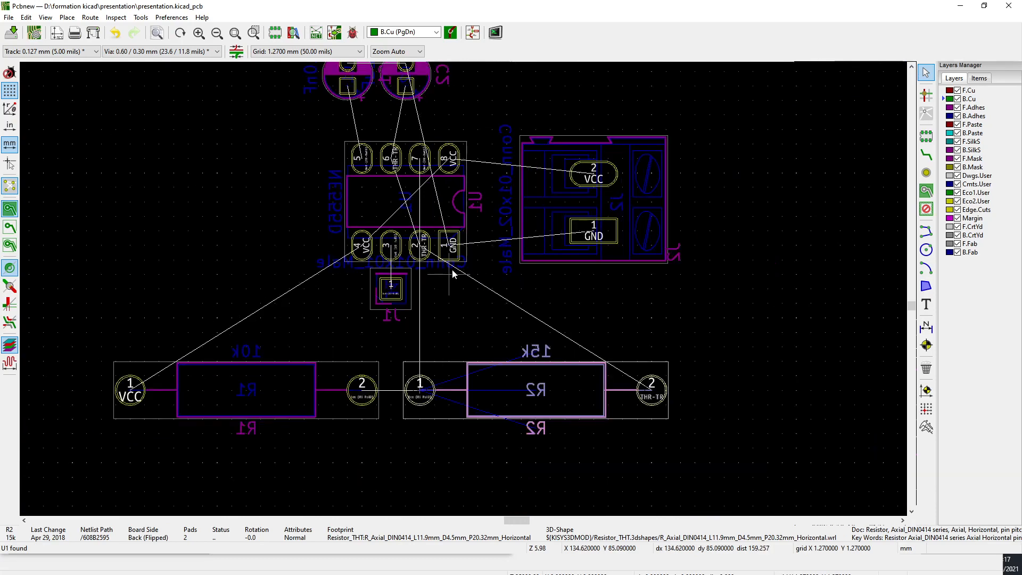
{"action": "left_click_drag", "start_coordinate": [333, 129], "coordinate": [508, 219]}
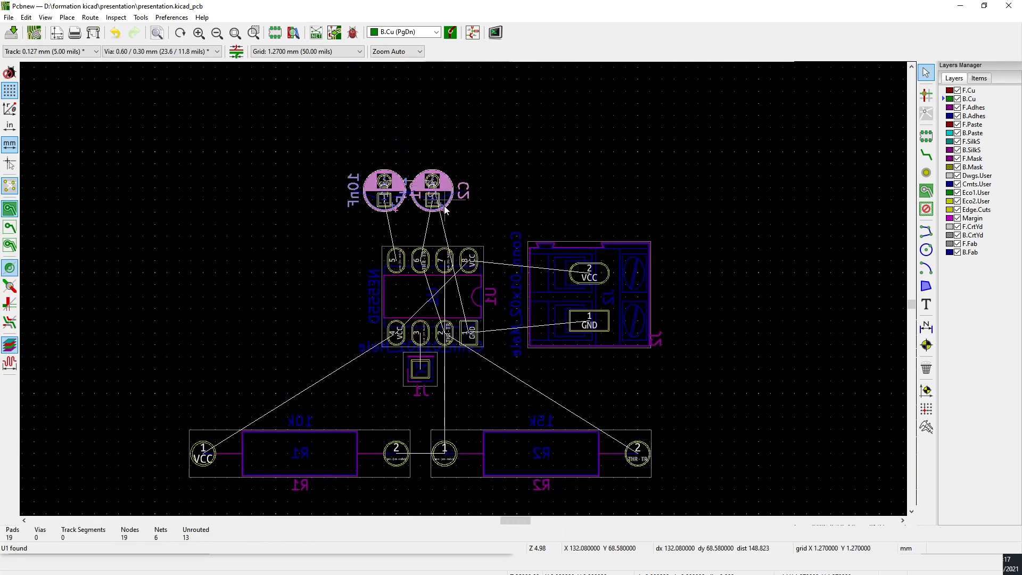
{"action": "left_click_drag", "start_coordinate": [446, 204], "coordinate": [301, 192]}
Move R2 above U1, rotated 180°, with its pad 1 vertically aligned with U1's pin 7
{"action": "left_click", "coordinate": [532, 459]}
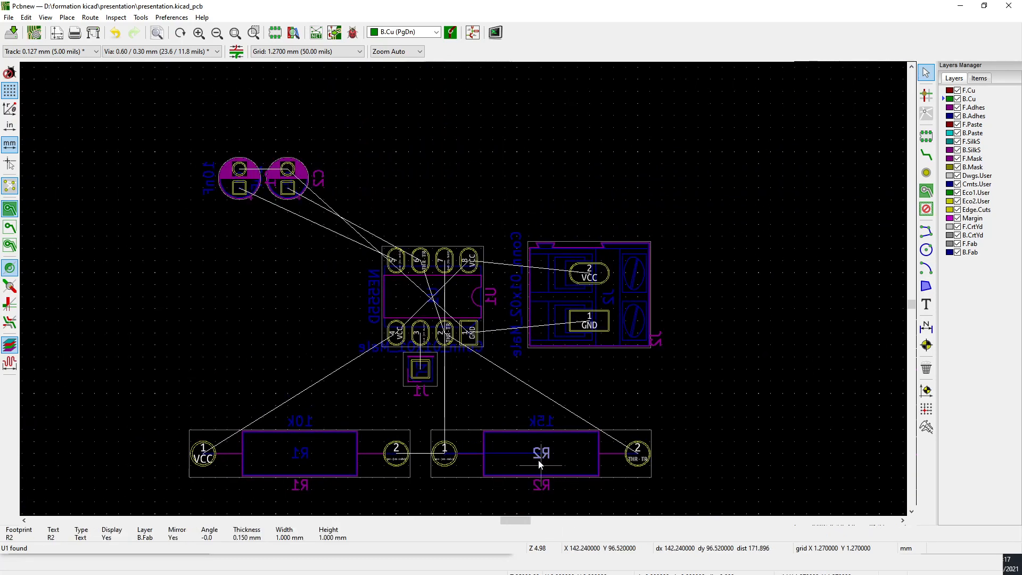
{"action": "key", "text": "m"}
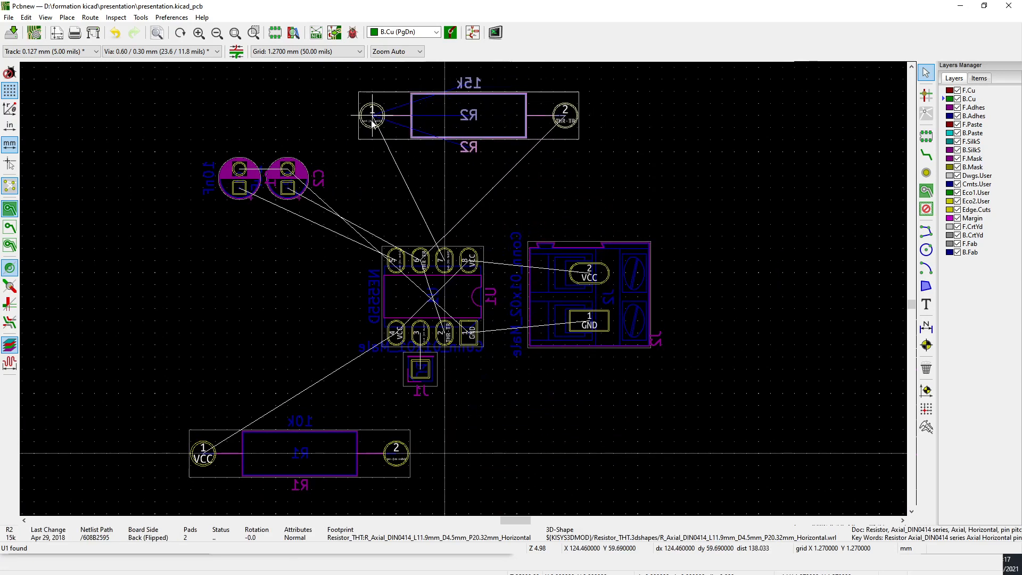
{"action": "key", "text": "r"}
{"action": "key", "text": "r"}
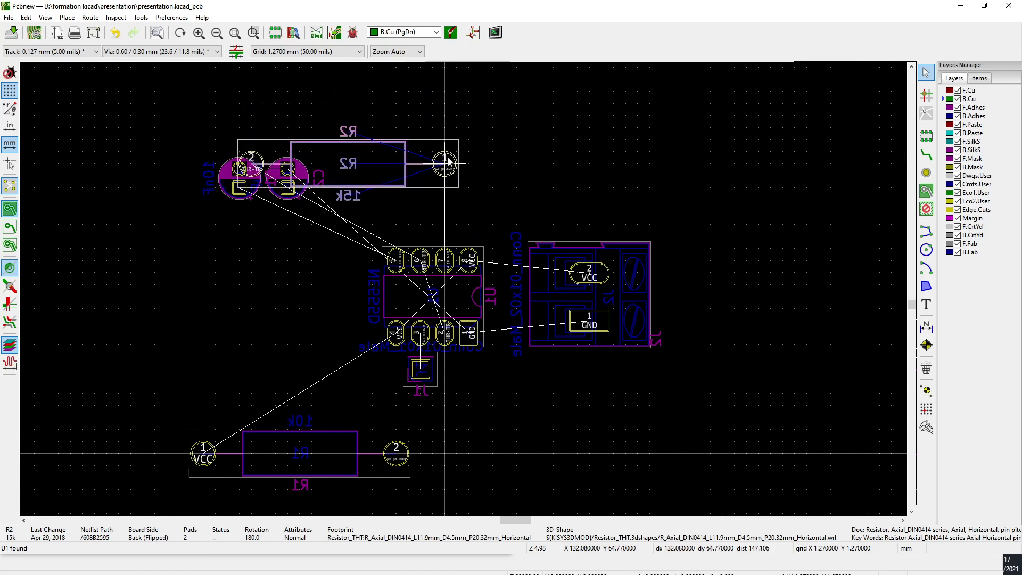
{"action": "left_click", "coordinate": [445, 160]}
Place R1 in line with R2 above U1, rotated 180° so its pad 2 faces R2's pad 1
{"action": "key", "text": "m"}
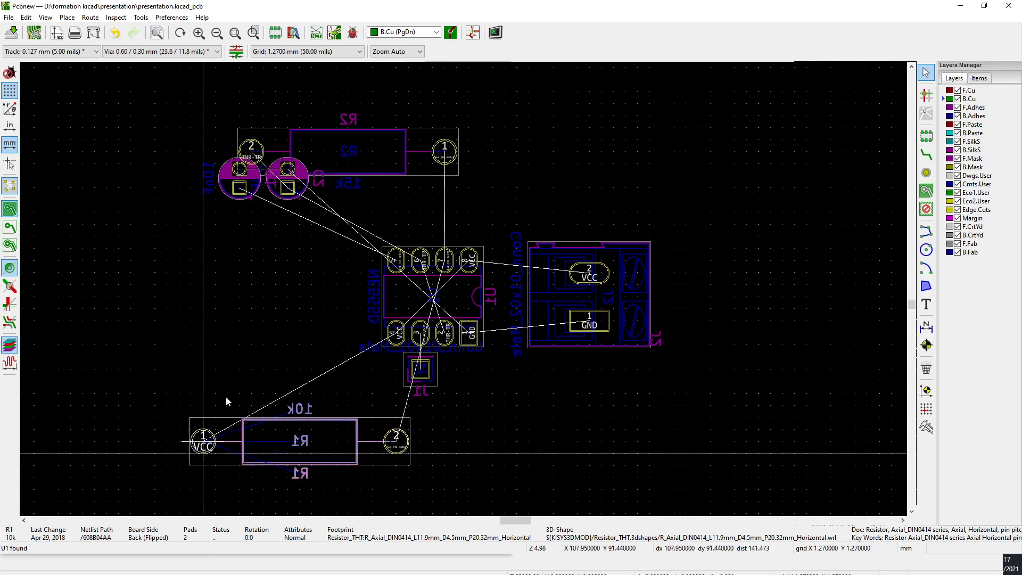
{"action": "key", "text": "r"}
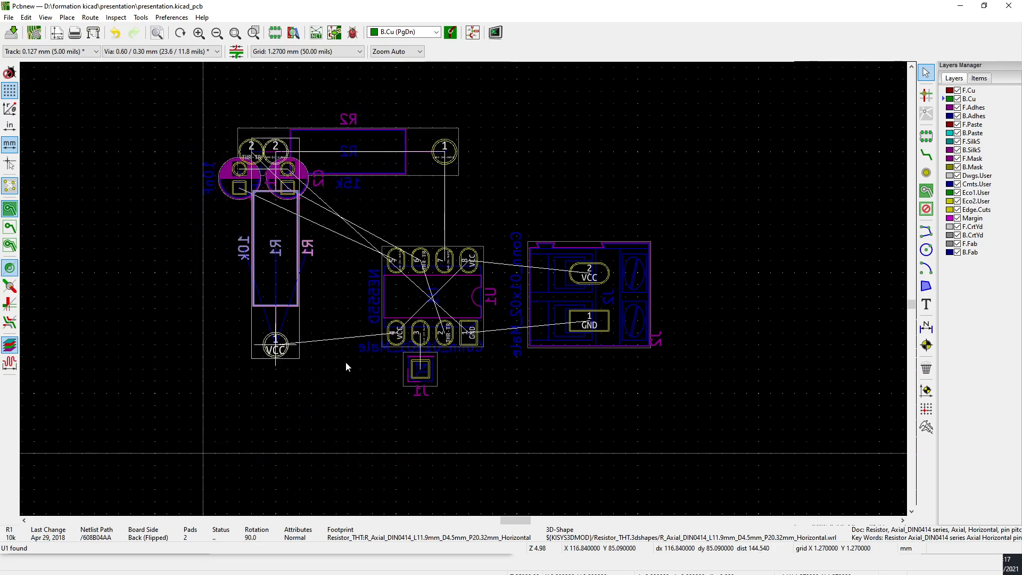
{"action": "key", "text": "r"}
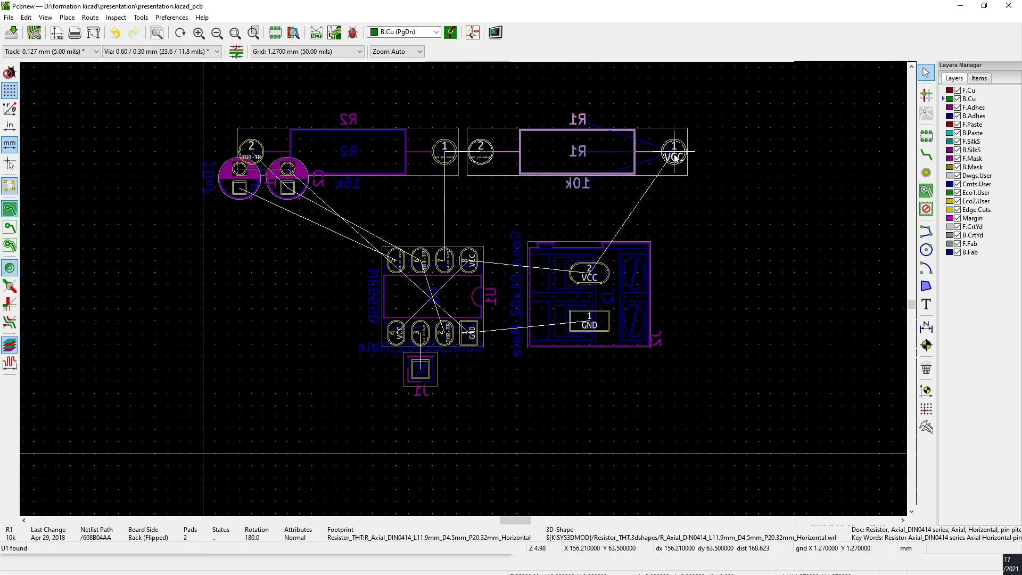
{"action": "left_click", "coordinate": [674, 154]}
Move C2 below U1 next to J1, rotated so its pads lie side by side with pad 1 facing J1
{"action": "left_click", "coordinate": [609, 294]}
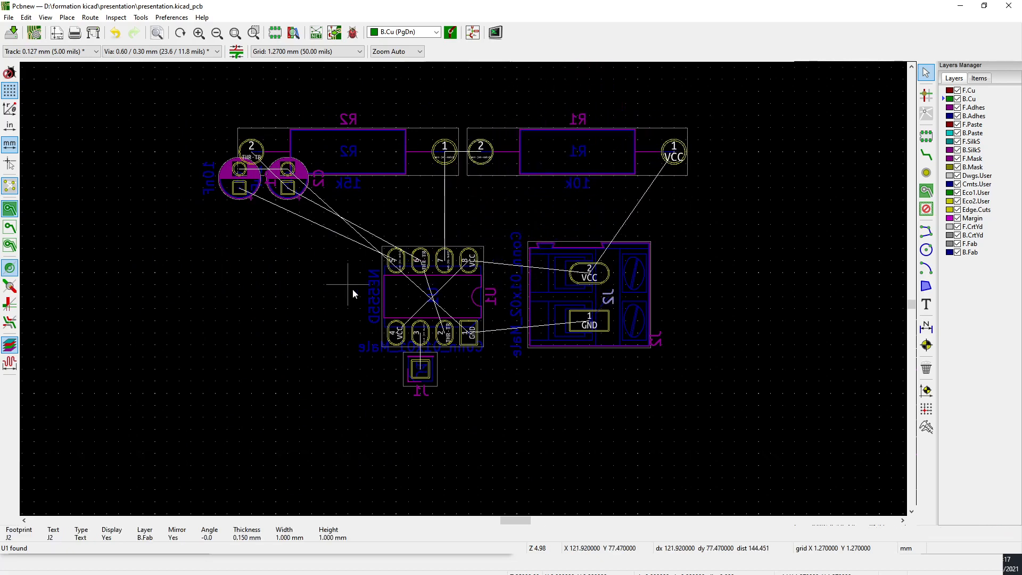
{"action": "left_click", "coordinate": [306, 180]}
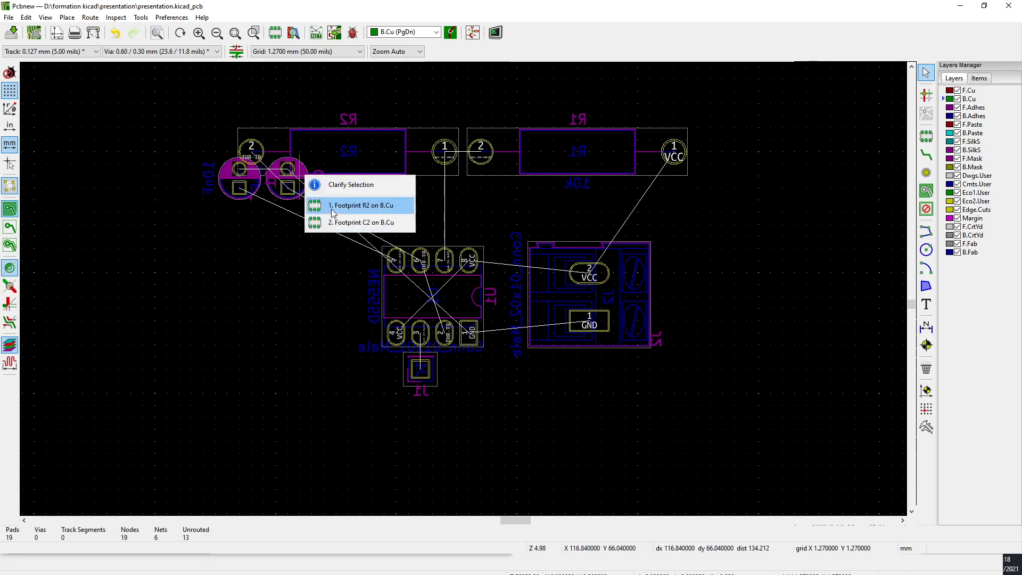
{"action": "left_click", "coordinate": [336, 201]}
{"action": "left_click", "coordinate": [301, 197]}
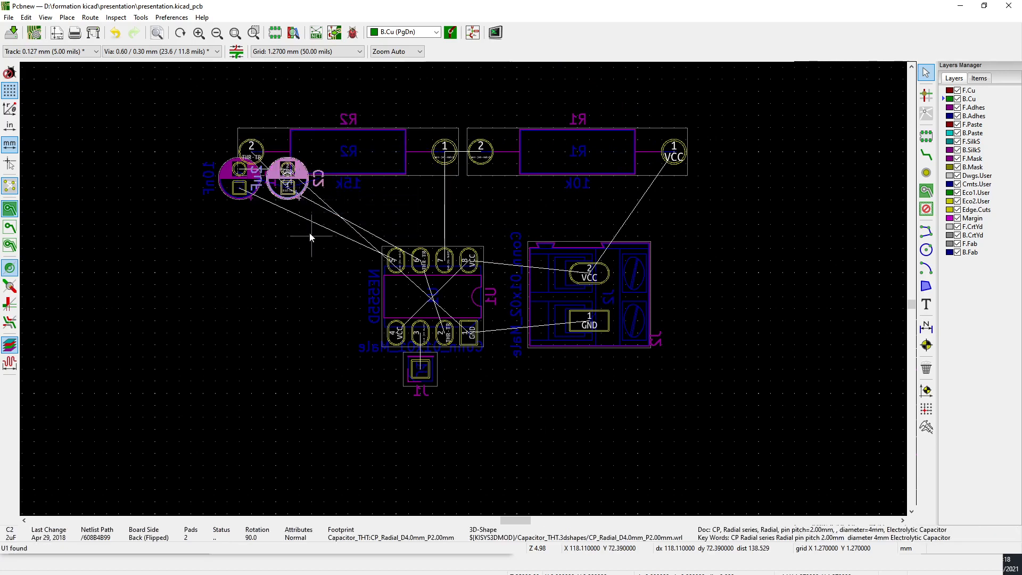
{"action": "key", "text": "m"}
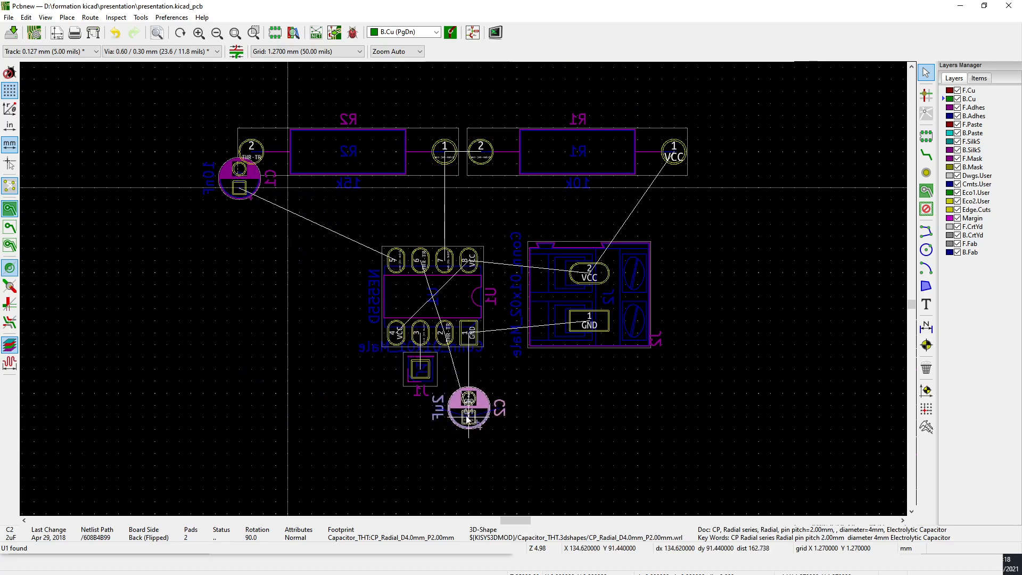
{"action": "scroll", "coordinate": [469, 418], "scroll_direction": "up", "scroll_amount": 2}
{"action": "key", "text": "r"}
{"action": "key", "text": "r"}
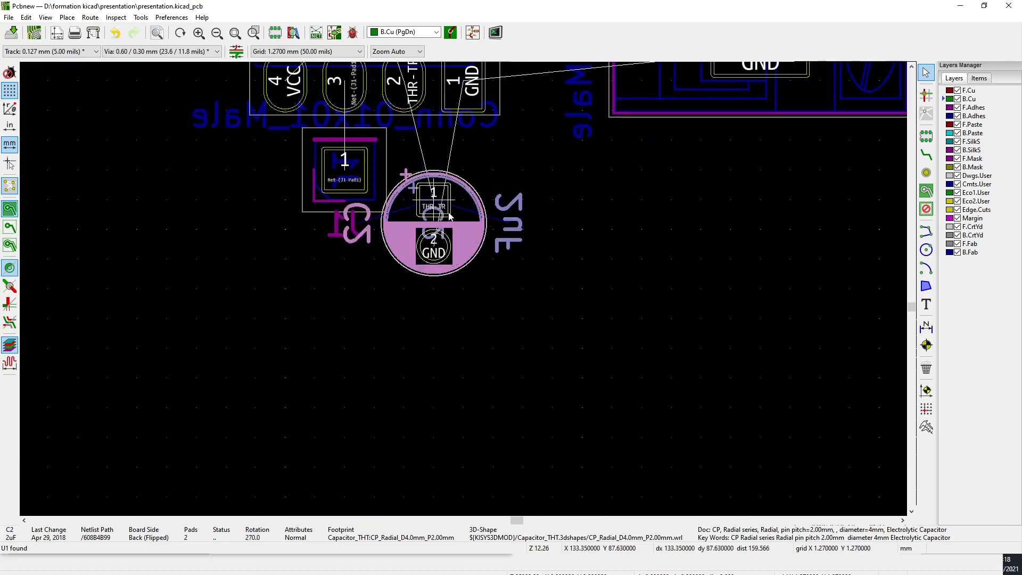
{"action": "key", "text": "r"}
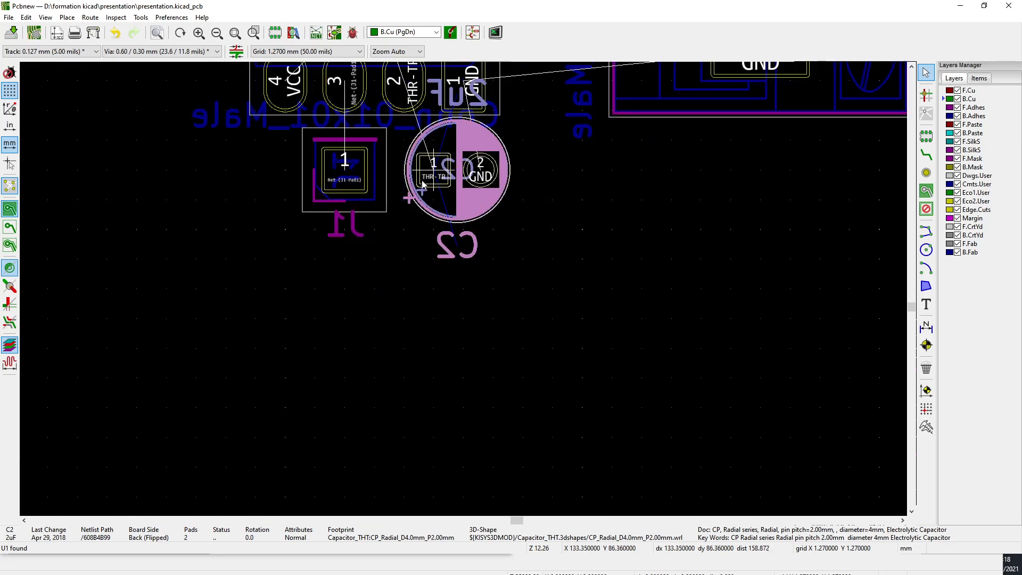
{"action": "scroll", "coordinate": [420, 184], "scroll_direction": "down", "scroll_amount": 5}
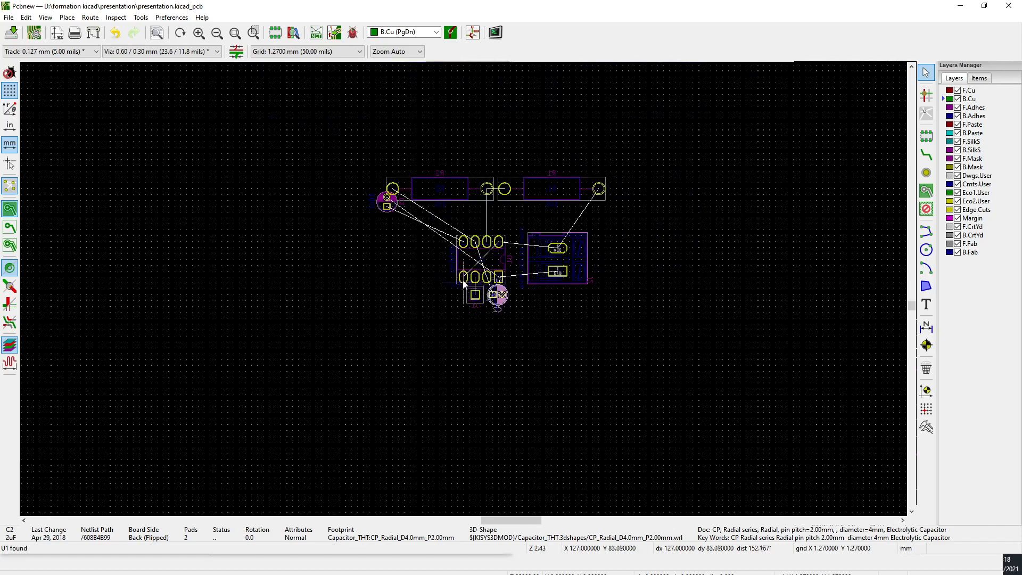
Move C1 beside U1, rotated to 180°, with its pad 1 level with and facing U1's pin 5
{"action": "left_click", "coordinate": [398, 211]}
{"action": "left_click", "coordinate": [423, 245]}
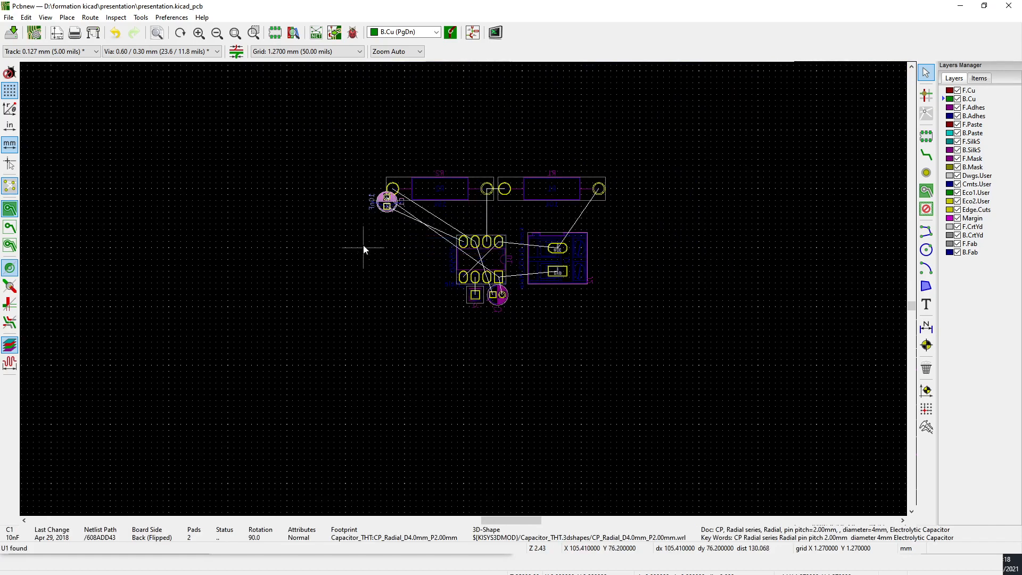
{"action": "scroll", "coordinate": [433, 306], "scroll_direction": "up", "scroll_amount": 5}
{"action": "scroll", "coordinate": [478, 261], "scroll_direction": "down", "scroll_amount": 3}
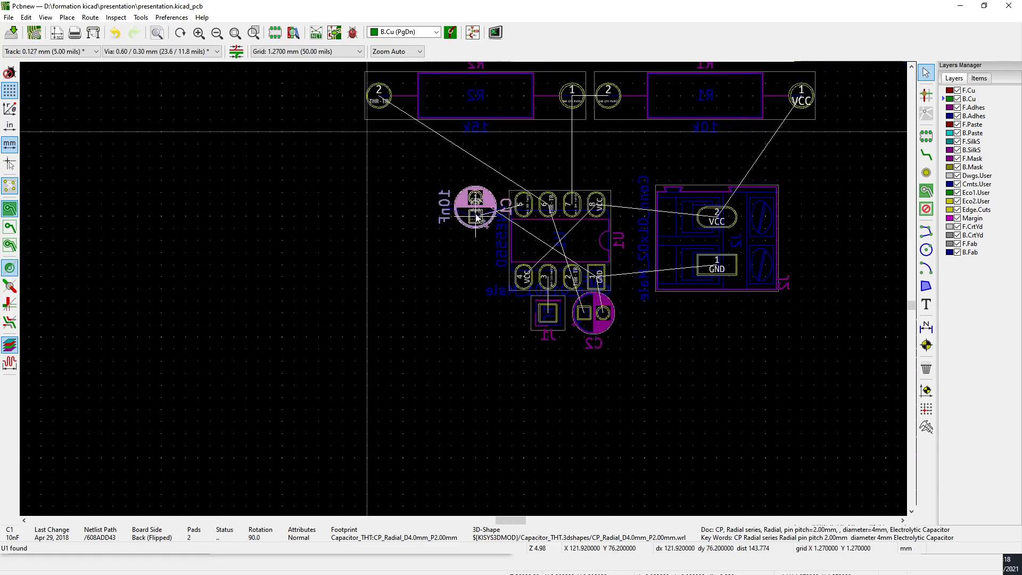
{"action": "key", "text": "r"}
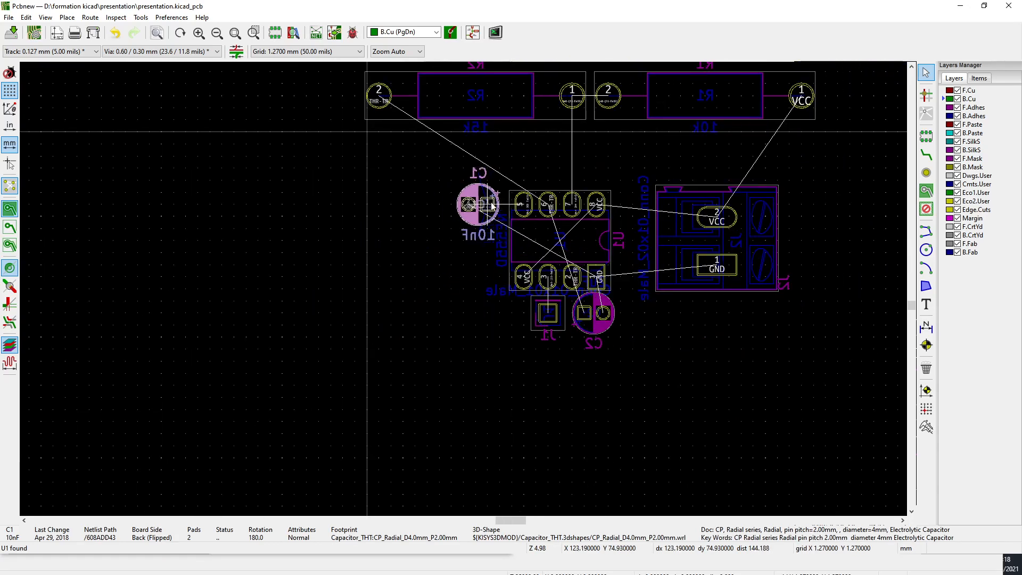
{"action": "left_click", "coordinate": [486, 204]}
Move R1 and R2 together straight down closer to U1, keeping R2's pad 1 aligned with U1's pin 7
{"action": "scroll", "coordinate": [656, 179], "scroll_direction": "down", "scroll_amount": 1}
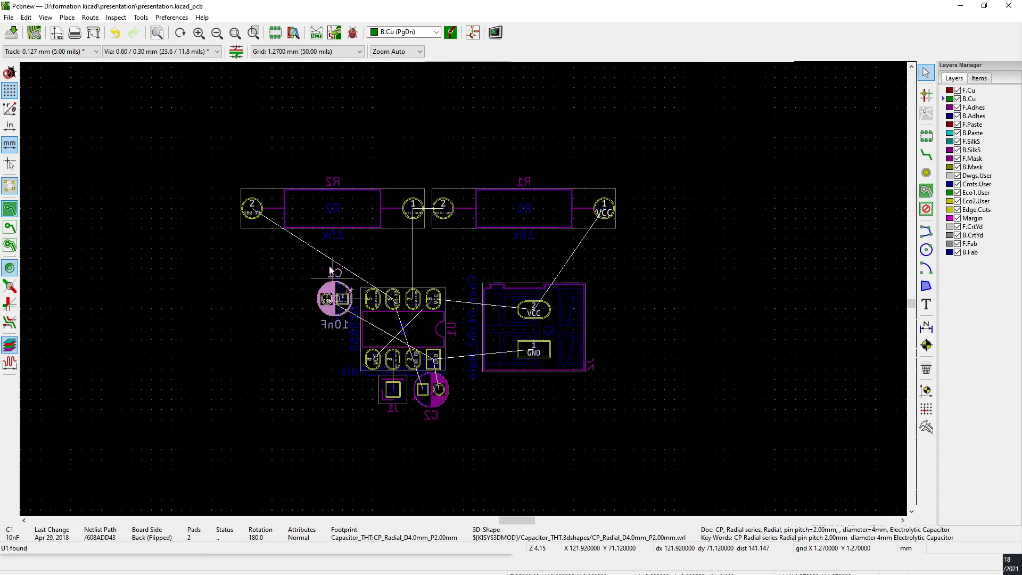
{"action": "left_click_drag", "start_coordinate": [210, 120], "coordinate": [649, 268]}
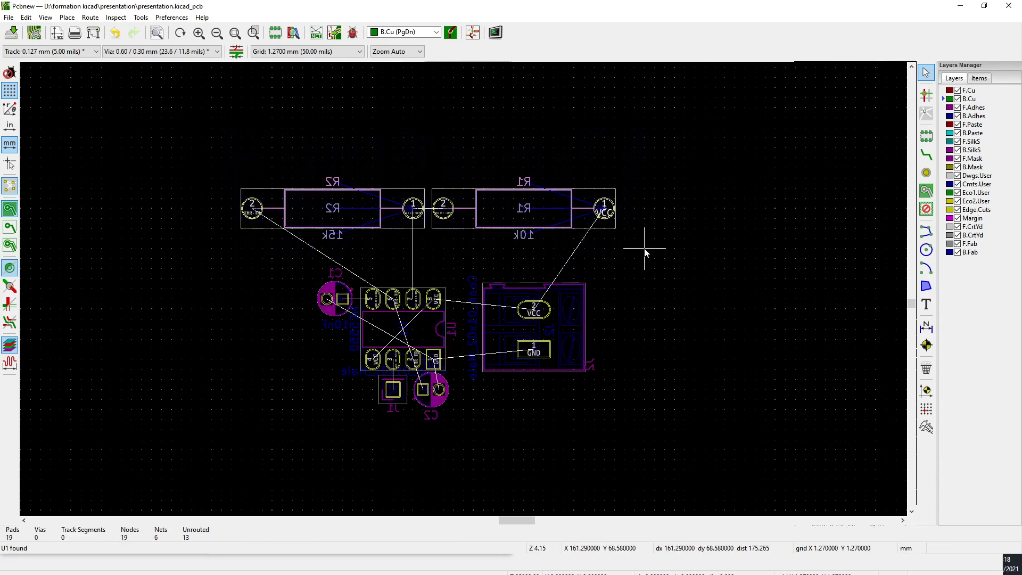
{"action": "key", "text": "m"}
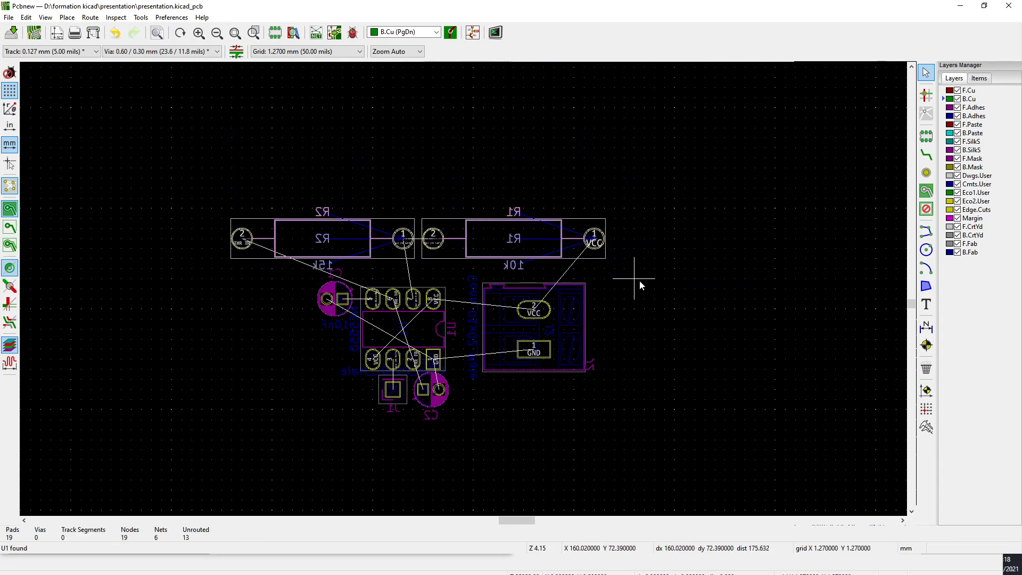
{"action": "left_click", "coordinate": [642, 285]}
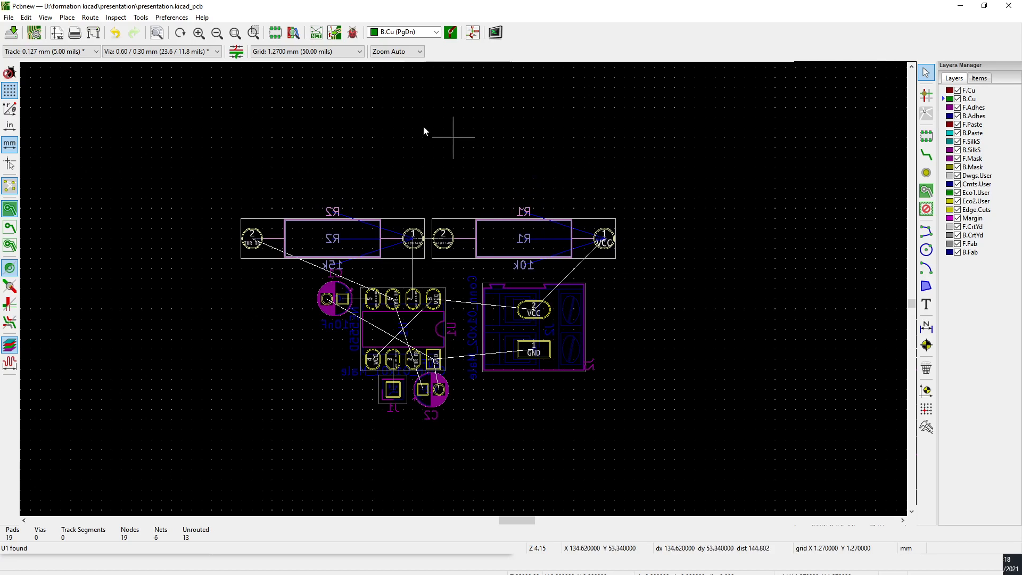
Review the available grid sizes, keeping 1.2700 mm (50.00 mils), and inspect the unrouted connections around U1 and R1
{"action": "left_click", "coordinate": [302, 52]}
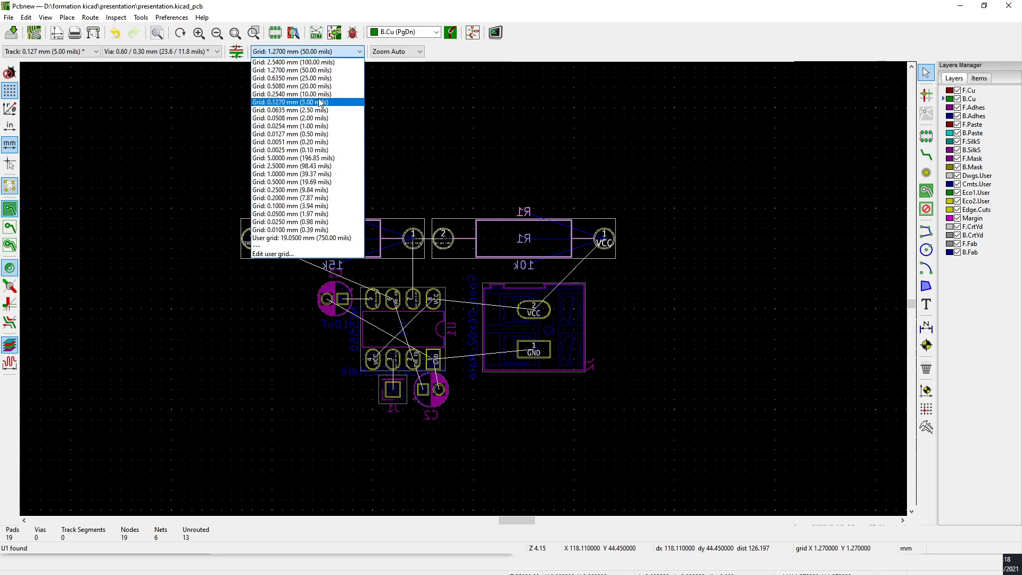
{"action": "left_click", "coordinate": [322, 68]}
{"action": "left_click", "coordinate": [507, 240]}
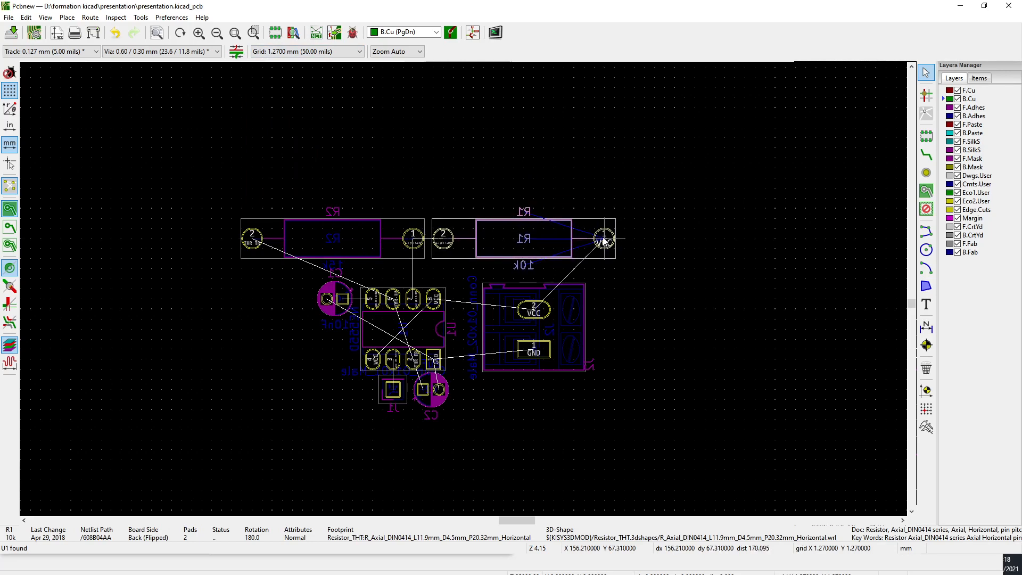
{"action": "scroll", "coordinate": [616, 367], "scroll_direction": "up", "scroll_amount": 2}
{"action": "scroll", "coordinate": [462, 290], "scroll_direction": "down", "scroll_amount": 2}
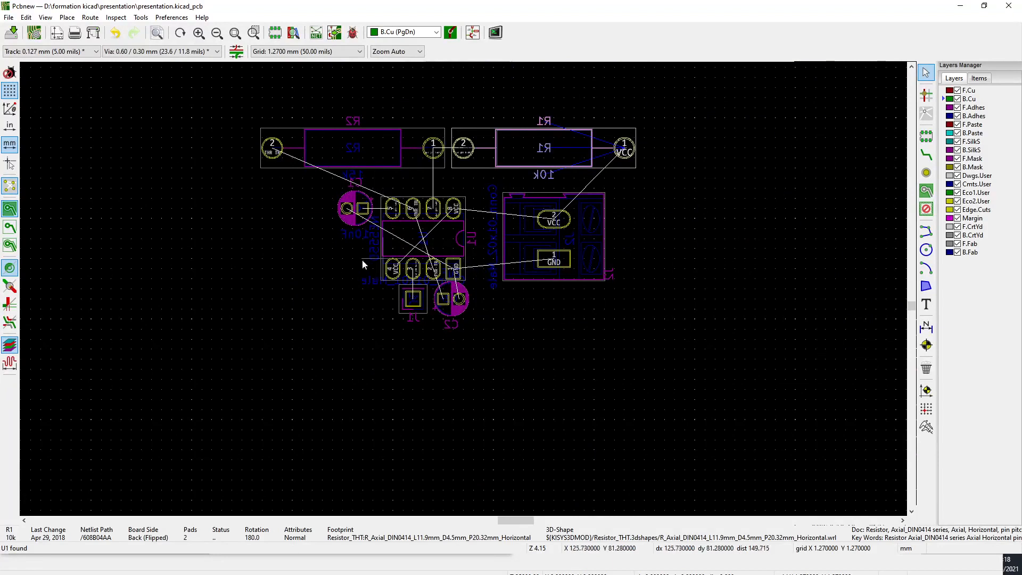
{"action": "scroll", "coordinate": [363, 261], "scroll_direction": "up", "scroll_amount": 2}
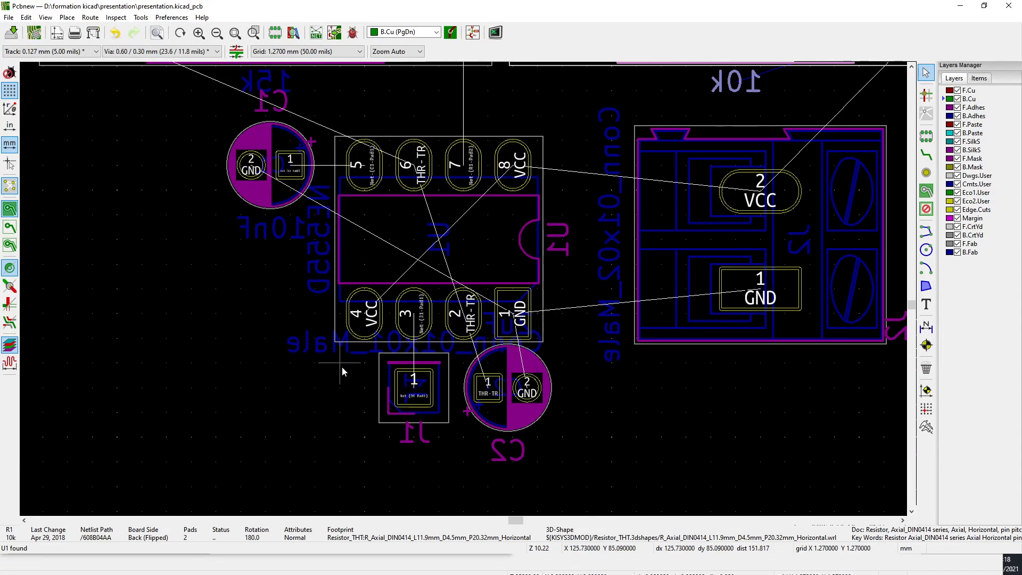
{"action": "scroll", "coordinate": [342, 371], "scroll_direction": "down", "scroll_amount": 2}
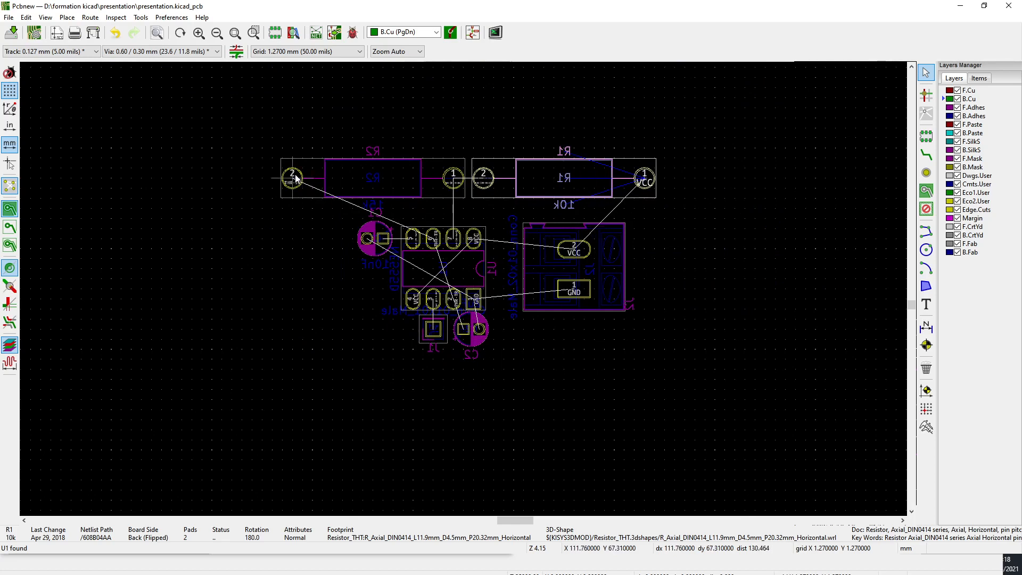
Try routing a B.Cu track straight down from R2's pad 2 and continuing it on F.Cu through a via, and undo it
{"action": "scroll", "coordinate": [295, 179], "scroll_direction": "up", "scroll_amount": 2}
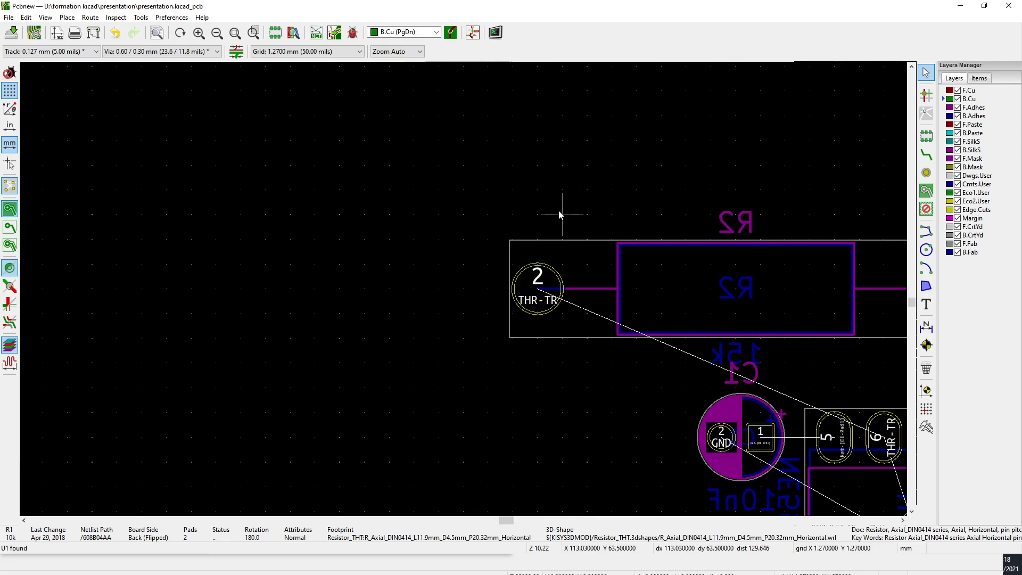
{"action": "key", "text": "x"}
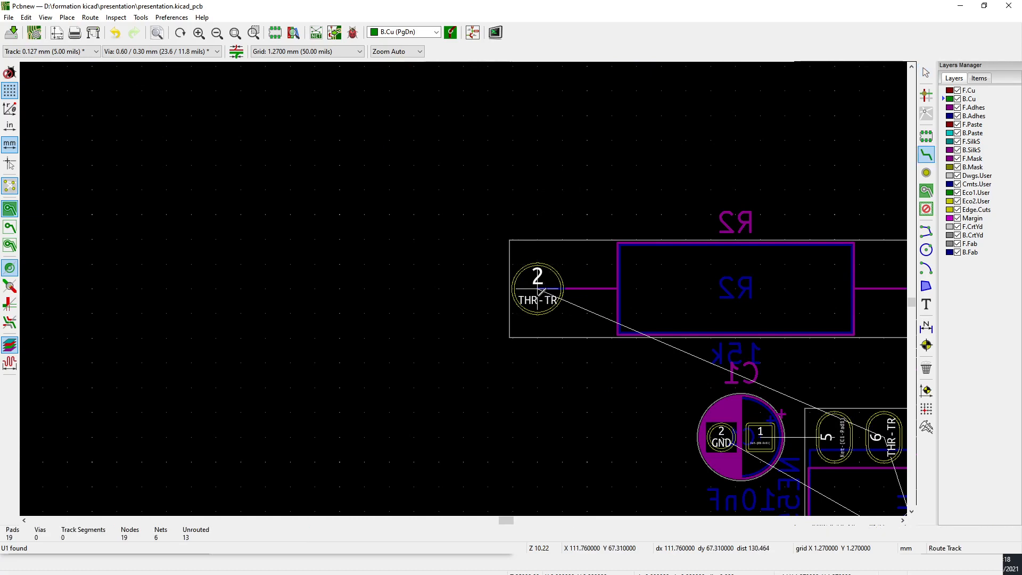
{"action": "left_click", "coordinate": [539, 289]}
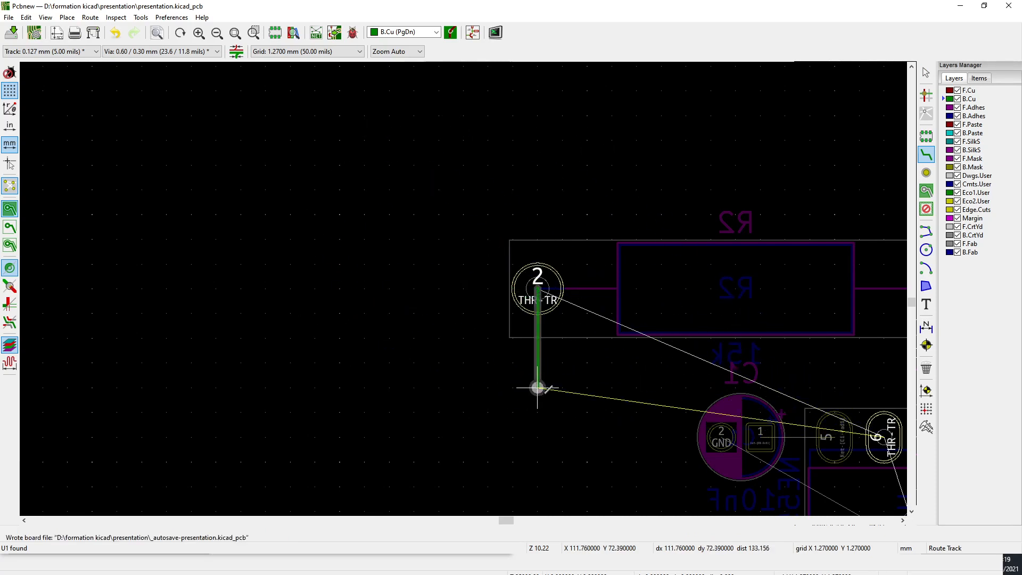
{"action": "key", "text": "v"}
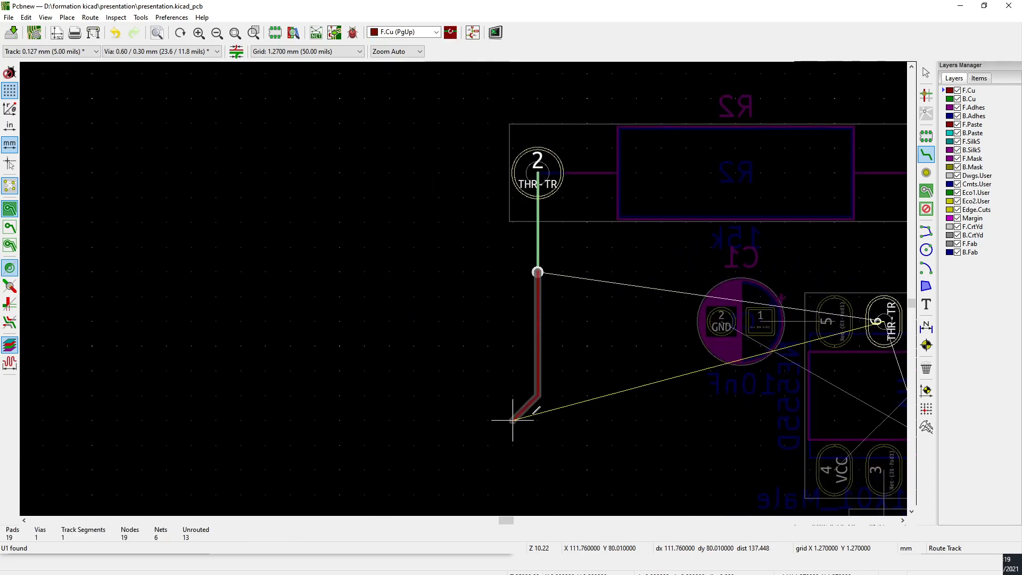
{"action": "key", "text": "Escape"}
{"action": "key", "text": "ctrl+z"}
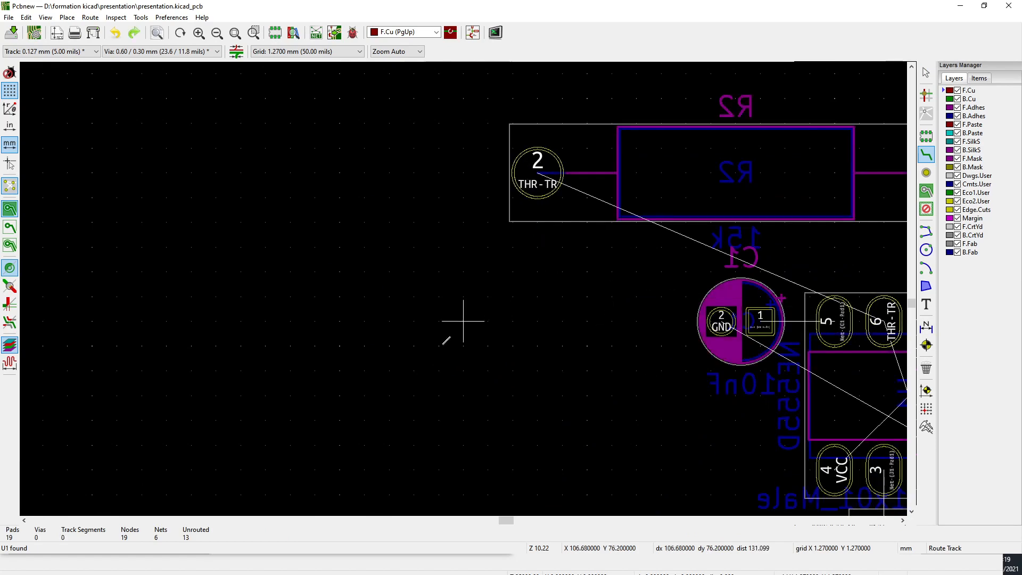
{"action": "scroll", "coordinate": [463, 298], "scroll_direction": "down", "scroll_amount": 3}
{"action": "middle_click_drag", "start_coordinate": [240, 293], "coordinate": [203, 316]}
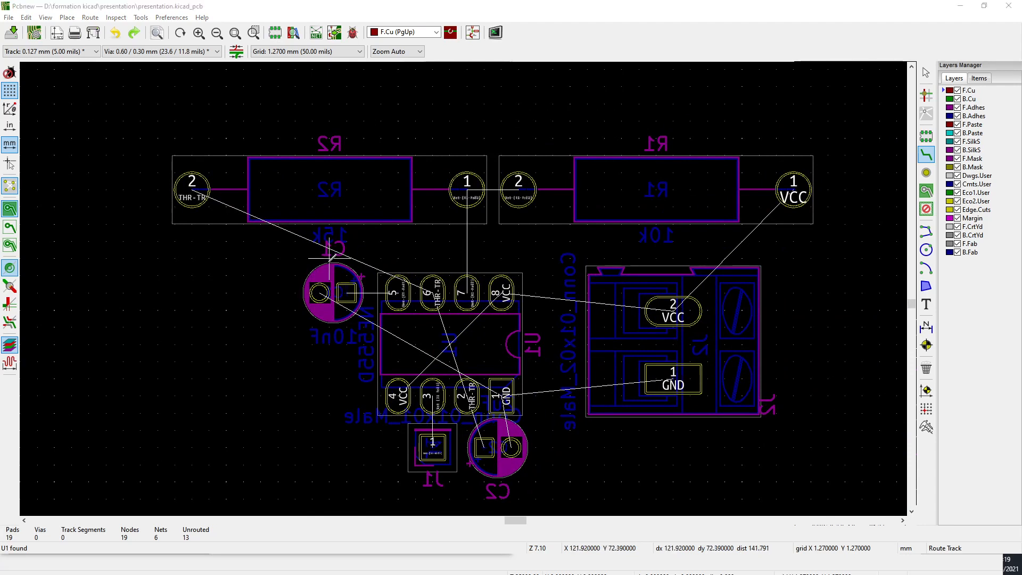
{"action": "scroll", "coordinate": [501, 277], "scroll_direction": "down", "scroll_amount": 1}
{"action": "middle_click_drag", "start_coordinate": [392, 280], "coordinate": [429, 266]}
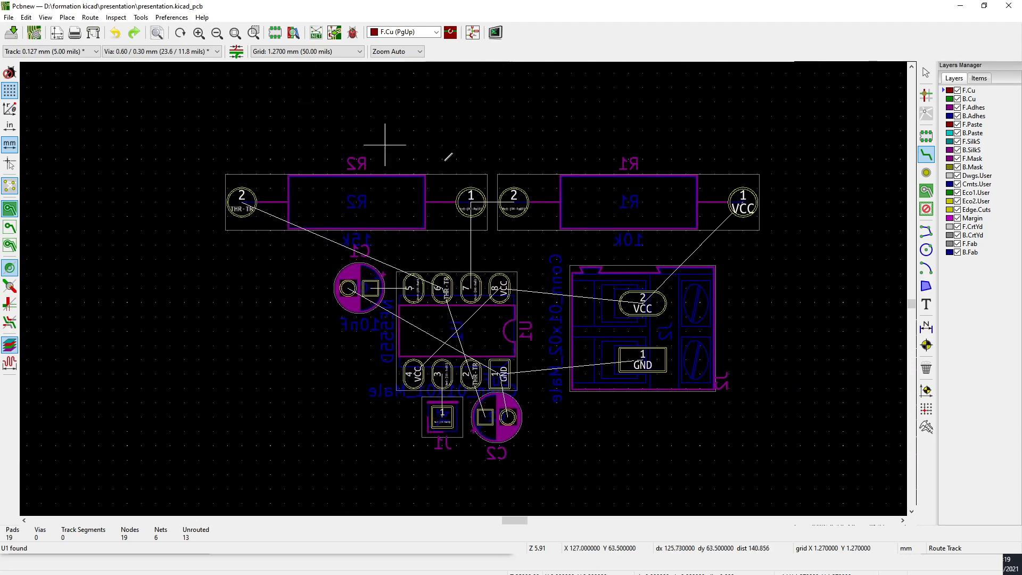
{"action": "scroll", "coordinate": [446, 159], "scroll_direction": "down", "scroll_amount": 8}
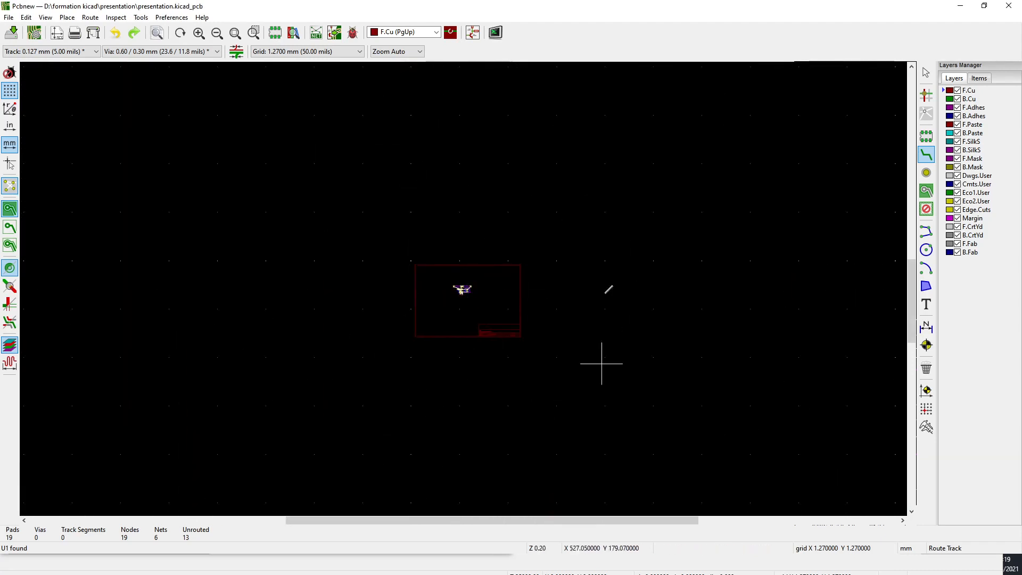
{"action": "scroll", "coordinate": [463, 290], "scroll_direction": "up", "scroll_amount": 7}
{"action": "middle_click_drag", "start_coordinate": [423, 299], "coordinate": [521, 298]}
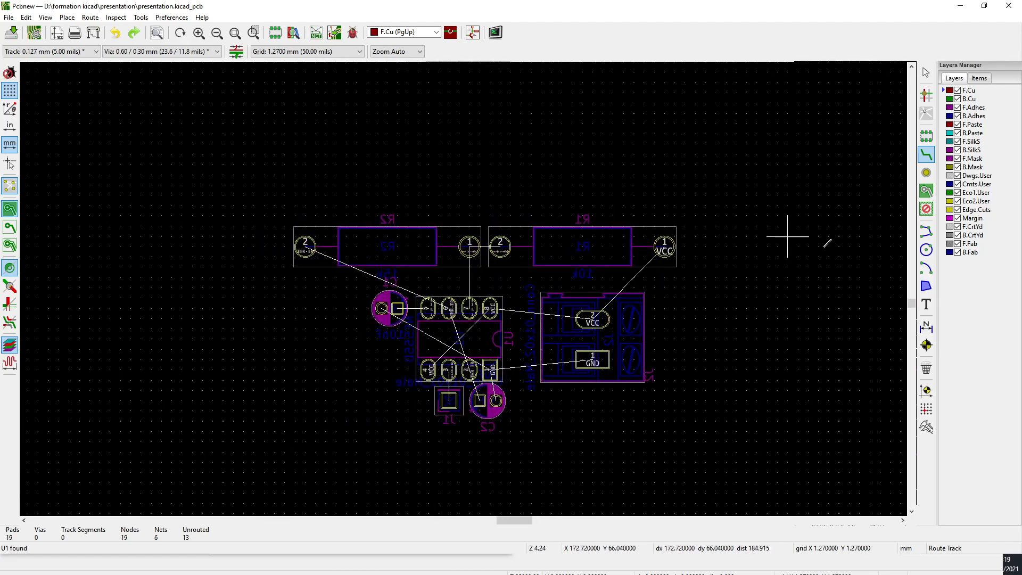
Make Edge.Cuts the active layer for drawing the board outline
{"action": "left_click", "coordinate": [926, 288]}
{"action": "left_click", "coordinate": [385, 31]}
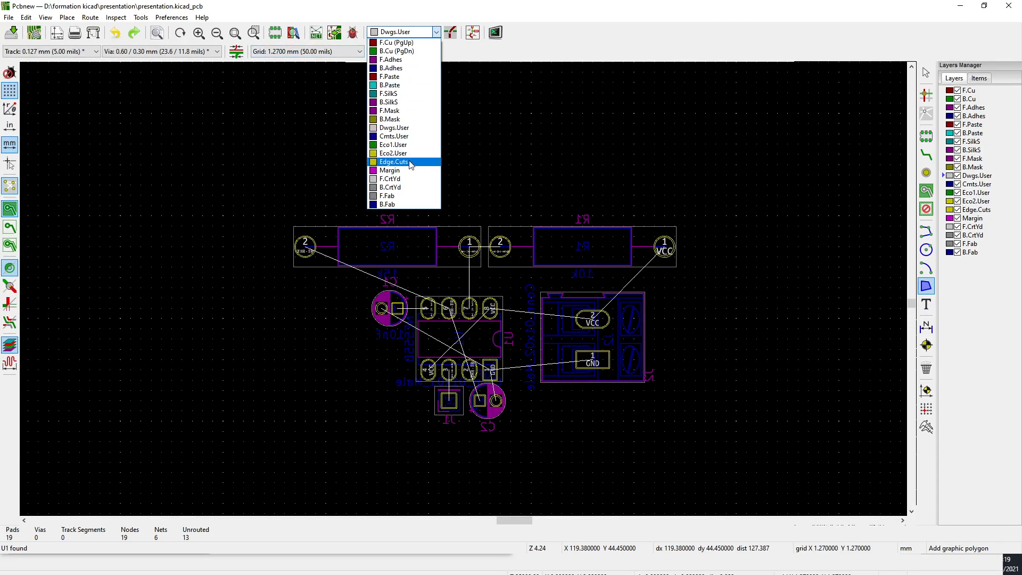
{"action": "left_click", "coordinate": [393, 162]}
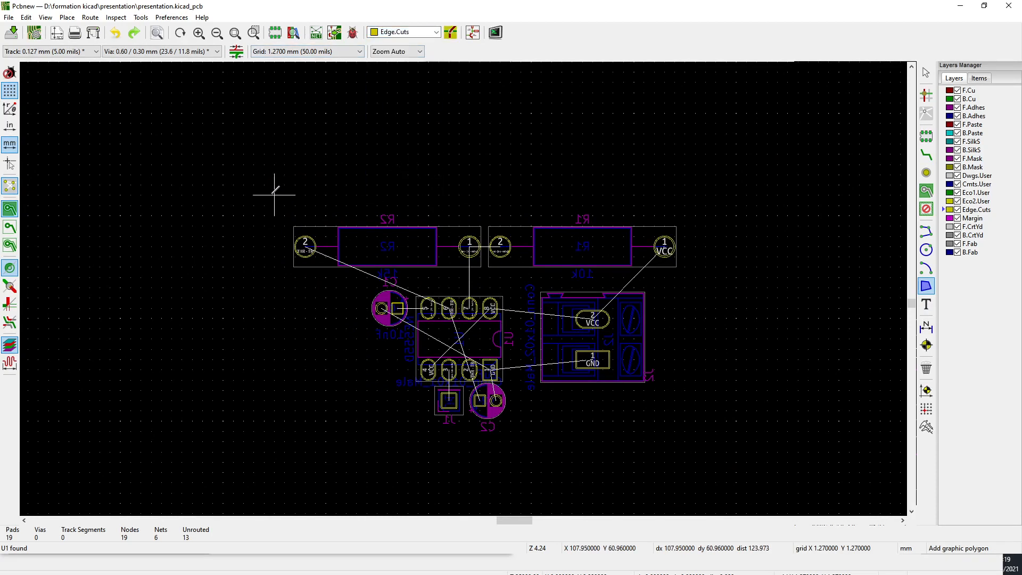
{"action": "left_click", "coordinate": [224, 154]}
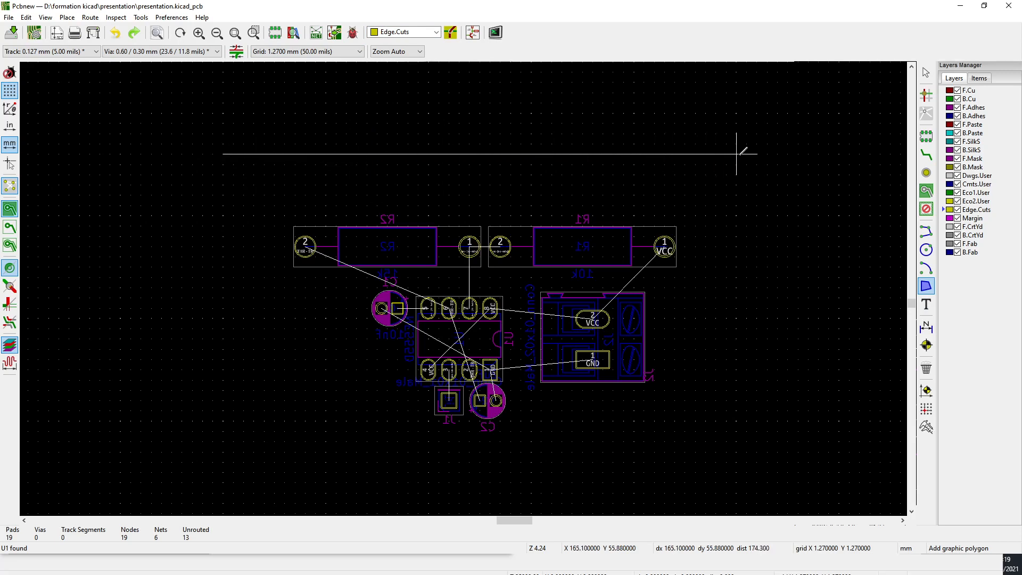
{"action": "left_click", "coordinate": [778, 154]}
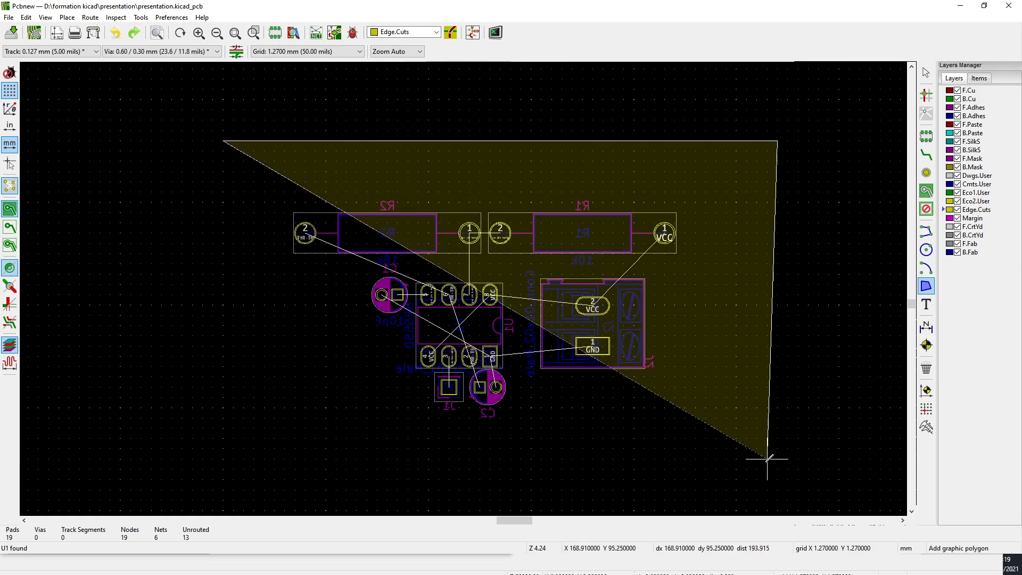
{"action": "key", "text": "Escape"}
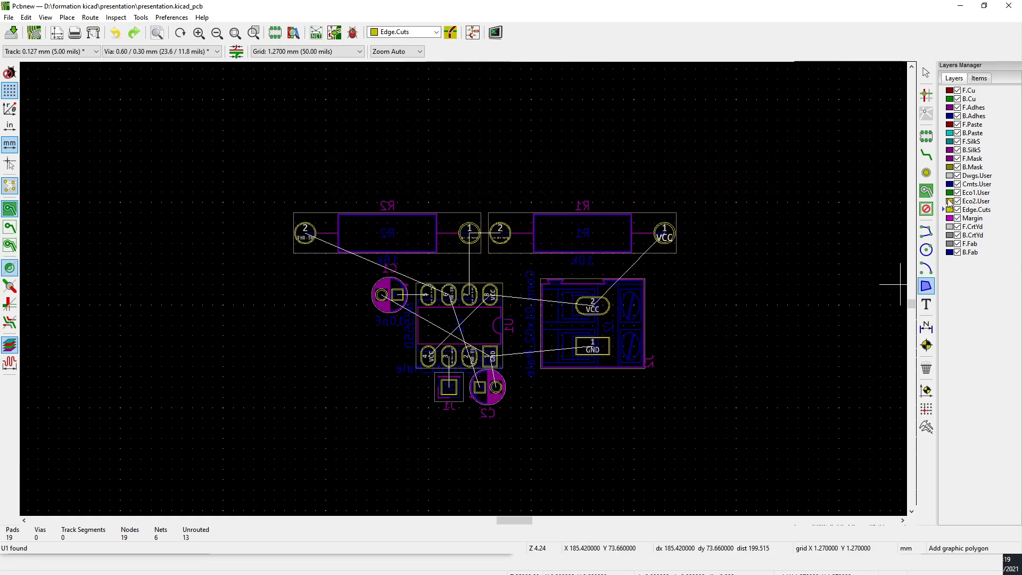
Draw a closed rectangular board outline around all components on Edge.Cuts, about 62 mm wide and 44 mm high, using graphic lines
{"action": "left_click", "coordinate": [930, 234]}
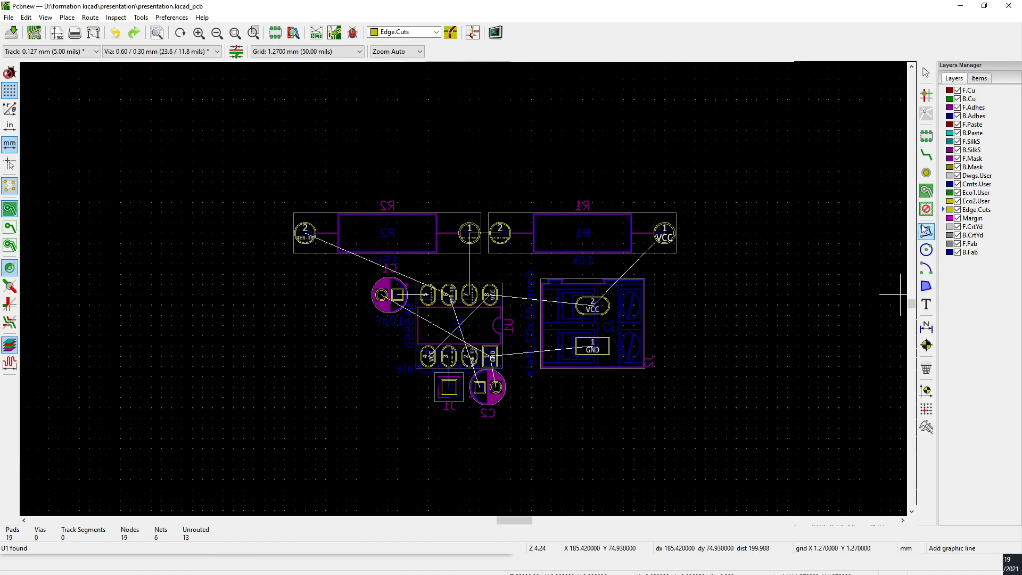
{"action": "left_click", "coordinate": [233, 120]}
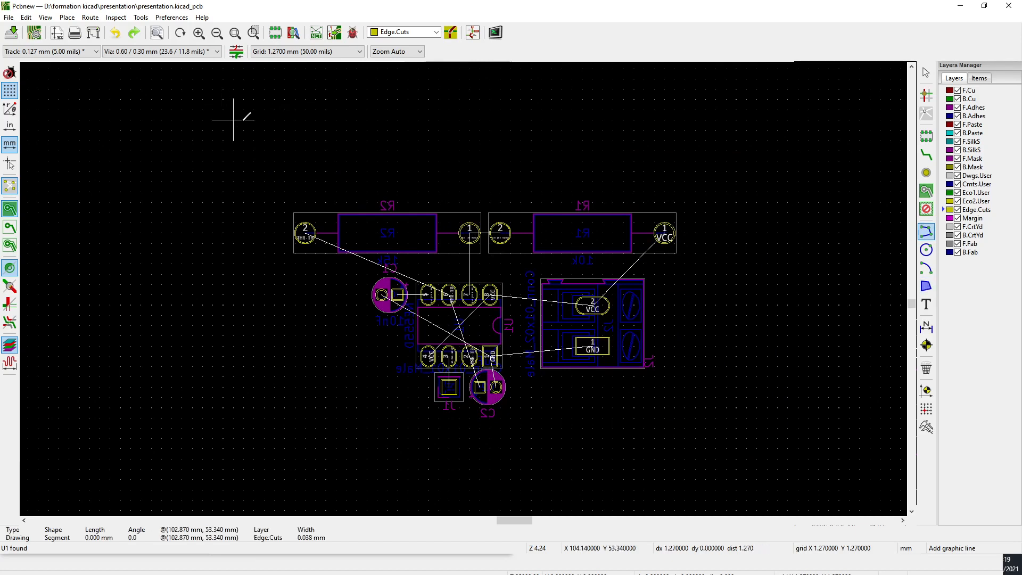
{"action": "left_click", "coordinate": [736, 121]}
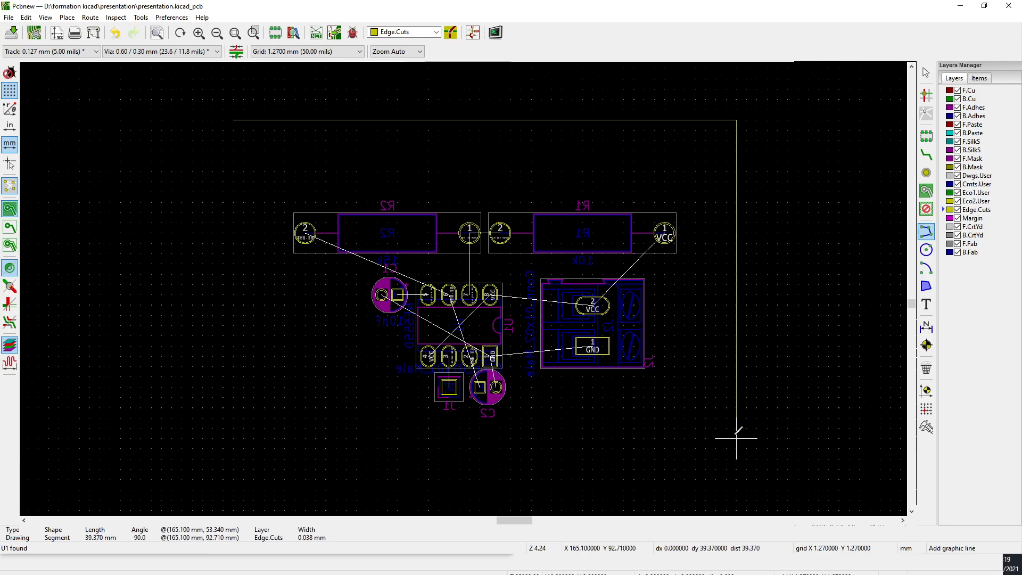
{"action": "left_click", "coordinate": [736, 464]}
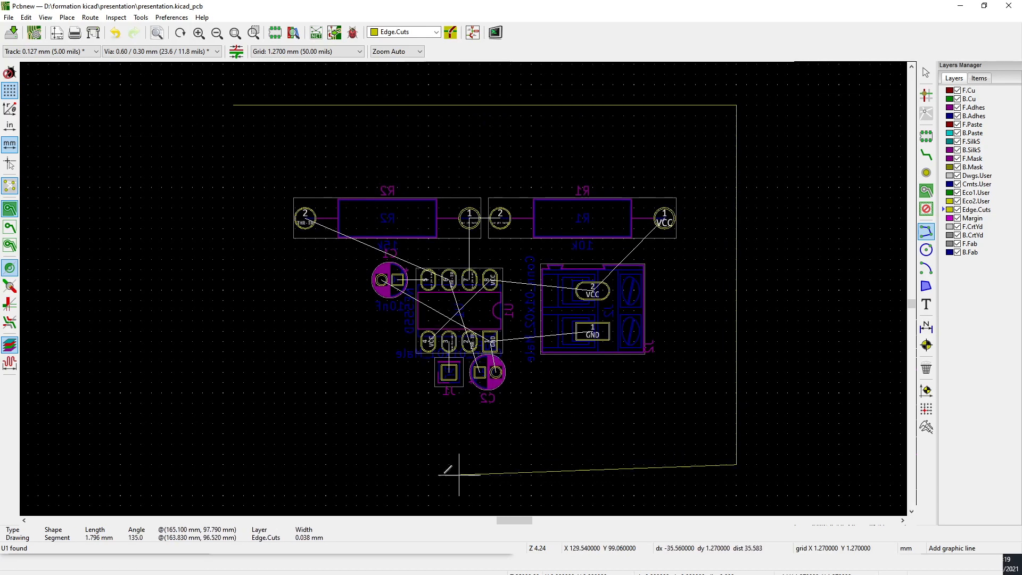
{"action": "left_click", "coordinate": [233, 436]}
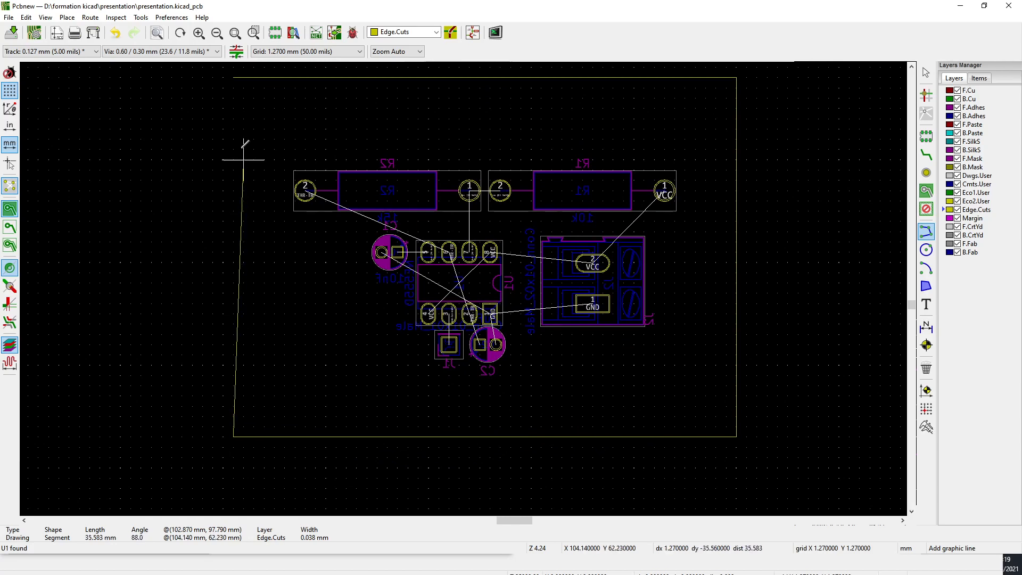
{"action": "left_click", "coordinate": [233, 119]}
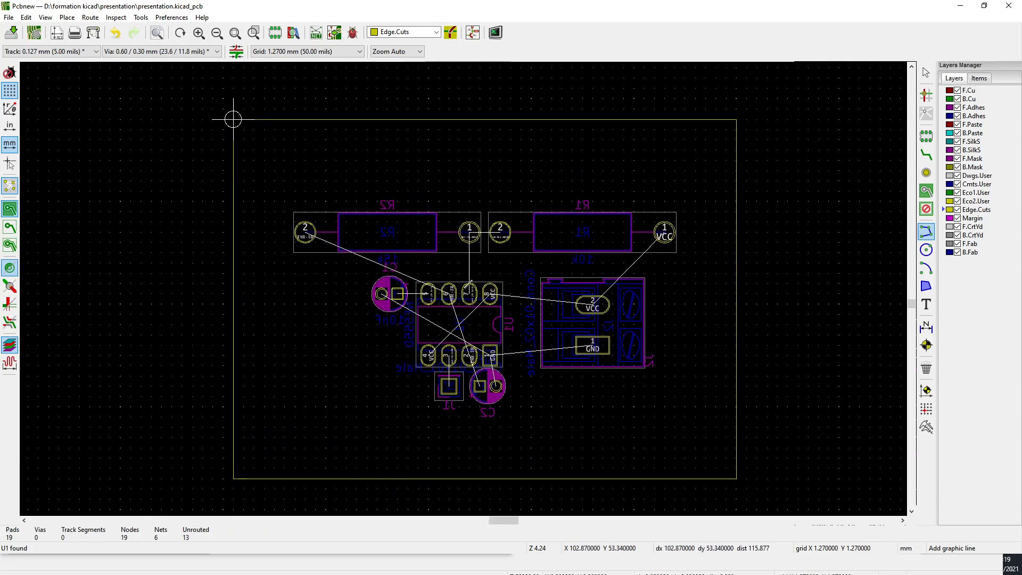
Activate the graphic arc tool for rounding the board outline's upper-left corner
{"action": "scroll", "coordinate": [233, 119], "scroll_direction": "up", "scroll_amount": 10}
{"action": "scroll", "coordinate": [463, 288], "scroll_direction": "down", "scroll_amount": 12}
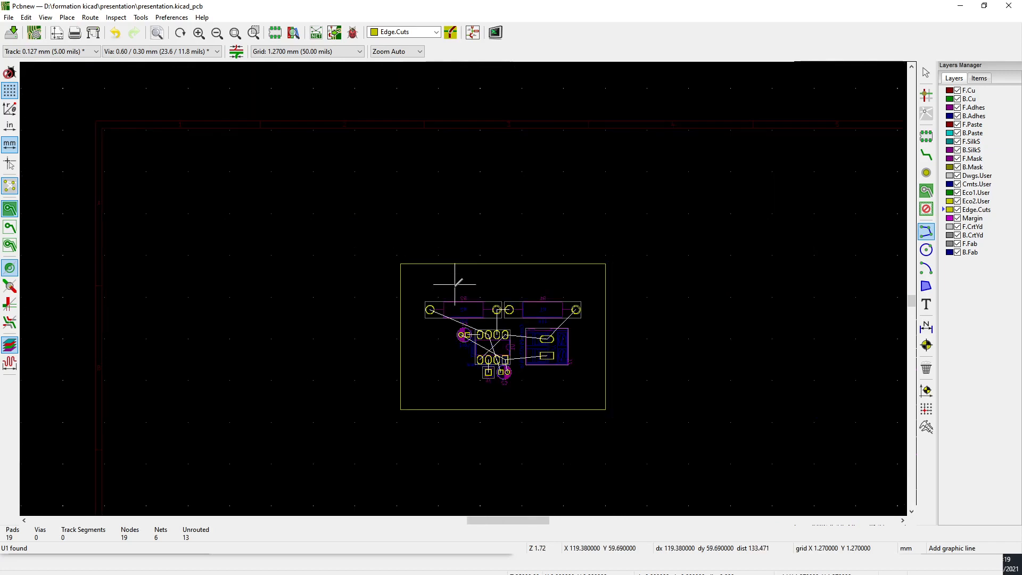
{"action": "scroll", "coordinate": [502, 303], "scroll_direction": "up", "scroll_amount": 3}
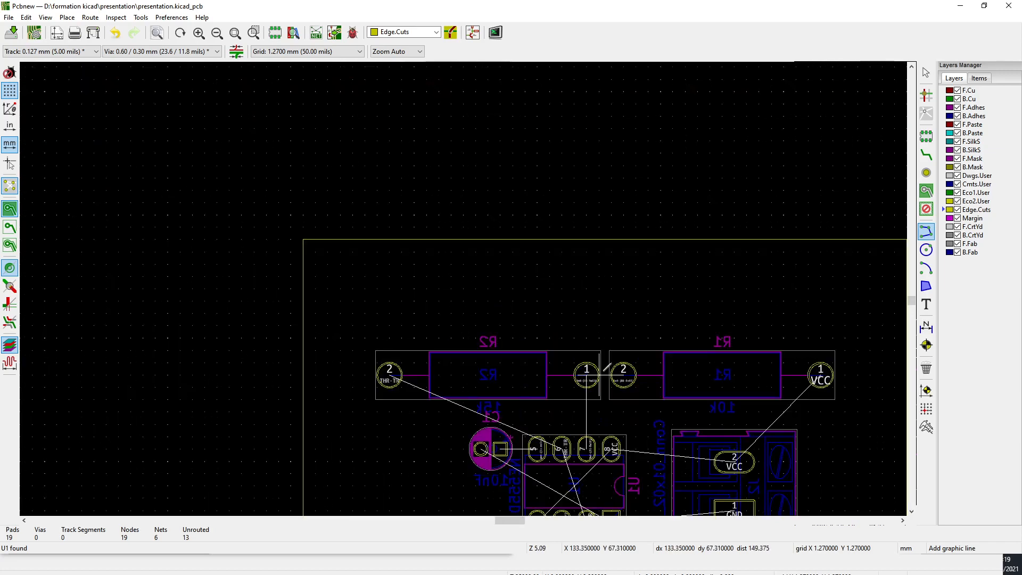
{"action": "left_click", "coordinate": [926, 268]}
{"action": "scroll", "coordinate": [227, 196], "scroll_direction": "up", "scroll_amount": 1}
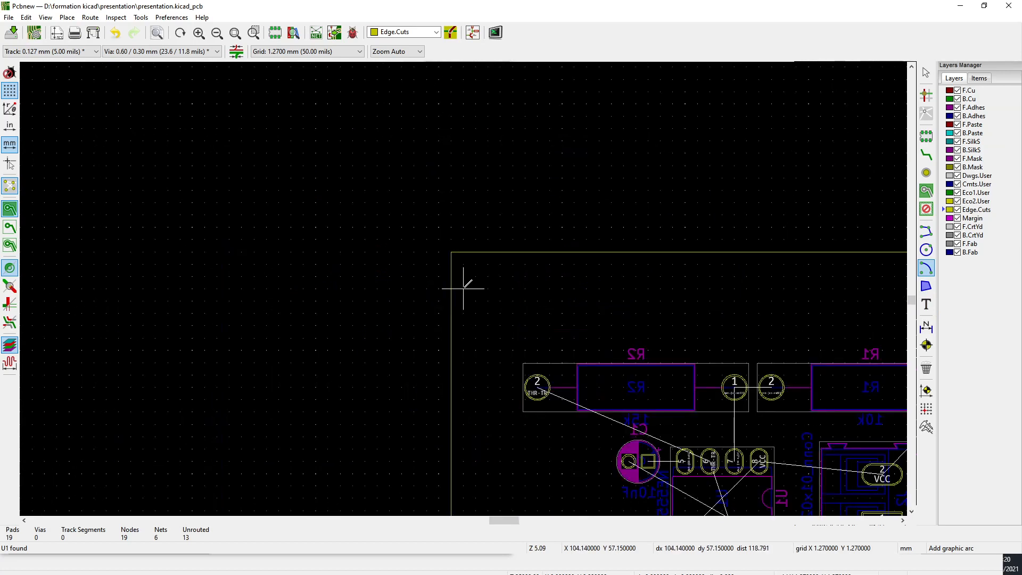
{"action": "scroll", "coordinate": [463, 288], "scroll_direction": "up", "scroll_amount": 5}
{"action": "left_click", "coordinate": [463, 258]}
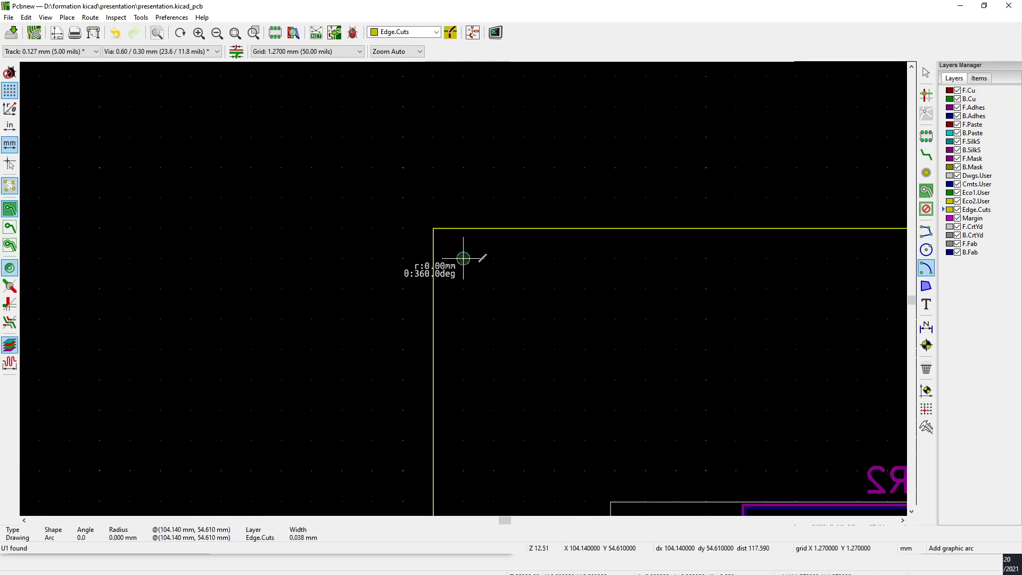
{"action": "key", "text": "Escape"}
{"action": "scroll", "coordinate": [564, 256], "scroll_direction": "up", "scroll_amount": 5}
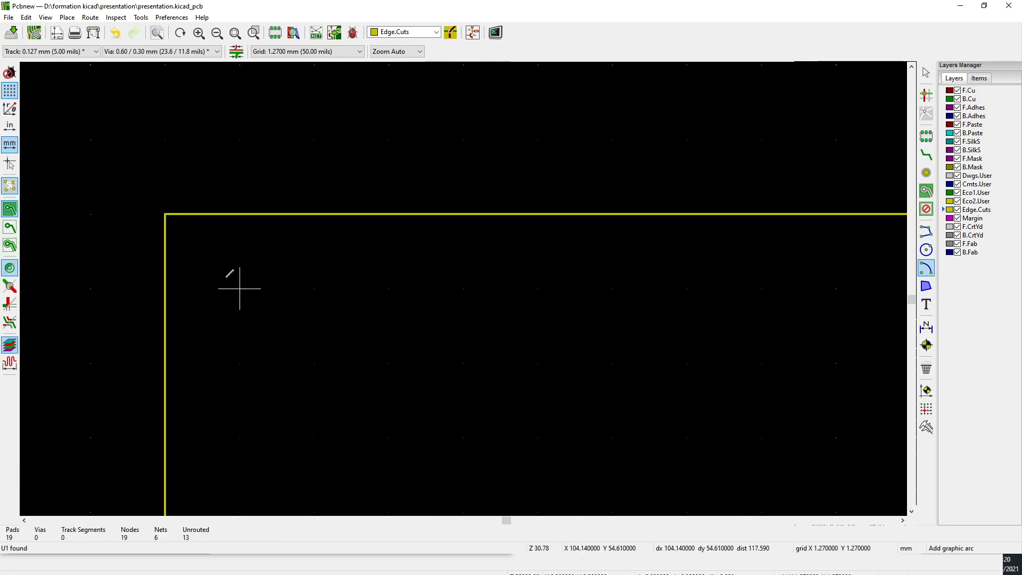
{"action": "left_click", "coordinate": [239, 288]}
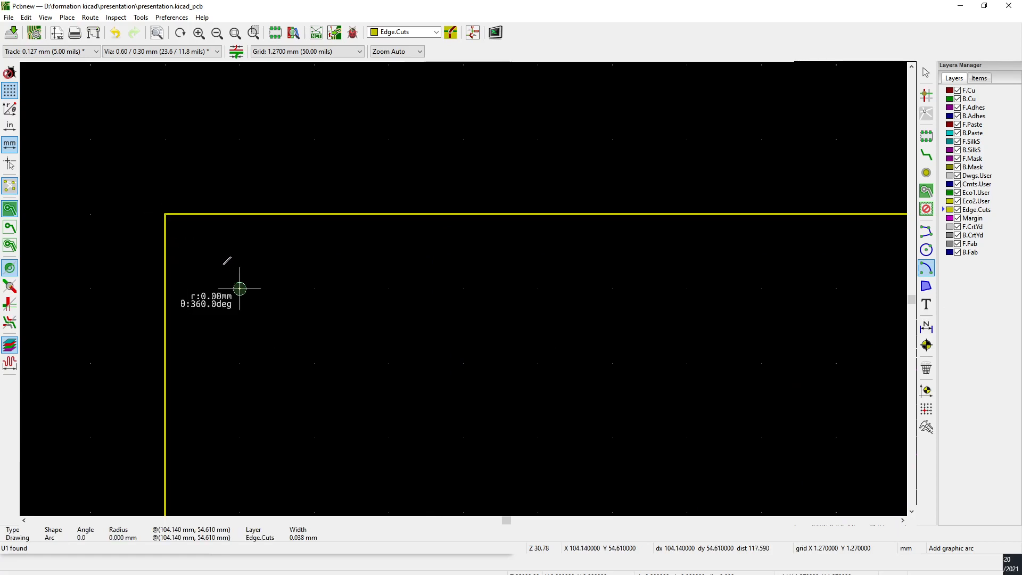
{"action": "left_click", "coordinate": [165, 288]}
{"action": "key", "text": "Escape"}
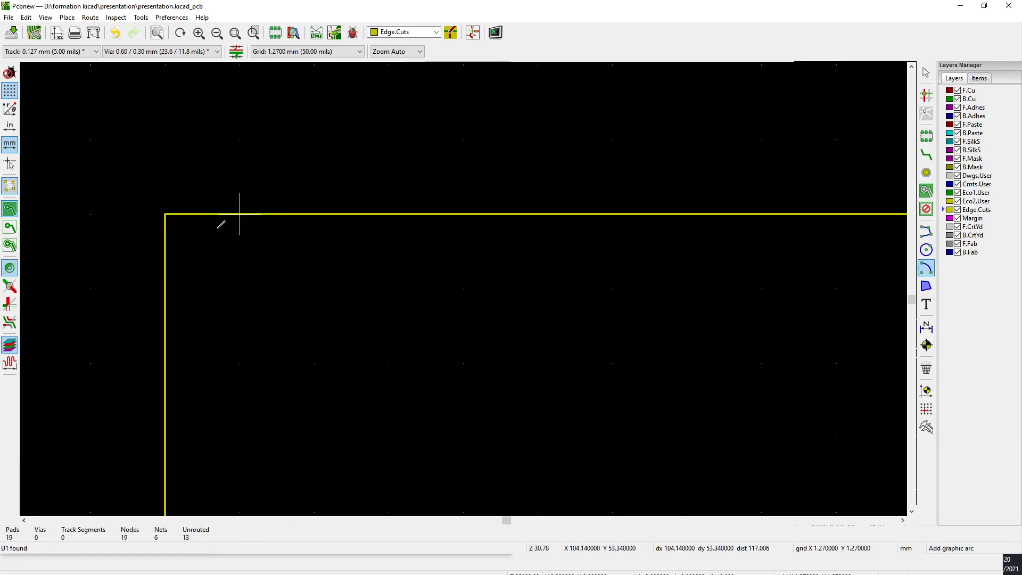
Draw a quarter arc of 1.27 mm radius inside the outline's upper-left corner, tangent to the top and left edges
{"action": "left_click", "coordinate": [240, 287]}
{"action": "left_click", "coordinate": [239, 215]}
{"action": "left_click", "coordinate": [165, 288]}
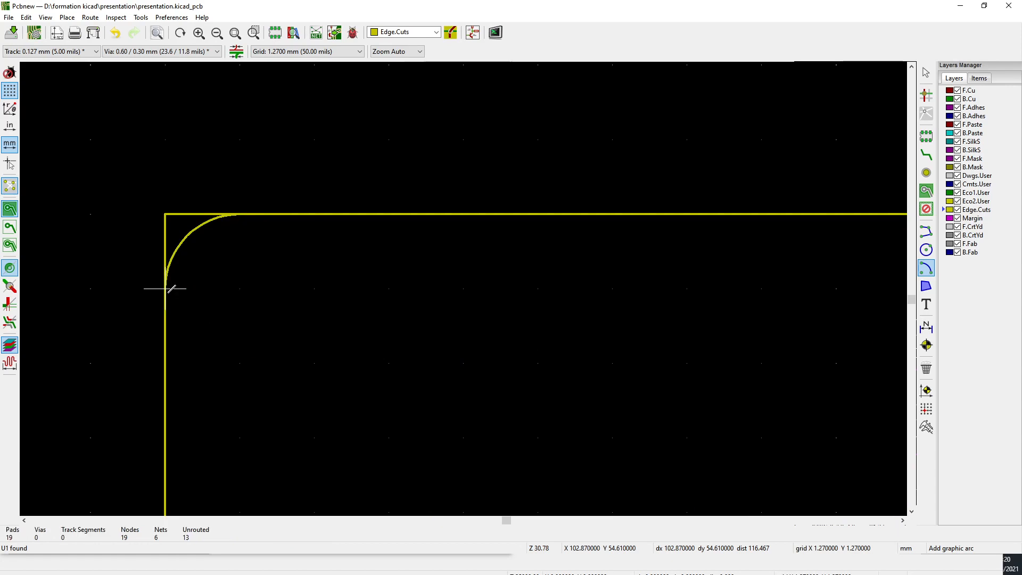
{"action": "scroll", "coordinate": [165, 288], "scroll_direction": "up", "scroll_amount": 1}
{"action": "key", "text": "Escape"}
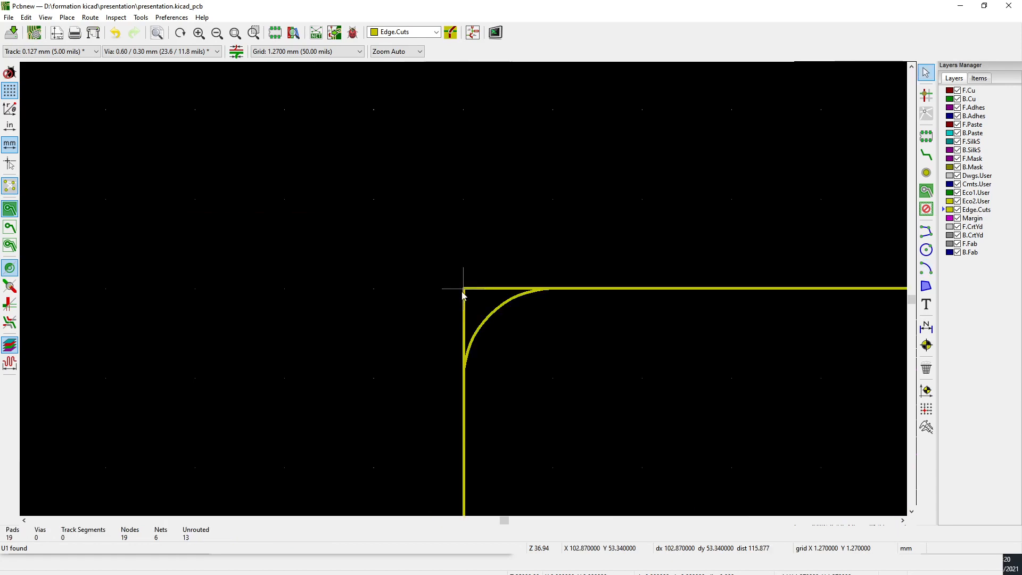
Shorten the outline's left and top edges so they end at the ends of the upper-left corner arc
{"action": "scroll", "coordinate": [465, 290], "scroll_direction": "up", "scroll_amount": 5}
{"action": "left_click", "coordinate": [463, 288]}
{"action": "left_click", "coordinate": [476, 314]}
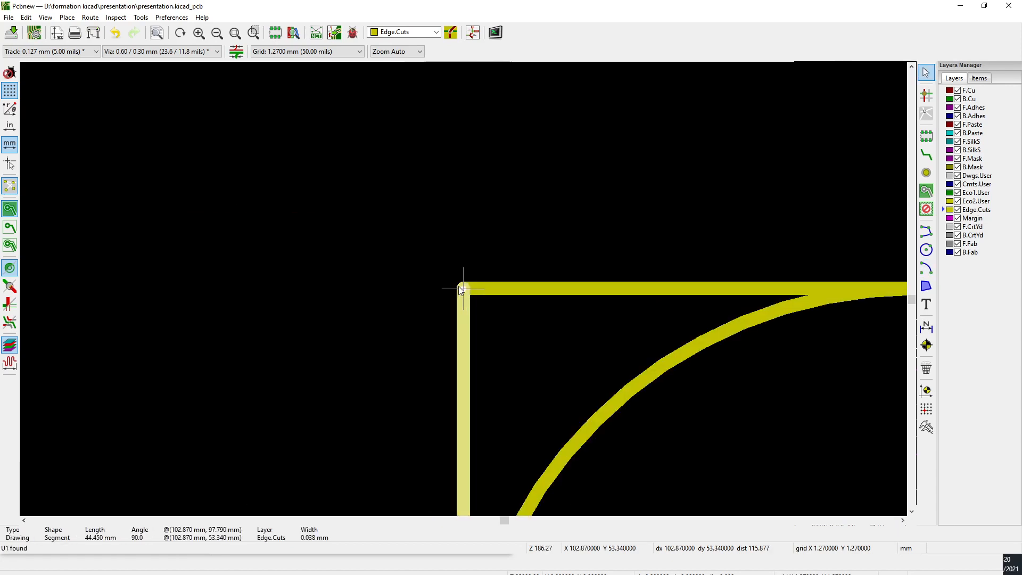
{"action": "left_click", "coordinate": [460, 288]}
{"action": "left_click", "coordinate": [466, 317]}
{"action": "scroll", "coordinate": [462, 287], "scroll_direction": "down", "scroll_amount": 5}
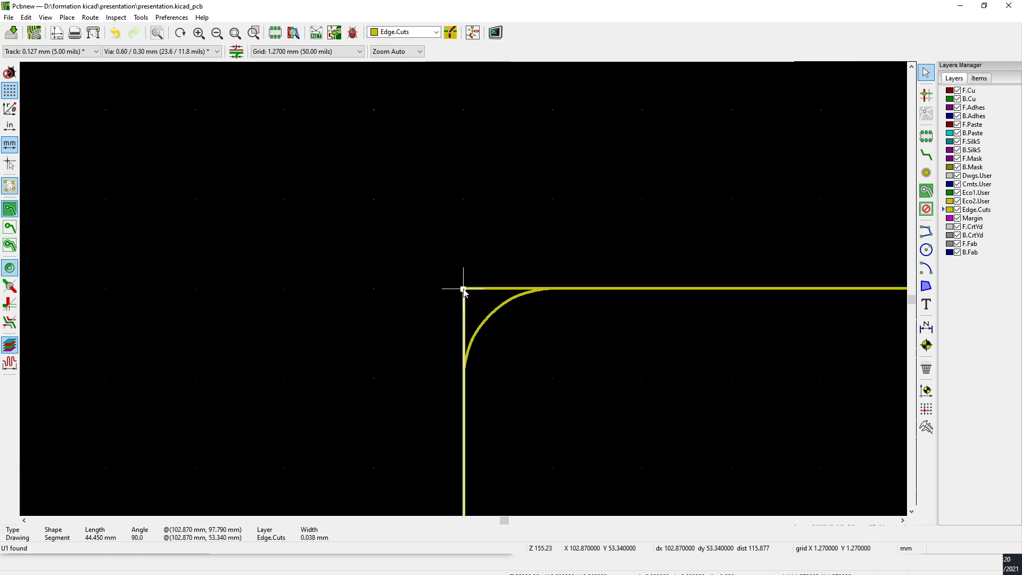
{"action": "left_click", "coordinate": [456, 338]}
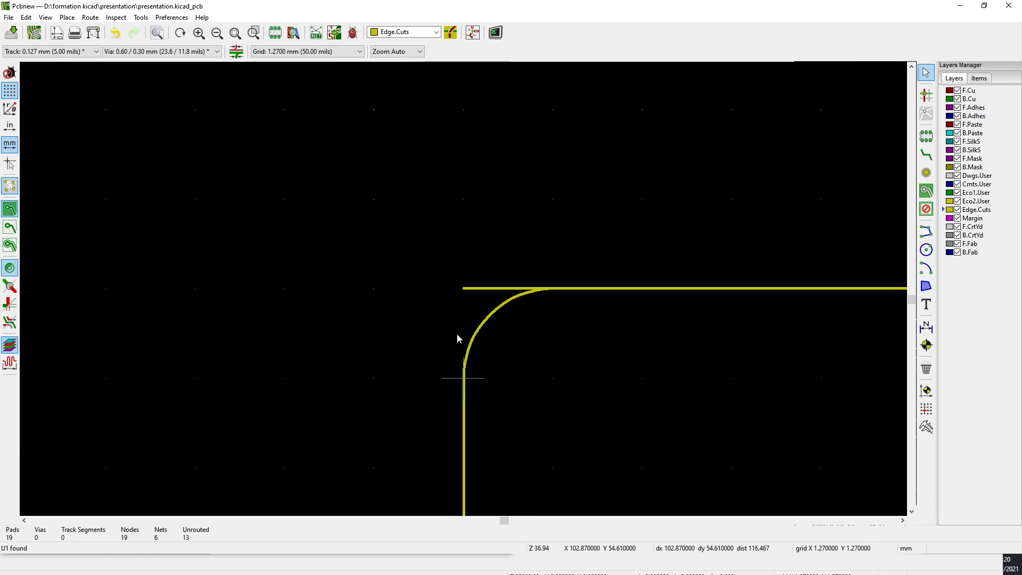
{"action": "left_click", "coordinate": [464, 287]}
{"action": "left_click_drag", "start_coordinate": [462, 288], "coordinate": [527, 288]}
{"action": "left_click", "coordinate": [527, 288]}
Draw a quarter arc of 1.27 mm radius inside the outline's upper-right corner, tangent to the right and top edges
{"action": "scroll", "coordinate": [731, 289], "scroll_direction": "down", "scroll_amount": 3}
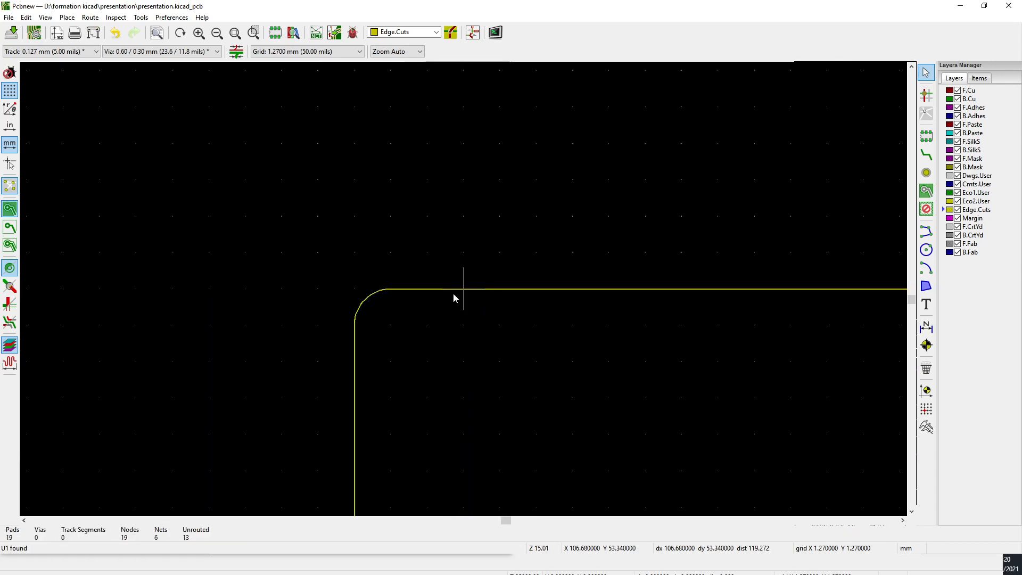
{"action": "scroll", "coordinate": [454, 293], "scroll_direction": "down", "scroll_amount": 4}
{"action": "scroll", "coordinate": [661, 300], "scroll_direction": "up", "scroll_amount": 4}
{"action": "scroll", "coordinate": [438, 289], "scroll_direction": "up", "scroll_amount": 2}
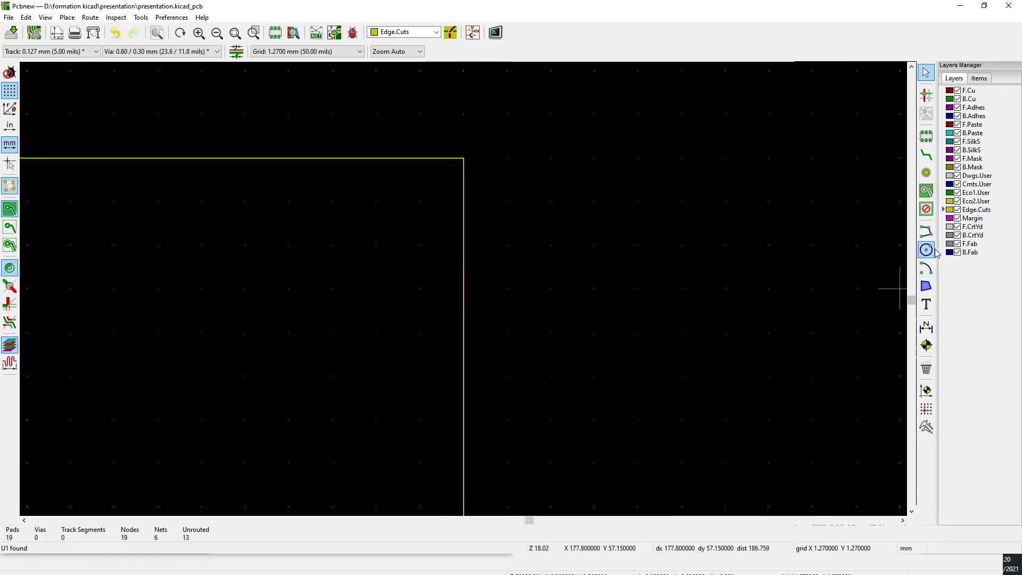
{"action": "left_click", "coordinate": [926, 269]}
{"action": "left_click", "coordinate": [419, 201]}
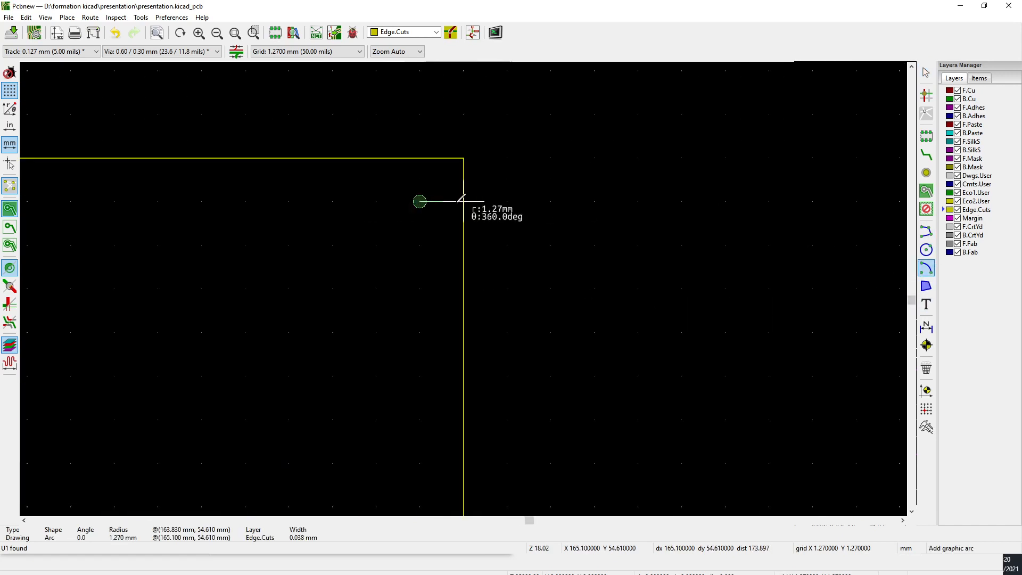
{"action": "left_click", "coordinate": [461, 201]}
{"action": "left_click", "coordinate": [418, 157]}
{"action": "scroll", "coordinate": [463, 158], "scroll_direction": "up", "scroll_amount": 5}
{"action": "key", "text": "Escape"}
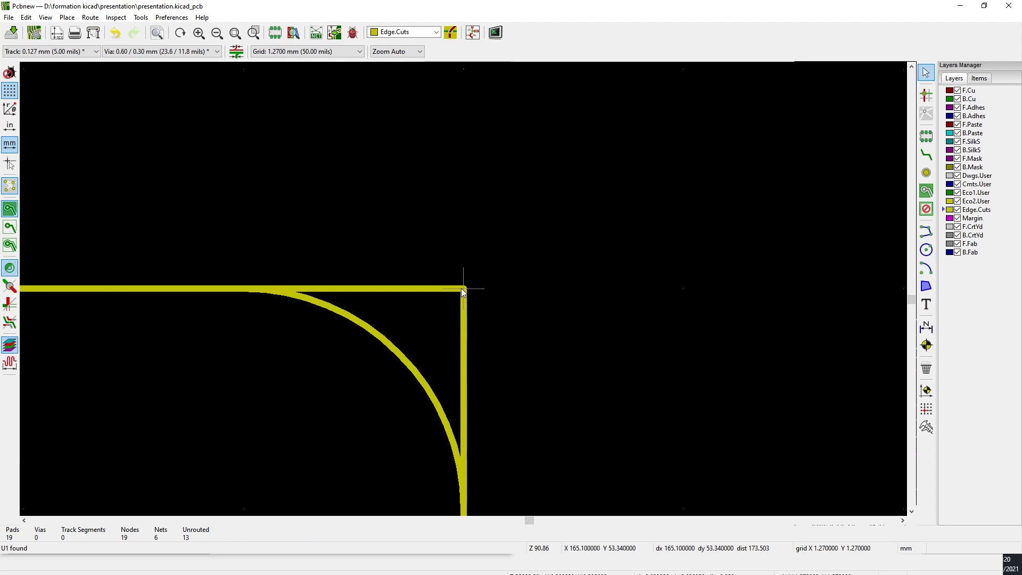
Bring the right edge's upper end down and the top edge's right end back to the ends of the upper-right corner arc
{"action": "left_click", "coordinate": [462, 290]}
{"action": "left_click", "coordinate": [501, 318]}
{"action": "left_click_drag", "start_coordinate": [462, 290], "coordinate": [476, 464]}
{"action": "left_click", "coordinate": [463, 289]}
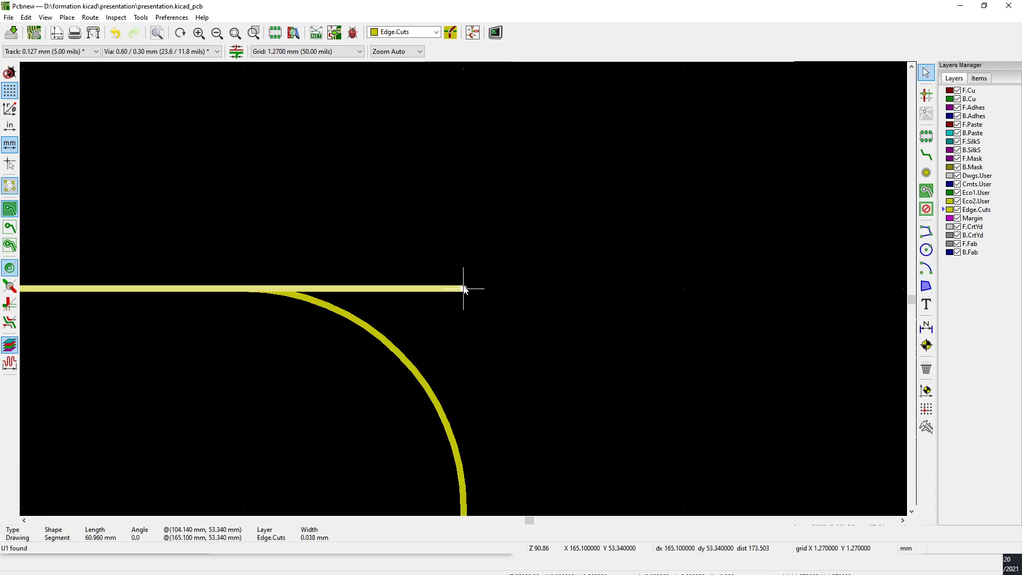
{"action": "left_click_drag", "start_coordinate": [463, 289], "coordinate": [243, 289]}
Pull the right edge's overhanging lower end up so it meets the outline's bottom edge
{"action": "scroll", "coordinate": [460, 338], "scroll_direction": "down", "scroll_amount": 10}
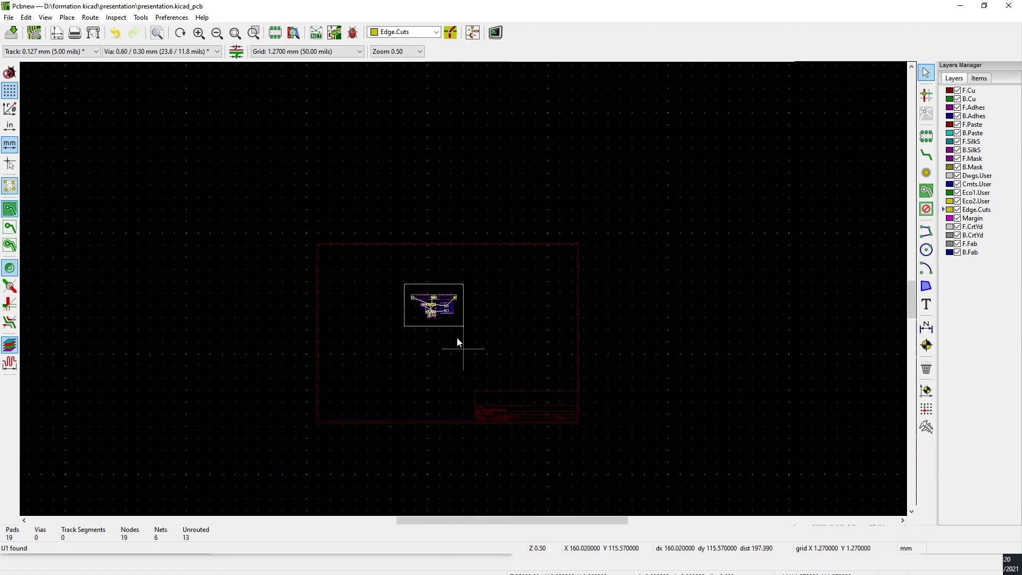
{"action": "scroll", "coordinate": [462, 314], "scroll_direction": "up", "scroll_amount": 6}
{"action": "middle_click_drag", "start_coordinate": [568, 452], "coordinate": [545, 315]}
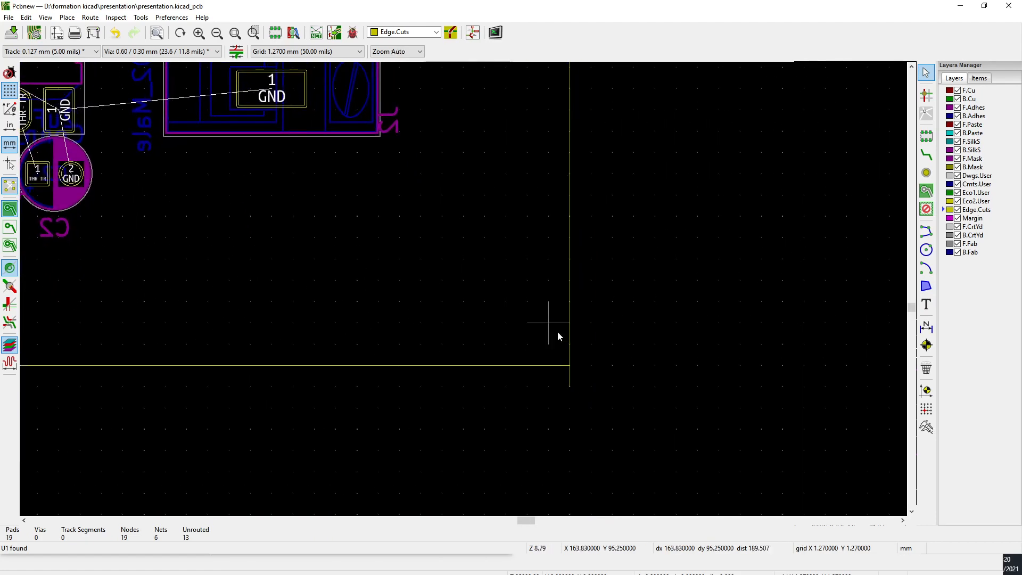
{"action": "scroll", "coordinate": [557, 331], "scroll_direction": "down", "scroll_amount": 4}
{"action": "scroll", "coordinate": [467, 284], "scroll_direction": "up", "scroll_amount": 6}
{"action": "scroll", "coordinate": [464, 293], "scroll_direction": "down", "scroll_amount": 2}
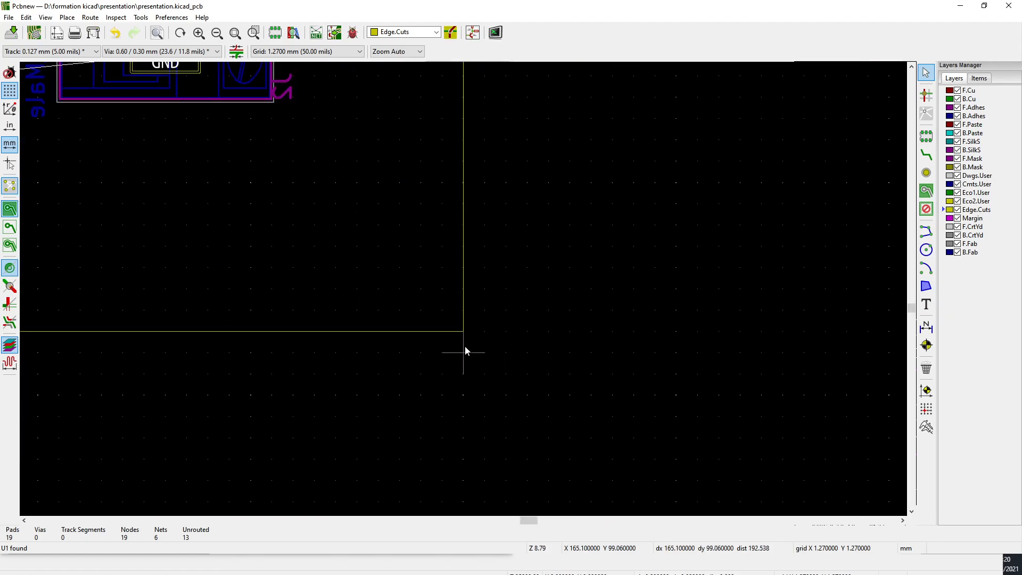
{"action": "scroll", "coordinate": [465, 345], "scroll_direction": "up", "scroll_amount": 4}
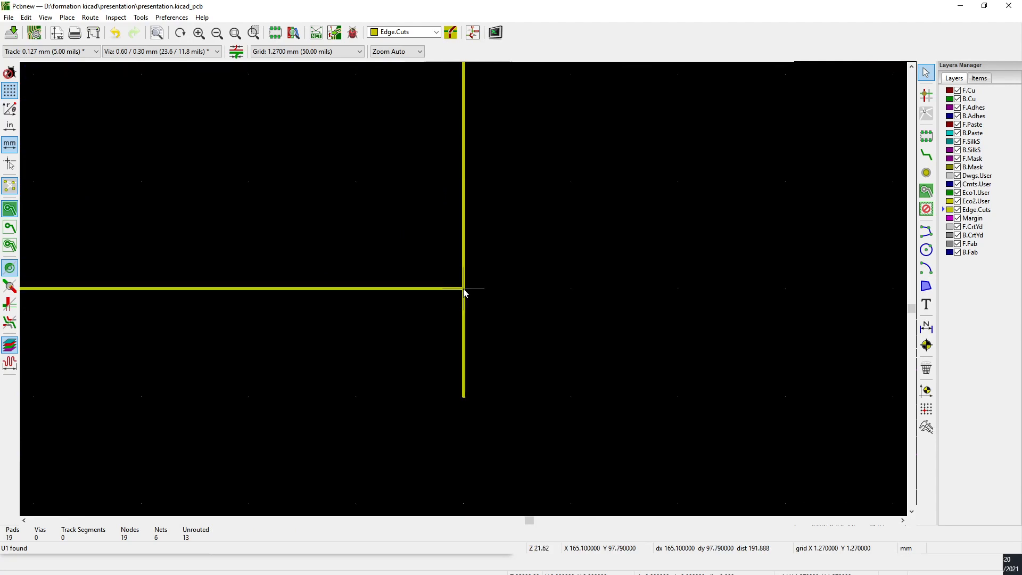
{"action": "left_click", "coordinate": [465, 508]}
{"action": "left_click_drag", "start_coordinate": [464, 508], "coordinate": [454, 249]}
{"action": "key", "text": "Escape"}
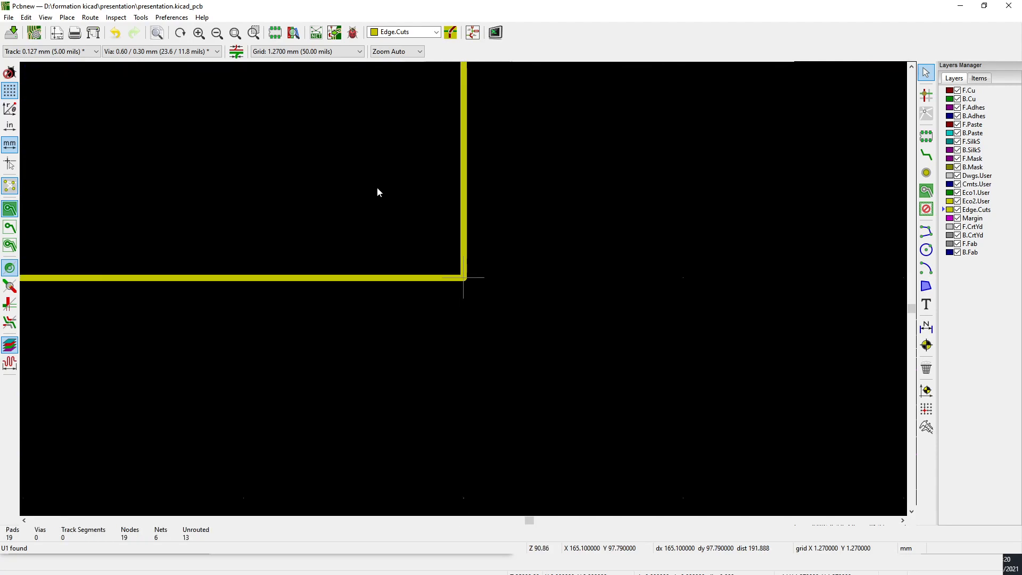
Draw a quarter arc of 1.27 mm radius inside the outline's lower-right corner, tangent to the bottom and right edges
{"action": "left_click", "coordinate": [926, 267]}
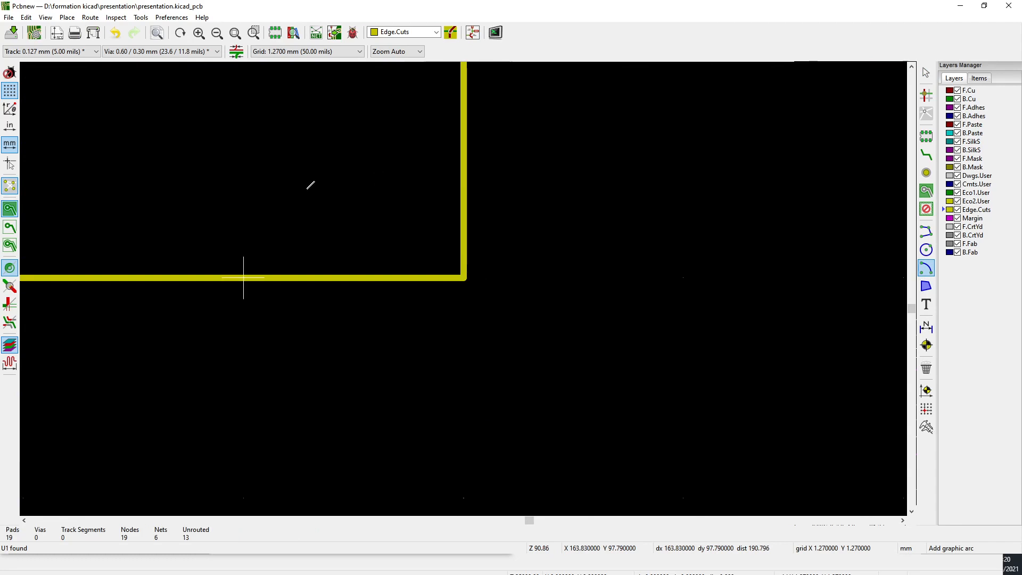
{"action": "scroll", "coordinate": [242, 69], "scroll_direction": "down", "scroll_amount": 1}
{"action": "left_click", "coordinate": [463, 289]}
{"action": "left_click", "coordinate": [464, 471]}
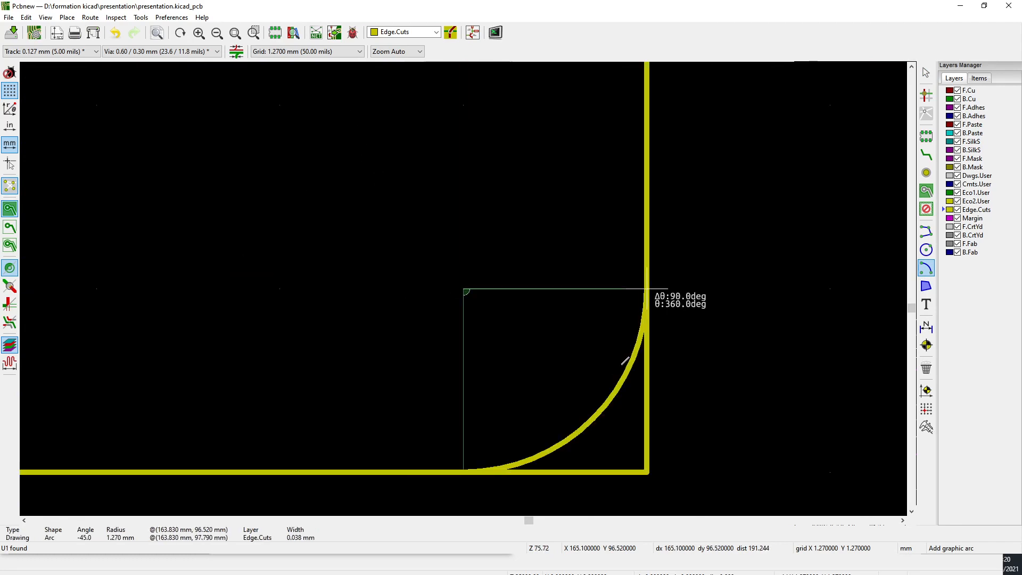
{"action": "left_click", "coordinate": [646, 289]}
{"action": "key", "text": "Escape"}
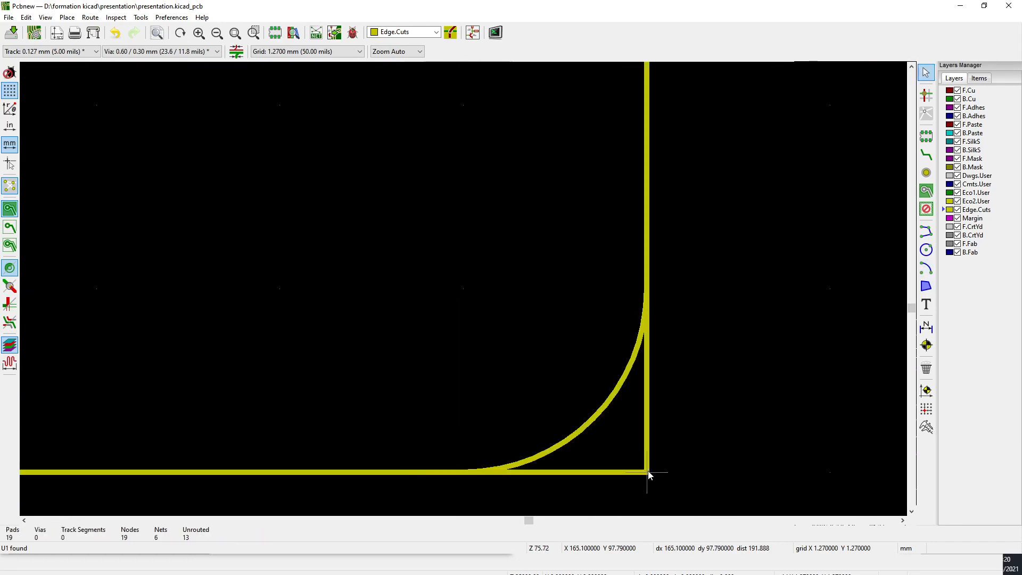
Shorten the outline's bottom and right edges so they end at the ends of the lower-right corner arc
{"action": "left_click", "coordinate": [649, 473]}
{"action": "left_click", "coordinate": [670, 498]}
{"action": "scroll", "coordinate": [639, 475], "scroll_direction": "down", "scroll_amount": 2, "text": "shift"}
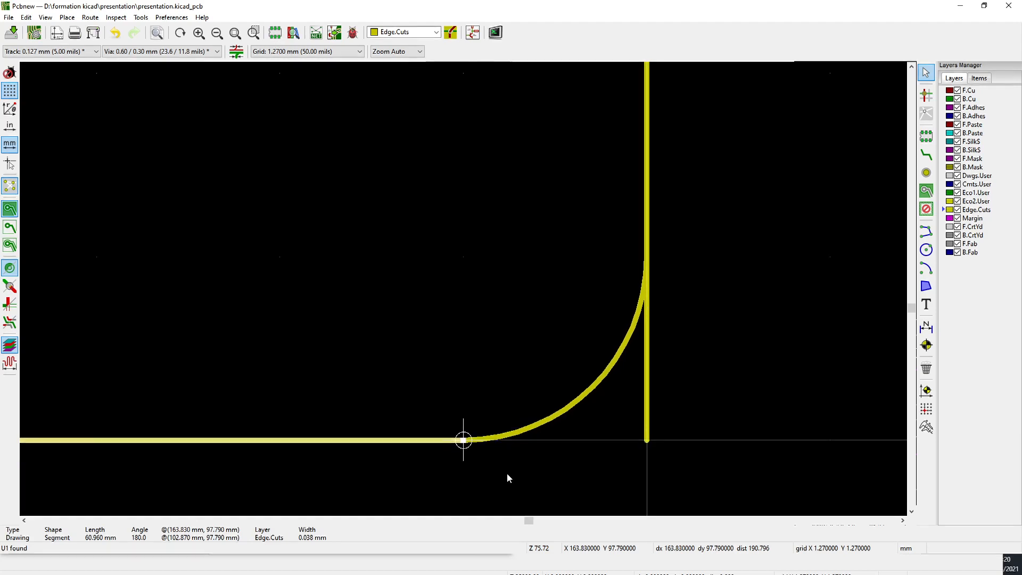
{"action": "left_click", "coordinate": [648, 440]}
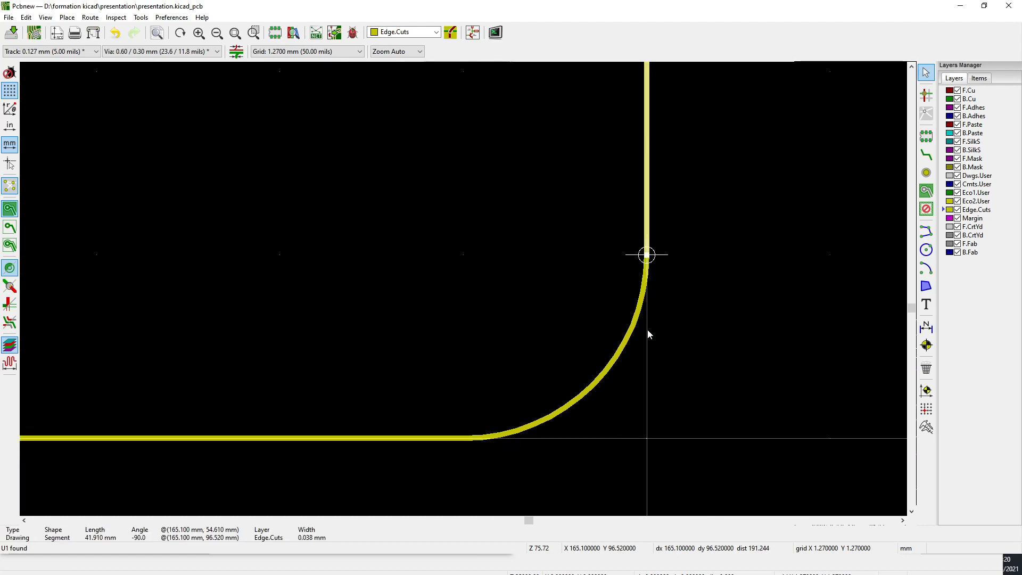
{"action": "key", "text": "Escape"}
Start the graphic arc tool for rounding the outline's lower-left corner
{"action": "scroll", "coordinate": [644, 335], "scroll_direction": "down", "scroll_amount": 10}
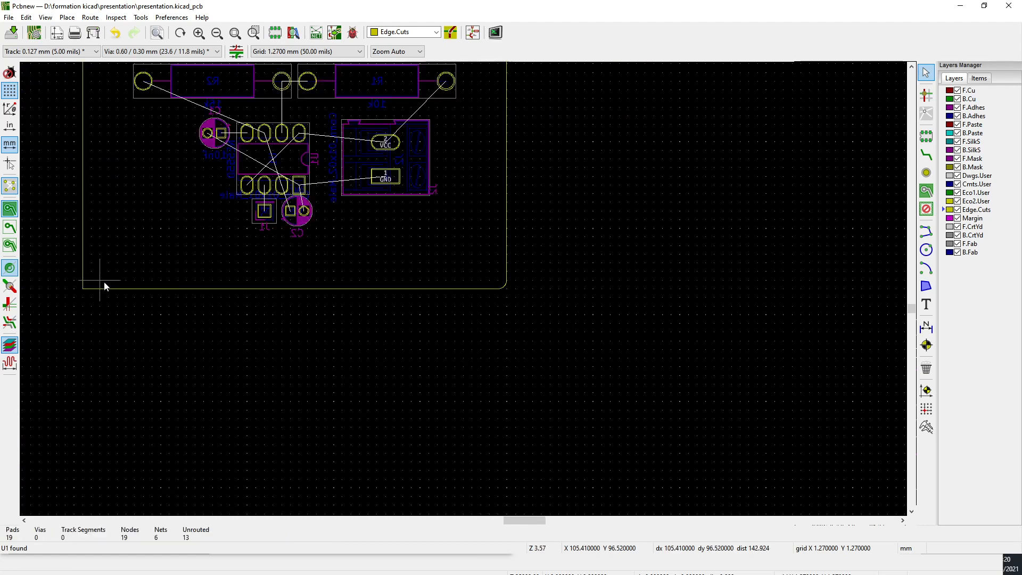
{"action": "scroll", "coordinate": [104, 286], "scroll_direction": "up", "scroll_amount": 10}
{"action": "left_click", "coordinate": [926, 268]}
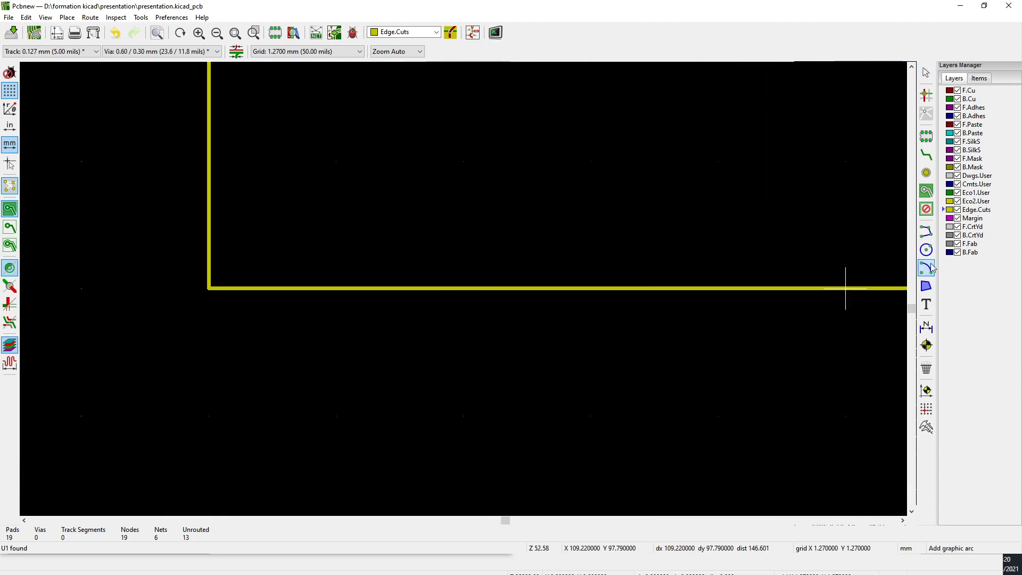
{"action": "left_click", "coordinate": [336, 161]}
{"action": "left_click", "coordinate": [331, 296]}
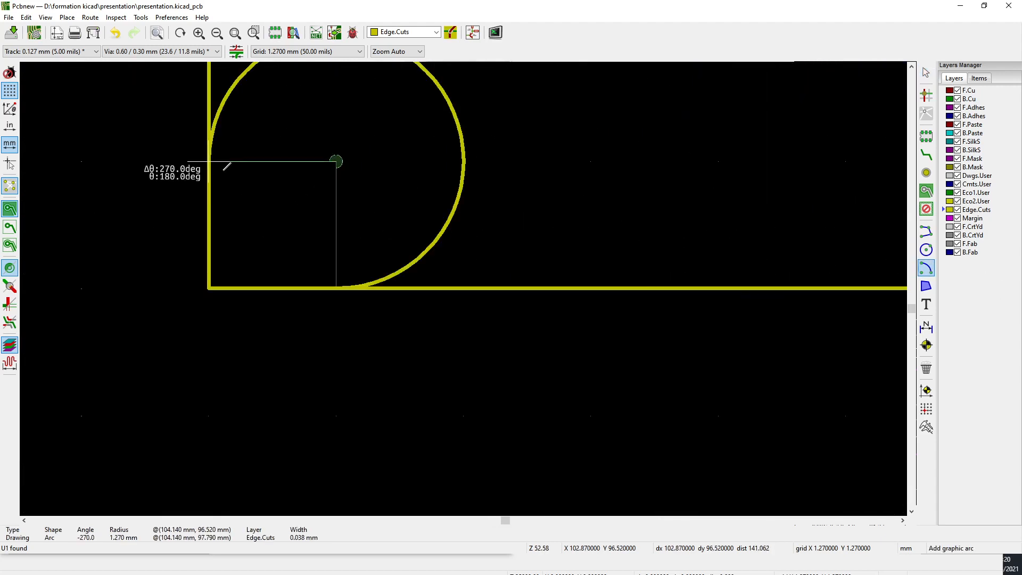
{"action": "key", "text": "Escape"}
Draw a quarter arc of 1.27 mm radius inside the outline's lower-left corner, tangent to the left and bottom edges
{"action": "left_click", "coordinate": [336, 161]}
{"action": "left_click", "coordinate": [210, 161]}
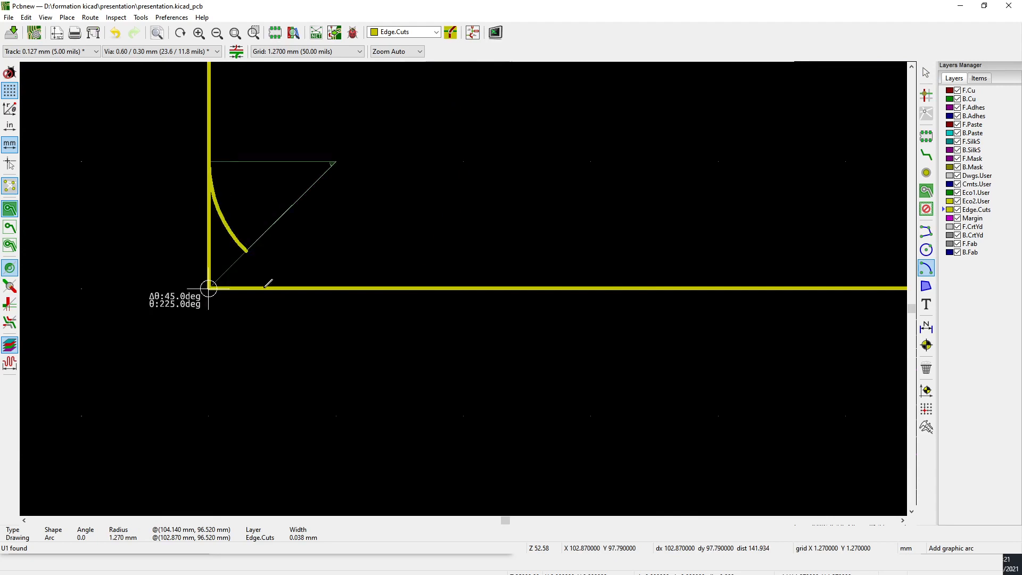
{"action": "left_click", "coordinate": [325, 290]}
{"action": "key", "text": "Escape"}
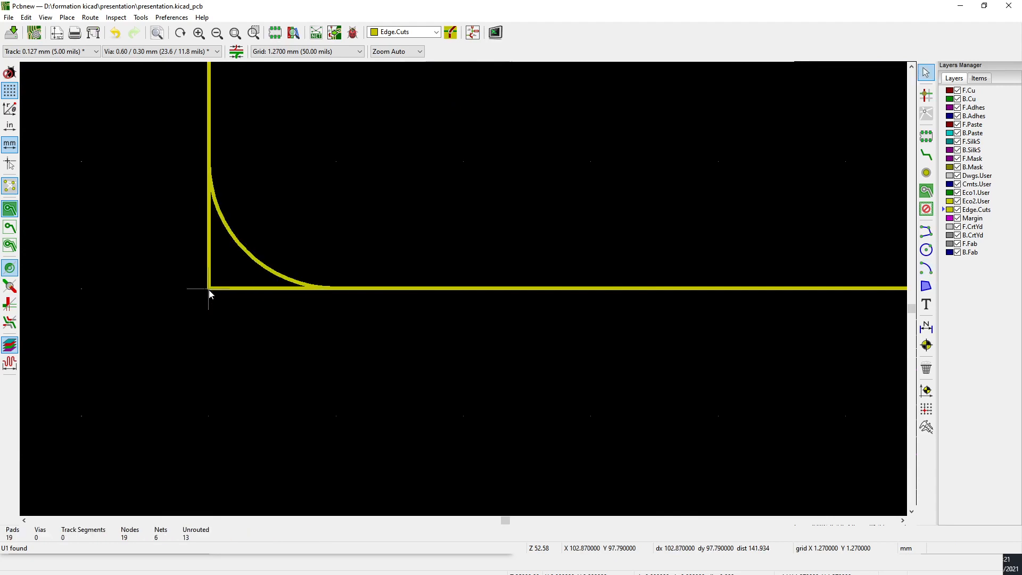
Shorten the outline's left and bottom edges so they end at the ends of the lower-left corner arc
{"action": "left_click", "coordinate": [209, 289]}
{"action": "left_click", "coordinate": [225, 320]}
{"action": "left_click_drag", "start_coordinate": [208, 288], "coordinate": [201, 179]}
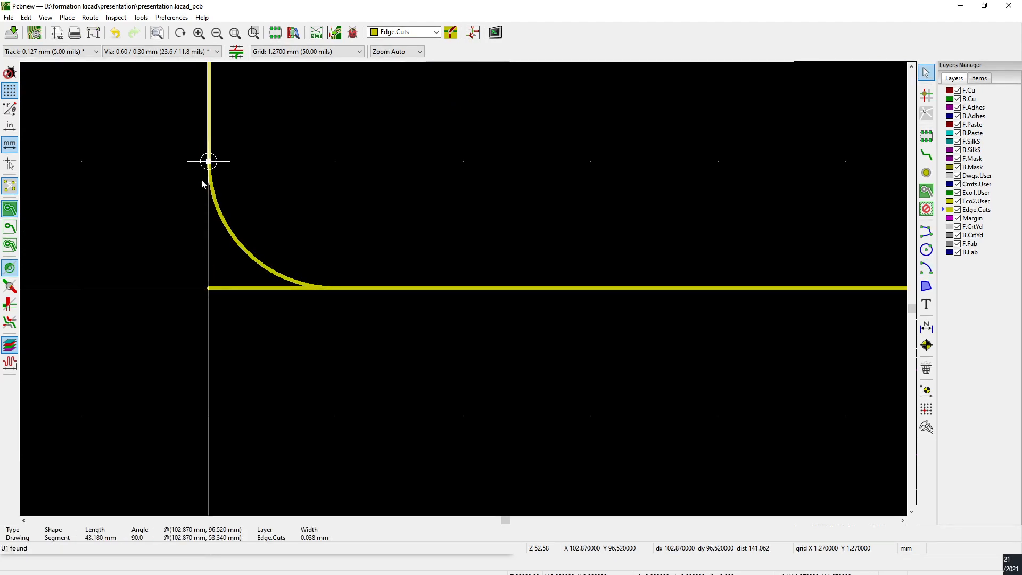
{"action": "left_click", "coordinate": [202, 189]}
{"action": "left_click", "coordinate": [210, 289]}
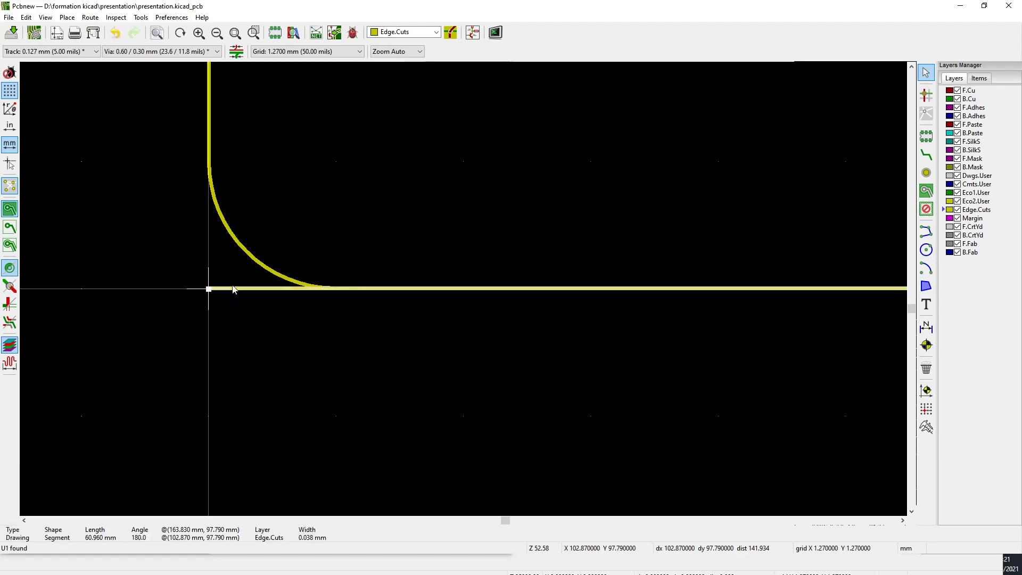
{"action": "left_click", "coordinate": [363, 296]}
Make B.Cu the active layer
{"action": "scroll", "coordinate": [463, 292], "scroll_direction": "down", "scroll_amount": 10}
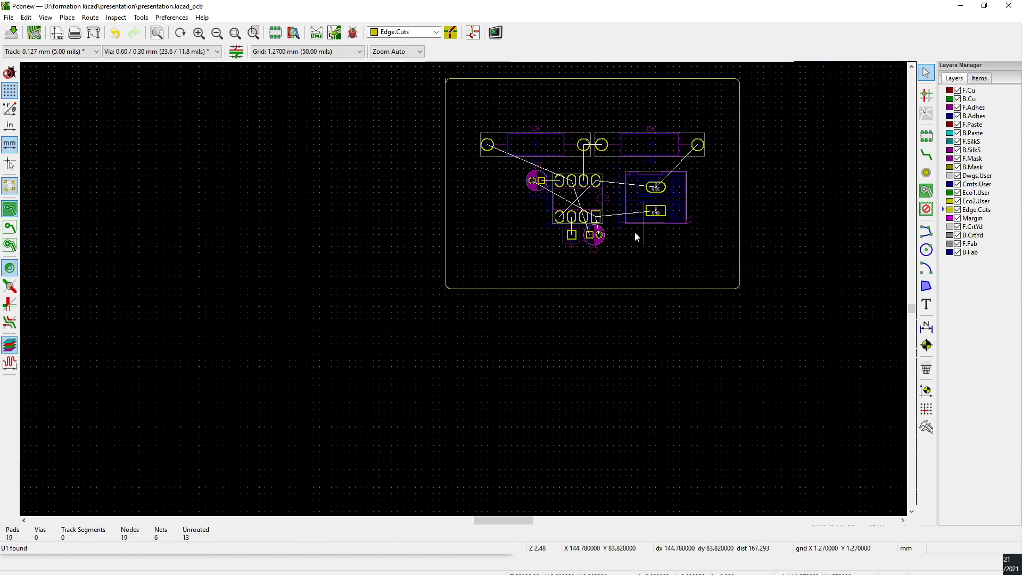
{"action": "scroll", "coordinate": [447, 282], "scroll_direction": "up", "scroll_amount": 4}
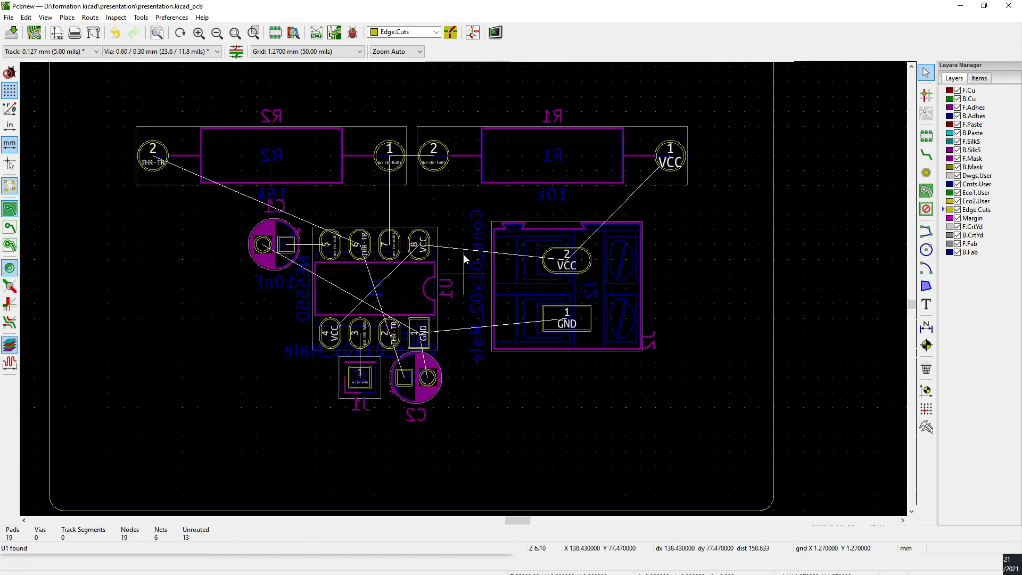
{"action": "scroll", "coordinate": [541, 240], "scroll_direction": "down", "scroll_amount": 3}
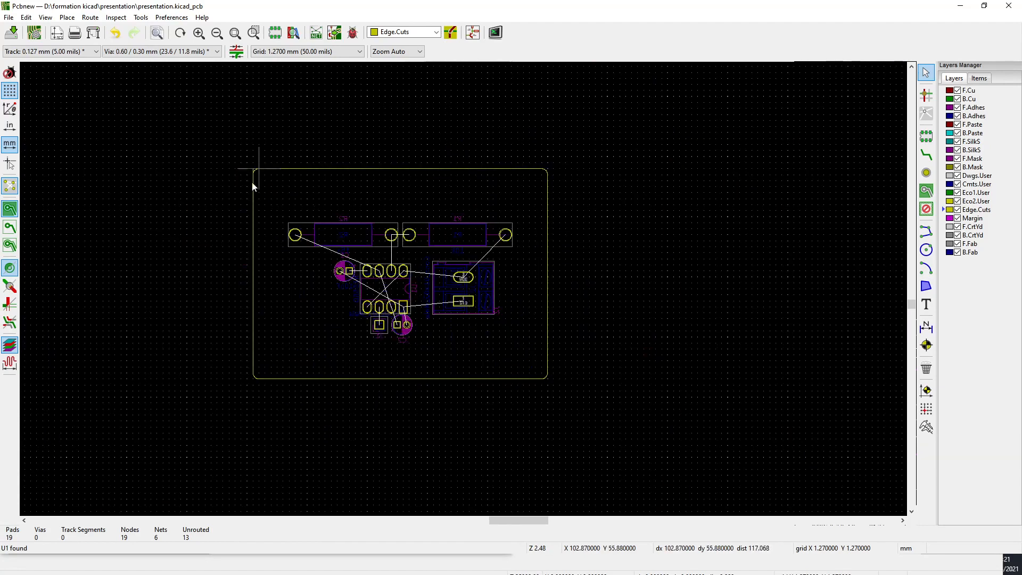
{"action": "left_click", "coordinate": [404, 31]}
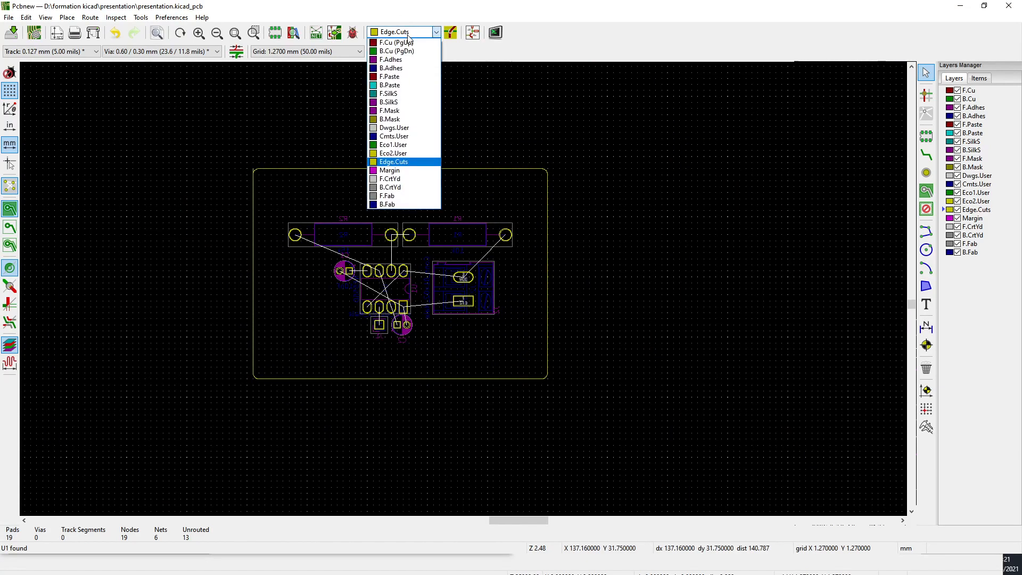
{"action": "left_click", "coordinate": [410, 41]}
{"action": "left_click", "coordinate": [403, 31]}
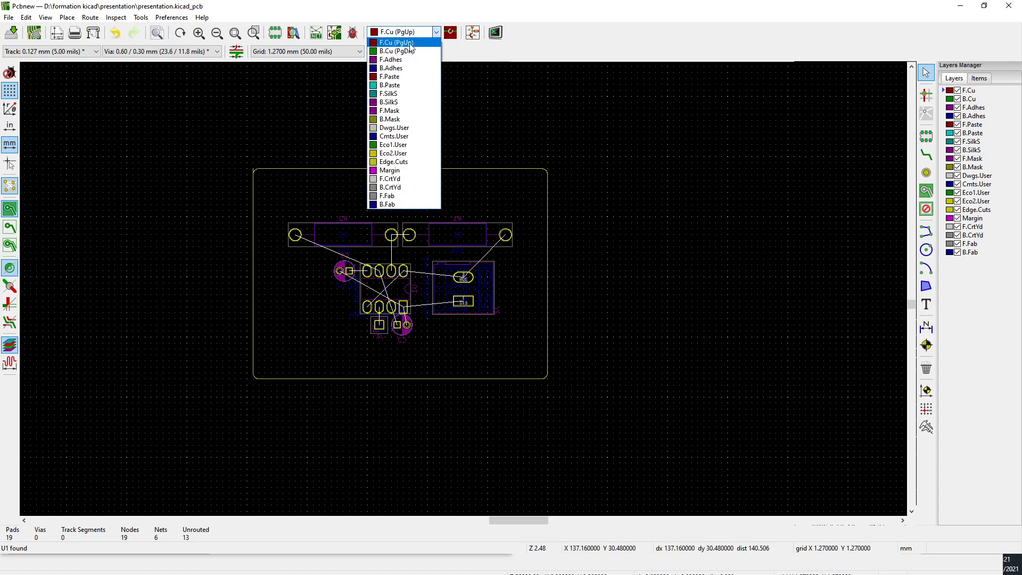
{"action": "left_click", "coordinate": [410, 50]}
Add a 0.8 mm track width to the board's pre-defined track sizes and accept the board setup
{"action": "scroll", "coordinate": [385, 254], "scroll_direction": "up", "scroll_amount": 7}
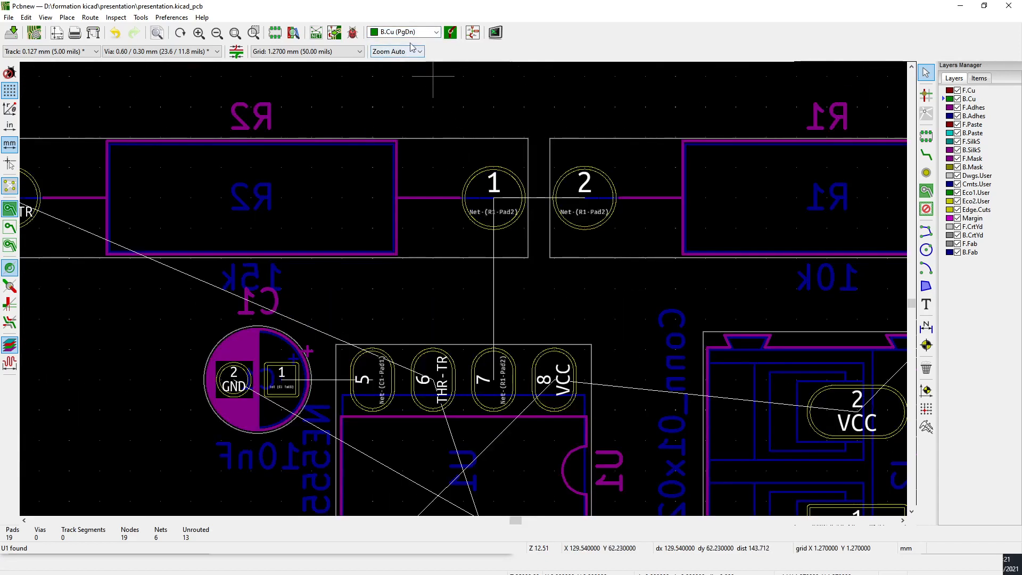
{"action": "scroll", "coordinate": [433, 165], "scroll_direction": "down", "scroll_amount": 3}
{"action": "scroll", "coordinate": [494, 320], "scroll_direction": "up", "scroll_amount": 1}
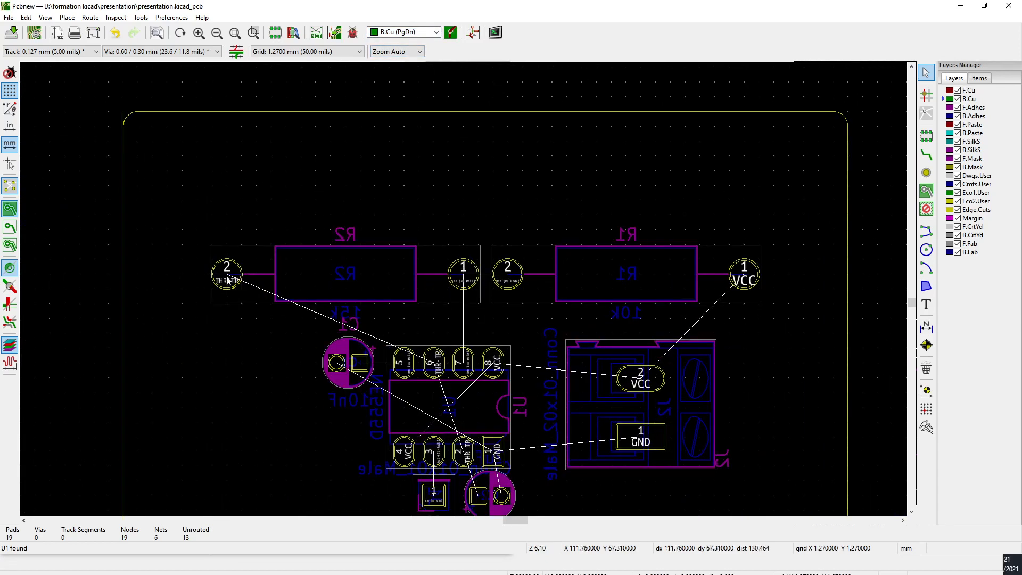
{"action": "left_click", "coordinate": [47, 51]}
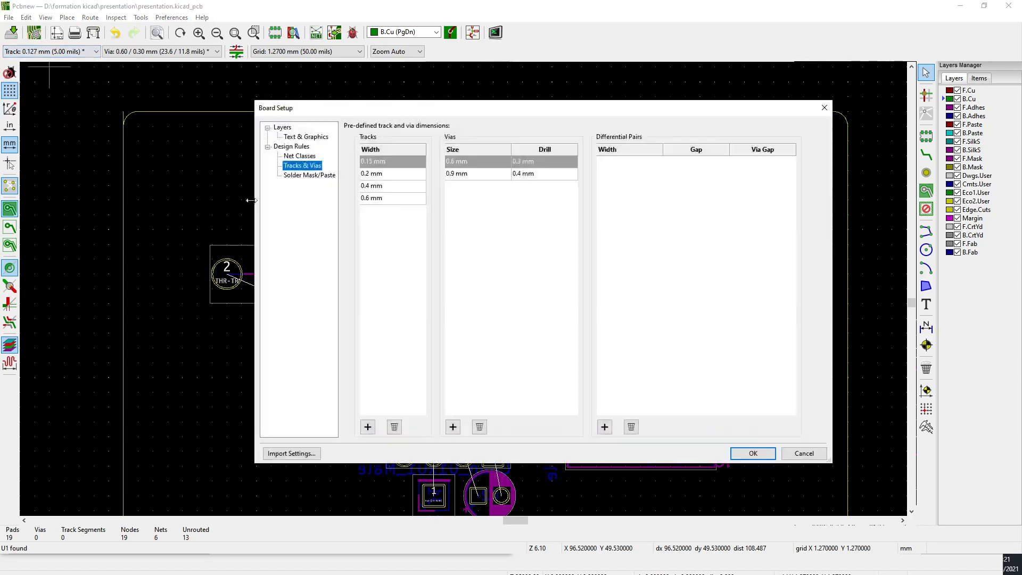
{"action": "left_click", "coordinate": [368, 426]}
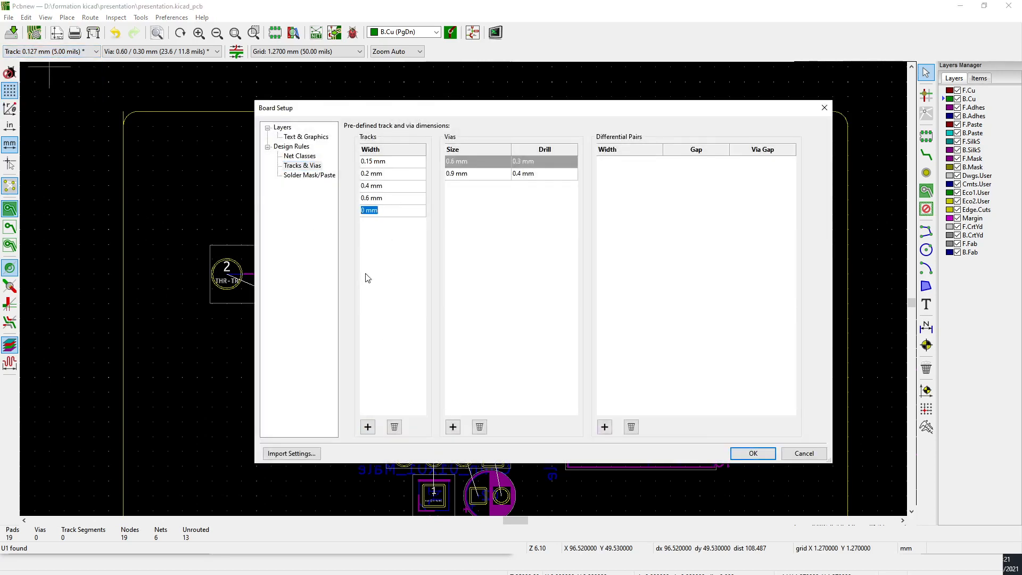
{"action": "type", "text": "0.8mm"}
{"action": "key", "text": "Return"}
{"action": "left_click", "coordinate": [313, 158]}
{"action": "left_click", "coordinate": [303, 166]}
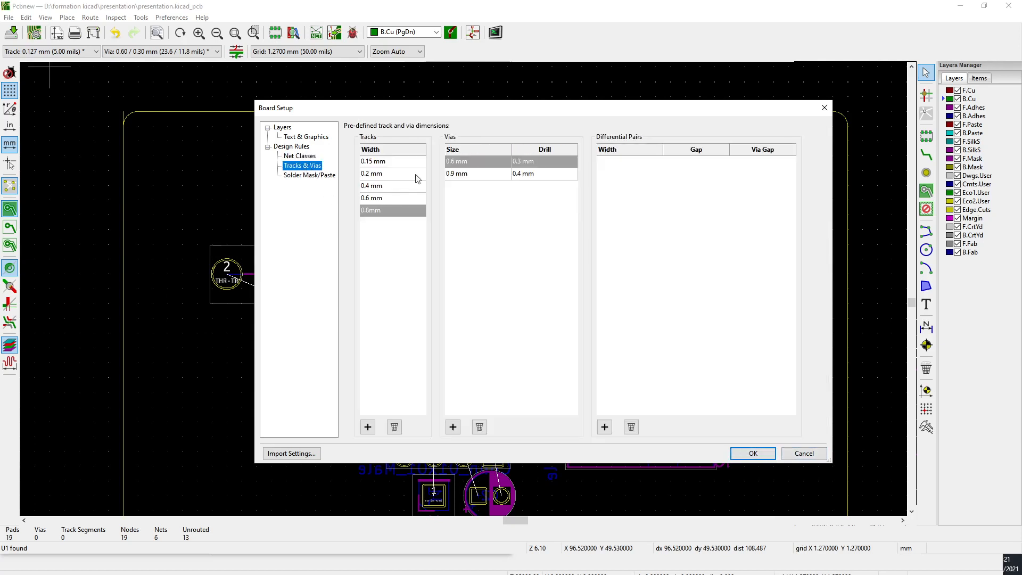
{"action": "left_click", "coordinate": [752, 453]}
Route a 0.8 mm wide VCC track on B.Cu from U1 pad 8 to J2 pad 2
{"action": "left_click", "coordinate": [59, 51]}
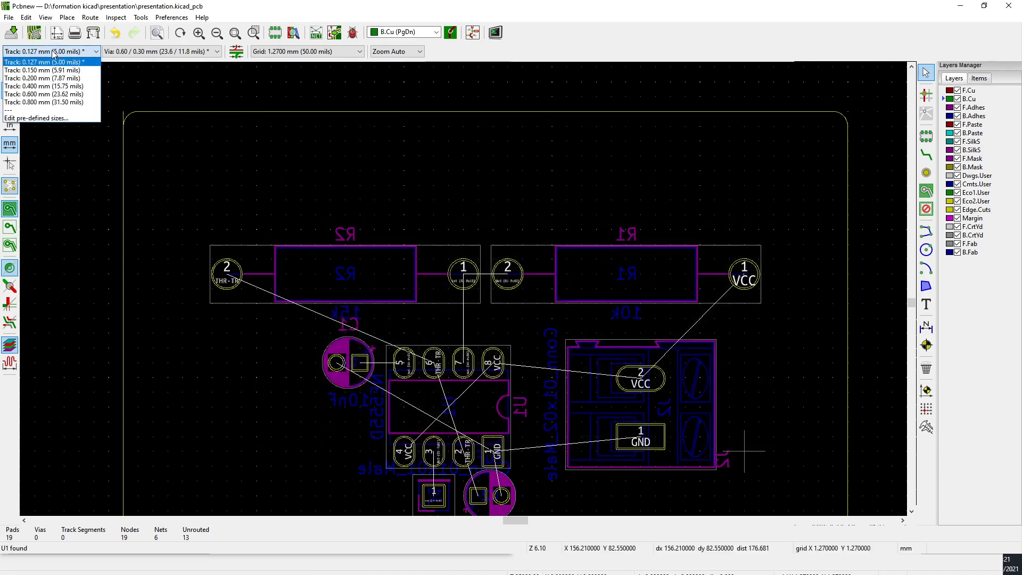
{"action": "left_click", "coordinate": [47, 102]}
{"action": "scroll", "coordinate": [468, 281], "scroll_direction": "up", "scroll_amount": 4}
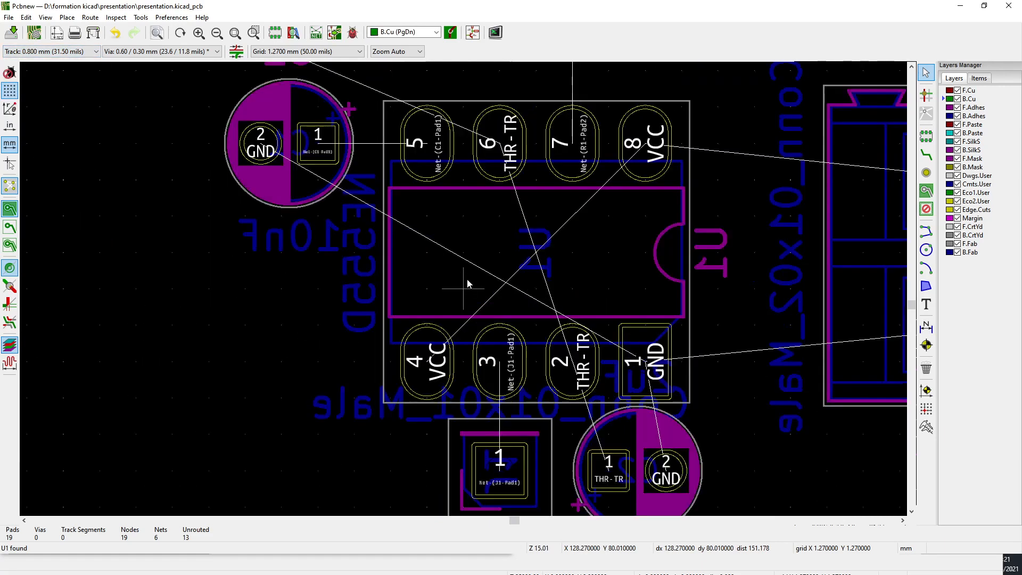
{"action": "middle_click_drag", "start_coordinate": [506, 307], "coordinate": [371, 307]}
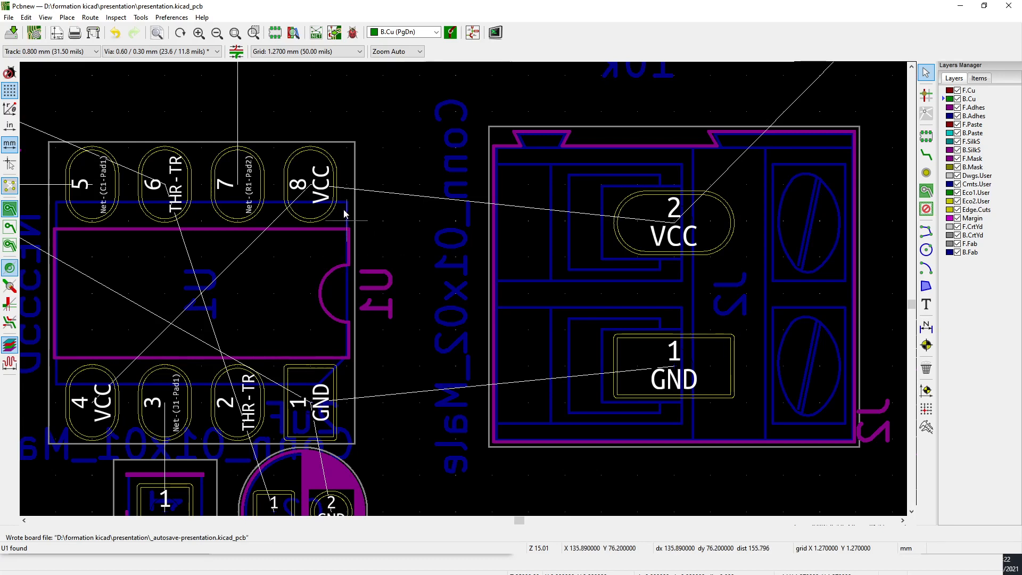
{"action": "left_click", "coordinate": [319, 178]}
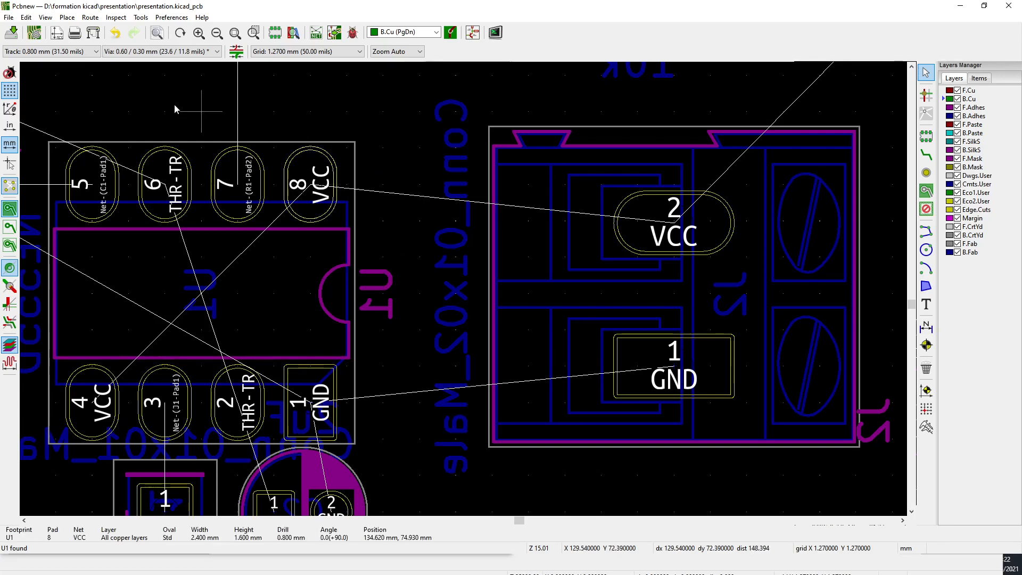
{"action": "left_click", "coordinate": [201, 110]}
{"action": "key", "text": "x"}
{"action": "left_click", "coordinate": [309, 187]}
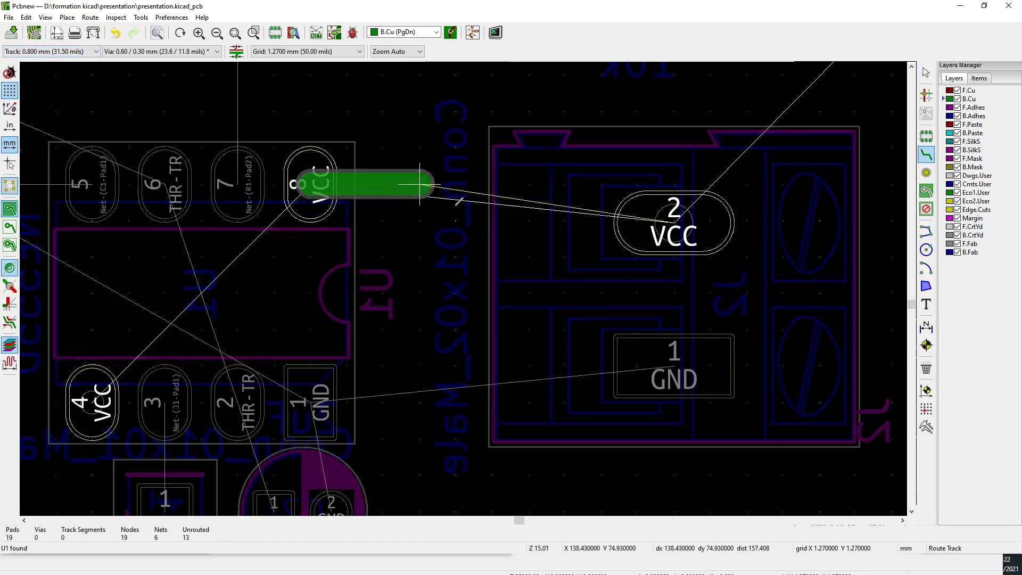
{"action": "left_click", "coordinate": [673, 218]}
Route the GND track from U1 pad 1 to J2 pad 1 and the VCC track from J2 pad 2 to R1 pad 1
{"action": "left_click", "coordinate": [319, 400]}
{"action": "left_click", "coordinate": [660, 367]}
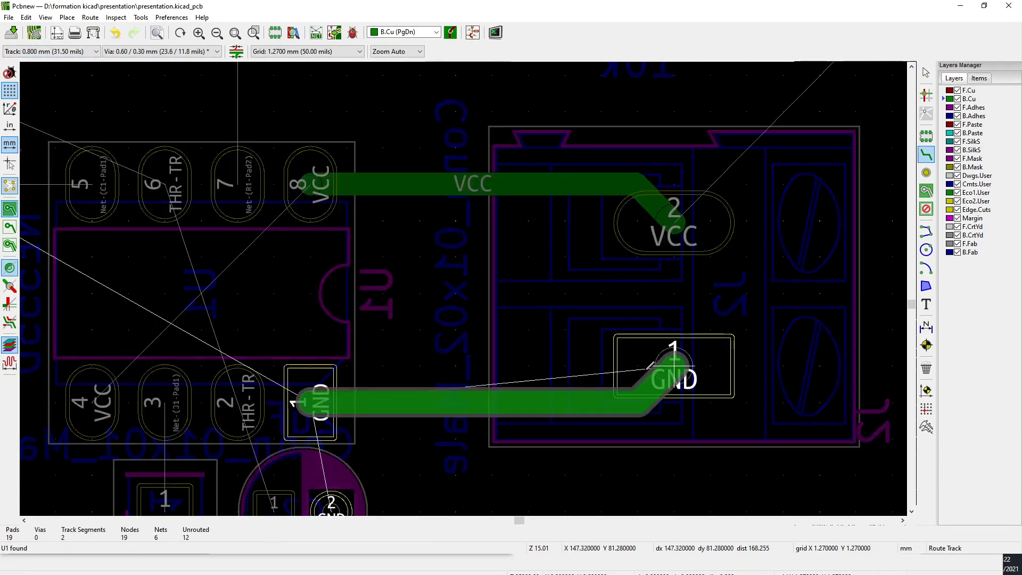
{"action": "scroll", "coordinate": [468, 280], "scroll_direction": "down", "scroll_amount": 3}
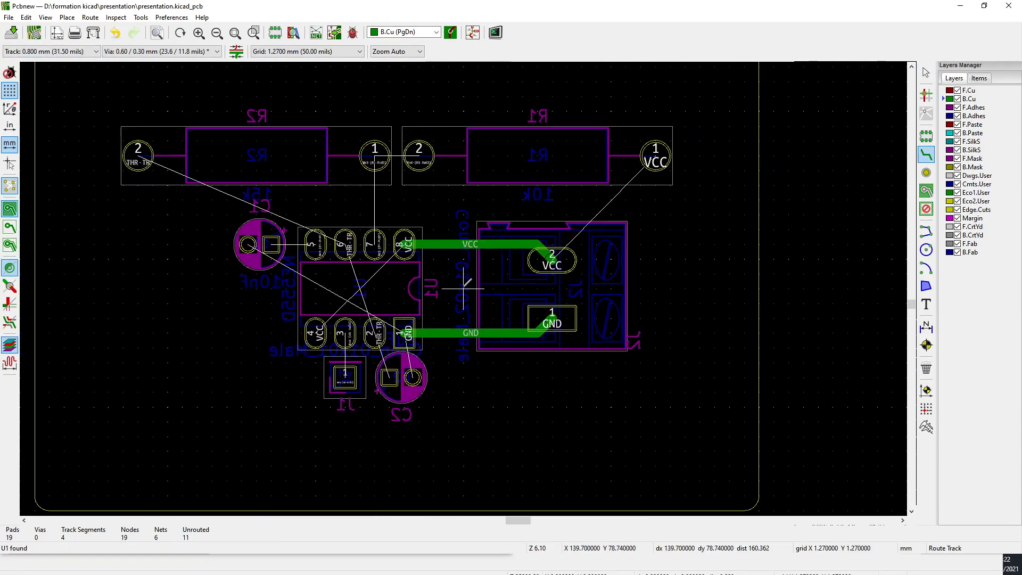
{"action": "left_click", "coordinate": [552, 260]}
{"action": "left_click", "coordinate": [655, 157]}
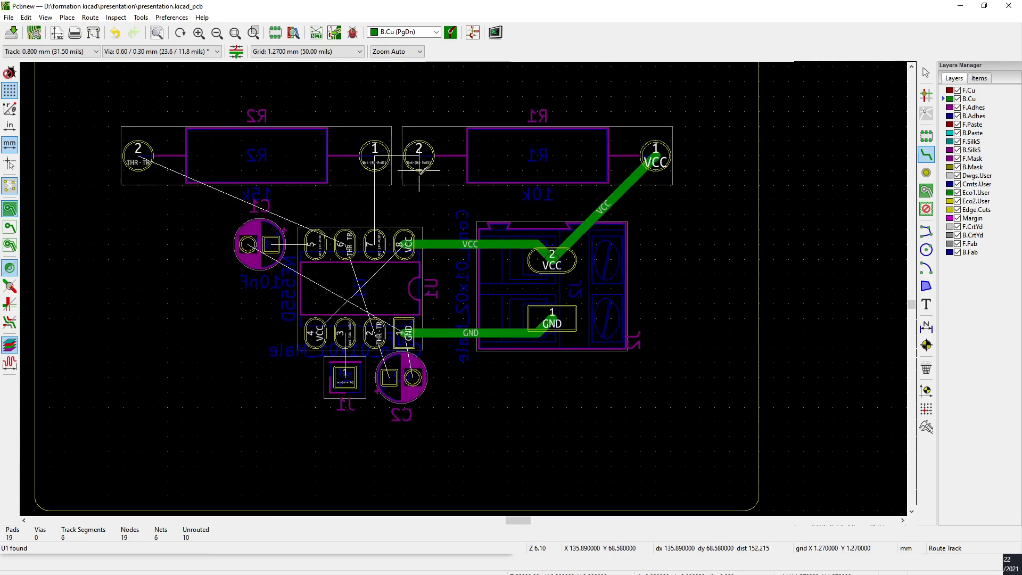
Route a GND track from C2 pad 2 below J1 and around U1's left side to C1 pad 2
{"action": "scroll", "coordinate": [390, 260], "scroll_direction": "up", "scroll_amount": 3}
{"action": "middle_click_drag", "start_coordinate": [499, 398], "coordinate": [568, 222]}
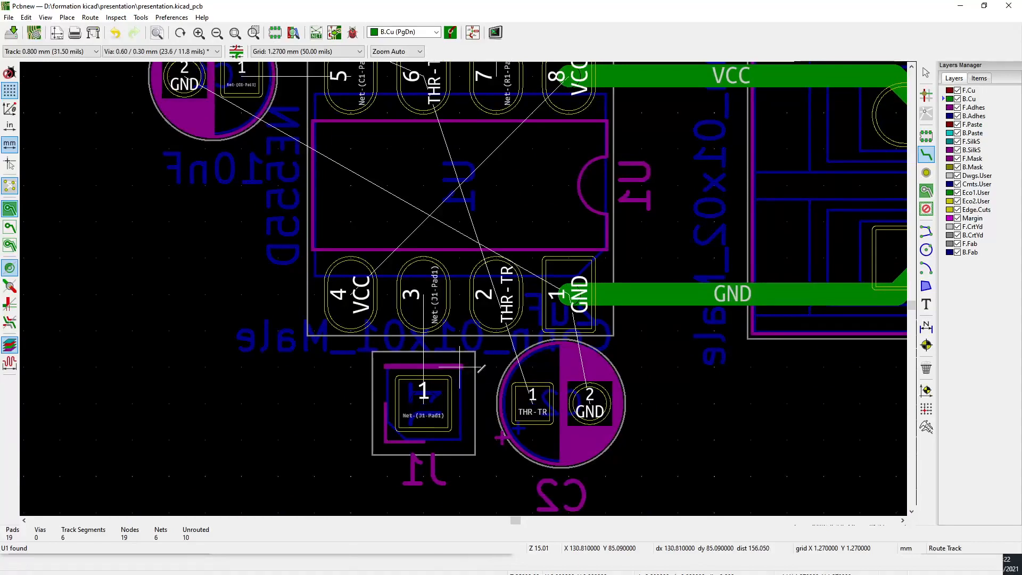
{"action": "scroll", "coordinate": [385, 294], "scroll_direction": "down", "scroll_amount": 1}
{"action": "middle_click_drag", "start_coordinate": [463, 229], "coordinate": [440, 350]}
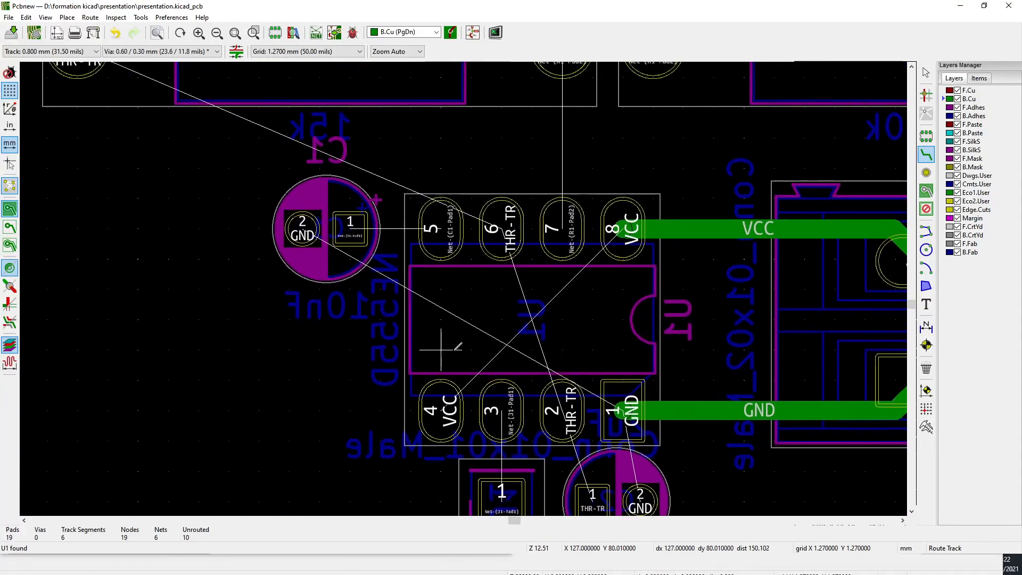
{"action": "middle_click_drag", "start_coordinate": [470, 312], "coordinate": [437, 446]}
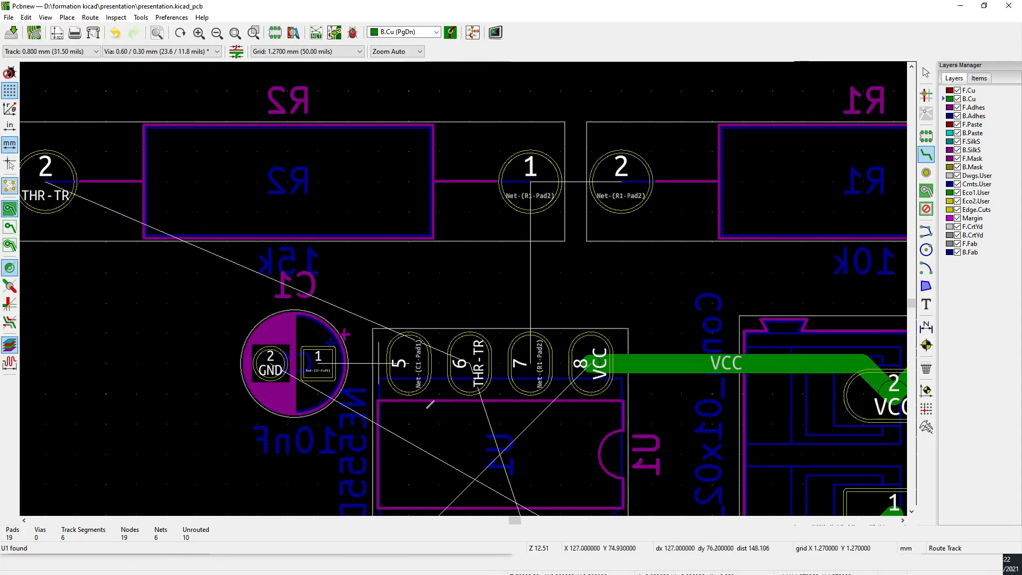
{"action": "scroll", "coordinate": [409, 423], "scroll_direction": "up", "scroll_amount": 1}
{"action": "middle_click_drag", "start_coordinate": [464, 288], "coordinate": [443, 109]}
{"action": "scroll", "coordinate": [484, 309], "scroll_direction": "down", "scroll_amount": 4}
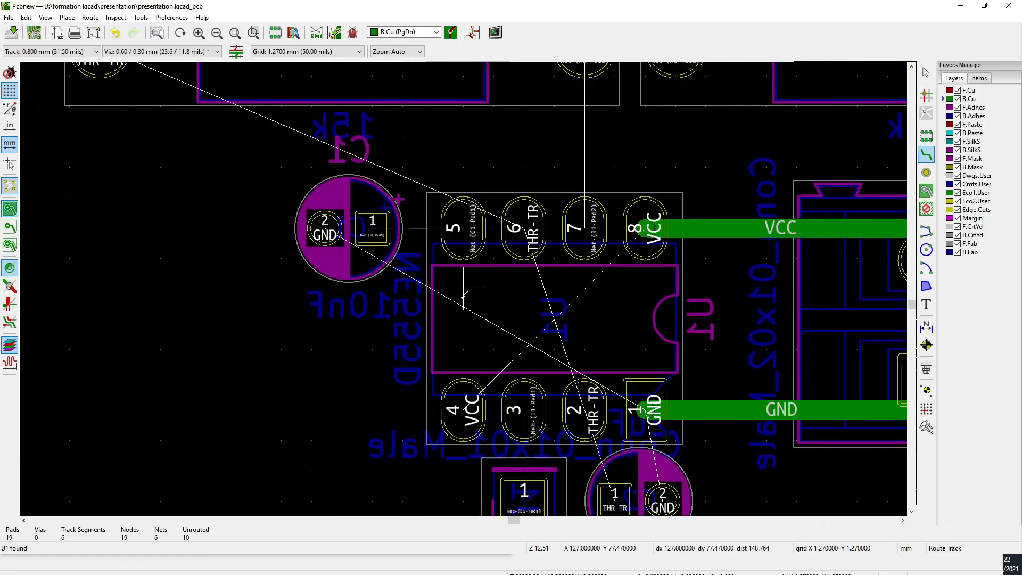
{"action": "scroll", "coordinate": [560, 392], "scroll_direction": "up", "scroll_amount": 8}
{"action": "left_click", "coordinate": [463, 295]}
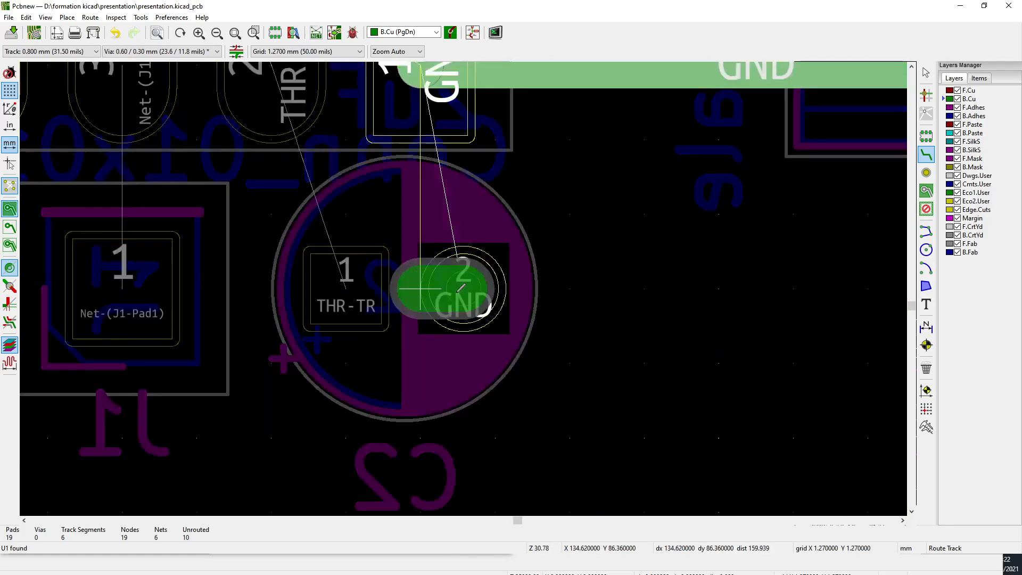
{"action": "scroll", "coordinate": [417, 293], "scroll_direction": "down", "scroll_amount": 8}
{"action": "left_click", "coordinate": [464, 348]}
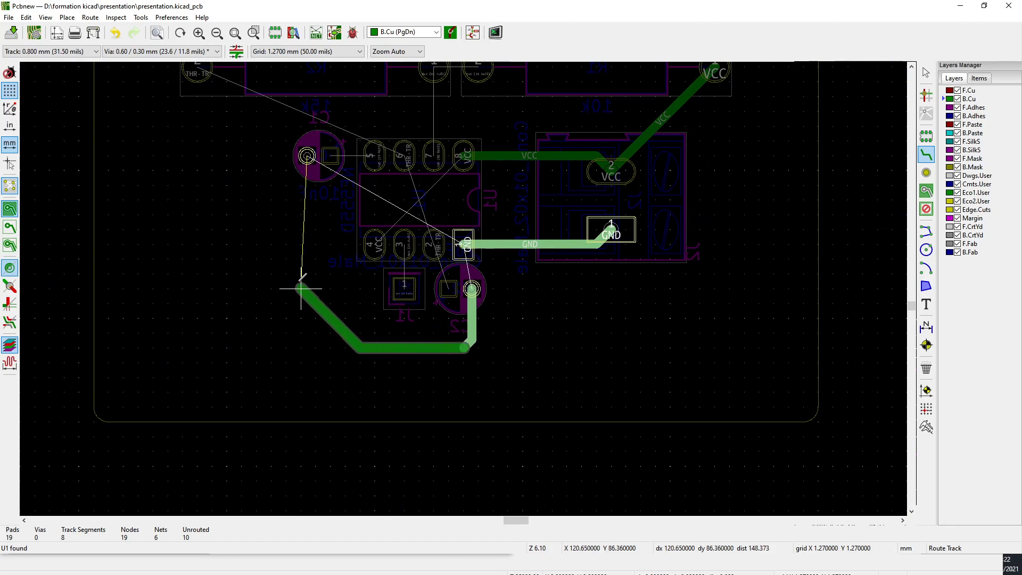
{"action": "left_click", "coordinate": [307, 155]}
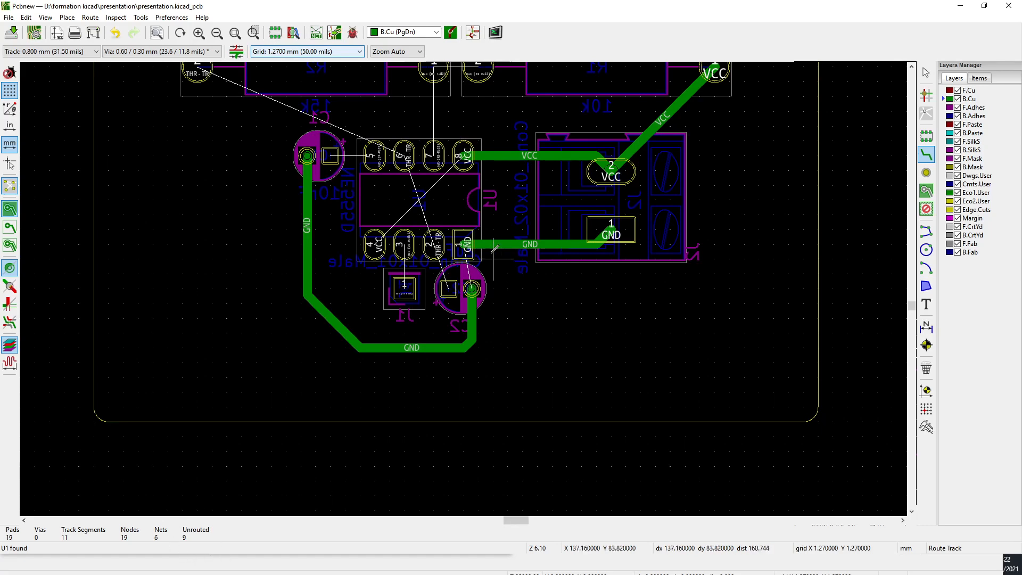
Route 0.4 mm B.Cu tracks linking R2 pad 1 to R1 pad 2 and to U1 pad 7
{"action": "scroll", "coordinate": [433, 200], "scroll_direction": "down", "scroll_amount": 2}
{"action": "scroll", "coordinate": [463, 287], "scroll_direction": "up", "scroll_amount": 5}
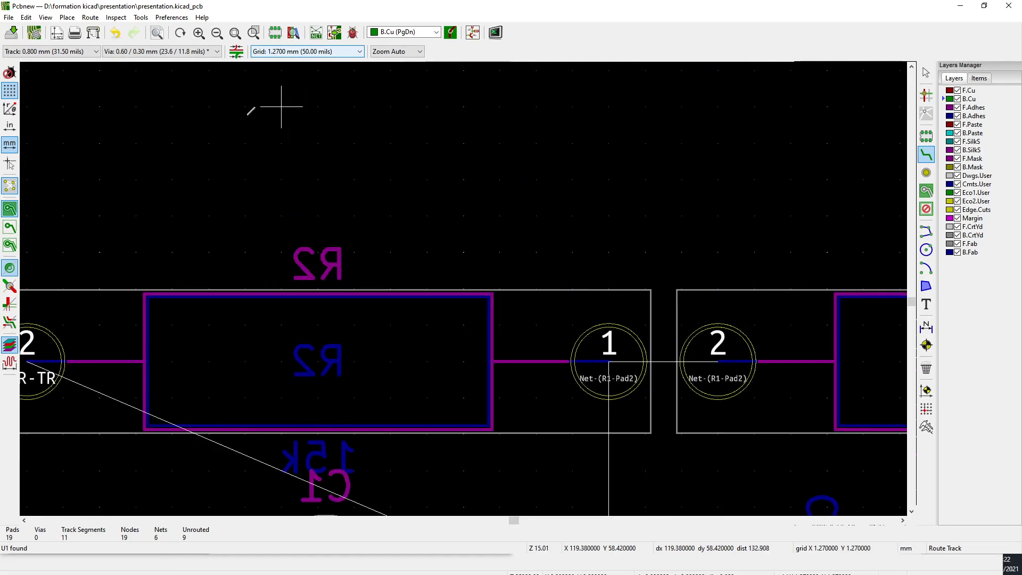
{"action": "scroll", "coordinate": [563, 304], "scroll_direction": "down", "scroll_amount": 1}
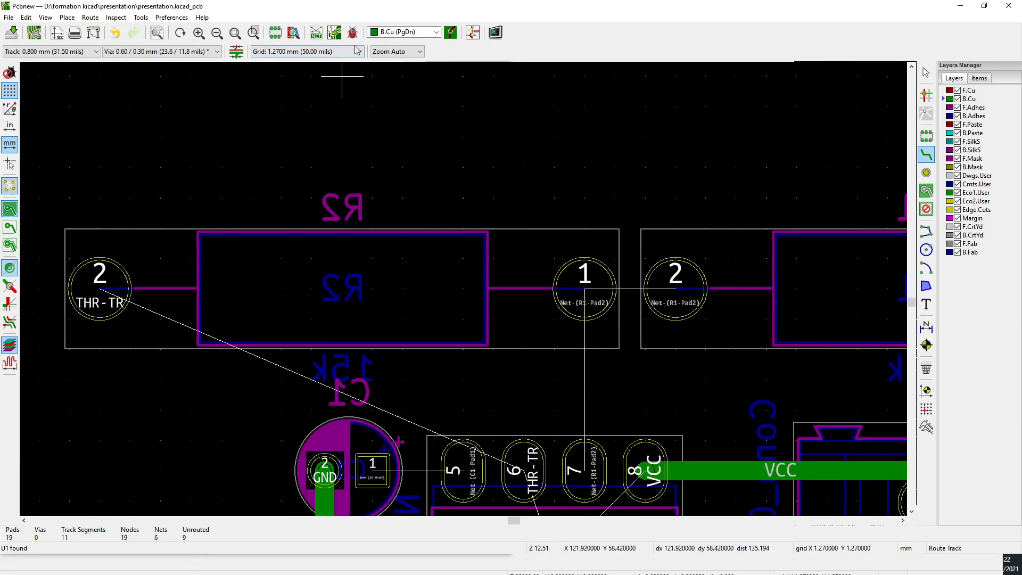
{"action": "left_click", "coordinate": [96, 51]}
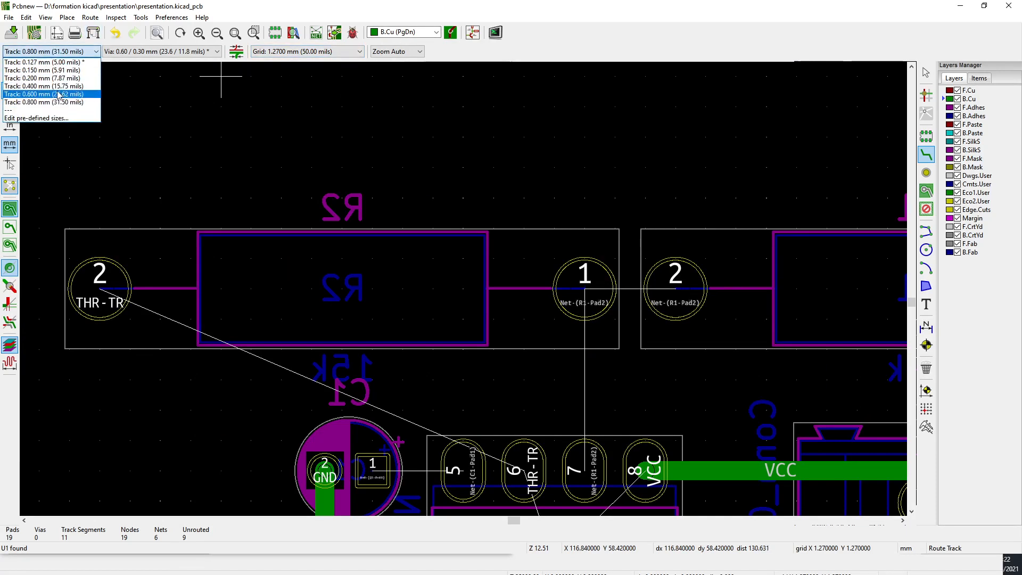
{"action": "left_click", "coordinate": [43, 90]}
{"action": "left_click", "coordinate": [584, 290]}
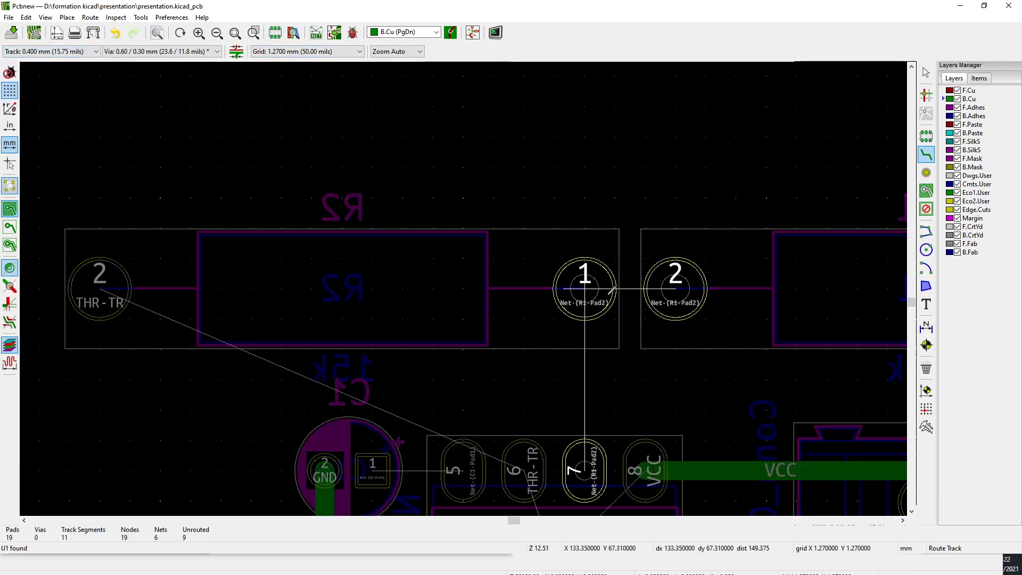
{"action": "left_click", "coordinate": [675, 290]}
{"action": "left_click", "coordinate": [586, 470]}
{"action": "left_click", "coordinate": [584, 294]}
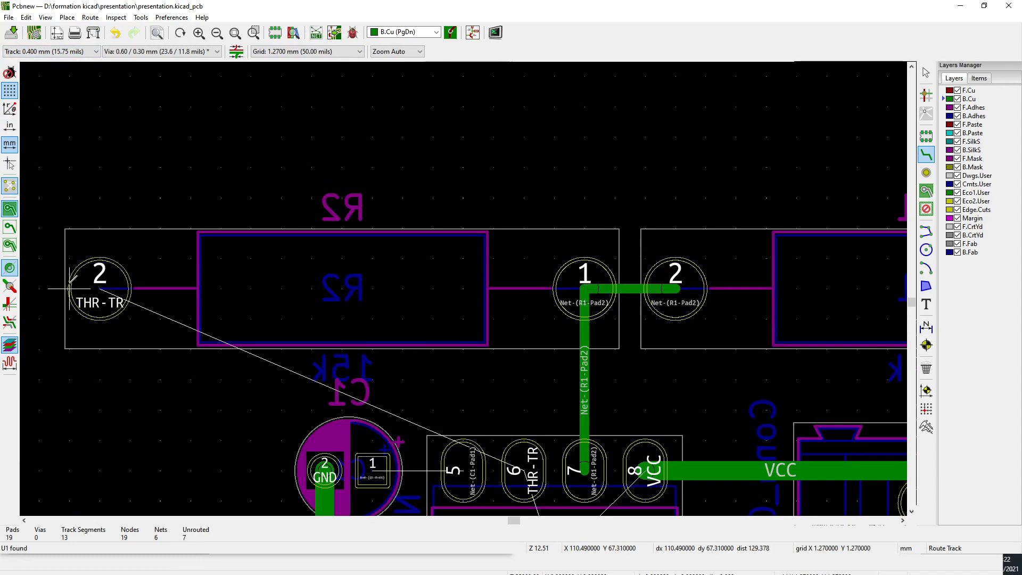
{"action": "left_click", "coordinate": [99, 288]}
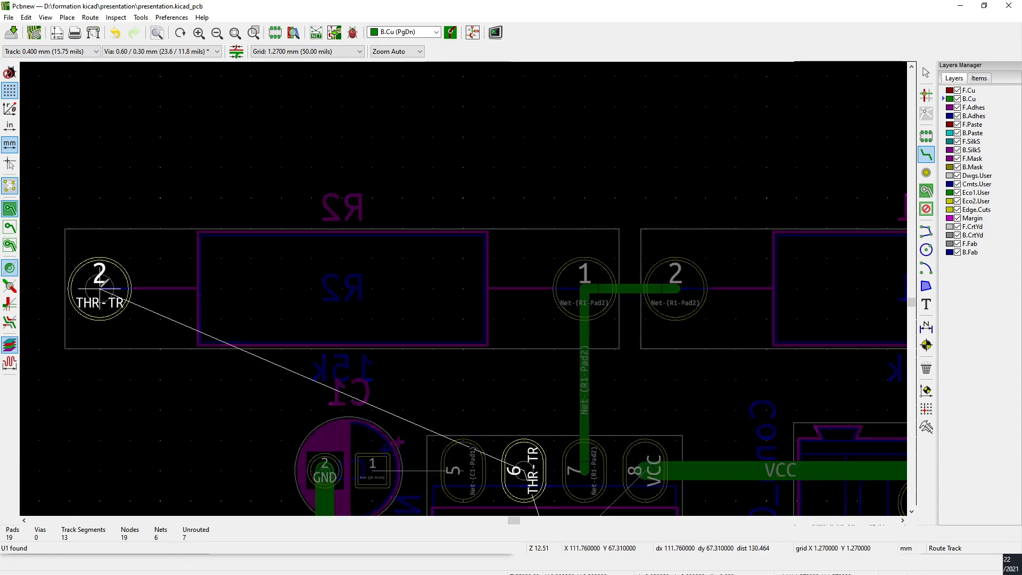
{"action": "left_click", "coordinate": [282, 349]}
{"action": "key", "text": "Escape"}
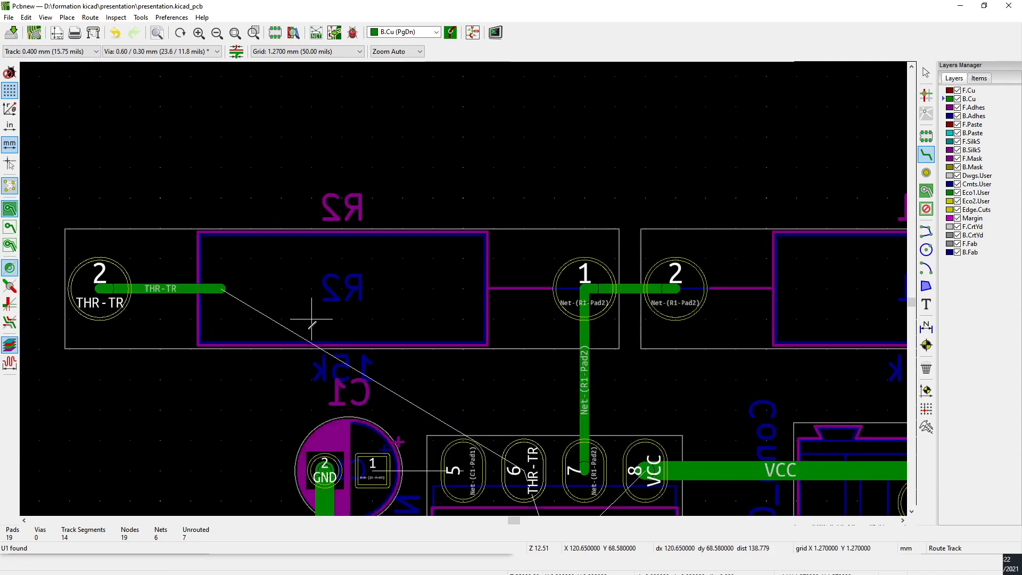
{"action": "key", "text": "ctrl+z"}
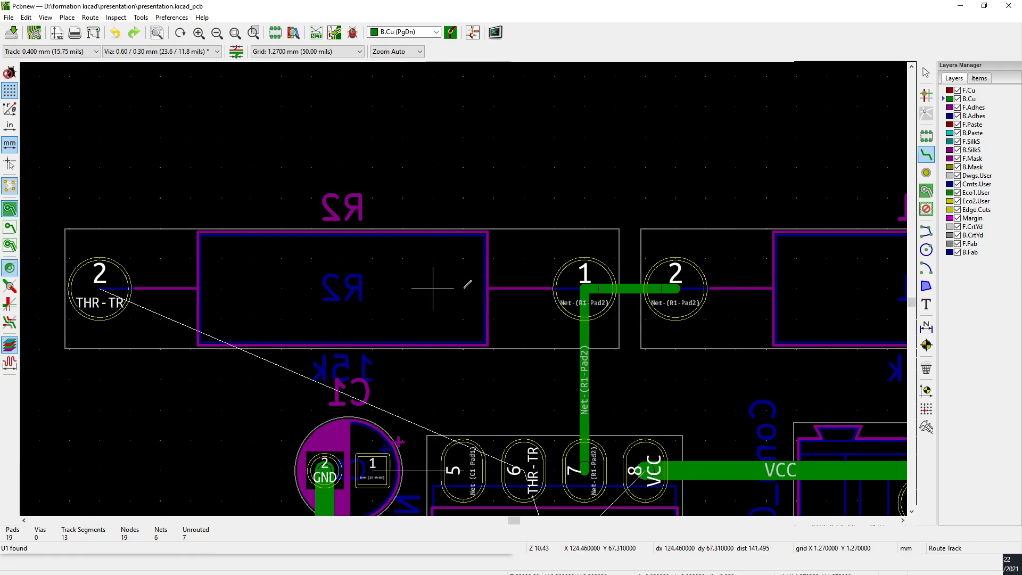
{"action": "scroll", "coordinate": [432, 288], "scroll_direction": "down", "scroll_amount": 5}
{"action": "scroll", "coordinate": [426, 314], "scroll_direction": "up", "scroll_amount": 5}
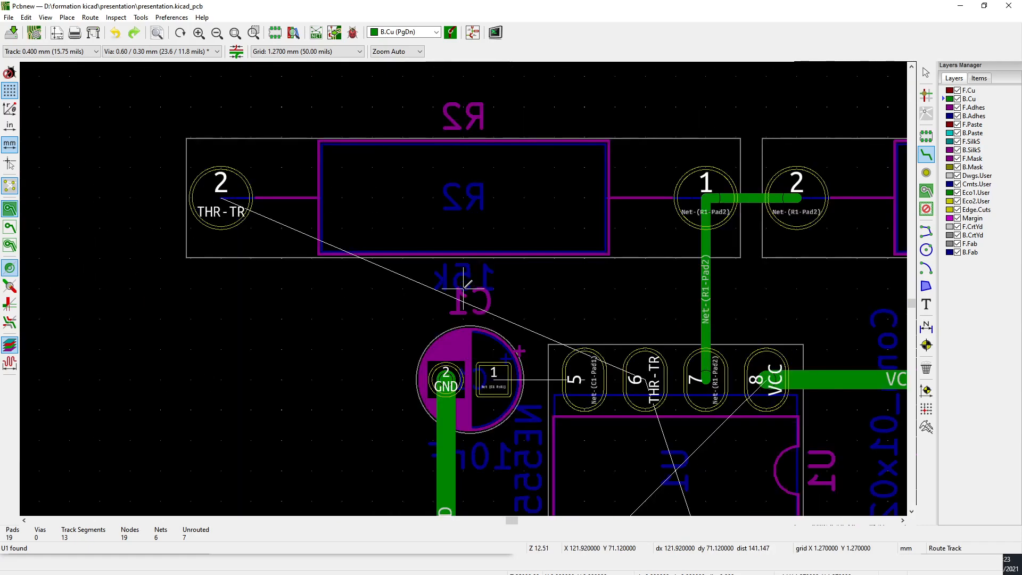
{"action": "left_click", "coordinate": [221, 198]}
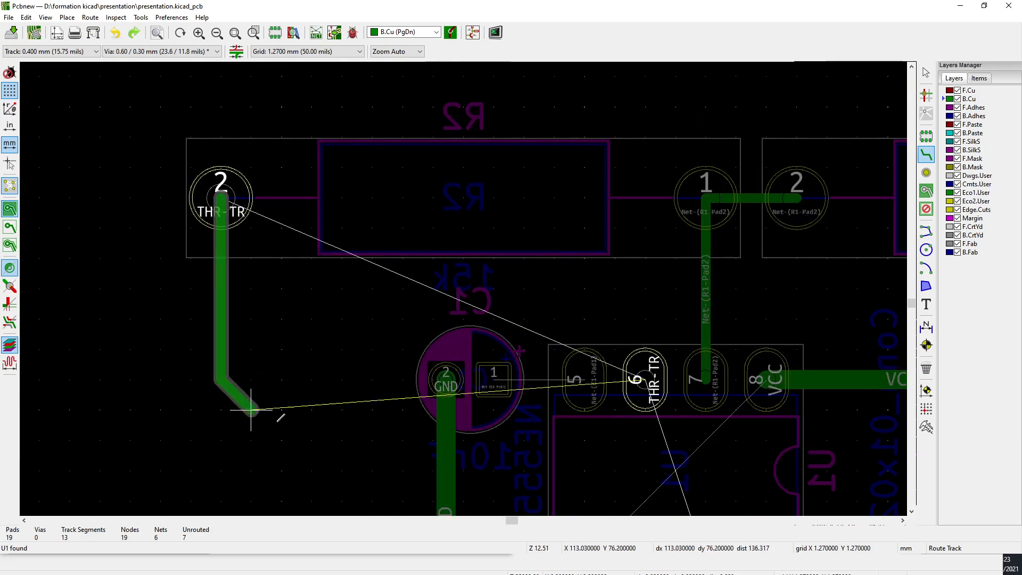
{"action": "middle_click_drag", "start_coordinate": [349, 406], "coordinate": [235, 222]}
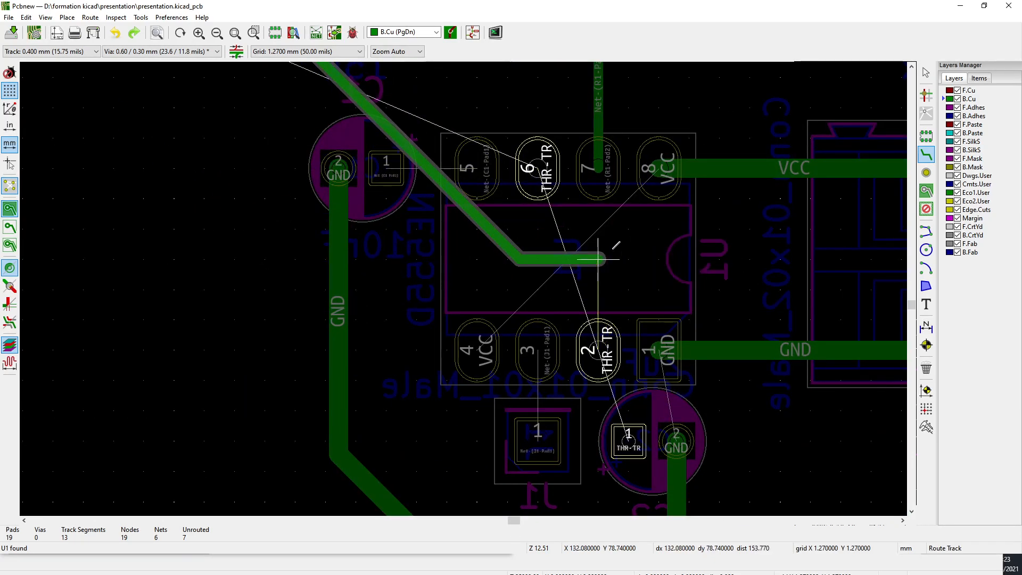
{"action": "key", "text": "Escape"}
Route a 0.4 mm THR-TR track on B.Cu from R2 pad 2 to U1 pad 6
{"action": "middle_click_drag", "start_coordinate": [256, 90], "coordinate": [230, 210]}
{"action": "left_click", "coordinate": [82, 108]}
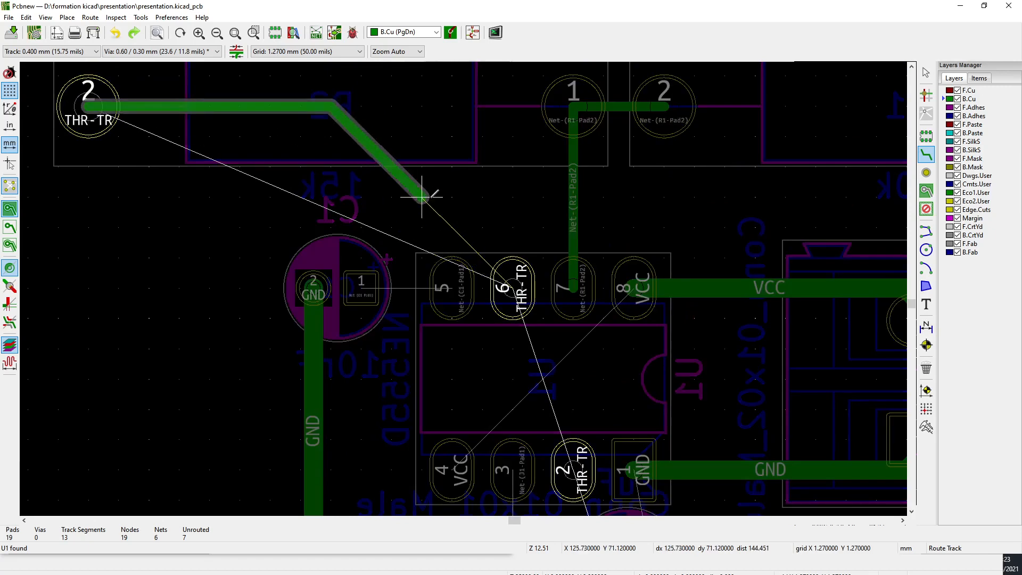
{"action": "left_click", "coordinate": [513, 282]}
Route 0.4 mm B.Cu tracks from U1 pad 5 to C1 pad 1 and from U1 pad 3 to J1 pad 1
{"action": "middle_click_drag", "start_coordinate": [542, 379], "coordinate": [497, 224]}
{"action": "left_click", "coordinate": [405, 164]}
{"action": "left_click", "coordinate": [319, 161]}
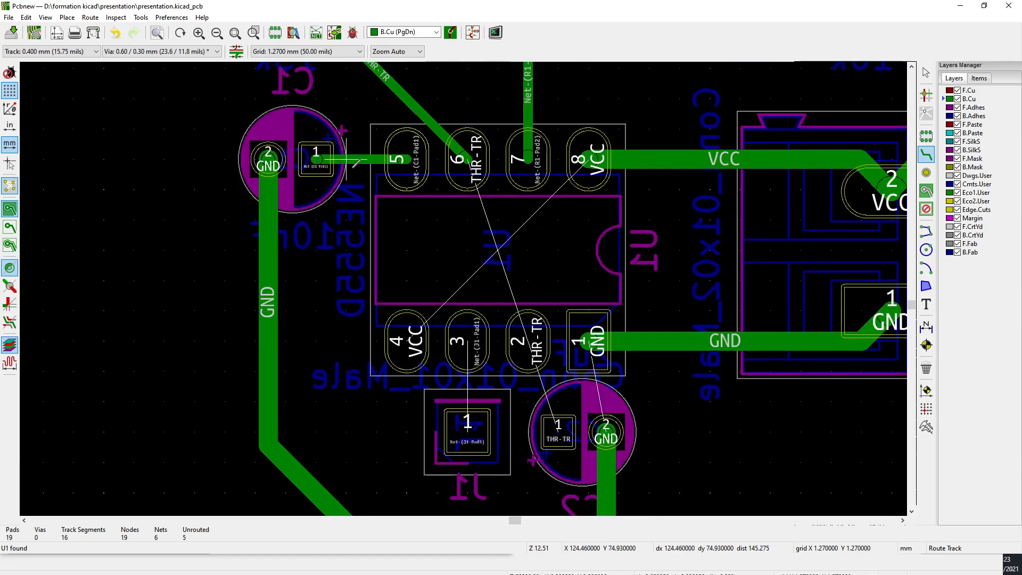
{"action": "left_click", "coordinate": [465, 356]}
{"action": "left_click", "coordinate": [467, 424]}
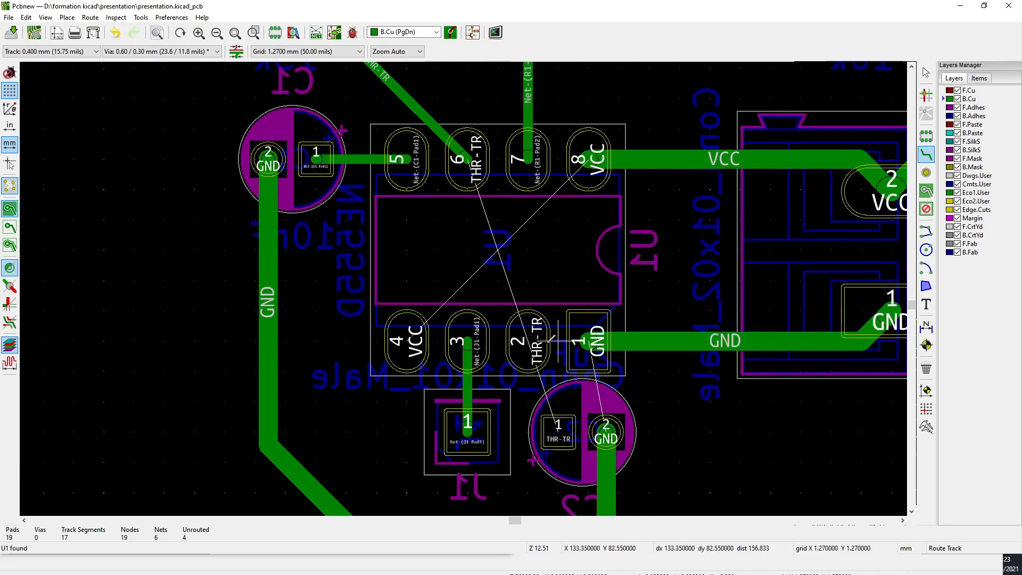
Route the THR-TR net on B.Cu from C2 pad 1 to U1 pad 2 and from U1 pad 6 to pad 2
{"action": "left_click", "coordinate": [558, 432]}
{"action": "left_click", "coordinate": [531, 343]}
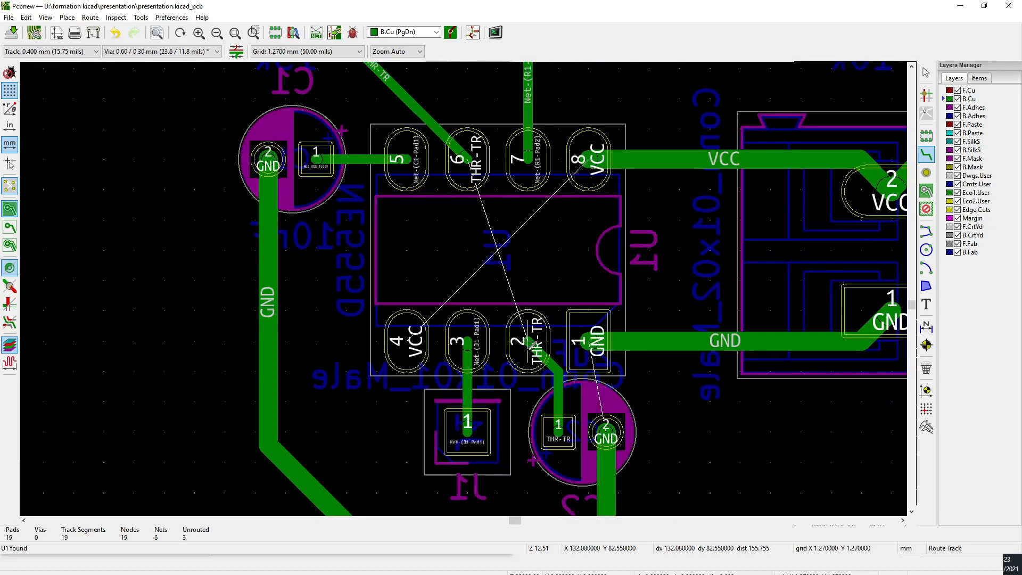
{"action": "left_click", "coordinate": [463, 160]}
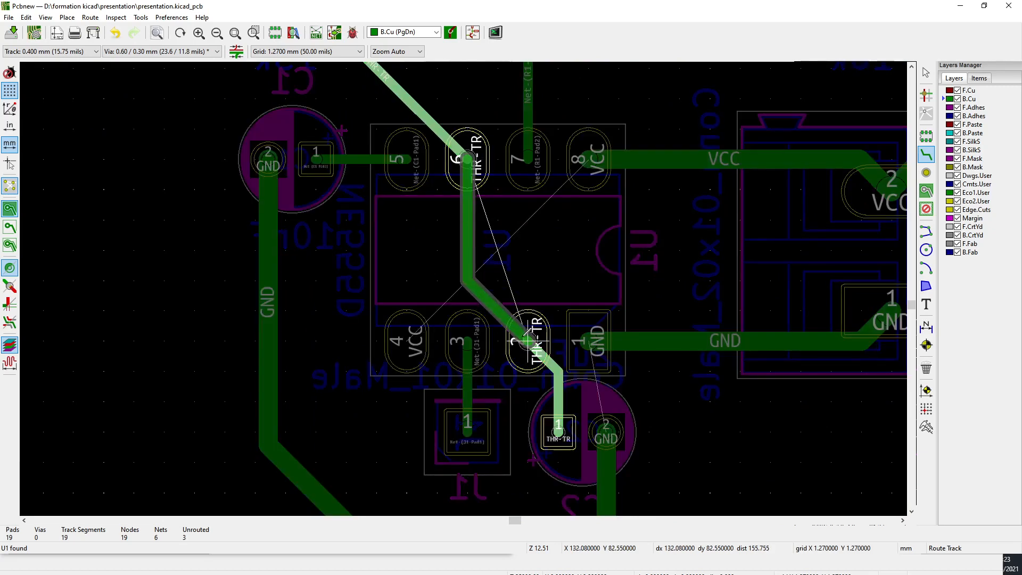
{"action": "left_click", "coordinate": [527, 341]}
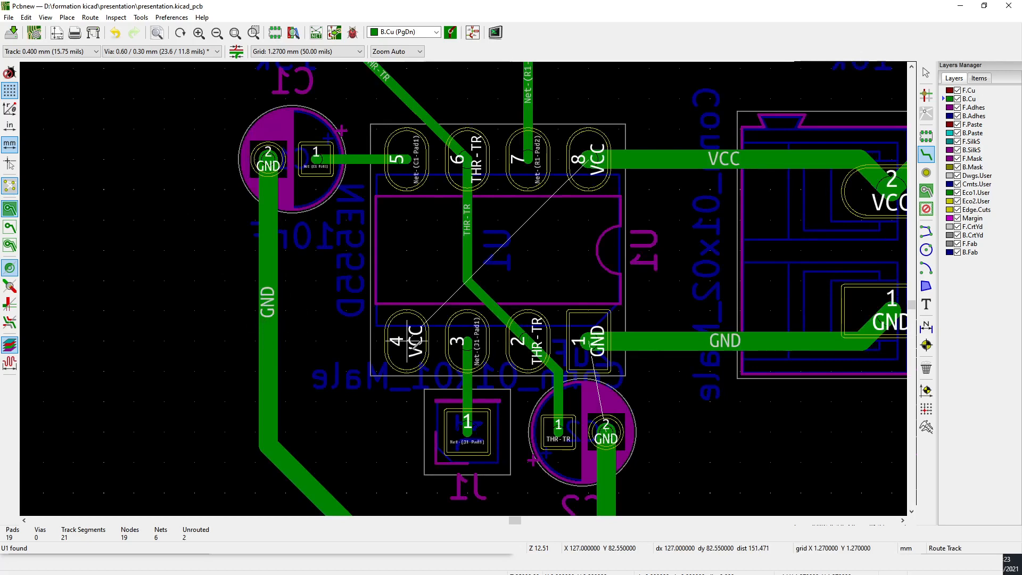
Examine the remaining unrouted VCC and GND connections around U1 and C2 and the space available for them
{"action": "scroll", "coordinate": [414, 348], "scroll_direction": "down", "scroll_amount": 5}
{"action": "scroll", "coordinate": [463, 289], "scroll_direction": "up", "scroll_amount": 5}
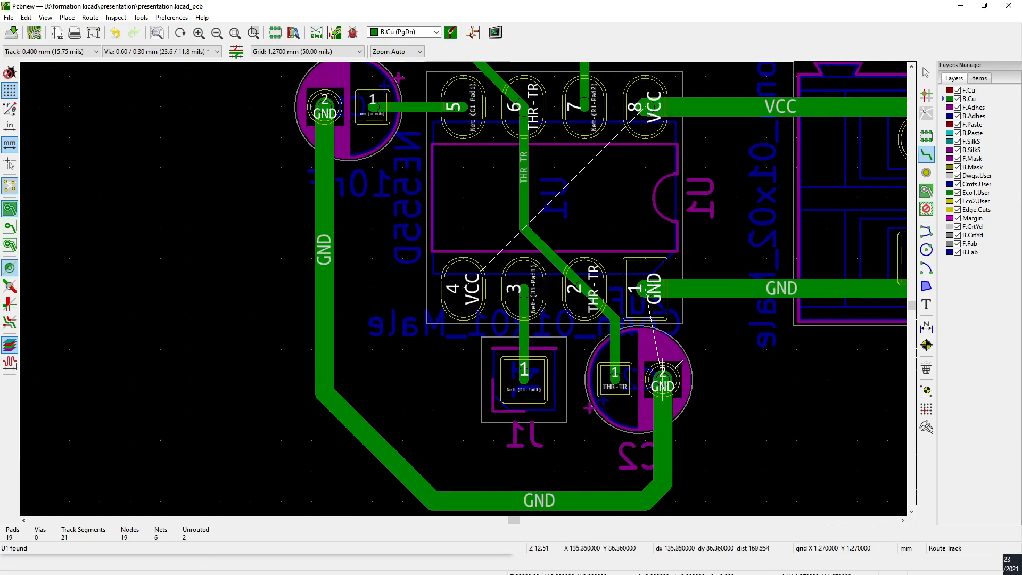
{"action": "scroll", "coordinate": [662, 379], "scroll_direction": "down", "scroll_amount": 4}
{"action": "scroll", "coordinate": [463, 288], "scroll_direction": "up", "scroll_amount": 4}
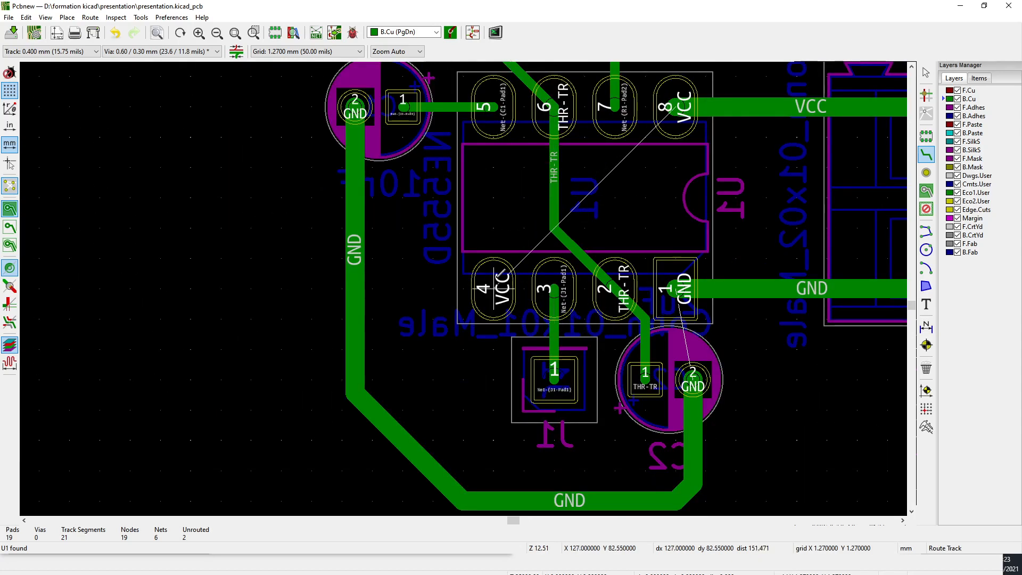
{"action": "scroll", "coordinate": [483, 287], "scroll_direction": "down", "scroll_amount": 1}
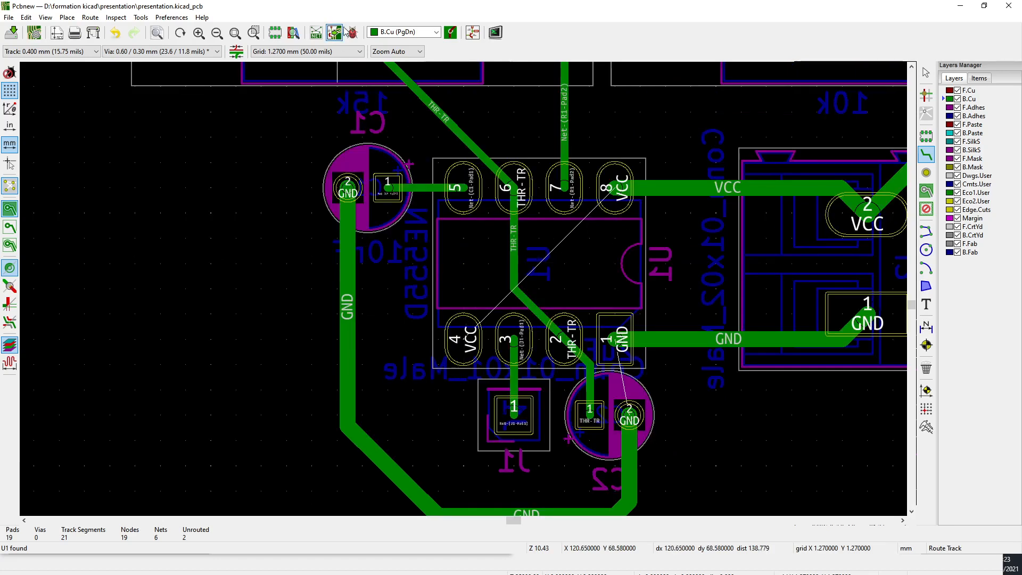
{"action": "left_click", "coordinate": [401, 33]}
{"action": "left_click", "coordinate": [403, 50]}
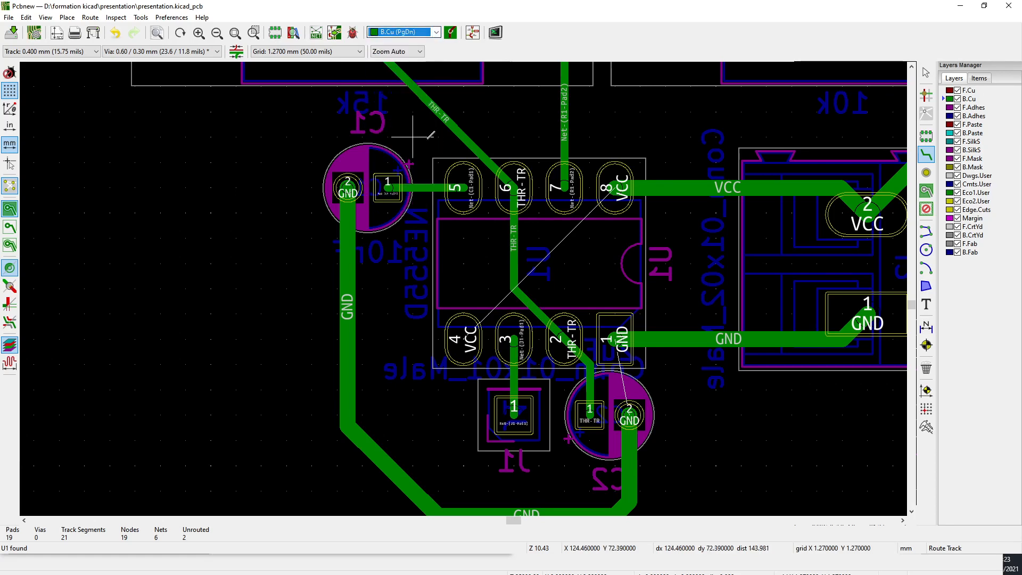
{"action": "scroll", "coordinate": [438, 188], "scroll_direction": "down", "scroll_amount": 3}
{"action": "scroll", "coordinate": [468, 296], "scroll_direction": "up", "scroll_amount": 1}
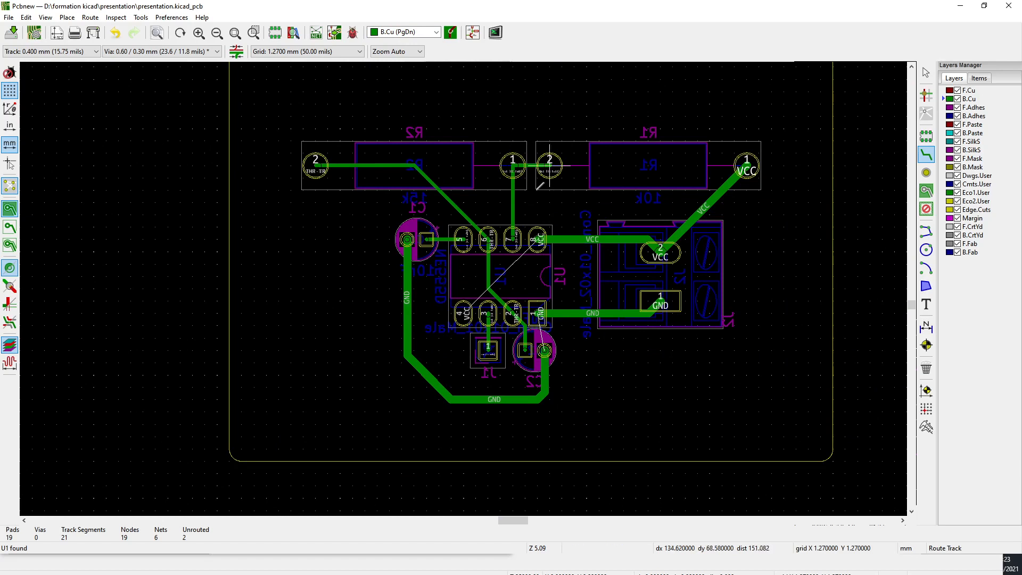
{"action": "middle_click_drag", "start_coordinate": [548, 204], "coordinate": [532, 283]}
{"action": "scroll", "coordinate": [531, 282], "scroll_direction": "up", "scroll_amount": 1}
{"action": "middle_click_drag", "start_coordinate": [440, 271], "coordinate": [450, 175]}
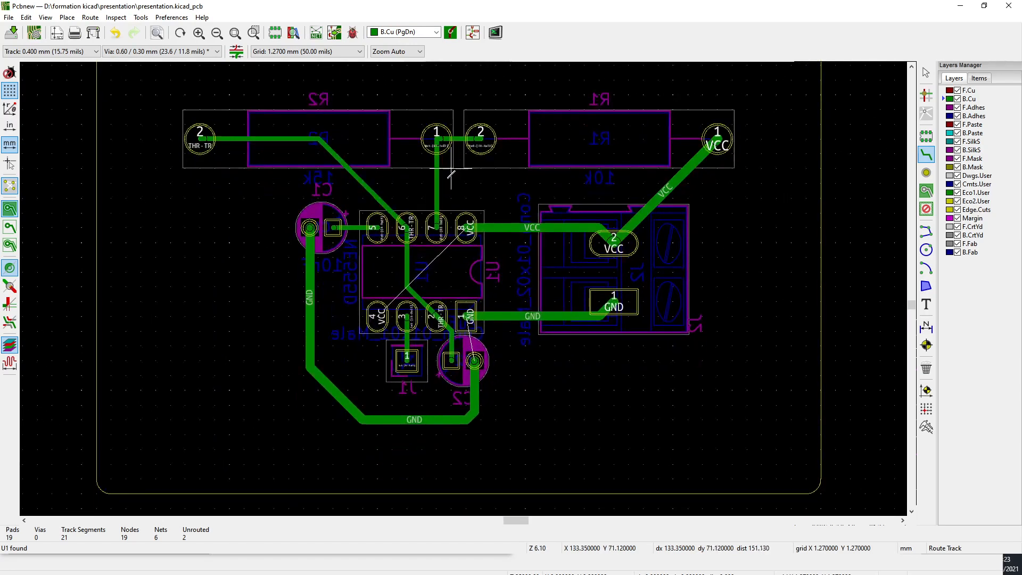
{"action": "scroll", "coordinate": [463, 288], "scroll_direction": "up", "scroll_amount": 5}
{"action": "scroll", "coordinate": [463, 288], "scroll_direction": "down", "scroll_amount": 3}
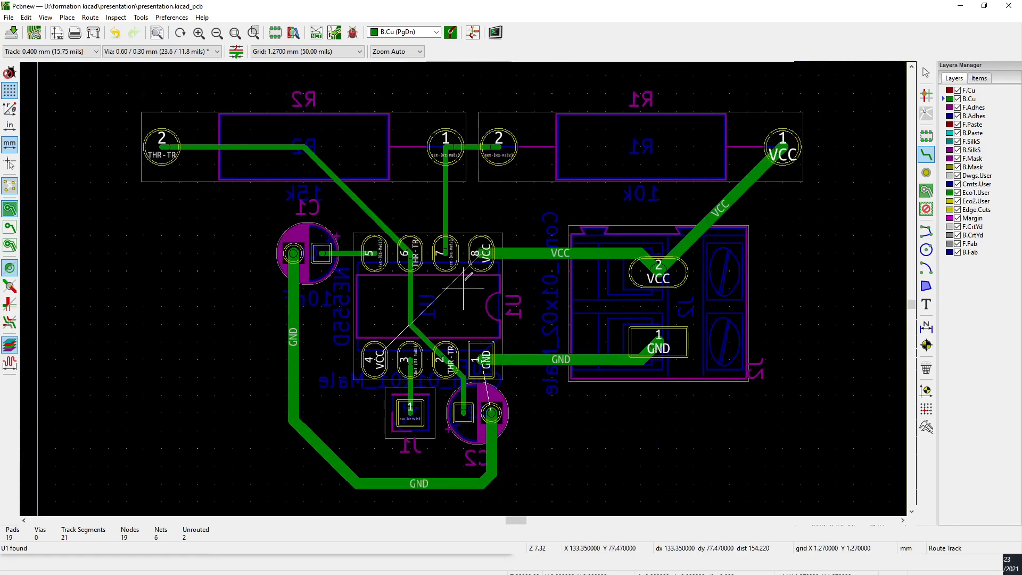
Route a 0.8 mm wide VCC track on F.Cu diagonally from U1 pad 4 to U1 pad 8
{"action": "left_click", "coordinate": [404, 32]}
{"action": "left_click", "coordinate": [408, 42]}
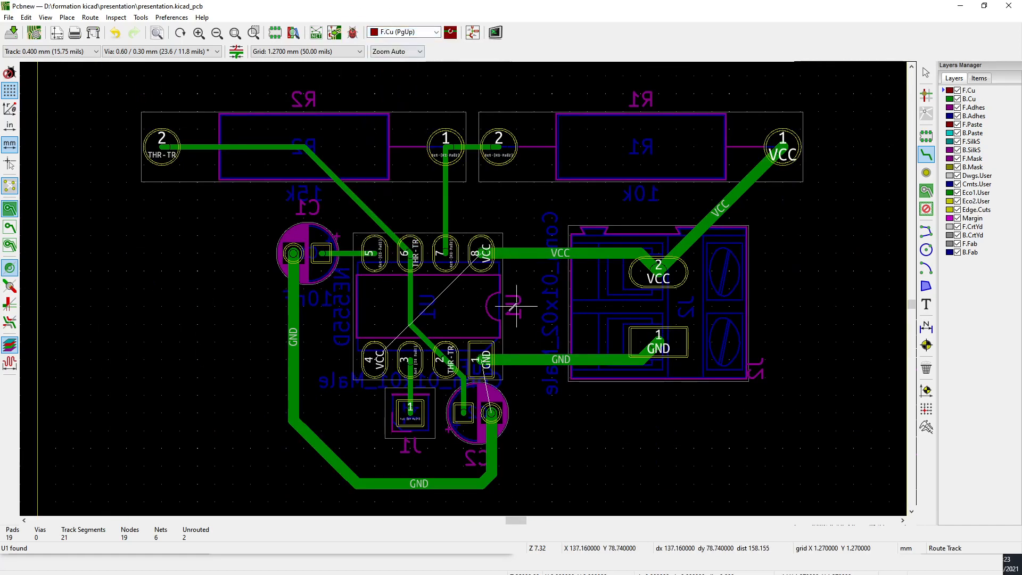
{"action": "left_click", "coordinate": [68, 52]}
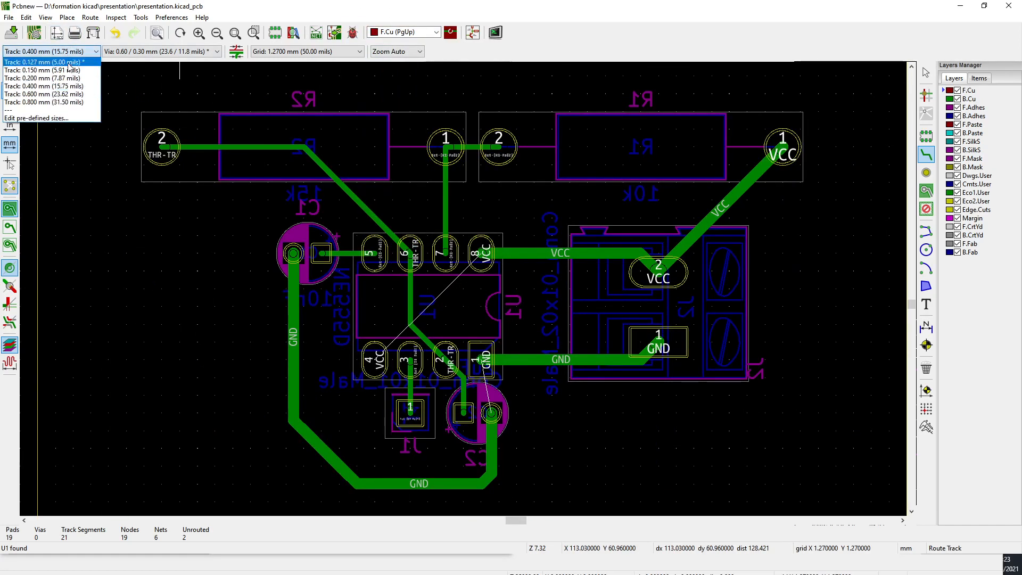
{"action": "left_click", "coordinate": [76, 107]}
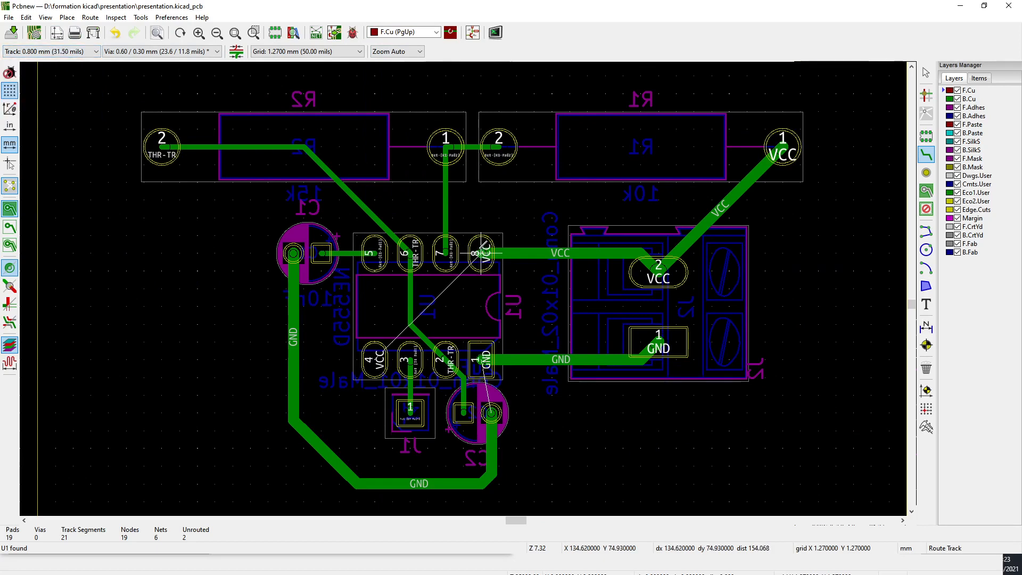
{"action": "left_click", "coordinate": [374, 356]}
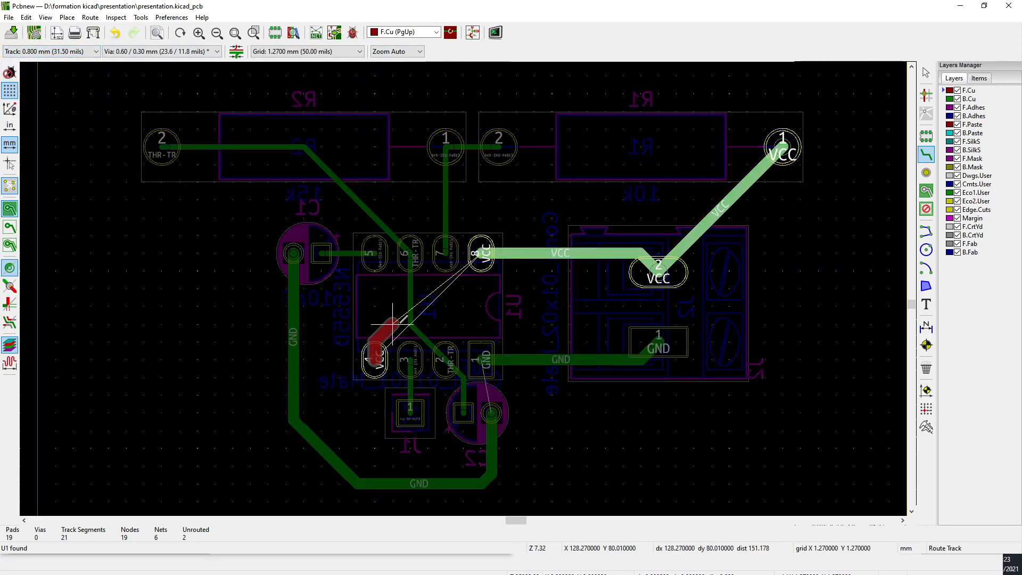
{"action": "left_click", "coordinate": [478, 255]}
{"action": "scroll", "coordinate": [391, 322], "scroll_direction": "up", "scroll_amount": 3}
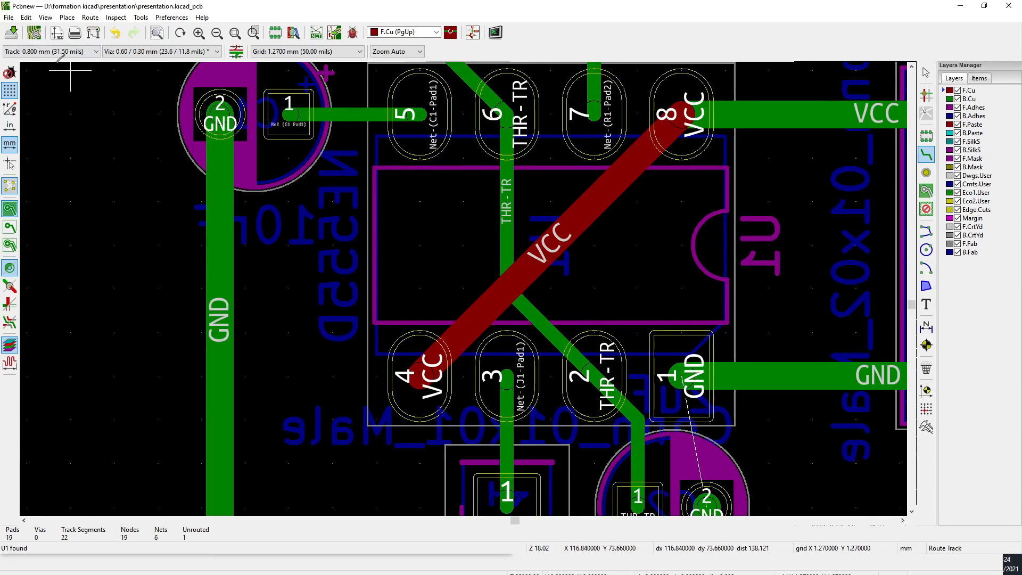
Inspect the crossing of the VCC and THR-TR tracks inside U1, switching the active layer between F.Cu and B.Cu
{"action": "key", "text": "Escape"}
{"action": "left_click", "coordinate": [541, 324]}
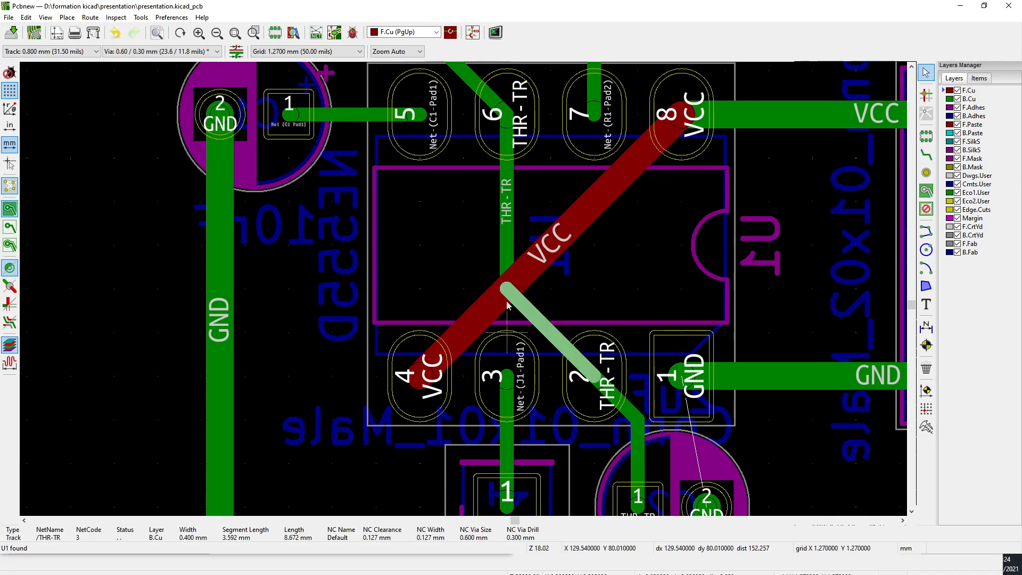
{"action": "left_click", "coordinate": [496, 278]}
{"action": "left_click", "coordinate": [548, 369]}
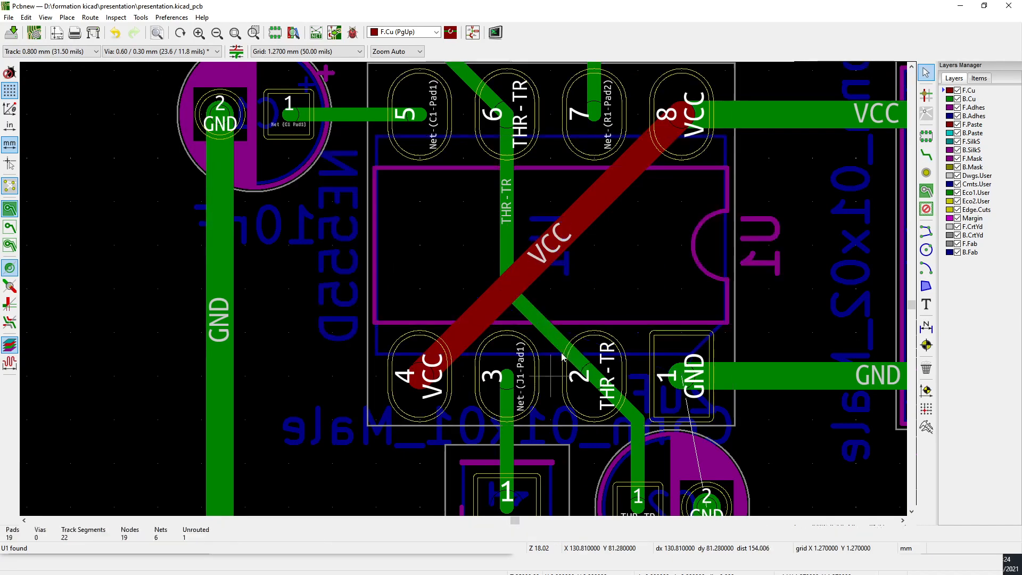
{"action": "left_click", "coordinate": [548, 335]}
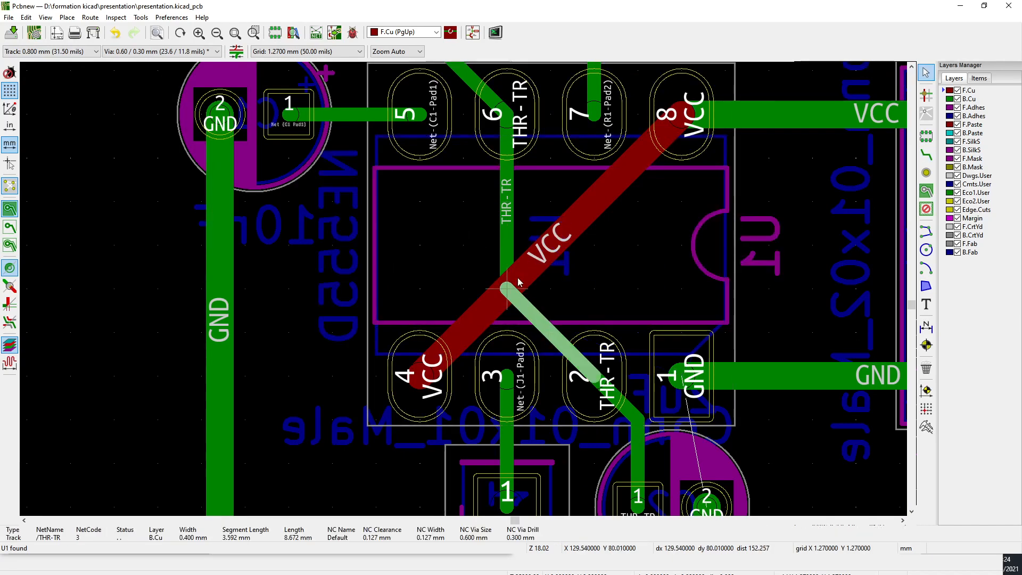
{"action": "left_click", "coordinate": [579, 282]}
{"action": "key", "text": "Escape"}
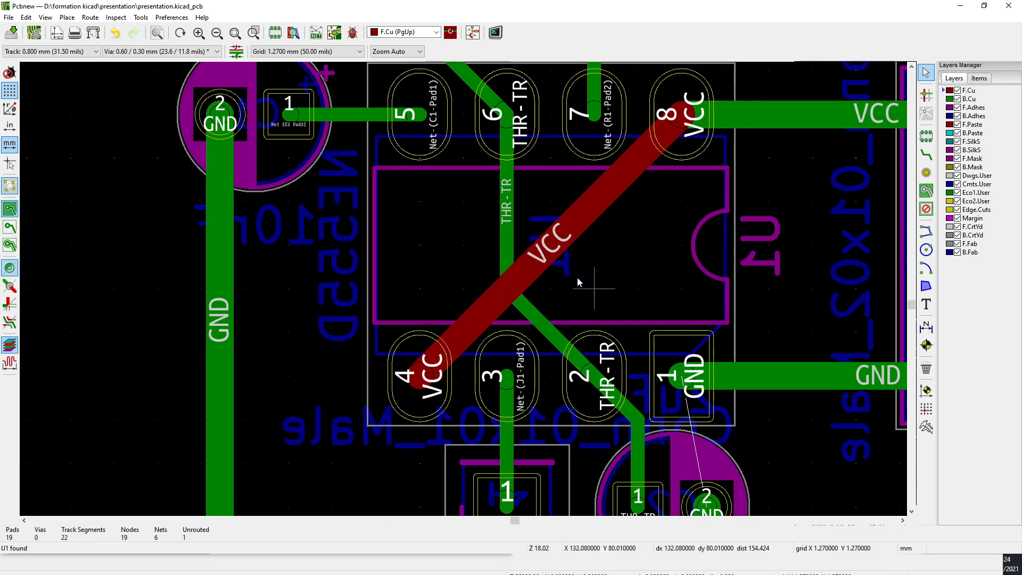
{"action": "key", "text": "Page_Down"}
{"action": "key", "text": "Page_Up"}
{"action": "key", "text": "Page_Down"}
{"action": "key", "text": "Page_Up"}
{"action": "key", "text": "Page_Down"}
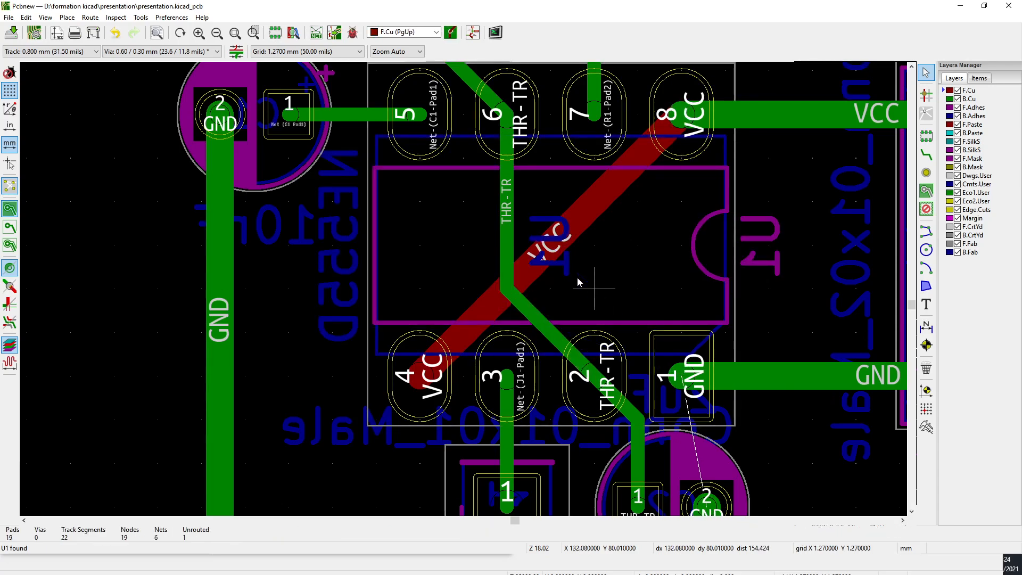
{"action": "key", "text": "Page_Up"}
{"action": "left_click", "coordinate": [530, 309]}
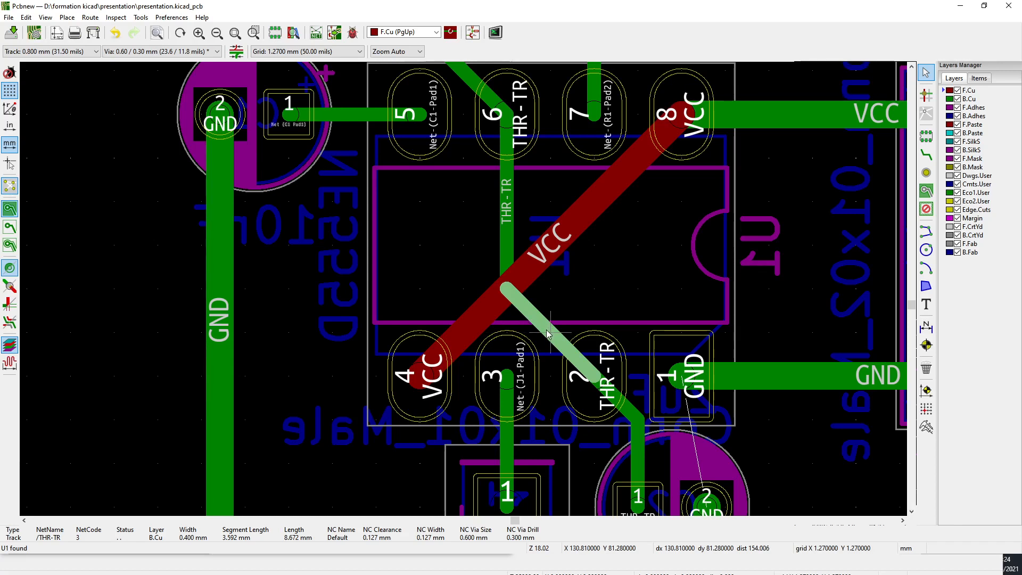
Delete the diagonal and vertical THR-TR track segments between U1 pads 2 and 6
{"action": "key", "text": "Delete"}
{"action": "left_click", "coordinate": [515, 212]}
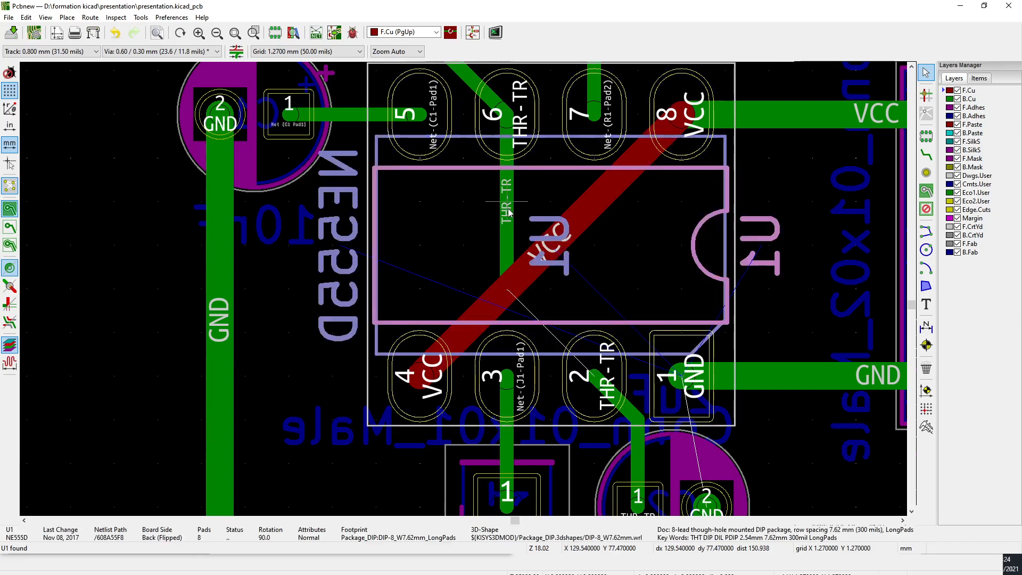
{"action": "left_click", "coordinate": [509, 213]}
{"action": "key", "text": "Delete"}
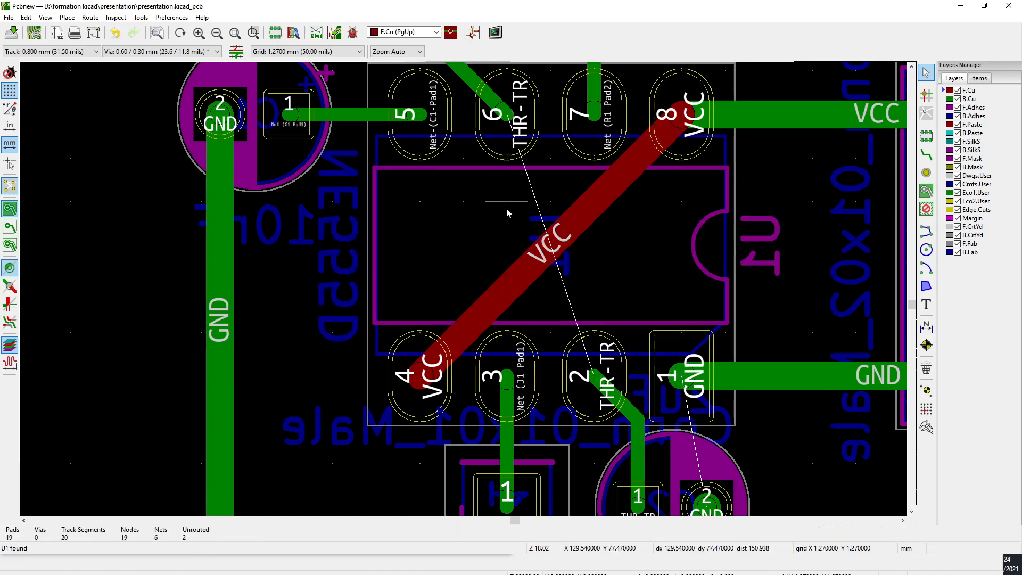
Route a 0.4 mm THR-TR track on B.Cu straight down from U1 pad 6, then diagonally across the VCC track to pad 2
{"action": "left_click", "coordinate": [96, 51]}
{"action": "left_click", "coordinate": [42, 86]}
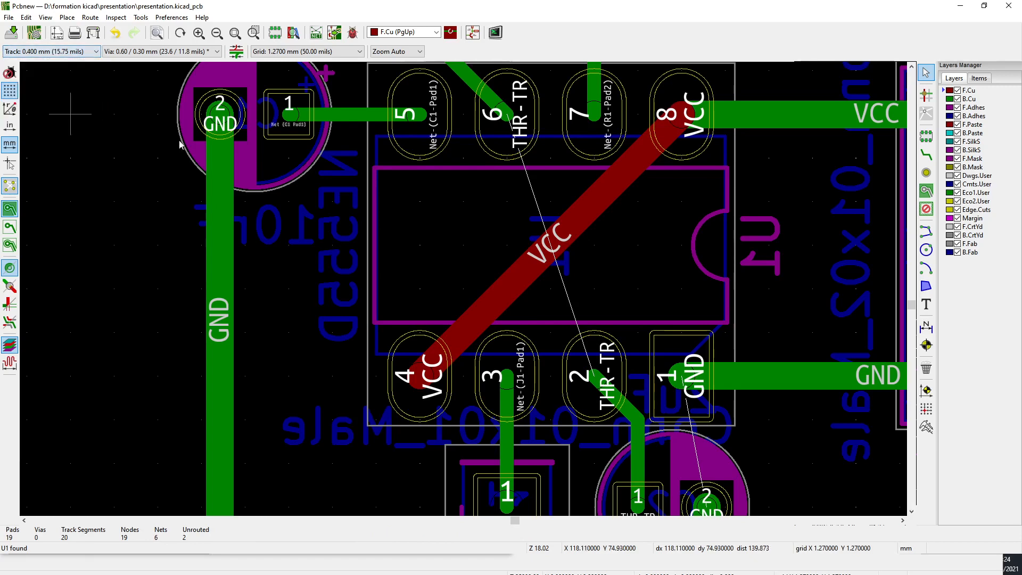
{"action": "left_click", "coordinate": [508, 145]}
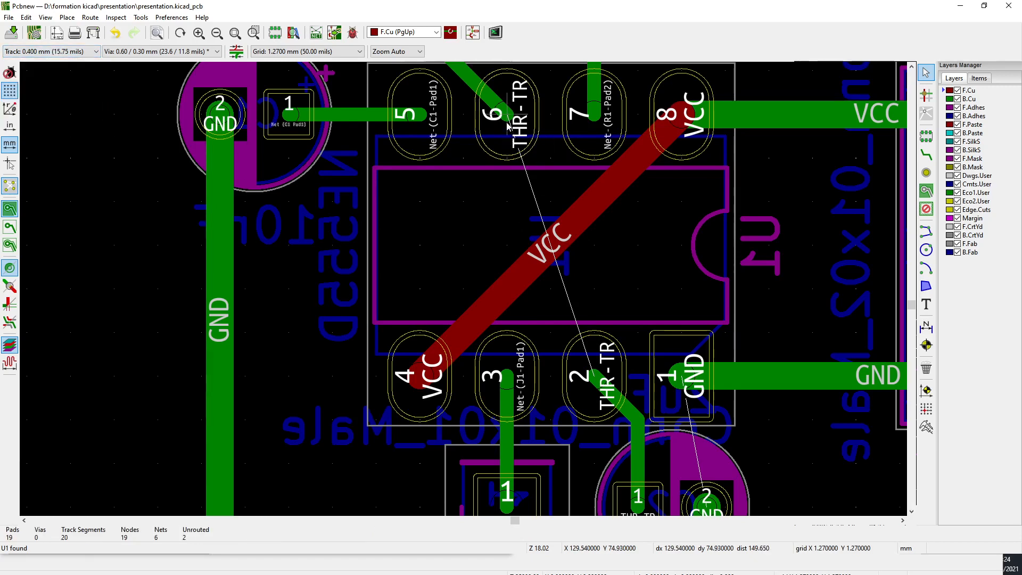
{"action": "key", "text": "x"}
{"action": "left_click", "coordinate": [508, 112]}
{"action": "key", "text": "Escape"}
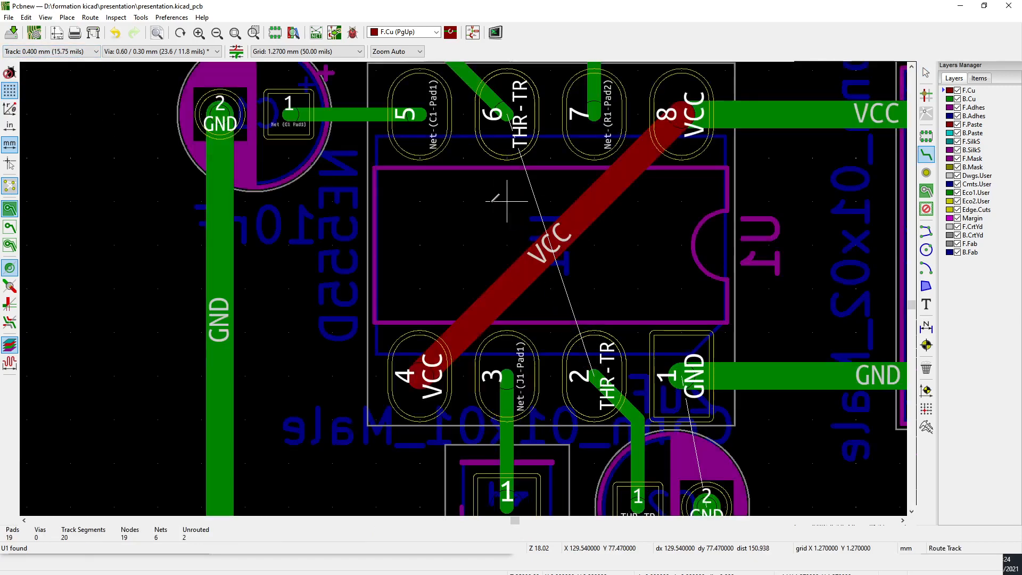
{"action": "key", "text": "Page_Down"}
{"action": "left_click", "coordinate": [507, 137]}
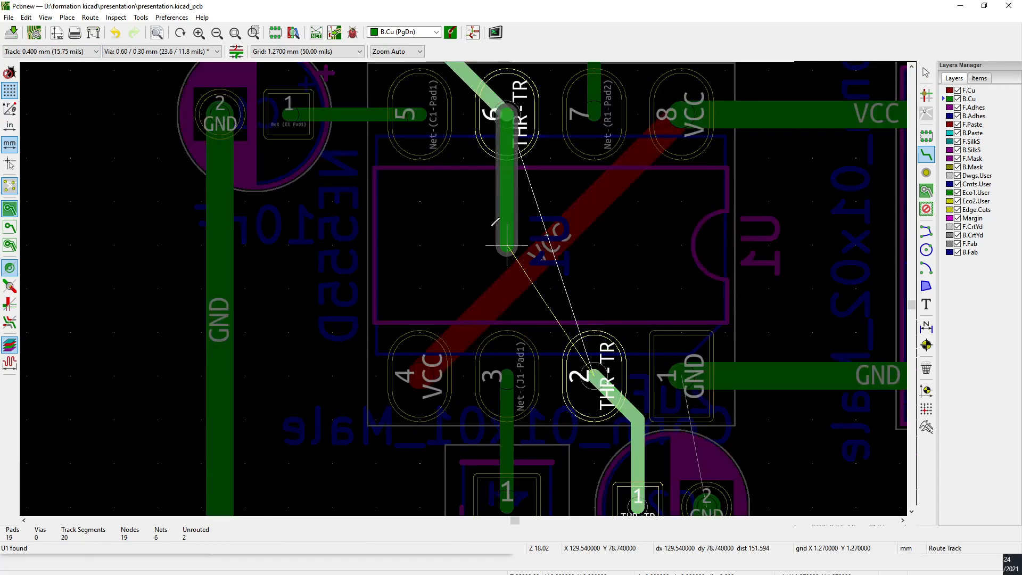
{"action": "left_click", "coordinate": [507, 245]}
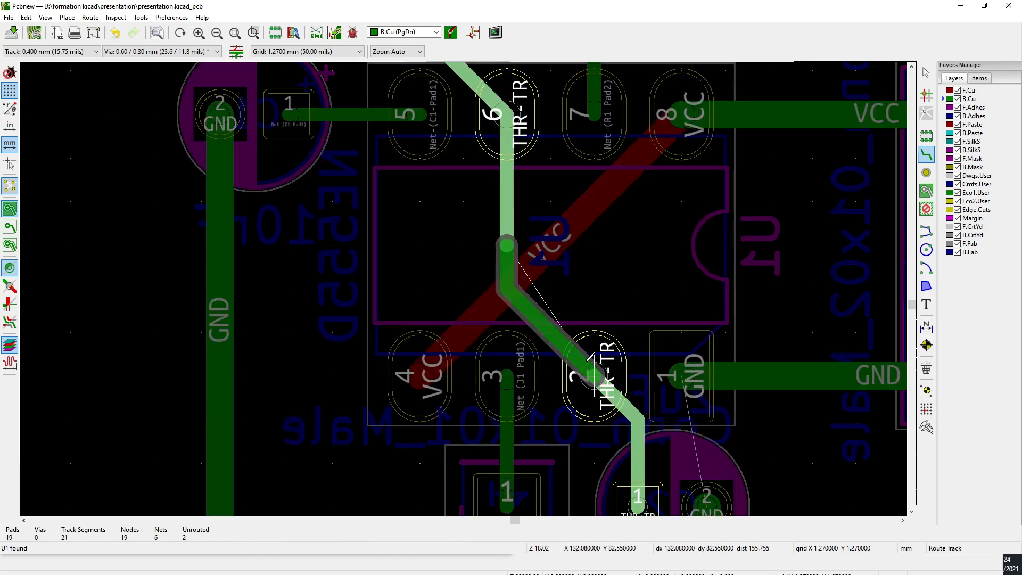
{"action": "left_click", "coordinate": [607, 333]}
{"action": "double_click", "coordinate": [607, 333]}
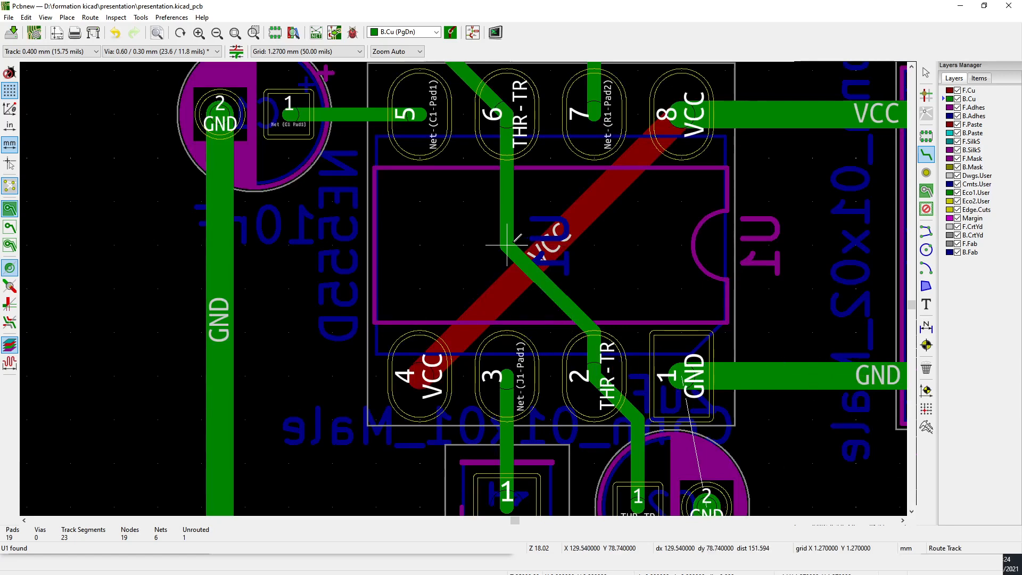
{"action": "left_click", "coordinate": [514, 222]}
{"action": "key", "text": "Escape"}
Try to shift the vertical GND track segment below C1 outward, away from U1
{"action": "scroll", "coordinate": [468, 203], "scroll_direction": "down", "scroll_amount": 4}
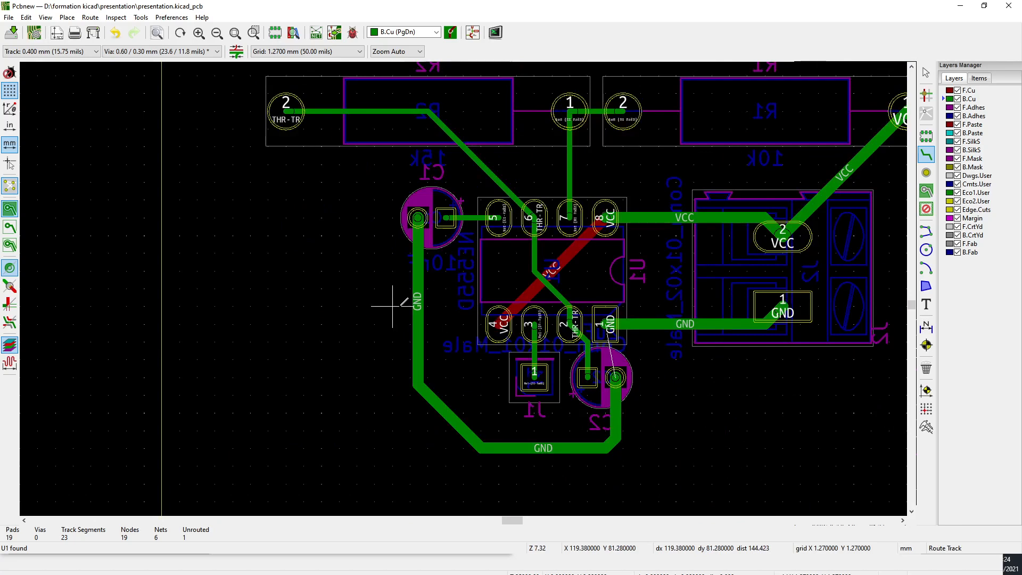
{"action": "scroll", "coordinate": [402, 307], "scroll_direction": "up", "scroll_amount": 3}
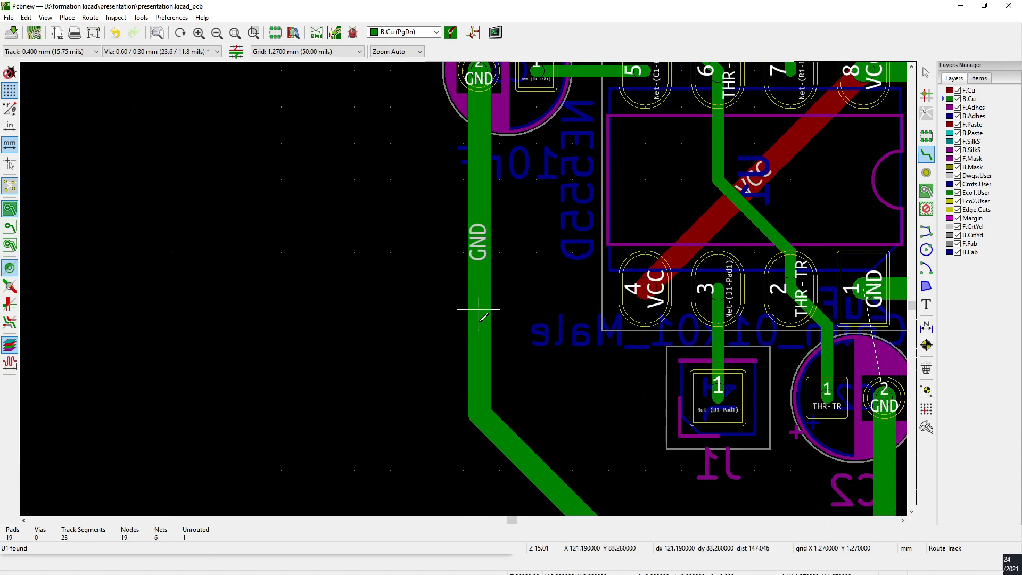
{"action": "left_click_drag", "start_coordinate": [481, 307], "coordinate": [551, 308]}
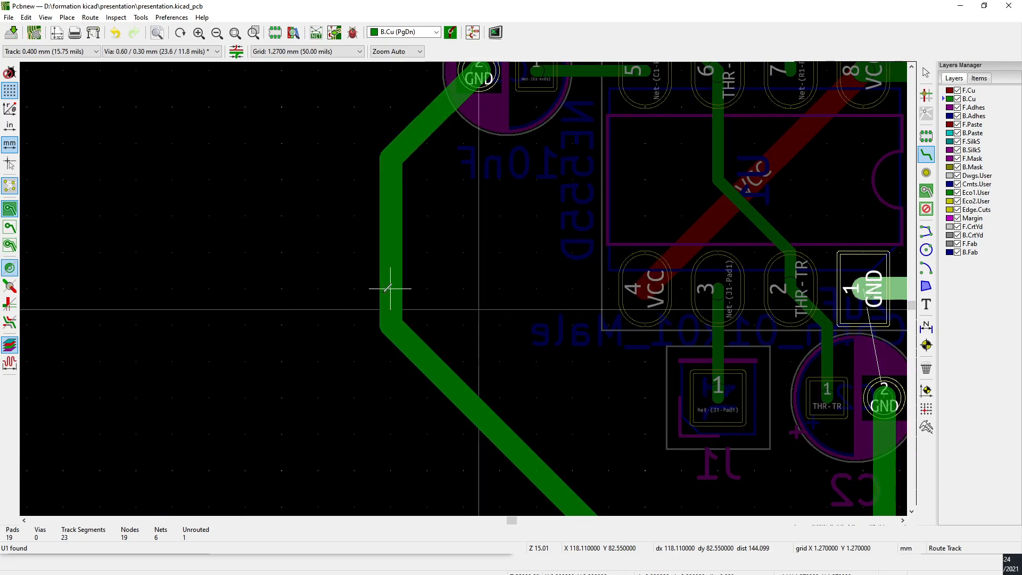
{"action": "key", "text": "Escape"}
{"action": "middle_click_drag", "start_coordinate": [460, 332], "coordinate": [423, 346]}
{"action": "scroll", "coordinate": [443, 345], "scroll_direction": "down", "scroll_amount": 4}
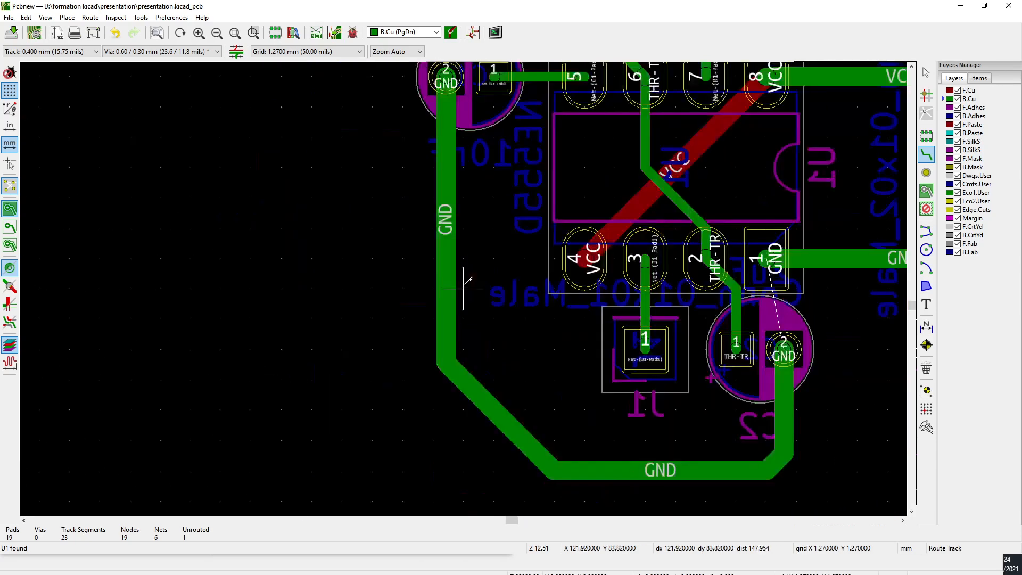
Shift the diagonal VCC track segment between J2 pad 2 and R1 pad 1 outward to give the track a wider bend
{"action": "middle_click_drag", "start_coordinate": [715, 289], "coordinate": [423, 375]}
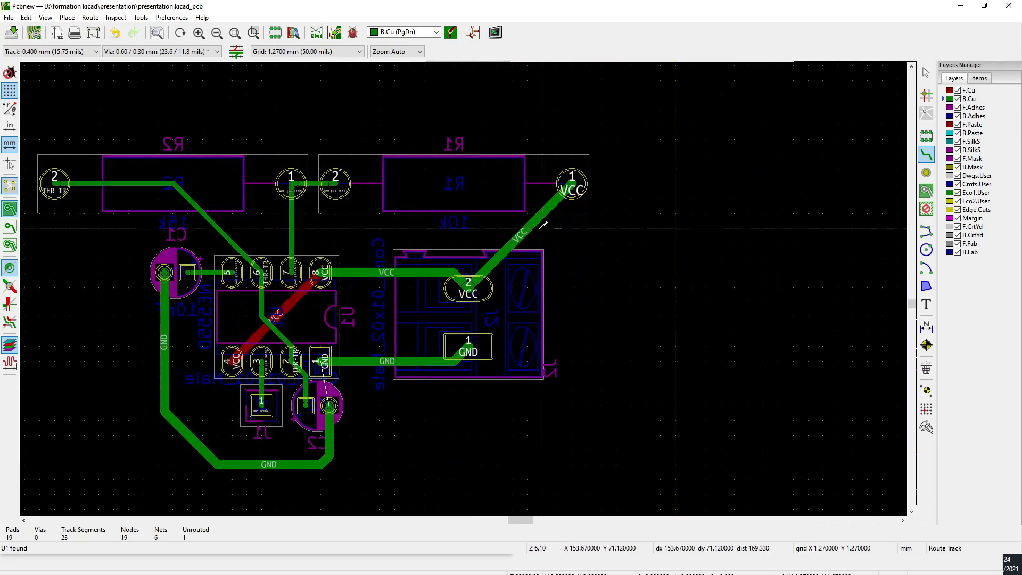
{"action": "key", "text": "Escape"}
{"action": "left_click_drag", "start_coordinate": [529, 229], "coordinate": [566, 249]}
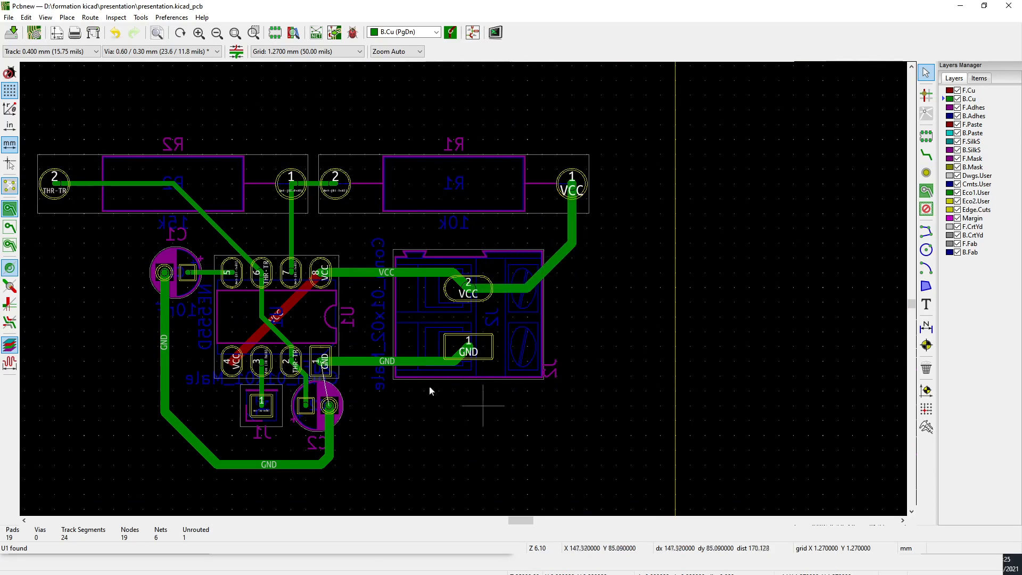
Examine the routed tracks around R1, R2 and U1 and check the board's unrouted connection count
{"action": "middle_click_drag", "start_coordinate": [304, 315], "coordinate": [510, 366]}
{"action": "scroll", "coordinate": [464, 254], "scroll_direction": "up", "scroll_amount": 3}
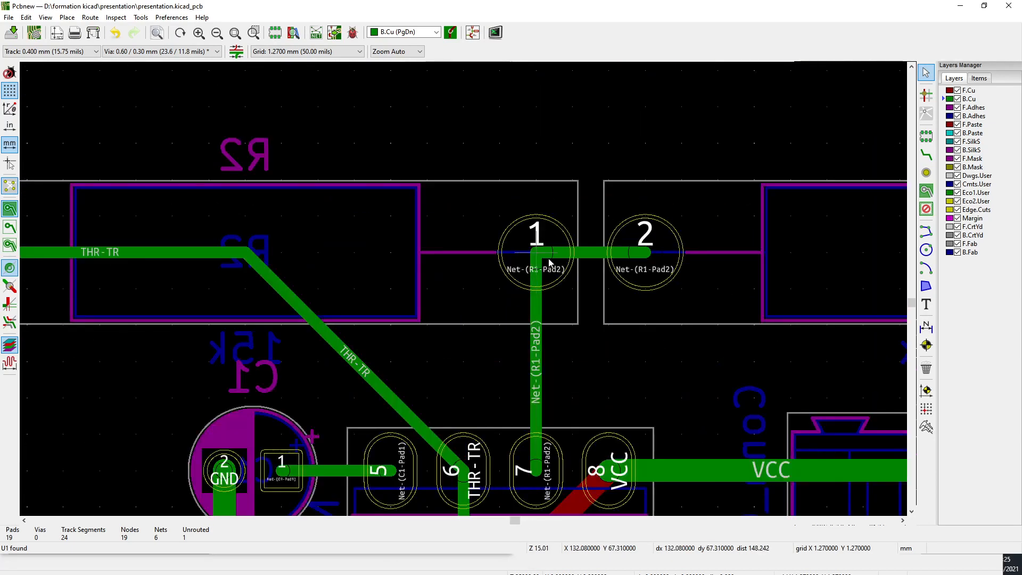
{"action": "scroll", "coordinate": [462, 287], "scroll_direction": "down", "scroll_amount": 2}
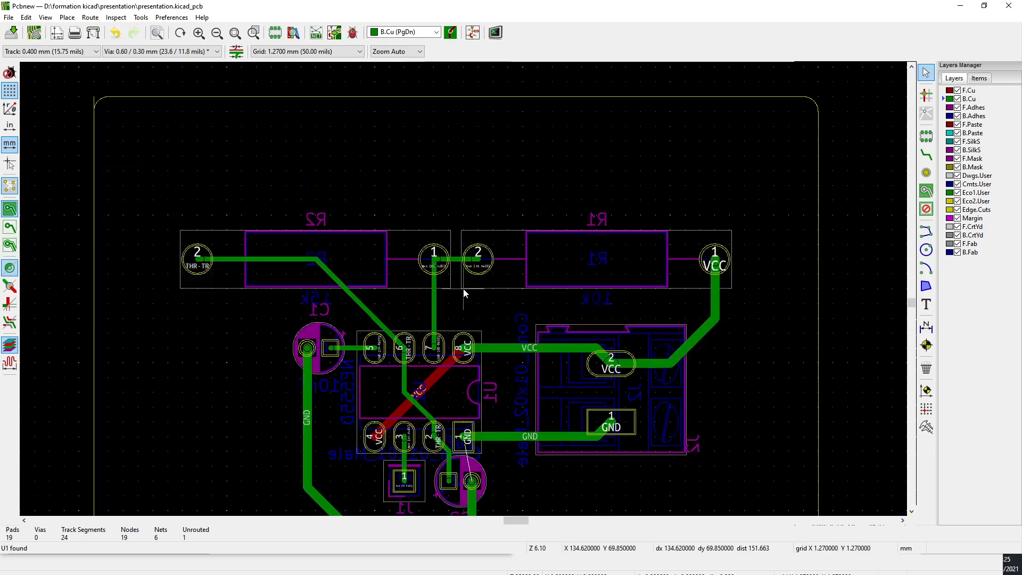
{"action": "scroll", "coordinate": [463, 290], "scroll_direction": "up", "scroll_amount": 2}
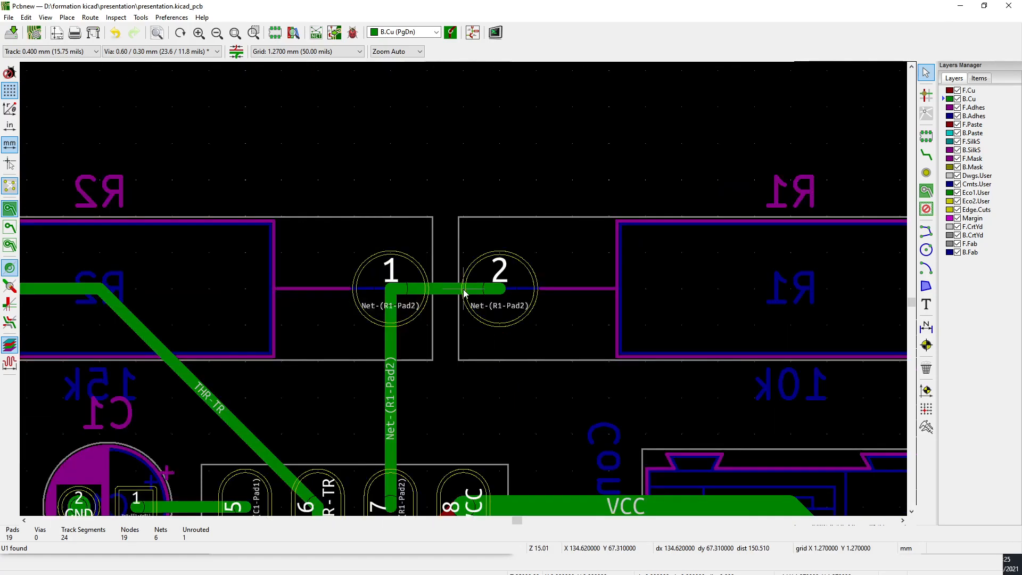
{"action": "scroll", "coordinate": [463, 290], "scroll_direction": "down", "scroll_amount": 1}
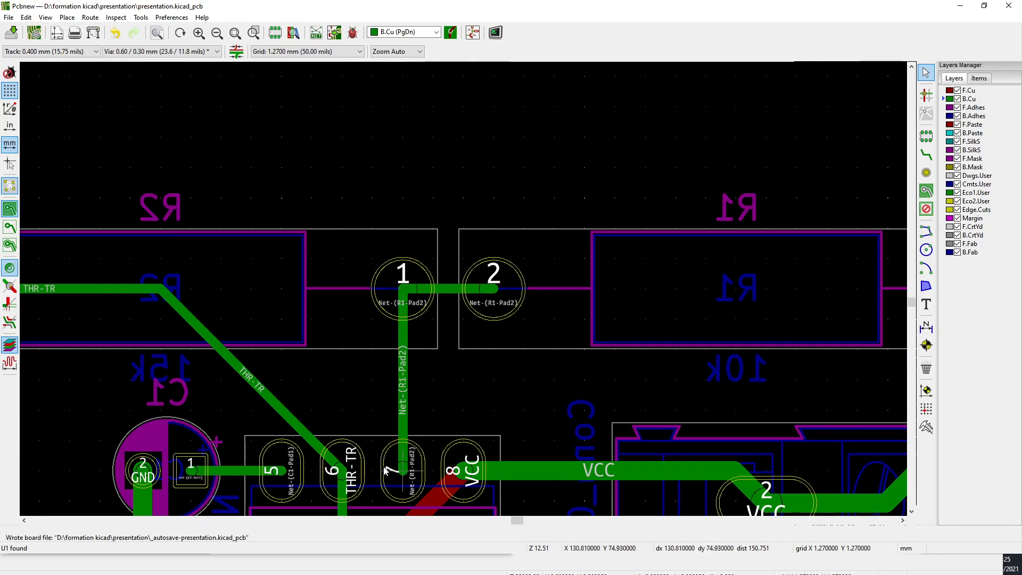
{"action": "middle_click_drag", "start_coordinate": [406, 295], "coordinate": [551, 260]}
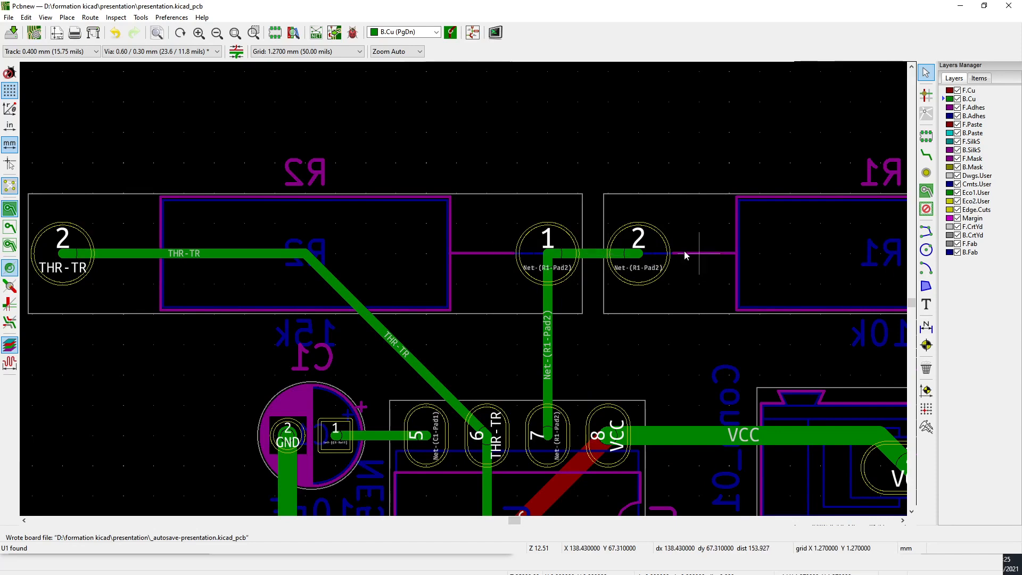
{"action": "middle_click_drag", "start_coordinate": [519, 467], "coordinate": [474, 284]}
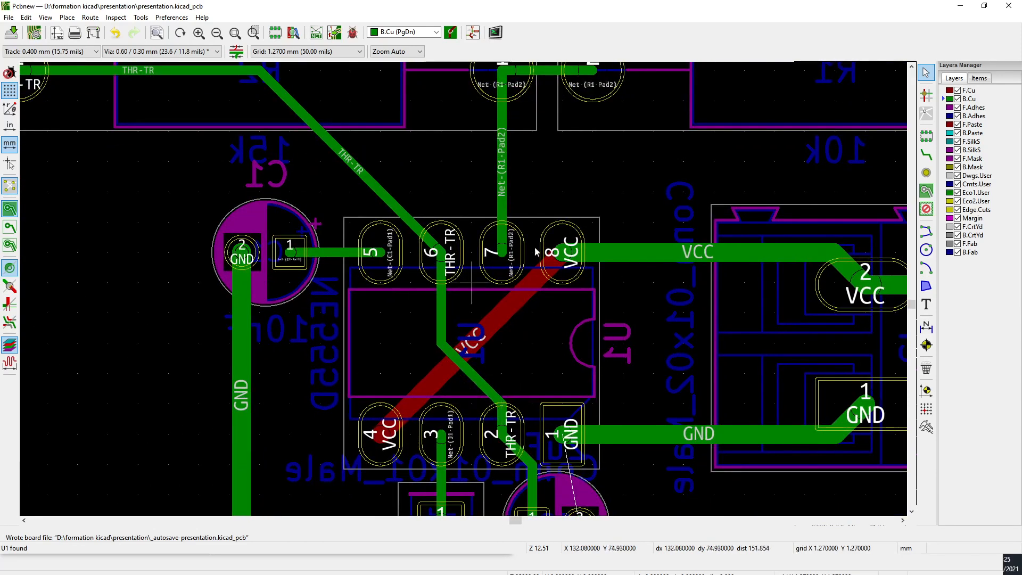
{"action": "scroll", "coordinate": [418, 422], "scroll_direction": "down", "scroll_amount": 4}
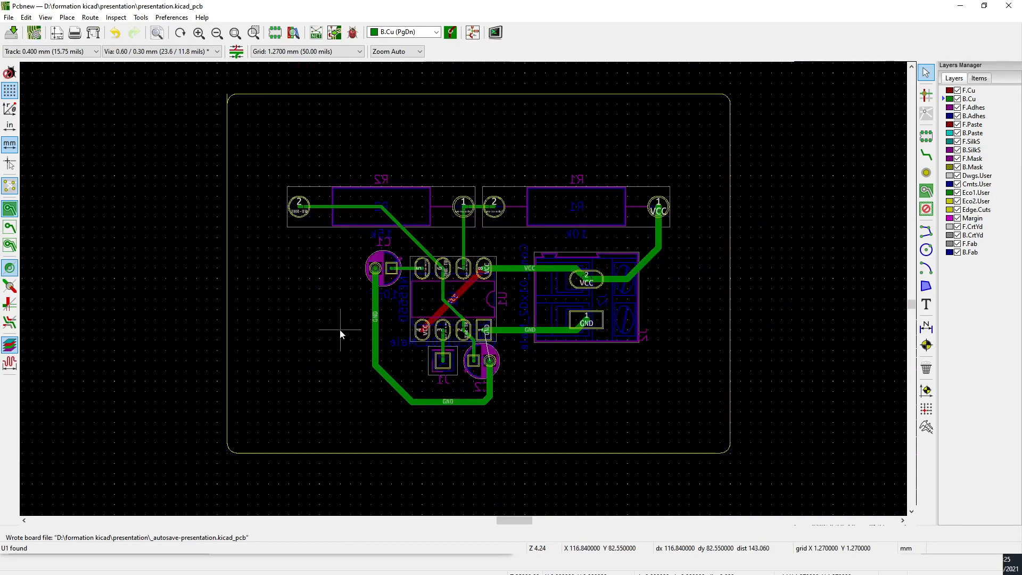
{"action": "left_click", "coordinate": [305, 414]}
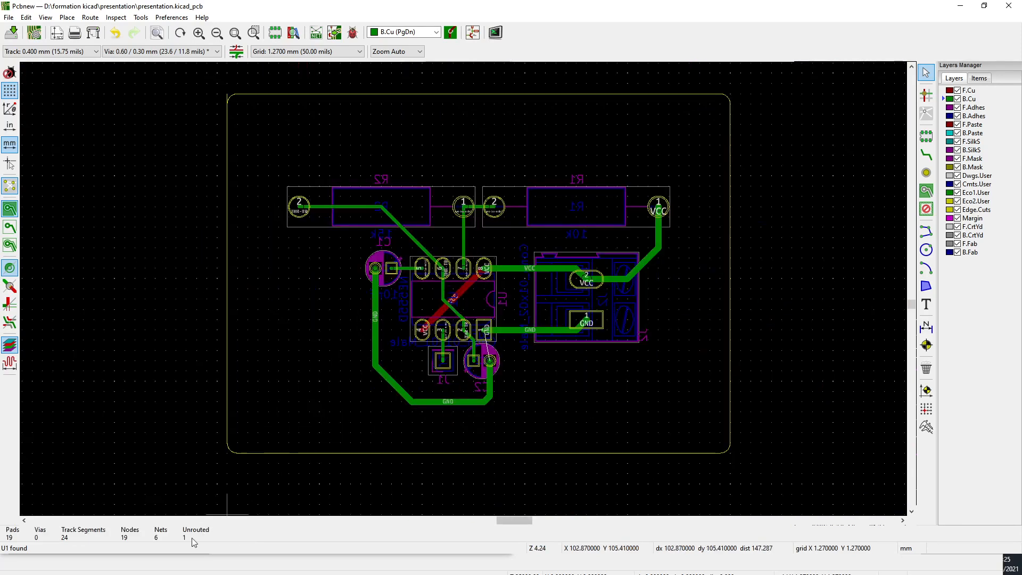
Route a 0.8 mm GND track on B.Cu from C2 pad 2 to U1 pad 1
{"action": "scroll", "coordinate": [459, 364], "scroll_direction": "up", "scroll_amount": 8}
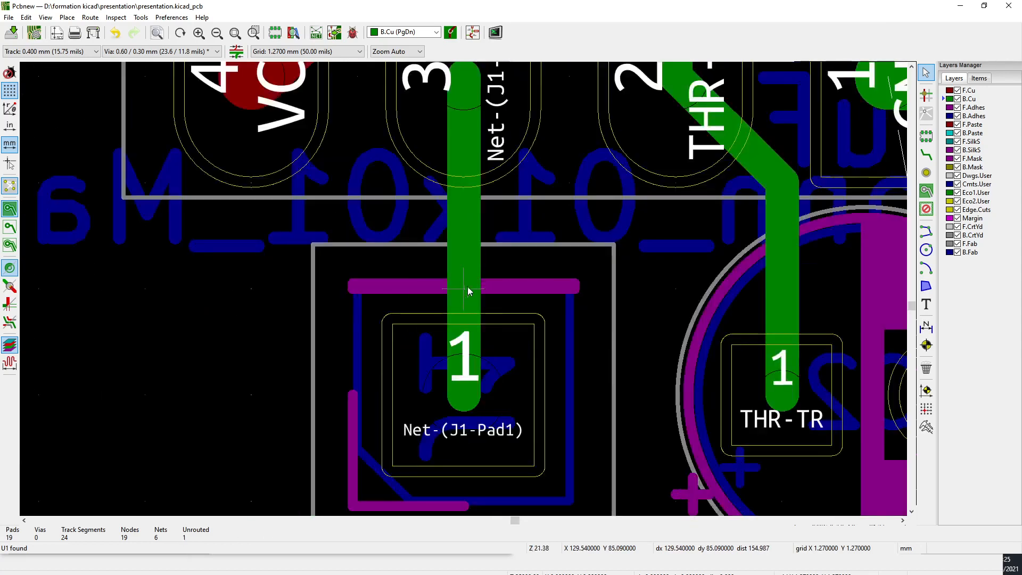
{"action": "scroll", "coordinate": [467, 288], "scroll_direction": "down", "scroll_amount": 5}
{"action": "scroll", "coordinate": [467, 287], "scroll_direction": "up", "scroll_amount": 1}
{"action": "left_click", "coordinate": [68, 52]}
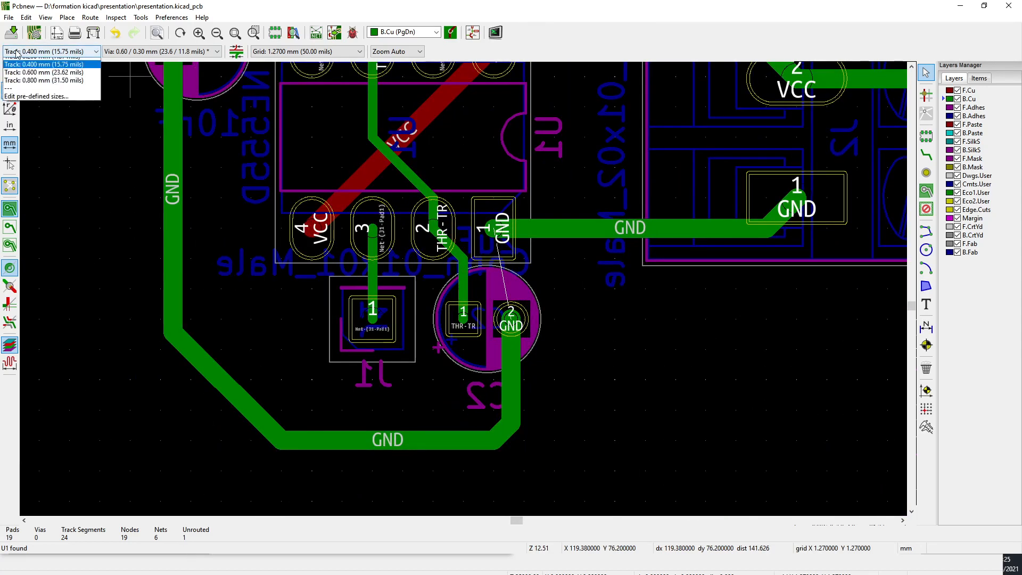
{"action": "left_click", "coordinate": [32, 94]}
{"action": "left_click", "coordinate": [515, 323]}
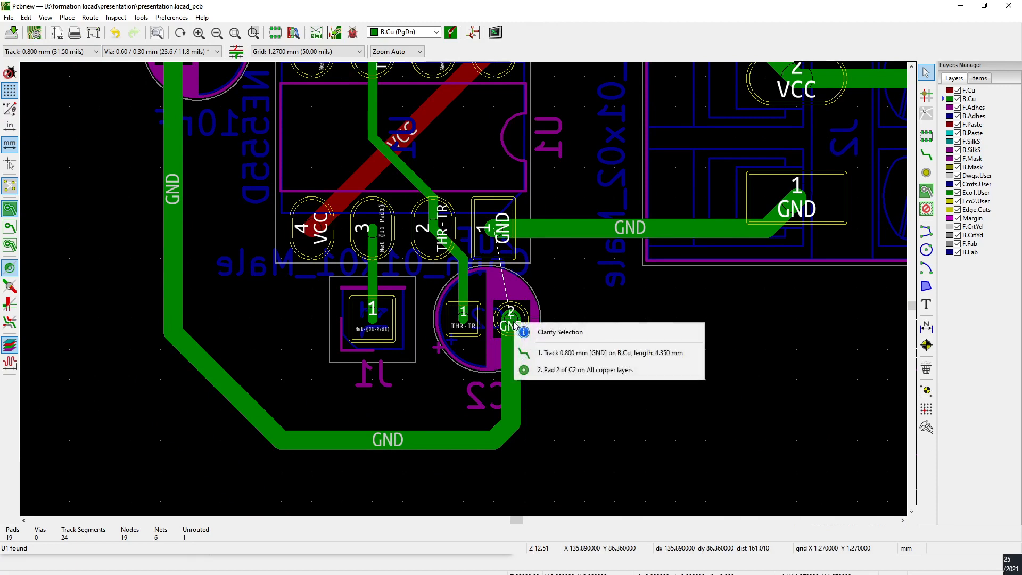
{"action": "key", "text": "Escape"}
{"action": "key", "text": "x"}
{"action": "left_click", "coordinate": [507, 309]}
{"action": "left_click", "coordinate": [491, 229]}
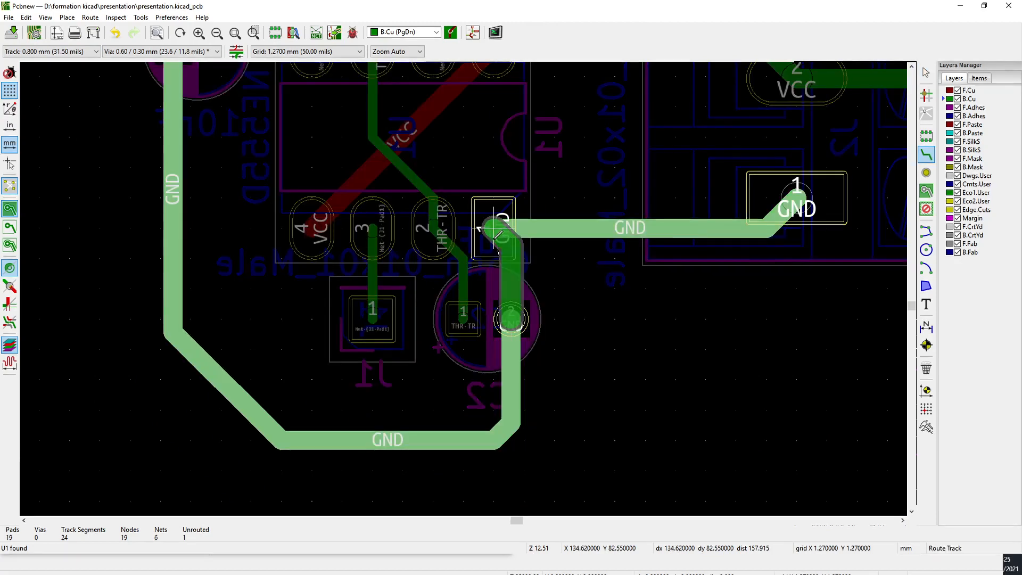
{"action": "scroll", "coordinate": [511, 306], "scroll_direction": "down", "scroll_amount": 1}
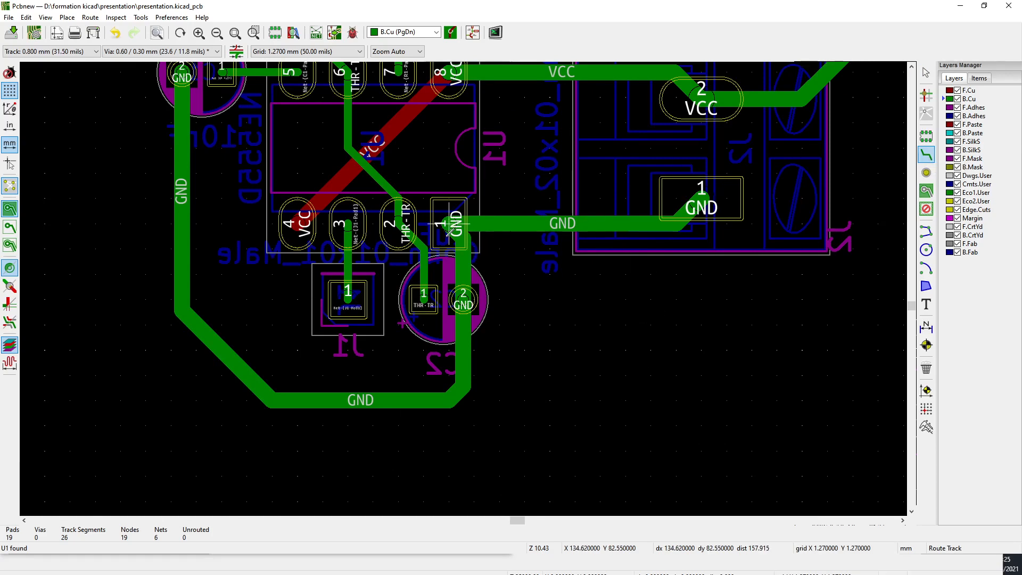
{"action": "scroll", "coordinate": [491, 238], "scroll_direction": "down", "scroll_amount": 4}
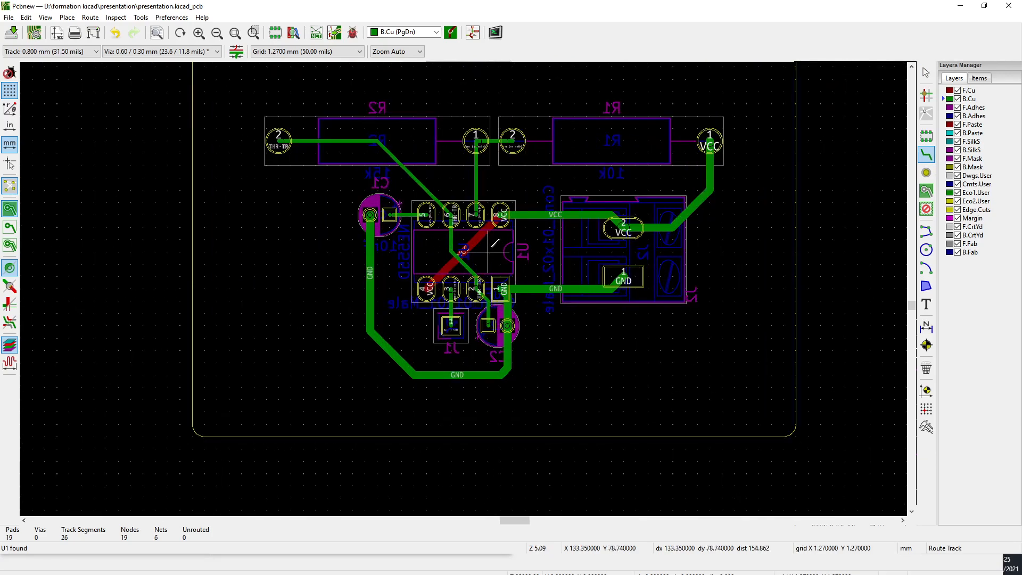
{"action": "middle_click_drag", "start_coordinate": [487, 251], "coordinate": [439, 278]}
{"action": "key", "text": "Escape"}
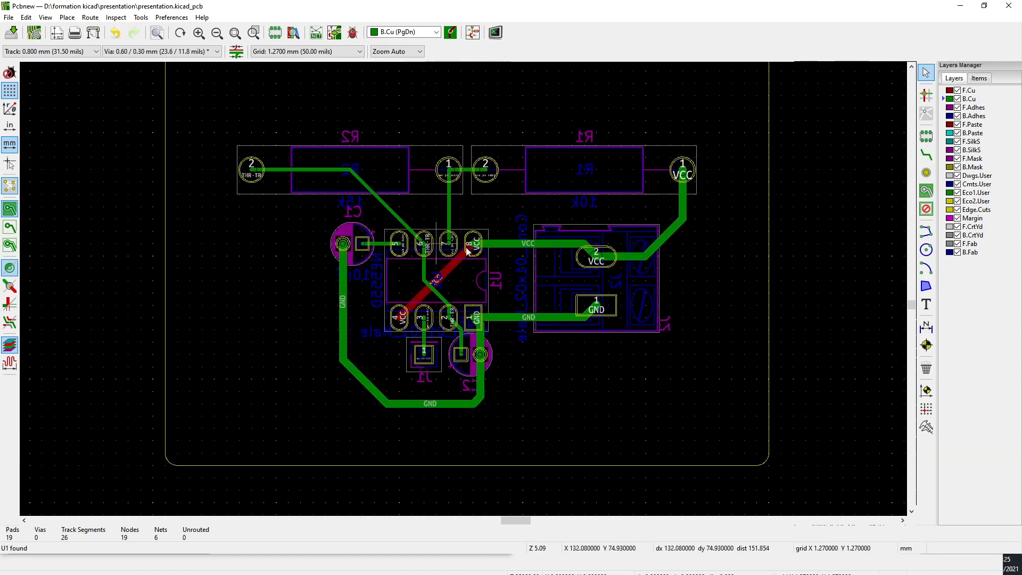
{"action": "left_click", "coordinate": [929, 193]}
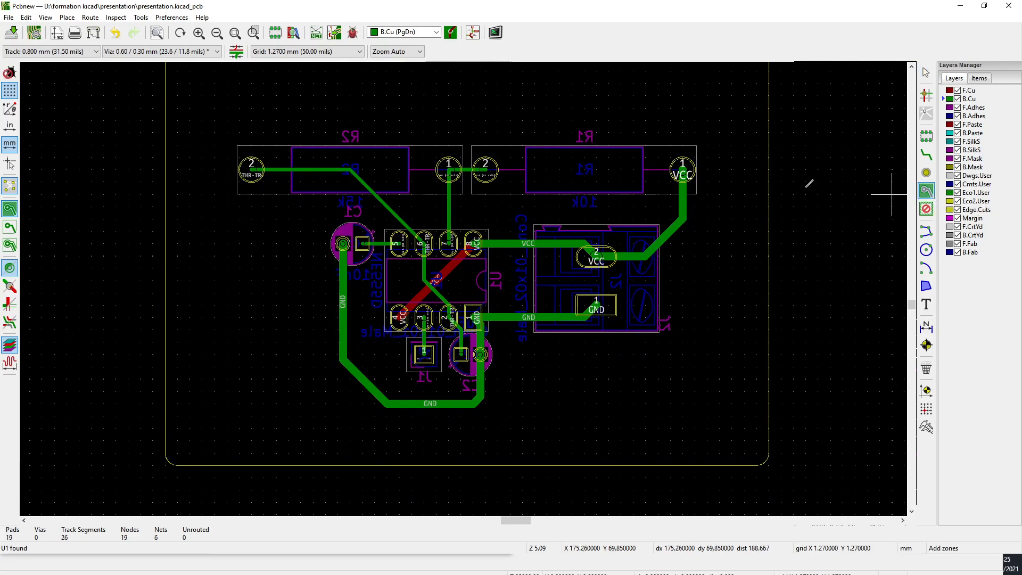
{"action": "scroll", "coordinate": [468, 285], "scroll_direction": "down", "scroll_amount": 2}
{"action": "key", "text": "Escape"}
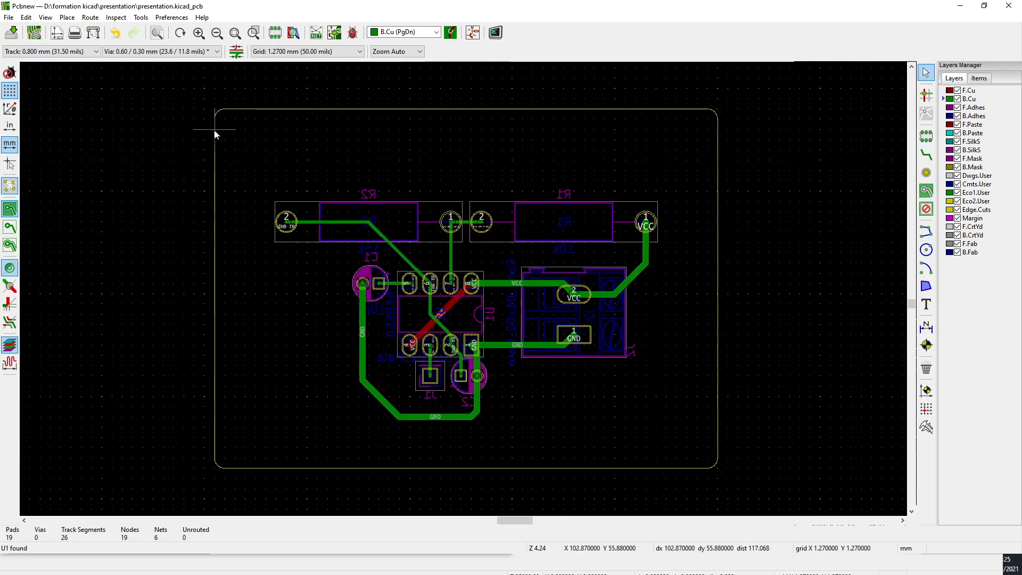
Shorten the vertical Edge.Cuts line at the board's upper-left corner so it ends where the corner arc starts
{"action": "scroll", "coordinate": [215, 112], "scroll_direction": "up", "scroll_amount": 6}
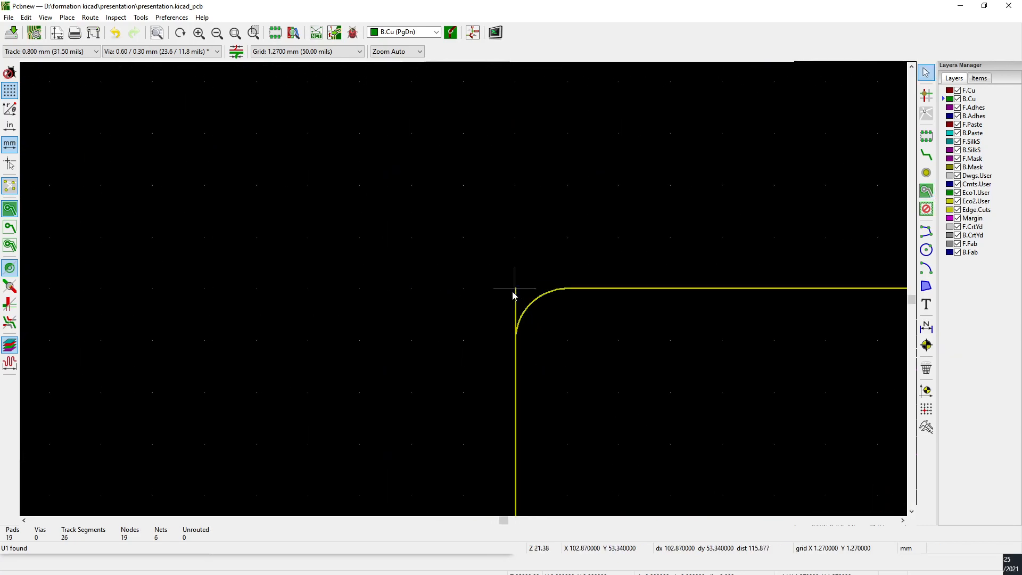
{"action": "scroll", "coordinate": [514, 295], "scroll_direction": "up", "scroll_amount": 5}
{"action": "left_click", "coordinate": [464, 290]}
{"action": "scroll", "coordinate": [464, 290], "scroll_direction": "down", "scroll_amount": 4}
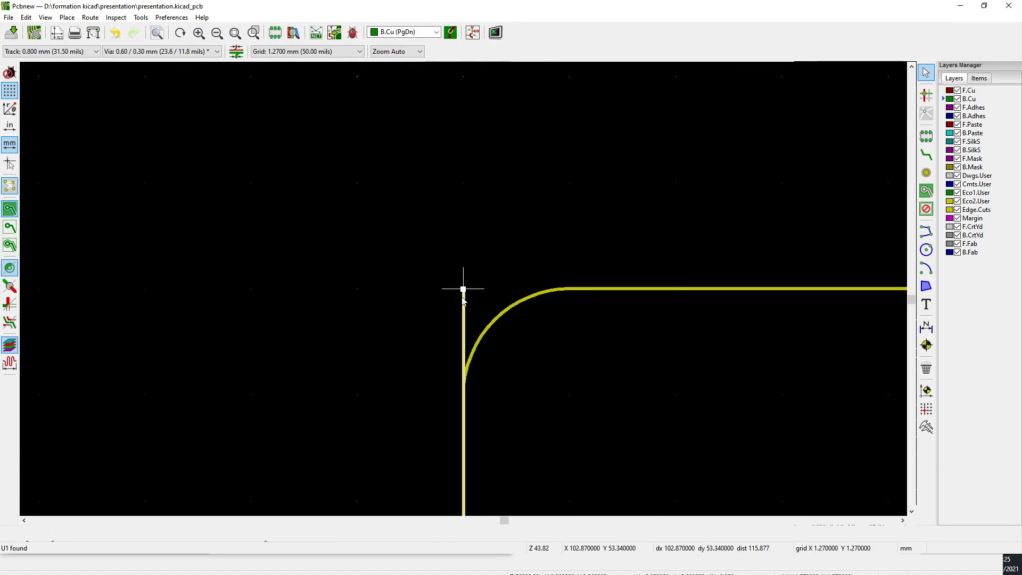
{"action": "left_click_drag", "start_coordinate": [462, 296], "coordinate": [462, 384]}
{"action": "key", "text": "Escape"}
{"action": "scroll", "coordinate": [463, 289], "scroll_direction": "down", "scroll_amount": 6}
{"action": "middle_click_drag", "start_coordinate": [539, 416], "coordinate": [350, 158]}
{"action": "middle_click_drag", "start_coordinate": [819, 137], "coordinate": [729, 380]}
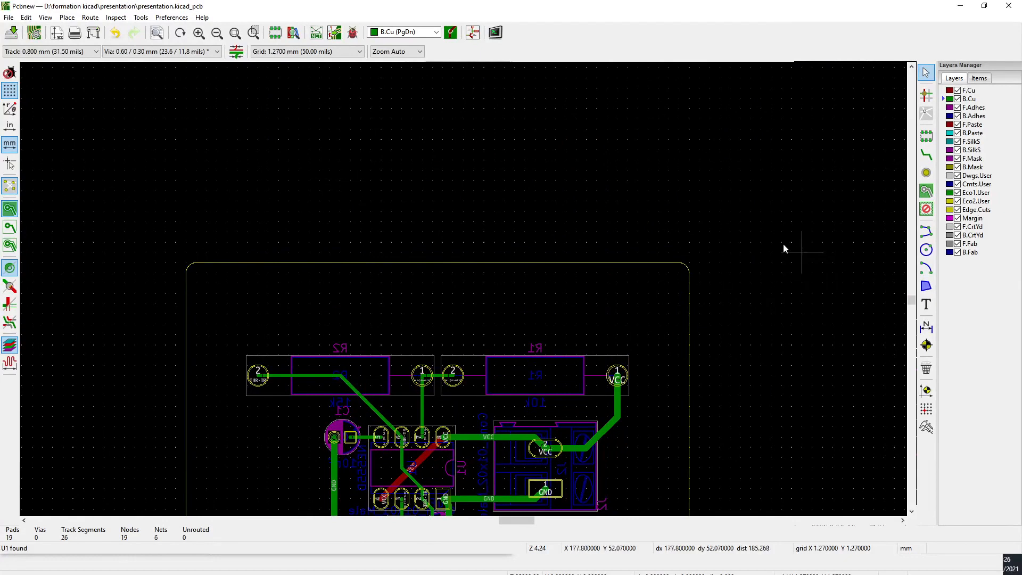
{"action": "middle_click_drag", "start_coordinate": [556, 314], "coordinate": [579, 194]}
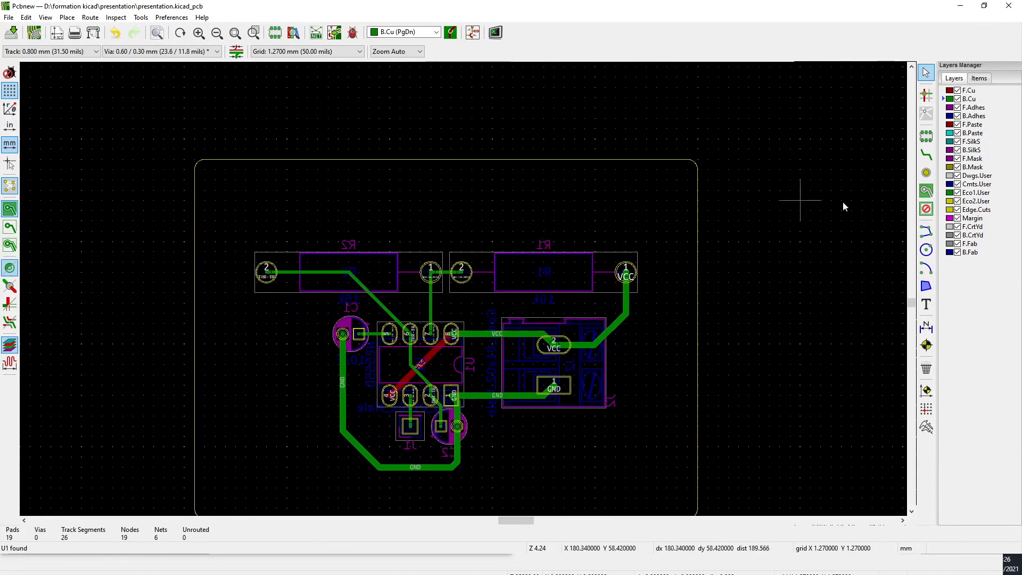
Save the board file
{"action": "left_click", "coordinate": [925, 192]}
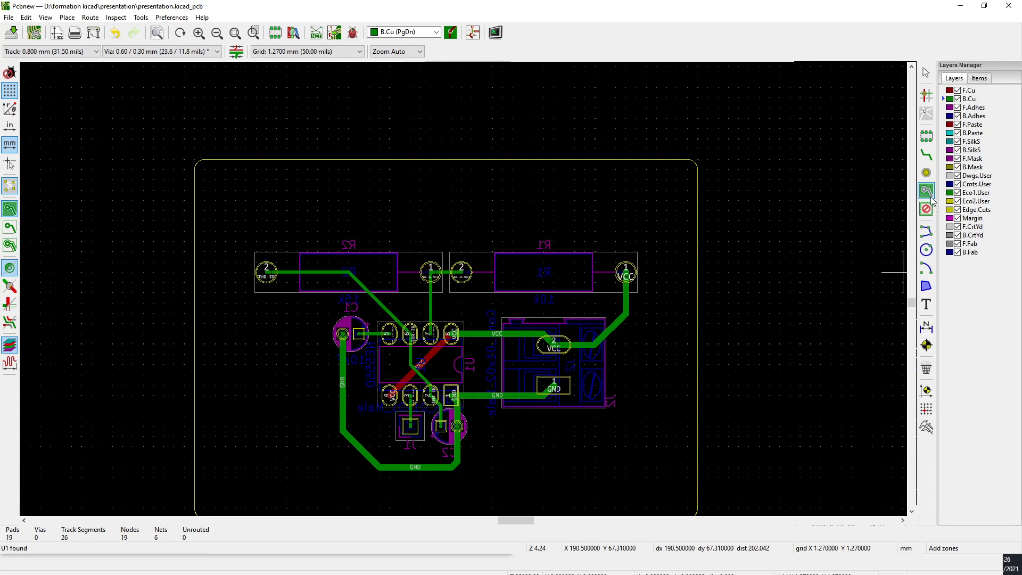
{"action": "key", "text": "Escape"}
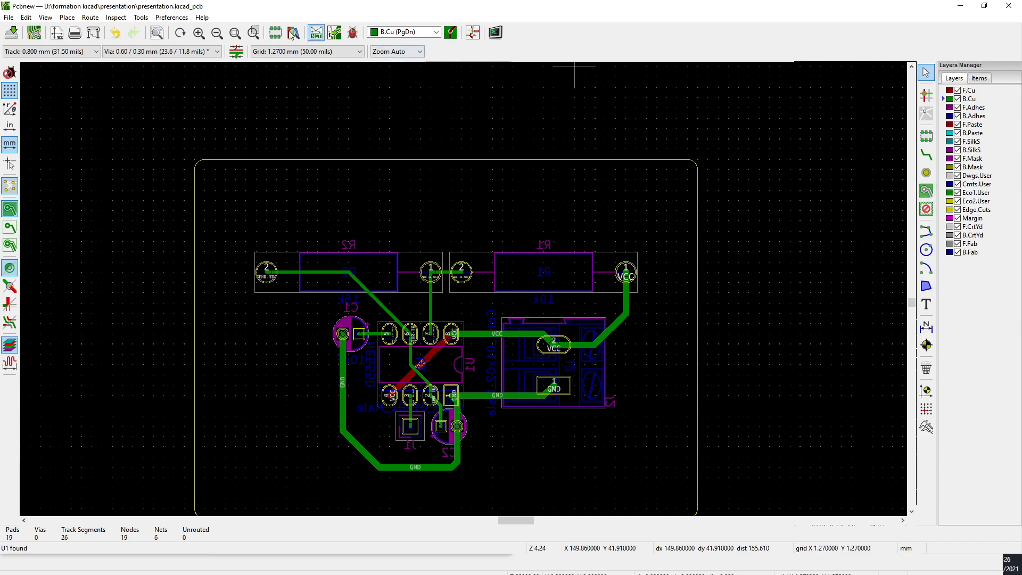
{"action": "left_click", "coordinate": [12, 33]}
Examine the routed tracks around R2, C1, U1 and J2 and the board outline
{"action": "scroll", "coordinate": [399, 209], "scroll_direction": "down", "scroll_amount": 2}
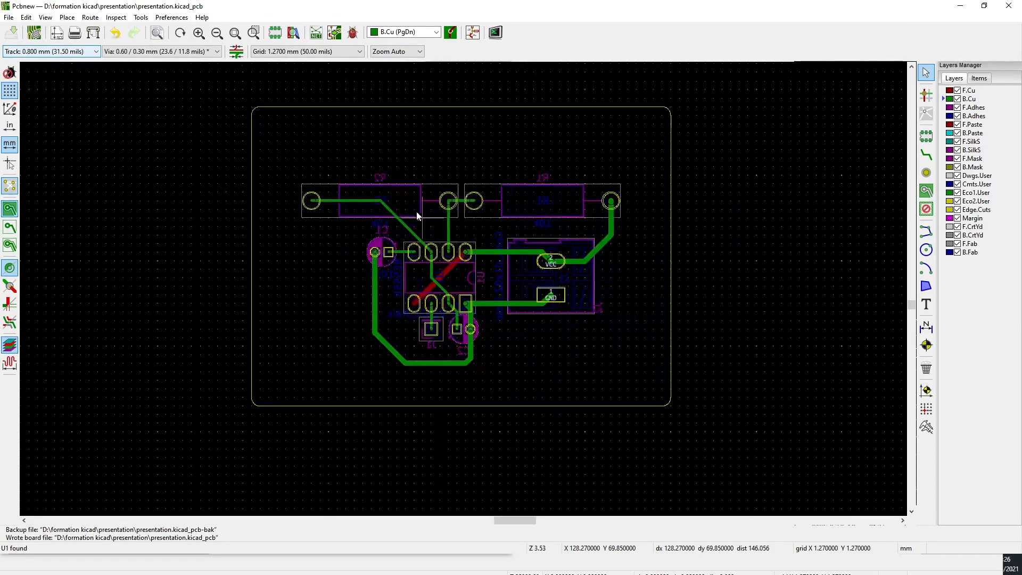
{"action": "scroll", "coordinate": [459, 230], "scroll_direction": "up", "scroll_amount": 4}
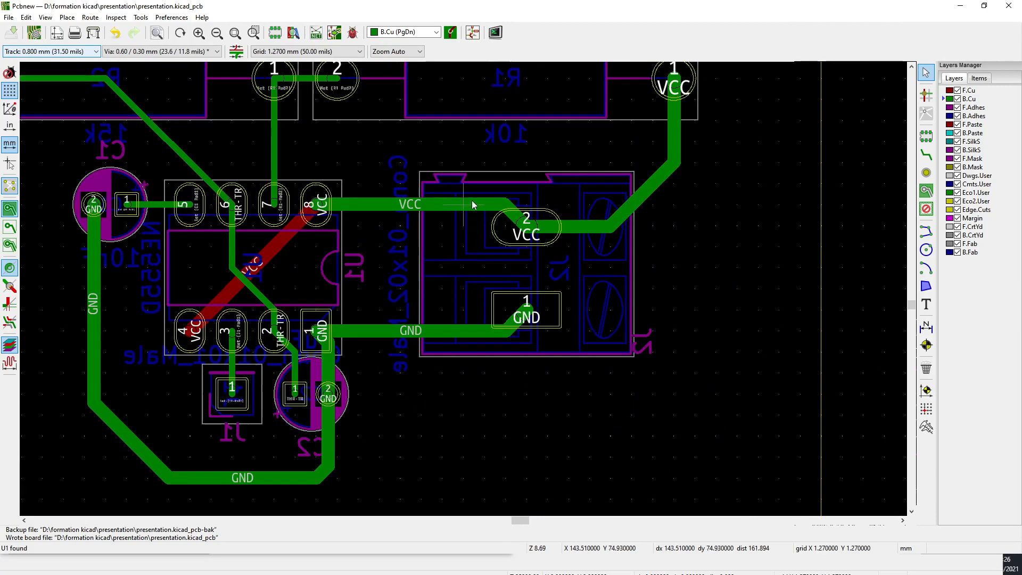
{"action": "scroll", "coordinate": [405, 318], "scroll_direction": "down", "scroll_amount": 4}
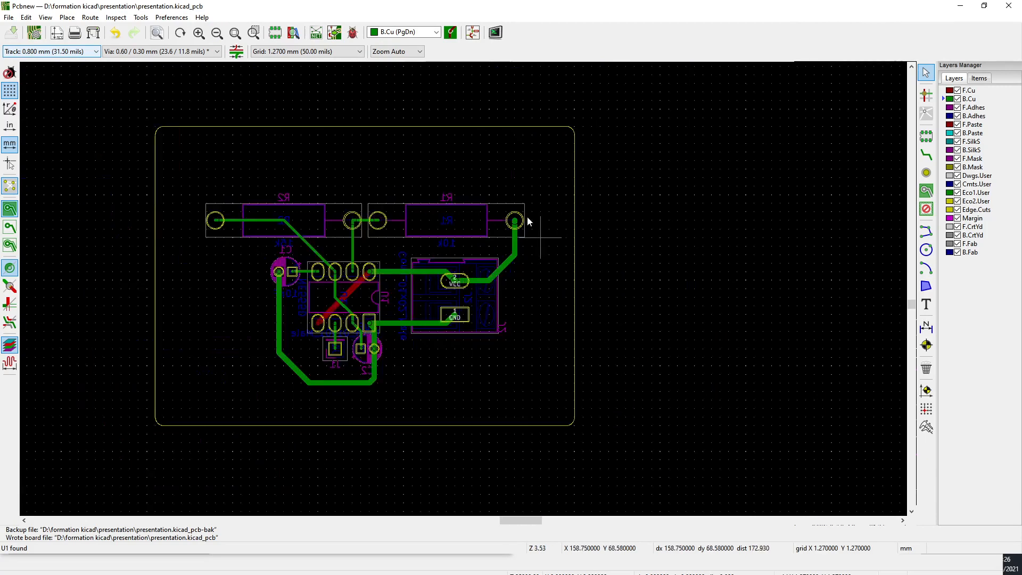
{"action": "scroll", "coordinate": [457, 293], "scroll_direction": "up", "scroll_amount": 7}
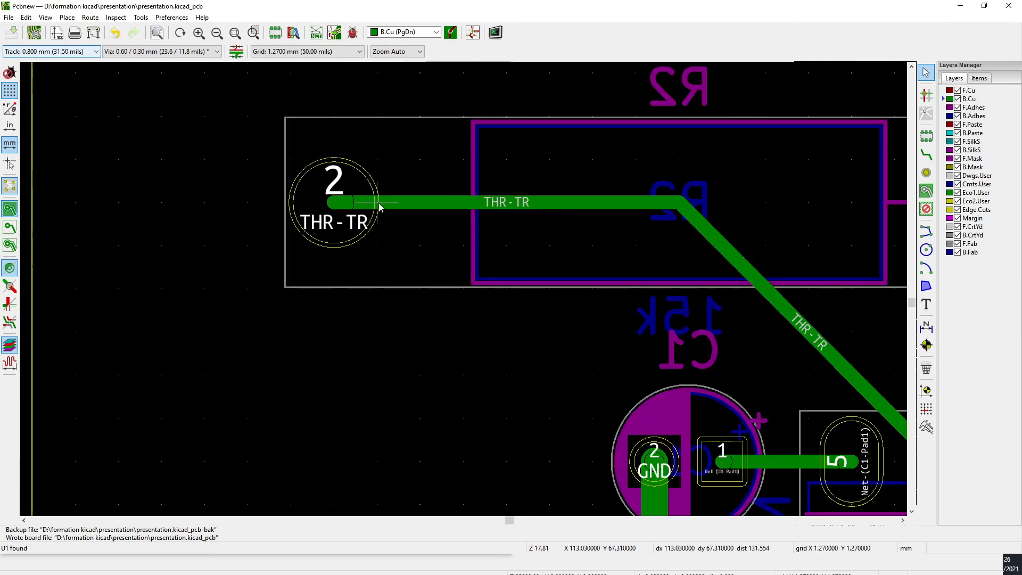
{"action": "middle_click_drag", "start_coordinate": [838, 383], "coordinate": [279, 164]}
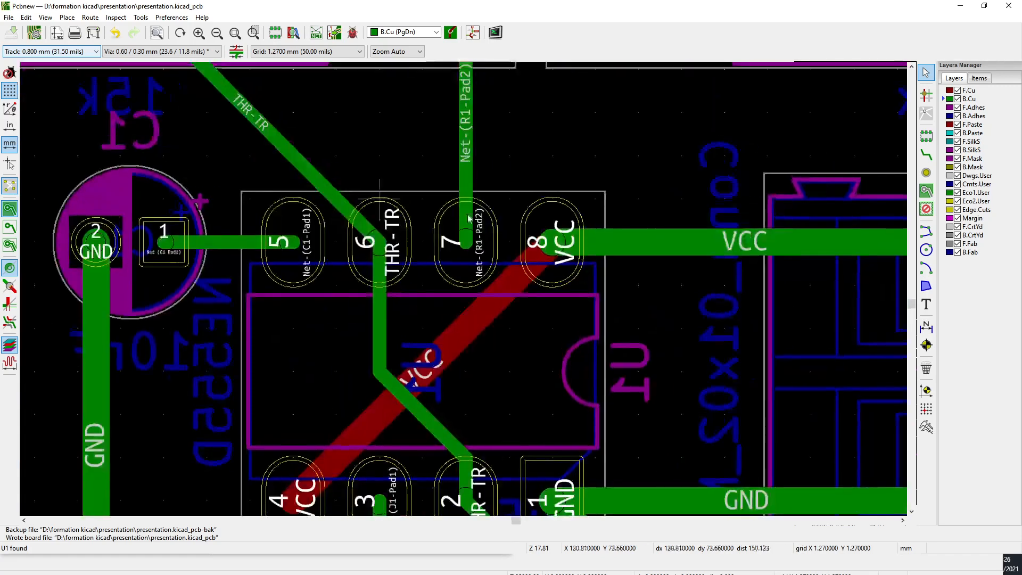
{"action": "scroll", "coordinate": [469, 218], "scroll_direction": "down", "scroll_amount": 7}
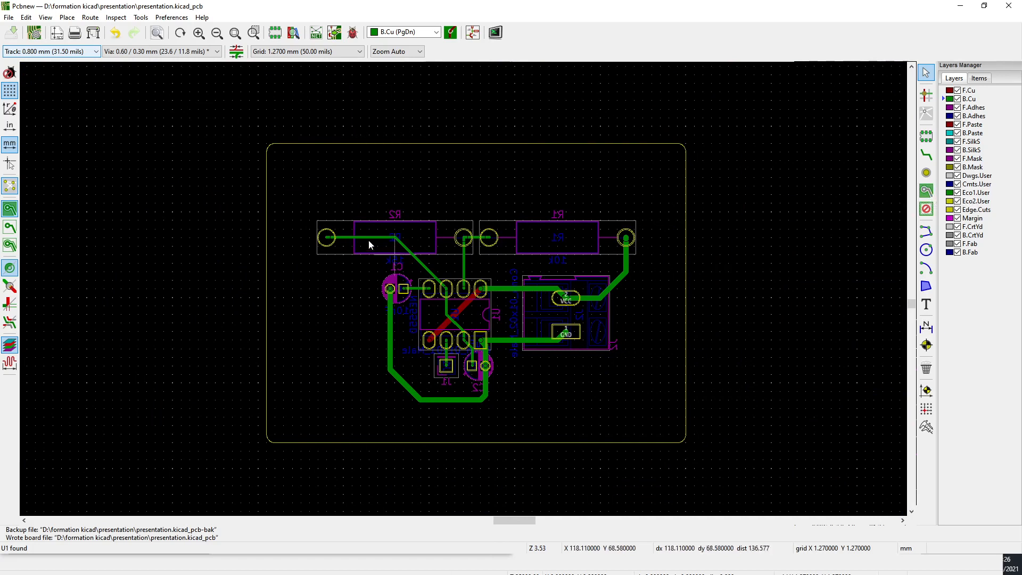
{"action": "scroll", "coordinate": [364, 231], "scroll_direction": "up", "scroll_amount": 3}
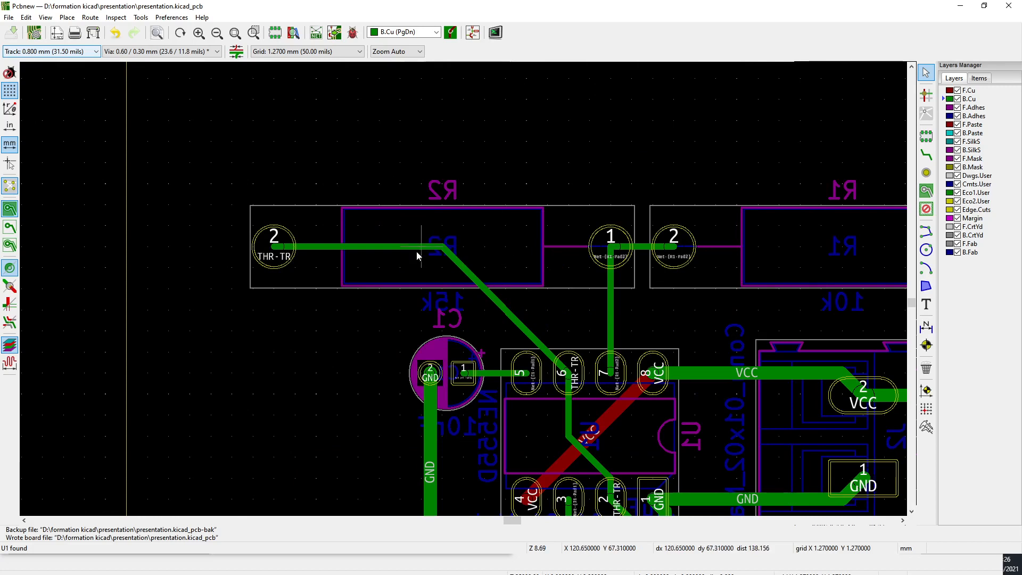
{"action": "scroll", "coordinate": [467, 250], "scroll_direction": "down", "scroll_amount": 3}
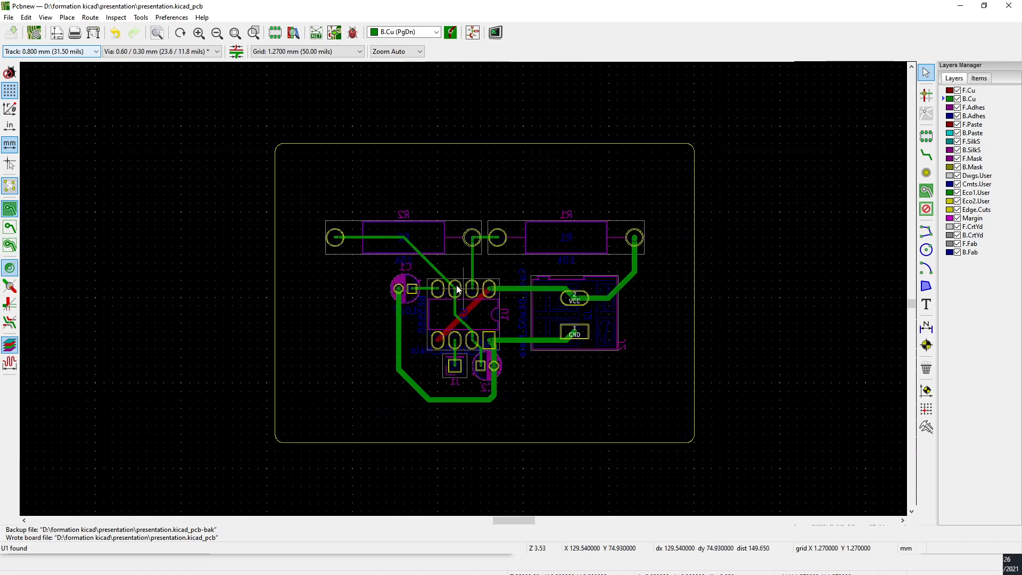
Start a B.Cu copper zone just outside the board's upper-left corner, assigned to the GND net with a 1 mm clearance
{"action": "left_click", "coordinate": [925, 192]}
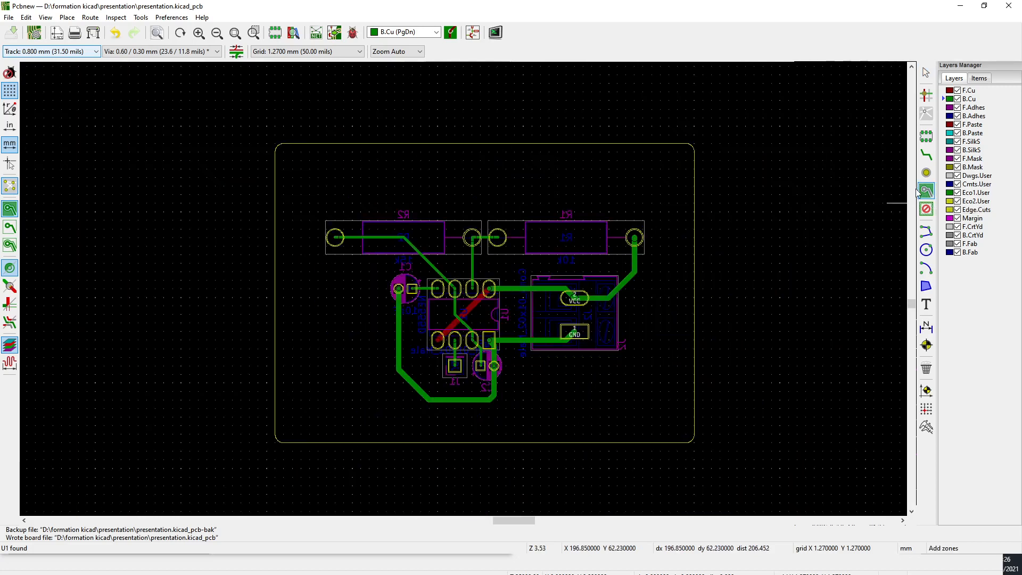
{"action": "left_click", "coordinate": [267, 120]}
{"action": "left_click", "coordinate": [423, 182]}
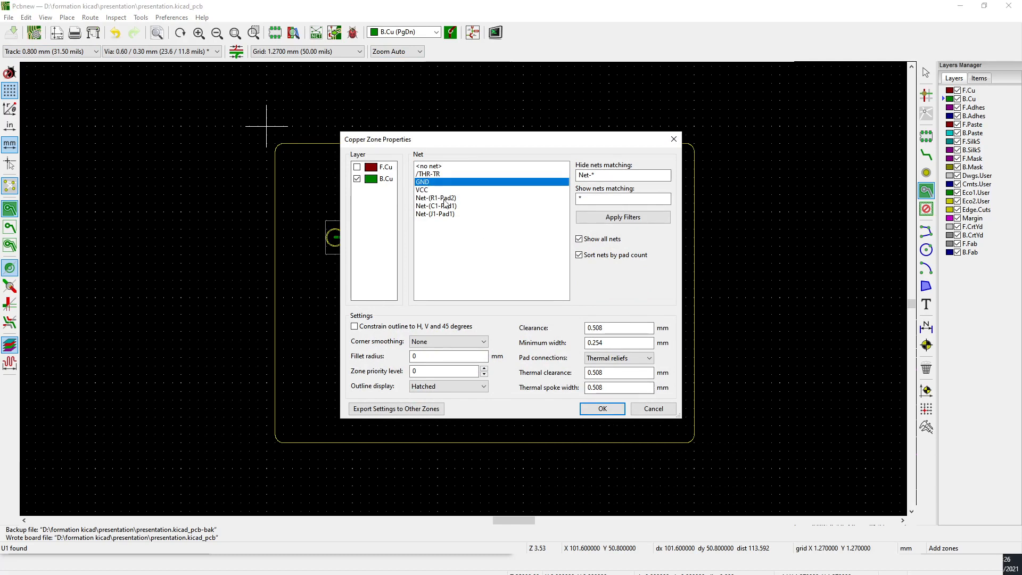
{"action": "left_click", "coordinate": [615, 328]}
{"action": "left_click_drag", "start_coordinate": [616, 327], "coordinate": [540, 329]}
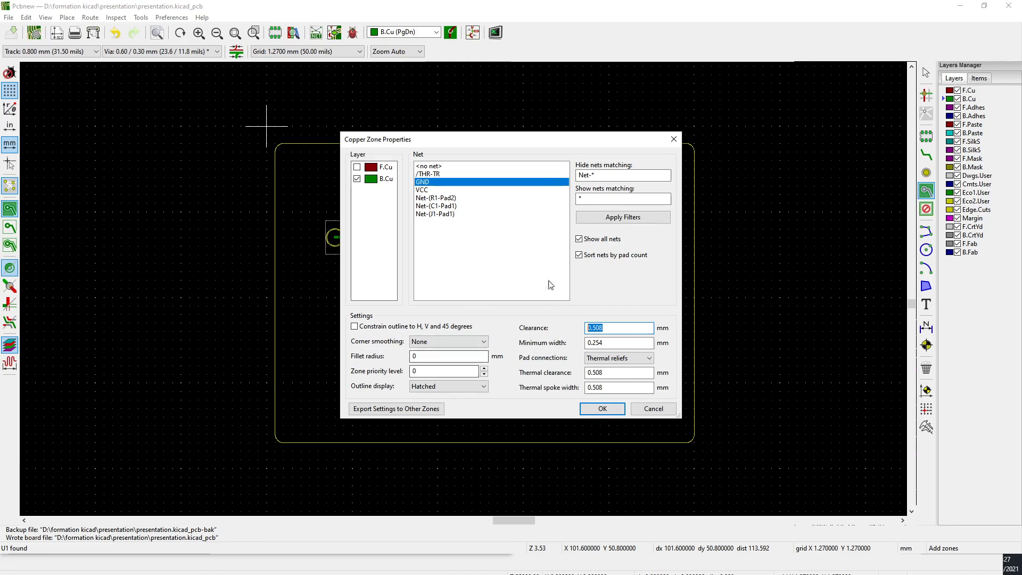
{"action": "left_click", "coordinate": [606, 346]}
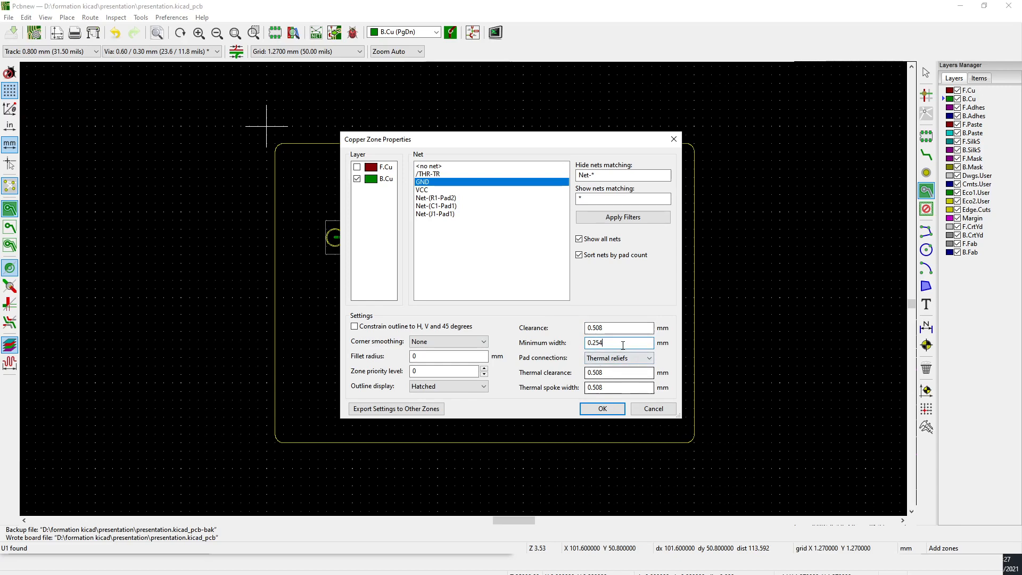
{"action": "key", "text": "shift+Tab"}
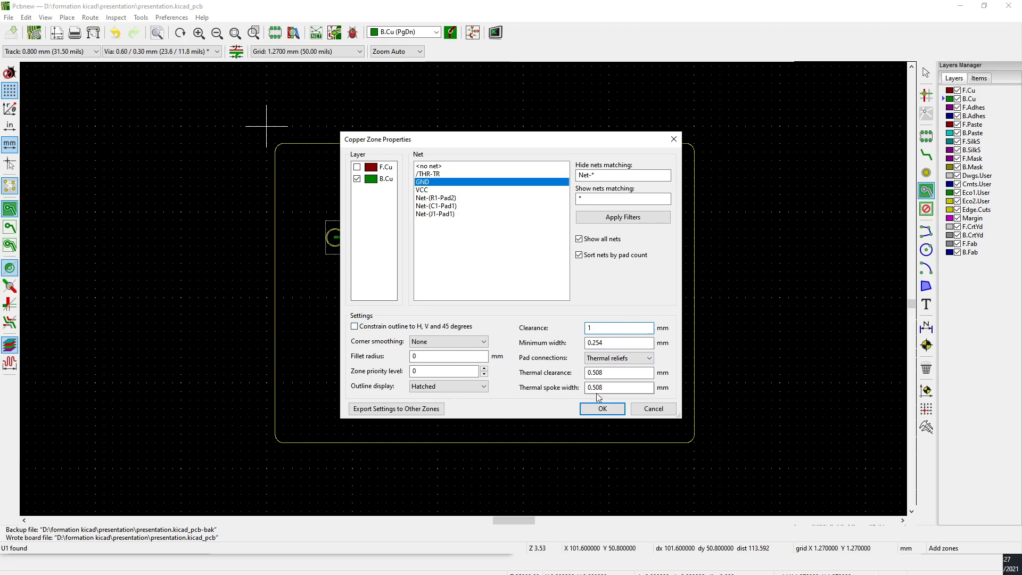
{"action": "left_click", "coordinate": [602, 409]}
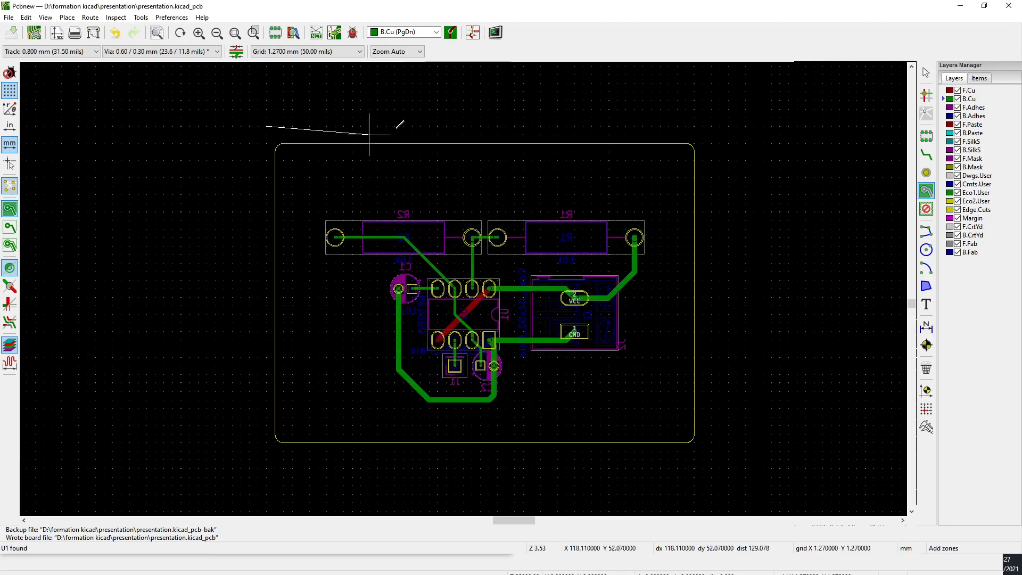
Draw the B.Cu zone as a closed rectangle slightly outside the whole board outline
{"action": "left_click", "coordinate": [702, 127]}
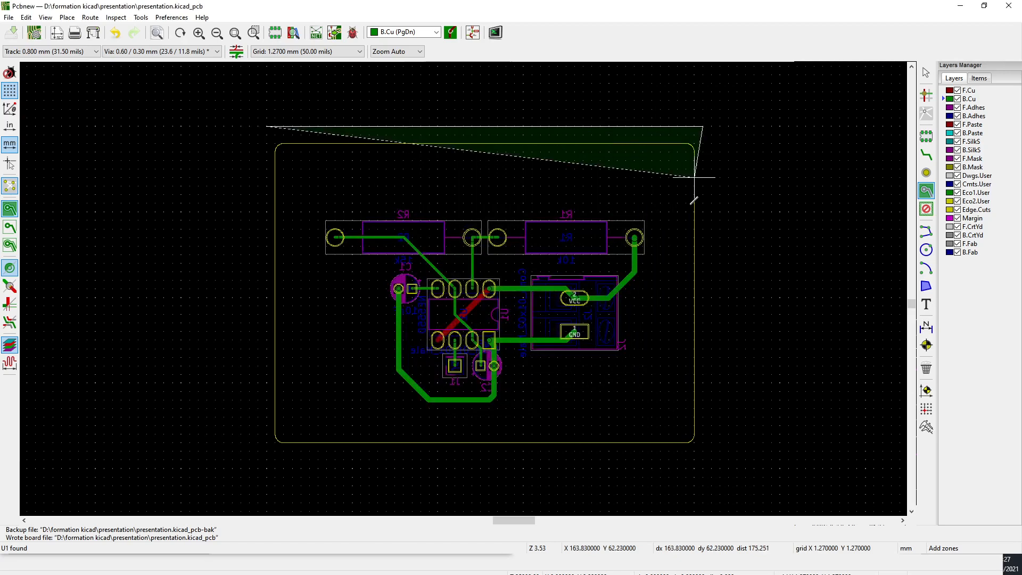
{"action": "left_click", "coordinate": [701, 451]}
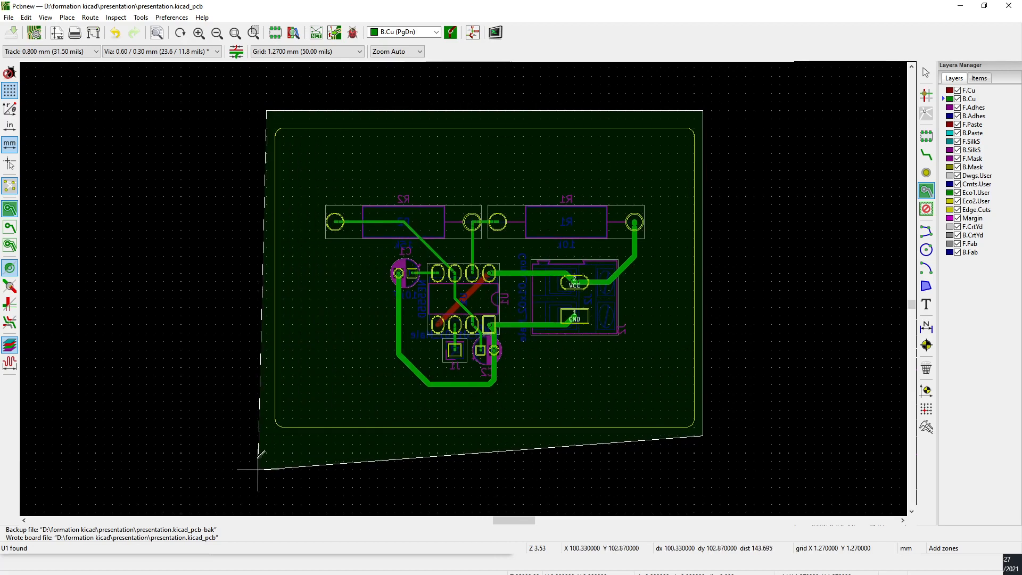
{"action": "left_click", "coordinate": [266, 435]}
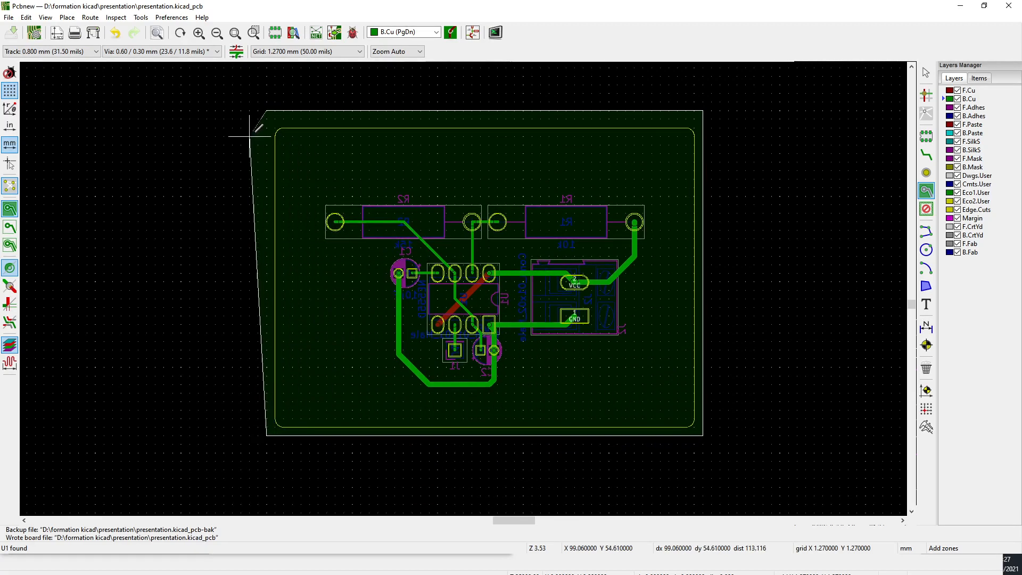
{"action": "left_click", "coordinate": [266, 110]}
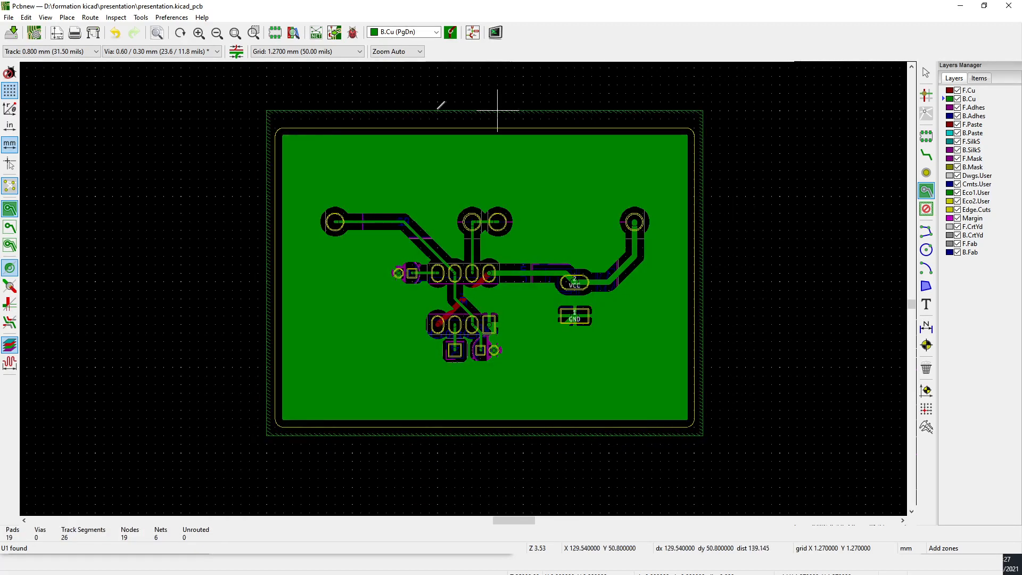
Inspect the filled B.Cu zone and measure its gap to the diagonal VCC track between J2 and R1
{"action": "scroll", "coordinate": [405, 227], "scroll_direction": "up", "scroll_amount": 3}
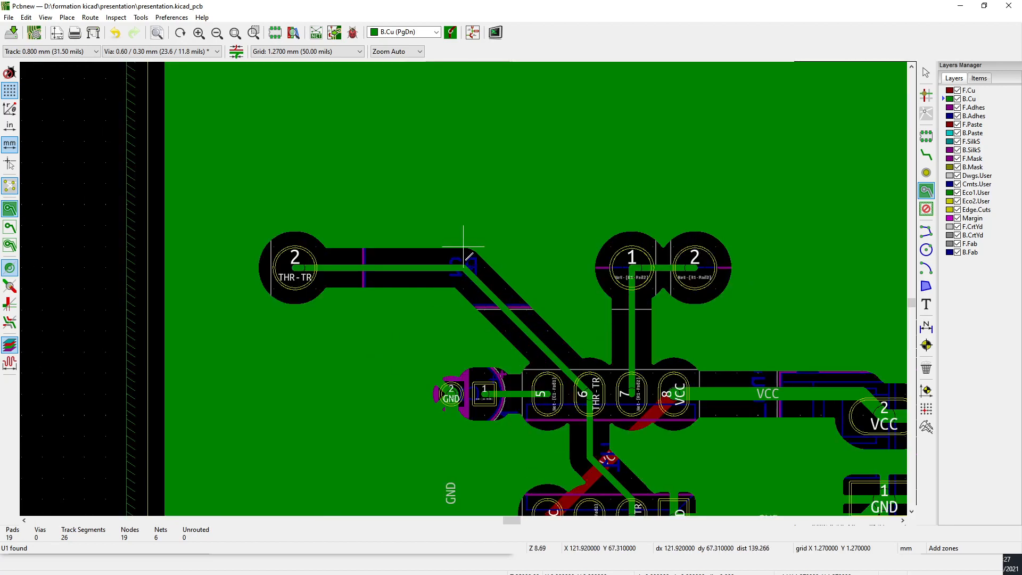
{"action": "scroll", "coordinate": [463, 287], "scroll_direction": "down", "scroll_amount": 3}
{"action": "scroll", "coordinate": [463, 287], "scroll_direction": "up", "scroll_amount": 5}
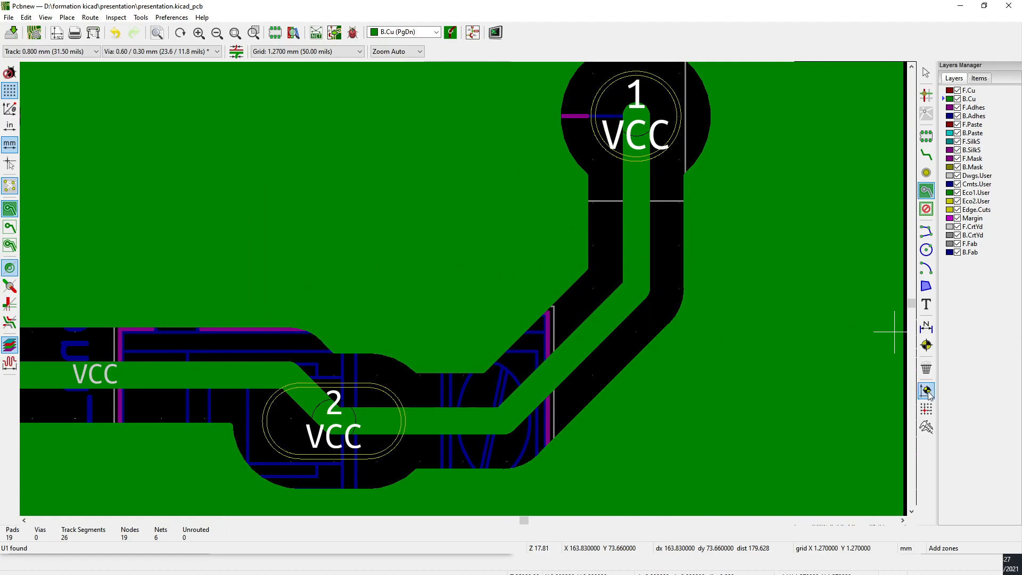
{"action": "left_click", "coordinate": [926, 426]}
{"action": "left_click_drag", "start_coordinate": [553, 307], "coordinate": [592, 331]}
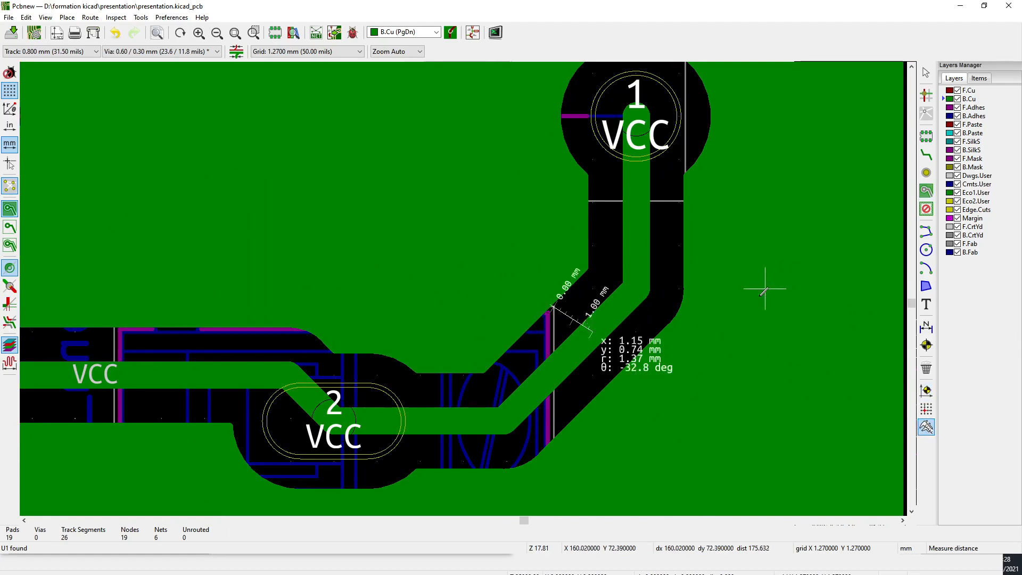
Undo the B.Cu ground zone to view the bare tracks, and restore the filled zone
{"action": "key", "text": "ctrl+b"}
{"action": "scroll", "coordinate": [636, 332], "scroll_direction": "down", "scroll_amount": 10}
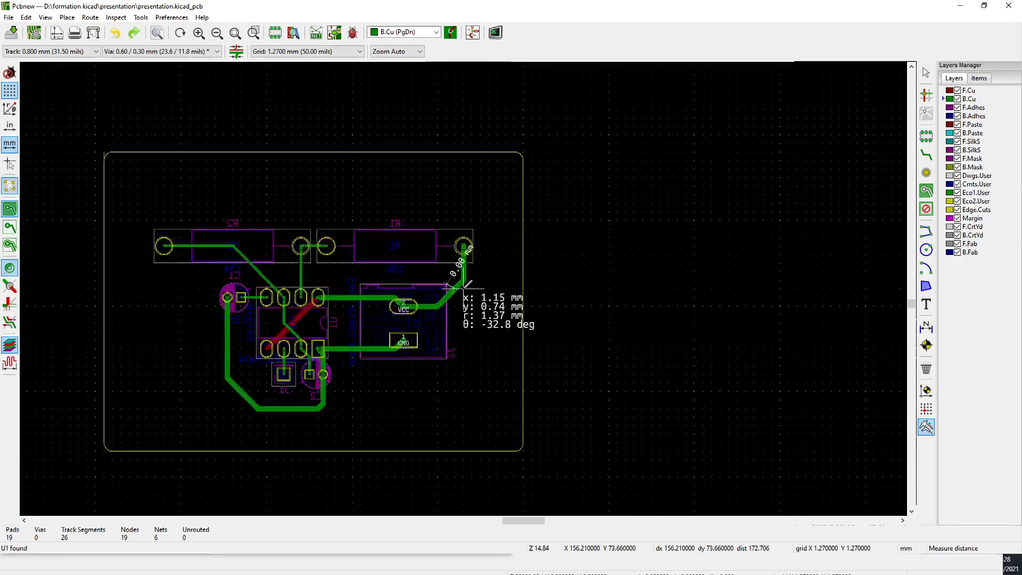
{"action": "key", "text": "Escape"}
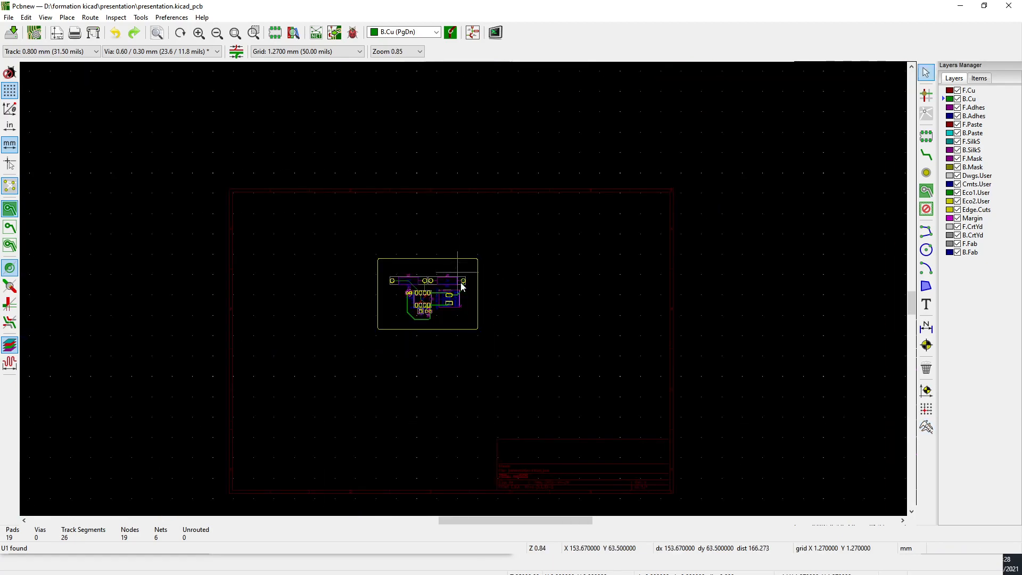
{"action": "key", "text": "b"}
{"action": "scroll", "coordinate": [464, 289], "scroll_direction": "up", "scroll_amount": 5}
{"action": "scroll", "coordinate": [463, 289], "scroll_direction": "down", "scroll_amount": 2}
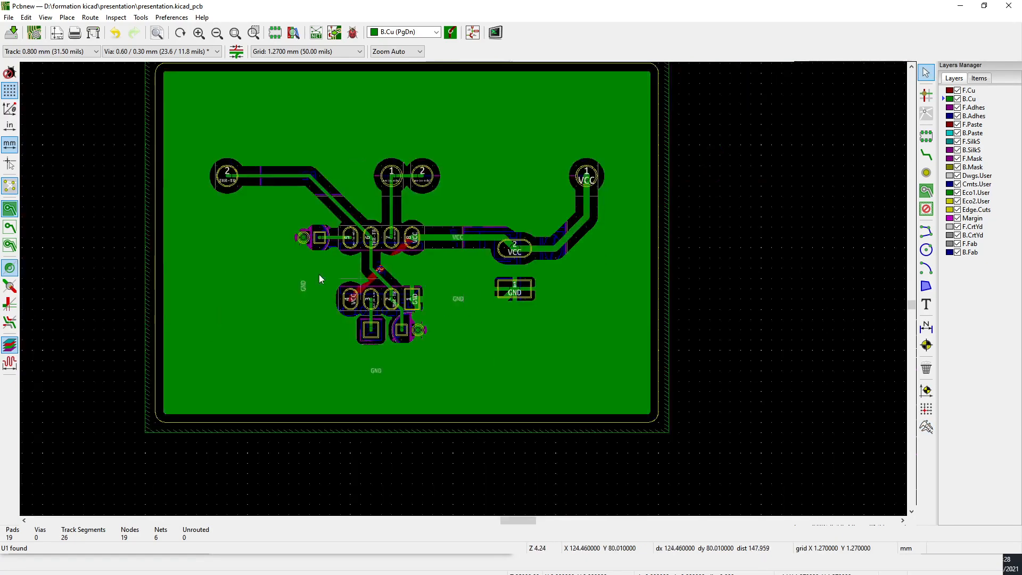
{"action": "middle_click_drag", "start_coordinate": [319, 277], "coordinate": [384, 330]}
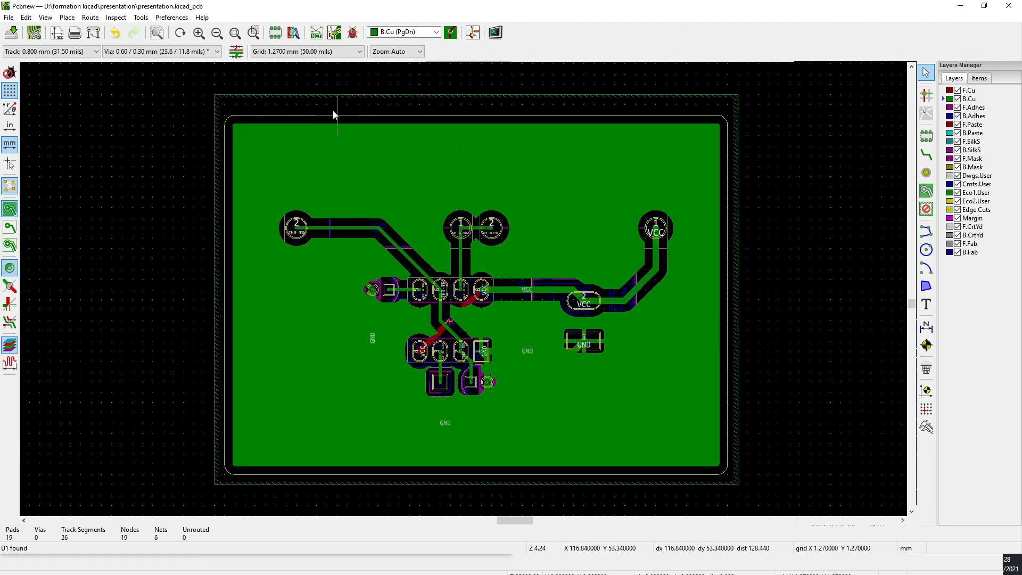
Start a second copper zone on F.Cu outside the board's upper-left corner, assigned to the GND net with 0.508 mm clearance
{"action": "key", "text": "Page_Up"}
{"action": "left_click", "coordinate": [926, 190]}
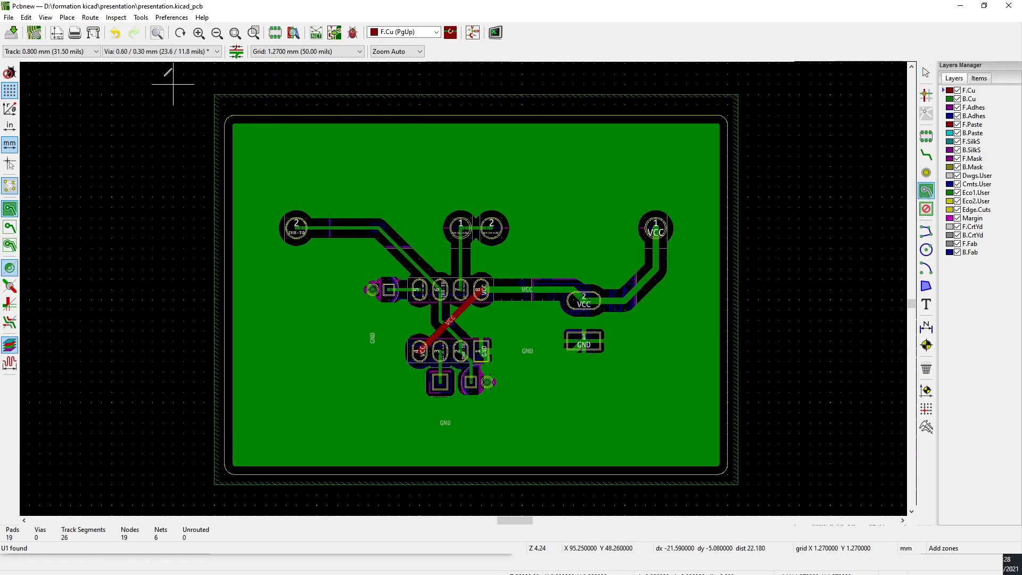
{"action": "left_click", "coordinate": [204, 84]}
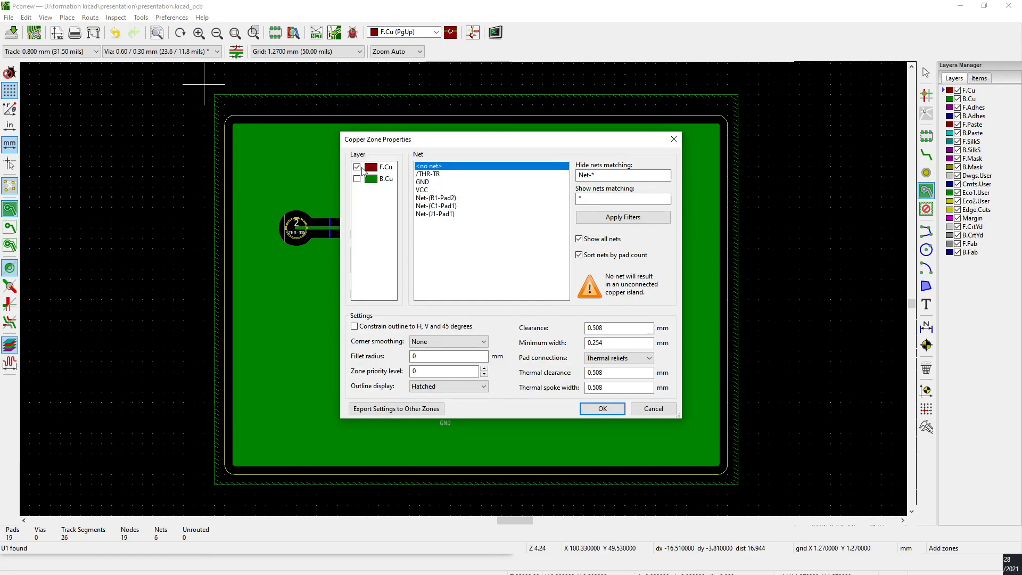
{"action": "left_click", "coordinate": [423, 190]}
{"action": "left_click", "coordinate": [426, 182]}
{"action": "left_click", "coordinate": [602, 408]}
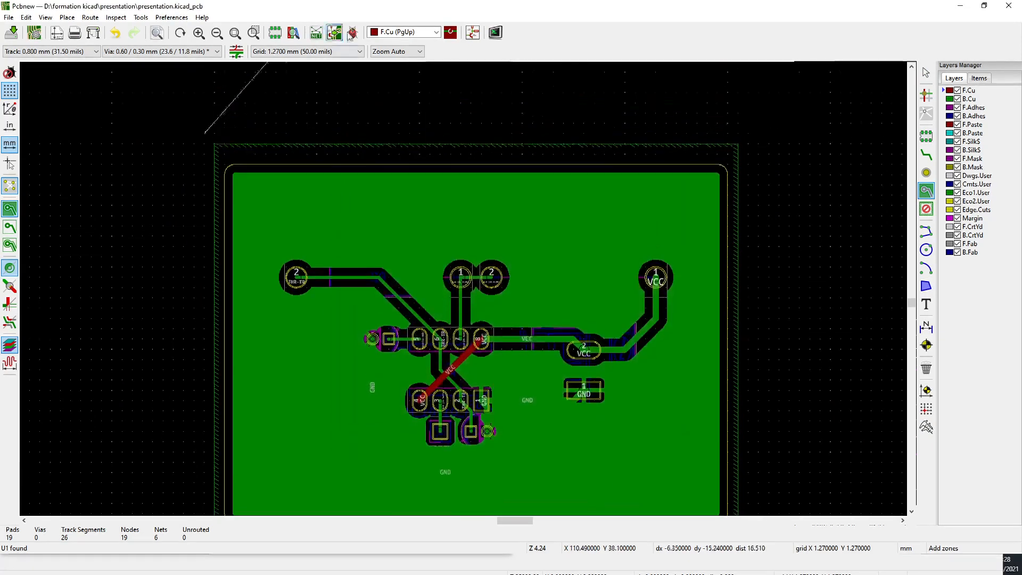
Draw the F.Cu zone as a closed rectangle slightly outside the B.Cu zone outline, enclosing the whole board
{"action": "left_click", "coordinate": [759, 203]}
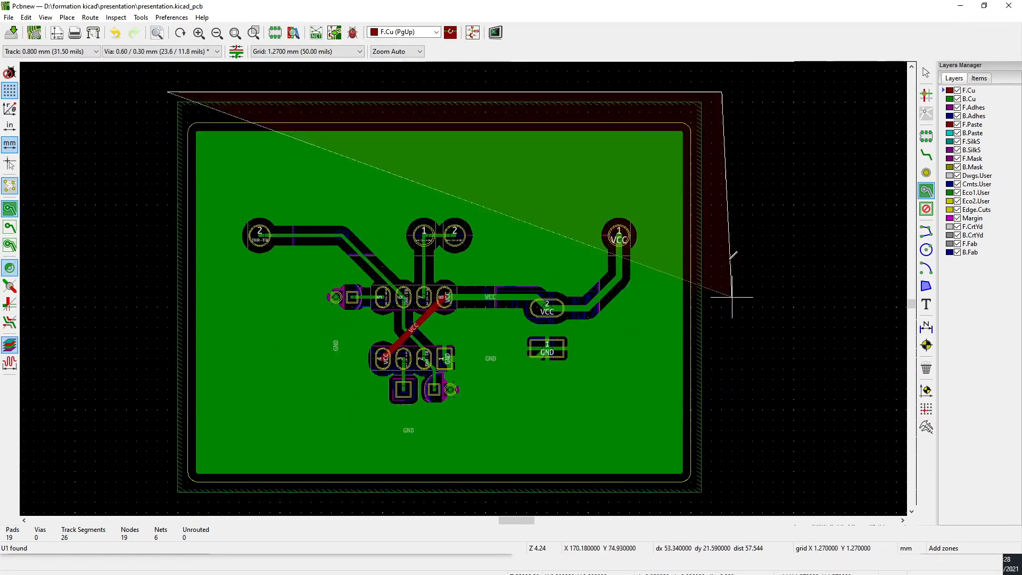
{"action": "left_click", "coordinate": [708, 415]}
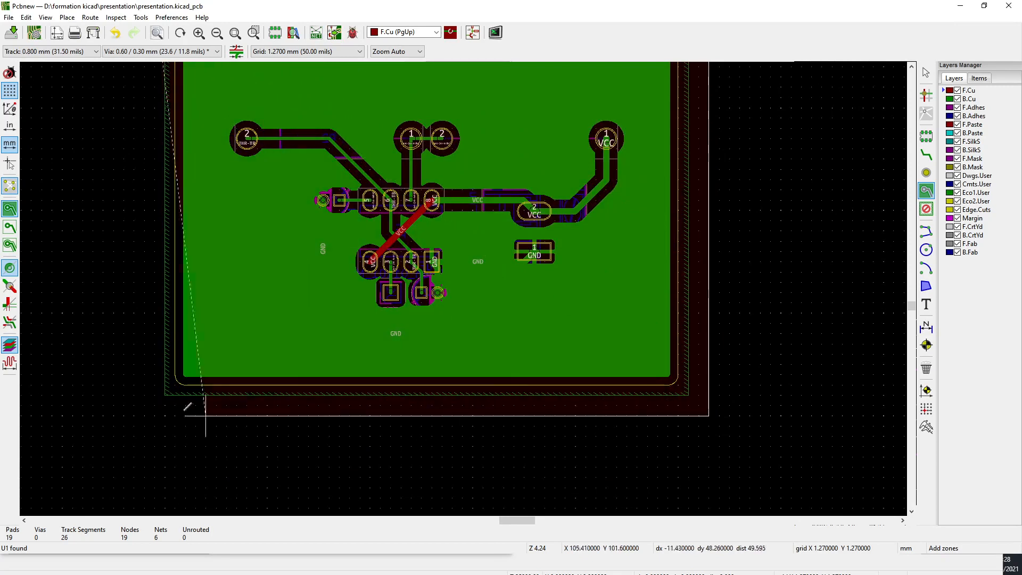
{"action": "left_click", "coordinate": [155, 415]}
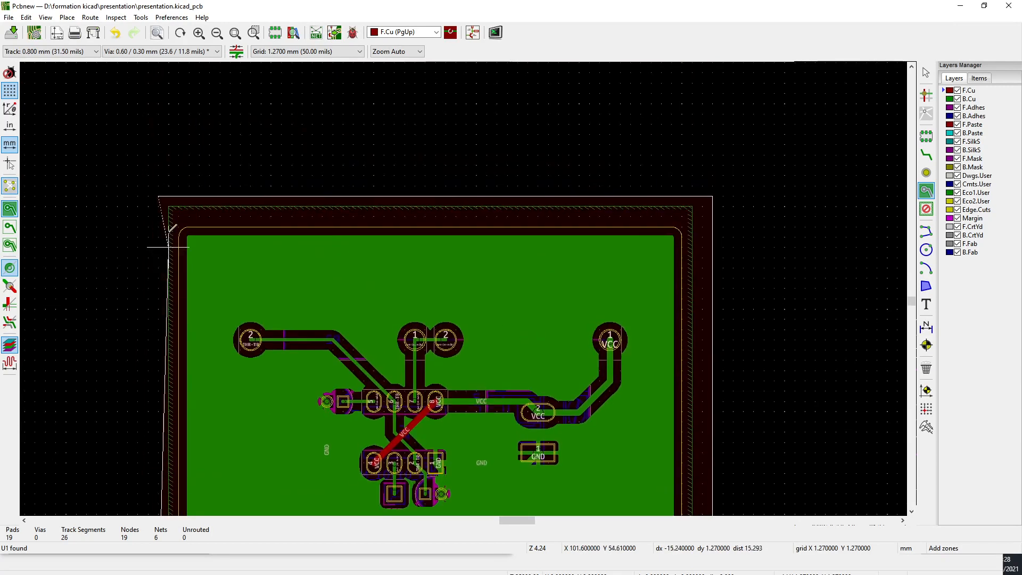
{"action": "left_click", "coordinate": [160, 189]}
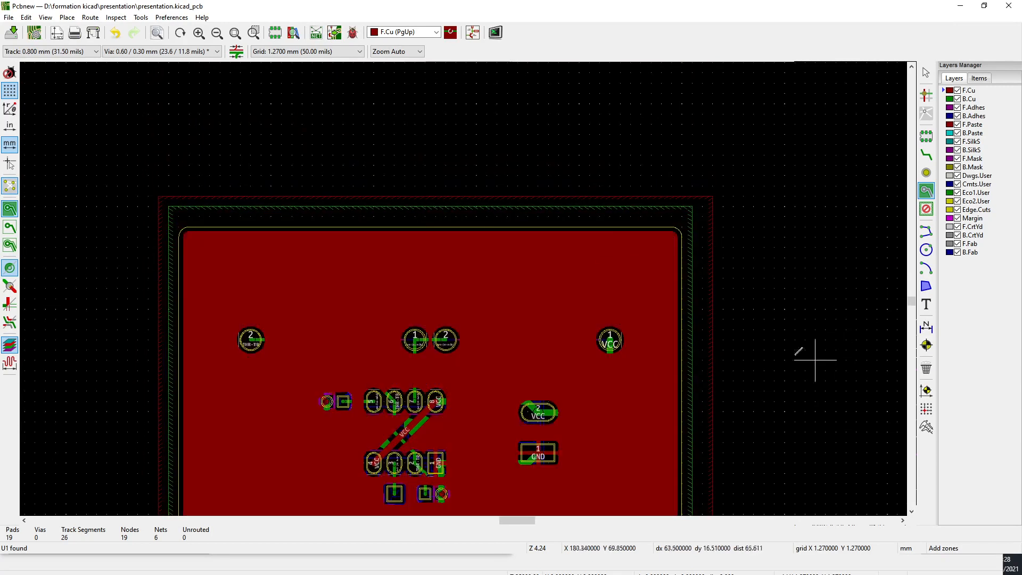
{"action": "middle_click_drag", "start_coordinate": [814, 353], "coordinate": [746, 181]}
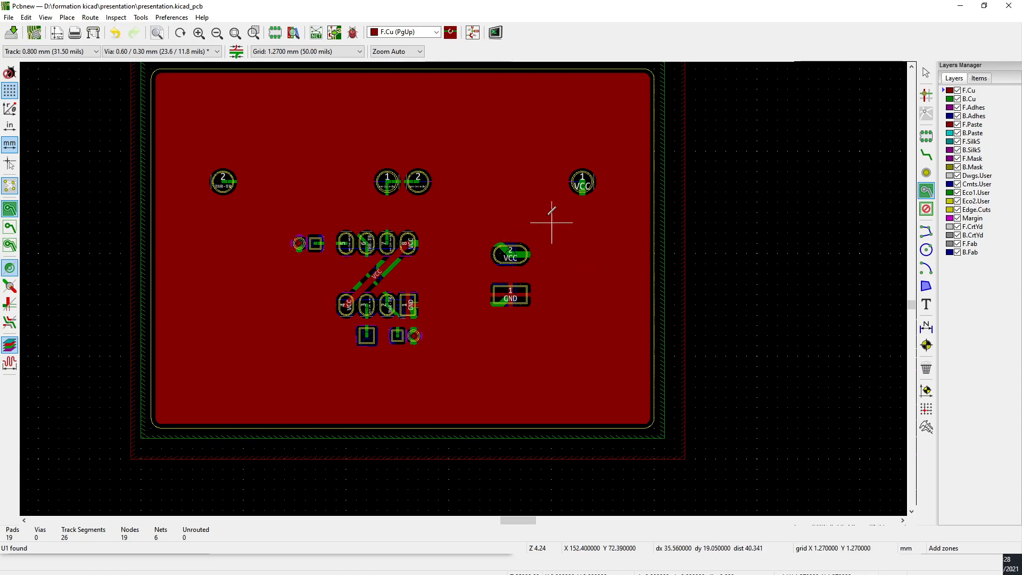
Save the board, run the design rule check on it with both copper zones filled, and close the check
{"action": "middle_click_drag", "start_coordinate": [335, 211], "coordinate": [357, 276]}
{"action": "left_click", "coordinate": [11, 33]}
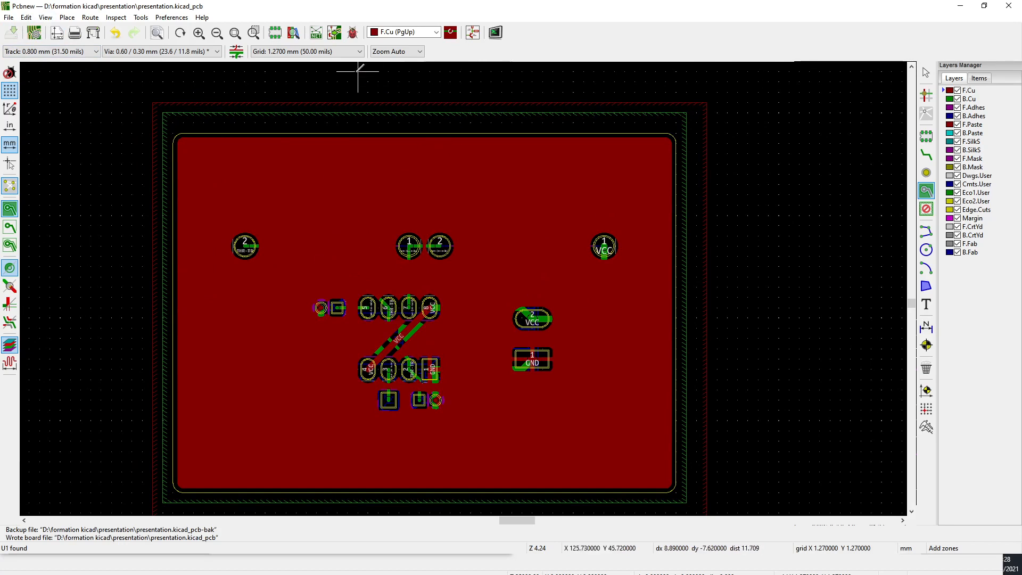
{"action": "left_click", "coordinate": [351, 34]}
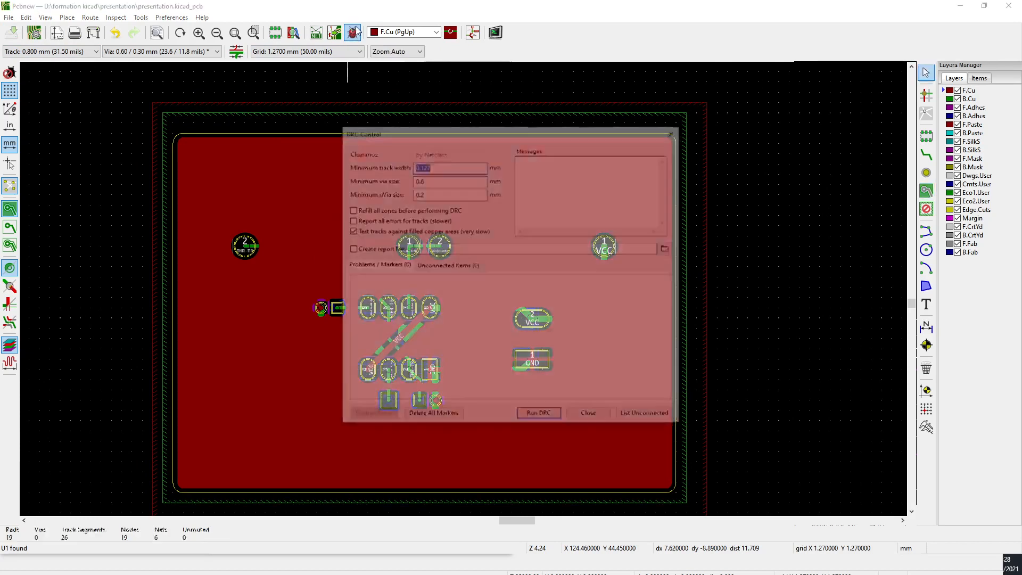
{"action": "left_click", "coordinate": [539, 417]}
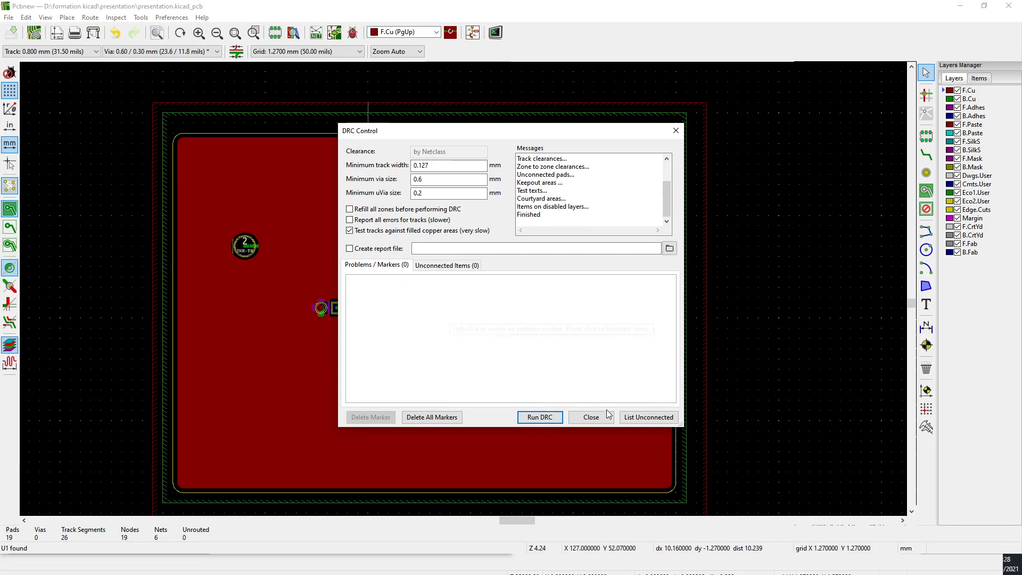
{"action": "left_click", "coordinate": [590, 416]}
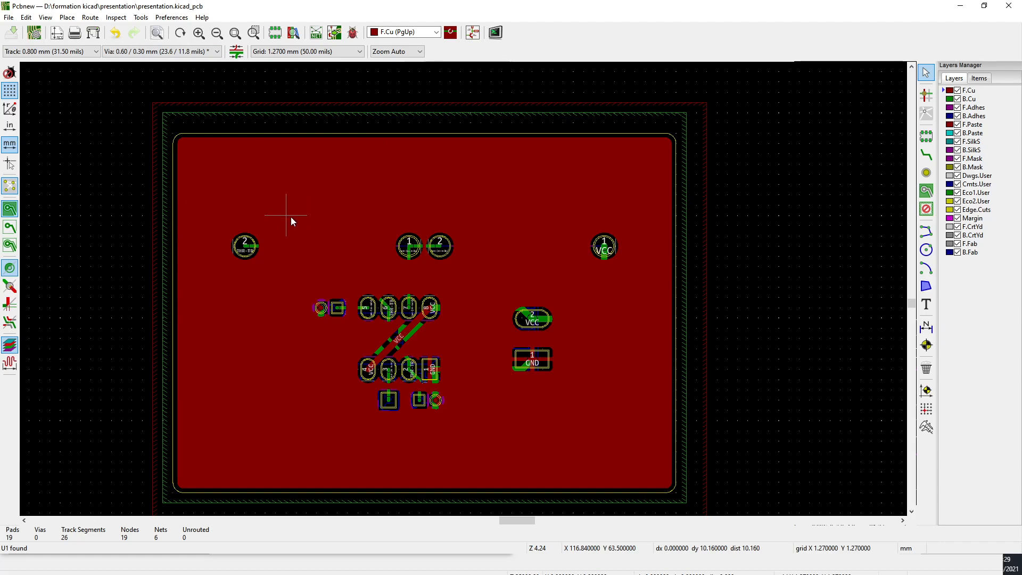
Delete the B.Cu VCC track between U1 pin 8 and J2 pin 2
{"action": "key", "text": "Page_Down"}
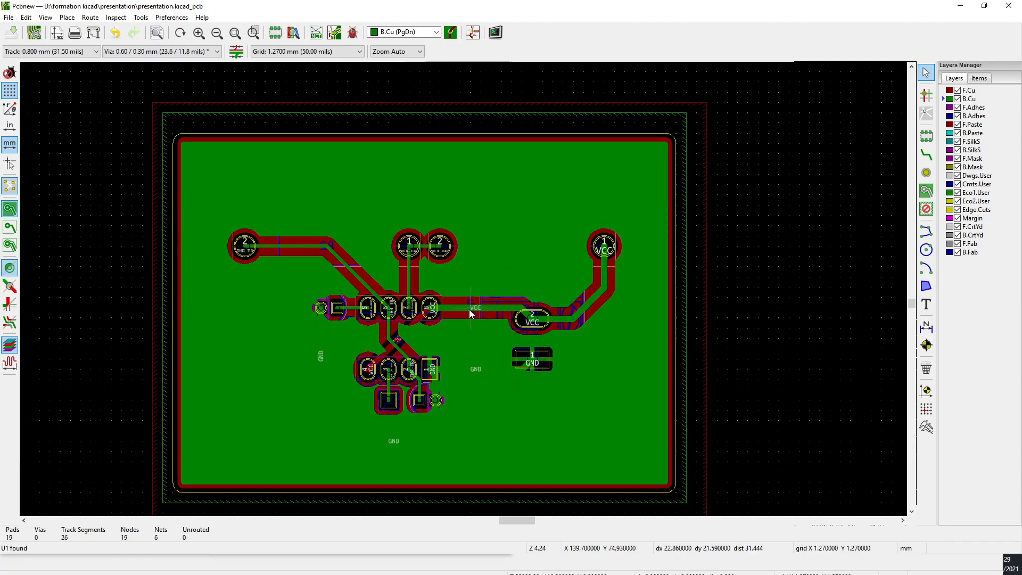
{"action": "scroll", "coordinate": [468, 310], "scroll_direction": "up", "scroll_amount": 5}
{"action": "key", "text": "Delete"}
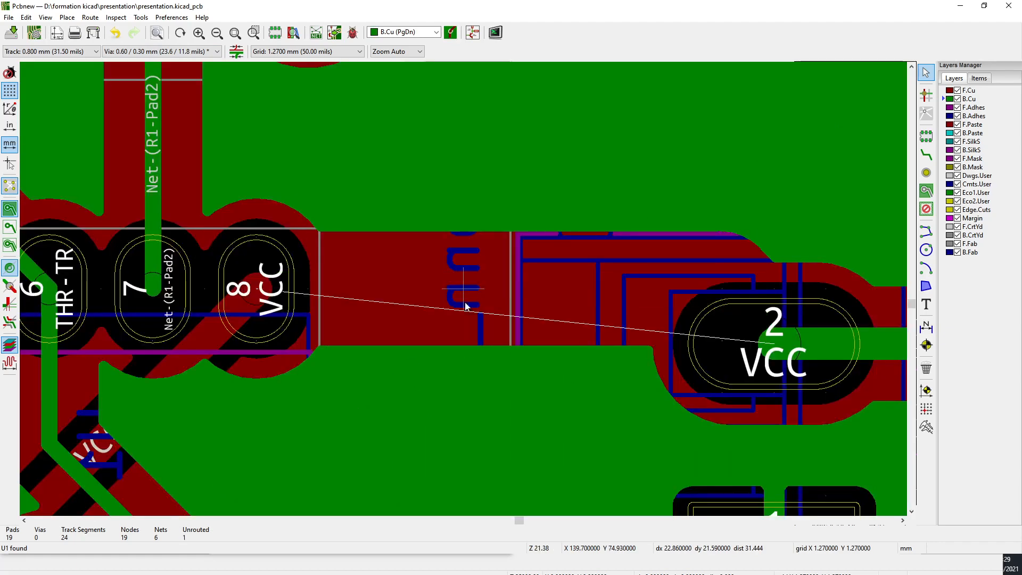
Run the design rule check again and select the reported pair of VCC tracks among the unconnected items
{"action": "scroll", "coordinate": [464, 287], "scroll_direction": "down", "scroll_amount": 5}
{"action": "left_click", "coordinate": [353, 34]}
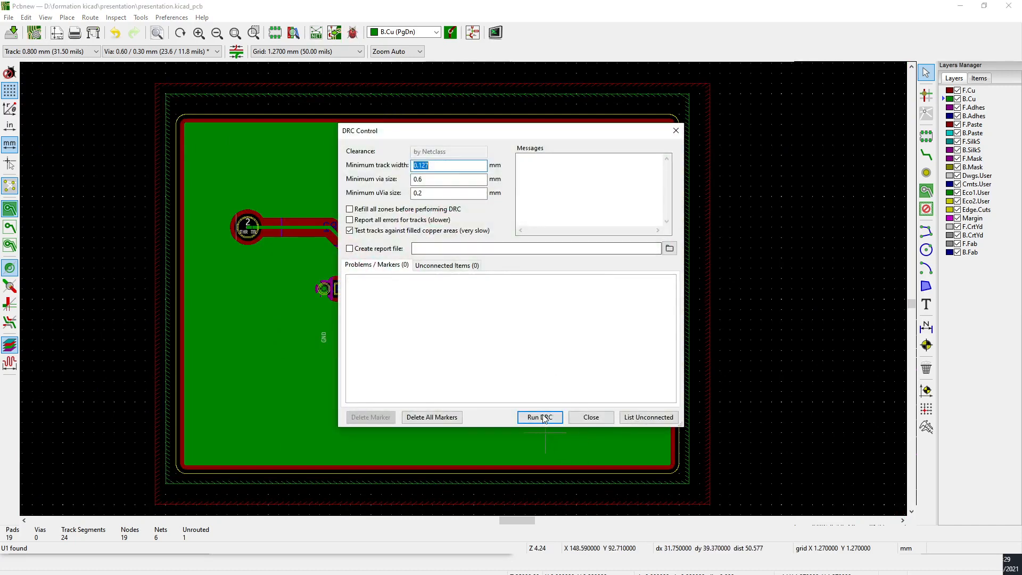
{"action": "key", "text": "Return"}
{"action": "left_click", "coordinate": [505, 283]}
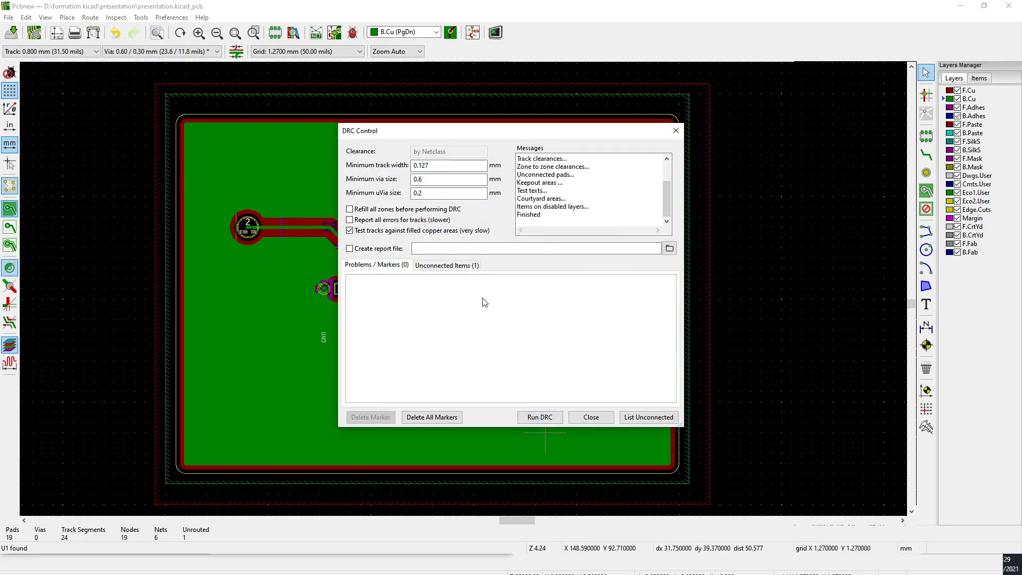
{"action": "left_click", "coordinate": [466, 267]}
{"action": "left_click", "coordinate": [373, 290]}
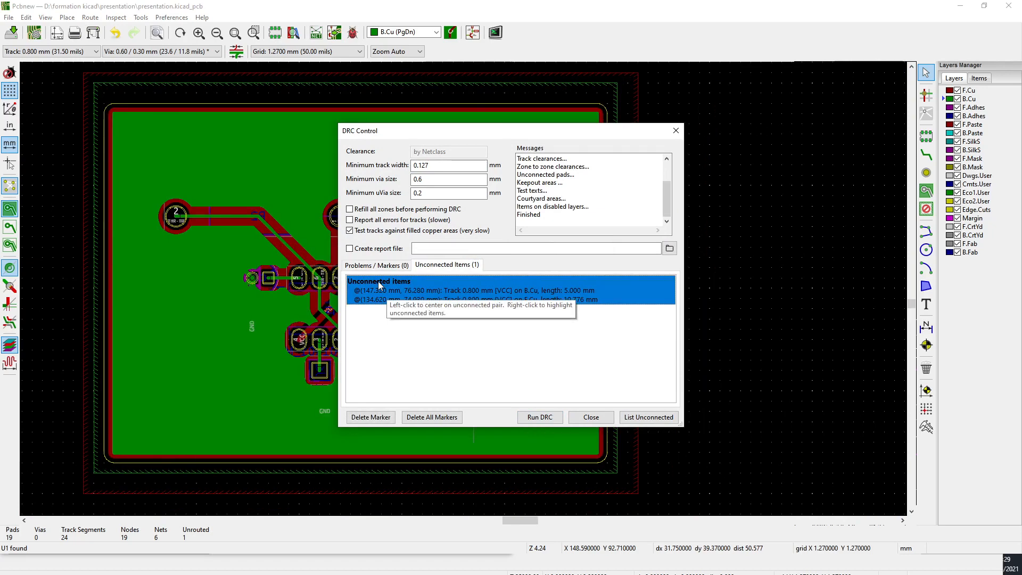
Move the check report clear of the board, locate the unconnected VCC pair in the layout, and close the report
{"action": "left_click_drag", "start_coordinate": [500, 135], "coordinate": [833, 174]}
{"action": "scroll", "coordinate": [618, 217], "scroll_direction": "up", "scroll_amount": 5}
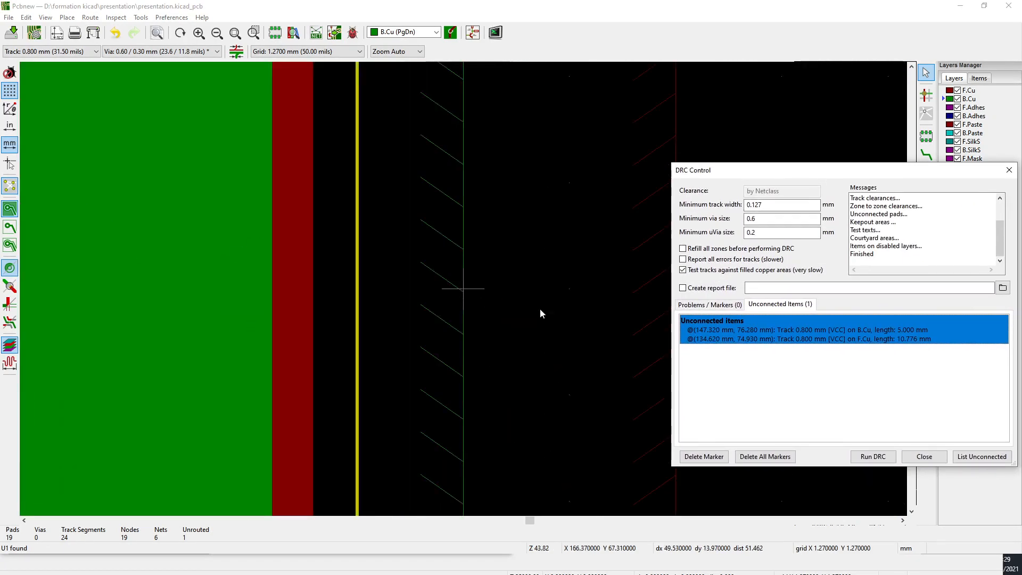
{"action": "left_click", "coordinate": [716, 328]}
{"action": "scroll", "coordinate": [463, 291], "scroll_direction": "down", "scroll_amount": 5}
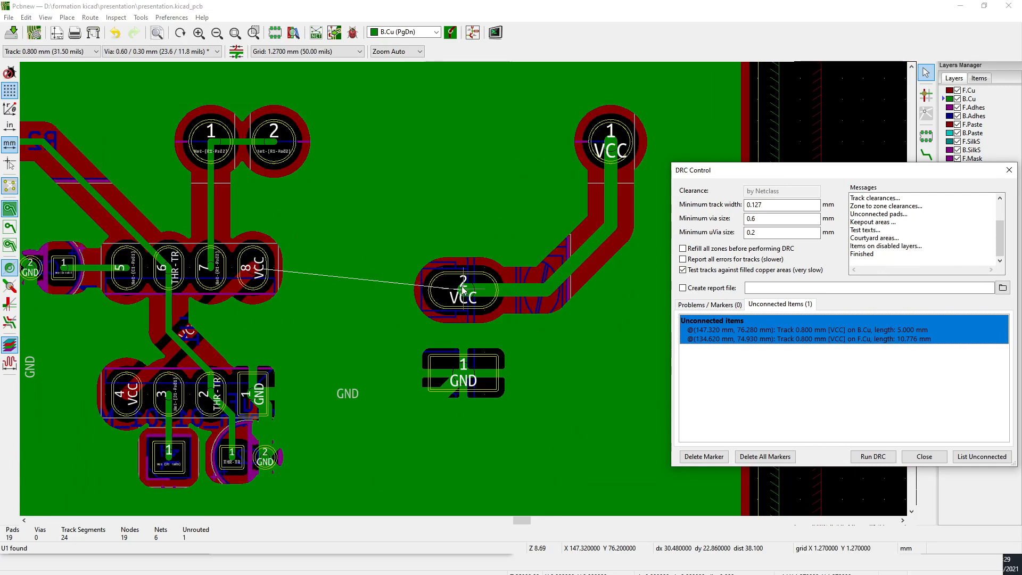
{"action": "key", "text": "Escape"}
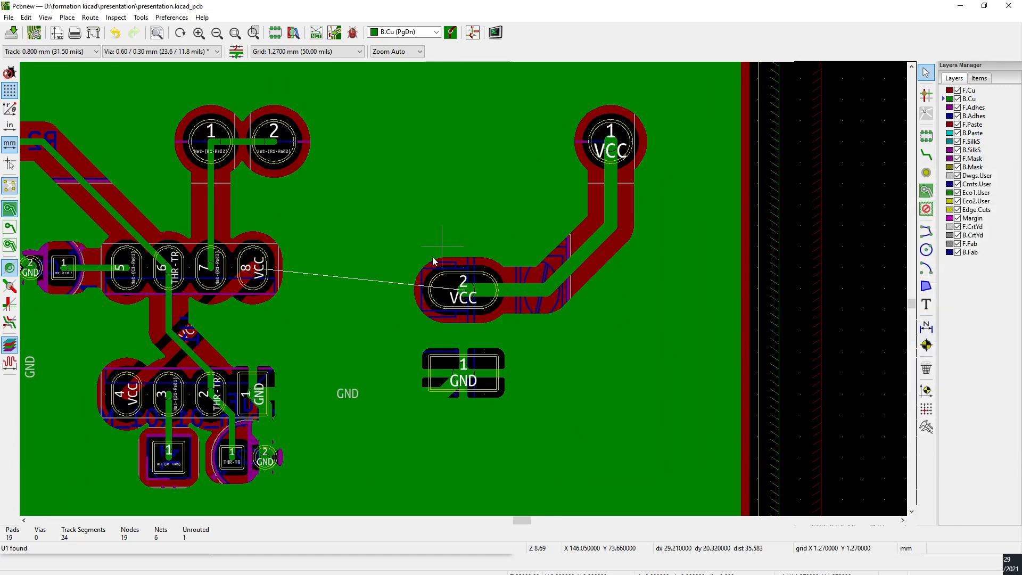
Unfill all copper zones so the whole board shows only its tracks and footprints
{"action": "scroll", "coordinate": [493, 259], "scroll_direction": "down", "scroll_amount": 3}
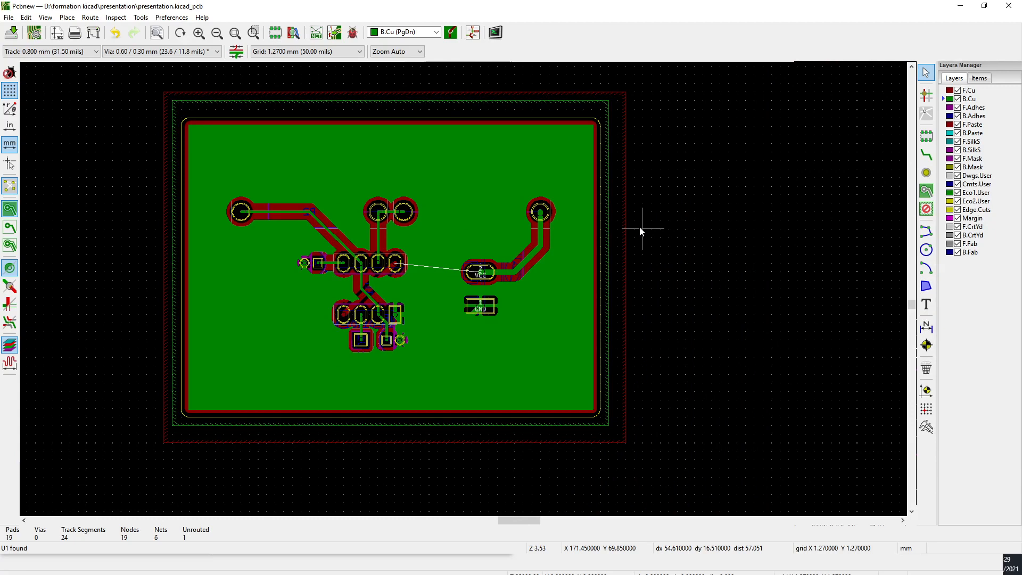
{"action": "key", "text": "ctrl+b"}
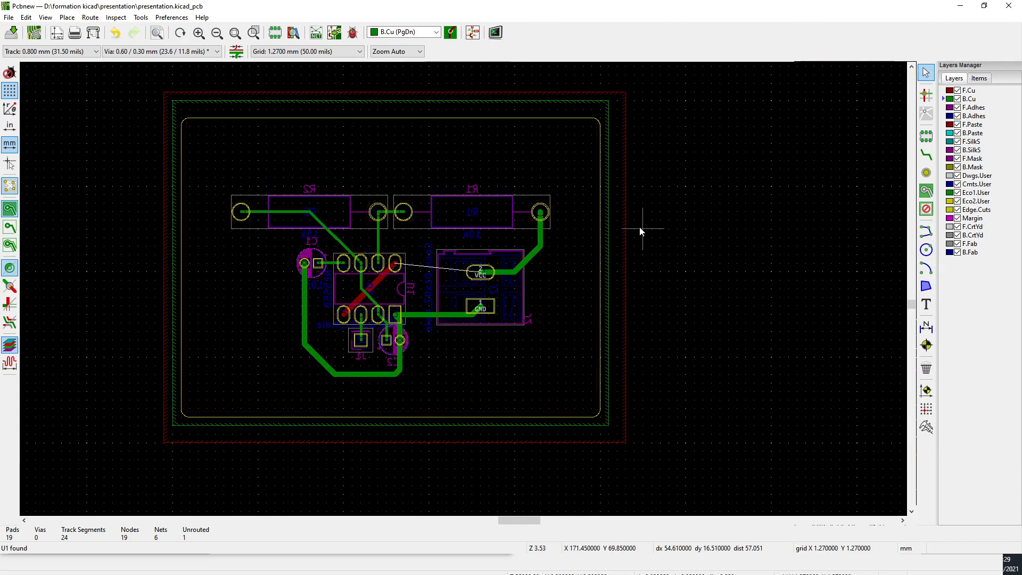
Route a 0.8 mm track on B.Cu from J2's VCC pad 2 to VCC pad 8 of U1
{"action": "key", "text": "b"}
{"action": "key", "text": "ctrl+b"}
{"action": "scroll", "coordinate": [598, 208], "scroll_direction": "up", "scroll_amount": 3}
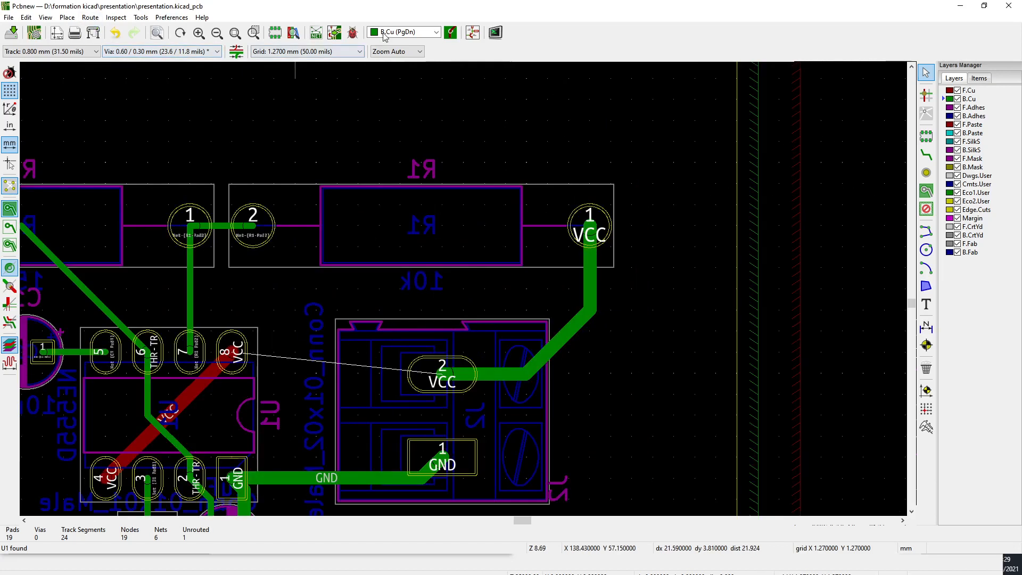
{"action": "left_click", "coordinate": [78, 52]}
{"action": "left_click", "coordinate": [68, 101]}
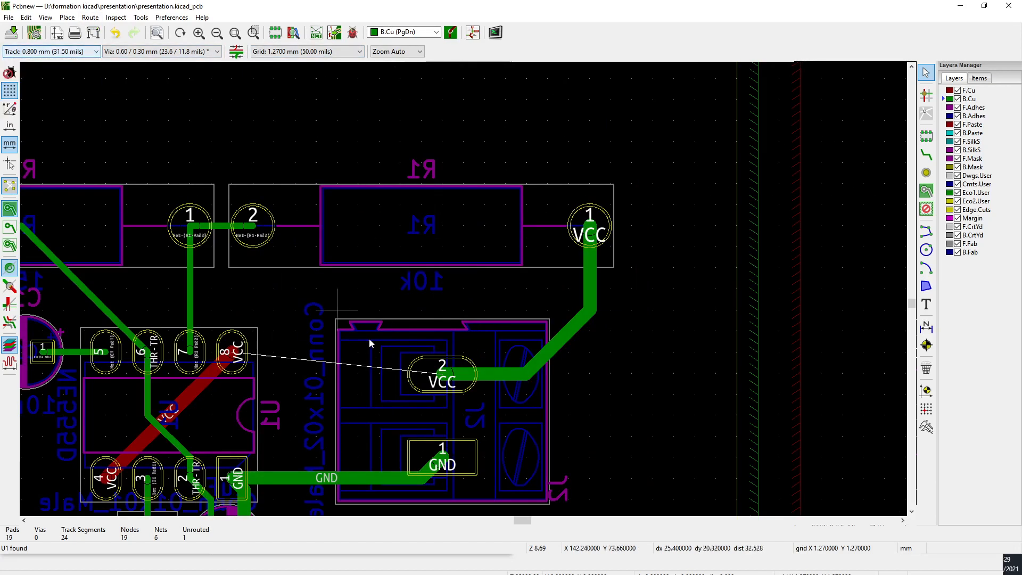
{"action": "key", "text": "x"}
{"action": "left_click", "coordinate": [441, 381]}
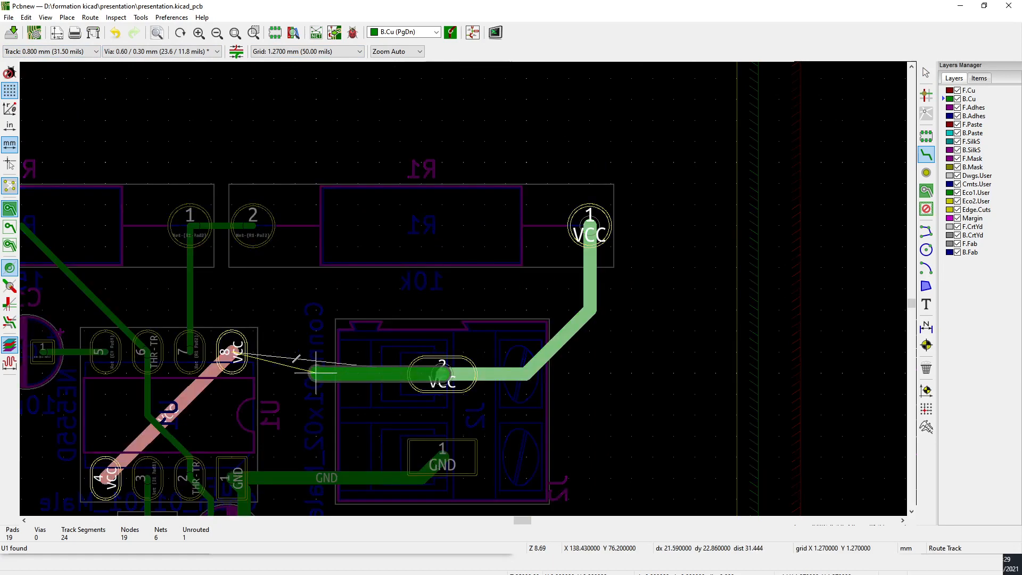
{"action": "left_click", "coordinate": [233, 350]}
Fill all copper zones and save the board
{"action": "scroll", "coordinate": [293, 268], "scroll_direction": "down", "scroll_amount": 3}
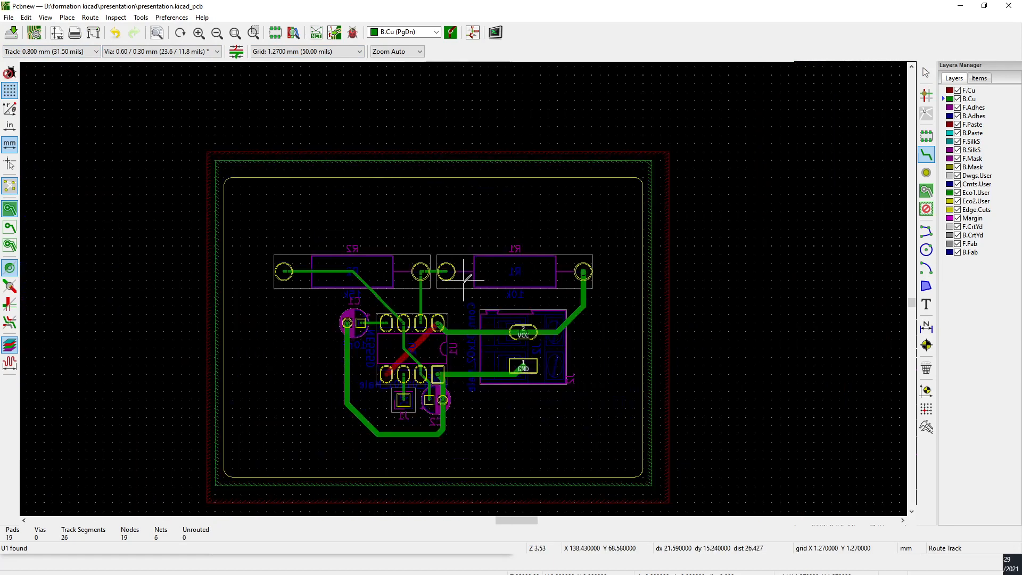
{"action": "key", "text": "b"}
{"action": "left_click", "coordinate": [12, 32]}
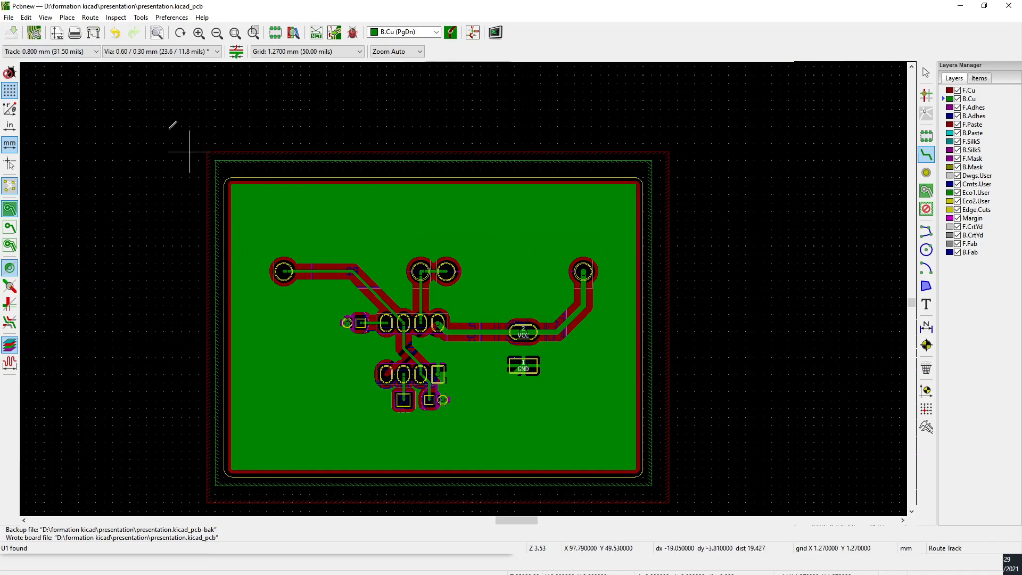
Examine the board's pads, copper clearances and component models from several angles in the 3D viewer, and close the viewer
{"action": "left_click", "coordinate": [45, 19]}
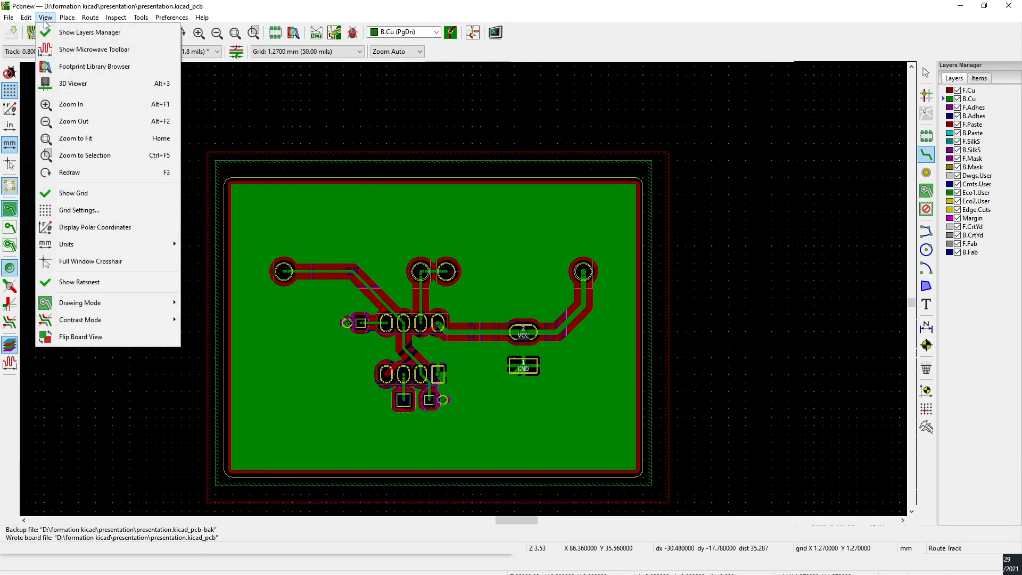
{"action": "left_click", "coordinate": [98, 83]}
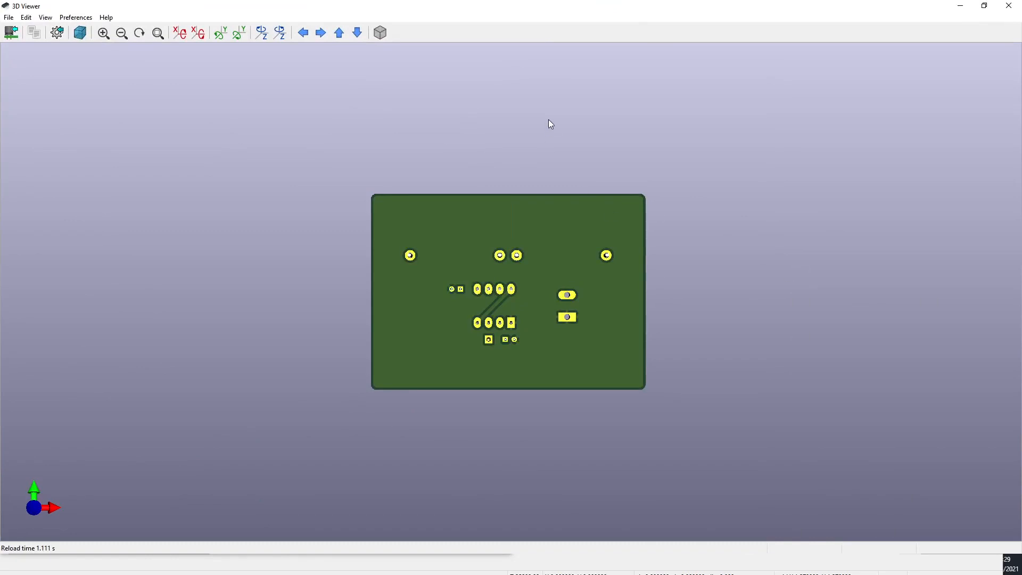
{"action": "left_click_drag", "start_coordinate": [551, 124], "coordinate": [531, 334]}
{"action": "scroll", "coordinate": [532, 333], "scroll_direction": "up", "scroll_amount": 3}
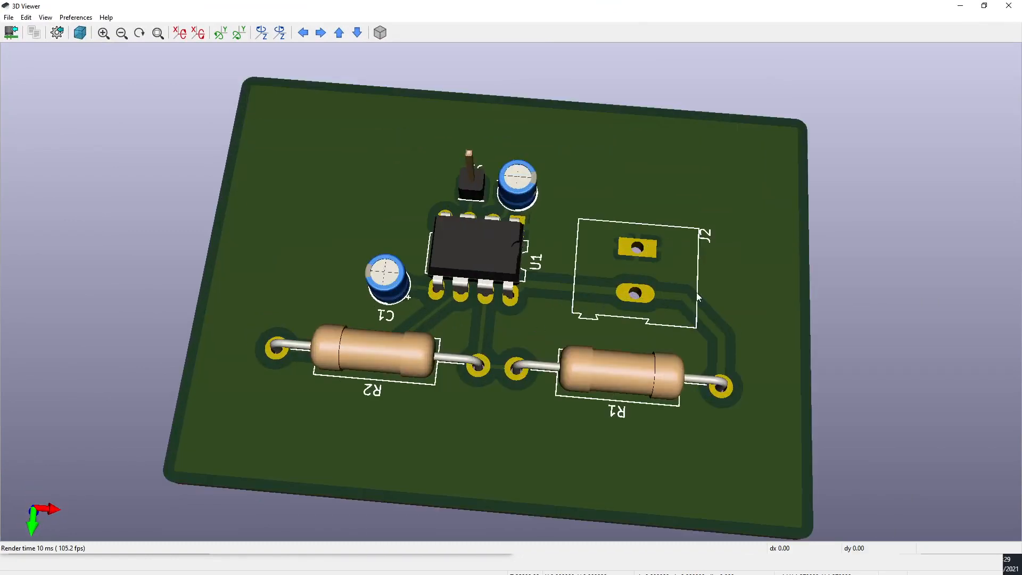
{"action": "mouse_move", "coordinate": [696, 292]}
{"action": "left_mouse_down"}
{"action": "mouse_move", "coordinate": [597, 296]}
{"action": "mouse_move", "coordinate": [692, 276]}
{"action": "left_mouse_up"}
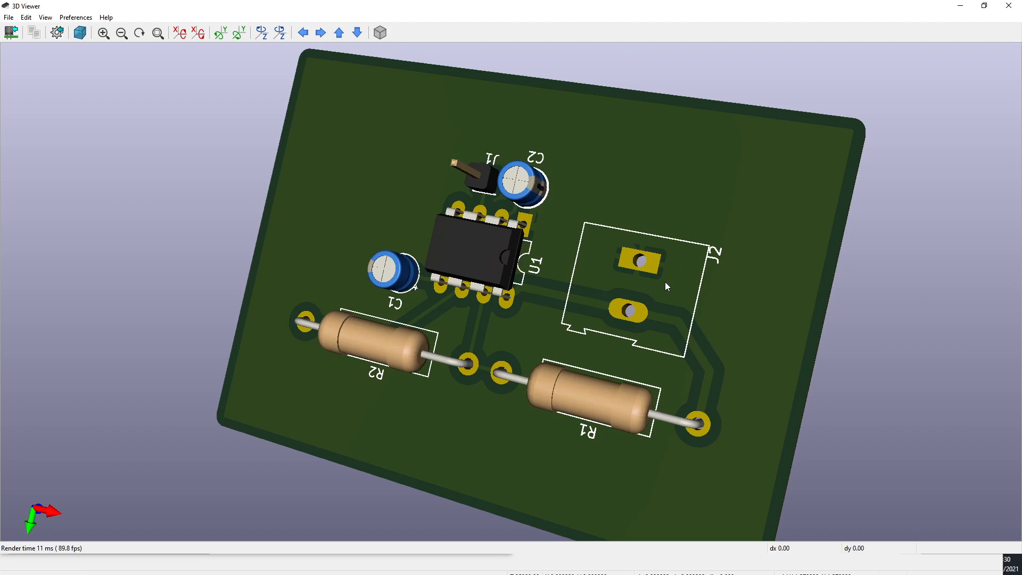
{"action": "left_click_drag", "start_coordinate": [665, 286], "coordinate": [771, 186]}
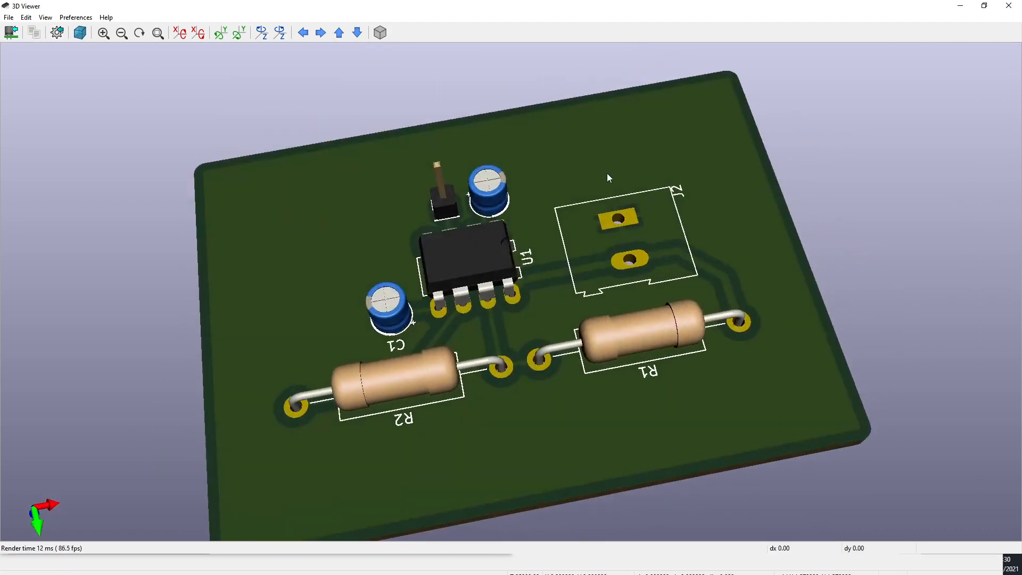
{"action": "left_click_drag", "start_coordinate": [608, 174], "coordinate": [696, 192]}
{"action": "left_click_drag", "start_coordinate": [595, 204], "coordinate": [654, 324]}
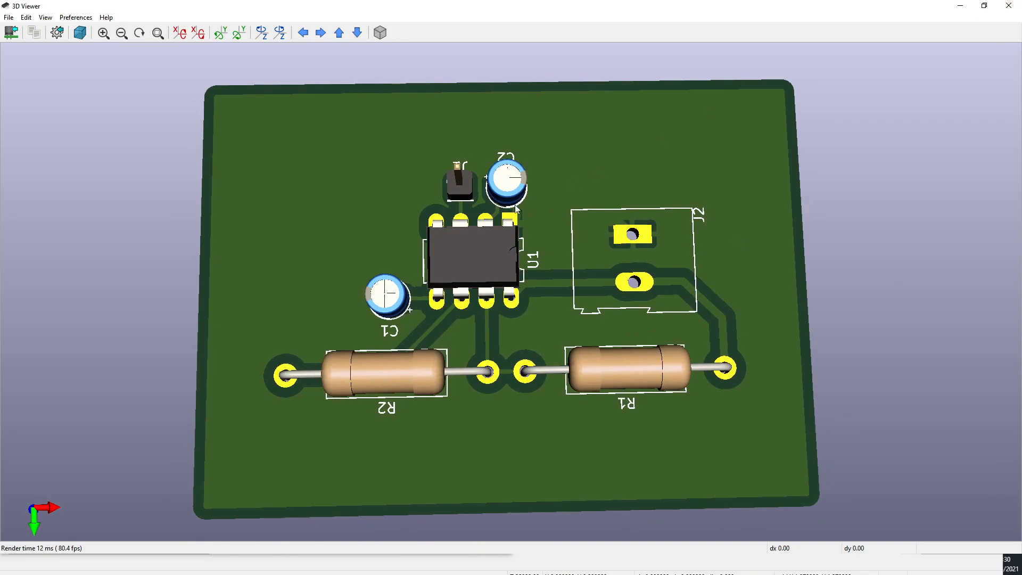
{"action": "left_click_drag", "start_coordinate": [554, 445], "coordinate": [481, 441]}
{"action": "left_click_drag", "start_coordinate": [713, 353], "coordinate": [490, 328]}
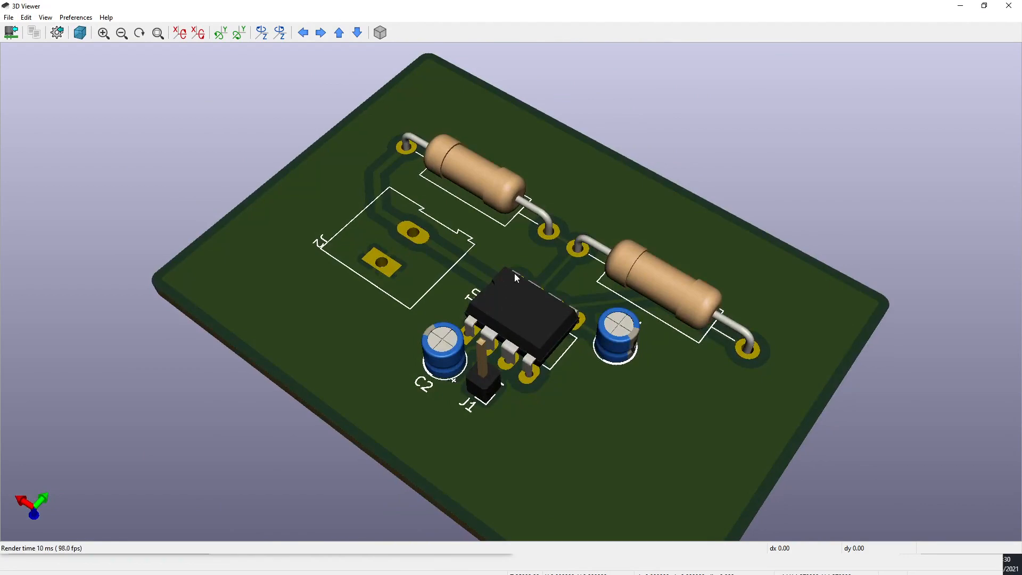
{"action": "left_click_drag", "start_coordinate": [516, 277], "coordinate": [539, 323]}
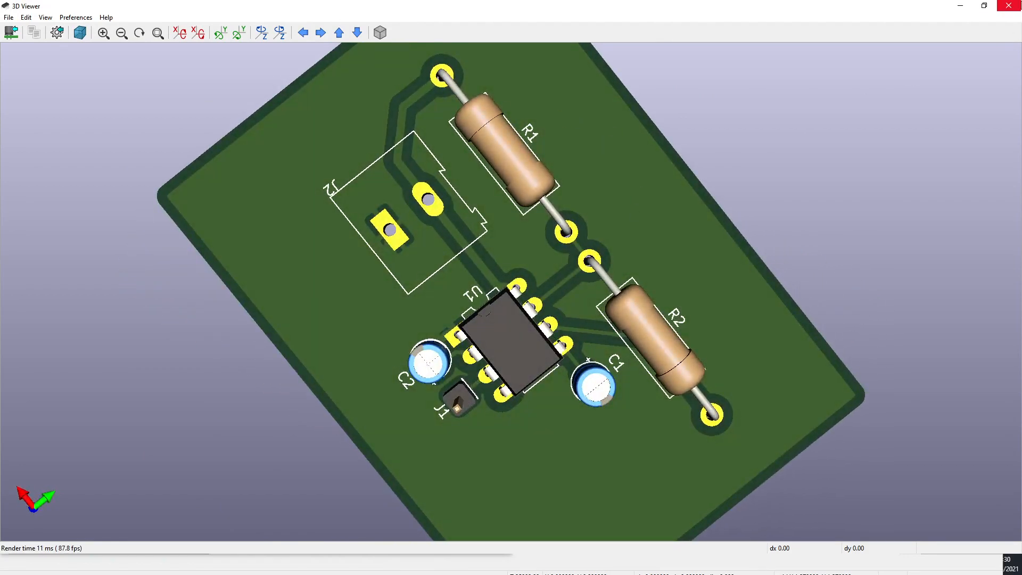
{"action": "left_click", "coordinate": [1009, 5]}
Unfill the copper zones and place mirrored VCC text on B.SilkS beside J2's VCC terminal, rotated to 90 degrees
{"action": "key", "text": "ctrl+b"}
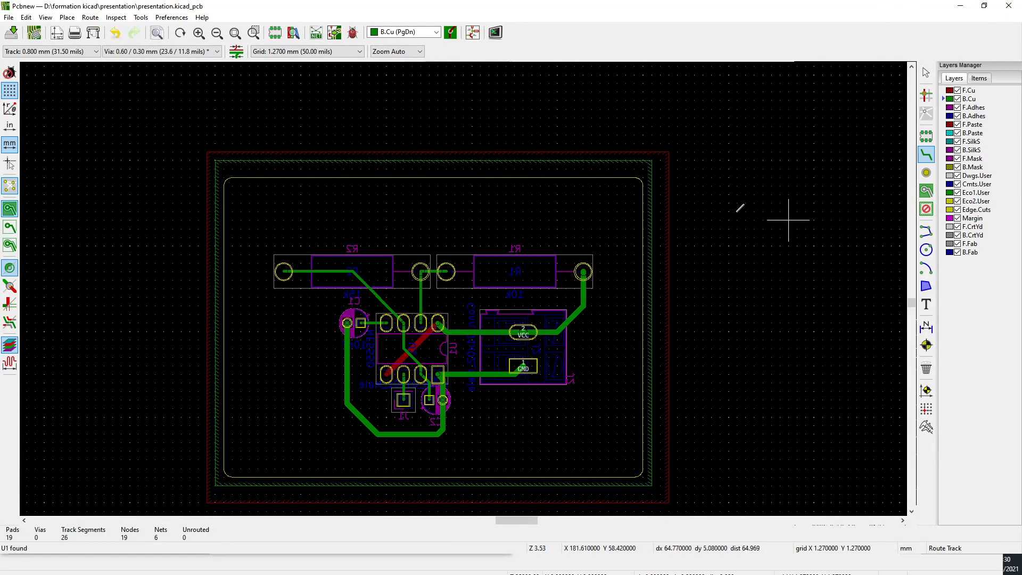
{"action": "left_click", "coordinate": [950, 150]}
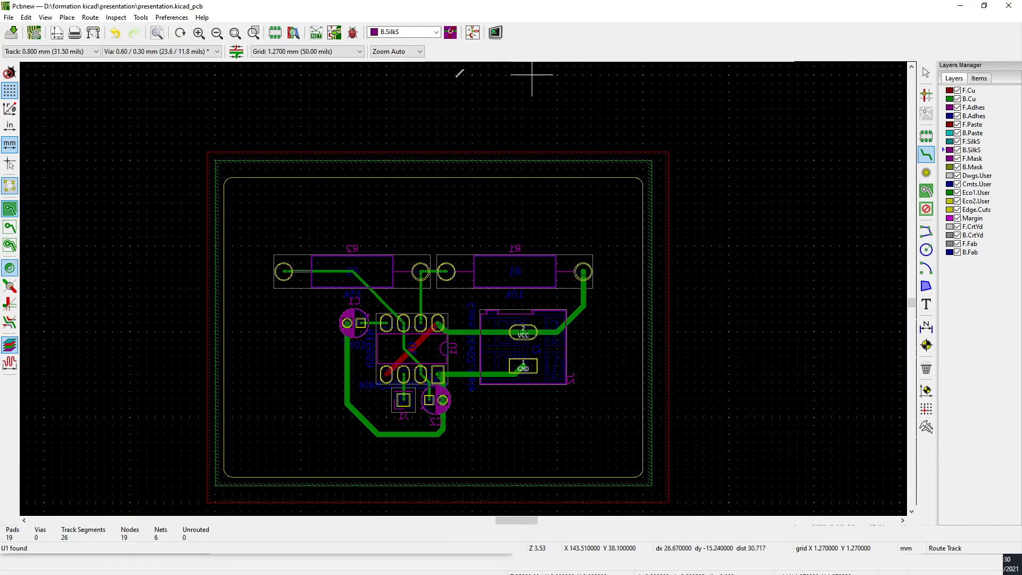
{"action": "left_click", "coordinate": [926, 304]}
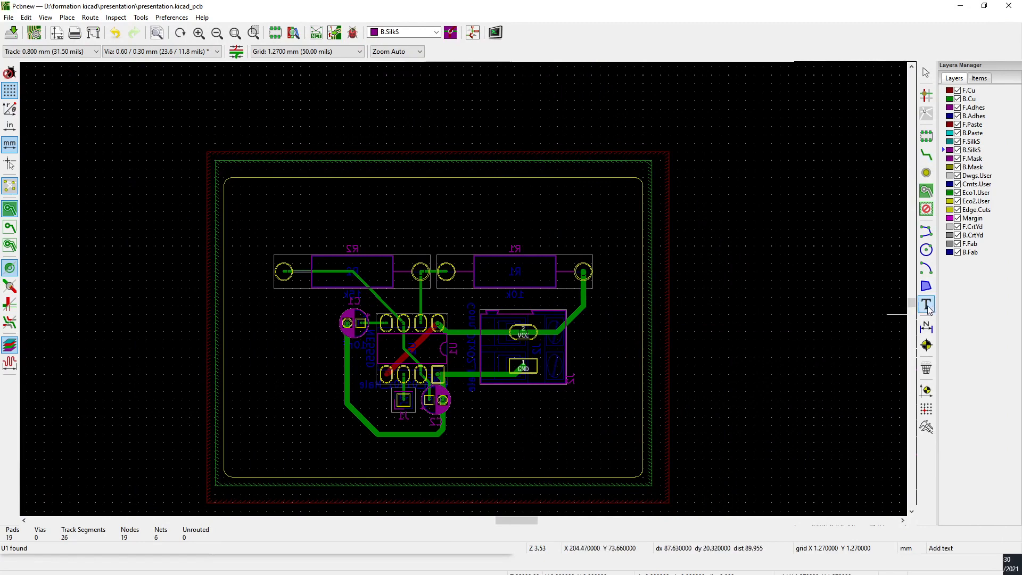
{"action": "scroll", "coordinate": [556, 257], "scroll_direction": "up", "scroll_amount": 3}
{"action": "scroll", "coordinate": [556, 258], "scroll_direction": "down", "scroll_amount": 2}
{"action": "scroll", "coordinate": [556, 258], "scroll_direction": "up", "scroll_amount": 6}
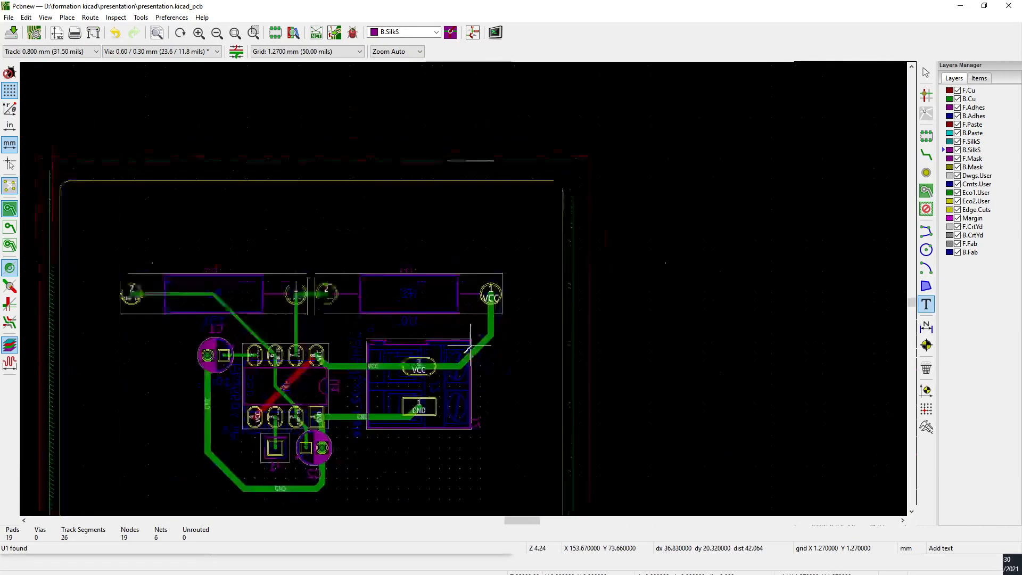
{"action": "scroll", "coordinate": [649, 227], "scroll_direction": "down", "scroll_amount": 1}
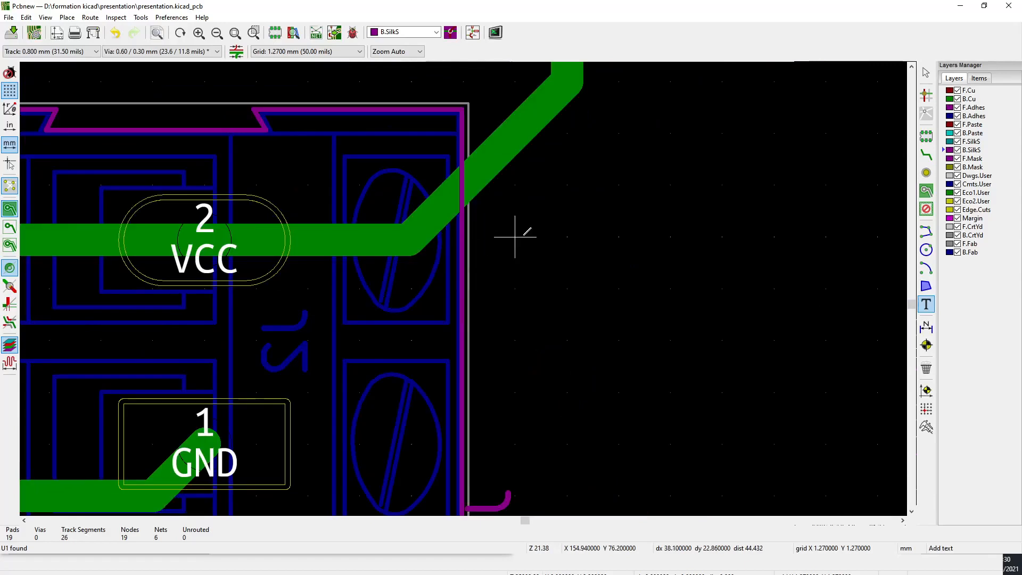
{"action": "left_click", "coordinate": [559, 234]}
{"action": "type", "text": "VCC"}
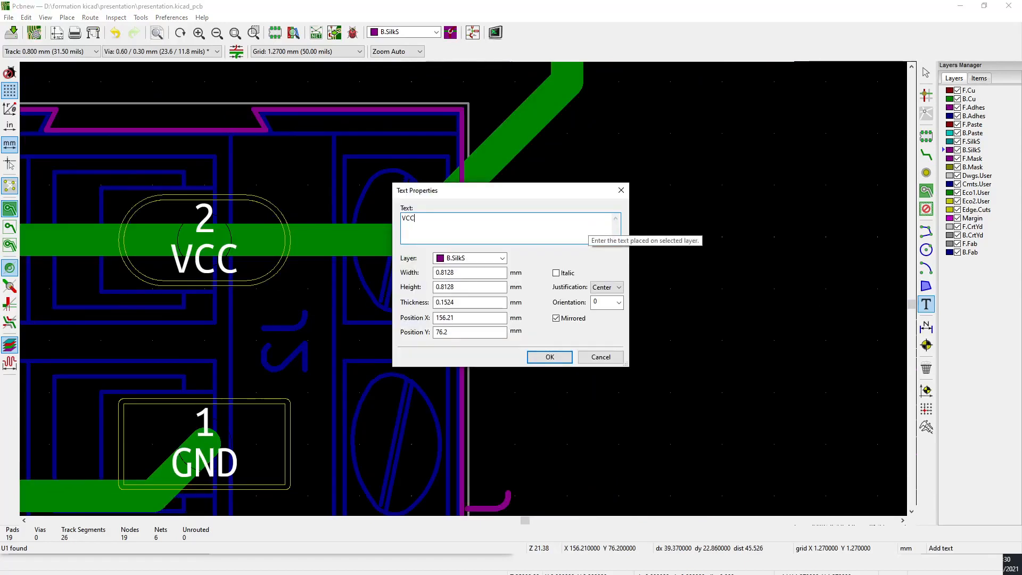
{"action": "left_click", "coordinate": [548, 357]}
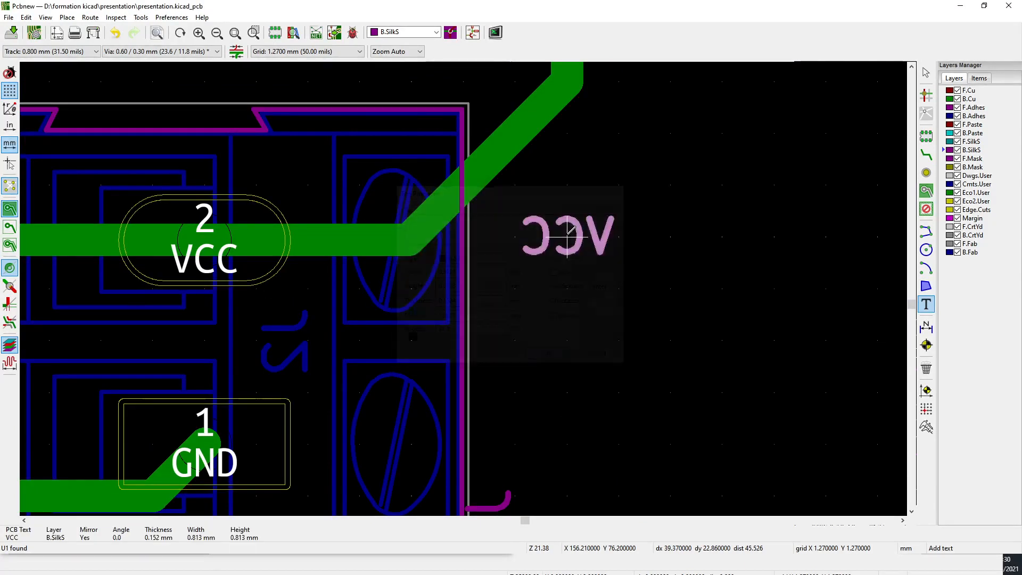
{"action": "key", "text": "r"}
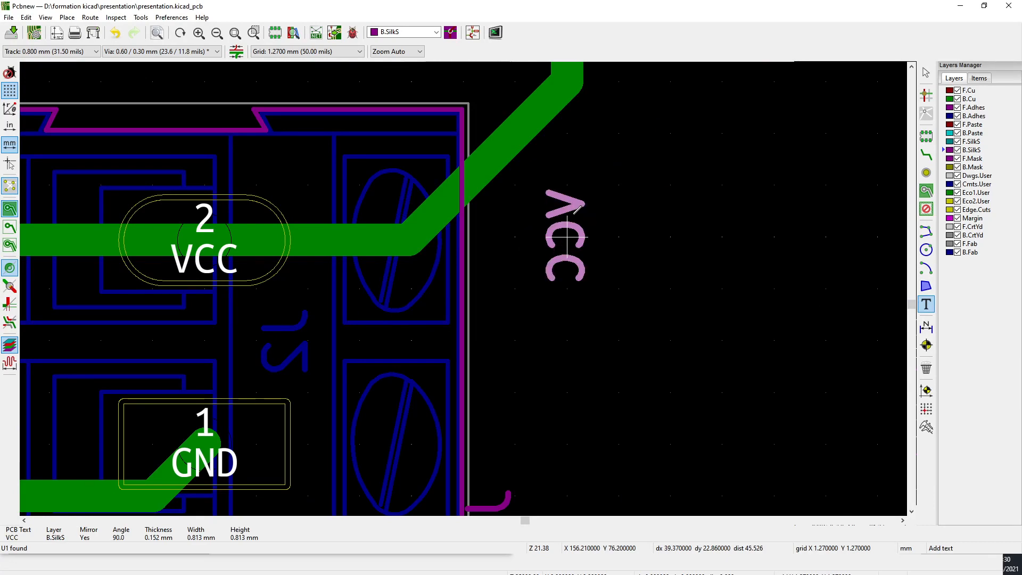
{"action": "left_click", "coordinate": [567, 235]}
Place mirrored GND text on B.SilkS beside J2's GND terminal, aligned under the VCC label and rotated to 270 degrees
{"action": "scroll", "coordinate": [559, 287], "scroll_direction": "down", "scroll_amount": 2}
{"action": "left_click", "coordinate": [462, 350]}
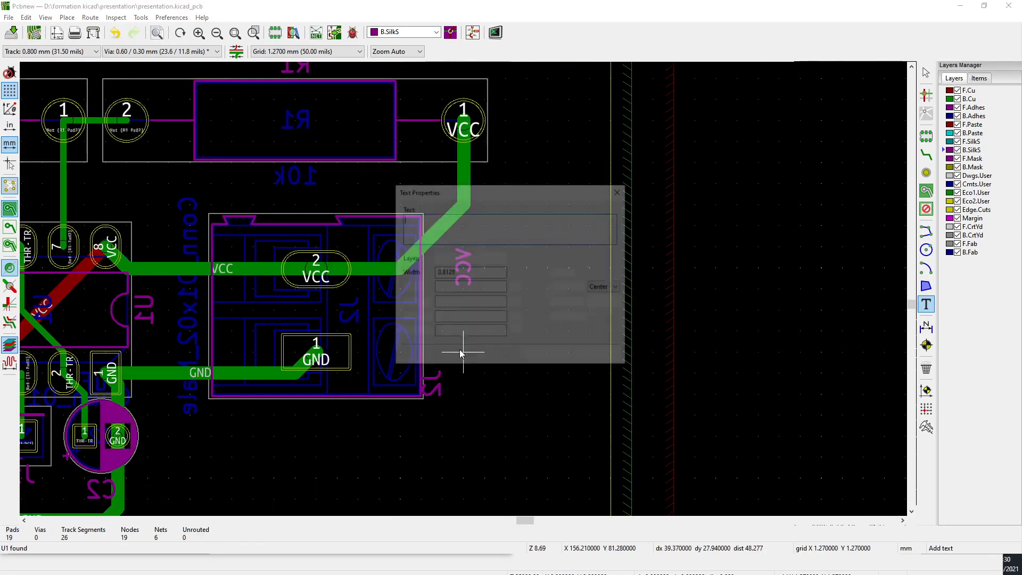
{"action": "type", "text": "GND"}
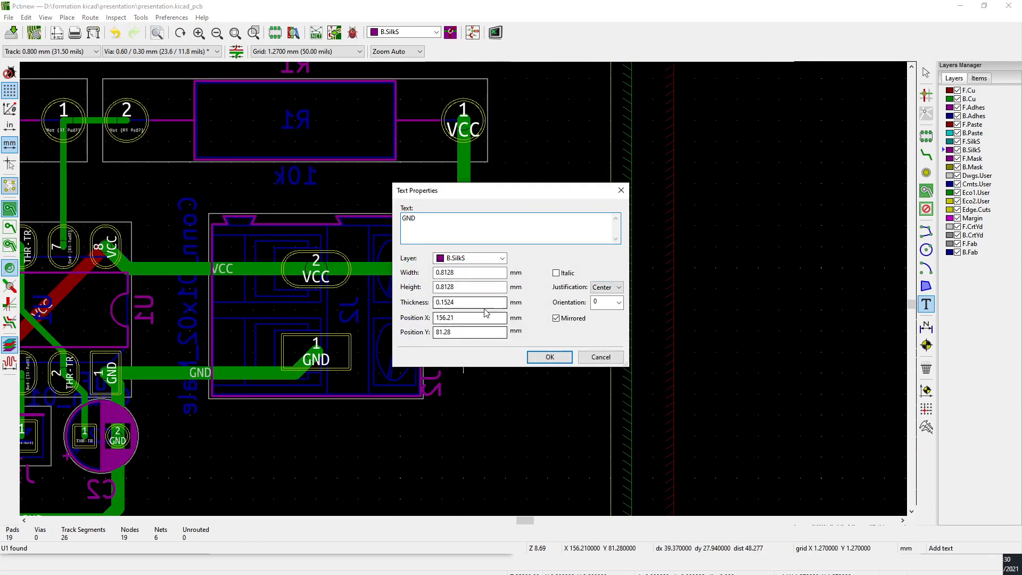
{"action": "key", "text": "Return"}
{"action": "key", "text": "r"}
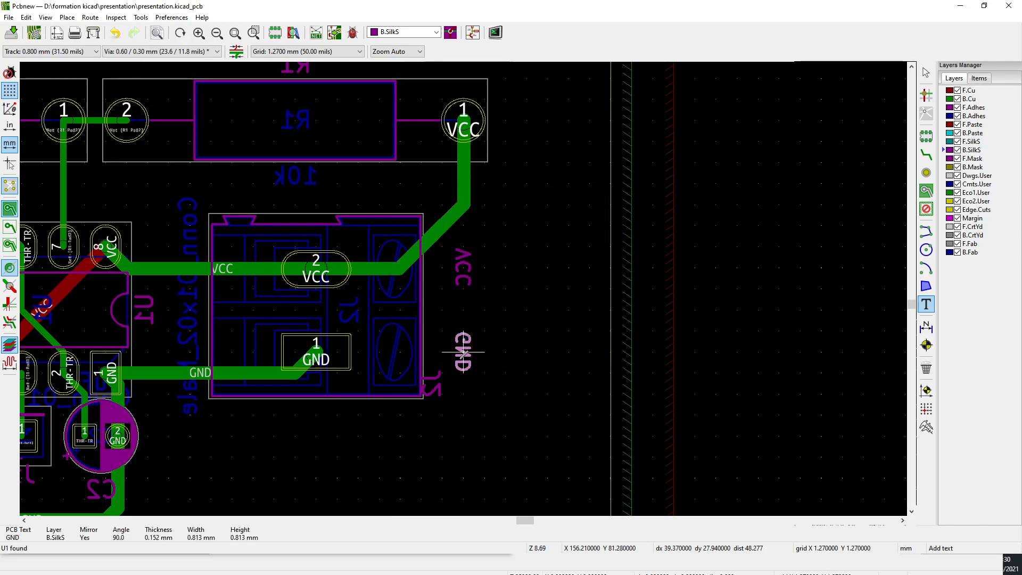
{"action": "key", "text": "r"}
{"action": "key", "text": "r"}
{"action": "key", "text": "r"}
{"action": "key", "text": "r"}
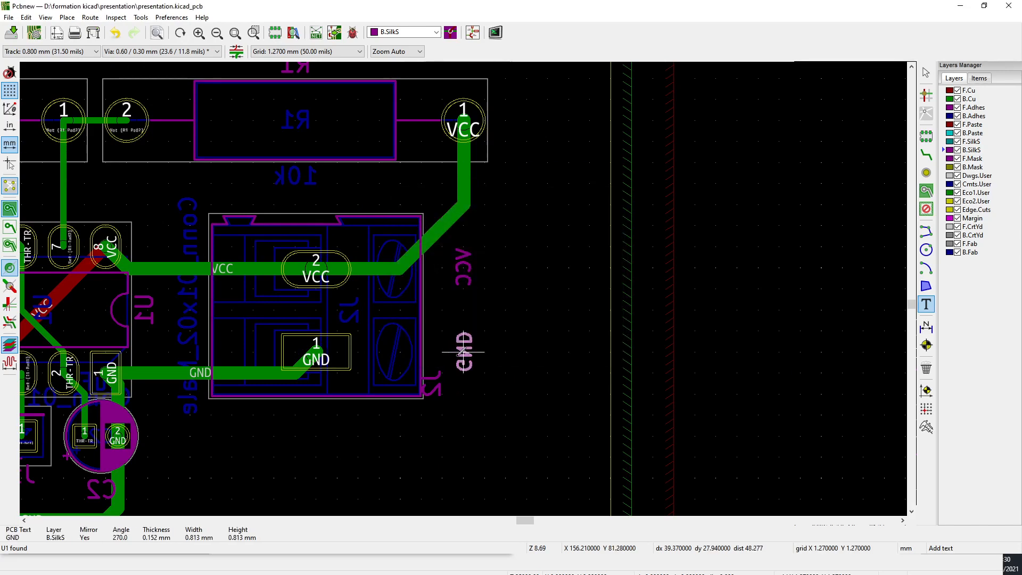
{"action": "left_click", "coordinate": [462, 351]}
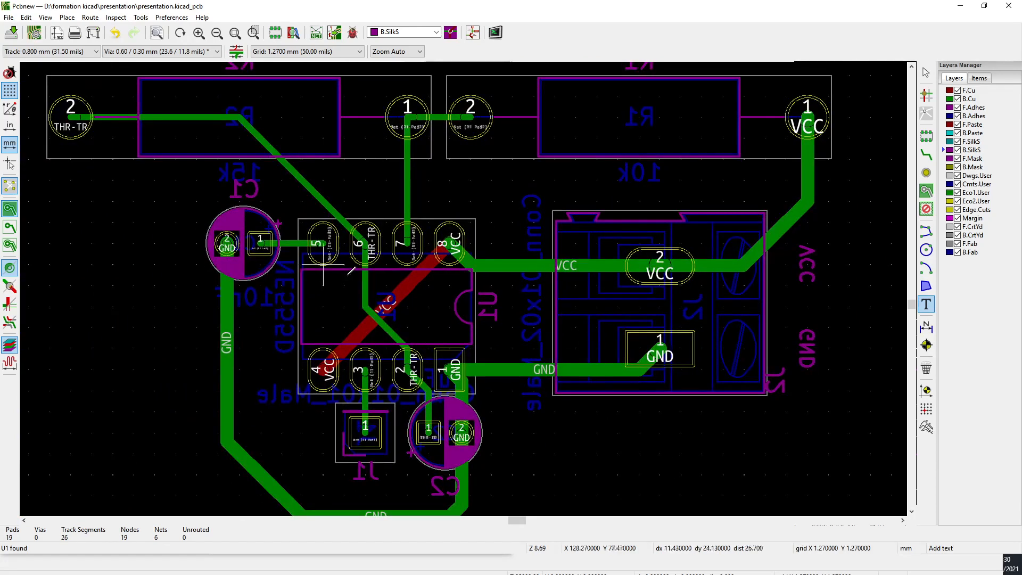
Place mirrored, horizontal text "Out" on B.SilkS directly below the J1 reference
{"action": "middle_click_drag", "start_coordinate": [386, 286], "coordinate": [360, 176]}
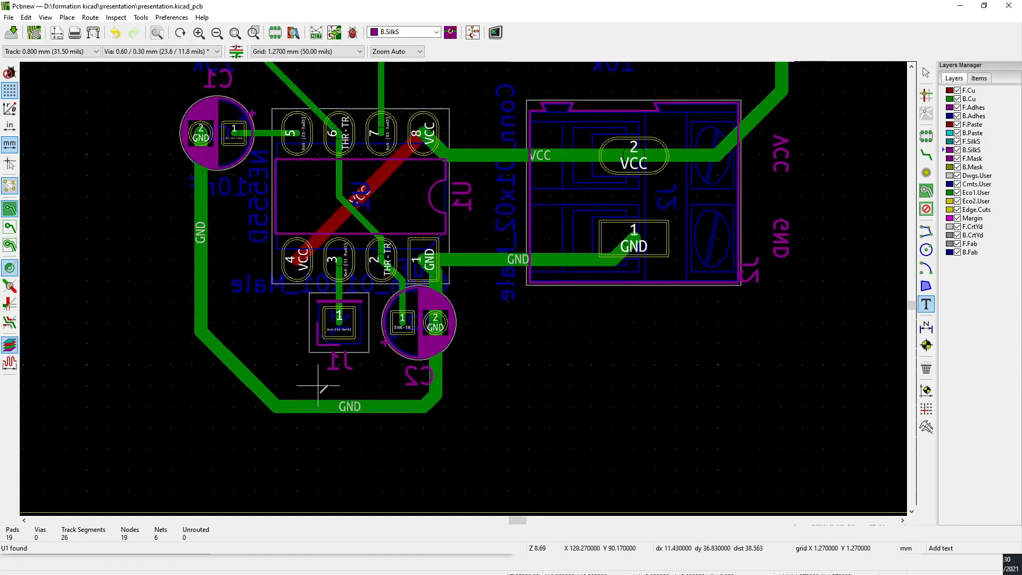
{"action": "scroll", "coordinate": [319, 386], "scroll_direction": "up", "scroll_amount": 6}
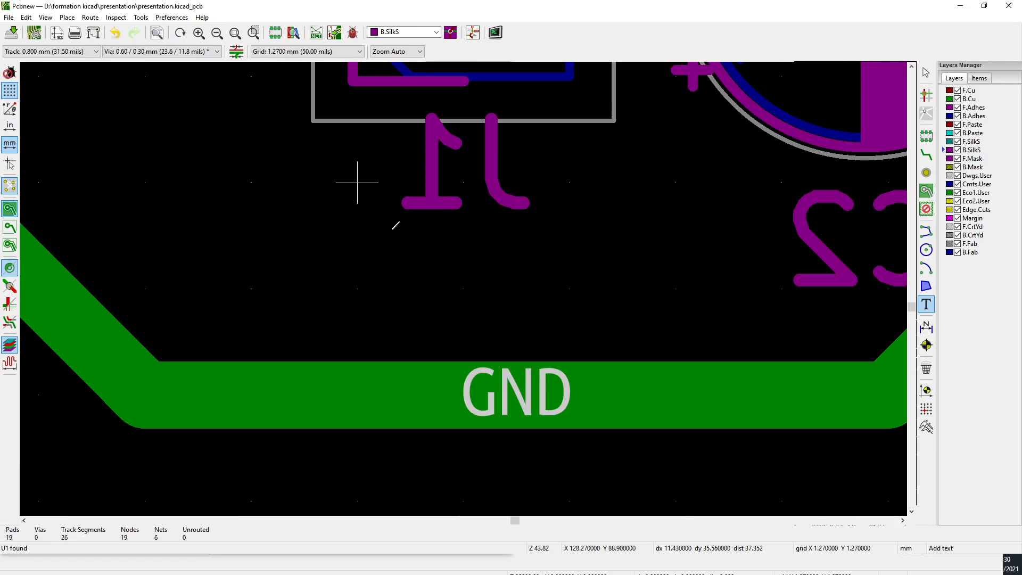
{"action": "left_click", "coordinate": [393, 246]}
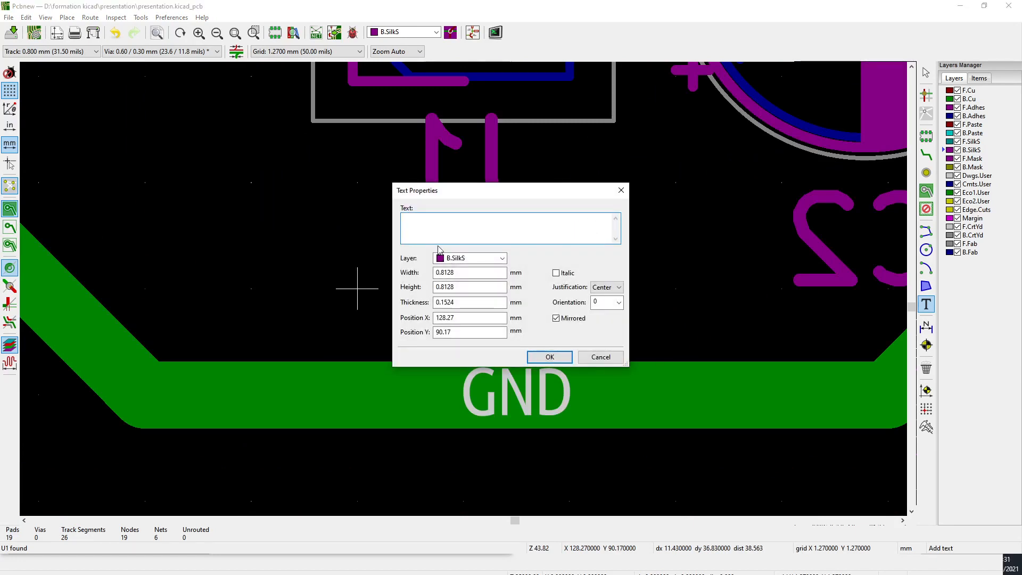
{"action": "left_click", "coordinate": [545, 356]}
{"action": "scroll", "coordinate": [458, 290], "scroll_direction": "down", "scroll_amount": 6}
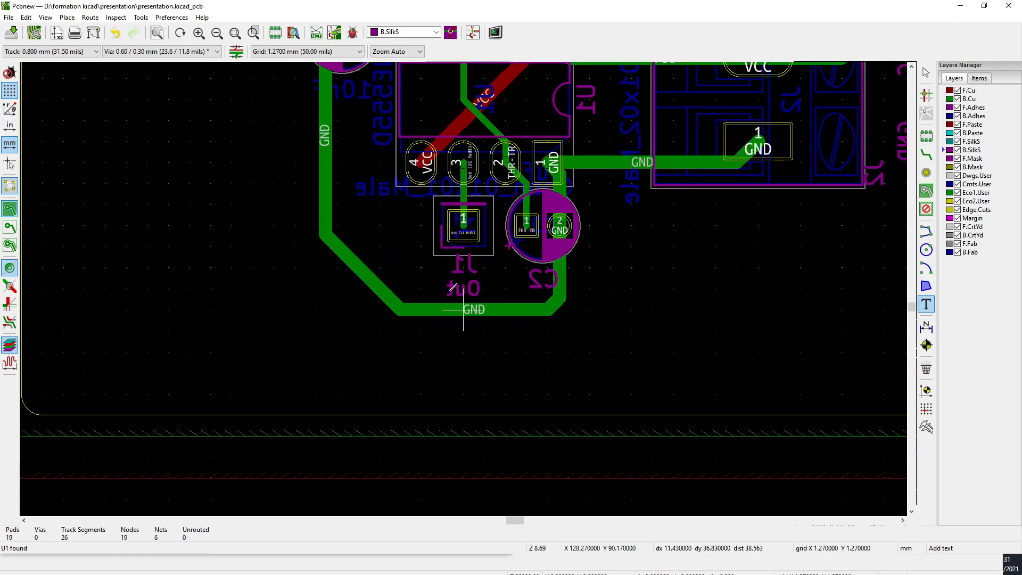
Set the grid to 0.0051 mm and draw a small circle about 0.08 mm in radius on B.SilkS beside U1's pin 1
{"action": "middle_click_drag", "start_coordinate": [650, 221], "coordinate": [429, 388]}
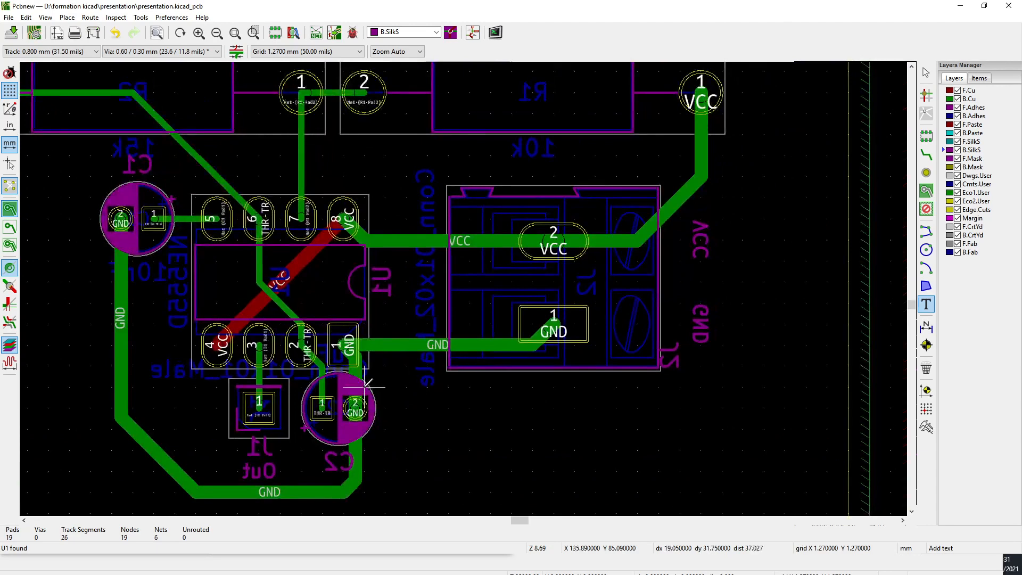
{"action": "middle_click_drag", "start_coordinate": [406, 191], "coordinate": [409, 207]}
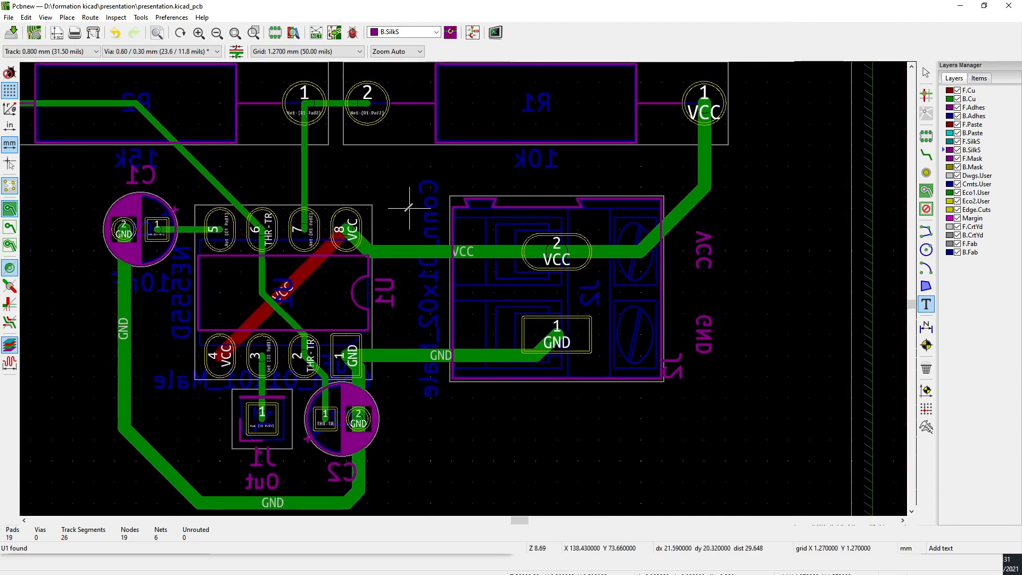
{"action": "middle_click_drag", "start_coordinate": [444, 173], "coordinate": [481, 243]}
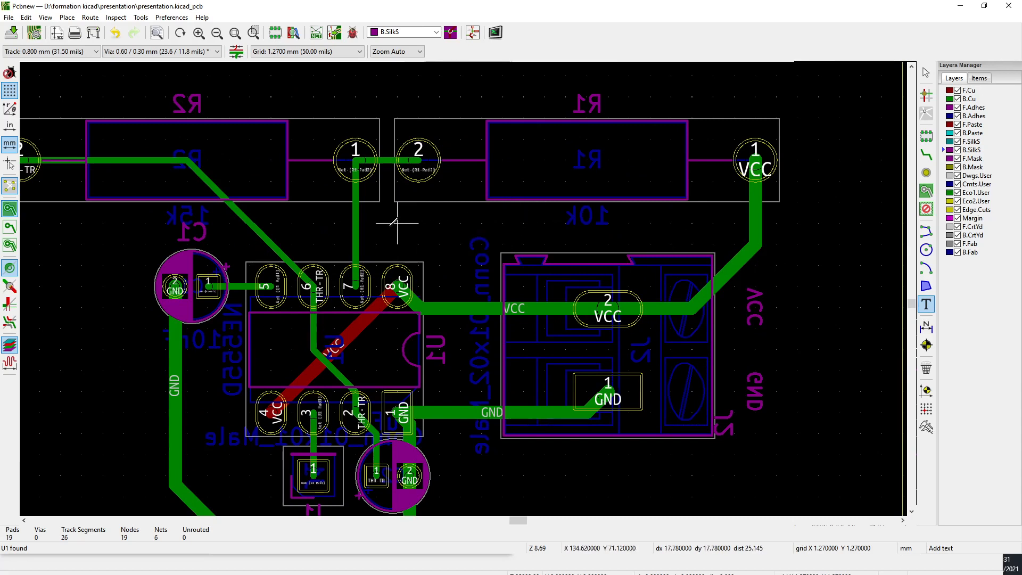
{"action": "middle_click_drag", "start_coordinate": [396, 223], "coordinate": [511, 179]}
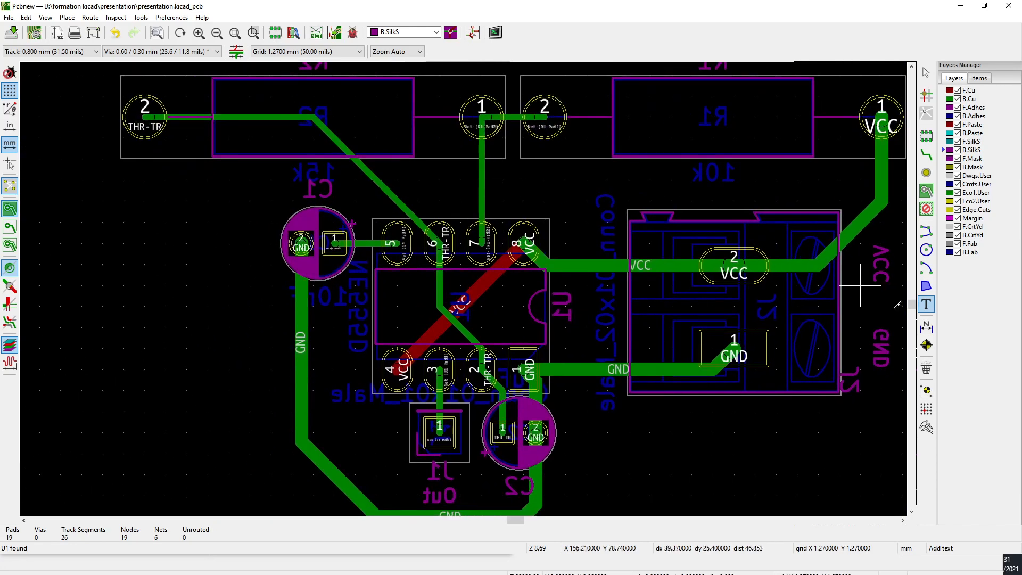
{"action": "left_click", "coordinate": [926, 250]}
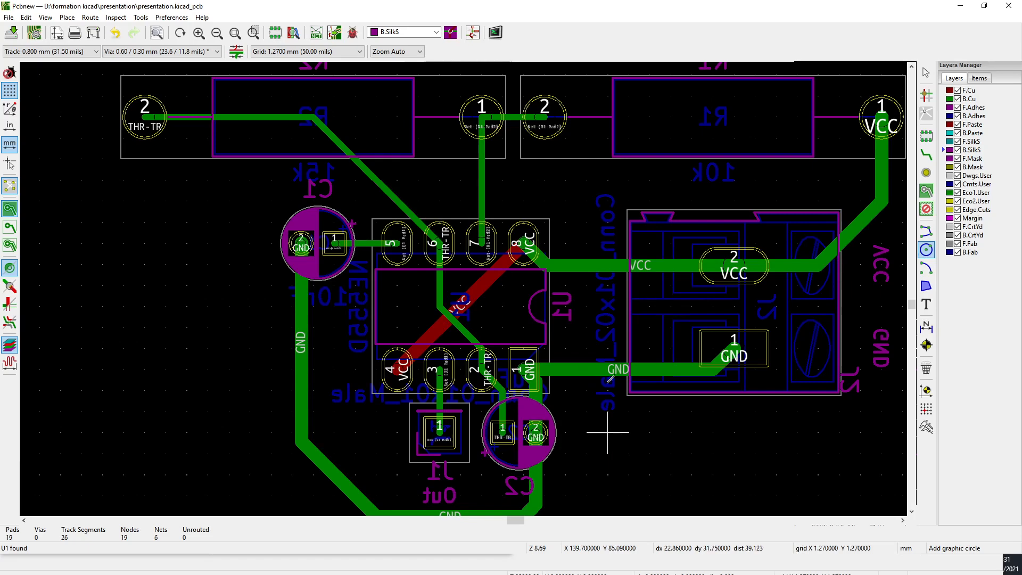
{"action": "scroll", "coordinate": [490, 244], "scroll_direction": "up", "scroll_amount": 3}
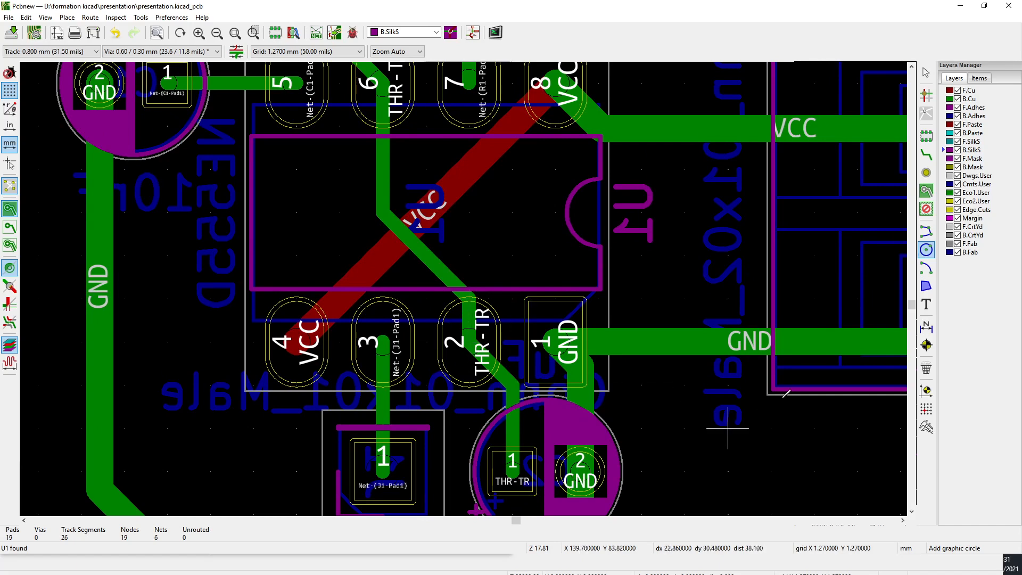
{"action": "scroll", "coordinate": [641, 383], "scroll_direction": "up", "scroll_amount": 3}
{"action": "scroll", "coordinate": [395, 302], "scroll_direction": "up", "scroll_amount": 4}
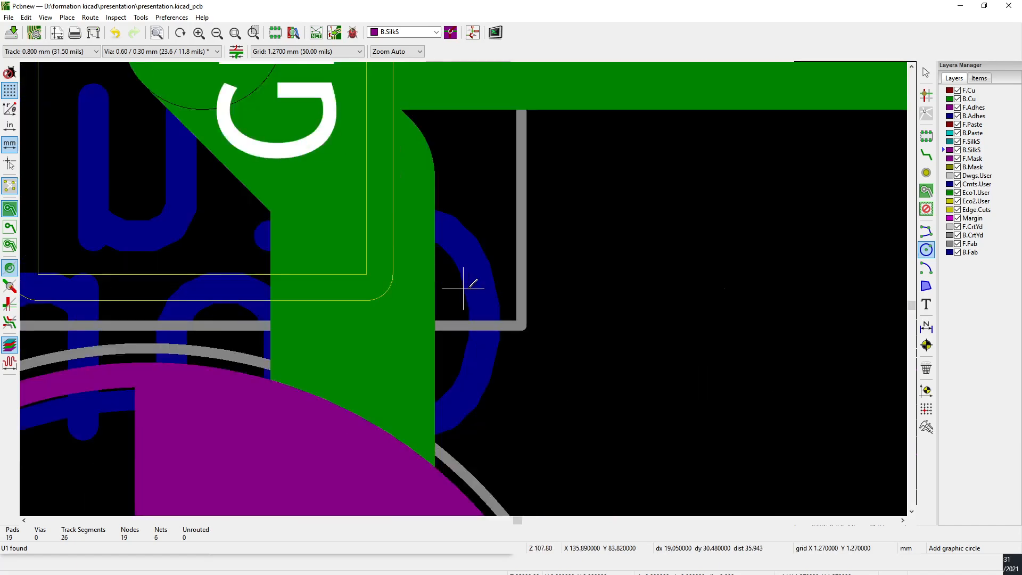
{"action": "left_click", "coordinate": [311, 51]}
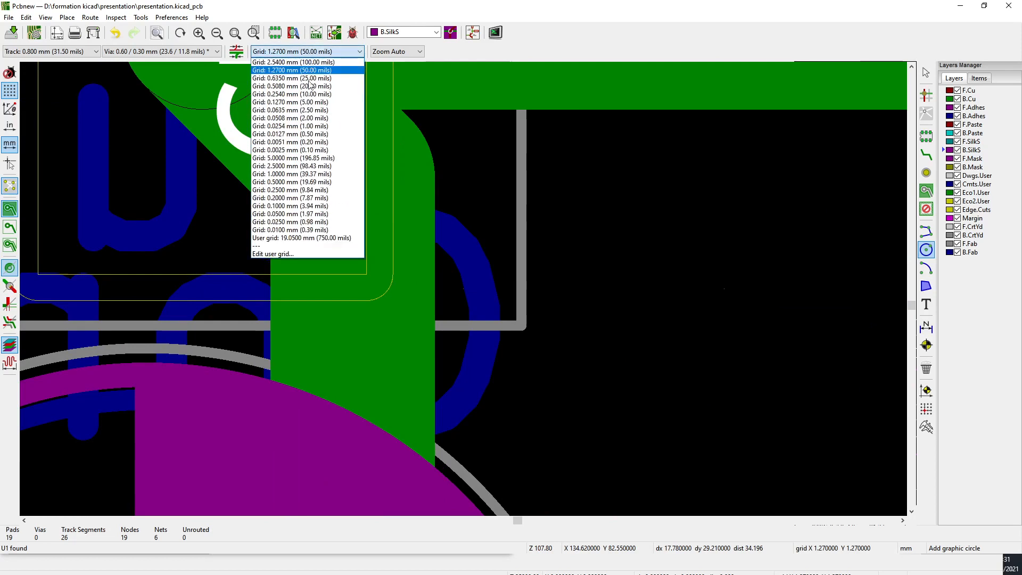
{"action": "left_click", "coordinate": [301, 139]}
{"action": "left_click", "coordinate": [597, 280]}
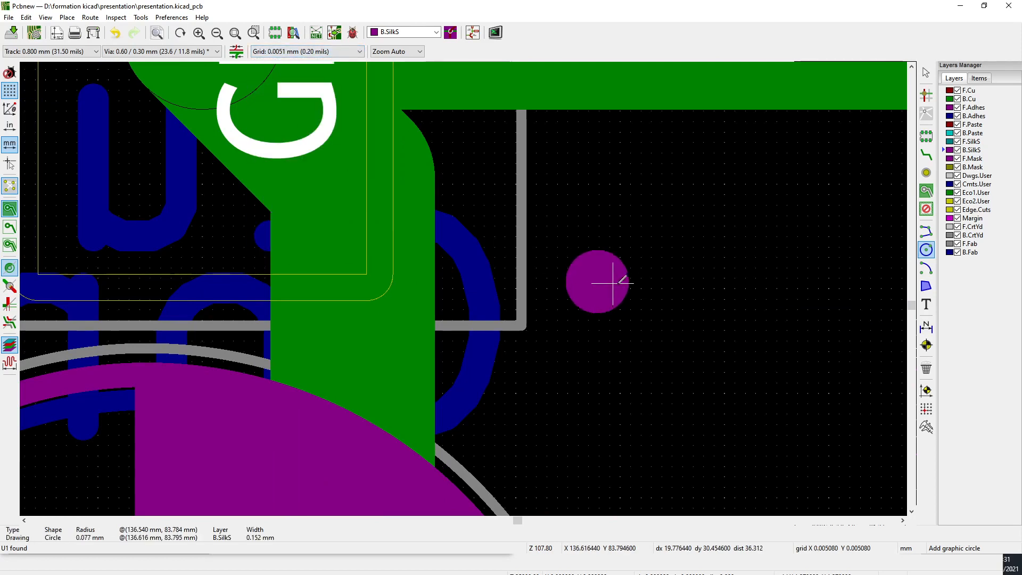
{"action": "left_click", "coordinate": [617, 280]}
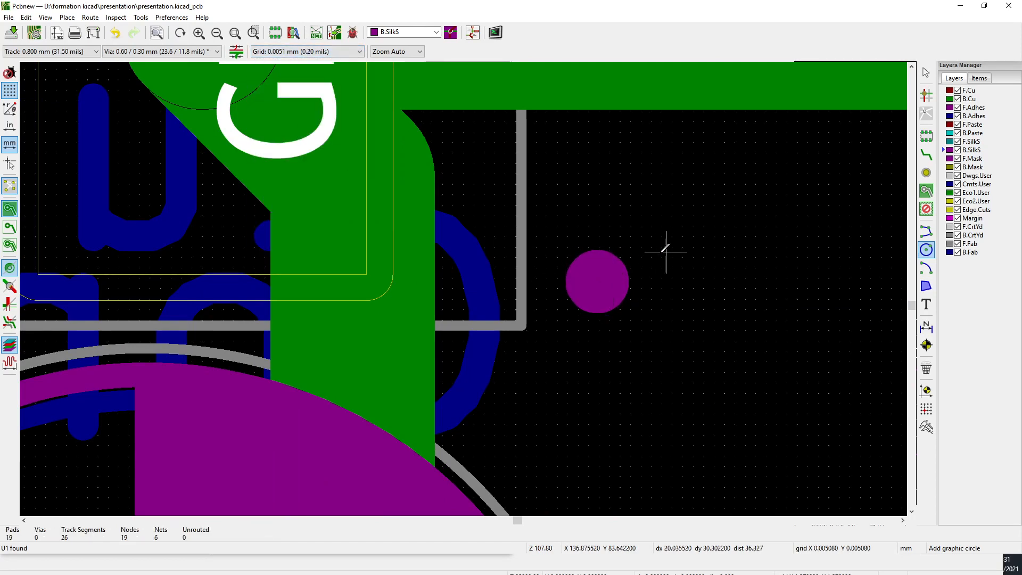
Save the board with the new pin 1 marker
{"action": "scroll", "coordinate": [664, 250], "scroll_direction": "down", "scroll_amount": 7}
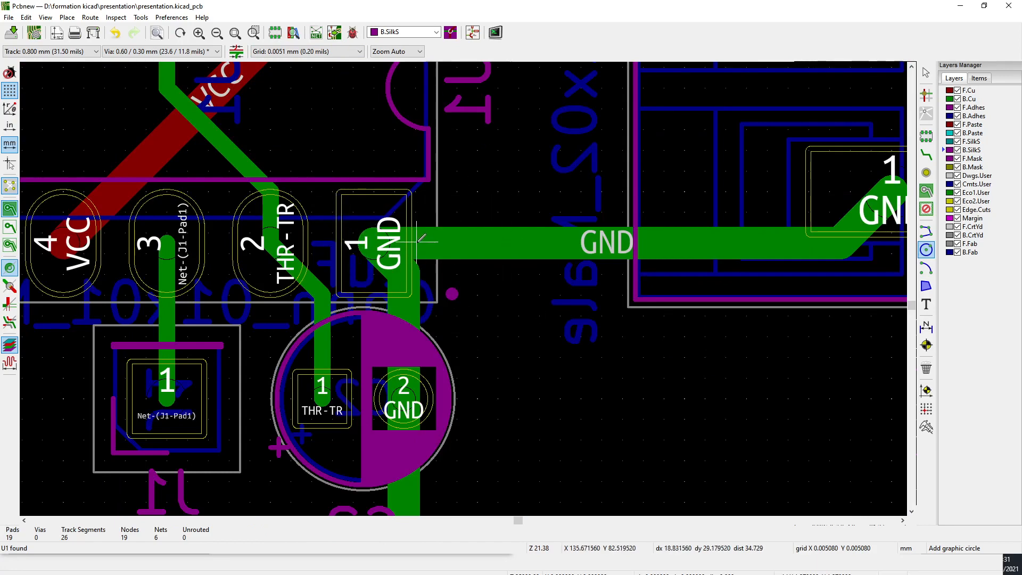
{"action": "scroll", "coordinate": [413, 248], "scroll_direction": "down", "scroll_amount": 3}
{"action": "left_click", "coordinate": [11, 33]}
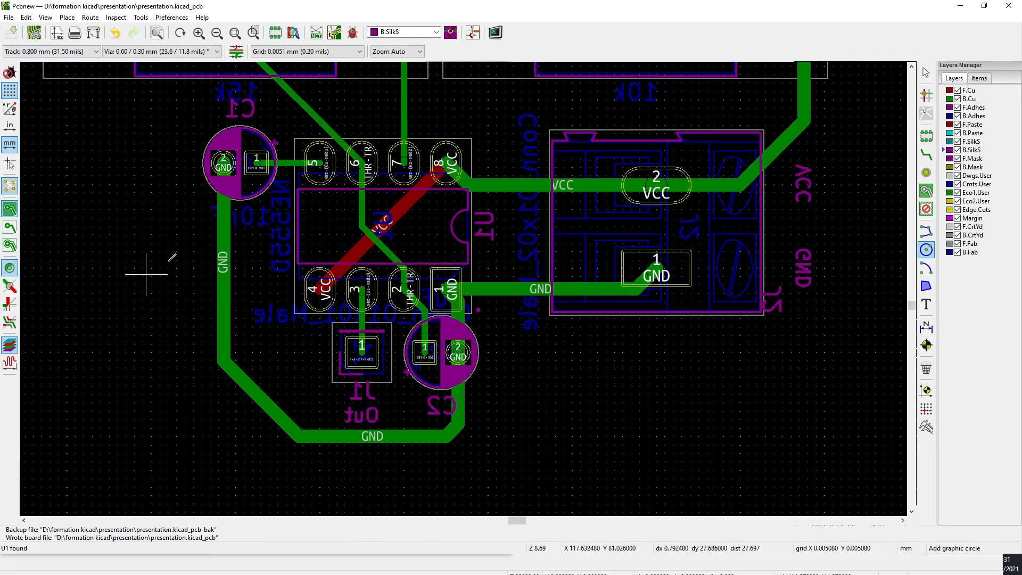
Place mirrored, horizontal text "Ma super présentation" on B.SilkS, centred below the lower GND track near the board's bottom edge
{"action": "scroll", "coordinate": [215, 274], "scroll_direction": "down", "scroll_amount": 1}
{"action": "middle_click_drag", "start_coordinate": [599, 229], "coordinate": [339, 338]}
{"action": "scroll", "coordinate": [339, 338], "scroll_direction": "down", "scroll_amount": 1}
{"action": "left_click", "coordinate": [926, 304]}
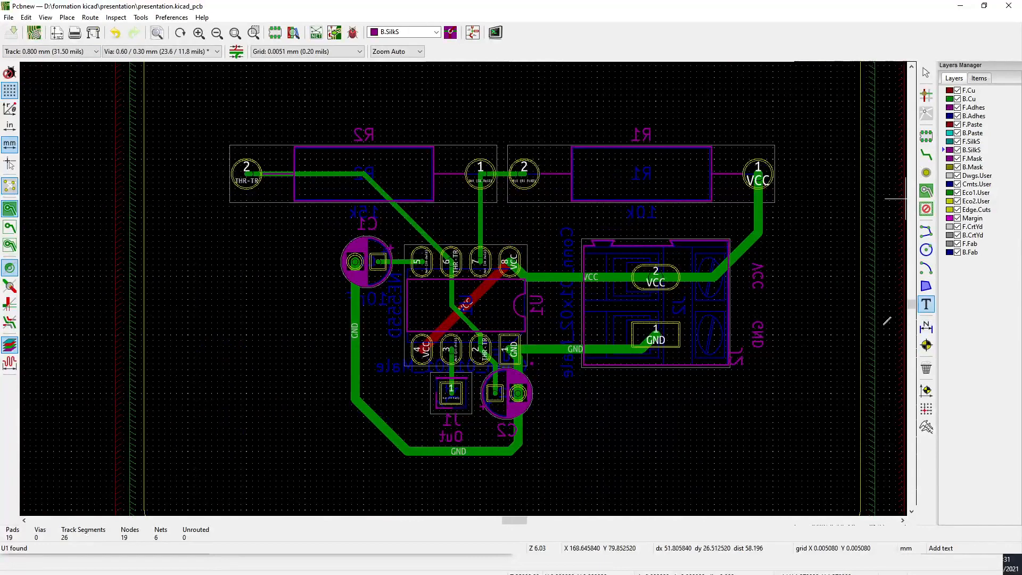
{"action": "middle_click_drag", "start_coordinate": [551, 449], "coordinate": [577, 285]}
{"action": "left_click", "coordinate": [518, 330]}
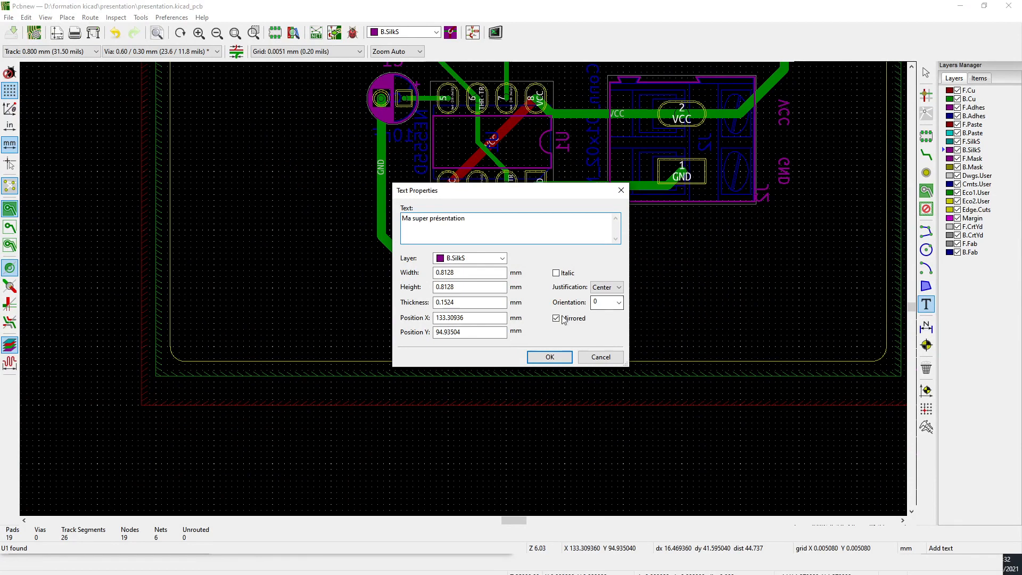
{"action": "left_click", "coordinate": [549, 356]}
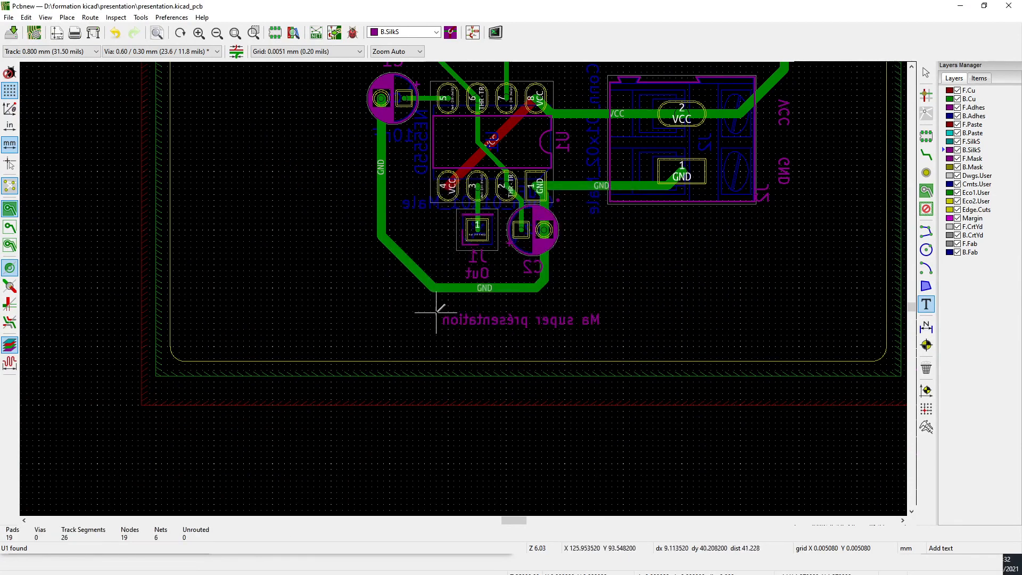
{"action": "left_click", "coordinate": [437, 308]}
Refill the copper zones and save the board
{"action": "scroll", "coordinate": [456, 297], "scroll_direction": "down", "scroll_amount": 5}
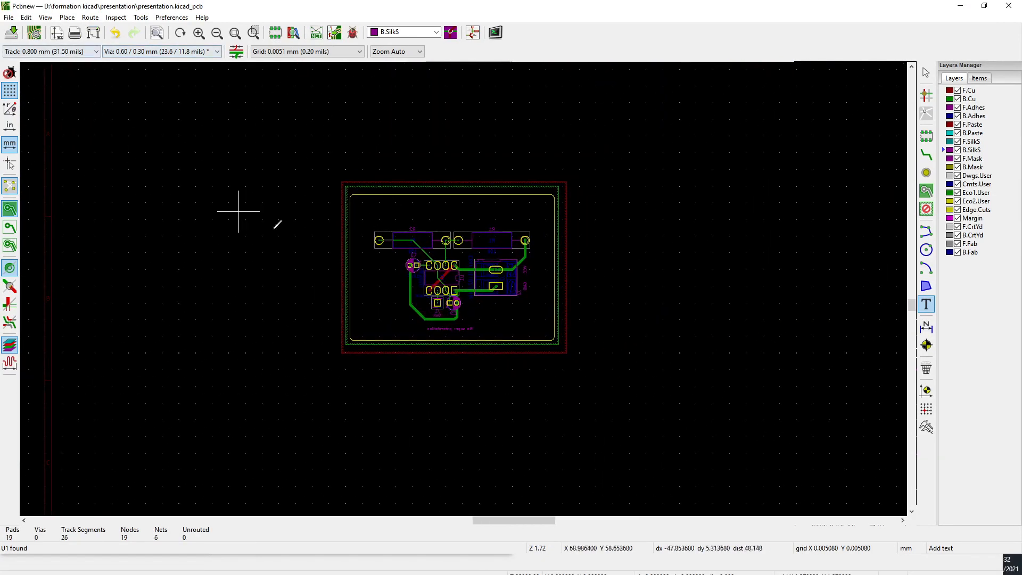
{"action": "key", "text": "b"}
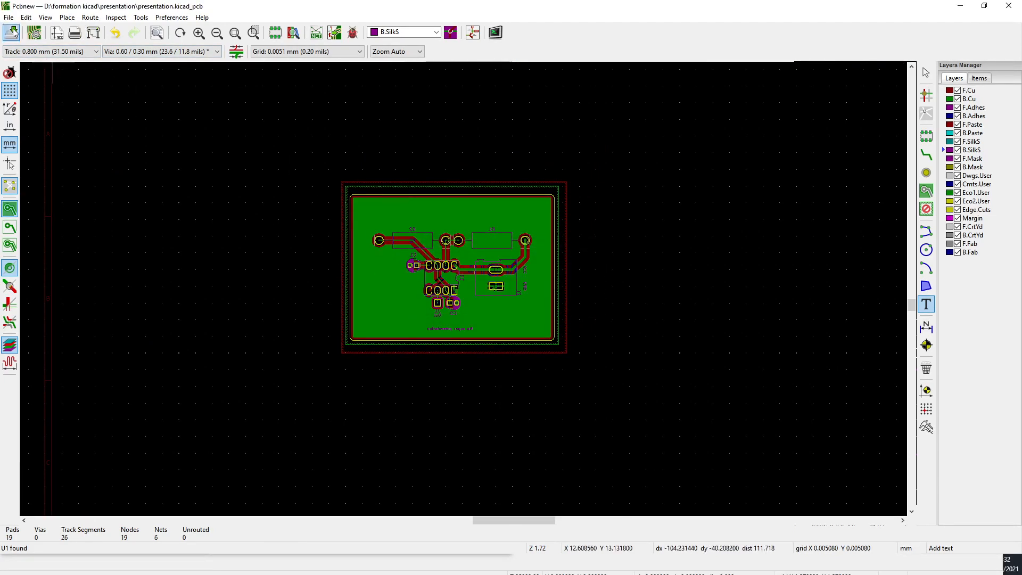
{"action": "left_click", "coordinate": [13, 32]}
Open the 3D viewer, examine the silkscreen labels, pin 1 dot and components on the board's component side, and close the viewer
{"action": "left_click", "coordinate": [45, 17]}
{"action": "left_click", "coordinate": [69, 67]}
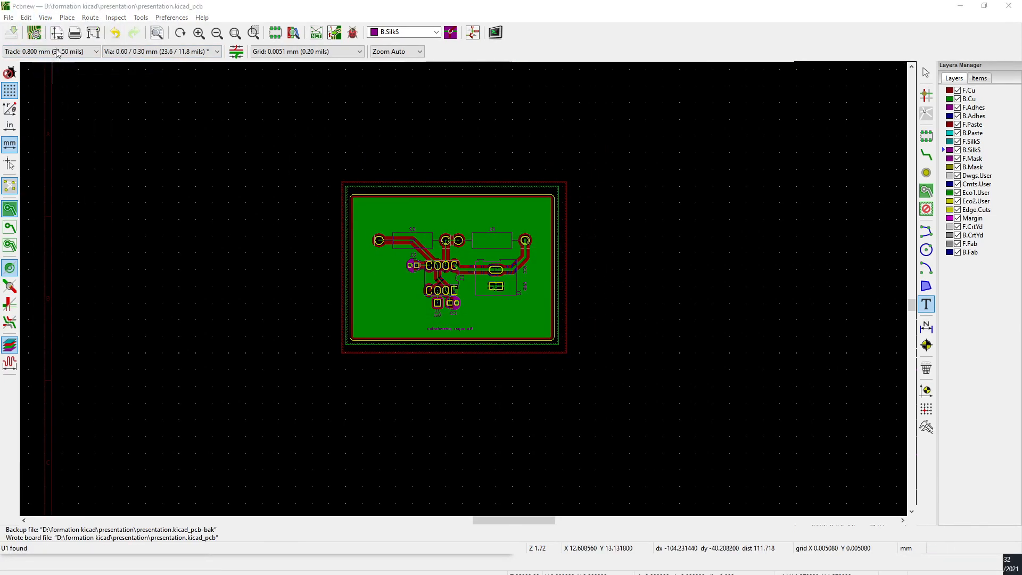
{"action": "left_click", "coordinate": [62, 68]}
{"action": "key", "text": "Escape"}
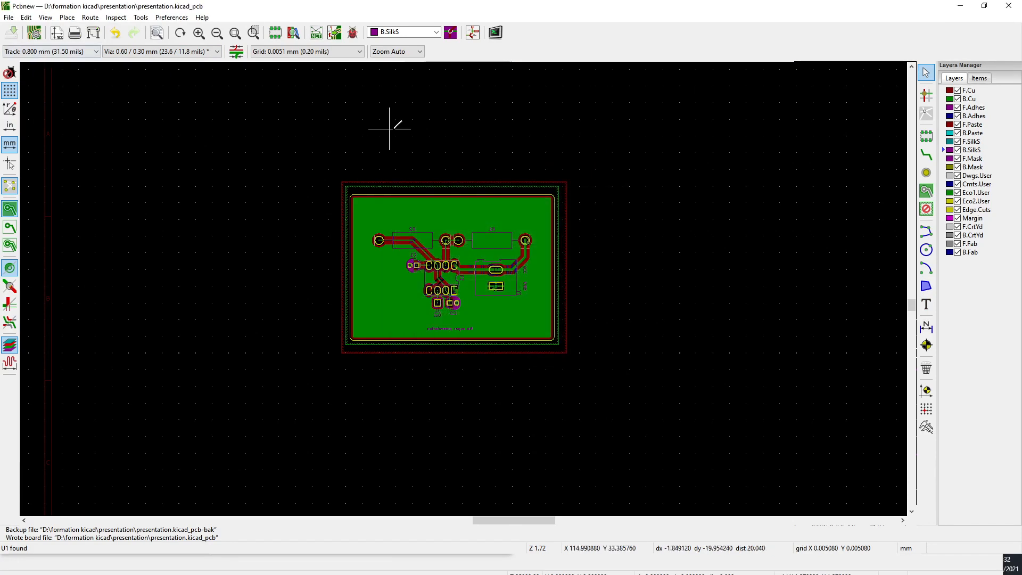
{"action": "left_click", "coordinate": [45, 17]}
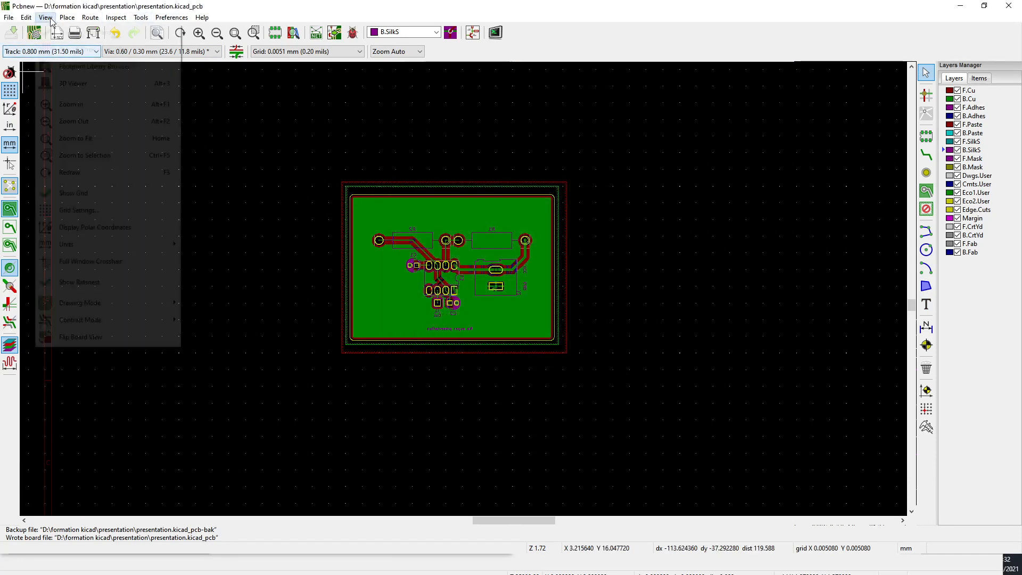
{"action": "left_click", "coordinate": [64, 83]}
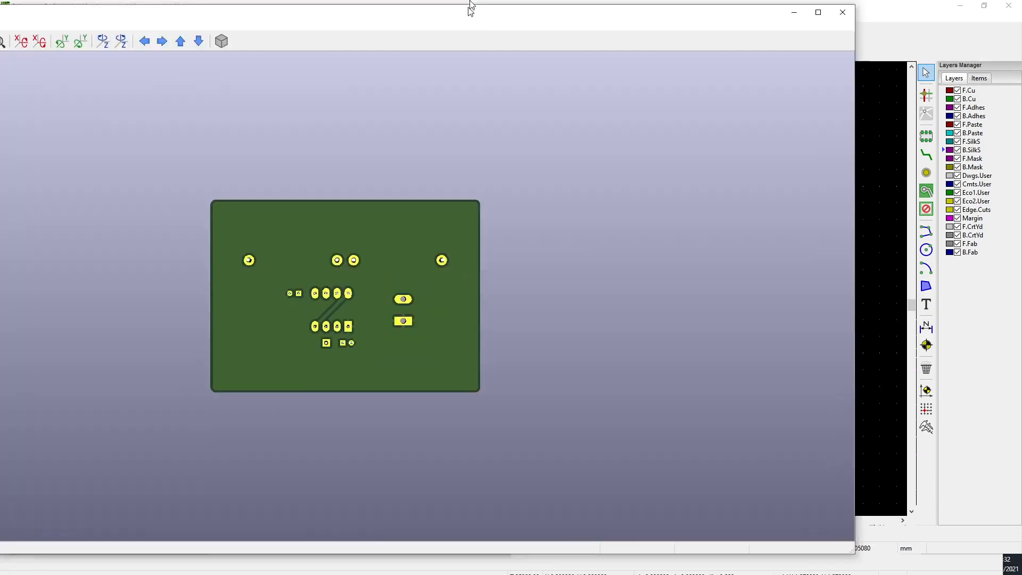
{"action": "double_click", "coordinate": [470, 7]}
{"action": "left_click_drag", "start_coordinate": [502, 267], "coordinate": [714, 253]}
{"action": "scroll", "coordinate": [532, 440], "scroll_direction": "up", "scroll_amount": 5}
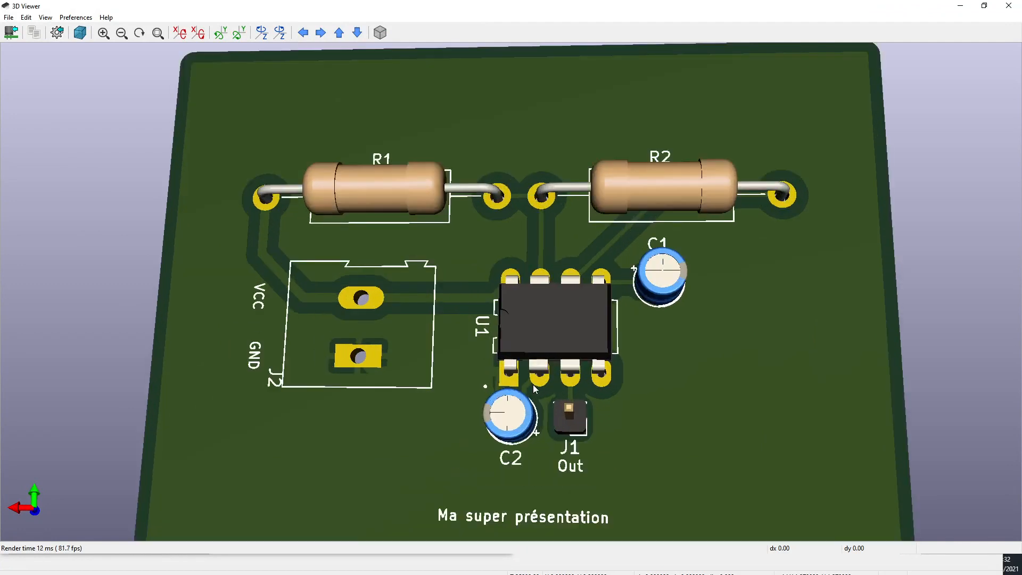
{"action": "scroll", "coordinate": [629, 406], "scroll_direction": "up", "scroll_amount": 2}
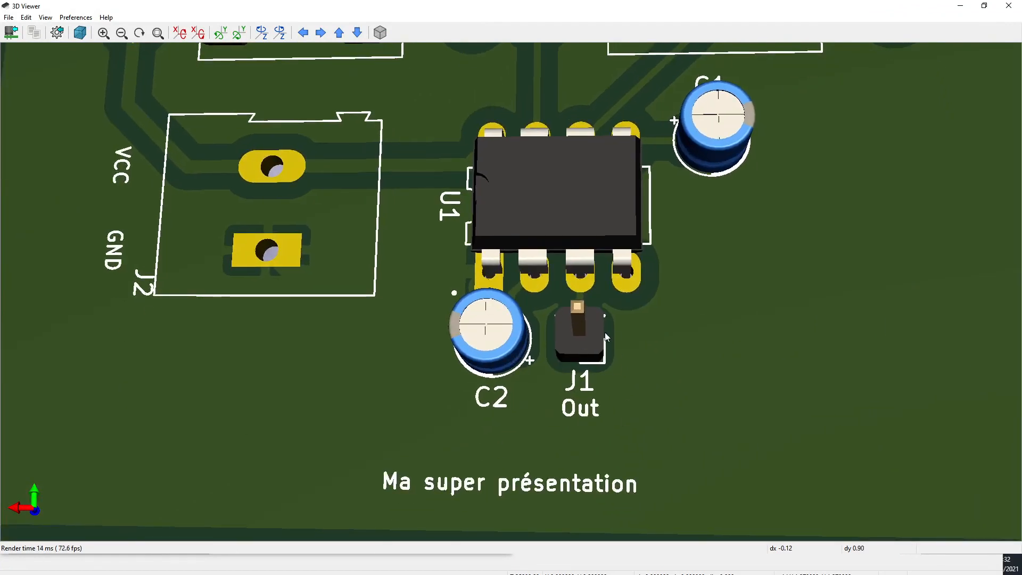
{"action": "middle_click_drag", "start_coordinate": [415, 324], "coordinate": [627, 434]}
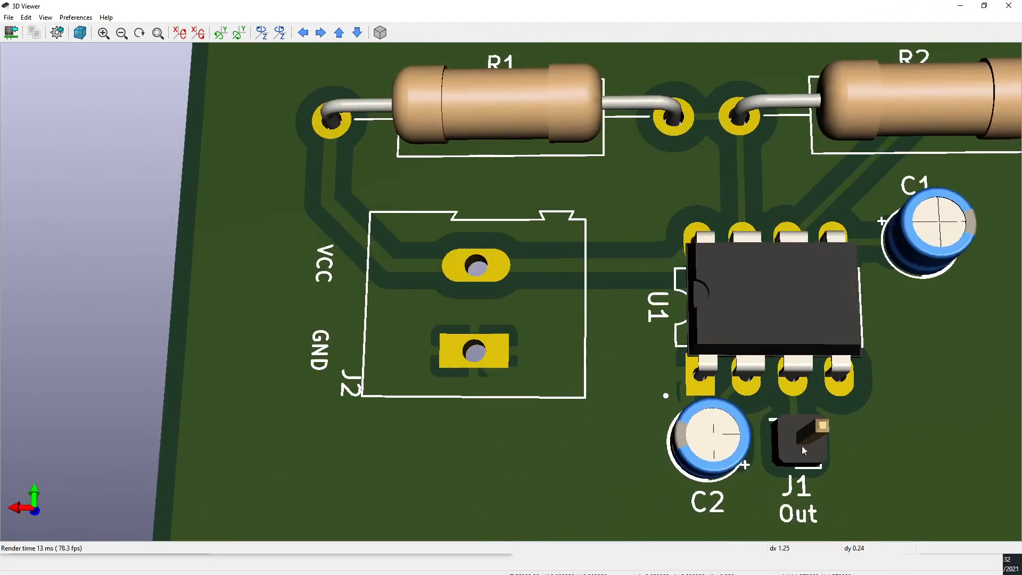
{"action": "left_click_drag", "start_coordinate": [312, 371], "coordinate": [309, 370]}
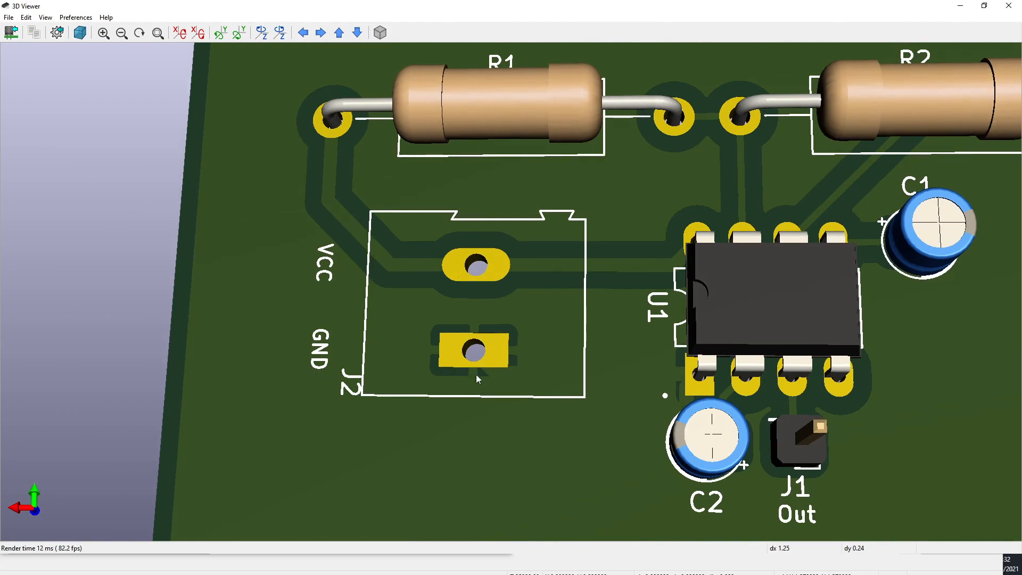
{"action": "scroll", "coordinate": [894, 328], "scroll_direction": "down", "scroll_amount": 2}
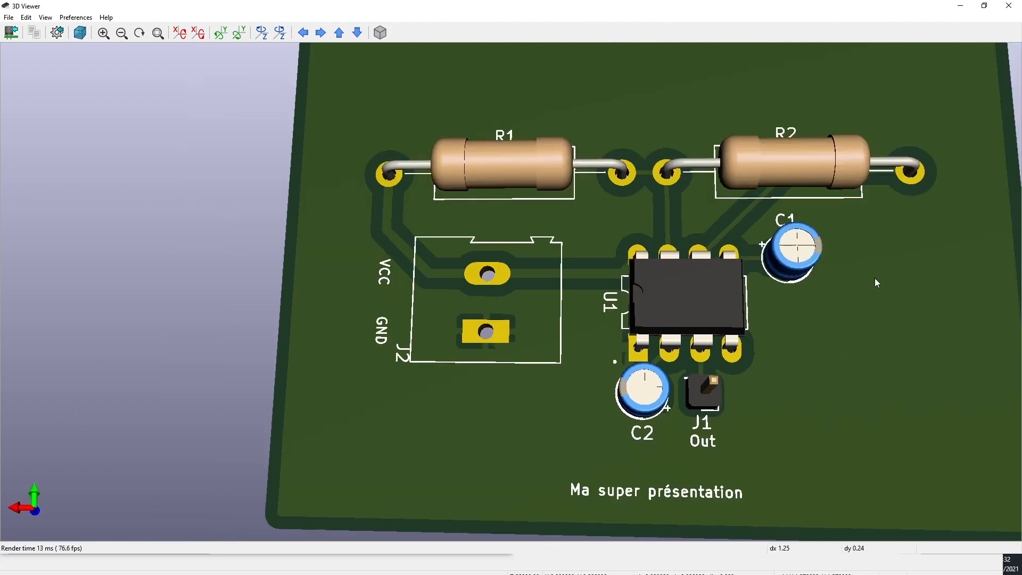
{"action": "left_click", "coordinate": [1011, 5]}
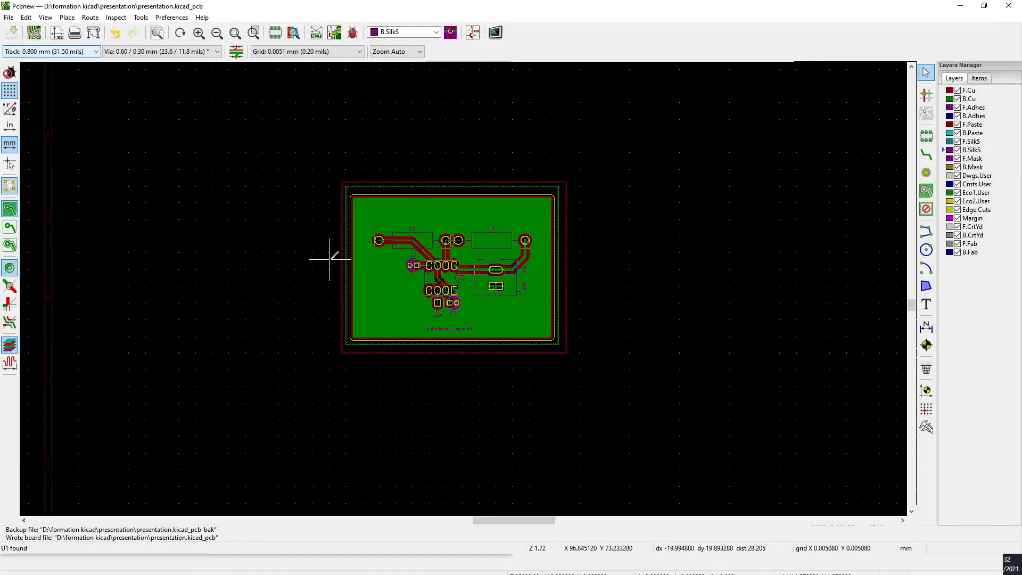
Reopen the 3D viewer, rotate the board to inspect its copper side, and close the viewer
{"action": "left_click", "coordinate": [45, 17]}
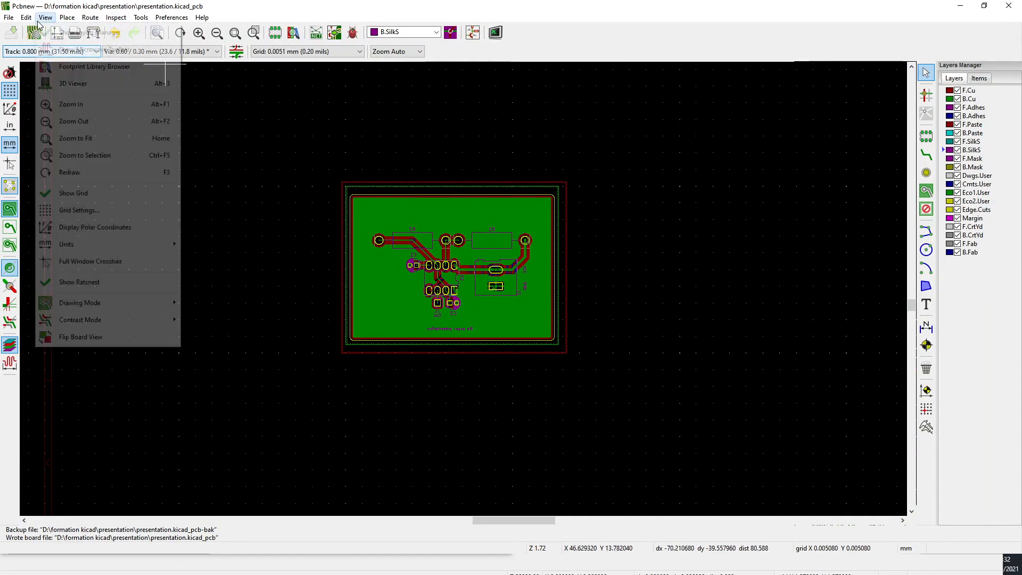
{"action": "left_click", "coordinate": [59, 82]}
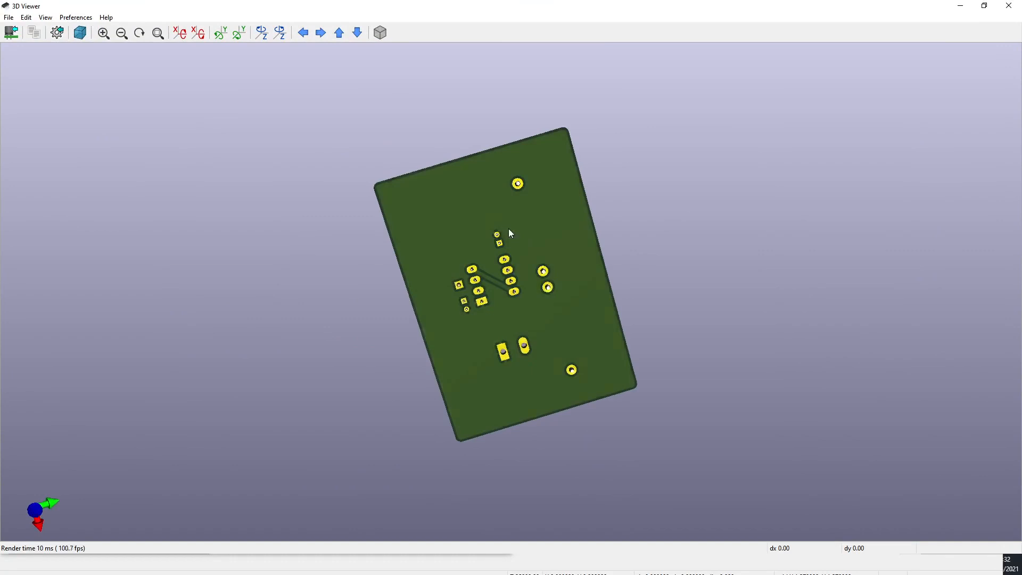
{"action": "left_click_drag", "start_coordinate": [509, 229], "coordinate": [473, 210]}
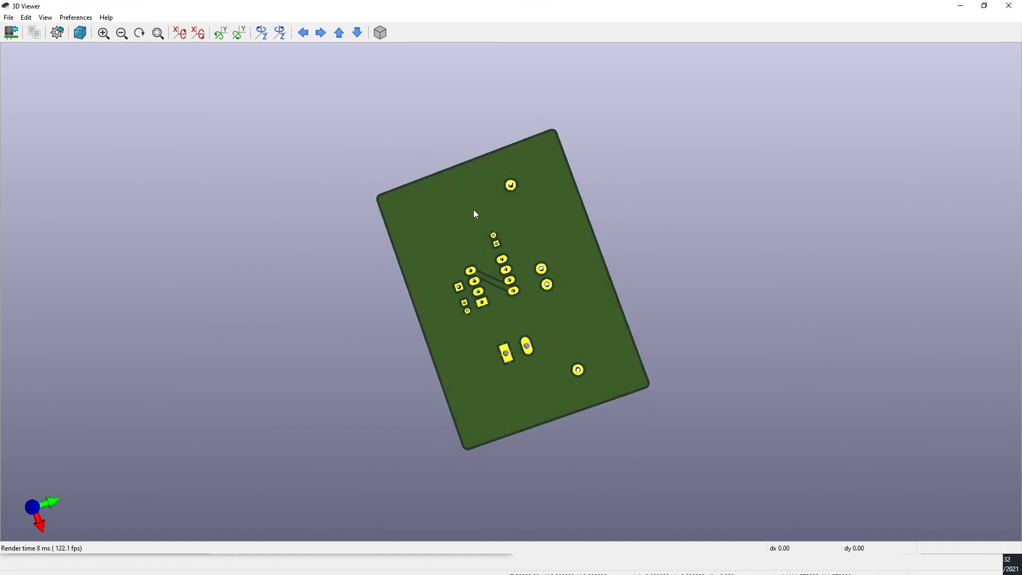
{"action": "left_click_drag", "start_coordinate": [487, 209], "coordinate": [556, 393]}
{"action": "left_click", "coordinate": [1010, 5]}
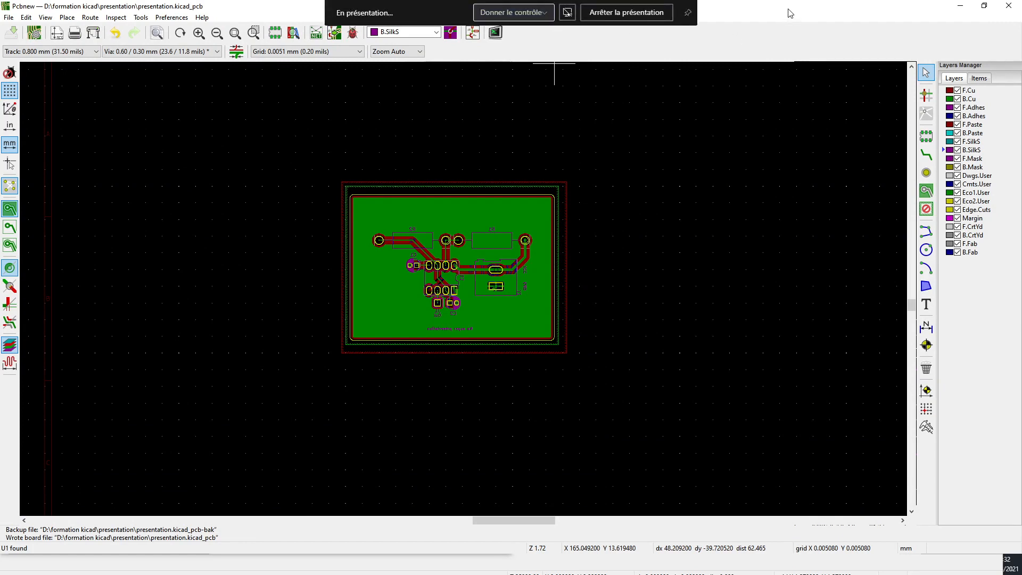
Switch from the board layout to the Eeschema schematic window, maximized, with the empty area beneath the "il m'embête" block in view
{"action": "left_click_drag", "start_coordinate": [787, 6], "coordinate": [0, 240]}
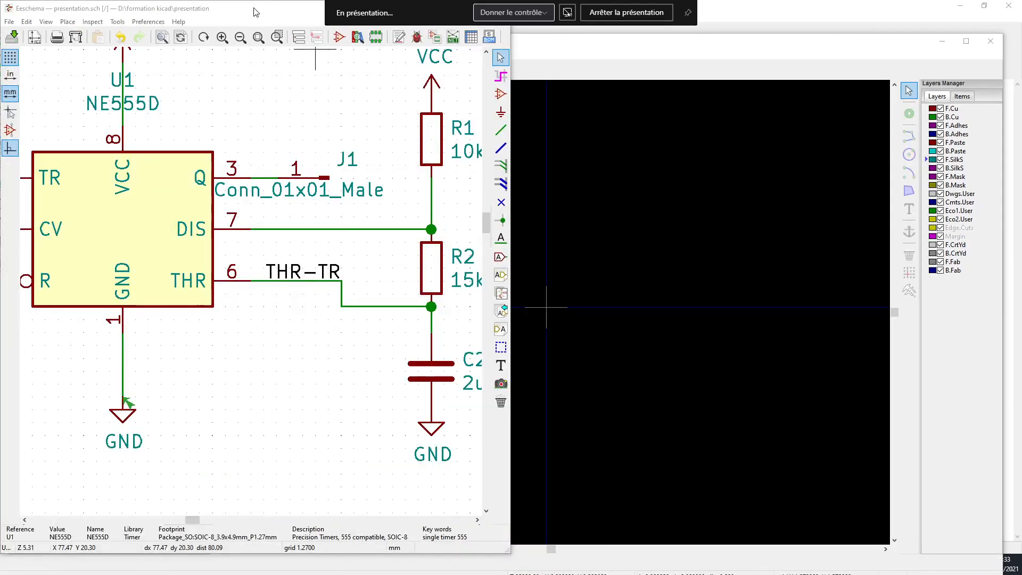
{"action": "left_click_drag", "start_coordinate": [253, 12], "coordinate": [585, 0]}
{"action": "scroll", "coordinate": [533, 309], "scroll_direction": "down", "scroll_amount": 4}
{"action": "middle_click_drag", "start_coordinate": [712, 381], "coordinate": [525, 306]}
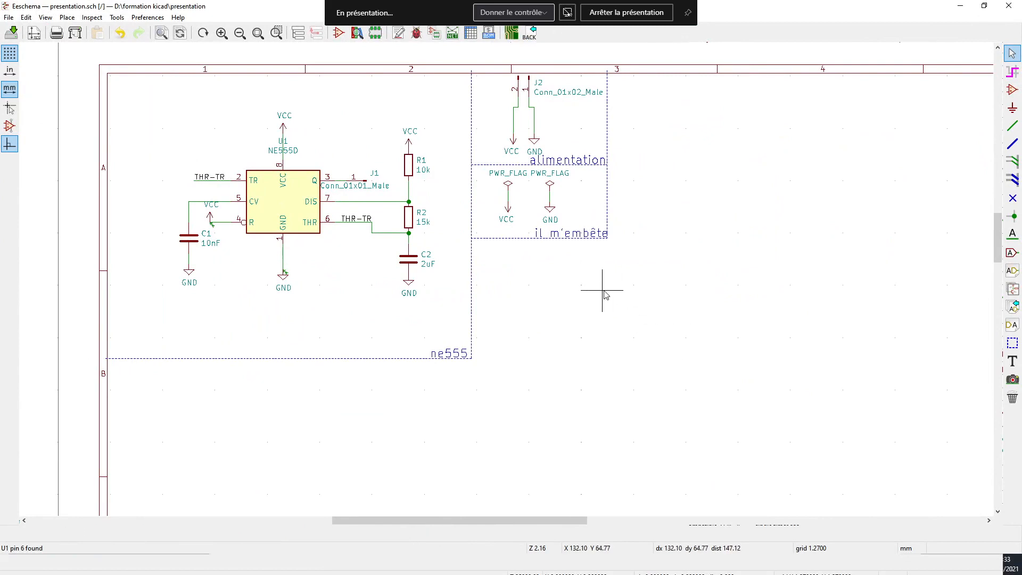
Place four MountingHole_Pad symbols in a column below the "il m'embête" block
{"action": "key", "text": "a"}
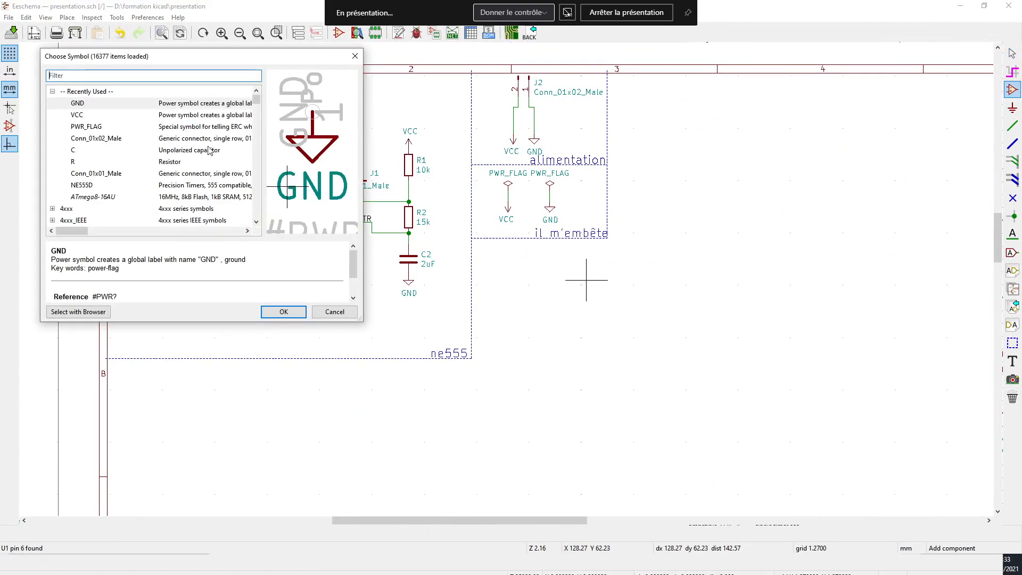
{"action": "type", "text": "mounting"}
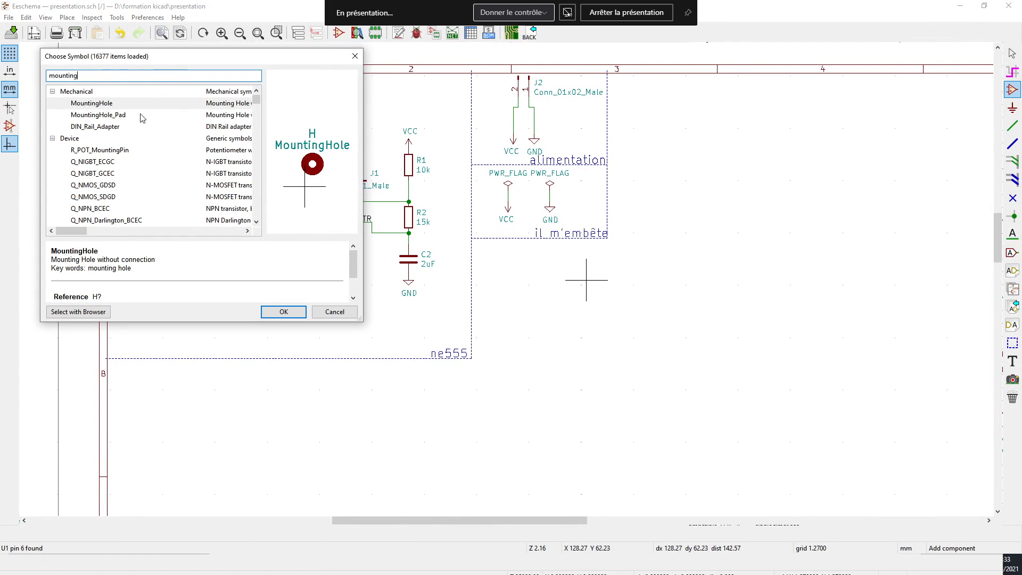
{"action": "left_click", "coordinate": [145, 116]}
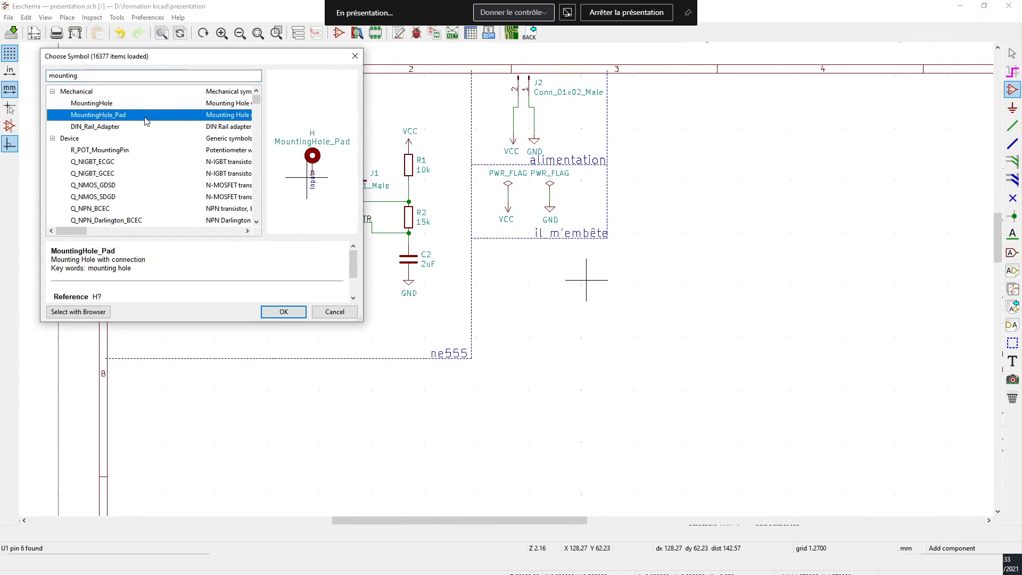
{"action": "double_click", "coordinate": [132, 119]}
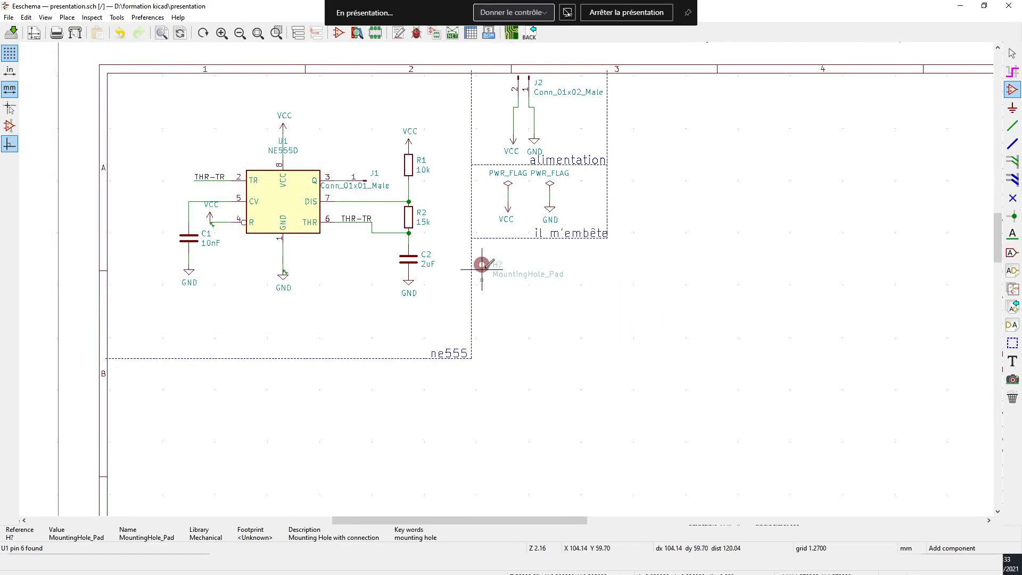
{"action": "left_click", "coordinate": [492, 254]}
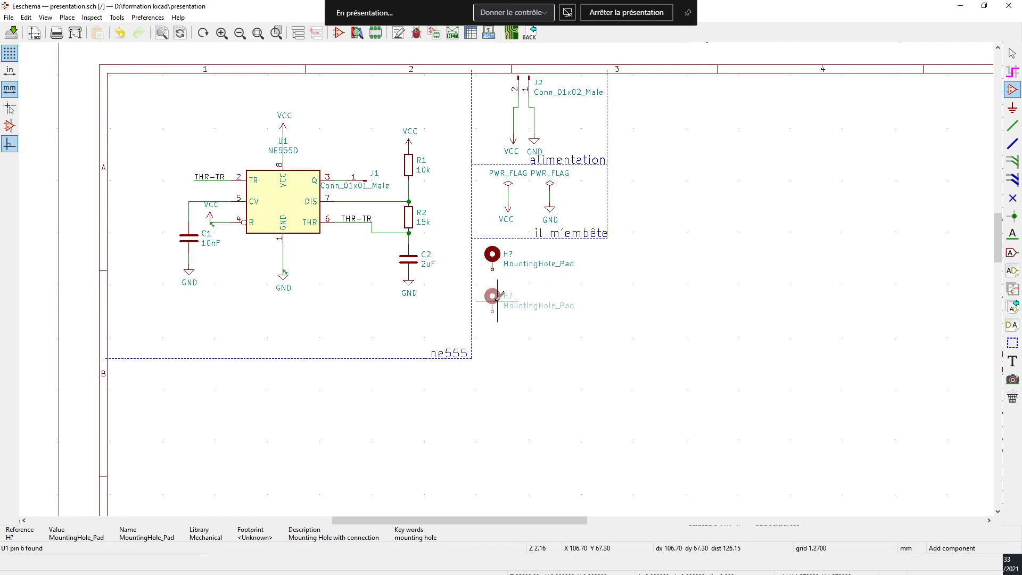
{"action": "left_click", "coordinate": [492, 285]}
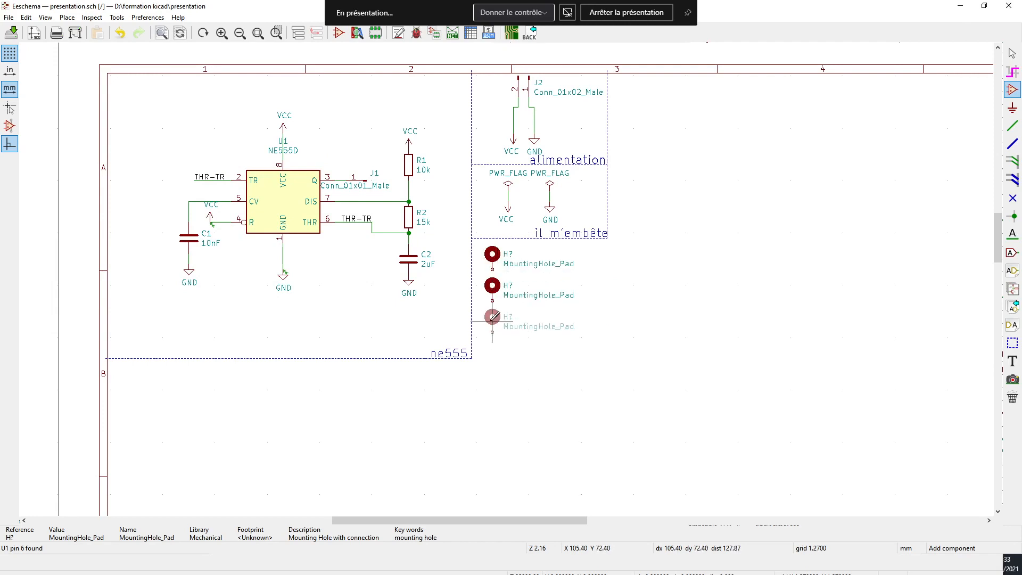
{"action": "left_click", "coordinate": [493, 327]}
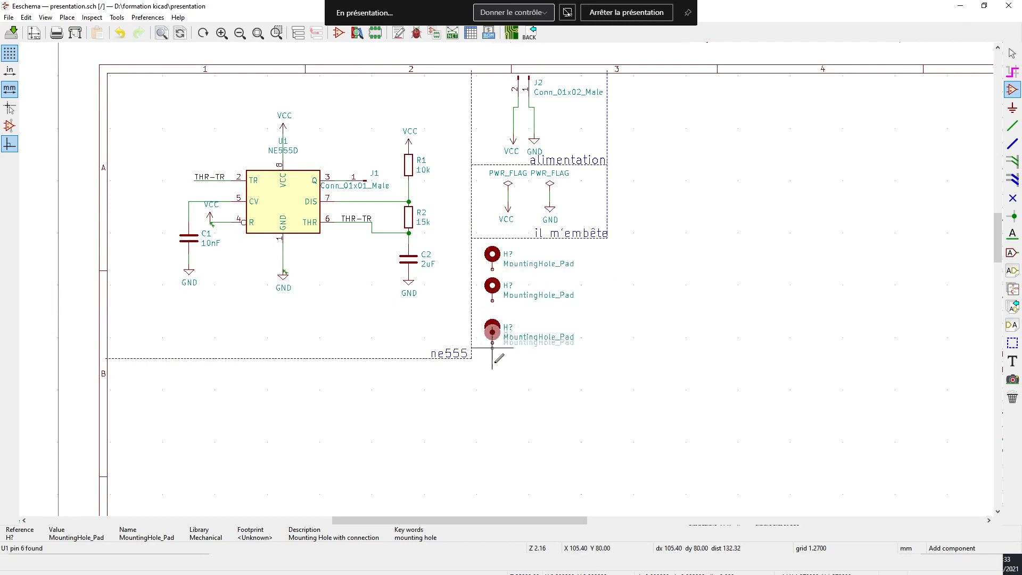
{"action": "left_click", "coordinate": [492, 384]}
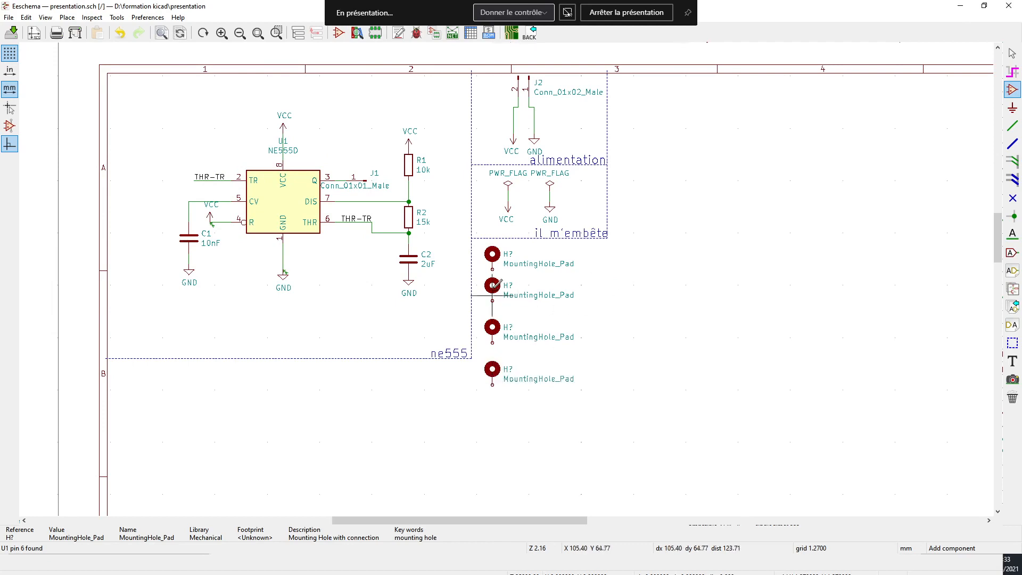
{"action": "key", "text": "Escape"}
Rearrange the four mounting hole symbols into a two-by-two grid below the "il m'embête" block
{"action": "left_click", "coordinate": [596, 254]}
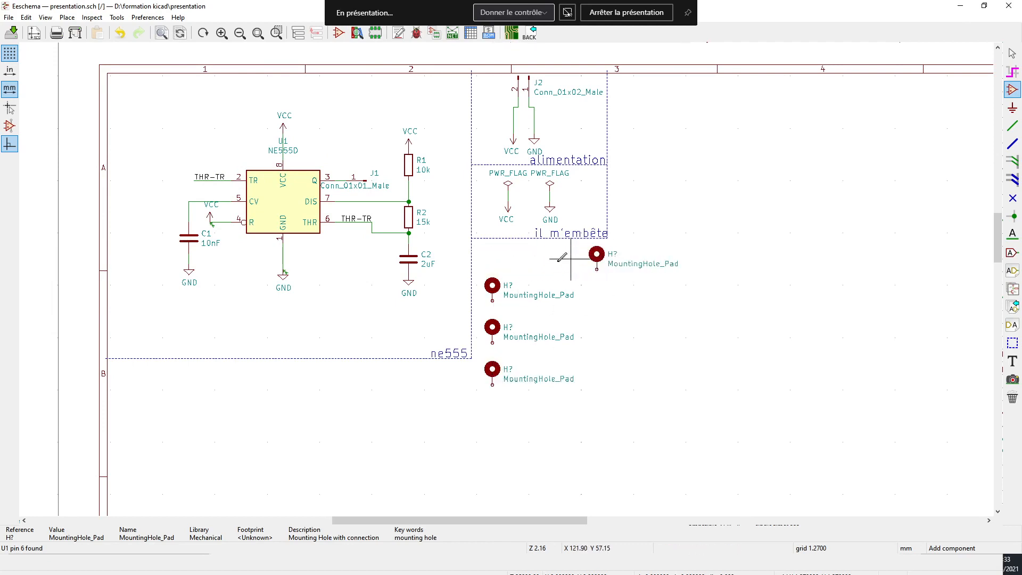
{"action": "left_click_drag", "start_coordinate": [493, 285], "coordinate": [492, 253]}
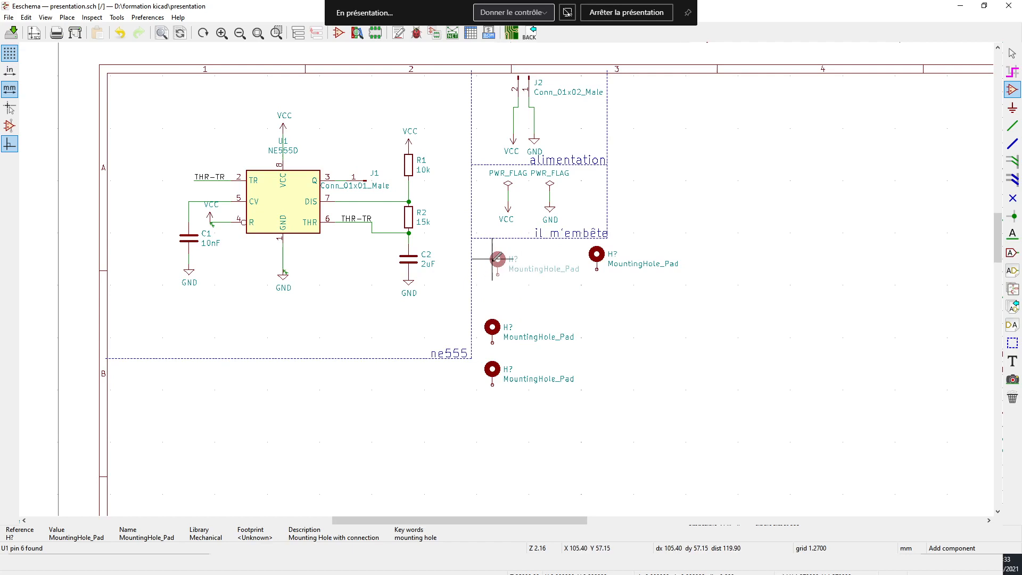
{"action": "left_click", "coordinate": [494, 322]}
{"action": "left_click_drag", "start_coordinate": [492, 321], "coordinate": [492, 317]}
{"action": "left_click_drag", "start_coordinate": [492, 369], "coordinate": [596, 316]}
{"action": "left_click", "coordinate": [596, 316]}
Place a GND power symbol below each of the four mounting holes and wire each hole's pin to it
{"action": "scroll", "coordinate": [515, 290], "scroll_direction": "up", "scroll_amount": 1}
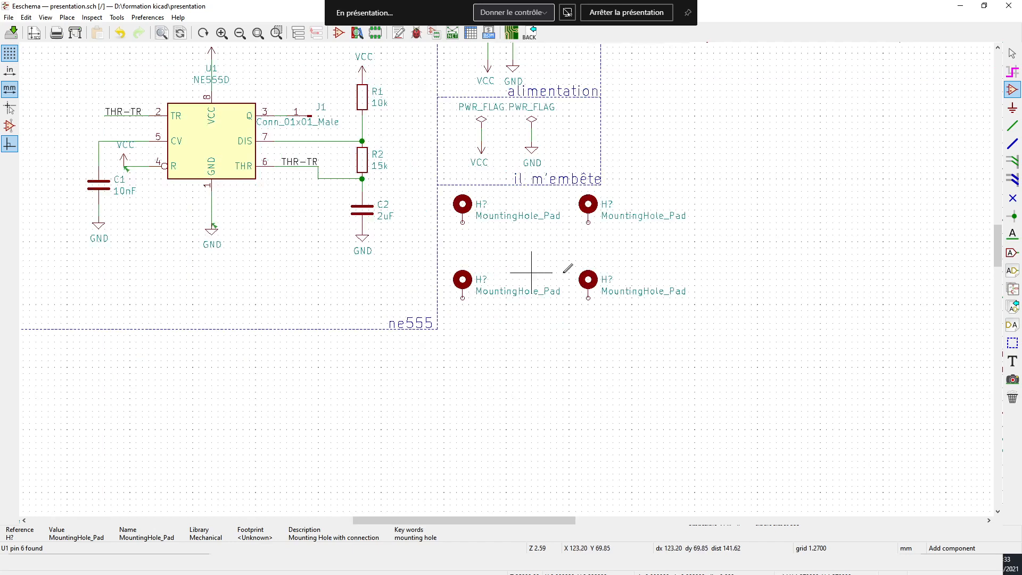
{"action": "left_click", "coordinate": [656, 251]}
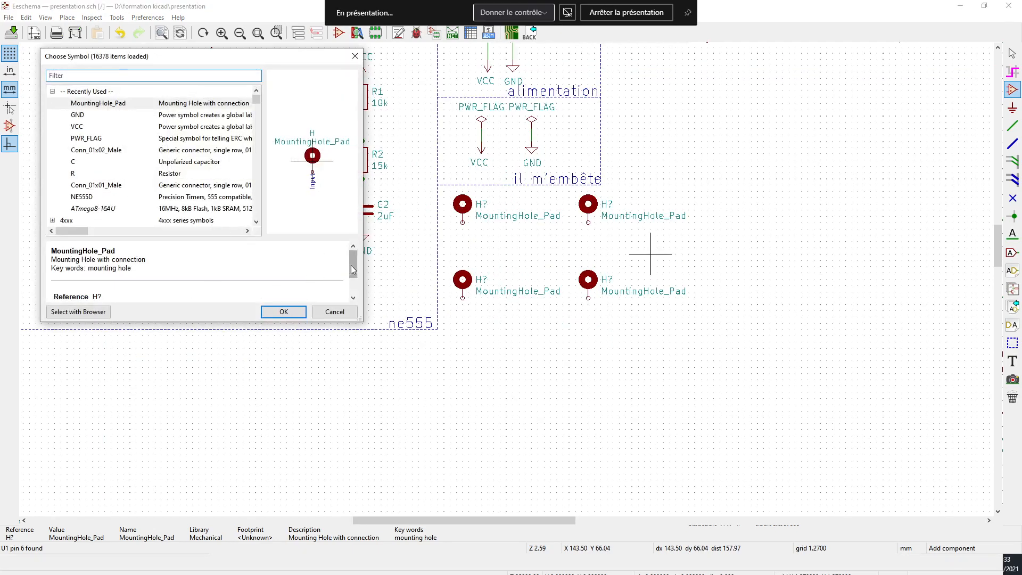
{"action": "left_click", "coordinate": [98, 115]}
{"action": "left_click", "coordinate": [283, 311]}
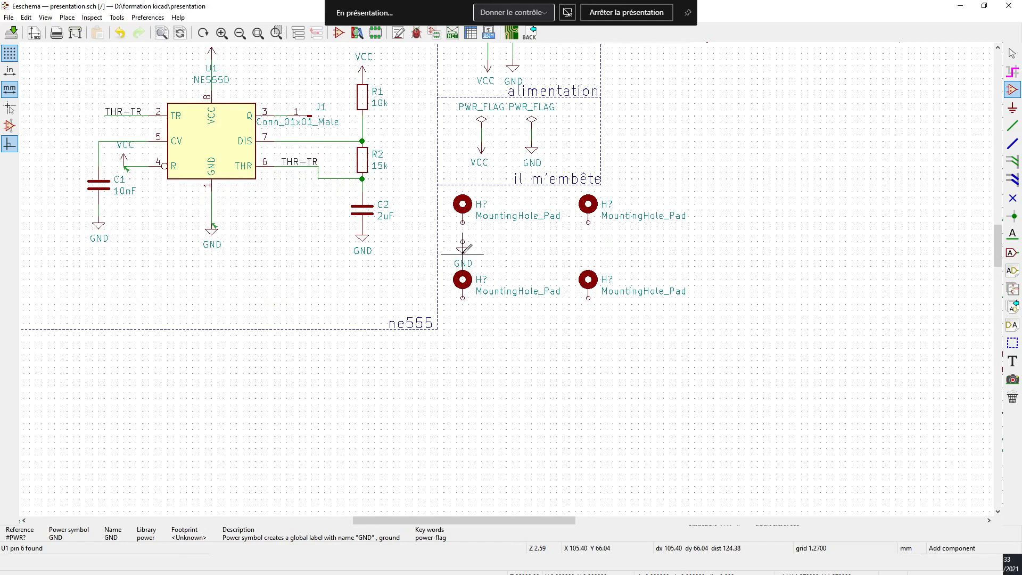
{"action": "left_click", "coordinate": [463, 254]}
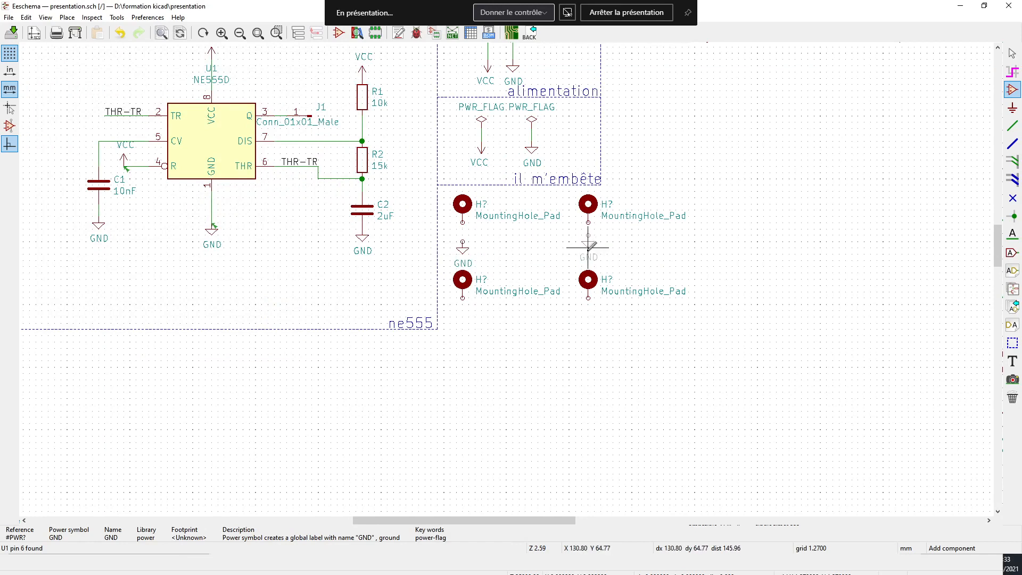
{"action": "left_click", "coordinate": [588, 246]}
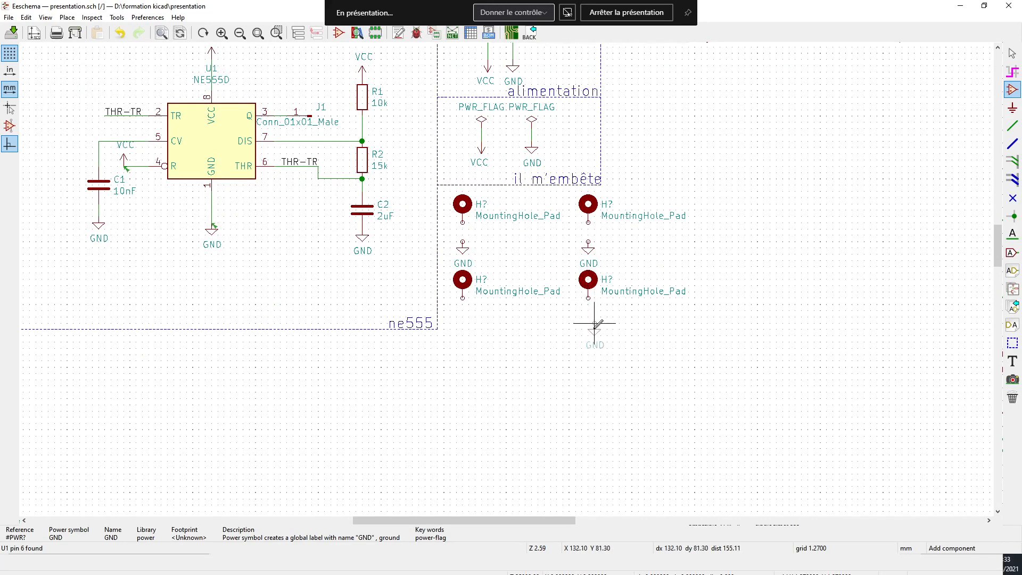
{"action": "left_click", "coordinate": [588, 322]}
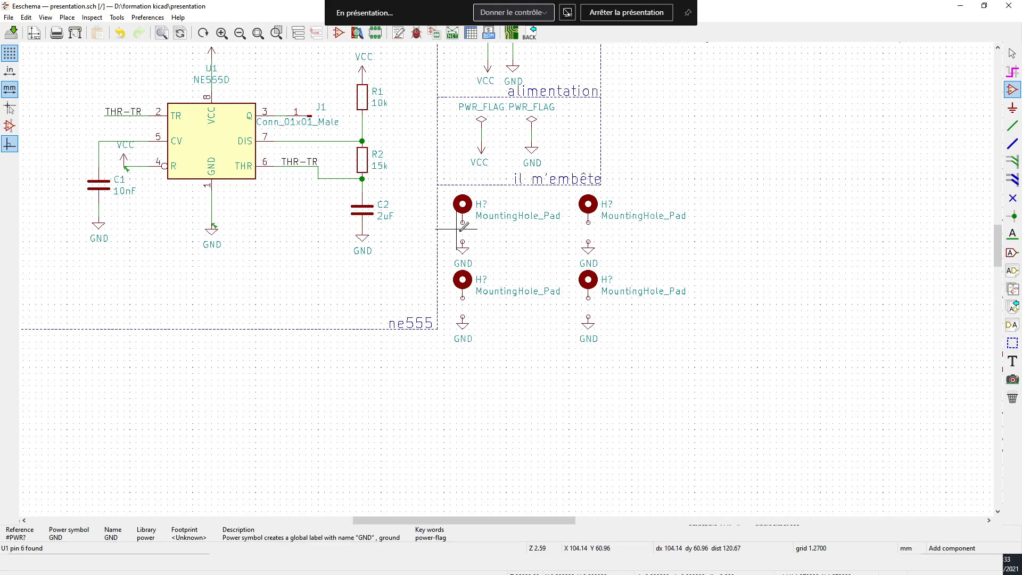
{"action": "key", "text": "w"}
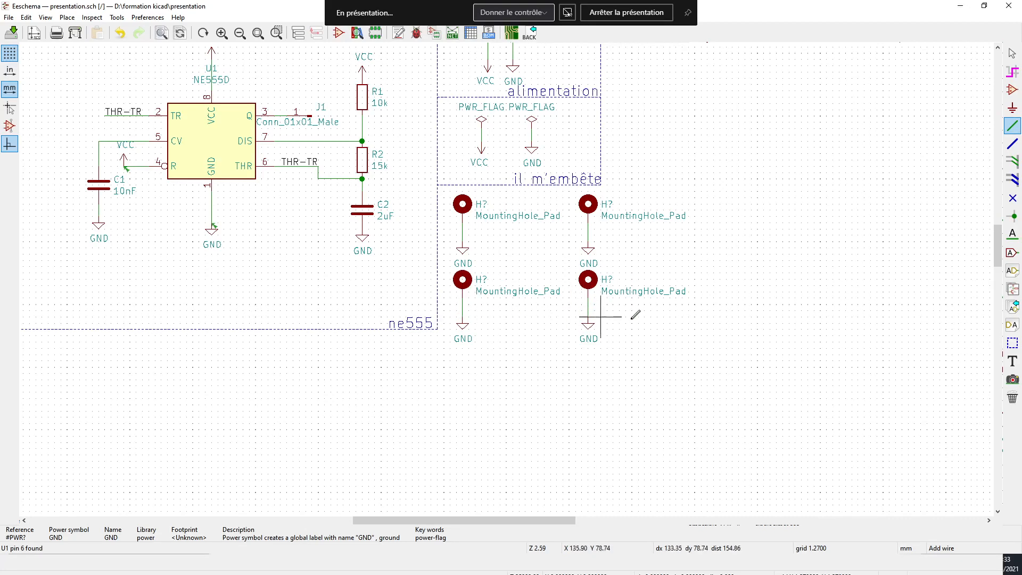
Frame the mounting hole group with dashed graphic lines, from the "il m'embête" block's lower corner down and across to the ne555 divider
{"action": "left_click", "coordinate": [1012, 343]}
{"action": "left_click", "coordinate": [601, 184]}
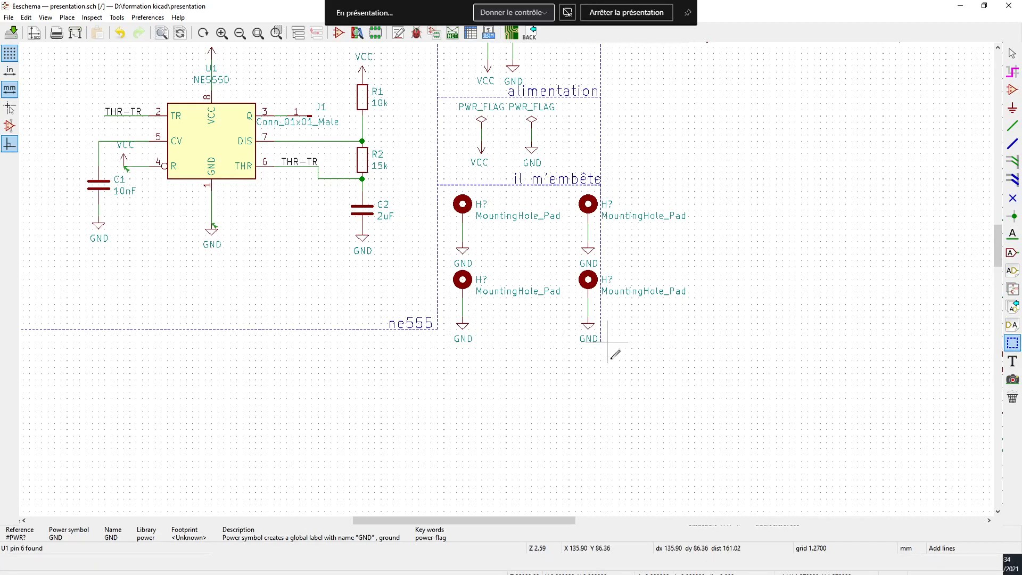
{"action": "left_click", "coordinate": [600, 372]}
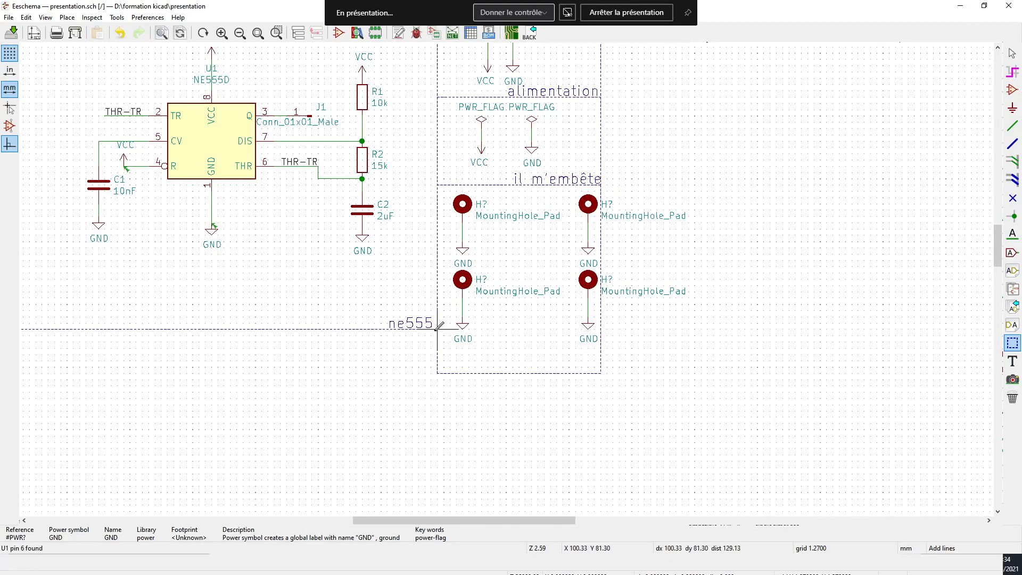
Add the text "mounting hole" just above the new frame's bottom line, and save the schematic
{"action": "scroll", "coordinate": [510, 274], "scroll_direction": "down", "scroll_amount": 3}
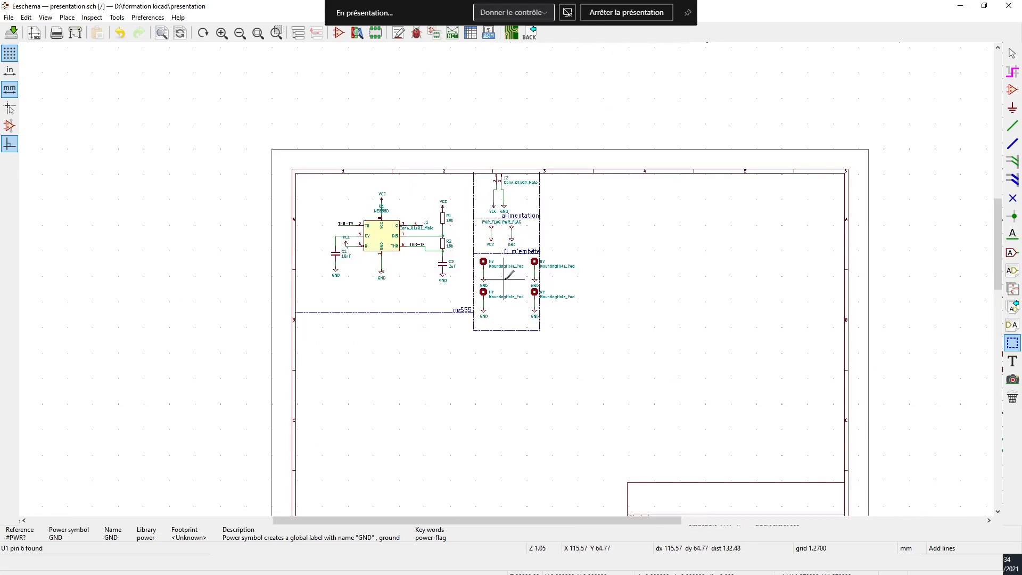
{"action": "scroll", "coordinate": [509, 274], "scroll_direction": "up", "scroll_amount": 1}
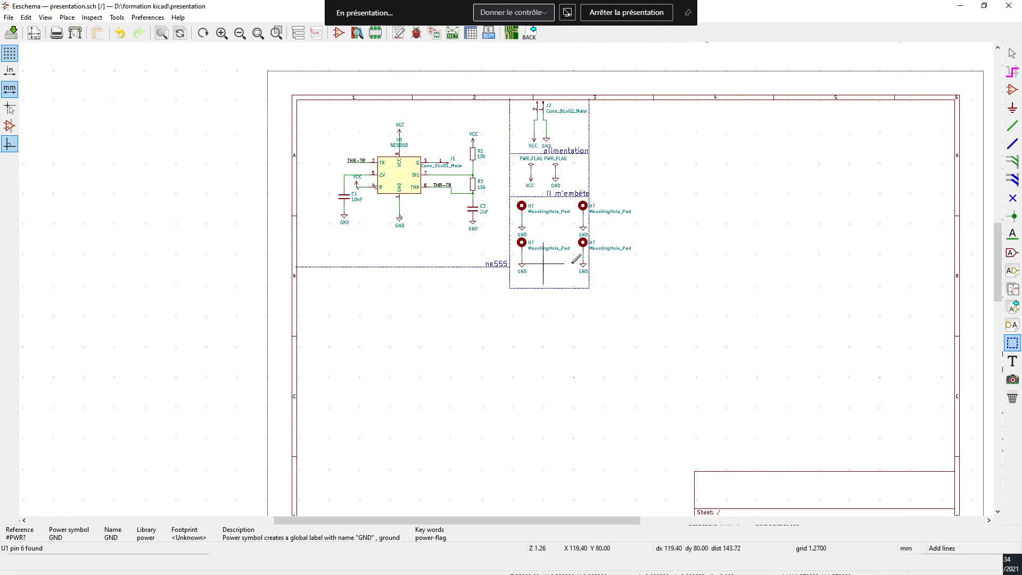
{"action": "scroll", "coordinate": [662, 256], "scroll_direction": "up", "scroll_amount": 1}
{"action": "left_click", "coordinate": [1012, 361]}
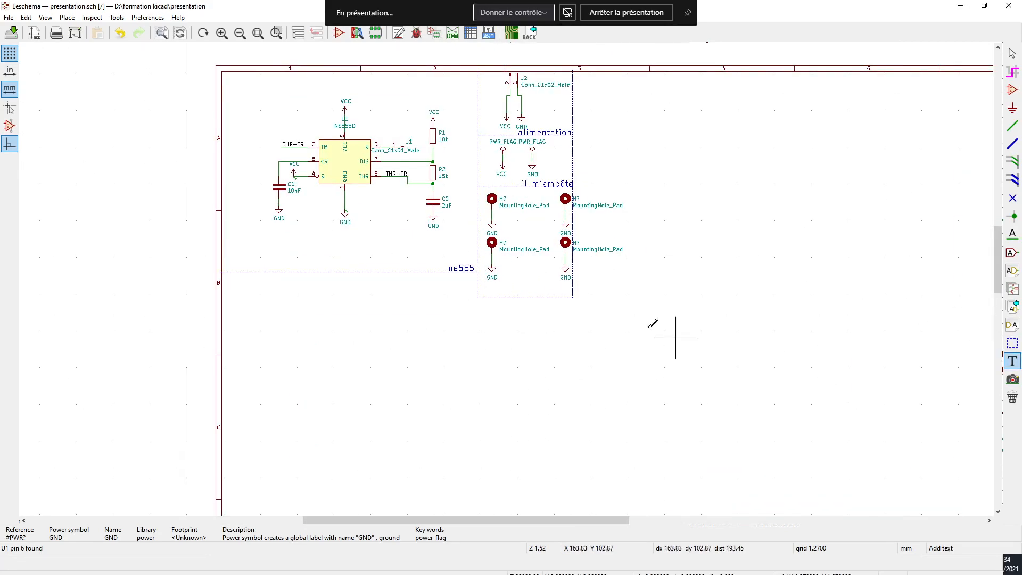
{"action": "left_click", "coordinate": [543, 293]}
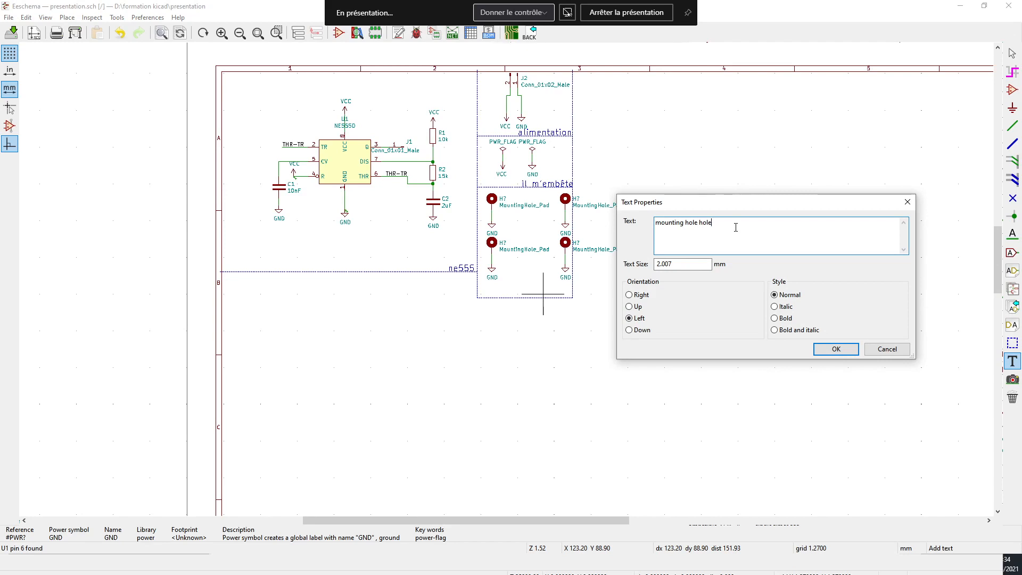
{"action": "left_click", "coordinate": [835, 348]}
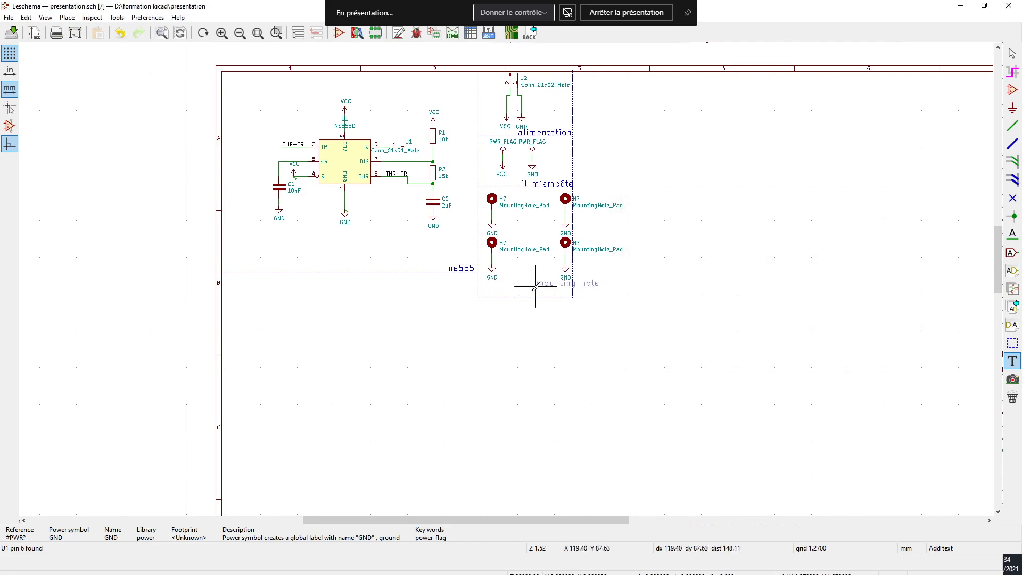
{"action": "left_click", "coordinate": [507, 293]}
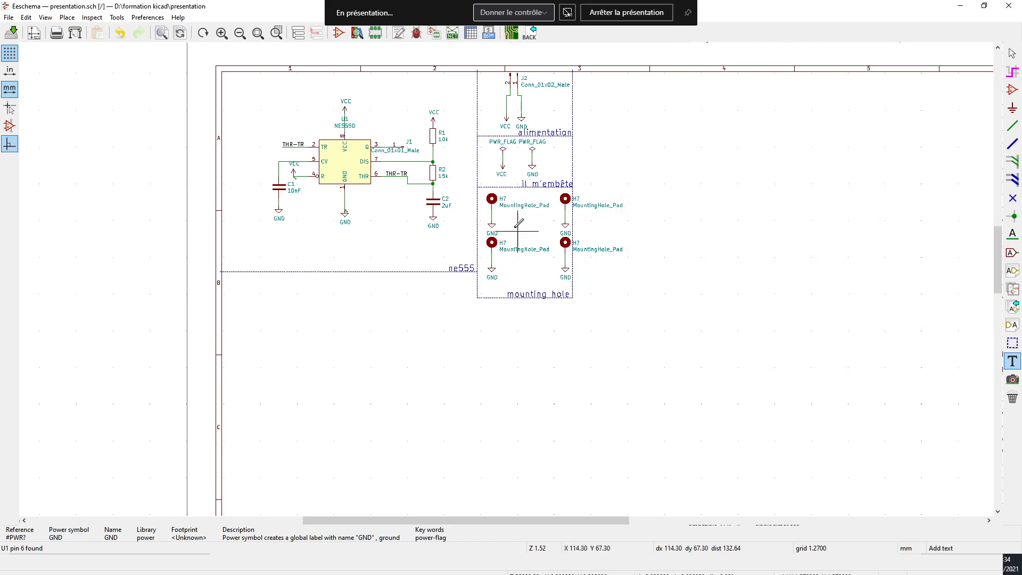
{"action": "key", "text": "ctrl+s"}
{"action": "scroll", "coordinate": [484, 258], "scroll_direction": "up", "scroll_amount": 3}
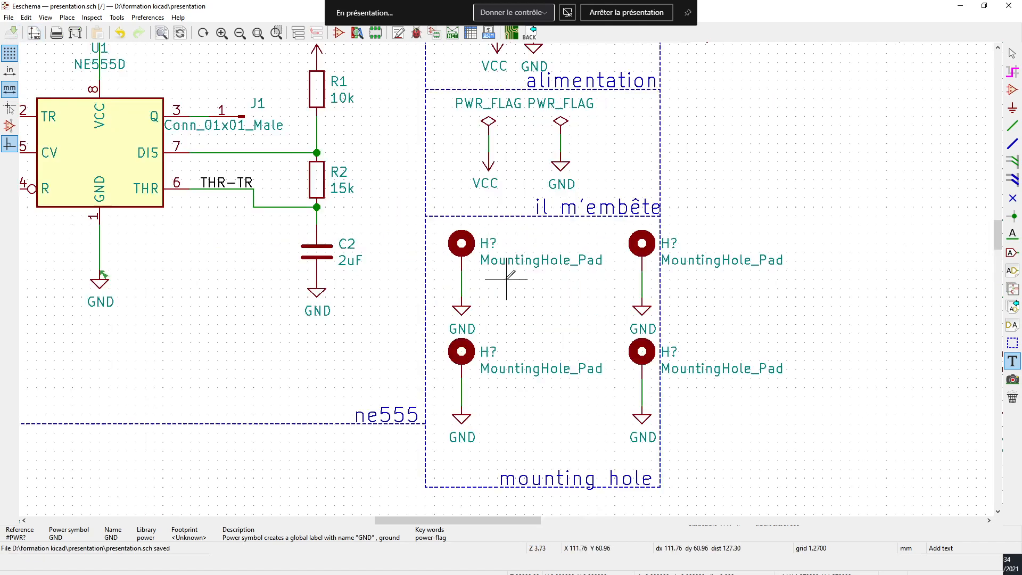
{"action": "double_click", "coordinate": [462, 234]}
{"action": "left_click", "coordinate": [473, 229]}
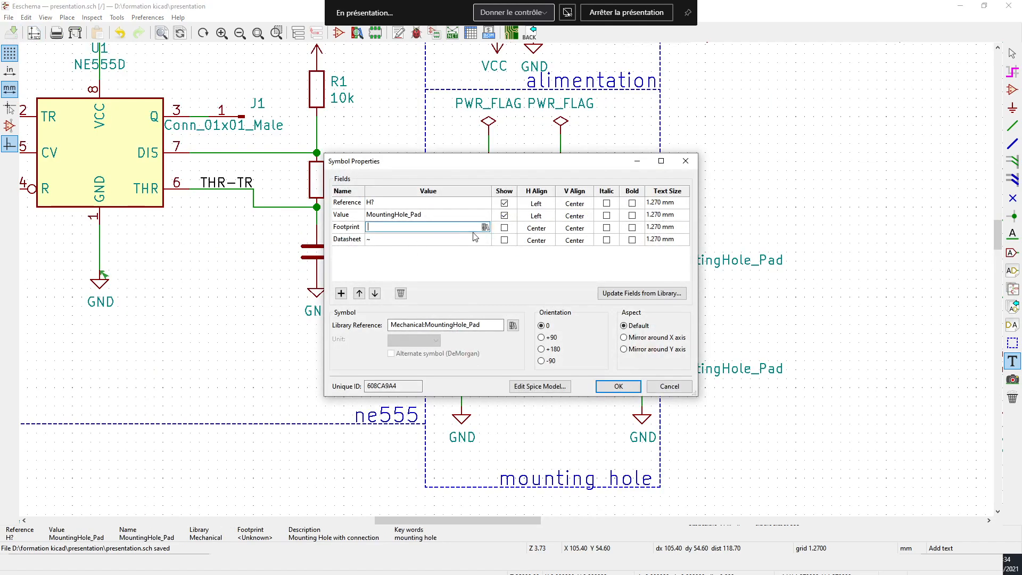
{"action": "key", "text": "Escape"}
{"action": "key", "text": "Escape"}
{"action": "left_click", "coordinate": [705, 88]}
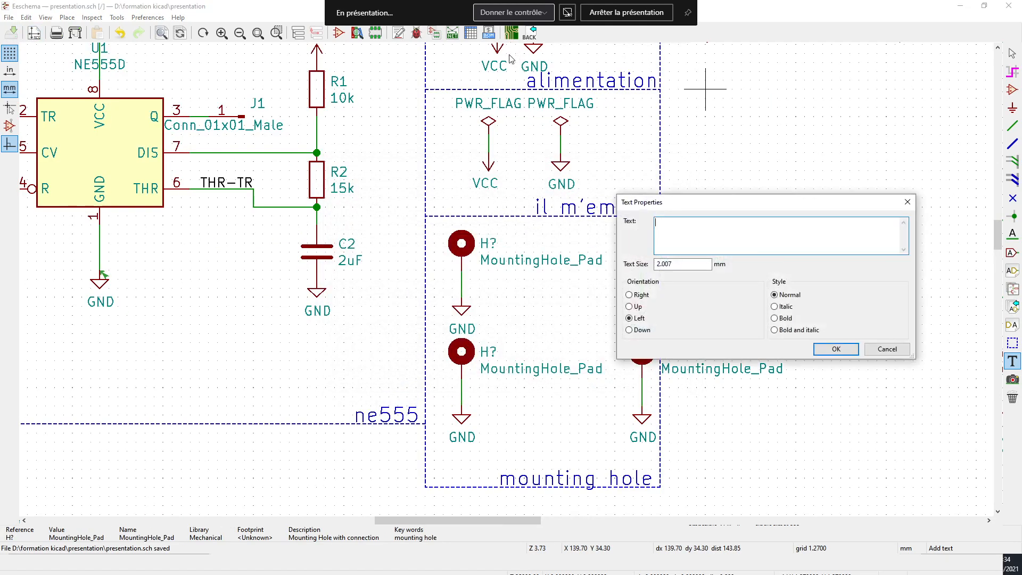
{"action": "key", "text": "Escape"}
Open the symbol fields table, start choosing a footprint for the grouped mounting holes, and open the MountingHole footprint library
{"action": "left_click", "coordinate": [470, 35]}
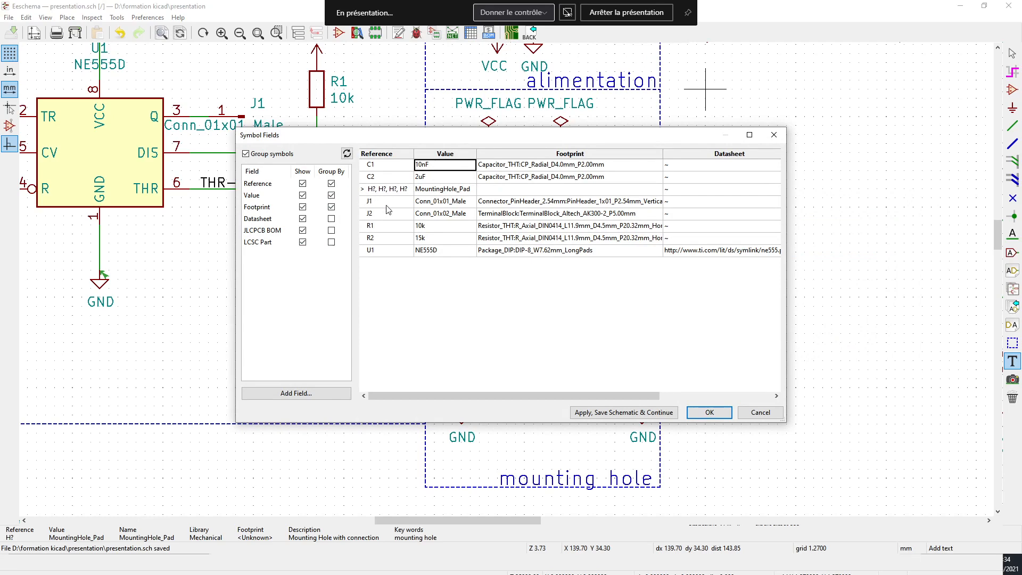
{"action": "double_click", "coordinate": [527, 189]}
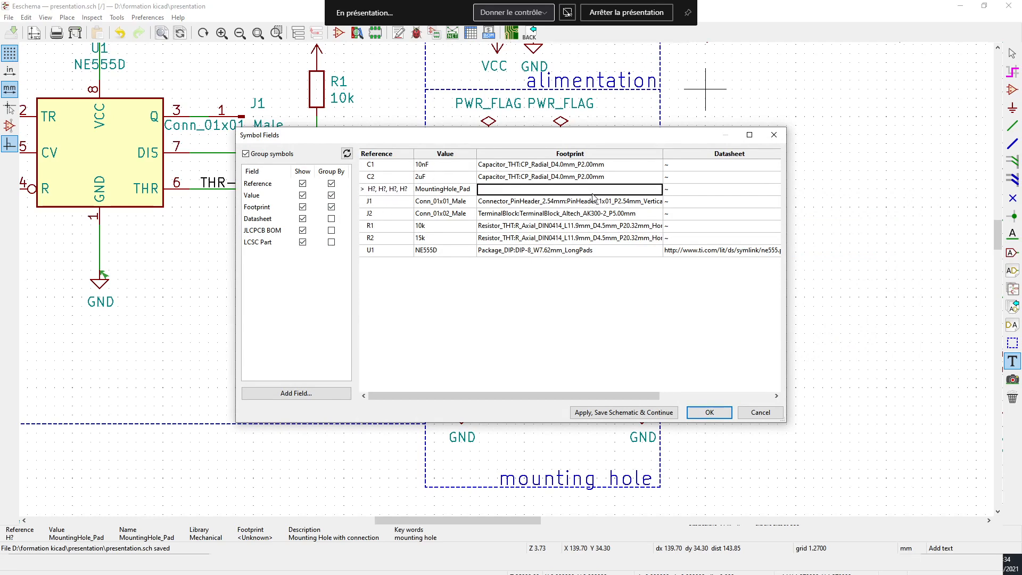
{"action": "left_click", "coordinate": [657, 189]}
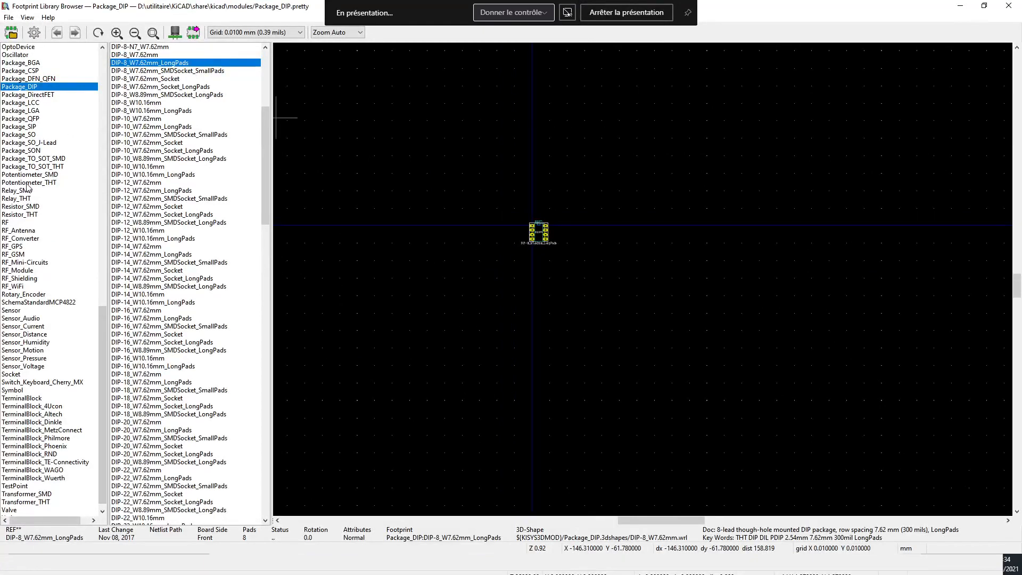
{"action": "scroll", "coordinate": [25, 181], "scroll_direction": "down", "scroll_amount": 1}
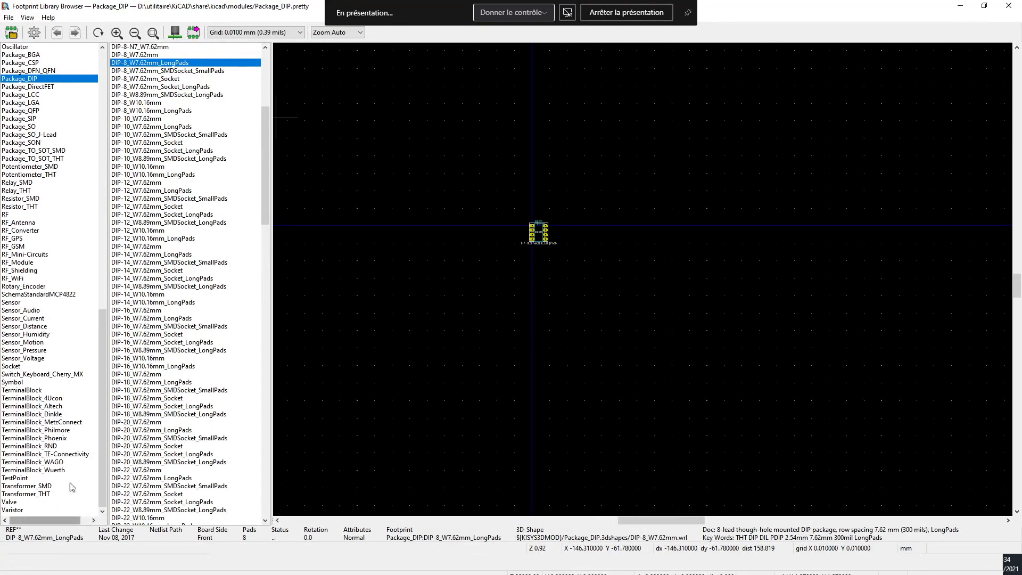
{"action": "scroll", "coordinate": [51, 308], "scroll_direction": "up", "scroll_amount": 10}
{"action": "scroll", "coordinate": [51, 309], "scroll_direction": "up", "scroll_amount": 3}
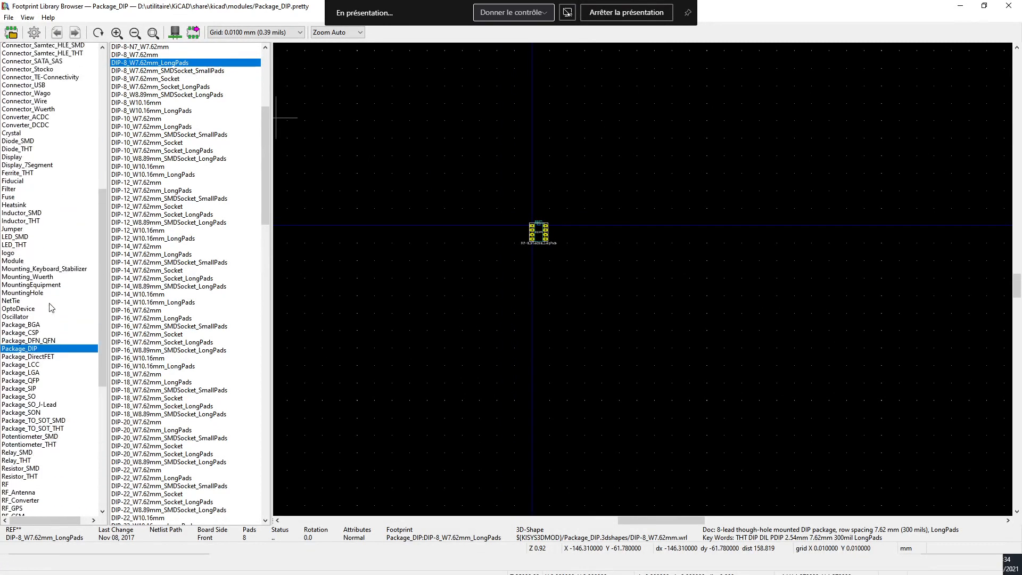
{"action": "left_click", "coordinate": [43, 335]}
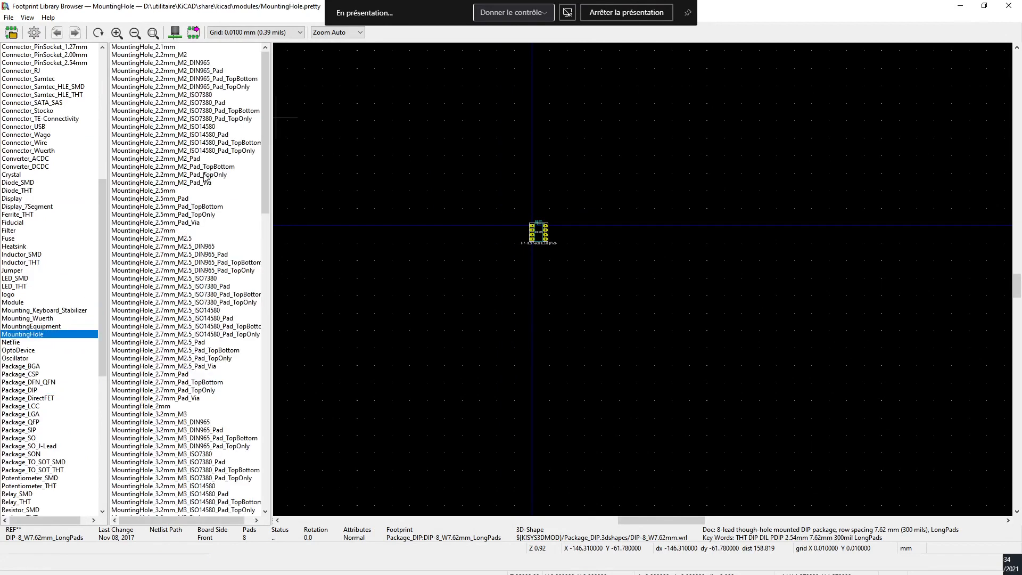
Compare the previews of the 2.5 mm pad-and-via mounting hole and the 3.2 mm M3 variants, including ISO14580 and plain pad
{"action": "left_click", "coordinate": [185, 223]}
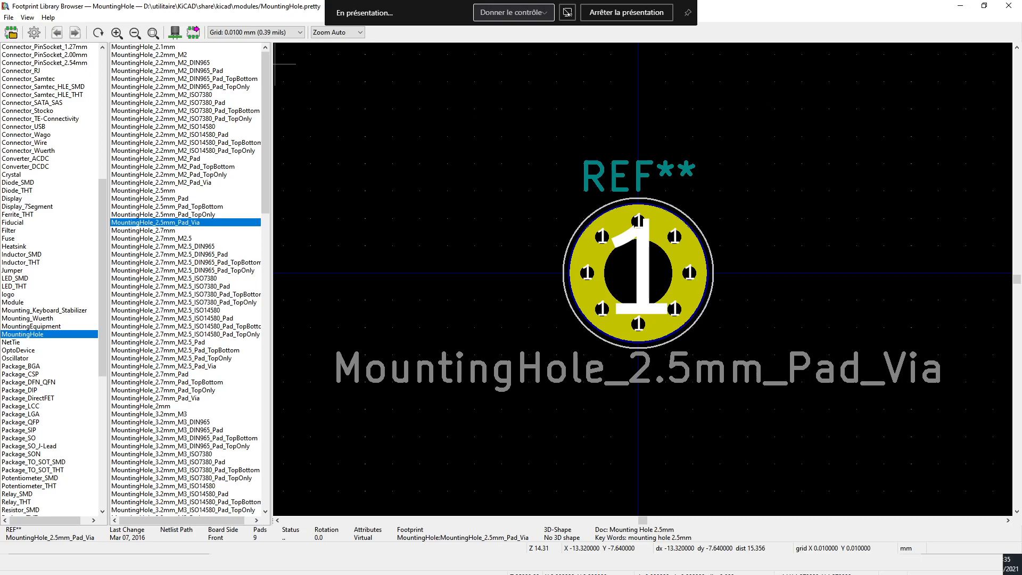
{"action": "scroll", "coordinate": [167, 250], "scroll_direction": "down", "scroll_amount": 5}
{"action": "left_click", "coordinate": [180, 295]}
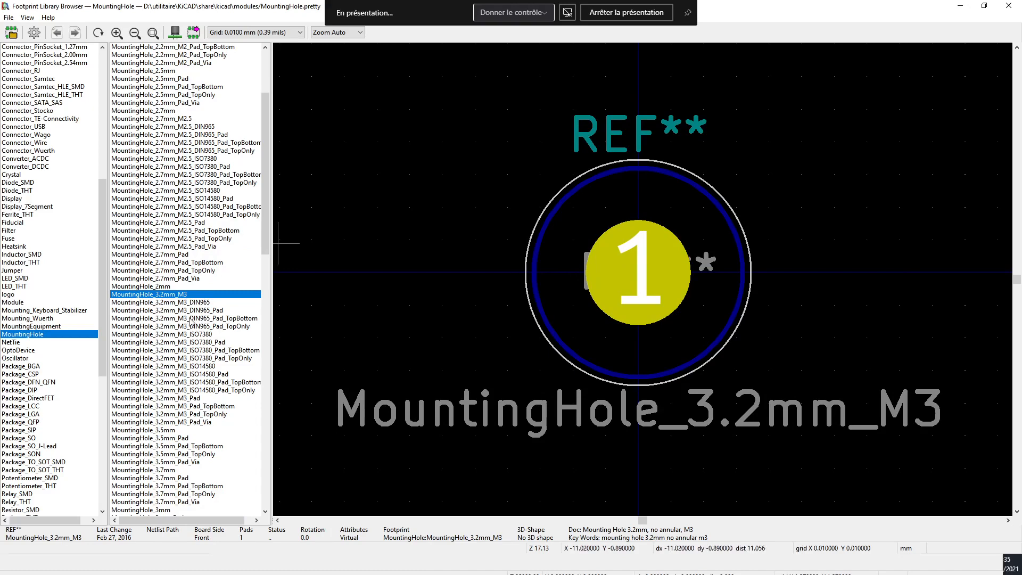
{"action": "key", "text": "Down"}
{"action": "key", "text": "Down"}
{"action": "key", "text": "Down"}
{"action": "key", "text": "Down"}
{"action": "key", "text": "Down"}
{"action": "key", "text": "Down"}
{"action": "key", "text": "Down"}
{"action": "left_click", "coordinate": [185, 366]}
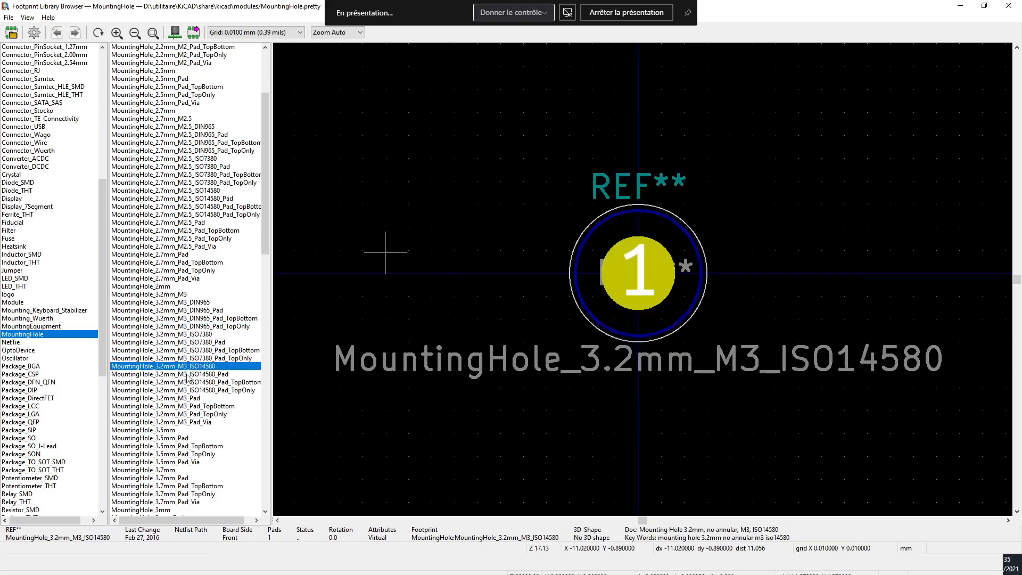
{"action": "left_click", "coordinate": [213, 382]}
{"action": "left_click", "coordinate": [203, 398]}
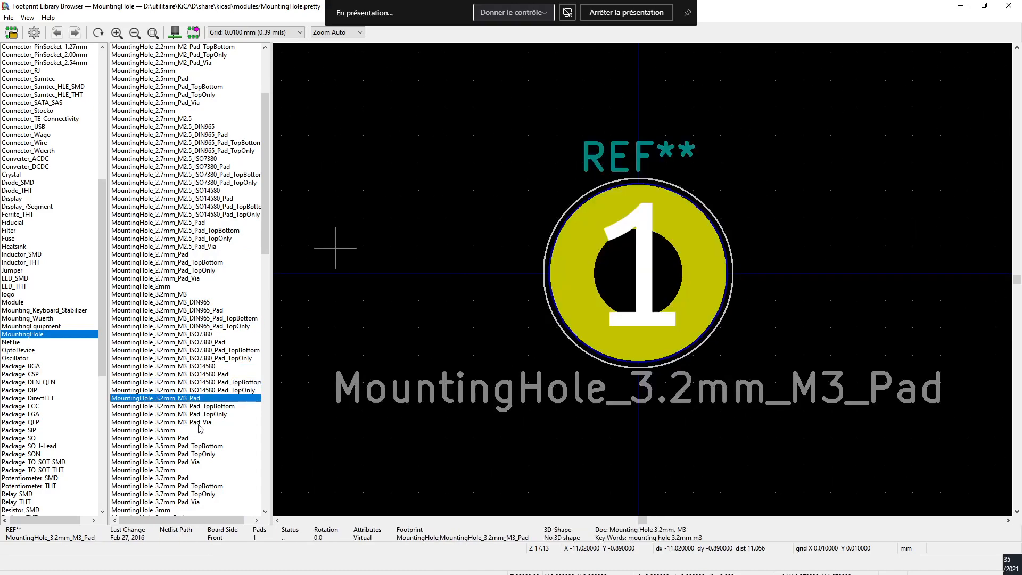
Assign the footprint MountingHole_3.2mm_M3_Pad_Via to all four mounting holes, apply the field changes, and save the schematic
{"action": "left_click", "coordinate": [203, 422]}
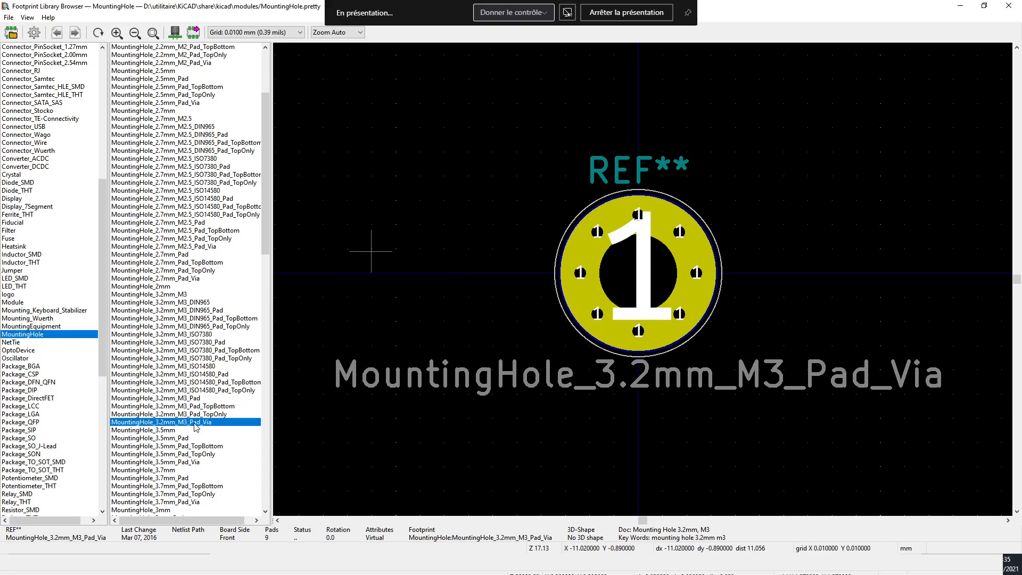
{"action": "double_click", "coordinate": [195, 422]}
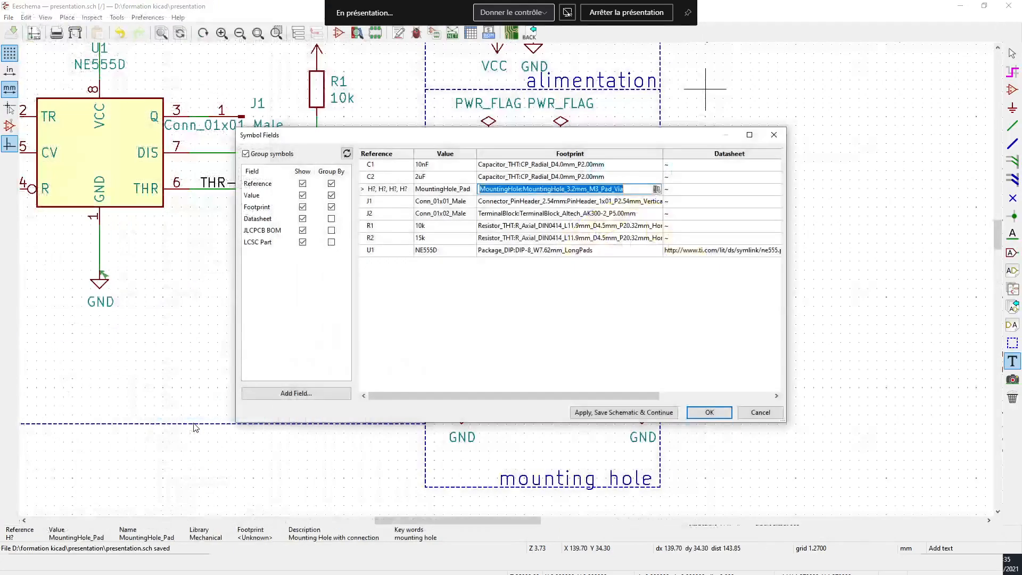
{"action": "left_click", "coordinate": [709, 413]}
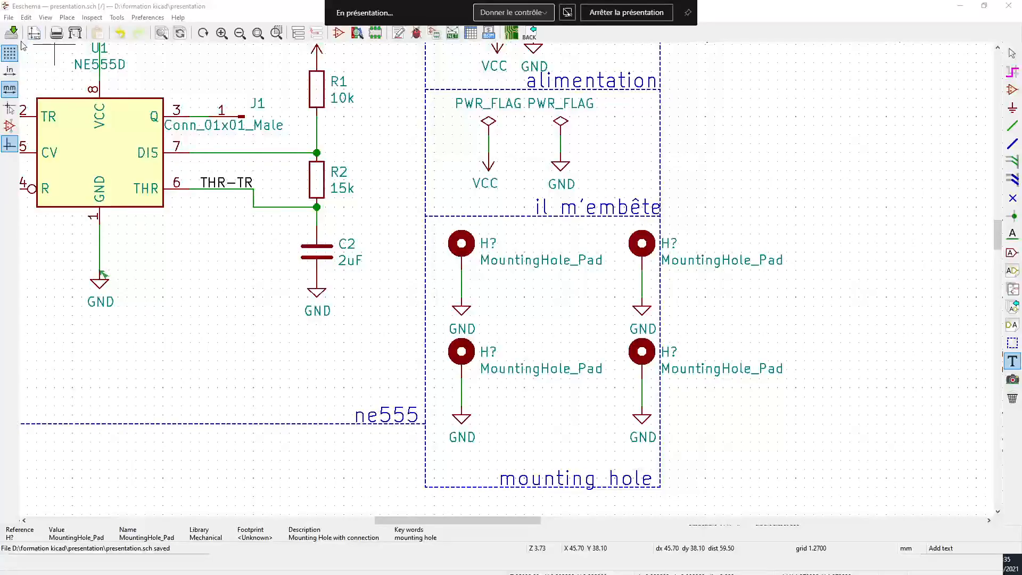
{"action": "left_click", "coordinate": [11, 34]}
Switch to Pcbnew, update the PCB from the schematic, annotating the missing references, and place the four mounting holes beside the board's left edge
{"action": "key", "text": "alt+Tab"}
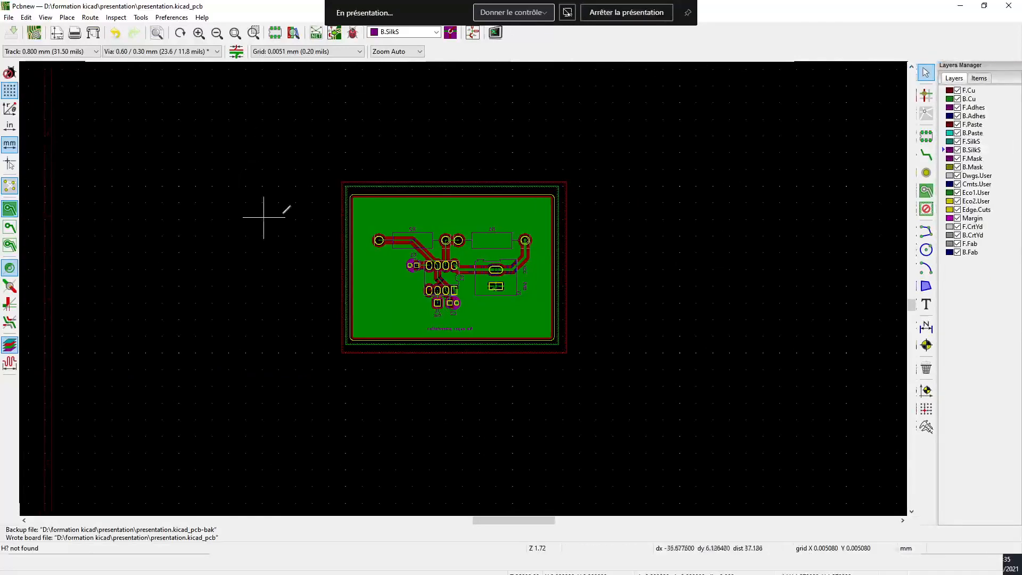
{"action": "left_click", "coordinate": [335, 35]}
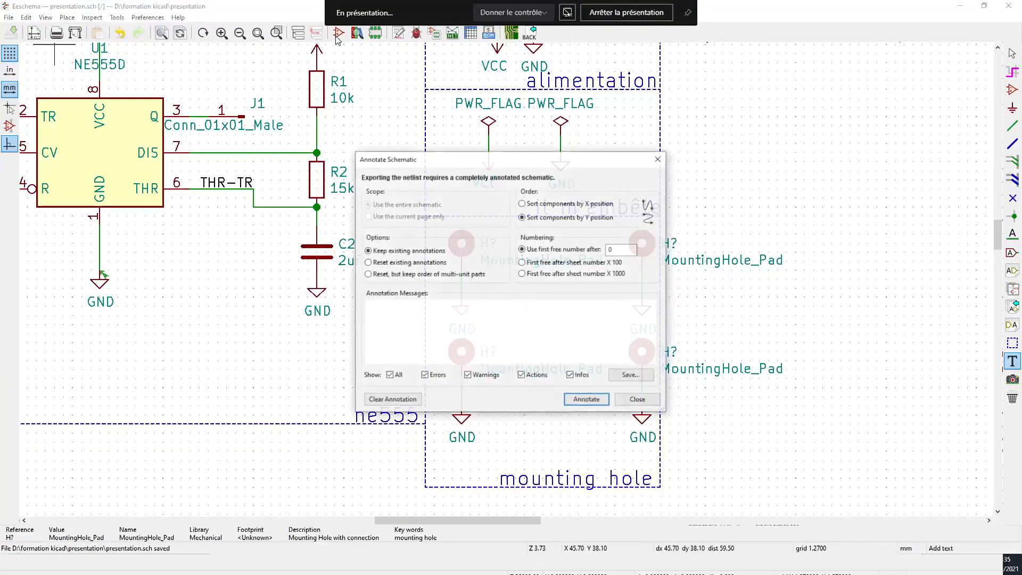
{"action": "left_click", "coordinate": [585, 399]}
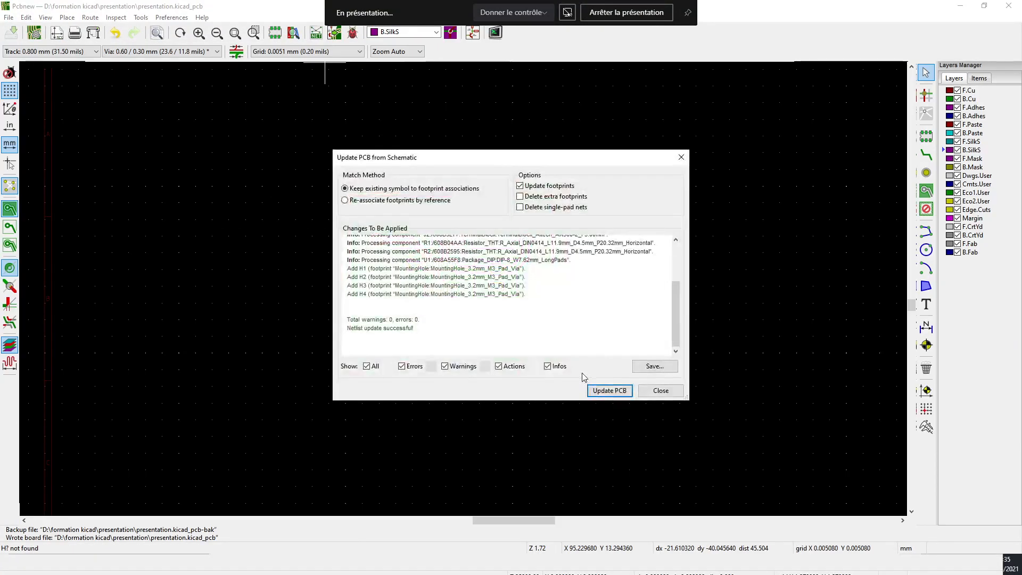
{"action": "left_click", "coordinate": [610, 392]}
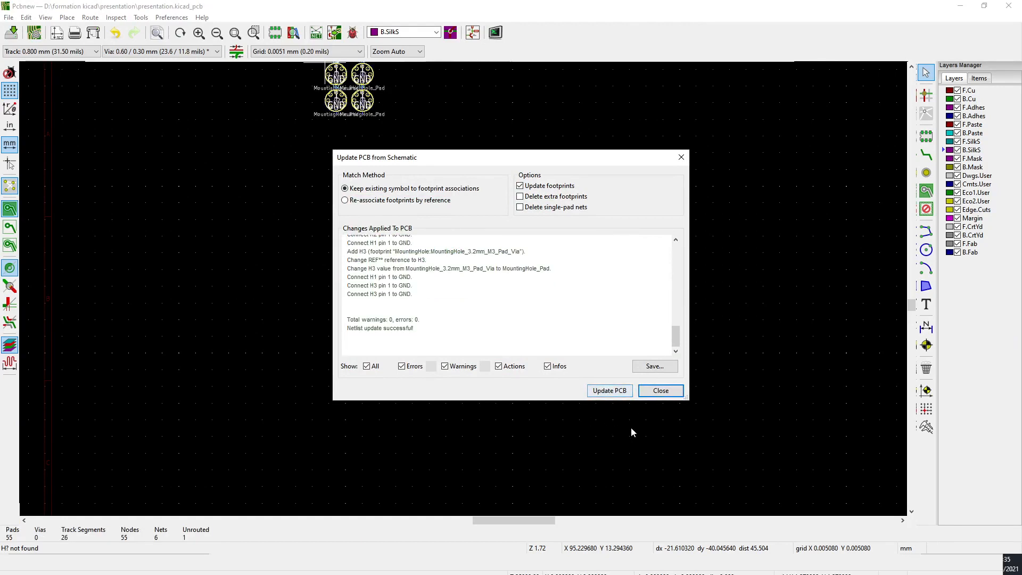
{"action": "left_click", "coordinate": [660, 391]}
{"action": "left_click", "coordinate": [238, 208]}
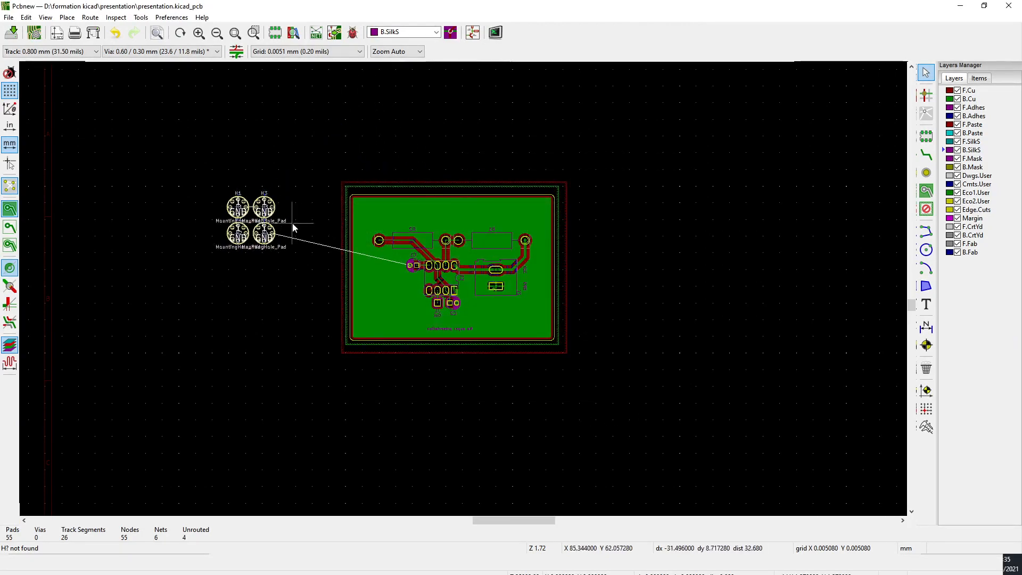
{"action": "scroll", "coordinate": [295, 212], "scroll_direction": "up", "scroll_amount": 3}
{"action": "left_click", "coordinate": [463, 288]}
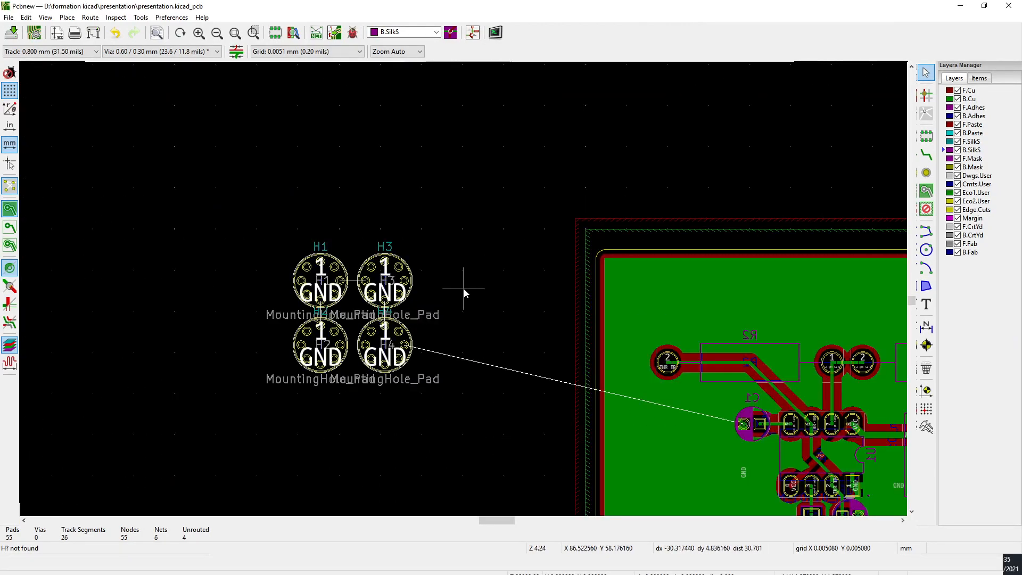
{"action": "left_click", "coordinate": [375, 275]}
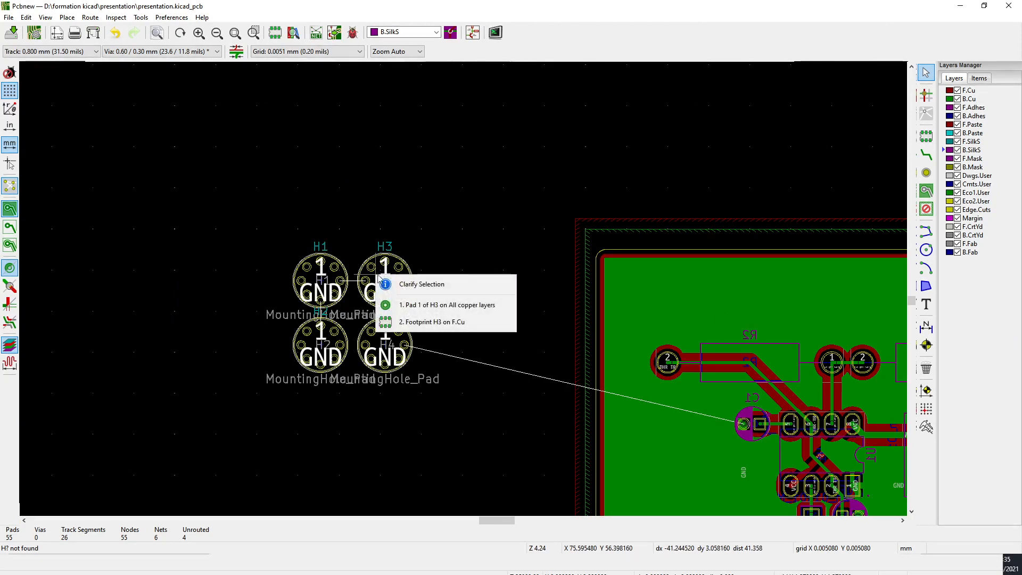
{"action": "left_click", "coordinate": [379, 267]}
{"action": "left_click", "coordinate": [378, 273]}
{"action": "left_click", "coordinate": [416, 304]}
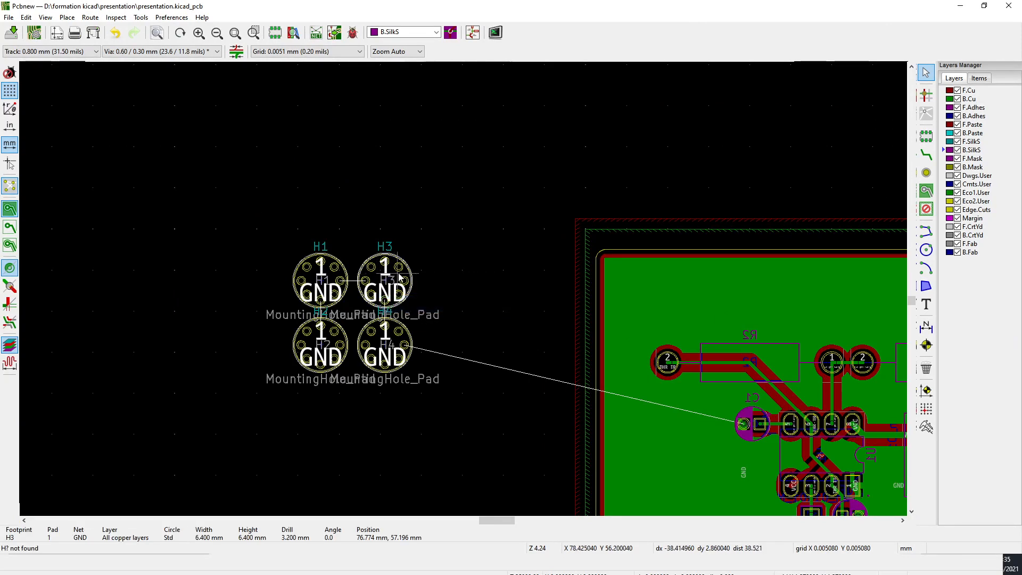
{"action": "left_click_drag", "start_coordinate": [416, 304], "coordinate": [564, 326]}
{"action": "scroll", "coordinate": [692, 309], "scroll_direction": "down", "scroll_amount": 3}
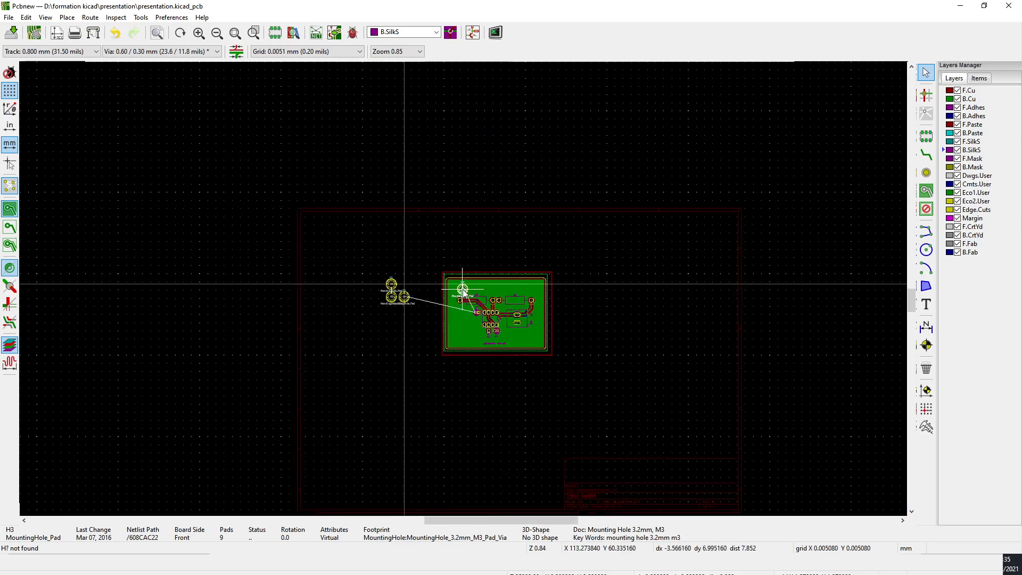
{"action": "scroll", "coordinate": [534, 289], "scroll_direction": "up", "scroll_amount": 3}
{"action": "scroll", "coordinate": [489, 268], "scroll_direction": "up", "scroll_amount": 2}
{"action": "key", "text": "Escape"}
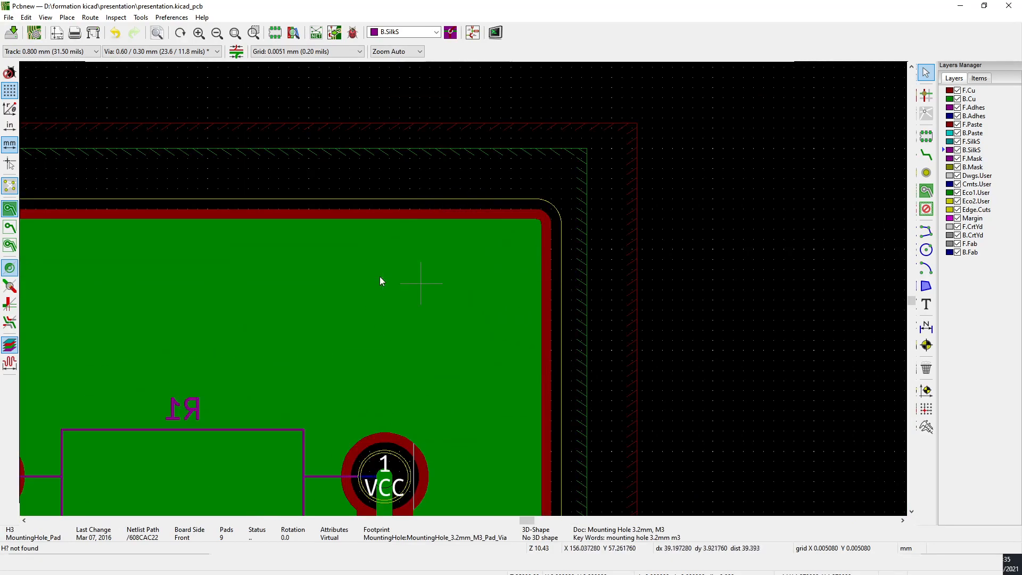
Set the grid to 1.2700 mm and move footprint H3 into the board's upper-left corner, at X 107.95, Y 58.42
{"action": "scroll", "coordinate": [298, 335], "scroll_direction": "down", "scroll_amount": 3}
{"action": "left_click", "coordinate": [314, 52]}
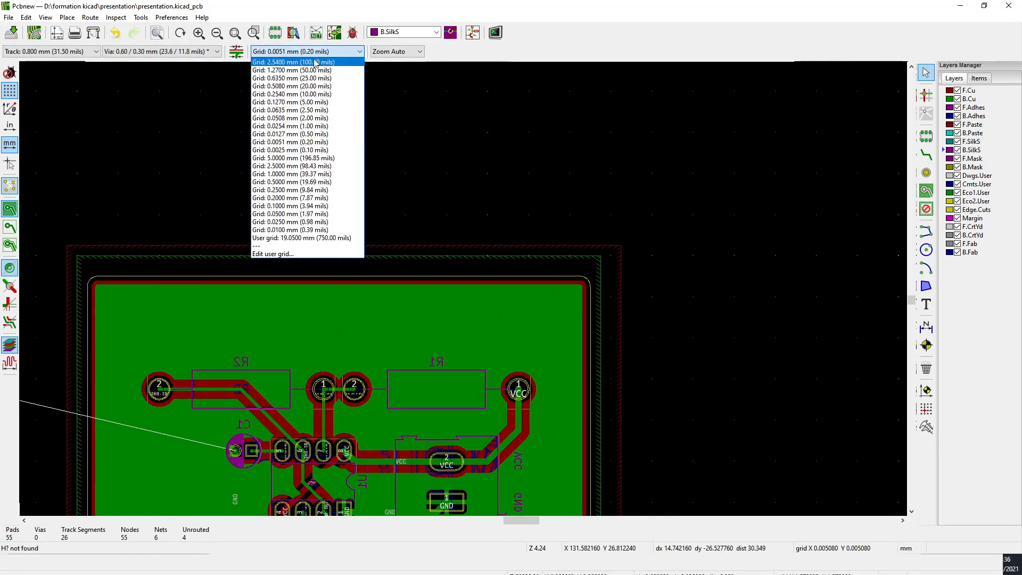
{"action": "left_click", "coordinate": [298, 80]}
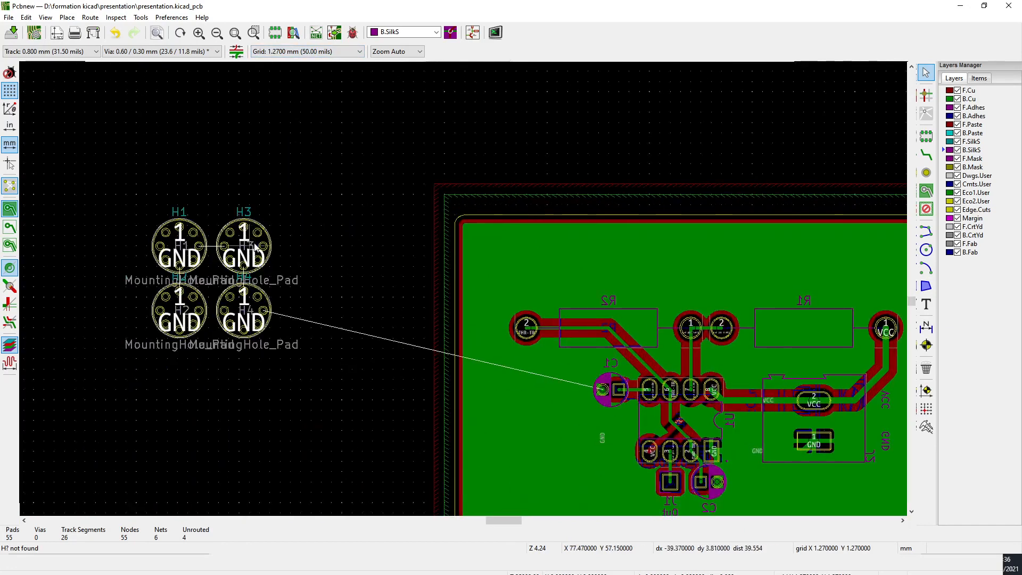
{"action": "key", "text": "m"}
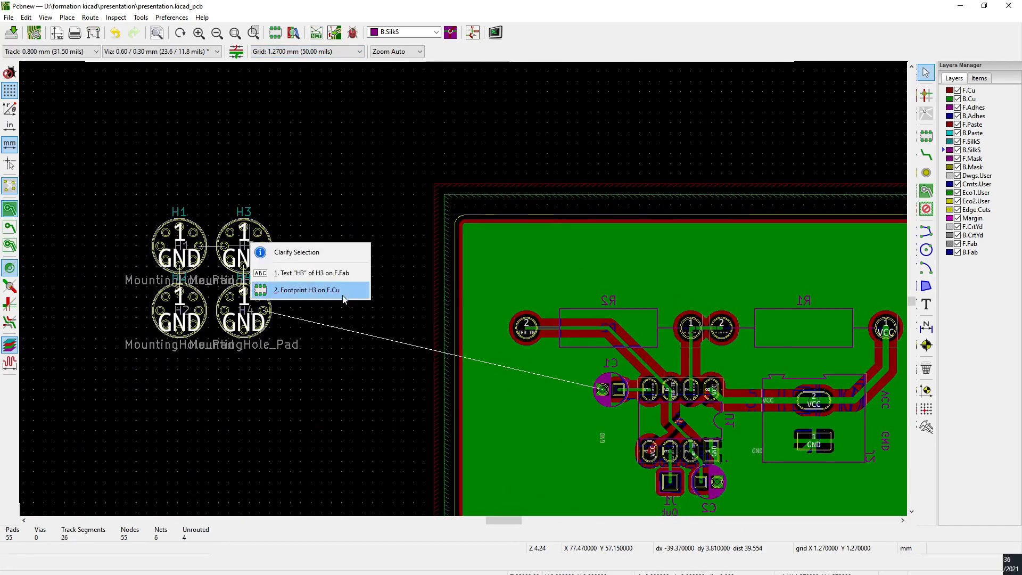
{"action": "left_click", "coordinate": [256, 289]}
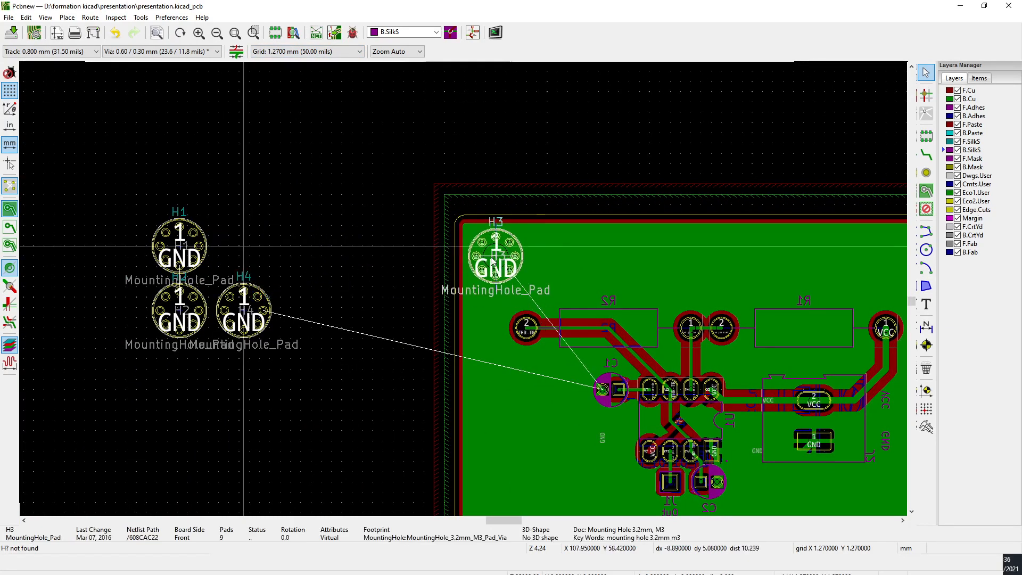
{"action": "left_click", "coordinate": [508, 255]}
Move footprint H1 into the board's upper-right corner, level with H3, at X 160.02, Y 58.42
{"action": "key", "text": "m"}
{"action": "key", "text": "Escape"}
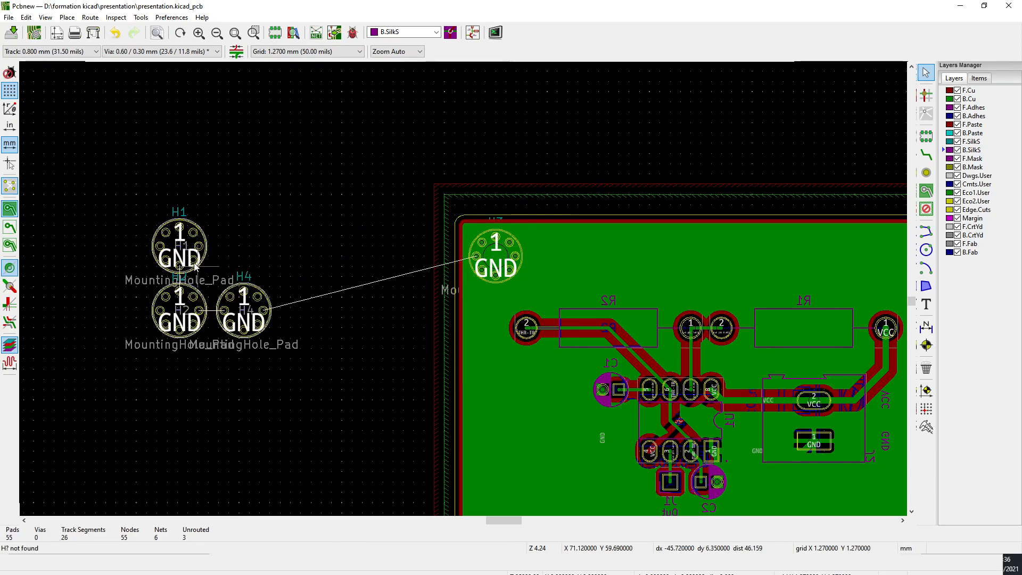
{"action": "key", "text": "m"}
{"action": "scroll", "coordinate": [894, 264], "scroll_direction": "down", "scroll_amount": 3}
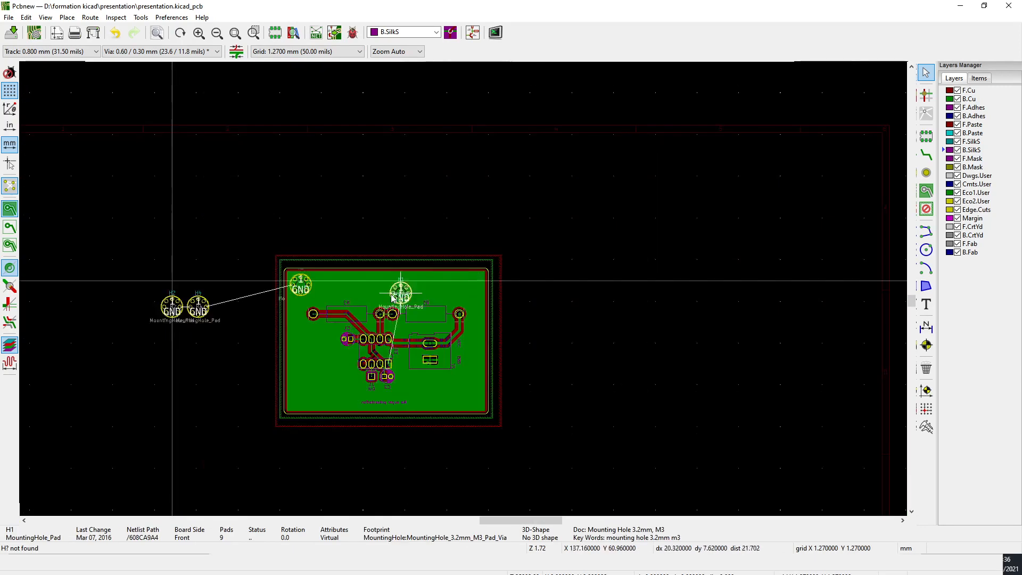
{"action": "scroll", "coordinate": [472, 289], "scroll_direction": "up", "scroll_amount": 3}
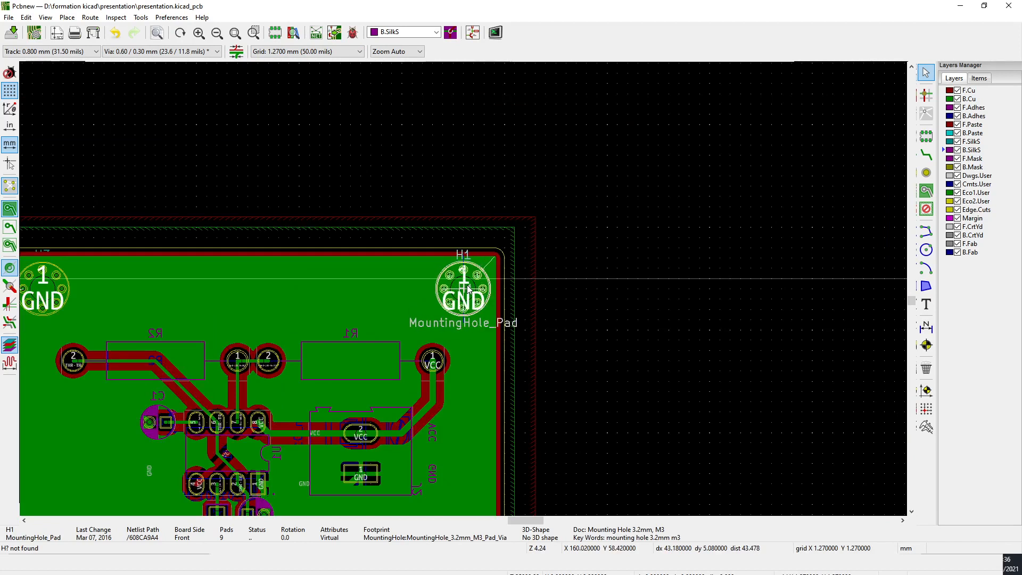
{"action": "left_click", "coordinate": [467, 285]}
Move footprint H4 into the board's lower-left corner, aligned below H3, at X 107.95, Y 92.71
{"action": "middle_click_drag", "start_coordinate": [319, 305], "coordinate": [401, 306]}
{"action": "middle_click_drag", "start_coordinate": [107, 309], "coordinate": [373, 288]}
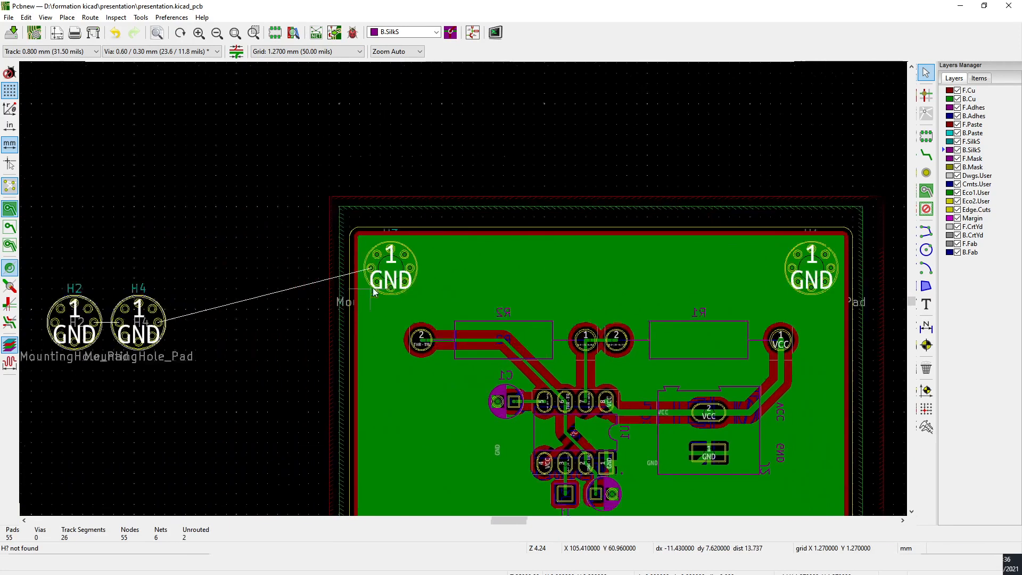
{"action": "key", "text": "m"}
{"action": "key", "text": "Escape"}
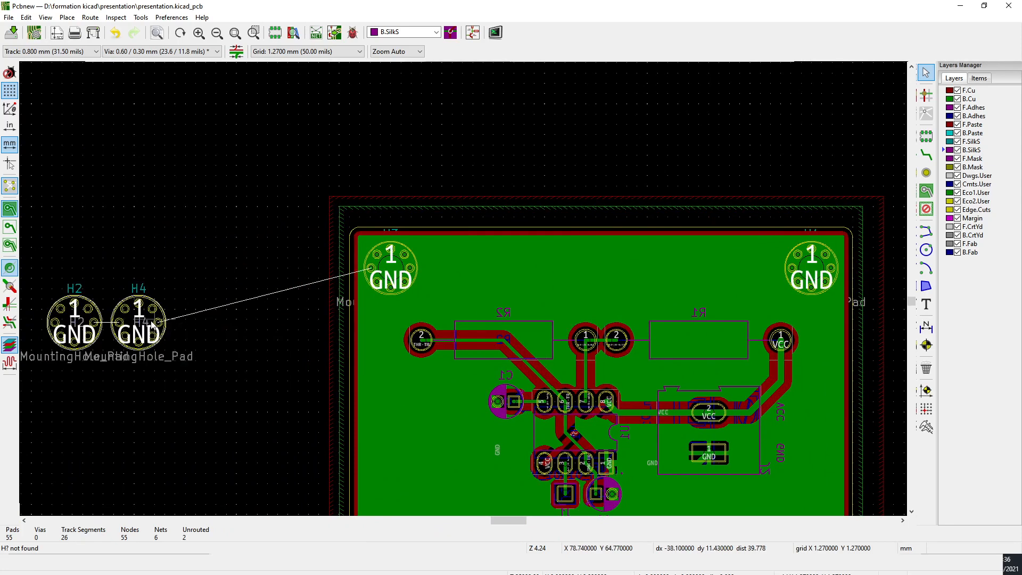
{"action": "key", "text": "m"}
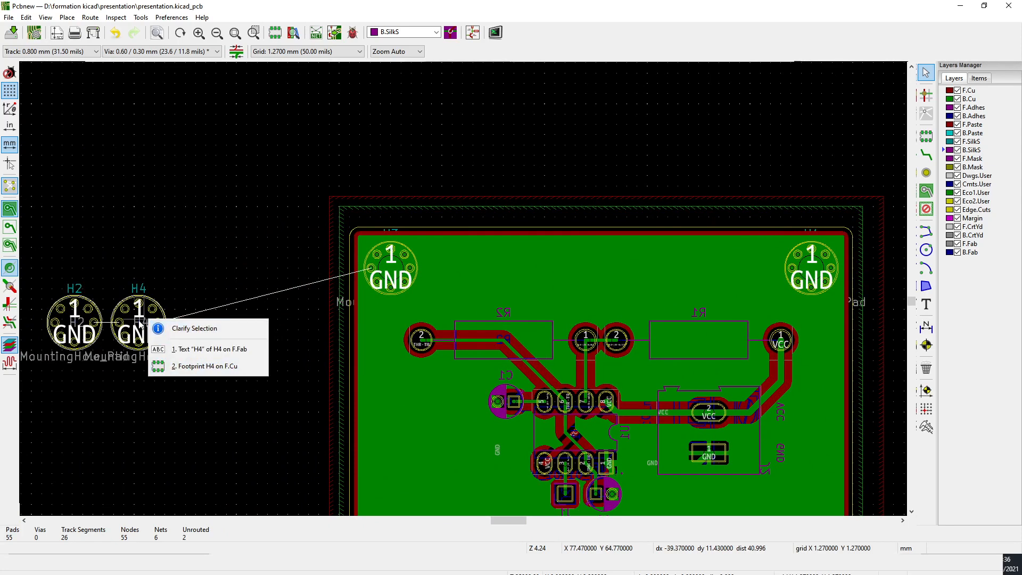
{"action": "left_click", "coordinate": [140, 322]}
{"action": "left_click", "coordinate": [141, 319]}
{"action": "left_click", "coordinate": [149, 348]}
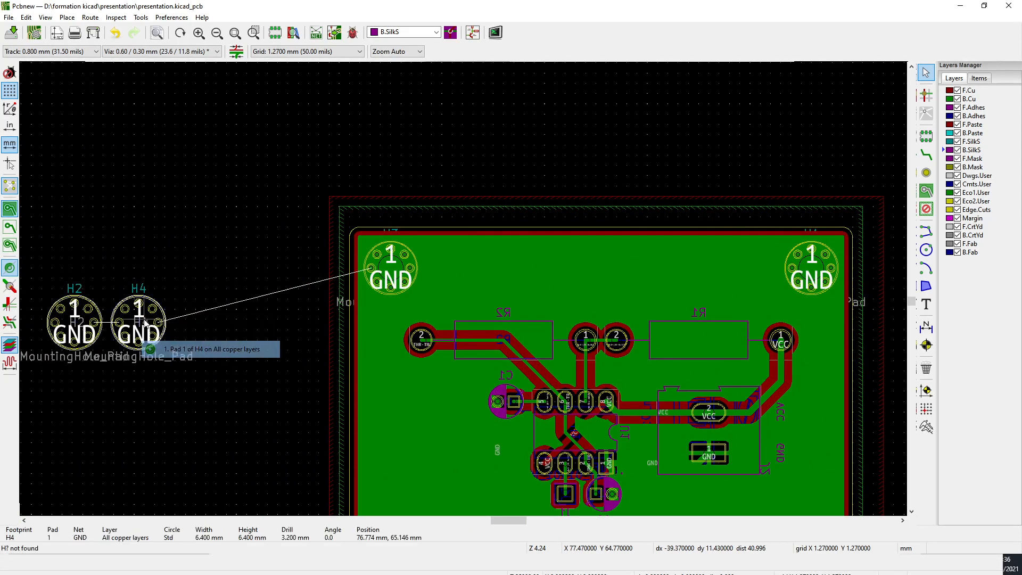
{"action": "scroll", "coordinate": [367, 309], "scroll_direction": "down", "scroll_amount": 5}
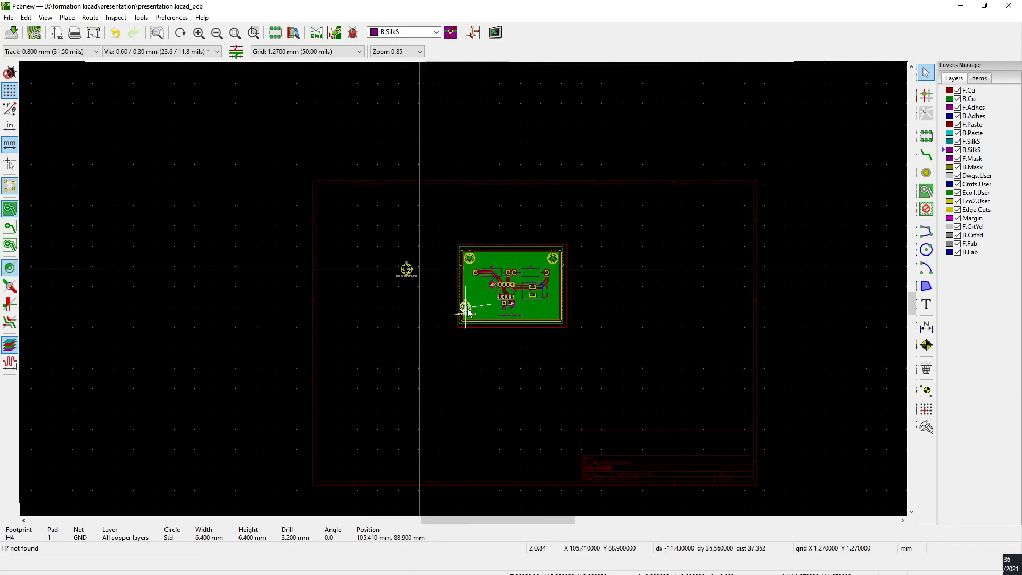
{"action": "scroll", "coordinate": [463, 290], "scroll_direction": "up", "scroll_amount": 4}
{"action": "scroll", "coordinate": [464, 293], "scroll_direction": "up", "scroll_amount": 3}
{"action": "left_click", "coordinate": [465, 306]}
Move footprint H2 into the board's lower-right corner, level with H4, at X 160.02, Y 92.71
{"action": "scroll", "coordinate": [466, 306], "scroll_direction": "down", "scroll_amount": 4}
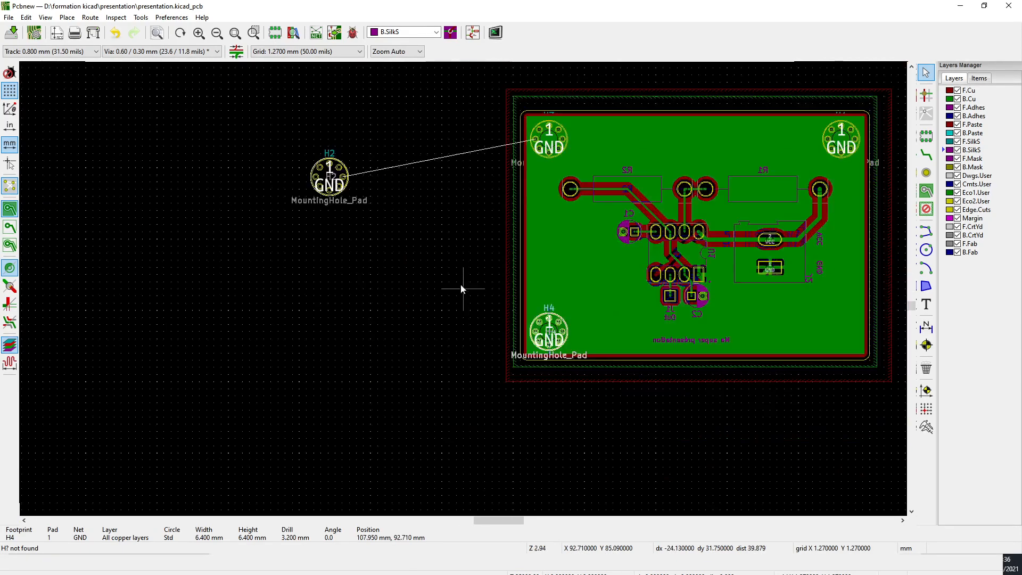
{"action": "scroll", "coordinate": [354, 173], "scroll_direction": "up", "scroll_amount": 1}
{"action": "left_click", "coordinate": [441, 274]}
{"action": "key", "text": "Escape"}
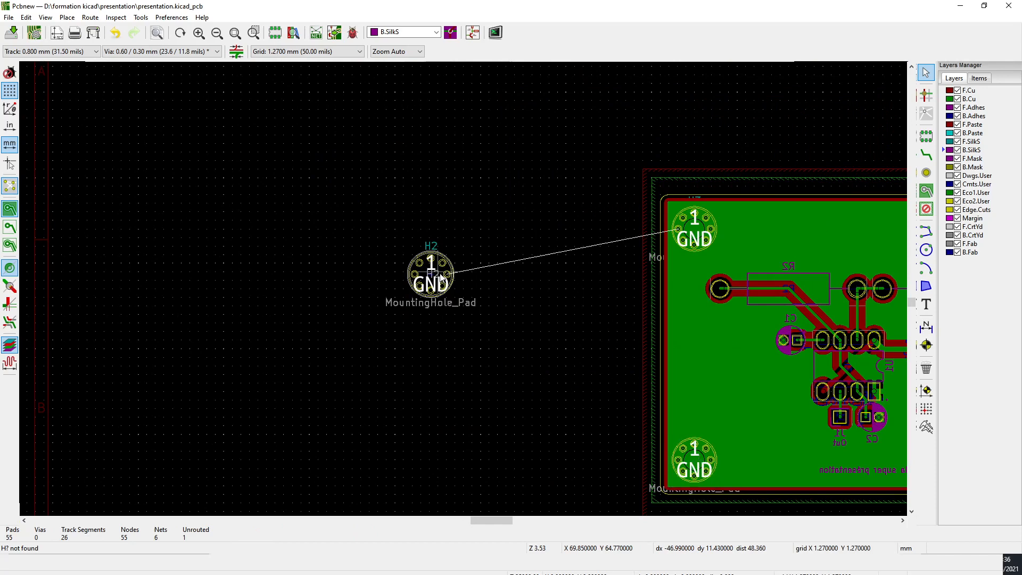
{"action": "key", "text": "m"}
{"action": "left_click", "coordinate": [482, 321]}
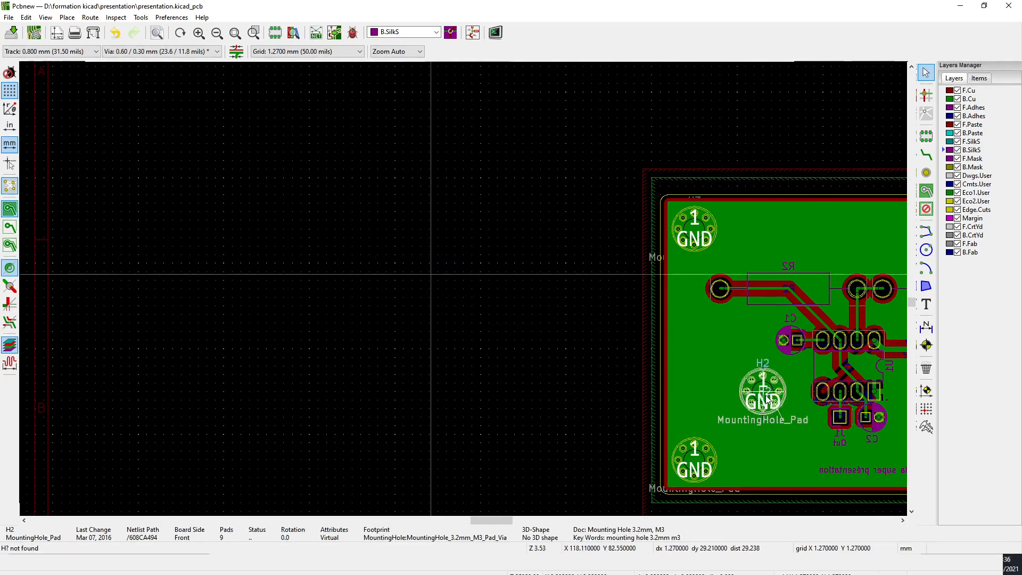
{"action": "scroll", "coordinate": [760, 365], "scroll_direction": "down", "scroll_amount": 2}
{"action": "scroll", "coordinate": [684, 417], "scroll_direction": "up", "scroll_amount": 3}
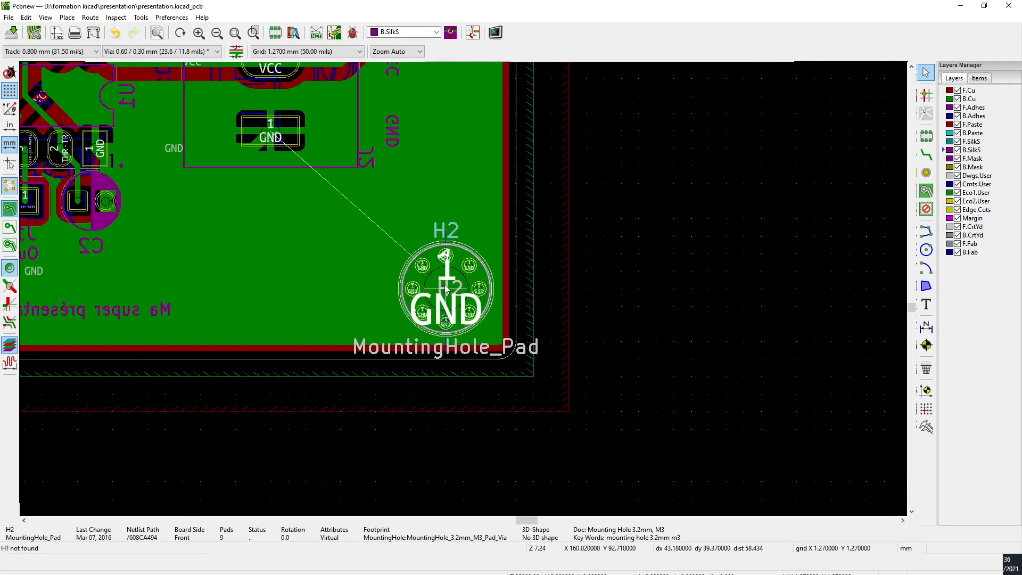
{"action": "left_click", "coordinate": [450, 310]}
Unfill and refill all copper zones, and check the thermal connections around the mounting holes
{"action": "scroll", "coordinate": [464, 292], "scroll_direction": "down", "scroll_amount": 3}
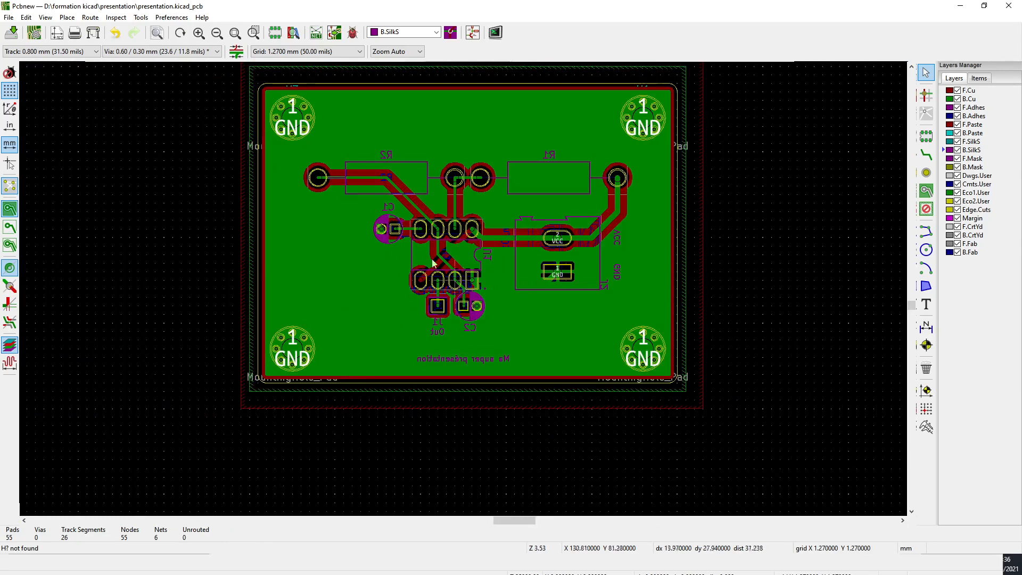
{"action": "key", "text": "ctrl+b"}
{"action": "key", "text": "b"}
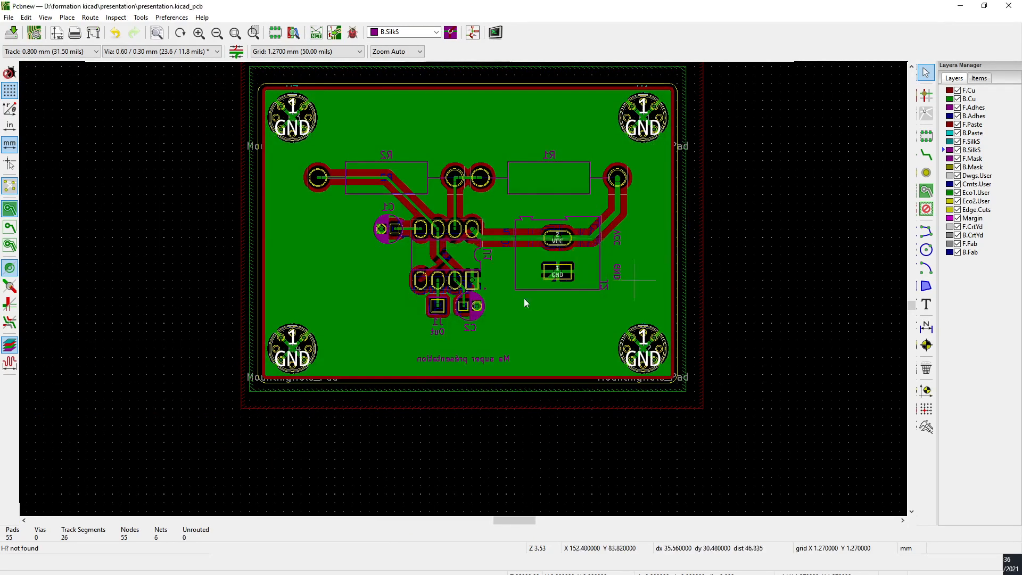
{"action": "scroll", "coordinate": [422, 211], "scroll_direction": "up", "scroll_amount": 3}
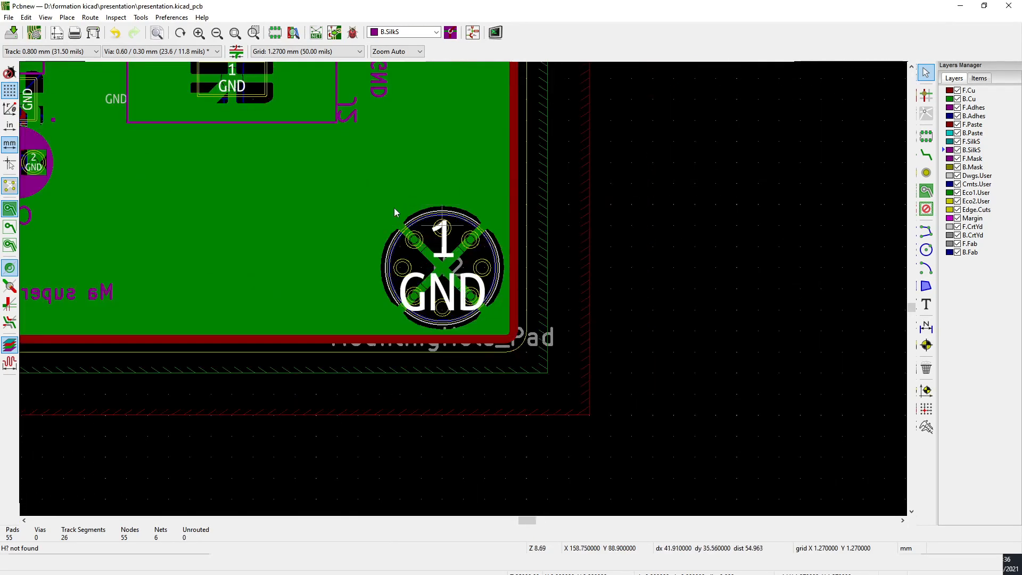
{"action": "scroll", "coordinate": [464, 166], "scroll_direction": "down", "scroll_amount": 1}
{"action": "middle_click_drag", "start_coordinate": [471, 165], "coordinate": [509, 511]}
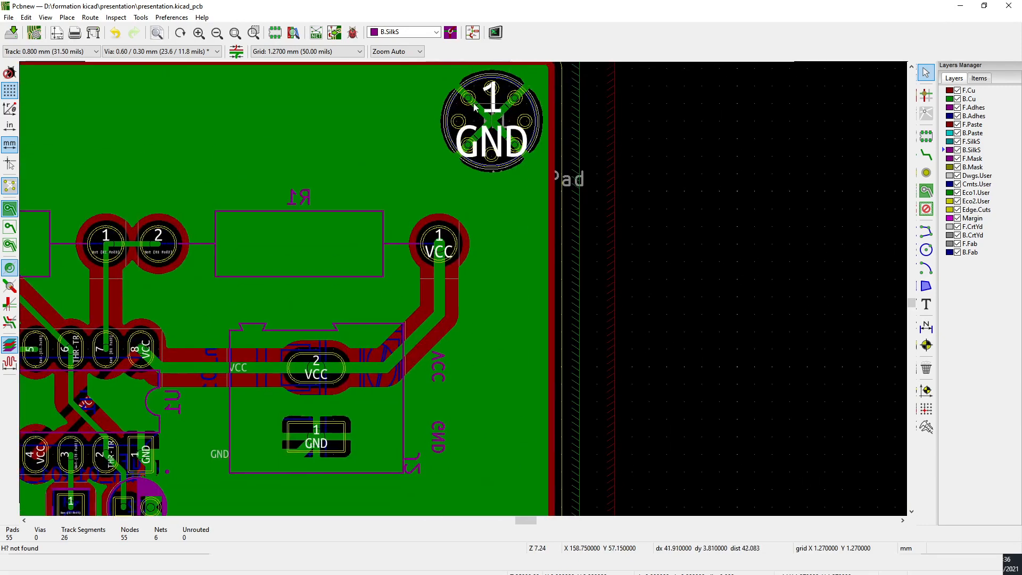
Make B.Cu the active layer and save the board
{"action": "key", "text": "Page_Up"}
{"action": "key", "text": "Page_Down"}
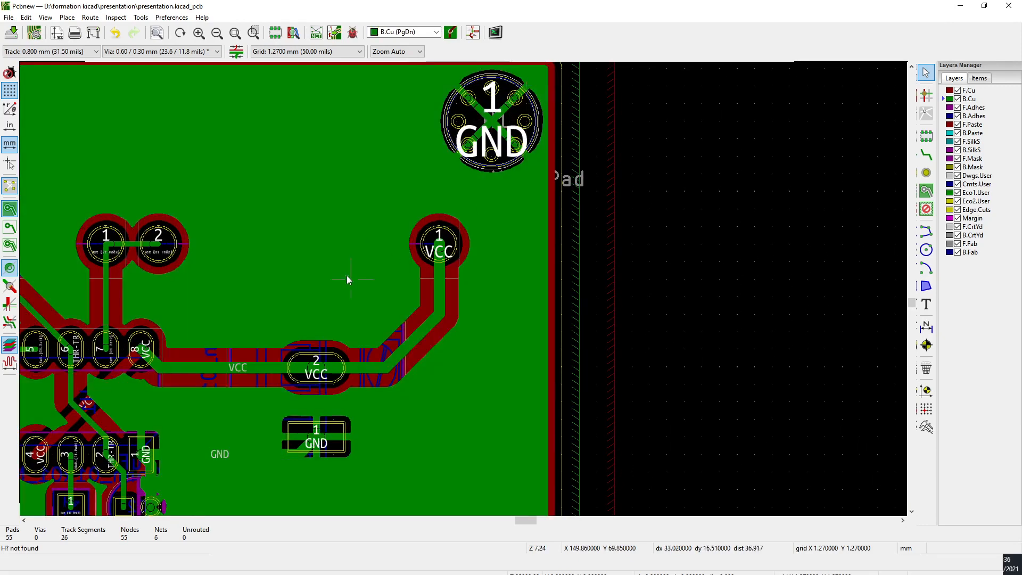
{"action": "middle_click_drag", "start_coordinate": [187, 283], "coordinate": [614, 285]}
{"action": "scroll", "coordinate": [516, 279], "scroll_direction": "down", "scroll_amount": 1}
{"action": "key", "text": "ctrl+s"}
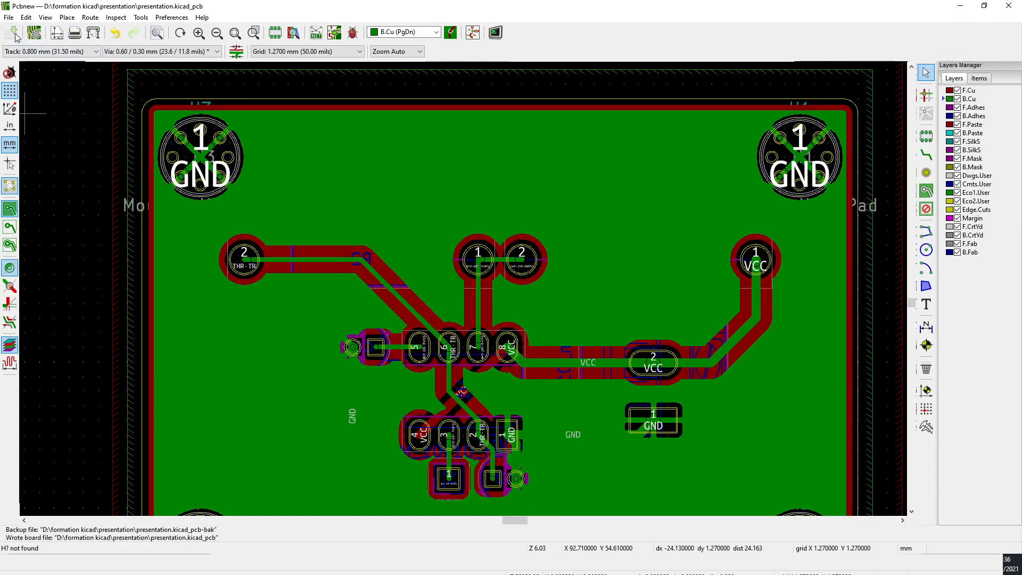
Open the 3D view of the board, examine the corner mounting holes up close, and close the viewer
{"action": "left_click", "coordinate": [45, 17]}
{"action": "left_click", "coordinate": [75, 79]}
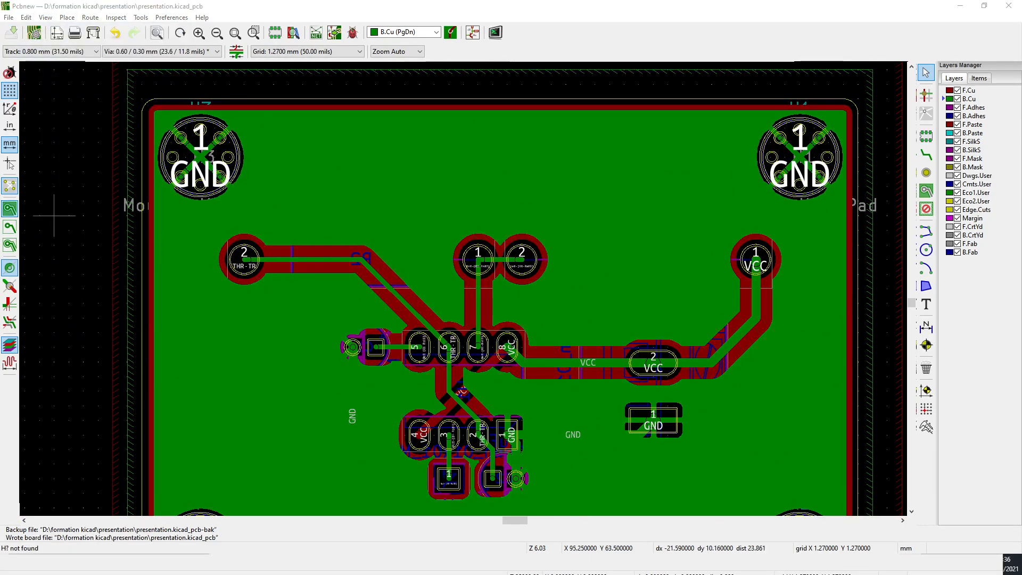
{"action": "left_click_drag", "start_coordinate": [559, 167], "coordinate": [503, 407]}
{"action": "scroll", "coordinate": [642, 362], "scroll_direction": "up", "scroll_amount": 5}
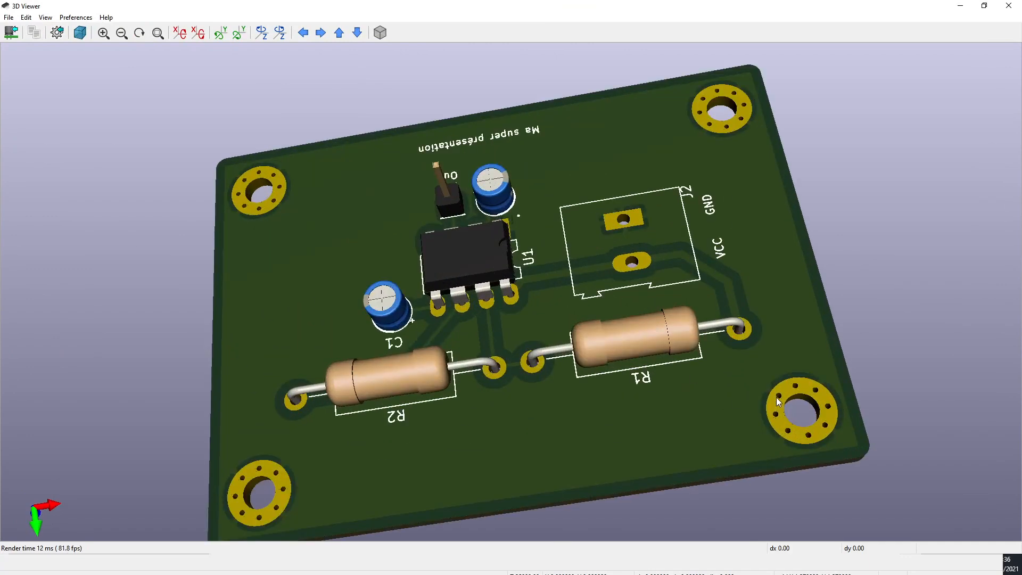
{"action": "middle_click_drag", "start_coordinate": [776, 397], "coordinate": [368, 325]}
{"action": "scroll", "coordinate": [340, 346], "scroll_direction": "up", "scroll_amount": 8}
{"action": "middle_click_drag", "start_coordinate": [175, 368], "coordinate": [536, 331]}
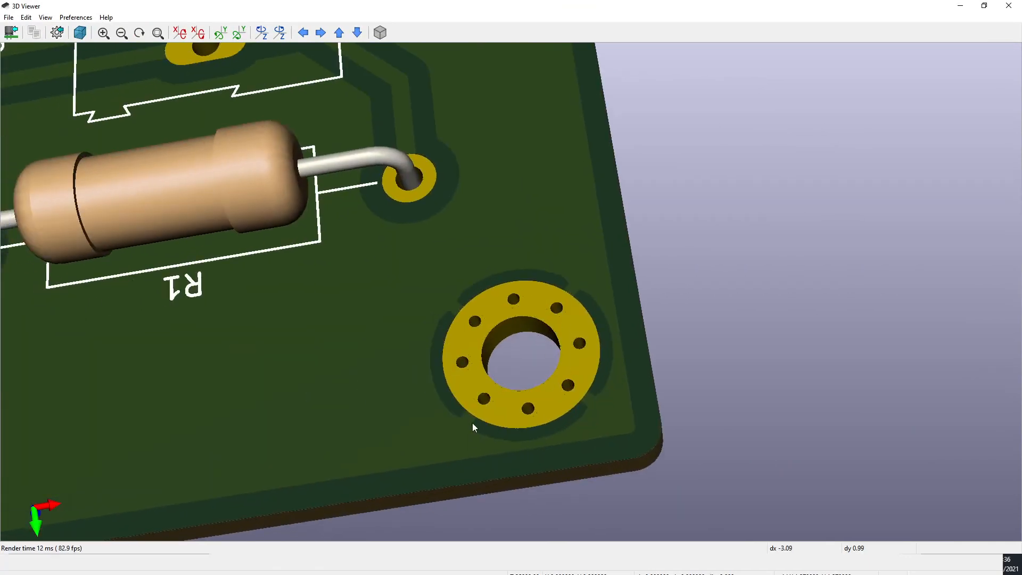
{"action": "scroll", "coordinate": [531, 359], "scroll_direction": "down", "scroll_amount": 8}
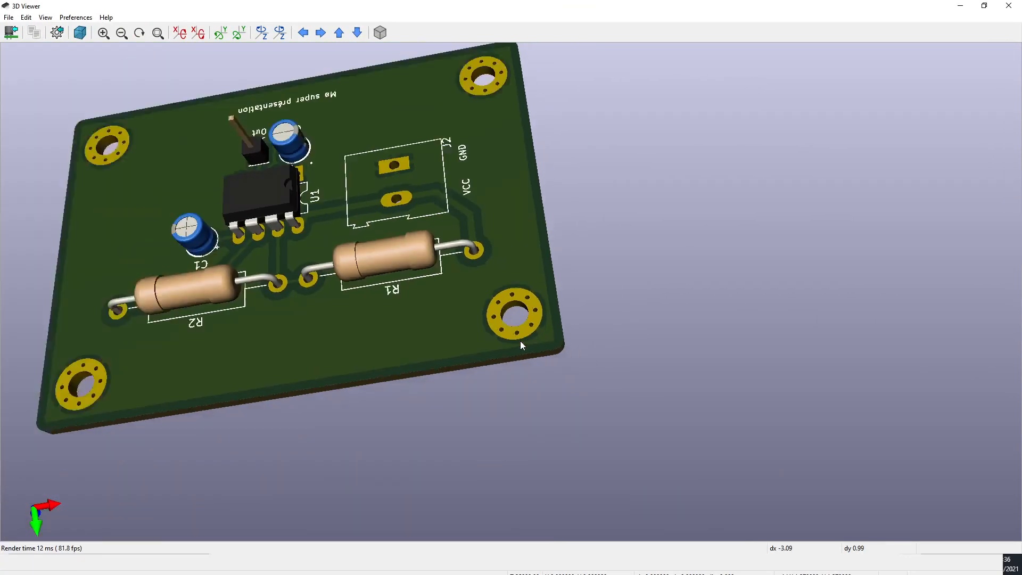
{"action": "left_click", "coordinate": [1008, 5]}
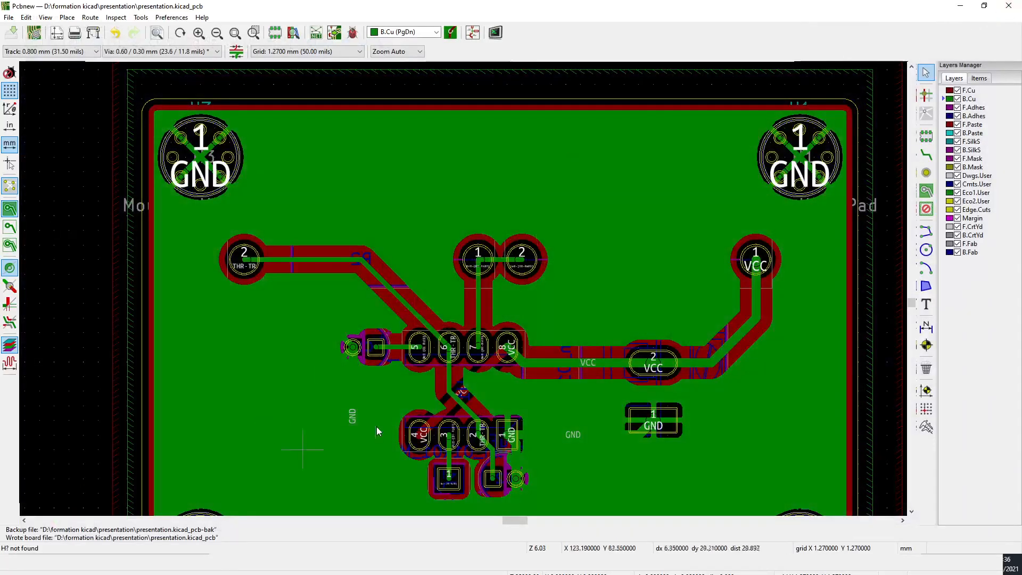
Run the design rule check on the board with the current settings and close the DRC dialog
{"action": "scroll", "coordinate": [456, 289], "scroll_direction": "up", "scroll_amount": 3}
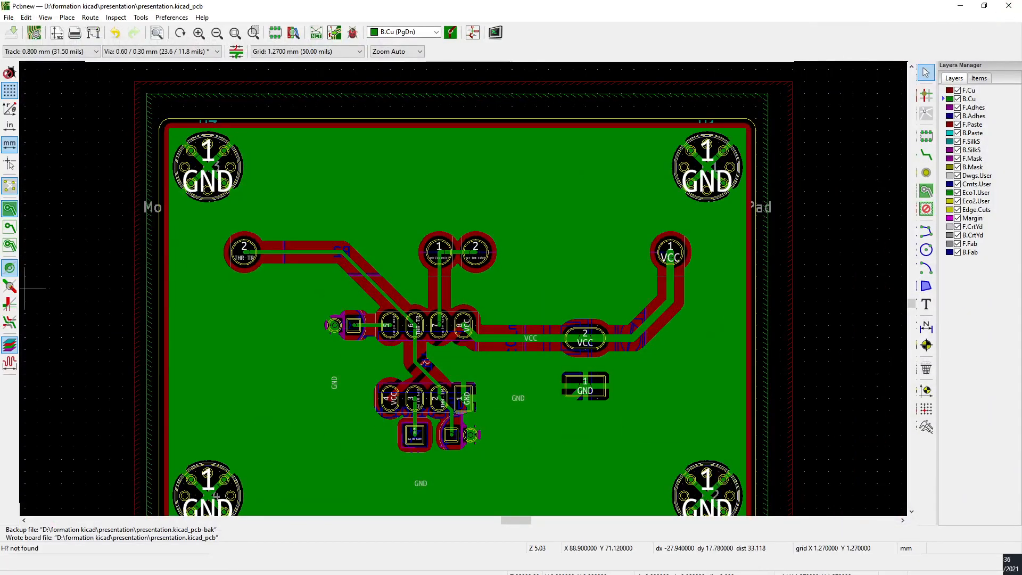
{"action": "left_click", "coordinate": [352, 32]}
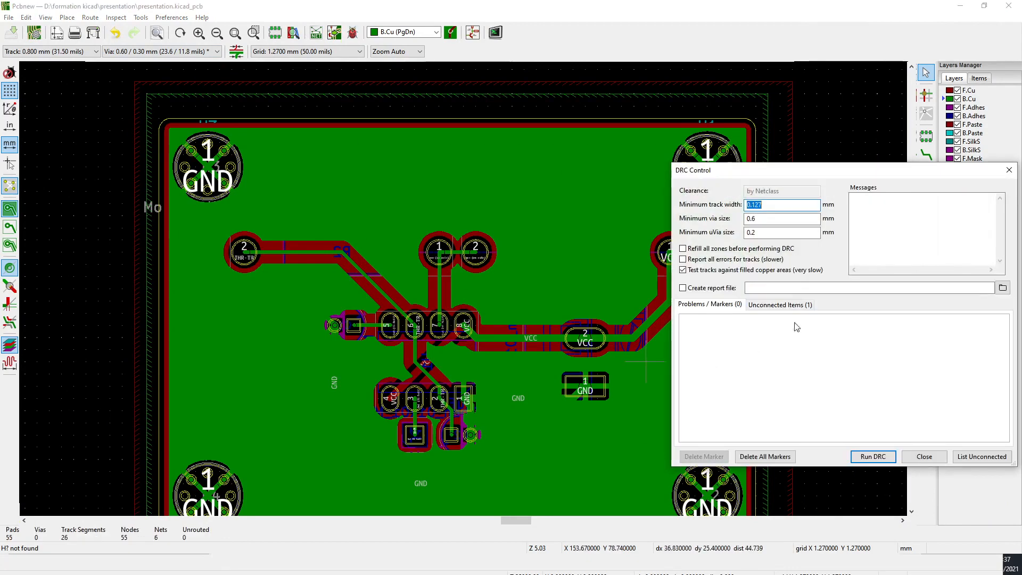
{"action": "key", "text": "Return"}
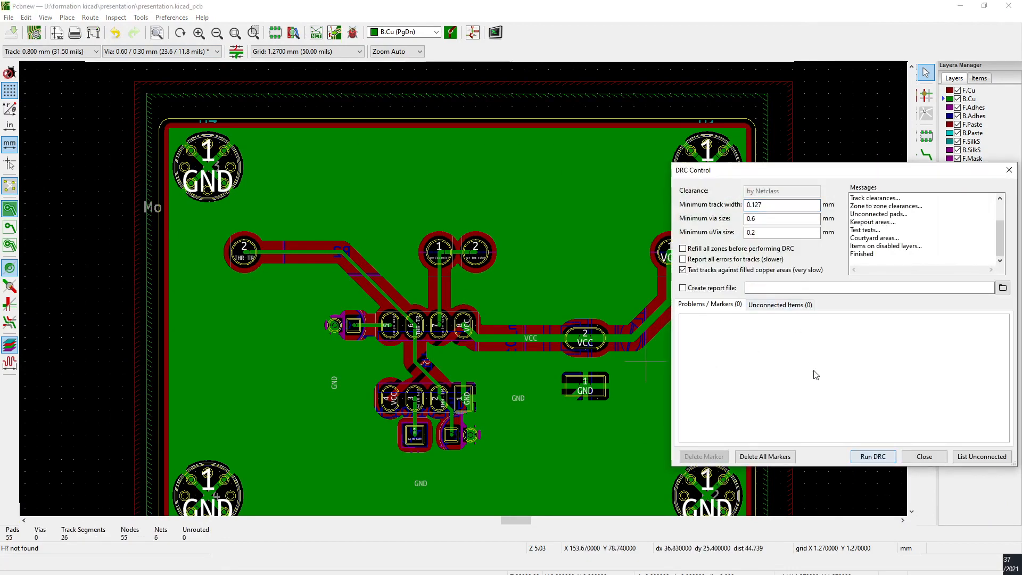
{"action": "left_click", "coordinate": [1008, 171]}
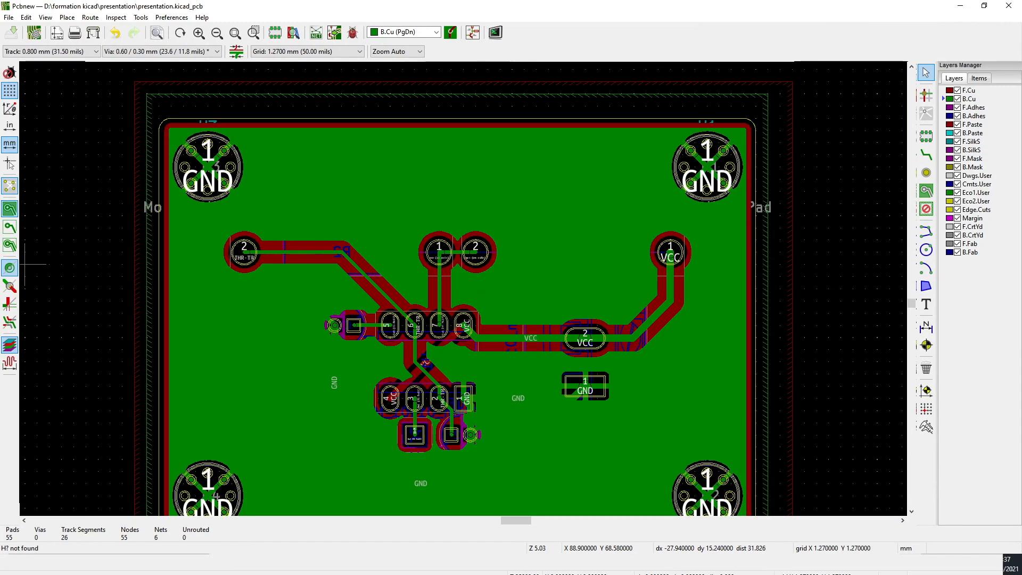
Unfill all copper zones around the NE555 circuit
{"action": "scroll", "coordinate": [463, 285], "scroll_direction": "down", "scroll_amount": 4}
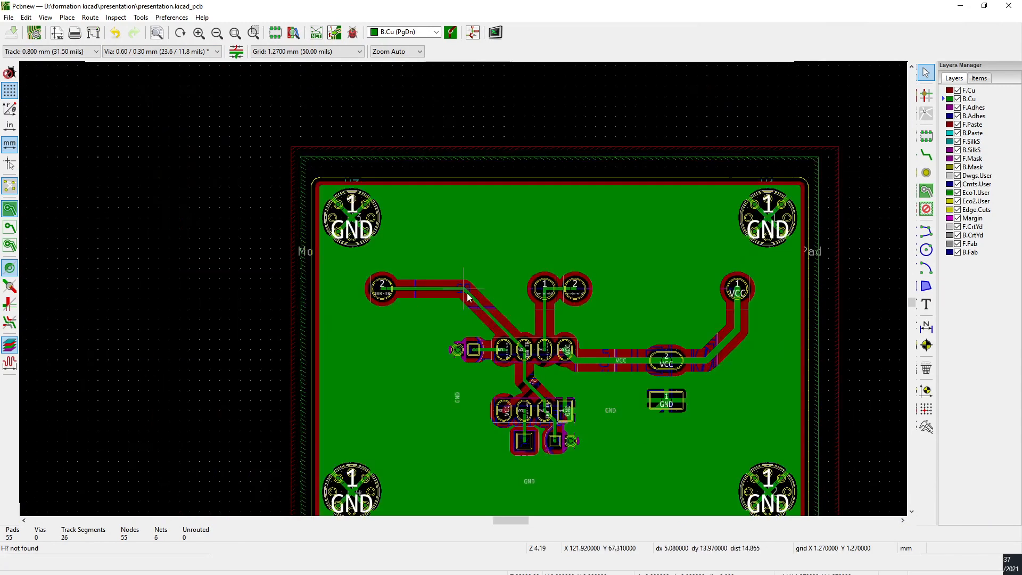
{"action": "scroll", "coordinate": [463, 287], "scroll_direction": "up", "scroll_amount": 6}
{"action": "scroll", "coordinate": [462, 285], "scroll_direction": "down", "scroll_amount": 1}
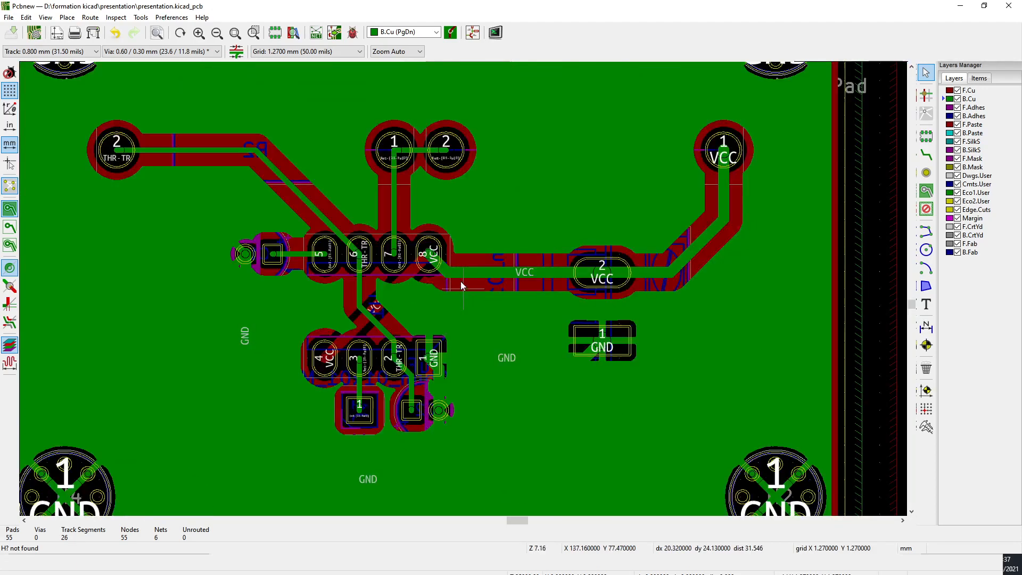
{"action": "key", "text": "ctrl+b"}
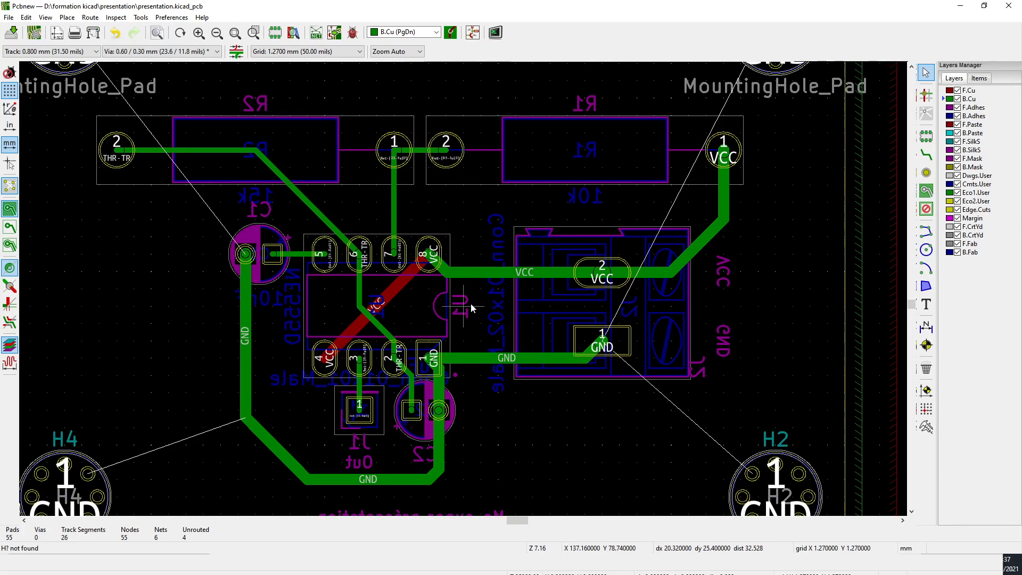
Set only the diagonal THR-TR segment between R2 and U1 to the predefined 0.6 mm width, and undo that change
{"action": "left_click", "coordinate": [312, 208]}
{"action": "double_click", "coordinate": [312, 211]}
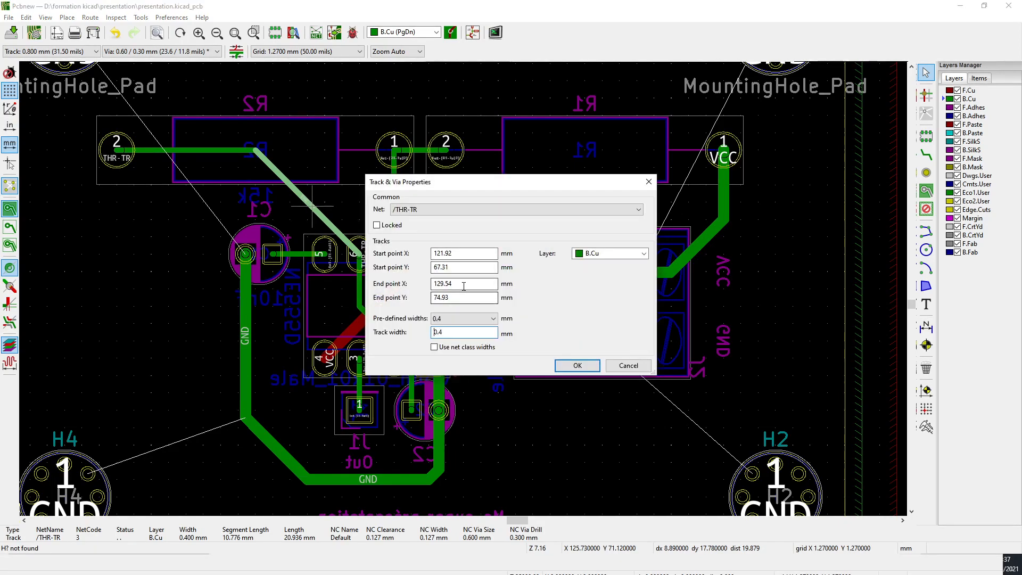
{"action": "left_click", "coordinate": [461, 318]}
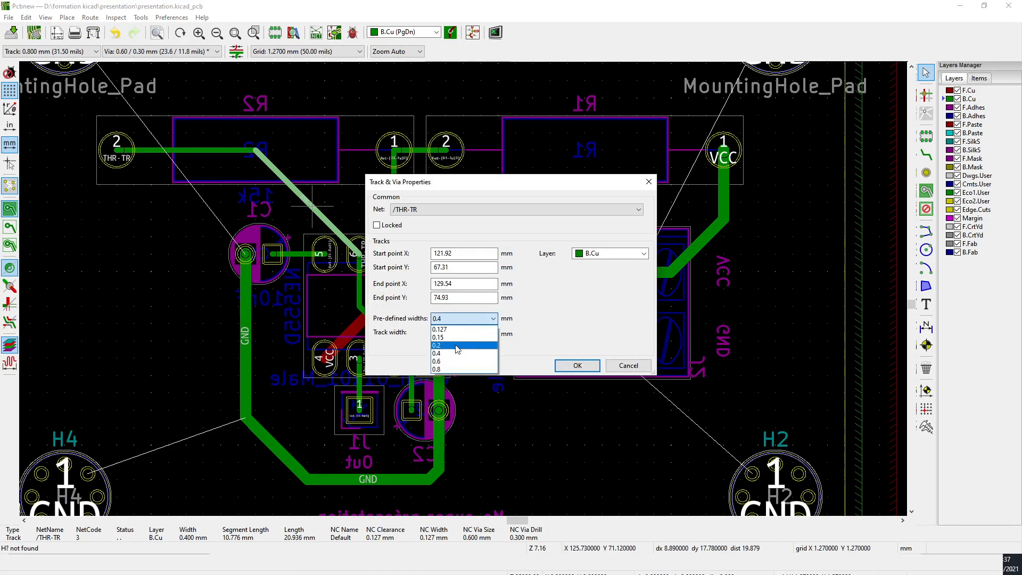
{"action": "left_click", "coordinate": [457, 361]}
{"action": "left_click", "coordinate": [576, 365]}
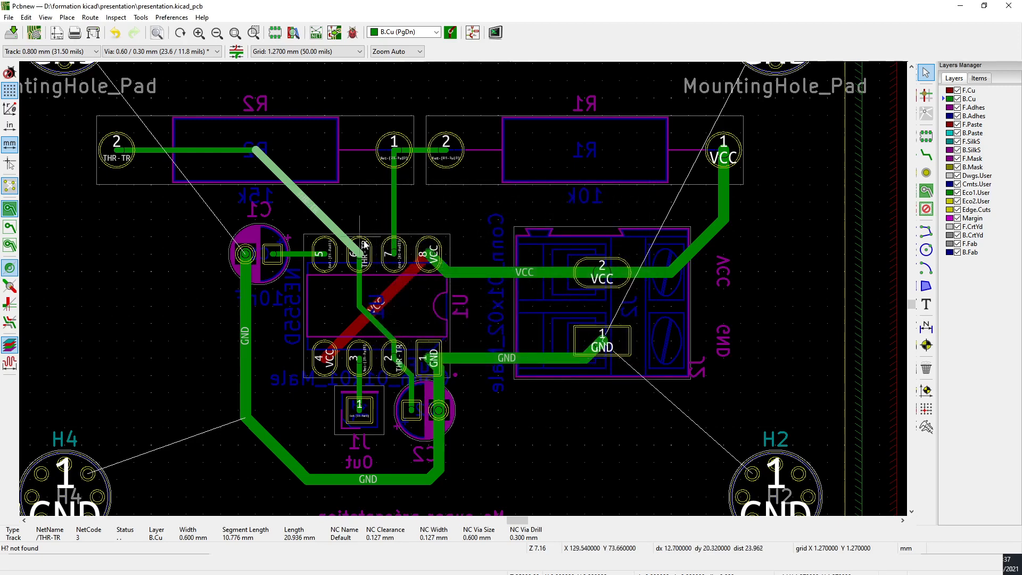
{"action": "key", "text": "Escape"}
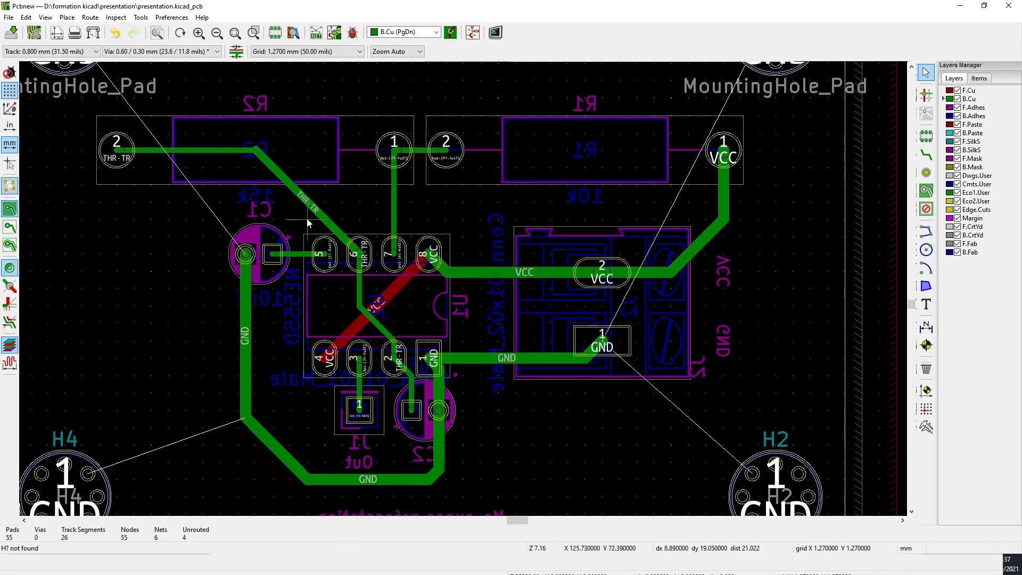
{"action": "key", "text": "ctrl+z"}
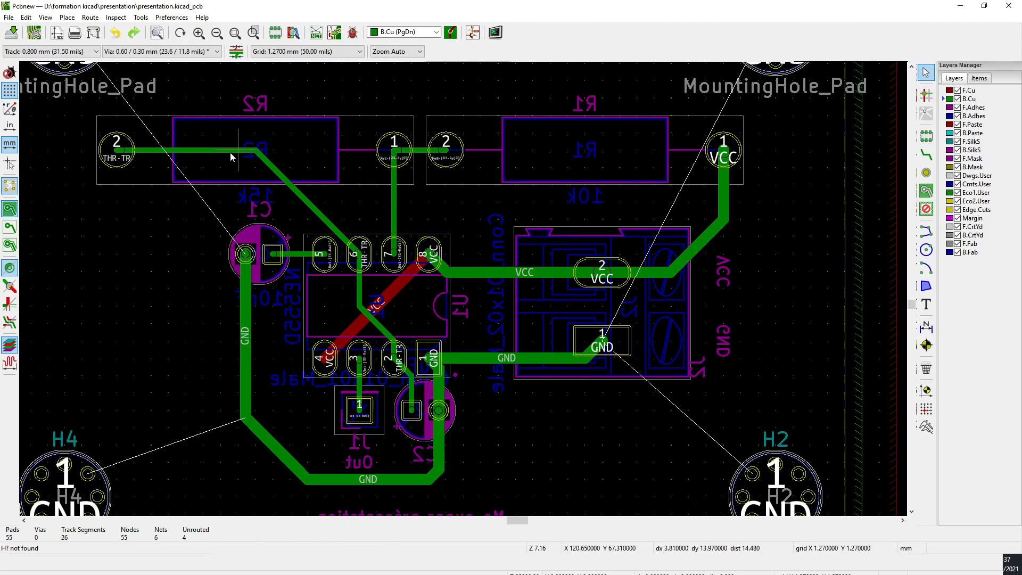
Select the whole THR-TR track from R2 through U1 to C2 and set its predefined width to 0.6 mm
{"action": "left_click", "coordinate": [230, 152]}
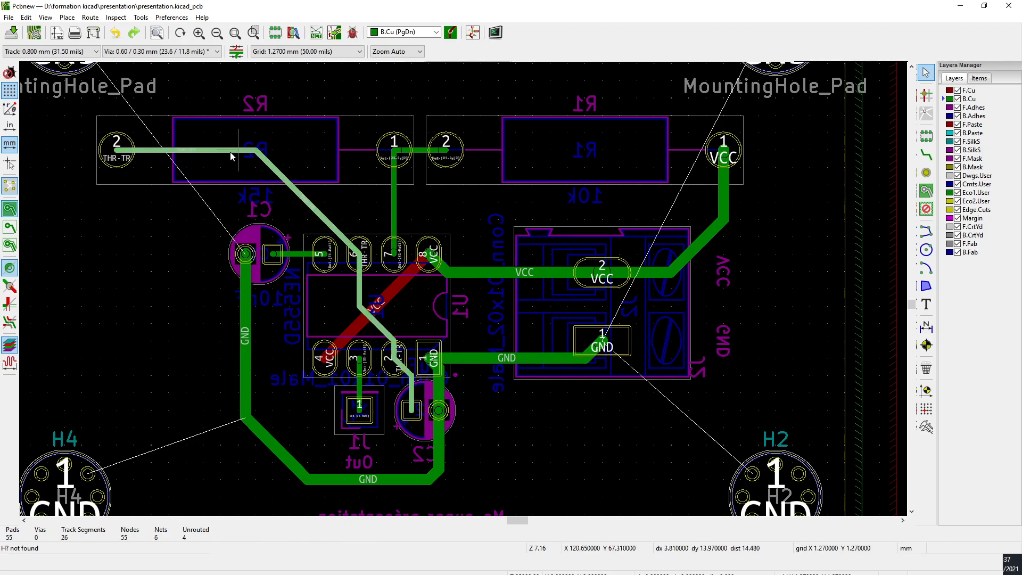
{"action": "double_click", "coordinate": [229, 152]}
{"action": "left_click", "coordinate": [463, 319]}
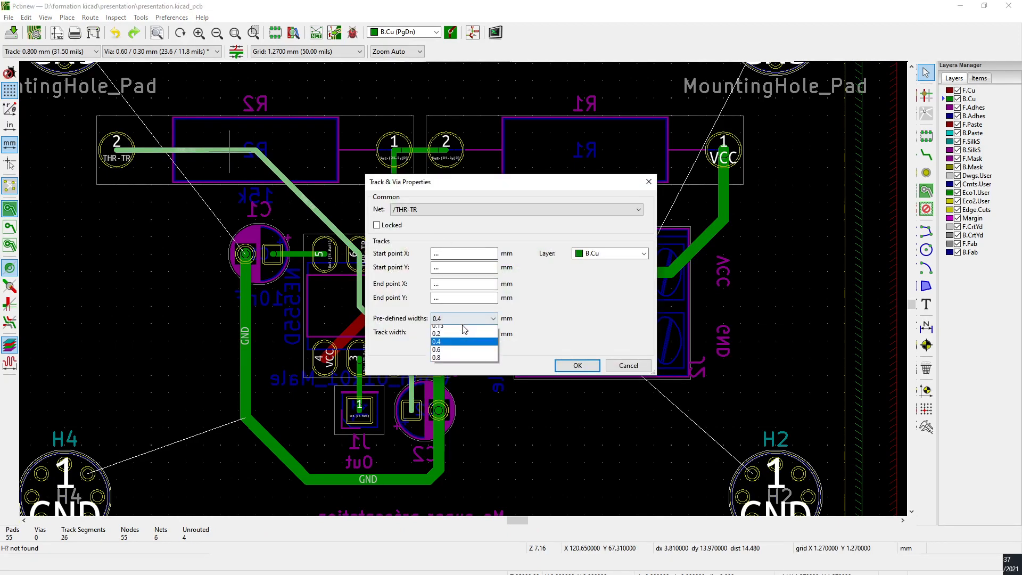
{"action": "left_click", "coordinate": [457, 360]}
{"action": "left_click", "coordinate": [577, 365]}
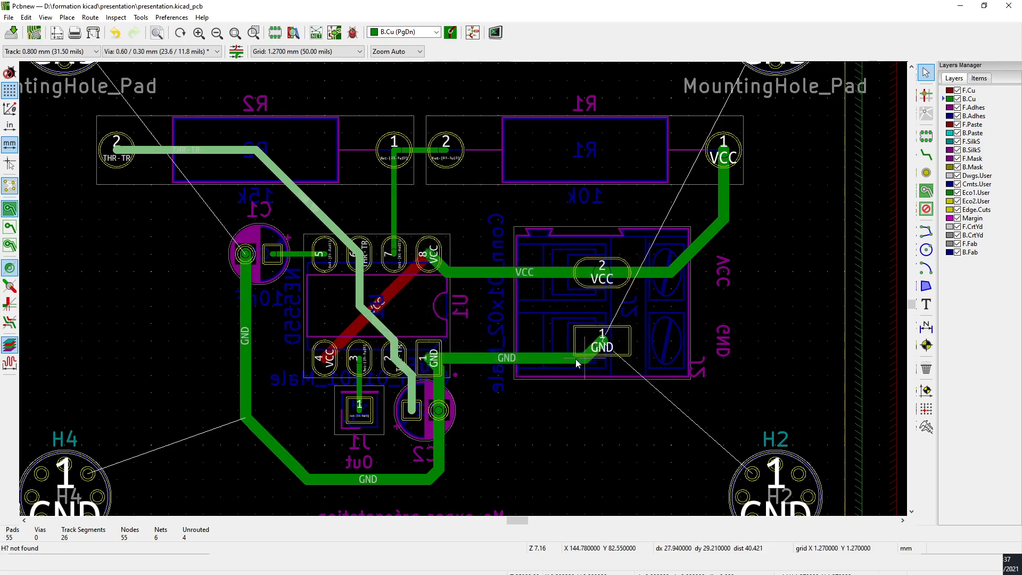
Undo the width change on the THR-TR track and save the board
{"action": "key", "text": "ctrl+z"}
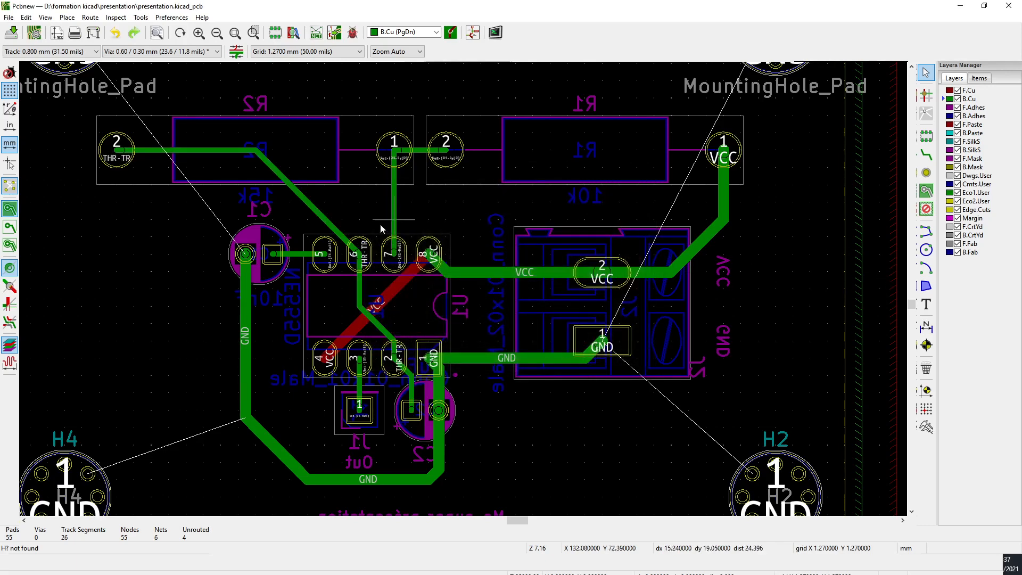
{"action": "left_click", "coordinate": [13, 33]}
Refill all copper zones on the board and check the clearances around the NE555 tracks
{"action": "scroll", "coordinate": [454, 282], "scroll_direction": "down", "scroll_amount": 5}
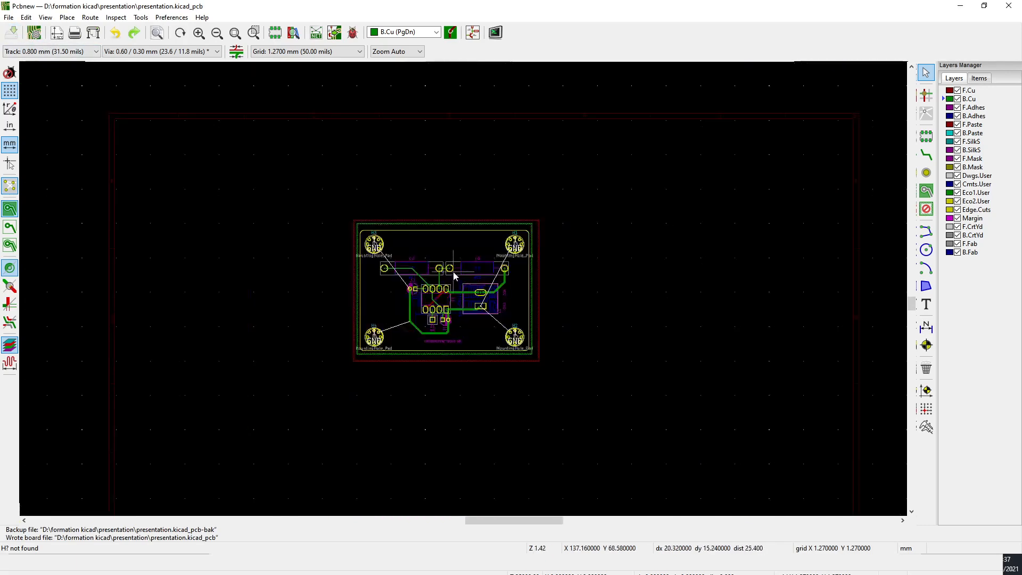
{"action": "scroll", "coordinate": [455, 276], "scroll_direction": "up", "scroll_amount": 2}
{"action": "key", "text": "b"}
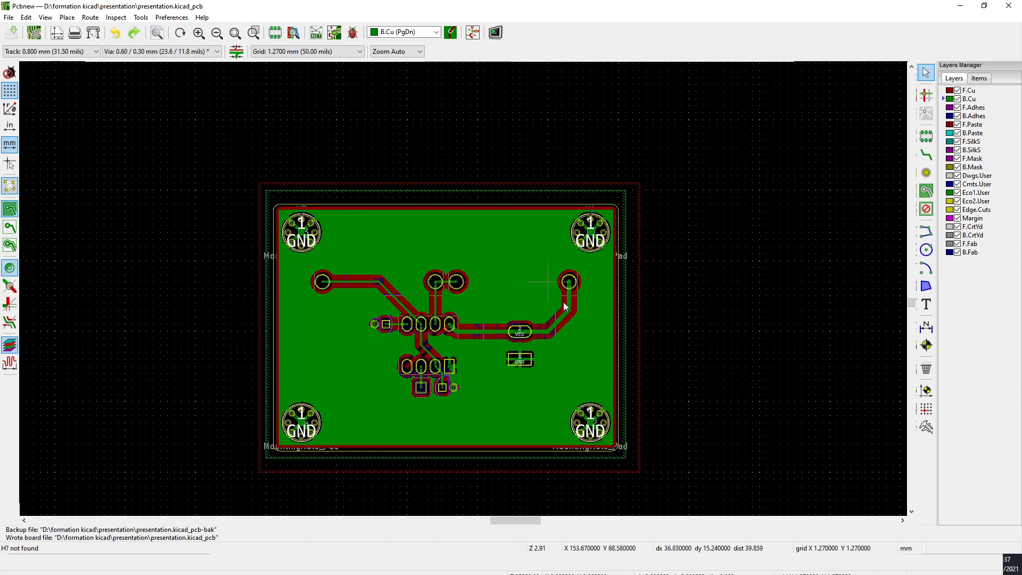
{"action": "scroll", "coordinate": [463, 290], "scroll_direction": "up", "scroll_amount": 3}
{"action": "scroll", "coordinate": [462, 290], "scroll_direction": "down", "scroll_amount": 3}
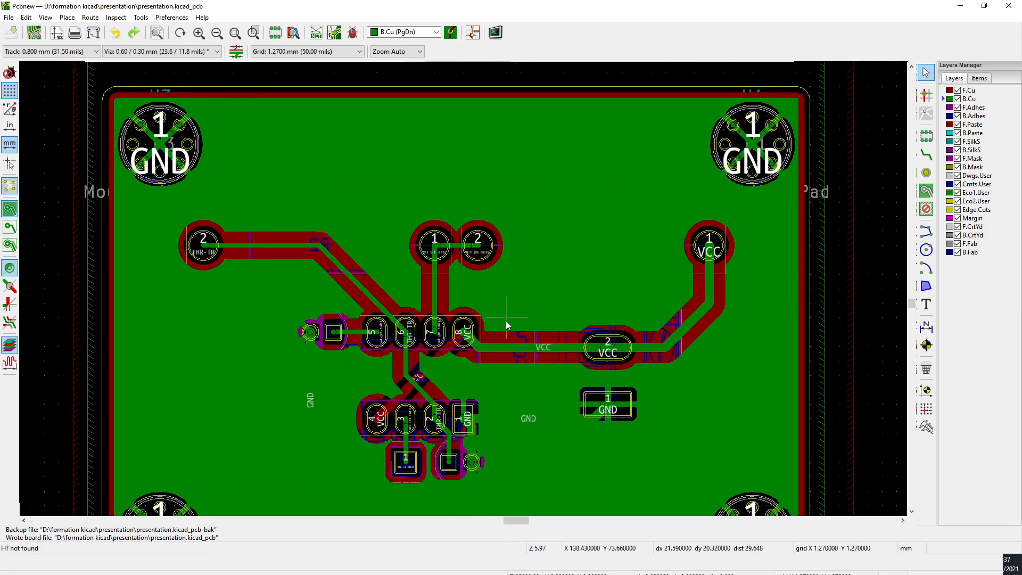
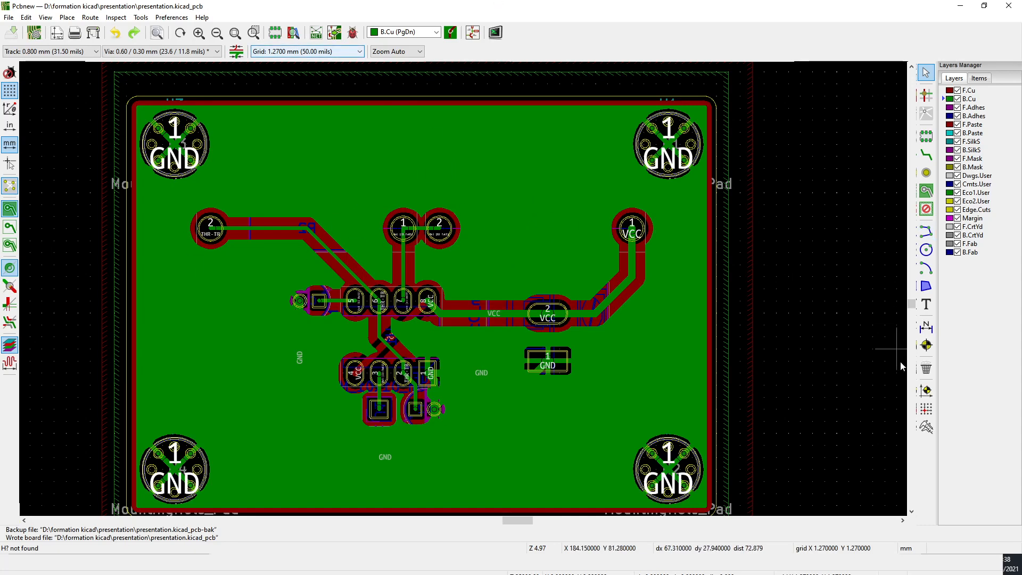
Unfill all copper zones to expose the tracks and silkscreen around U1
{"action": "left_click", "coordinate": [926, 304]}
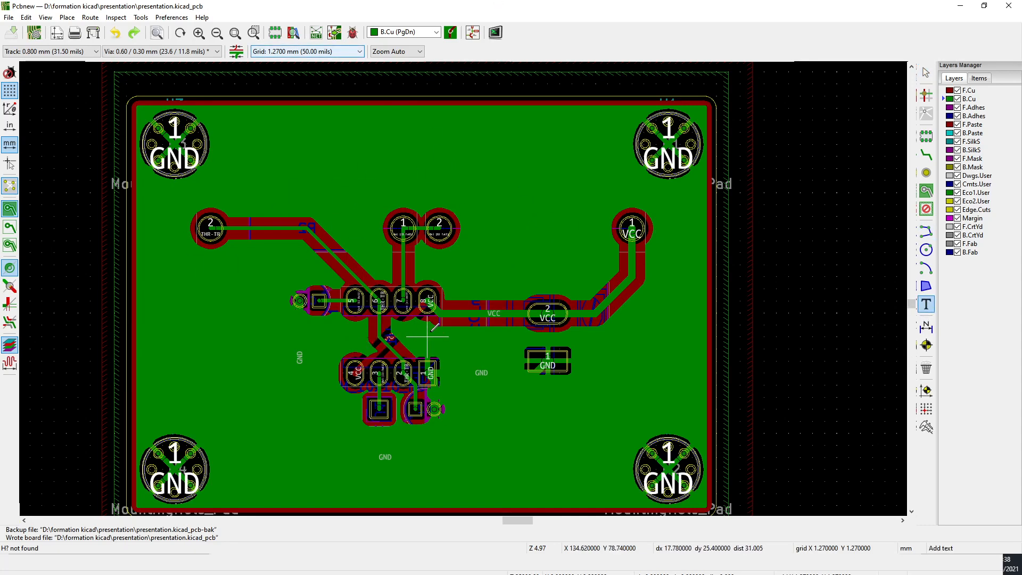
{"action": "key", "text": "ctrl+b"}
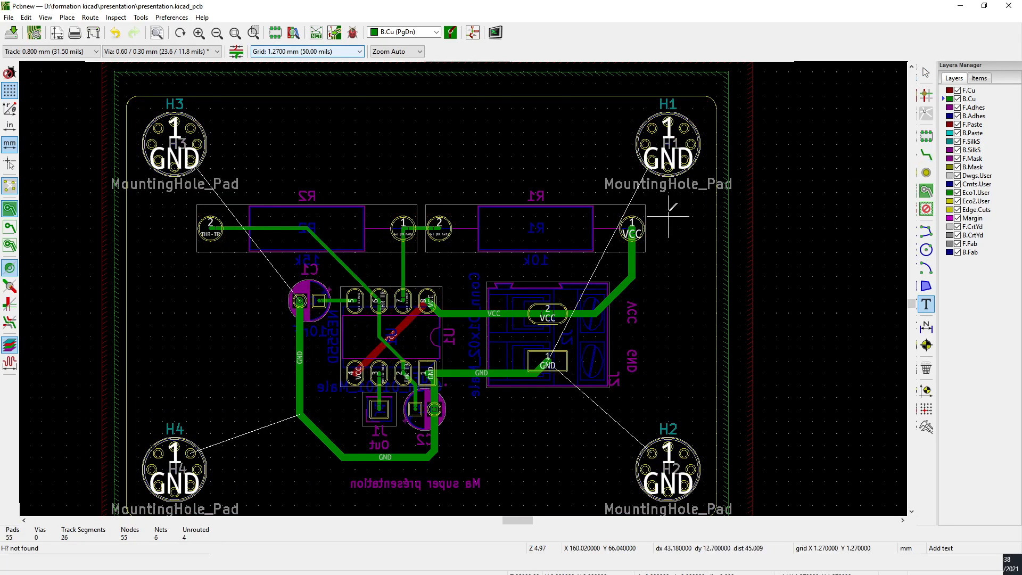
{"action": "scroll", "coordinate": [391, 330], "scroll_direction": "up", "scroll_amount": 5}
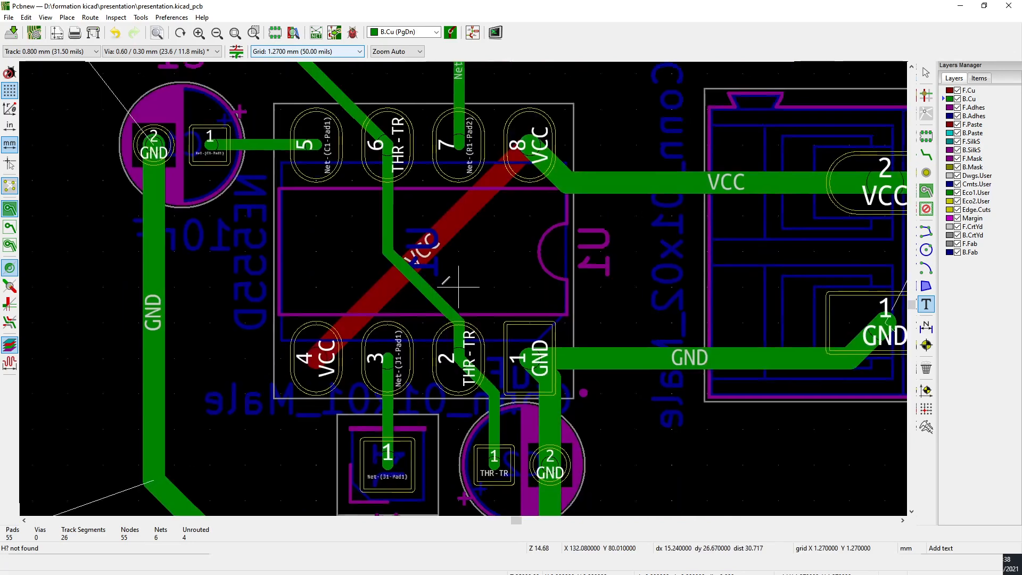
{"action": "scroll", "coordinate": [451, 263], "scroll_direction": "down", "scroll_amount": 1}
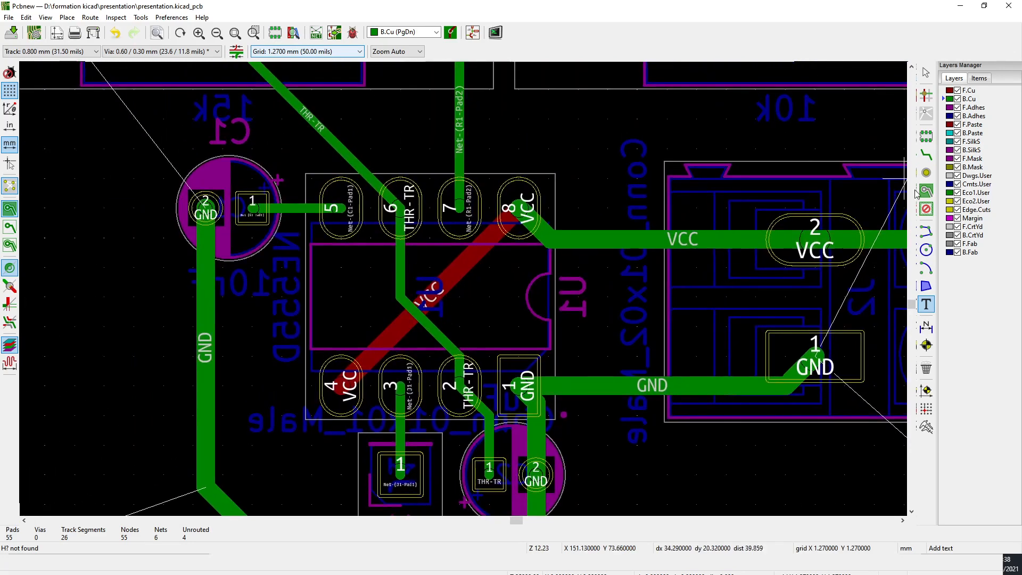
{"action": "key", "text": "Home"}
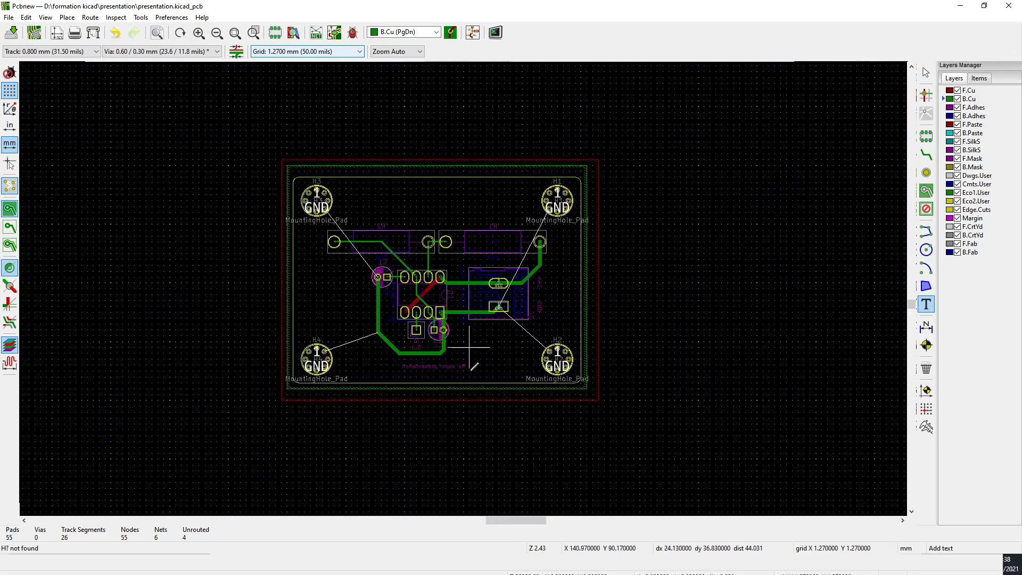
{"action": "scroll", "coordinate": [467, 283], "scroll_direction": "up", "scroll_amount": 8}
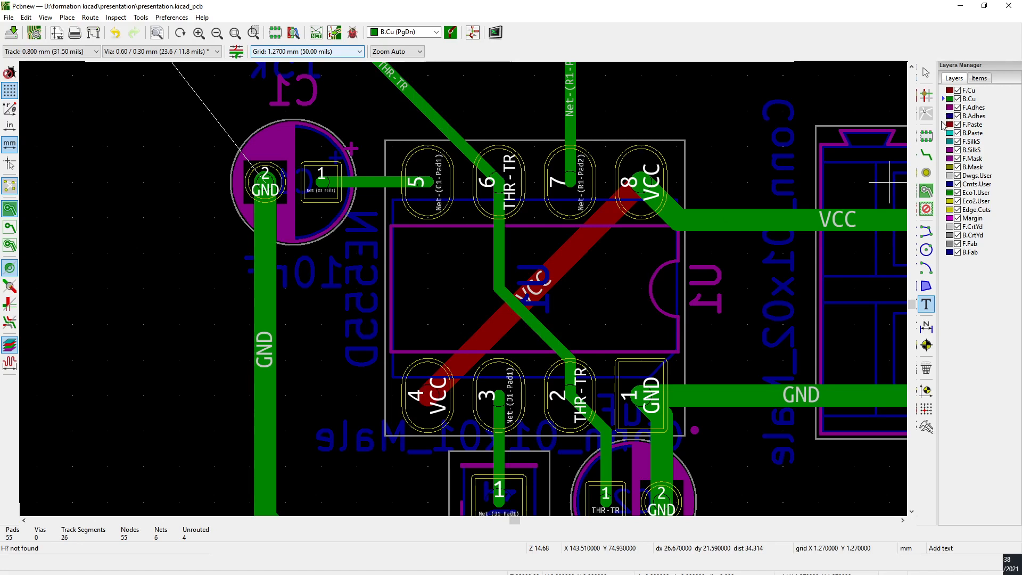
Place the mirrored text JLCJLCJLCJLC on the B.SilkS layer inside the U1 outline
{"action": "left_click", "coordinate": [949, 151]}
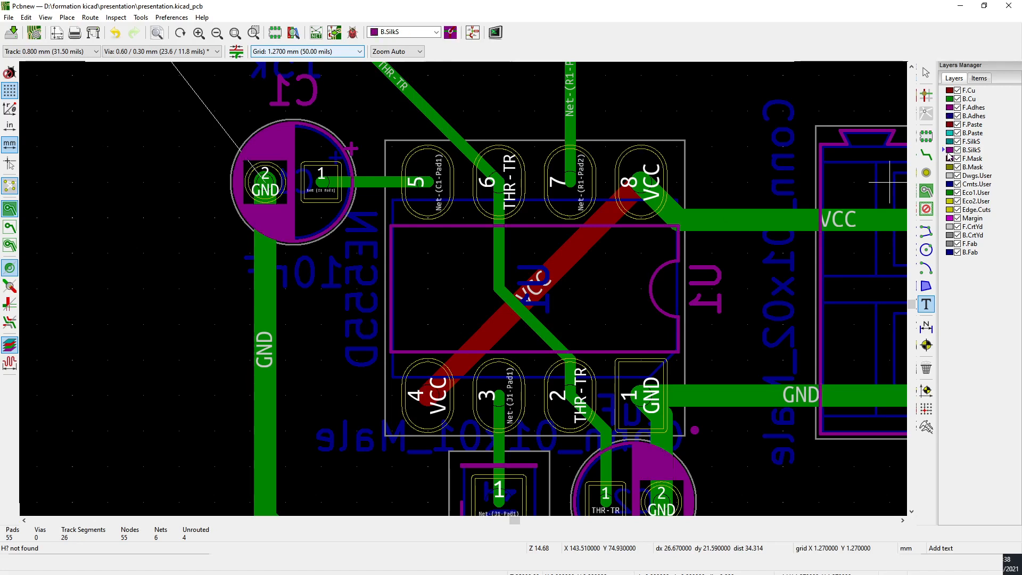
{"action": "left_click", "coordinate": [925, 305]}
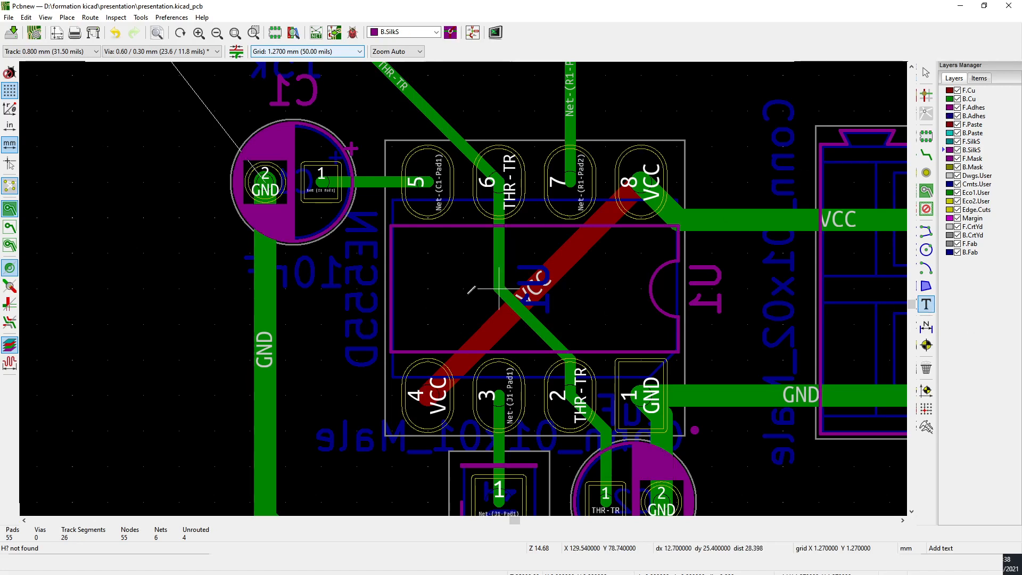
{"action": "left_click", "coordinate": [427, 287]}
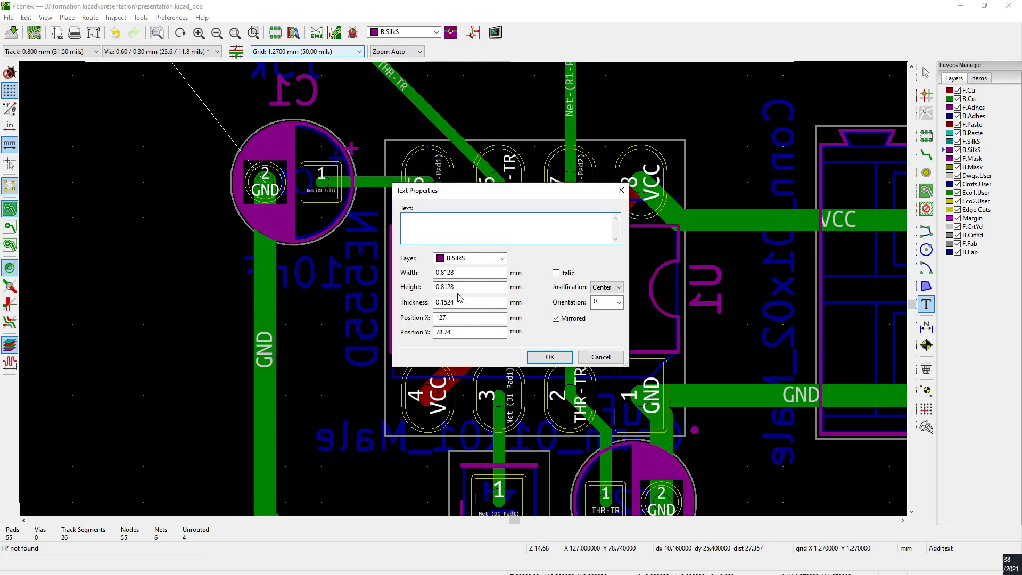
{"action": "type", "text": "JLCJLCJLCJLC"}
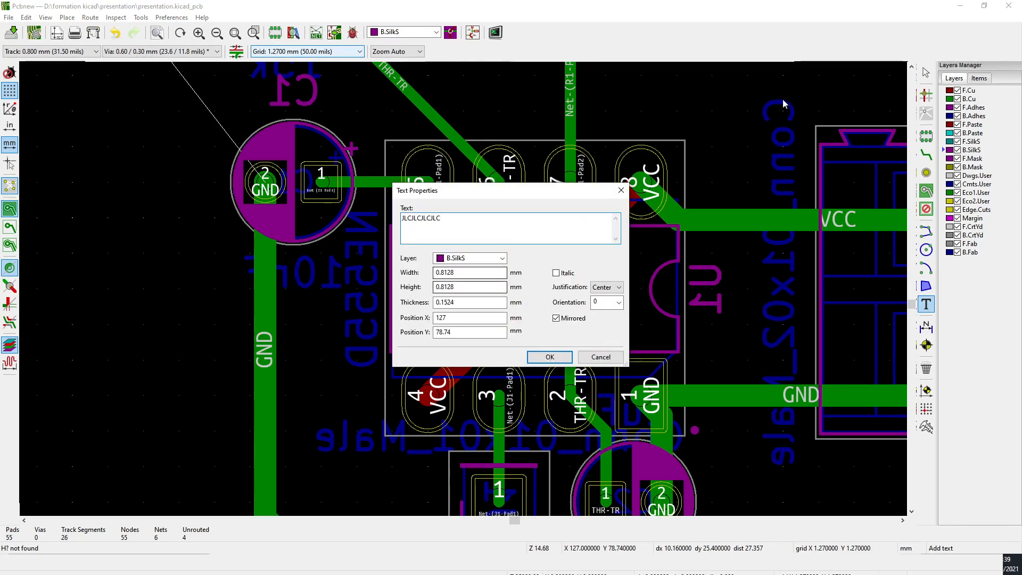
{"action": "left_click", "coordinate": [544, 358]}
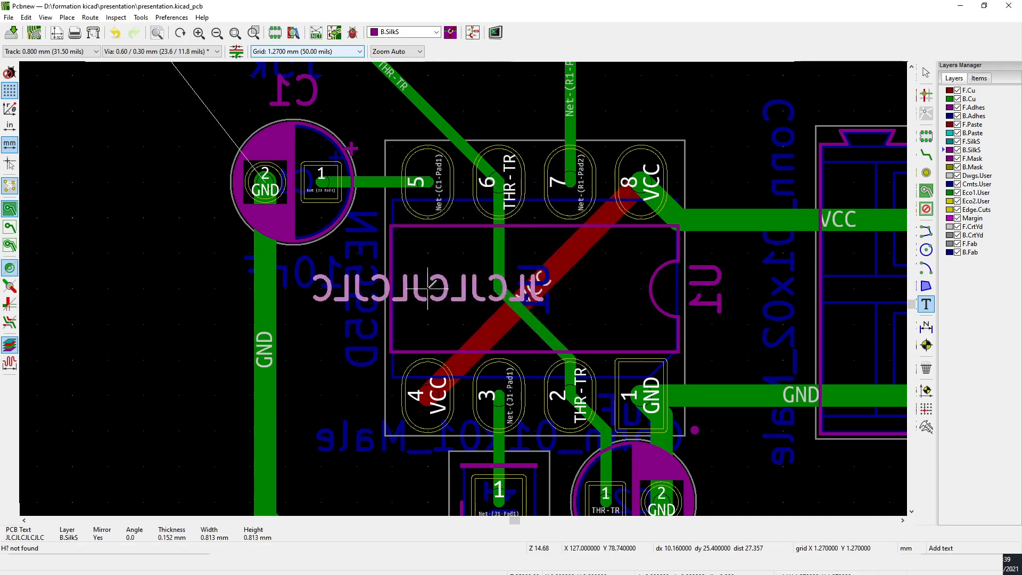
{"action": "left_click", "coordinate": [535, 288]}
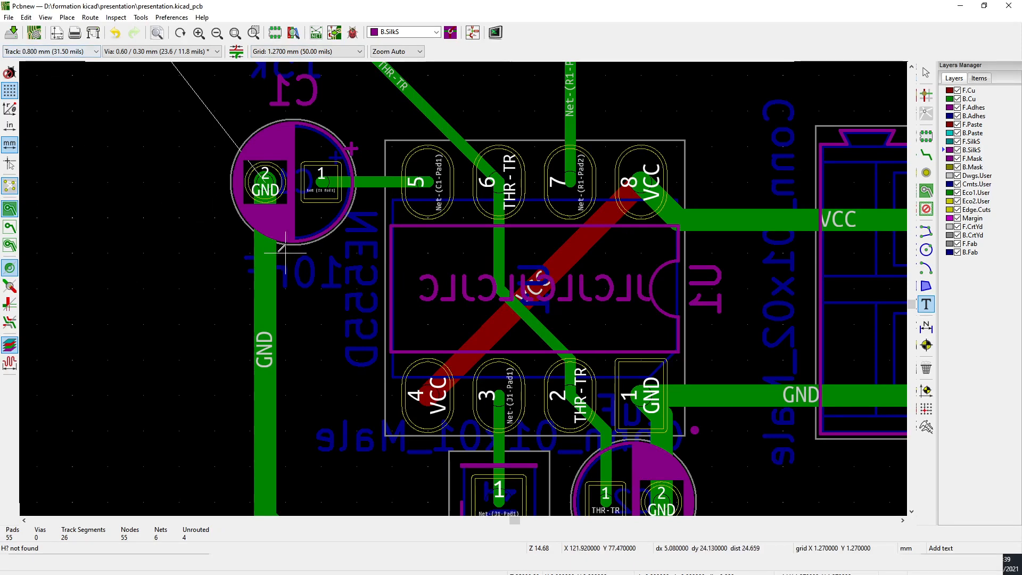
Refill all copper zones and save the board
{"action": "key", "text": "b"}
{"action": "scroll", "coordinate": [286, 254], "scroll_direction": "down", "scroll_amount": 5}
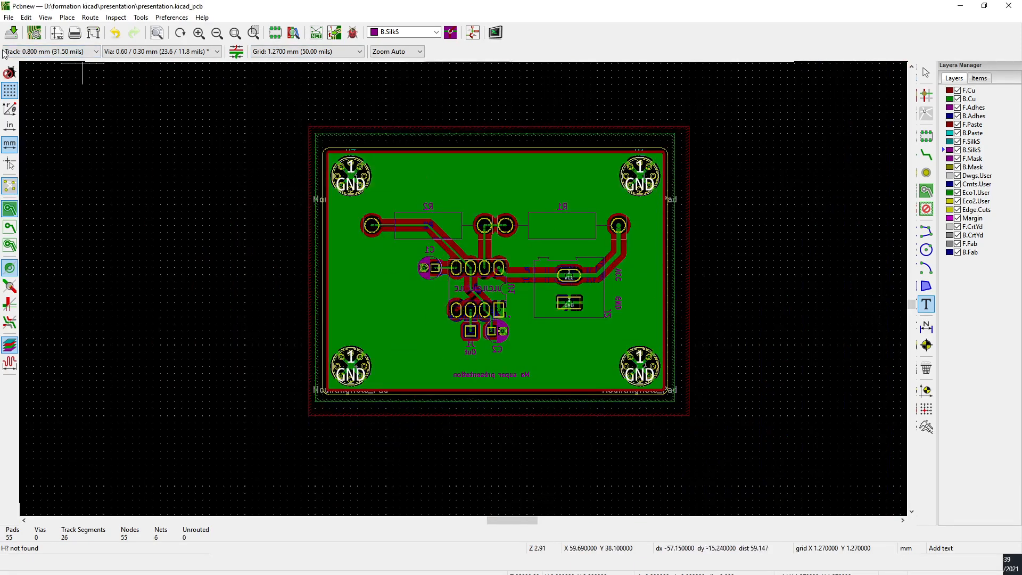
{"action": "left_click", "coordinate": [11, 32]}
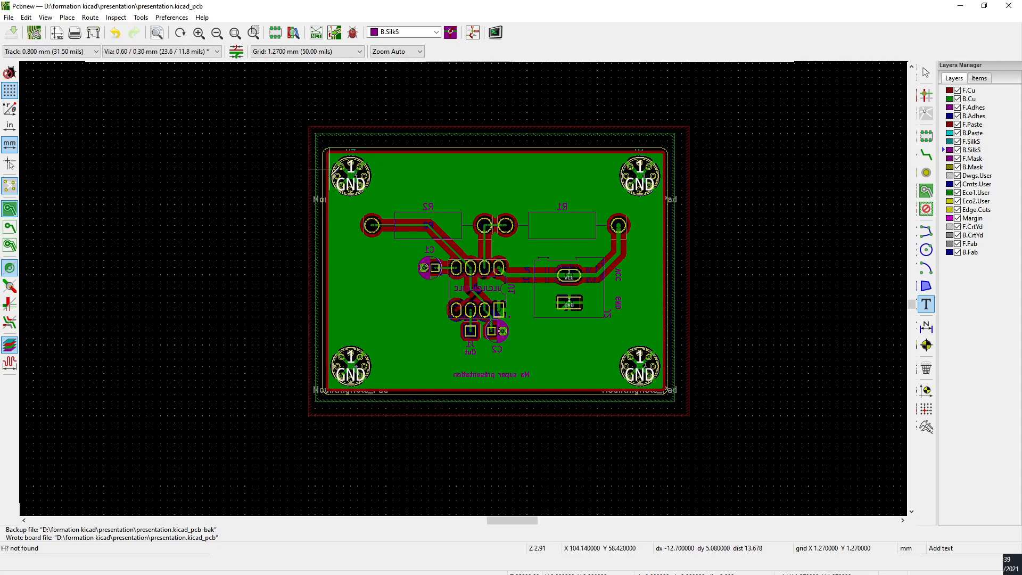
Open the plot settings for the board's fabrication files
{"action": "left_click", "coordinate": [9, 19]}
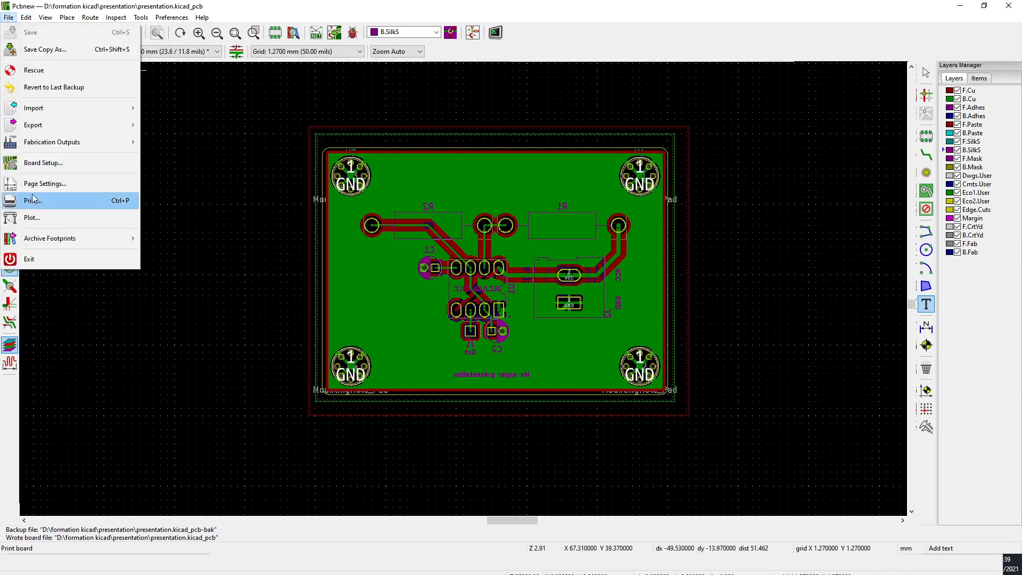
{"action": "left_click", "coordinate": [33, 218]}
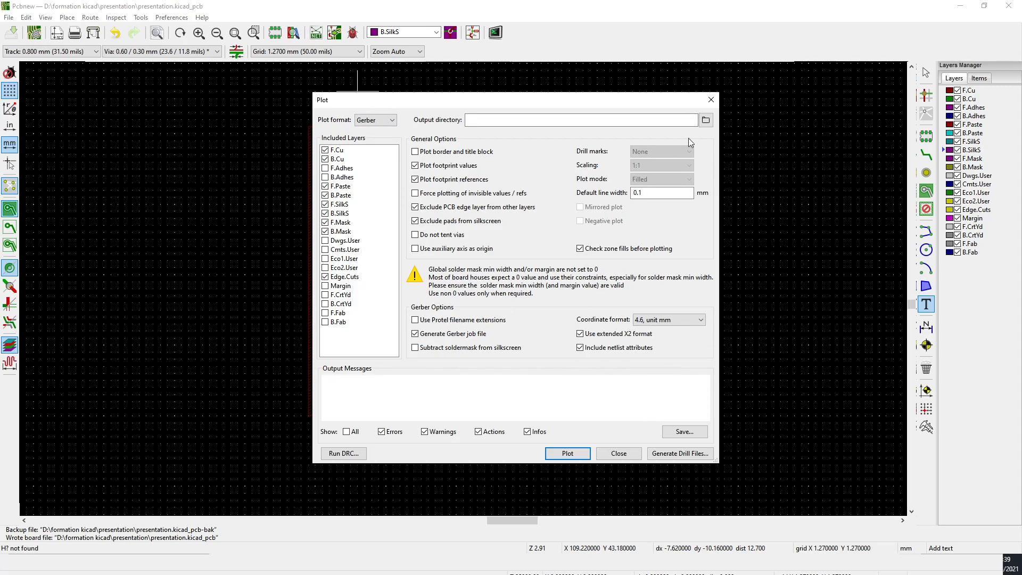
Try to create a plot output folder inside the presentation project folder
{"action": "left_click", "coordinate": [708, 125]}
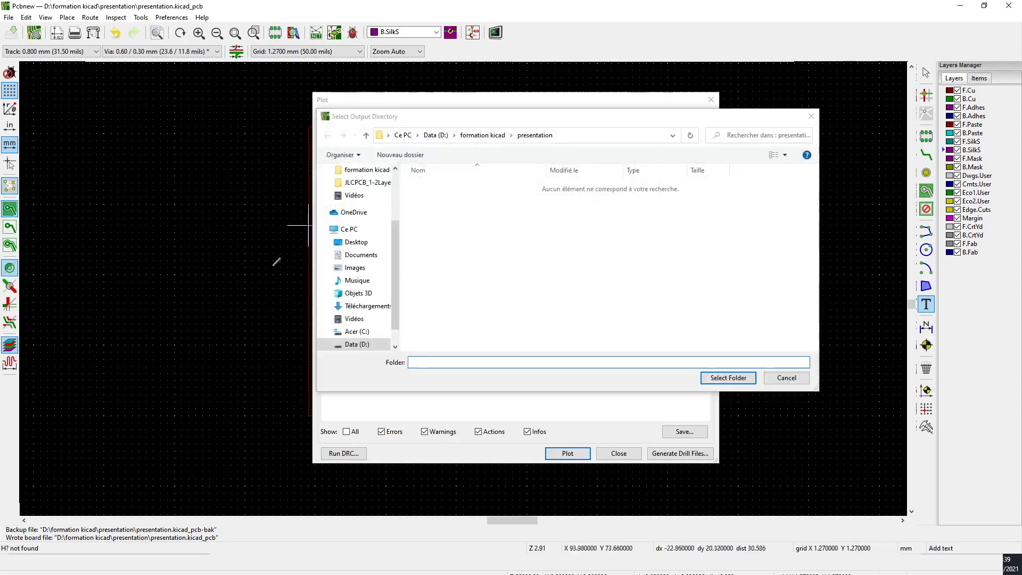
{"action": "left_click", "coordinate": [489, 136]}
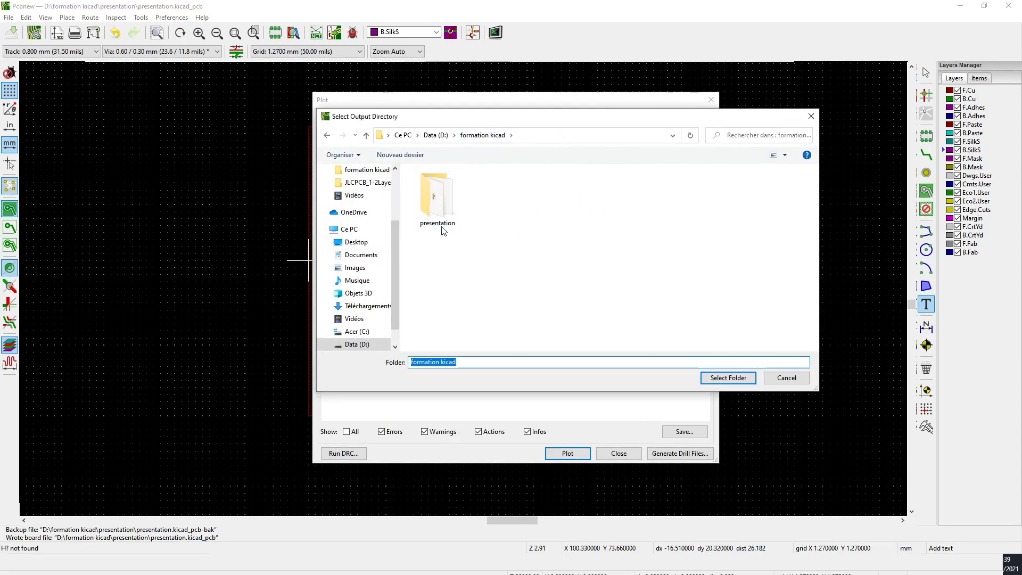
{"action": "double_click", "coordinate": [436, 193]}
{"action": "right_click", "coordinate": [452, 270]}
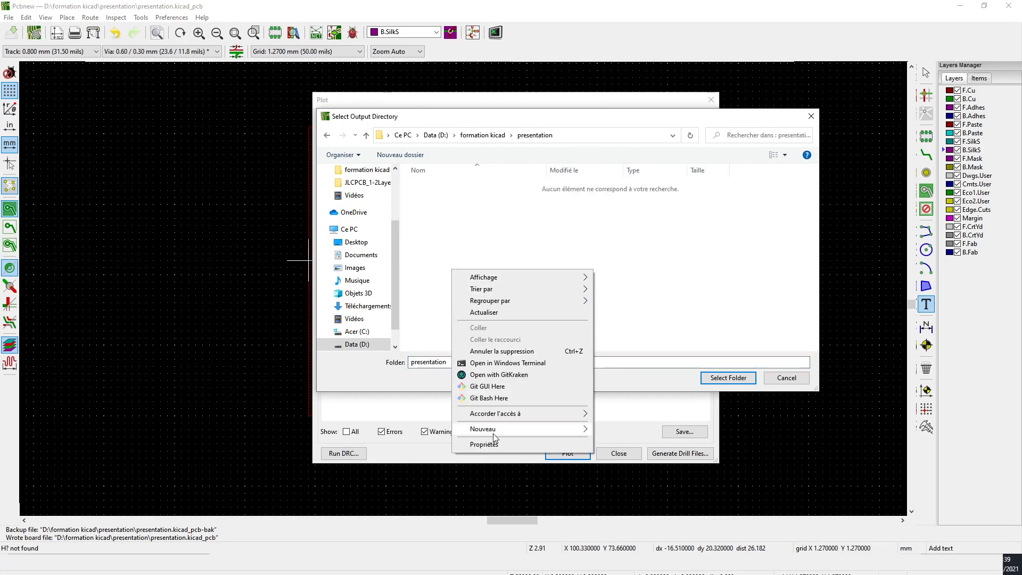
{"action": "mouse_move", "coordinate": [535, 426]}
{"action": "left_click", "coordinate": [611, 425]}
{"action": "type", "text": "gre"}
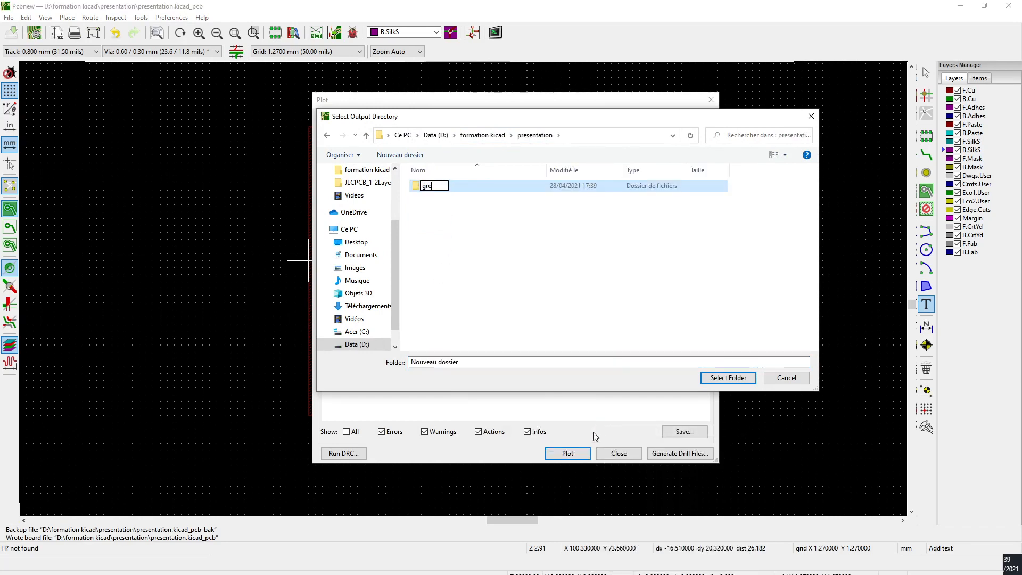
{"action": "key", "text": "BackSpace"}
{"action": "key", "text": "BackSpace"}
{"action": "key", "text": "BackSpace"}
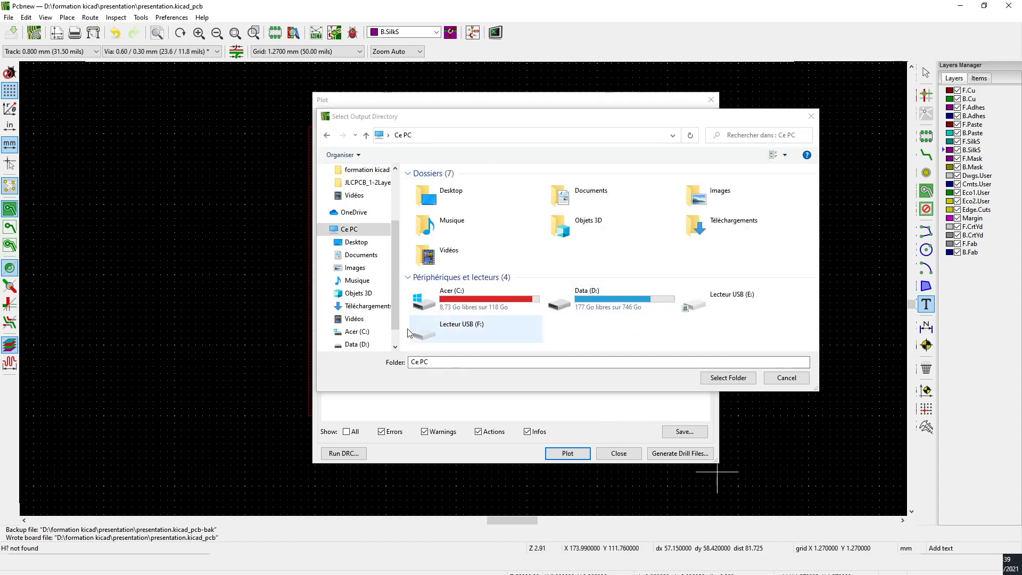
{"action": "left_click", "coordinate": [810, 116]}
Reopen the output directory selection and delete the misnamed grebe folder
{"action": "left_click", "coordinate": [705, 119]}
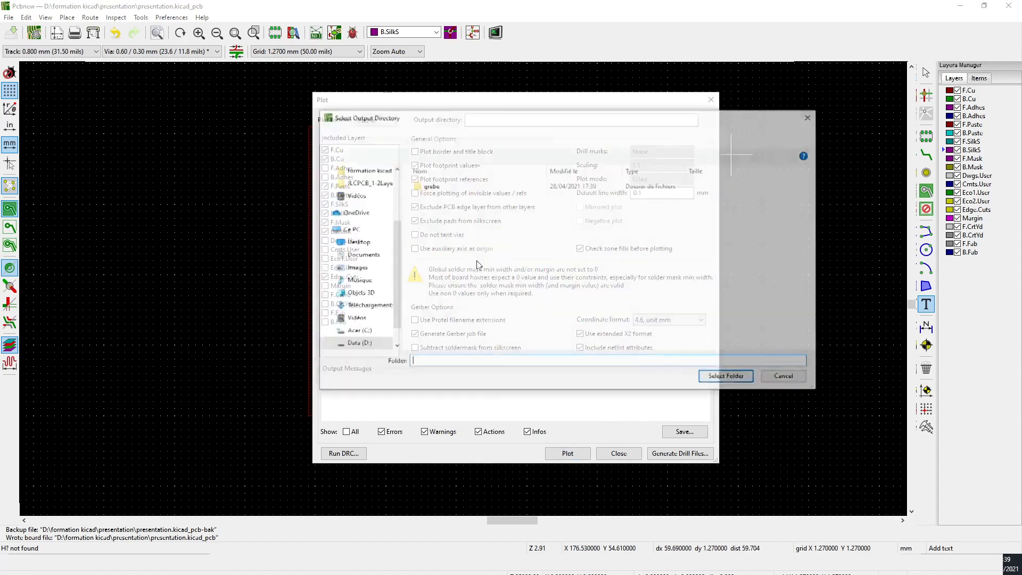
{"action": "left_click", "coordinate": [432, 185]}
{"action": "right_click", "coordinate": [439, 187]}
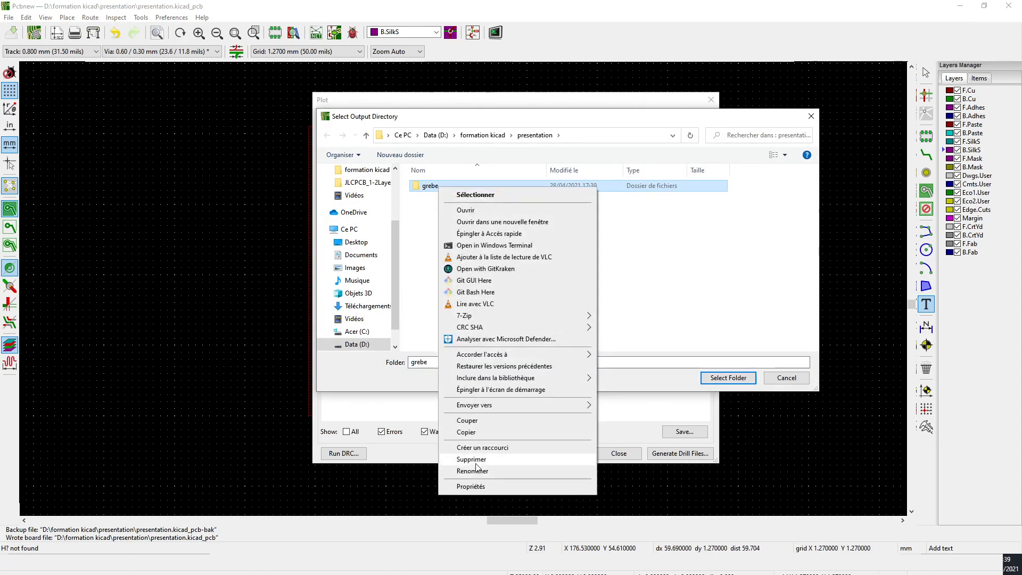
{"action": "left_click", "coordinate": [472, 458]}
Create a gerber folder in the presentation folder and set it as the plot output directory with a relative path
{"action": "right_click", "coordinate": [448, 214]}
{"action": "mouse_move", "coordinate": [511, 375]}
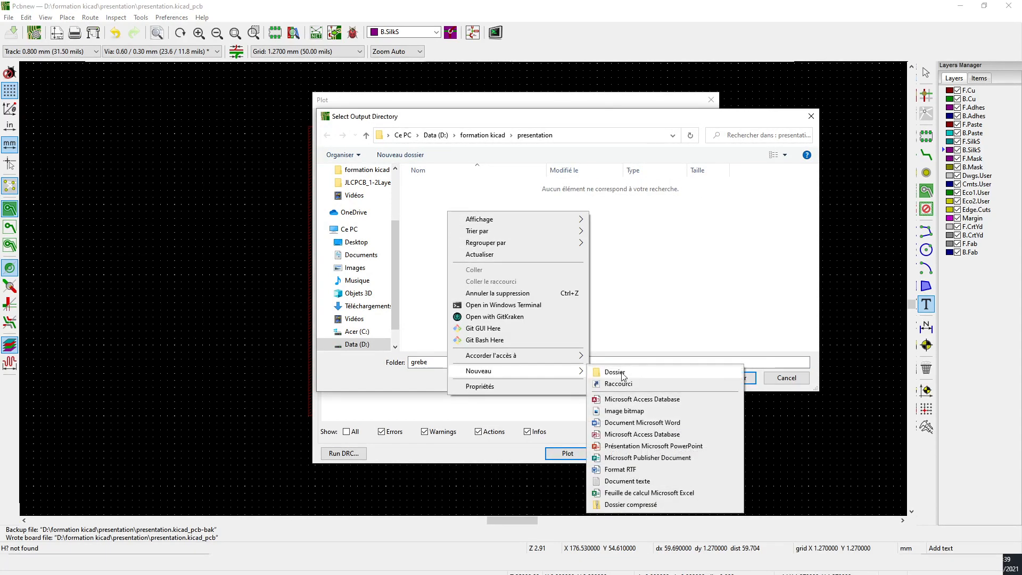
{"action": "left_click", "coordinate": [620, 369]}
{"action": "type", "text": "gerber"}
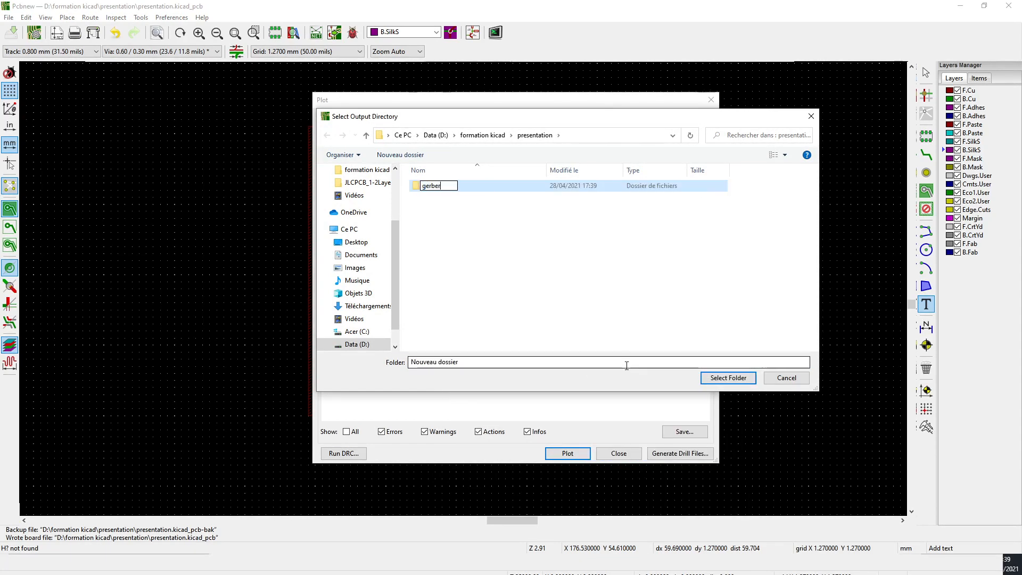
{"action": "key", "text": "Return"}
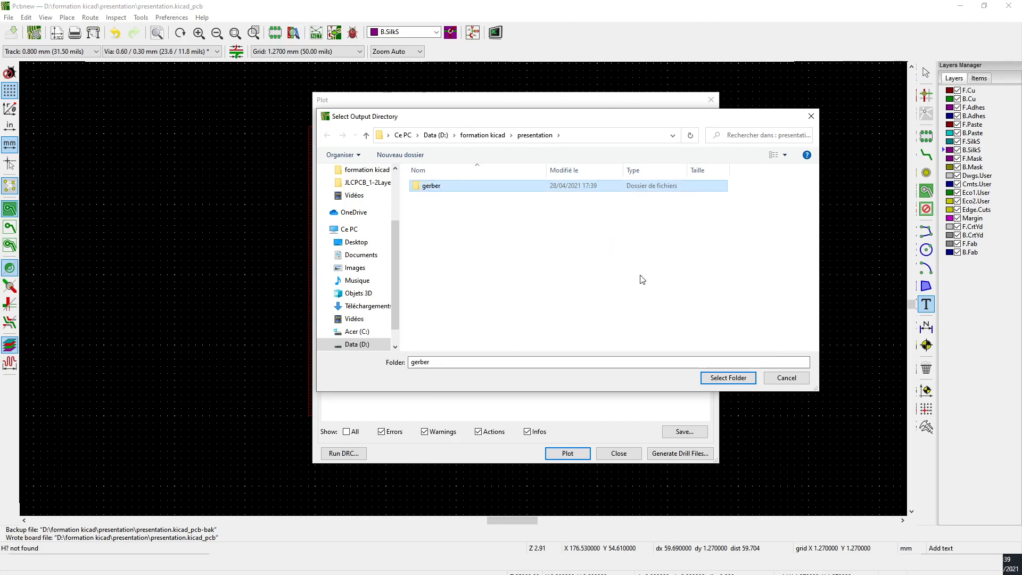
{"action": "left_click", "coordinate": [726, 377]}
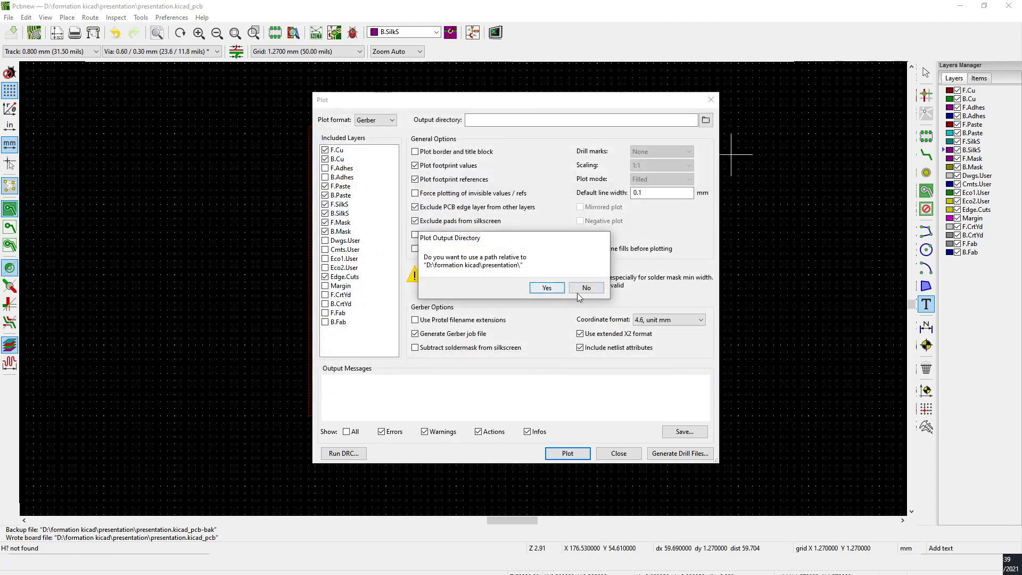
{"action": "left_click", "coordinate": [556, 290]}
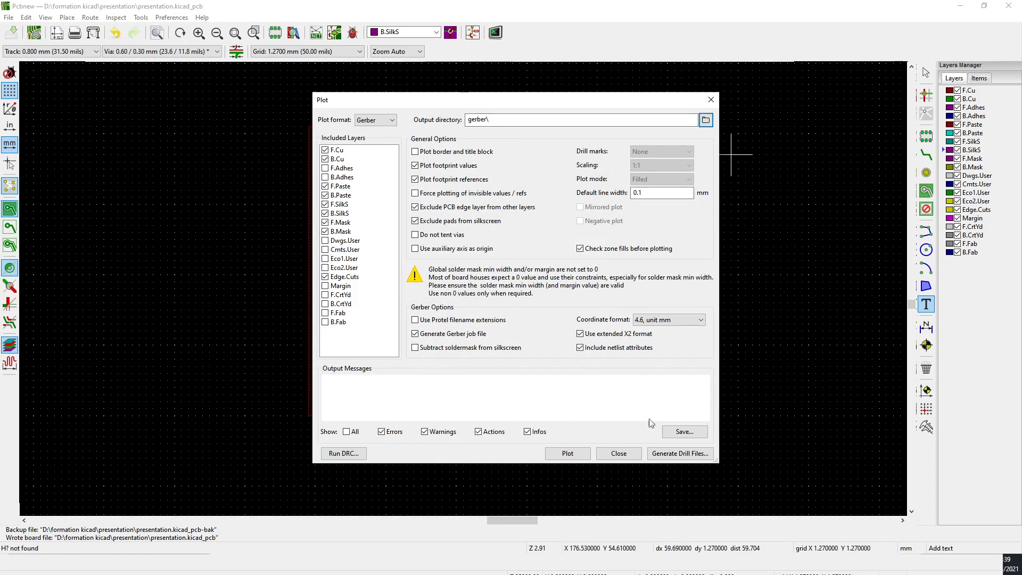
Generate the Excellon drill file in millimetres into the gerber folder, with PTH and NPTH in a single file
{"action": "left_click", "coordinate": [673, 453]}
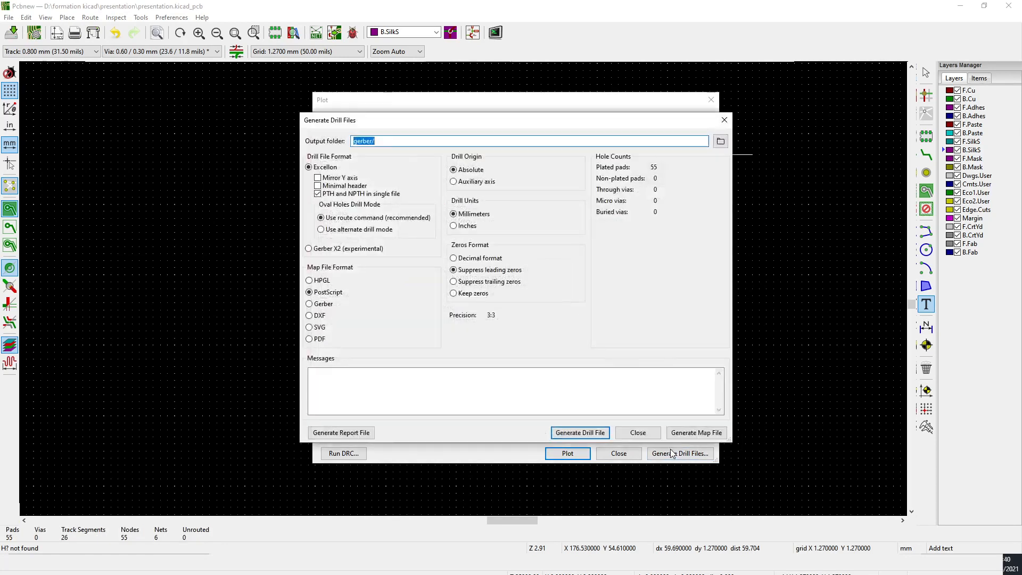
{"action": "left_click", "coordinate": [579, 432]}
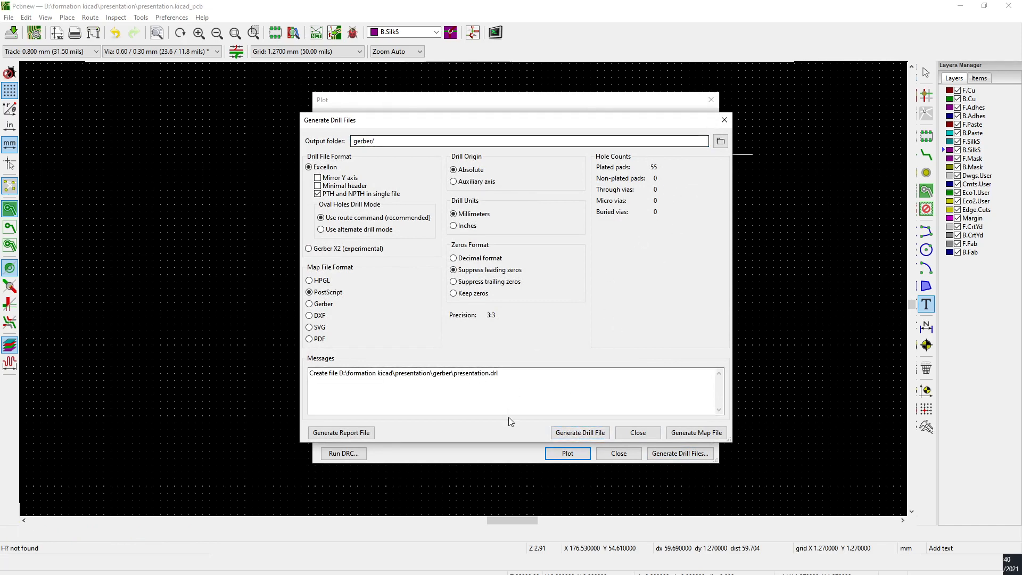
Plot the selected board layers as Gerber files into the gerber folder and leave the drill and plot dialogs
{"action": "left_click", "coordinate": [724, 120]}
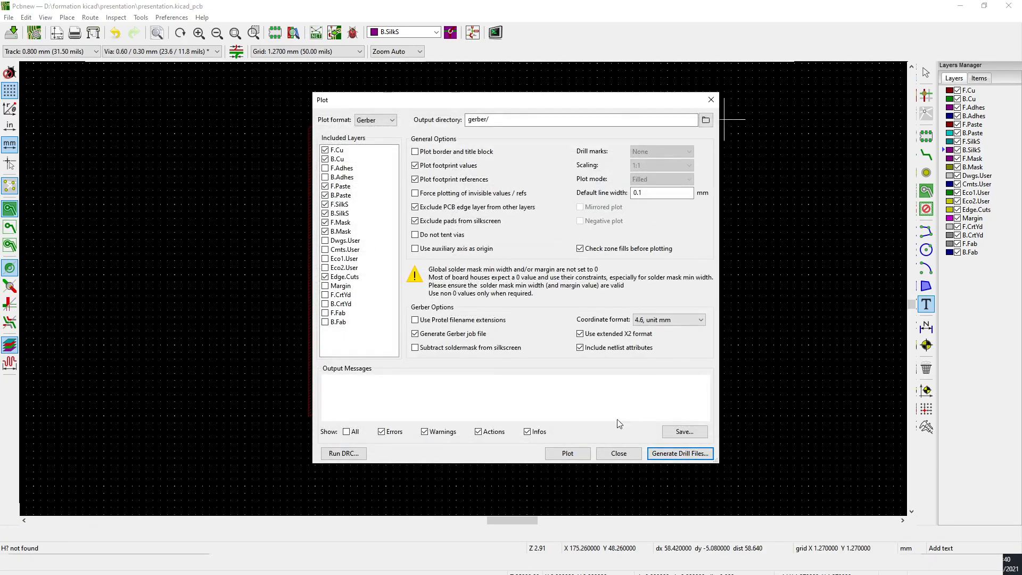
{"action": "left_click", "coordinate": [572, 454]}
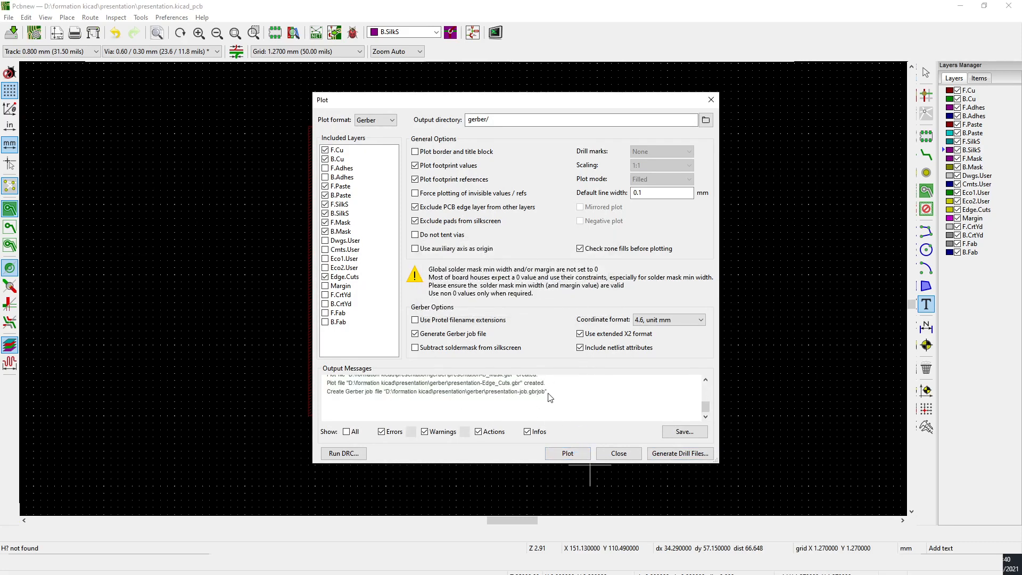
{"action": "left_click", "coordinate": [710, 100]}
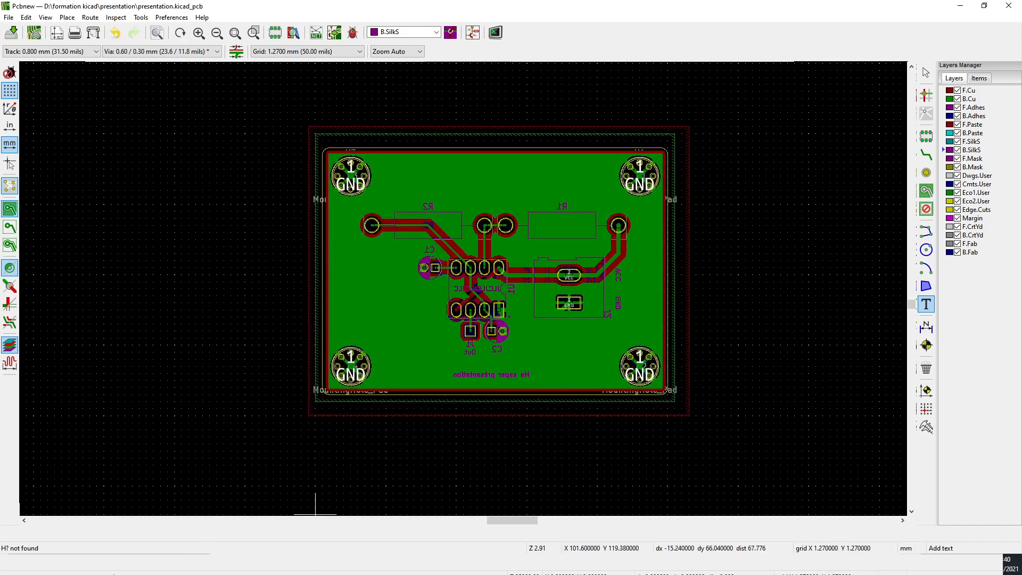
Close the Footprint Editor and open the presentation project's gerber folder in File Explorer
{"action": "left_click", "coordinate": [624, 570]}
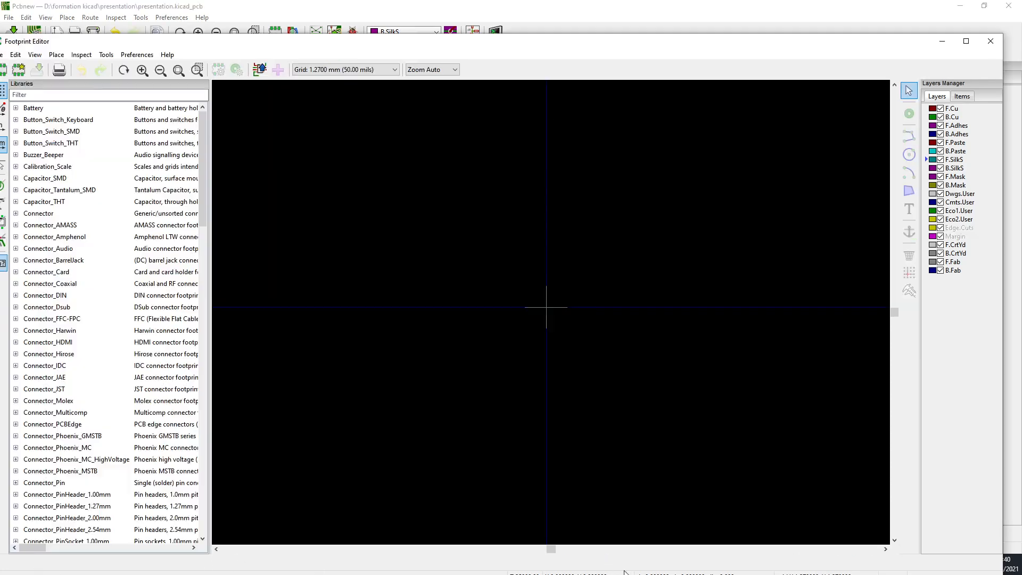
{"action": "left_click", "coordinate": [990, 41]}
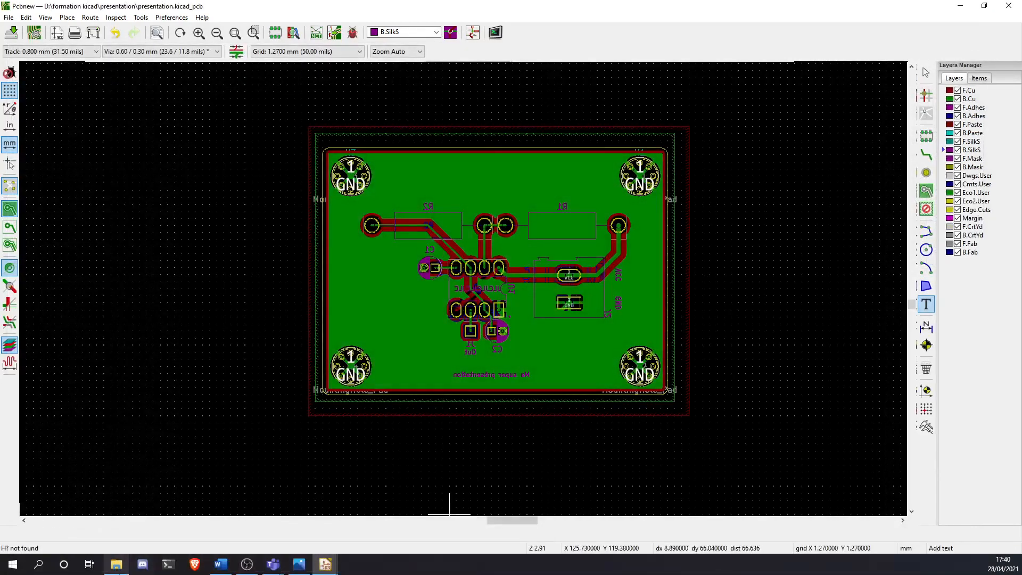
{"action": "left_click", "coordinate": [124, 564]}
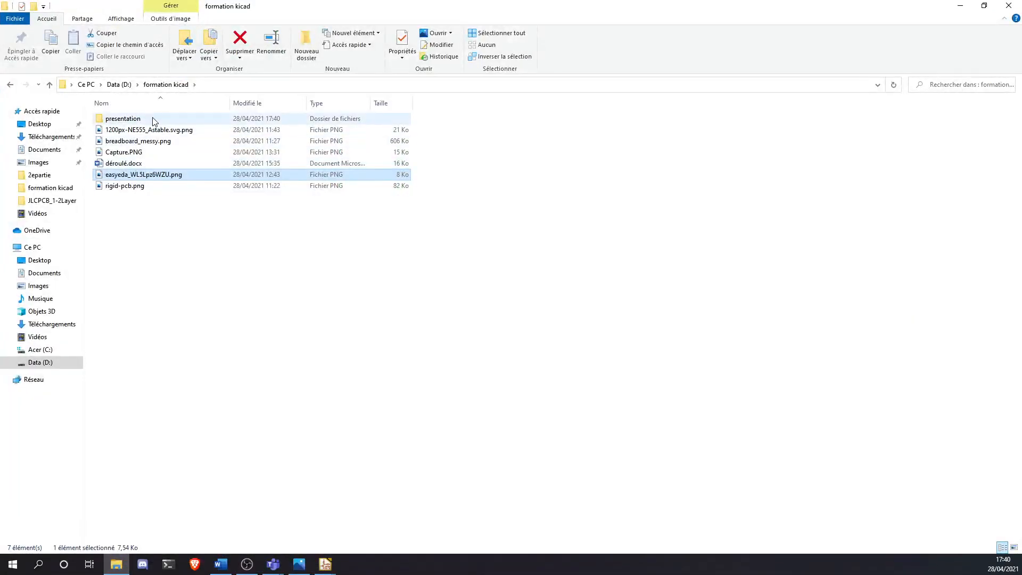
{"action": "double_click", "coordinate": [152, 118]}
{"action": "double_click", "coordinate": [150, 122]}
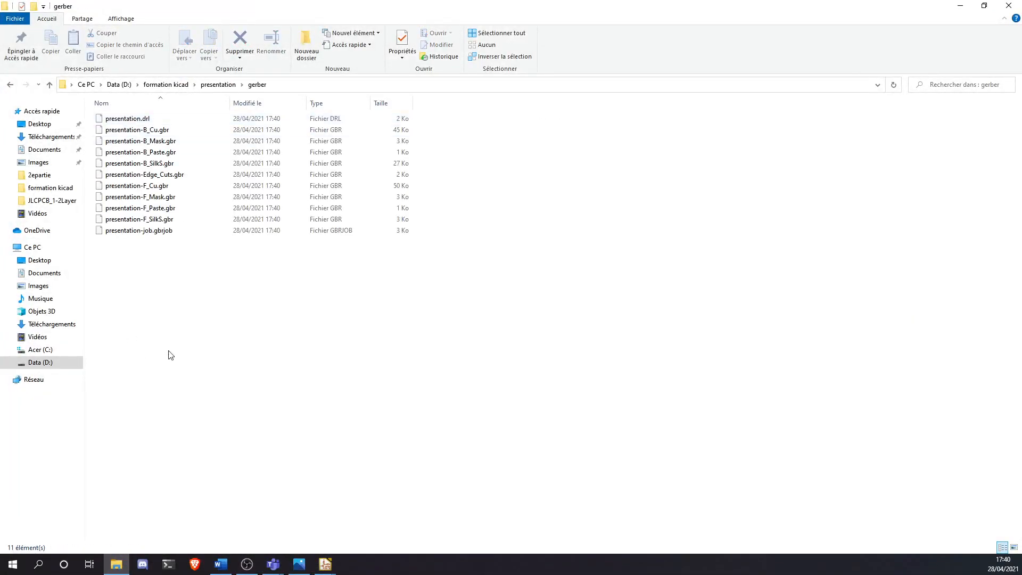
{"action": "mouse_move", "coordinate": [325, 564]}
{"action": "left_click", "coordinate": [431, 517]}
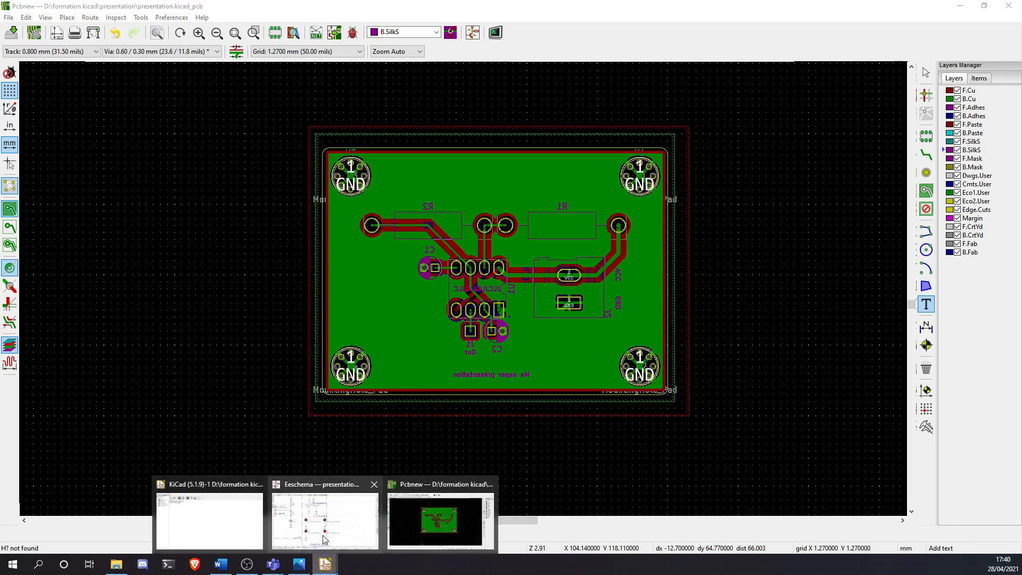
{"action": "left_click", "coordinate": [117, 565]}
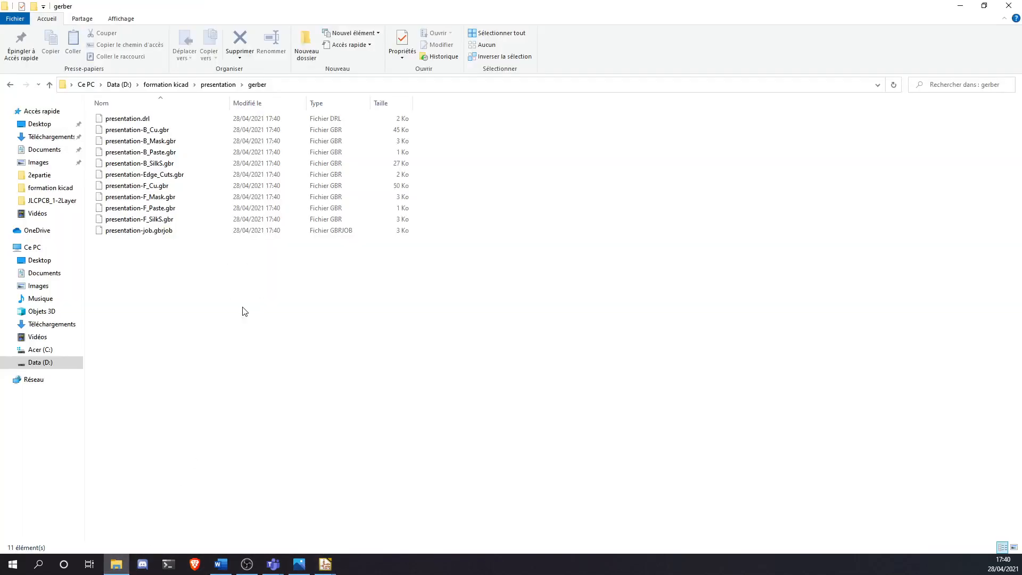
Compress all the Gerber, drill and job files in the gerber folder into gerber.zip with 7-Zip
{"action": "left_click_drag", "start_coordinate": [167, 285], "coordinate": [171, 110]}
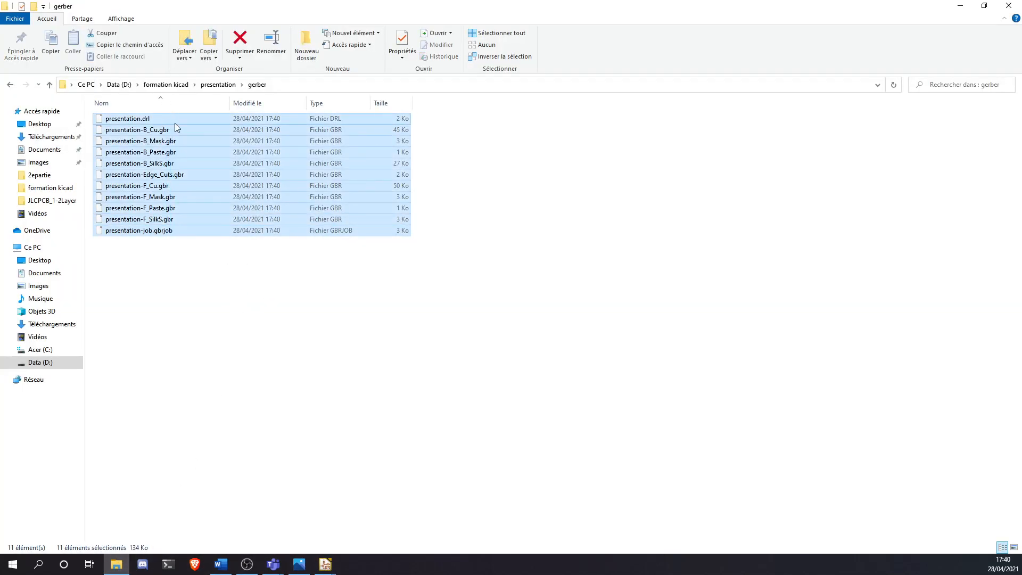
{"action": "right_click", "coordinate": [174, 123]}
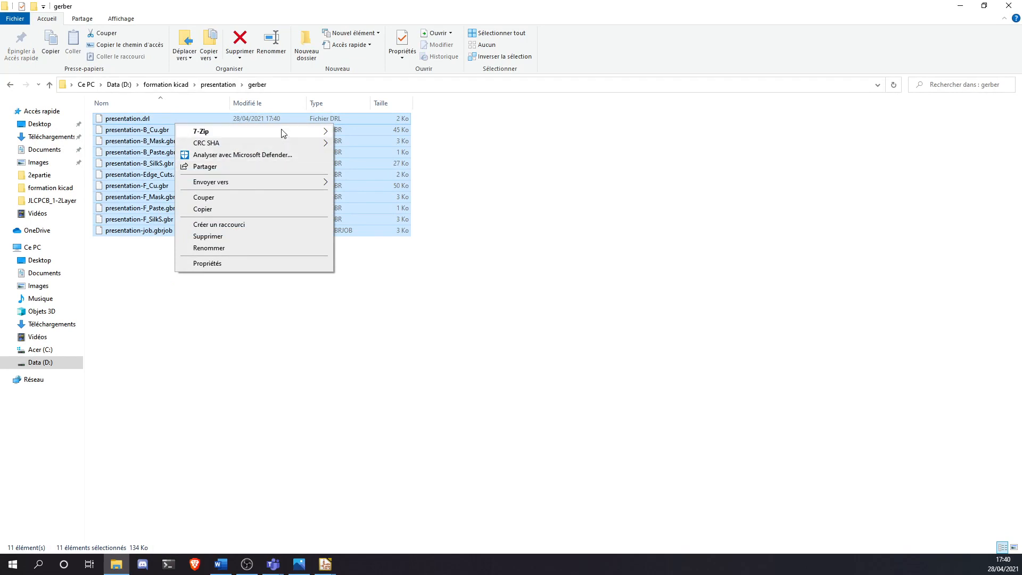
{"action": "mouse_move", "coordinate": [282, 132]}
{"action": "left_click", "coordinate": [404, 224]}
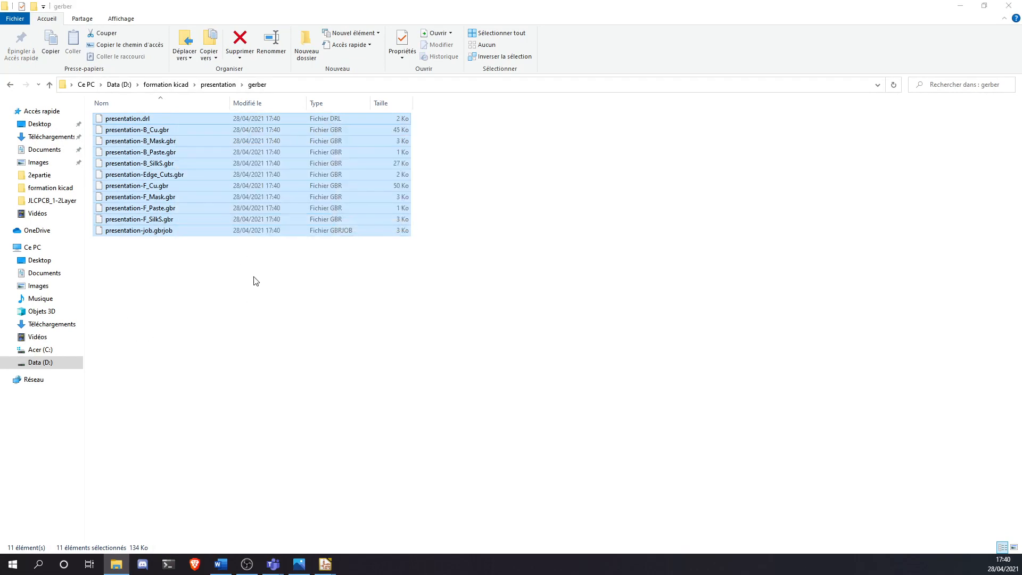
{"action": "key", "text": "F5"}
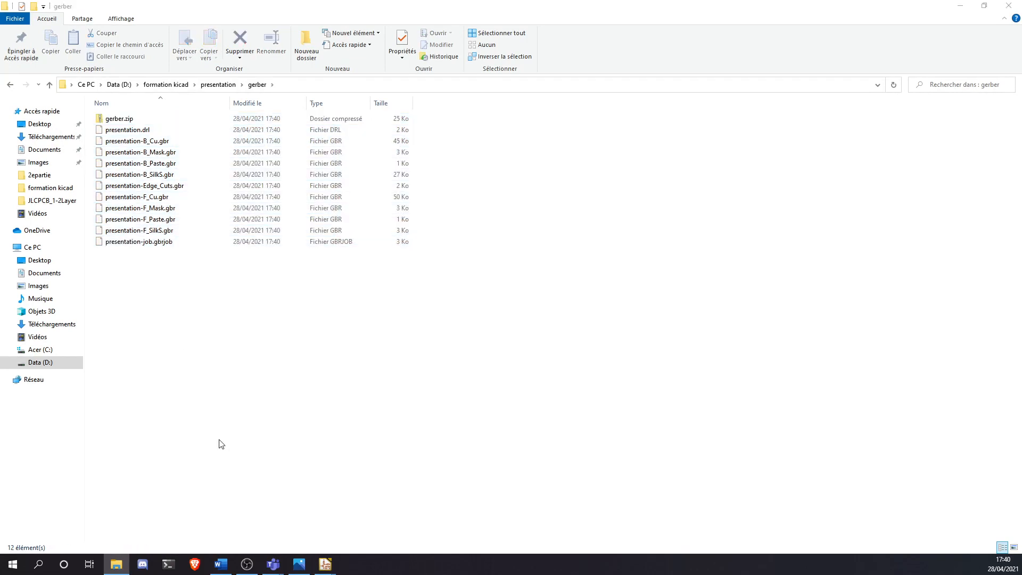
Switch to the Brave browser, search for jlcpcb and open the manufacturer's instant PCB quote page
{"action": "left_click", "coordinate": [201, 563]}
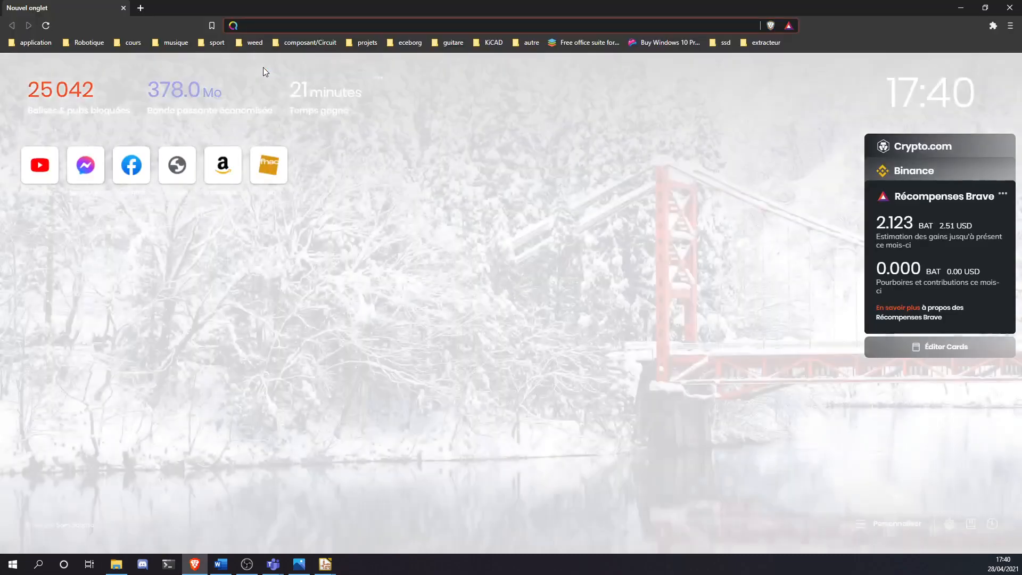
{"action": "type", "text": "jlcpc"}
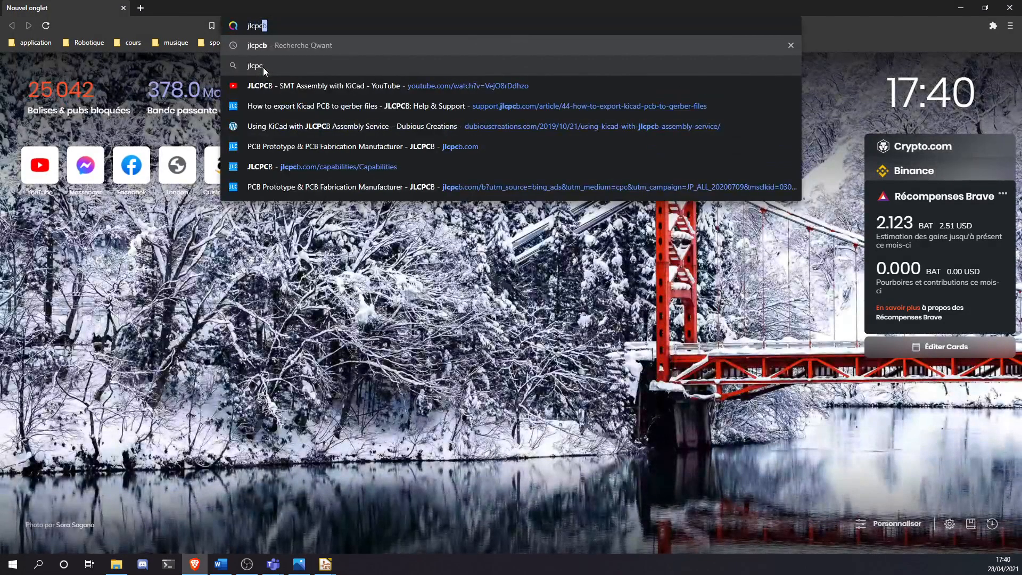
{"action": "key", "text": "Return"}
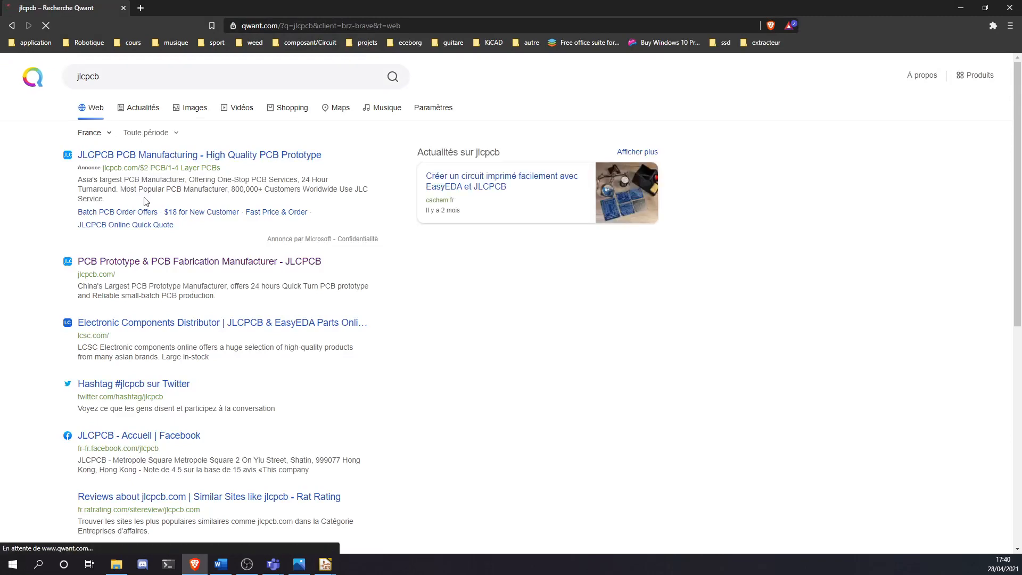
{"action": "left_click", "coordinate": [147, 262]}
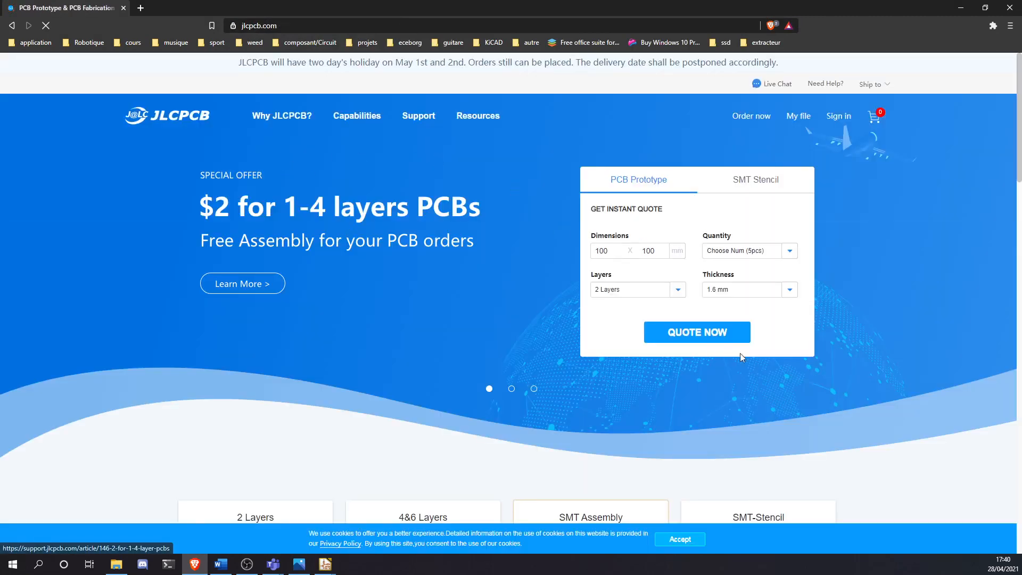
{"action": "left_click", "coordinate": [721, 333]}
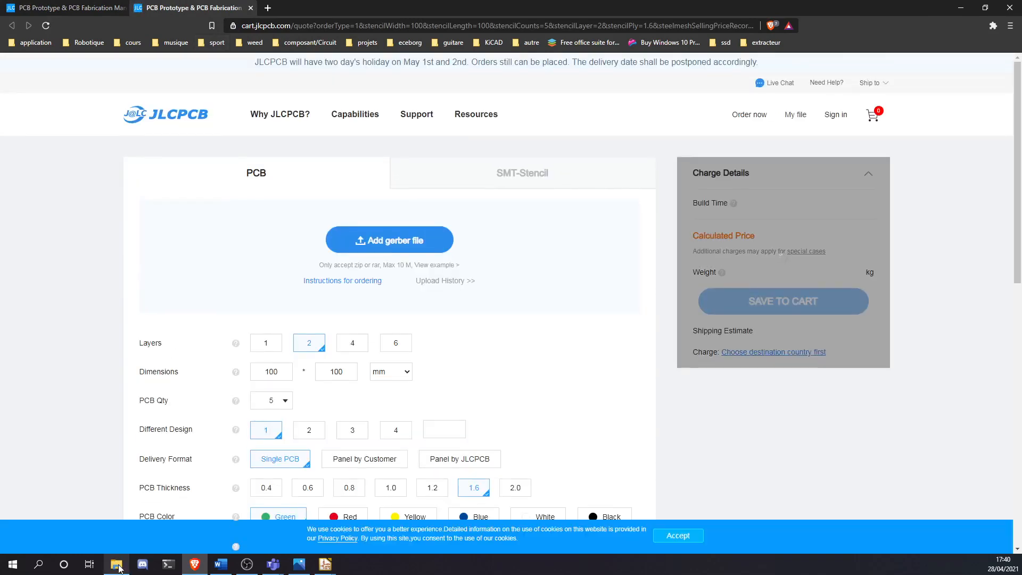
Upload gerber.zip from the gerber folder to the PCB quote and look over the board preview and order options
{"action": "left_click", "coordinate": [116, 563]}
{"action": "left_click_drag", "start_coordinate": [131, 121], "coordinate": [373, 294]}
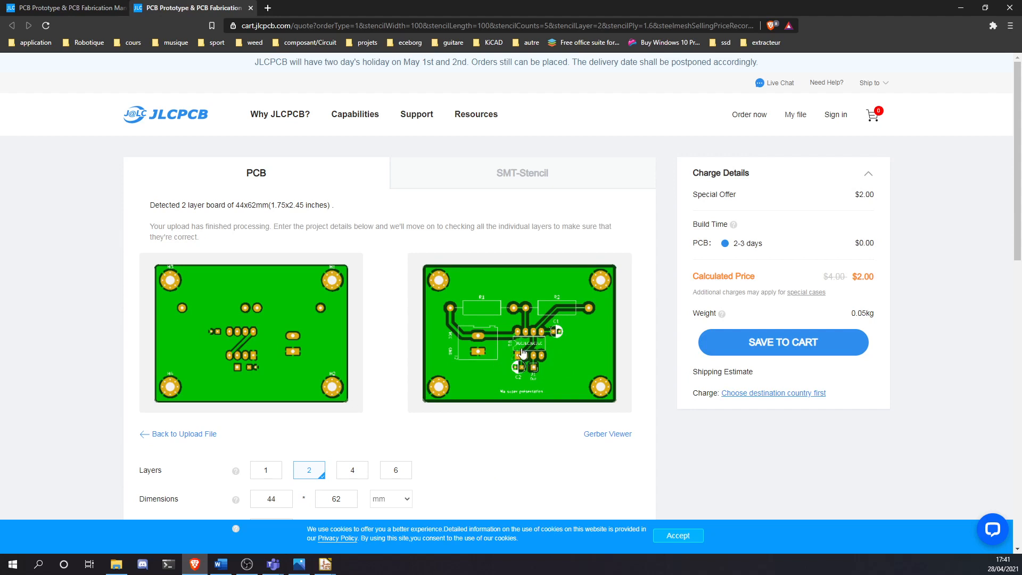
{"action": "scroll", "coordinate": [518, 324], "scroll_direction": "down", "scroll_amount": 2}
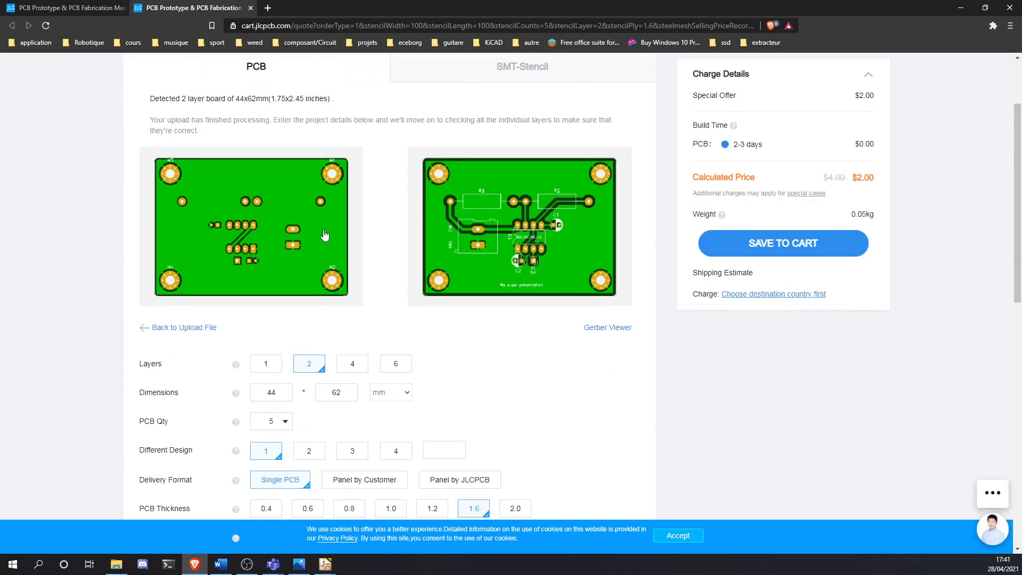
{"action": "scroll", "coordinate": [322, 231], "scroll_direction": "down", "scroll_amount": 5}
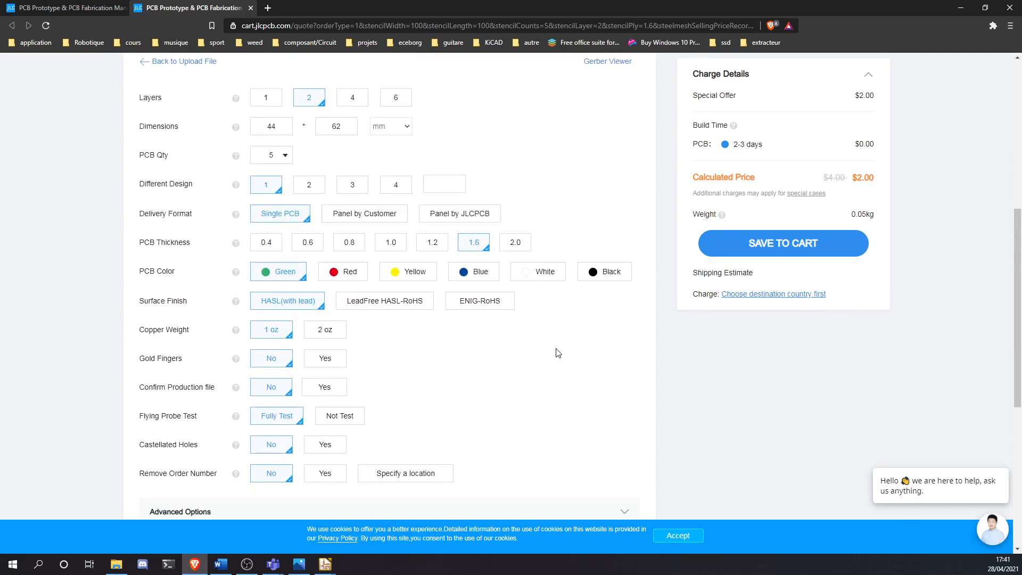
Preview the board in red, yellow, blue, black and white, and return the PCB color to green
{"action": "scroll", "coordinate": [504, 365], "scroll_direction": "up", "scroll_amount": 2}
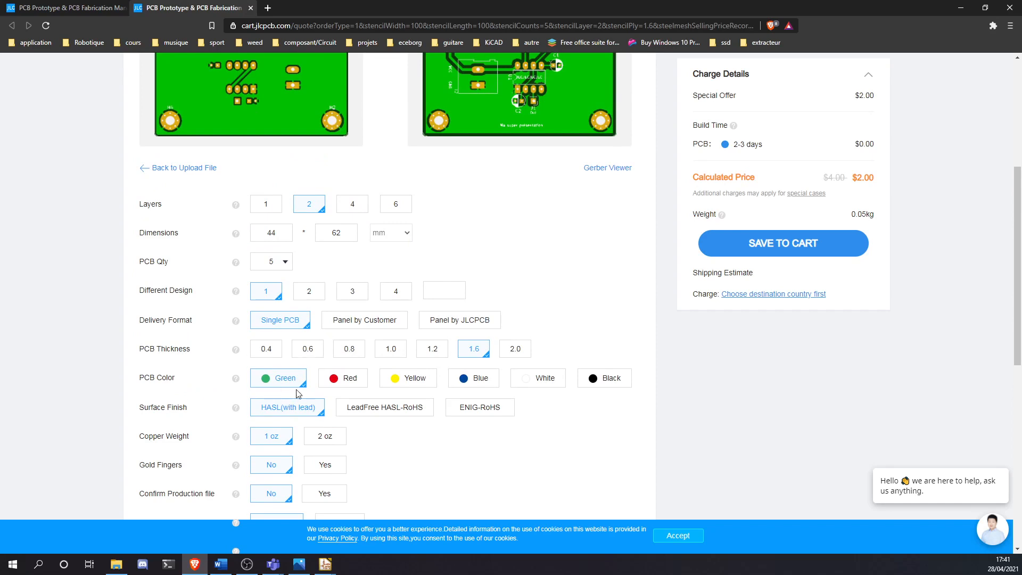
{"action": "left_click", "coordinate": [345, 379]}
{"action": "left_click", "coordinate": [411, 378]}
{"action": "left_click", "coordinate": [468, 378]}
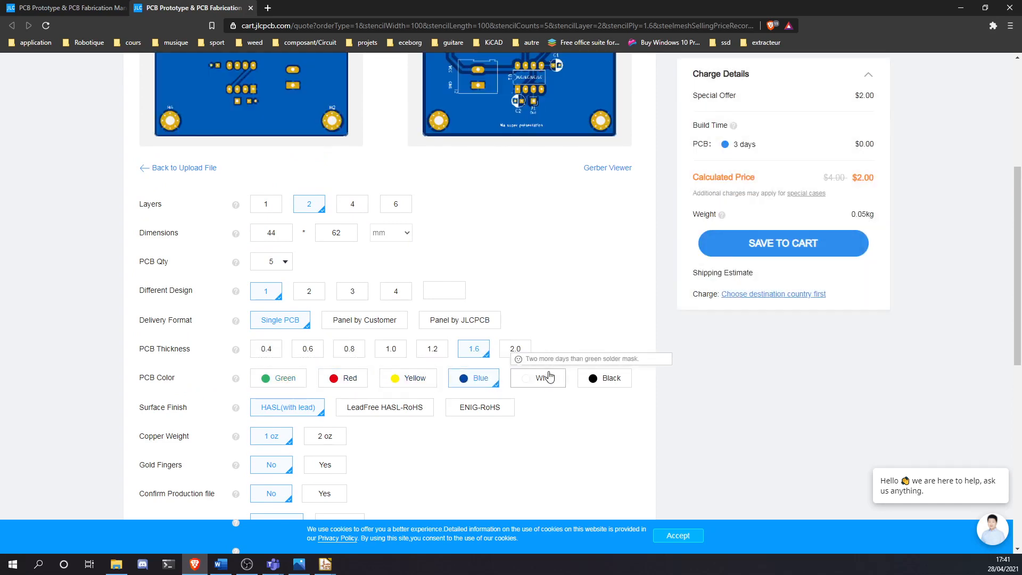
{"action": "left_click", "coordinate": [595, 378]}
{"action": "scroll", "coordinate": [449, 286], "scroll_direction": "up", "scroll_amount": 2}
{"action": "scroll", "coordinate": [526, 362], "scroll_direction": "down", "scroll_amount": 1}
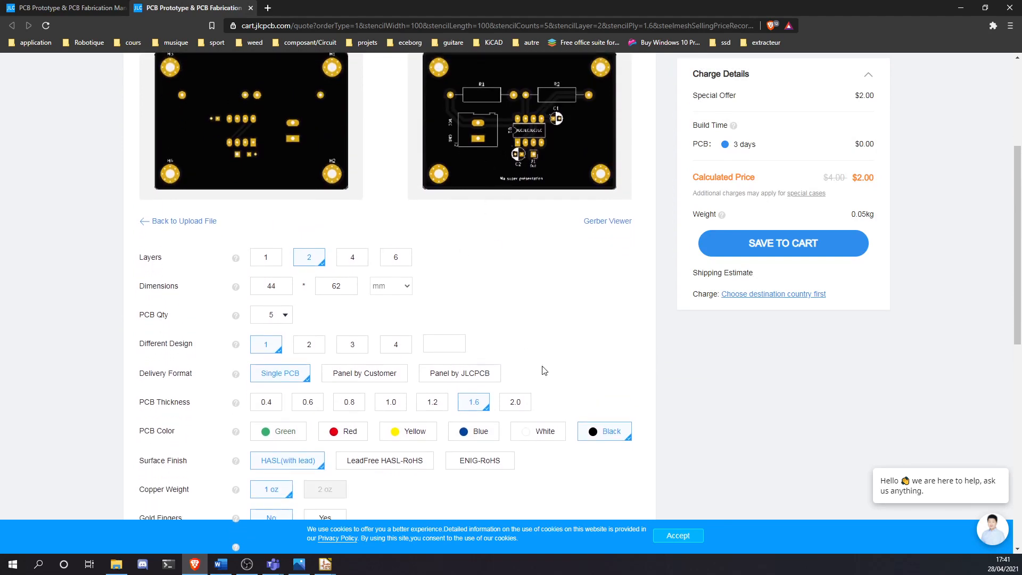
{"action": "left_click", "coordinate": [539, 432]}
{"action": "left_click", "coordinate": [483, 438]}
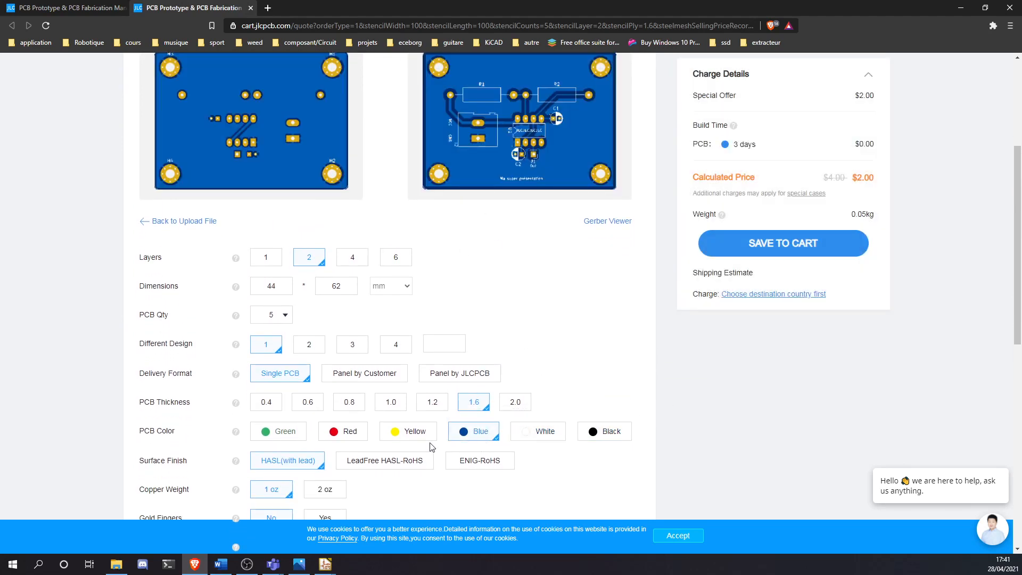
{"action": "left_click", "coordinate": [429, 439]}
{"action": "left_click", "coordinate": [528, 435]}
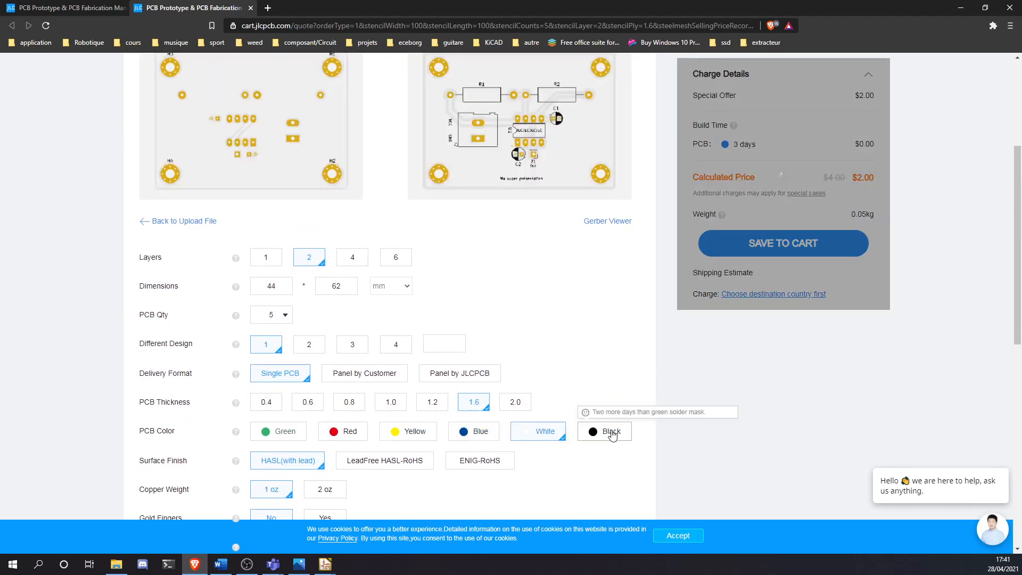
{"action": "left_click", "coordinate": [612, 432]}
{"action": "left_click", "coordinate": [282, 432]}
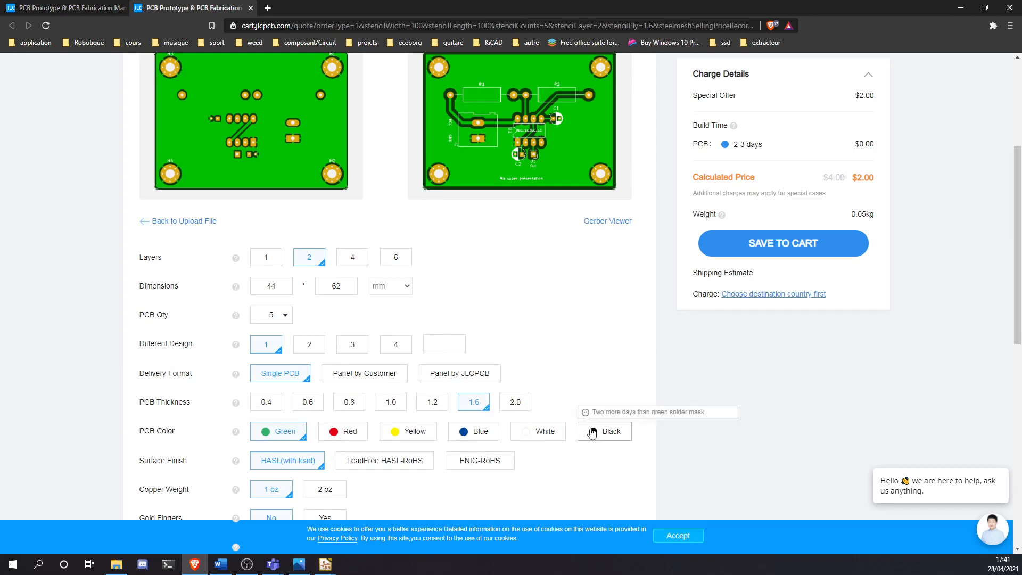
{"action": "left_click", "coordinate": [336, 432]}
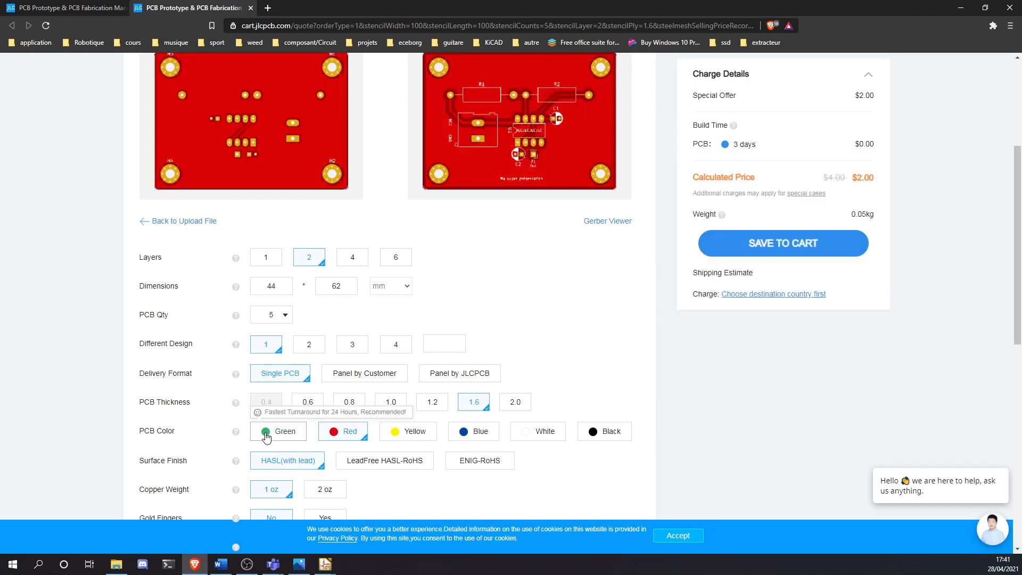
{"action": "left_click", "coordinate": [266, 432]}
Set the PCB's surface finish to LeadFree HASL-RoHS
{"action": "scroll", "coordinate": [266, 436], "scroll_direction": "up", "scroll_amount": 2}
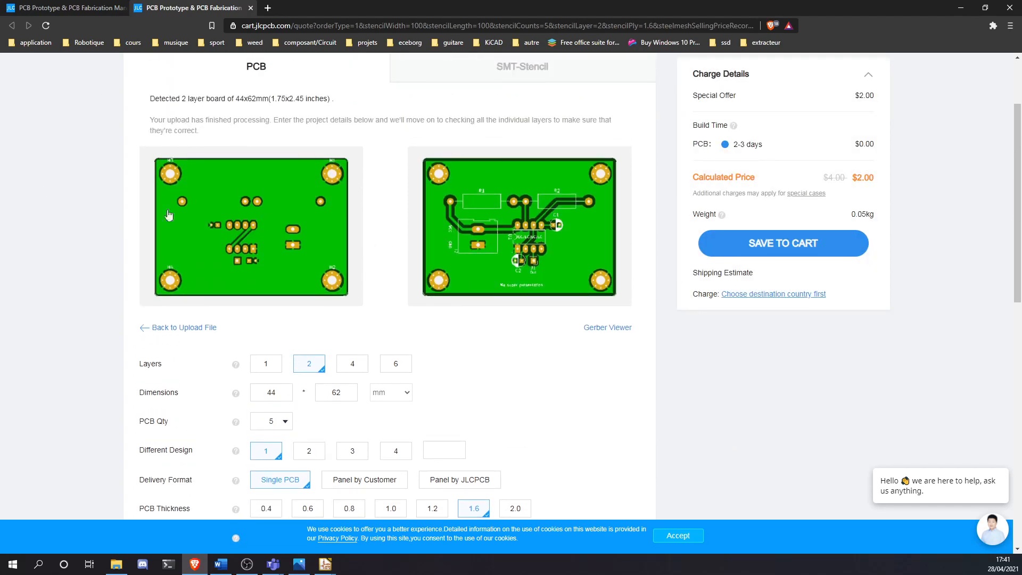
{"action": "scroll", "coordinate": [245, 283], "scroll_direction": "down", "scroll_amount": 4}
{"action": "scroll", "coordinate": [261, 293], "scroll_direction": "down", "scroll_amount": 3}
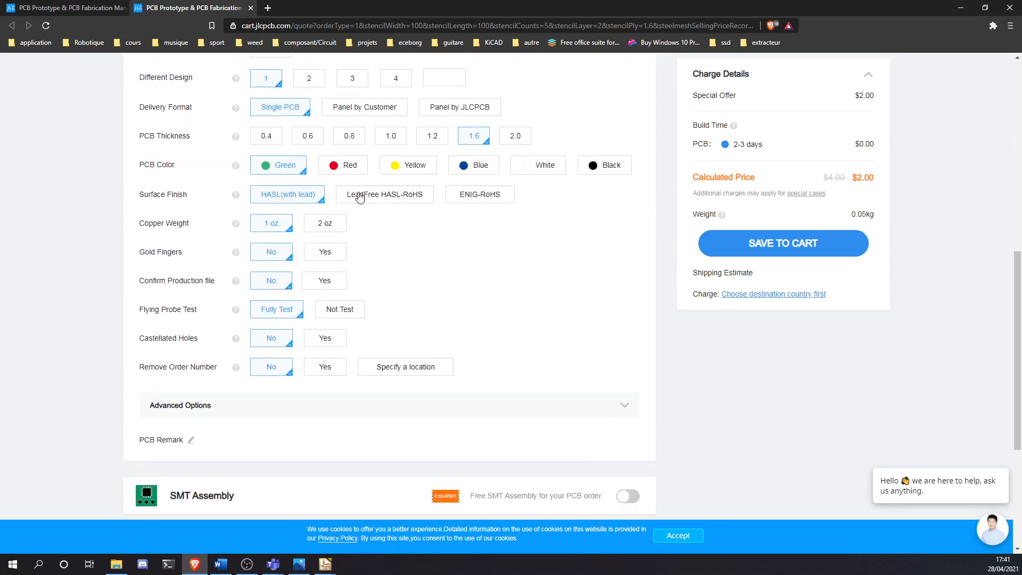
{"action": "left_click", "coordinate": [383, 205]}
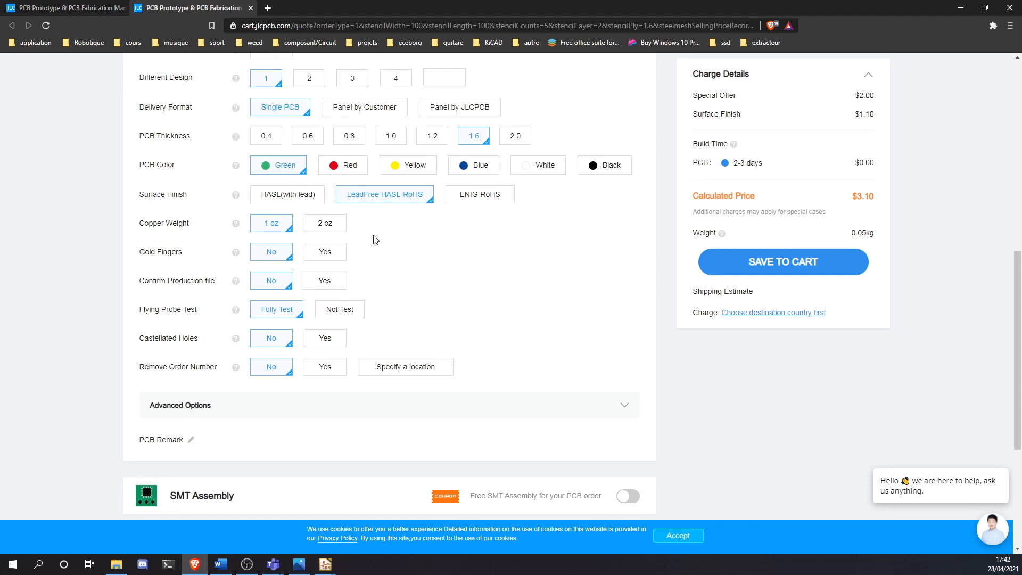
Check the advanced options and set Remove Order Number to Specify a location
{"action": "scroll", "coordinate": [370, 245], "scroll_direction": "down", "scroll_amount": 2}
{"action": "left_click", "coordinate": [317, 301]}
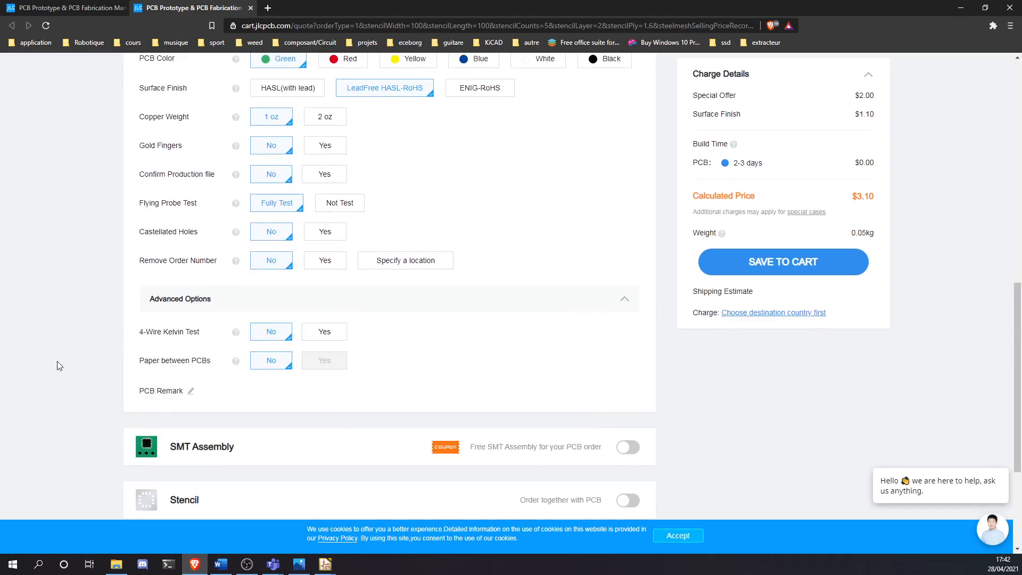
{"action": "left_click", "coordinate": [261, 296]}
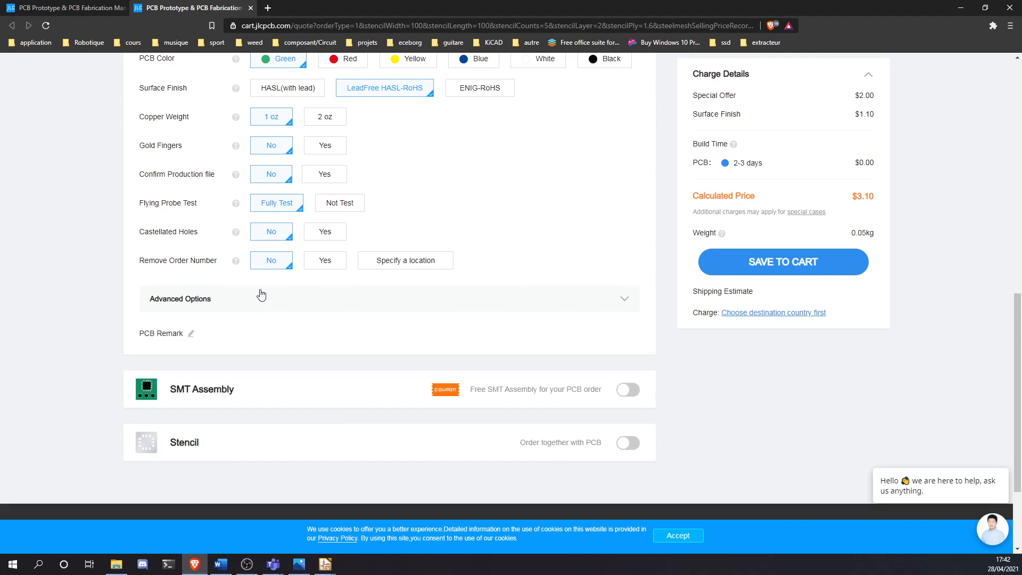
{"action": "left_click", "coordinate": [404, 270]}
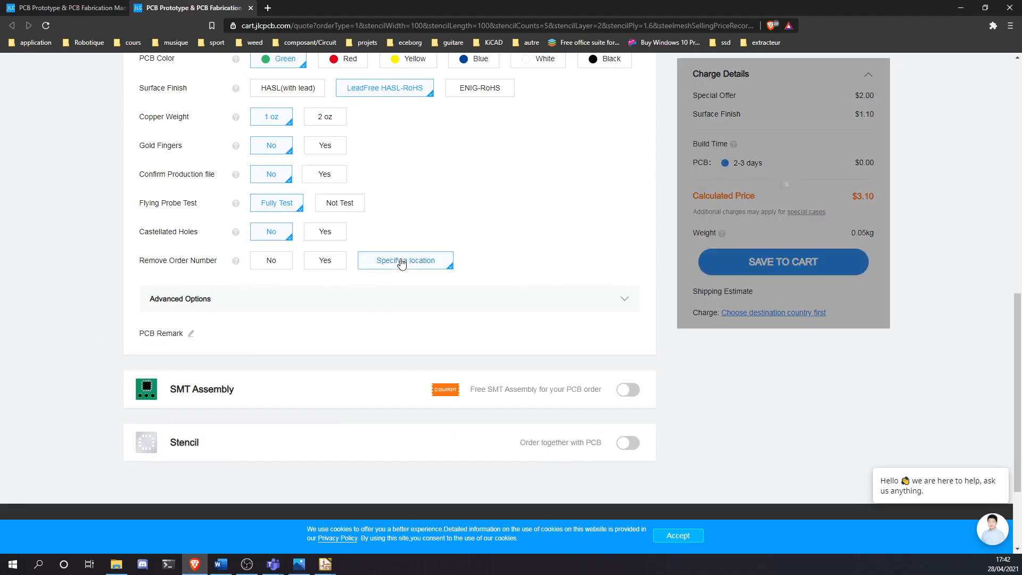
{"action": "mouse_move", "coordinate": [233, 266]}
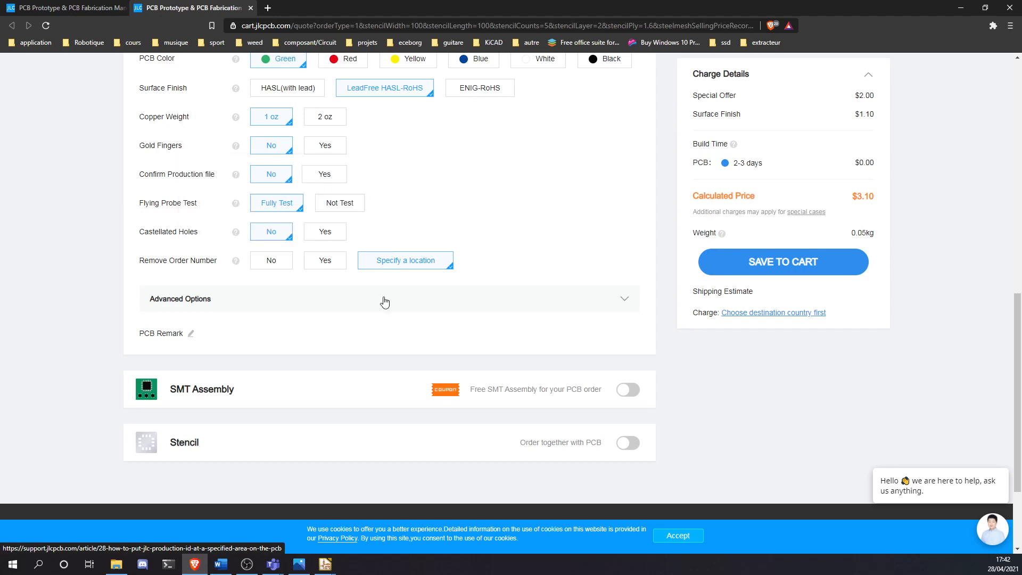
Review the configured PCB order from its options up to the board preview, and close the quote and the browser
{"action": "scroll", "coordinate": [762, 247], "scroll_direction": "up", "scroll_amount": 5}
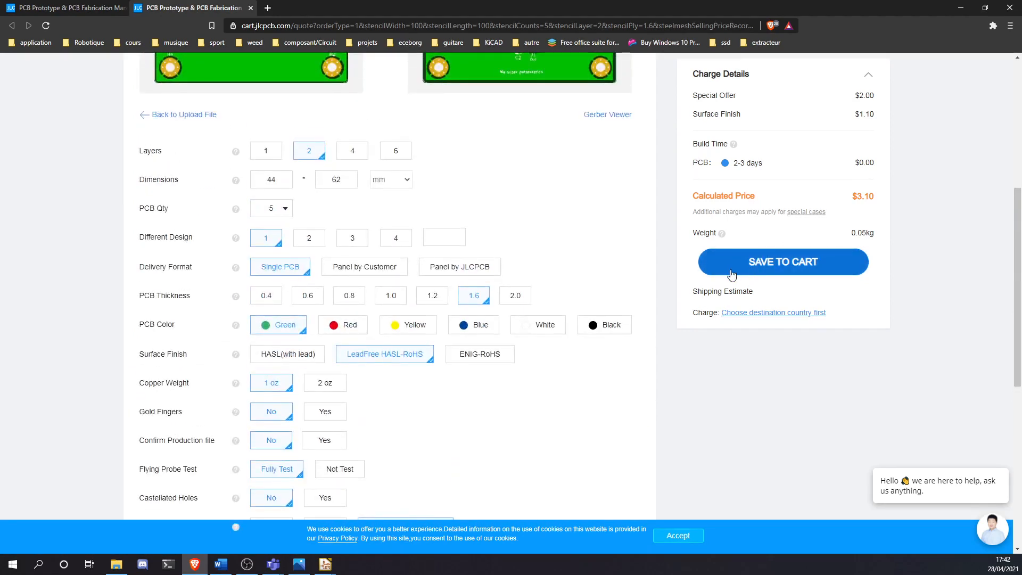
{"action": "scroll", "coordinate": [401, 272], "scroll_direction": "up", "scroll_amount": 6}
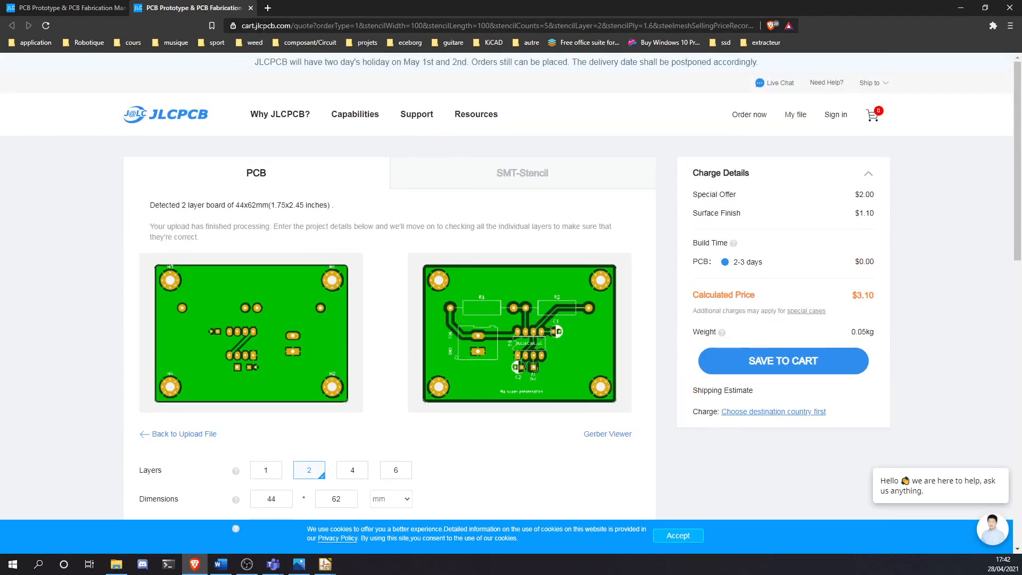
{"action": "left_click", "coordinate": [251, 7]}
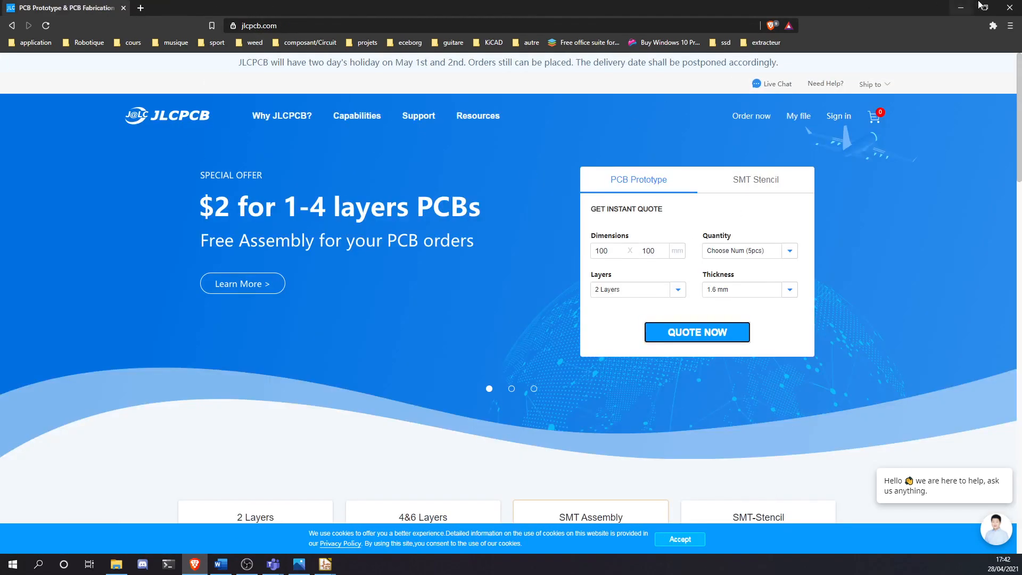
{"action": "left_click", "coordinate": [1014, 4]}
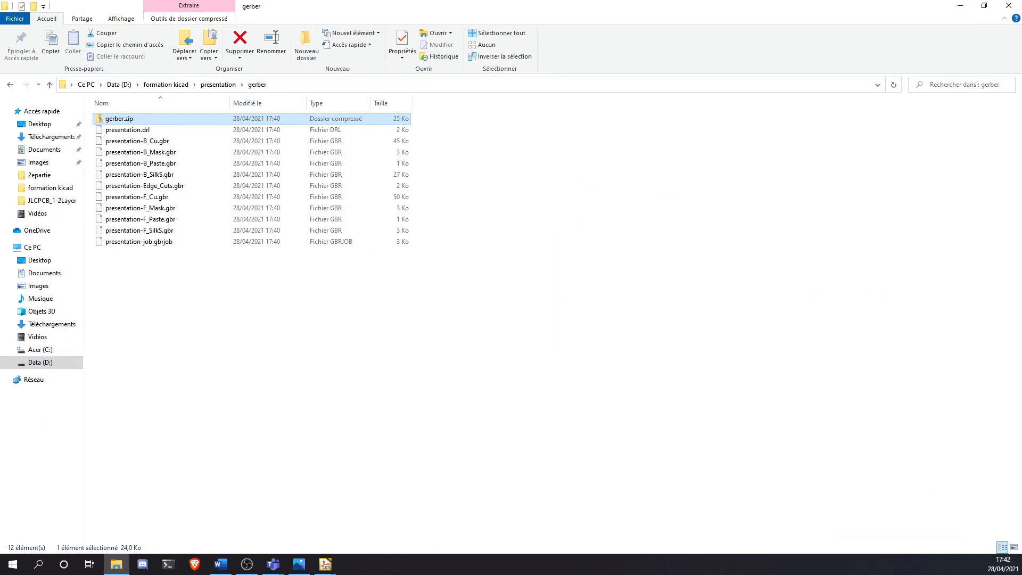
Switch to the KICAD meeting in Microsoft Teams and maximize its window
{"action": "key", "text": "alt+Tab"}
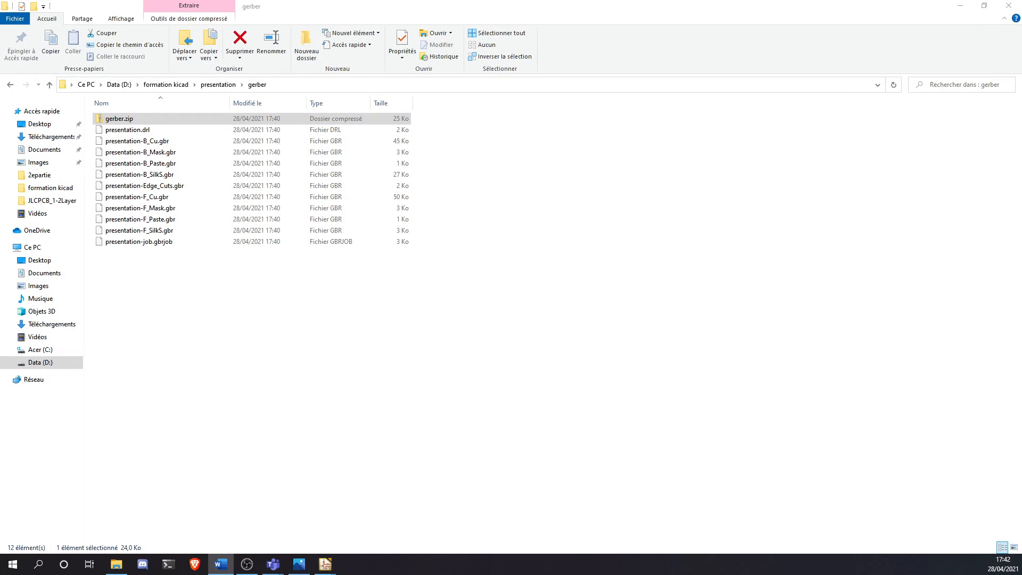
{"action": "key", "text": "alt+Tab"}
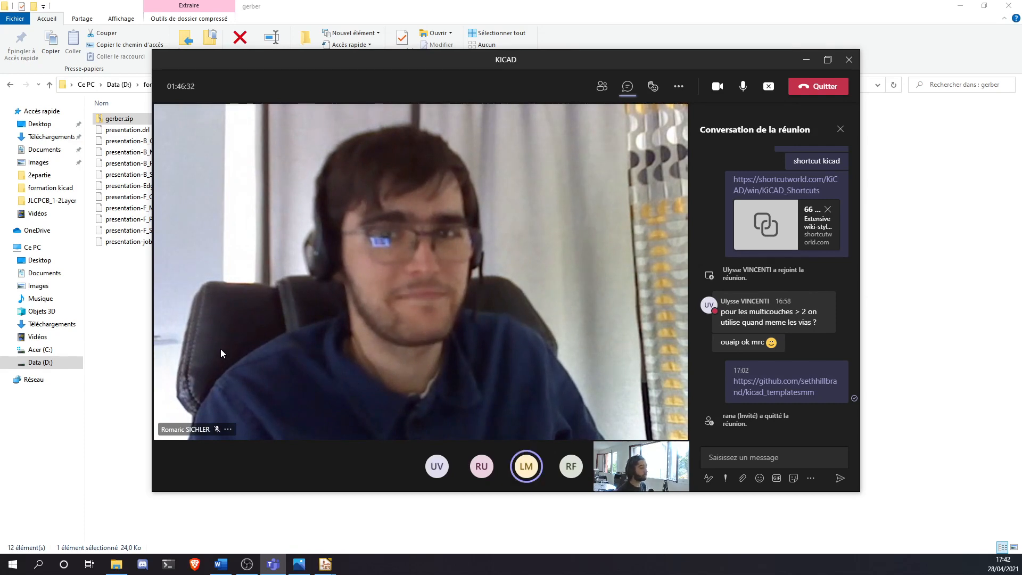
{"action": "left_click_drag", "start_coordinate": [530, 59], "coordinate": [541, 109]}
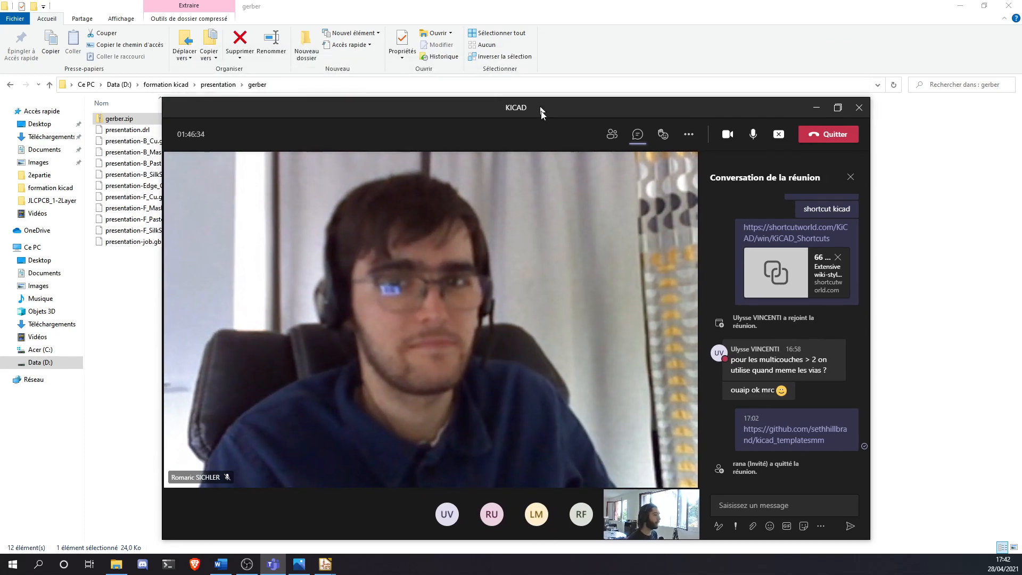
{"action": "double_click", "coordinate": [540, 109]}
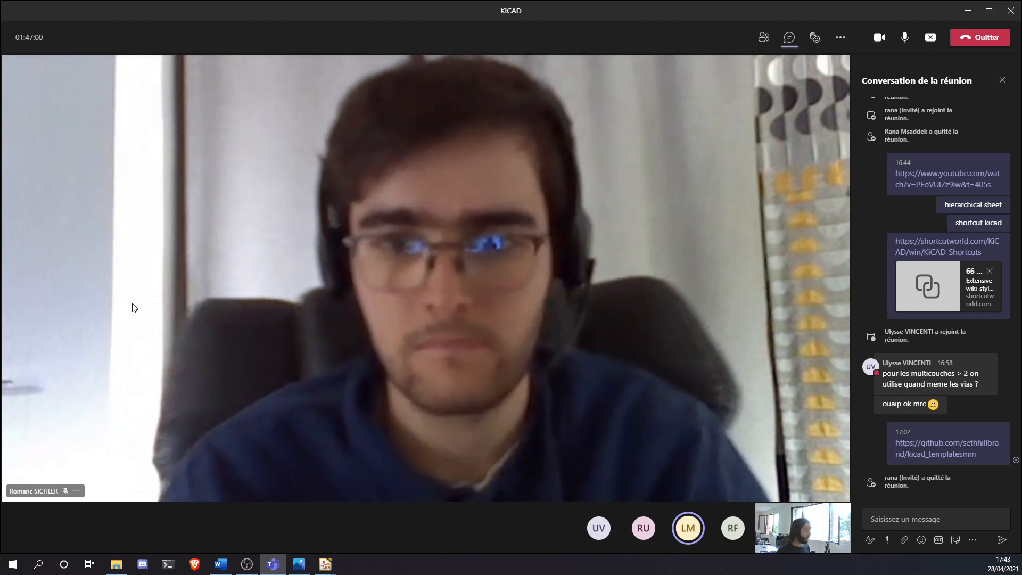
{"action": "key", "text": "alt+Tab"}
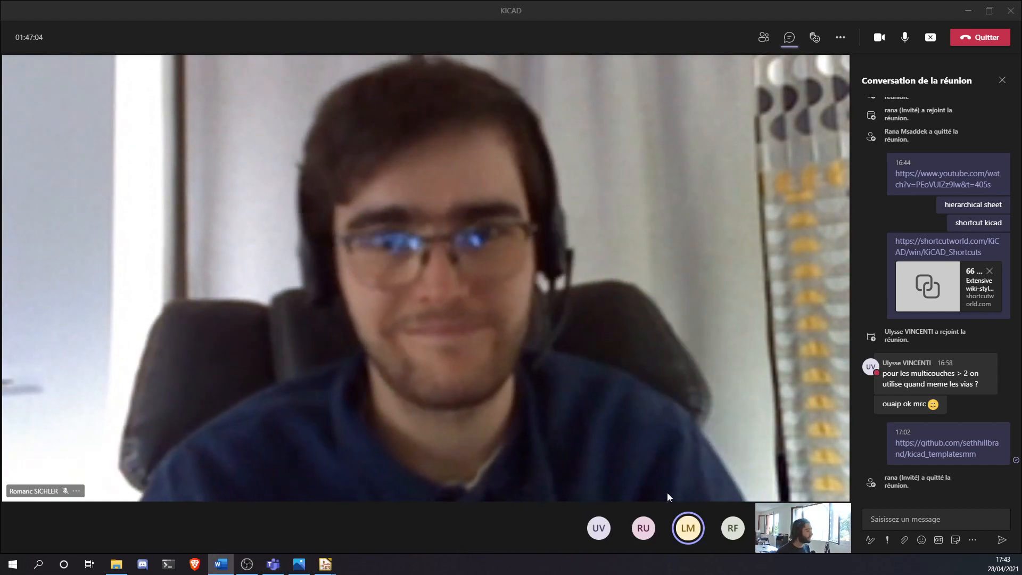
{"action": "key", "text": "alt+Tab"}
{"action": "type", "text": "https://www.snapeda.com/"}
{"action": "key", "text": "Return"}
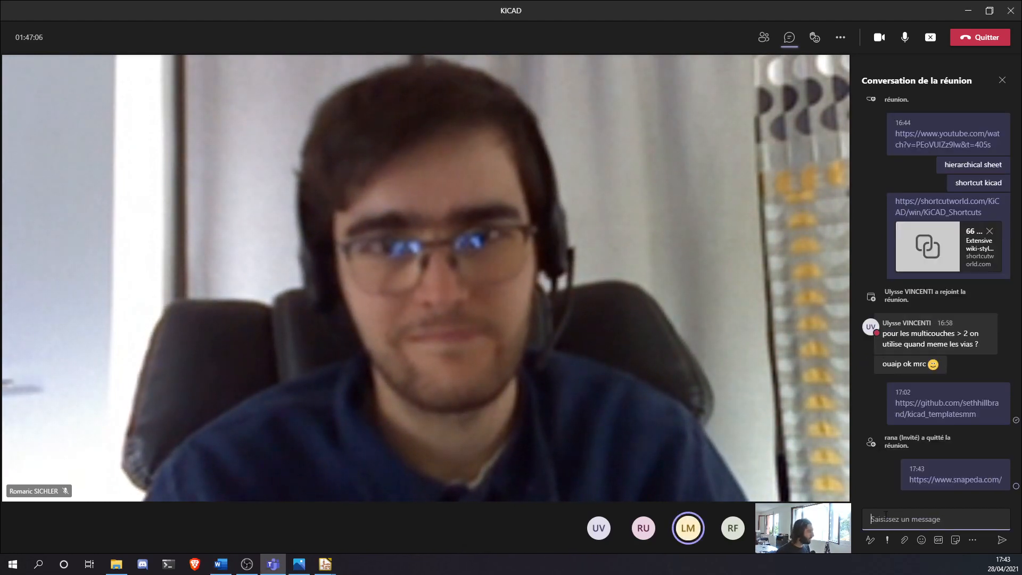
{"action": "left_click", "coordinate": [947, 480]}
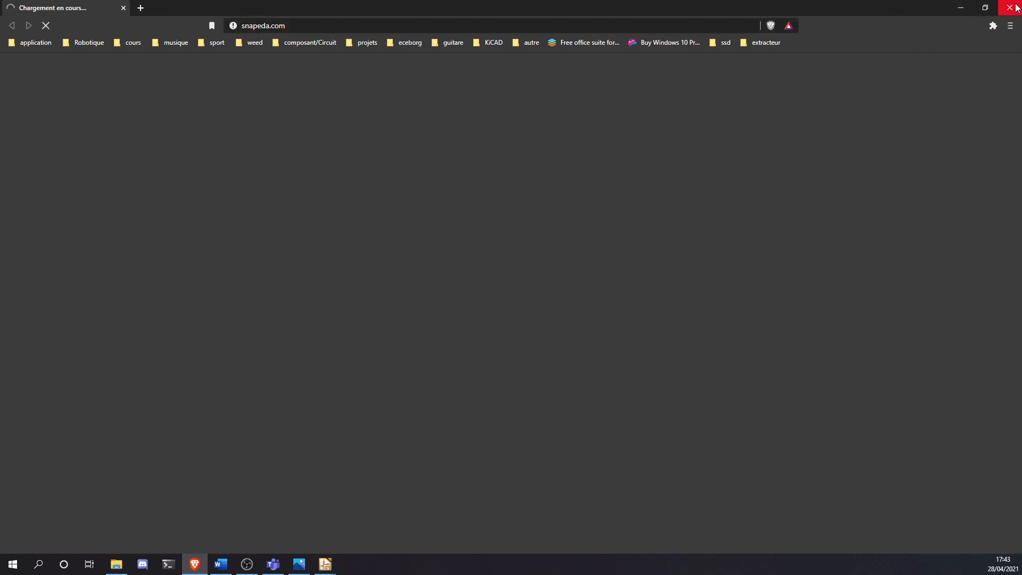
{"action": "left_click", "coordinate": [1010, 7]}
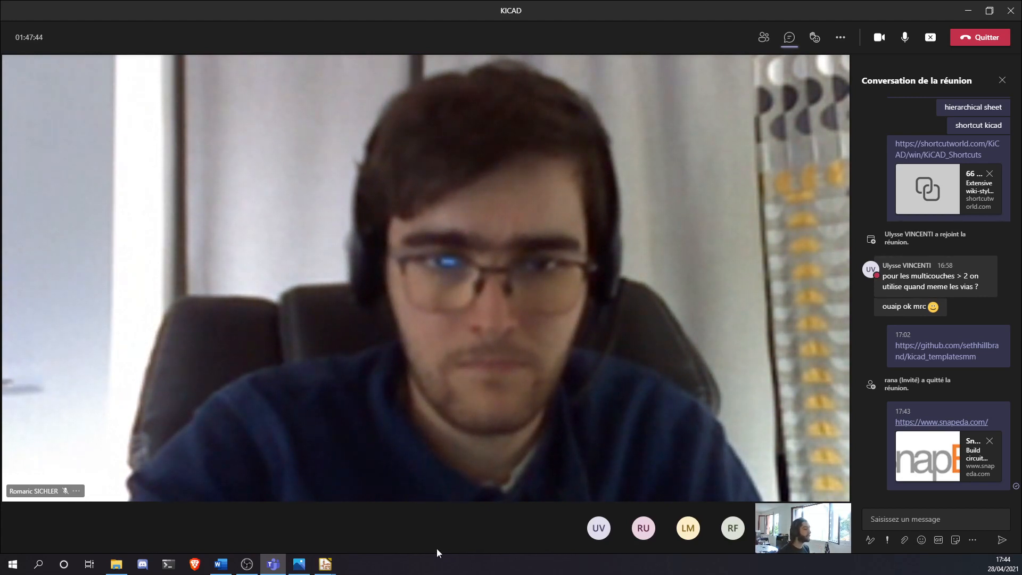
Open SnapEDA's ATMEGA88-20AU part page in the Brave browser from a "sna" address suggestion, and close the browser
{"action": "left_click", "coordinate": [327, 564]}
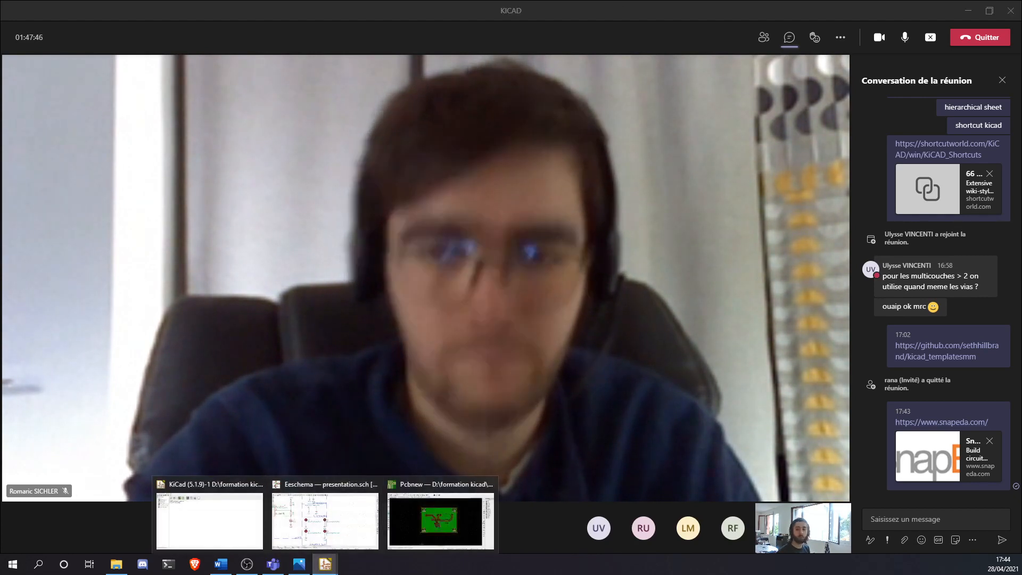
{"action": "left_click", "coordinate": [116, 564]}
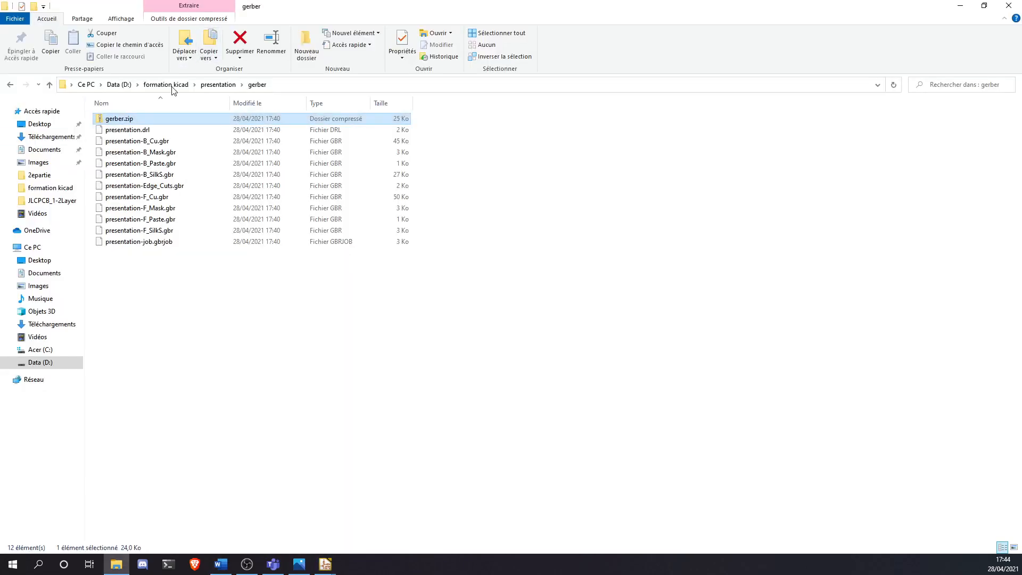
{"action": "left_click", "coordinate": [195, 564]}
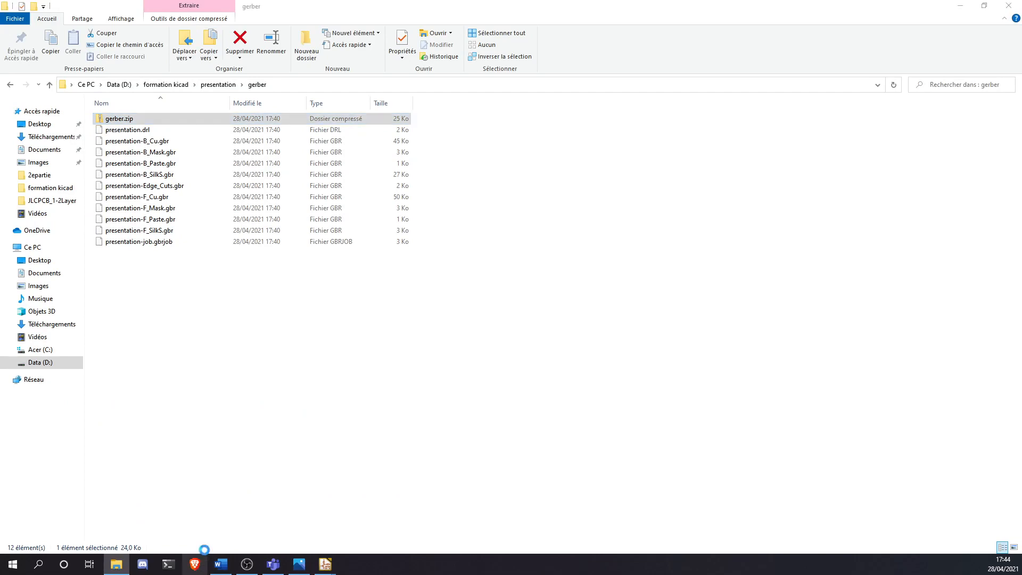
{"action": "type", "text": "sna"}
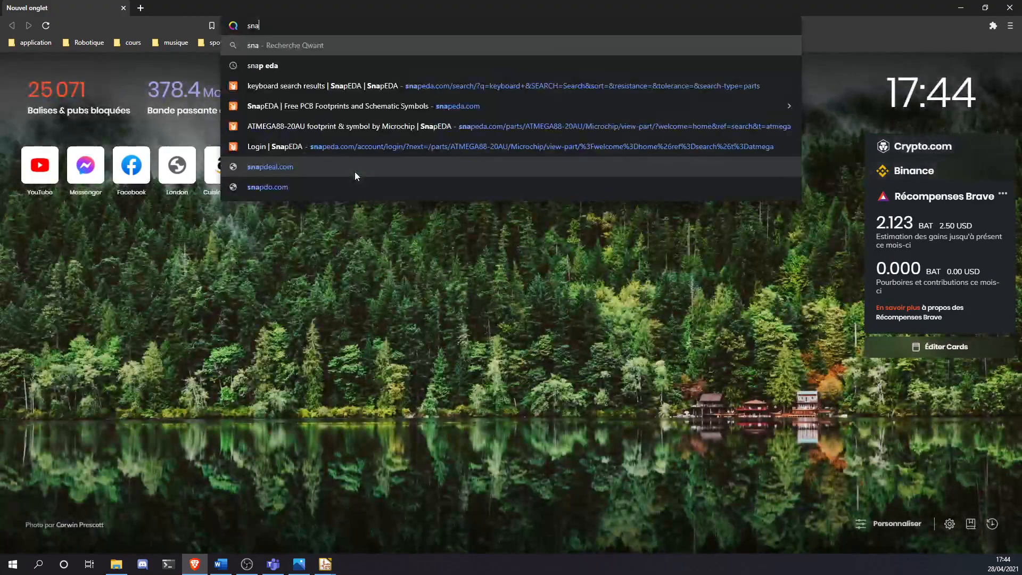
{"action": "key", "text": "Down"}
{"action": "key", "text": "Down"}
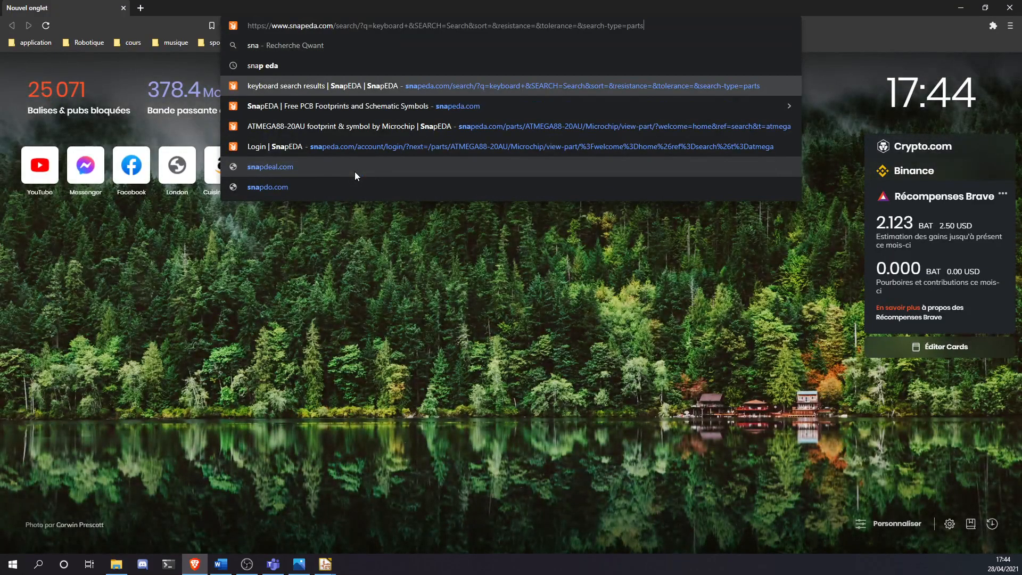
{"action": "key", "text": "Down"}
{"action": "key", "text": "Down"}
{"action": "key", "text": "Return"}
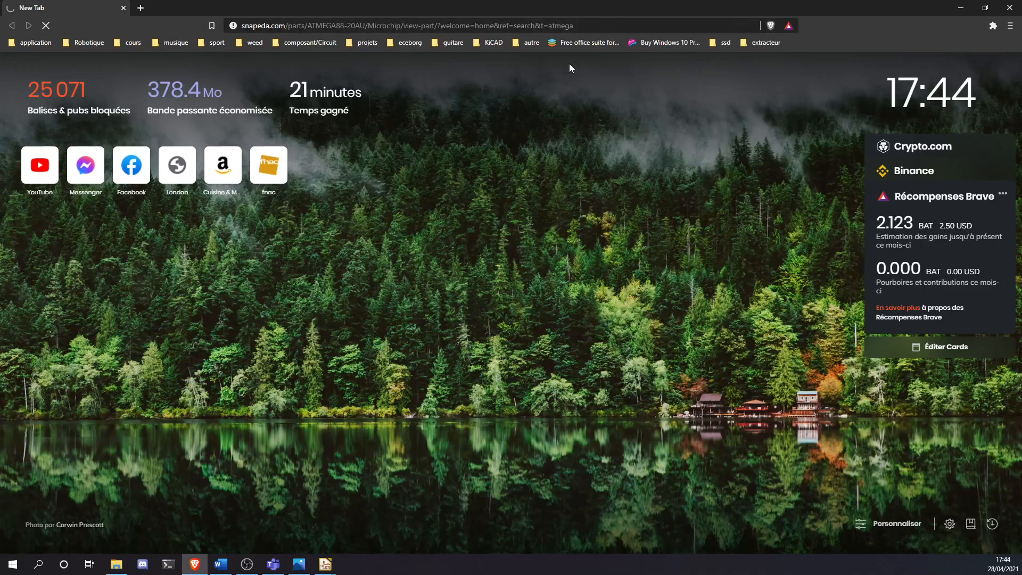
{"action": "left_click", "coordinate": [1009, 8]}
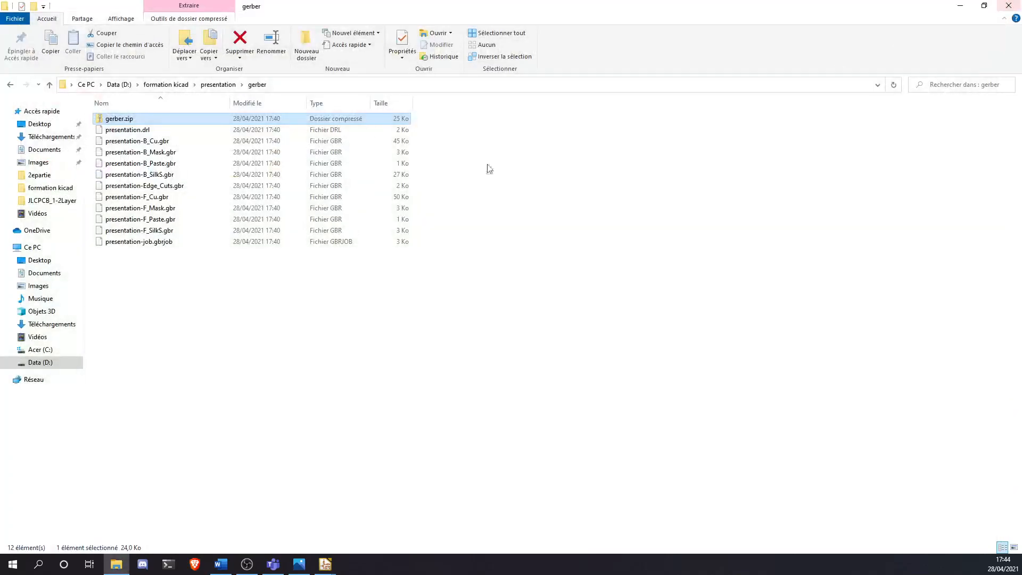
Switch to KiCad's board editor, dismiss the Plot dialog, save the presentation board, and close the editor
{"action": "left_click", "coordinate": [959, 5]}
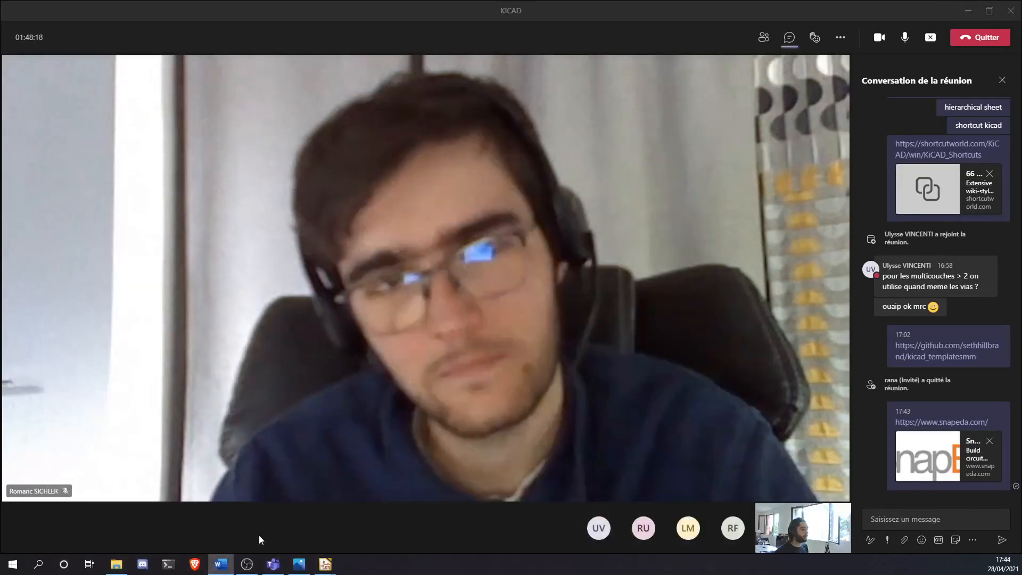
{"action": "mouse_move", "coordinate": [326, 564]}
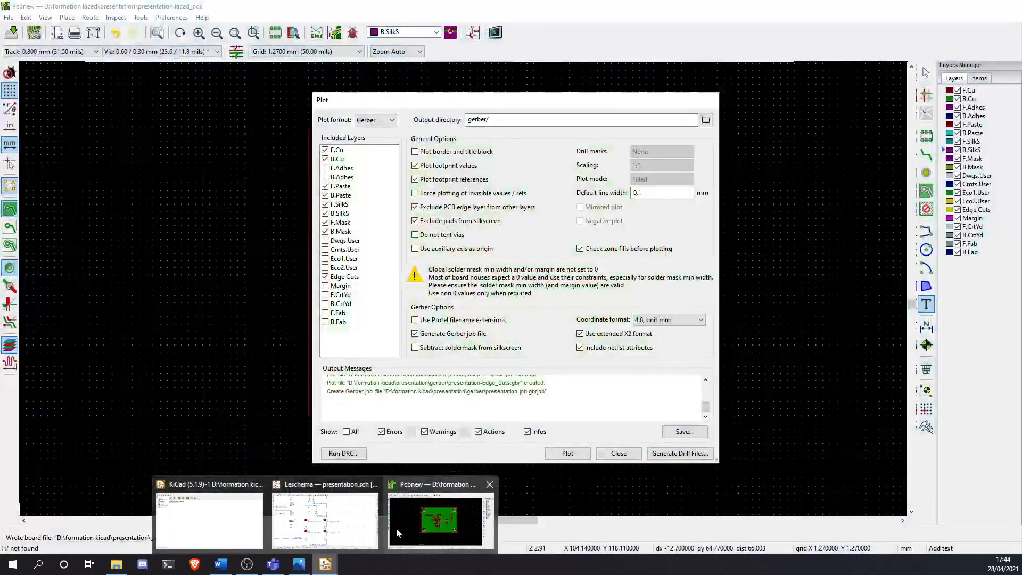
{"action": "left_click", "coordinate": [414, 528]}
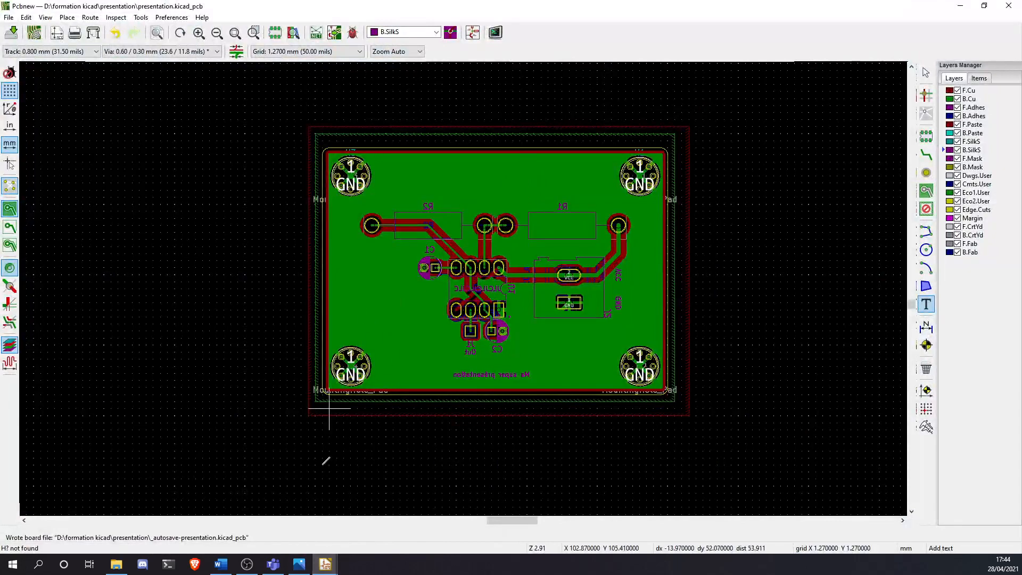
{"action": "left_click", "coordinate": [325, 564]}
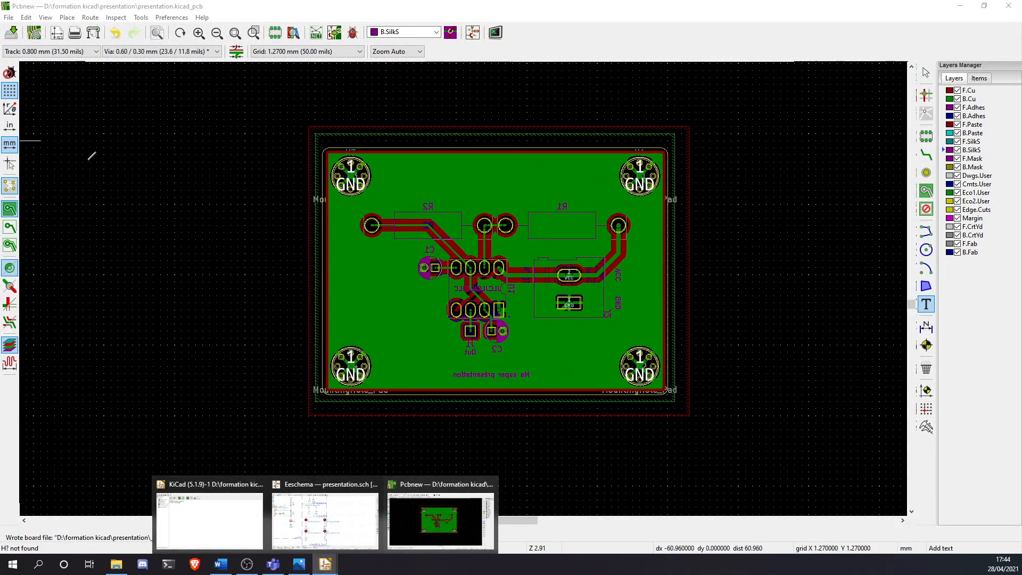
{"action": "left_click", "coordinate": [11, 33]}
{"action": "left_click", "coordinate": [1008, 6]}
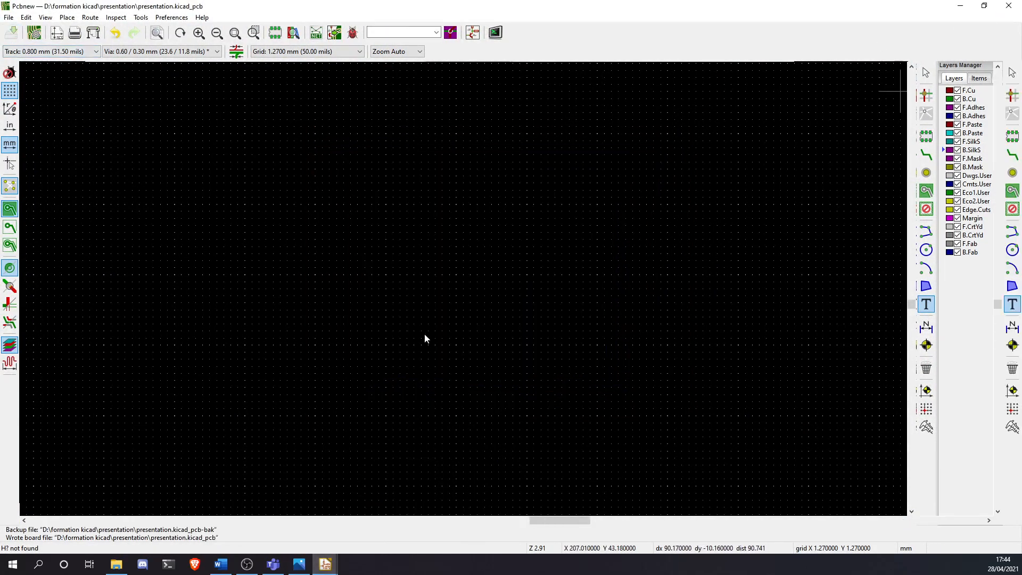
Save the presentation schematic, and close the schematic editor and the KiCad project window
{"action": "left_click", "coordinate": [325, 564]}
{"action": "left_click", "coordinate": [381, 519]}
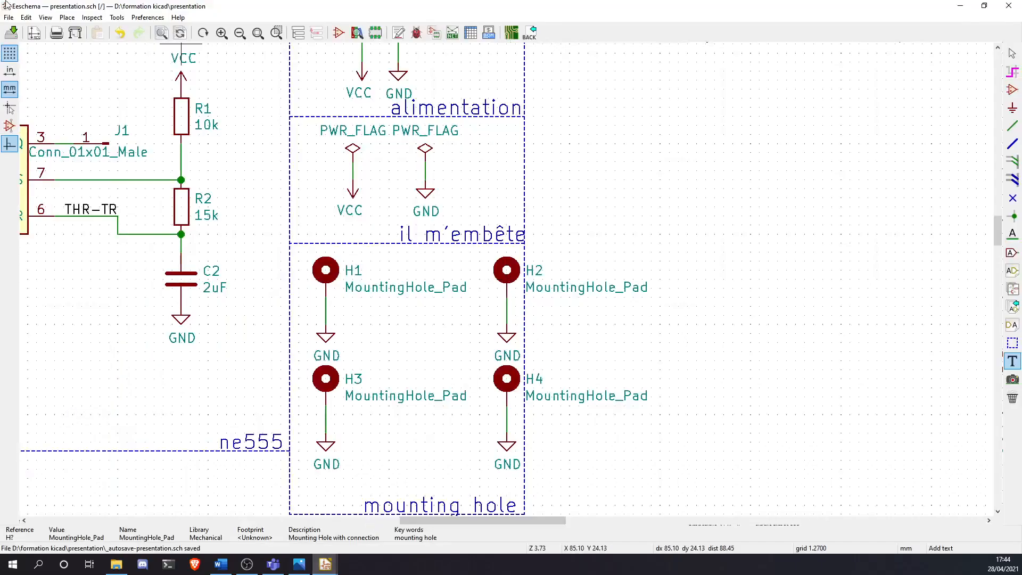
{"action": "left_click", "coordinate": [11, 32]}
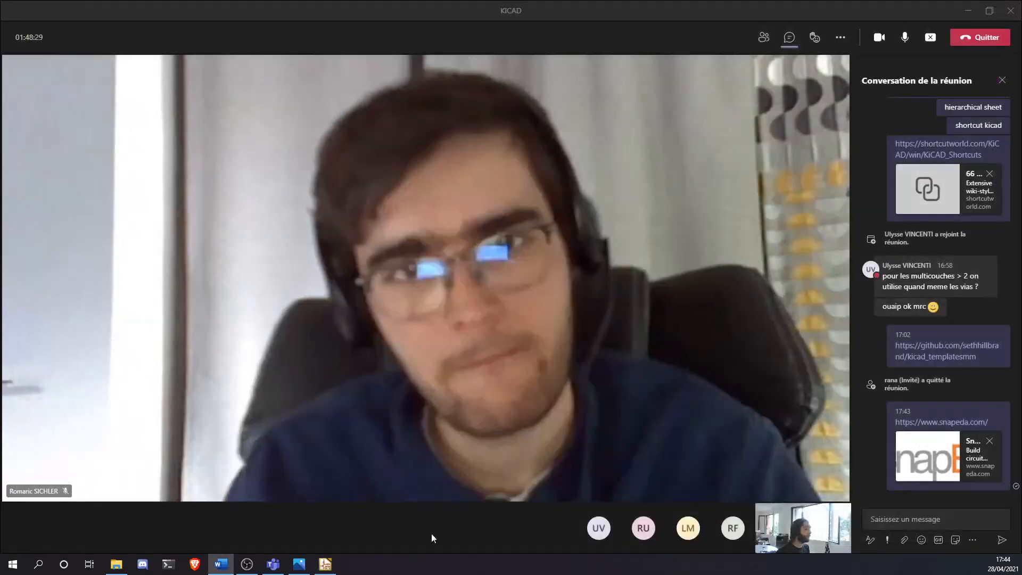
{"action": "left_click", "coordinate": [332, 565]}
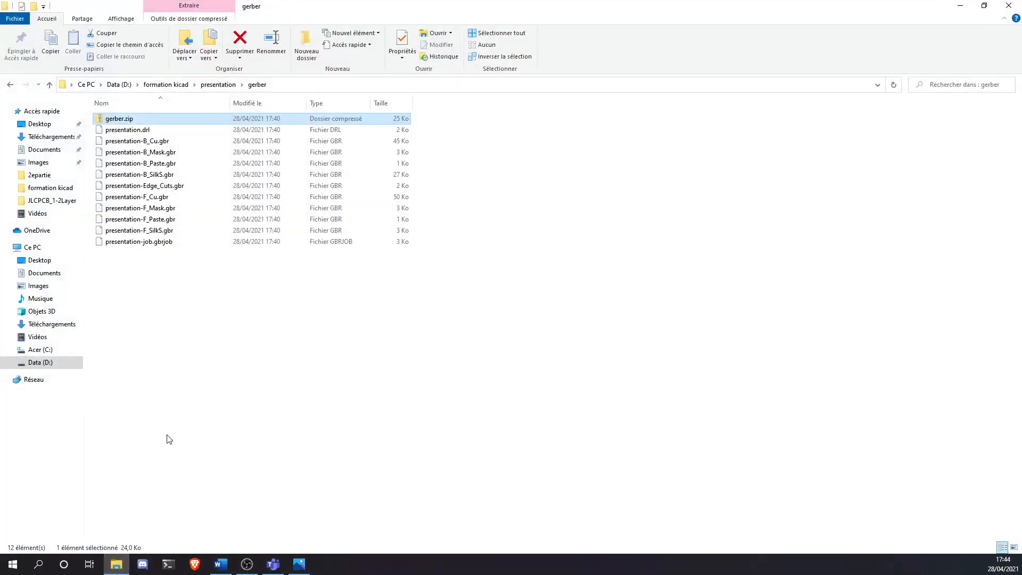
Browse in File Explorer to the KiCAD folder of the keyboard project, under divers and projet perso on Data (D:)
{"action": "left_click", "coordinate": [168, 87]}
{"action": "left_click", "coordinate": [119, 86]}
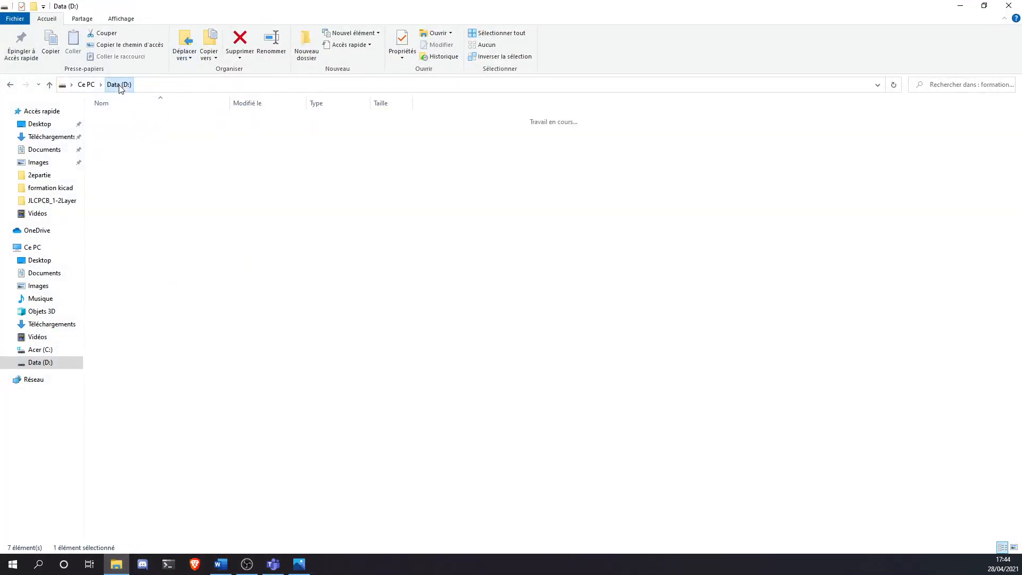
{"action": "double_click", "coordinate": [125, 132]}
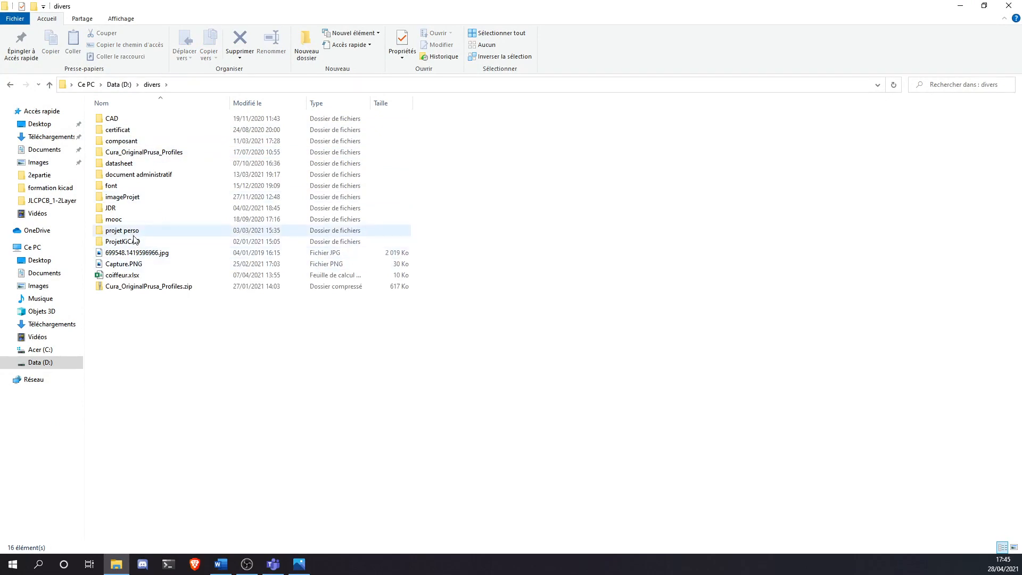
{"action": "double_click", "coordinate": [133, 233]}
{"action": "double_click", "coordinate": [133, 142]}
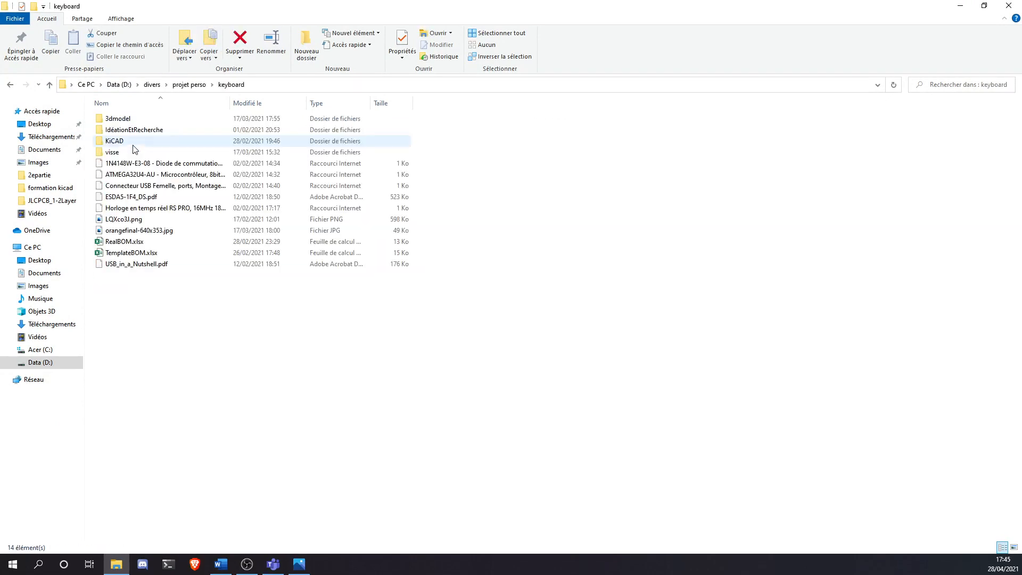
{"action": "double_click", "coordinate": [136, 140]}
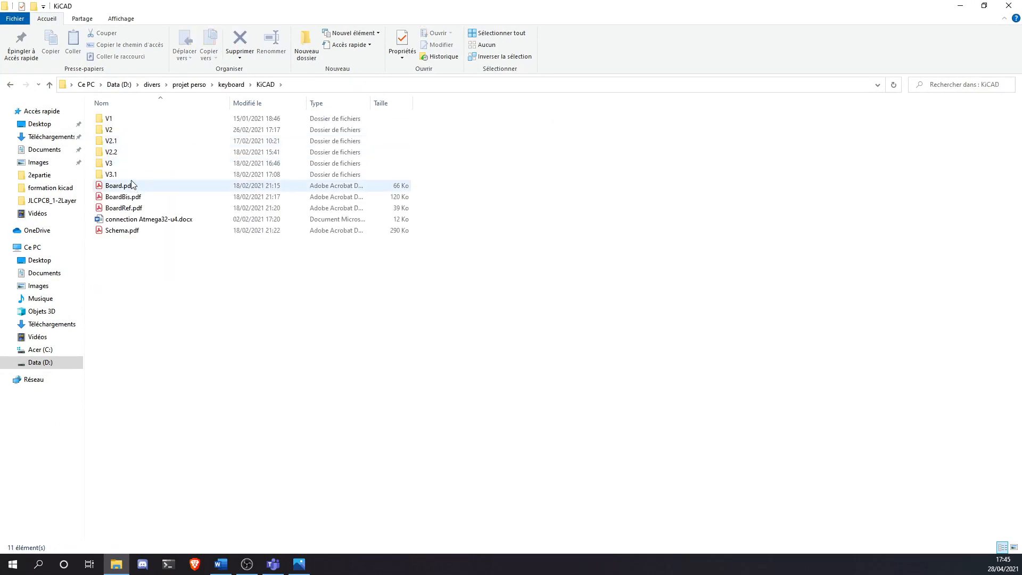
Open the KiCad project V2.pro from the V2 folder inside V3.1
{"action": "double_click", "coordinate": [132, 174]}
{"action": "left_click", "coordinate": [141, 123]}
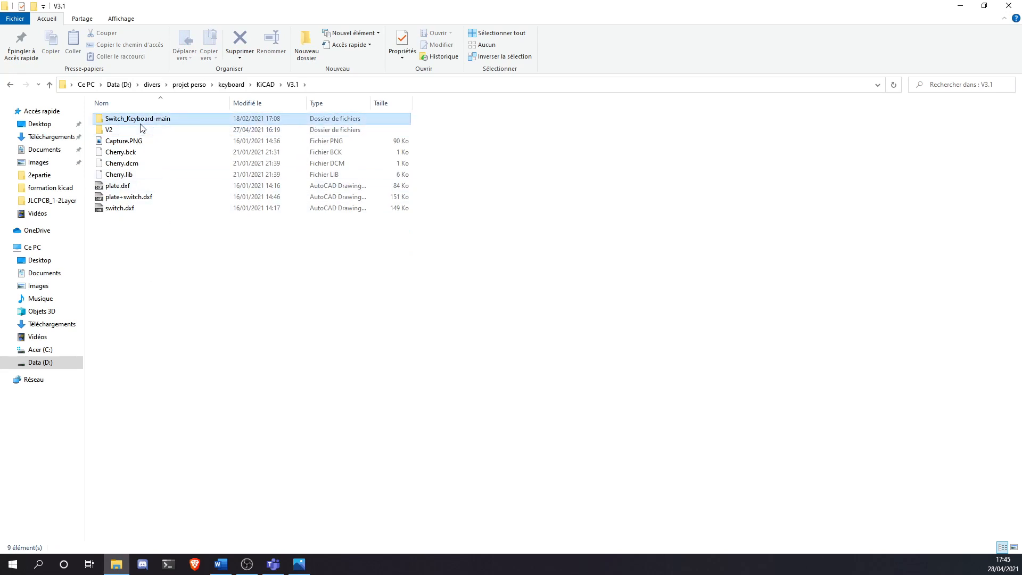
{"action": "double_click", "coordinate": [136, 129]}
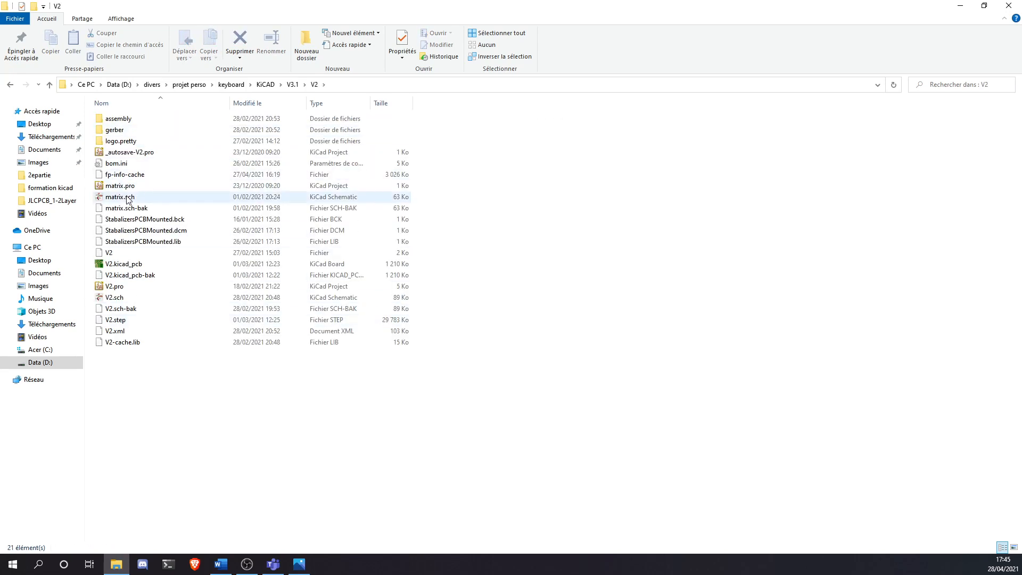
{"action": "left_click", "coordinate": [142, 154]}
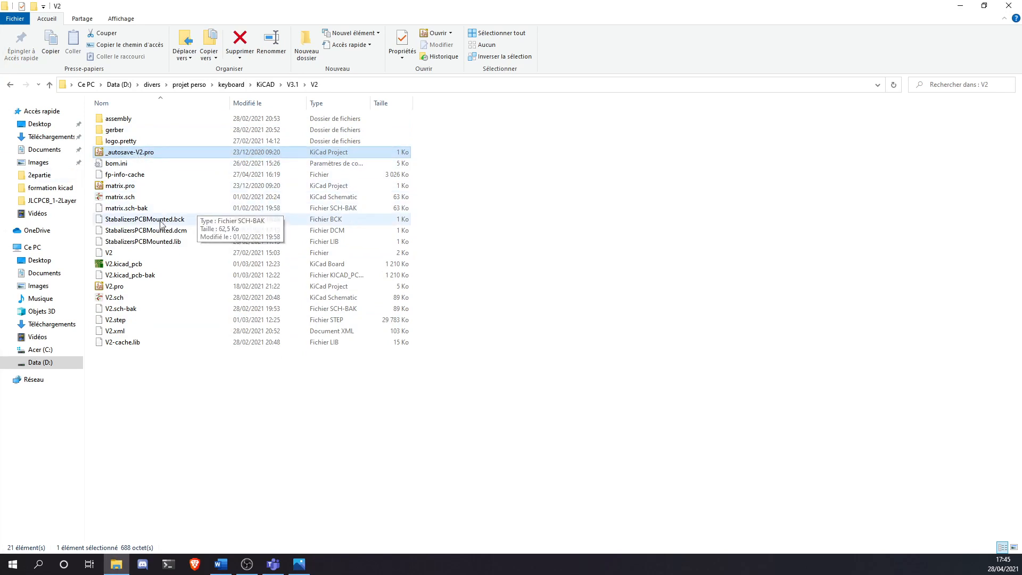
{"action": "double_click", "coordinate": [115, 286]}
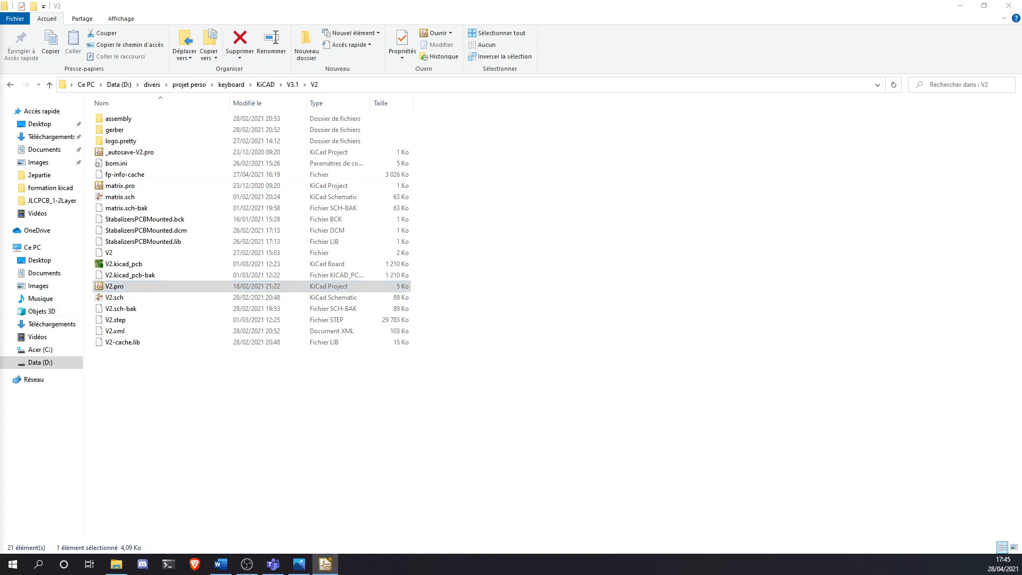
Open the V2.sch schematic and examine the ATmega 32u4, Usb C connector and USB_to_µC_protection blocks and the design notes
{"action": "double_click", "coordinate": [44, 120]}
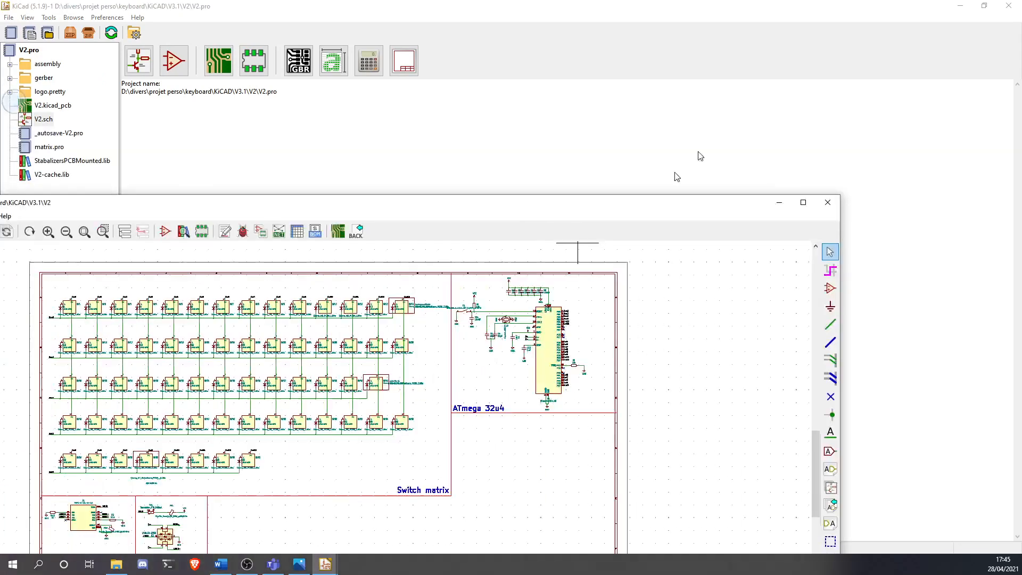
{"action": "scroll", "coordinate": [506, 285], "scroll_direction": "up", "scroll_amount": 3}
{"action": "scroll", "coordinate": [505, 285], "scroll_direction": "down", "scroll_amount": 1}
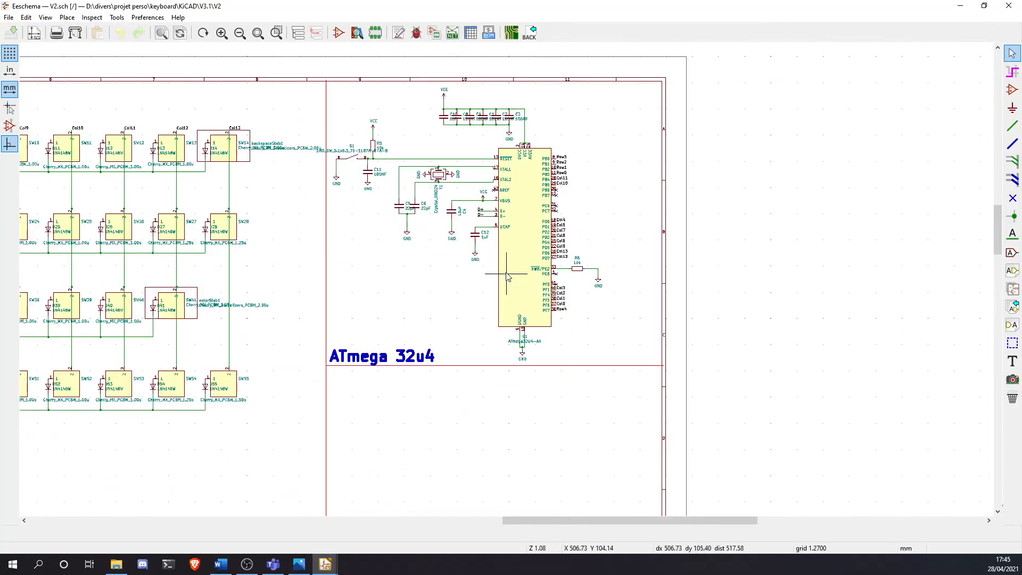
{"action": "scroll", "coordinate": [503, 274], "scroll_direction": "down", "scroll_amount": 5}
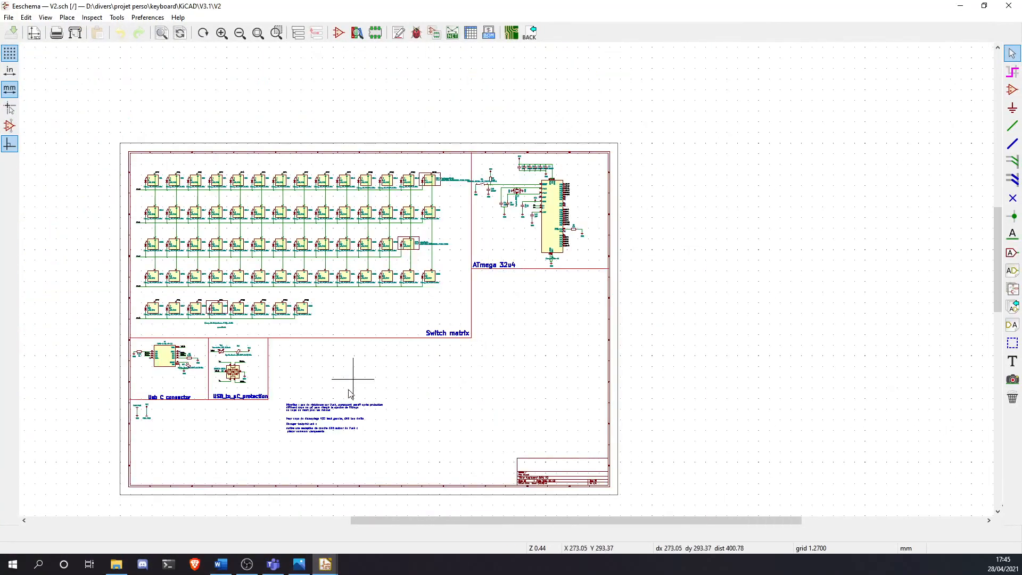
{"action": "scroll", "coordinate": [350, 394], "scroll_direction": "up", "scroll_amount": 5}
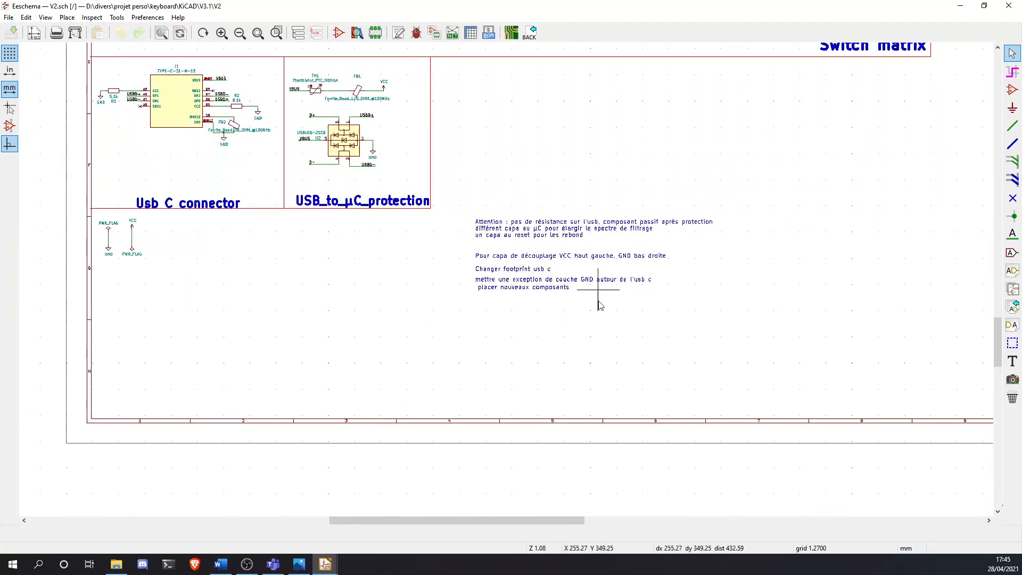
{"action": "middle_click_drag", "start_coordinate": [455, 228], "coordinate": [598, 399]}
{"action": "scroll", "coordinate": [484, 367], "scroll_direction": "up", "scroll_amount": 1}
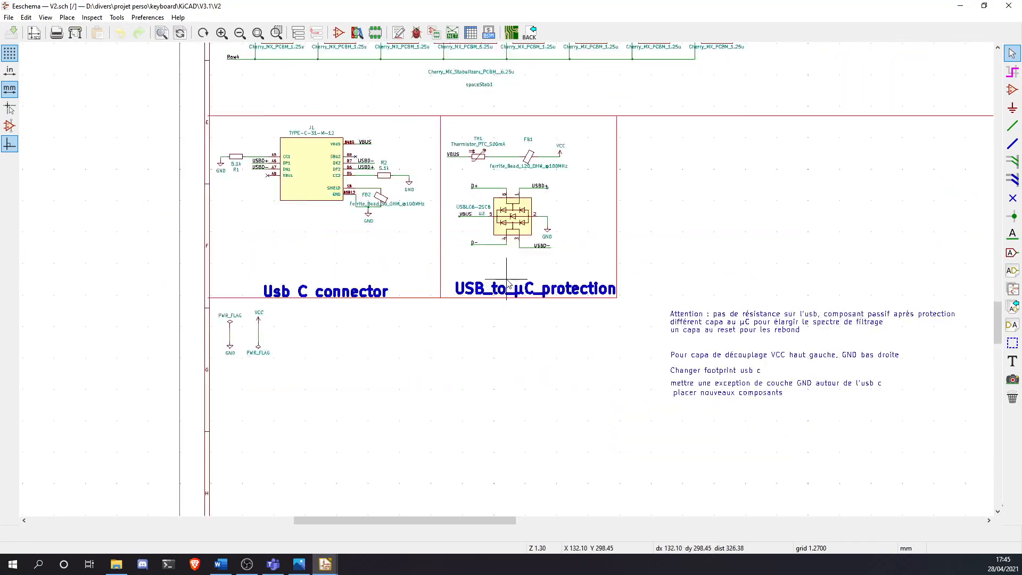
{"action": "scroll", "coordinate": [506, 281], "scroll_direction": "up", "scroll_amount": 3}
{"action": "scroll", "coordinate": [506, 281], "scroll_direction": "down", "scroll_amount": 3}
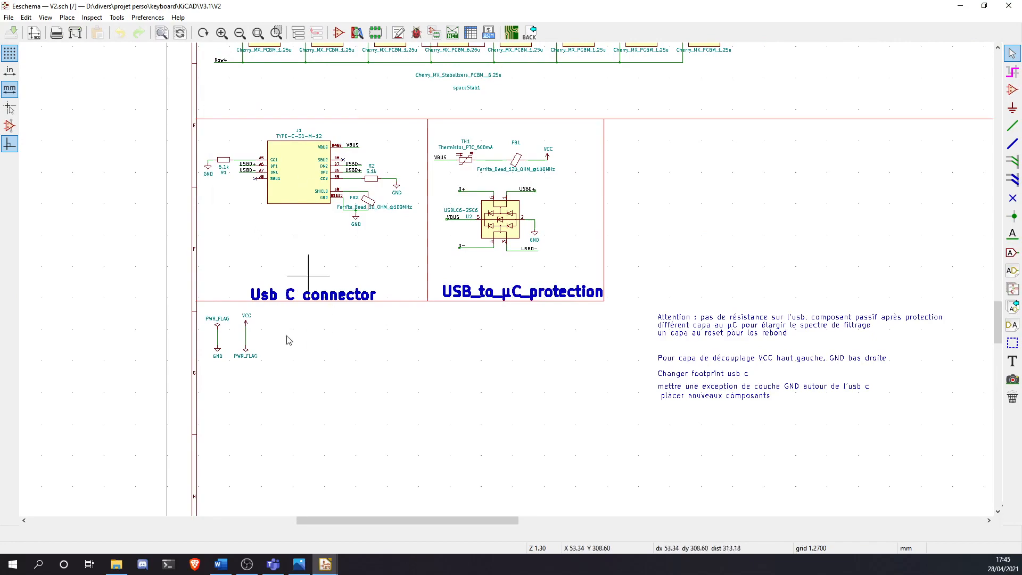
Examine the switch matrix's rows and columns, including the diodes and Cherry MX switches at the column labels
{"action": "middle_click_drag", "start_coordinate": [369, 203], "coordinate": [334, 465]}
{"action": "scroll", "coordinate": [387, 255], "scroll_direction": "down", "scroll_amount": 1}
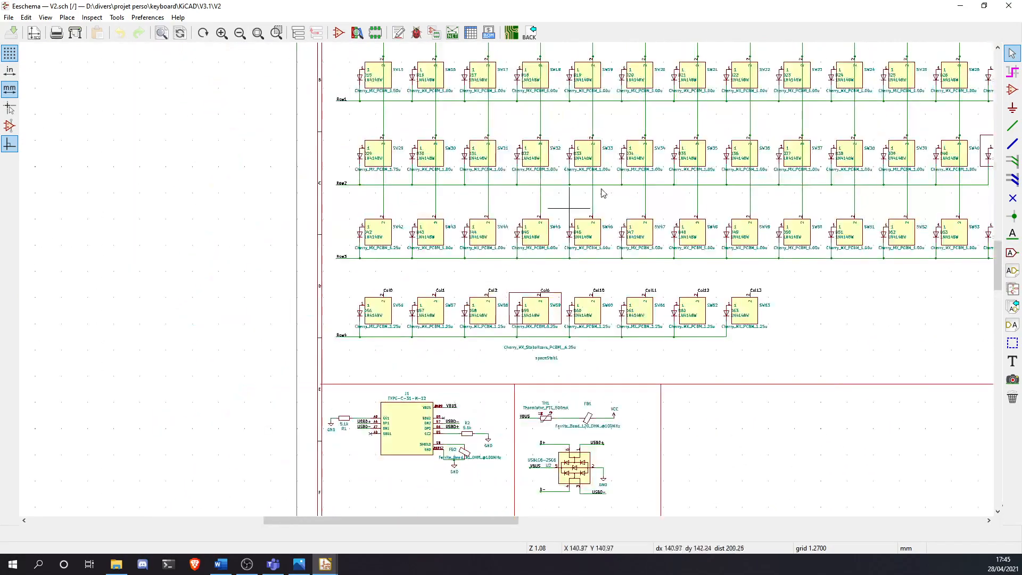
{"action": "middle_click_drag", "start_coordinate": [590, 185], "coordinate": [376, 356]}
{"action": "scroll", "coordinate": [378, 356], "scroll_direction": "down", "scroll_amount": 1}
{"action": "scroll", "coordinate": [502, 153], "scroll_direction": "up", "scroll_amount": 5}
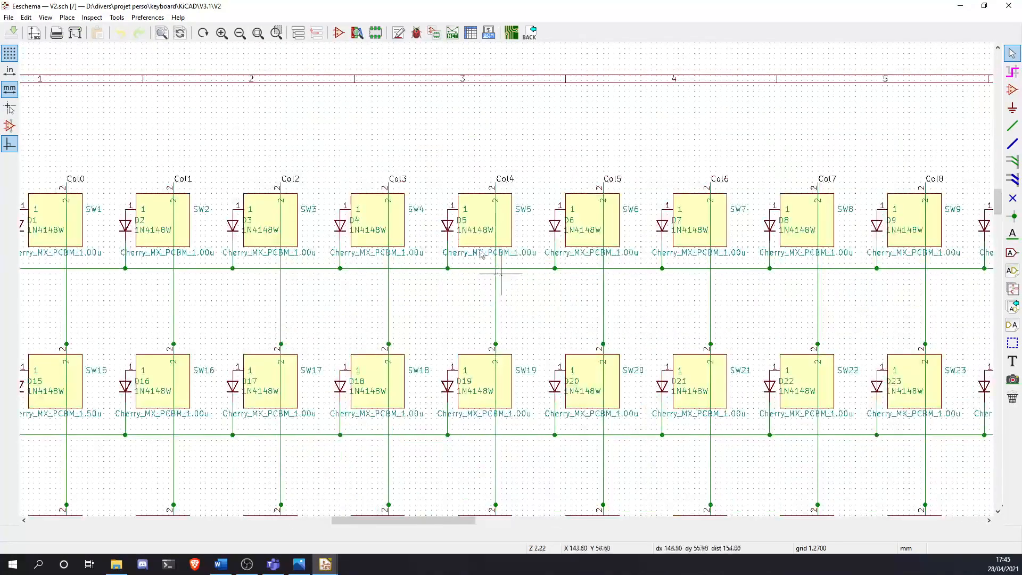
{"action": "scroll", "coordinate": [463, 343], "scroll_direction": "down", "scroll_amount": 4}
{"action": "scroll", "coordinate": [461, 253], "scroll_direction": "up", "scroll_amount": 4}
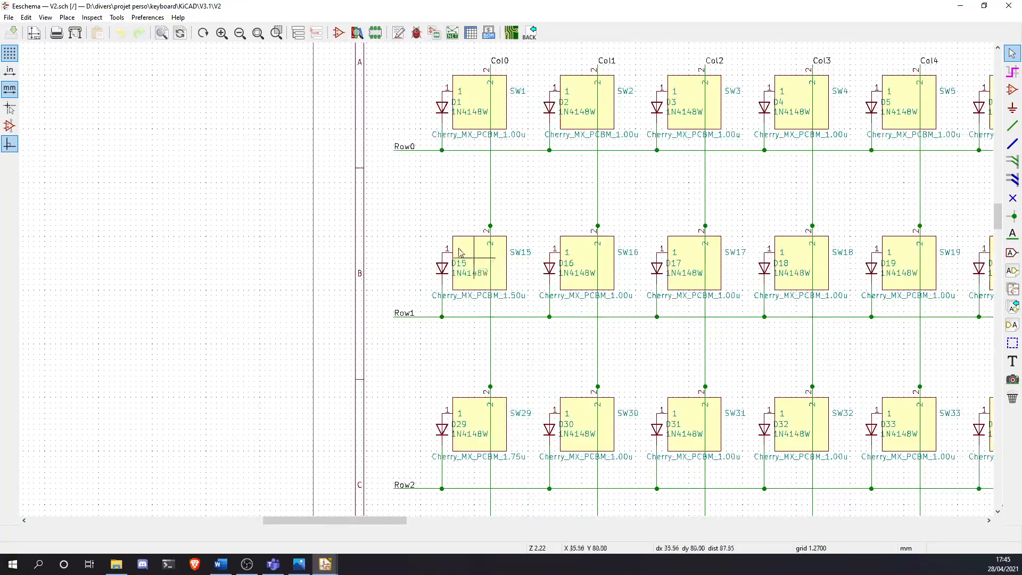
{"action": "scroll", "coordinate": [502, 285], "scroll_direction": "down", "scroll_amount": 4}
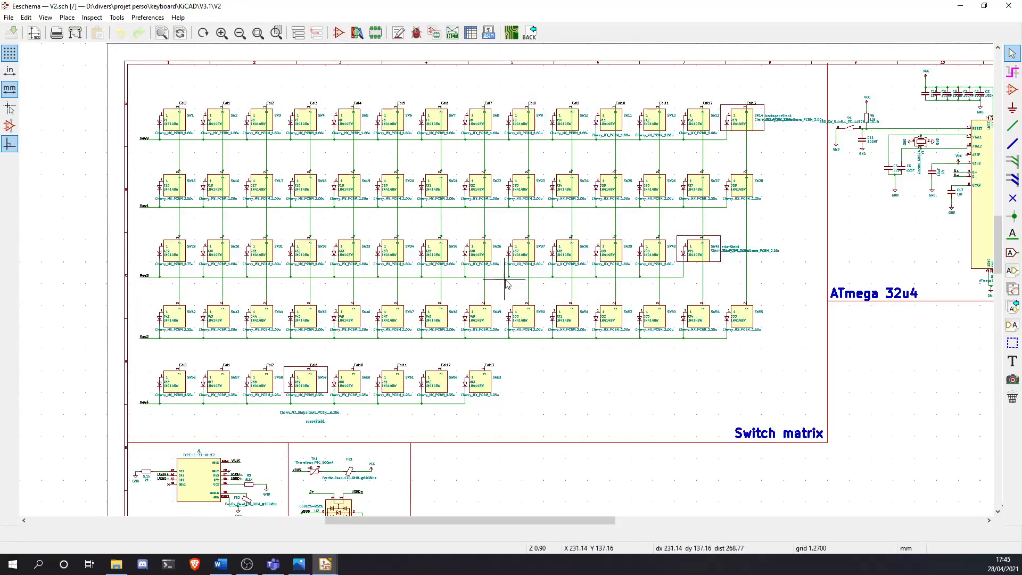
Look over the whole keyboard sheet, from the switch matrix to the ATmega 32u4 block and the USB sections
{"action": "scroll", "coordinate": [159, 143], "scroll_direction": "down", "scroll_amount": 1}
{"action": "middle_click_drag", "start_coordinate": [717, 350], "coordinate": [270, 94]}
{"action": "scroll", "coordinate": [287, 148], "scroll_direction": "down", "scroll_amount": 1}
{"action": "scroll", "coordinate": [508, 284], "scroll_direction": "up", "scroll_amount": 1}
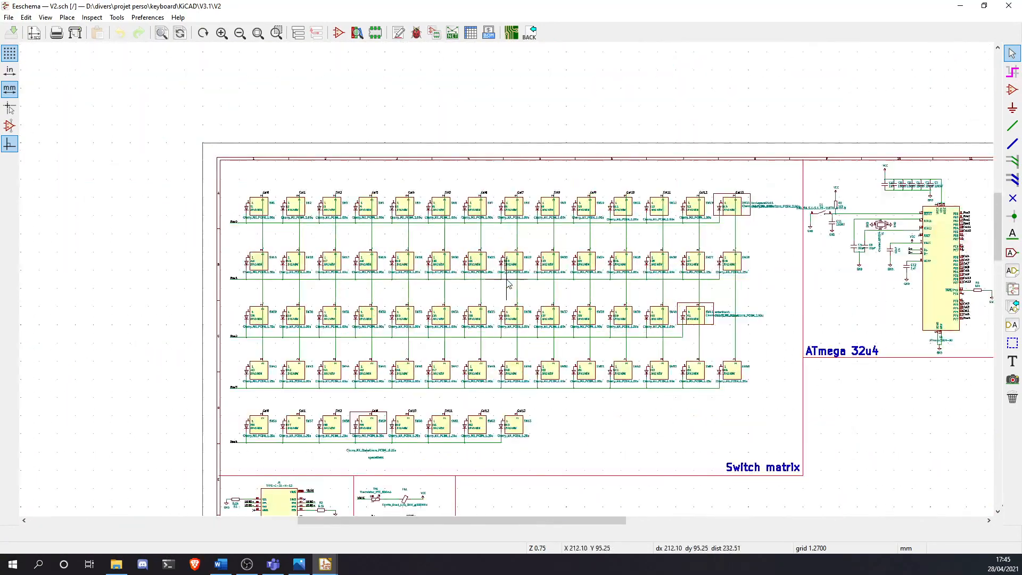
{"action": "middle_click_drag", "start_coordinate": [713, 360], "coordinate": [563, 224]}
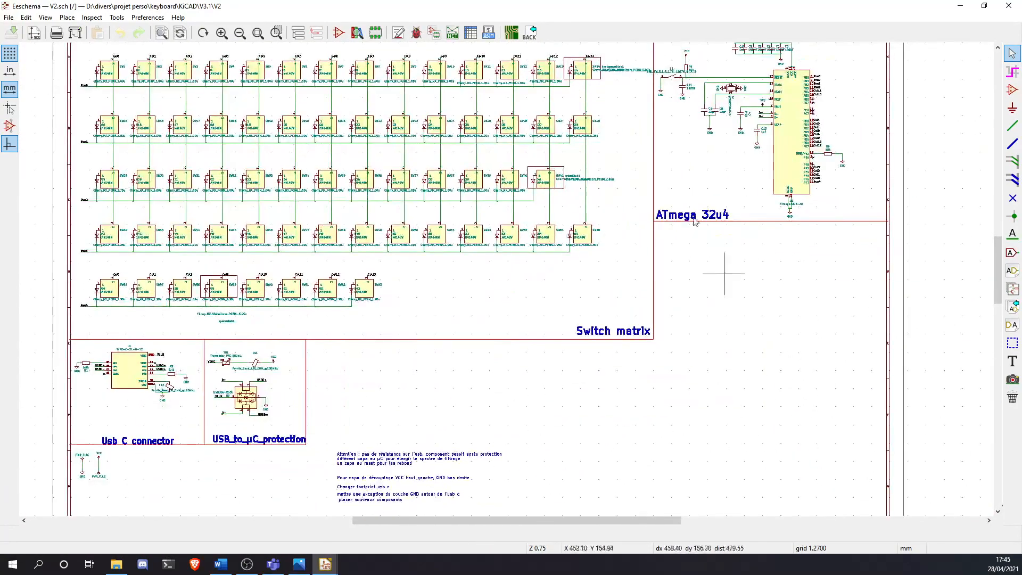
{"action": "middle_click_drag", "start_coordinate": [80, 74], "coordinate": [203, 256]}
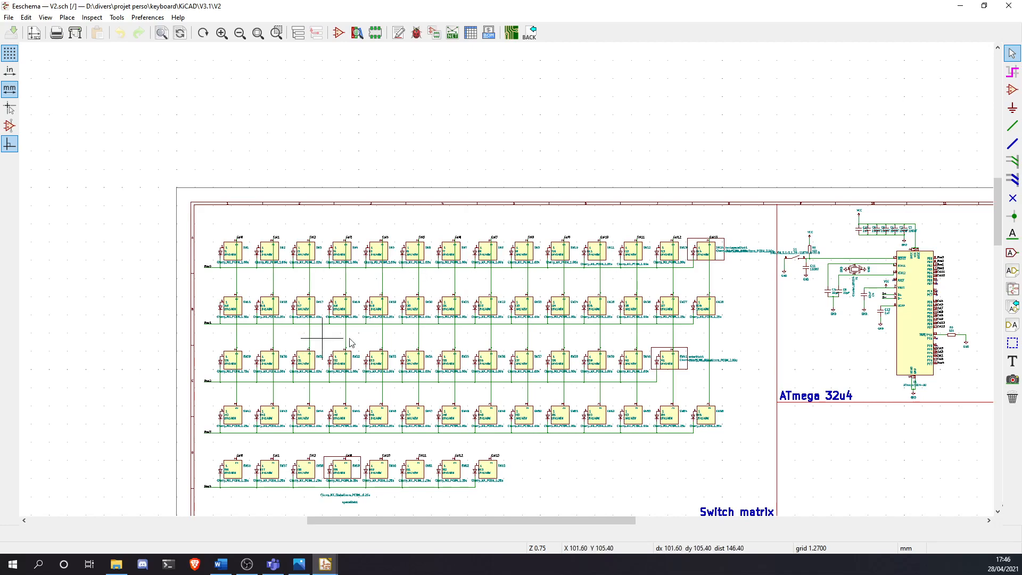
{"action": "scroll", "coordinate": [580, 284], "scroll_direction": "up", "scroll_amount": 3}
{"action": "scroll", "coordinate": [507, 287], "scroll_direction": "down", "scroll_amount": 2}
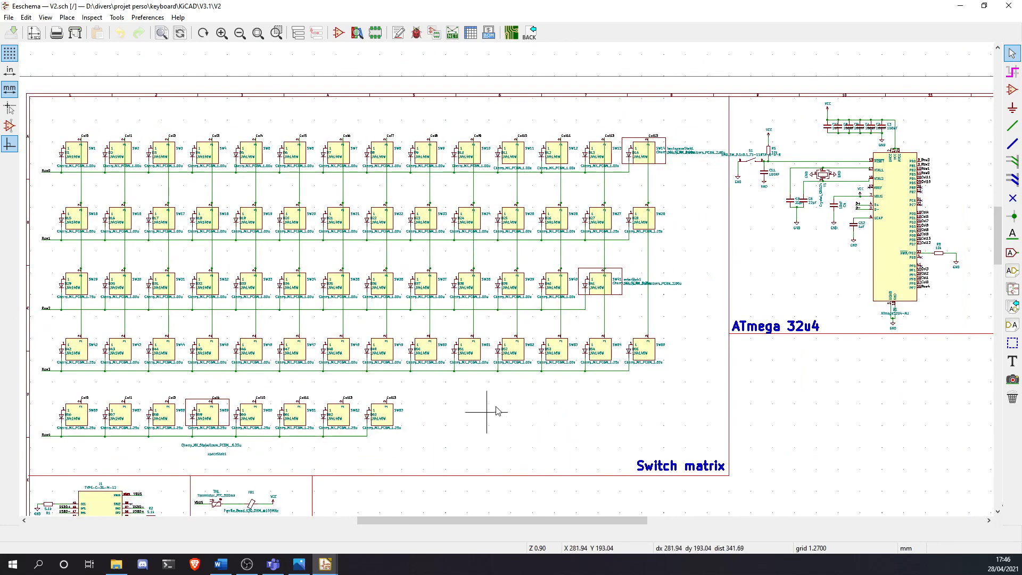
{"action": "middle_click_drag", "start_coordinate": [495, 412], "coordinate": [422, 216]}
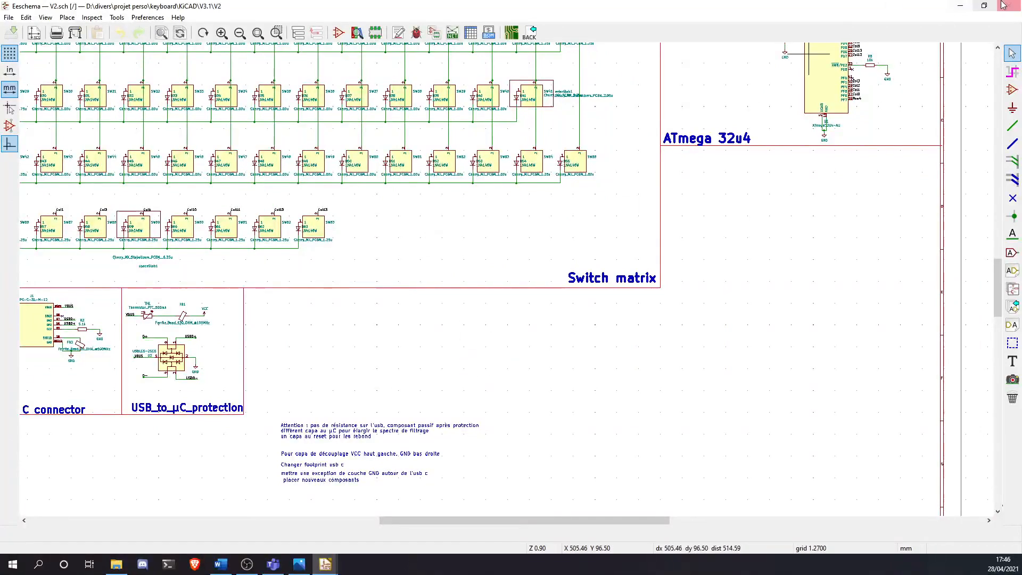
Close the V2 schematic and its KiCad project window, and go back up to the projet perso folder in File Explorer
{"action": "left_click", "coordinate": [1007, 5]}
{"action": "left_click", "coordinate": [1008, 5]}
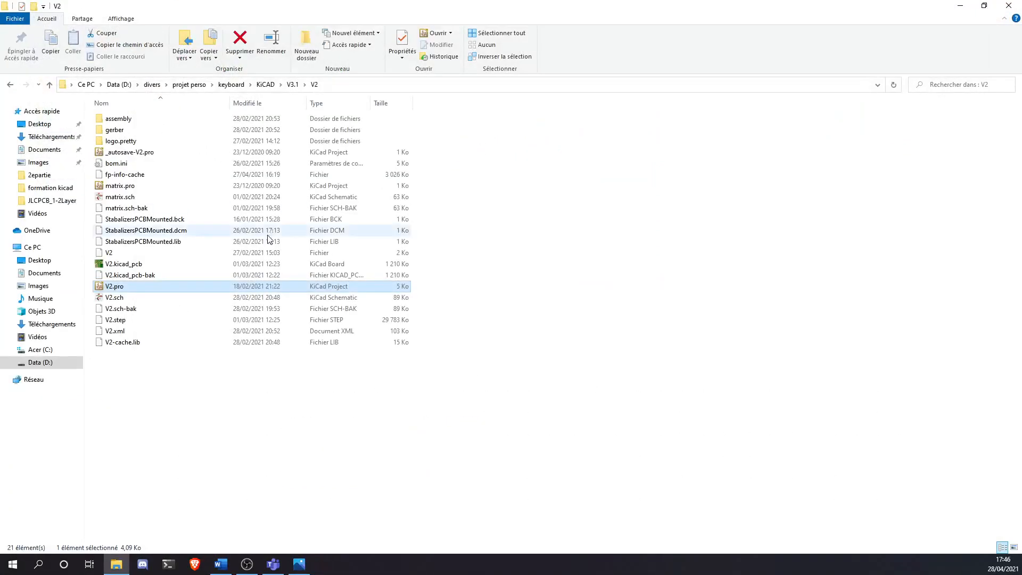
{"action": "left_click", "coordinate": [262, 84]}
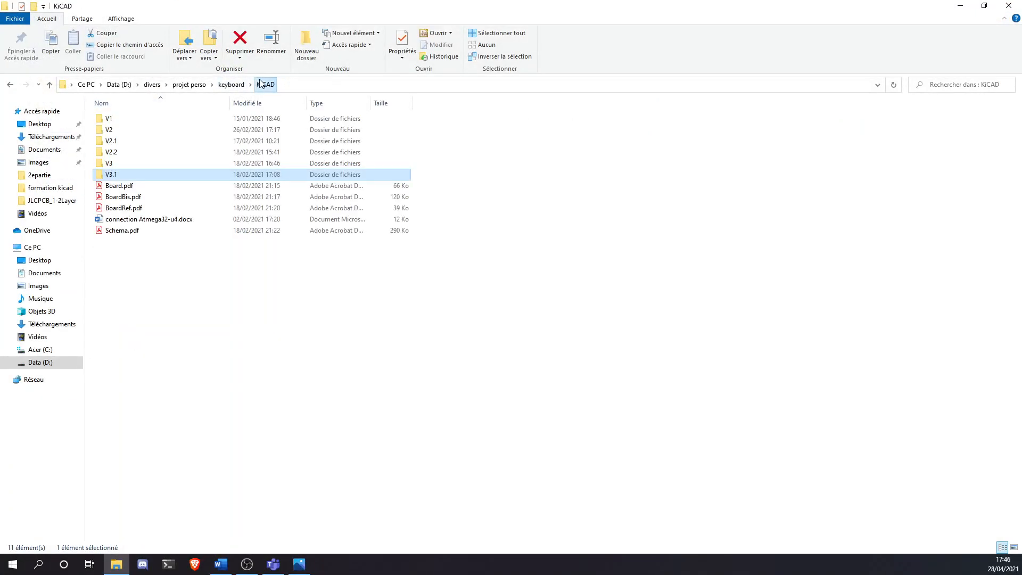
{"action": "left_click", "coordinate": [231, 84]}
{"action": "left_click", "coordinate": [188, 85]}
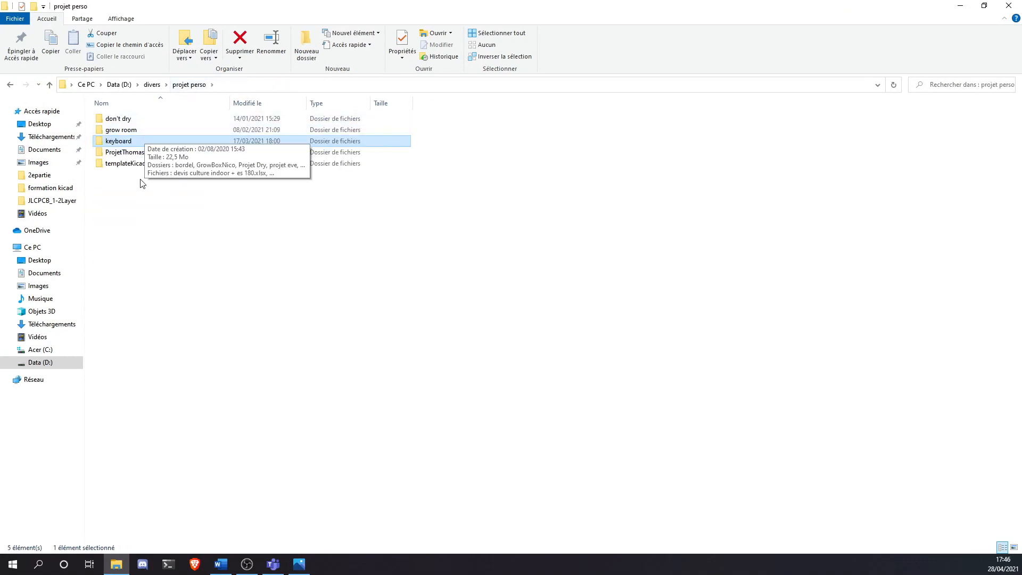
Open the KiCad project SchemaStandardMCP4822.pro from the SchémaStandardV2 folder of the other personal project with a KiCAD subfolder
{"action": "double_click", "coordinate": [145, 153]}
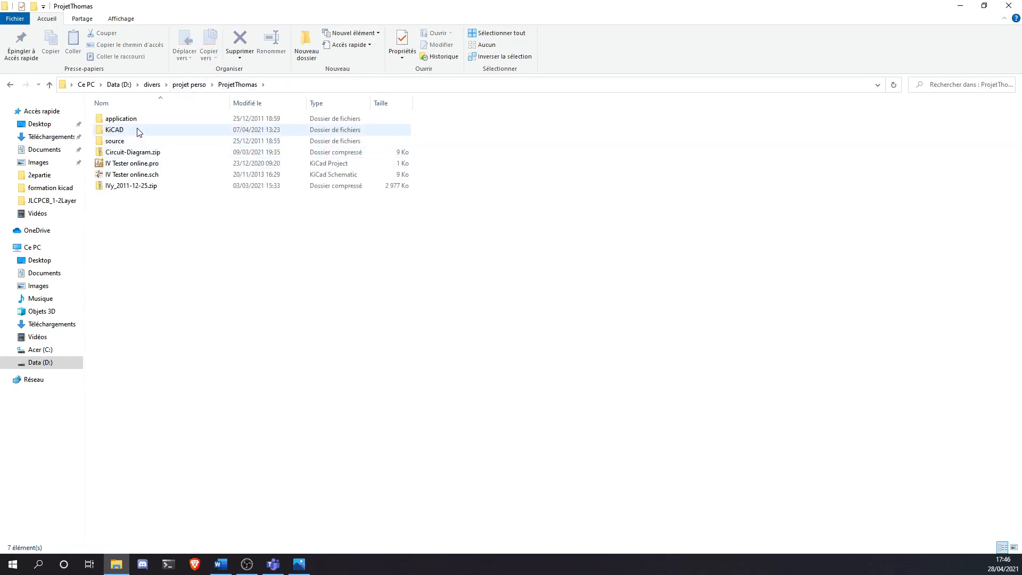
{"action": "double_click", "coordinate": [137, 129]}
{"action": "double_click", "coordinate": [142, 153]}
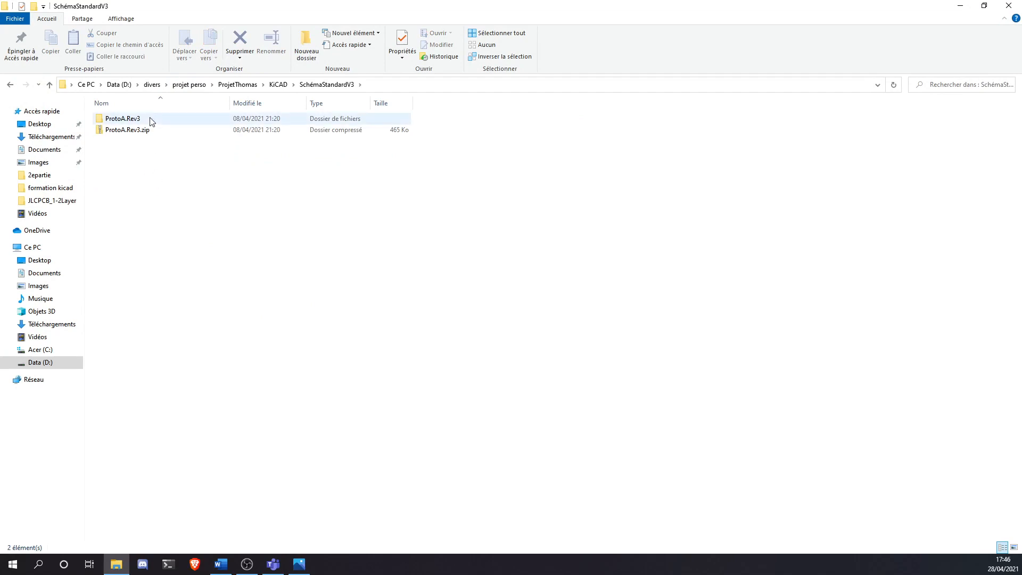
{"action": "left_click", "coordinate": [10, 84]}
{"action": "left_click", "coordinate": [140, 142]}
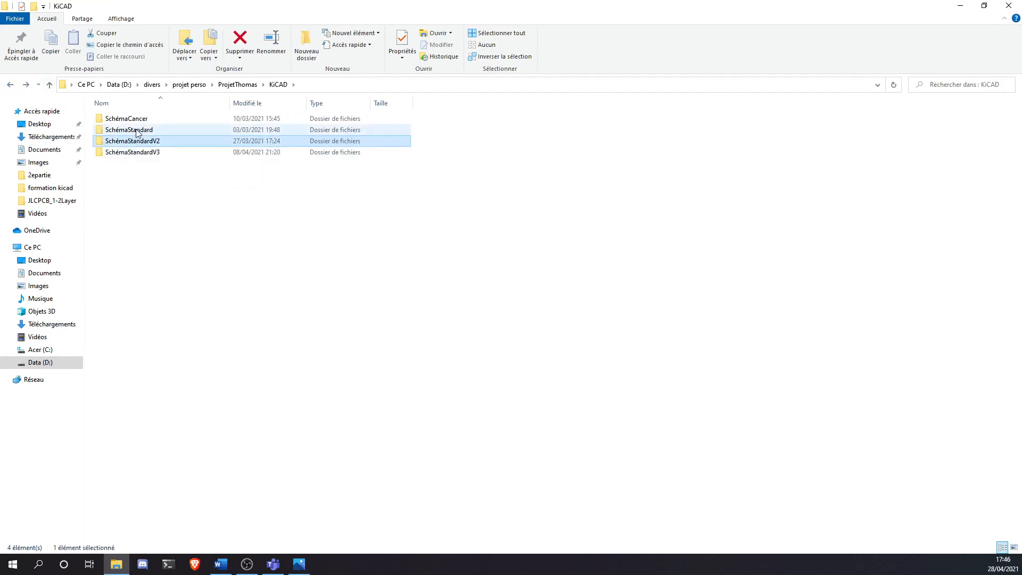
{"action": "double_click", "coordinate": [139, 142]}
{"action": "double_click", "coordinate": [141, 121]}
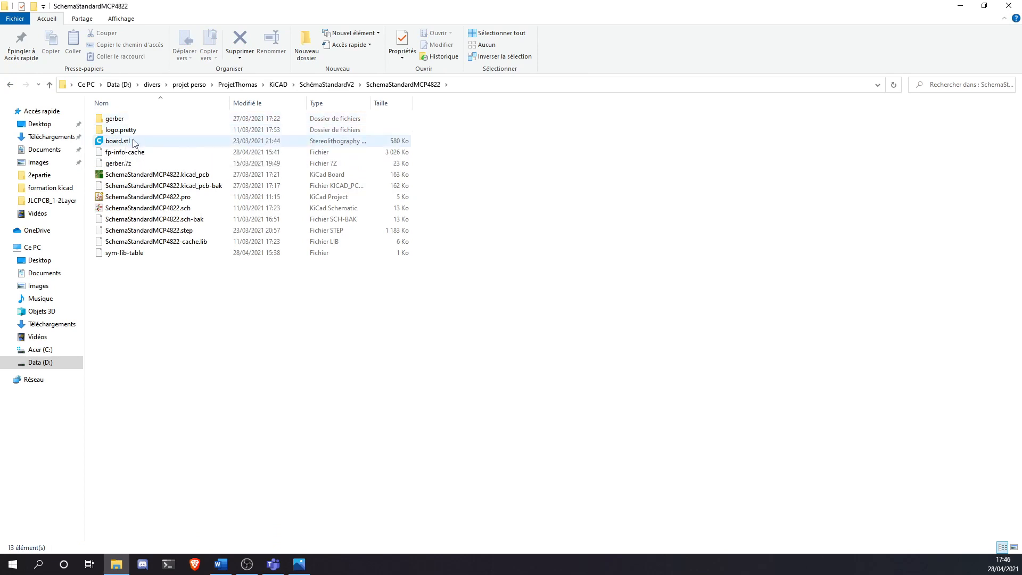
{"action": "double_click", "coordinate": [149, 198]}
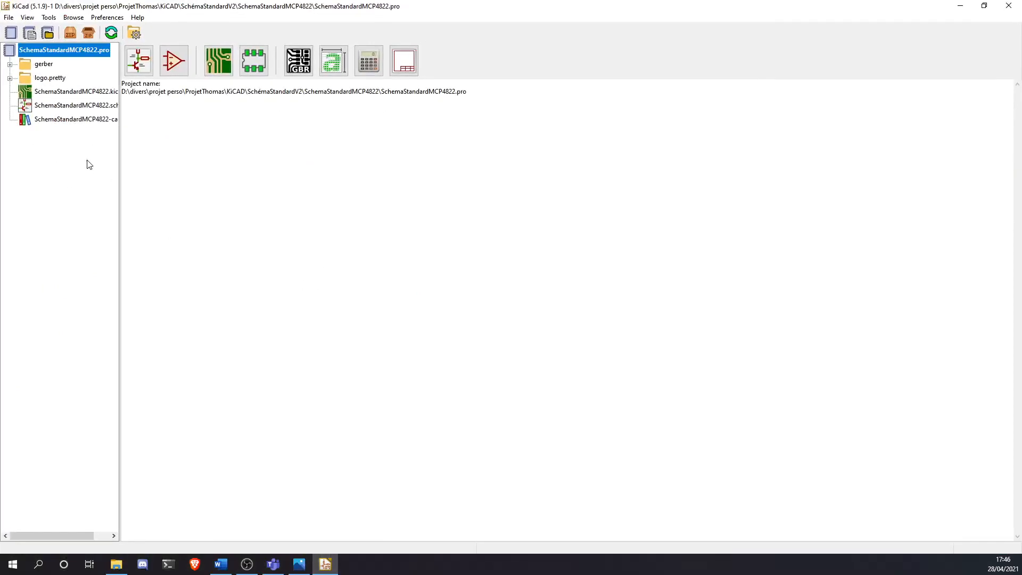
Open the SchemaStandardMCP4822 schematic and launch the Symbol Editor from it, dismissing the library error and bringing the editor to the front
{"action": "double_click", "coordinate": [76, 105]}
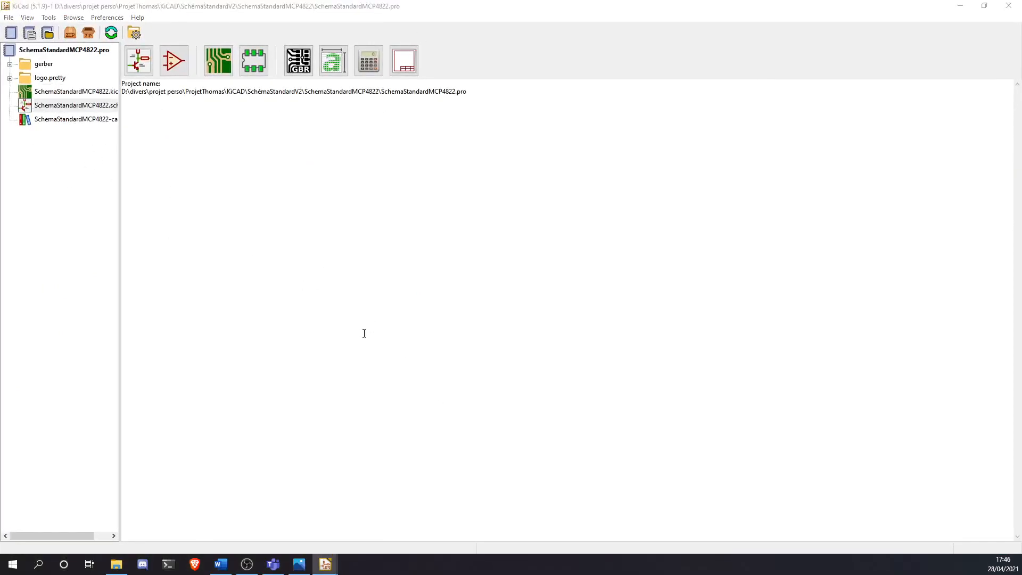
{"action": "left_click_drag", "start_coordinate": [0, 268], "coordinate": [601, 1]}
{"action": "scroll", "coordinate": [437, 432], "scroll_direction": "up", "scroll_amount": 4}
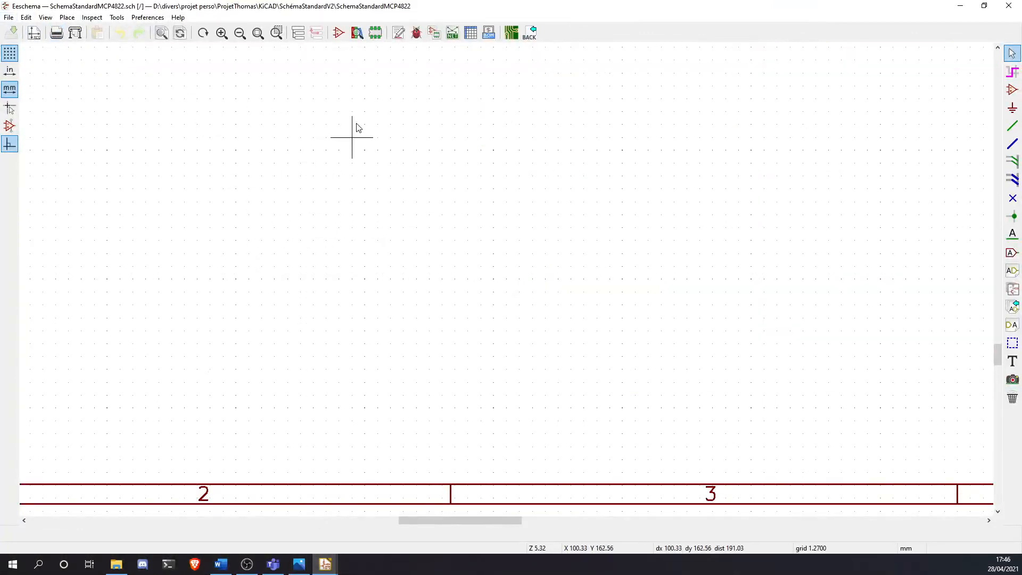
{"action": "left_click", "coordinate": [339, 37]}
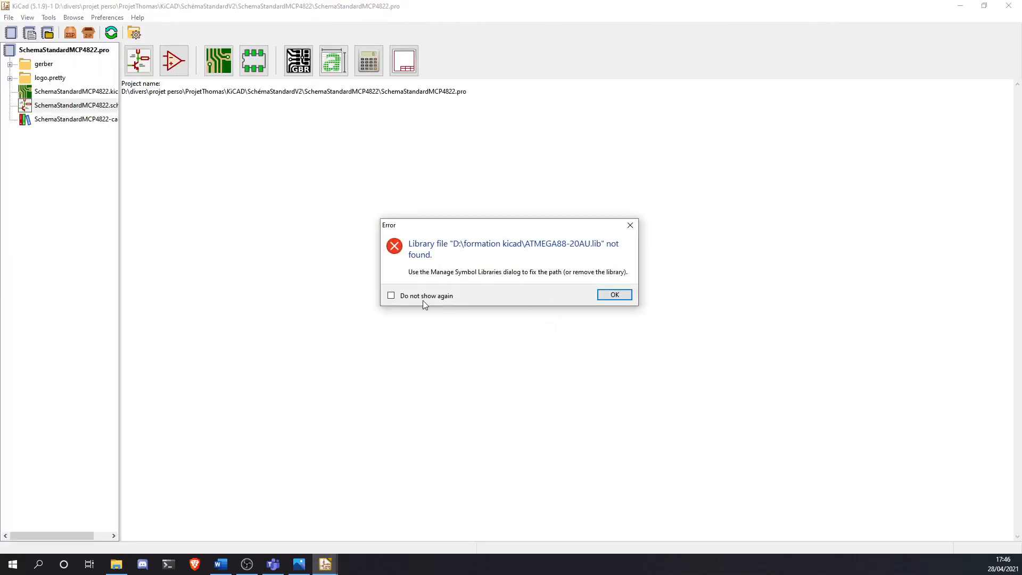
{"action": "left_click", "coordinate": [612, 296]}
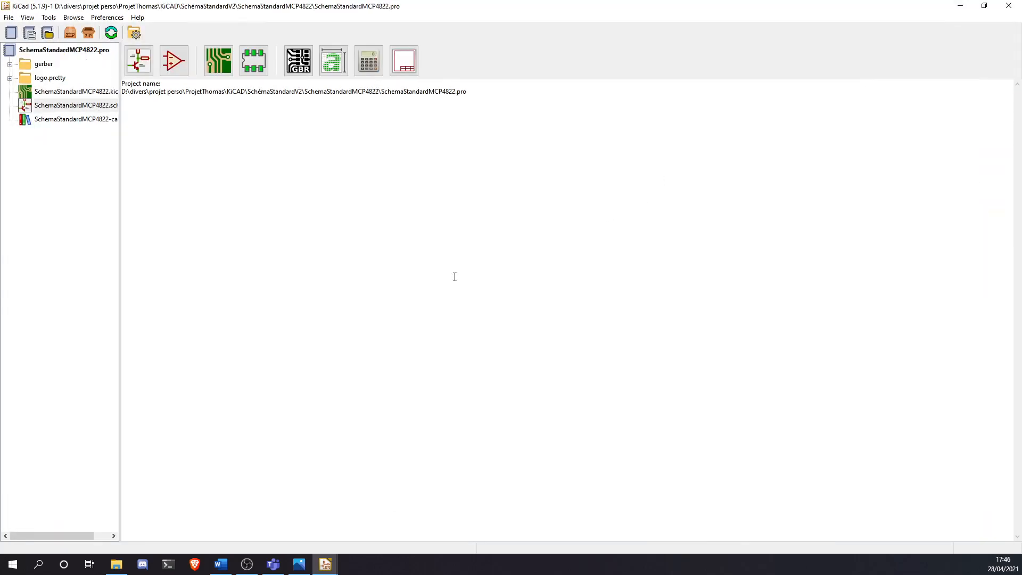
{"action": "mouse_move", "coordinate": [325, 564]}
{"action": "left_click", "coordinate": [399, 524]}
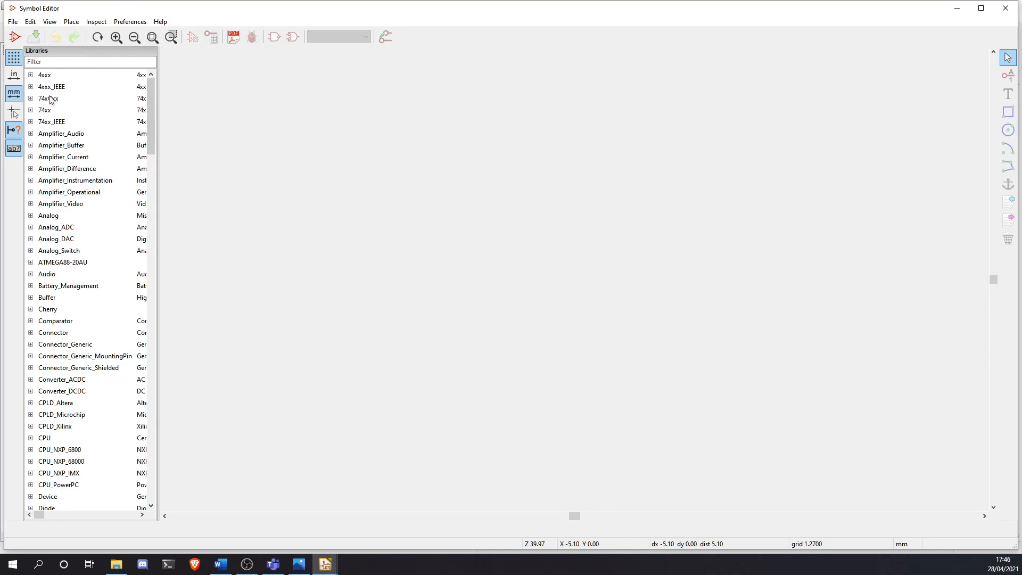
Try to create a new symbol library with the existing file SchemaStandardMCP4822-cache.lib, and dismiss the warning
{"action": "left_click", "coordinate": [13, 21]}
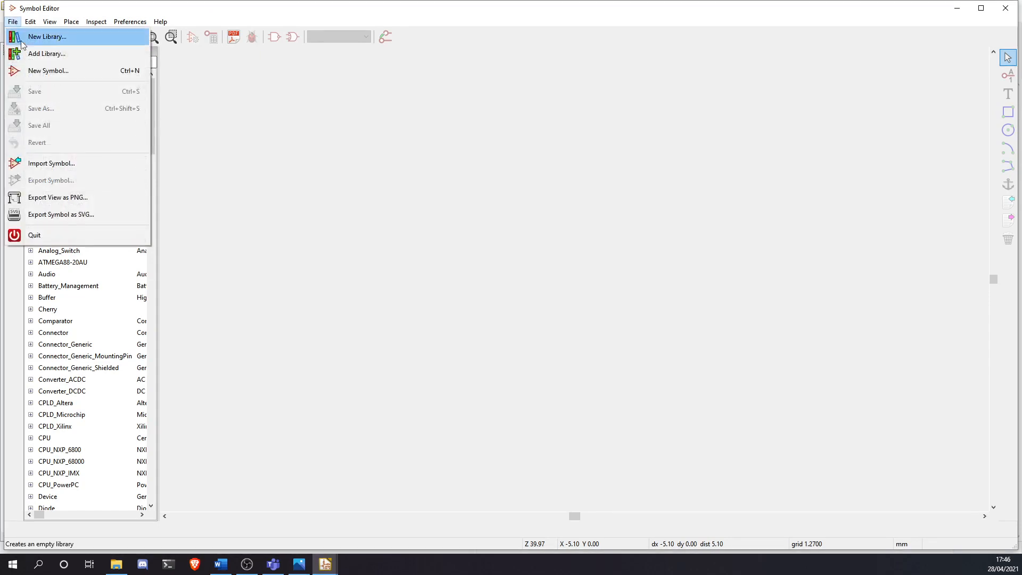
{"action": "left_click", "coordinate": [21, 42]}
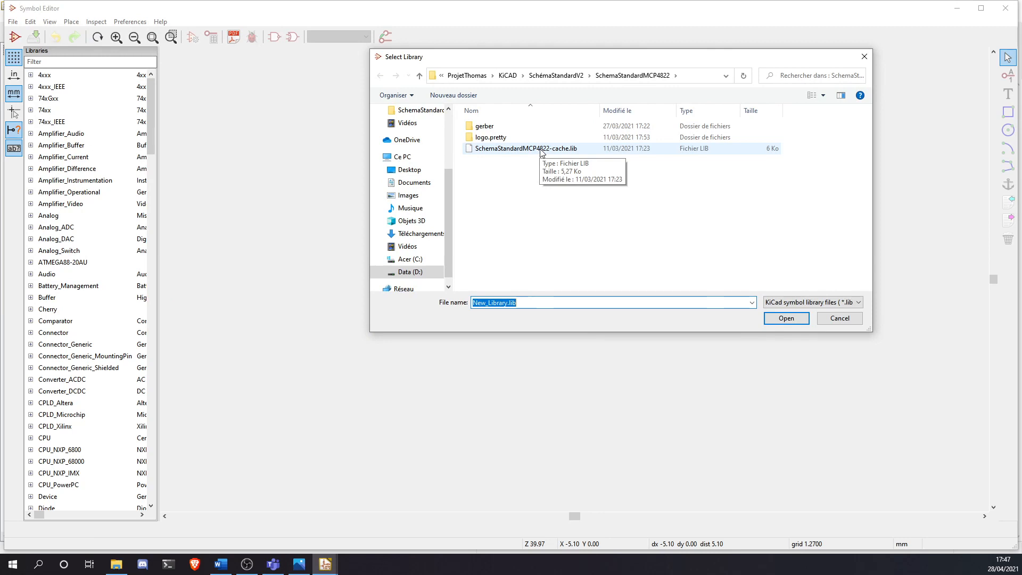
{"action": "left_click", "coordinate": [587, 148]}
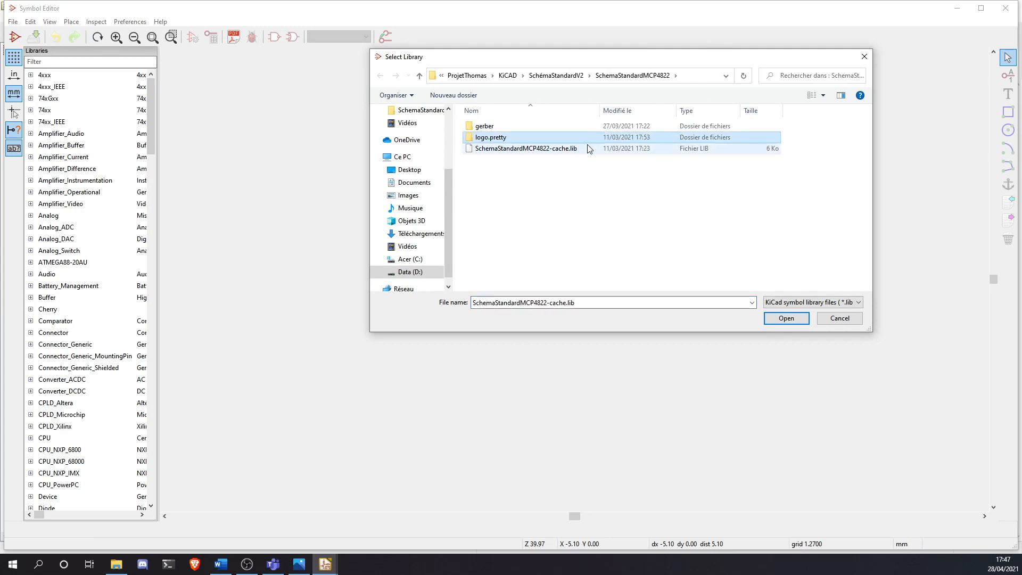
{"action": "double_click", "coordinate": [586, 148]}
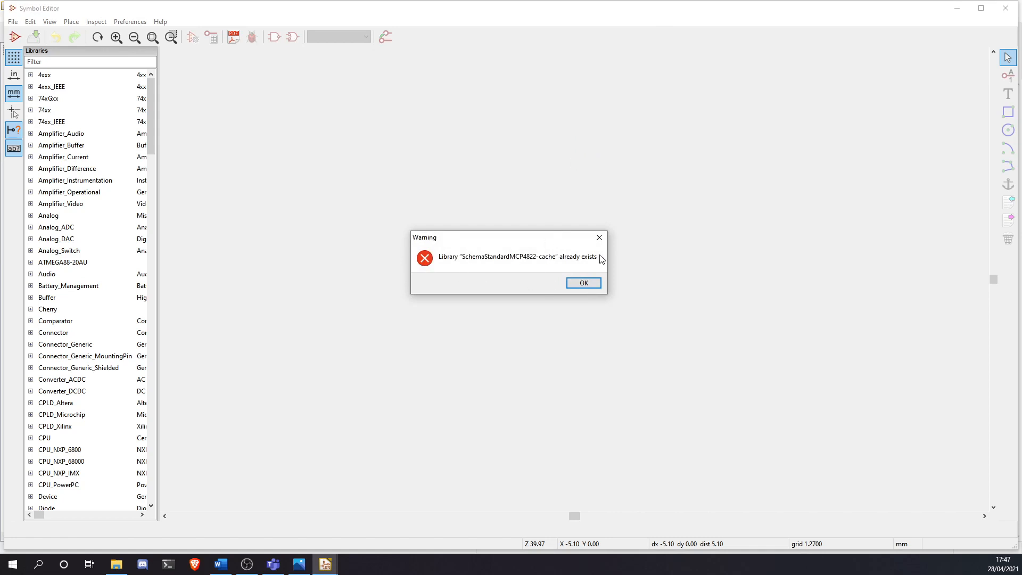
{"action": "left_click", "coordinate": [583, 283]}
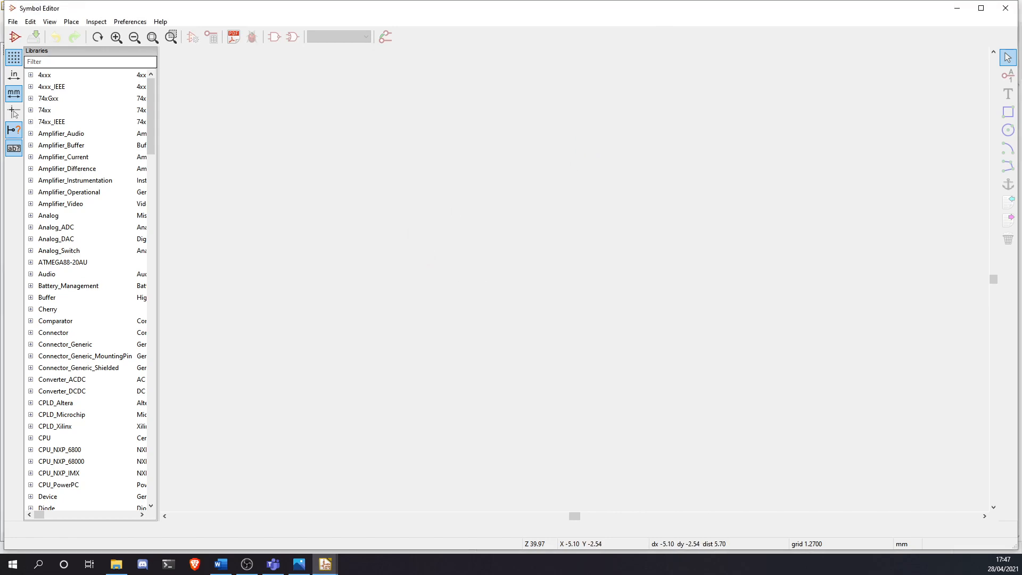
Close the Symbol Editor and open the Footprint Editor from the SchemaStandardMCP4822 schematic
{"action": "left_click", "coordinate": [1013, 7]}
{"action": "double_click", "coordinate": [101, 105]}
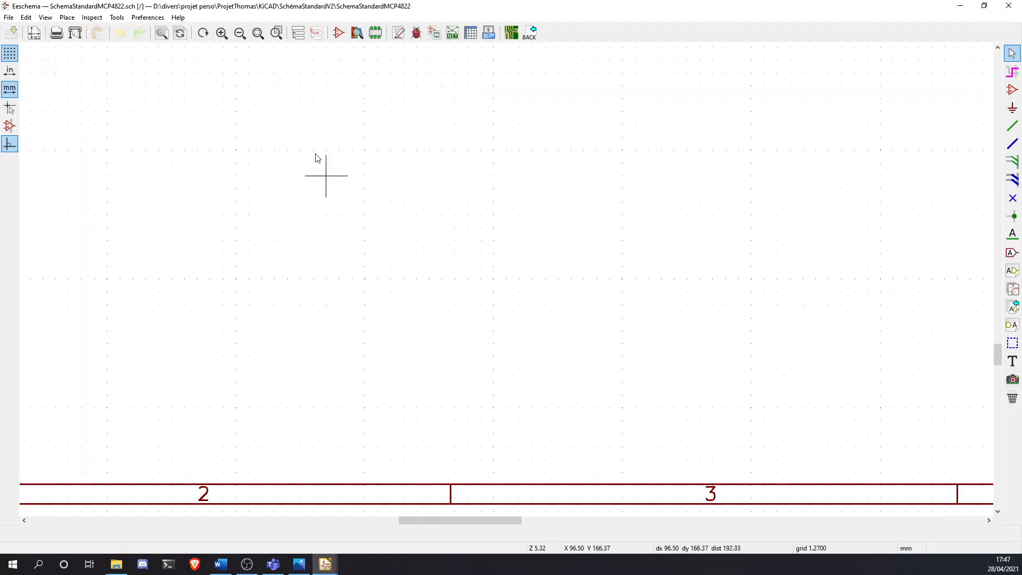
{"action": "left_click", "coordinate": [377, 33]}
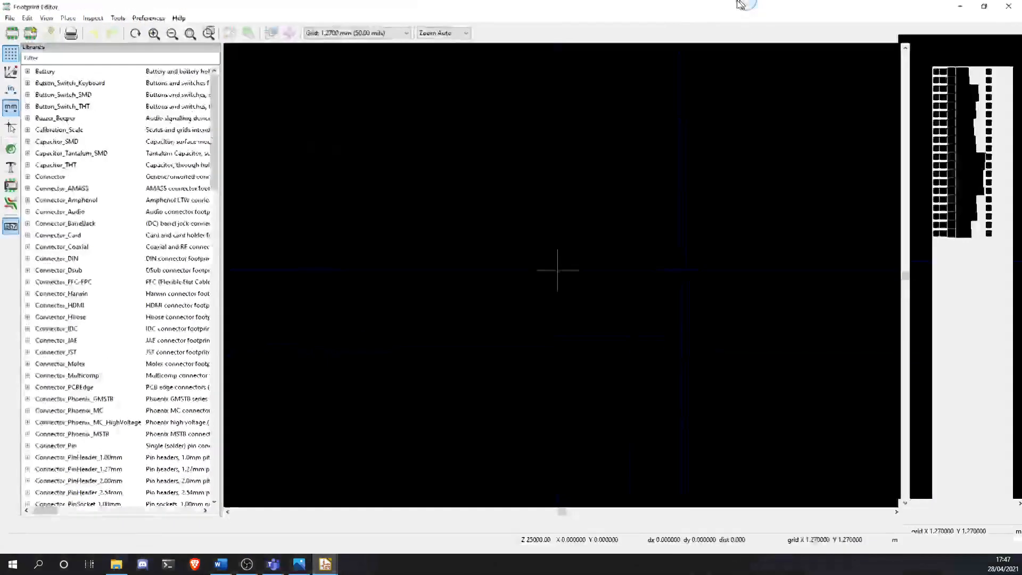
Browse for a KiCad footprint to import in divers\composant\OPATLV4110 and its SchemaStandardMCP4822.pretty subfolder, cancel the import and close the Footprint Editor
{"action": "left_click", "coordinate": [8, 18]}
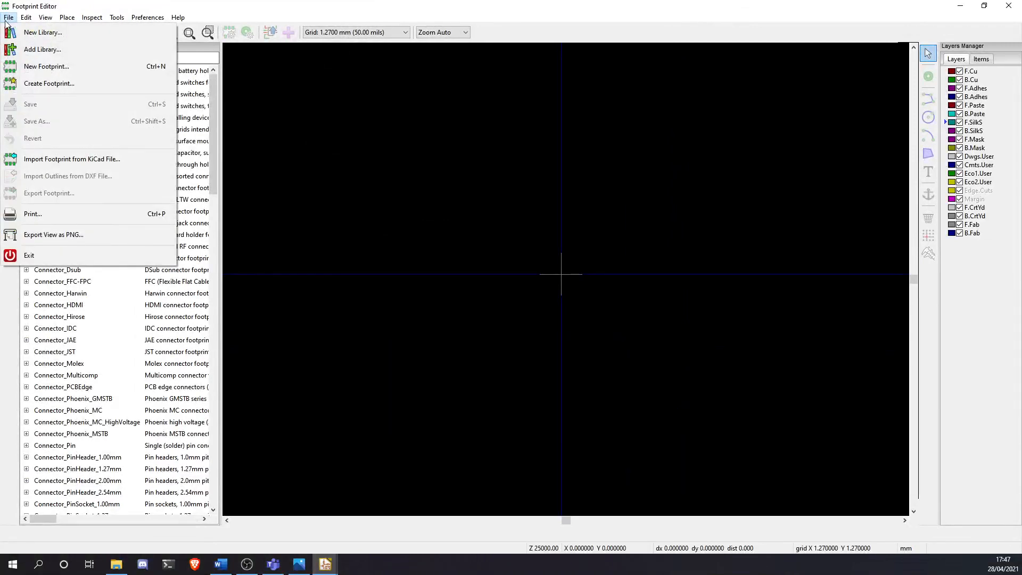
{"action": "left_click", "coordinate": [85, 159]}
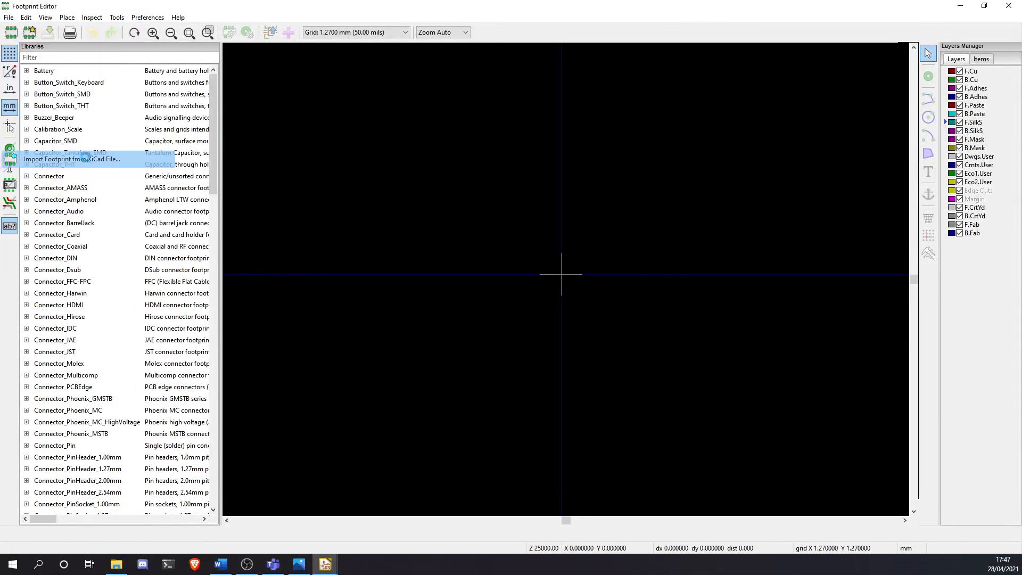
{"action": "left_click", "coordinate": [123, 51]}
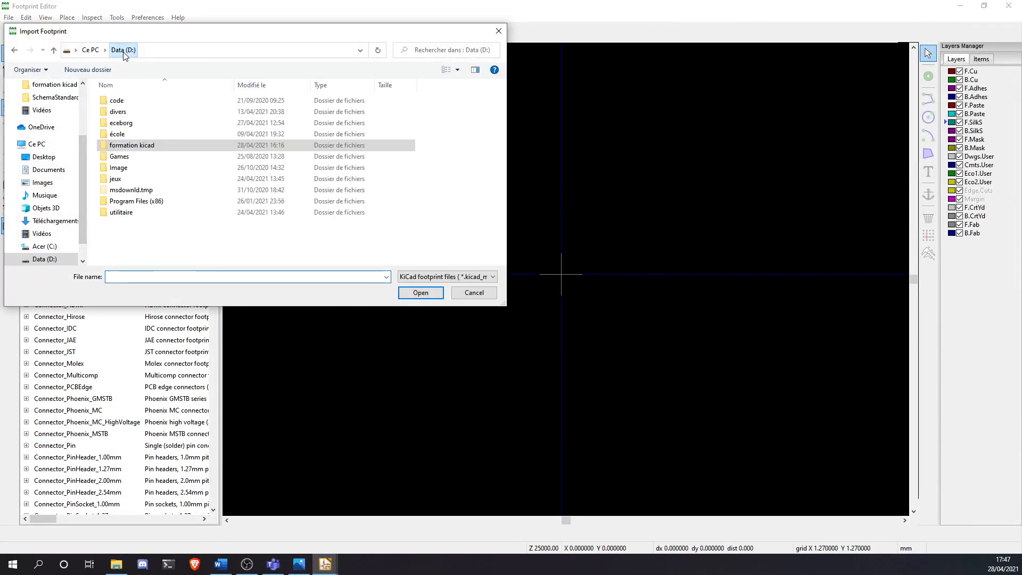
{"action": "double_click", "coordinate": [119, 112]}
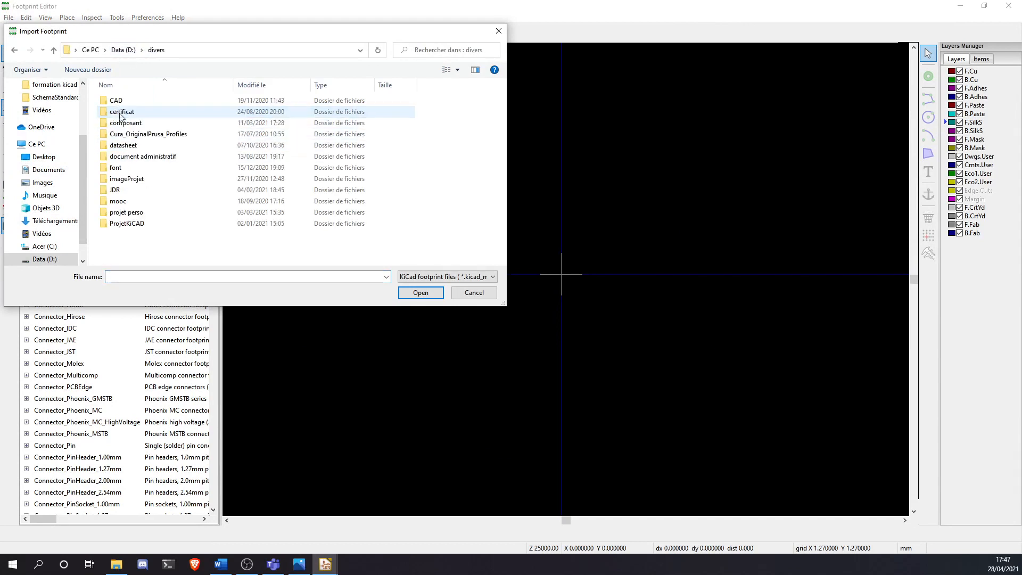
{"action": "double_click", "coordinate": [142, 126]}
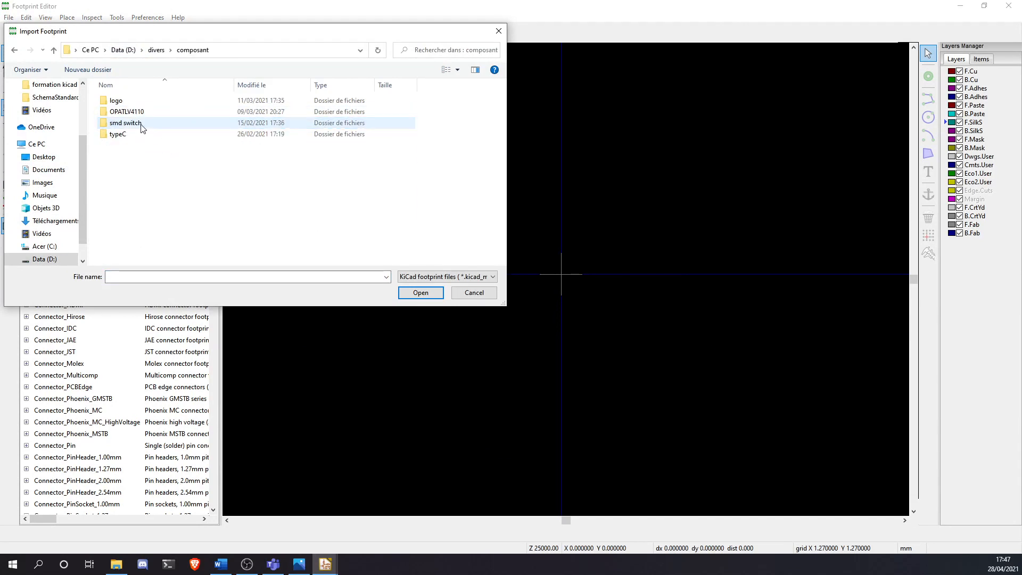
{"action": "double_click", "coordinate": [143, 111]}
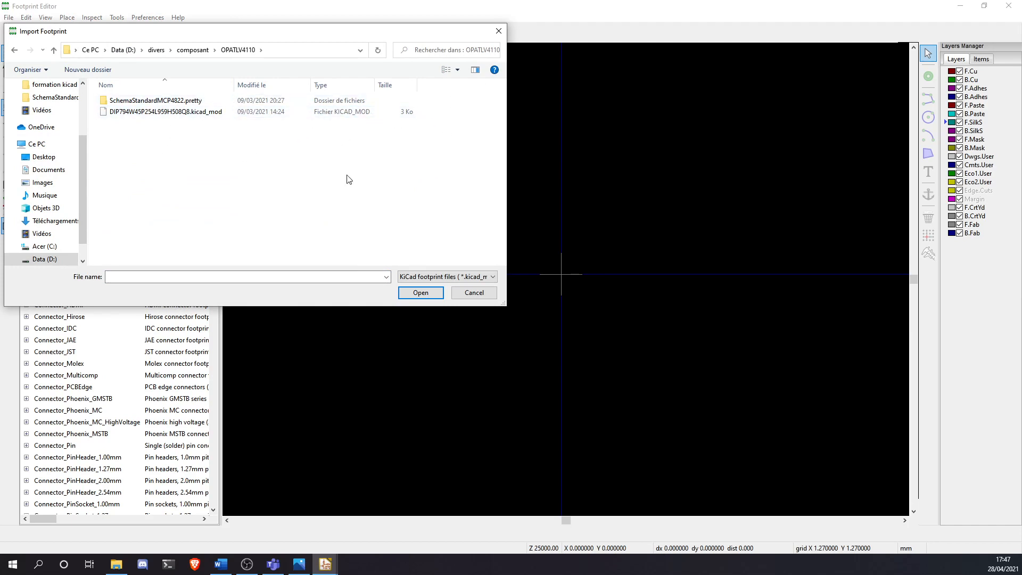
{"action": "double_click", "coordinate": [210, 101]}
{"action": "left_click", "coordinate": [15, 51]}
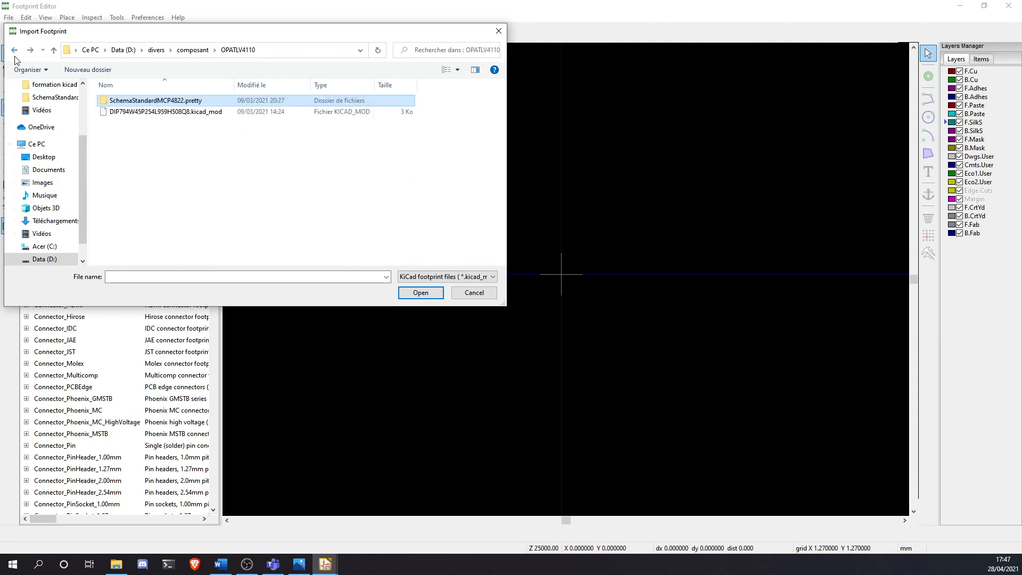
{"action": "left_click", "coordinate": [498, 30]}
{"action": "left_click", "coordinate": [1009, 6]}
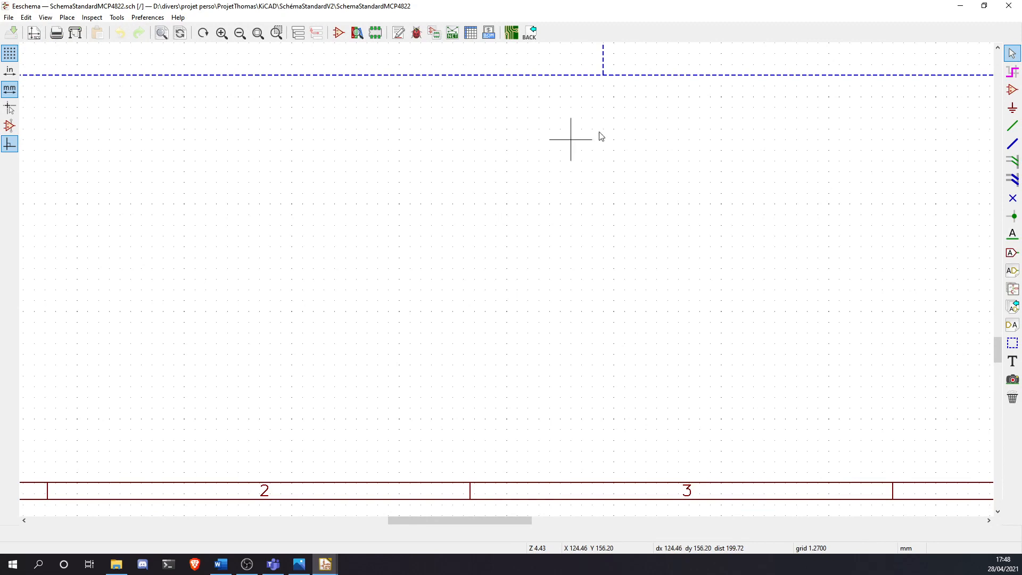
{"action": "left_click", "coordinate": [273, 569]}
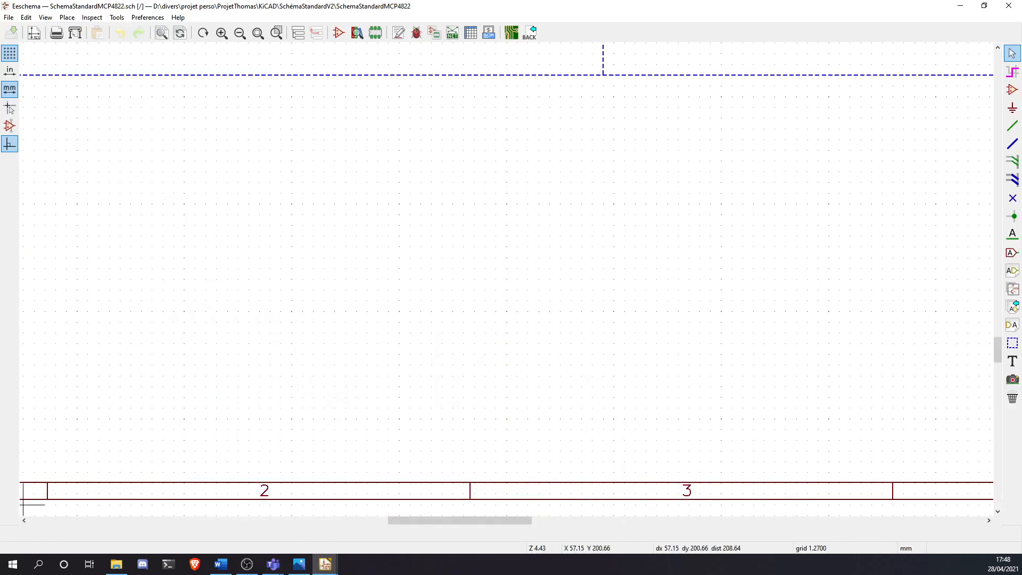
{"action": "key", "text": "alt+Tab"}
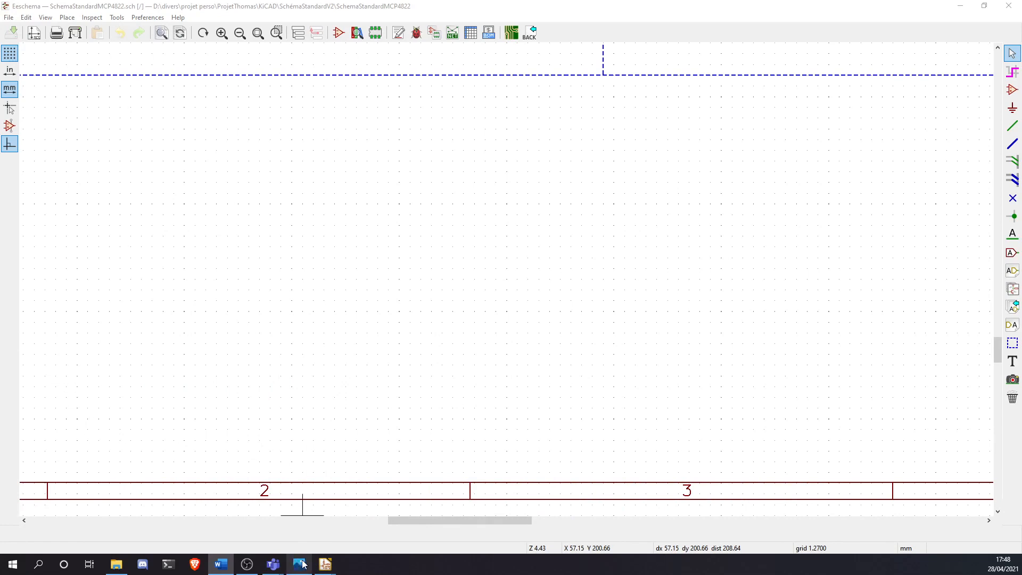
{"action": "left_click", "coordinate": [324, 565]}
{"action": "left_click", "coordinate": [352, 532]}
{"action": "left_click", "coordinate": [318, 570]}
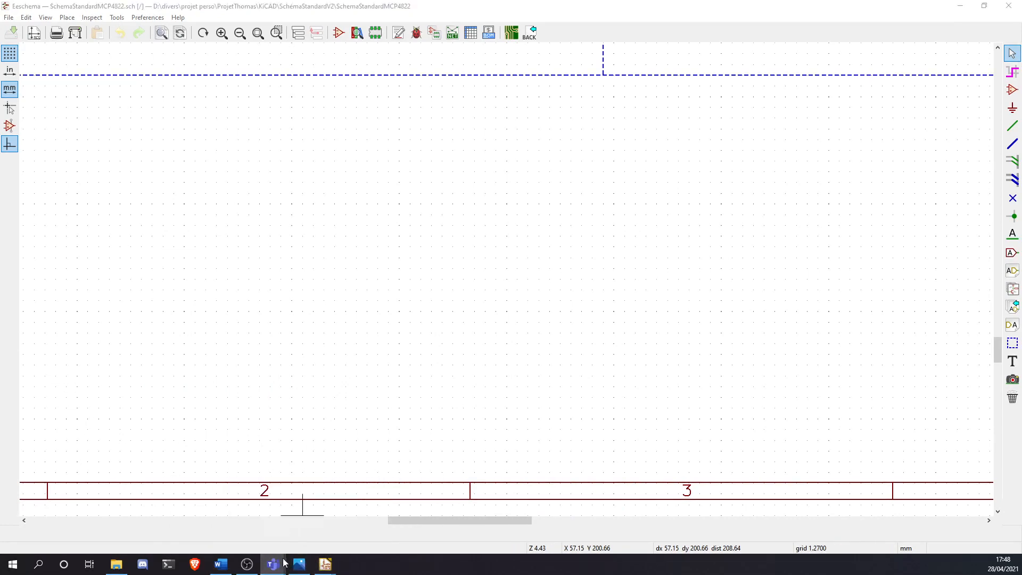
{"action": "left_click", "coordinate": [271, 533]}
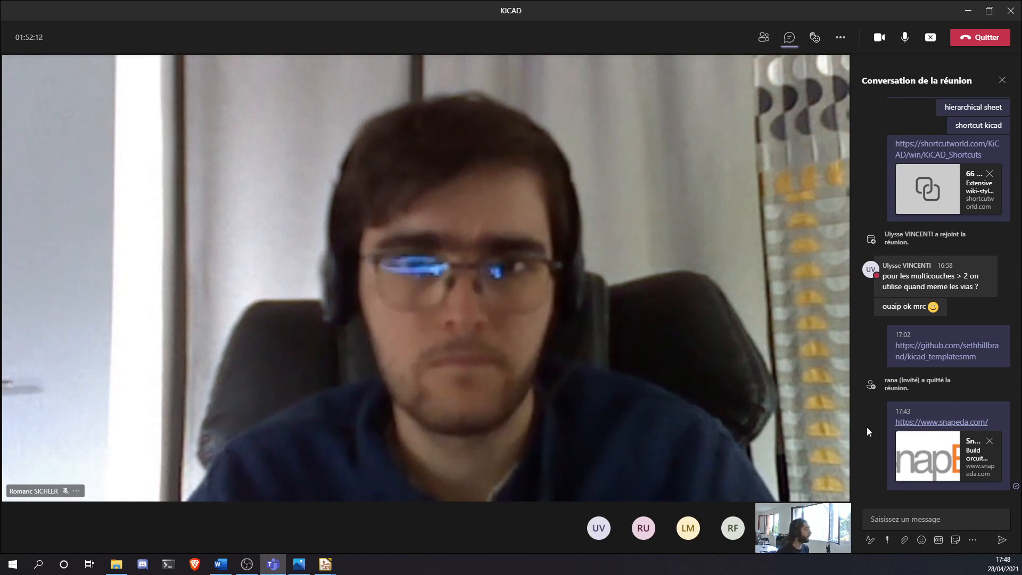
{"action": "type", "text": "https://www.youtube.com/watch?v=1V23NaExcg0"}
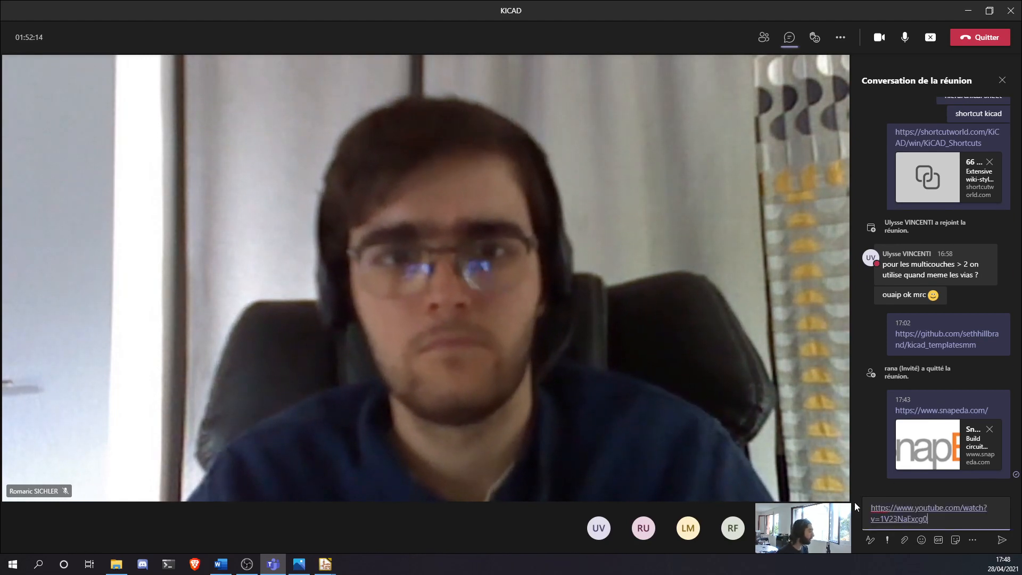
{"action": "key", "text": "Return"}
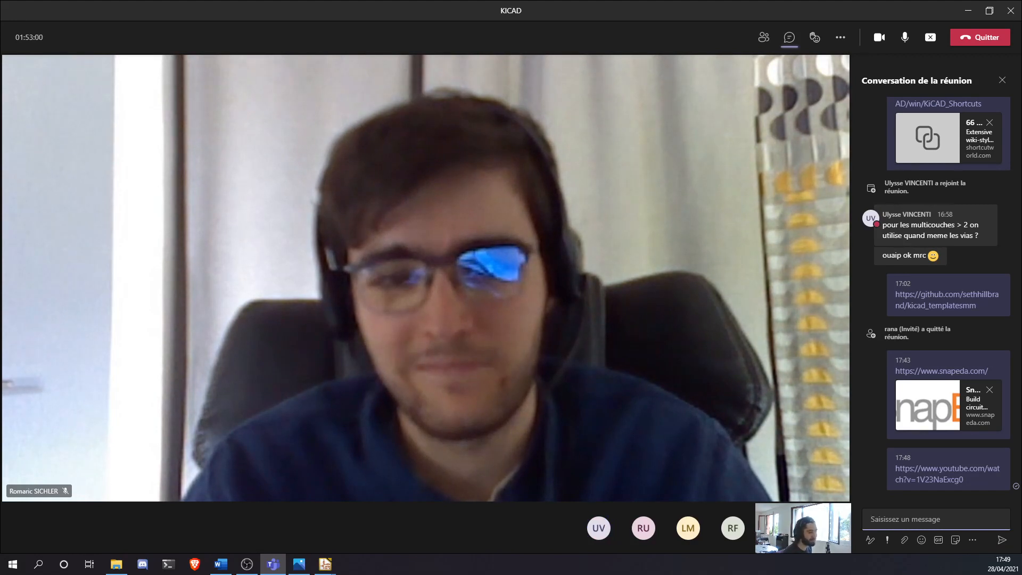
Switch to the Brave browser, search for jlcpcb, and open the instant PCB quote form on the JLCPCB site
{"action": "left_click", "coordinate": [195, 564]}
{"action": "mouse_move", "coordinate": [229, 570]}
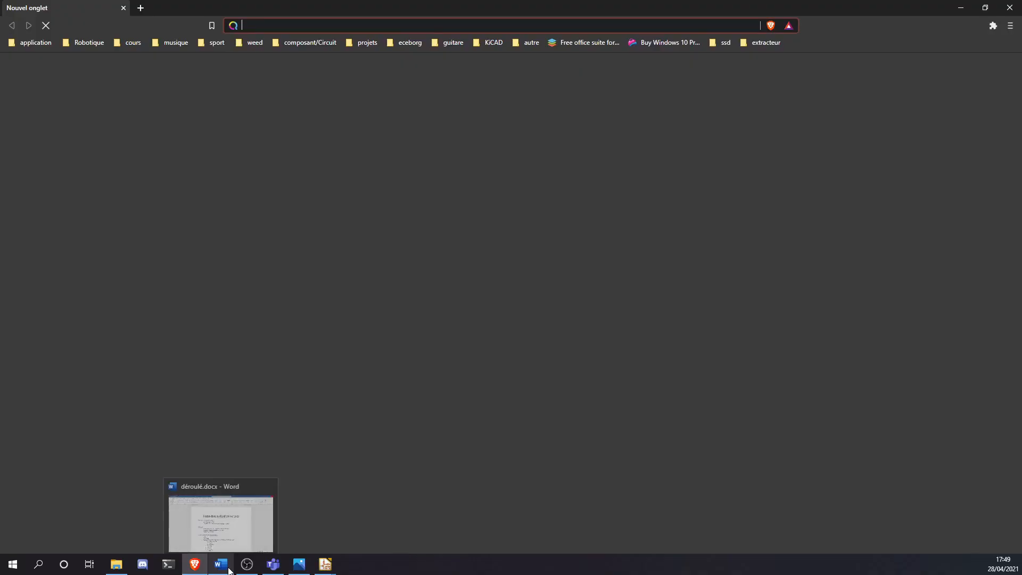
{"action": "type", "text": "jlcpcb"}
{"action": "key", "text": "Return"}
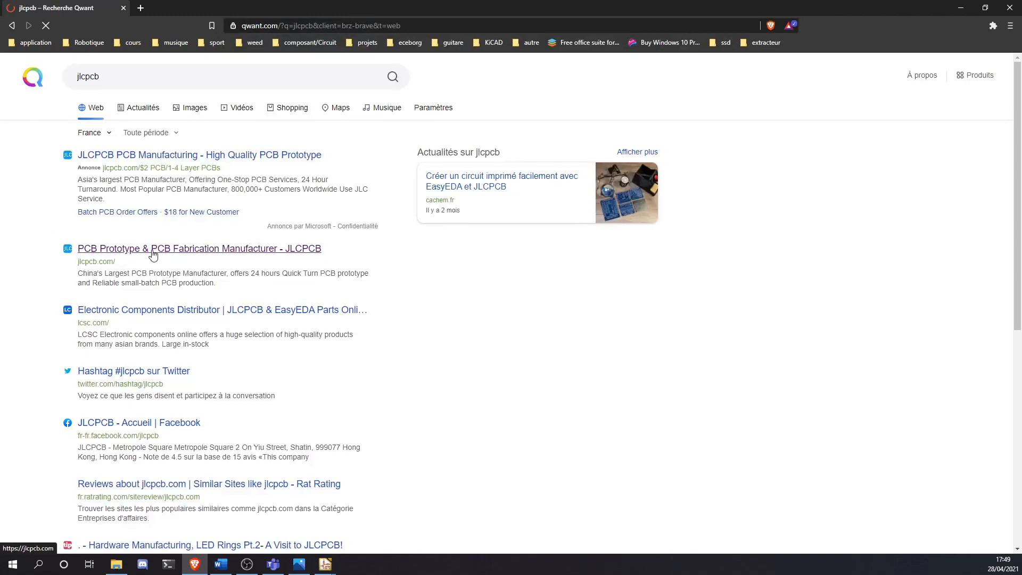
{"action": "left_click", "coordinate": [152, 250]}
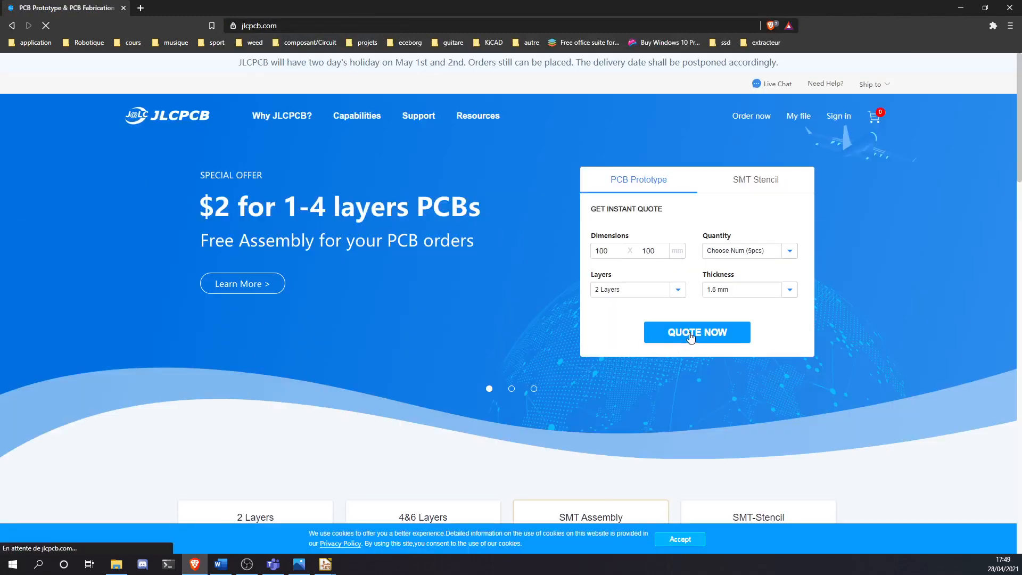
{"action": "left_click", "coordinate": [690, 337]}
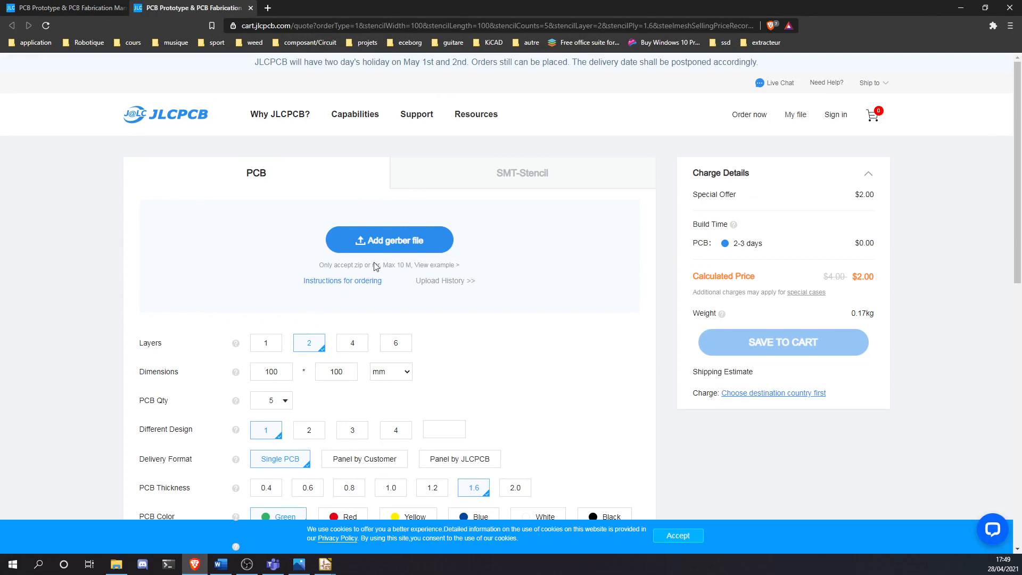
Try the Remove Order Number options Yes and Specify a location in the PCB quote, and close the browser
{"action": "scroll", "coordinate": [327, 246], "scroll_direction": "down", "scroll_amount": 6}
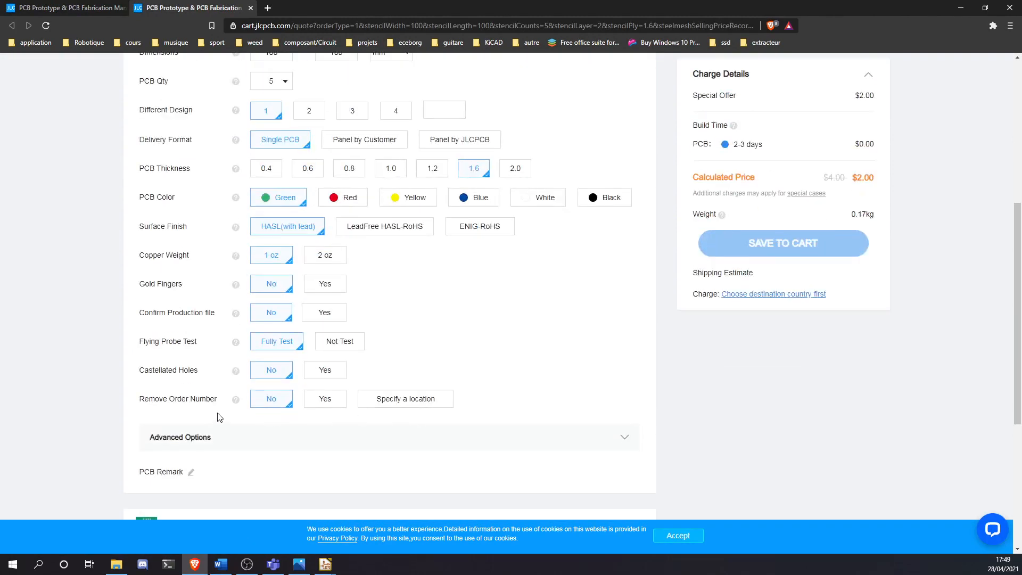
{"action": "left_click", "coordinate": [209, 399]}
{"action": "left_click_drag", "start_coordinate": [144, 397], "coordinate": [215, 399]}
{"action": "left_click", "coordinate": [218, 397]}
{"action": "left_click", "coordinate": [325, 406]}
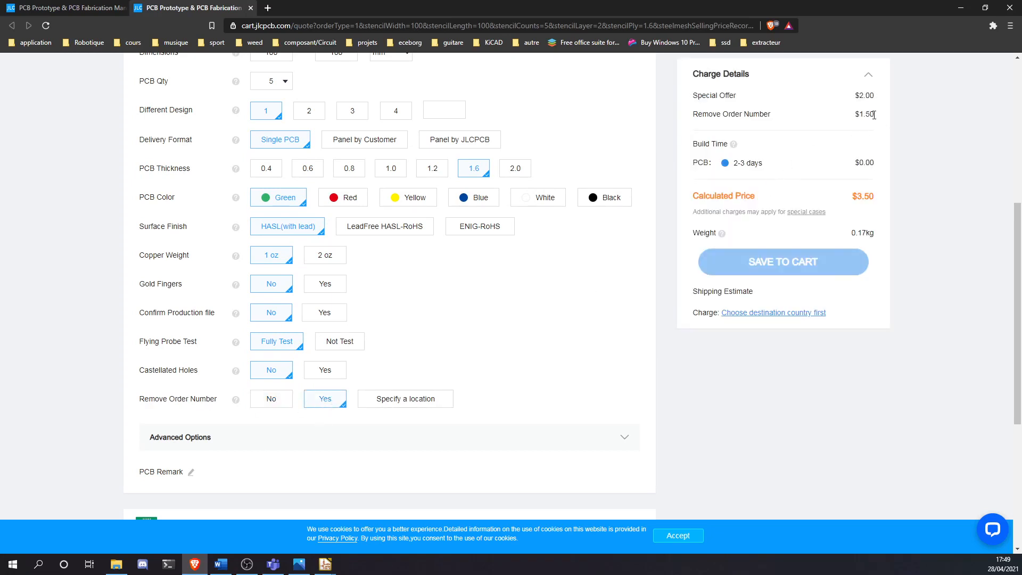
{"action": "left_click", "coordinate": [409, 405]}
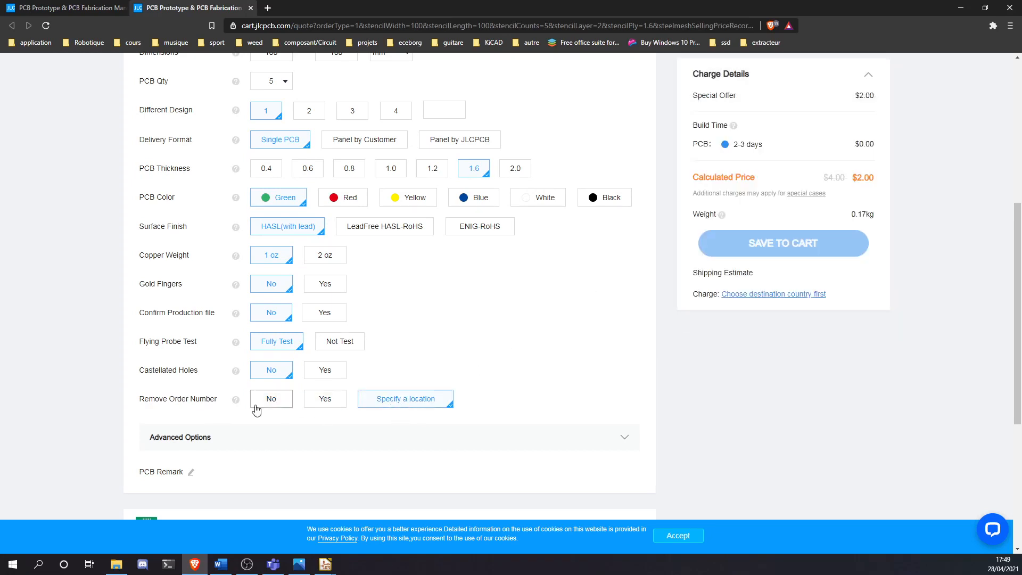
{"action": "mouse_move", "coordinate": [237, 400]}
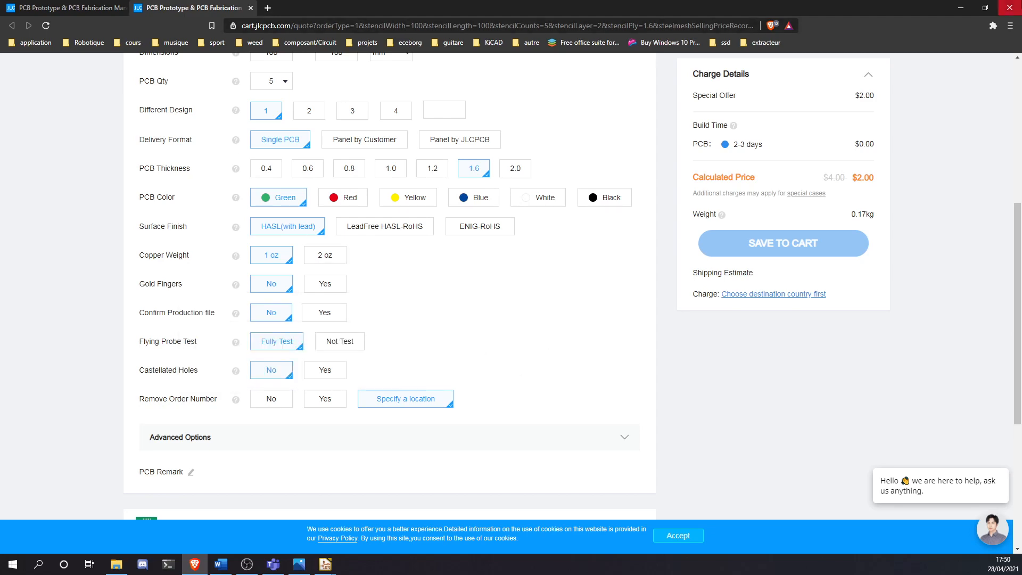
{"action": "left_click", "coordinate": [1014, 6]}
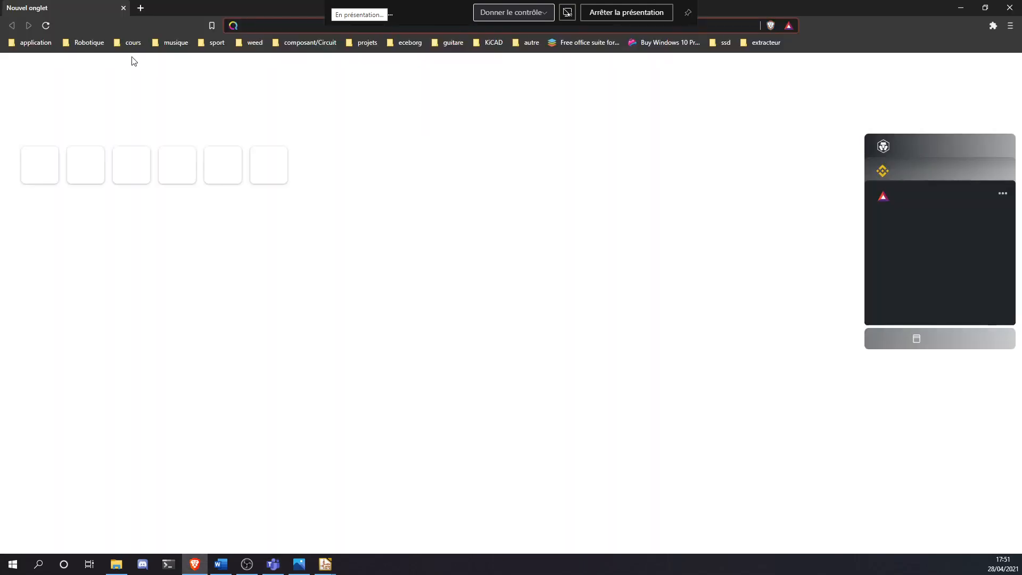
Open YouTube in the browser and search it for eev blog pcb
{"action": "type", "text": "yout"}
{"action": "key", "text": "Return"}
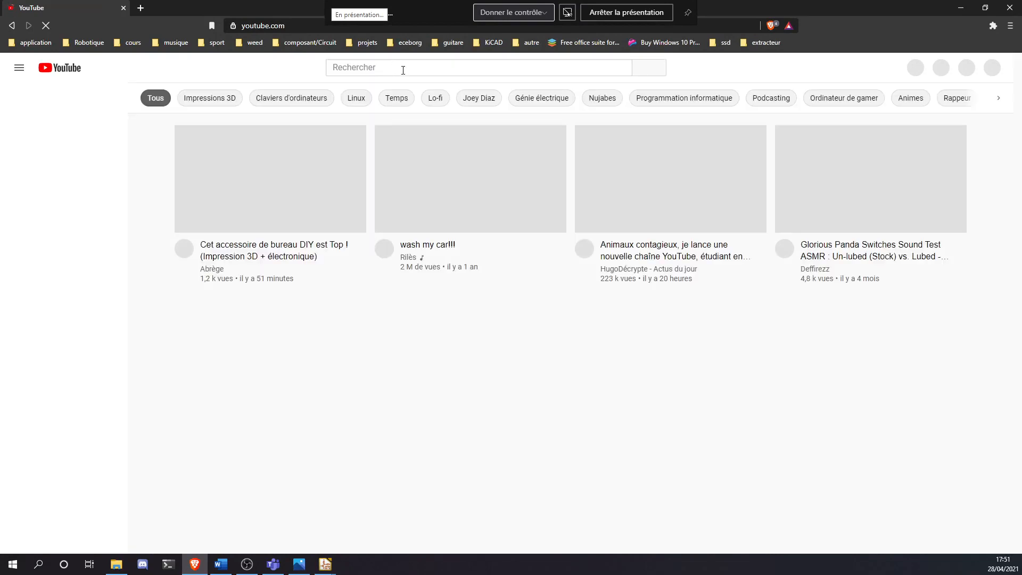
{"action": "left_click", "coordinate": [422, 70]}
{"action": "type", "text": "eev blog pcb"}
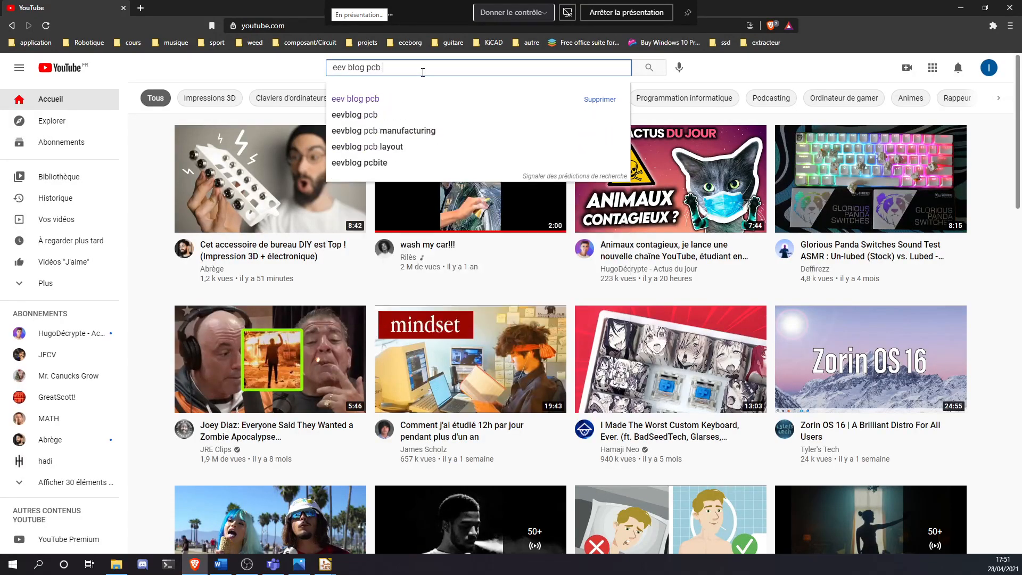
{"action": "key", "text": "Return"}
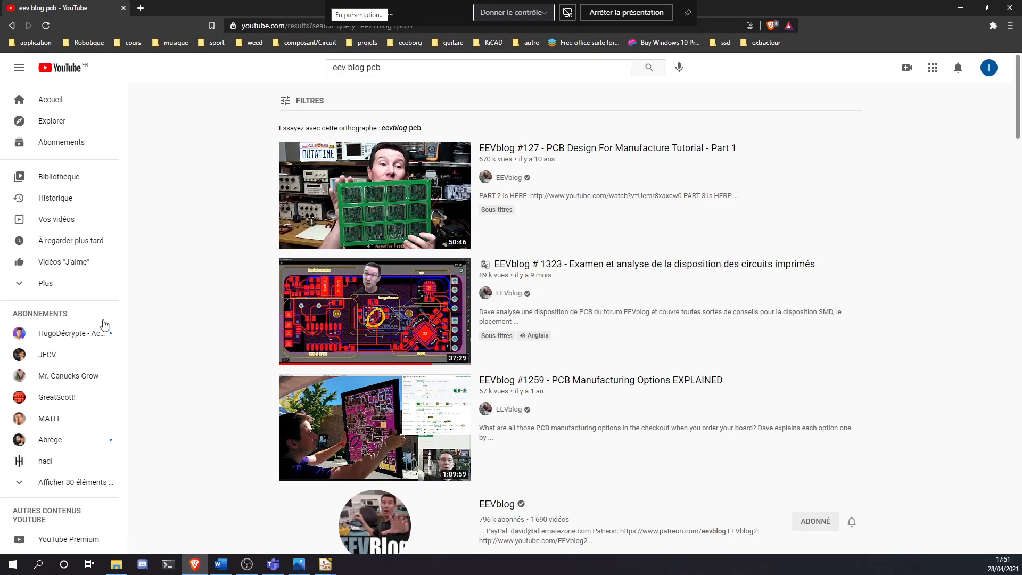
Search YouTube for phil lab, open the Phil's Lab channel and look through its uploaded videos
{"action": "left_click", "coordinate": [392, 64]}
{"action": "type", "text": "phil lab"}
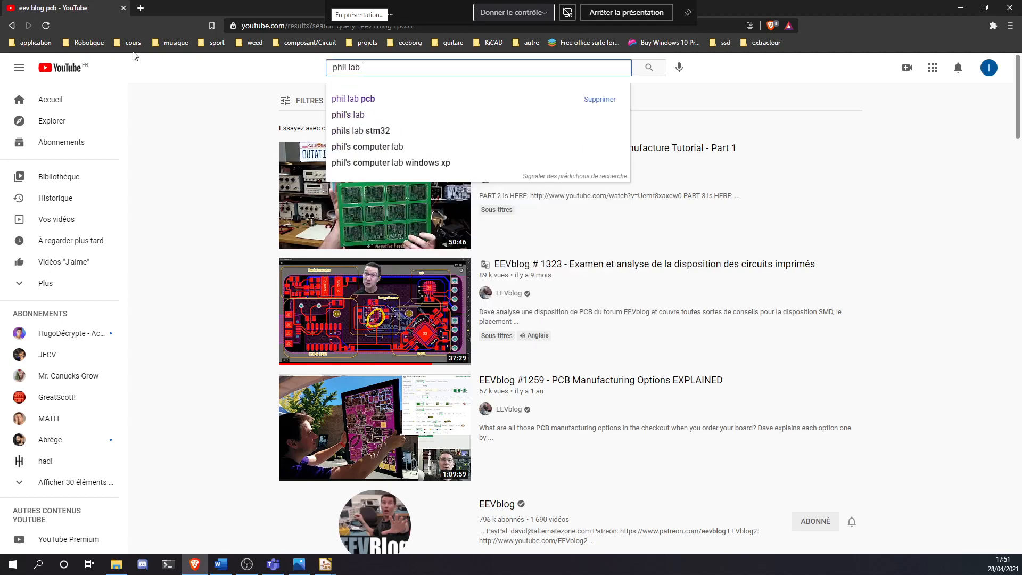
{"action": "key", "text": "Return"}
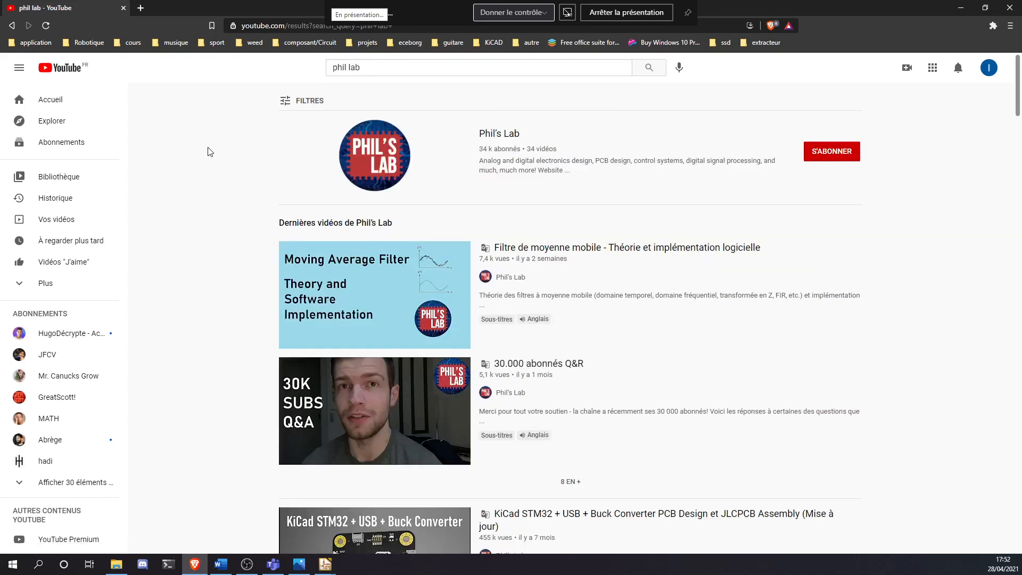
{"action": "left_click", "coordinate": [348, 154]}
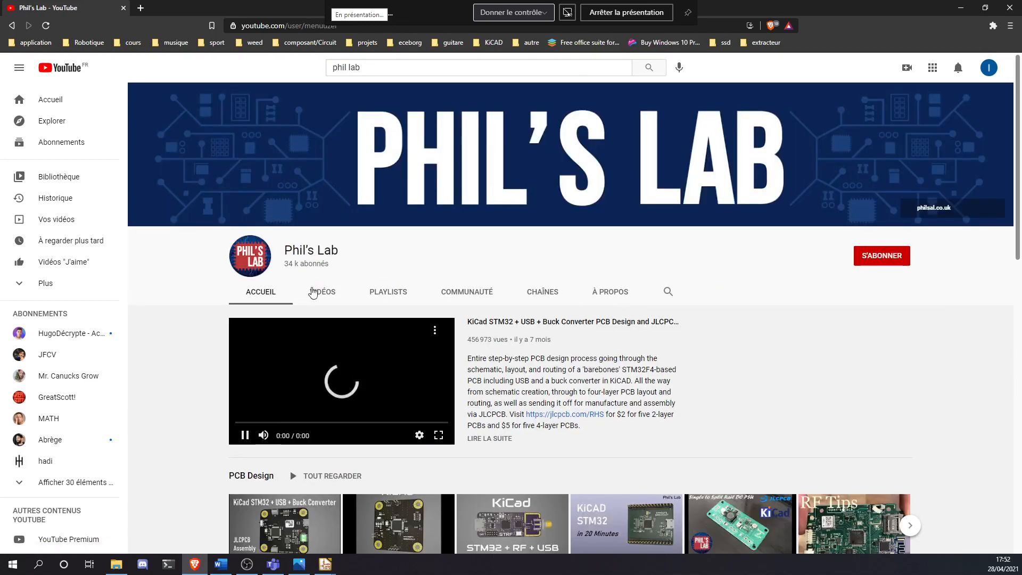
{"action": "left_click", "coordinate": [316, 291]}
{"action": "scroll", "coordinate": [301, 314], "scroll_direction": "down", "scroll_amount": 3}
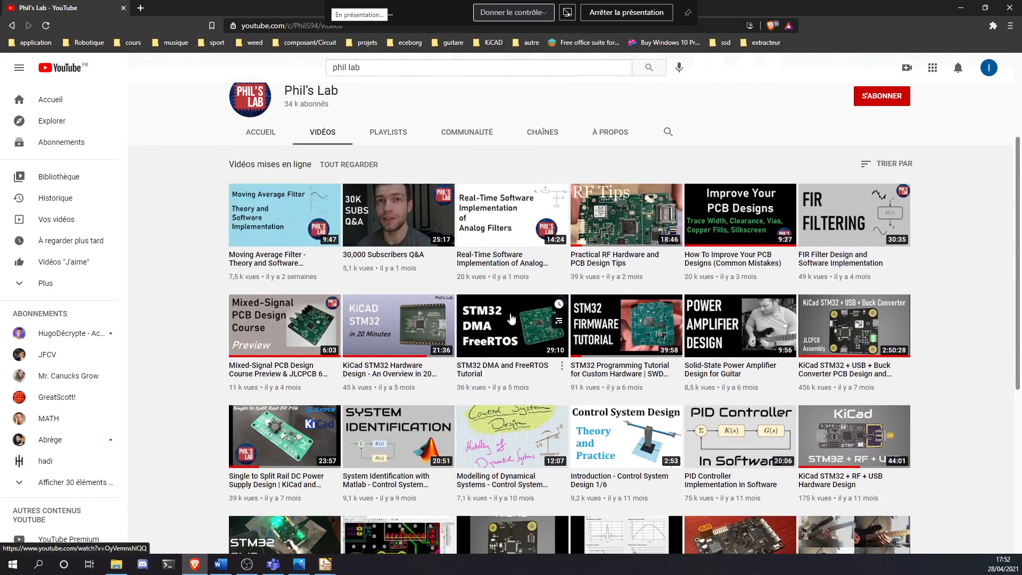
{"action": "scroll", "coordinate": [798, 256], "scroll_direction": "down", "scroll_amount": 1}
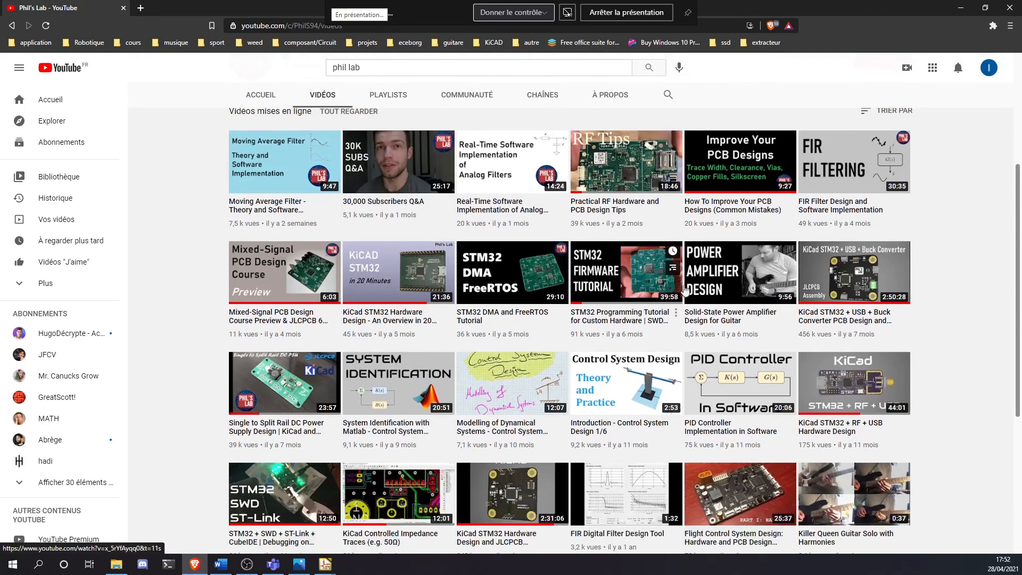
Open the video KiCad STM32 + USB + Buck Converter PCB Design, skip to its silkscreen chapter, and return to the channel's video list
{"action": "left_click", "coordinate": [861, 283]}
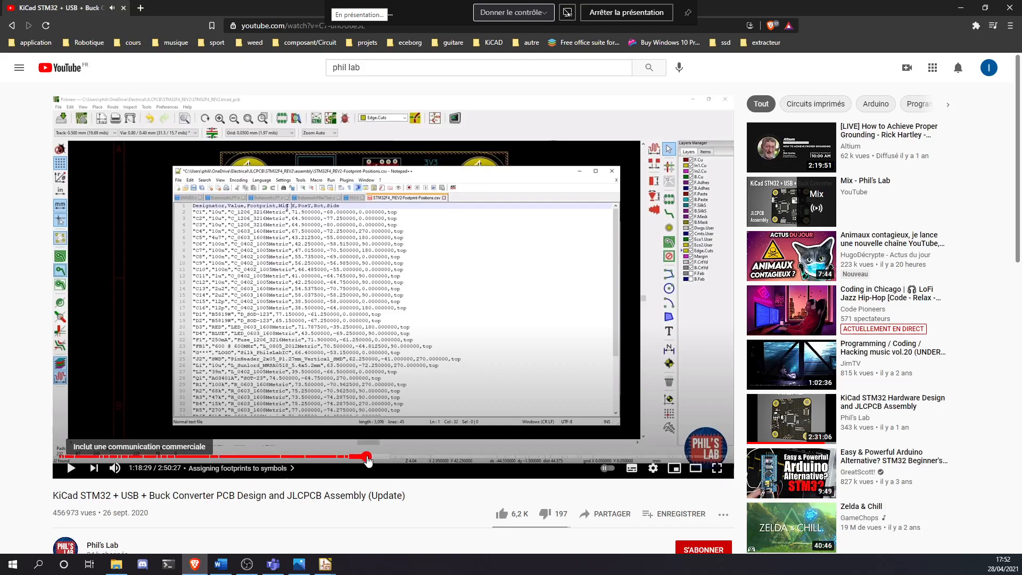
{"action": "left_click", "coordinate": [367, 457]}
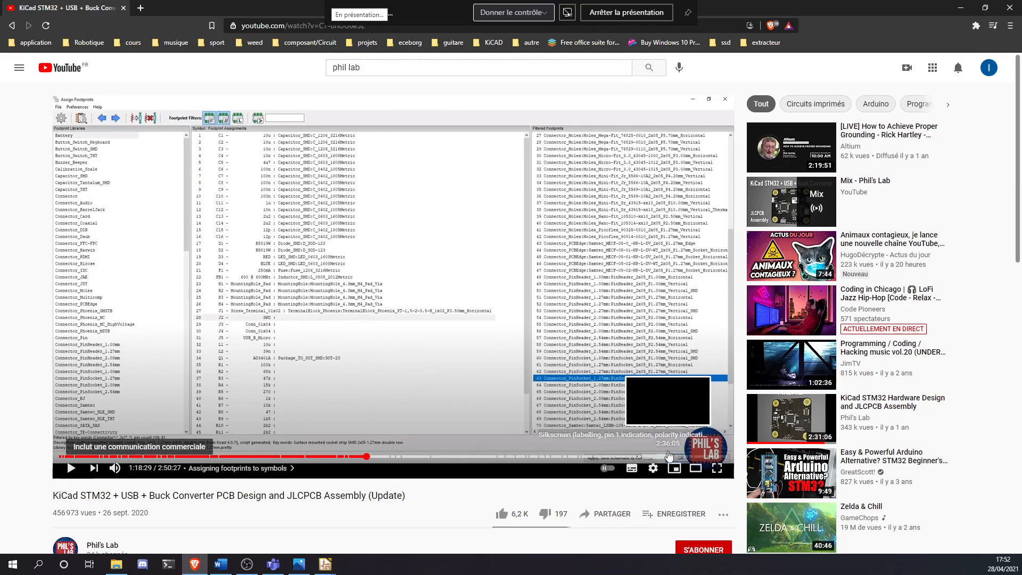
{"action": "left_click", "coordinate": [666, 456]}
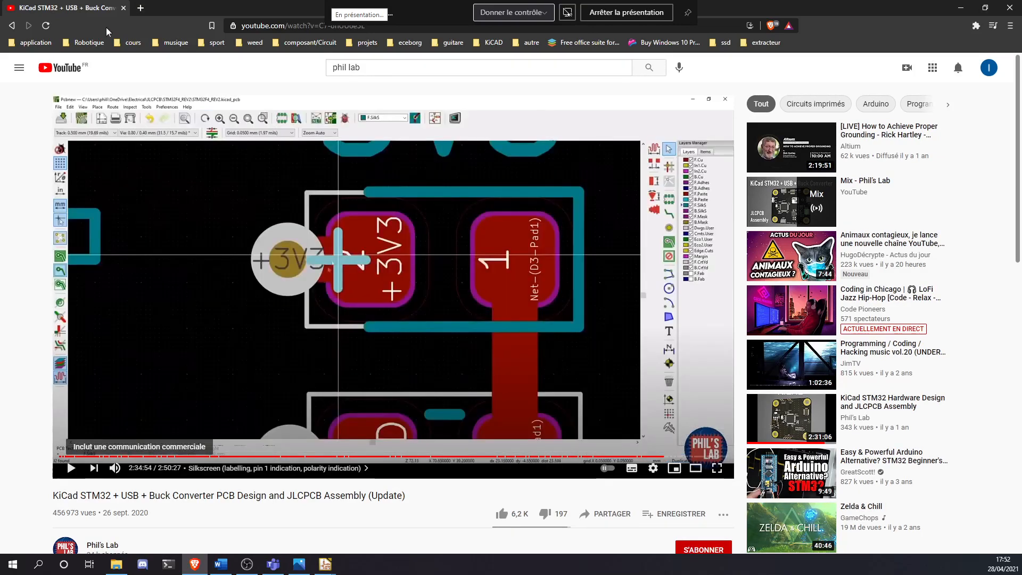
{"action": "left_click", "coordinate": [11, 25]}
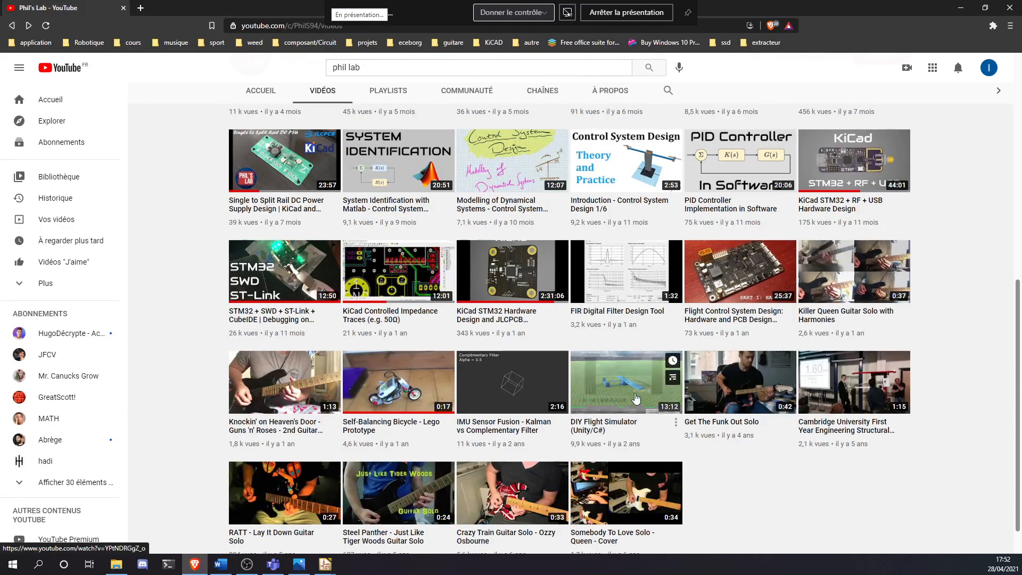
Look back over the Phil's Lab videos, close the browser, and minimize the meeting and file windows to reveal the desktop
{"action": "scroll", "coordinate": [672, 360], "scroll_direction": "up", "scroll_amount": 4}
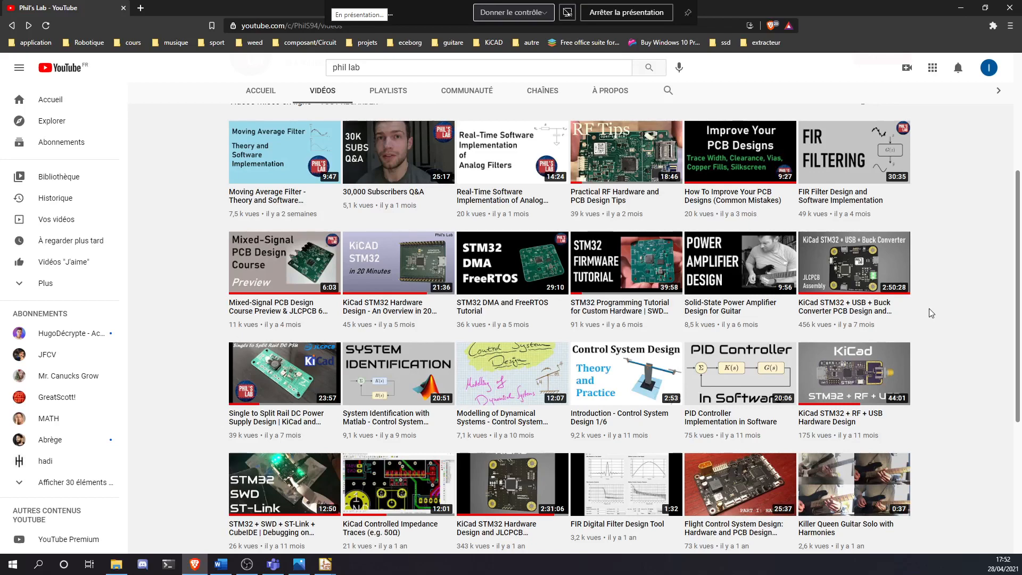
{"action": "left_click", "coordinate": [1007, 9]}
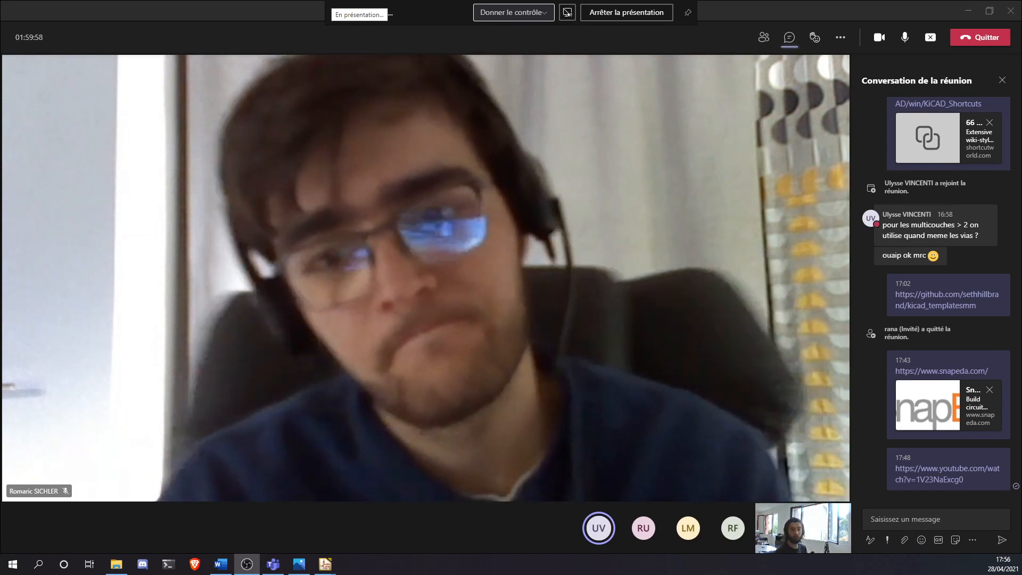
{"action": "key", "text": "alt+Tab"}
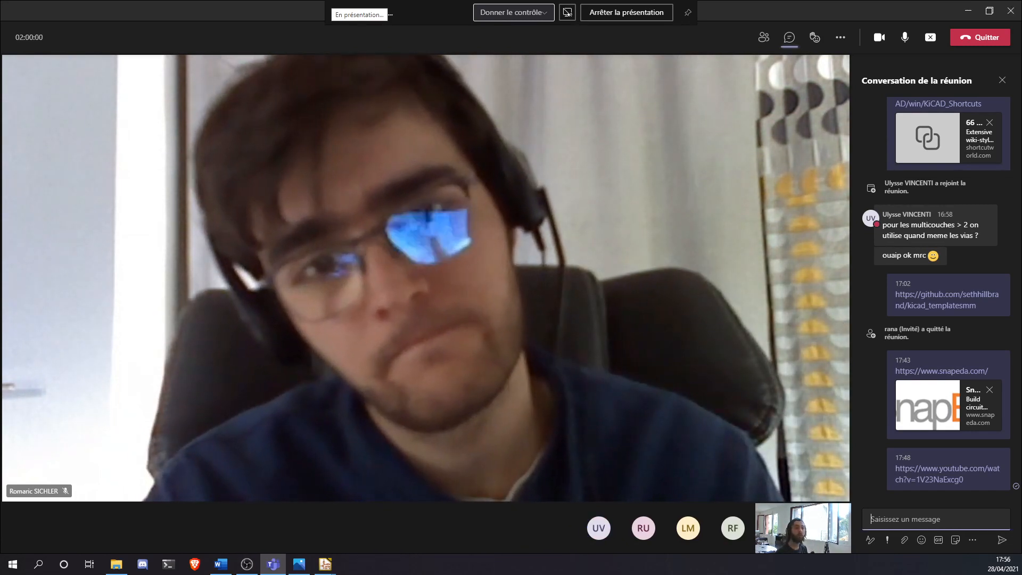
{"action": "left_click", "coordinate": [967, 11]}
{"action": "left_click", "coordinate": [961, 6]}
{"action": "left_click", "coordinate": [960, 6]}
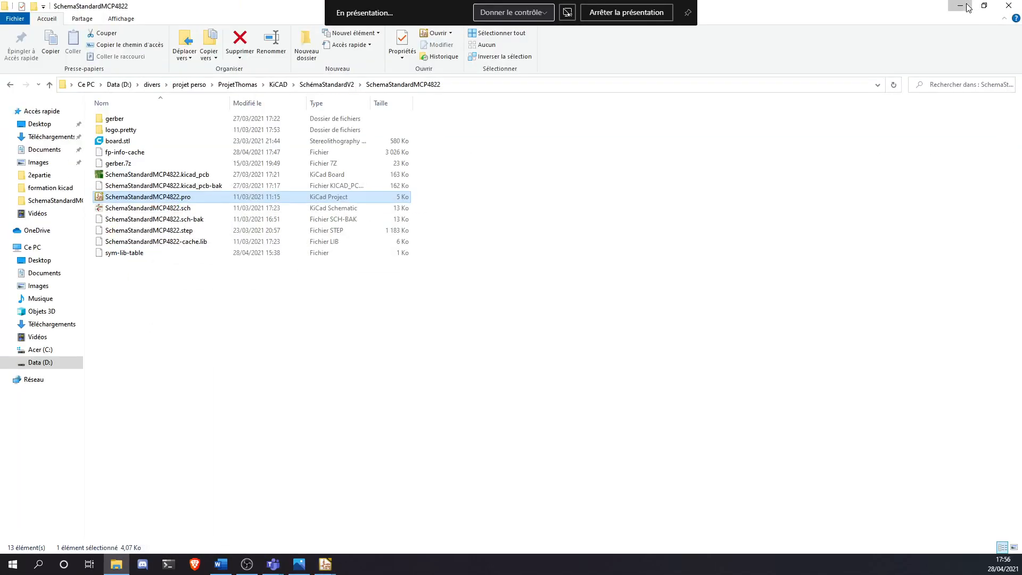
{"action": "left_click", "coordinate": [961, 6]}
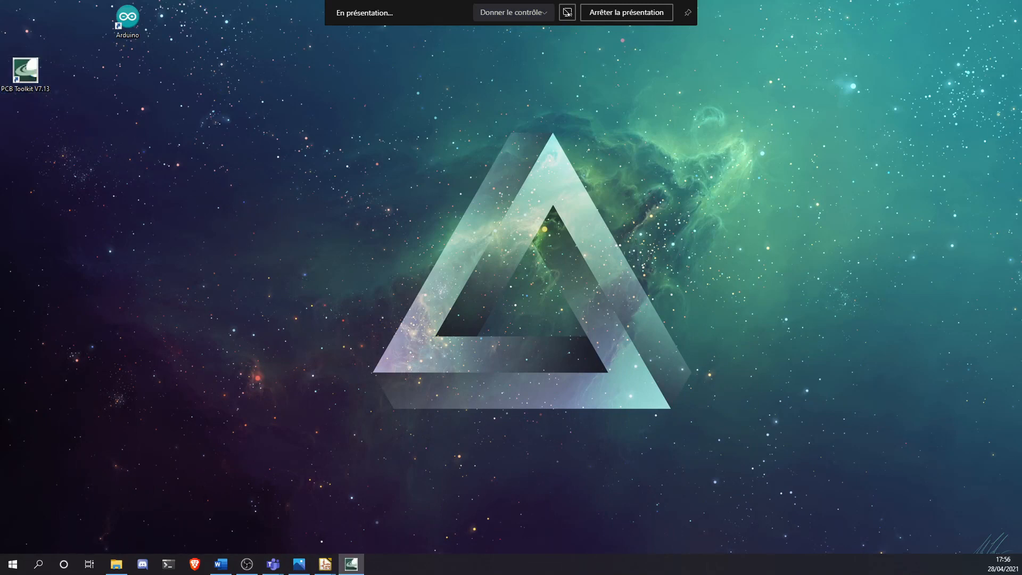
Switch to Saturn PCB Toolkit V7.13 and look through its calculators, including Crosstalk Calculator and PPM Calculator
{"action": "left_click", "coordinate": [568, 12]}
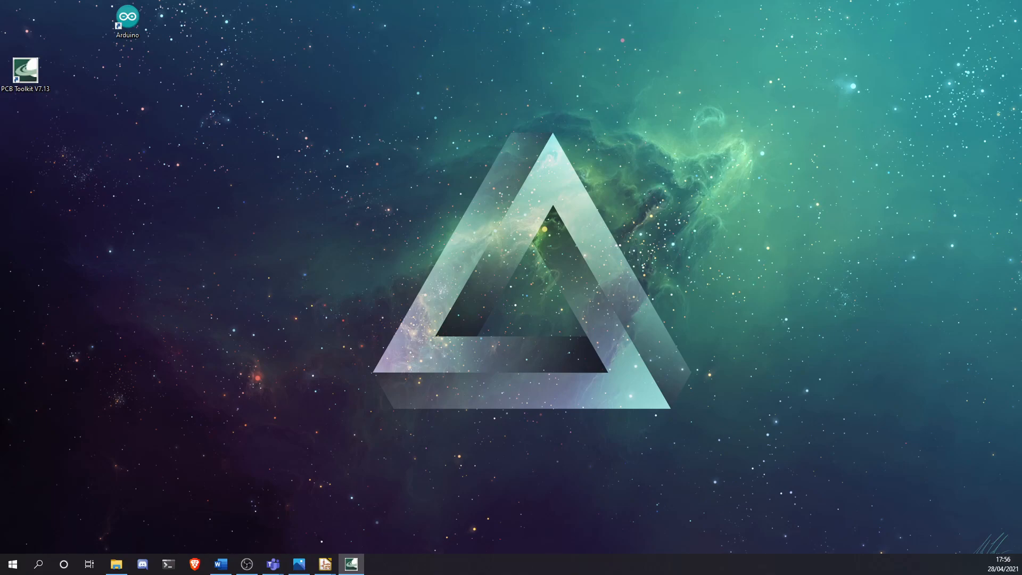
{"action": "left_click_drag", "start_coordinate": [0, 159], "coordinate": [586, 9]}
{"action": "left_click", "coordinate": [366, 45]}
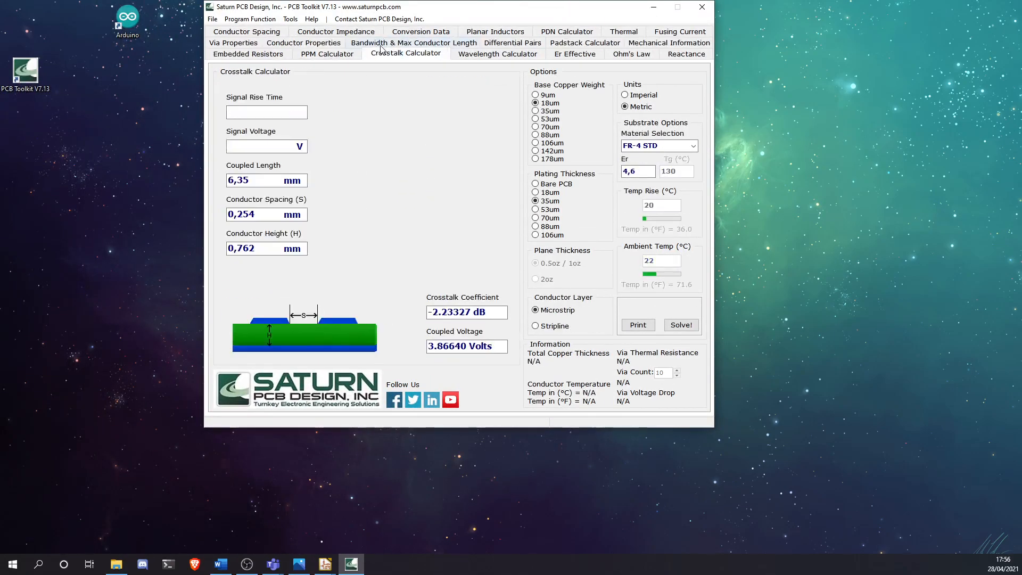
{"action": "left_click", "coordinate": [511, 44]}
{"action": "left_click", "coordinate": [381, 55]}
{"action": "left_click", "coordinate": [335, 53]}
{"action": "left_click", "coordinate": [332, 44]}
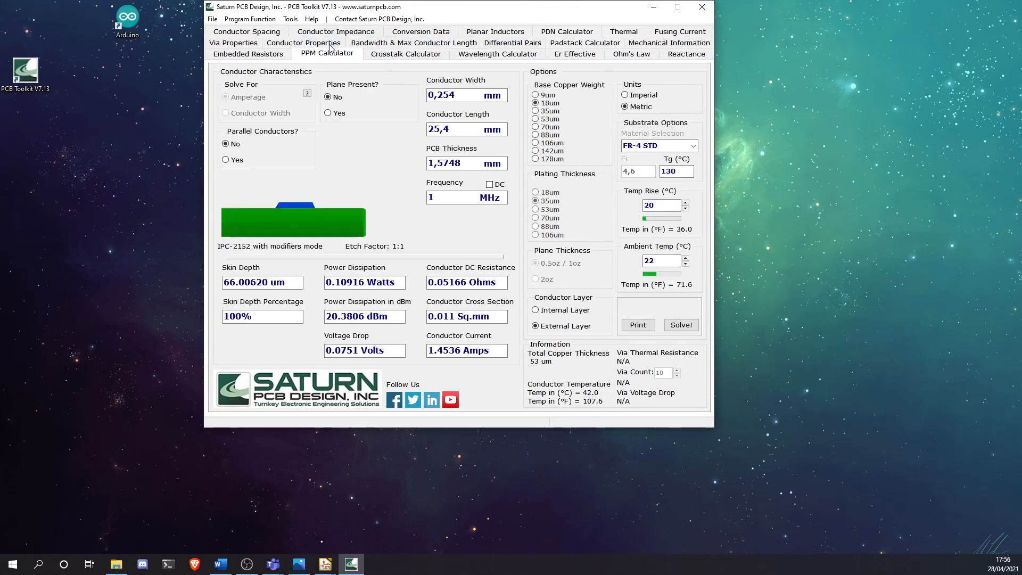
Examine more of the toolkit's calculators, including PDN Calculator, Conductor Properties and Bandwidth & Max Conductor Length
{"action": "left_click", "coordinate": [334, 33]}
{"action": "double_click", "coordinate": [335, 43]}
{"action": "double_click", "coordinate": [338, 42]}
{"action": "left_click", "coordinate": [358, 32]}
{"action": "left_click", "coordinate": [512, 46]}
{"action": "left_click", "coordinate": [567, 32]}
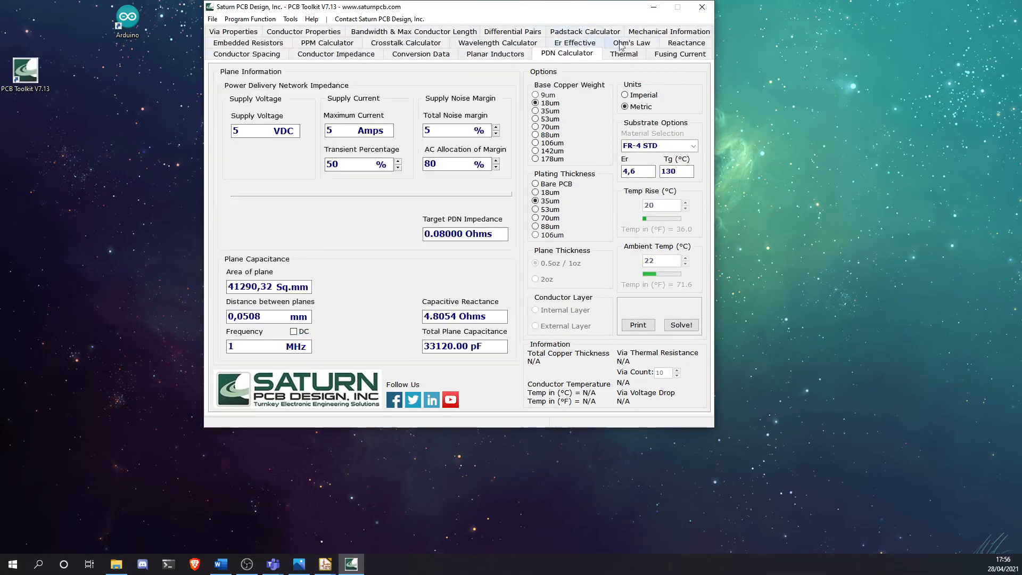
{"action": "left_click", "coordinate": [495, 54]}
{"action": "left_click", "coordinate": [291, 45]}
{"action": "left_click", "coordinate": [288, 44]}
{"action": "left_click", "coordinate": [304, 34]}
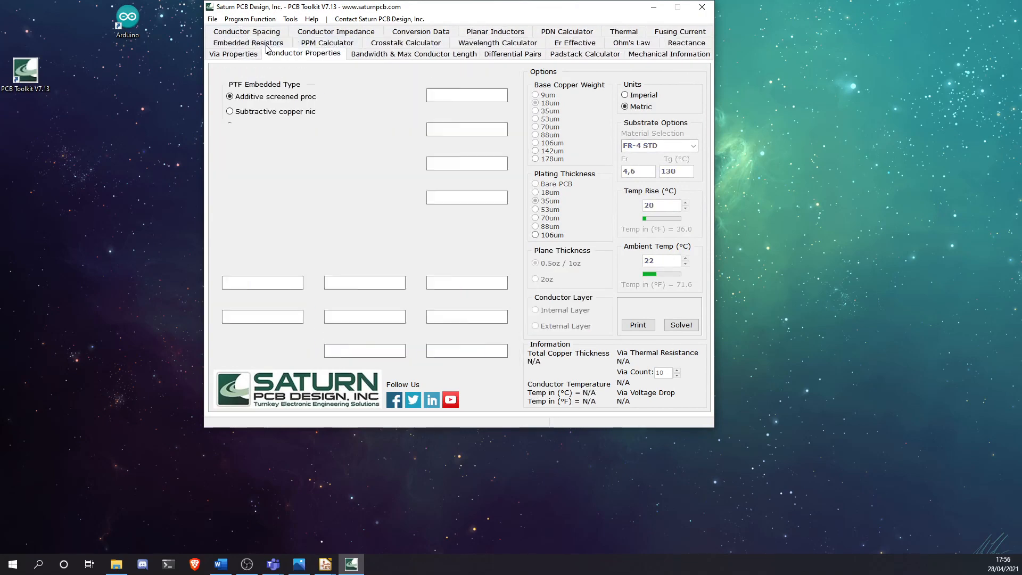
{"action": "left_click", "coordinate": [341, 43]}
{"action": "left_click", "coordinate": [391, 51]}
{"action": "left_click", "coordinate": [437, 46]}
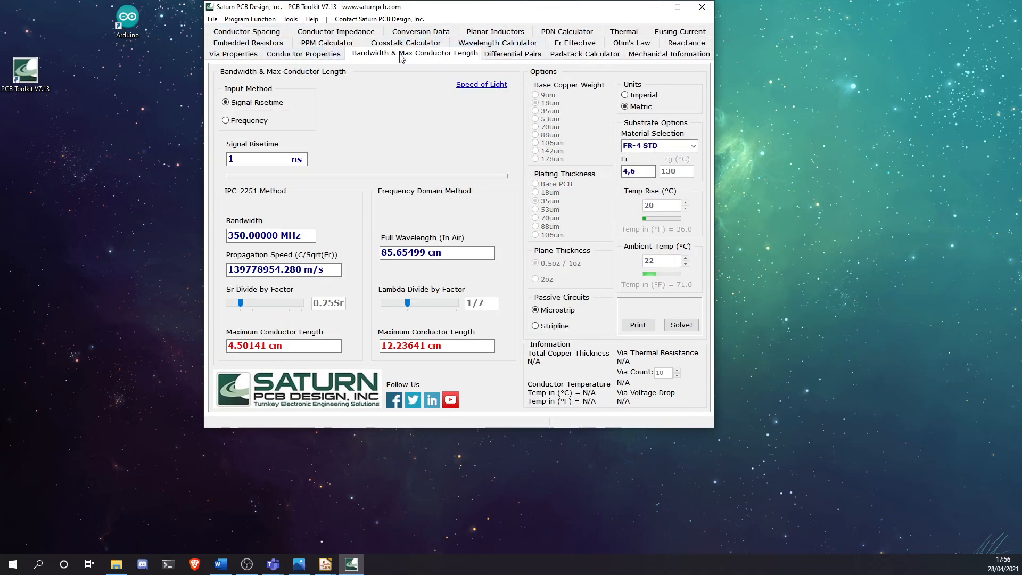
Switch to the KiCad project manager, view the Track Width calculation in its PCB Calculator, and close the calculator
{"action": "left_click", "coordinate": [324, 572]}
{"action": "left_click", "coordinate": [343, 541]}
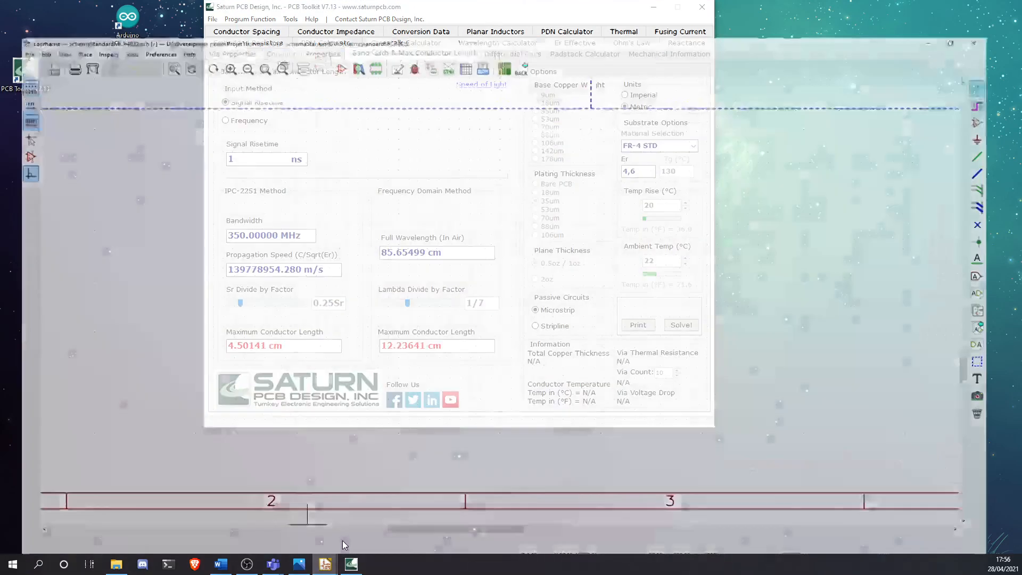
{"action": "left_click", "coordinate": [333, 563]}
{"action": "left_click", "coordinate": [317, 529]}
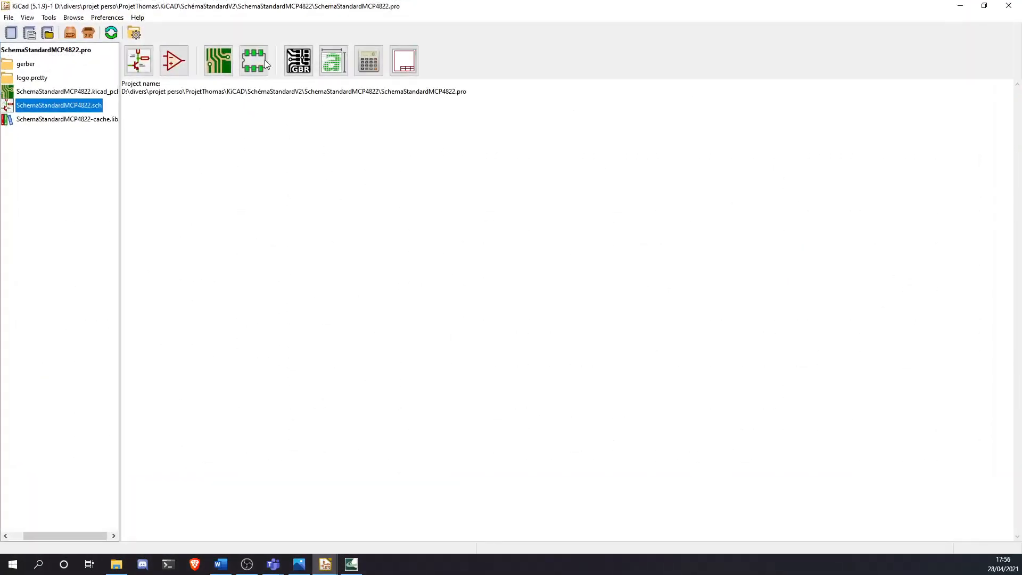
{"action": "left_click", "coordinate": [374, 70]}
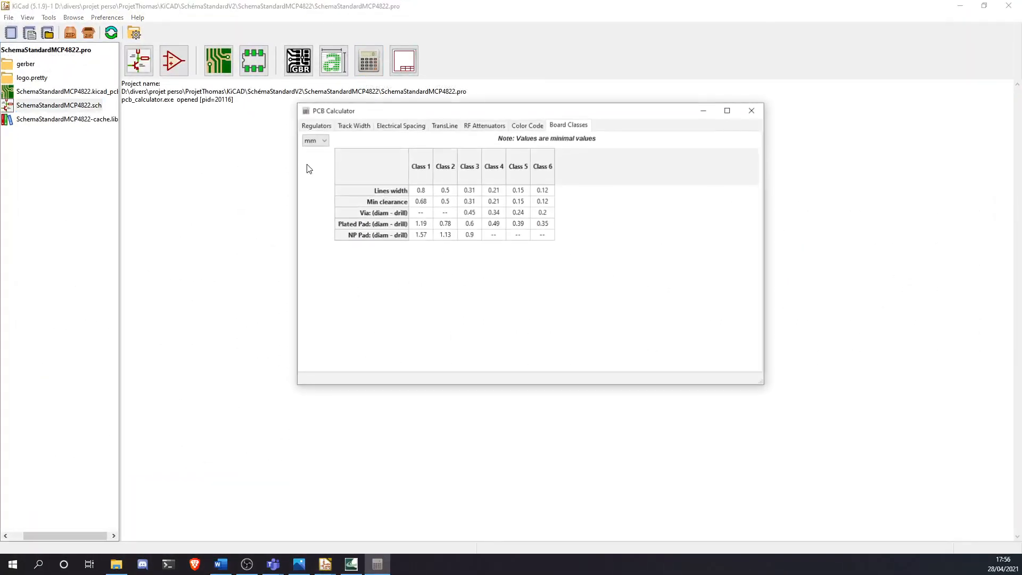
{"action": "left_click", "coordinate": [351, 125]}
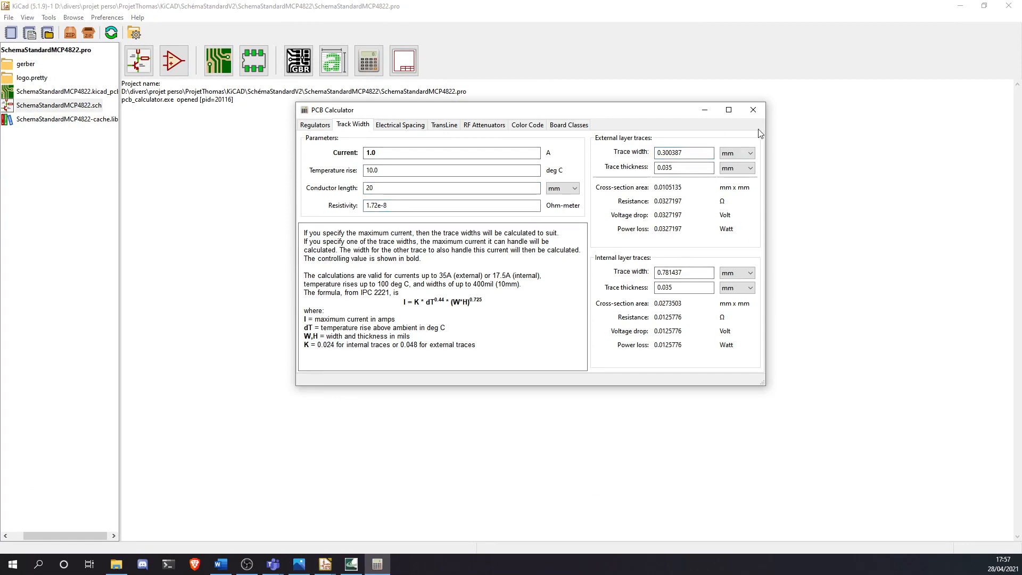
{"action": "left_click", "coordinate": [753, 109]}
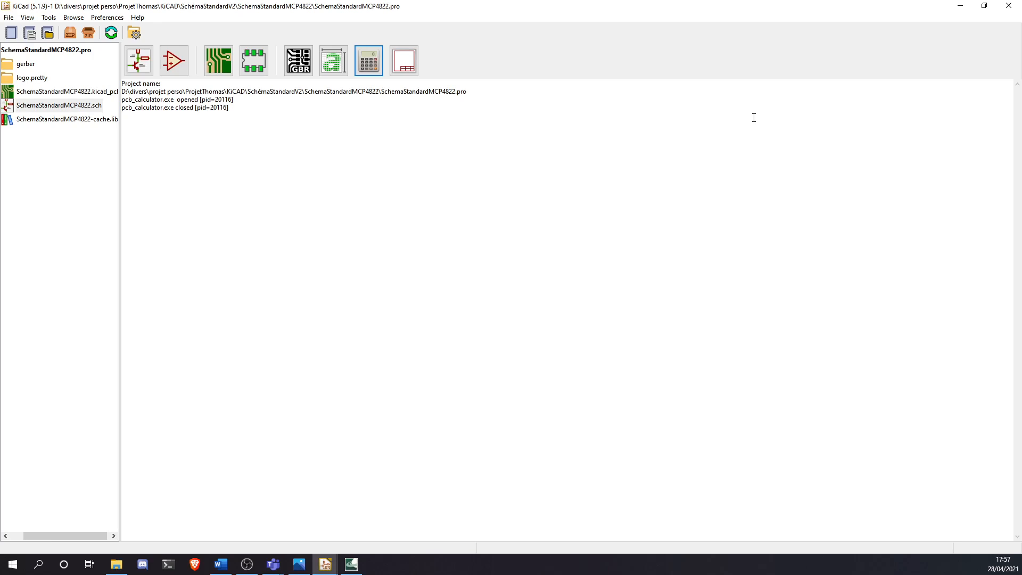
Switch back to Saturn PCB Toolkit, view the Differential Pairs calculator, and close the toolkit
{"action": "left_click", "coordinate": [351, 564]}
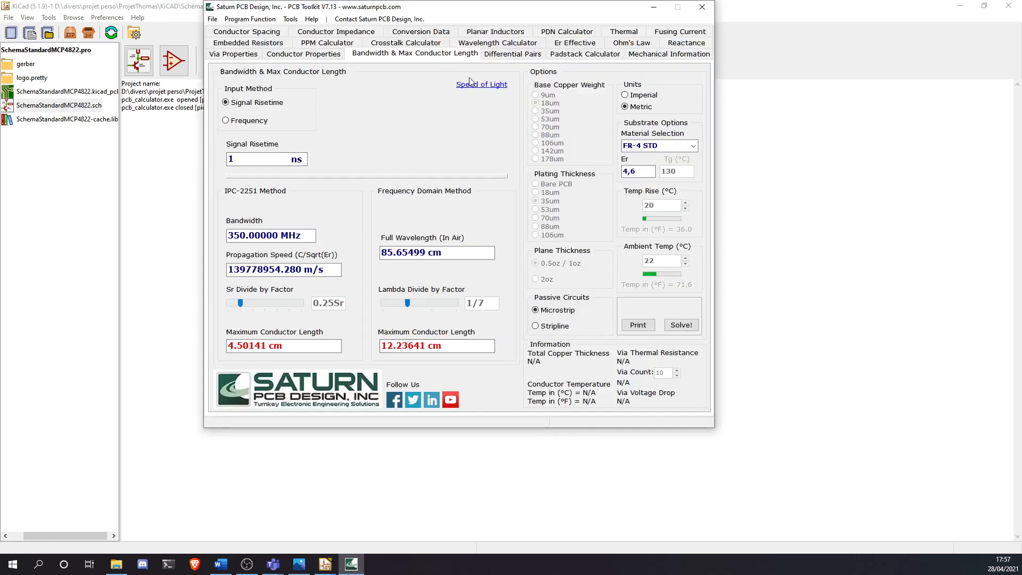
{"action": "left_click", "coordinate": [348, 44]}
{"action": "left_click", "coordinate": [471, 31]}
{"action": "left_click", "coordinate": [513, 43]}
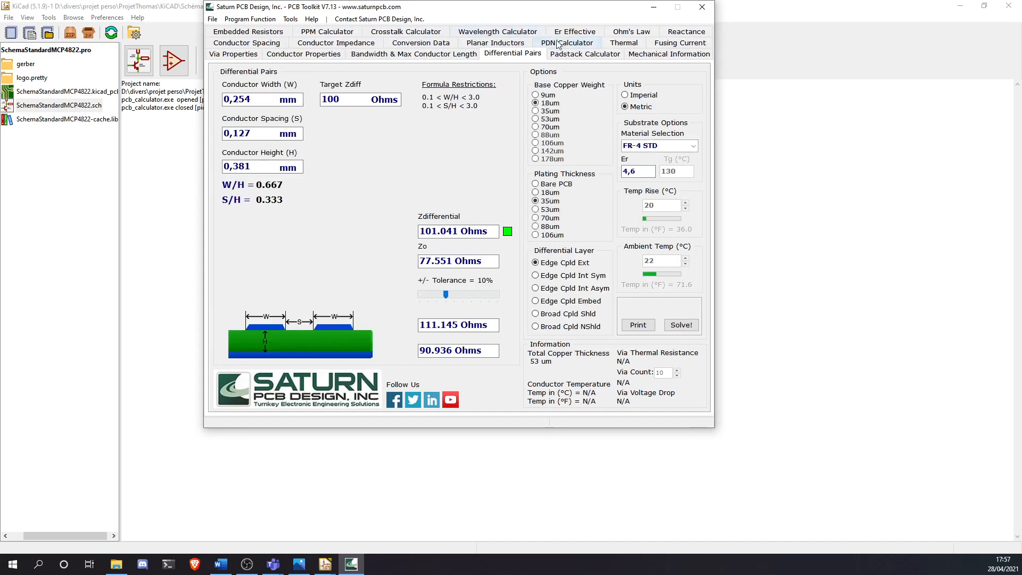
{"action": "left_click", "coordinate": [572, 43]}
{"action": "left_click", "coordinate": [510, 46]}
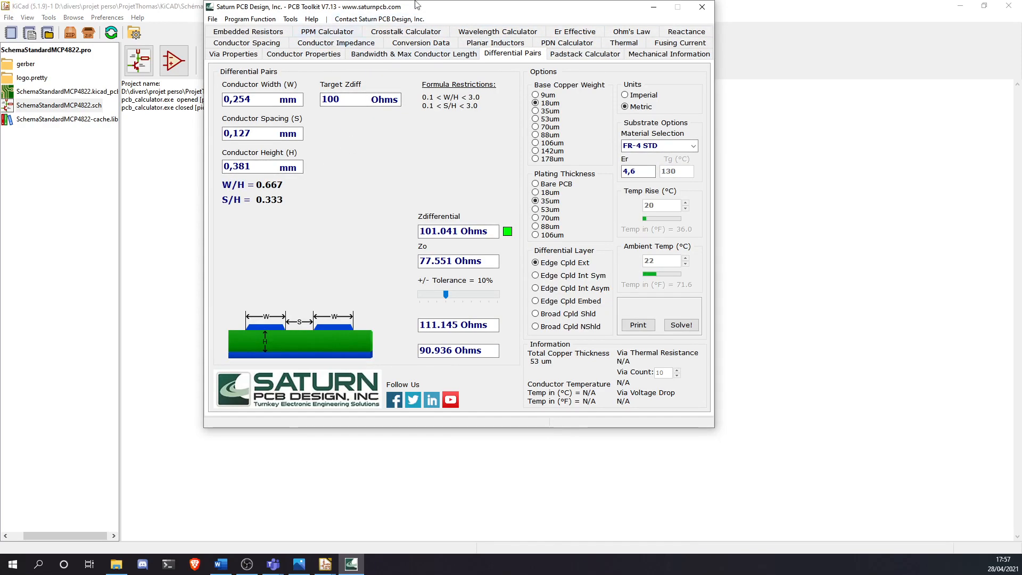
{"action": "left_click", "coordinate": [702, 9]}
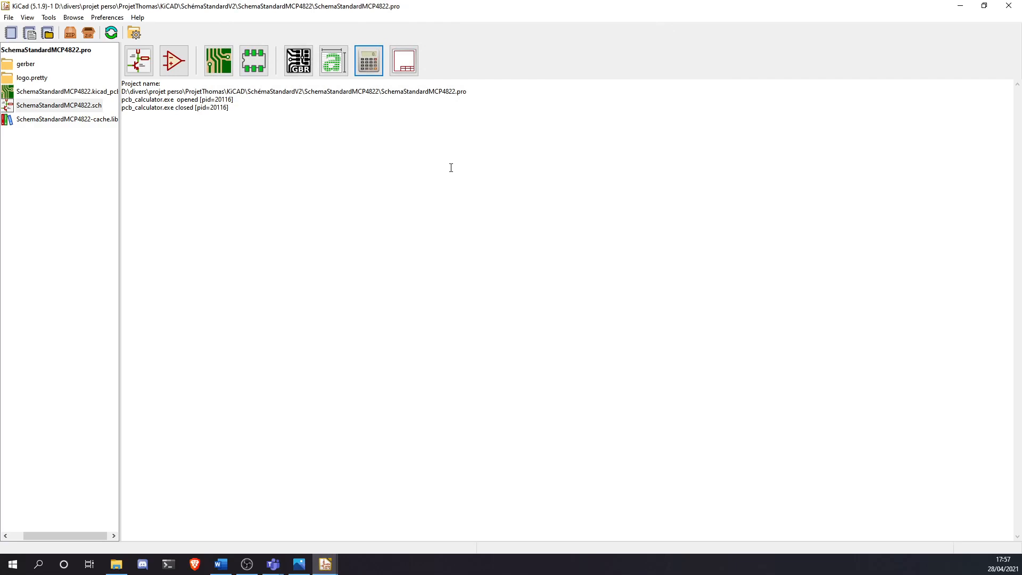
Check the open KiCad windows from the project manager and switch to the Teams meeting window
{"action": "left_click", "coordinate": [326, 565]}
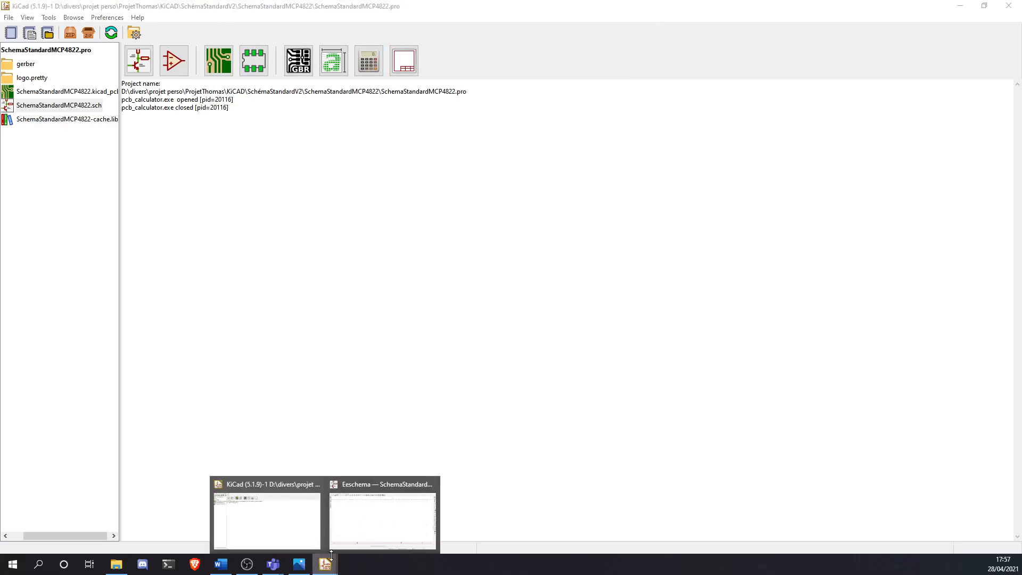
{"action": "left_click", "coordinate": [306, 532]}
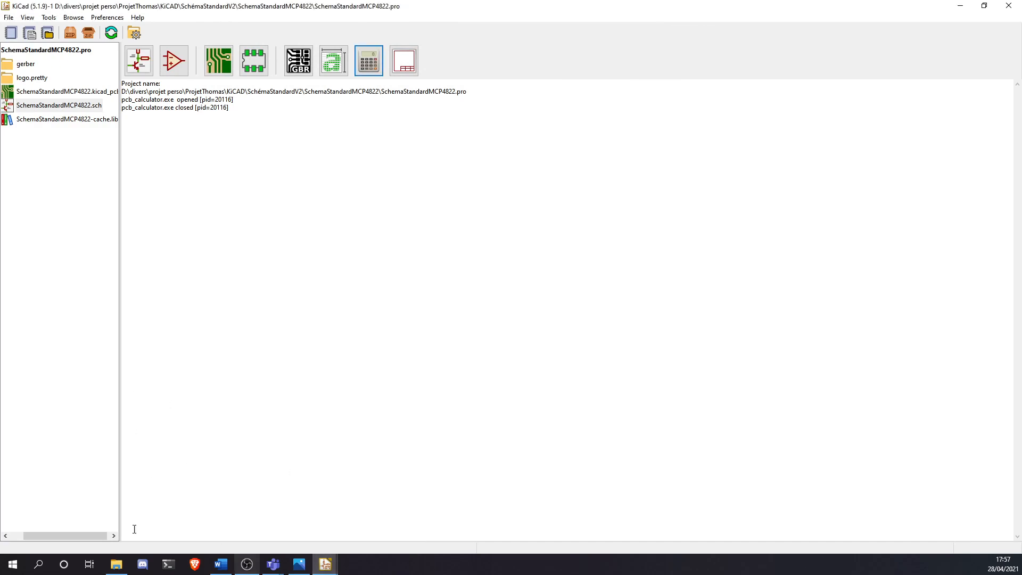
{"action": "left_click", "coordinate": [273, 564]}
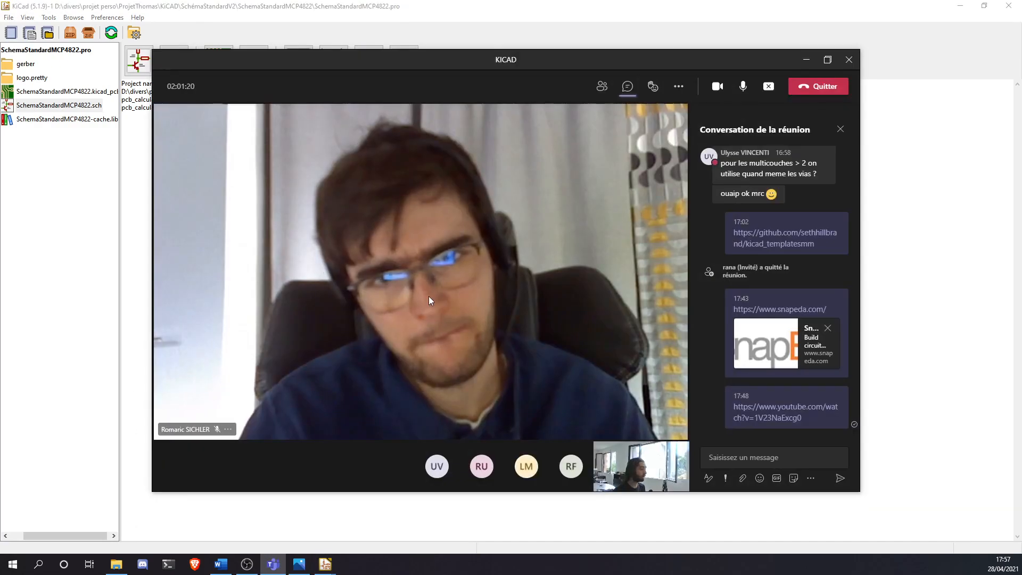